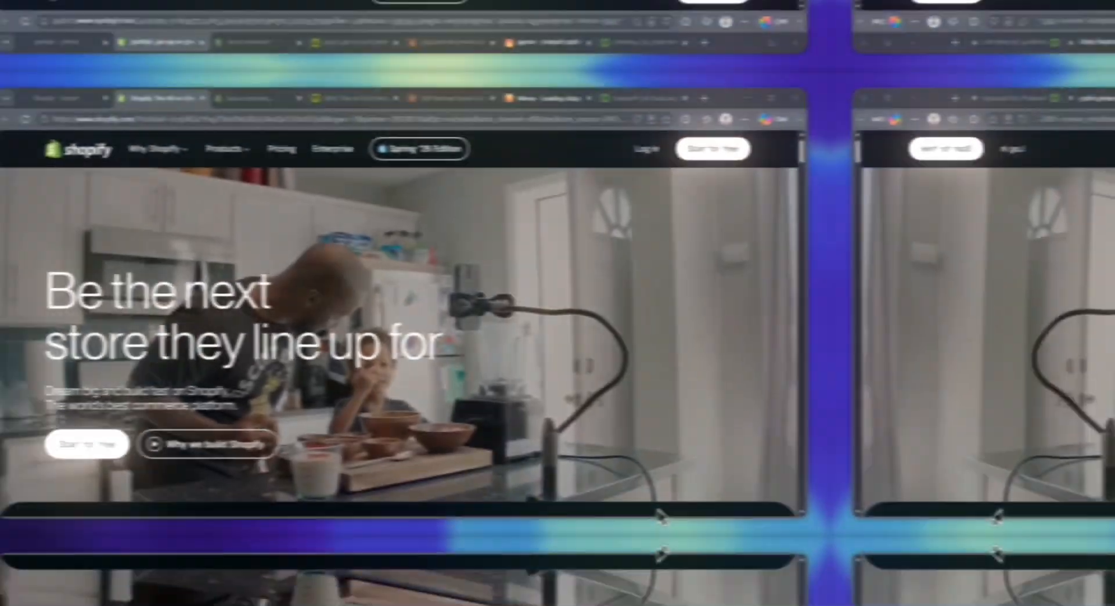
- Look through the Shopify homepage sections on AI storefronts, selling in more places, checkout and selling across borders
{"action": "scroll", "coordinate": [762, 525], "scroll_direction": "down", "scroll_amount": 10}
{"action": "scroll", "coordinate": [763, 526], "scroll_direction": "down", "scroll_amount": 5}
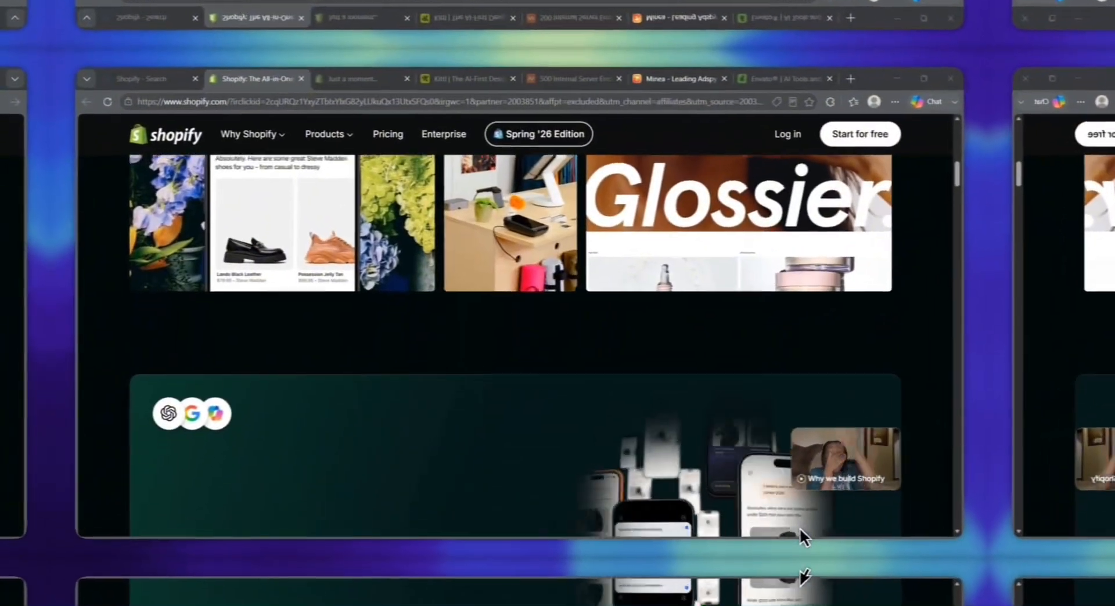
{"action": "scroll", "coordinate": [881, 542], "scroll_direction": "down", "scroll_amount": 5}
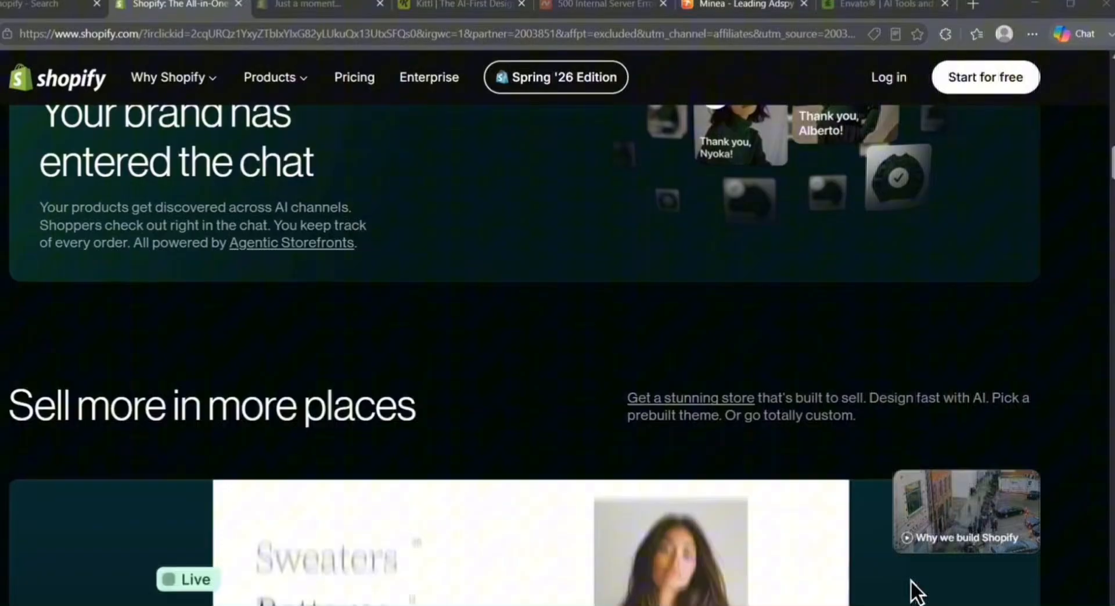
{"action": "scroll", "coordinate": [910, 580], "scroll_direction": "down", "scroll_amount": 5}
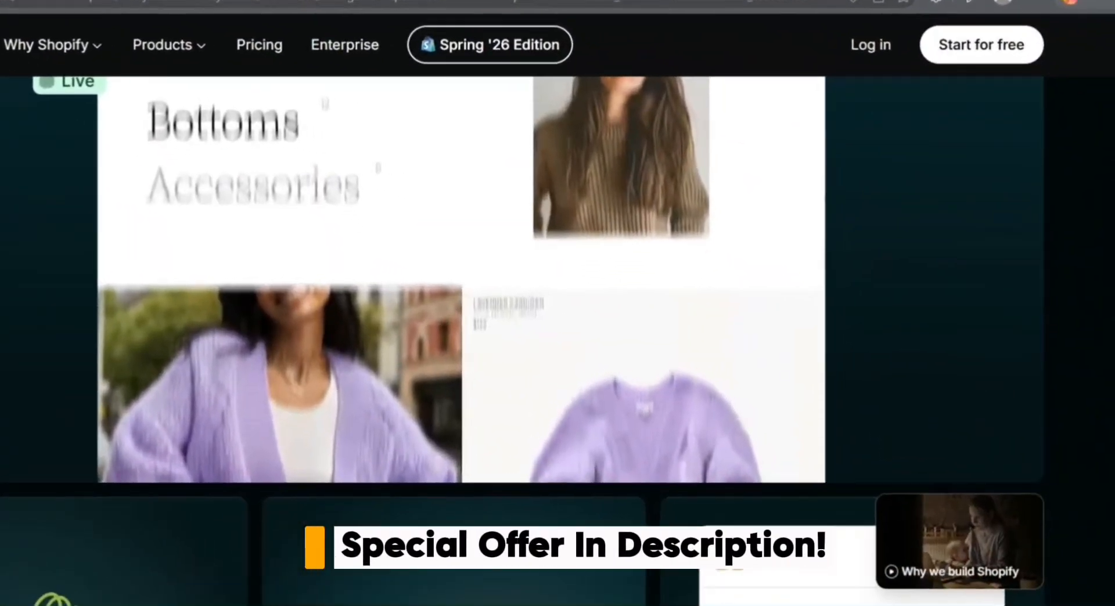
{"action": "scroll", "coordinate": [349, 495], "scroll_direction": "down", "scroll_amount": 5}
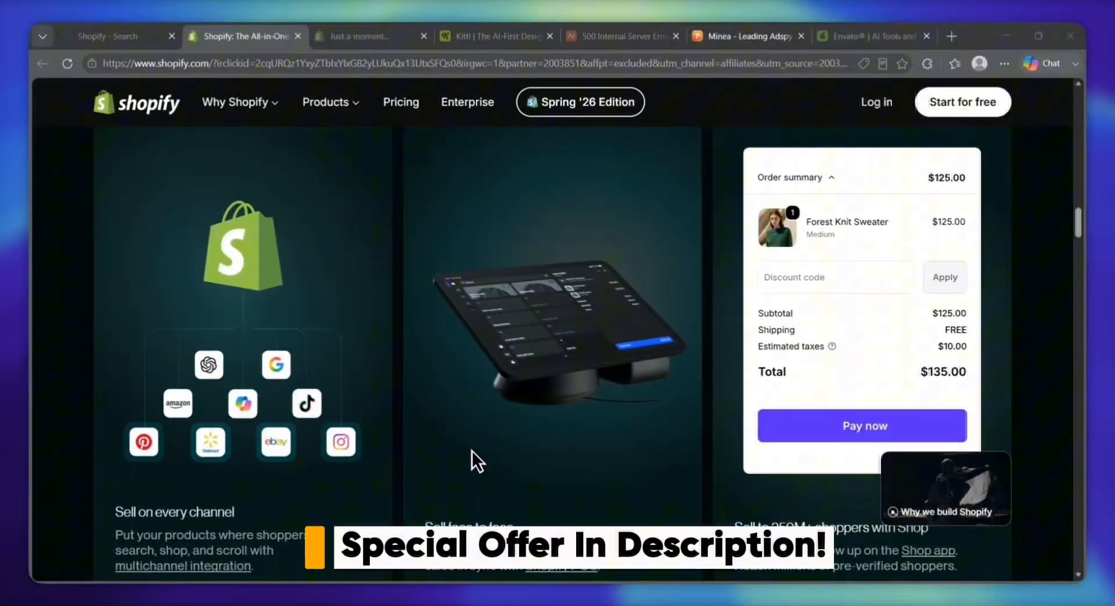
{"action": "scroll", "coordinate": [473, 454], "scroll_direction": "up", "scroll_amount": 1}
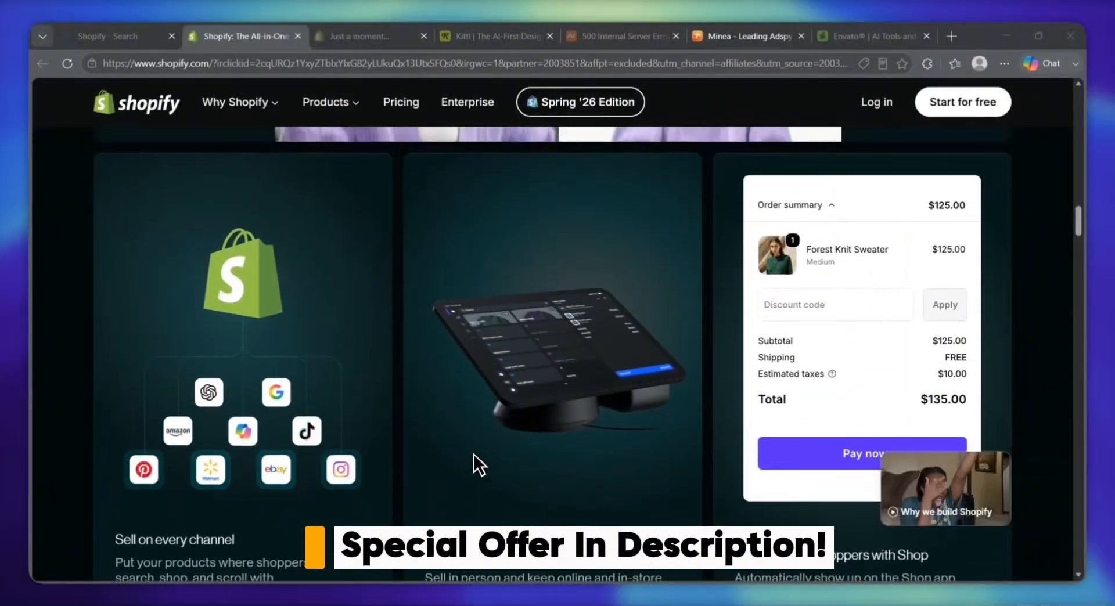
{"action": "scroll", "coordinate": [474, 455], "scroll_direction": "down", "scroll_amount": 1}
{"action": "scroll", "coordinate": [473, 455], "scroll_direction": "down", "scroll_amount": 1}
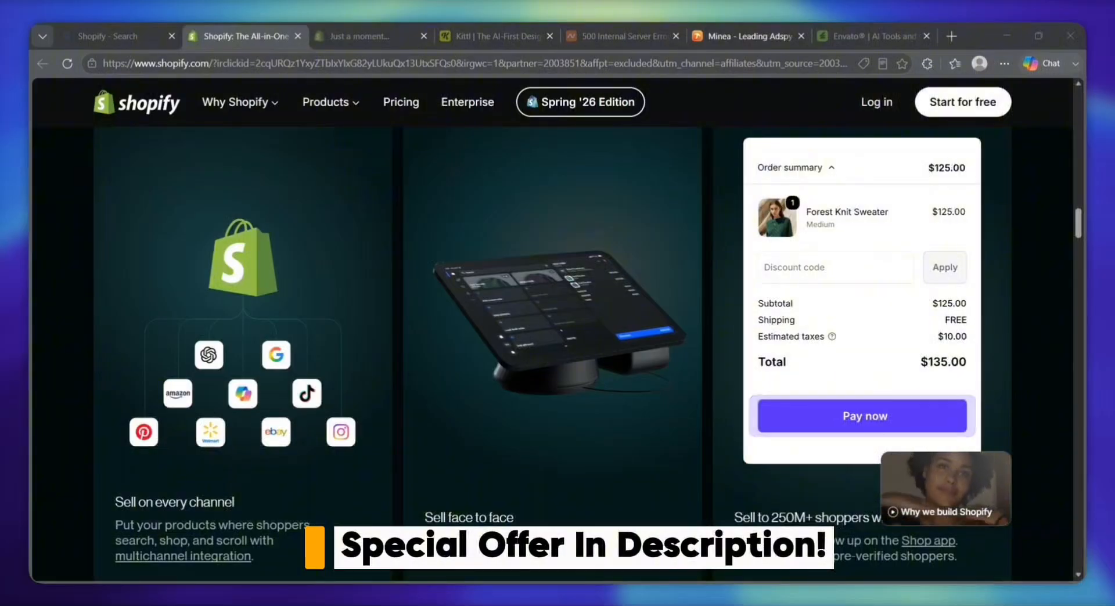
{"action": "scroll", "coordinate": [671, 462], "scroll_direction": "down", "scroll_amount": 10}
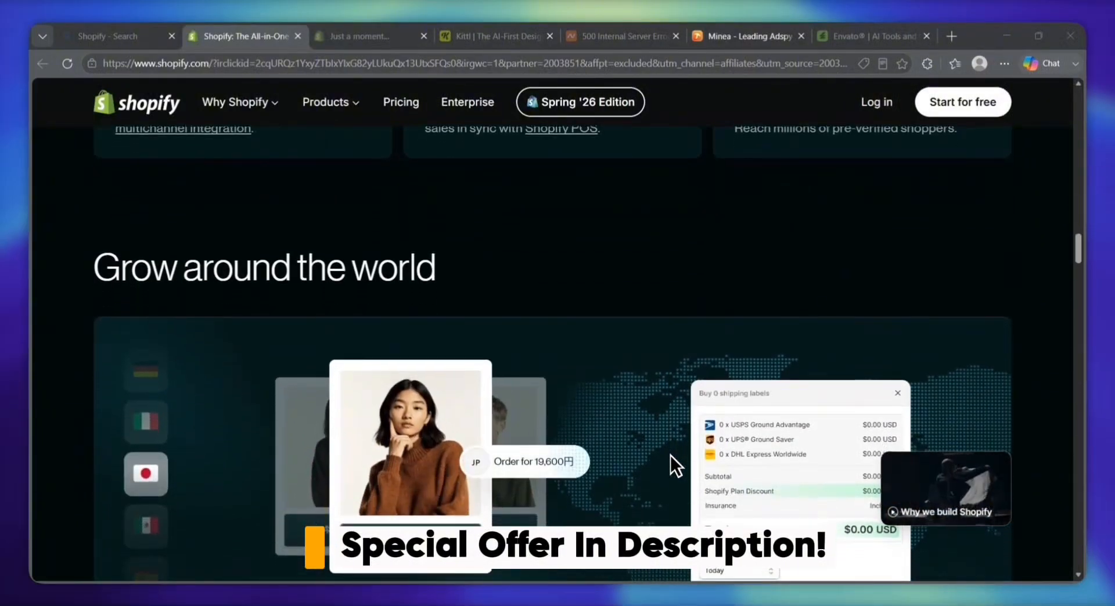
{"action": "scroll", "coordinate": [670, 455], "scroll_direction": "down", "scroll_amount": 5}
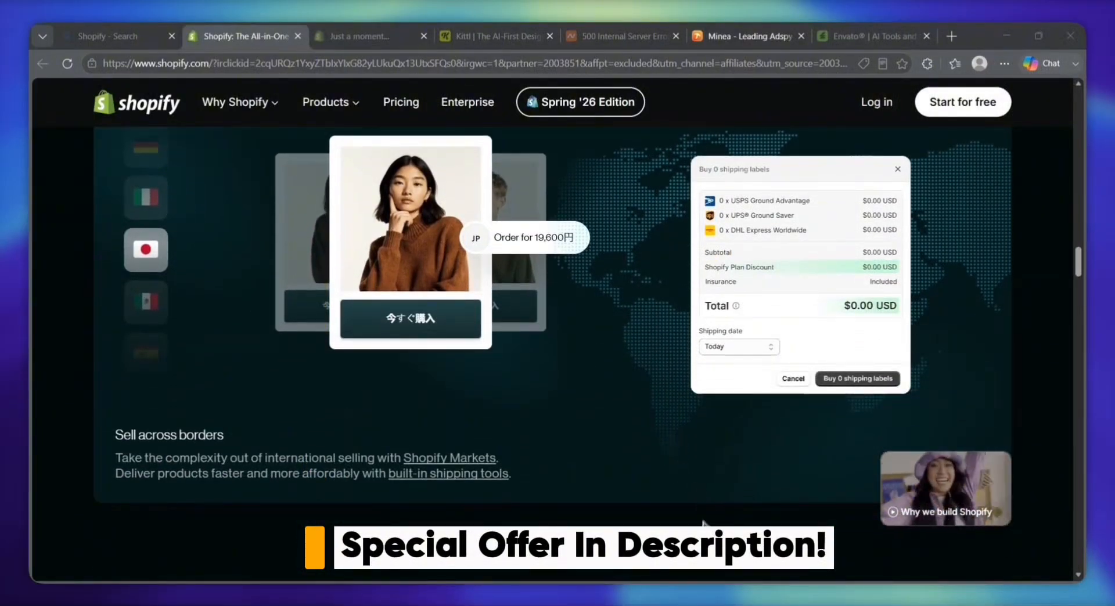
{"action": "scroll", "coordinate": [694, 572], "scroll_direction": "down", "scroll_amount": 15}
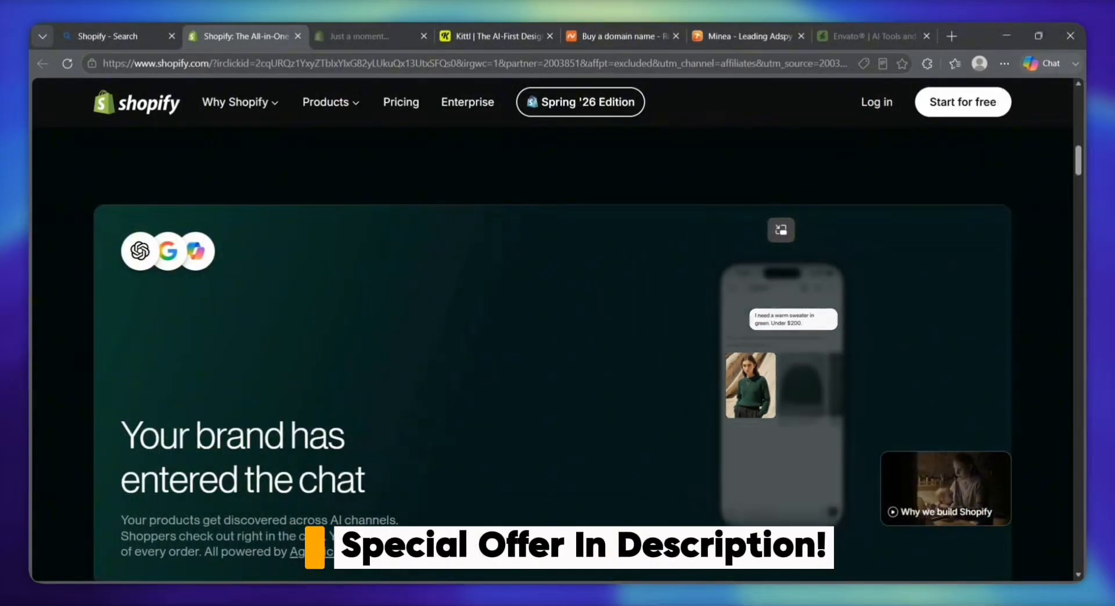
- View the already open Kittl, Namecheap, Minea and Envato homepages one after another
{"action": "left_click", "coordinate": [503, 39]}
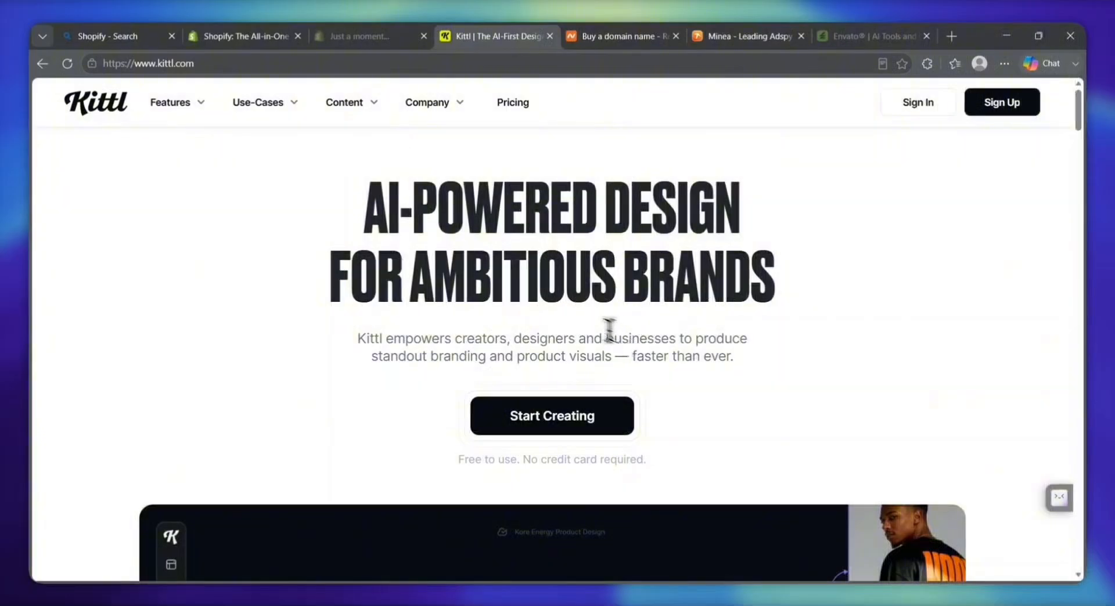
{"action": "left_click", "coordinate": [616, 38]}
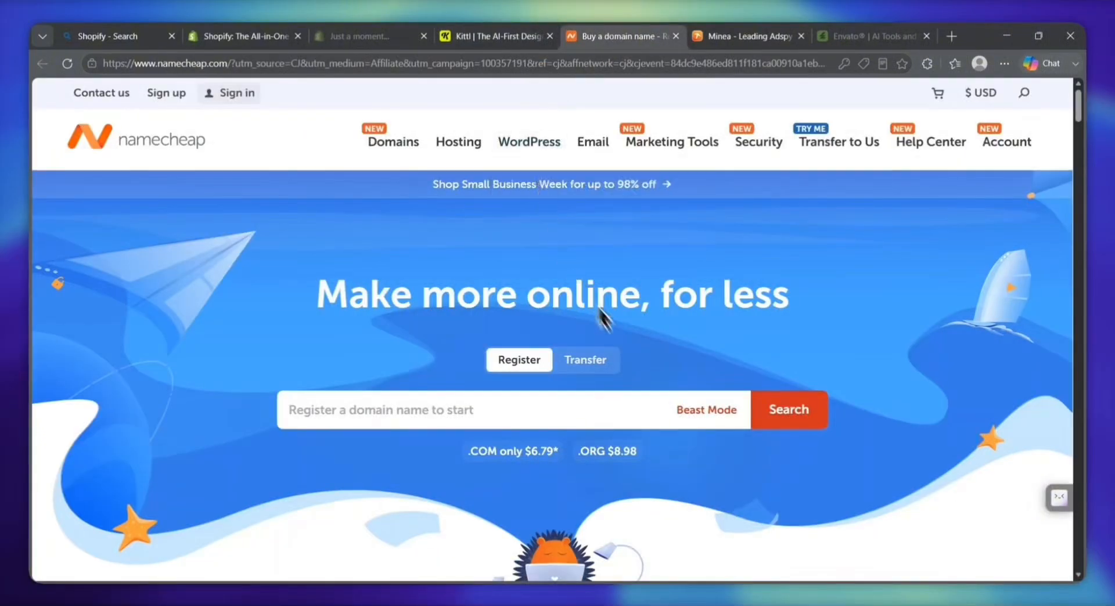
{"action": "scroll", "coordinate": [674, 365], "scroll_direction": "down", "scroll_amount": 1}
{"action": "left_click", "coordinate": [713, 37]}
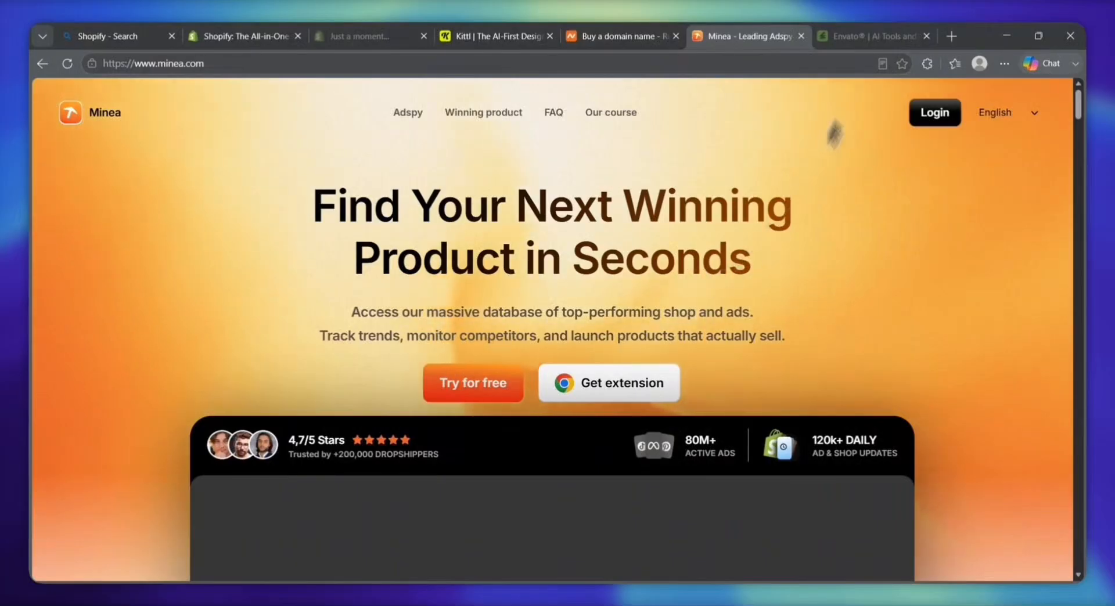
{"action": "left_click", "coordinate": [861, 37]}
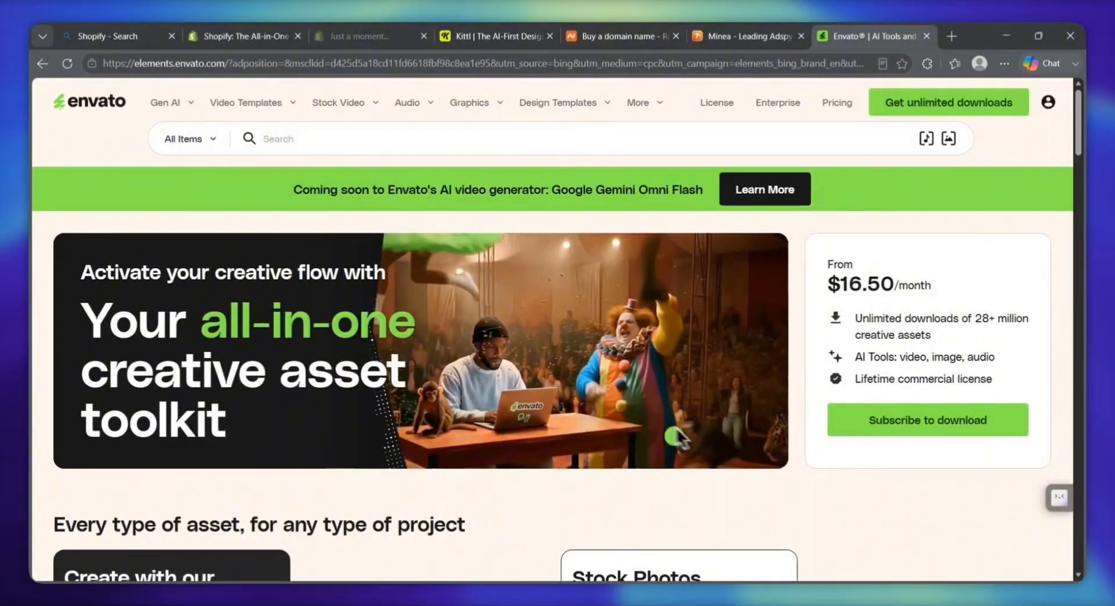
{"action": "scroll", "coordinate": [650, 365], "scroll_direction": "down", "scroll_amount": 1}
{"action": "scroll", "coordinate": [650, 360], "scroll_direction": "up", "scroll_amount": 1}
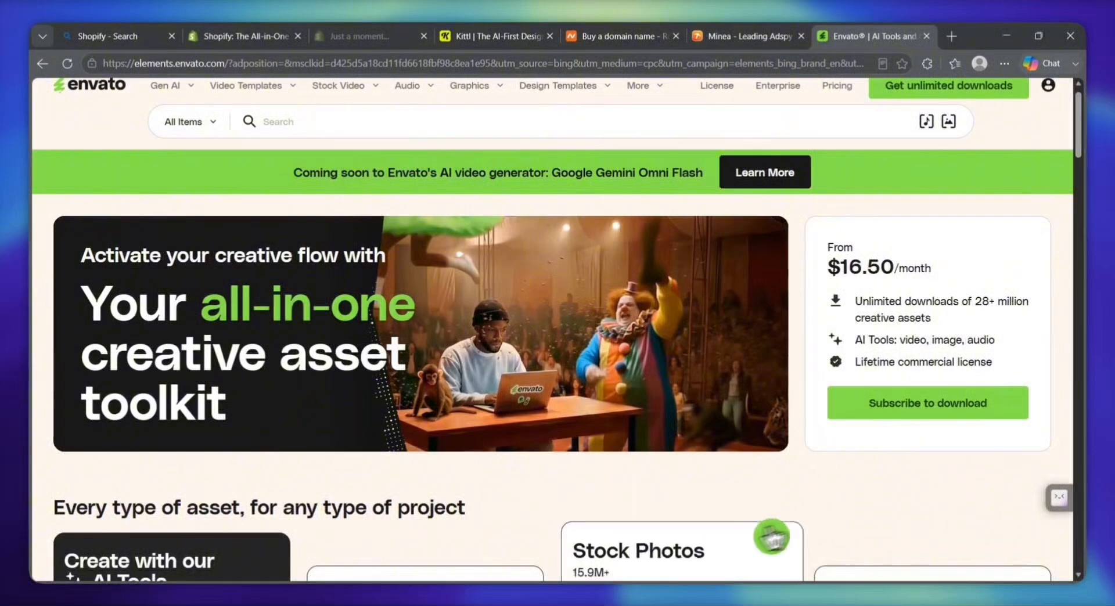
- Switch back to the Shopify homepage and view its opening banner
{"action": "left_click", "coordinate": [110, 36]}
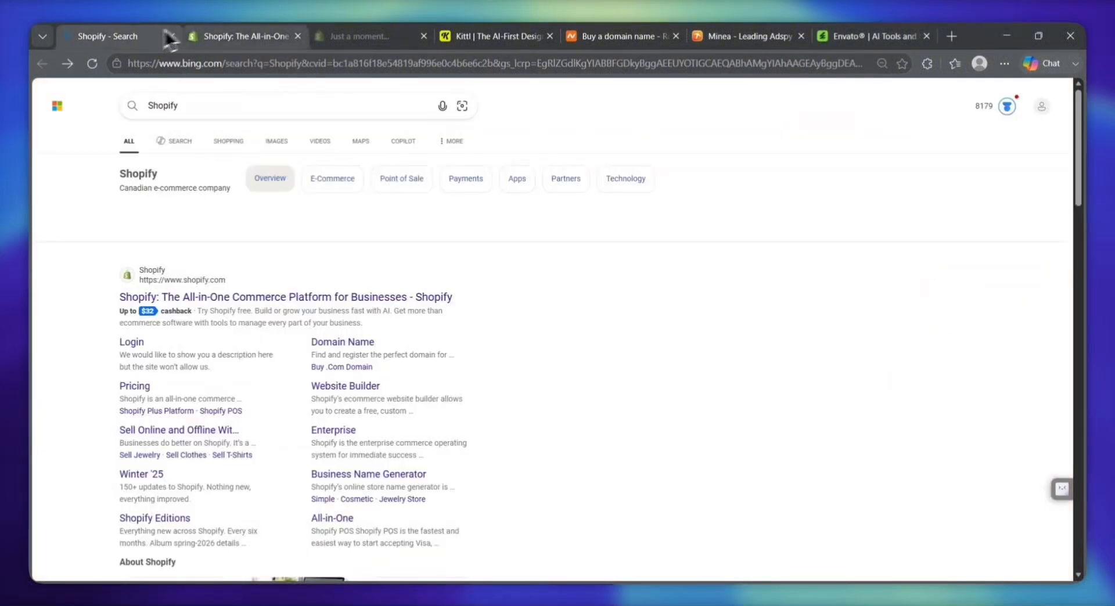
{"action": "left_click", "coordinate": [231, 36]}
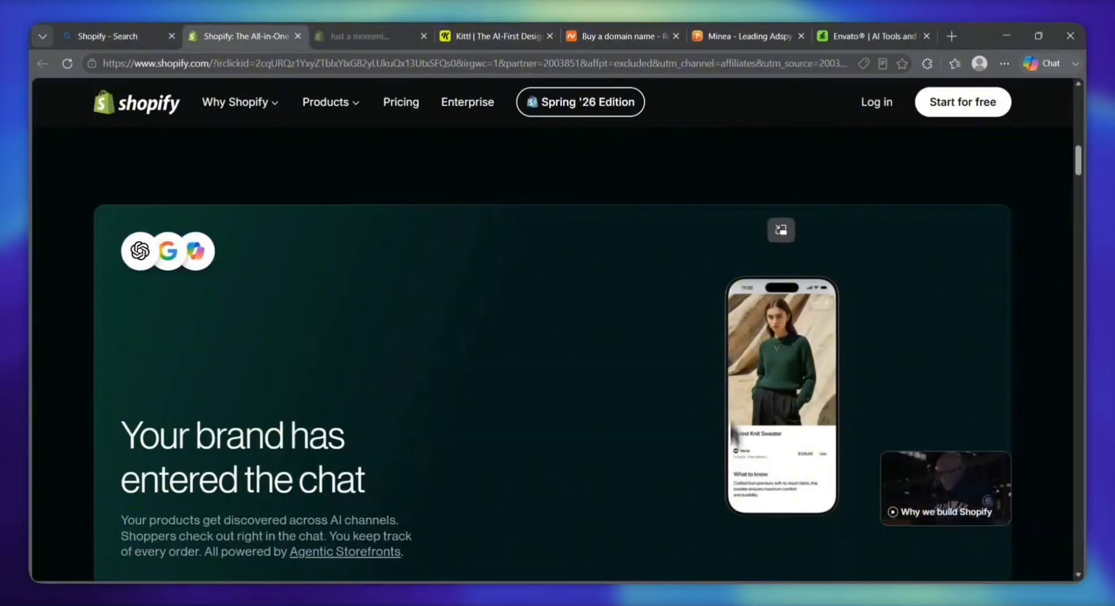
{"action": "scroll", "coordinate": [691, 500], "scroll_direction": "down", "scroll_amount": 2}
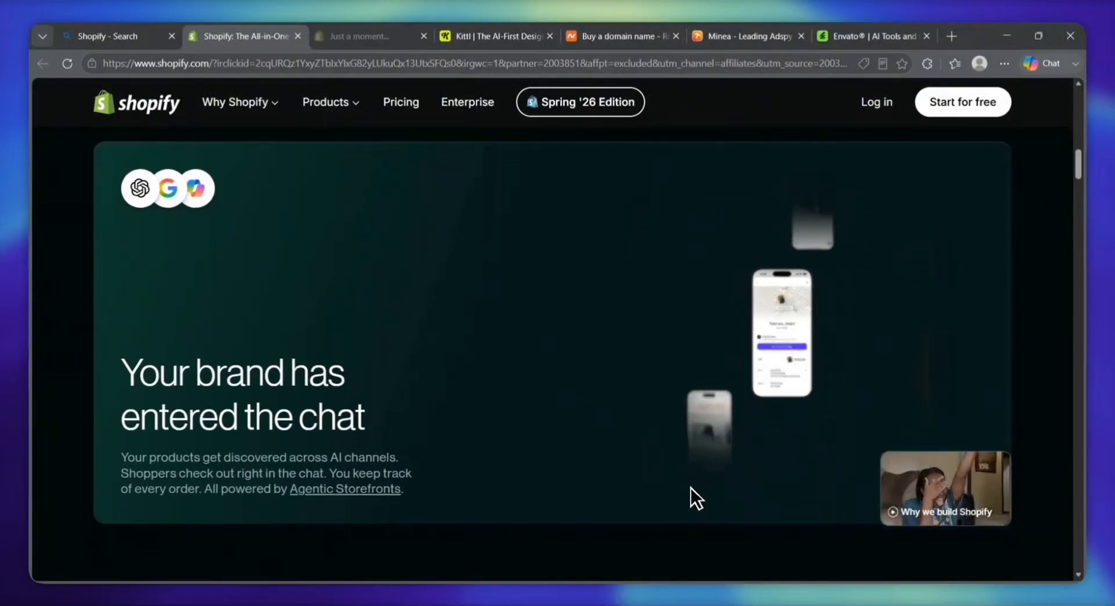
{"action": "scroll", "coordinate": [691, 487], "scroll_direction": "up", "scroll_amount": 1}
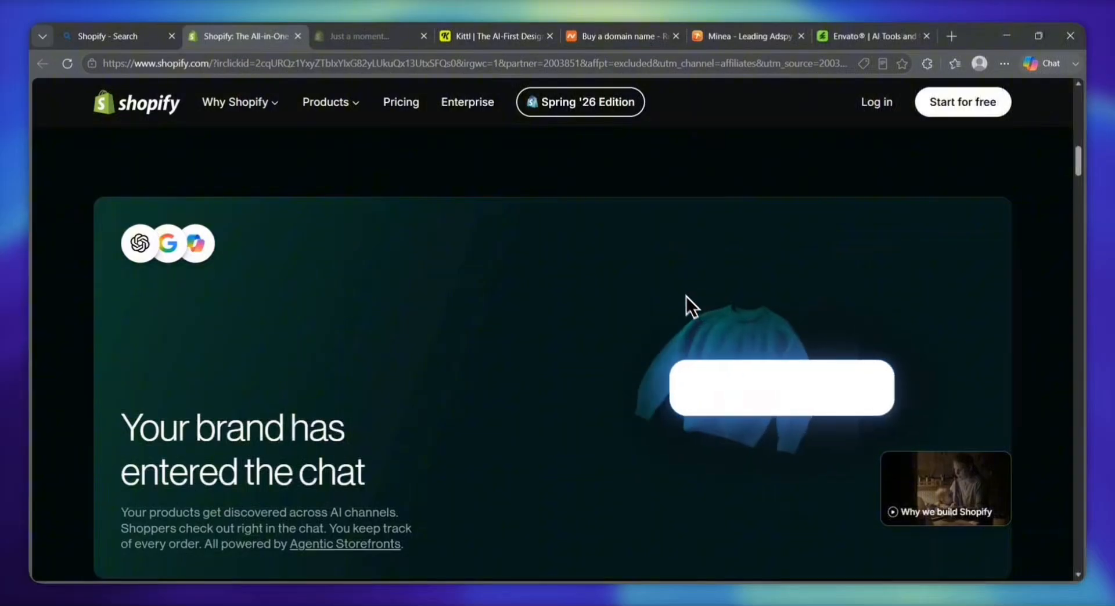
{"action": "scroll", "coordinate": [660, 304], "scroll_direction": "up", "scroll_amount": 8}
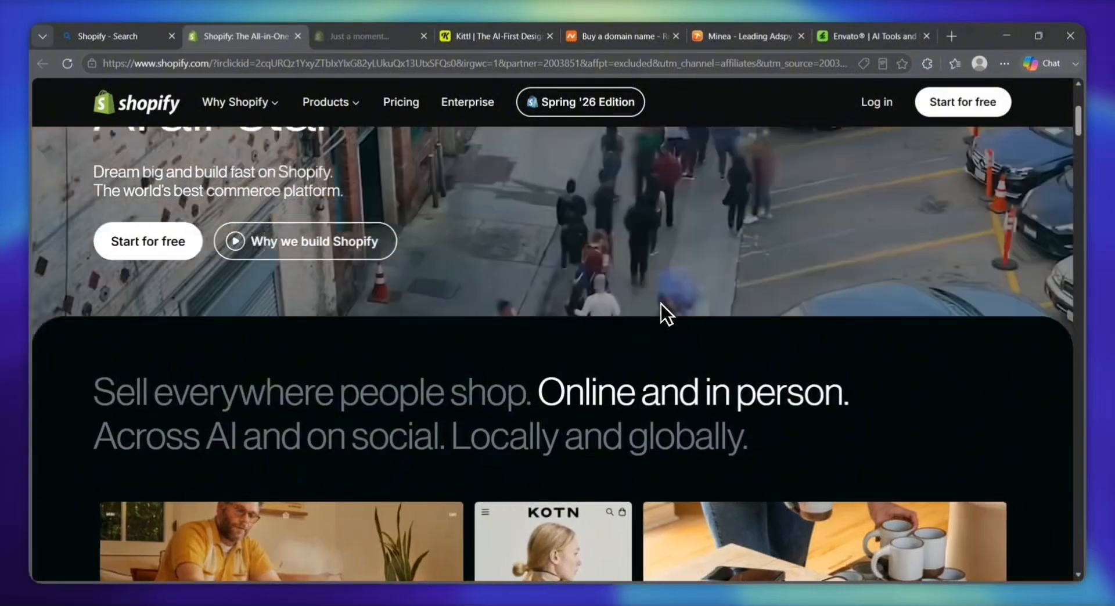
{"action": "scroll", "coordinate": [661, 305], "scroll_direction": "up", "scroll_amount": 4}
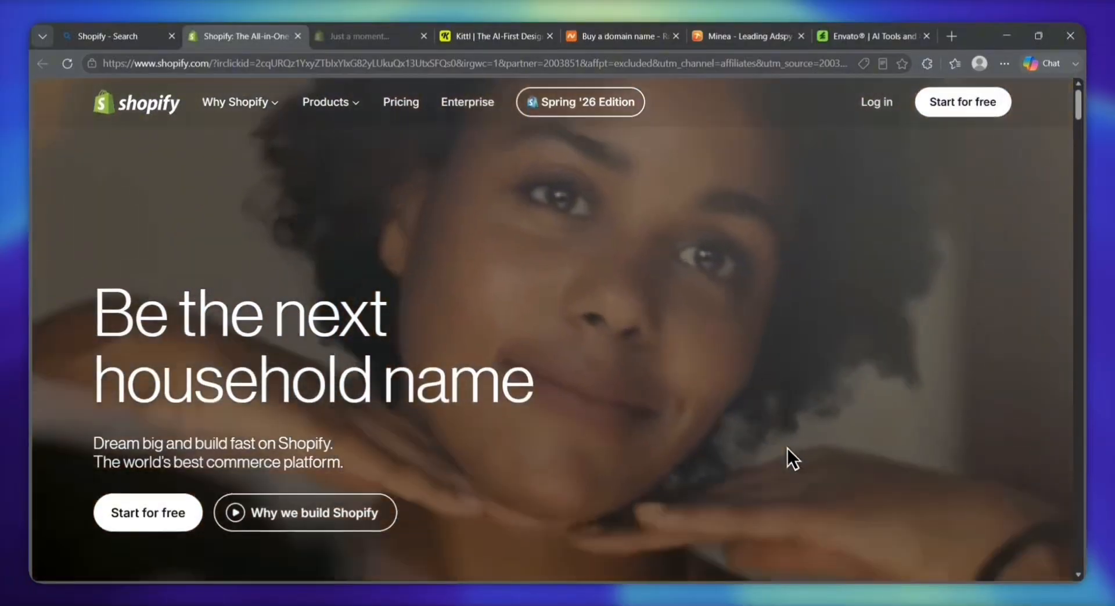
- Examine Shopify's homepage sections on selling everywhere, AI channels, in-person sales and growing around the world
{"action": "scroll", "coordinate": [787, 448], "scroll_direction": "down", "scroll_amount": 4}
{"action": "scroll", "coordinate": [787, 449], "scroll_direction": "down", "scroll_amount": 3}
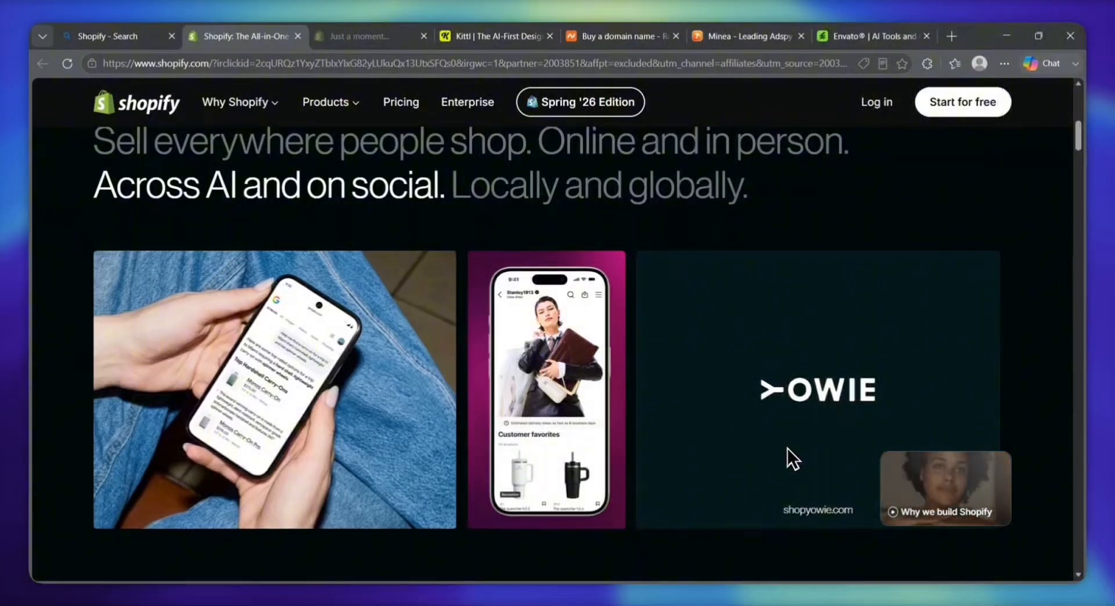
{"action": "scroll", "coordinate": [787, 449], "scroll_direction": "down", "scroll_amount": 8}
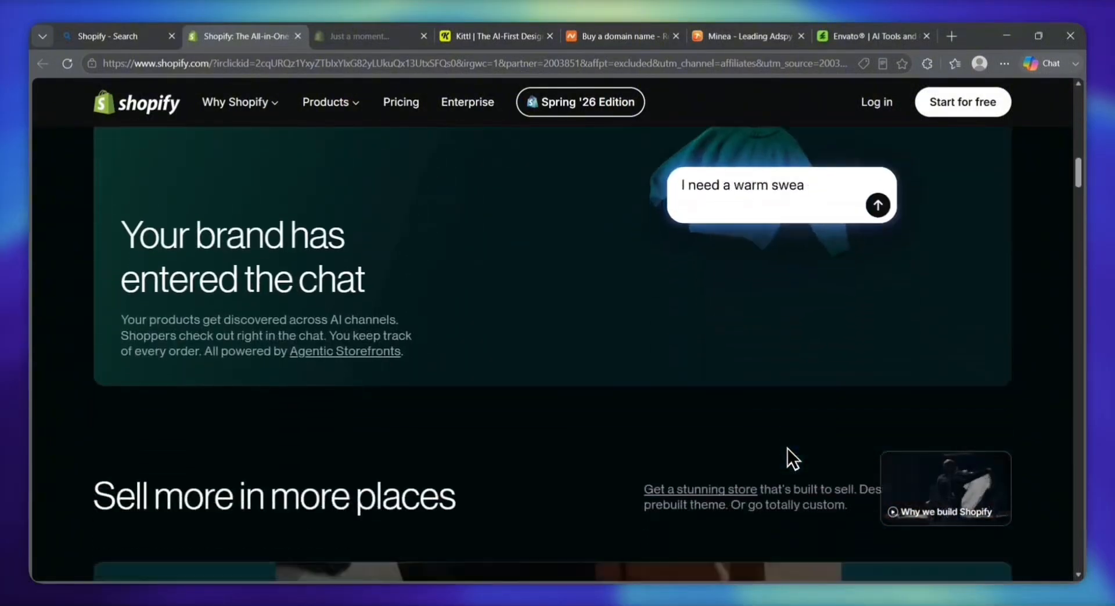
{"action": "scroll", "coordinate": [787, 449], "scroll_direction": "down", "scroll_amount": 5}
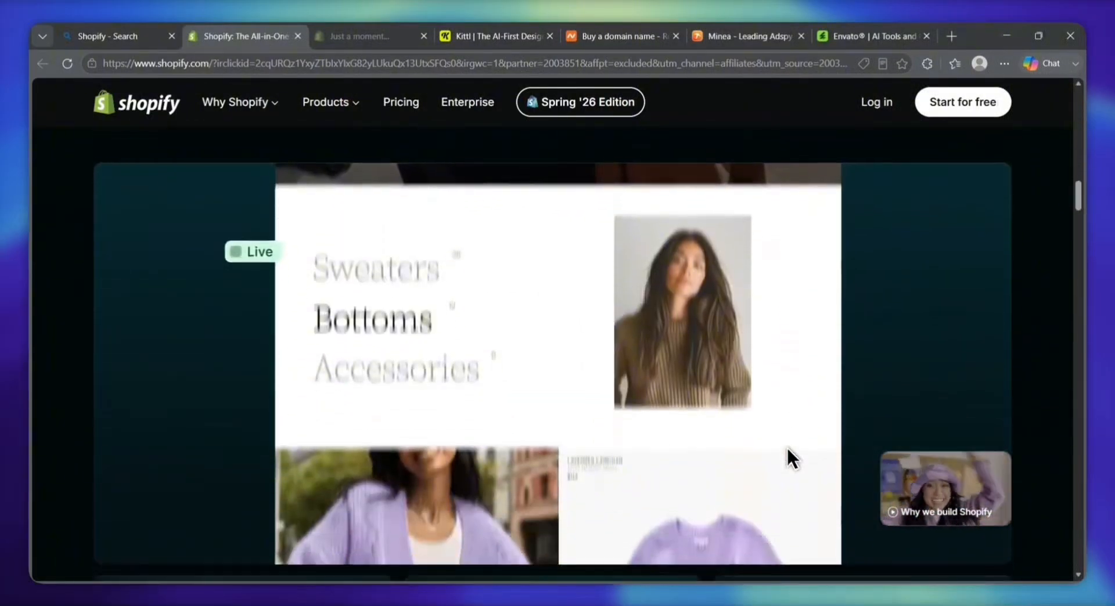
{"action": "scroll", "coordinate": [791, 459], "scroll_direction": "down", "scroll_amount": 8}
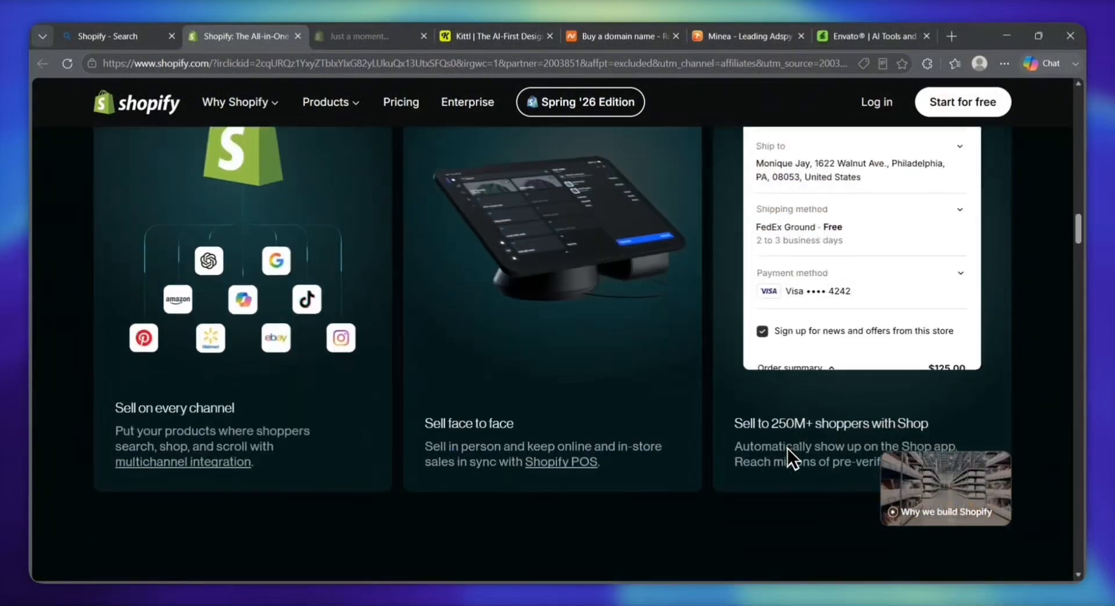
{"action": "scroll", "coordinate": [787, 448], "scroll_direction": "up", "scroll_amount": 4}
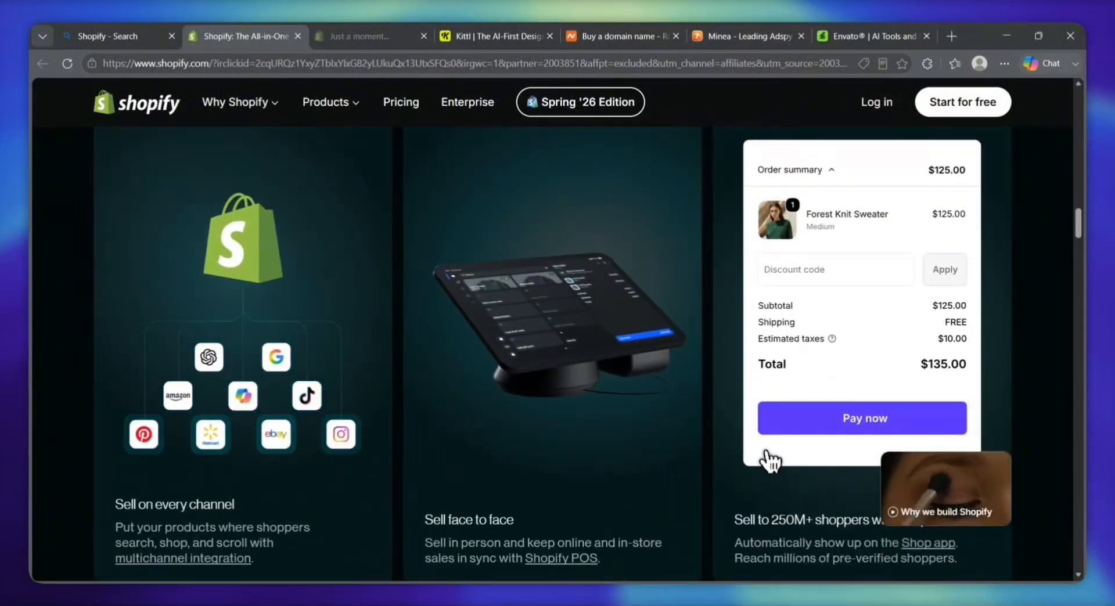
{"action": "scroll", "coordinate": [747, 378], "scroll_direction": "down", "scroll_amount": 9}
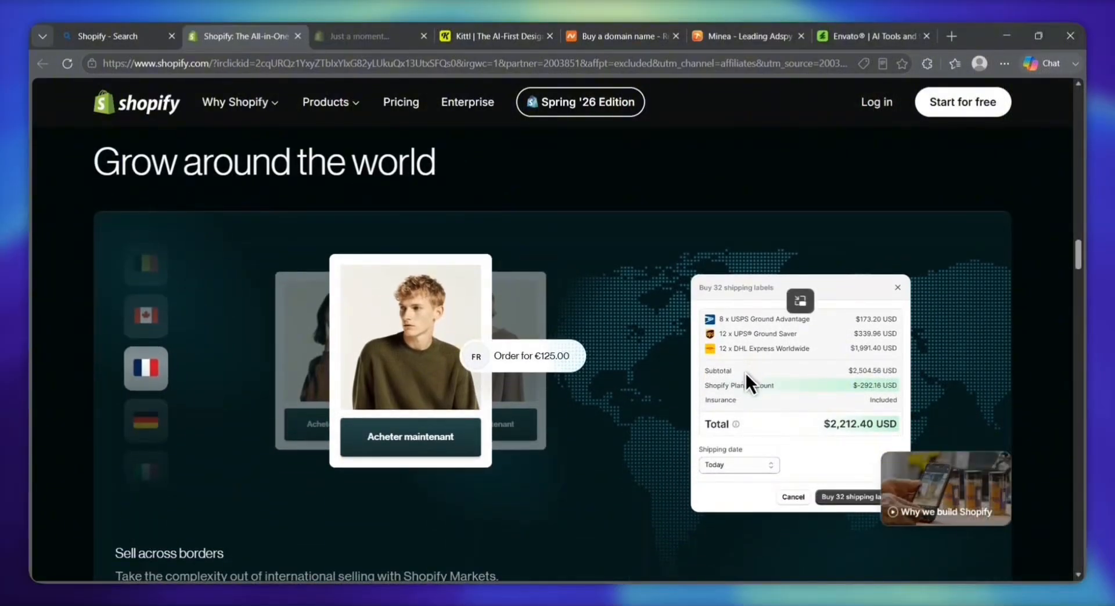
{"action": "scroll", "coordinate": [745, 374], "scroll_direction": "up", "scroll_amount": 1}
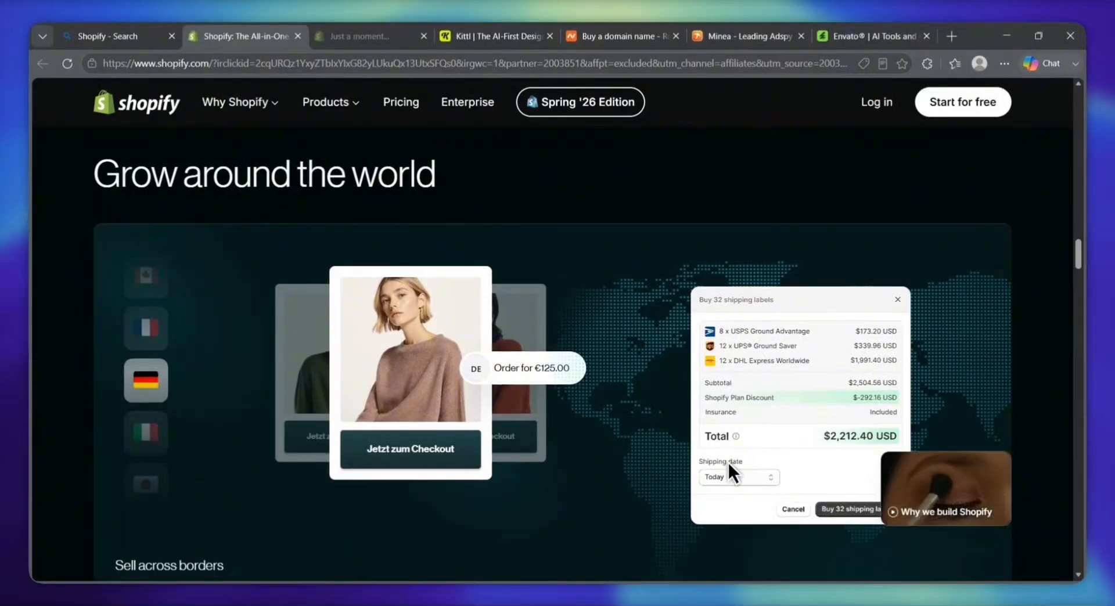
- Read the homepage sections on businesses from entrepreneurs to enterprise and on the Sidekick AI assistant
{"action": "scroll", "coordinate": [728, 462], "scroll_direction": "down", "scroll_amount": 2}
{"action": "scroll", "coordinate": [728, 463], "scroll_direction": "down", "scroll_amount": 10}
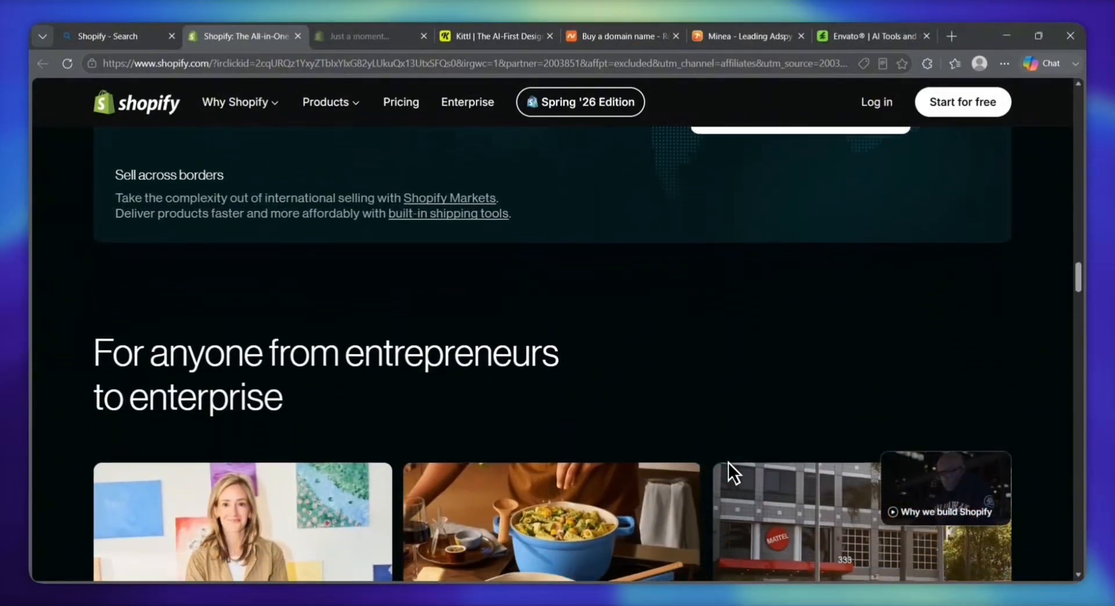
{"action": "scroll", "coordinate": [728, 463], "scroll_direction": "down", "scroll_amount": 2}
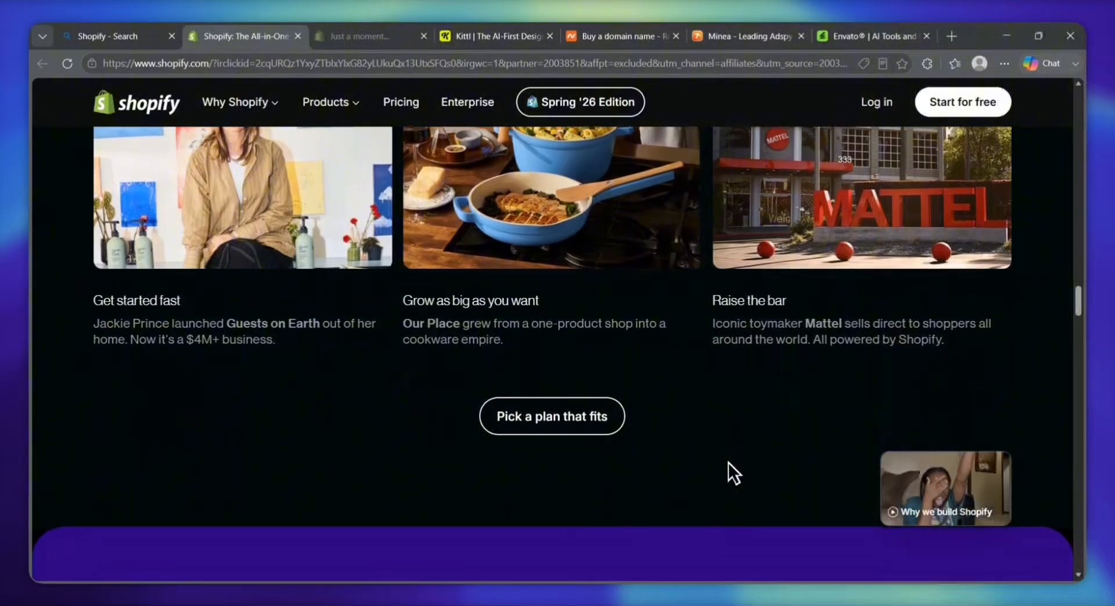
{"action": "scroll", "coordinate": [728, 462], "scroll_direction": "down", "scroll_amount": 10}
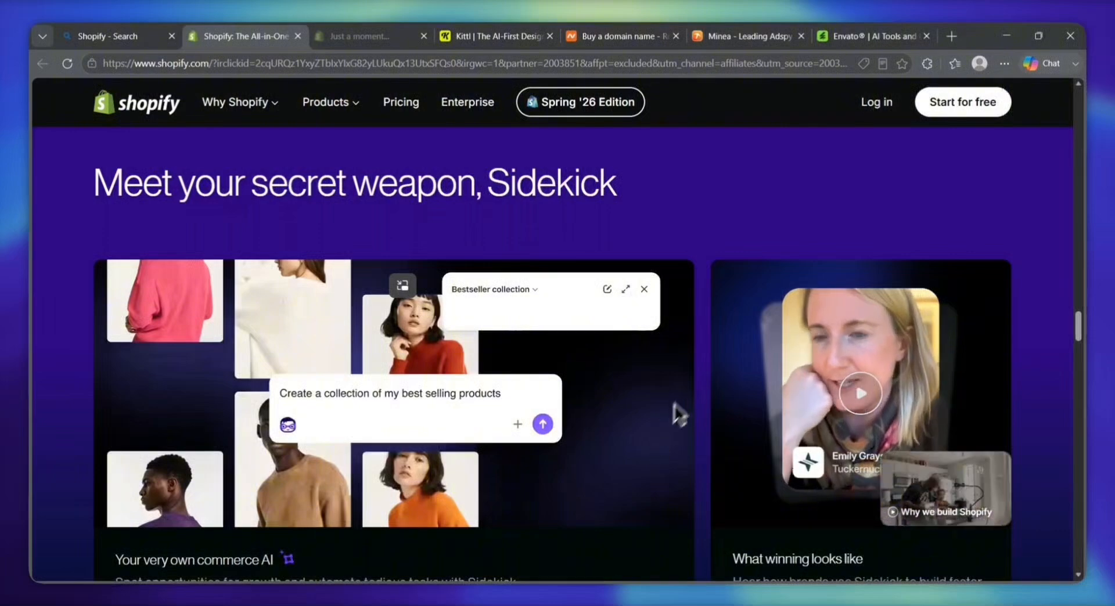
{"action": "scroll", "coordinate": [703, 382], "scroll_direction": "up", "scroll_amount": 5}
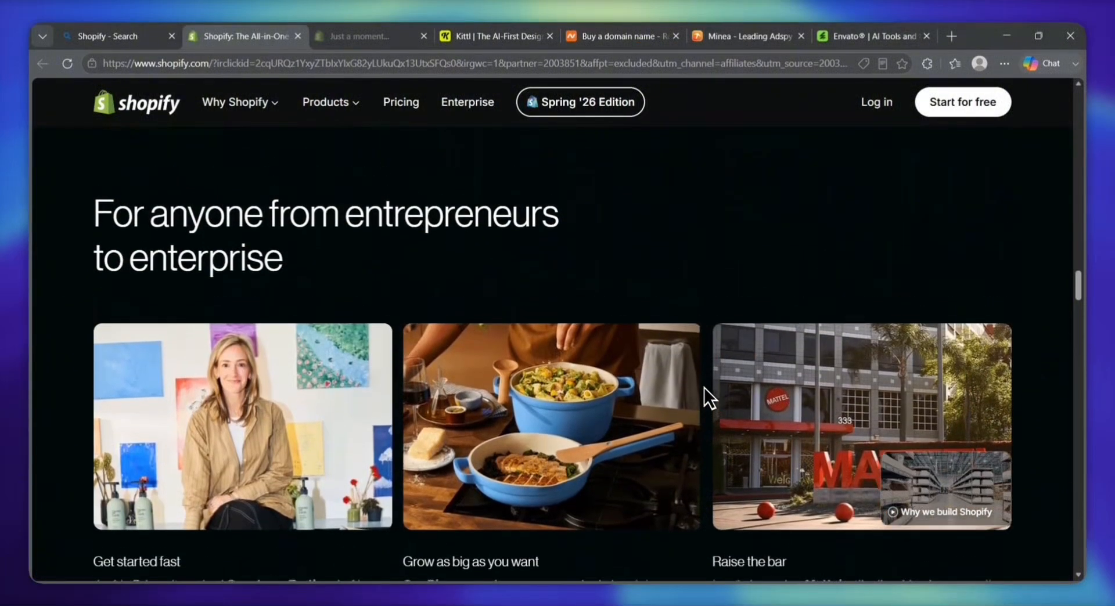
{"action": "scroll", "coordinate": [702, 382], "scroll_direction": "down", "scroll_amount": 1}
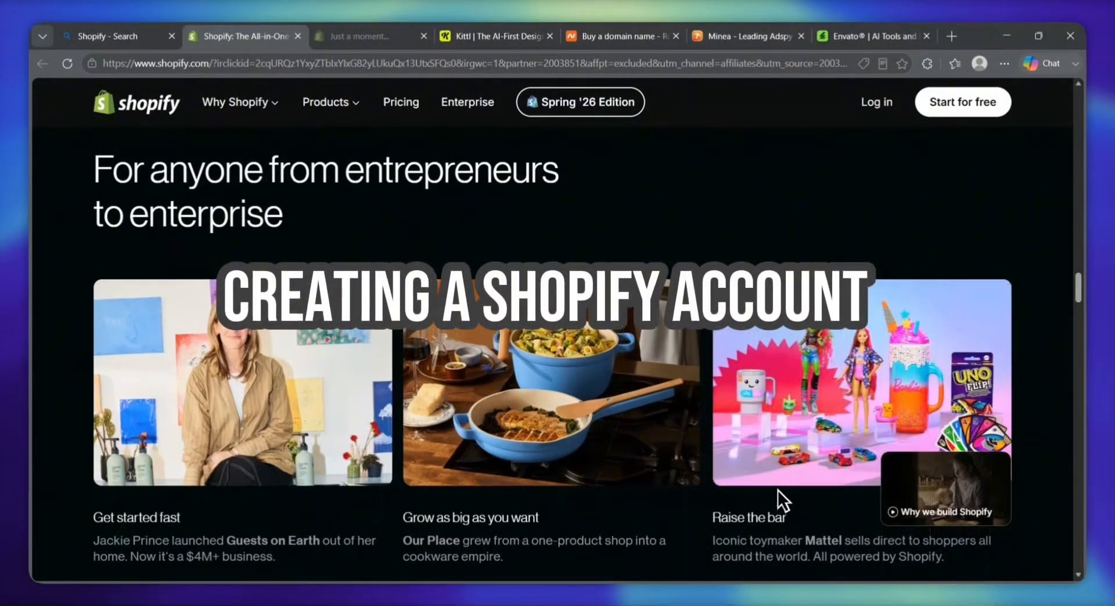
- Open Shopify's free trial sign-up page and highlight the trial heading and the start of the offer line
{"action": "scroll", "coordinate": [778, 490], "scroll_direction": "up", "scroll_amount": 10}
{"action": "scroll", "coordinate": [778, 493], "scroll_direction": "up", "scroll_amount": 10}
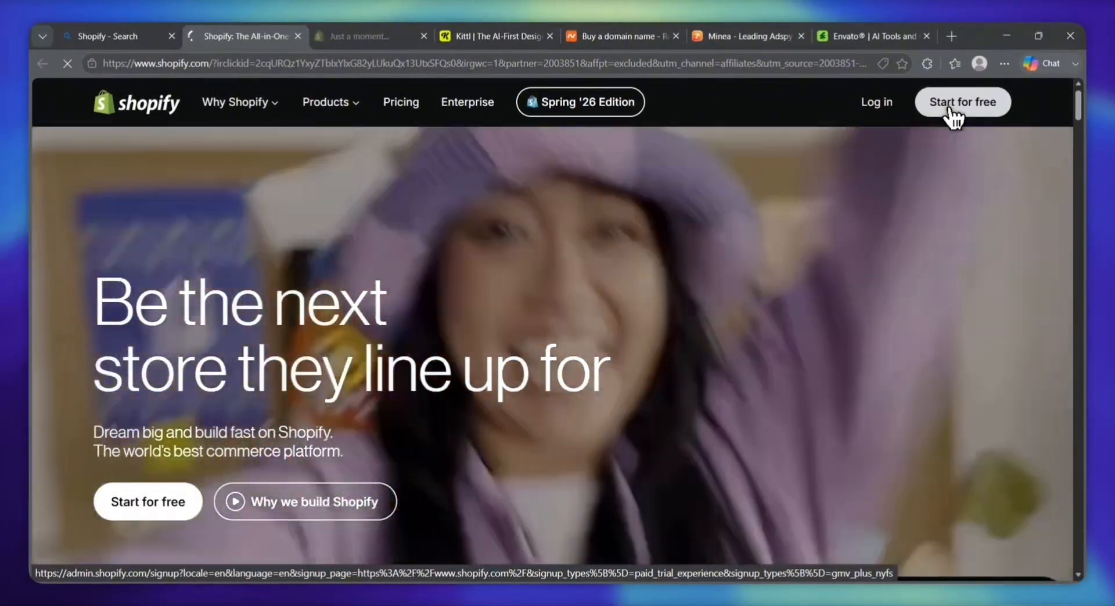
{"action": "left_click", "coordinate": [908, 140]}
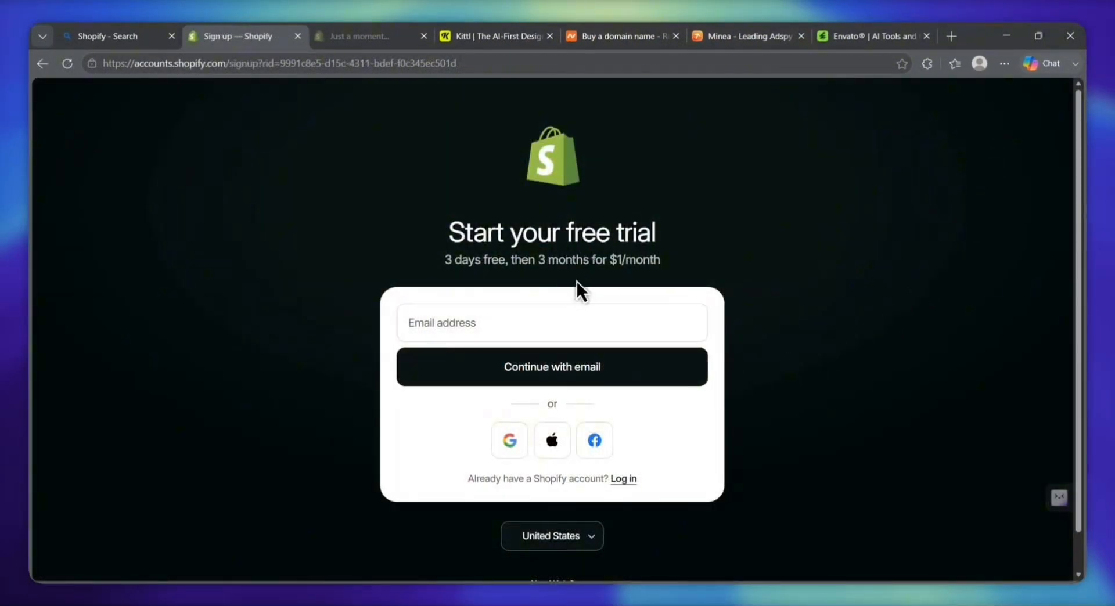
{"action": "left_click_drag", "start_coordinate": [451, 231], "coordinate": [537, 260]}
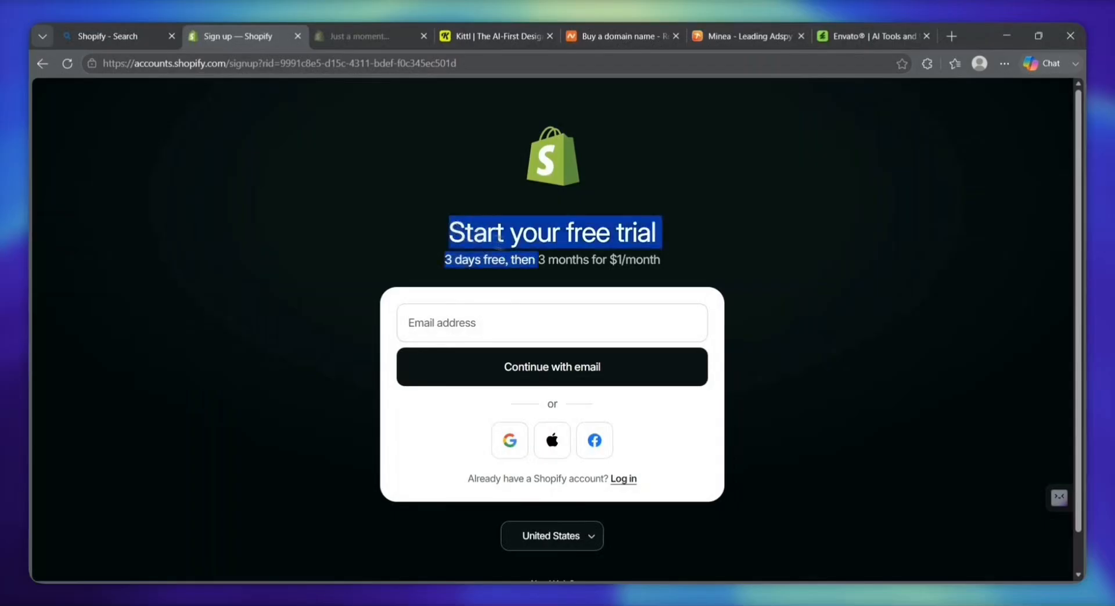
- Examine the $1/month trial offer line, the email field, the log-in link and the country list on the sign-up form
{"action": "left_click_drag", "start_coordinate": [643, 272], "coordinate": [665, 273]}
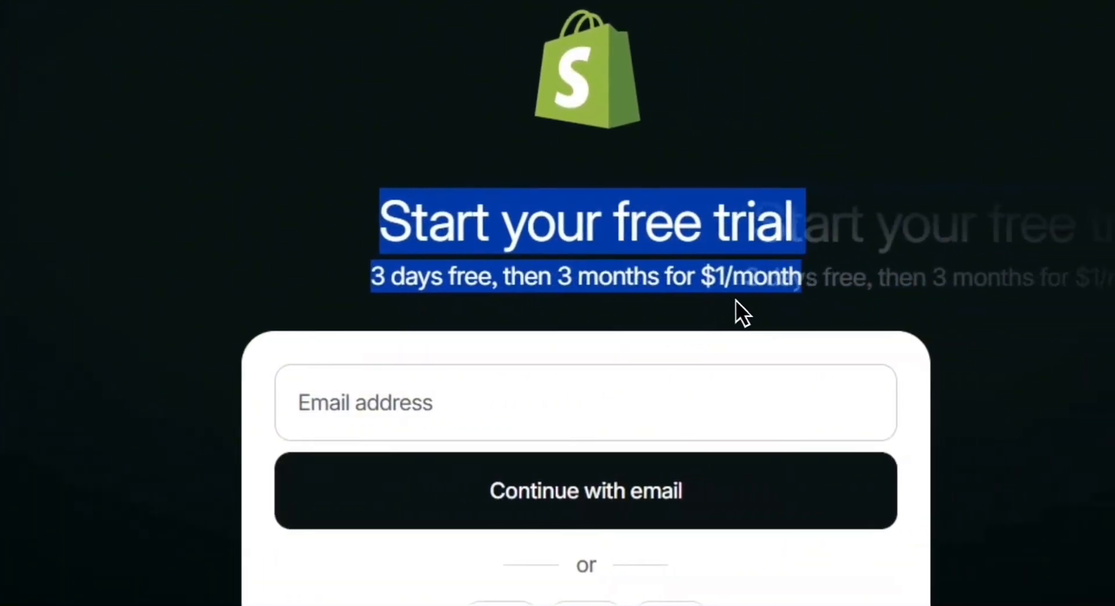
{"action": "left_click", "coordinate": [1028, 396]}
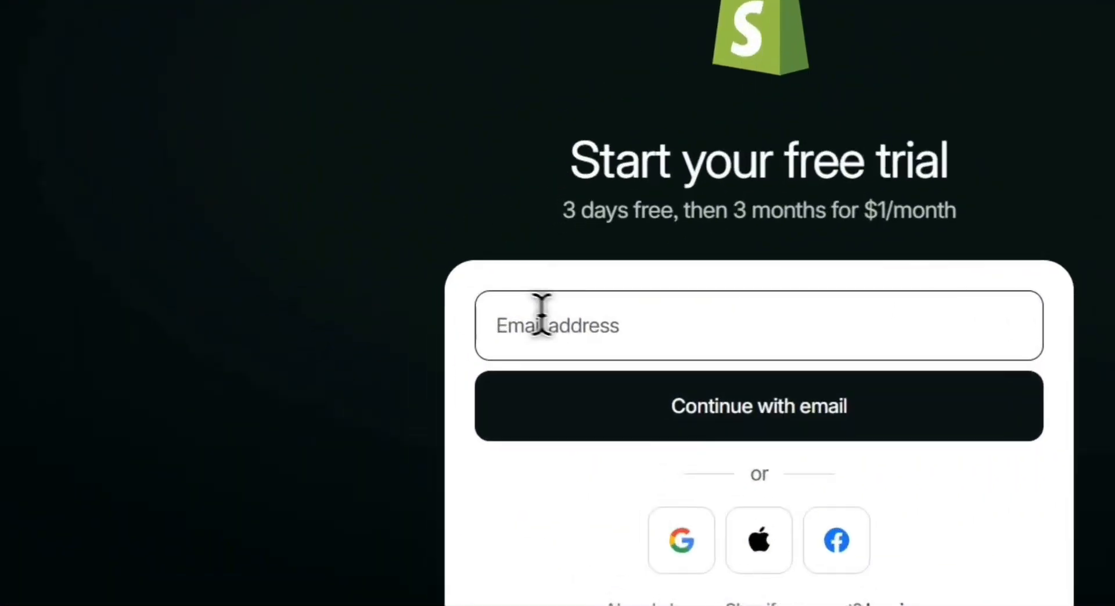
{"action": "left_click", "coordinate": [429, 326]}
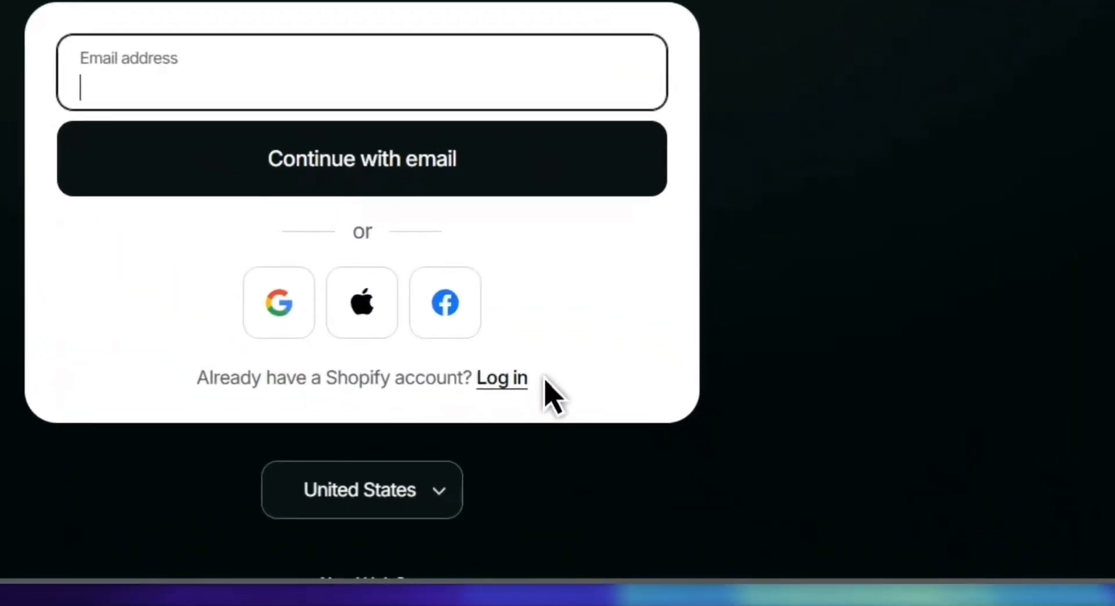
{"action": "left_click_drag", "start_coordinate": [638, 481], "coordinate": [618, 482]}
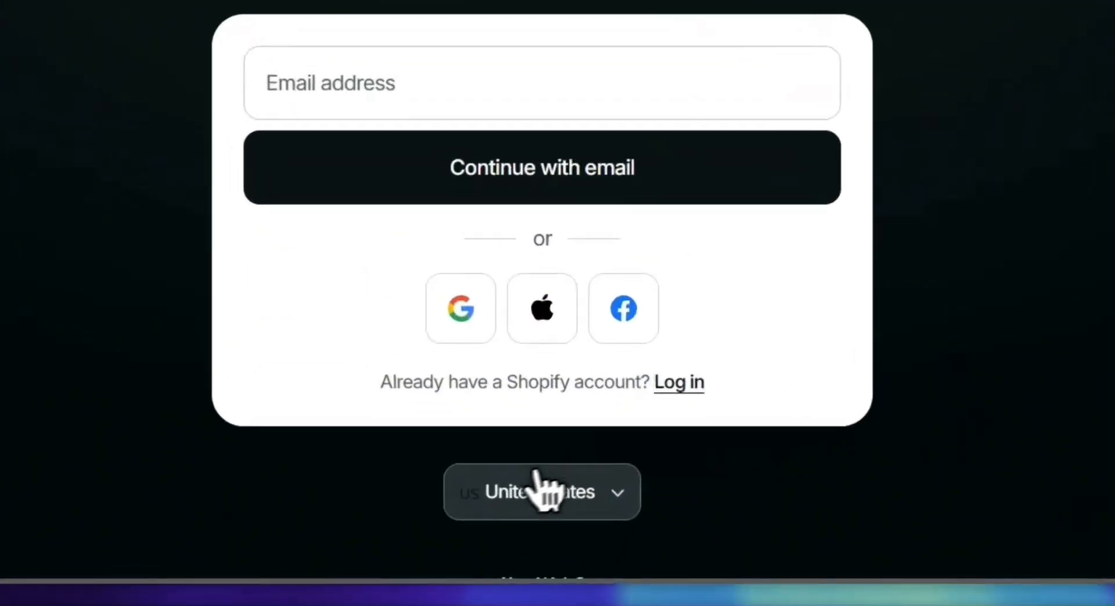
{"action": "left_click", "coordinate": [536, 537]}
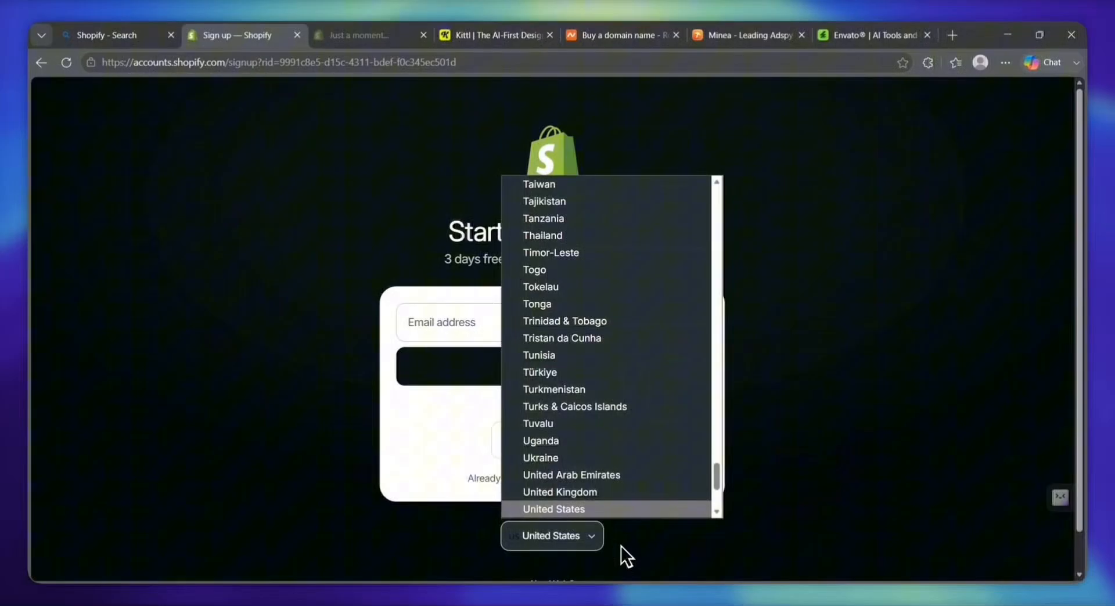
{"action": "left_click", "coordinate": [621, 545]}
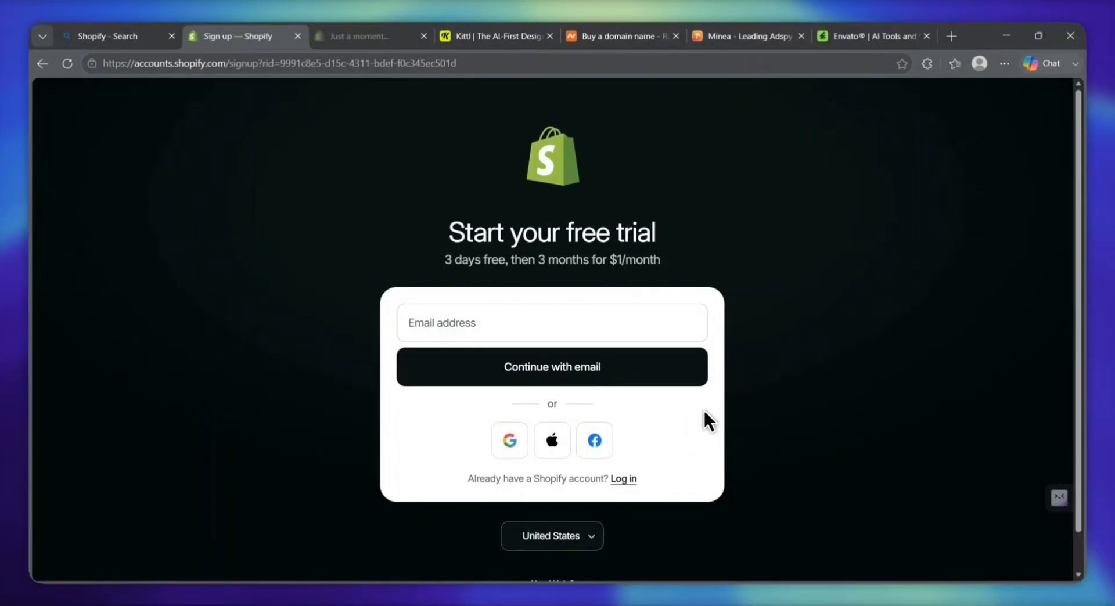
- Enter the account email address in the free trial form and continue with email
{"action": "left_click", "coordinate": [601, 334]}
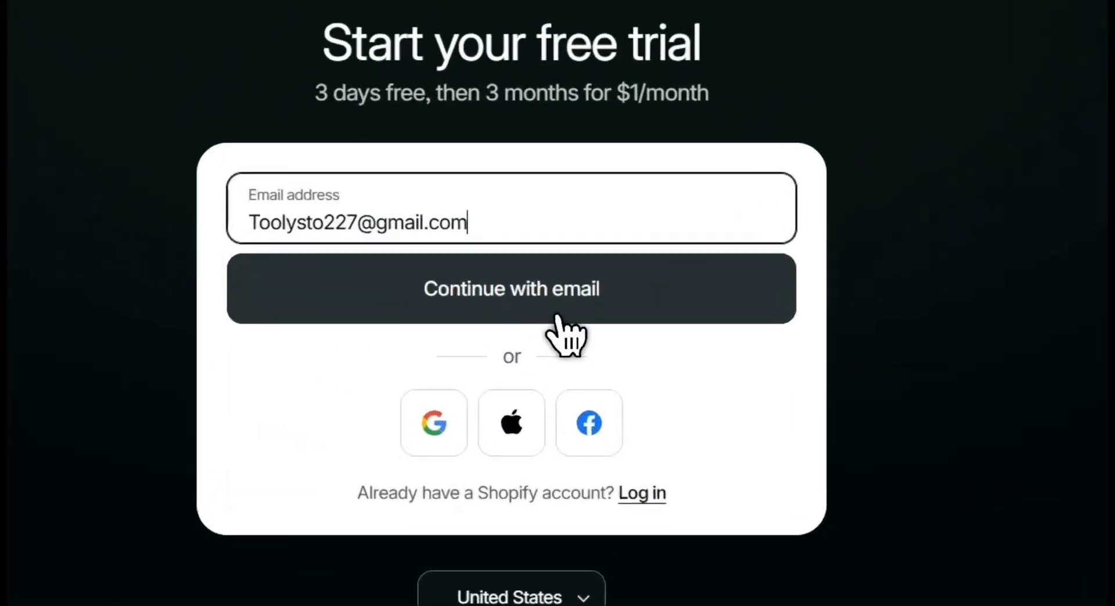
{"action": "left_click", "coordinate": [547, 374]}
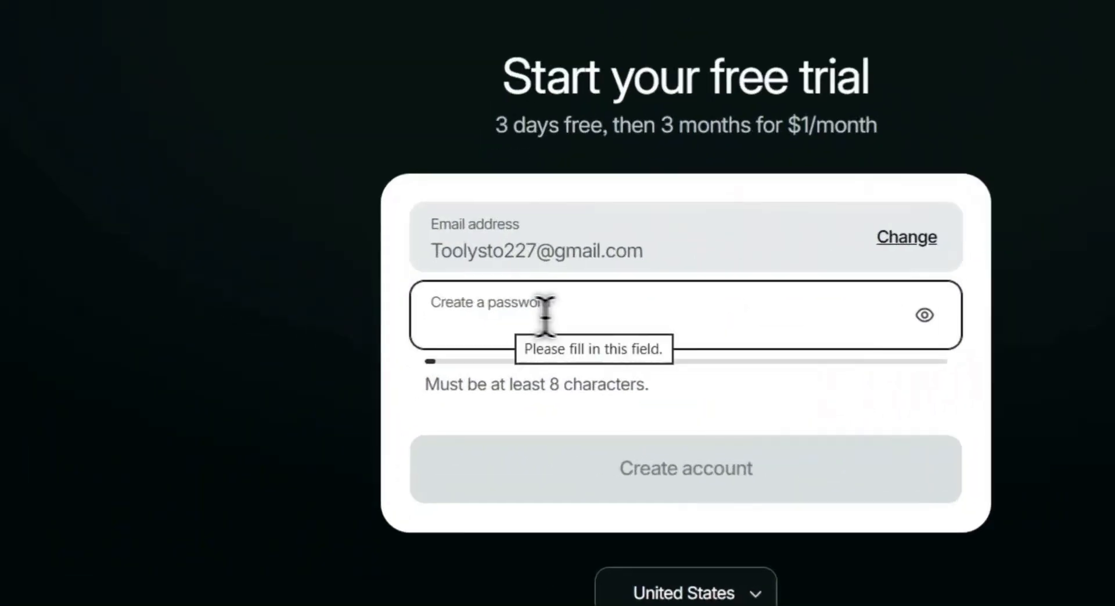
- Examine the password field with its saved-password suggestions and the option for changing the email address
{"action": "left_click", "coordinate": [423, 368]}
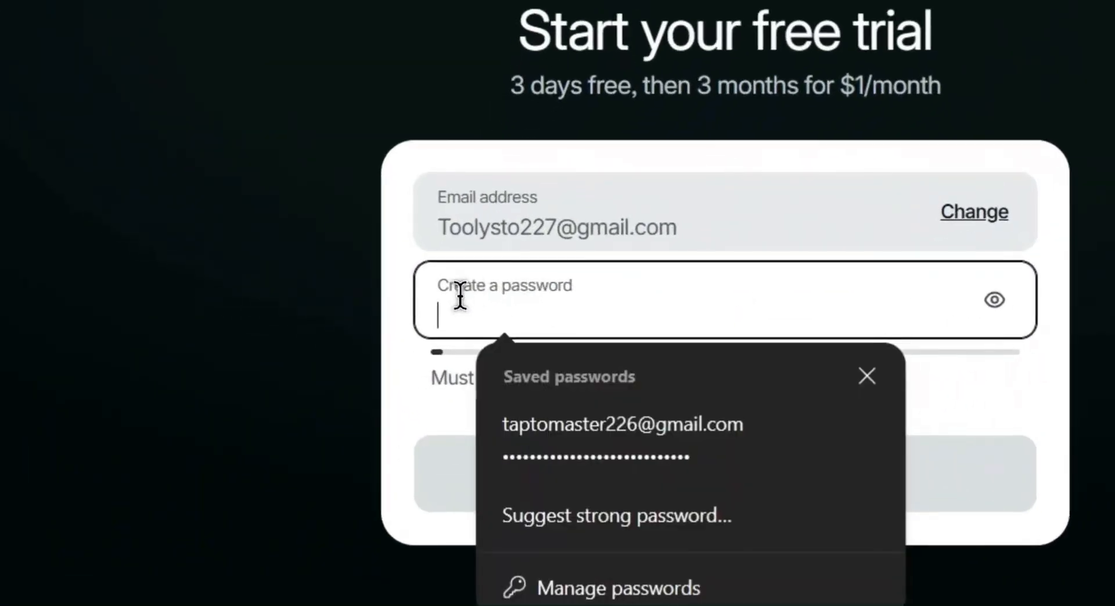
{"action": "left_click", "coordinate": [408, 297]}
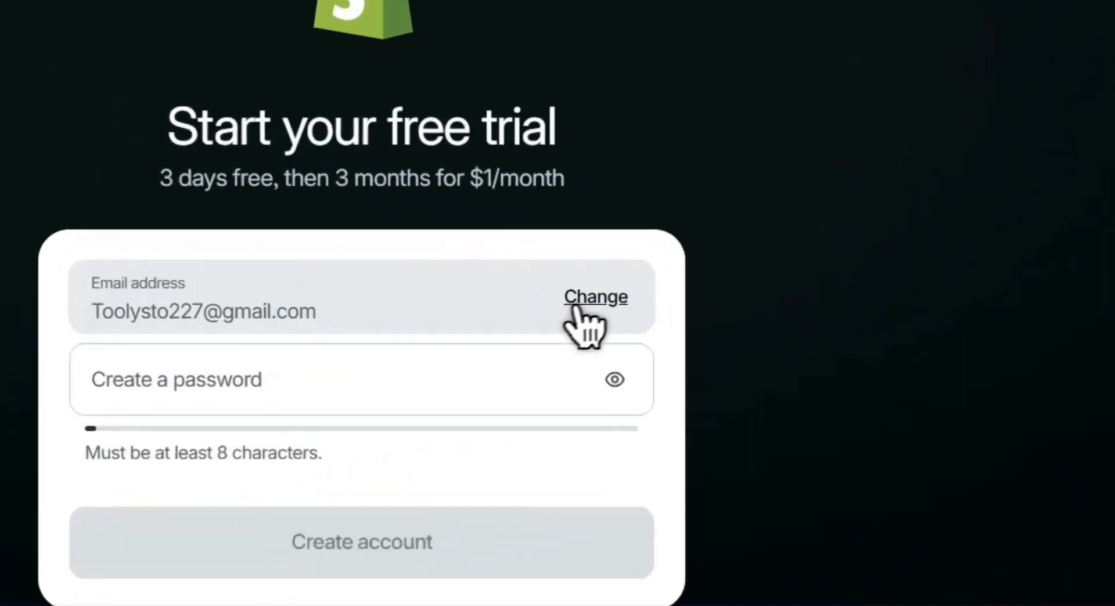
{"action": "left_click", "coordinate": [666, 325]}
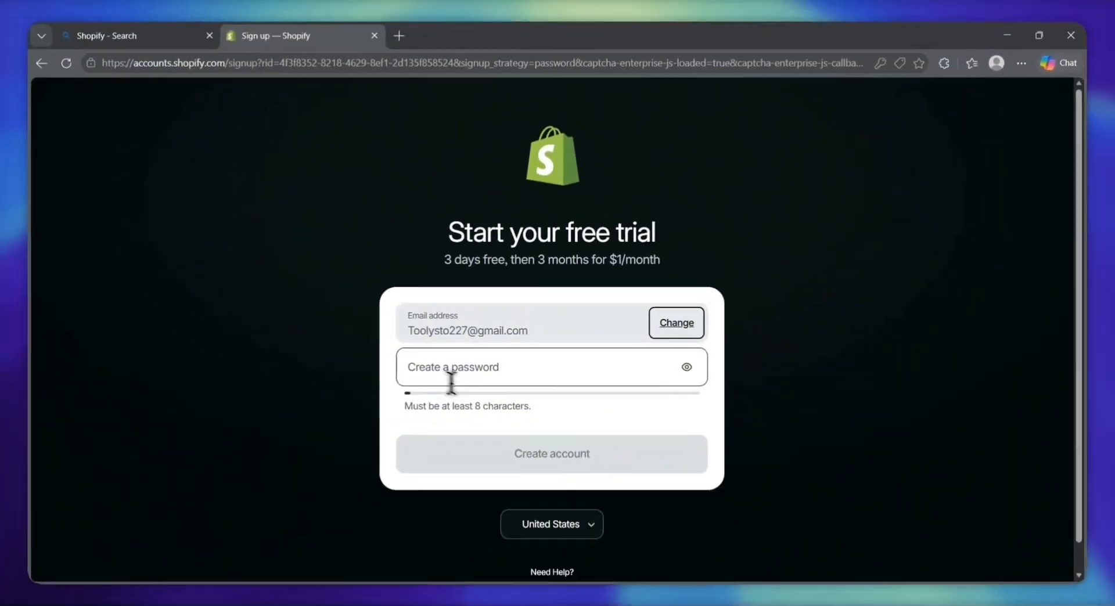
{"action": "left_click", "coordinate": [107, 383]}
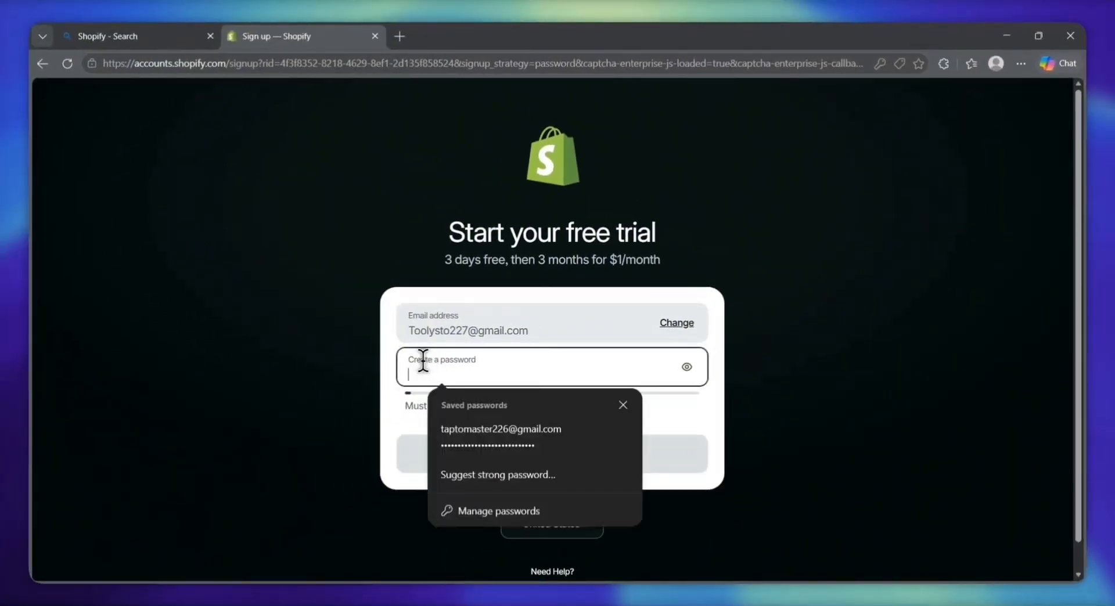
- Paste the account password into the Create a password field and create the account
{"action": "left_click", "coordinate": [432, 367]}
{"action": "key", "text": "ctrl+v"}
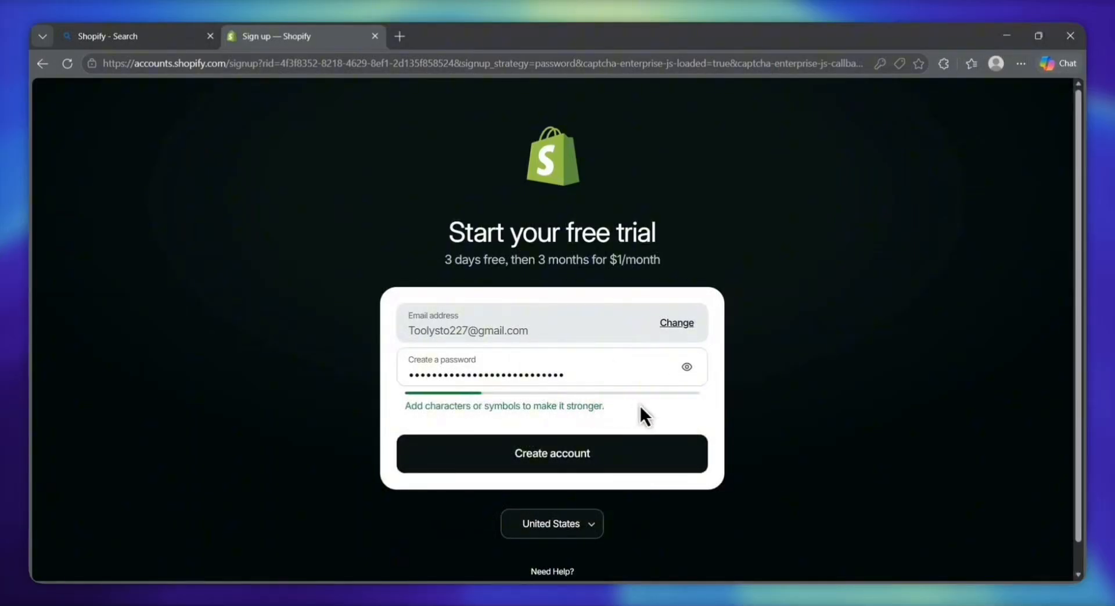
{"action": "left_click", "coordinate": [570, 382]}
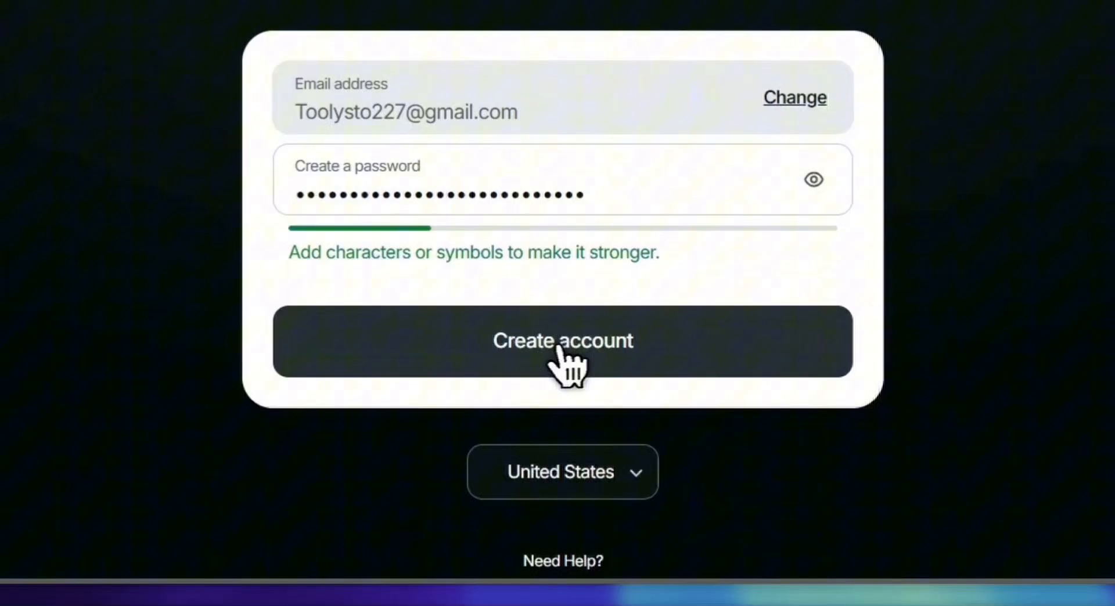
{"action": "left_click", "coordinate": [555, 453]}
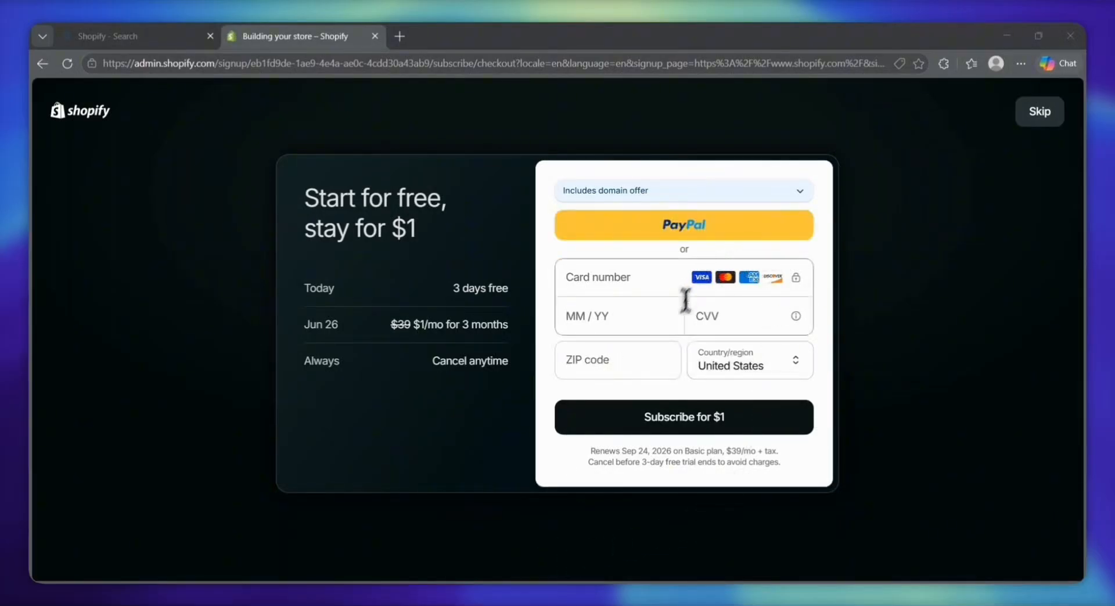
- Highlight the "Start for free, stay for $1" heading, and open and close the PayPal payment window
{"action": "left_click_drag", "start_coordinate": [350, 228], "coordinate": [330, 204]}
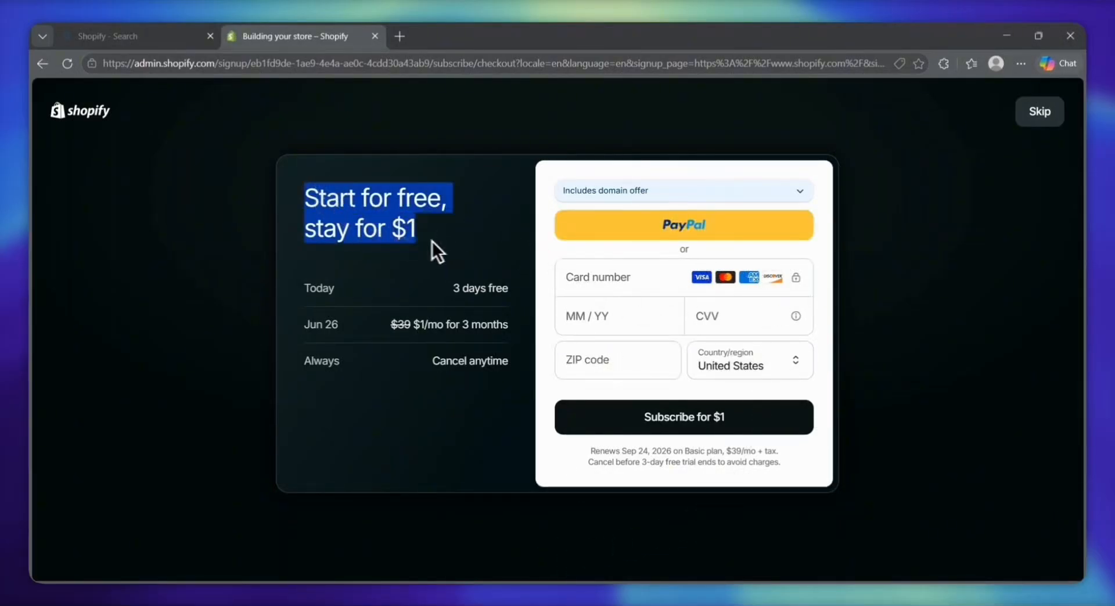
{"action": "left_click", "coordinate": [375, 264]}
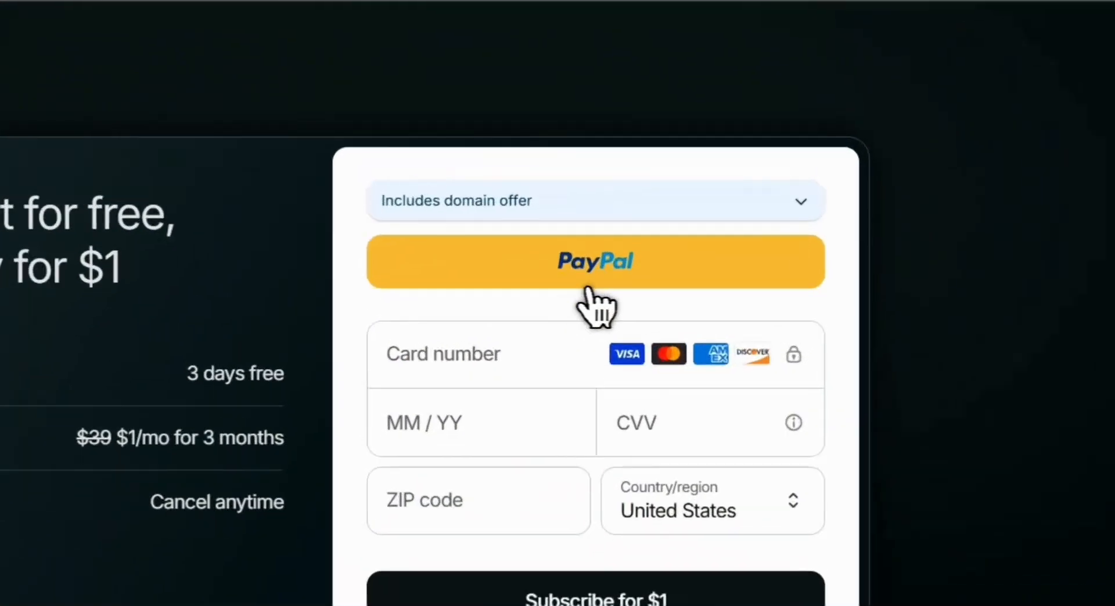
{"action": "left_click", "coordinate": [680, 235]}
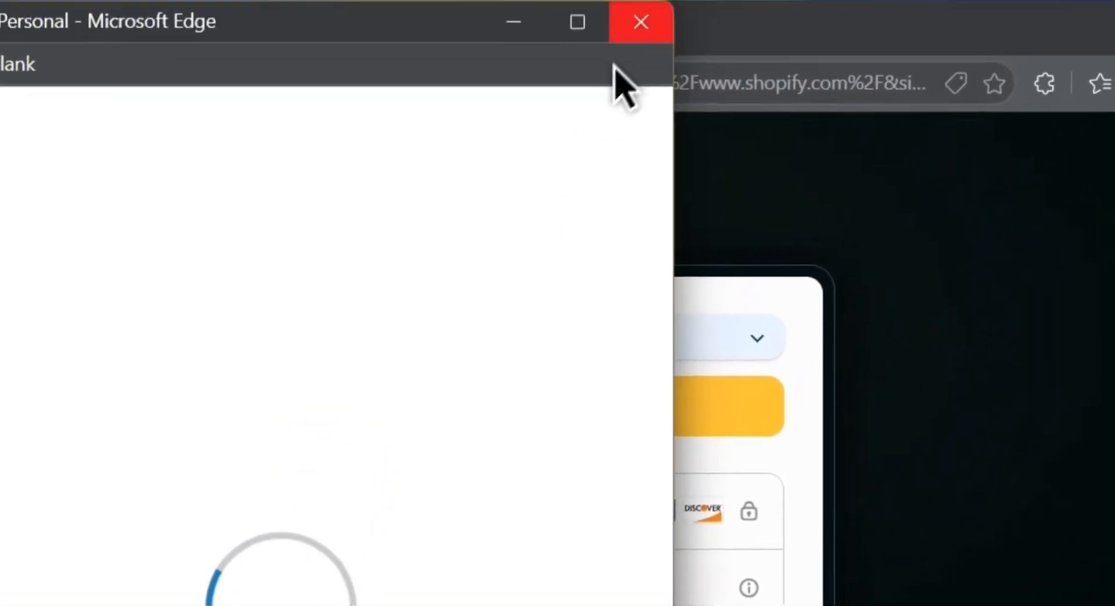
{"action": "left_click", "coordinate": [639, 20]}
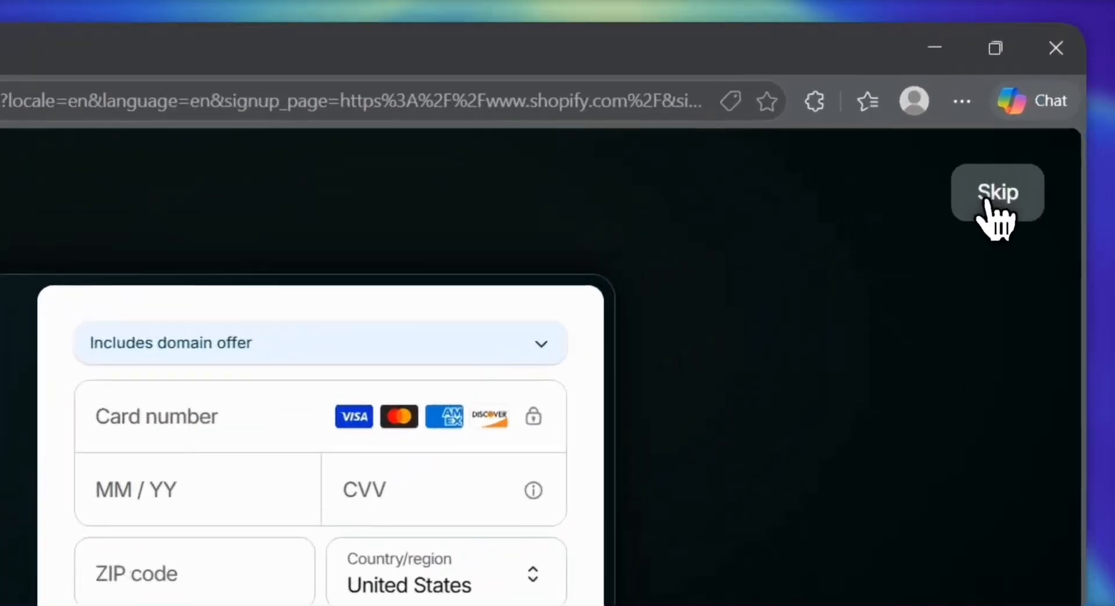
- Skip the payment details, keep only Sell online selected for the store setup, and continue to the store admin
{"action": "left_click", "coordinate": [1039, 116]}
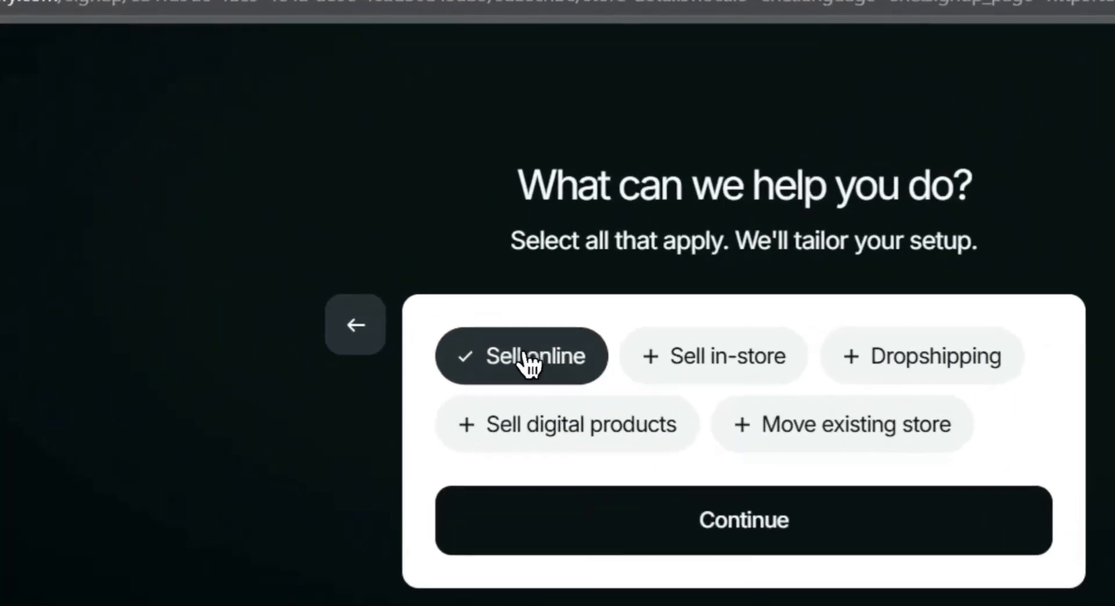
{"action": "left_click", "coordinate": [531, 360]}
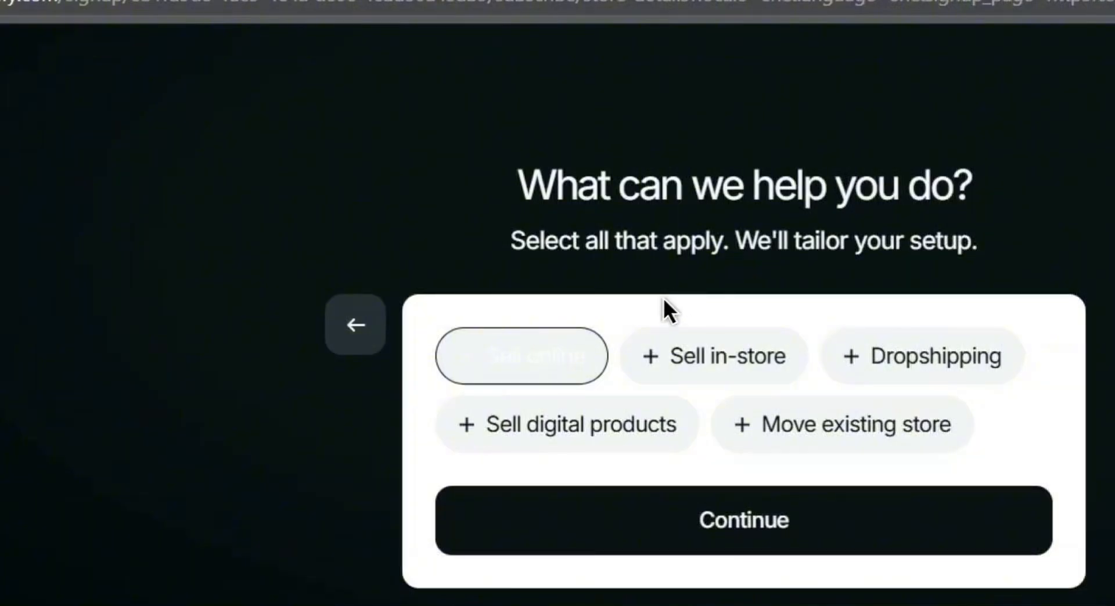
{"action": "left_click", "coordinate": [578, 334]}
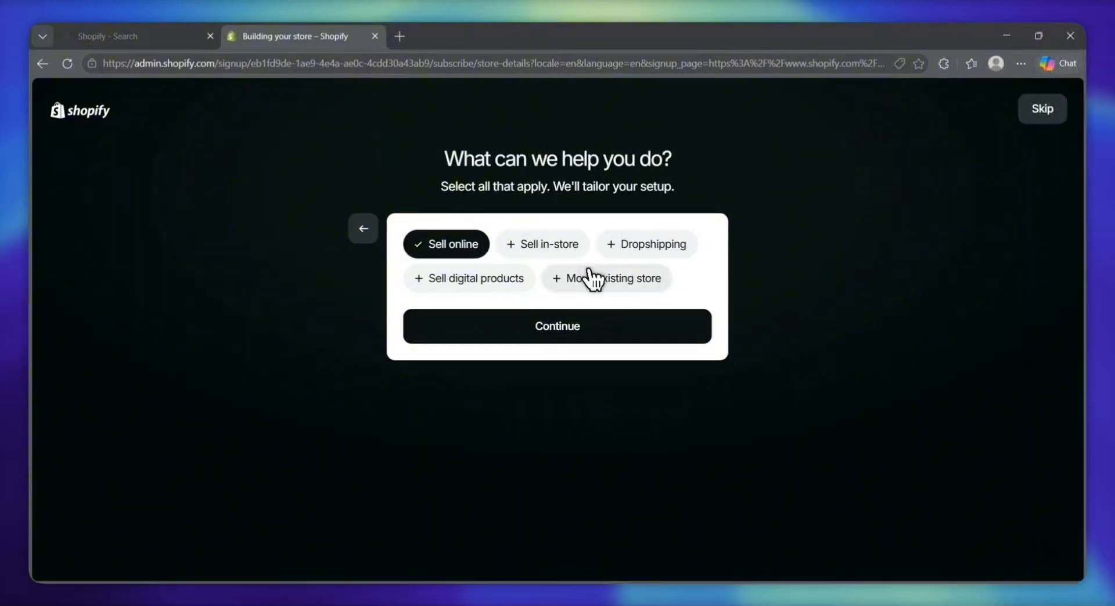
{"action": "left_click", "coordinate": [555, 330]}
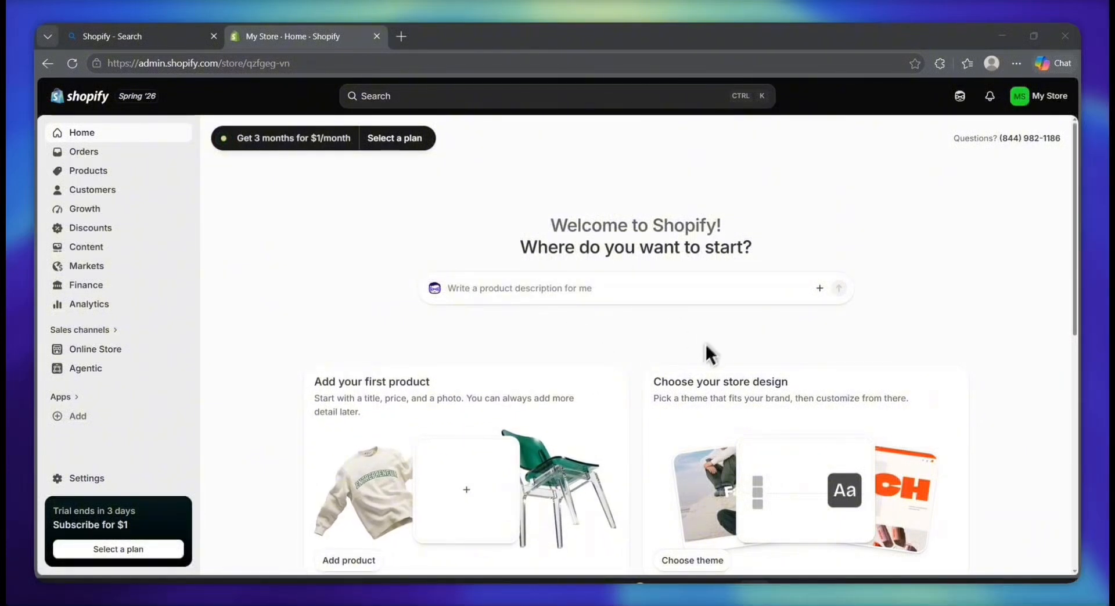
- Look over the new store's admin home page and highlight the "Welcome to Shopify! Where do you want to start?" heading
{"action": "scroll", "coordinate": [647, 422], "scroll_direction": "down", "scroll_amount": 2}
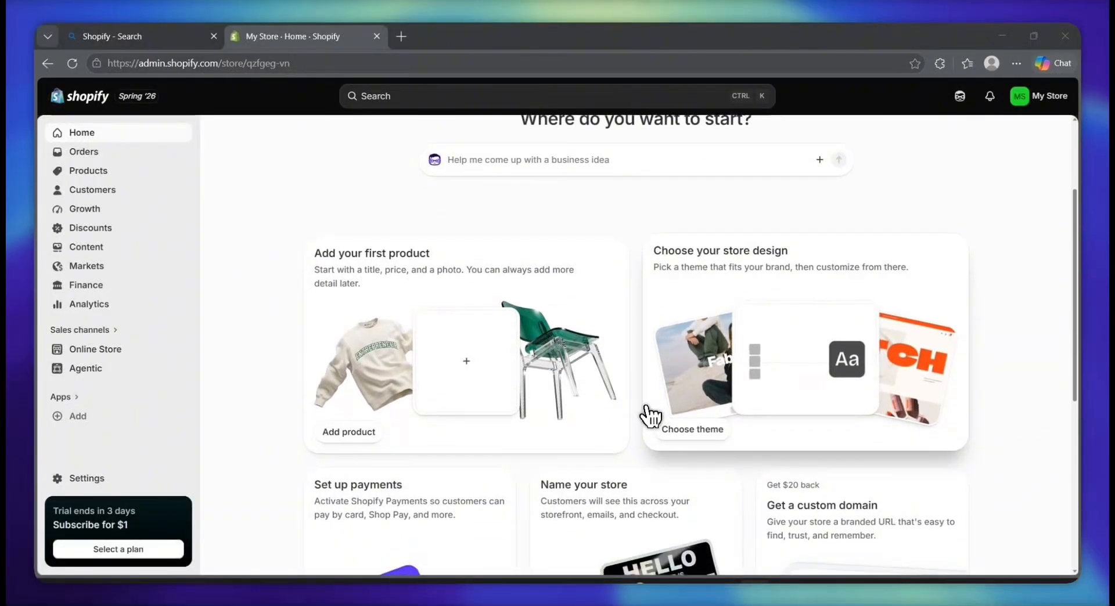
{"action": "scroll", "coordinate": [650, 415], "scroll_direction": "down", "scroll_amount": 1}
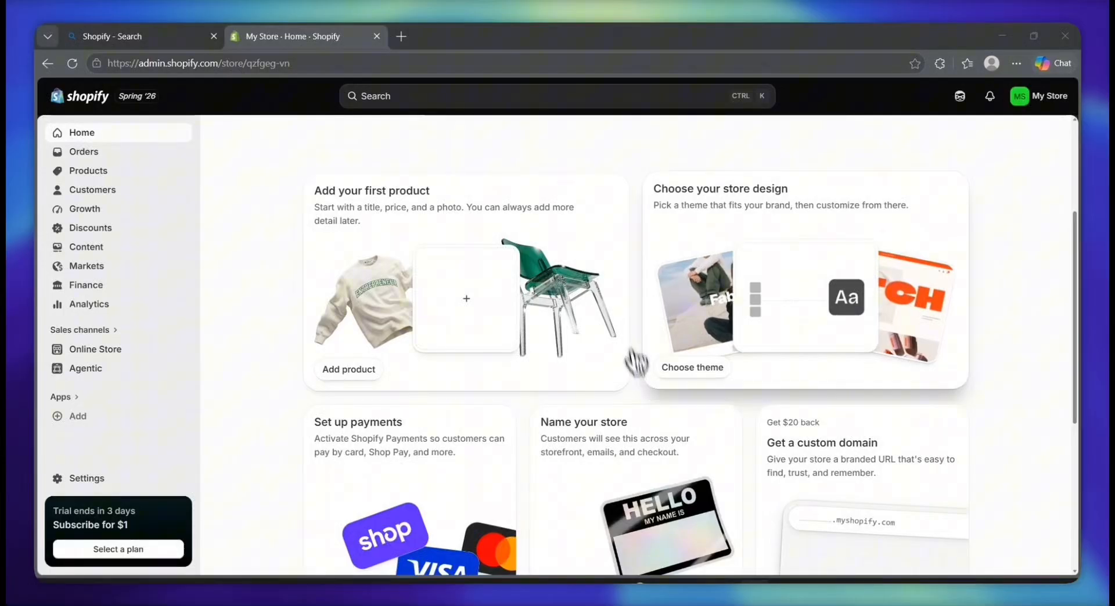
{"action": "scroll", "coordinate": [644, 286], "scroll_direction": "up", "scroll_amount": 2}
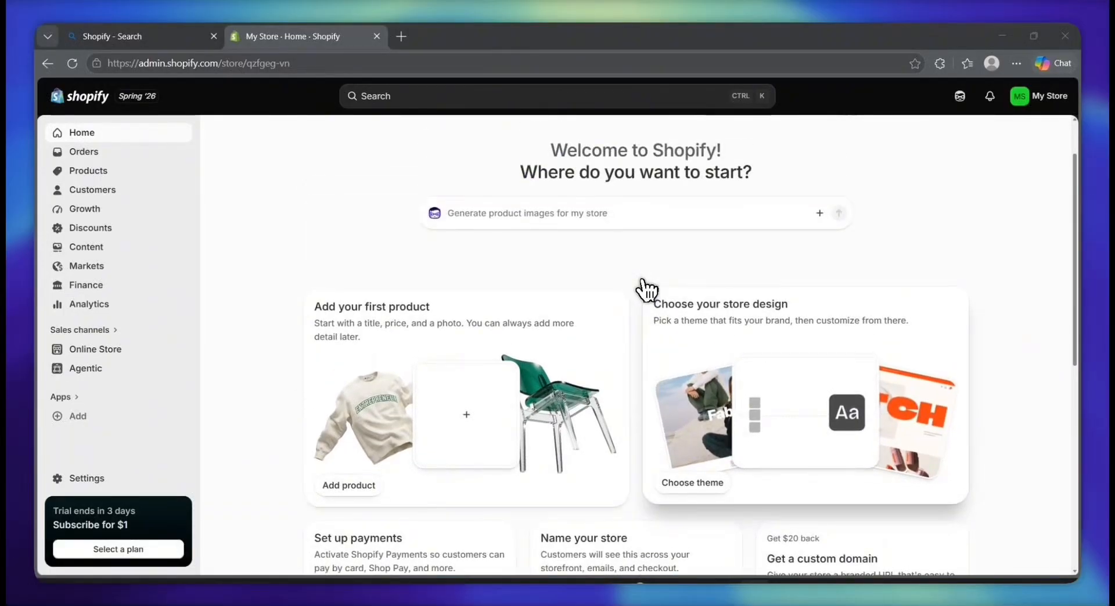
{"action": "scroll", "coordinate": [644, 290], "scroll_direction": "up", "scroll_amount": 2}
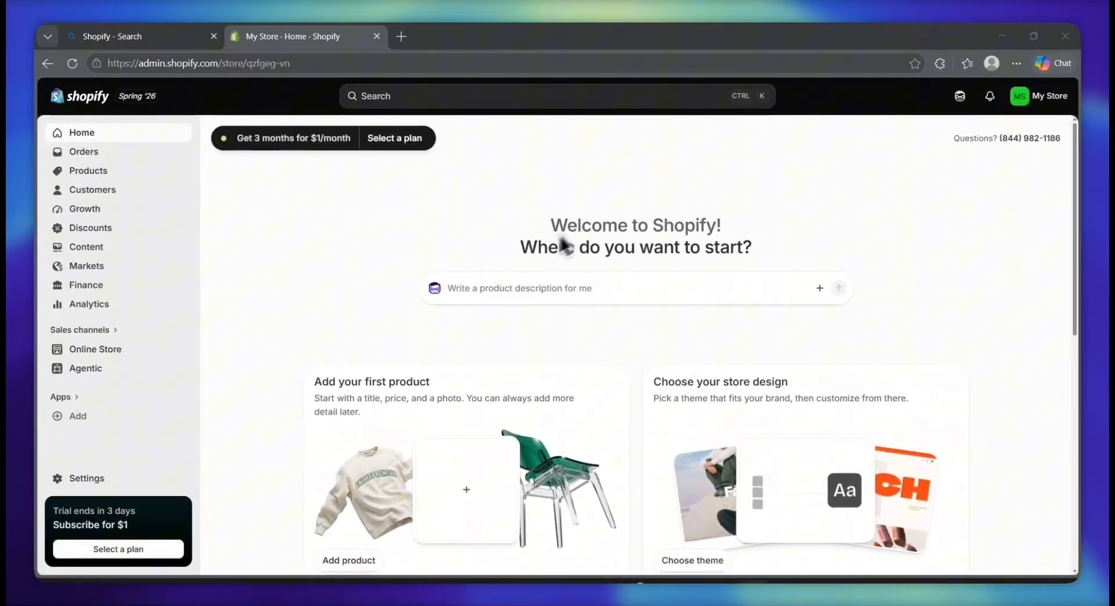
{"action": "left_click_drag", "start_coordinate": [535, 227], "coordinate": [627, 244]}
{"action": "left_click_drag", "start_coordinate": [737, 250], "coordinate": [765, 255]}
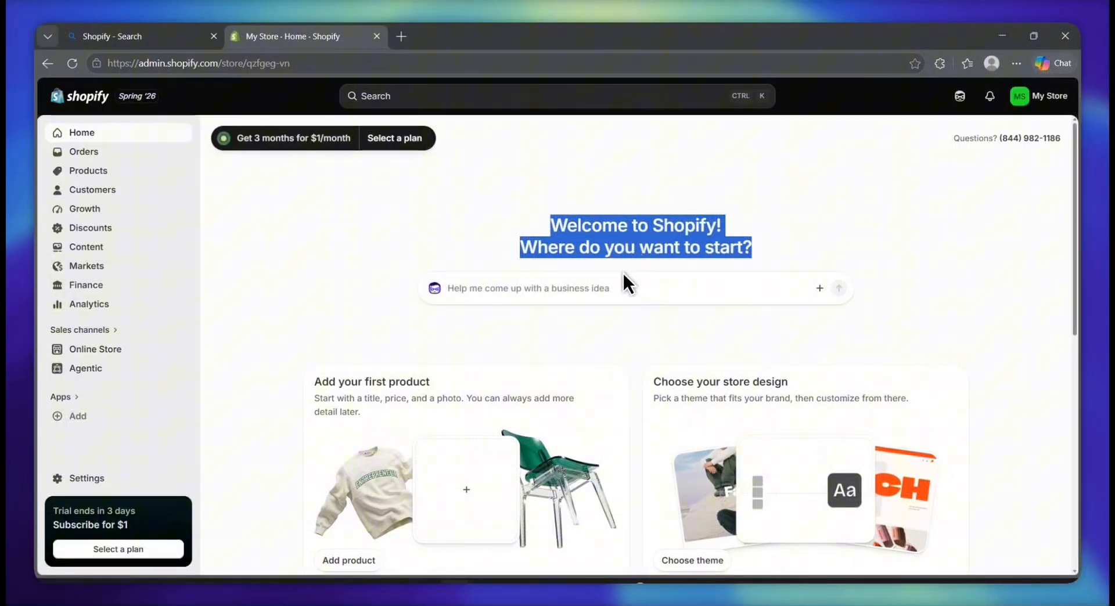
- Examine the home page setup cards for products, store design, payments, store name, custom domain and shipping rates
{"action": "scroll", "coordinate": [616, 432], "scroll_direction": "down", "scroll_amount": 2}
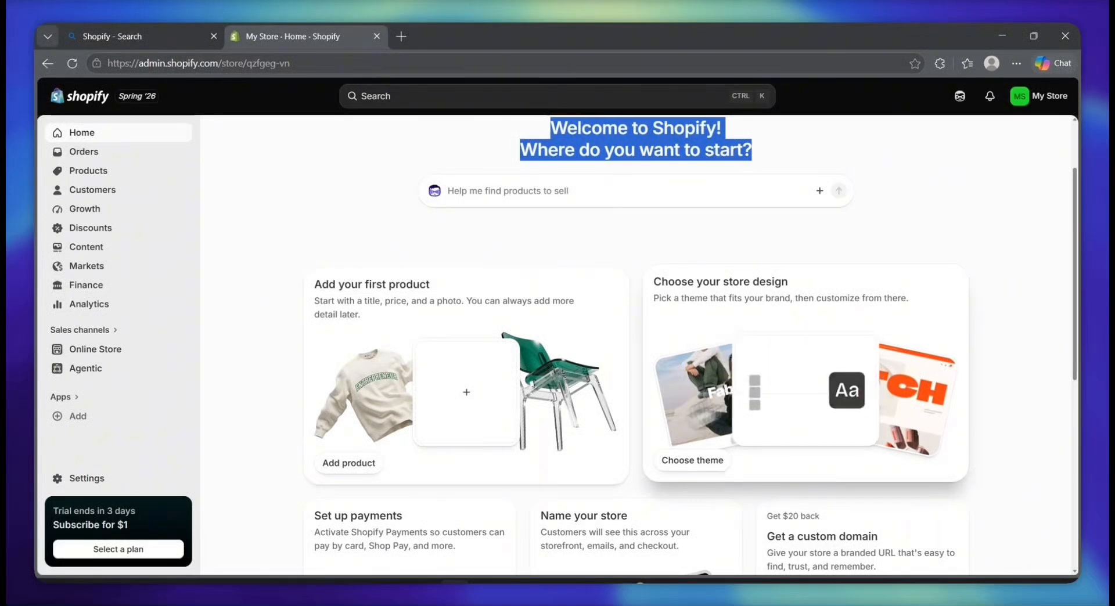
{"action": "scroll", "coordinate": [540, 437], "scroll_direction": "down", "scroll_amount": 2}
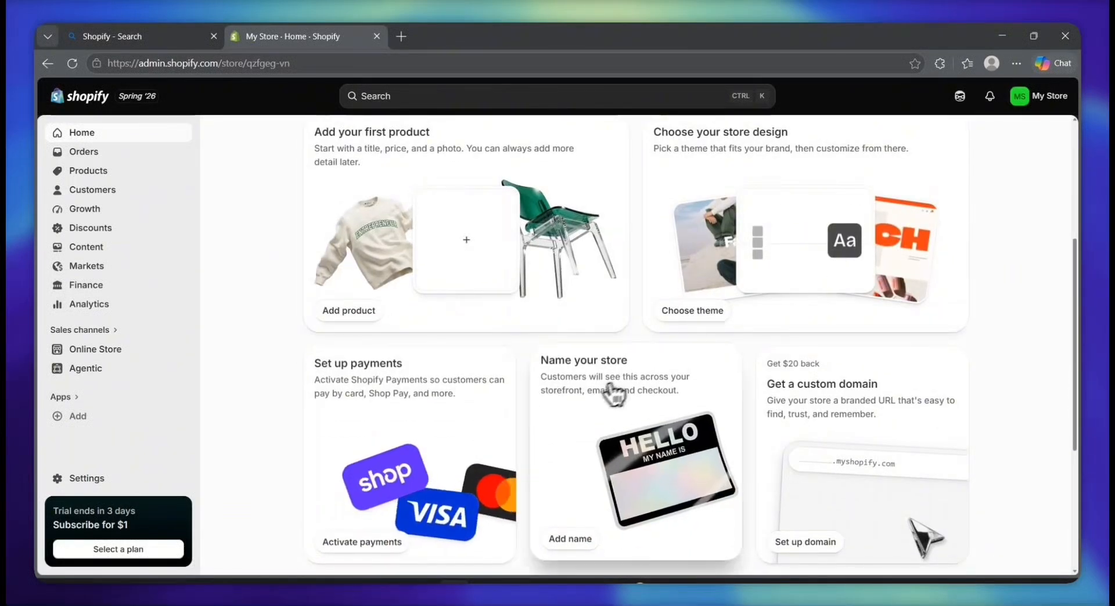
{"action": "scroll", "coordinate": [725, 424], "scroll_direction": "down", "scroll_amount": 4}
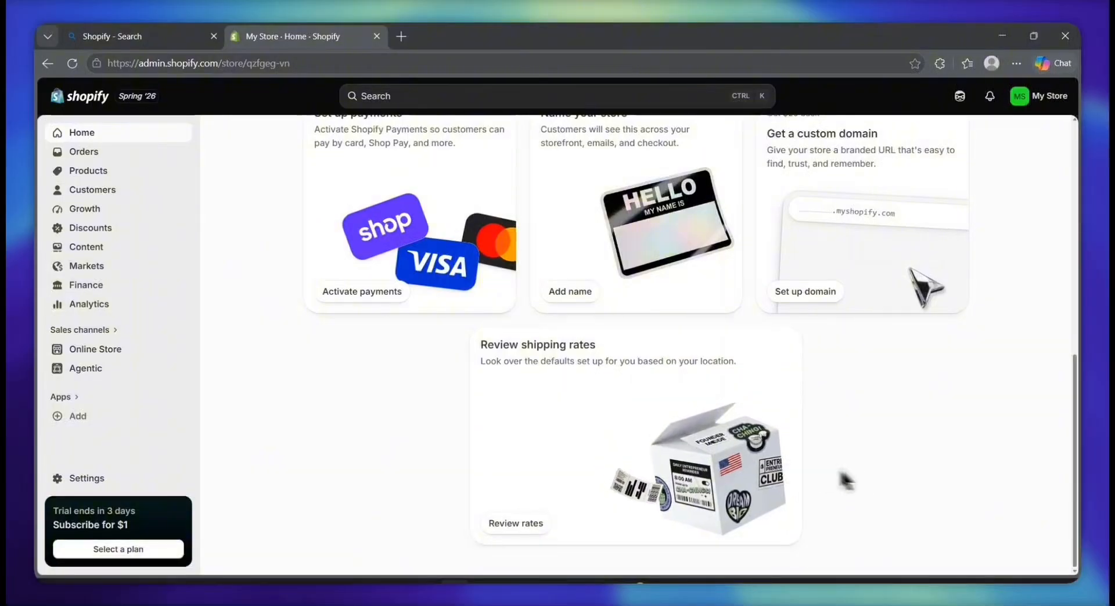
{"action": "scroll", "coordinate": [830, 428], "scroll_direction": "up", "scroll_amount": 2}
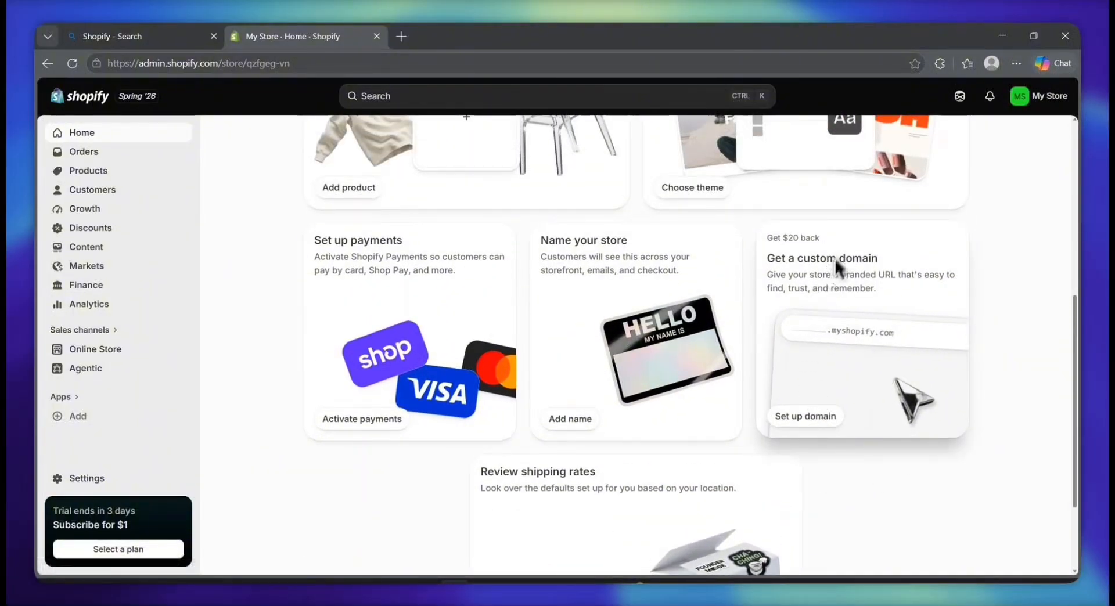
{"action": "scroll", "coordinate": [988, 293], "scroll_direction": "up", "scroll_amount": 2}
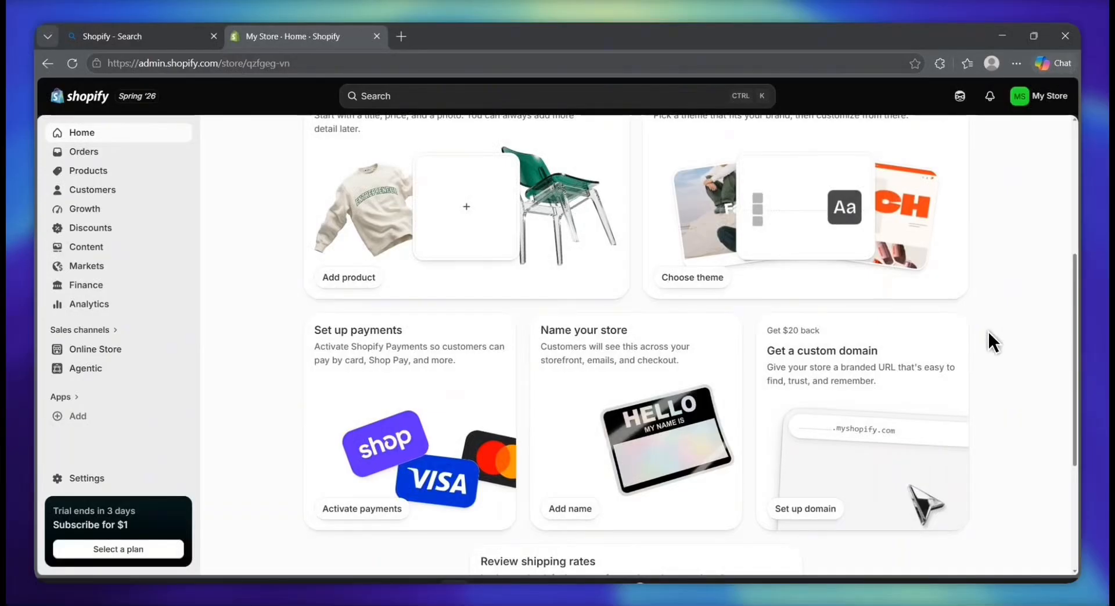
{"action": "scroll", "coordinate": [987, 332], "scroll_direction": "up", "scroll_amount": 1}
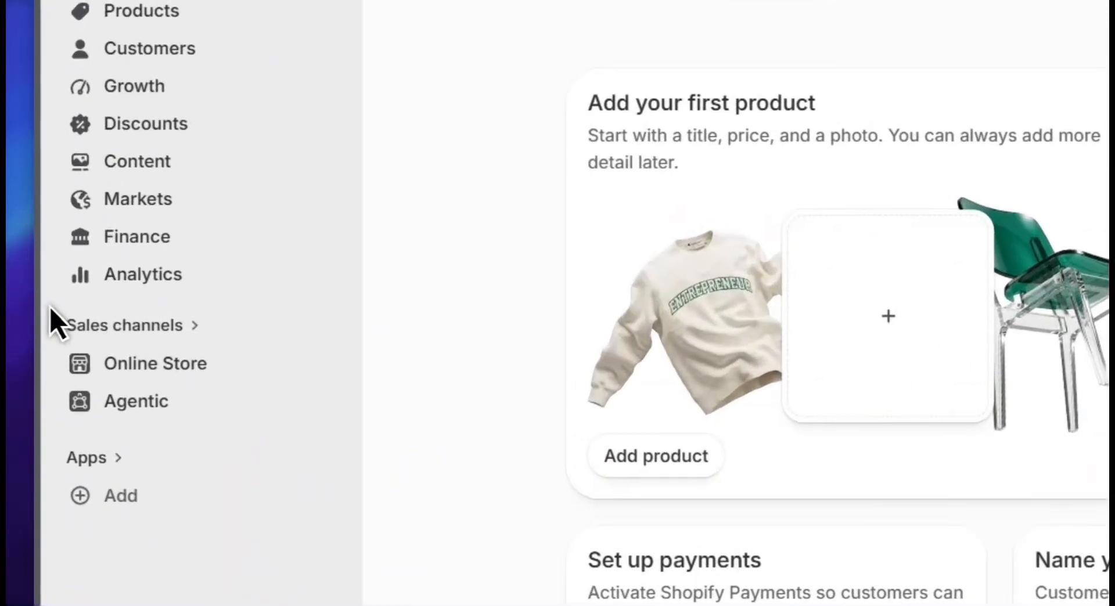
- Examine the navigation's Sales channels section with Online Store and Agentic, the Apps section and the Settings entry, highlighting the Sales channels heading
{"action": "left_click_drag", "start_coordinate": [43, 320], "coordinate": [105, 336]}
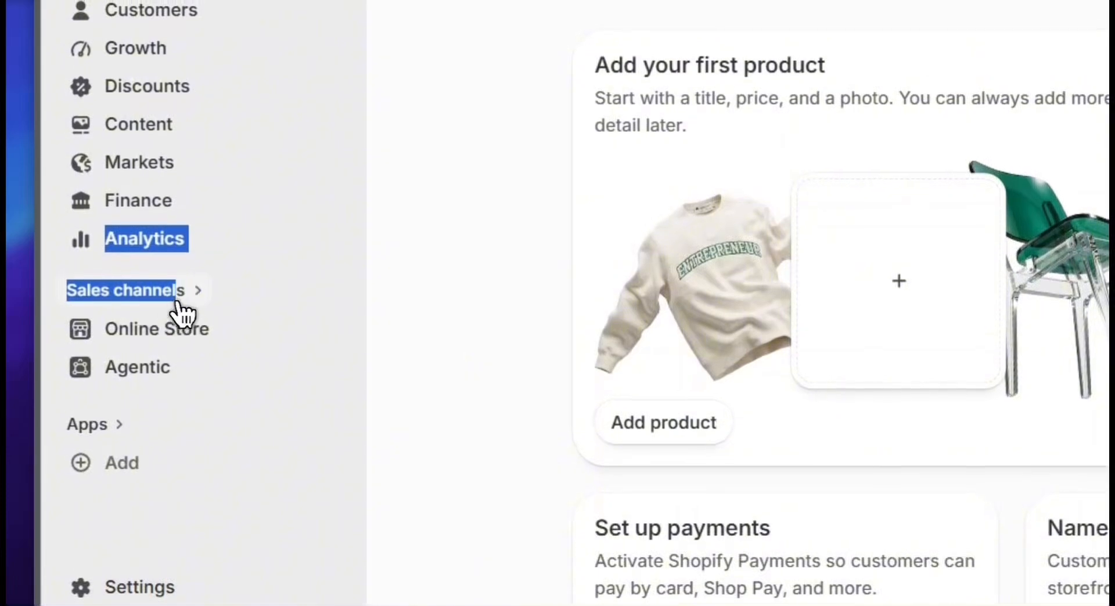
{"action": "left_click_drag", "start_coordinate": [178, 302], "coordinate": [132, 295]}
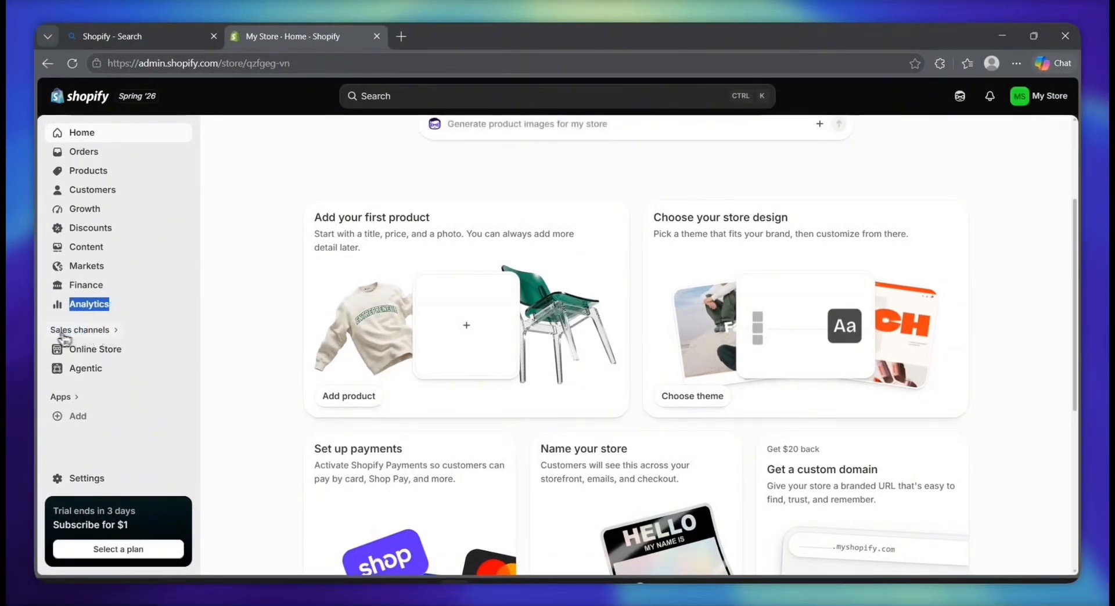
{"action": "left_click_drag", "start_coordinate": [65, 339], "coordinate": [70, 356]}
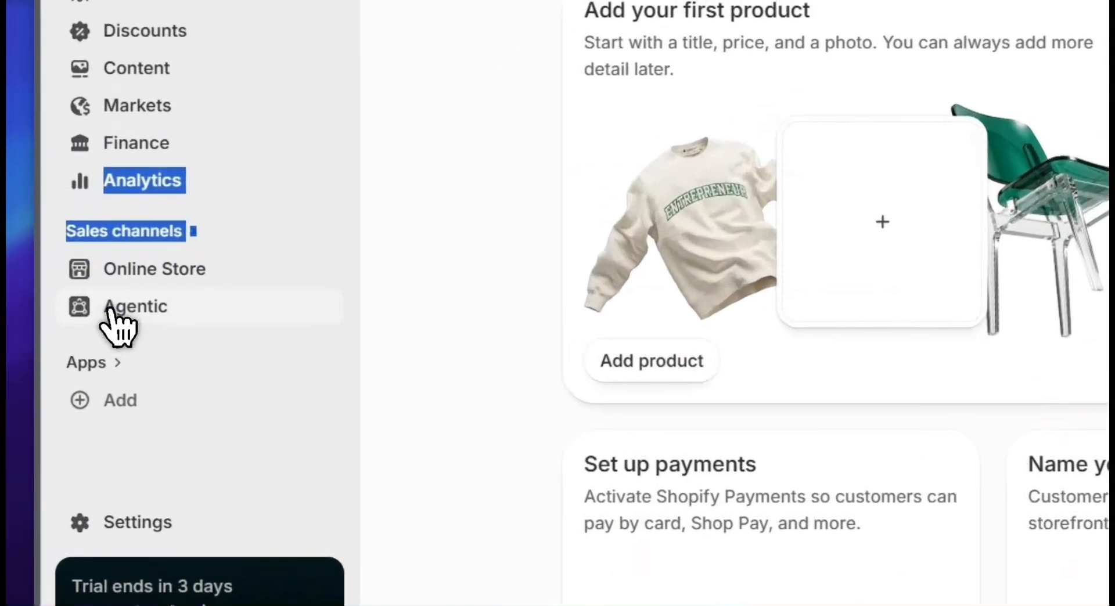
{"action": "mouse_move", "coordinate": [72, 369]}
{"action": "left_mouse_down"}
{"action": "mouse_move", "coordinate": [95, 374]}
{"action": "mouse_move", "coordinate": [85, 374]}
{"action": "left_mouse_up"}
{"action": "mouse_move", "coordinate": [136, 309]}
{"action": "left_mouse_down"}
{"action": "mouse_move", "coordinate": [127, 313]}
{"action": "mouse_move", "coordinate": [143, 314]}
{"action": "left_mouse_up"}
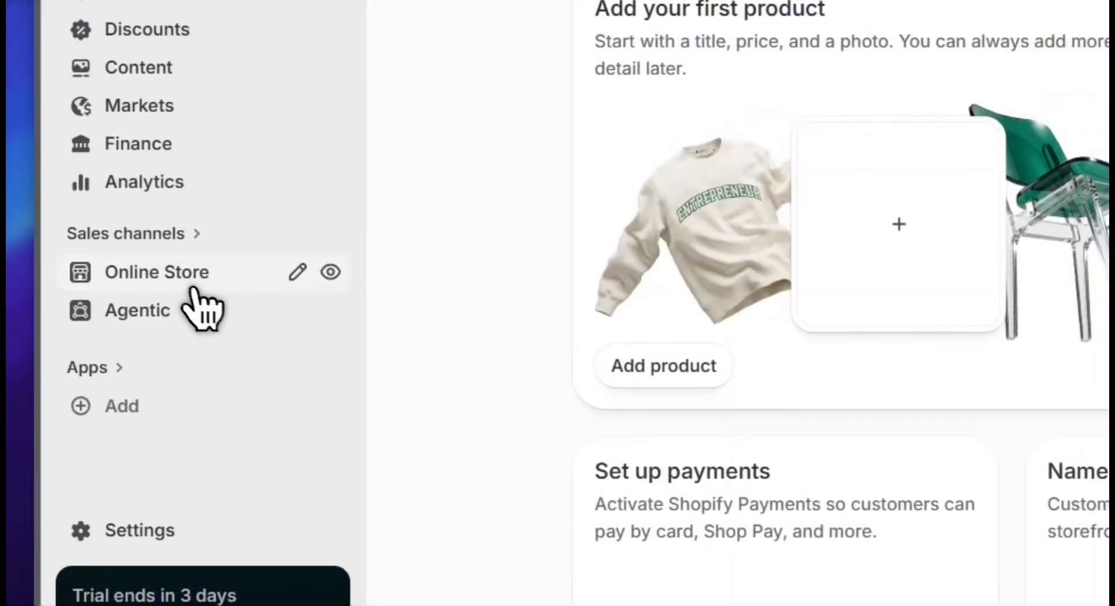
{"action": "left_click_drag", "start_coordinate": [74, 351], "coordinate": [93, 354]}
{"action": "left_click_drag", "start_coordinate": [152, 302], "coordinate": [187, 322]}
{"action": "left_click_drag", "start_coordinate": [111, 365], "coordinate": [109, 354]}
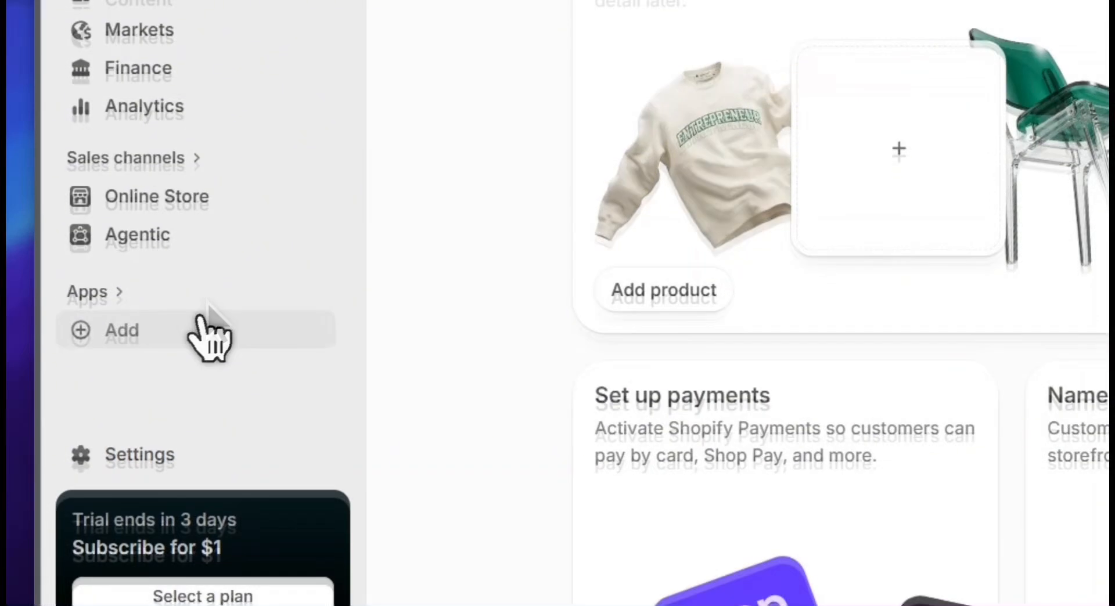
{"action": "left_click_drag", "start_coordinate": [134, 443], "coordinate": [124, 447]}
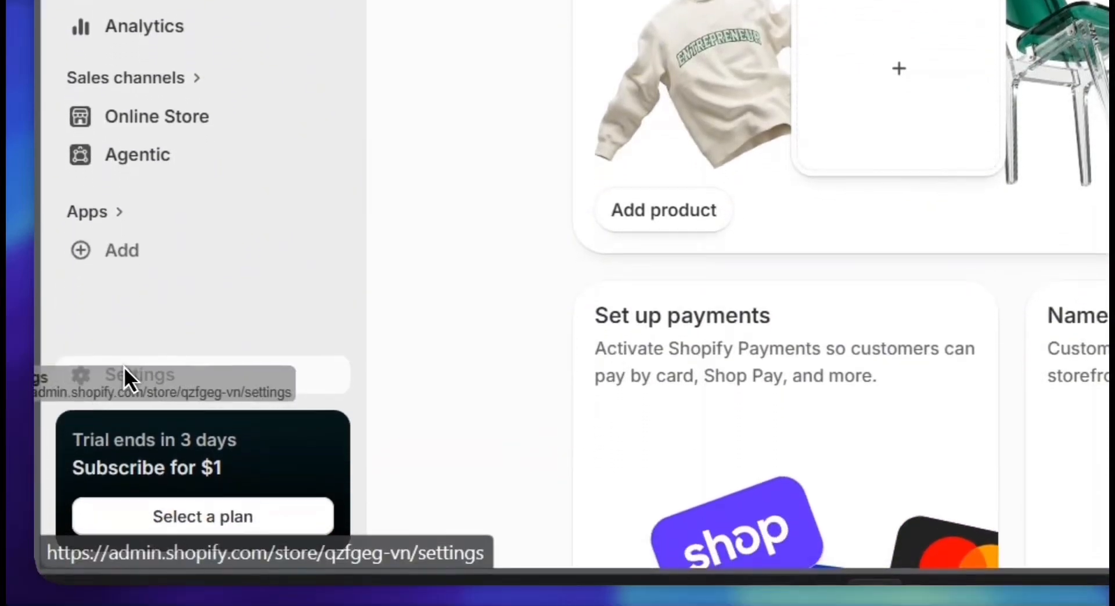
{"action": "left_click_drag", "start_coordinate": [124, 367], "coordinate": [159, 374]}
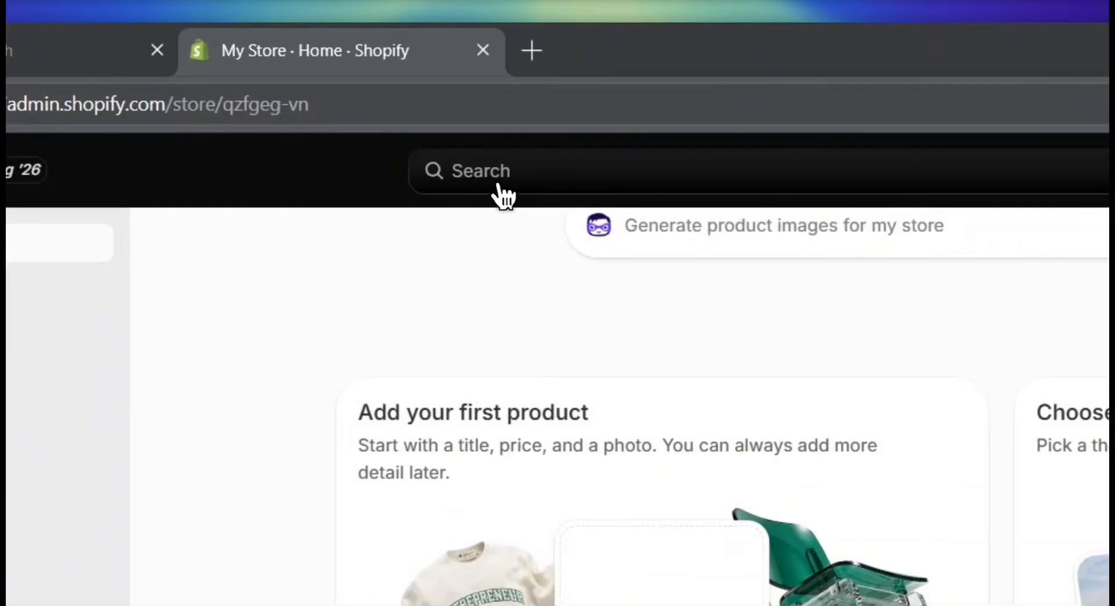
- Open and close the admin search for the store
{"action": "left_click", "coordinate": [458, 183]}
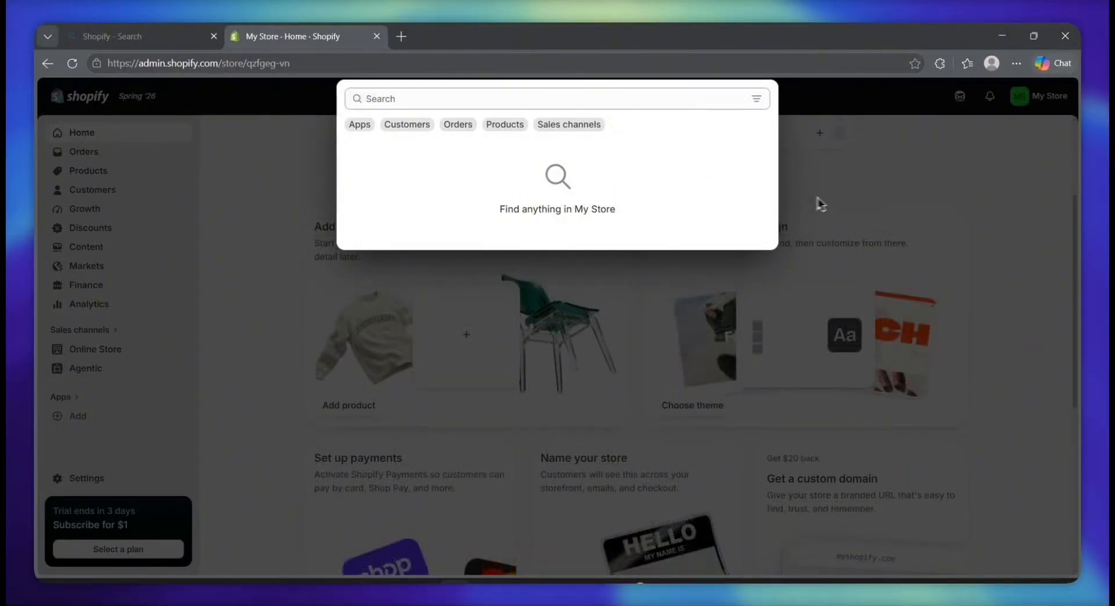
{"action": "left_click", "coordinate": [836, 200]}
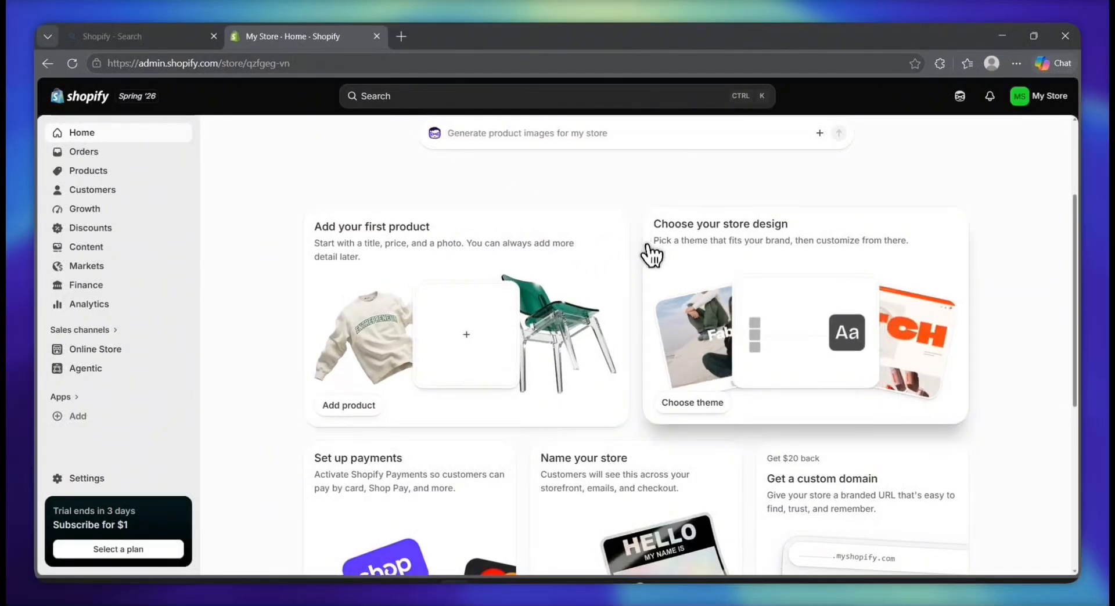
- Review the home page setup cards again, from adding the first product down to reviewing shipping rates
{"action": "scroll", "coordinate": [638, 309], "scroll_direction": "up", "scroll_amount": 1}
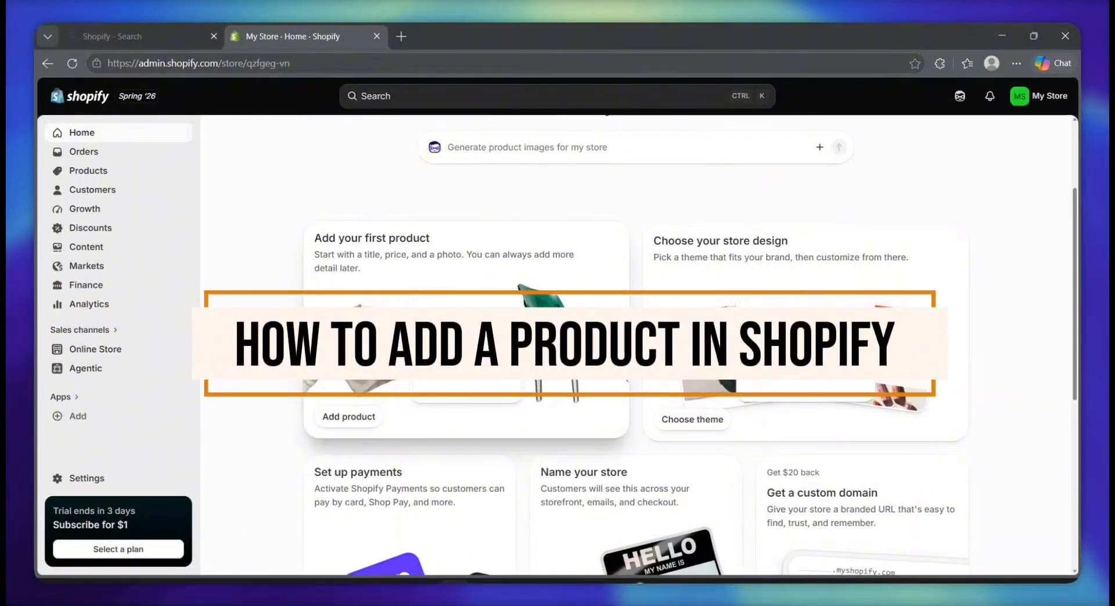
{"action": "scroll", "coordinate": [505, 519], "scroll_direction": "down", "scroll_amount": 1}
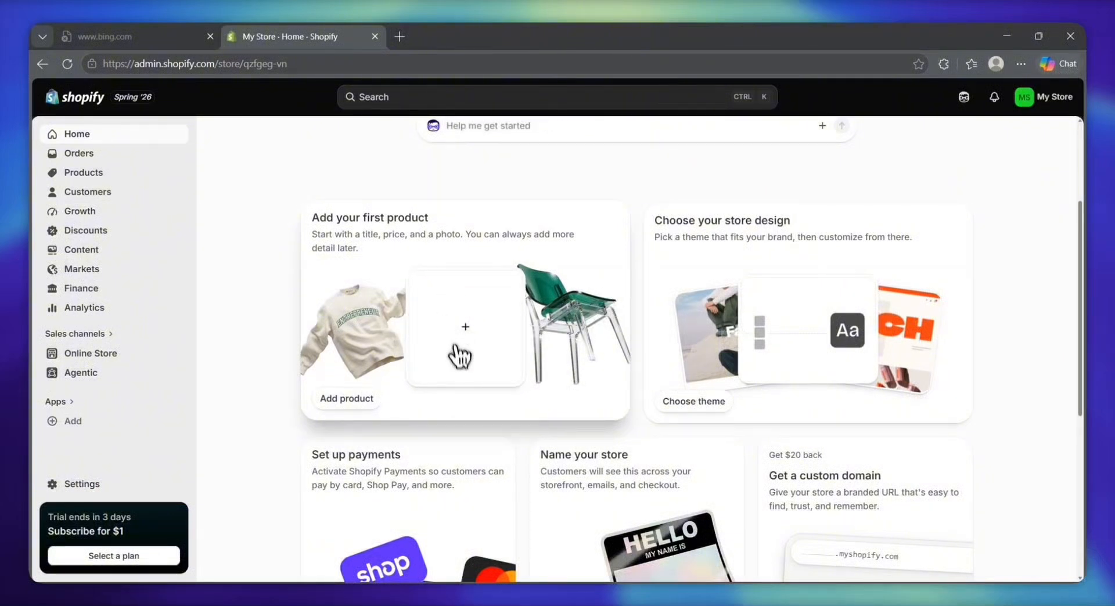
{"action": "scroll", "coordinate": [682, 473], "scroll_direction": "down", "scroll_amount": 2}
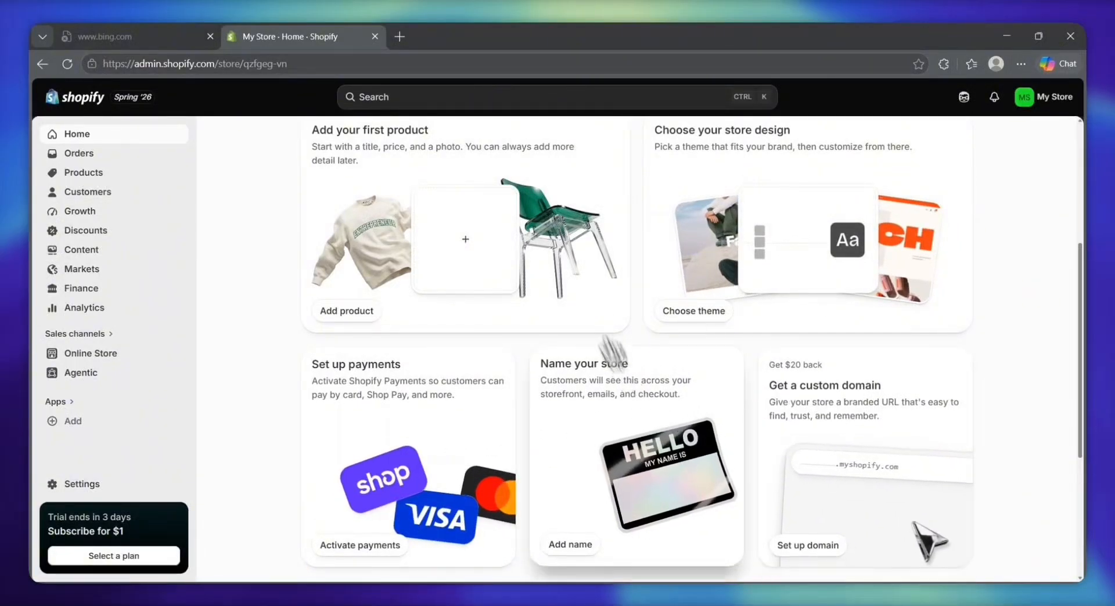
{"action": "scroll", "coordinate": [575, 227], "scroll_direction": "up", "scroll_amount": 2}
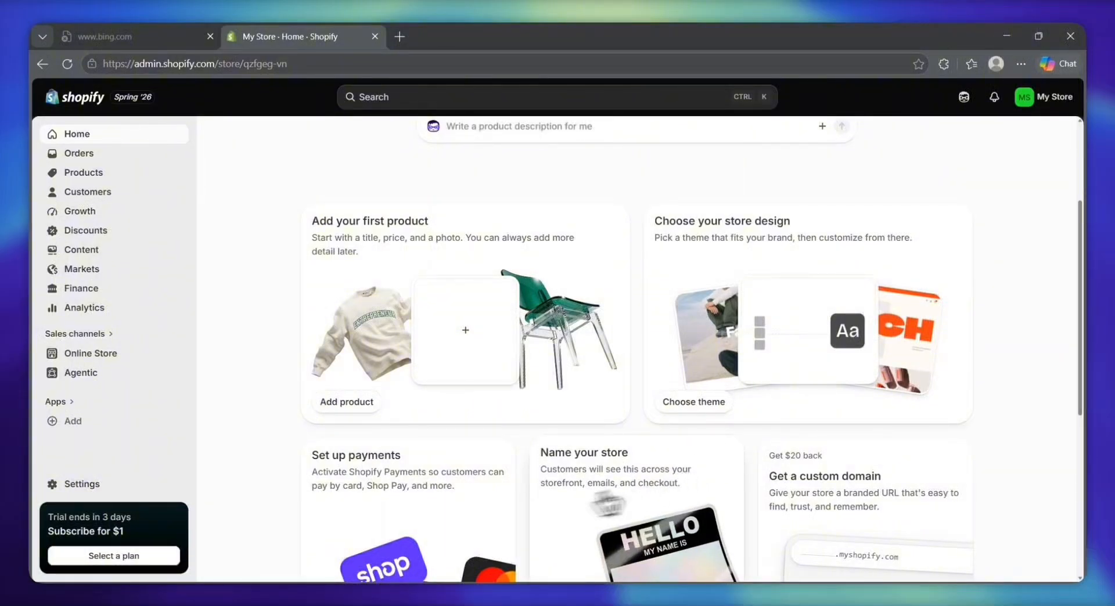
{"action": "scroll", "coordinate": [510, 463], "scroll_direction": "down", "scroll_amount": 2}
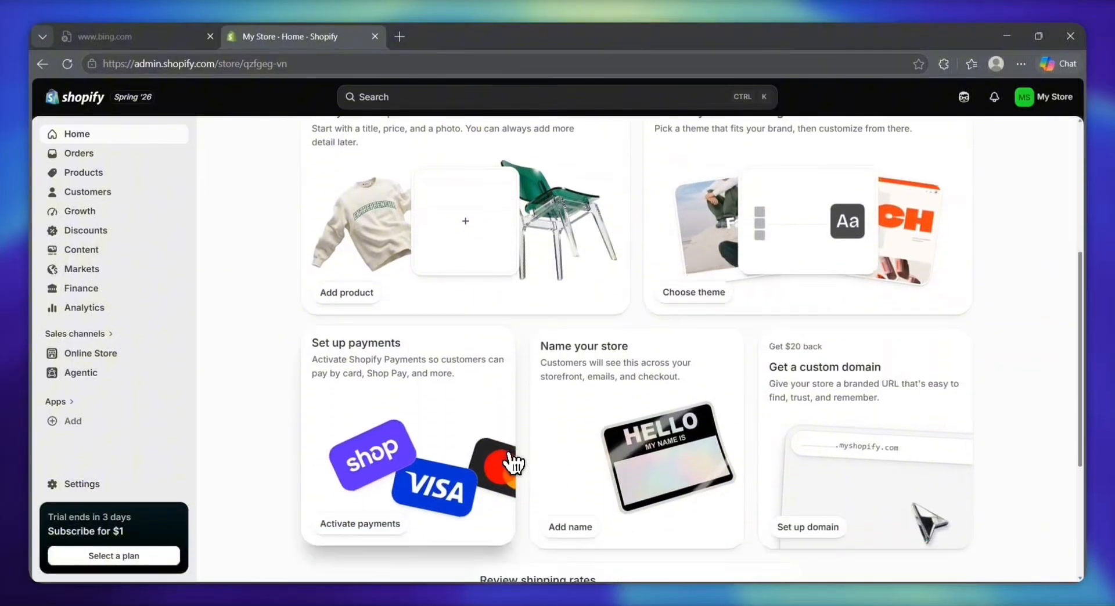
{"action": "scroll", "coordinate": [510, 463], "scroll_direction": "down", "scroll_amount": 1}
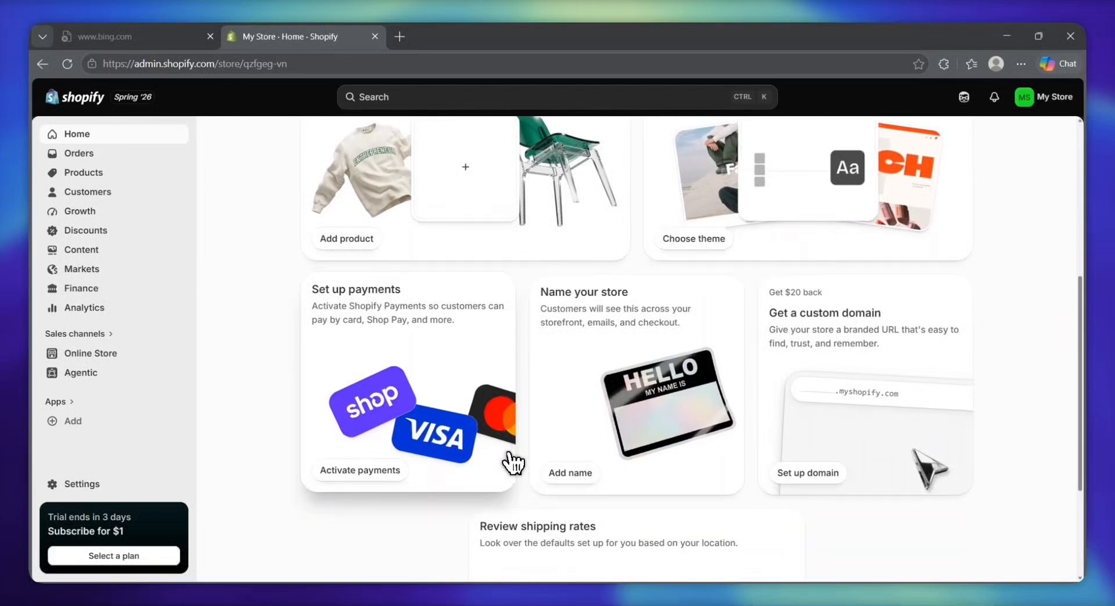
{"action": "scroll", "coordinate": [513, 462], "scroll_direction": "down", "scroll_amount": 1}
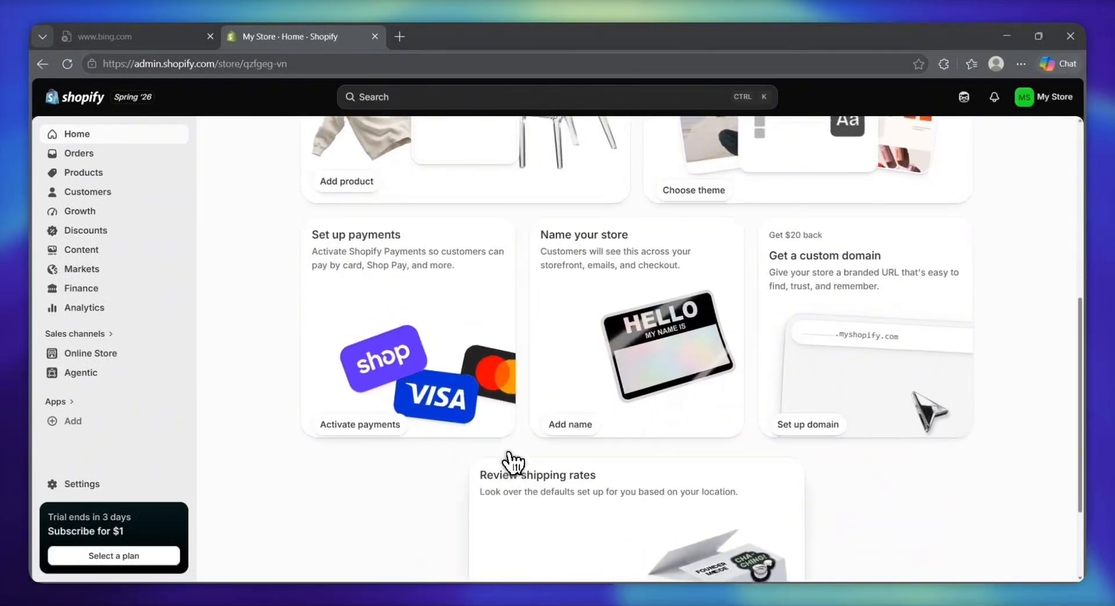
{"action": "scroll", "coordinate": [508, 453], "scroll_direction": "up", "scroll_amount": 4}
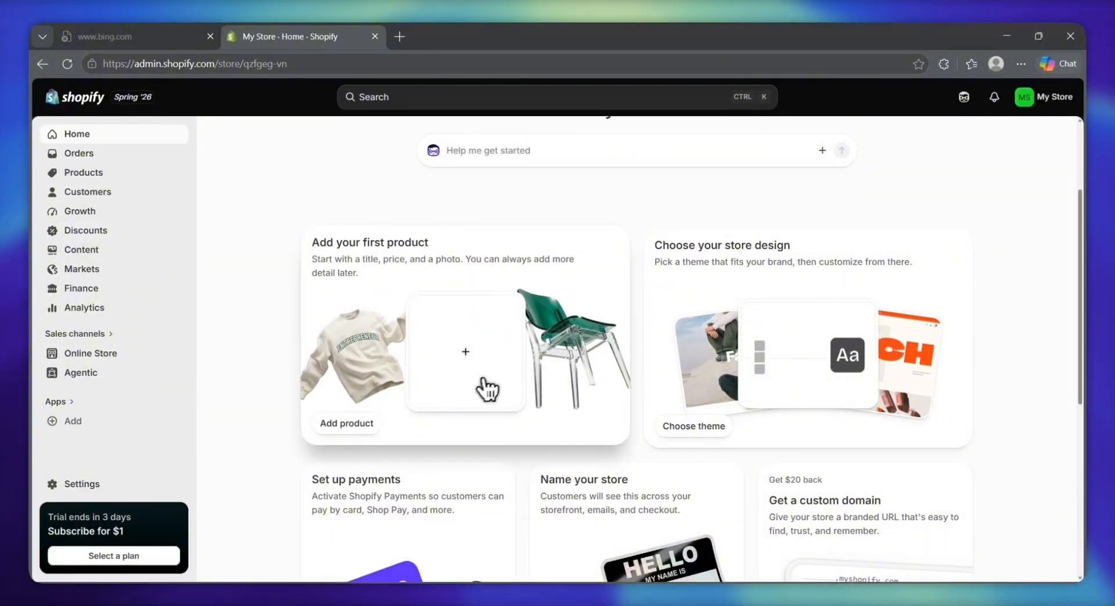
- Start a new product in the Products section and set its title to "CoreFlex Resistance Bands Set"
{"action": "left_click", "coordinate": [98, 180]}
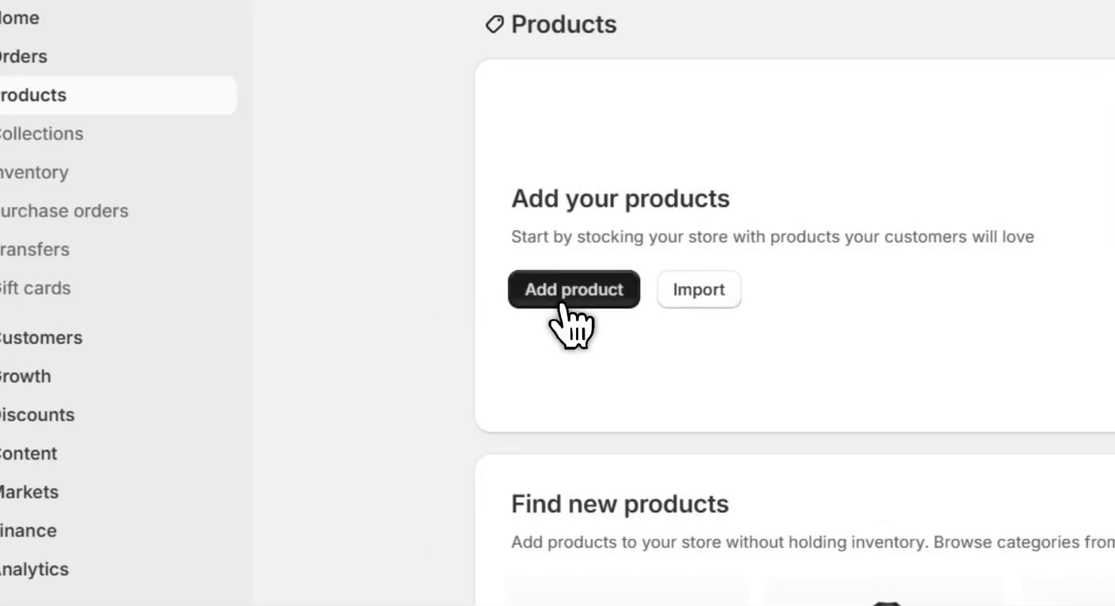
{"action": "left_click", "coordinate": [561, 303]}
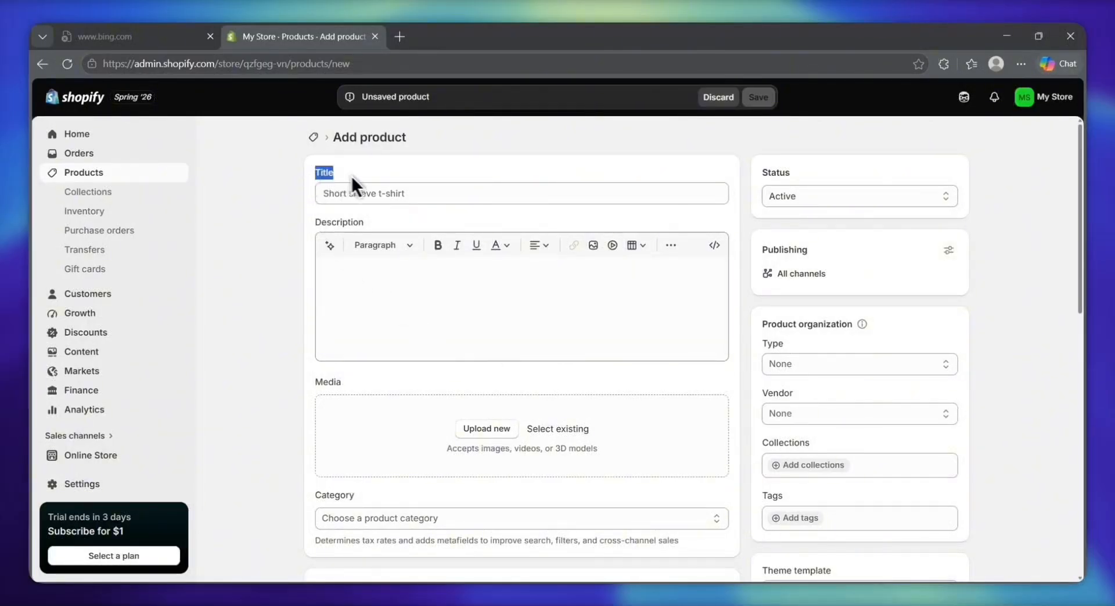
{"action": "left_click", "coordinate": [327, 193]}
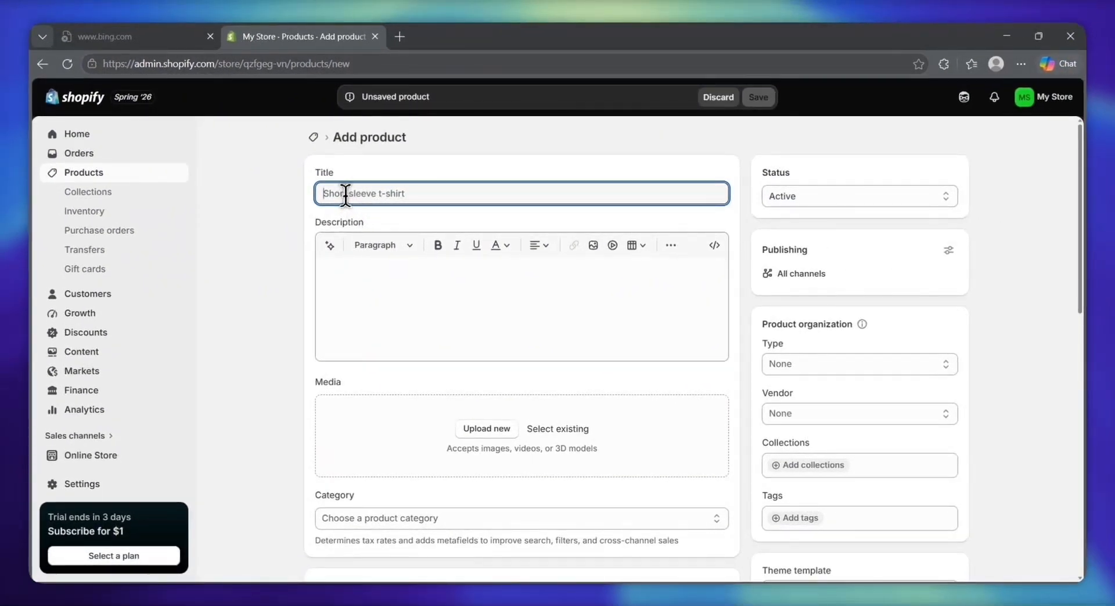
{"action": "type", "text": "z"}
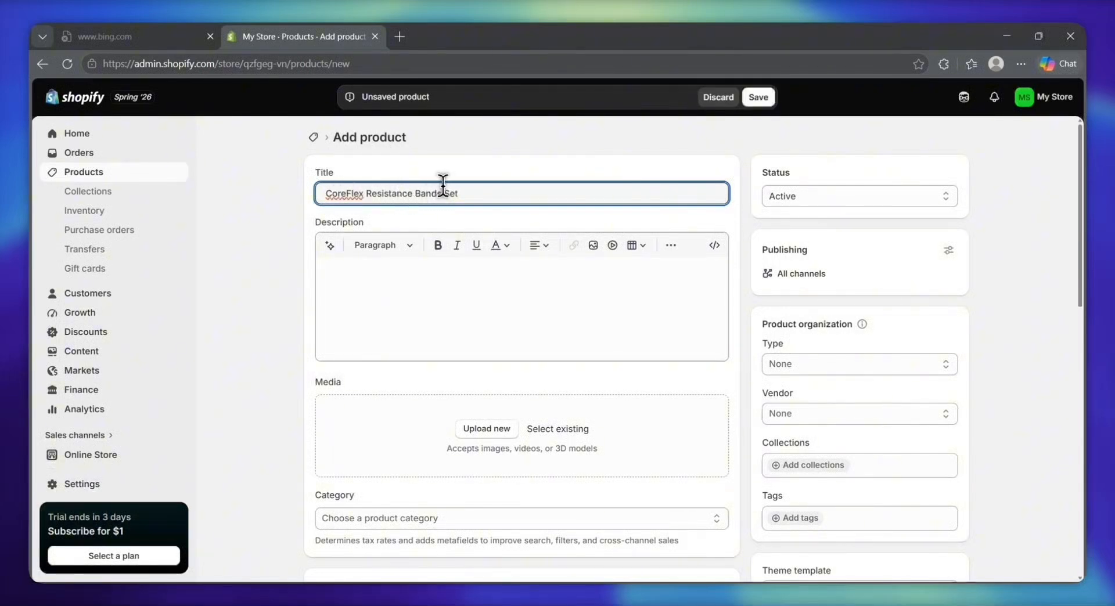
- Try the title "Premium Elastic Exercise Workout Home Gym Resistance Band Set For Men Women Fitness Training" for the product and read it through
{"action": "left_click_drag", "start_coordinate": [333, 195], "coordinate": [448, 198]}
{"action": "left_click", "coordinate": [471, 195]}
{"action": "left_click_drag", "start_coordinate": [454, 193], "coordinate": [318, 206]}
{"action": "type", "text": "Premium Elastic Exercise Workout Home Gym Resistance Band Set For Men Women Fitness Training"}
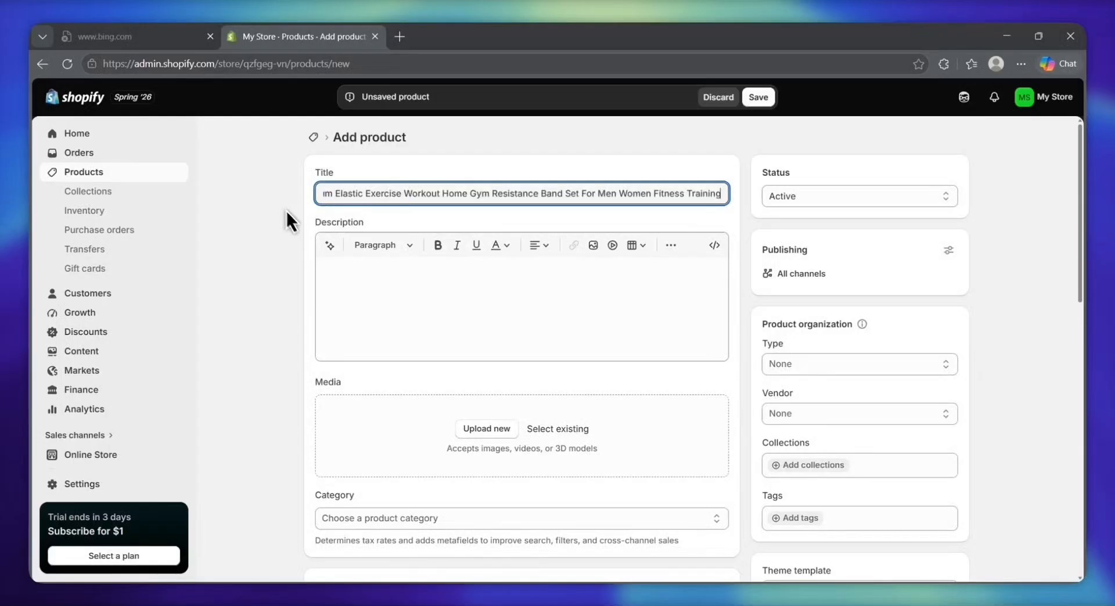
{"action": "left_click", "coordinate": [319, 193]}
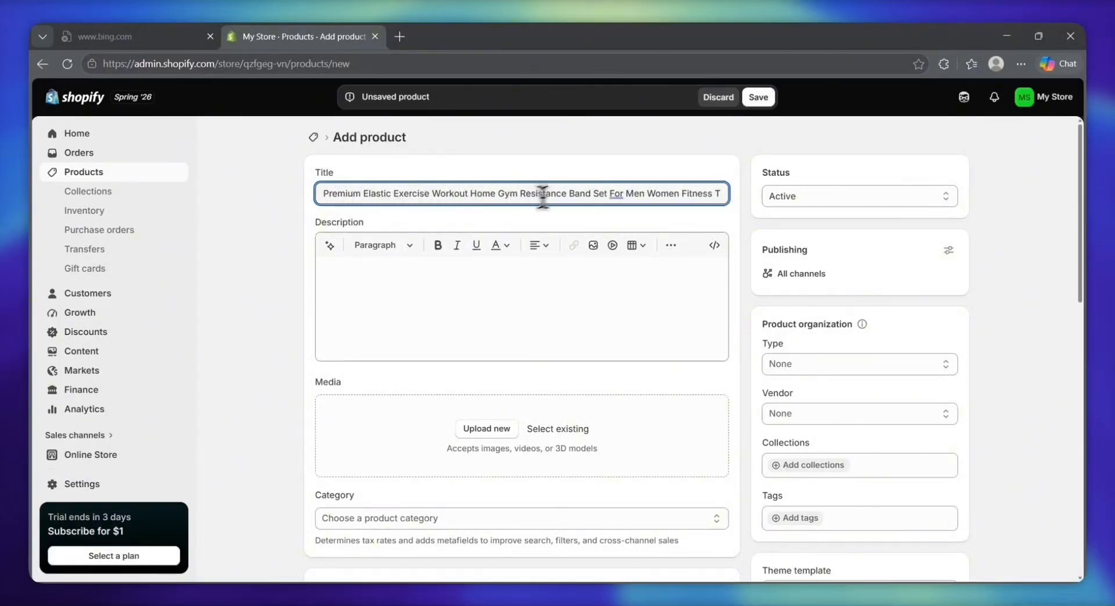
{"action": "scroll", "coordinate": [618, 194], "scroll_direction": "right", "scroll_amount": 1}
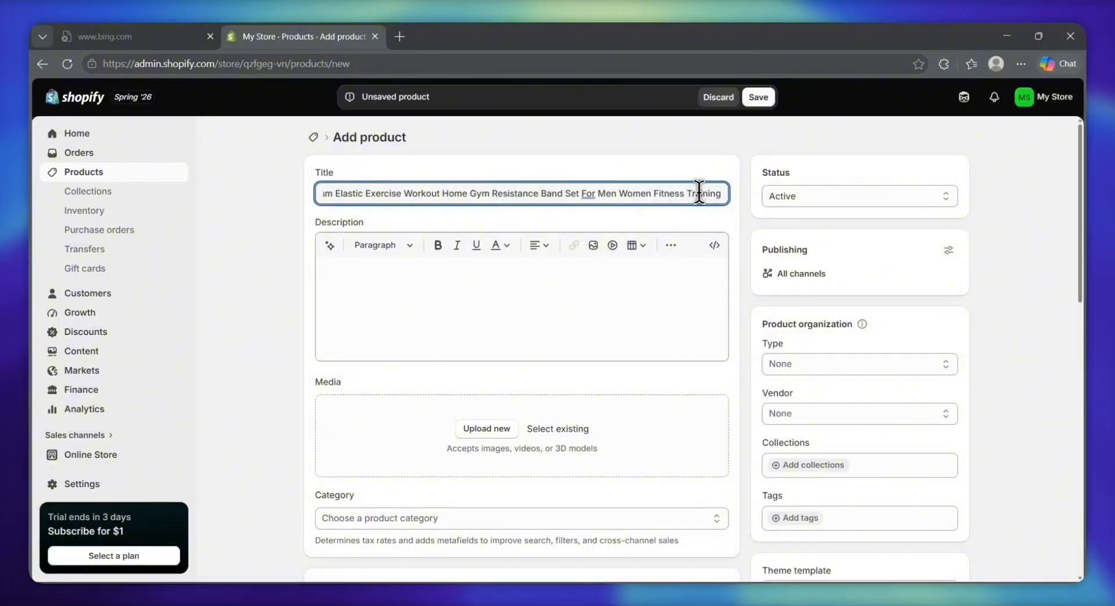
- Replace the long product title with "CoreFlex Resistance Bands Set"
{"action": "left_click_drag", "start_coordinate": [719, 194], "coordinate": [289, 215]}
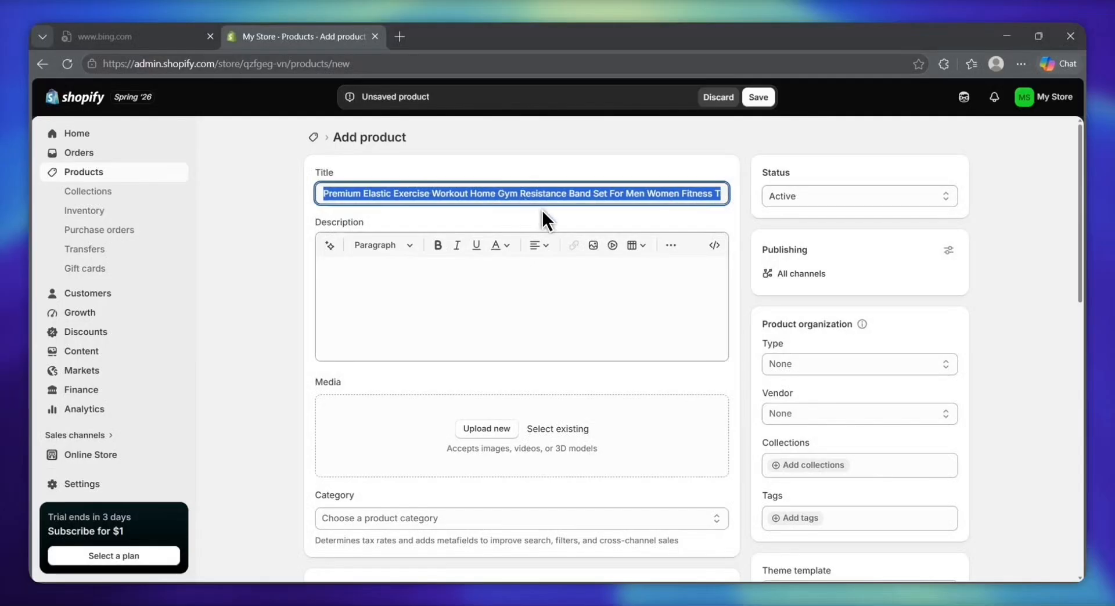
{"action": "type", "text": "CoreFlex Resistance Bands Set"}
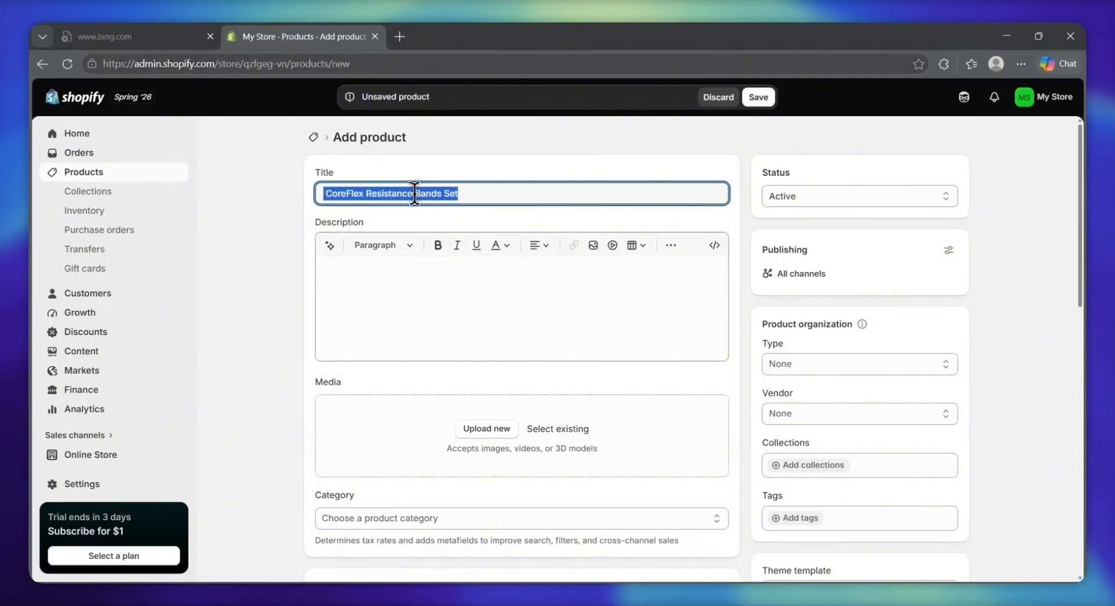
{"action": "left_click", "coordinate": [441, 222]}
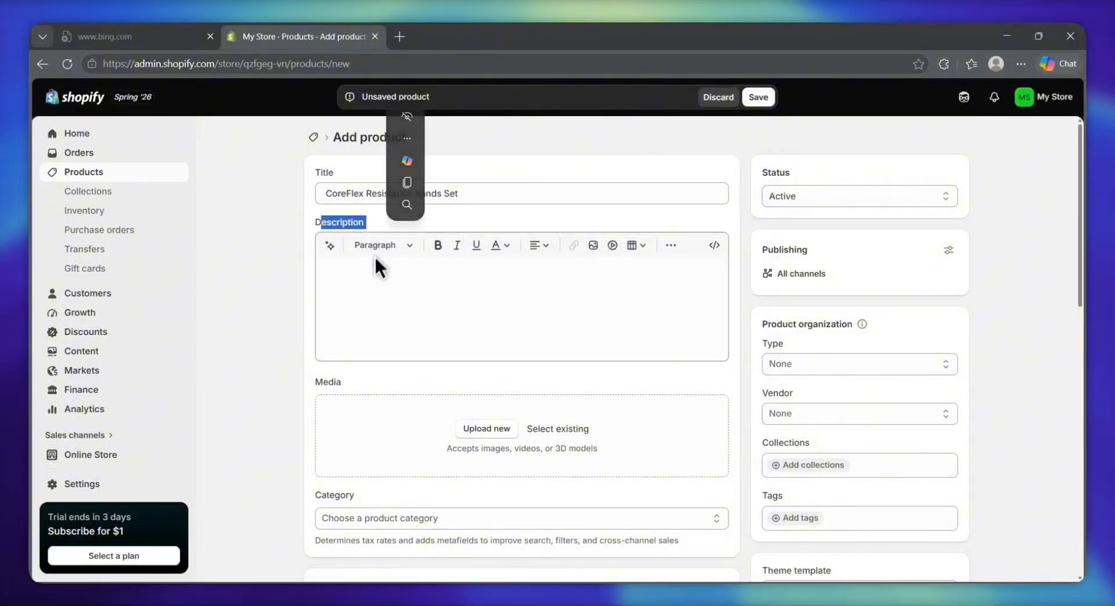
- Try a product description with the two lines "- Includes five bands" and "- Made with durable material."
{"action": "left_click", "coordinate": [340, 266]}
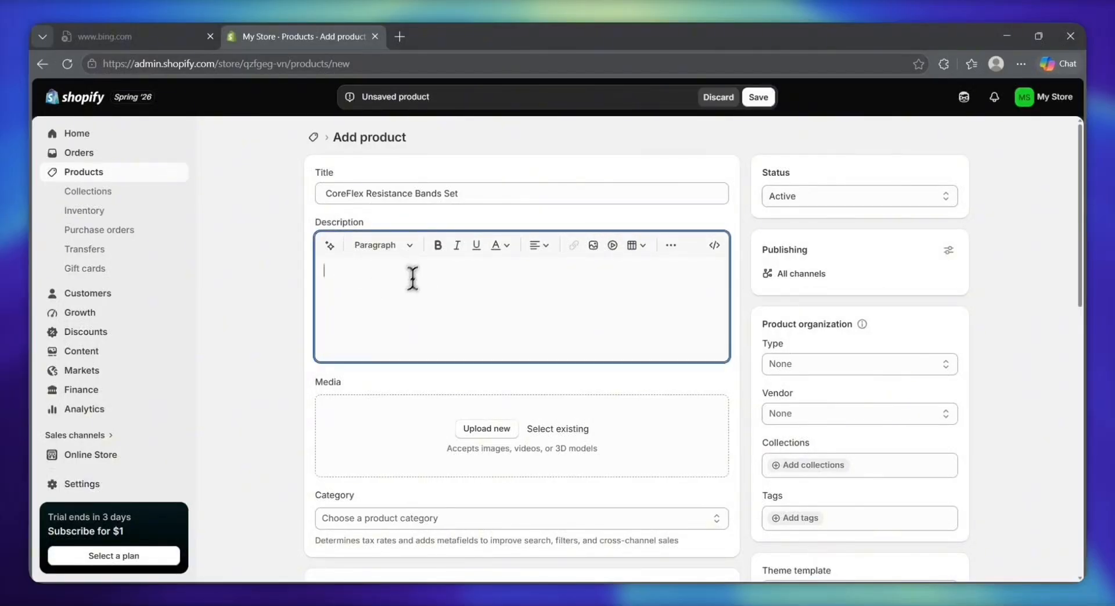
{"action": "type", "text": "- Includes five bands - Made with durable material."}
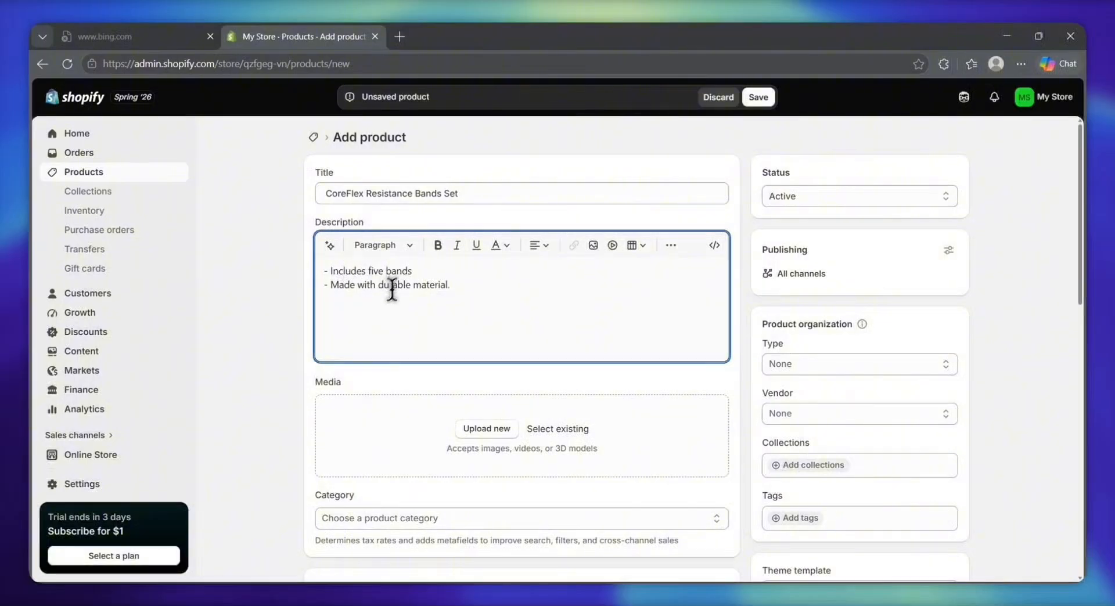
{"action": "left_click_drag", "start_coordinate": [388, 285], "coordinate": [338, 271]}
{"action": "left_click", "coordinate": [349, 299]}
- Replace the description with the paragraph from "Build strength at home without bulky gym equipment." to "this set makes home workouts simple and flexible."
{"action": "left_click_drag", "start_coordinate": [451, 285], "coordinate": [317, 270]}
{"action": "key", "text": "BackSpace"}
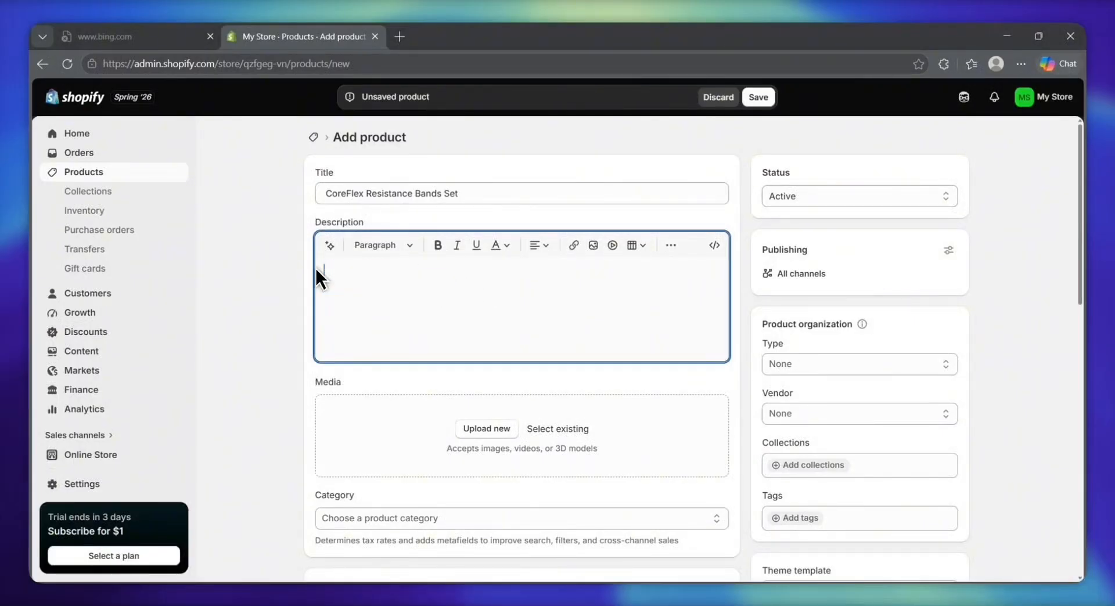
{"action": "type", "text": "Build strength at home without bulky gym equipment. The CoreFlex Resistance Bands Set gives you multiple resistance levels for warmups, workouts, stretching, and travel-friendly training. Whether you're just getting started or adding extra resistance to your routine, this set makes home workouts simple and flexible."}
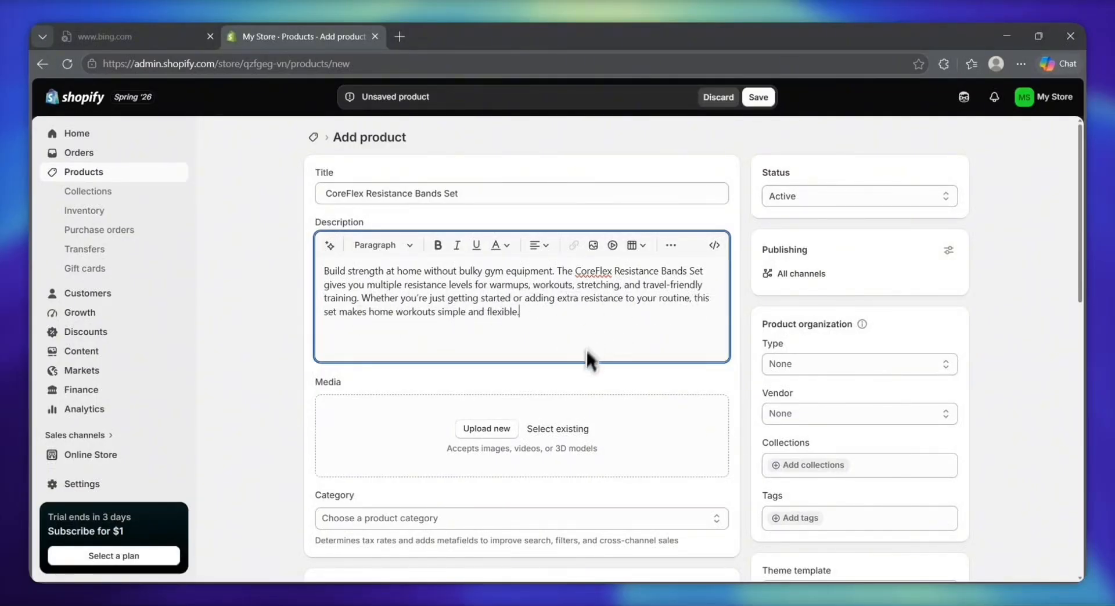
{"action": "left_click", "coordinate": [526, 366]}
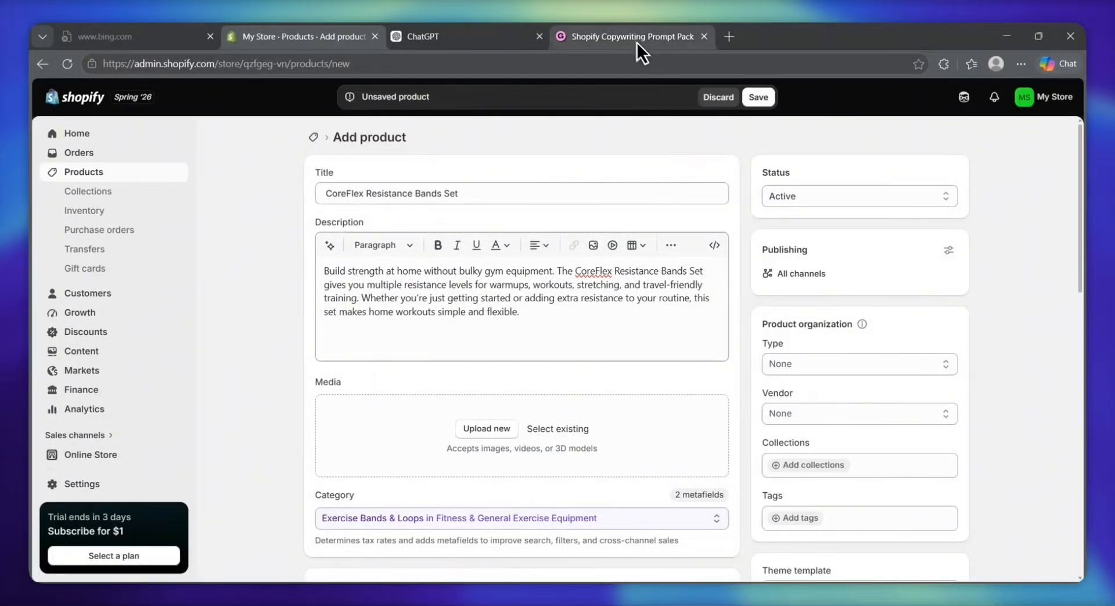
- Switch to the Shopify Copywriting Prompt Pack page on Gumroad and look over its product banner
{"action": "left_click", "coordinate": [633, 37]}
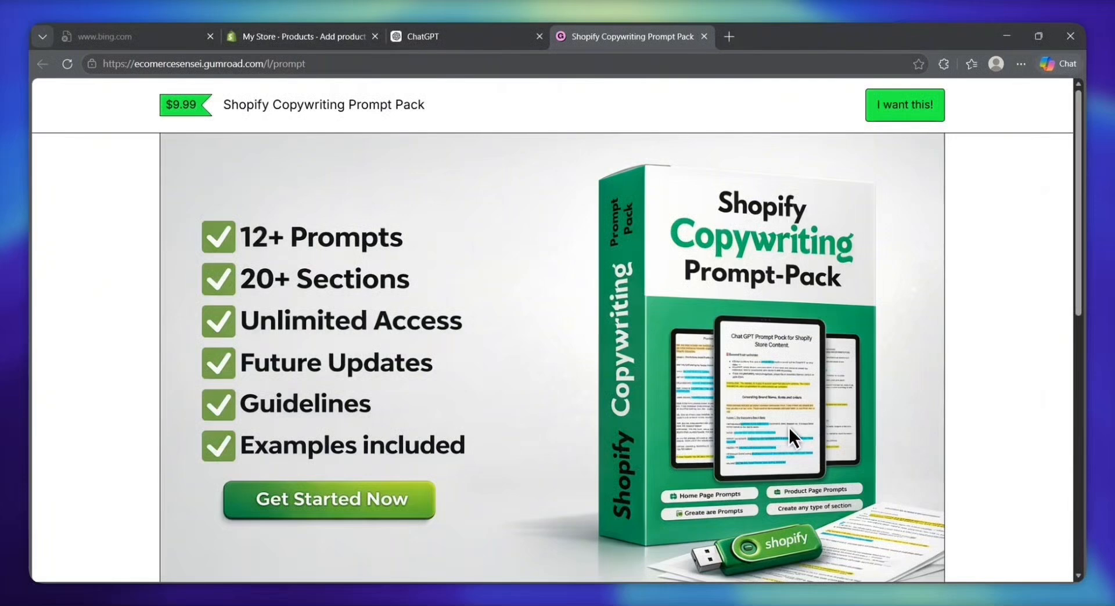
{"action": "scroll", "coordinate": [787, 417], "scroll_direction": "down", "scroll_amount": 1}
{"action": "scroll", "coordinate": [786, 406], "scroll_direction": "up", "scroll_amount": 1}
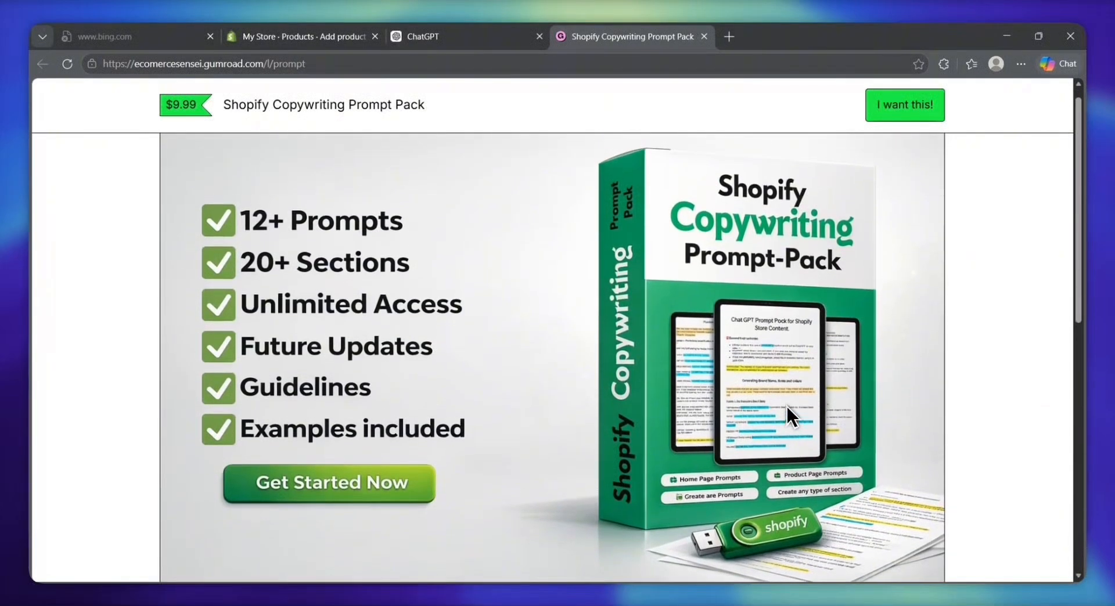
{"action": "scroll", "coordinate": [785, 407], "scroll_direction": "up", "scroll_amount": 1}
{"action": "scroll", "coordinate": [784, 408], "scroll_direction": "down", "scroll_amount": 1}
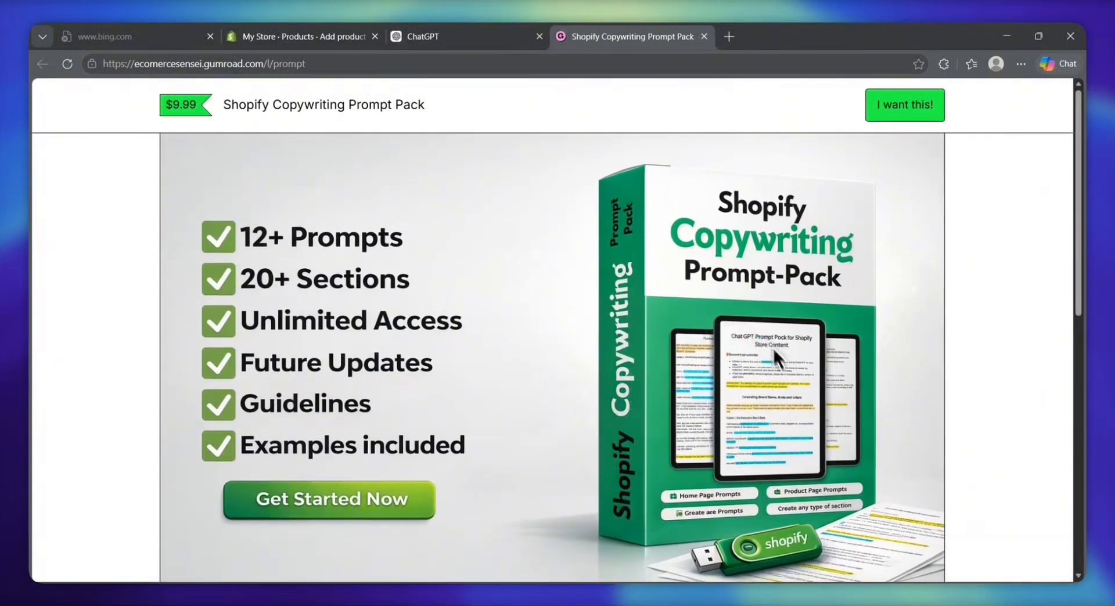
- Examine the price, product details and list of contents on the Shopify Copywriting Prompt Pack page
{"action": "scroll", "coordinate": [734, 374], "scroll_direction": "down", "scroll_amount": 3}
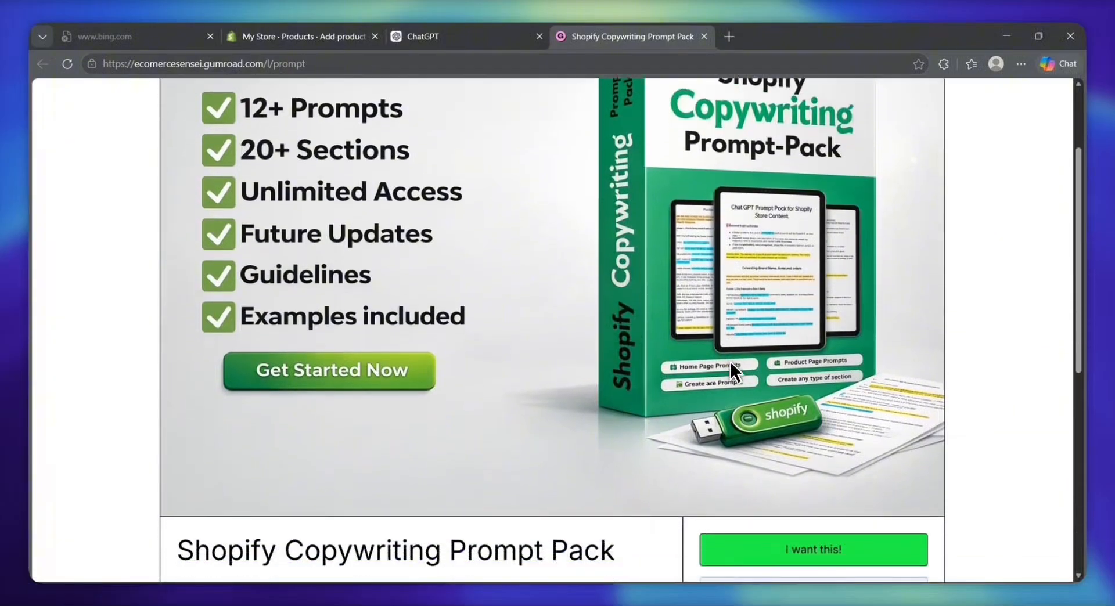
{"action": "scroll", "coordinate": [730, 364], "scroll_direction": "down", "scroll_amount": 2}
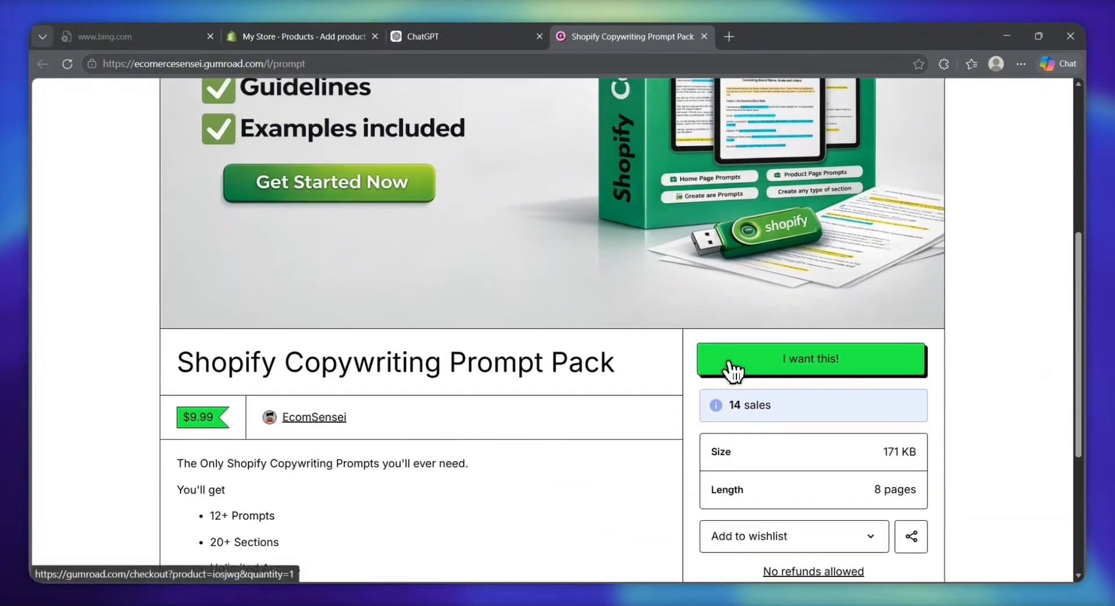
{"action": "scroll", "coordinate": [732, 367], "scroll_direction": "down", "scroll_amount": 1}
{"action": "scroll", "coordinate": [732, 366], "scroll_direction": "down", "scroll_amount": 1}
{"action": "scroll", "coordinate": [731, 369], "scroll_direction": "down", "scroll_amount": 1}
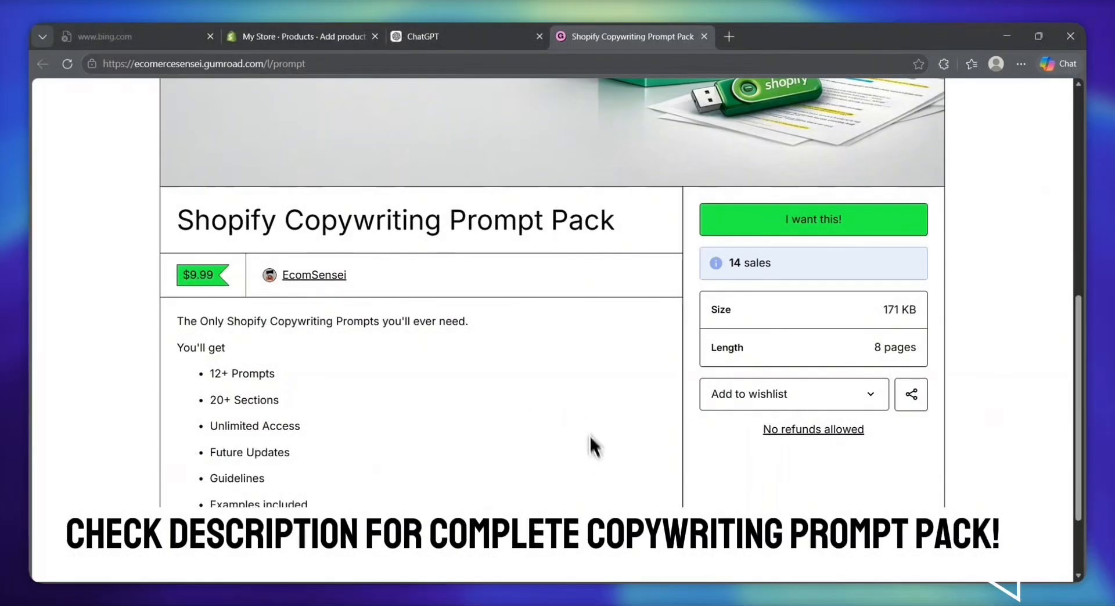
{"action": "scroll", "coordinate": [548, 463], "scroll_direction": "down", "scroll_amount": 1}
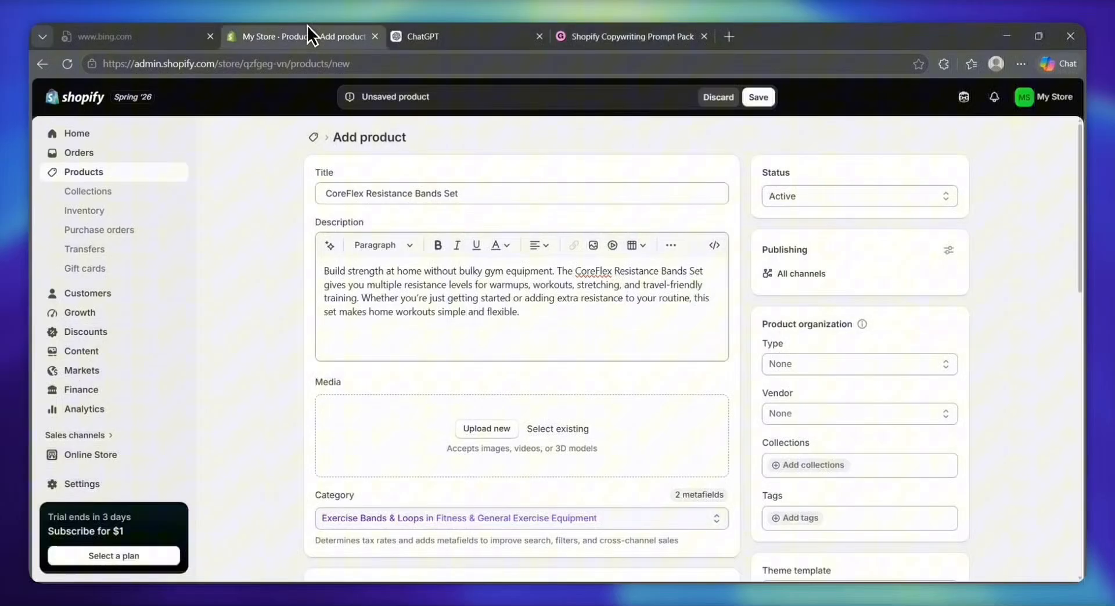
- Return to the unsaved product in Shopify and look over its Media section
{"action": "left_click", "coordinate": [305, 36]}
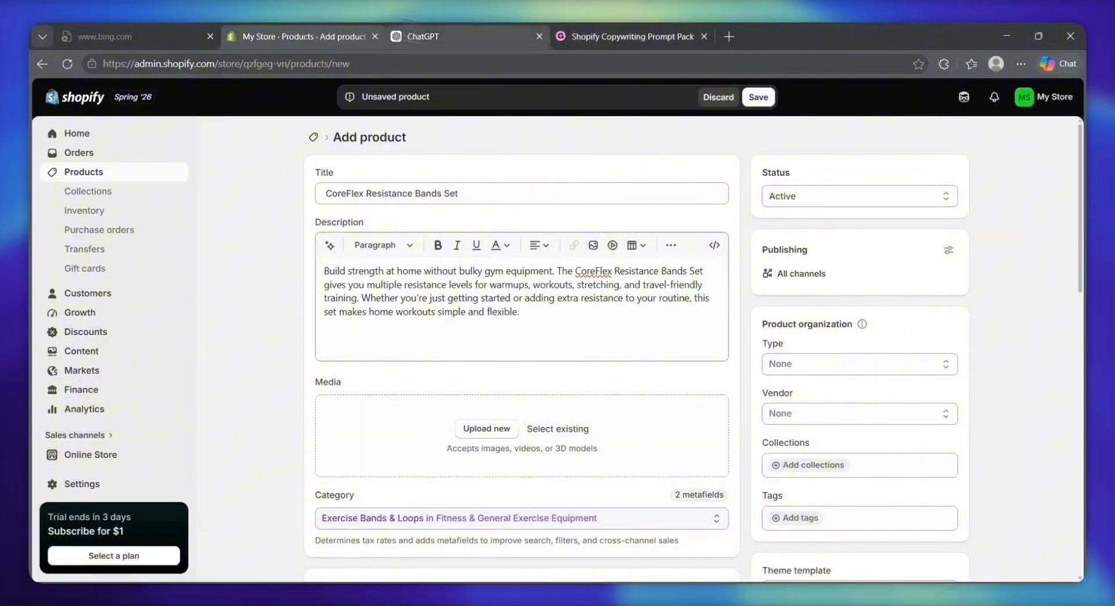
{"action": "left_click", "coordinate": [530, 311]}
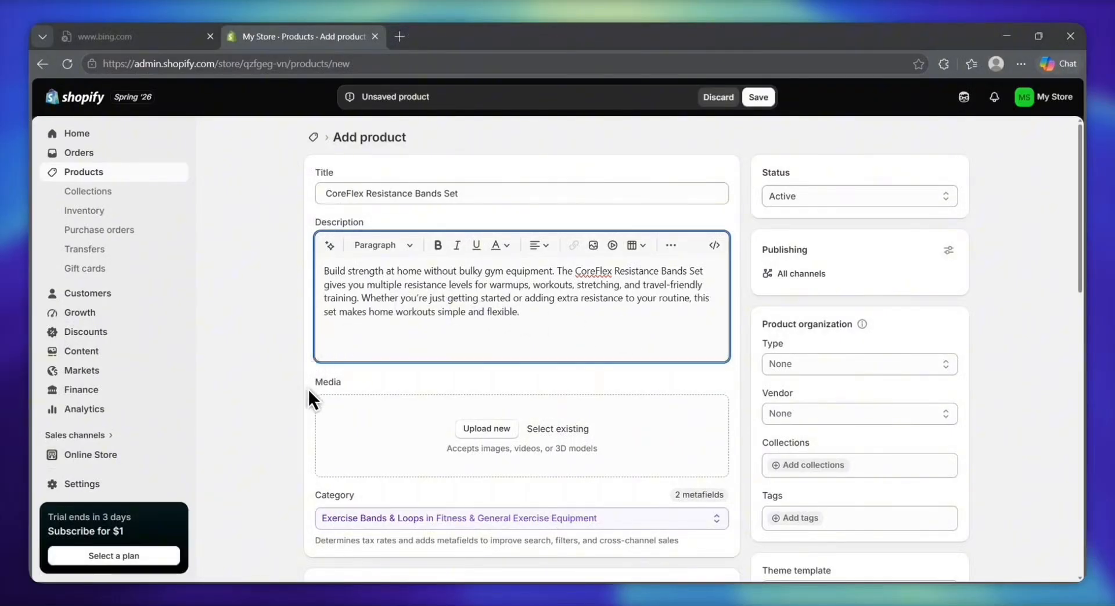
{"action": "double_click", "coordinate": [327, 382]}
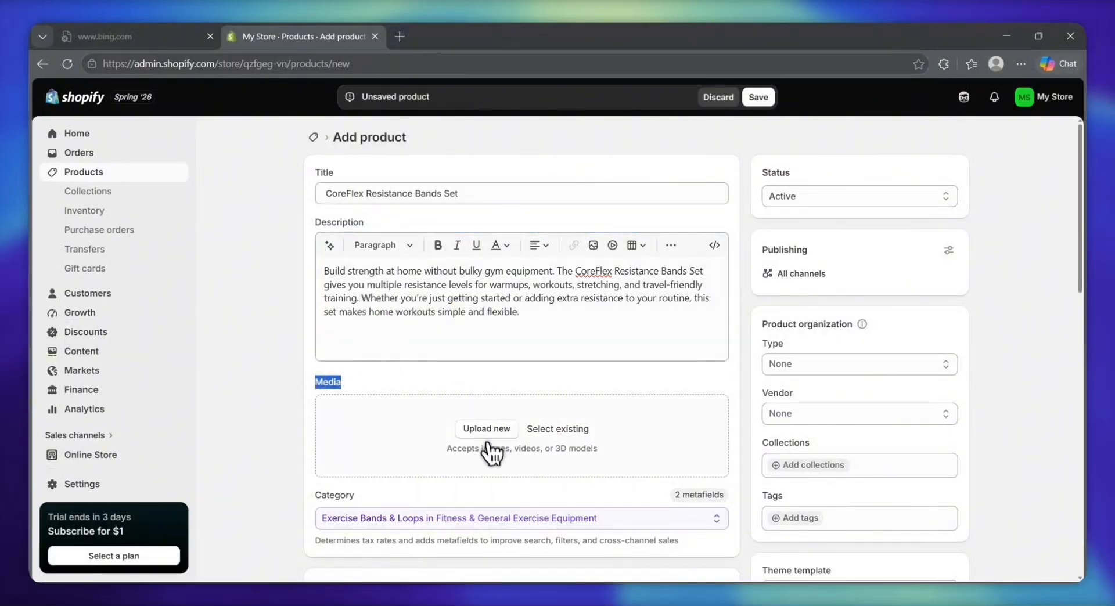
{"action": "scroll", "coordinate": [531, 456], "scroll_direction": "down", "scroll_amount": 1}
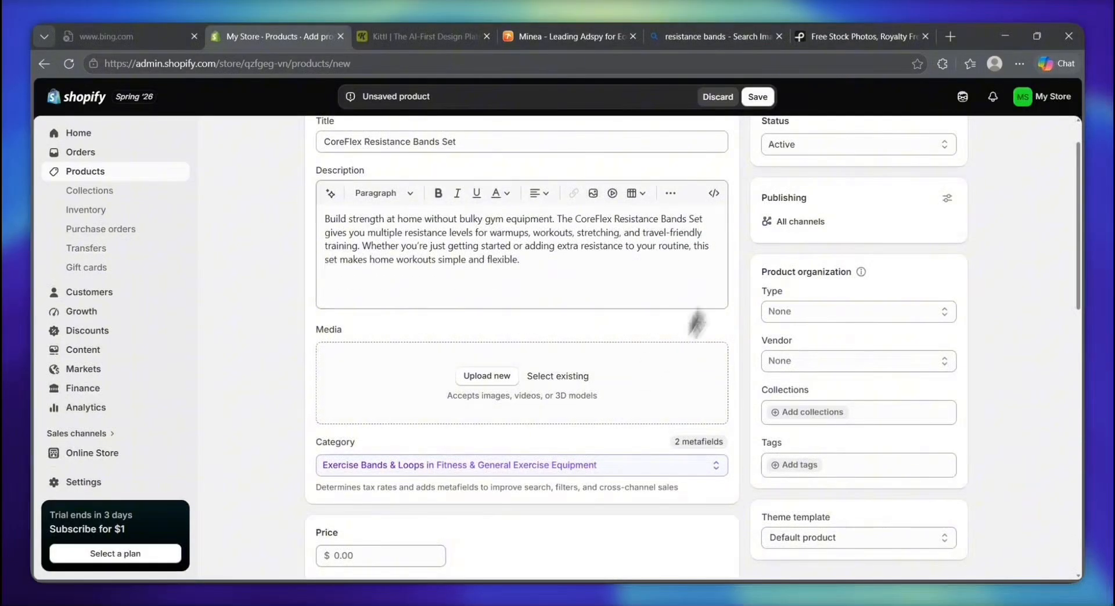
- Switch to the Bing image results for resistance bands and look through the product pictures
{"action": "left_click", "coordinate": [725, 43]}
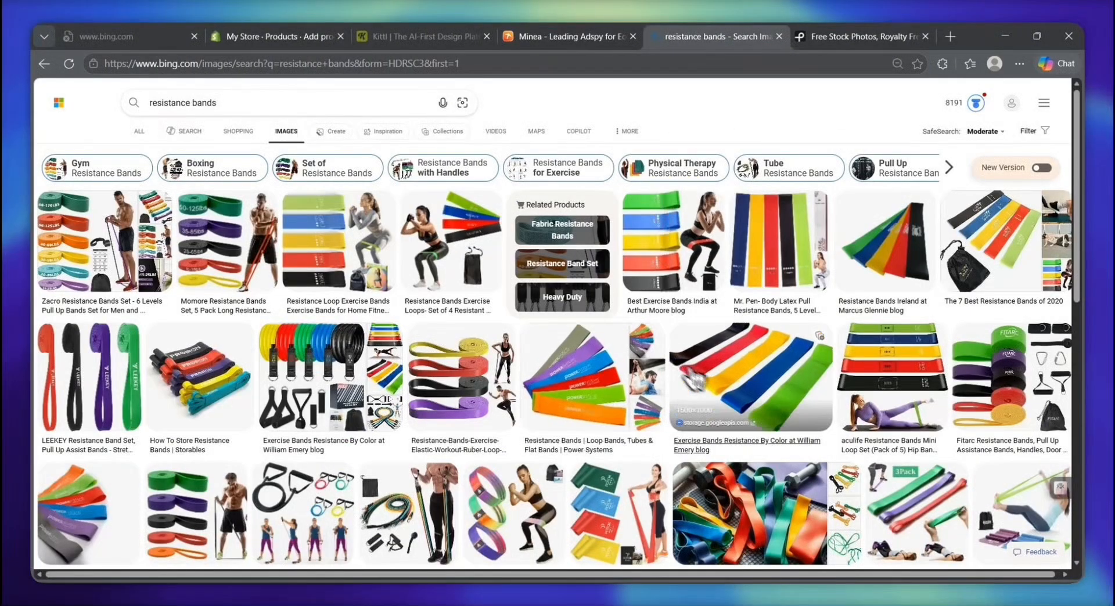
{"action": "scroll", "coordinate": [624, 398], "scroll_direction": "down", "scroll_amount": 2}
{"action": "scroll", "coordinate": [624, 397], "scroll_direction": "up", "scroll_amount": 1}
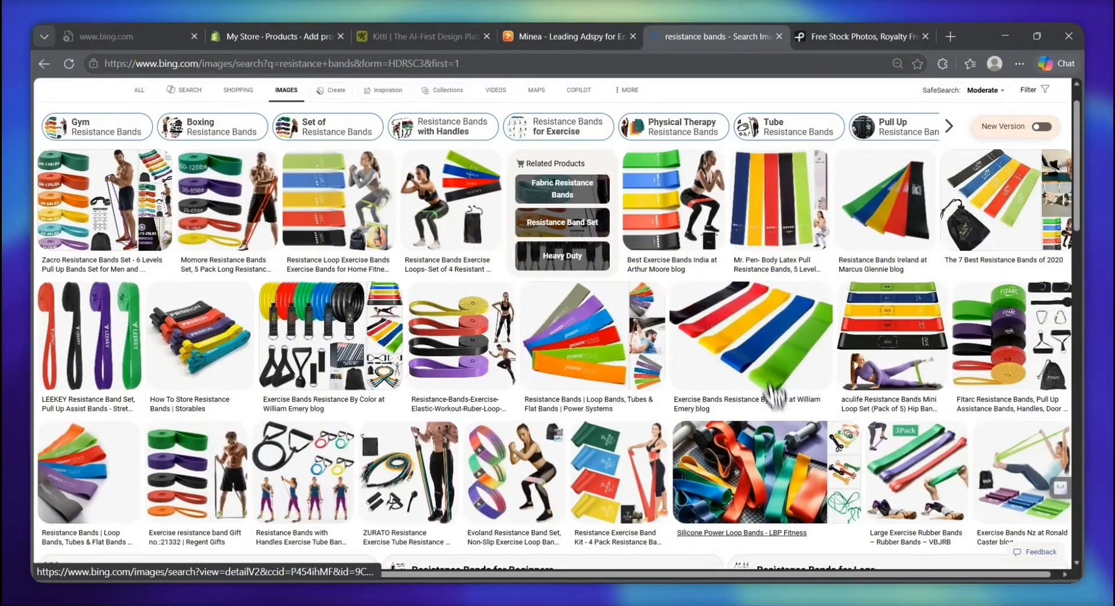
{"action": "scroll", "coordinate": [764, 469], "scroll_direction": "down", "scroll_amount": 4}
{"action": "scroll", "coordinate": [764, 486], "scroll_direction": "up", "scroll_amount": 2}
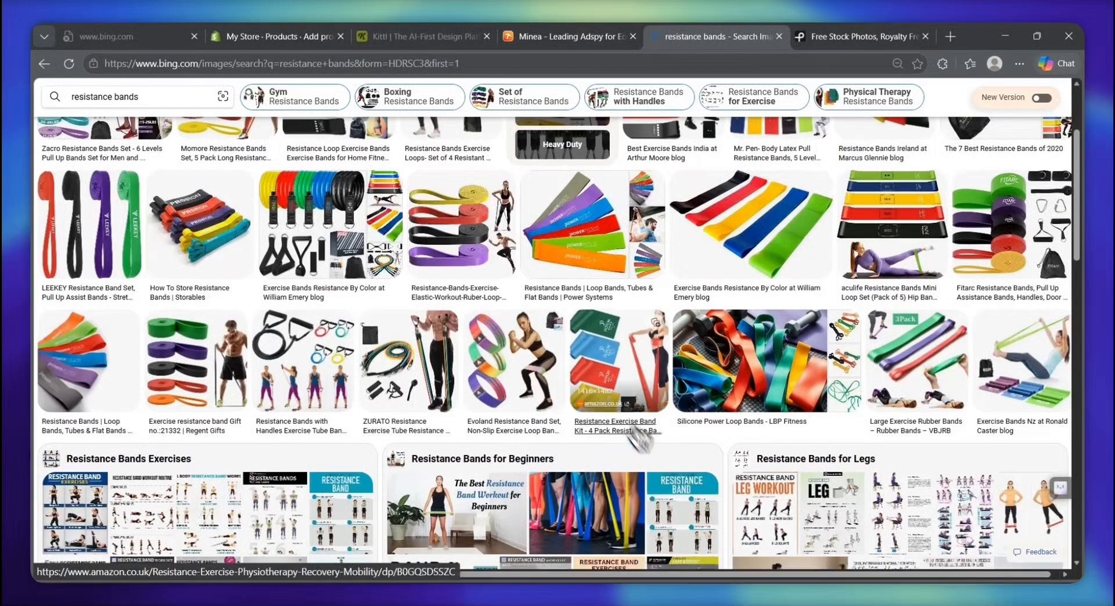
{"action": "scroll", "coordinate": [572, 319], "scroll_direction": "up", "scroll_amount": 2}
{"action": "scroll", "coordinate": [572, 319], "scroll_direction": "up", "scroll_amount": 2}
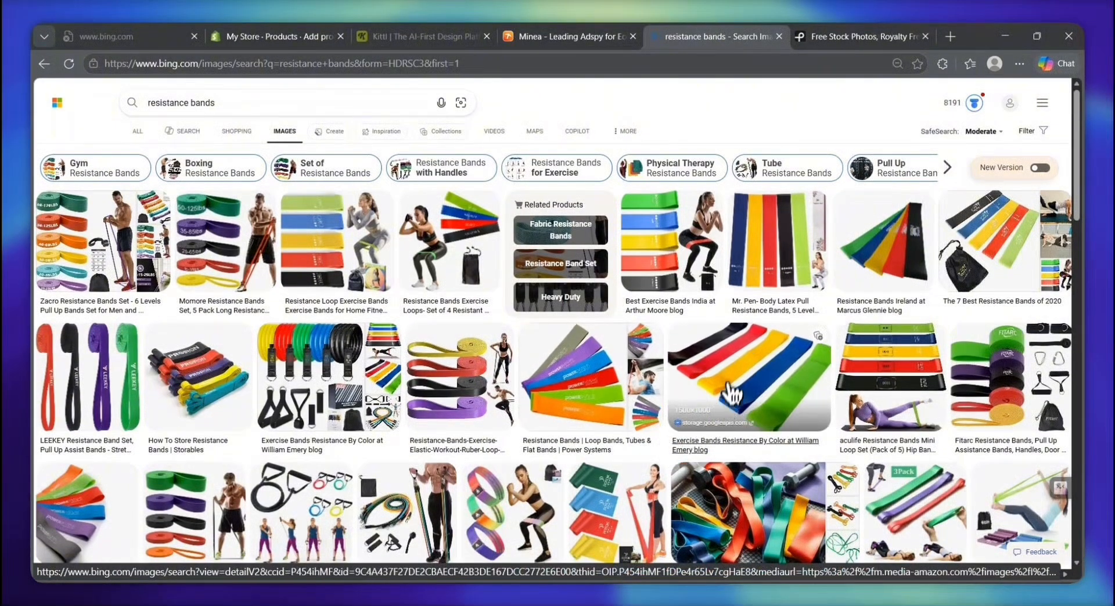
- Switch to the Pexels site and search its free photos for "resistance bands"
{"action": "left_click", "coordinate": [838, 39]}
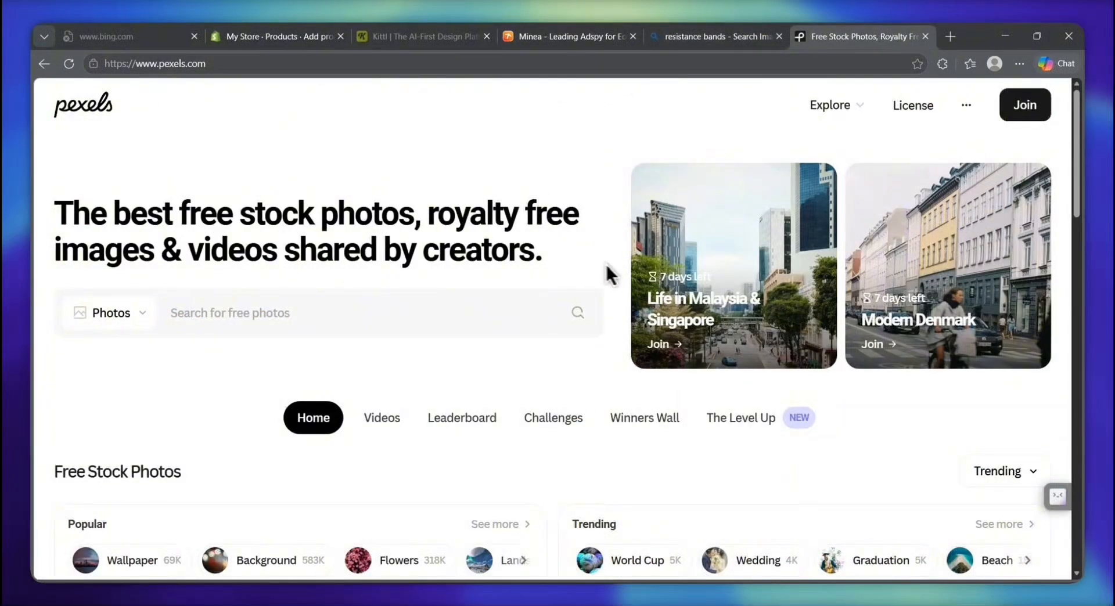
{"action": "scroll", "coordinate": [636, 337], "scroll_direction": "down", "scroll_amount": 3}
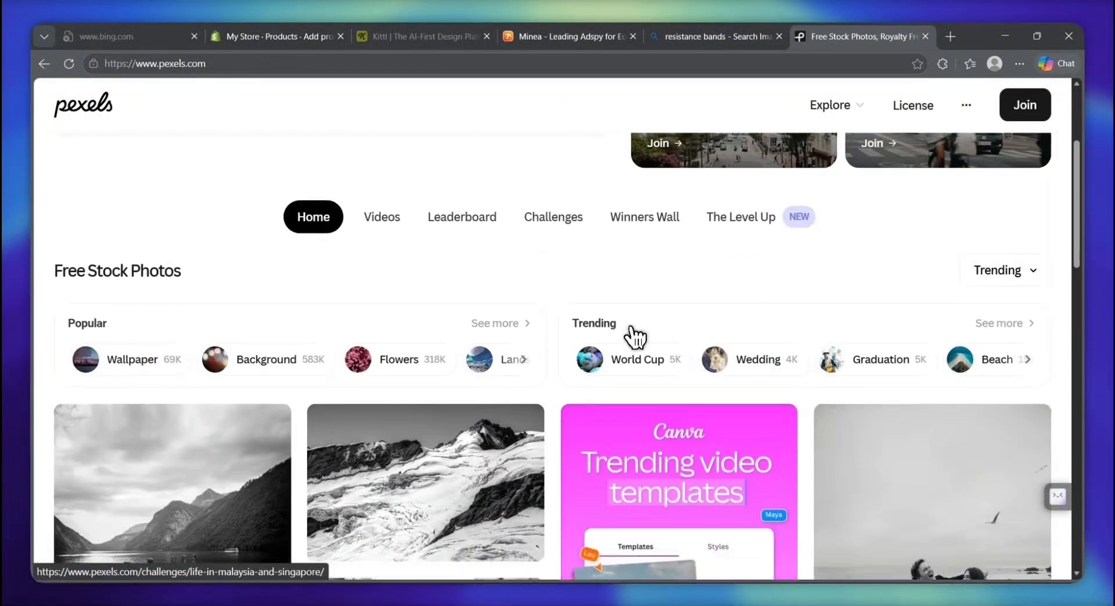
{"action": "scroll", "coordinate": [607, 406], "scroll_direction": "down", "scroll_amount": 3}
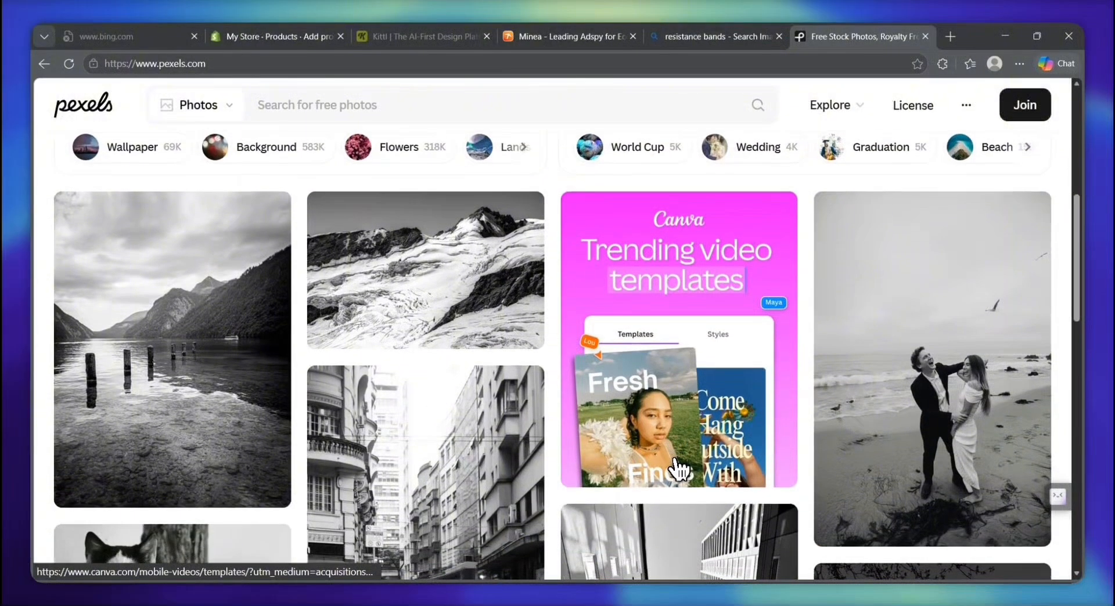
{"action": "scroll", "coordinate": [677, 469], "scroll_direction": "up", "scroll_amount": 6}
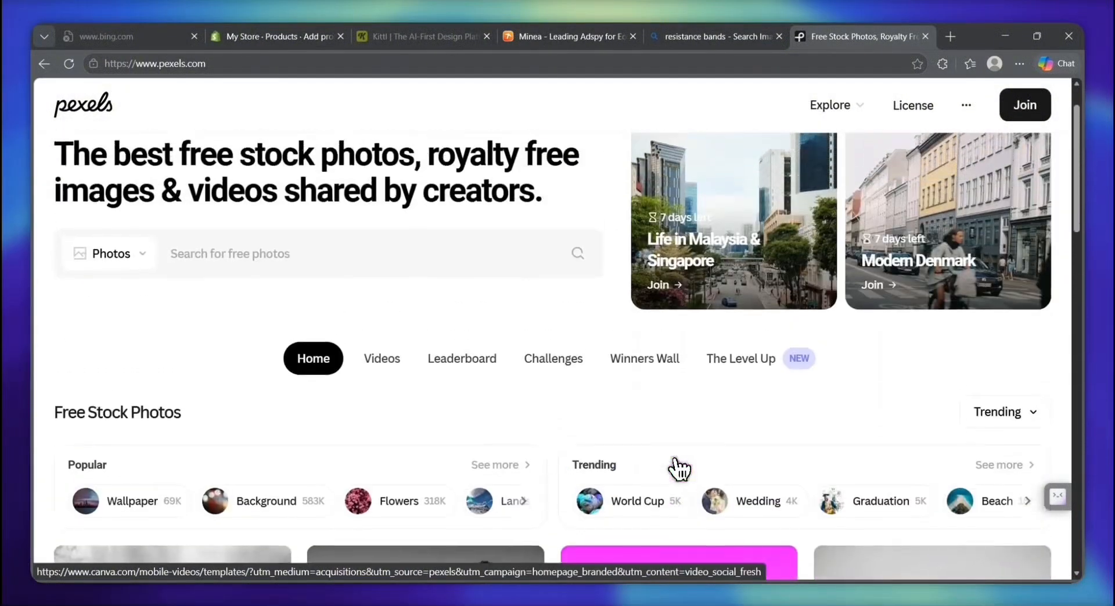
{"action": "left_click", "coordinate": [274, 271]}
{"action": "left_click", "coordinate": [266, 264]}
{"action": "type", "text": "Re"}
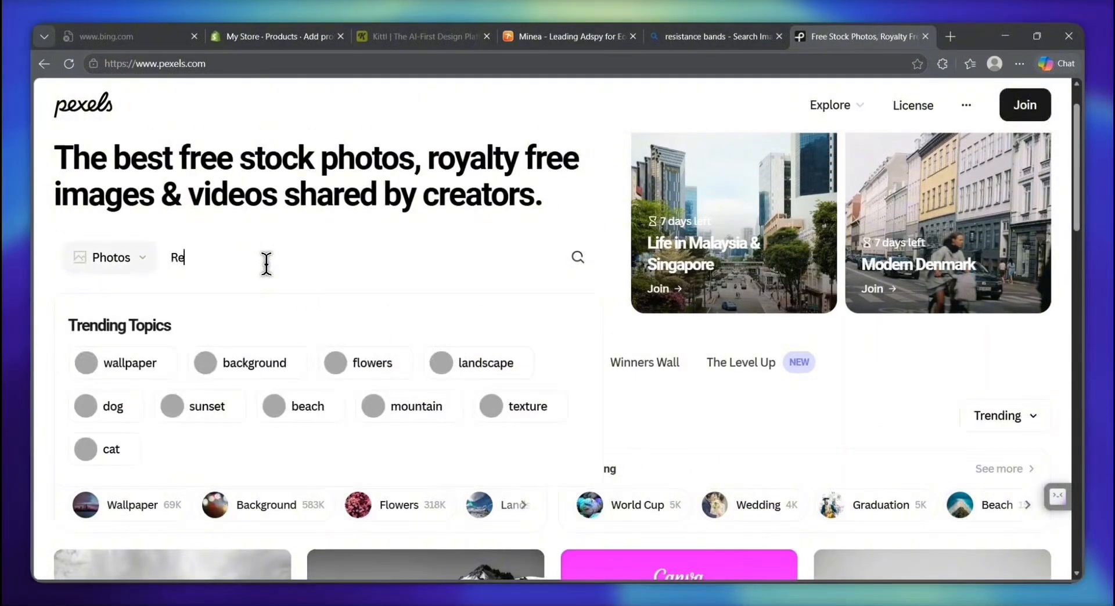
{"action": "type", "text": "sistand"}
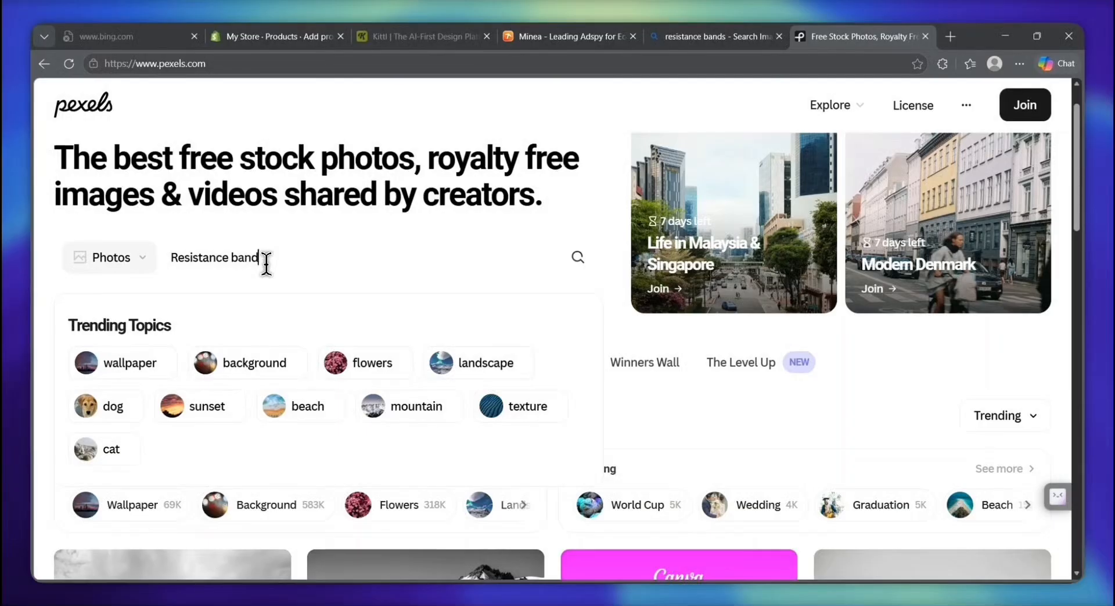
{"action": "key", "text": "Return"}
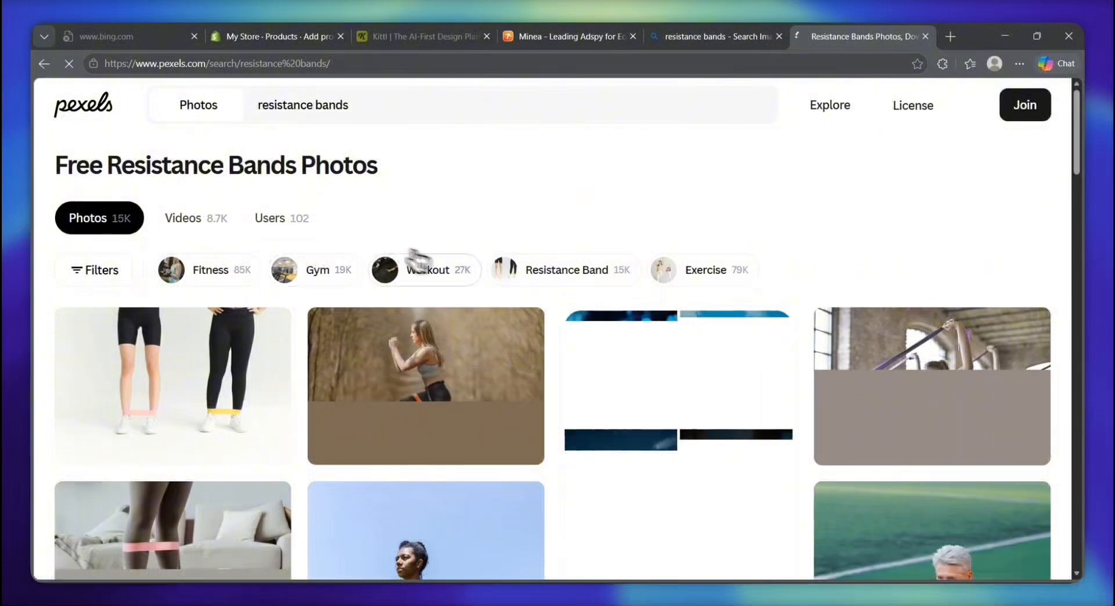
- Download the photo of black sneakers beside orange resistance bands on gray concrete from the Pexels results
{"action": "scroll", "coordinate": [464, 438], "scroll_direction": "down", "scroll_amount": 2}
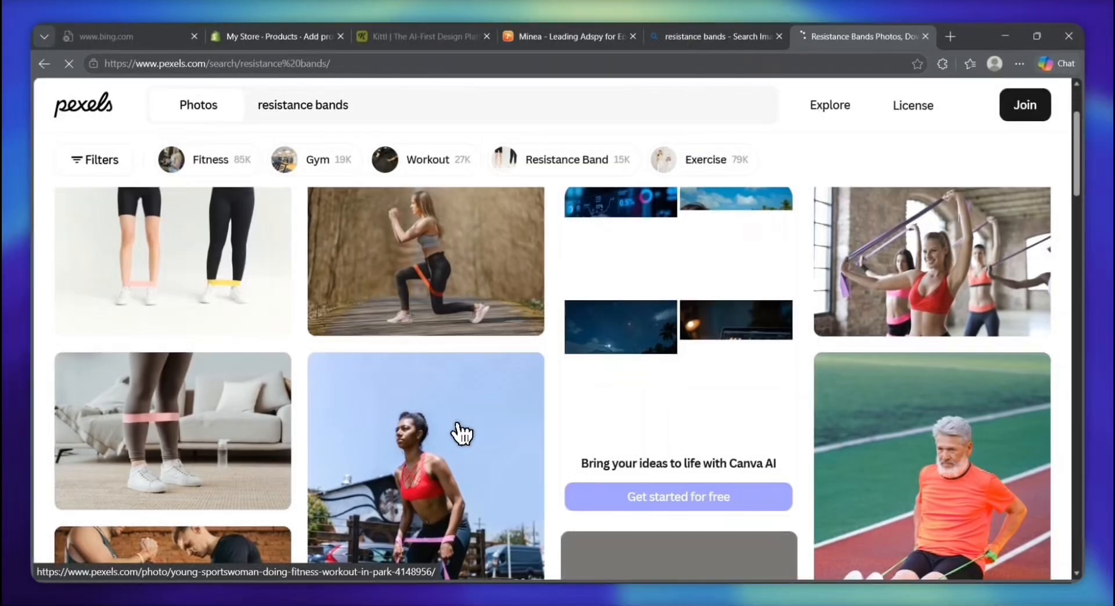
{"action": "scroll", "coordinate": [462, 435], "scroll_direction": "up", "scroll_amount": 1}
{"action": "scroll", "coordinate": [462, 434], "scroll_direction": "up", "scroll_amount": 1}
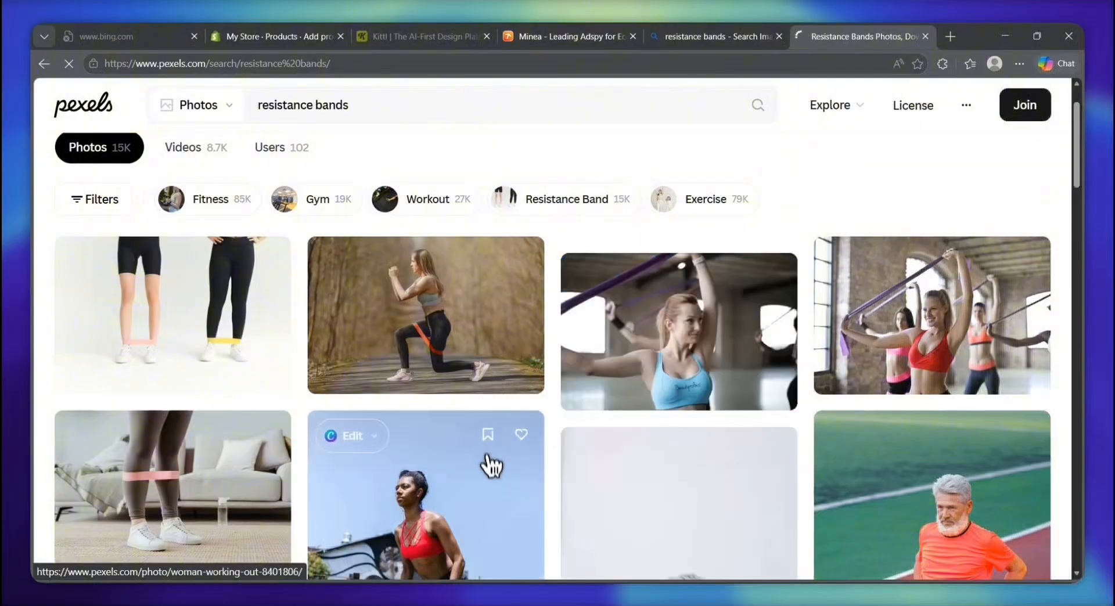
{"action": "scroll", "coordinate": [493, 468], "scroll_direction": "down", "scroll_amount": 1}
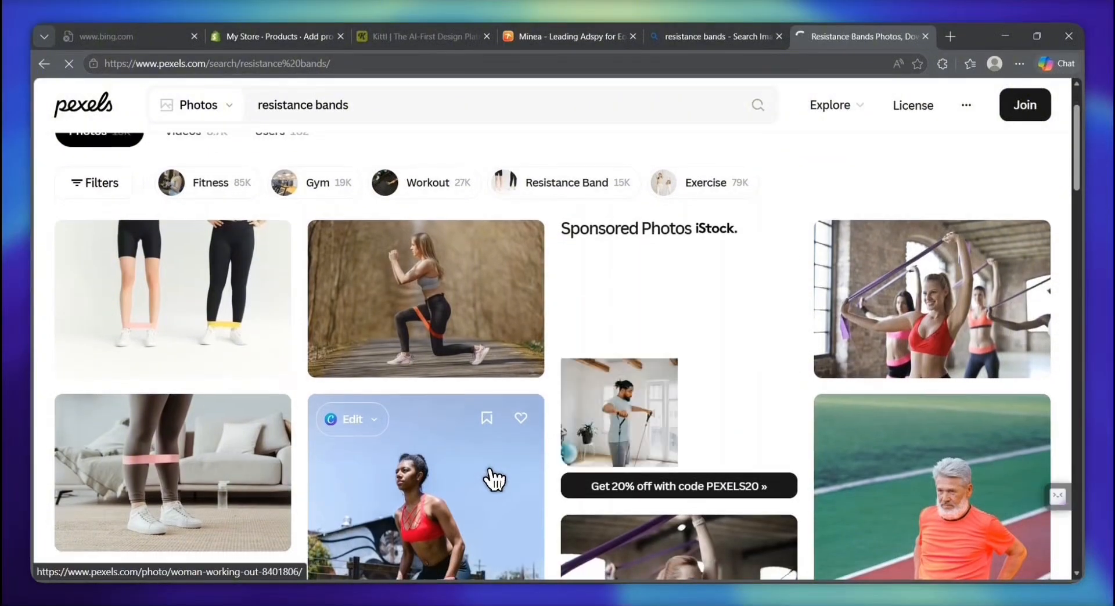
{"action": "scroll", "coordinate": [496, 485], "scroll_direction": "down", "scroll_amount": 4}
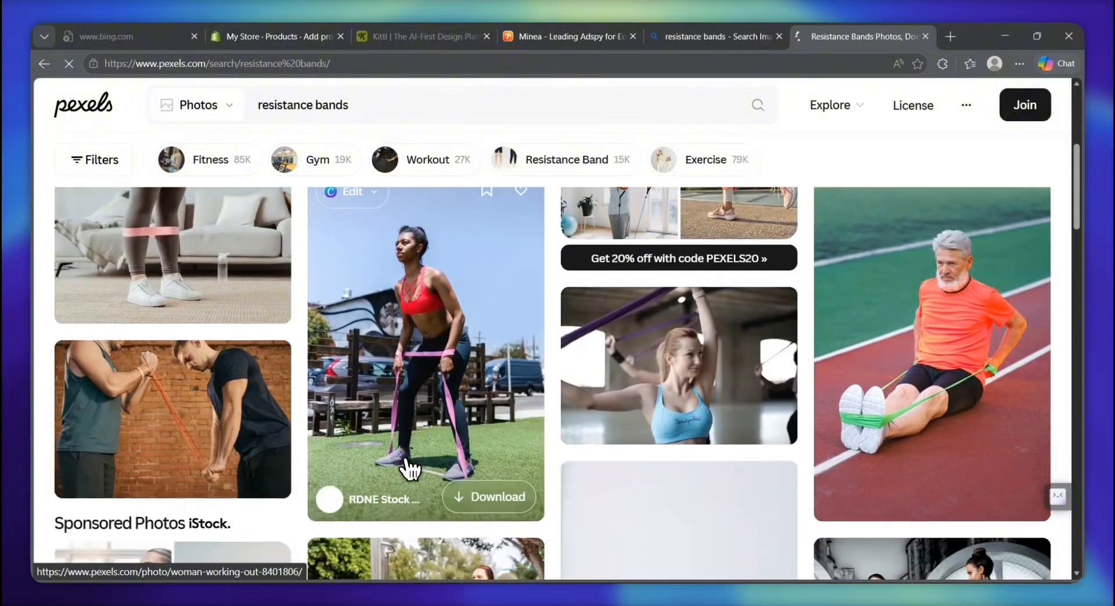
{"action": "scroll", "coordinate": [409, 469], "scroll_direction": "down", "scroll_amount": 8}
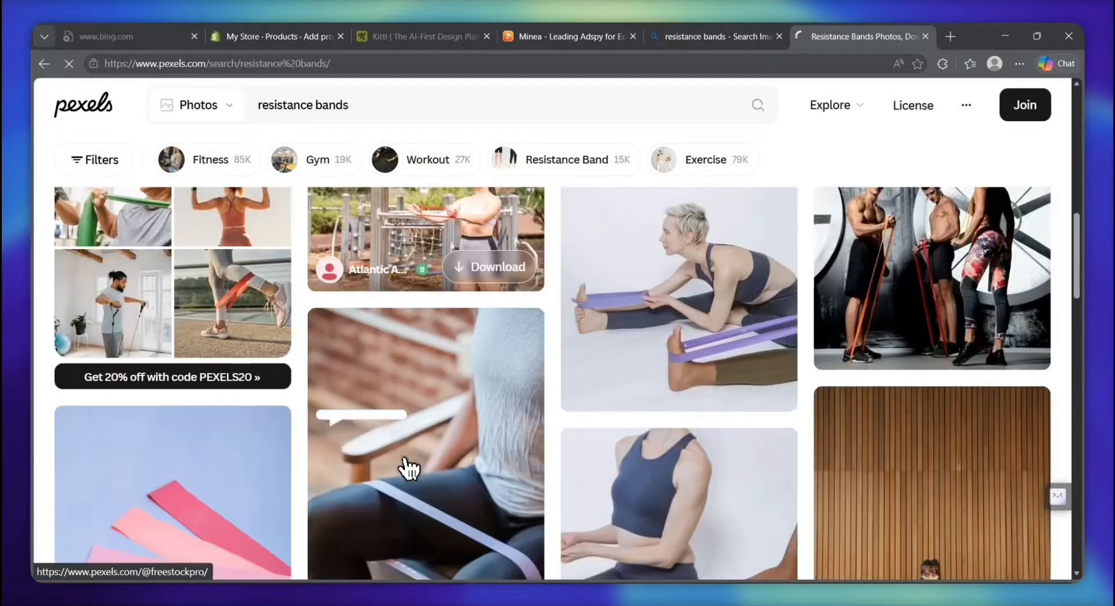
{"action": "scroll", "coordinate": [409, 469], "scroll_direction": "down", "scroll_amount": 4}
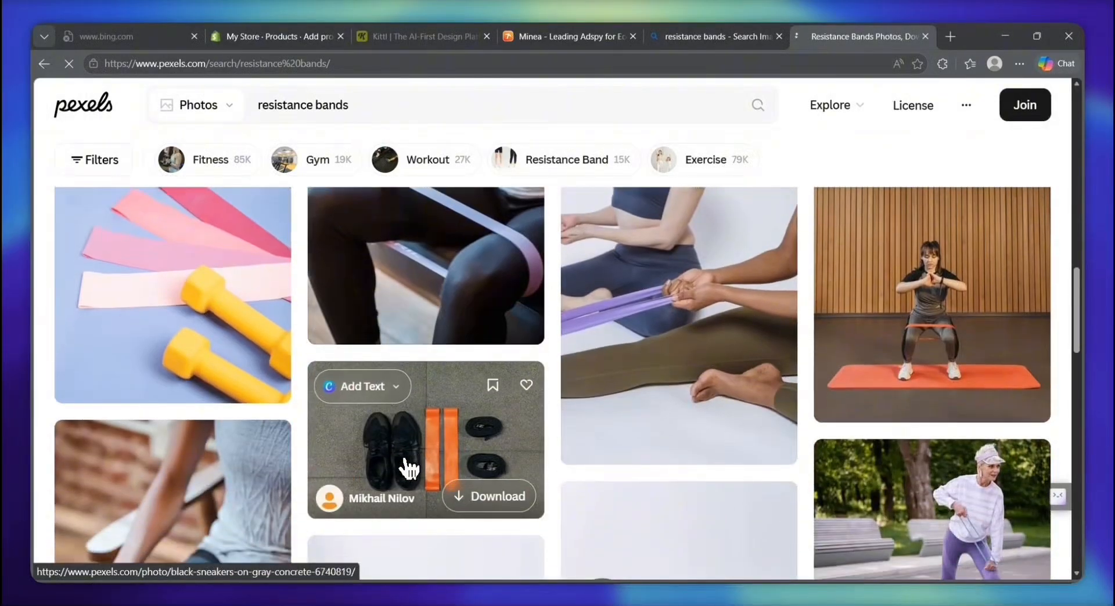
{"action": "scroll", "coordinate": [406, 520], "scroll_direction": "down", "scroll_amount": 3}
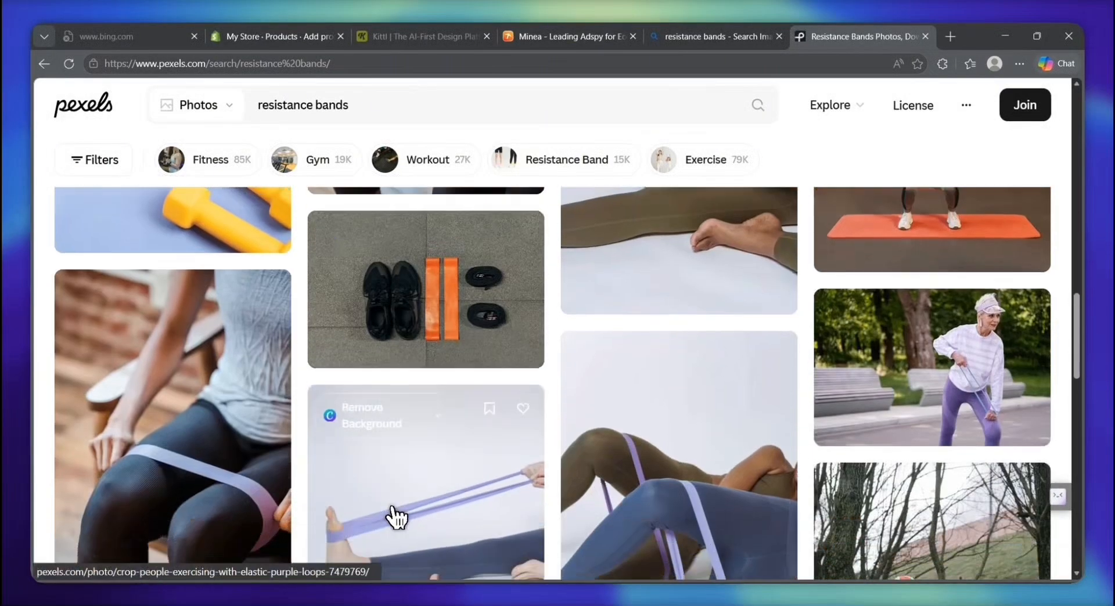
{"action": "scroll", "coordinate": [395, 517], "scroll_direction": "down", "scroll_amount": 3}
{"action": "scroll", "coordinate": [395, 517], "scroll_direction": "up", "scroll_amount": 5}
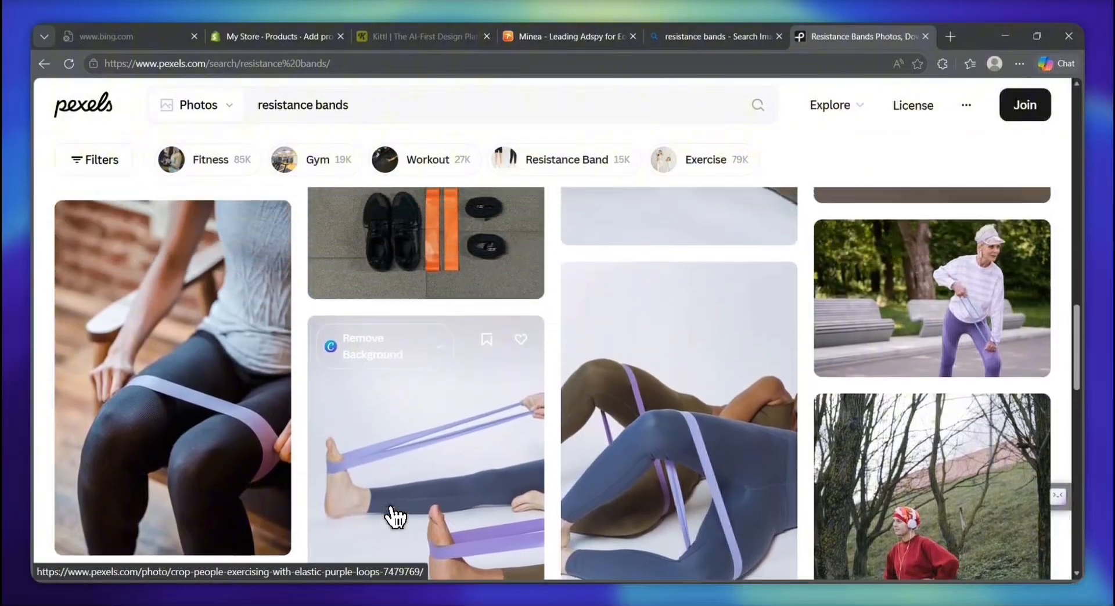
{"action": "mouse_move", "coordinate": [394, 514]}
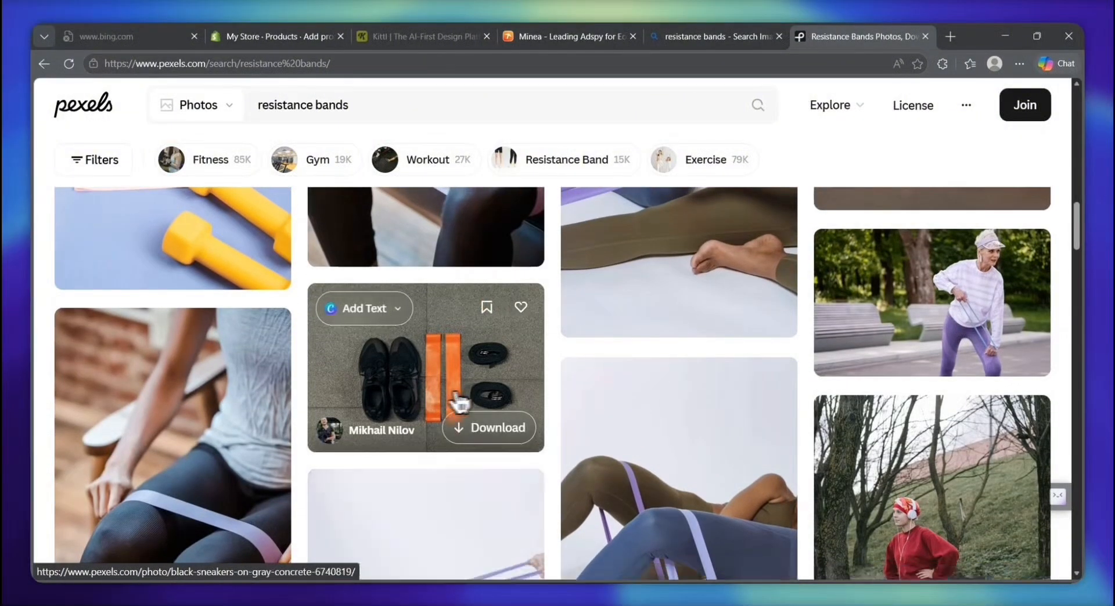
{"action": "left_click", "coordinate": [497, 434]}
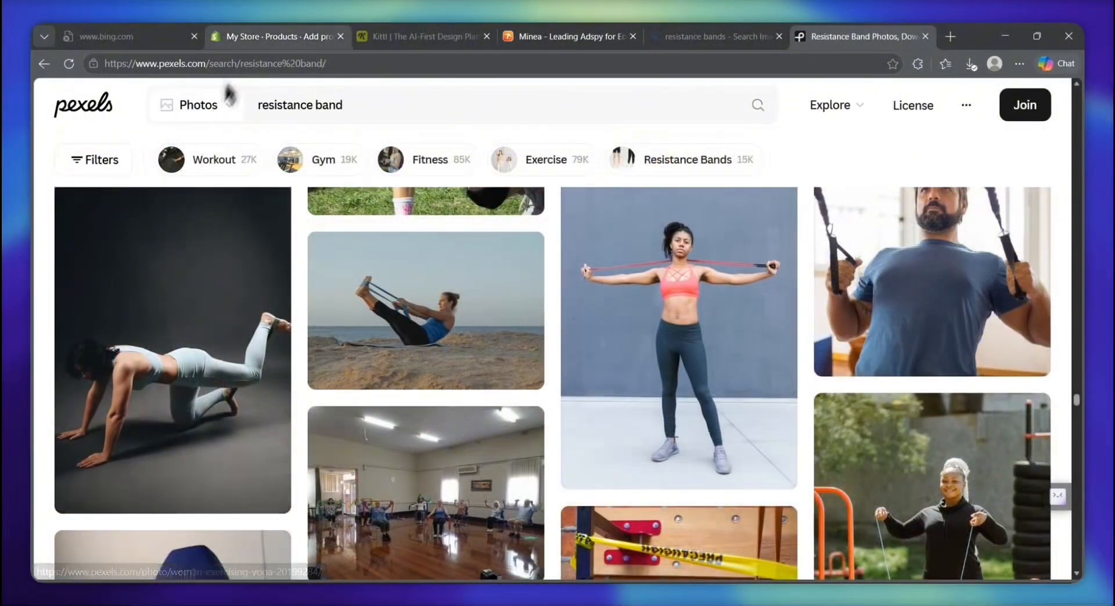
- Back in Shopify, add the photo of bands on a wooden shelf and the one of a woman exercising on an orange mat as product media
{"action": "left_click", "coordinate": [271, 36]}
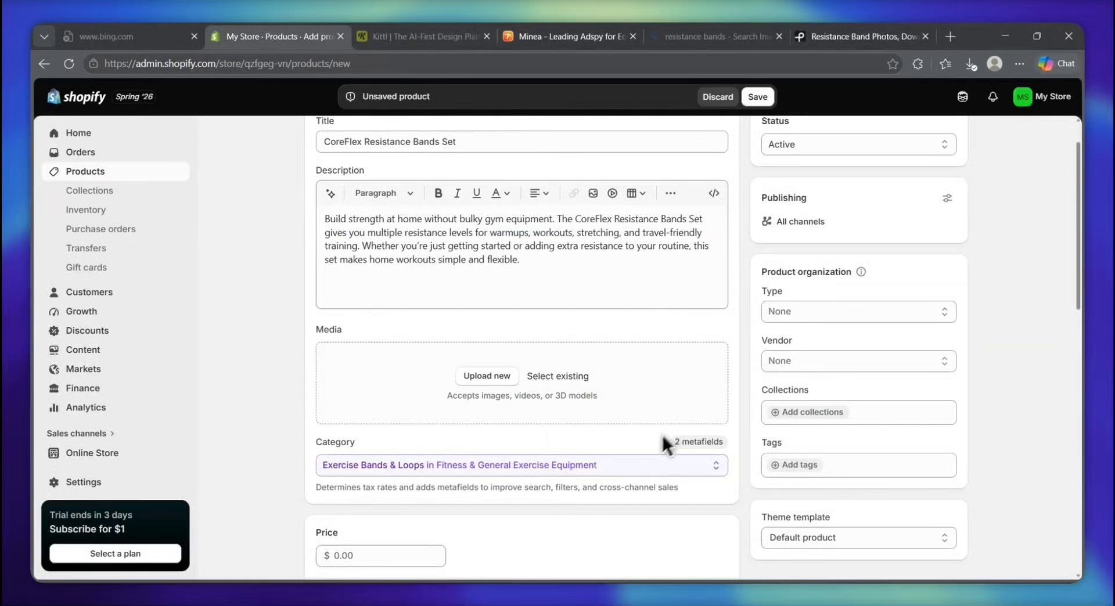
{"action": "left_click", "coordinate": [496, 383]}
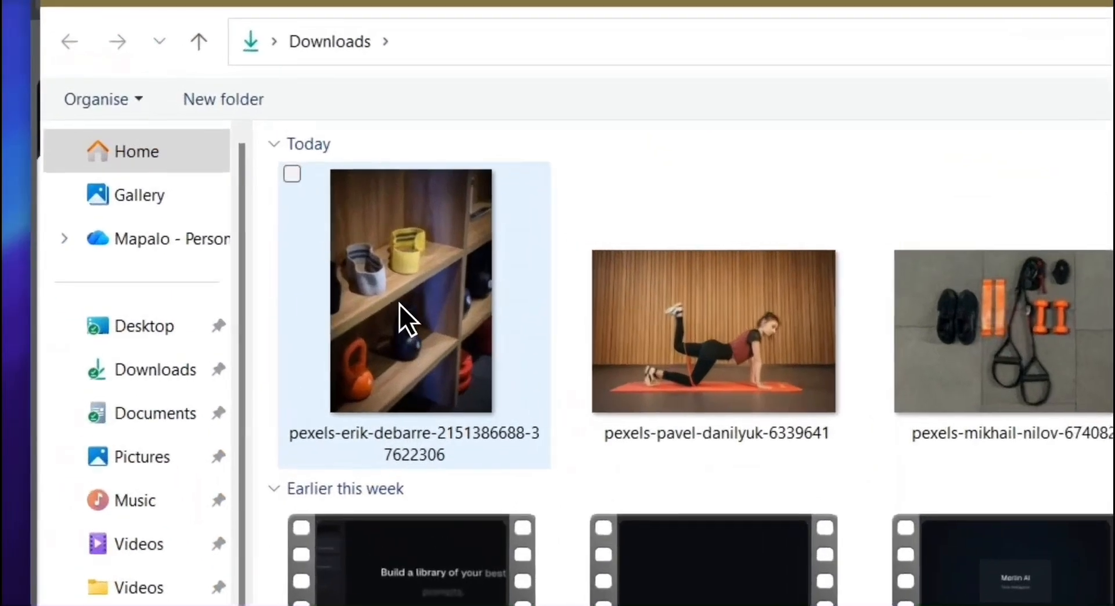
{"action": "left_click", "coordinate": [225, 203]}
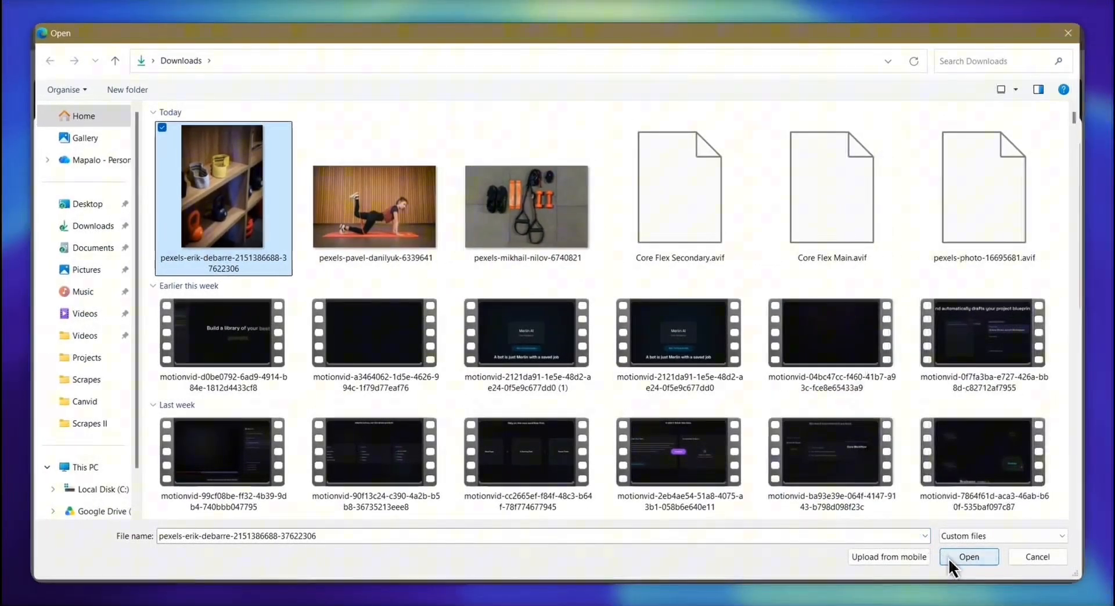
{"action": "left_click", "coordinate": [953, 559]}
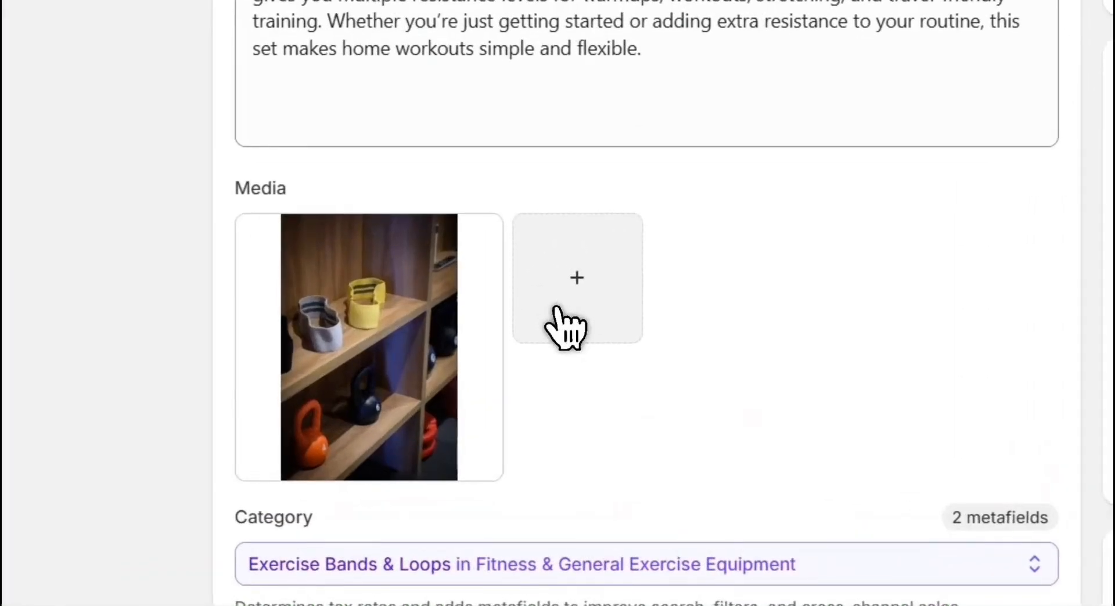
{"action": "left_click", "coordinate": [483, 395]}
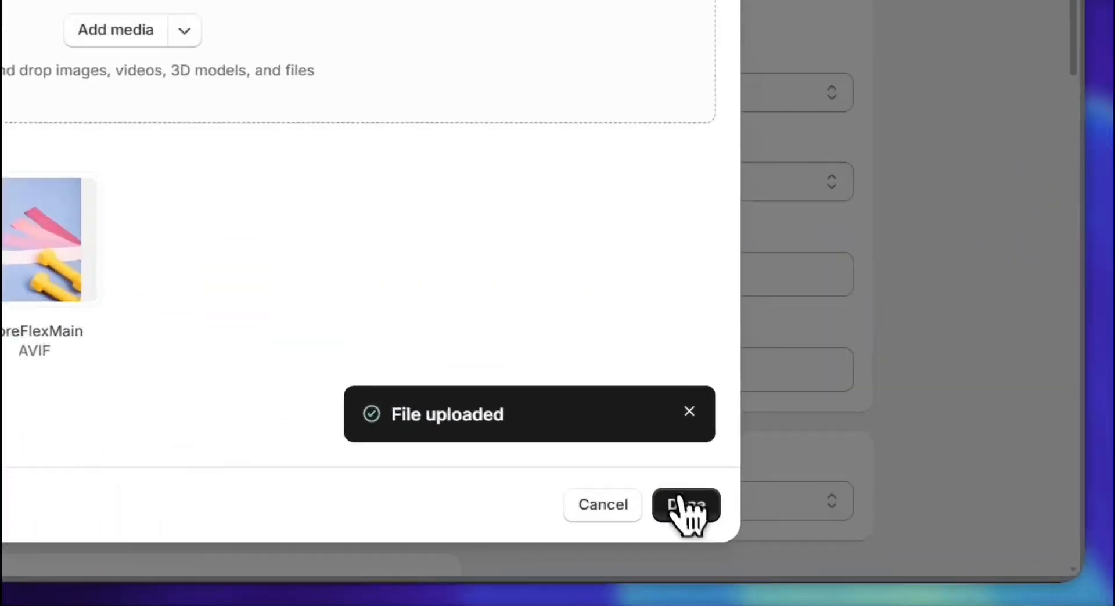
{"action": "left_click", "coordinate": [685, 505]}
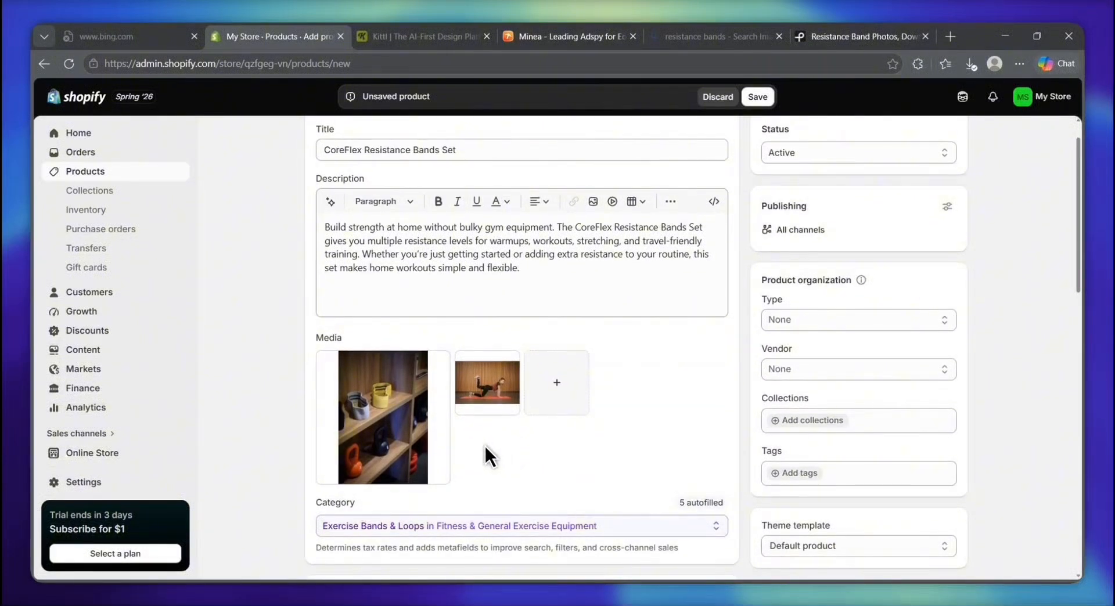
- Look through the list of product categories and close it, keeping Exercise Bands & Loops as the category
{"action": "scroll", "coordinate": [486, 445], "scroll_direction": "down", "scroll_amount": 1}
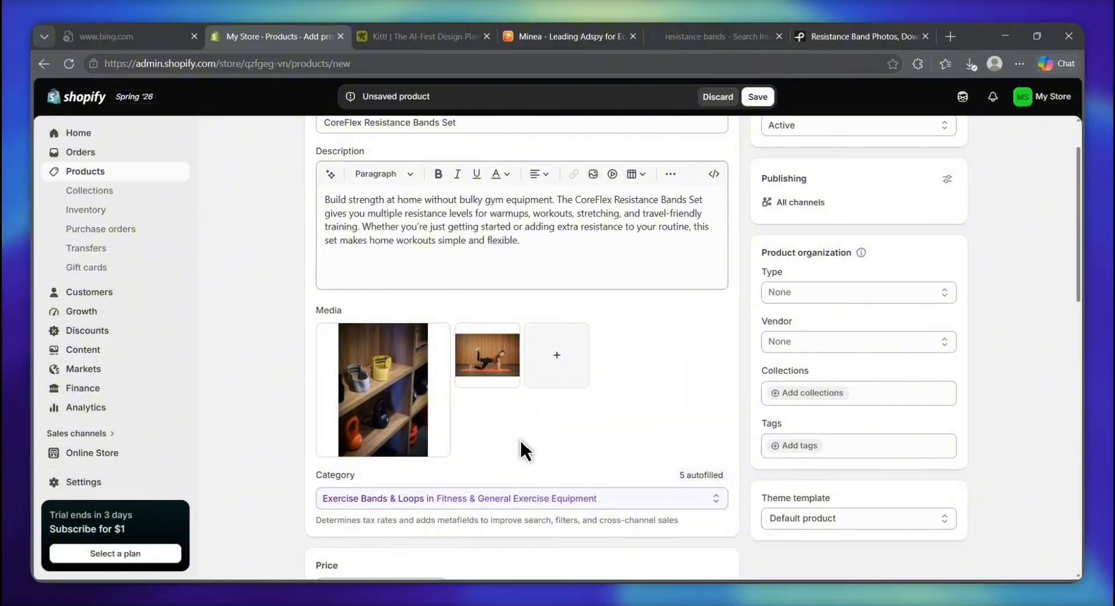
{"action": "scroll", "coordinate": [557, 465], "scroll_direction": "down", "scroll_amount": 3}
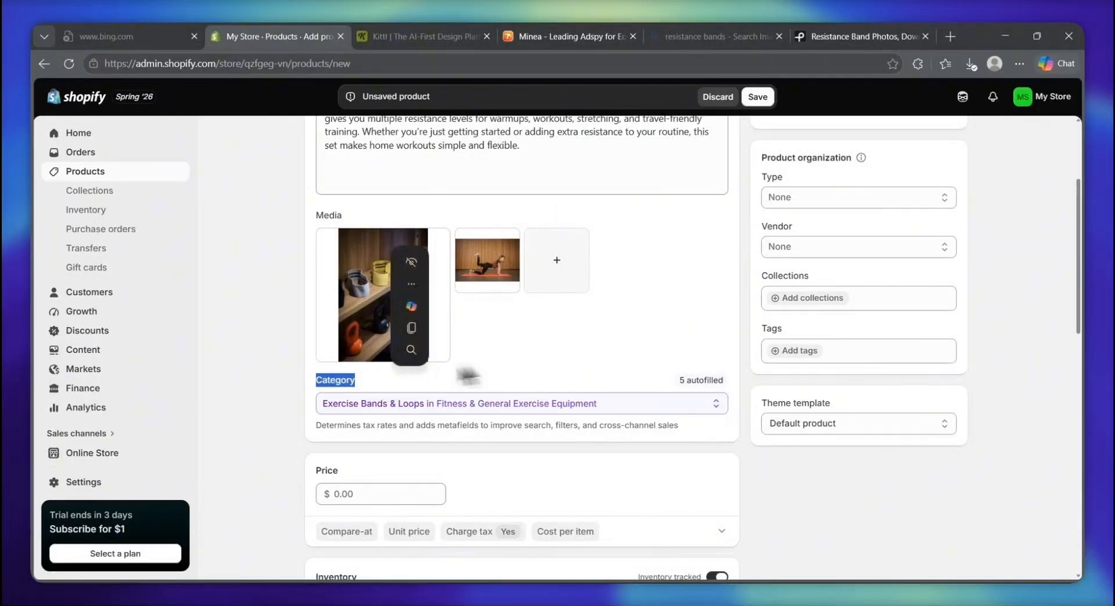
{"action": "left_click", "coordinate": [675, 405]}
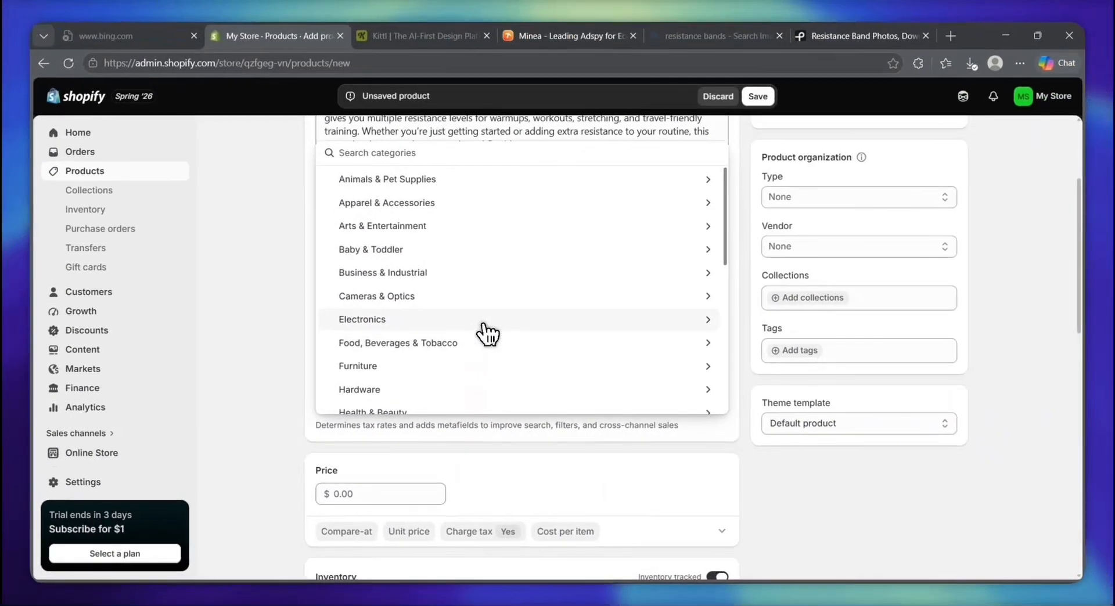
{"action": "scroll", "coordinate": [160, 152], "scroll_direction": "down", "scroll_amount": 5}
{"action": "scroll", "coordinate": [487, 334], "scroll_direction": "down", "scroll_amount": 3}
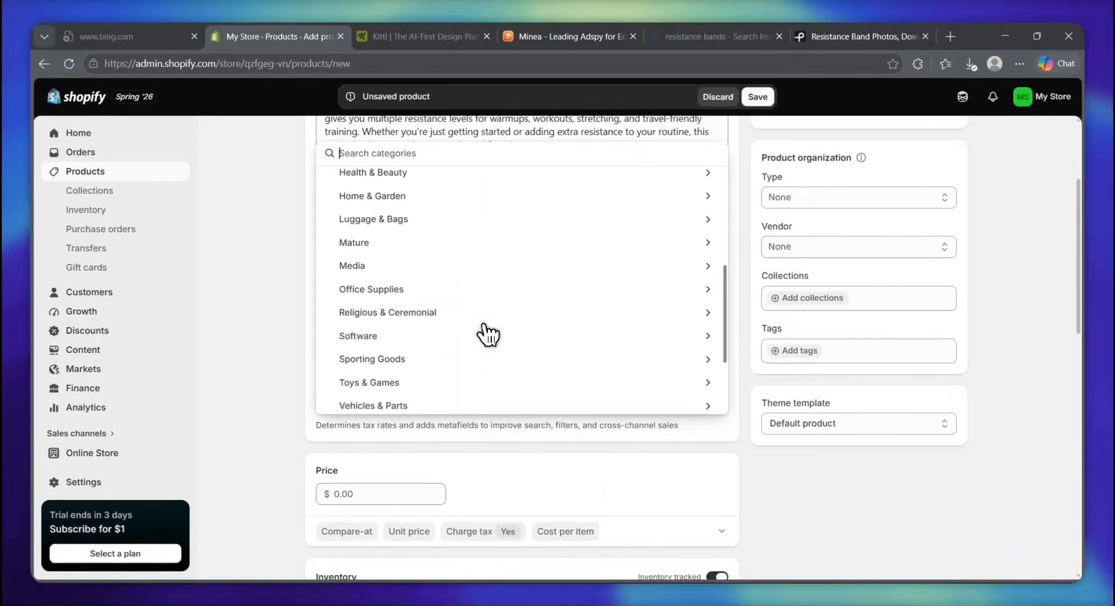
{"action": "scroll", "coordinate": [488, 334], "scroll_direction": "up", "scroll_amount": 2}
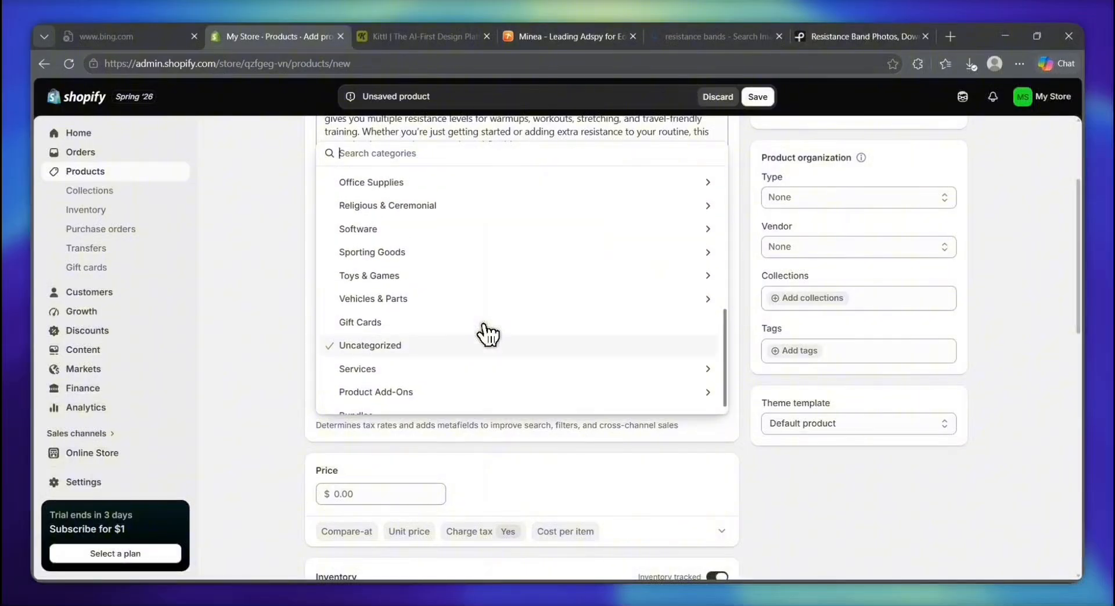
{"action": "scroll", "coordinate": [488, 333], "scroll_direction": "down", "scroll_amount": 1}
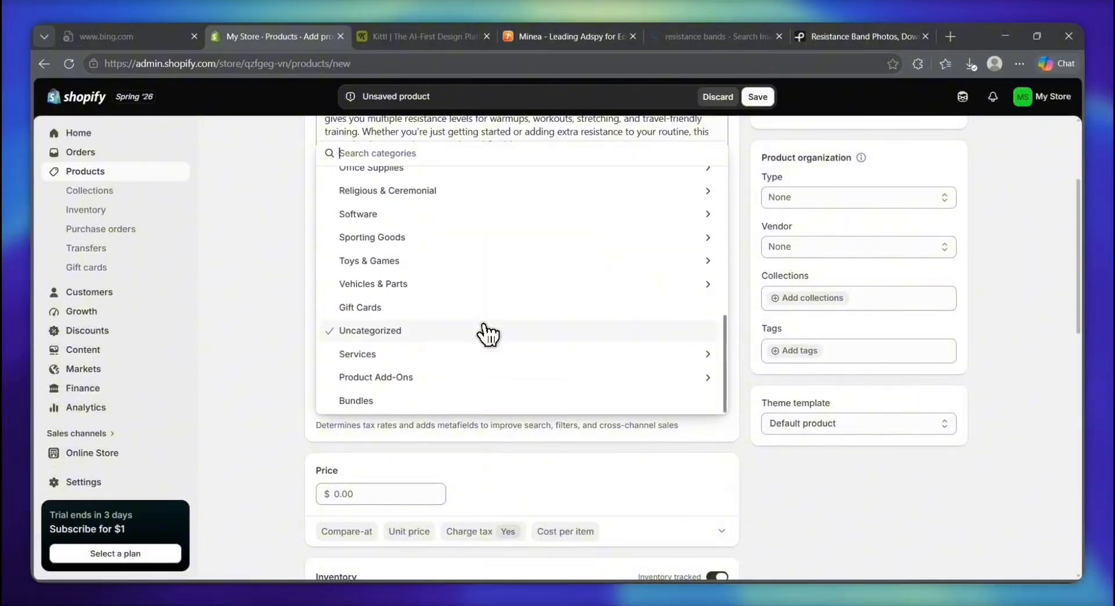
{"action": "scroll", "coordinate": [488, 334], "scroll_direction": "up", "scroll_amount": 7}
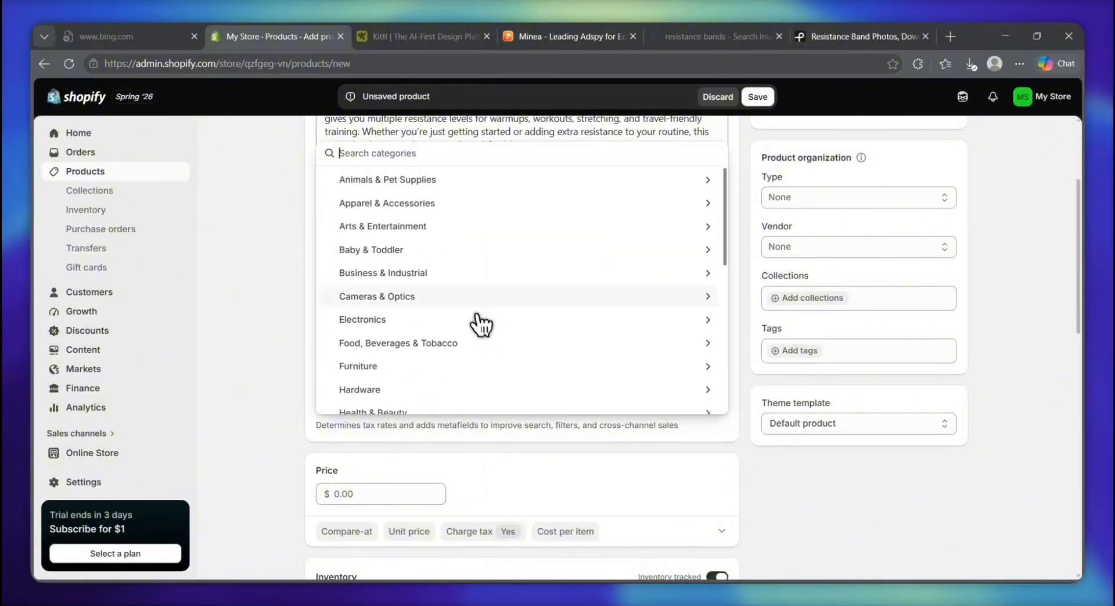
{"action": "scroll", "coordinate": [430, 399], "scroll_direction": "down", "scroll_amount": 2}
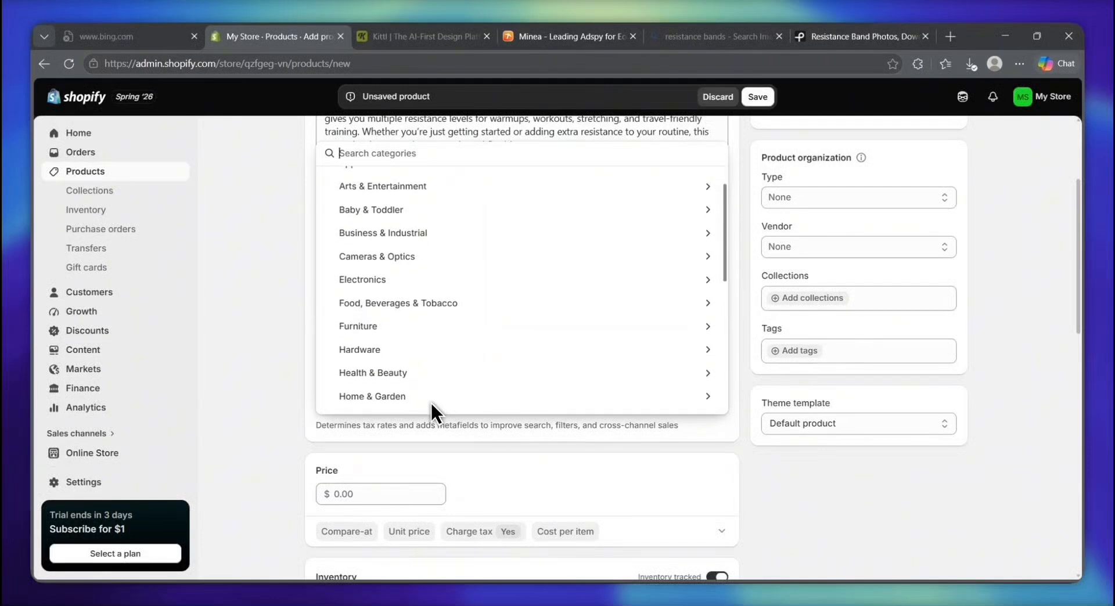
{"action": "scroll", "coordinate": [429, 409], "scroll_direction": "down", "scroll_amount": 3}
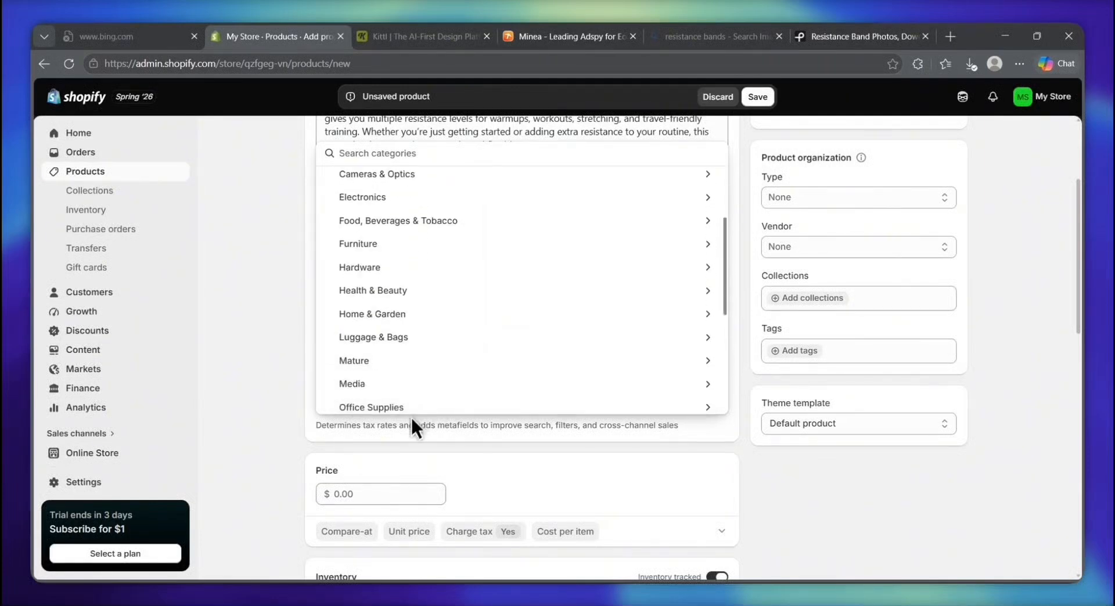
{"action": "left_click", "coordinate": [421, 440]}
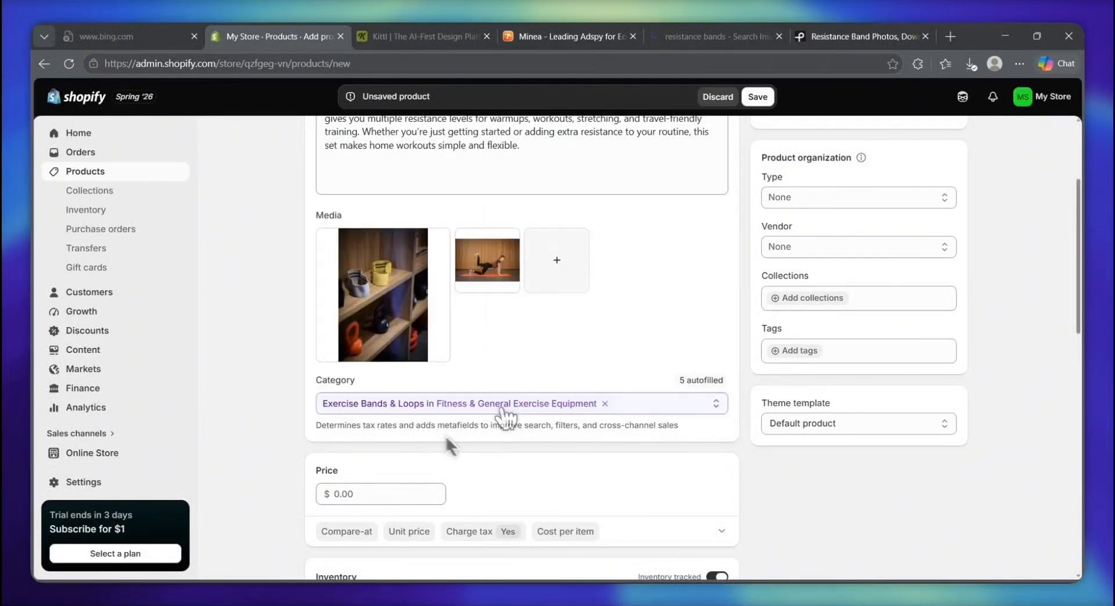
- Review the product's Active, Draft and Unlisted status options and keep the status as Active
{"action": "scroll", "coordinate": [769, 267], "scroll_direction": "up", "scroll_amount": 3}
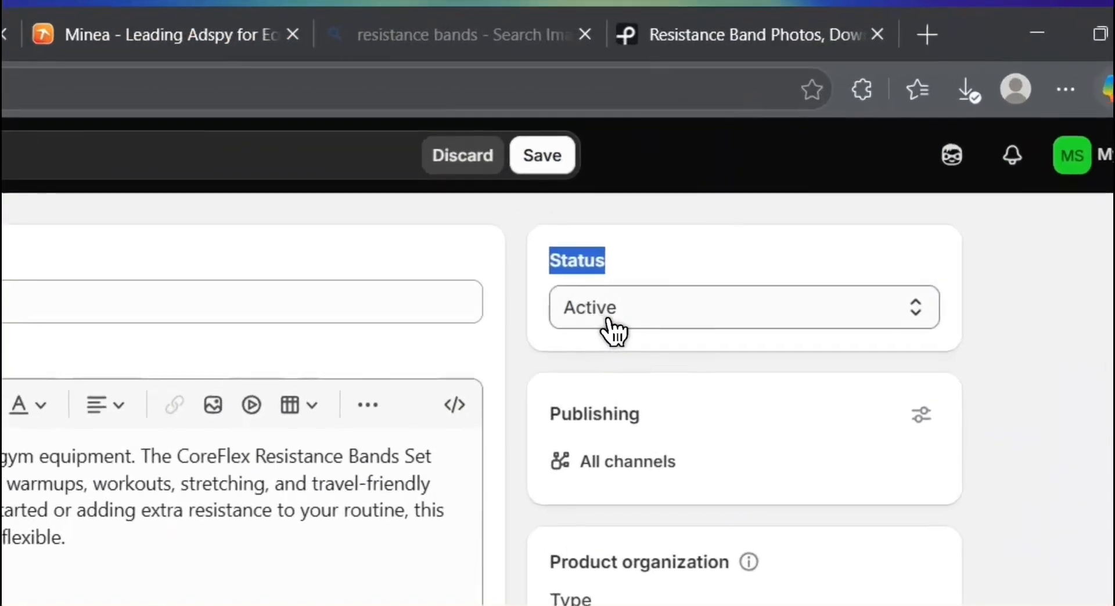
{"action": "left_click_drag", "start_coordinate": [785, 179], "coordinate": [778, 179]}
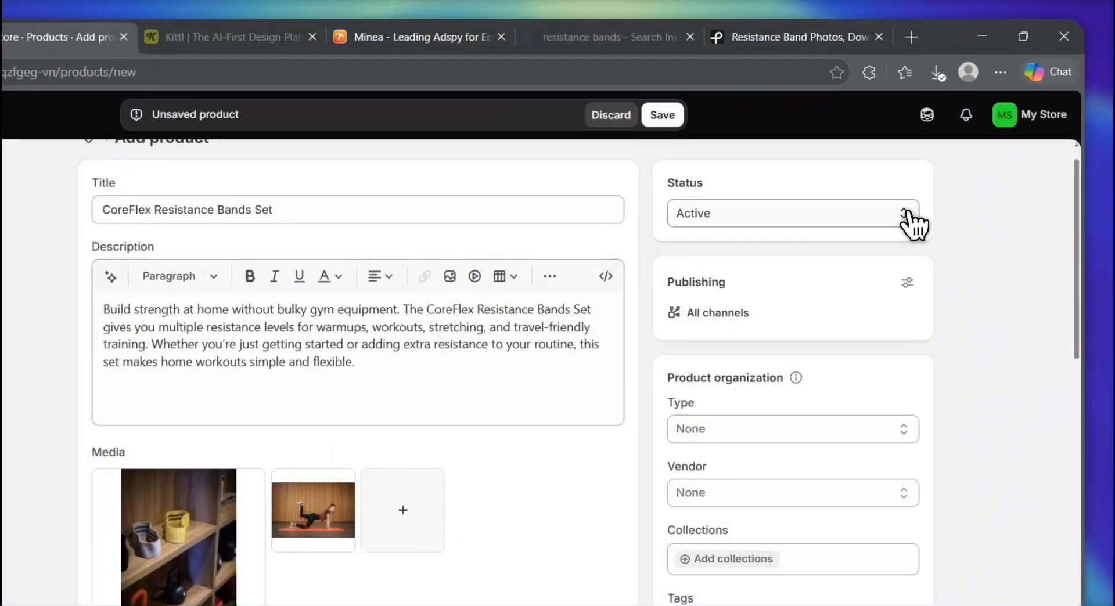
{"action": "left_click", "coordinate": [936, 174]}
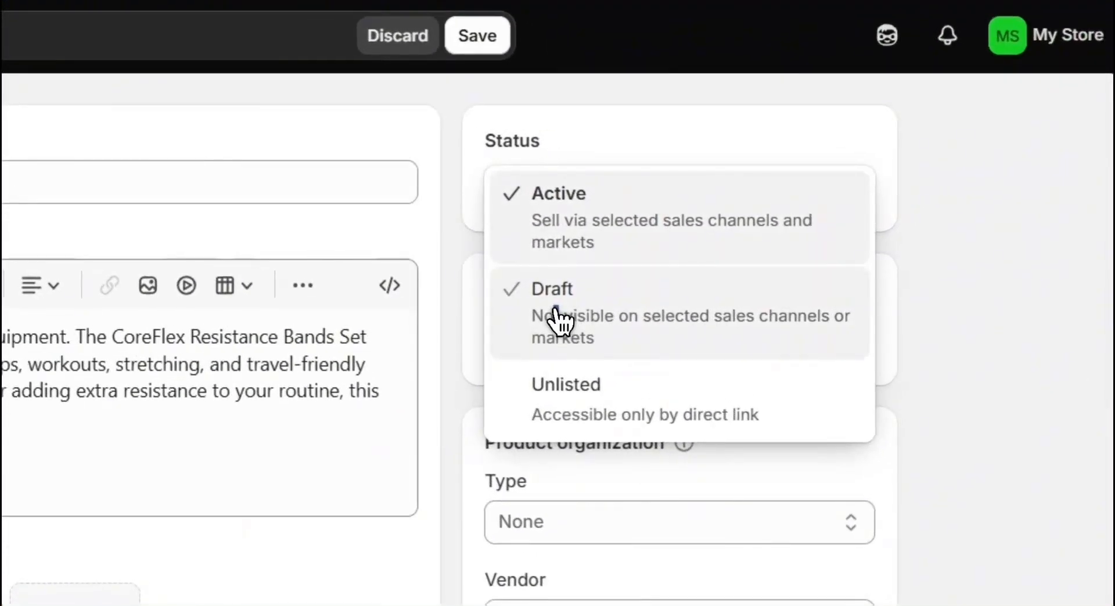
{"action": "left_click_drag", "start_coordinate": [798, 237], "coordinate": [812, 238]}
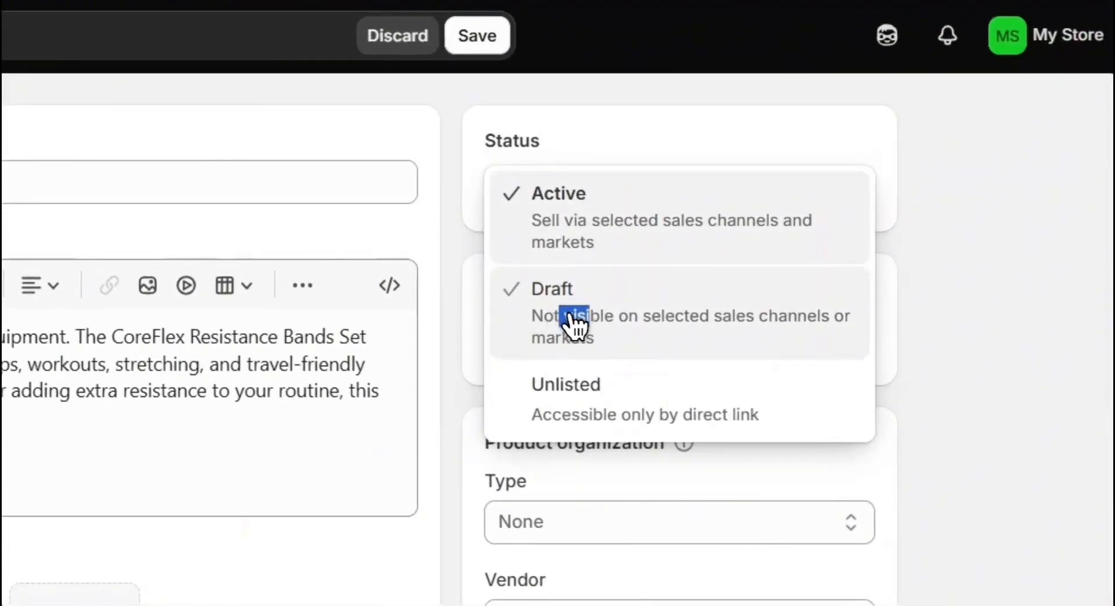
{"action": "left_click_drag", "start_coordinate": [569, 316], "coordinate": [549, 209]}
{"action": "left_click", "coordinate": [536, 198]}
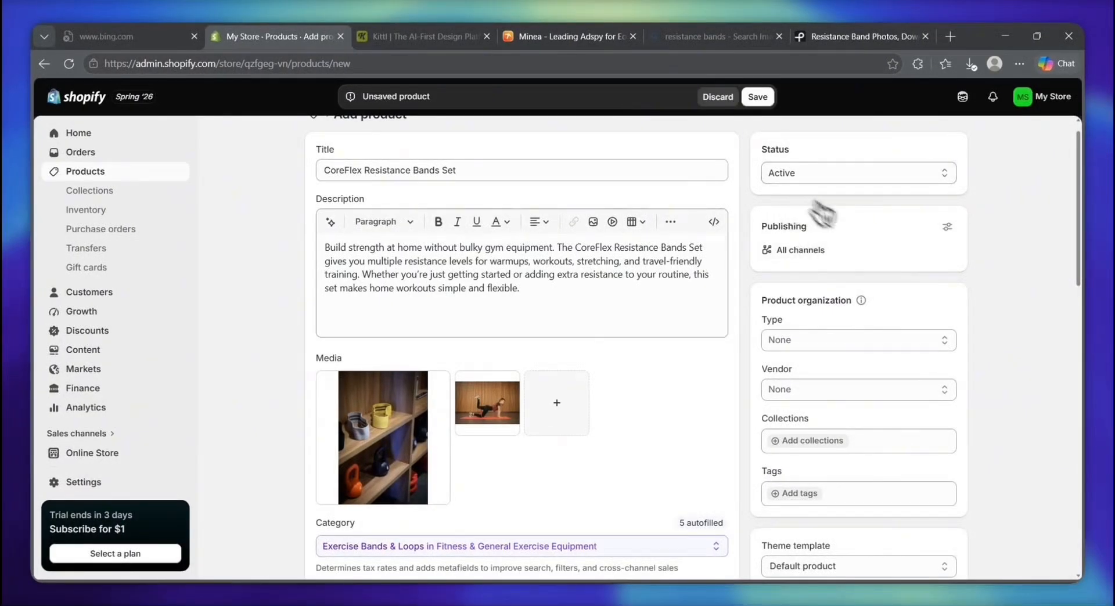
- Set the product type to "Resistance bands" and add "FitLane Essentials" as the vendor
{"action": "scroll", "coordinate": [789, 343], "scroll_direction": "down", "scroll_amount": 1}
{"action": "scroll", "coordinate": [789, 342], "scroll_direction": "down", "scroll_amount": 1}
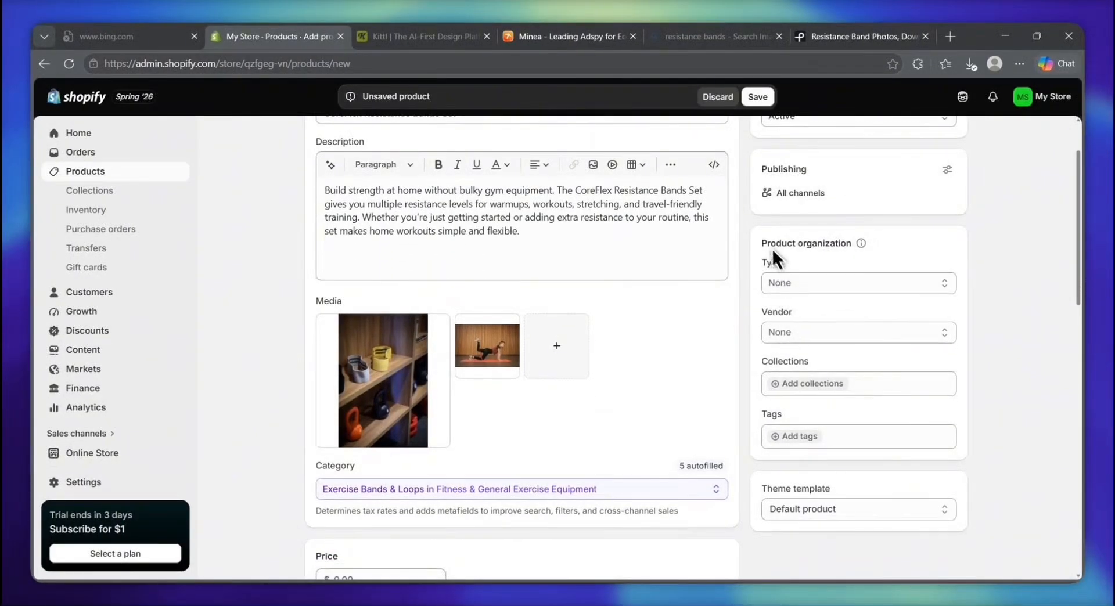
{"action": "left_click_drag", "start_coordinate": [802, 243], "coordinate": [871, 247]}
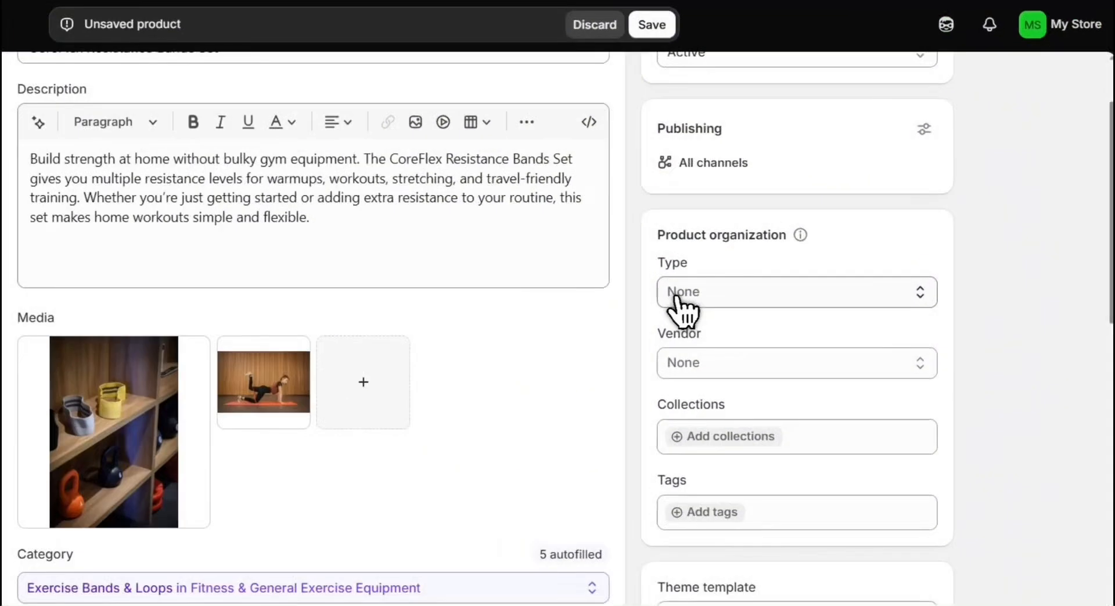
{"action": "left_click", "coordinate": [781, 291]}
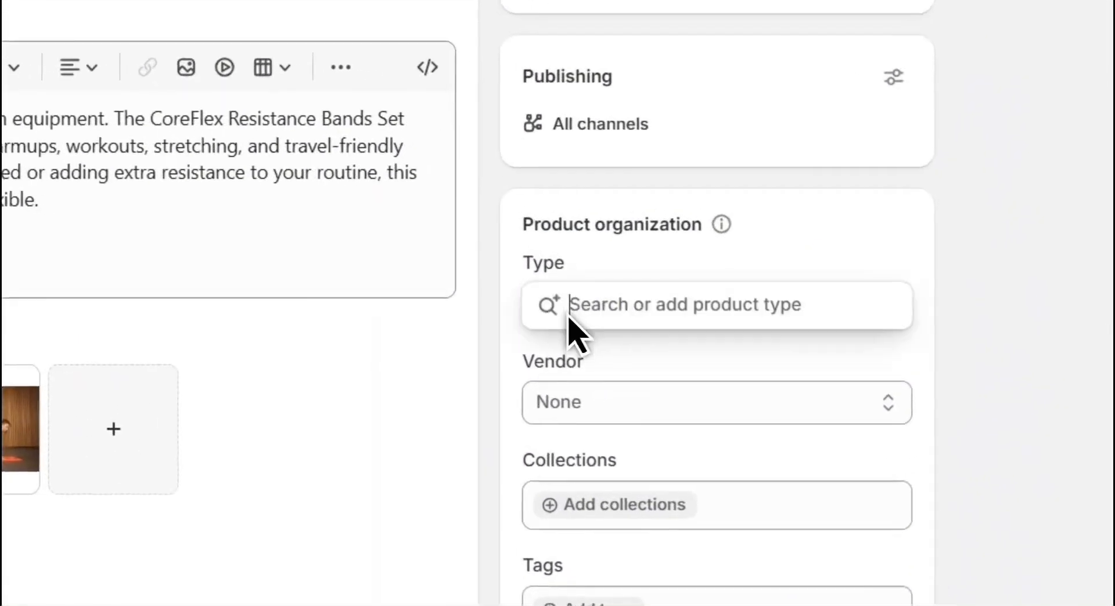
{"action": "type", "text": "Resistance bands"}
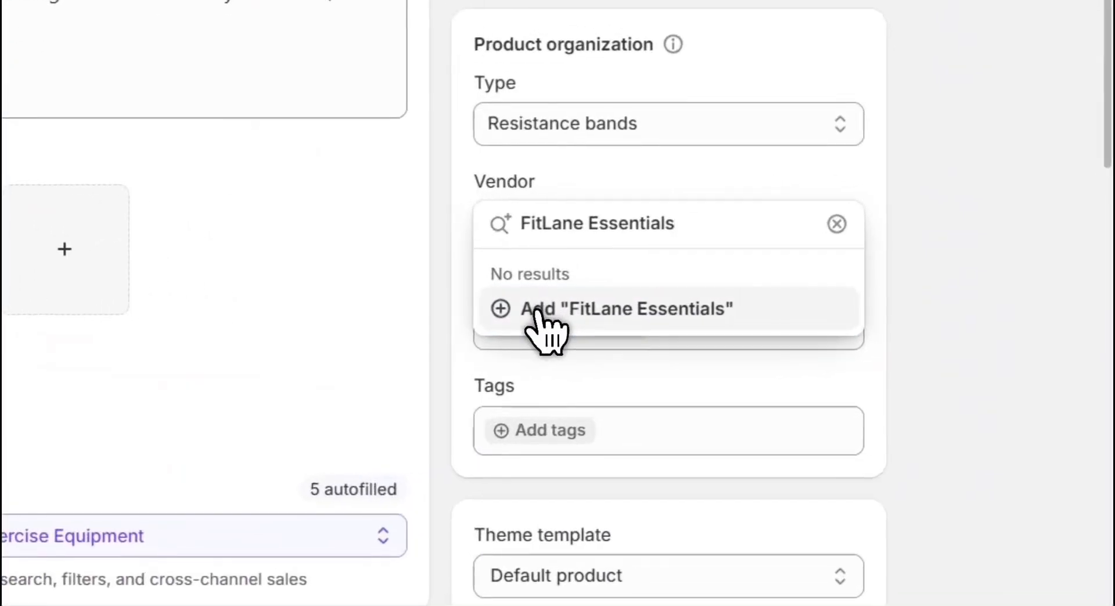
{"action": "left_click", "coordinate": [791, 375]}
{"action": "left_click", "coordinate": [578, 278]}
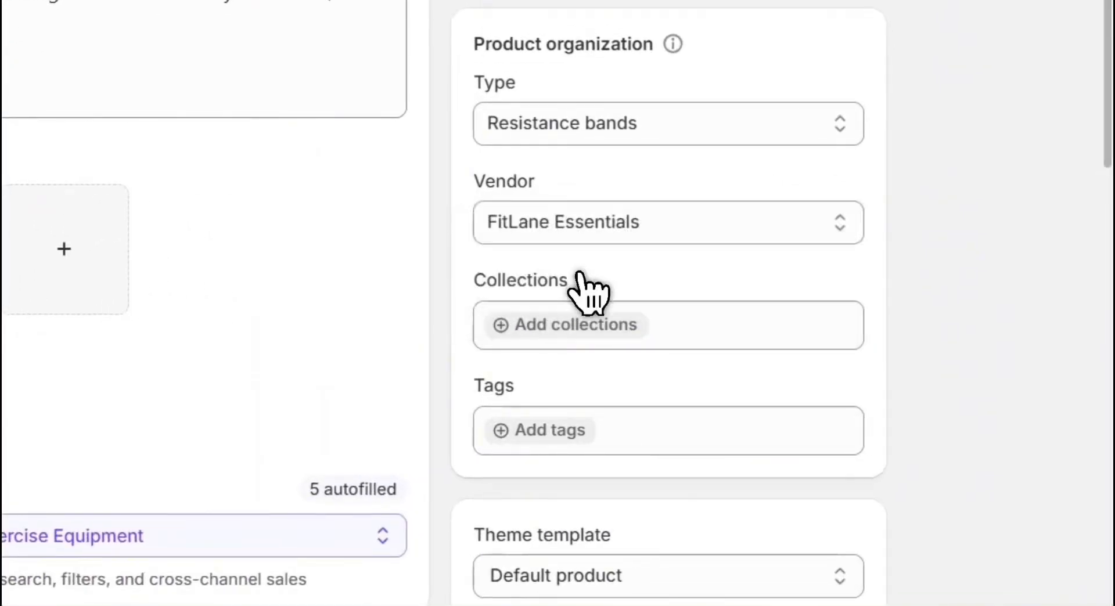
- Check the available collections without choosing one, and tag the product with Resistance Bands, Strength Training and Home Workouts
{"action": "left_click", "coordinate": [525, 323]}
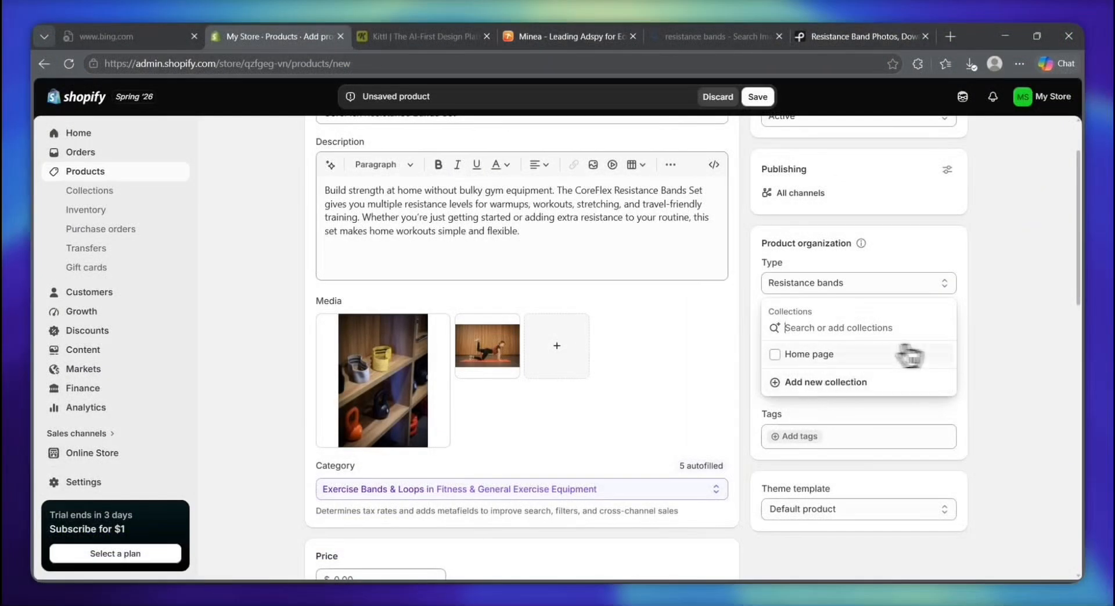
{"action": "left_click", "coordinate": [912, 415]}
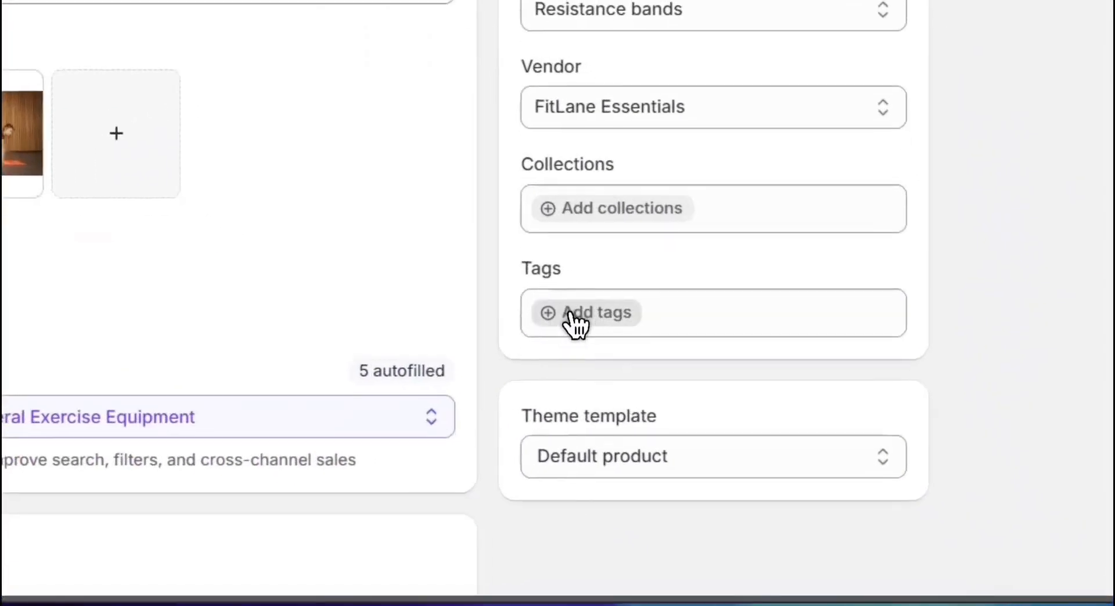
{"action": "left_click", "coordinate": [796, 436]}
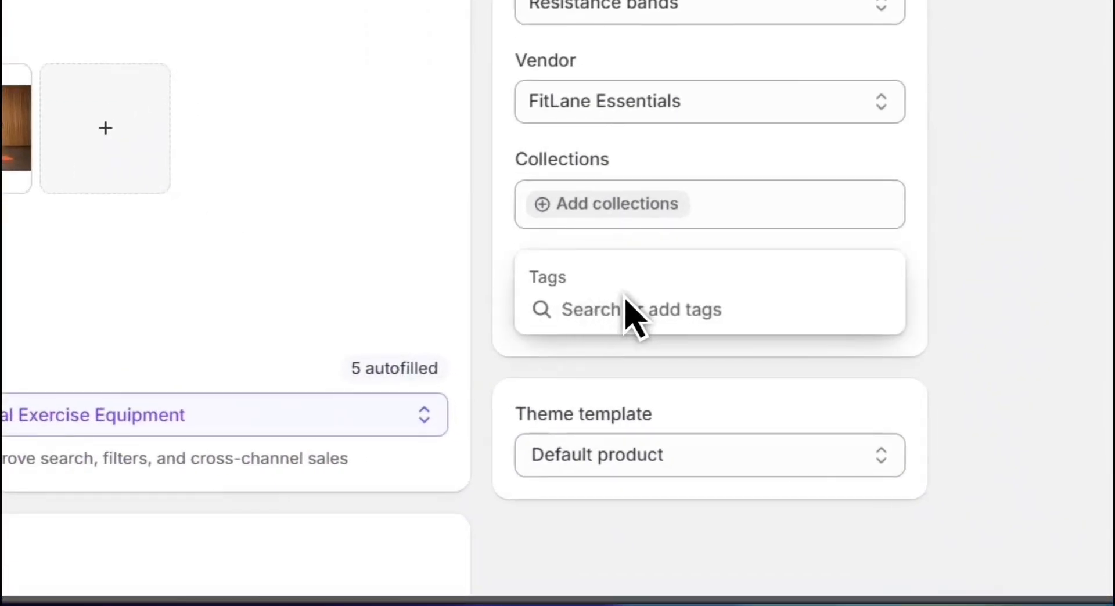
{"action": "type", "text": "Home Workouts"}
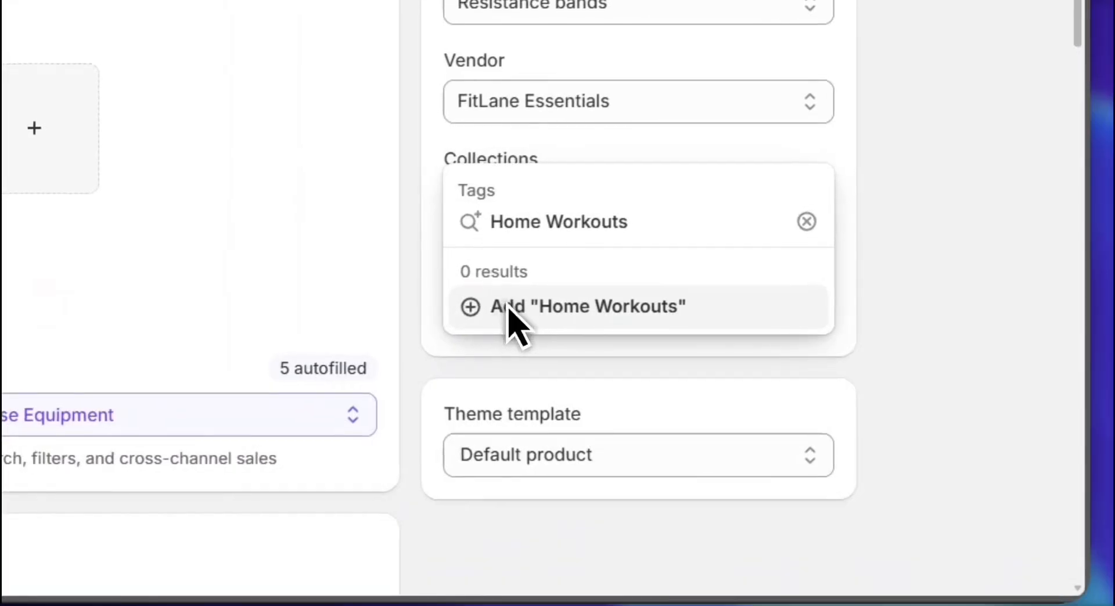
{"action": "left_click", "coordinate": [812, 437]}
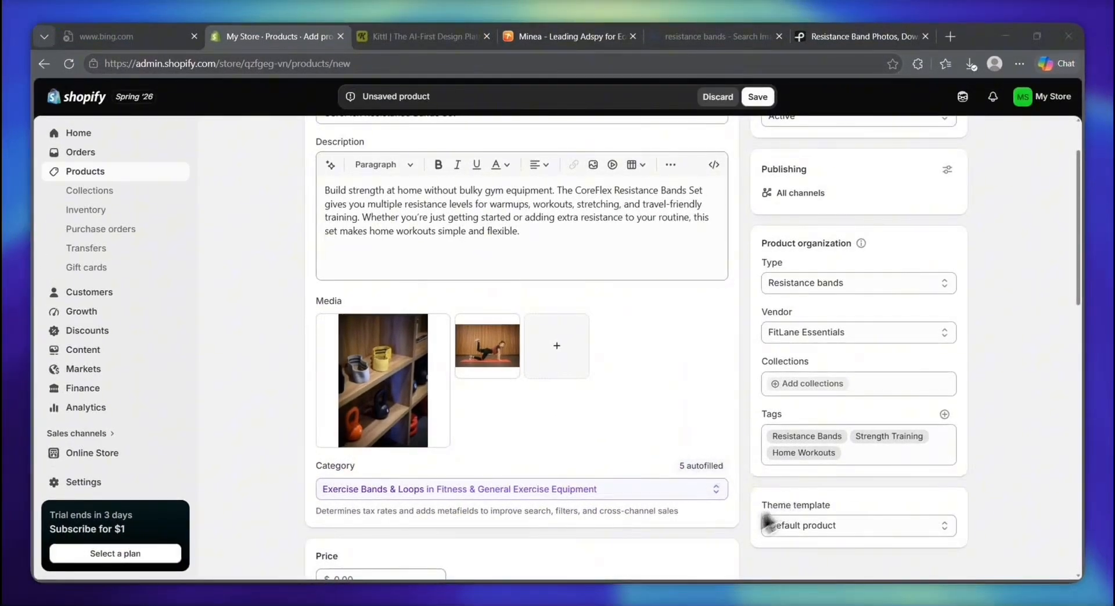
- Set the product's price to $24.99
{"action": "scroll", "coordinate": [311, 435], "scroll_direction": "down", "scroll_amount": 1}
{"action": "scroll", "coordinate": [691, 494], "scroll_direction": "down", "scroll_amount": 5}
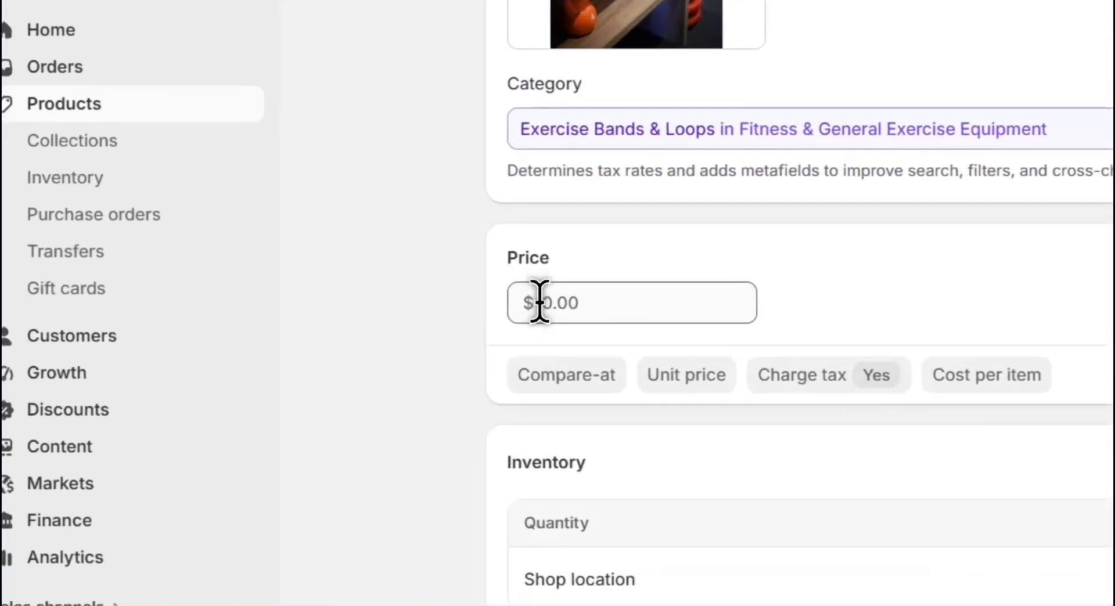
{"action": "left_click", "coordinate": [336, 275]}
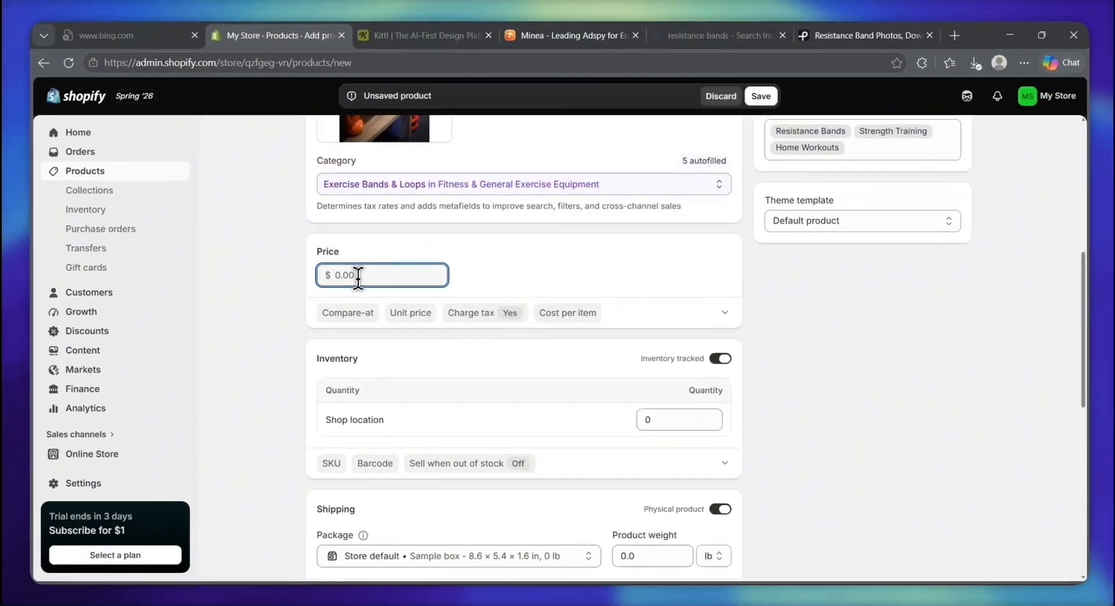
{"action": "type", "text": "24.99"}
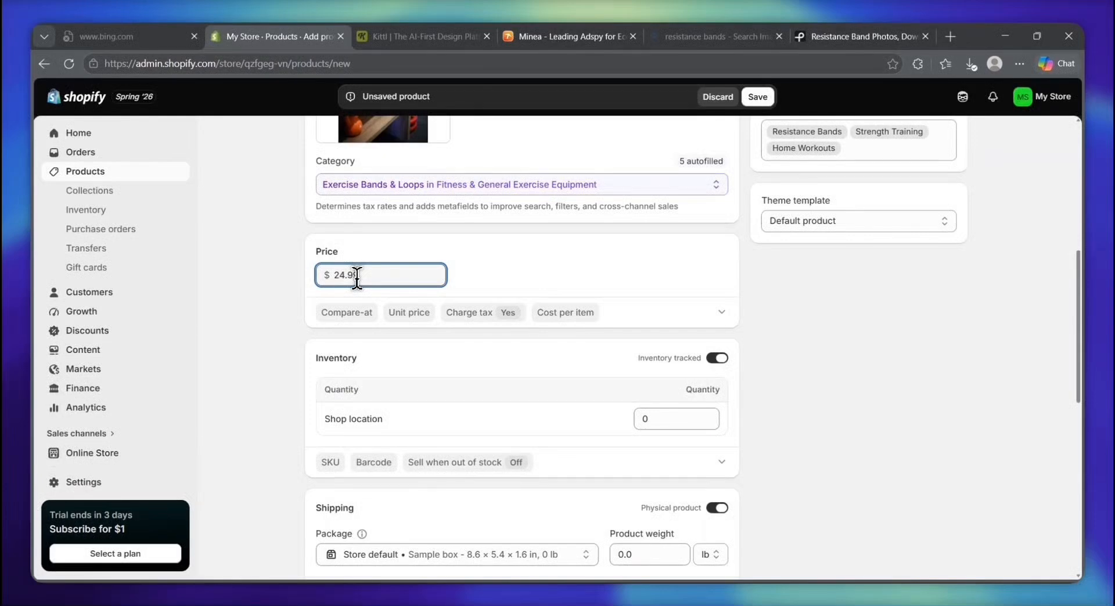
{"action": "left_click", "coordinate": [495, 279]}
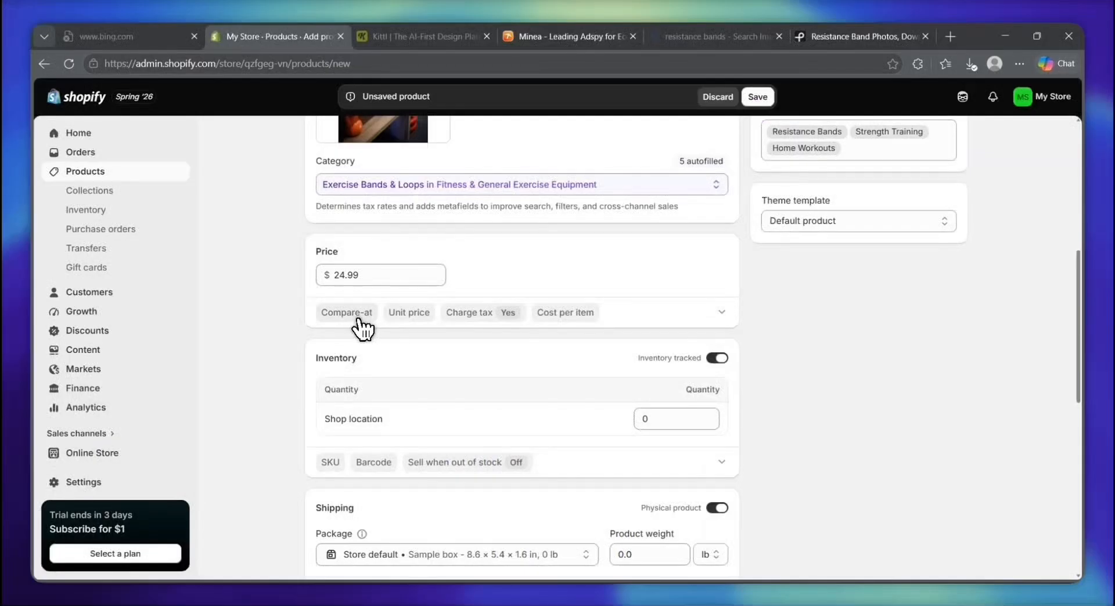
- Examine the additional display prices, including compare-at price, unit price, tax and cost, and collapse them again
{"action": "left_click", "coordinate": [575, 319]}
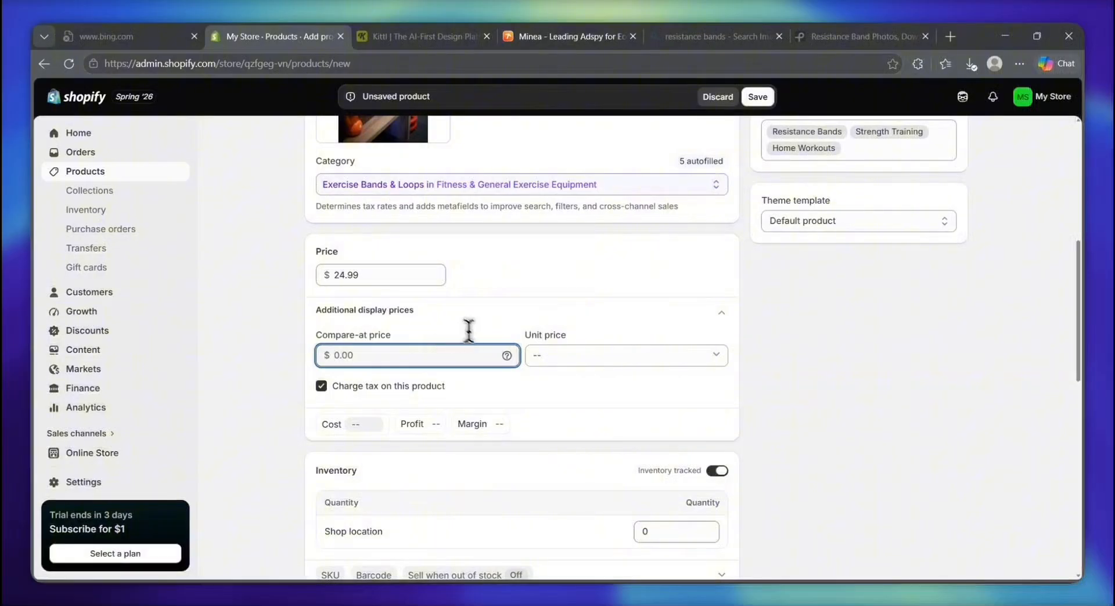
{"action": "scroll", "coordinate": [497, 395], "scroll_direction": "up", "scroll_amount": 1}
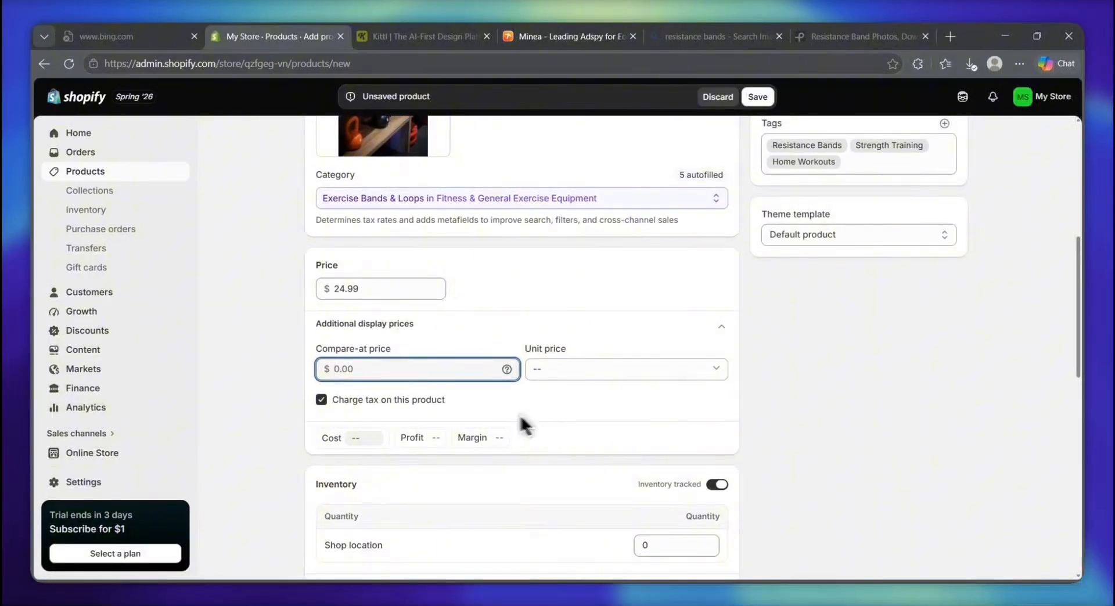
{"action": "left_click", "coordinate": [721, 328]}
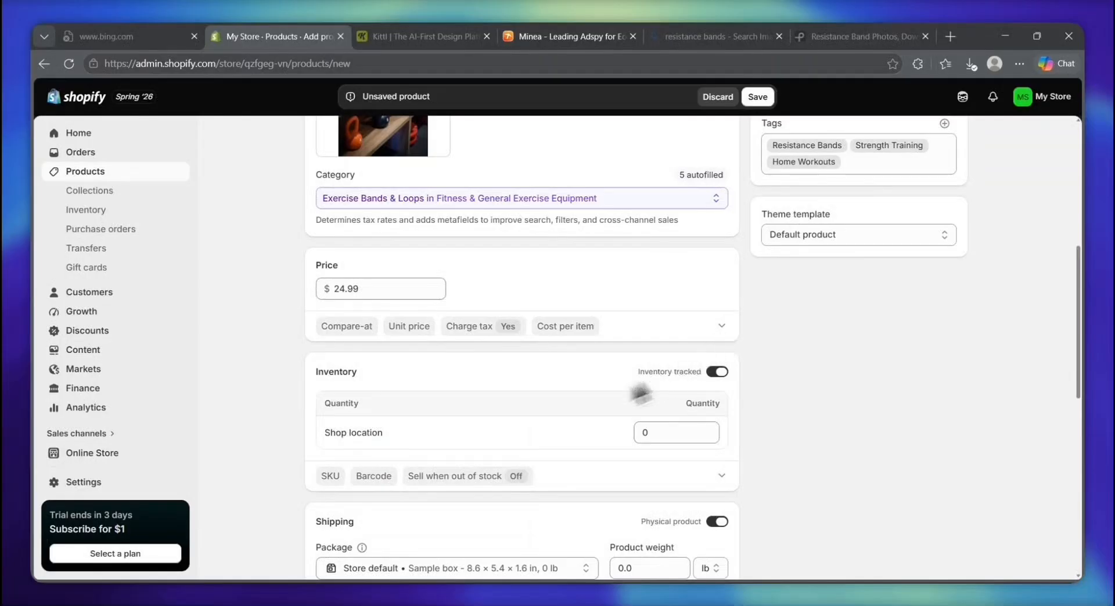
- Set the tracked inventory quantity at the shop location to 50
{"action": "scroll", "coordinate": [441, 401], "scroll_direction": "down", "scroll_amount": 1}
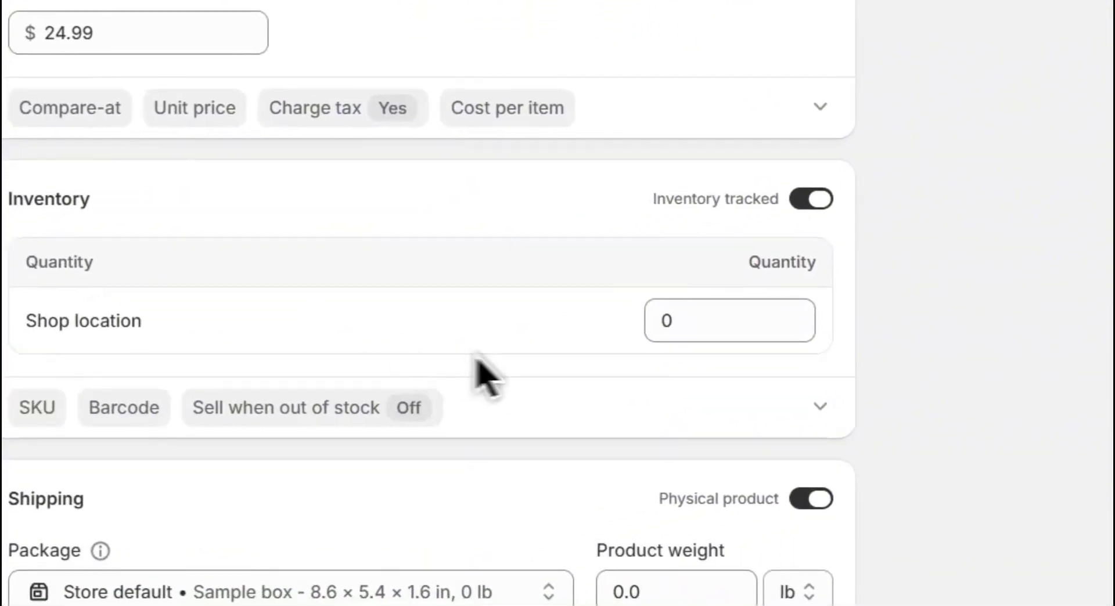
{"action": "left_click", "coordinate": [713, 317]}
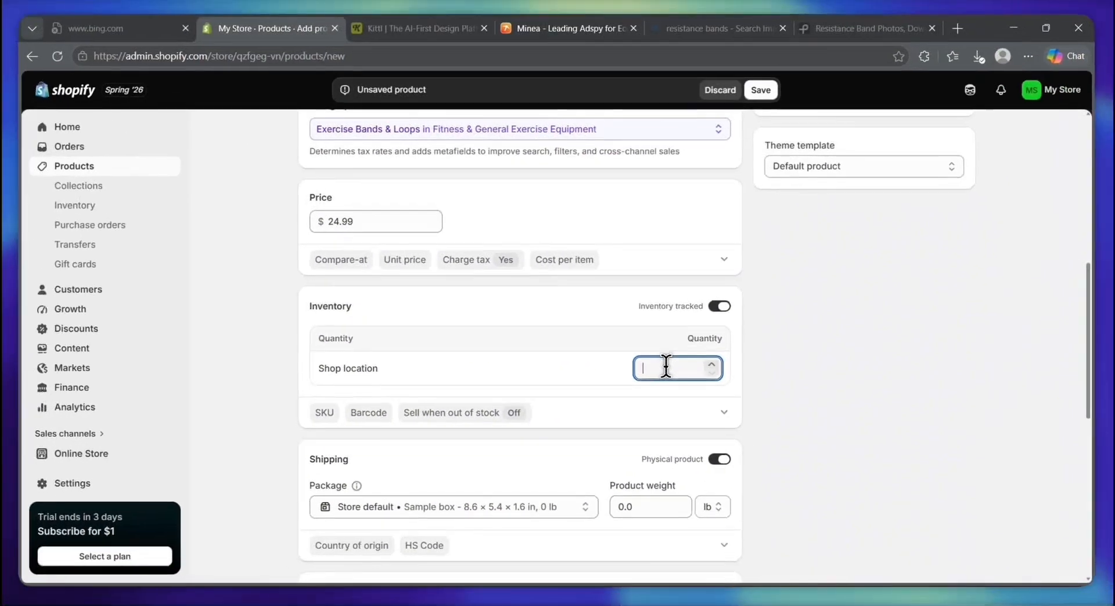
{"action": "type", "text": "50"}
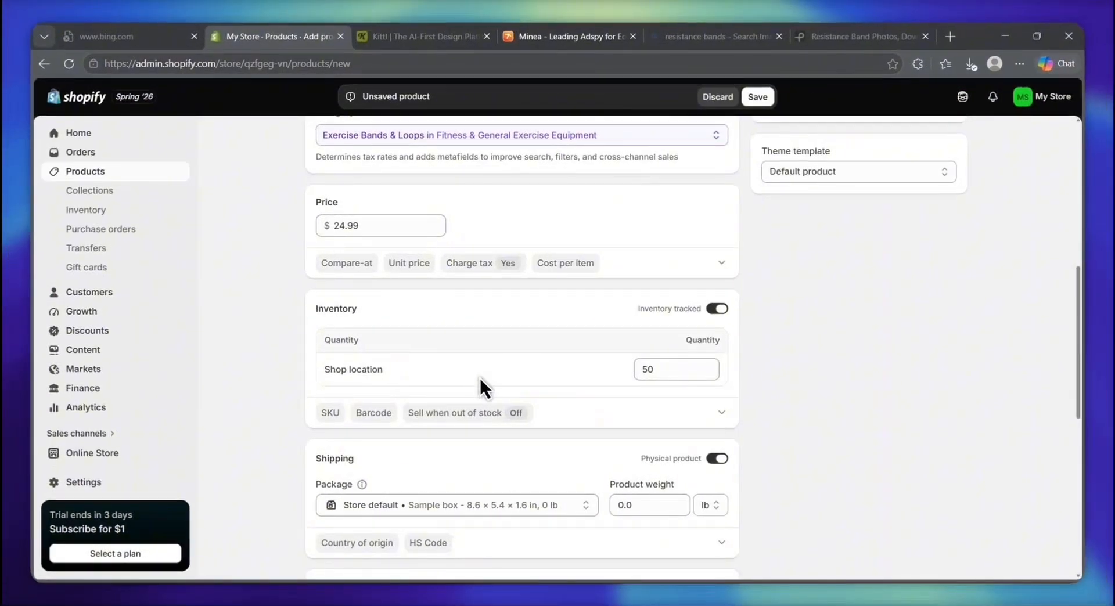
- Check the default shipping package for the physical product and set the product weight to 0.5 lb
{"action": "scroll", "coordinate": [511, 430], "scroll_direction": "down", "scroll_amount": 2}
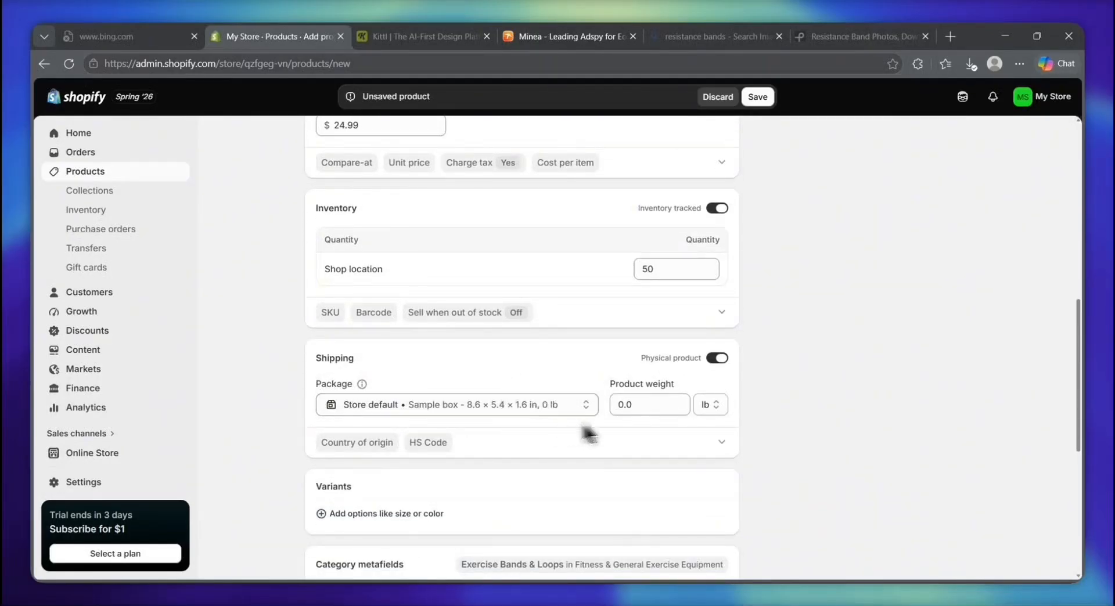
{"action": "left_click_drag", "start_coordinate": [710, 367], "coordinate": [705, 371]}
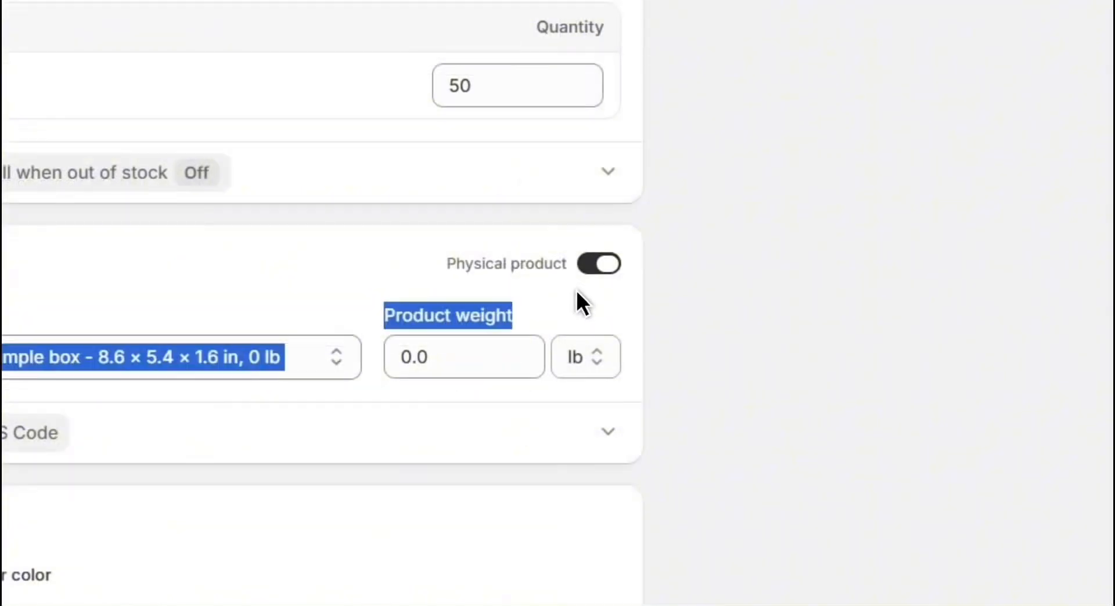
{"action": "left_click", "coordinate": [403, 347]}
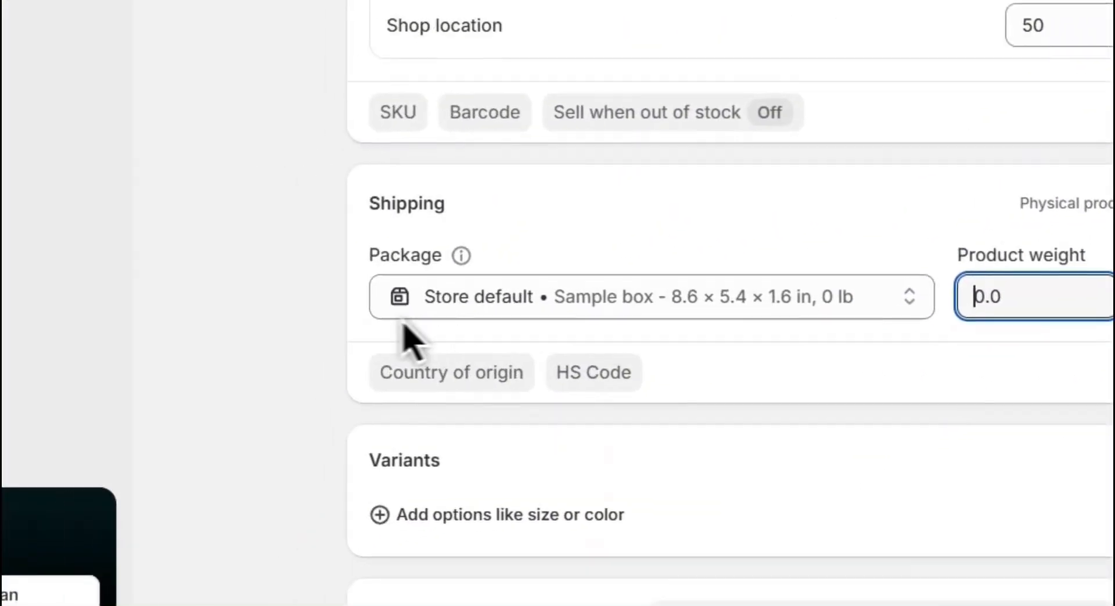
{"action": "left_click_drag", "start_coordinate": [0, 346], "coordinate": [310, 368]}
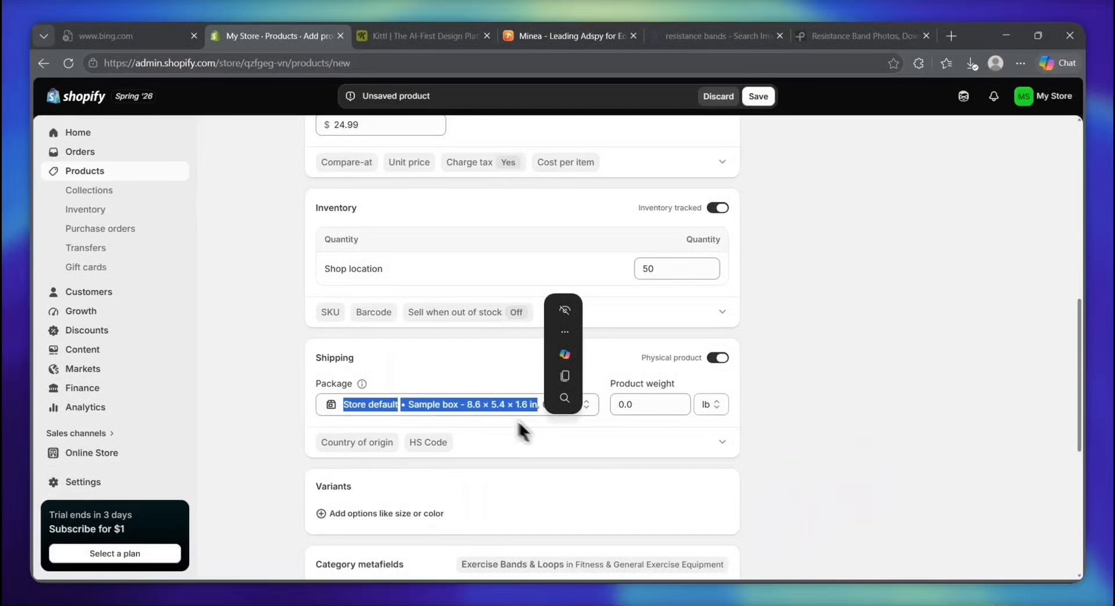
{"action": "left_click", "coordinate": [575, 245]}
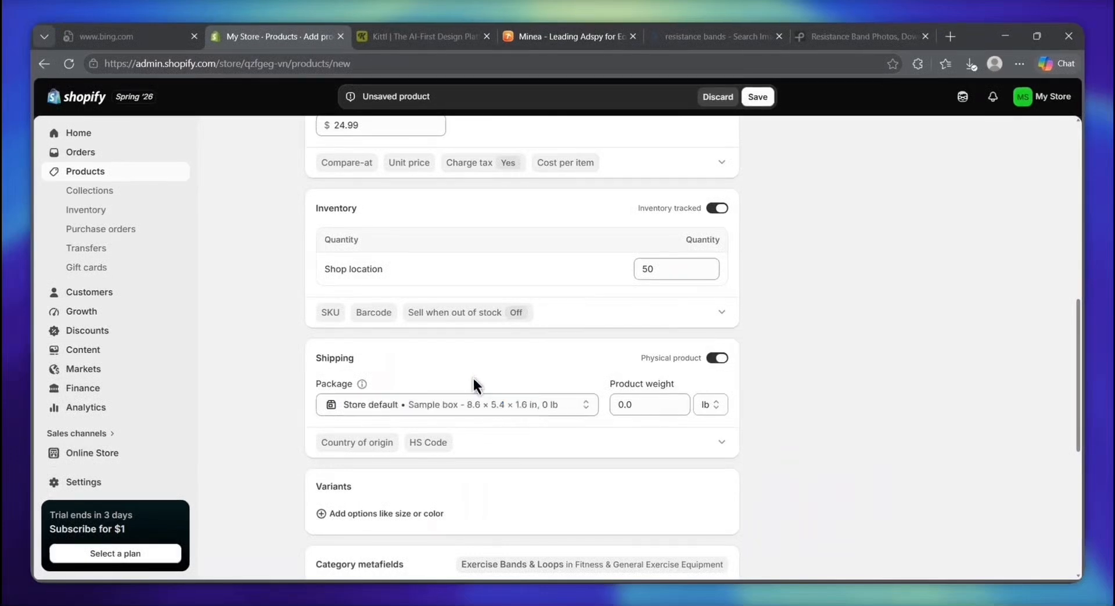
{"action": "left_click", "coordinate": [622, 412]}
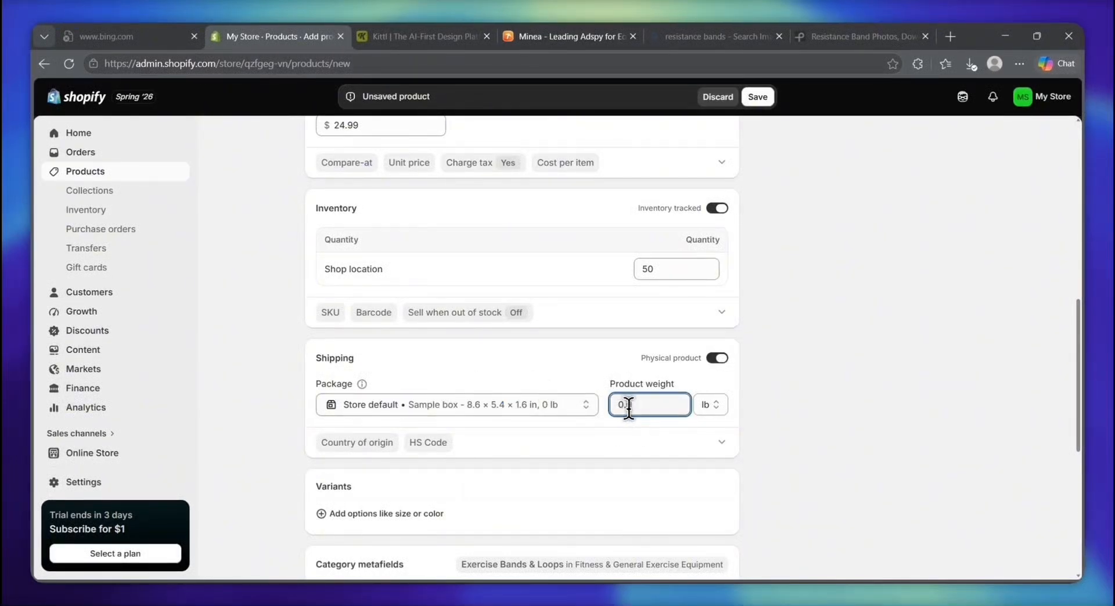
{"action": "left_click", "coordinate": [634, 405]}
{"action": "key", "text": "BackSpace"}
{"action": "type", "text": "5"}
- Check the variants, category metafields and search engine listing, and save the product
{"action": "scroll", "coordinate": [649, 410], "scroll_direction": "down", "scroll_amount": 1}
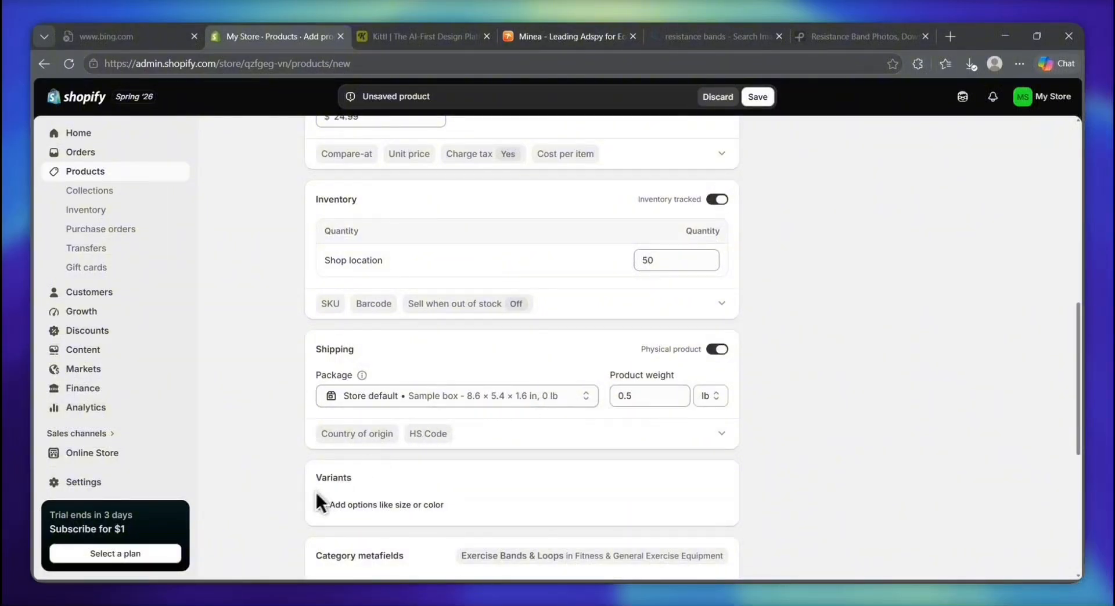
{"action": "left_click_drag", "start_coordinate": [316, 487], "coordinate": [353, 487]}
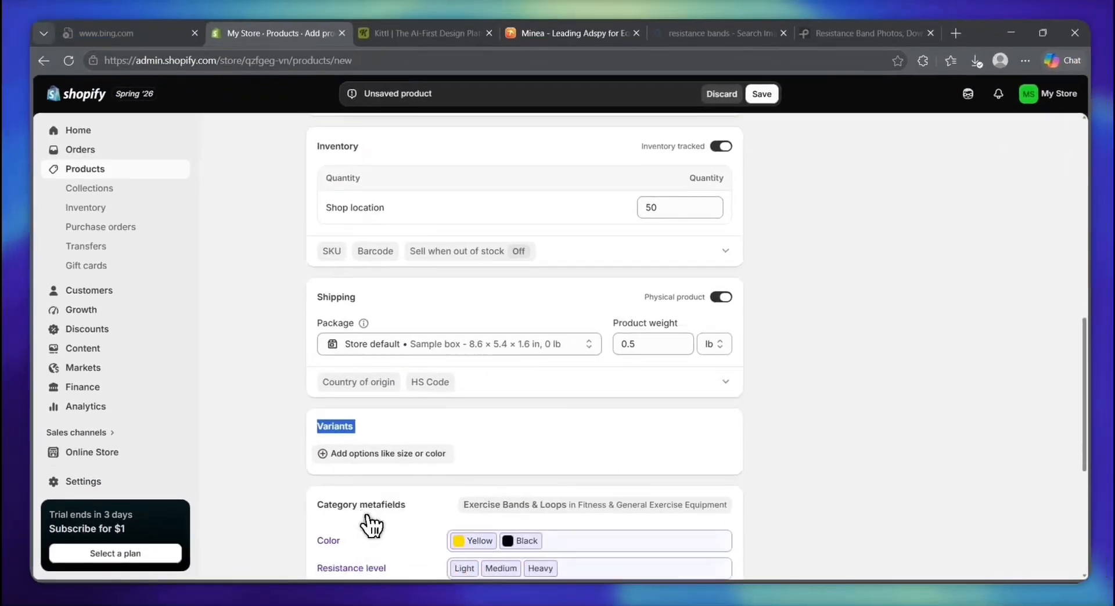
{"action": "scroll", "coordinate": [393, 514], "scroll_direction": "down", "scroll_amount": 2}
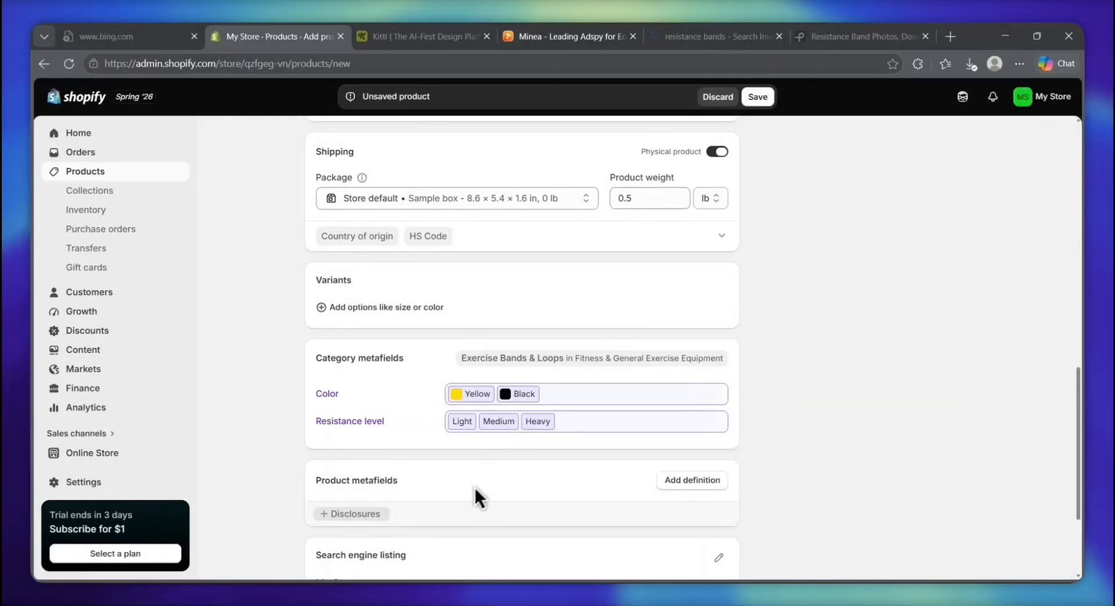
{"action": "scroll", "coordinate": [430, 478], "scroll_direction": "down", "scroll_amount": 1}
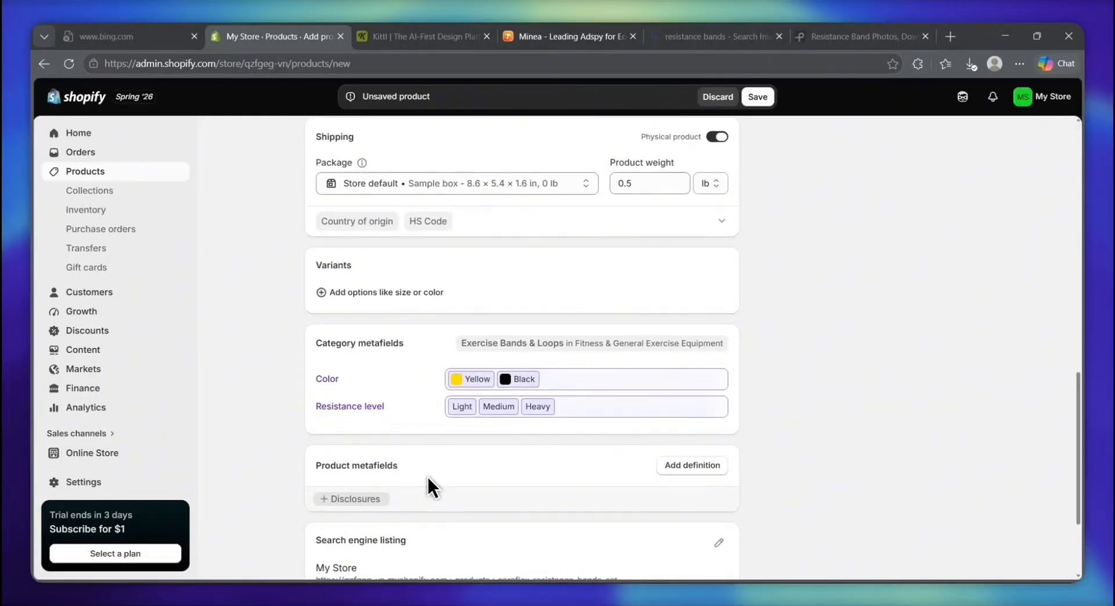
{"action": "scroll", "coordinate": [456, 487], "scroll_direction": "up", "scroll_amount": 1}
{"action": "scroll", "coordinate": [458, 499], "scroll_direction": "down", "scroll_amount": 3}
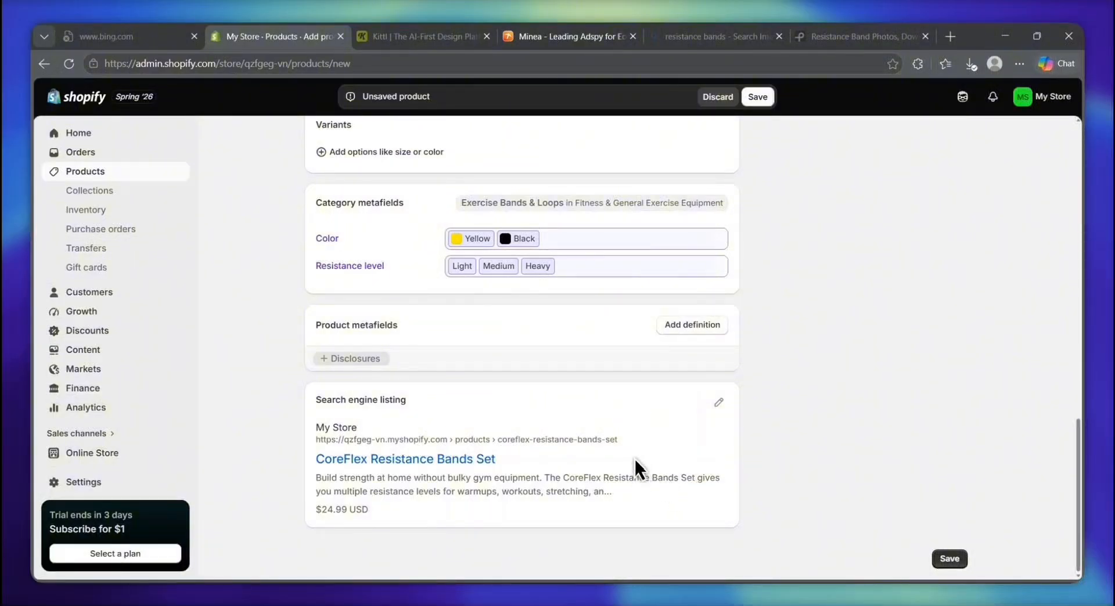
{"action": "scroll", "coordinate": [691, 348], "scroll_direction": "up", "scroll_amount": 4}
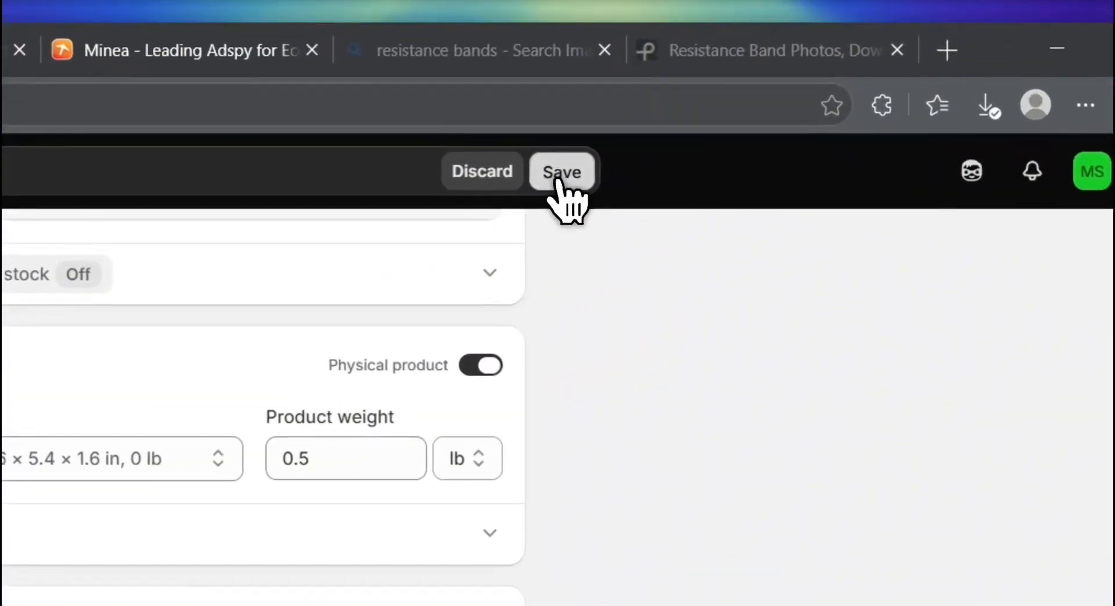
{"action": "left_click", "coordinate": [755, 98]}
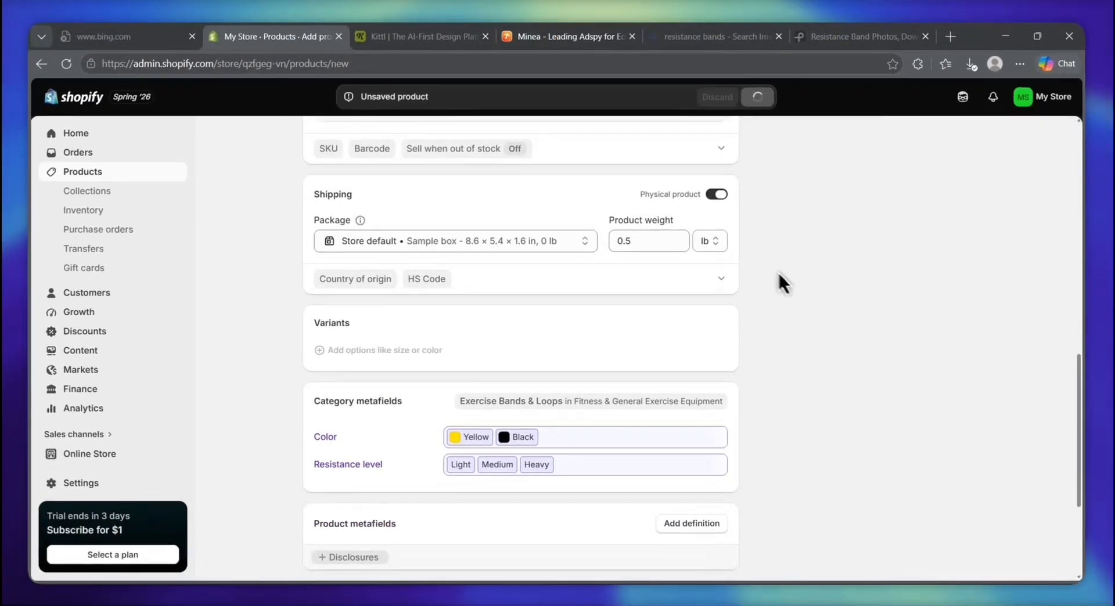
- Review the product page of the resistance bands set from title and status down to price, inventory and shipping
{"action": "scroll", "coordinate": [710, 409], "scroll_direction": "up", "scroll_amount": 10}
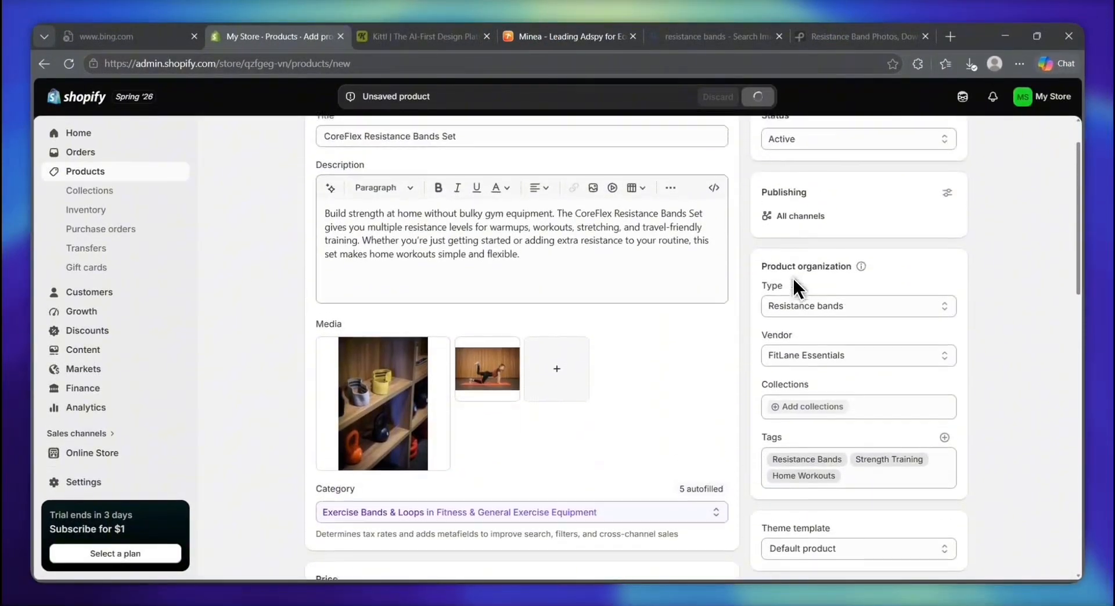
{"action": "scroll", "coordinate": [792, 277], "scroll_direction": "up", "scroll_amount": 2}
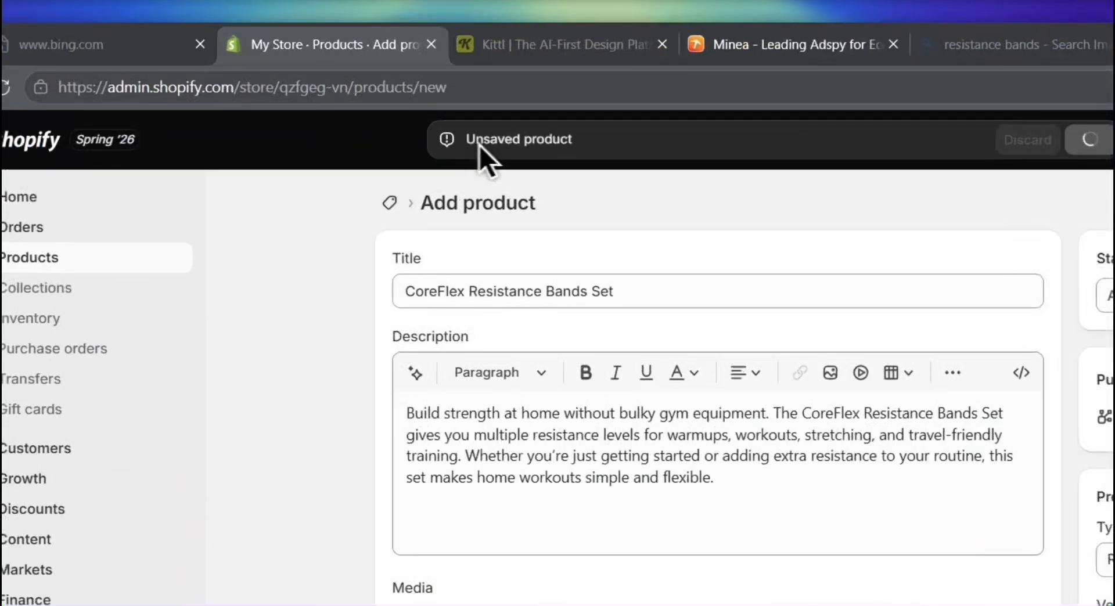
{"action": "left_click_drag", "start_coordinate": [465, 140], "coordinate": [565, 143]}
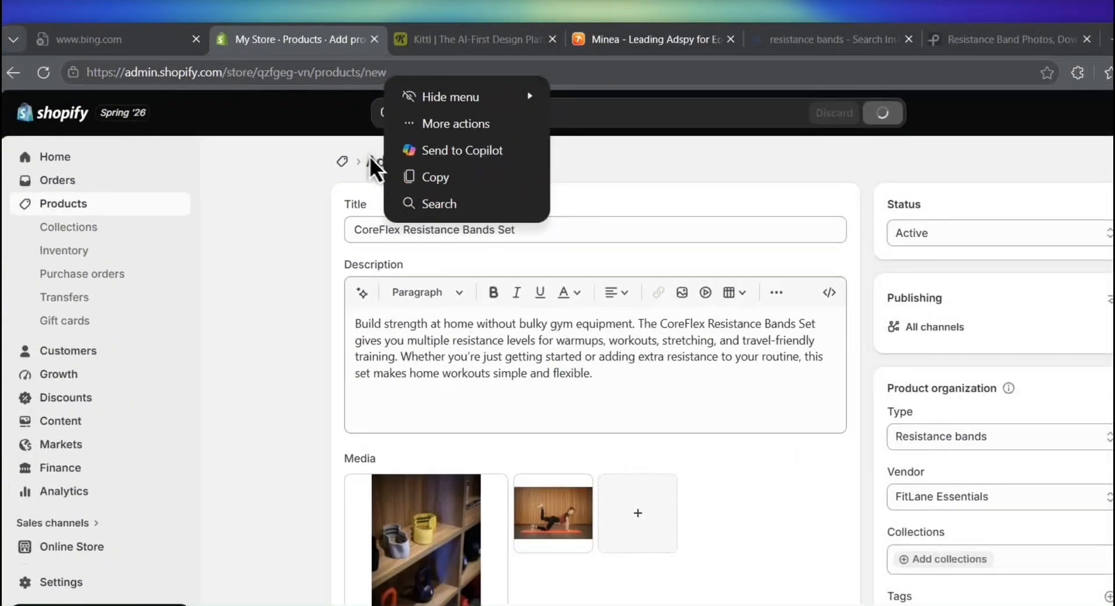
{"action": "left_click", "coordinate": [493, 235]}
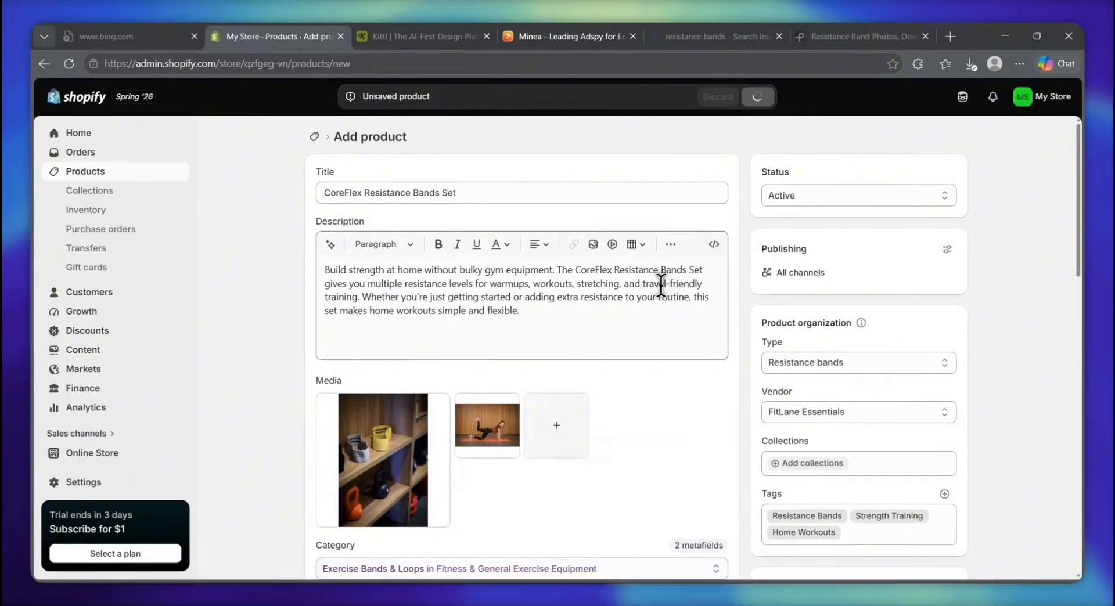
{"action": "scroll", "coordinate": [659, 303], "scroll_direction": "down", "scroll_amount": 1}
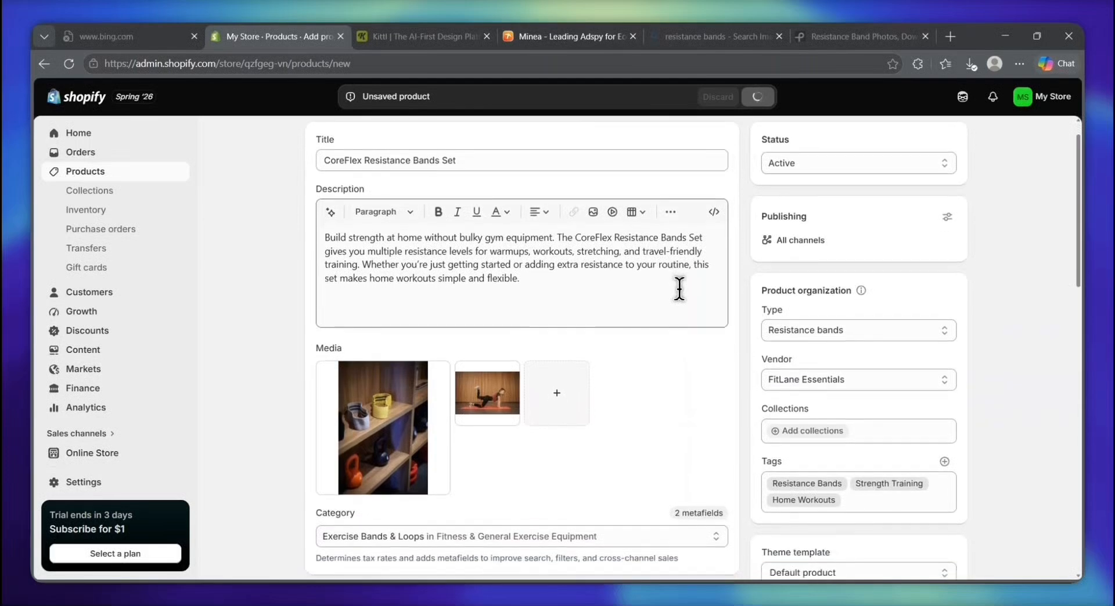
{"action": "scroll", "coordinate": [791, 340], "scroll_direction": "up", "scroll_amount": 1}
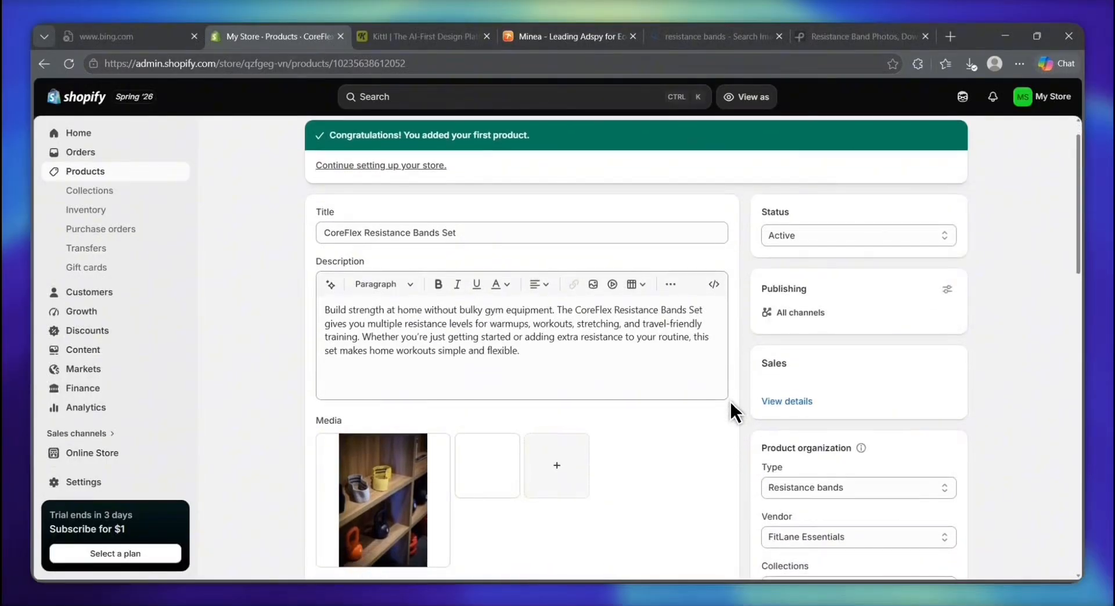
{"action": "scroll", "coordinate": [732, 409], "scroll_direction": "up", "scroll_amount": 1}
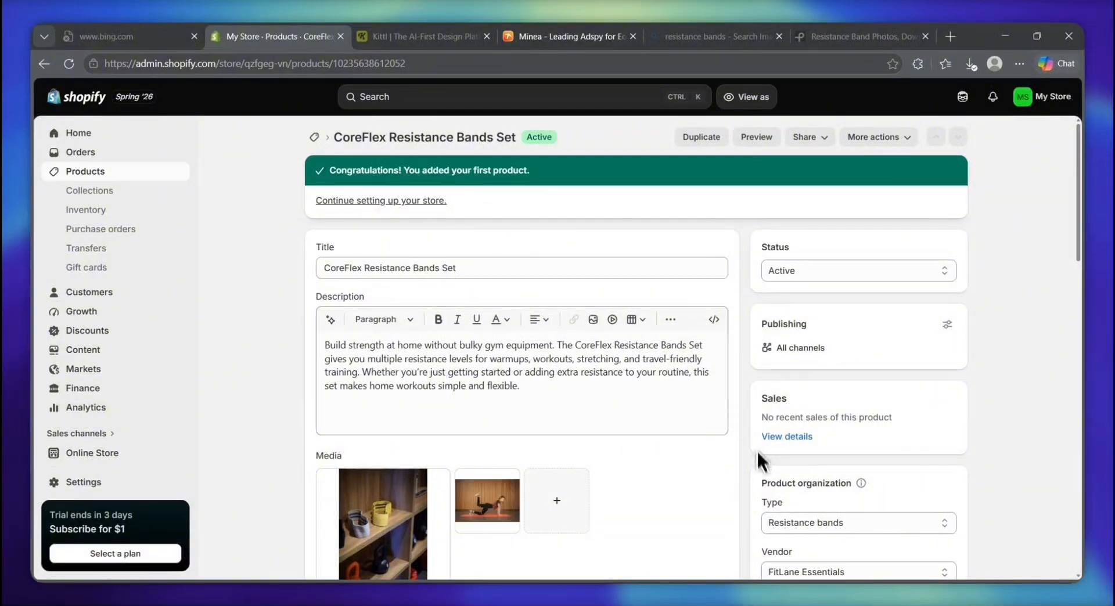
{"action": "scroll", "coordinate": [740, 486], "scroll_direction": "down", "scroll_amount": 1}
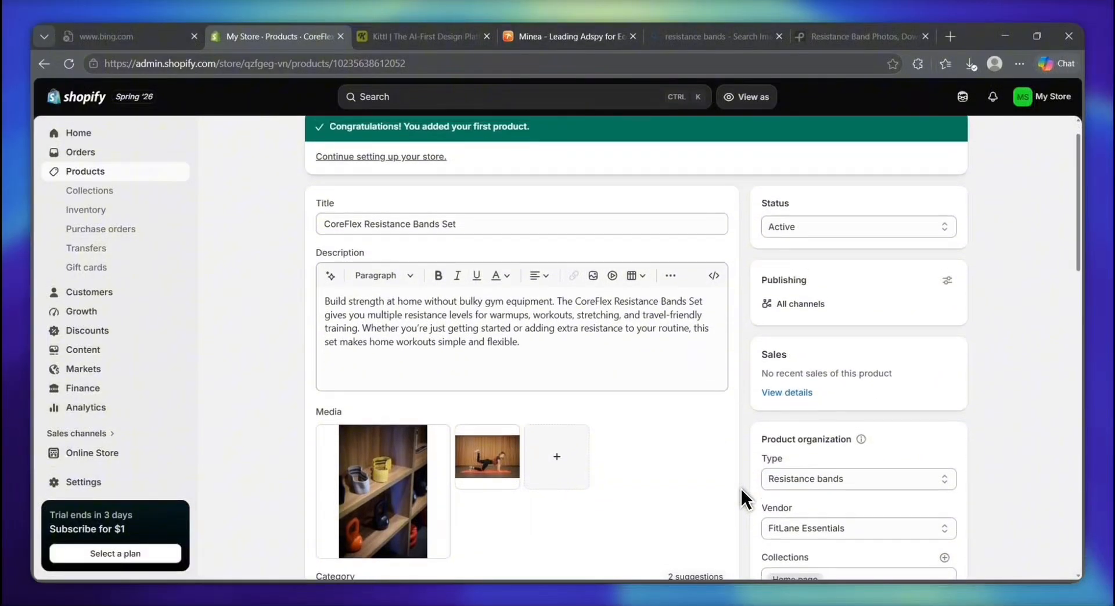
{"action": "scroll", "coordinate": [740, 486], "scroll_direction": "up", "scroll_amount": 1}
{"action": "scroll", "coordinate": [741, 491], "scroll_direction": "down", "scroll_amount": 8}
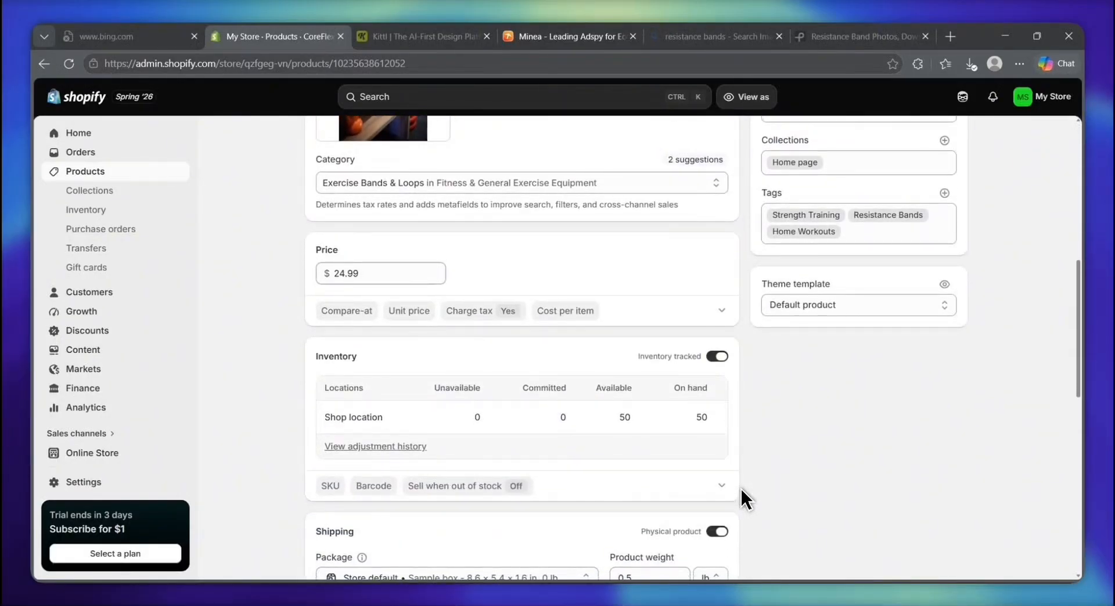
{"action": "scroll", "coordinate": [740, 487], "scroll_direction": "up", "scroll_amount": 8}
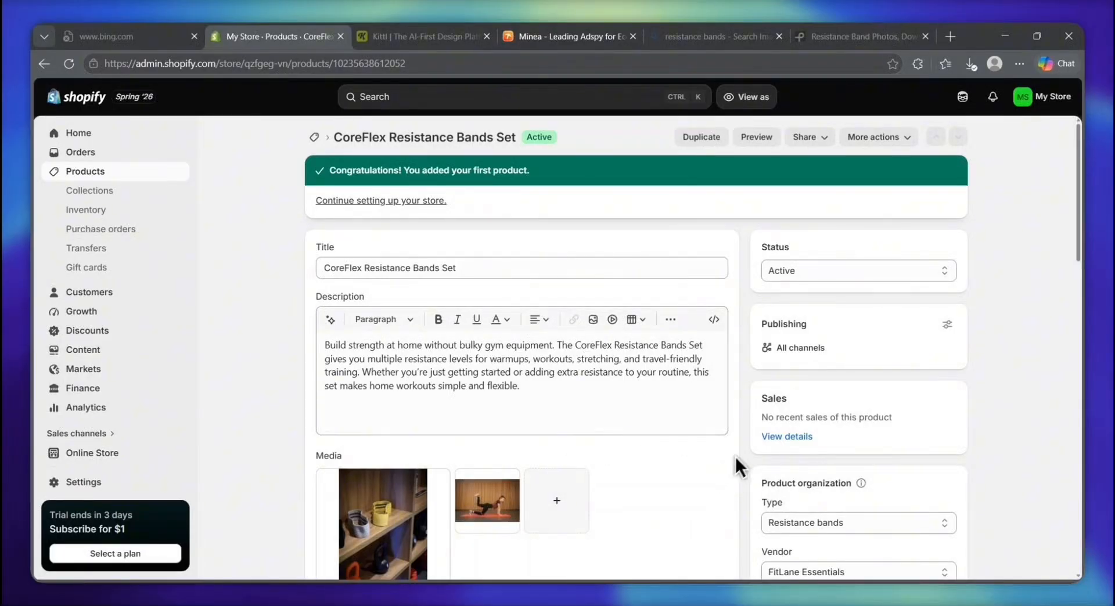
{"action": "scroll", "coordinate": [705, 476], "scroll_direction": "down", "scroll_amount": 1}
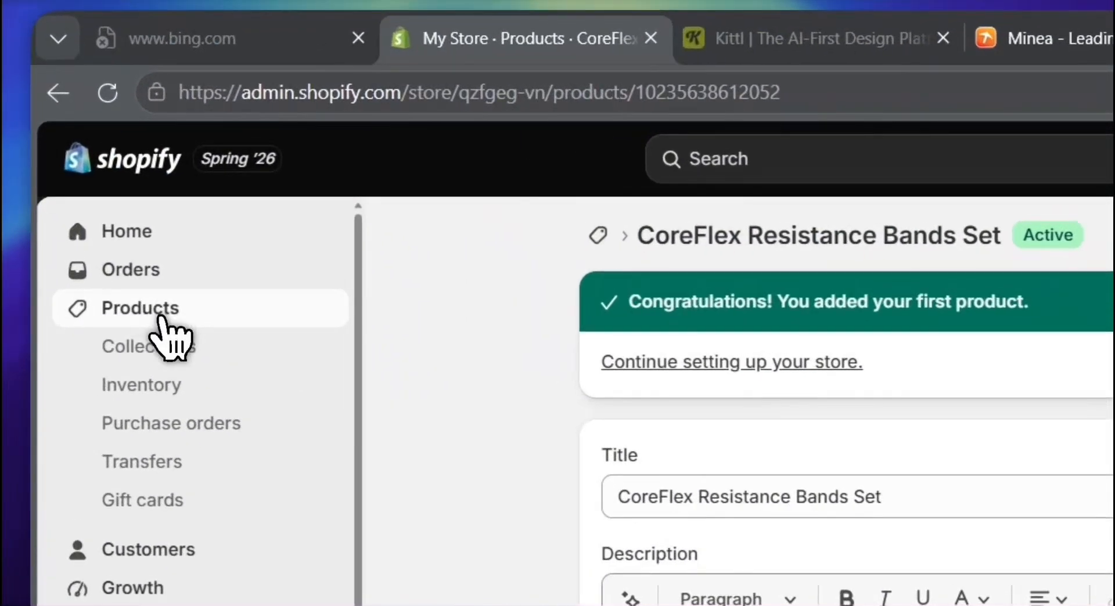
- Open the product list and go on to the store's collections, checking the existing Best Sellers and Home page collections
{"action": "left_click", "coordinate": [93, 172]}
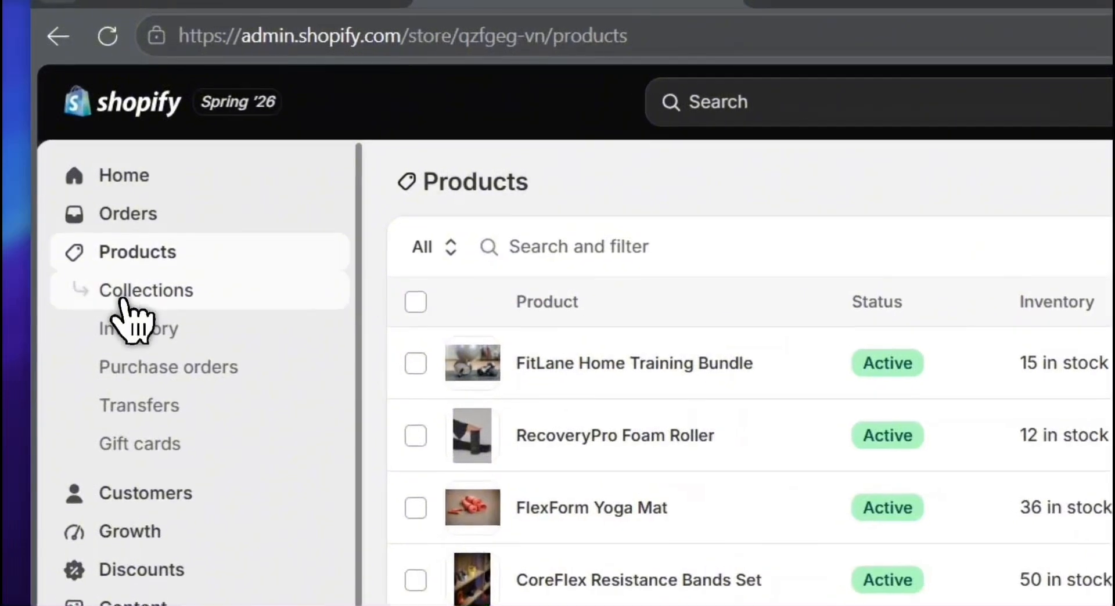
{"action": "left_click", "coordinate": [73, 193]}
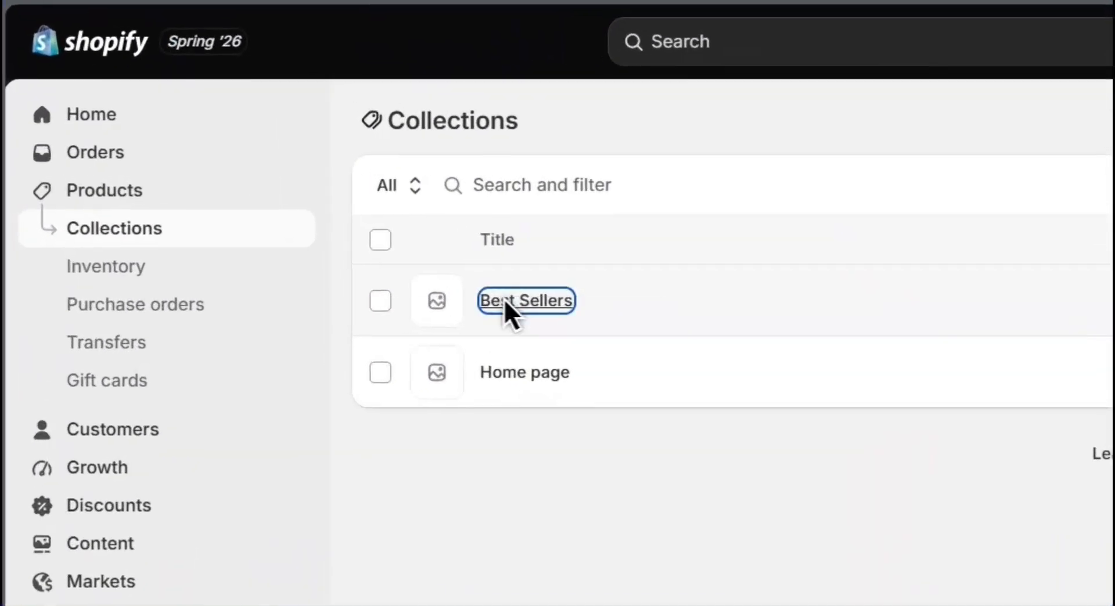
{"action": "left_click_drag", "start_coordinate": [284, 229], "coordinate": [289, 271]}
{"action": "left_click_drag", "start_coordinate": [515, 389], "coordinate": [578, 467]}
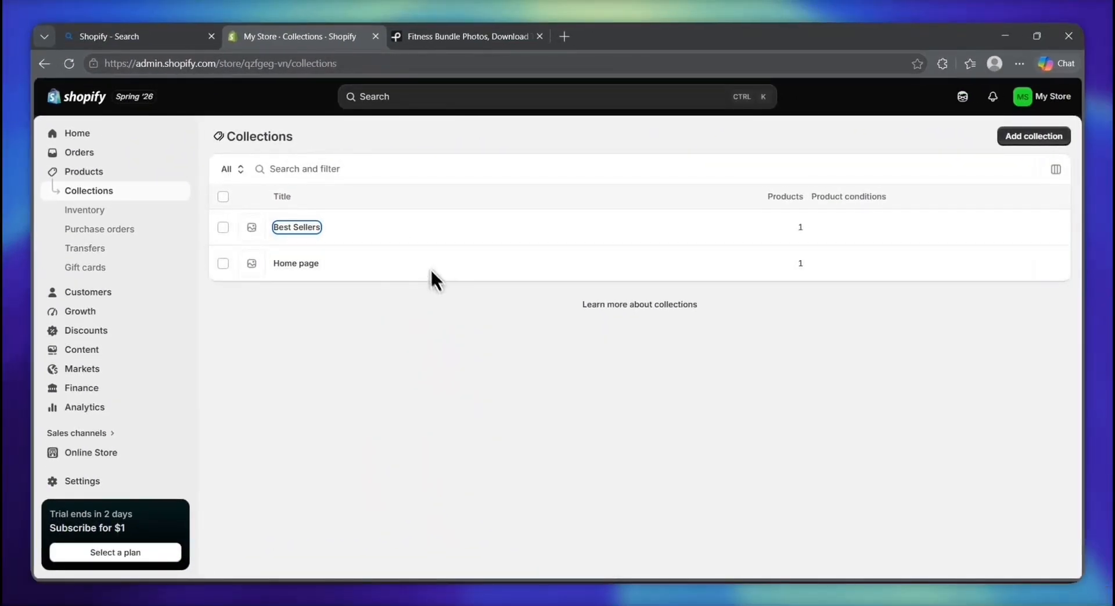
{"action": "left_click", "coordinate": [421, 303]}
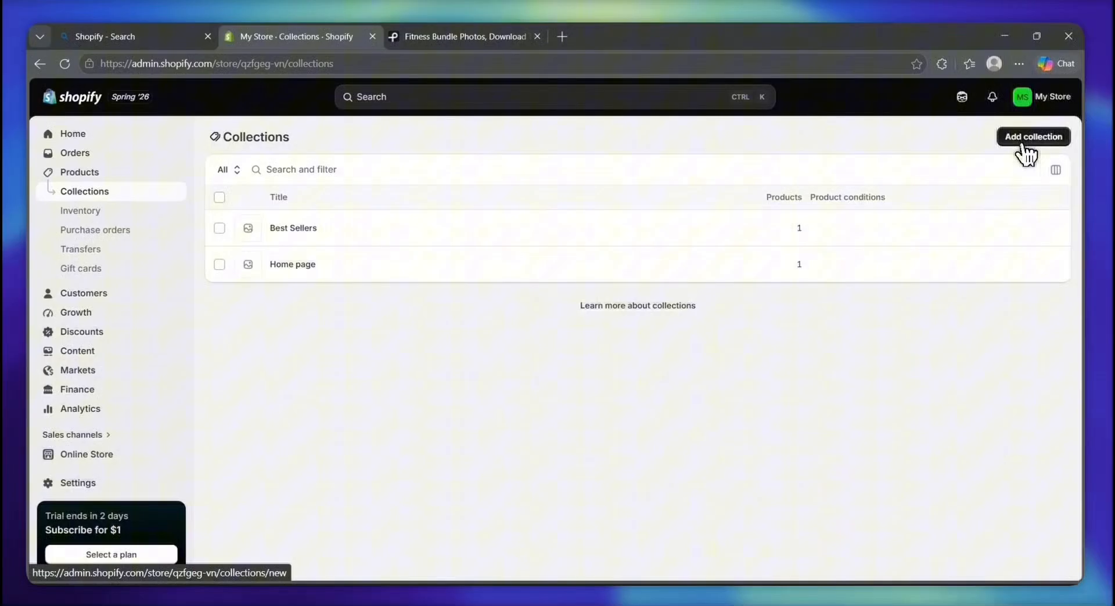
- Start a new collection and title it Home Workout Gear
{"action": "left_click", "coordinate": [959, 261]}
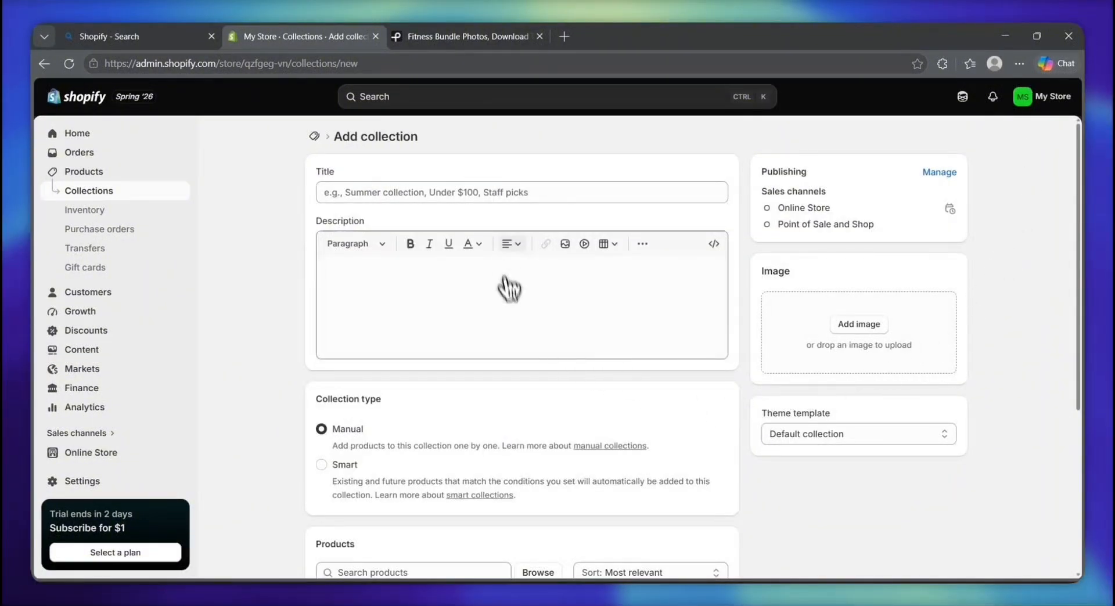
{"action": "double_click", "coordinate": [325, 172]}
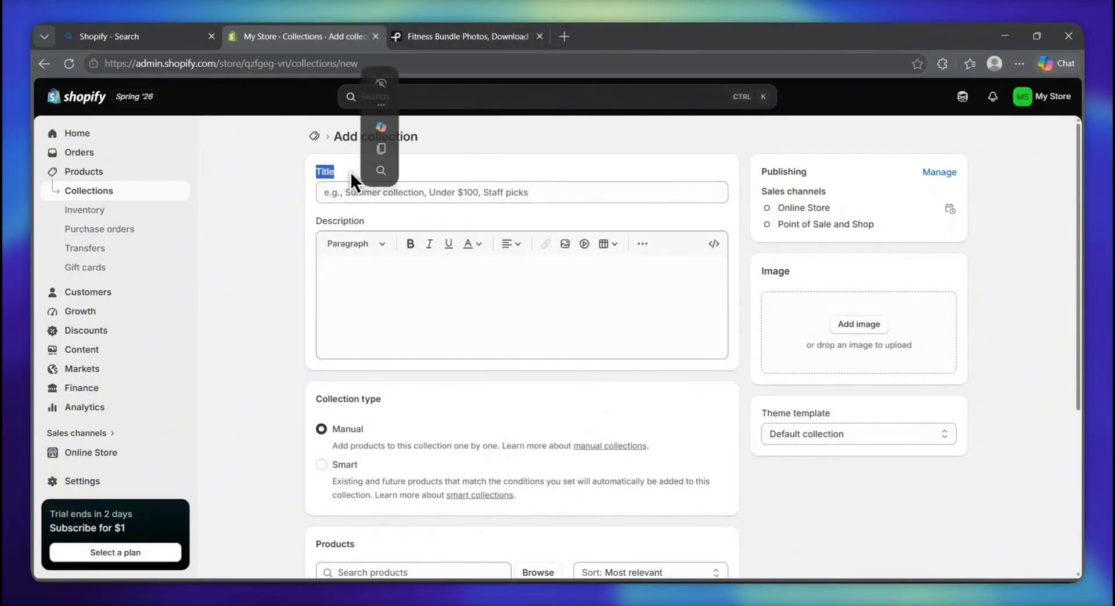
{"action": "left_click", "coordinate": [406, 220]}
{"action": "left_click", "coordinate": [329, 192]}
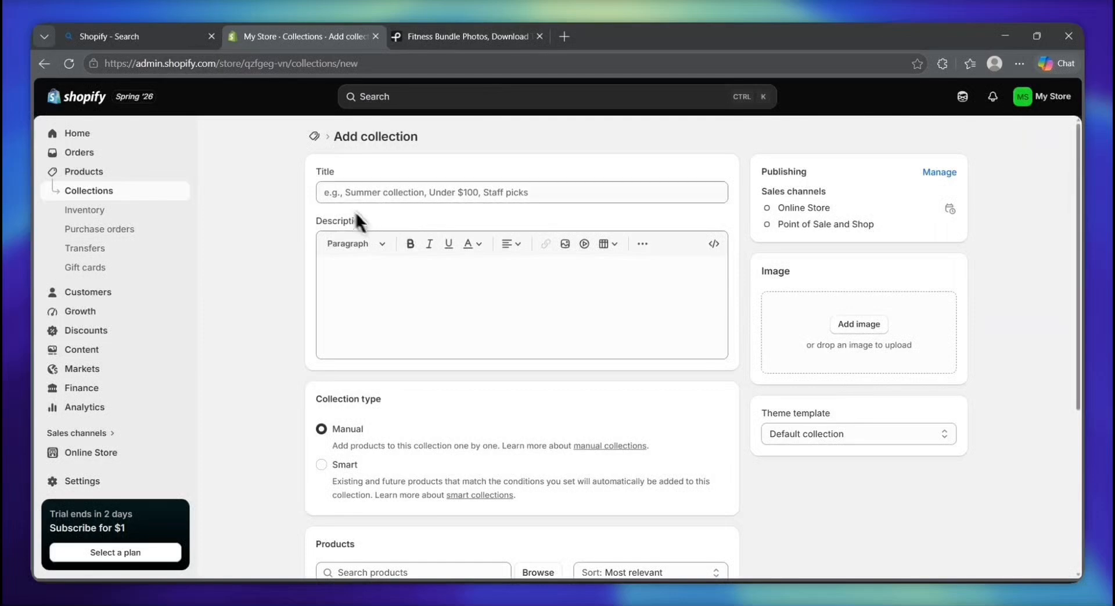
{"action": "type", "text": "Home "}
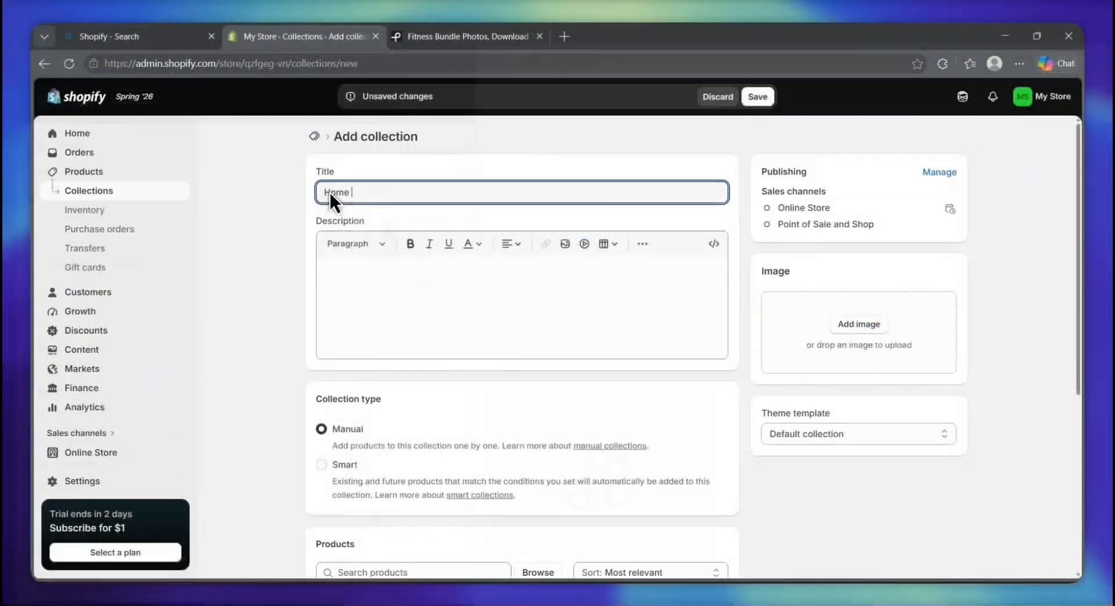
{"action": "type", "text": "Workout Gear"}
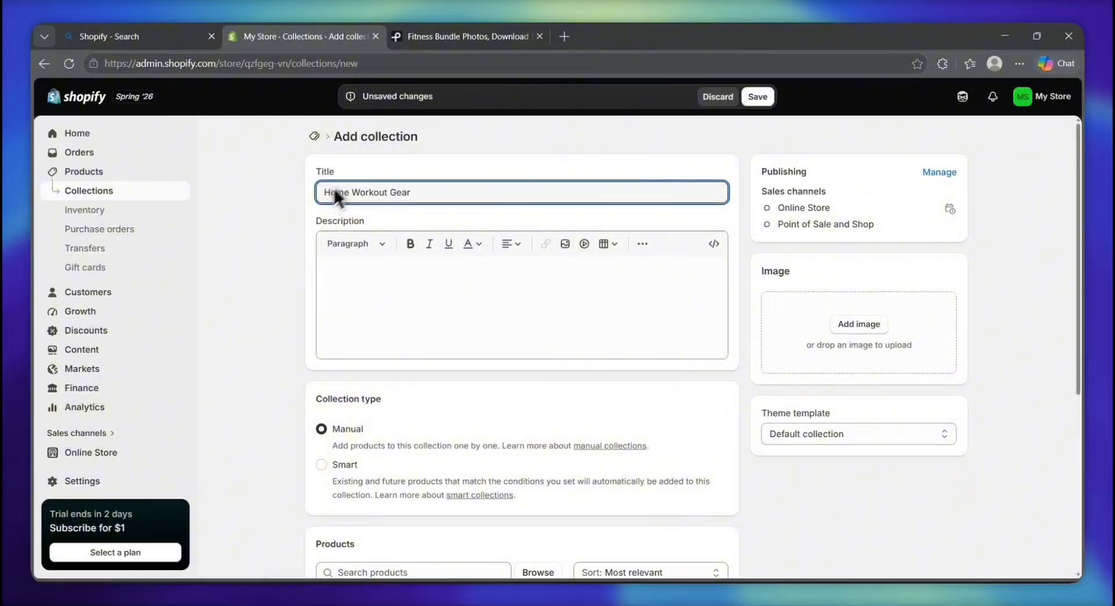
{"action": "left_click", "coordinate": [406, 205]}
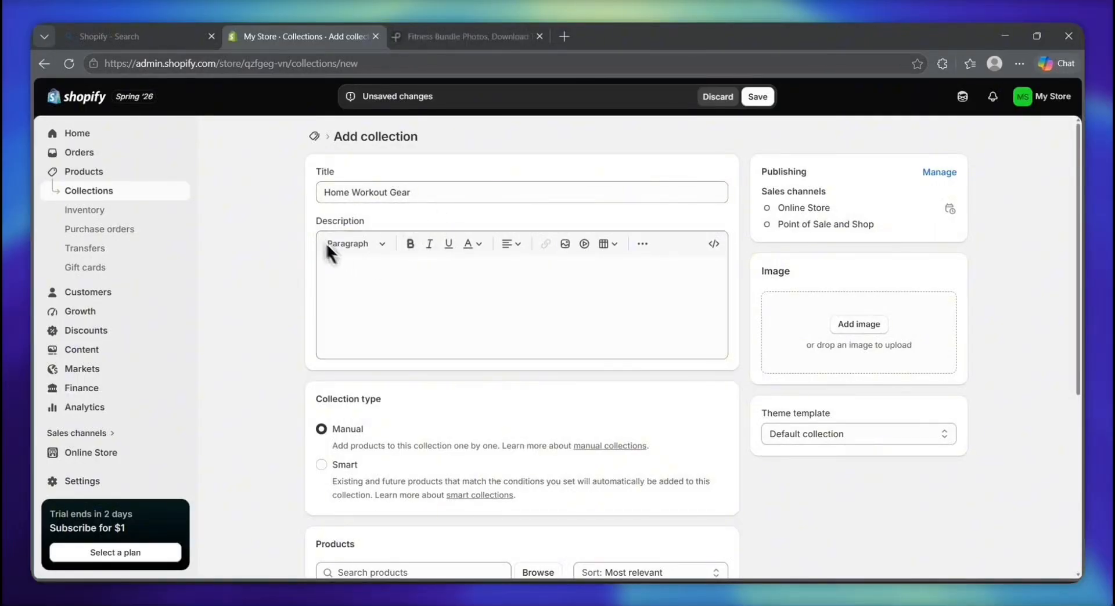
- Enter the collection description "Simple fitness essentials for building a stronger home workout routine, from resistance training to daily movement."
{"action": "left_click_drag", "start_coordinate": [317, 223], "coordinate": [351, 226]}
{"action": "left_click", "coordinate": [343, 270]}
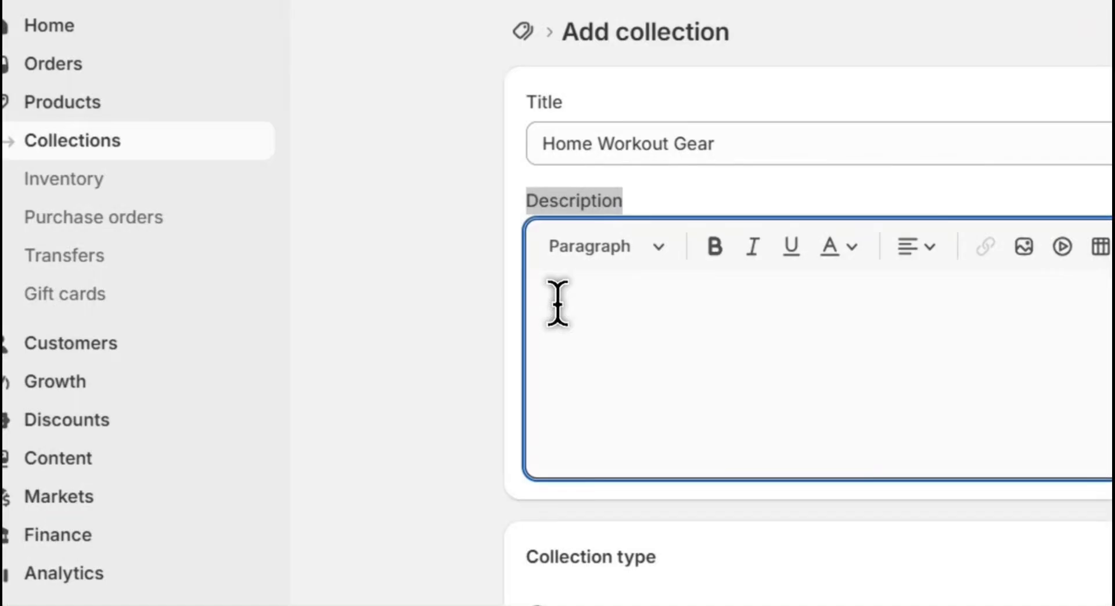
{"action": "type", "text": "Simple fitness essentials for building a stronger home workout routine, from resistance training to daily movement."}
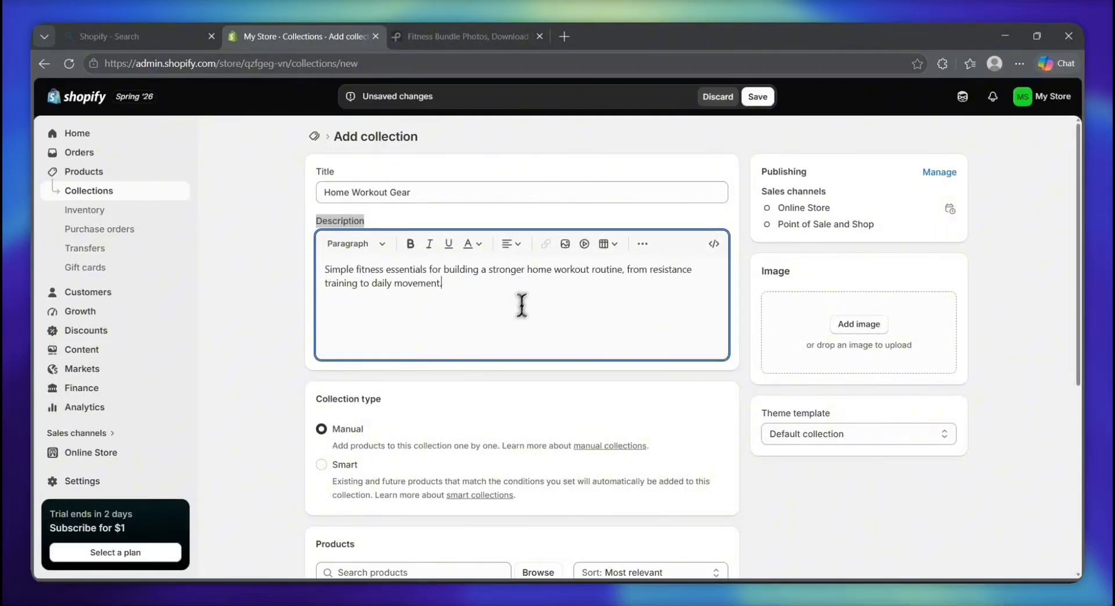
- Compare the Manual and Smart collection type options and their explanations, leaving the type on Manual
{"action": "scroll", "coordinate": [473, 413], "scroll_direction": "down", "scroll_amount": 1}
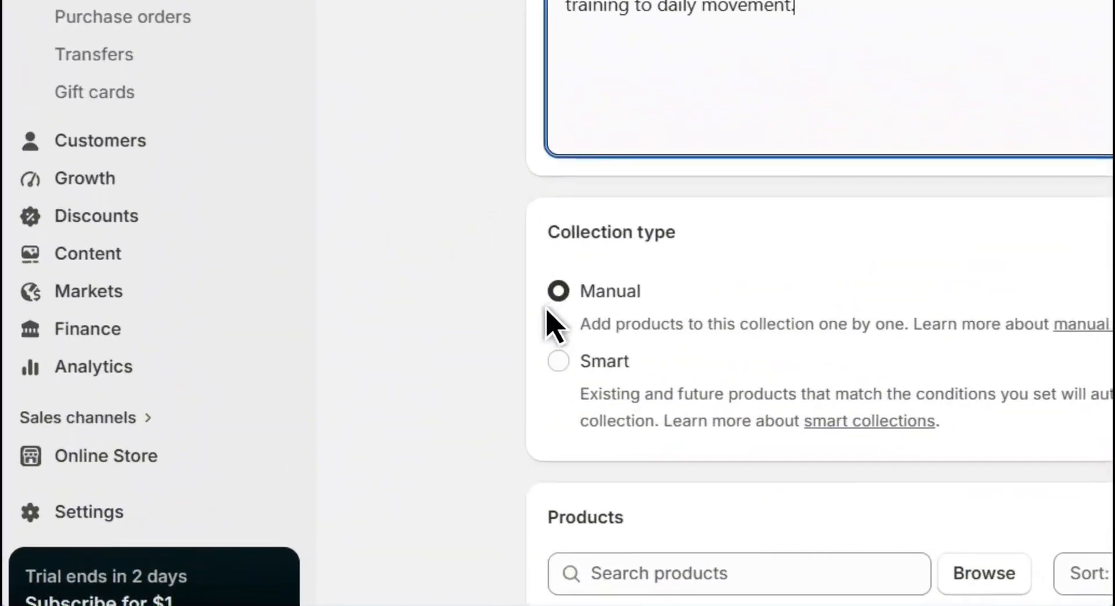
{"action": "left_click_drag", "start_coordinate": [330, 369], "coordinate": [368, 386]}
{"action": "left_click", "coordinate": [357, 402]}
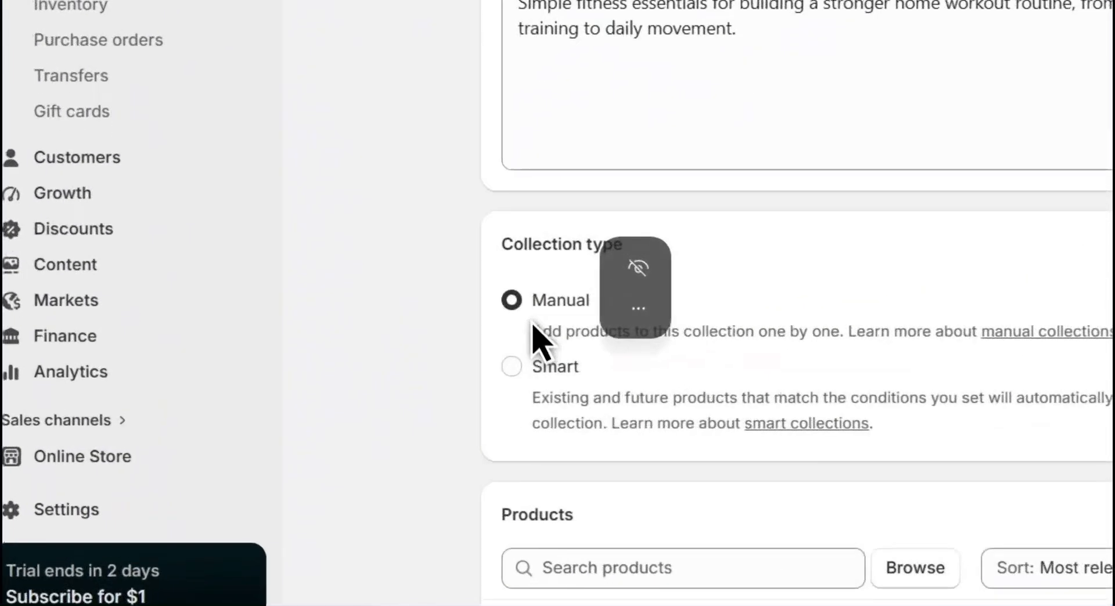
{"action": "left_click_drag", "start_coordinate": [332, 370], "coordinate": [341, 376]}
{"action": "mouse_move", "coordinate": [581, 304]}
{"action": "left_mouse_down"}
{"action": "mouse_move", "coordinate": [626, 298]}
{"action": "mouse_move", "coordinate": [578, 315]}
{"action": "left_mouse_up"}
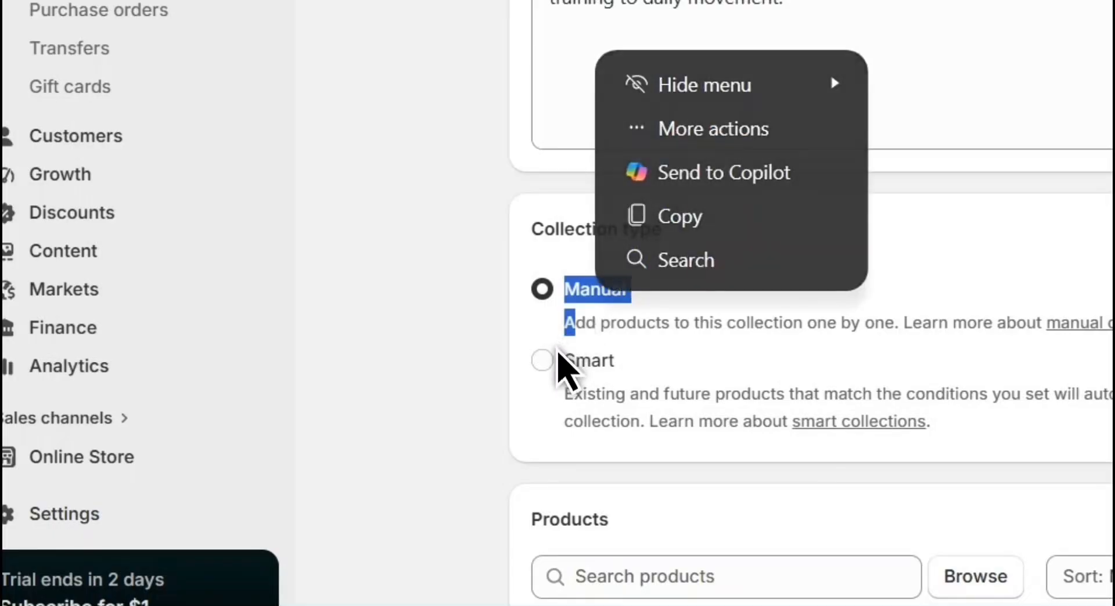
{"action": "left_click_drag", "start_coordinate": [562, 364], "coordinate": [652, 399]}
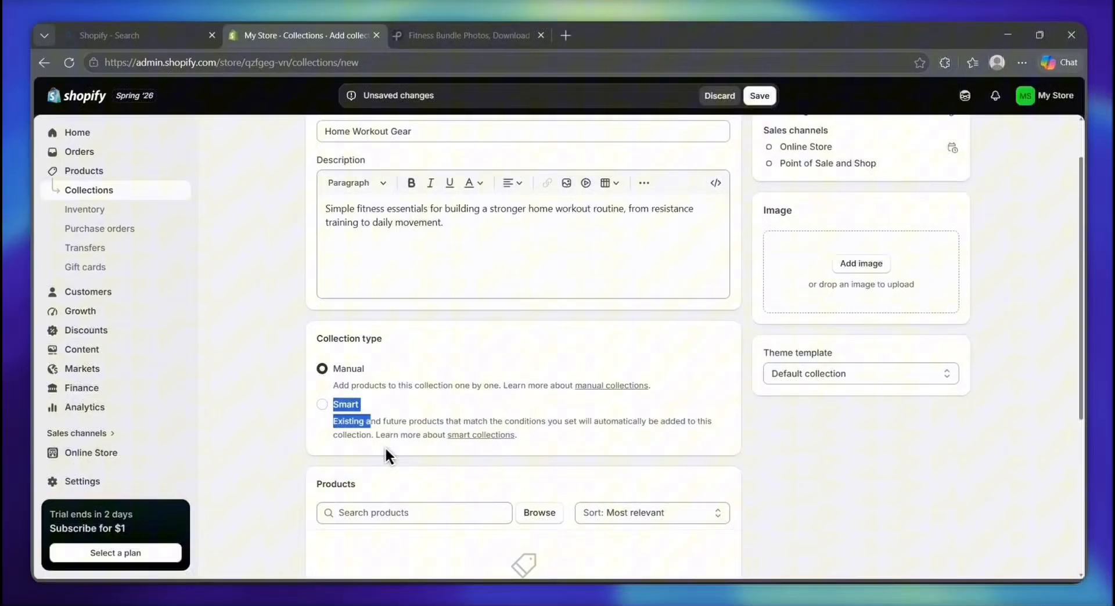
{"action": "left_click", "coordinate": [547, 440]}
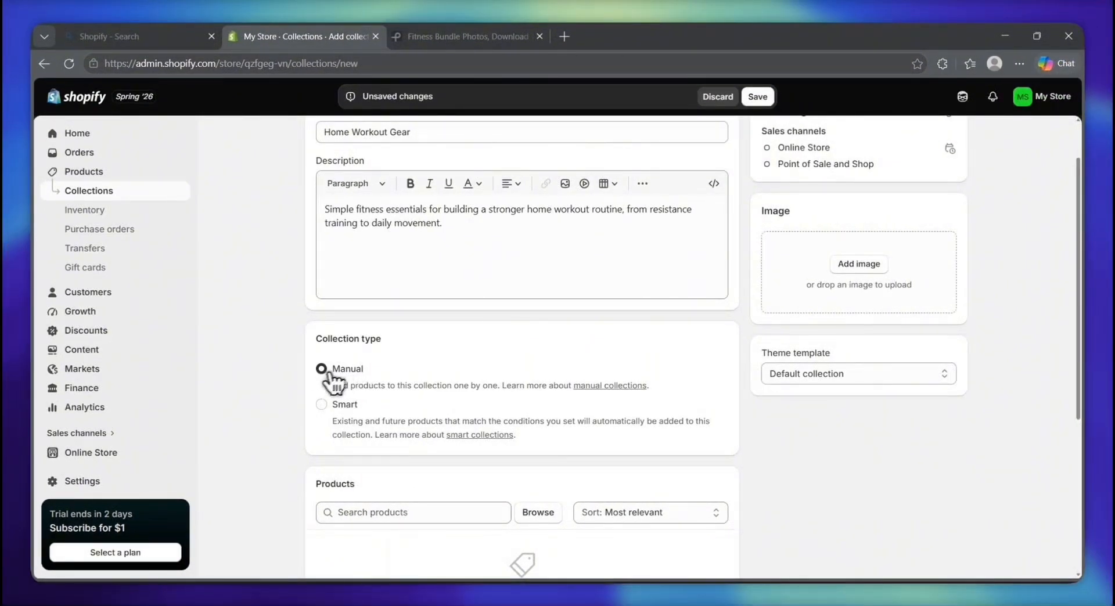
- Add CoreFlex Resistance Bands Set and FlexForm Yoga Mat to the collection, keeping the product sorting on Most relevant
{"action": "scroll", "coordinate": [387, 487], "scroll_direction": "down", "scroll_amount": 1}
{"action": "scroll", "coordinate": [387, 486], "scroll_direction": "down", "scroll_amount": 1}
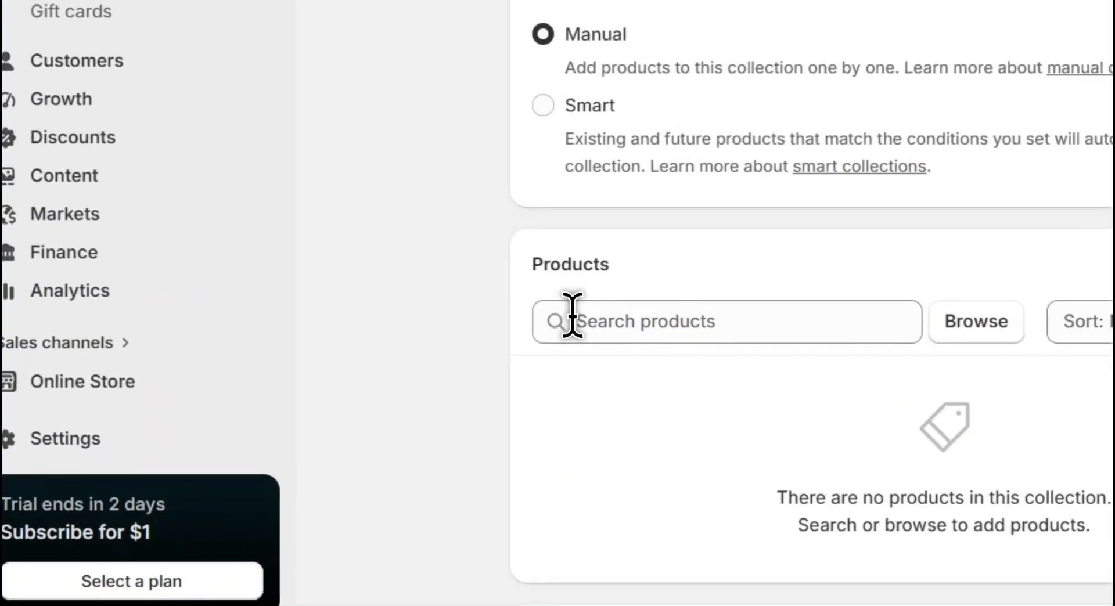
{"action": "left_click", "coordinate": [335, 423]}
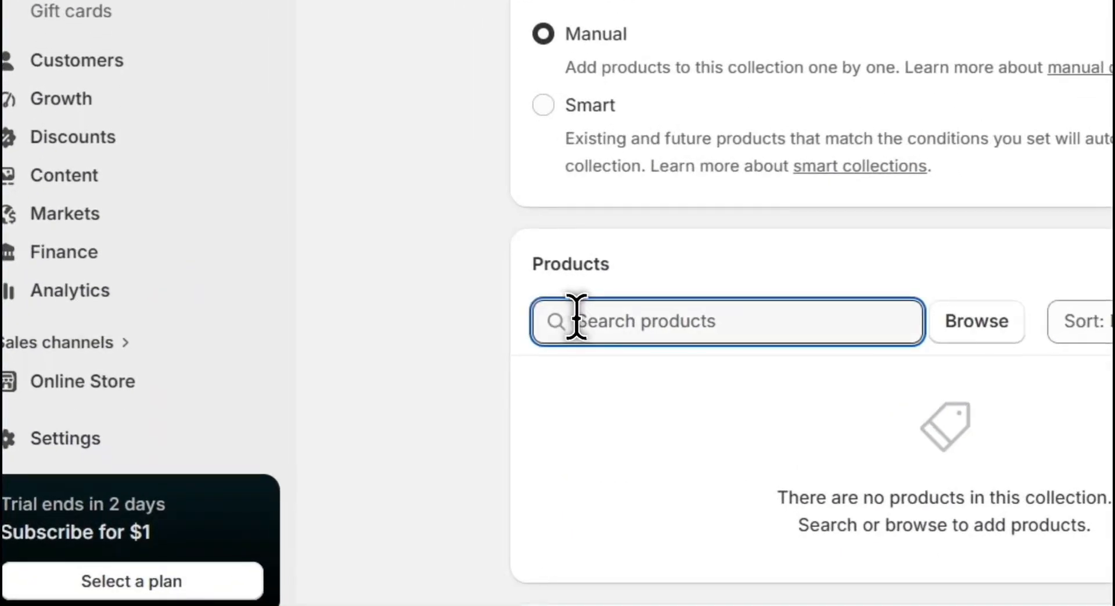
{"action": "left_click", "coordinate": [910, 318]}
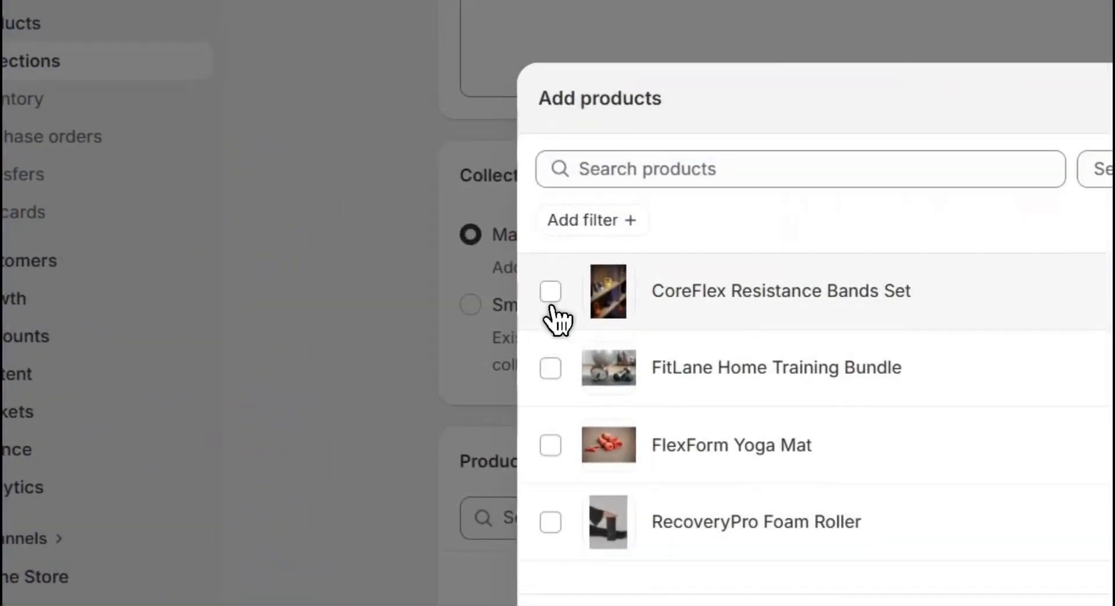
{"action": "left_click", "coordinate": [552, 293]}
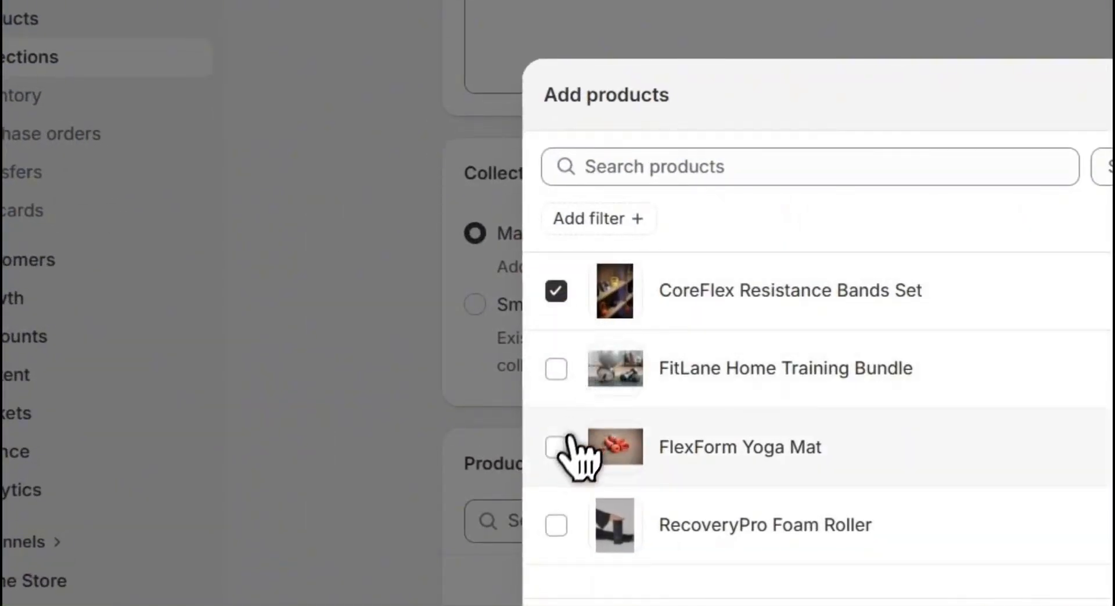
{"action": "left_click", "coordinate": [554, 448]}
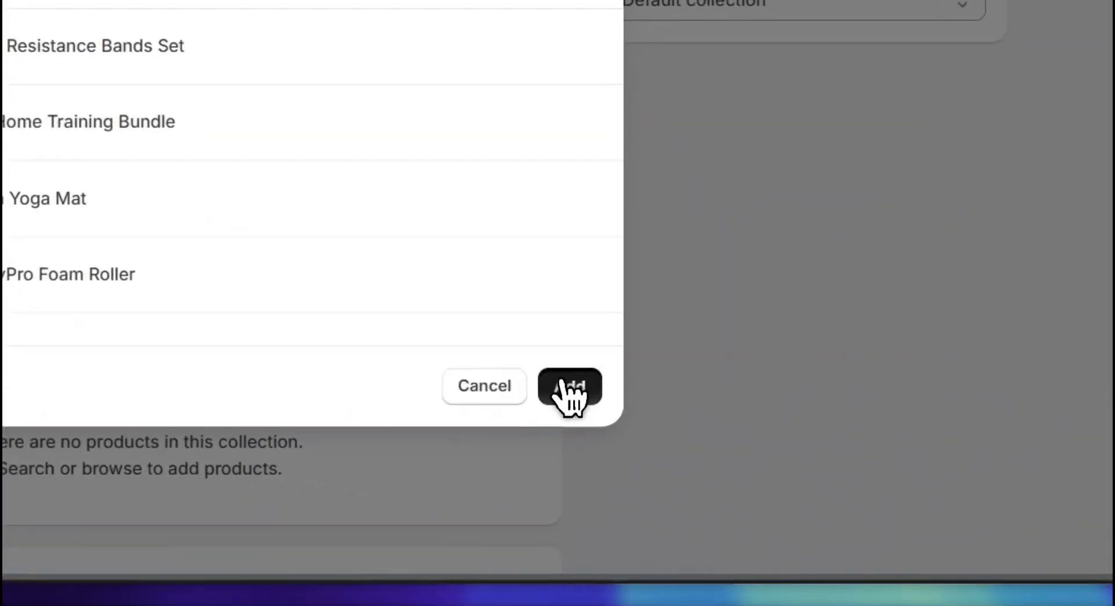
{"action": "left_click", "coordinate": [562, 383]}
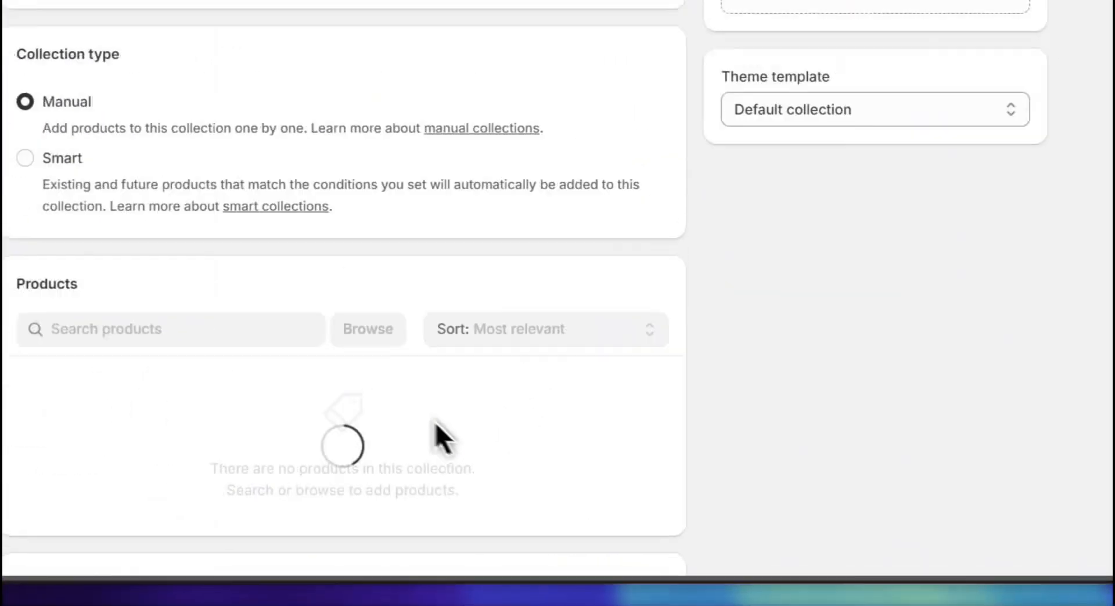
{"action": "left_click", "coordinate": [552, 299]}
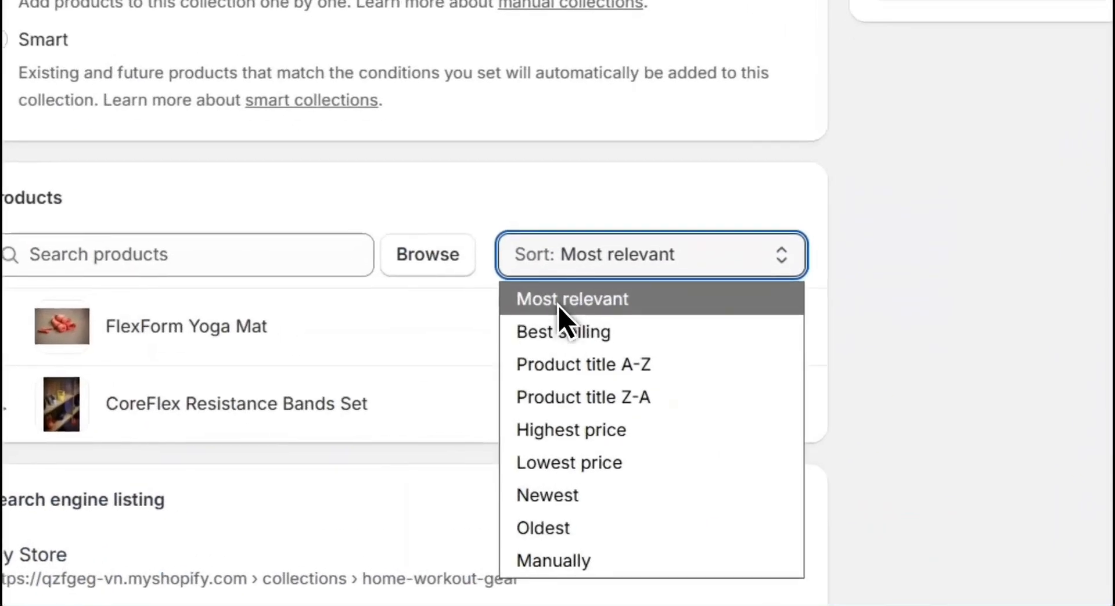
{"action": "left_click", "coordinate": [607, 350]}
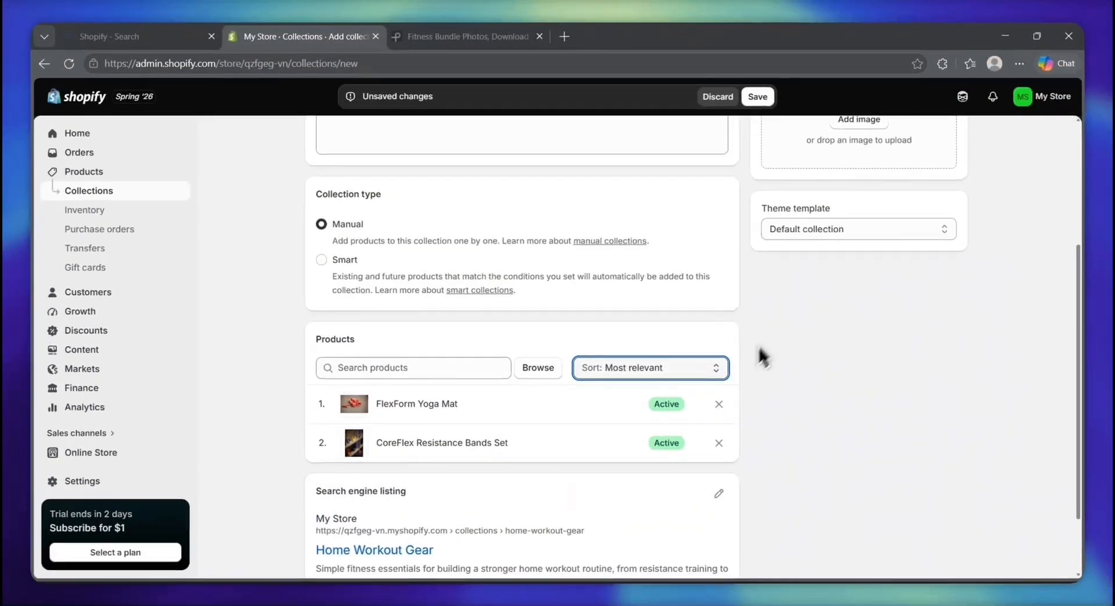
- Check the collection's publishing settings and its sales channel selection for Online Store, Point of Sale and Shop without changing it
{"action": "scroll", "coordinate": [877, 224], "scroll_direction": "up", "scroll_amount": 4}
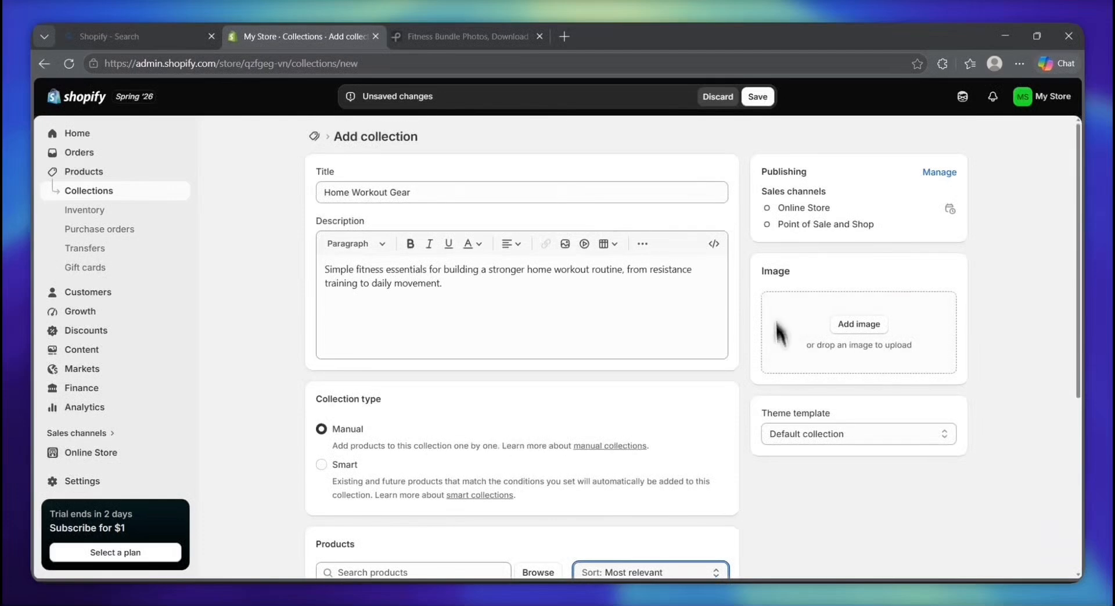
{"action": "left_click_drag", "start_coordinate": [764, 173], "coordinate": [836, 210]}
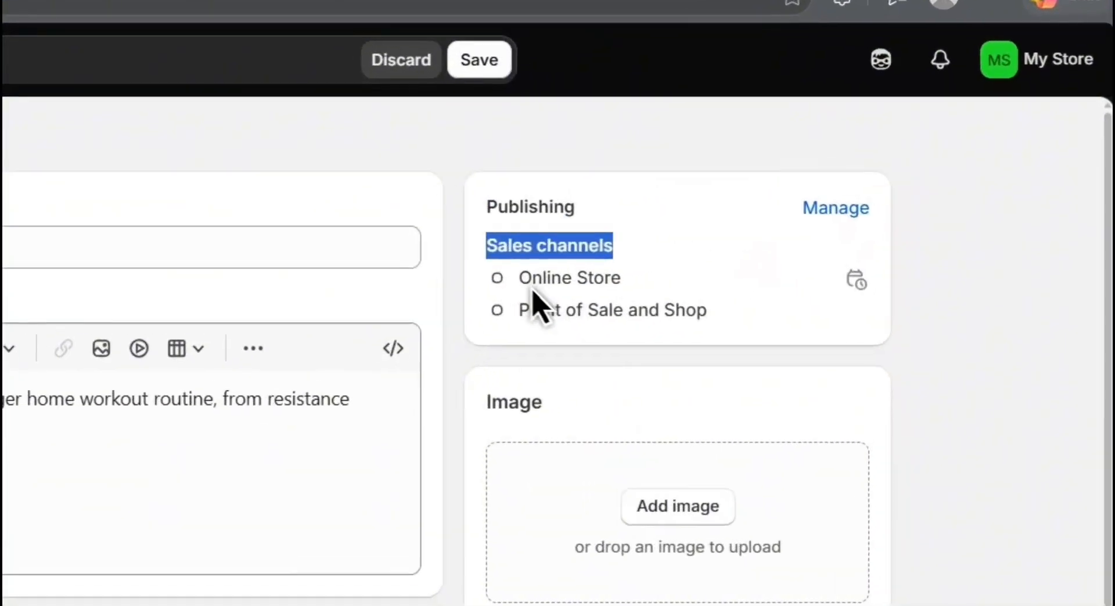
{"action": "left_click", "coordinate": [813, 203]}
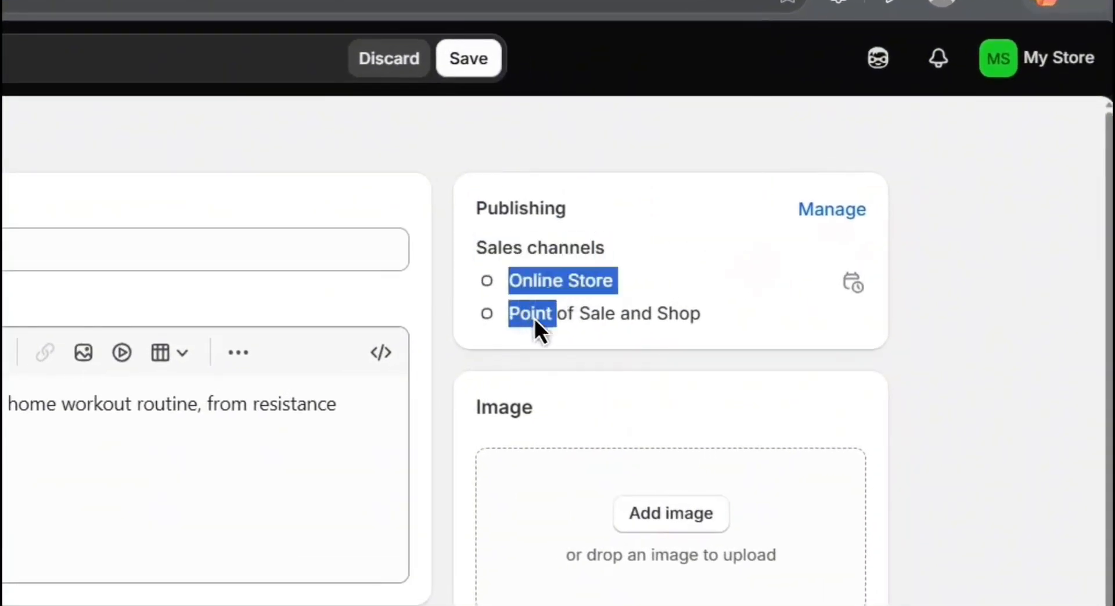
{"action": "left_click_drag", "start_coordinate": [534, 319], "coordinate": [671, 324]}
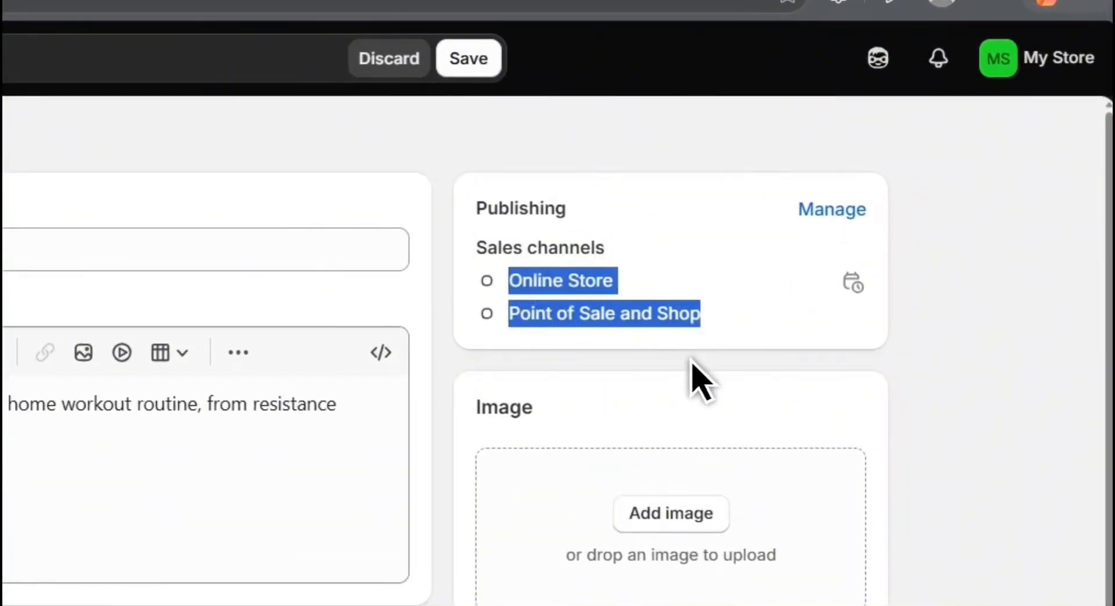
{"action": "double_click", "coordinate": [665, 359]}
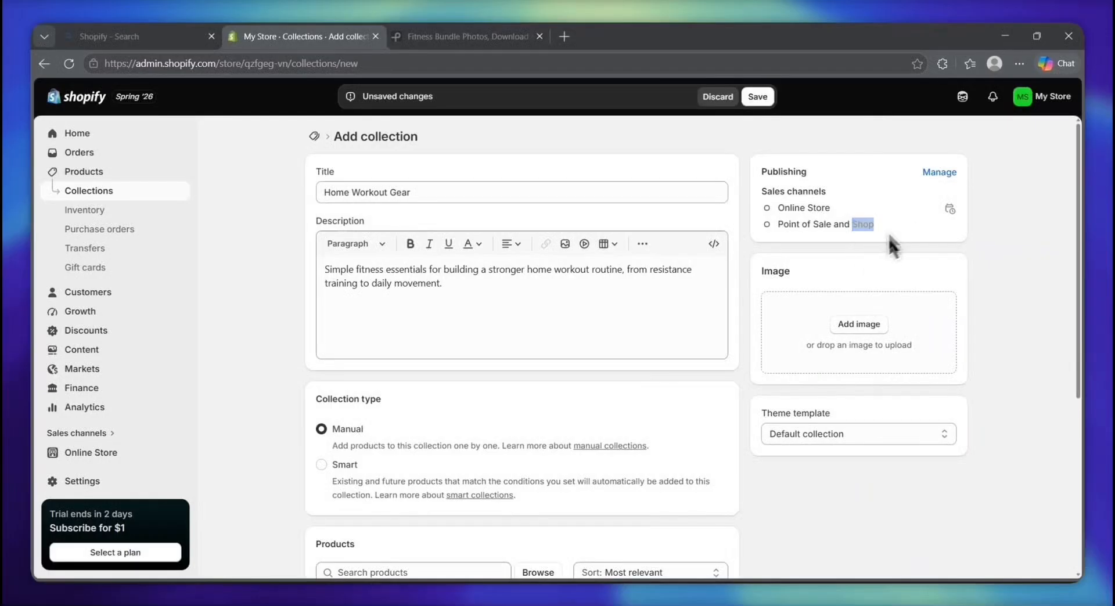
{"action": "left_click", "coordinate": [867, 223]}
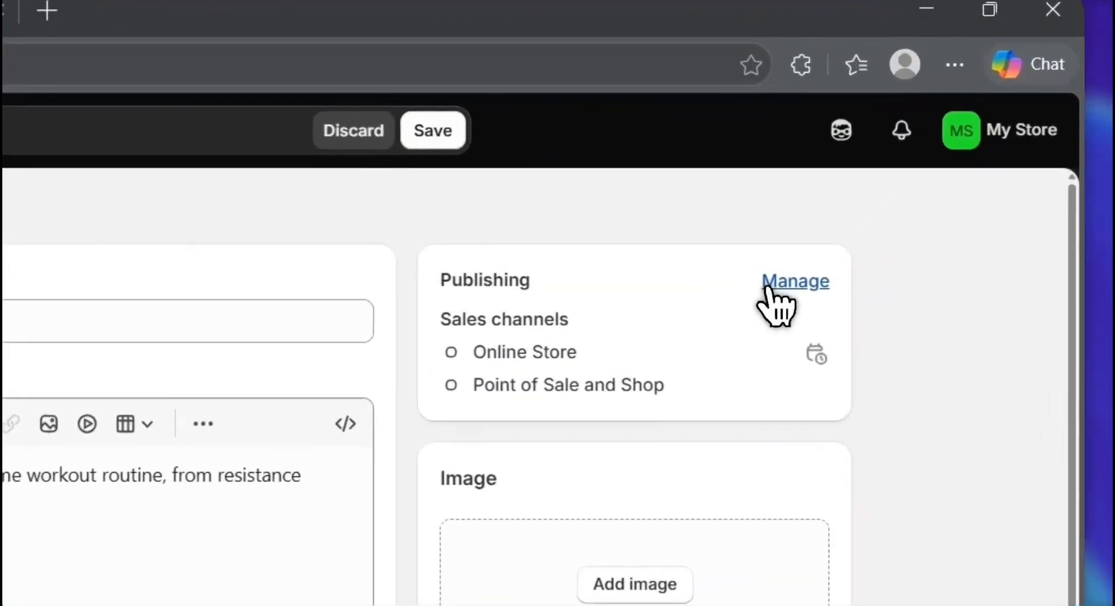
{"action": "left_click", "coordinate": [768, 288]}
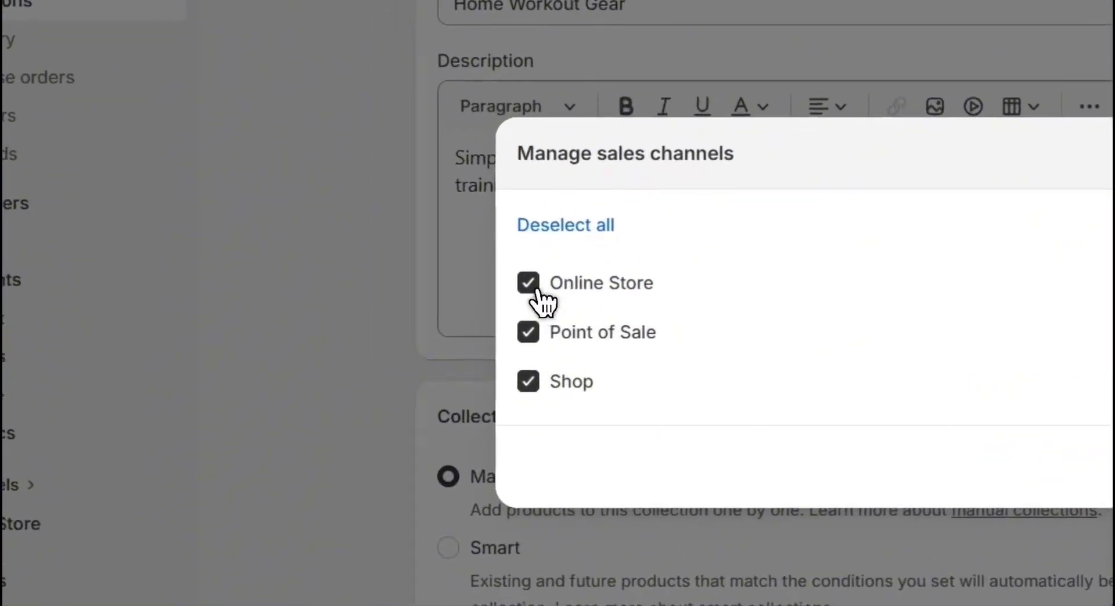
{"action": "left_click_drag", "start_coordinate": [539, 299], "coordinate": [714, 299]}
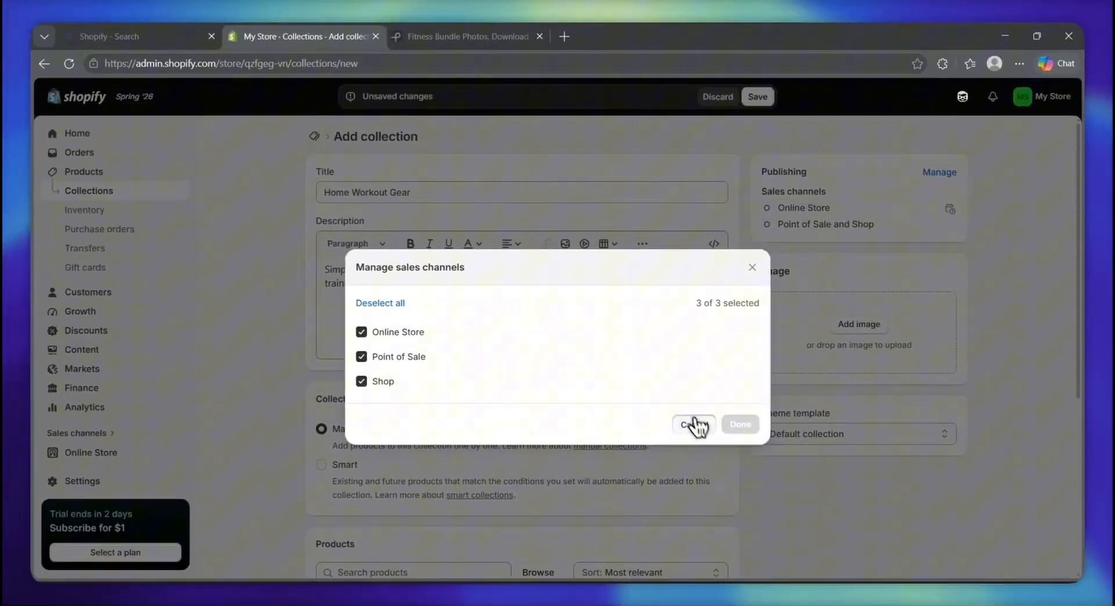
{"action": "left_click", "coordinate": [916, 439]}
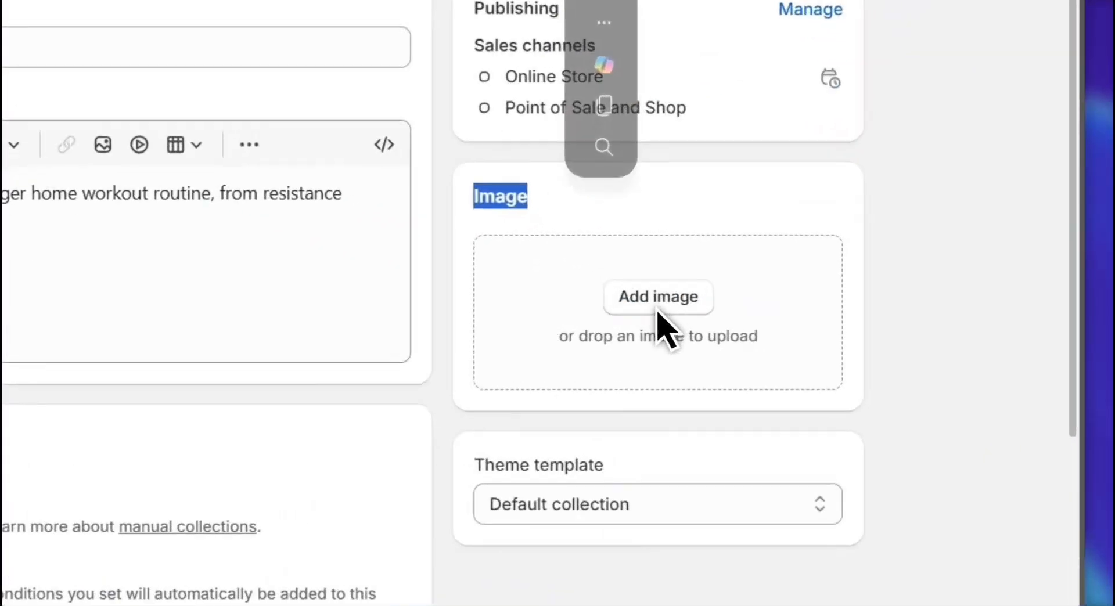
- Set the existing photo of the ab wheel and dumbbells as the collection image
{"action": "left_click", "coordinate": [658, 310]}
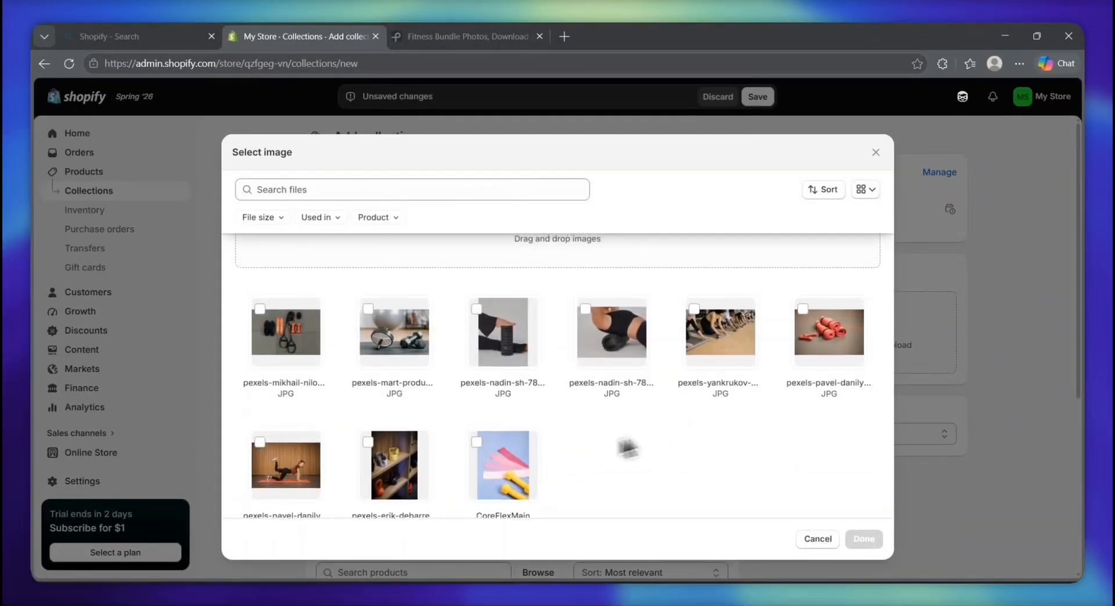
{"action": "left_click", "coordinate": [388, 354]}
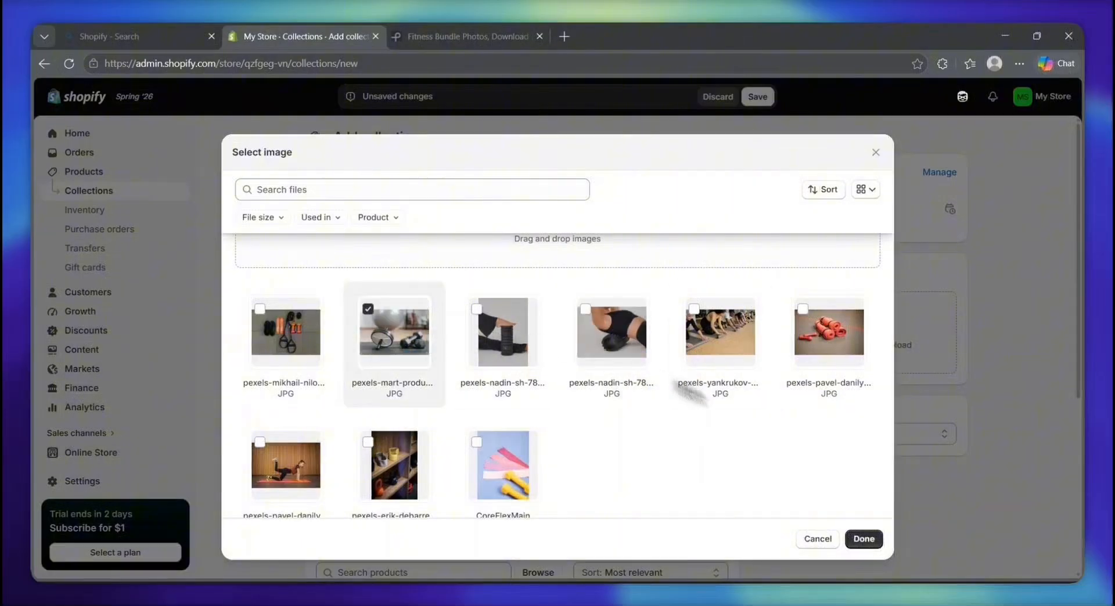
{"action": "left_click", "coordinate": [864, 540]}
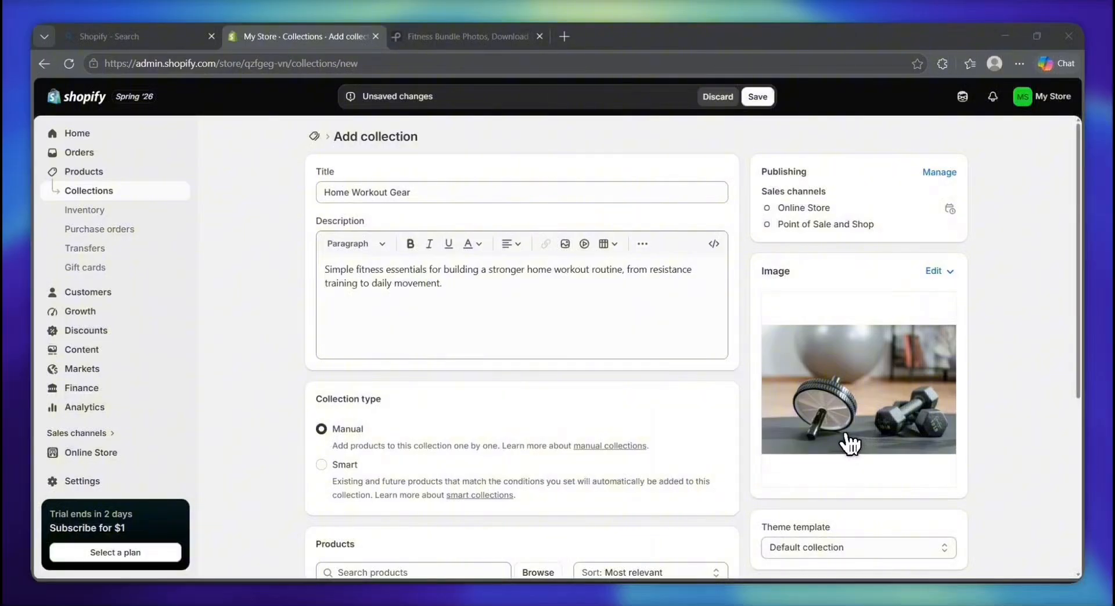
- Check the available theme templates for the collection and keep Default collection
{"action": "scroll", "coordinate": [862, 493], "scroll_direction": "down", "scroll_amount": 3}
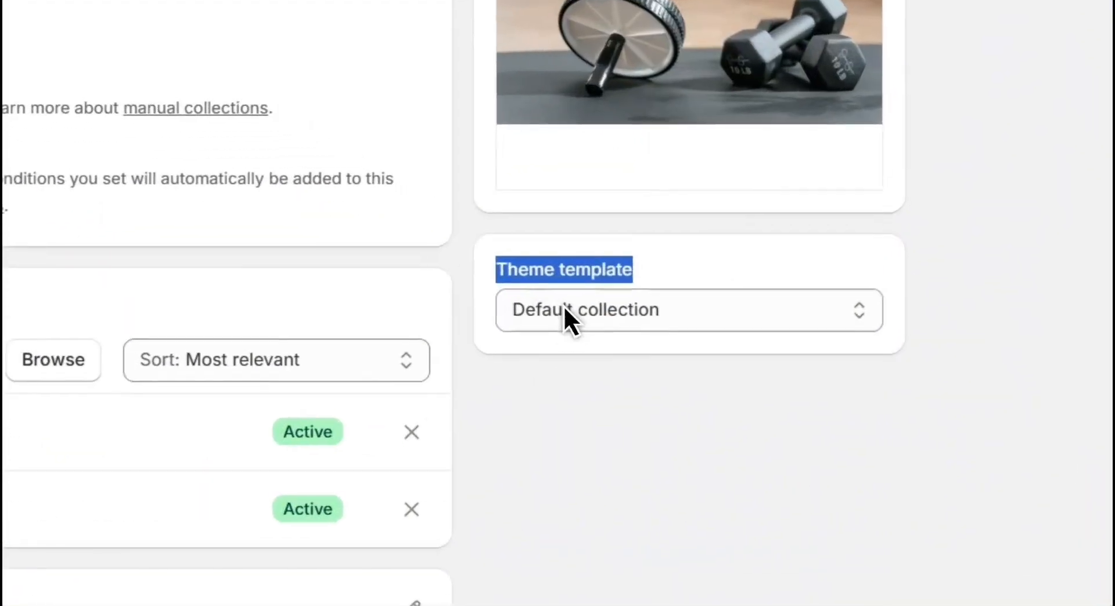
{"action": "left_click", "coordinate": [794, 416]}
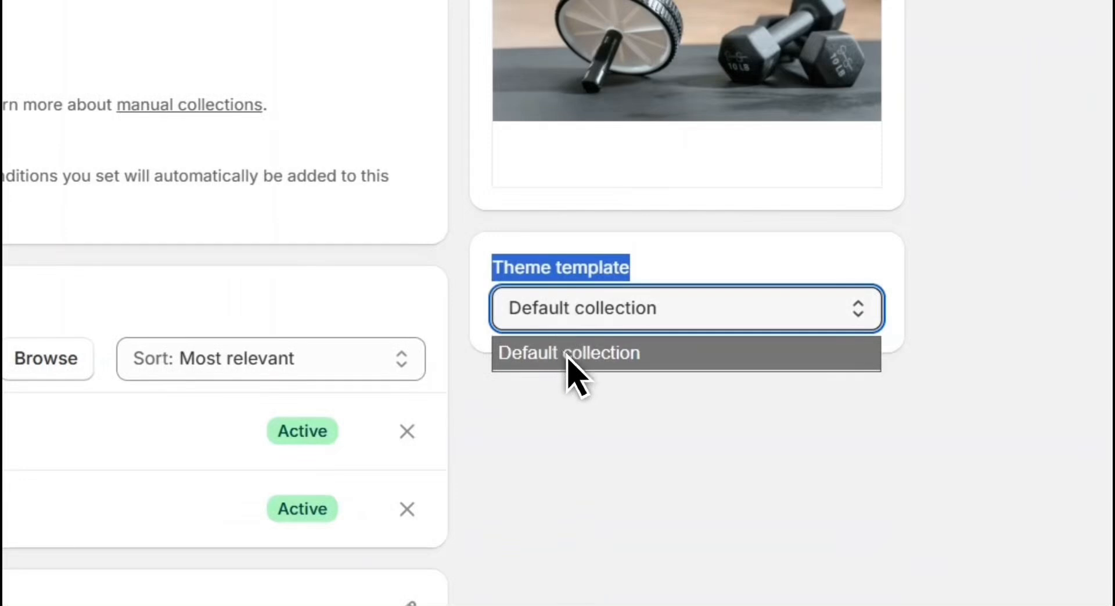
{"action": "left_click", "coordinate": [567, 355]}
{"action": "left_click", "coordinate": [567, 355]}
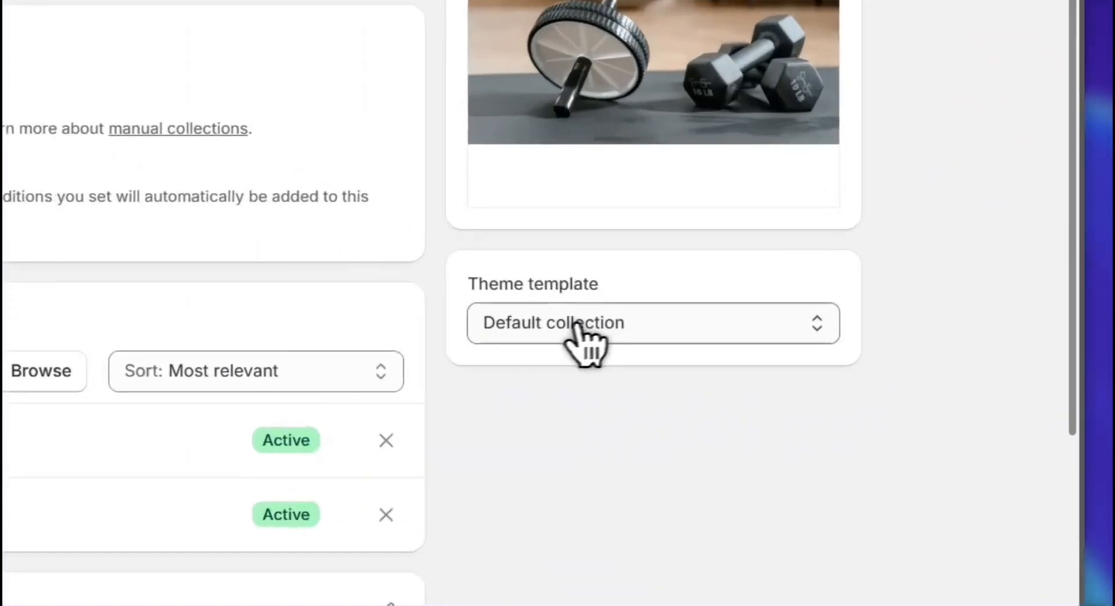
{"action": "left_click", "coordinate": [800, 418]}
{"action": "left_click", "coordinate": [487, 366]}
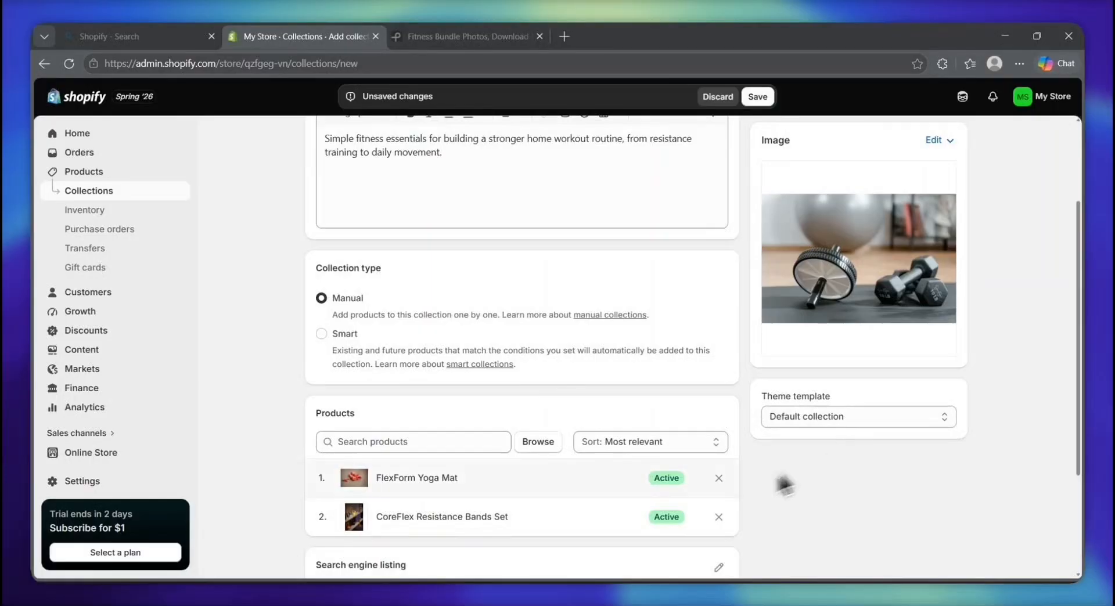
- Review the collection's search engine listing and save the Home Workout Gear collection
{"action": "scroll", "coordinate": [667, 448], "scroll_direction": "down", "scroll_amount": 3}
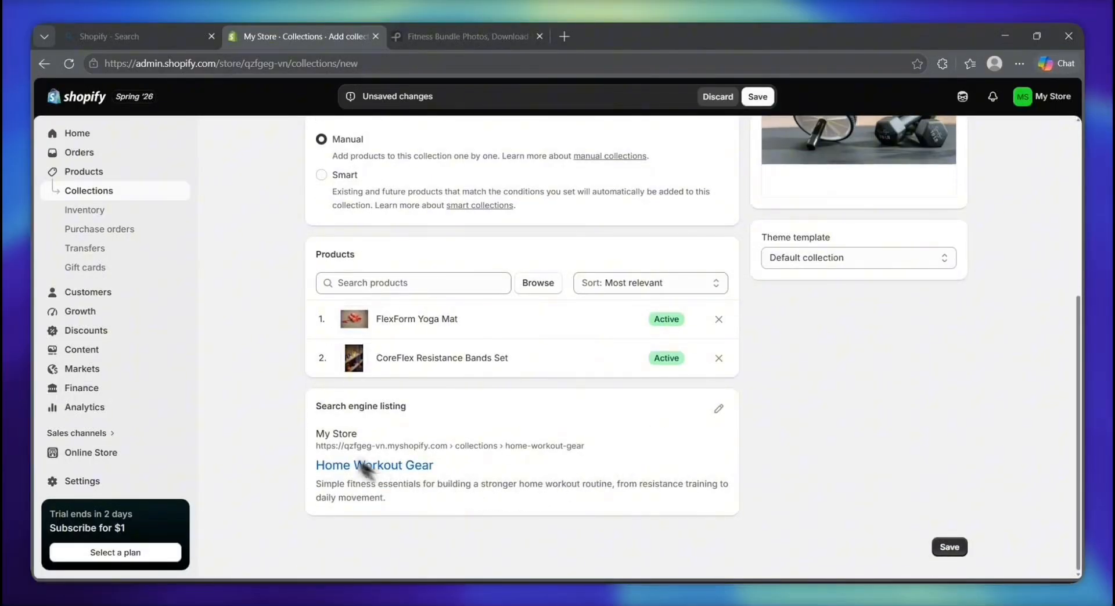
{"action": "left_click_drag", "start_coordinate": [312, 416], "coordinate": [398, 425]}
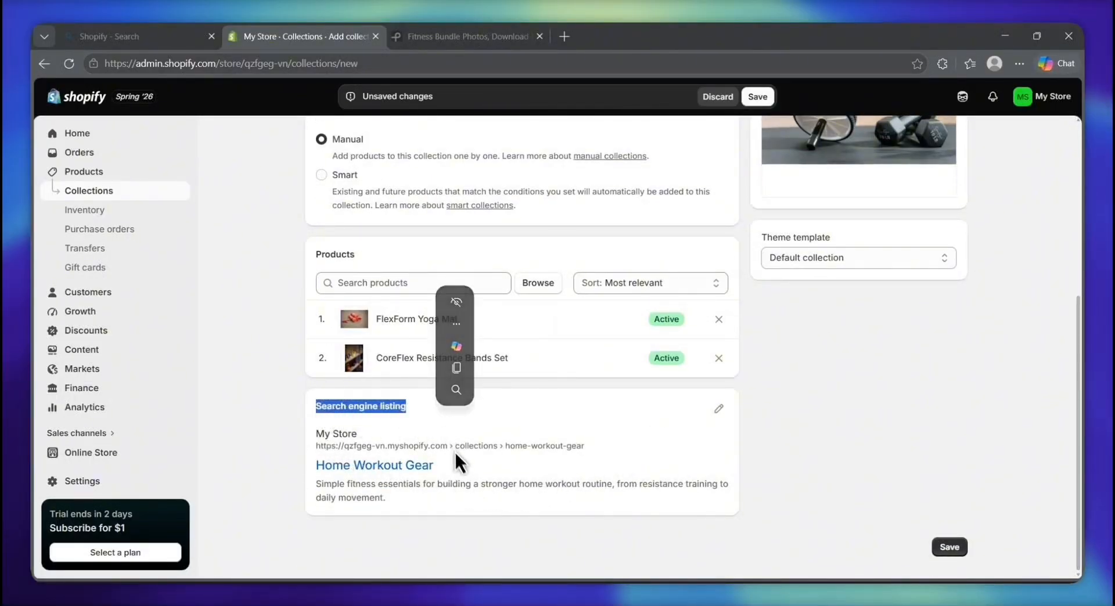
{"action": "left_click", "coordinate": [406, 516]}
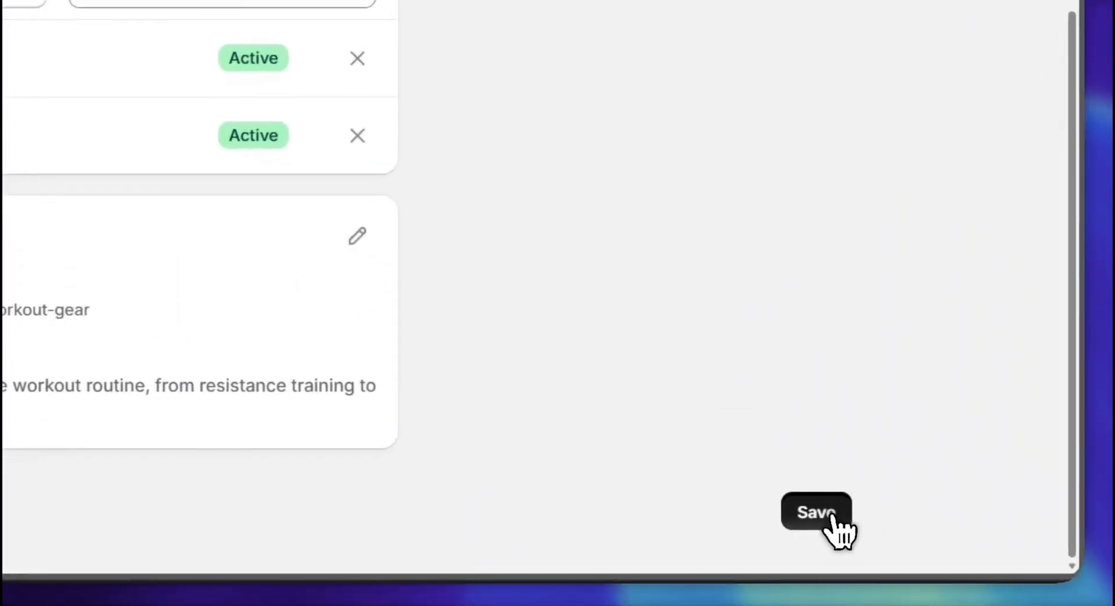
{"action": "left_click", "coordinate": [949, 547]}
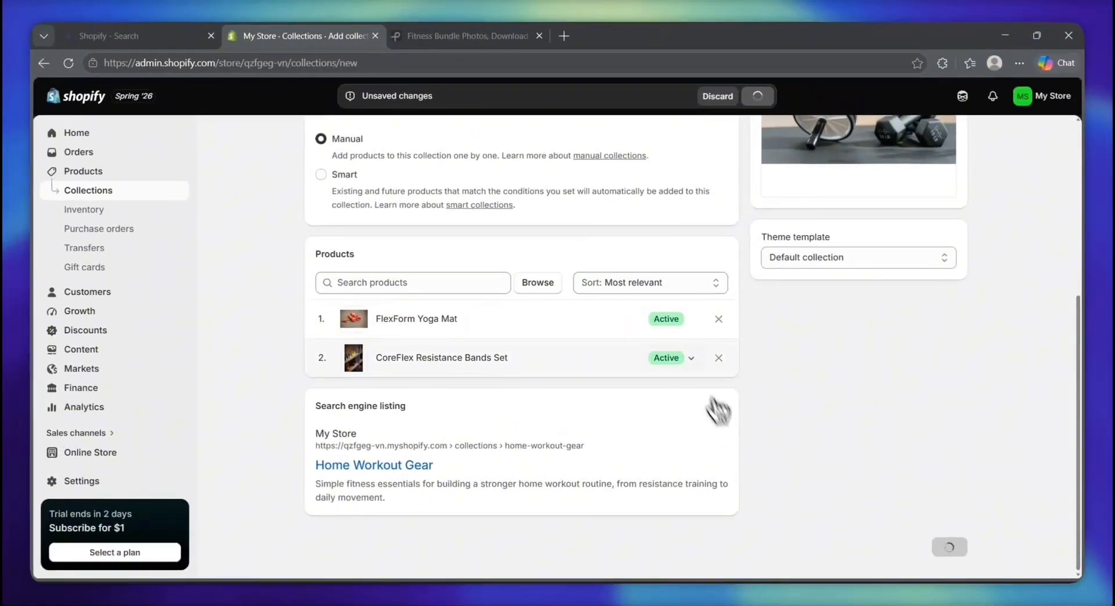
- Check the save status of the new Home Workout Gear collection
{"action": "scroll", "coordinate": [716, 345], "scroll_direction": "up", "scroll_amount": 3}
{"action": "scroll", "coordinate": [719, 348], "scroll_direction": "up", "scroll_amount": 2}
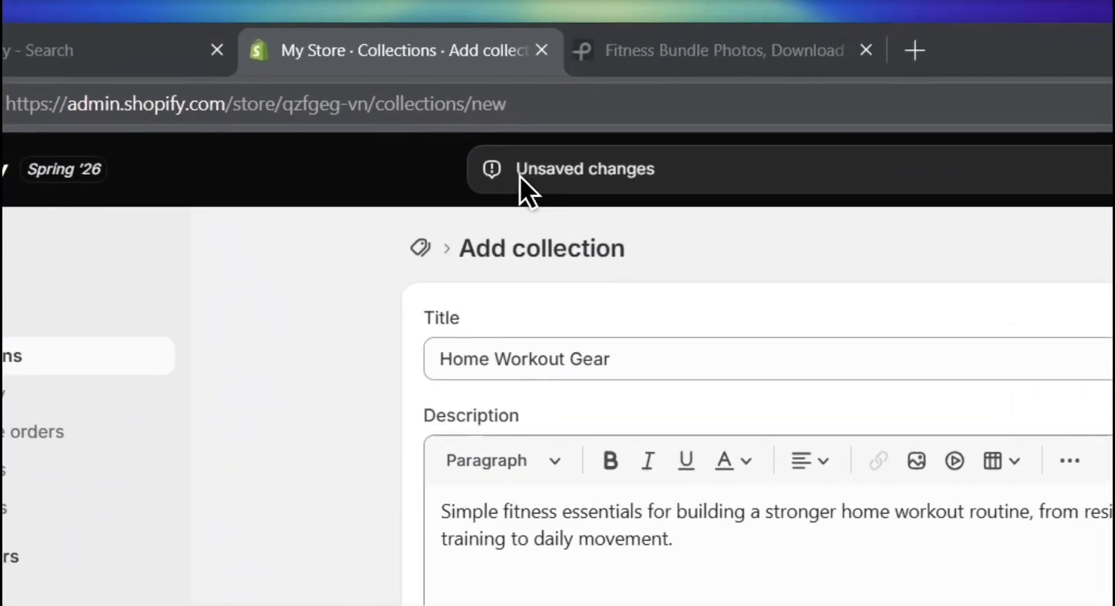
{"action": "left_click_drag", "start_coordinate": [363, 100], "coordinate": [376, 103]}
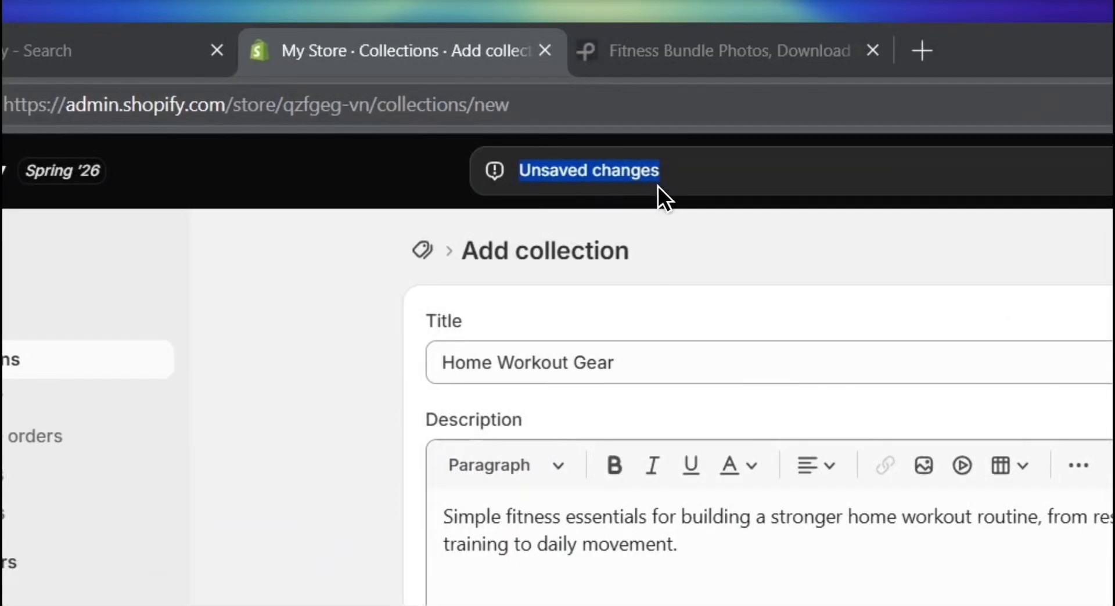
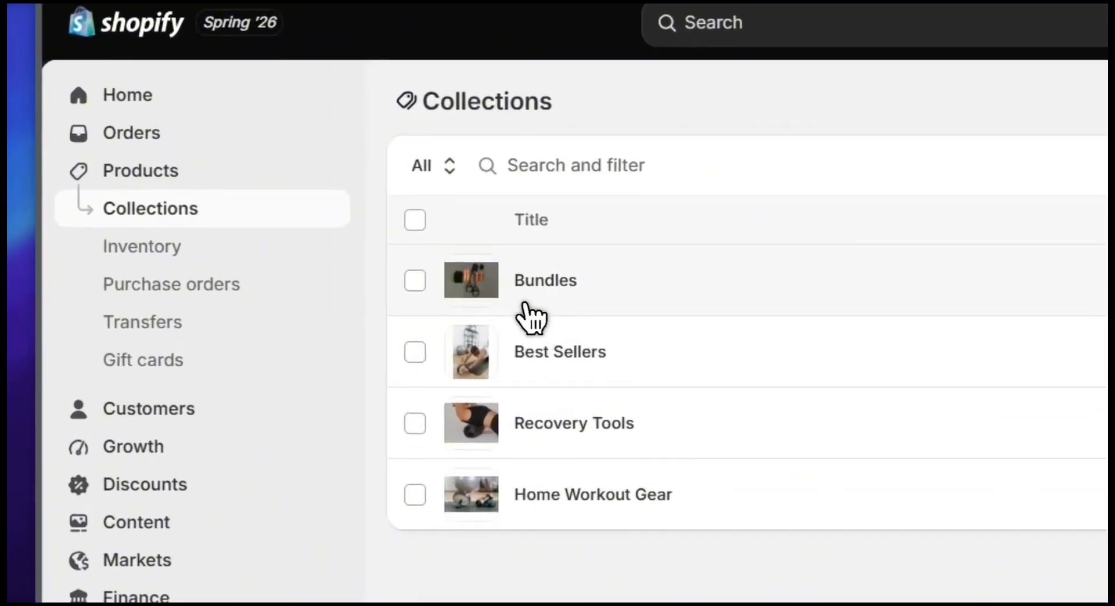
- Review the titles in the collections list, from Bundles down to Home Workout Gear
{"action": "left_click_drag", "start_coordinate": [279, 239], "coordinate": [294, 243]}
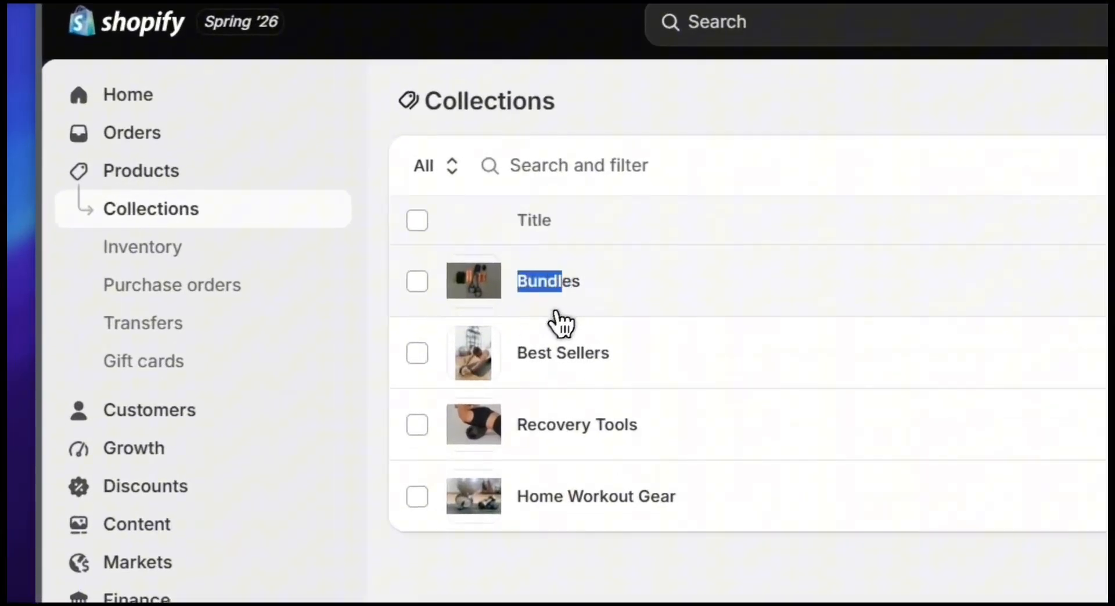
{"action": "left_click_drag", "start_coordinate": [561, 324], "coordinate": [612, 562]}
{"action": "left_click", "coordinate": [529, 592]}
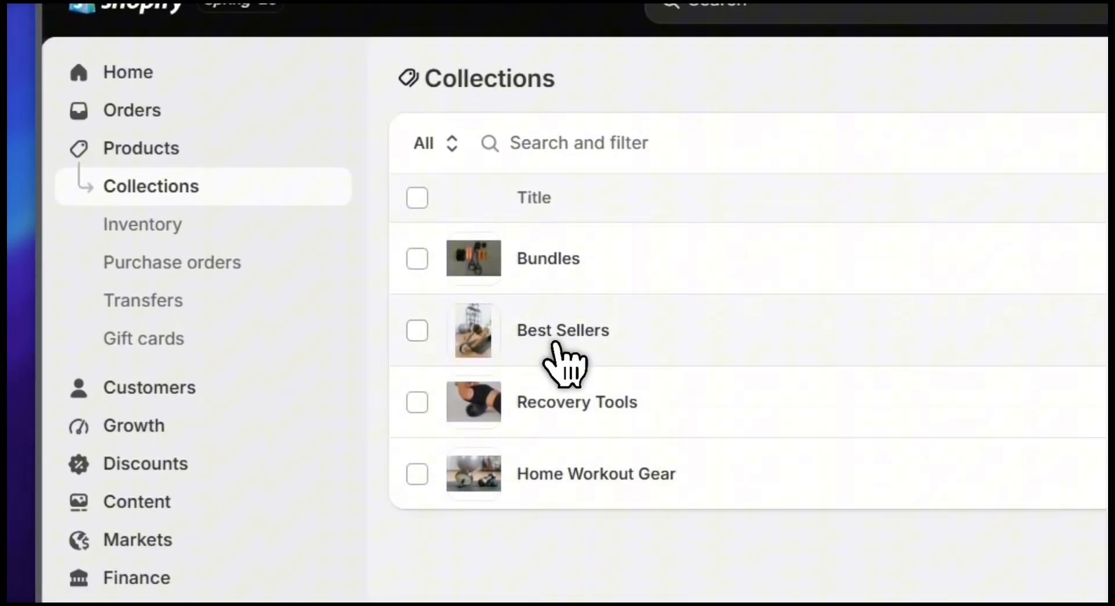
- Select the Best Sellers collection in the list and check its additional bulk actions without deleting it
{"action": "left_click", "coordinate": [416, 333]}
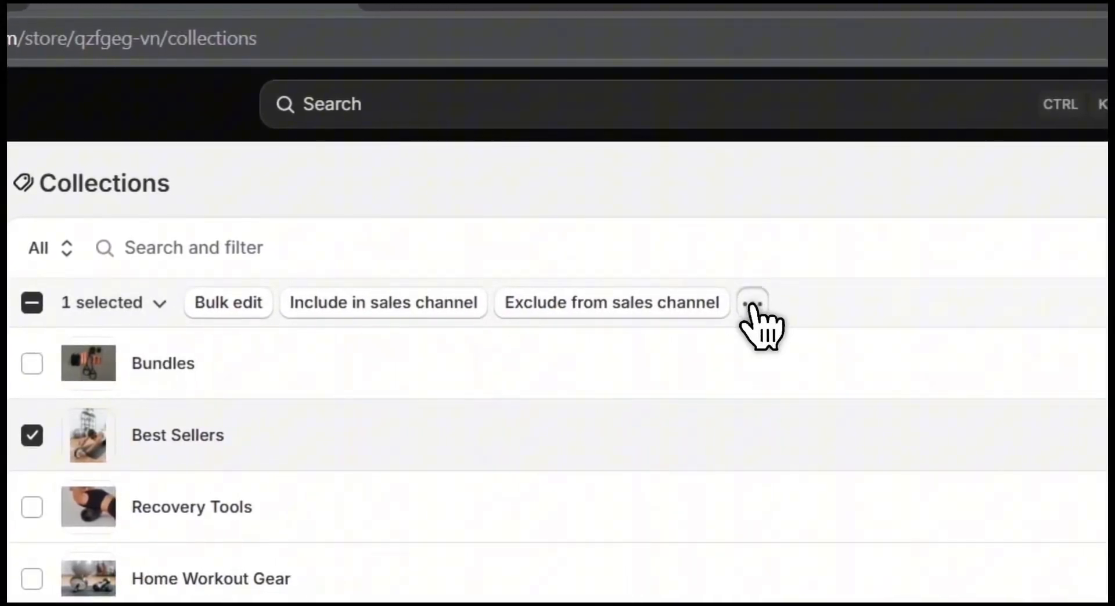
{"action": "left_click", "coordinate": [770, 303]}
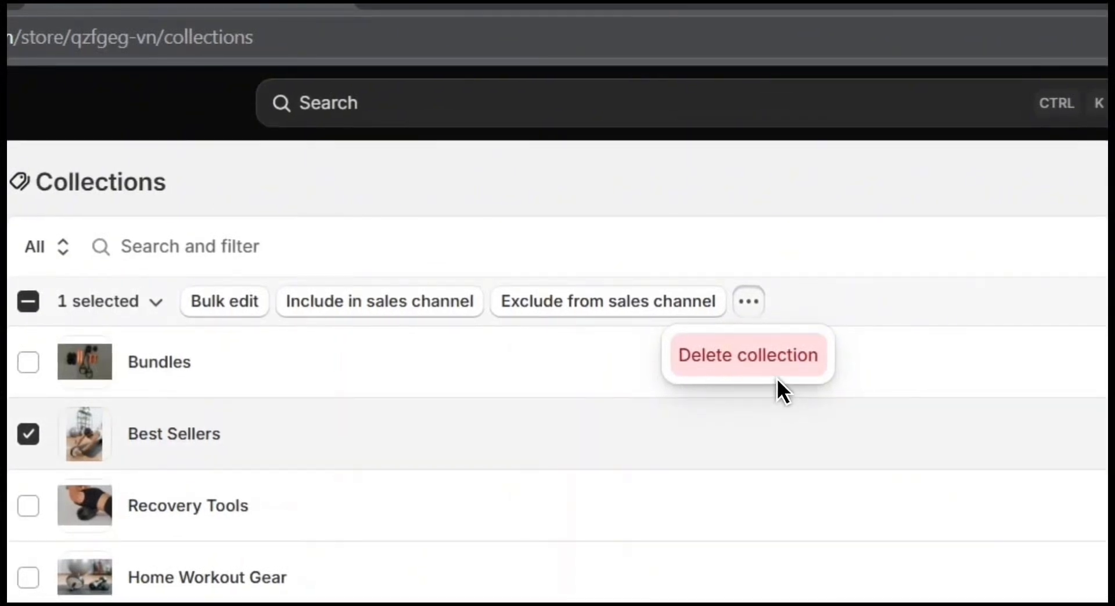
{"action": "left_click", "coordinate": [847, 295]}
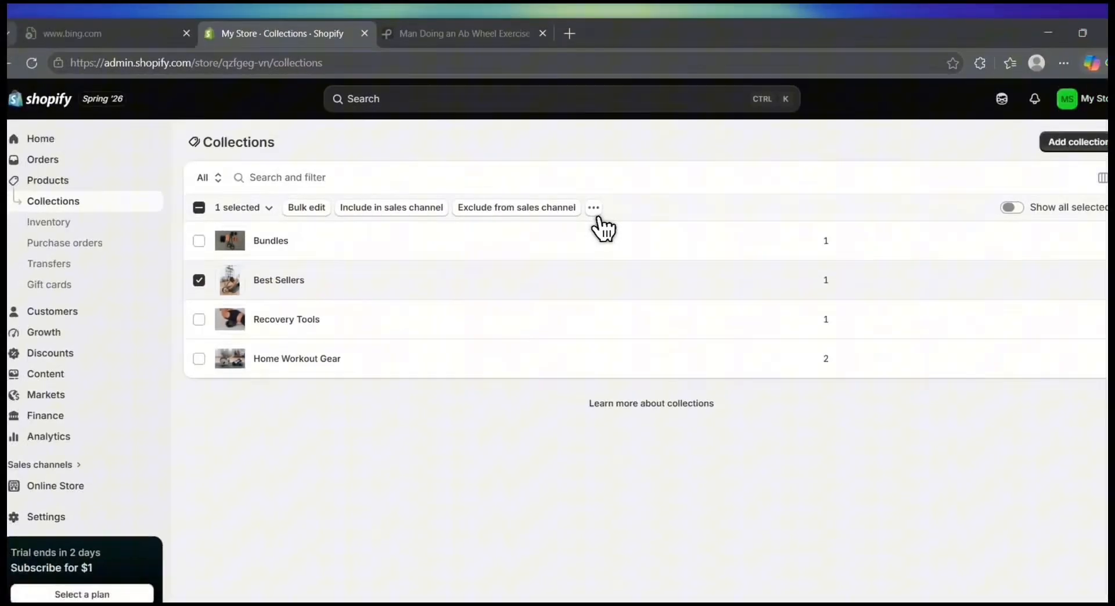
{"action": "left_click", "coordinate": [594, 207]}
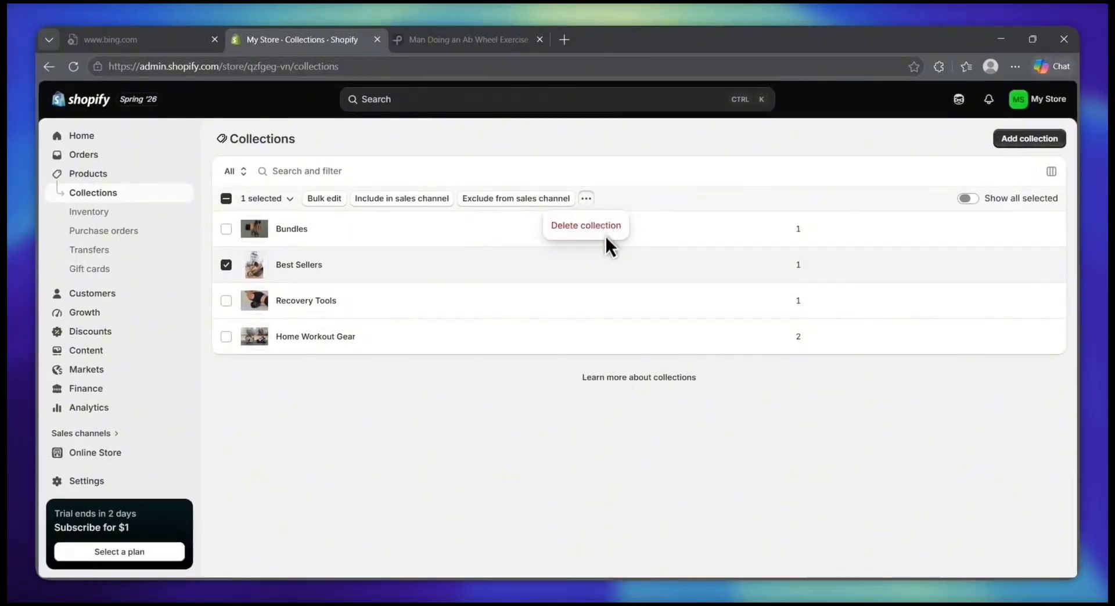
{"action": "left_click", "coordinate": [364, 372]}
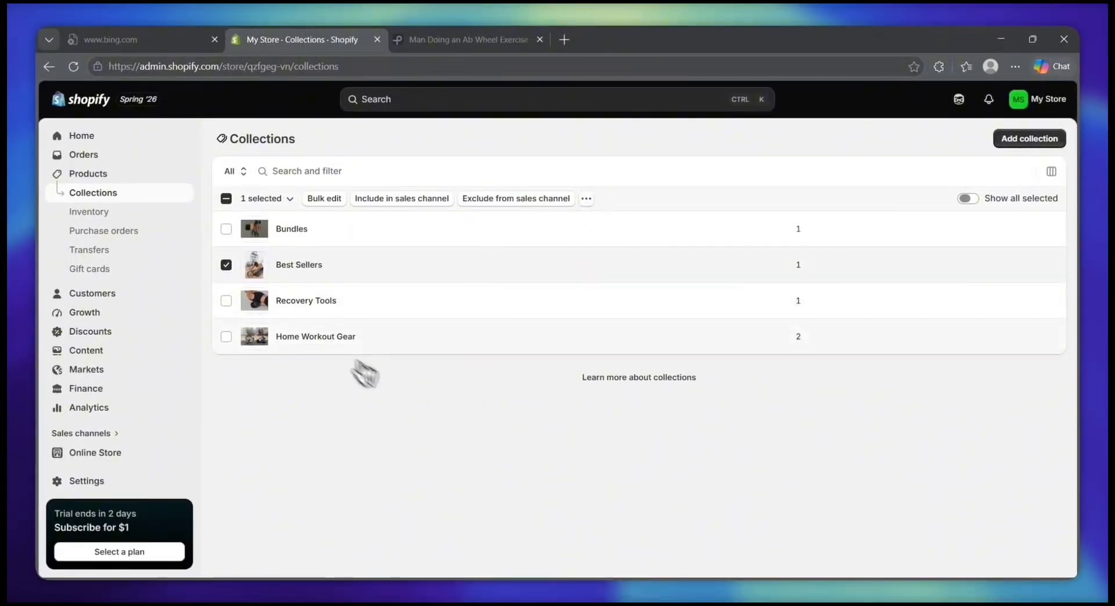
- Open the Best Sellers collection, check its additional actions without deleting it, and return to the collections list
{"action": "left_click", "coordinate": [287, 269]}
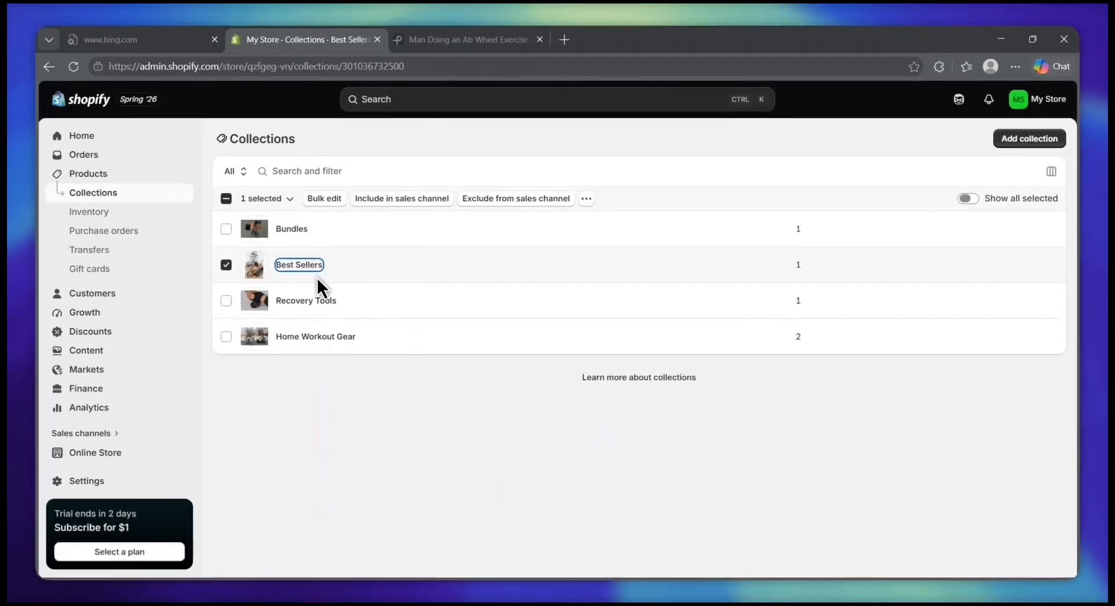
{"action": "left_click", "coordinate": [317, 277]}
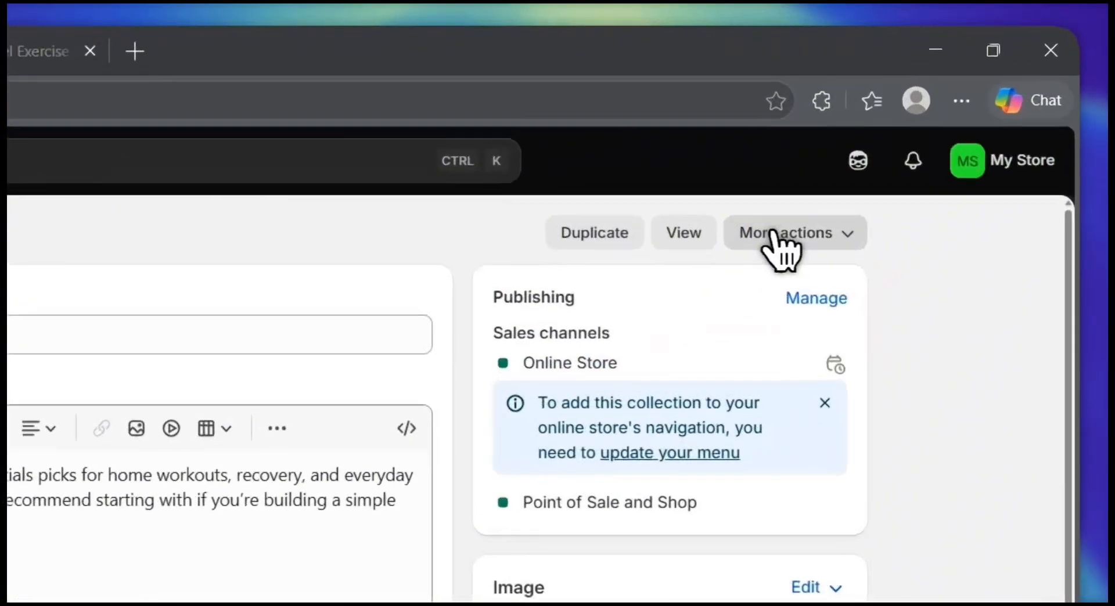
{"action": "left_click", "coordinate": [915, 141]}
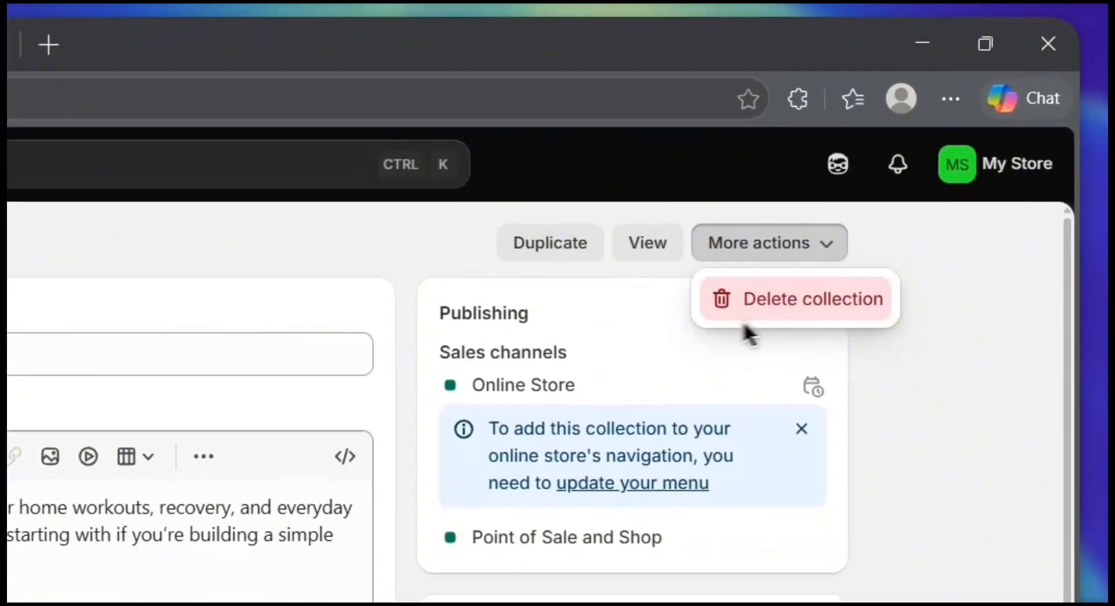
{"action": "left_click", "coordinate": [399, 299]}
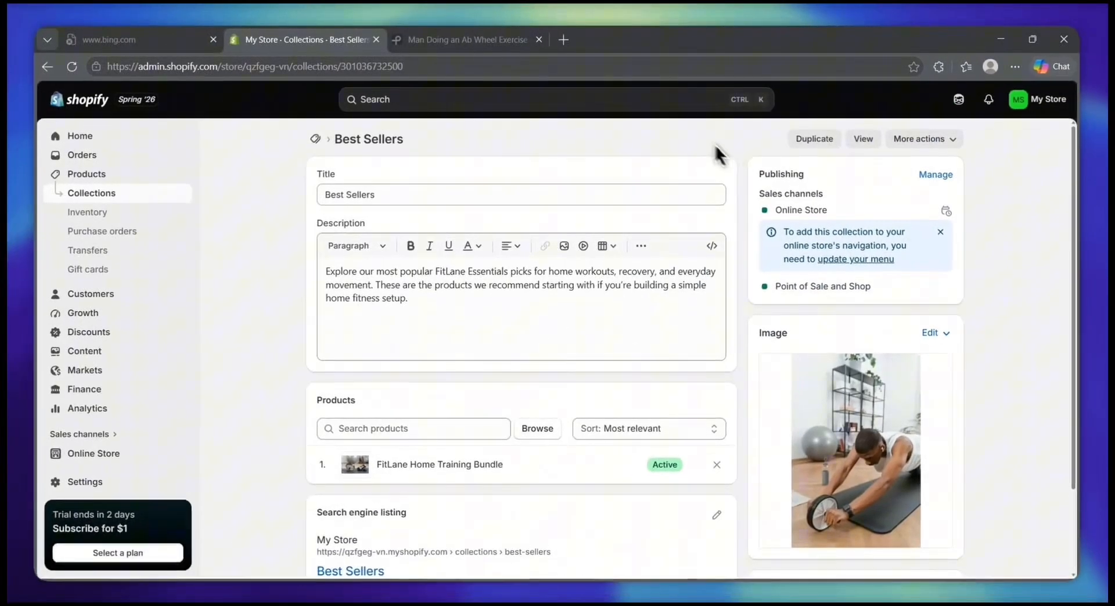
{"action": "left_click", "coordinate": [325, 144]}
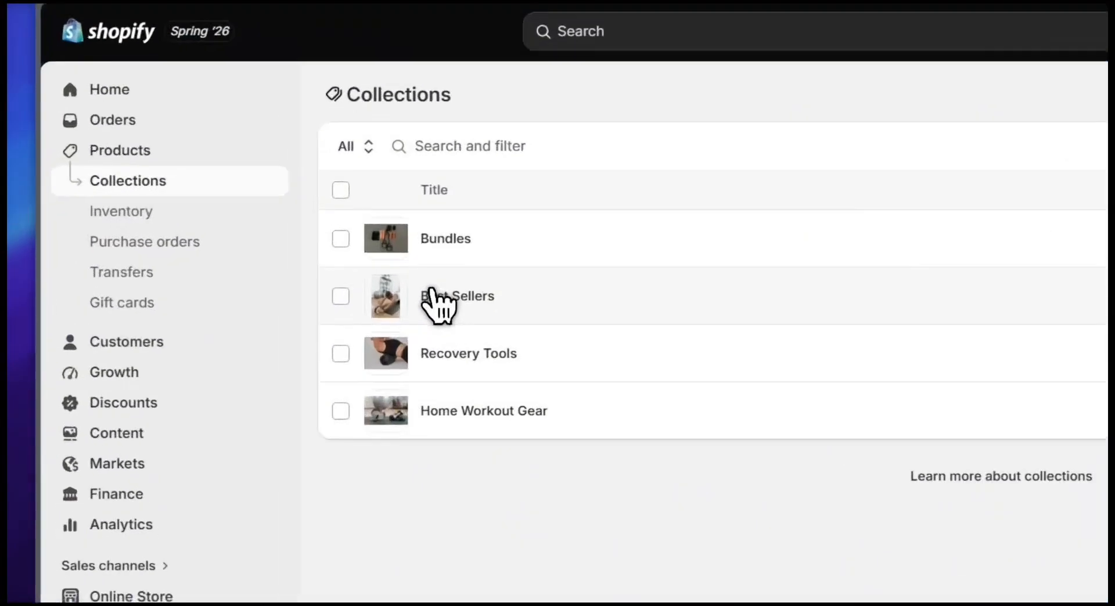
{"action": "mouse_move", "coordinate": [274, 266]}
{"action": "left_mouse_down"}
{"action": "mouse_move", "coordinate": [308, 272]}
{"action": "mouse_move", "coordinate": [288, 270]}
{"action": "left_mouse_up"}
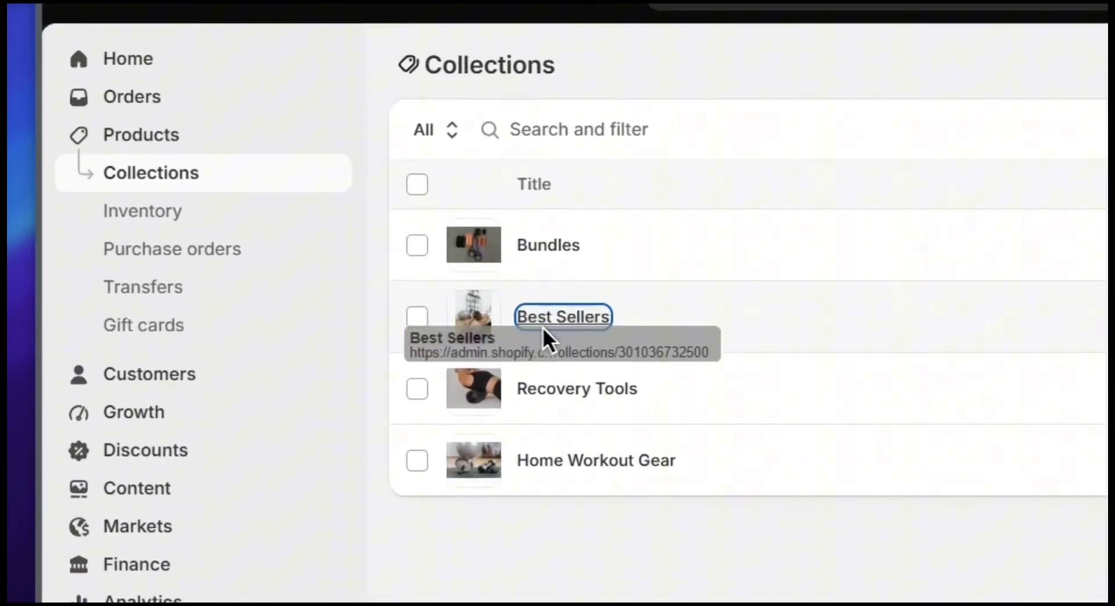
{"action": "left_click_drag", "start_coordinate": [543, 328], "coordinate": [503, 343]}
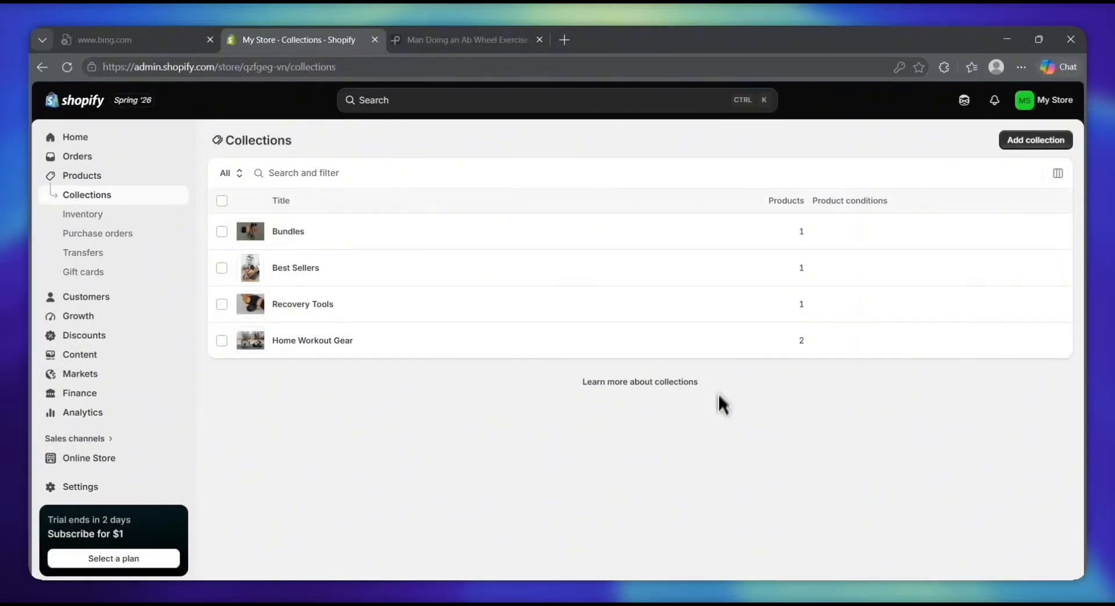
- Open the Online Store themes page and look over the current theme and the theme discovery section
{"action": "left_click", "coordinate": [80, 462]}
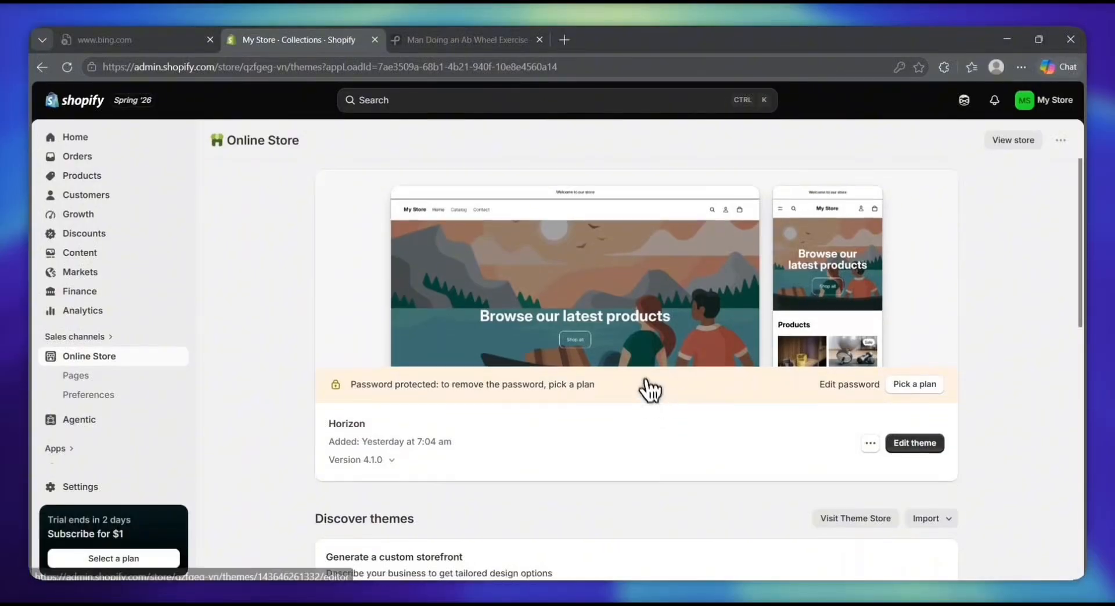
{"action": "scroll", "coordinate": [643, 380], "scroll_direction": "down", "scroll_amount": 1}
{"action": "scroll", "coordinate": [644, 380], "scroll_direction": "down", "scroll_amount": 4}
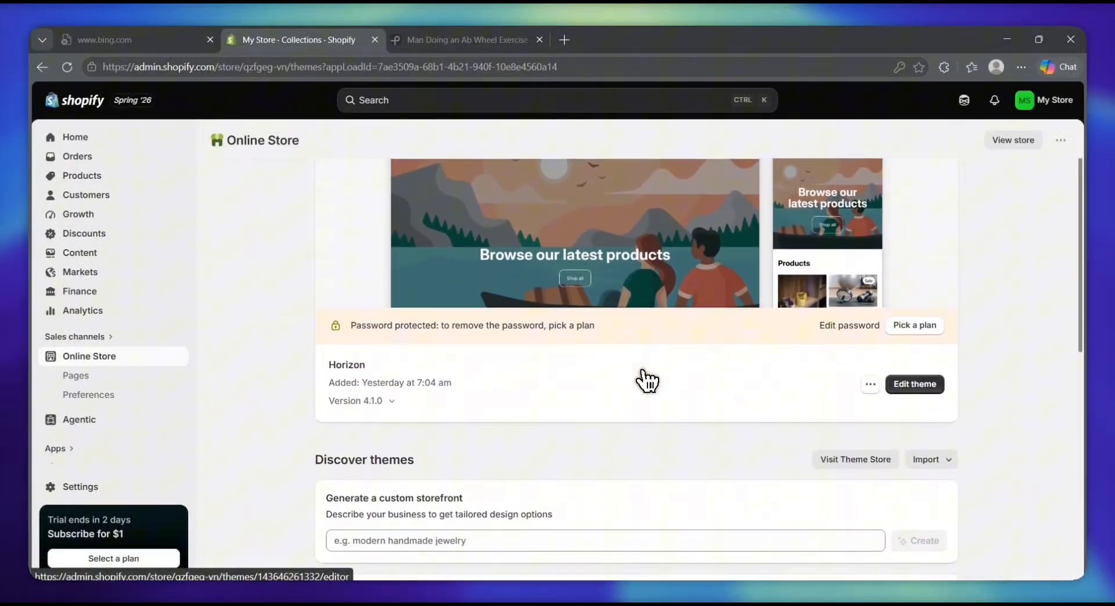
{"action": "scroll", "coordinate": [646, 380], "scroll_direction": "down", "scroll_amount": 2}
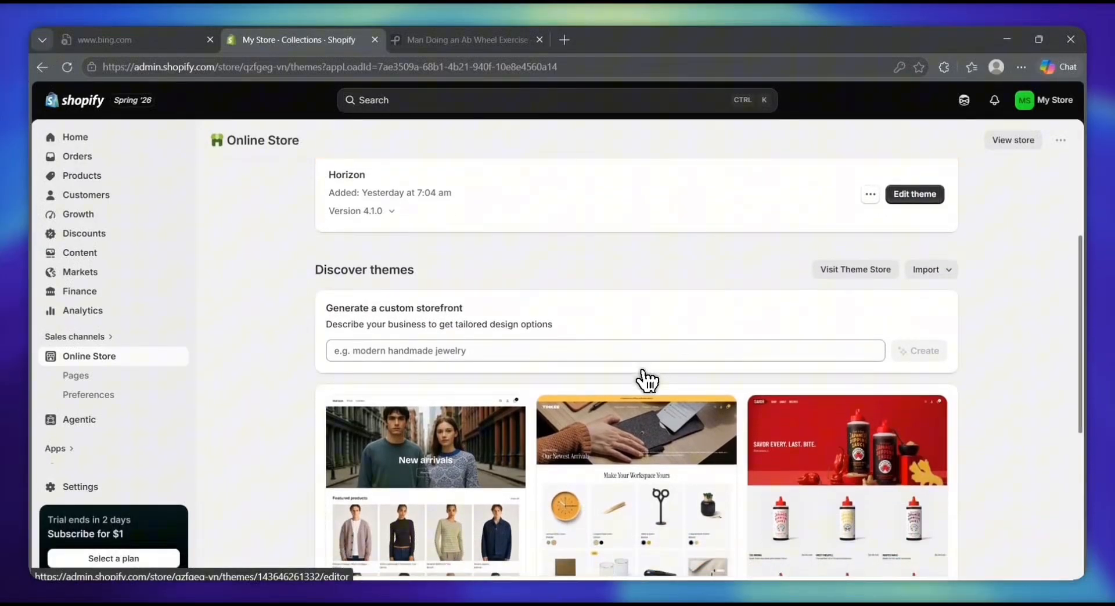
{"action": "scroll", "coordinate": [647, 380], "scroll_direction": "up", "scroll_amount": 4}
{"action": "scroll", "coordinate": [647, 380], "scroll_direction": "up", "scroll_amount": 2}
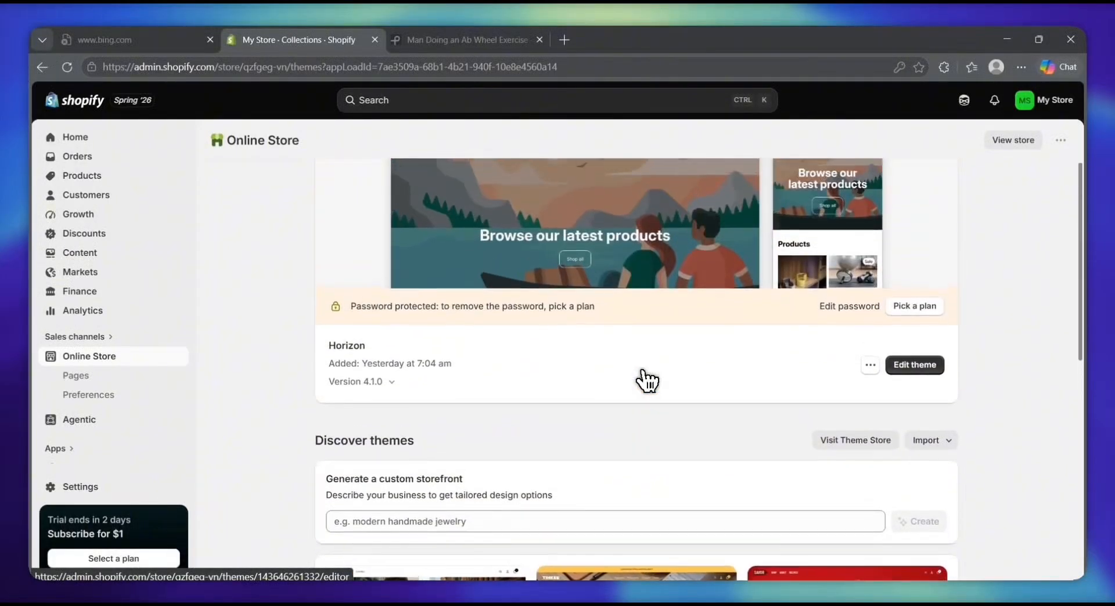
{"action": "scroll", "coordinate": [647, 381], "scroll_direction": "up", "scroll_amount": 1}
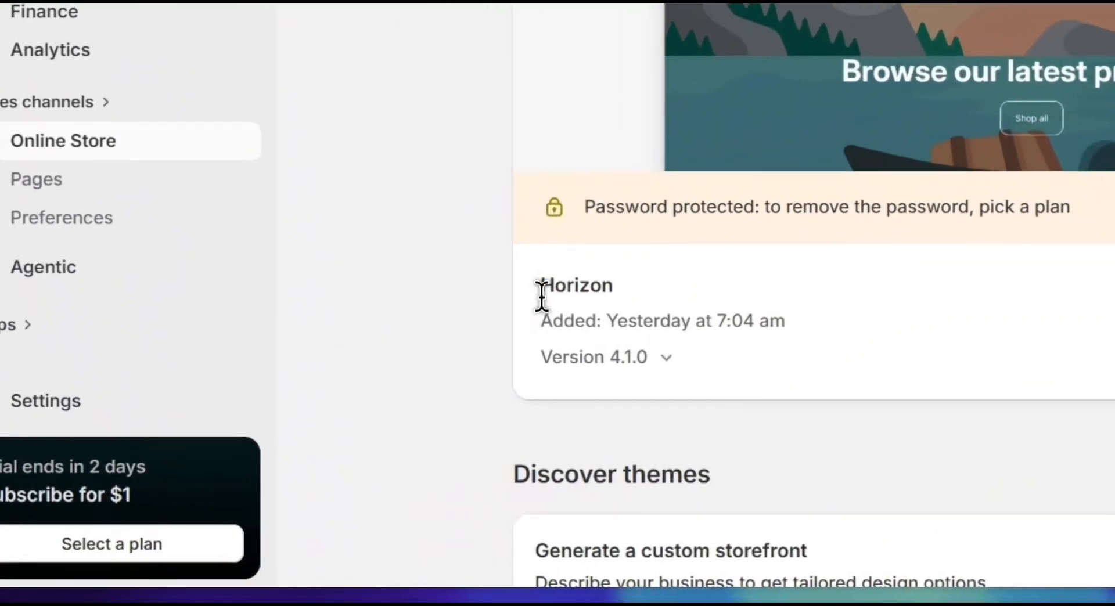
- Examine the current Horizon theme's name, date added and version
{"action": "left_click_drag", "start_coordinate": [328, 430], "coordinate": [360, 446]}
{"action": "left_click_drag", "start_coordinate": [601, 318], "coordinate": [662, 358]}
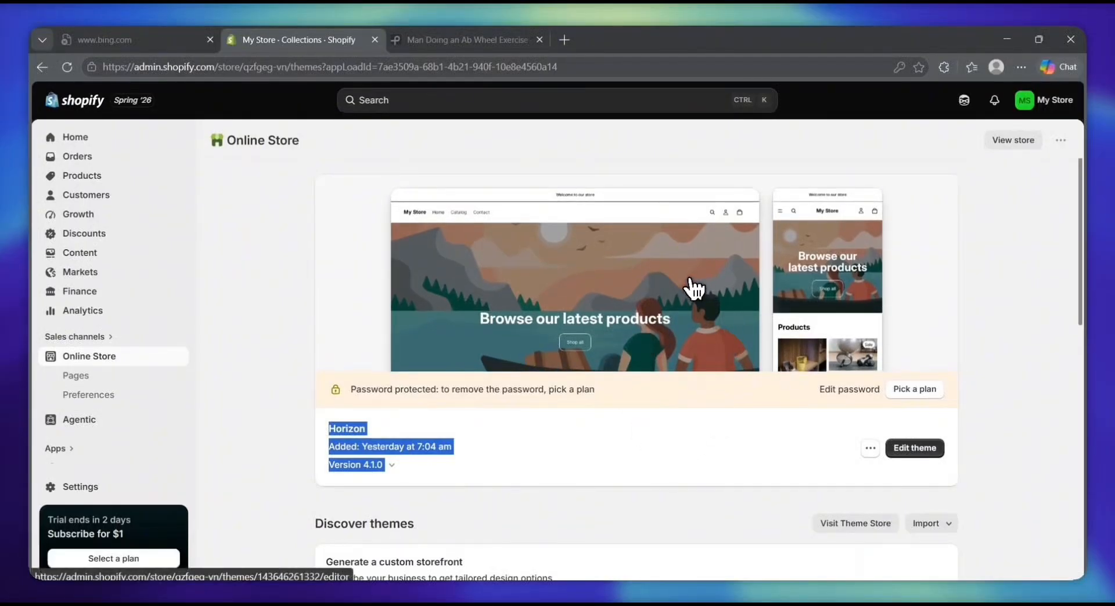
{"action": "scroll", "coordinate": [677, 465], "scroll_direction": "down", "scroll_amount": 1}
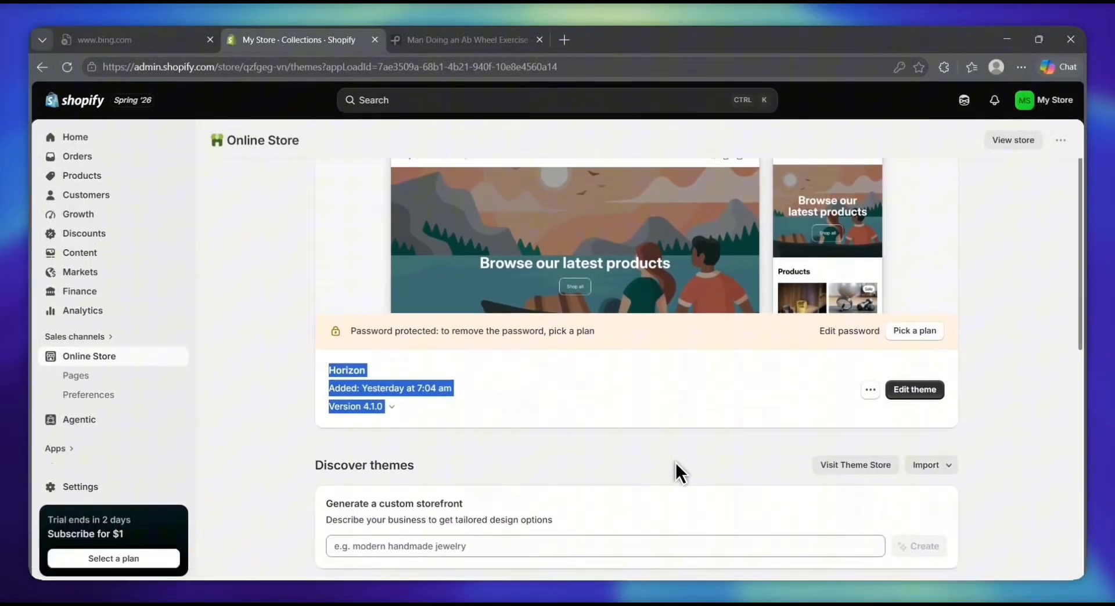
- Read the store's password protection notice and its password and plan options
{"action": "left_click", "coordinate": [676, 465]}
{"action": "left_click_drag", "start_coordinate": [361, 330], "coordinate": [501, 344]}
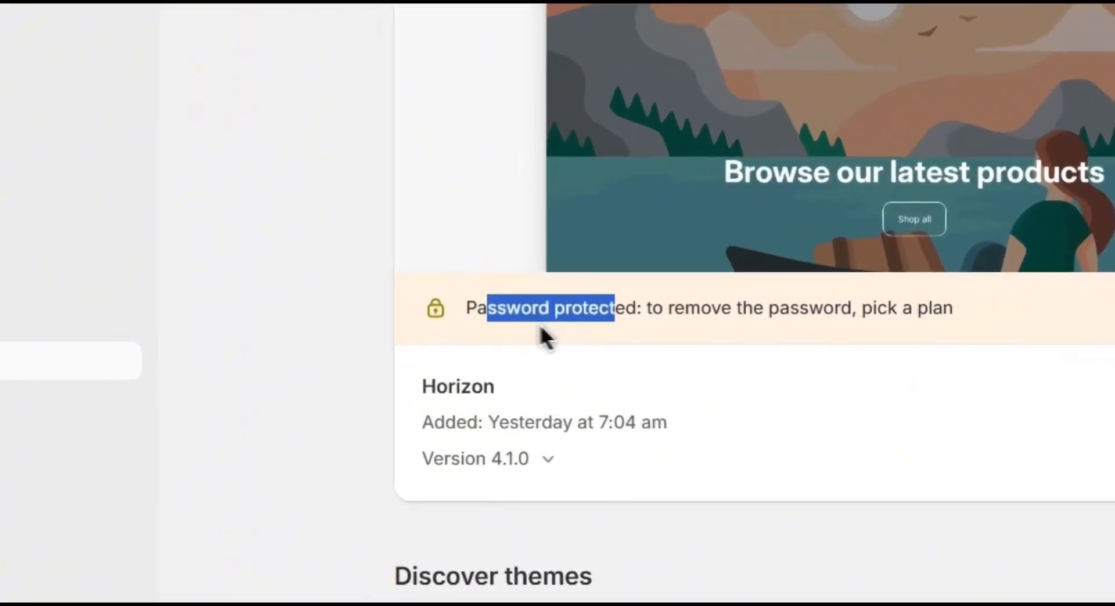
{"action": "left_click_drag", "start_coordinate": [738, 336], "coordinate": [891, 332]}
{"action": "left_click_drag", "start_coordinate": [627, 355], "coordinate": [638, 358]}
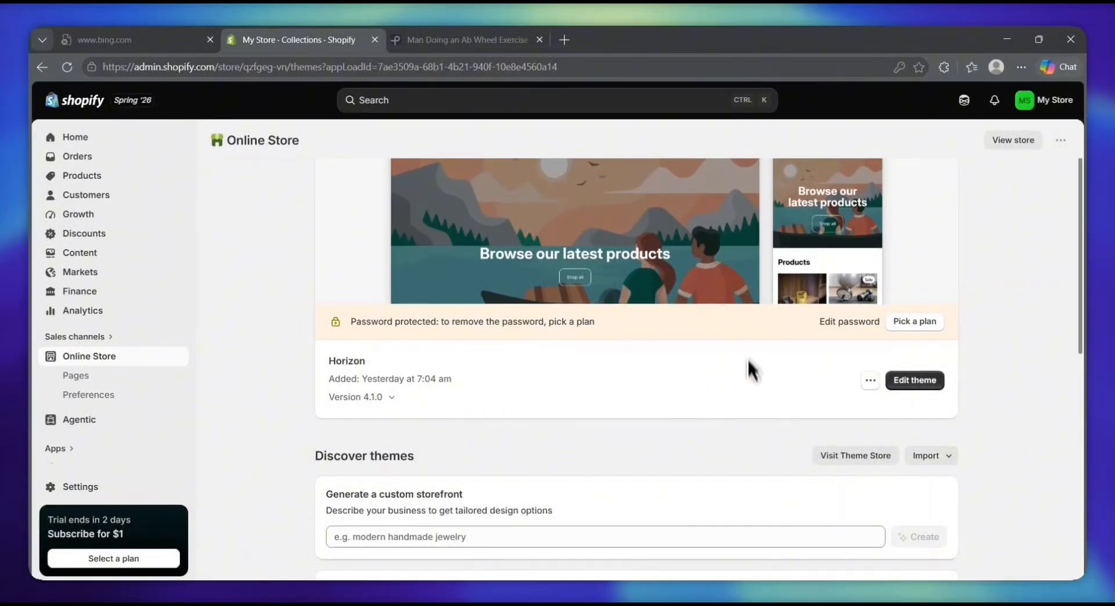
{"action": "scroll", "coordinate": [749, 388], "scroll_direction": "up", "scroll_amount": 1}
{"action": "scroll", "coordinate": [749, 388], "scroll_direction": "up", "scroll_amount": 1}
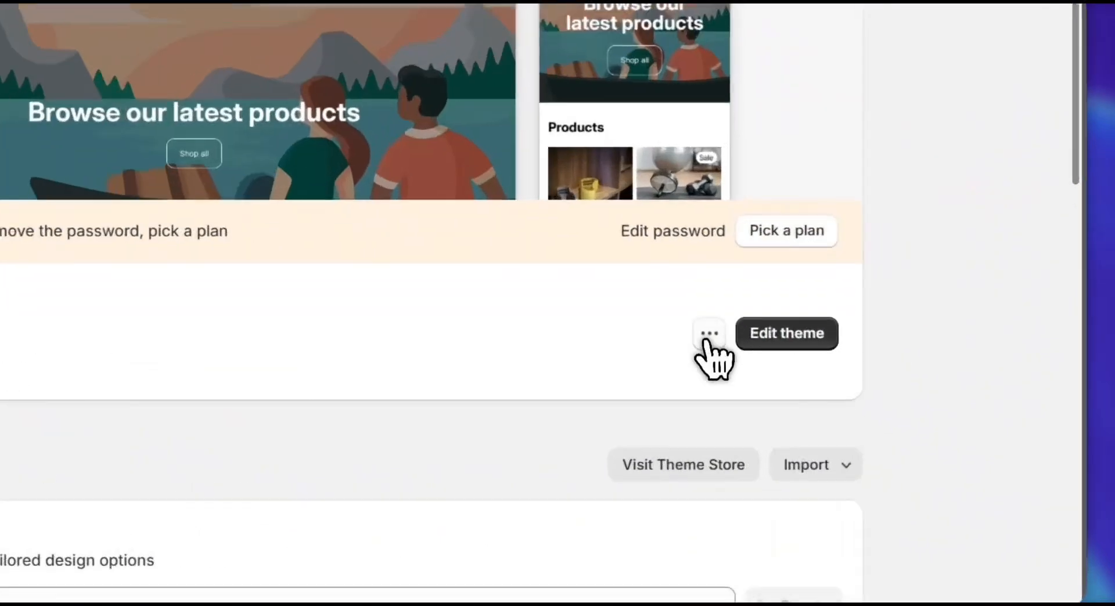
- Check the additional actions available for the Horizon theme without choosing one
{"action": "left_click", "coordinate": [870, 422]}
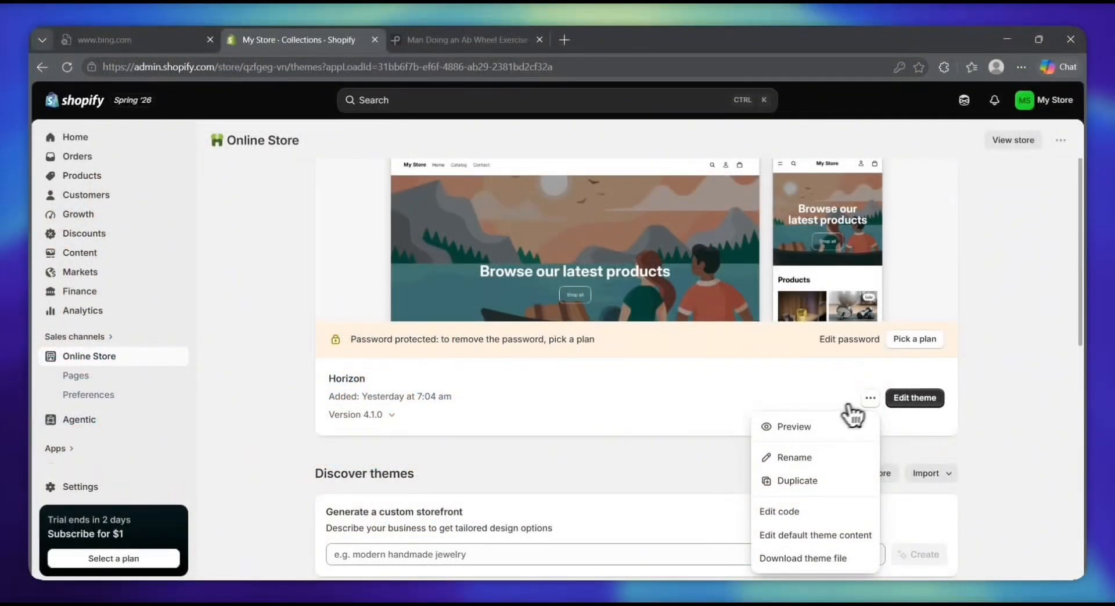
{"action": "left_click", "coordinate": [870, 413]}
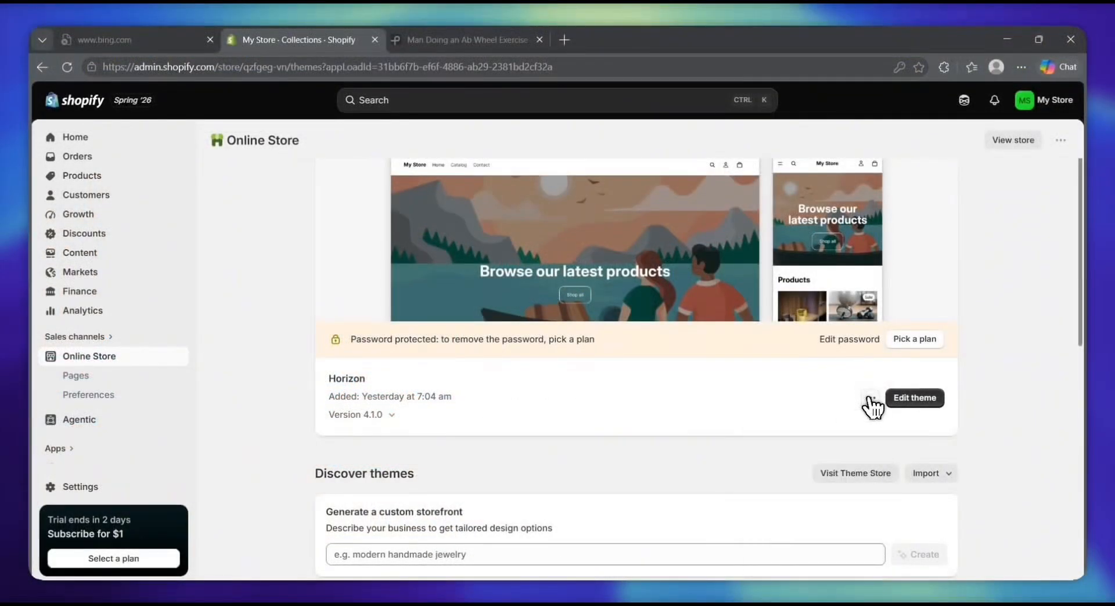
{"action": "left_click", "coordinate": [869, 413]}
{"action": "scroll", "coordinate": [869, 401], "scroll_direction": "up", "scroll_amount": 1}
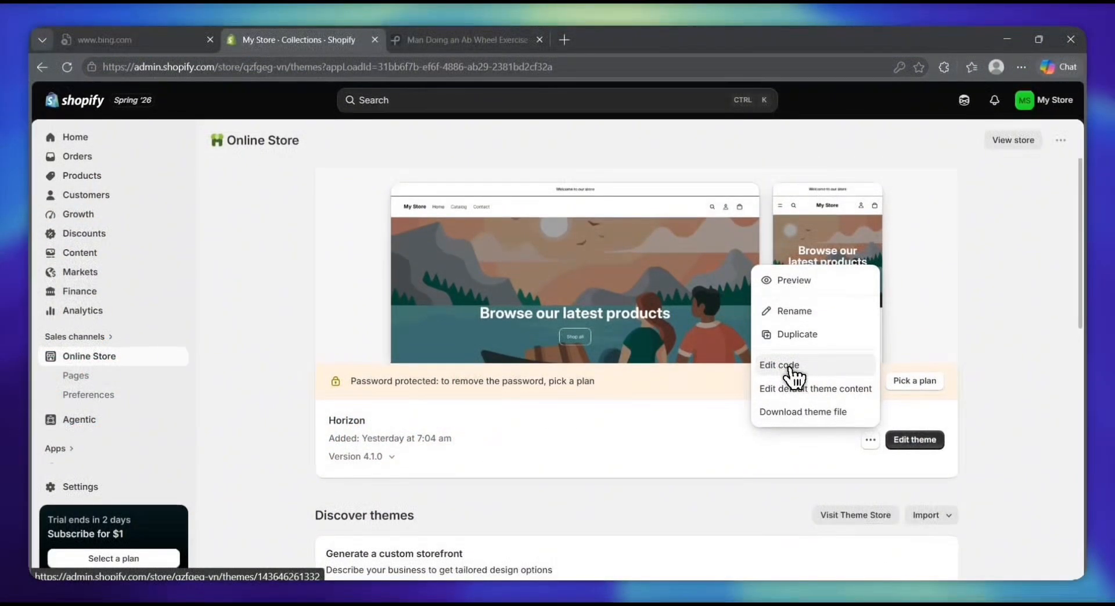
{"action": "left_click", "coordinate": [796, 513]}
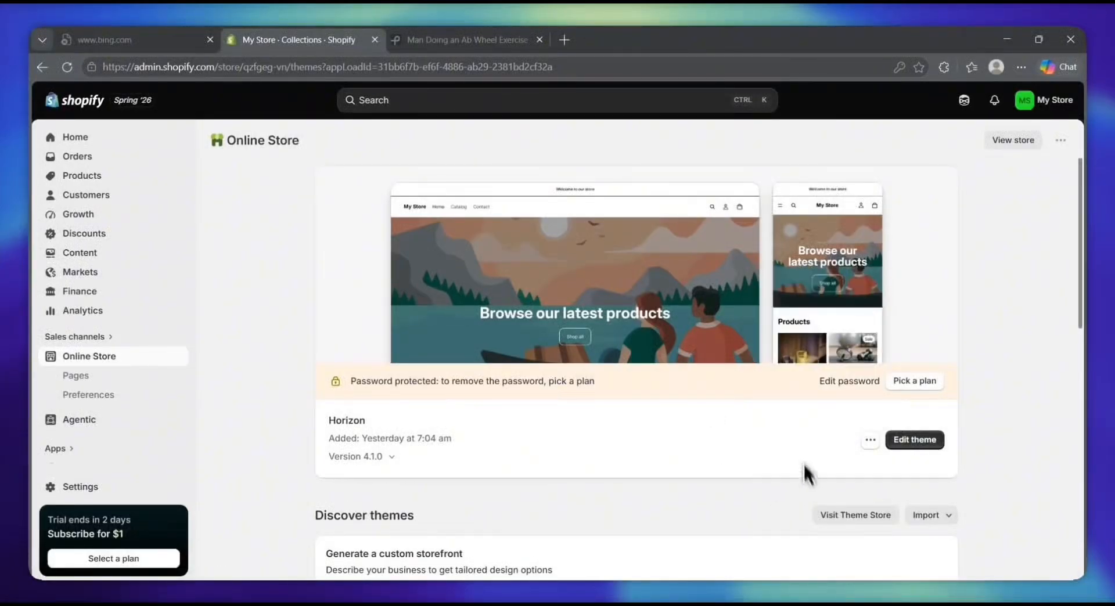
- Browse the themes offered in the Discover themes section, including Horizon, Tinker and Savor
{"action": "scroll", "coordinate": [794, 442], "scroll_direction": "down", "scroll_amount": 3}
{"action": "scroll", "coordinate": [469, 347], "scroll_direction": "down", "scroll_amount": 2}
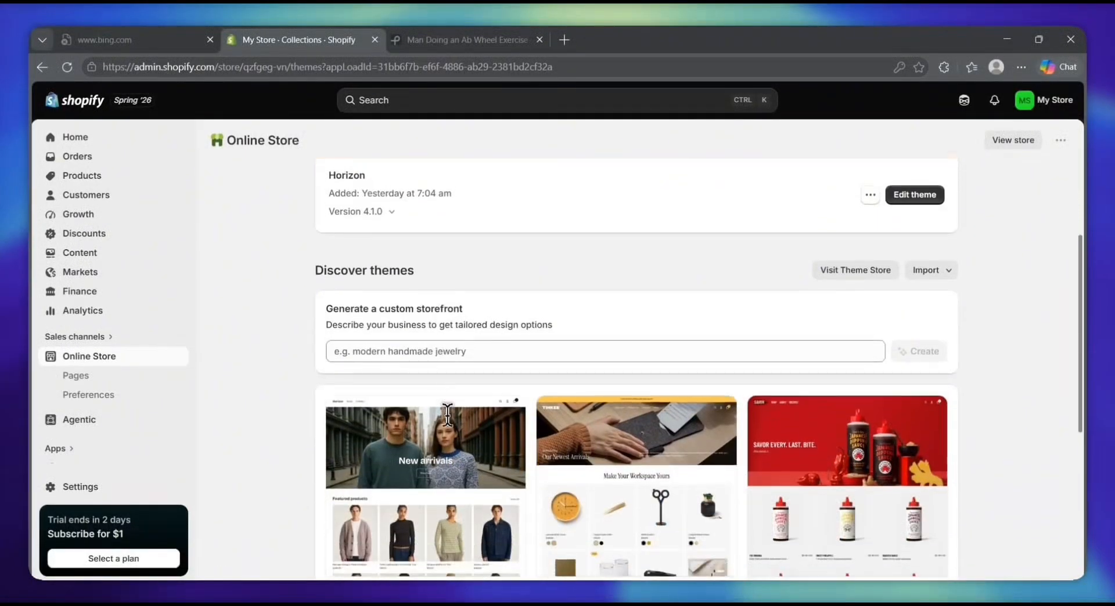
{"action": "left_click_drag", "start_coordinate": [381, 269], "coordinate": [336, 276]}
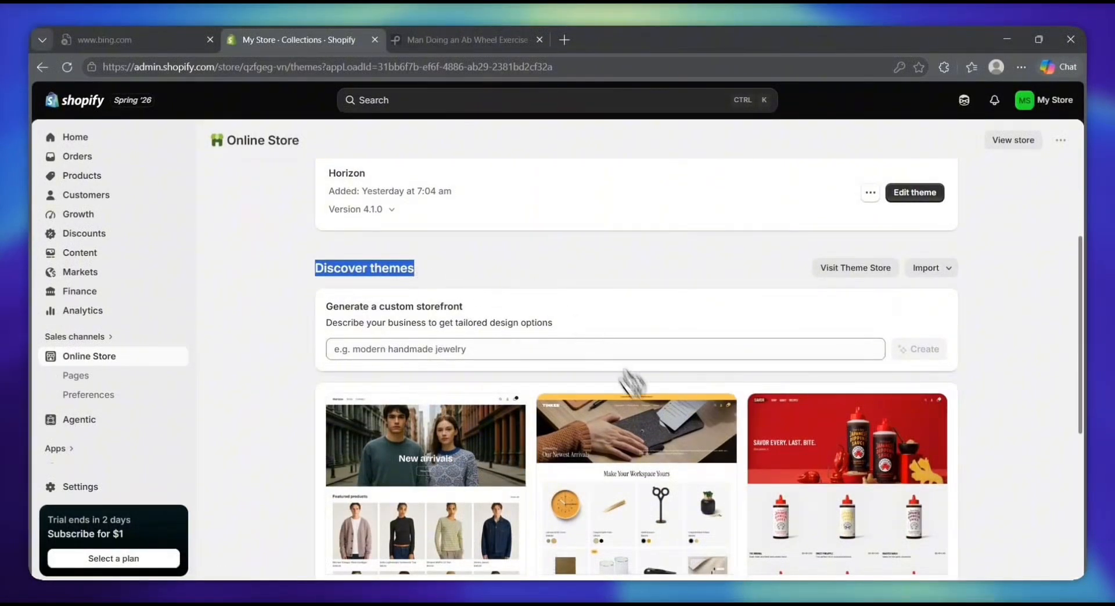
{"action": "scroll", "coordinate": [627, 468], "scroll_direction": "down", "scroll_amount": 2}
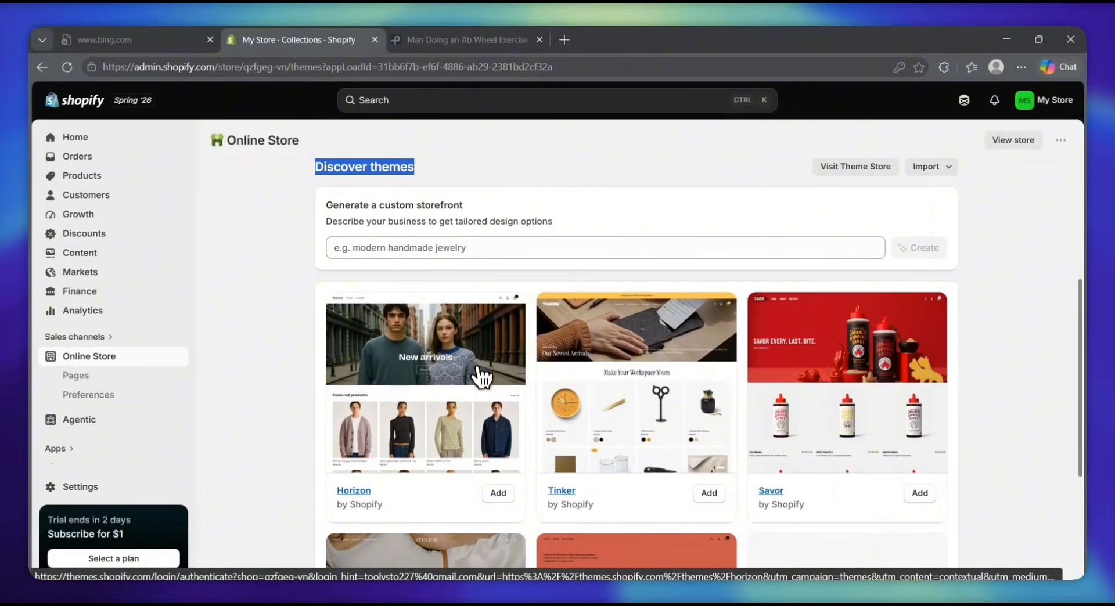
{"action": "scroll", "coordinate": [659, 471], "scroll_direction": "down", "scroll_amount": 2}
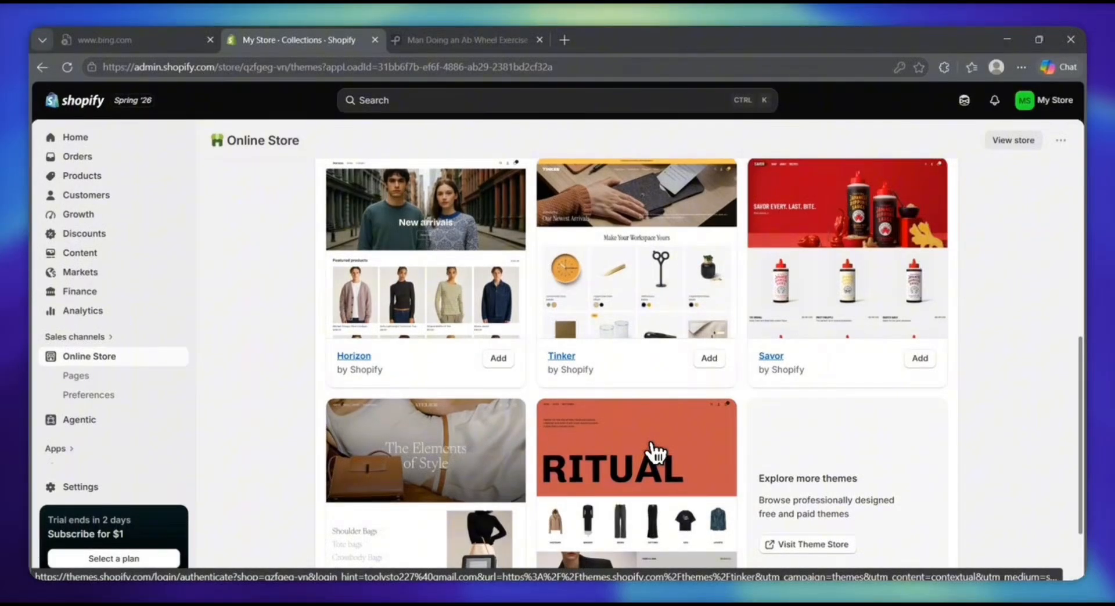
- Look over the remaining suggested themes, including Atelier and Ritual, and the option to explore more in the Theme Store
{"action": "scroll", "coordinate": [655, 453], "scroll_direction": "down", "scroll_amount": 2}
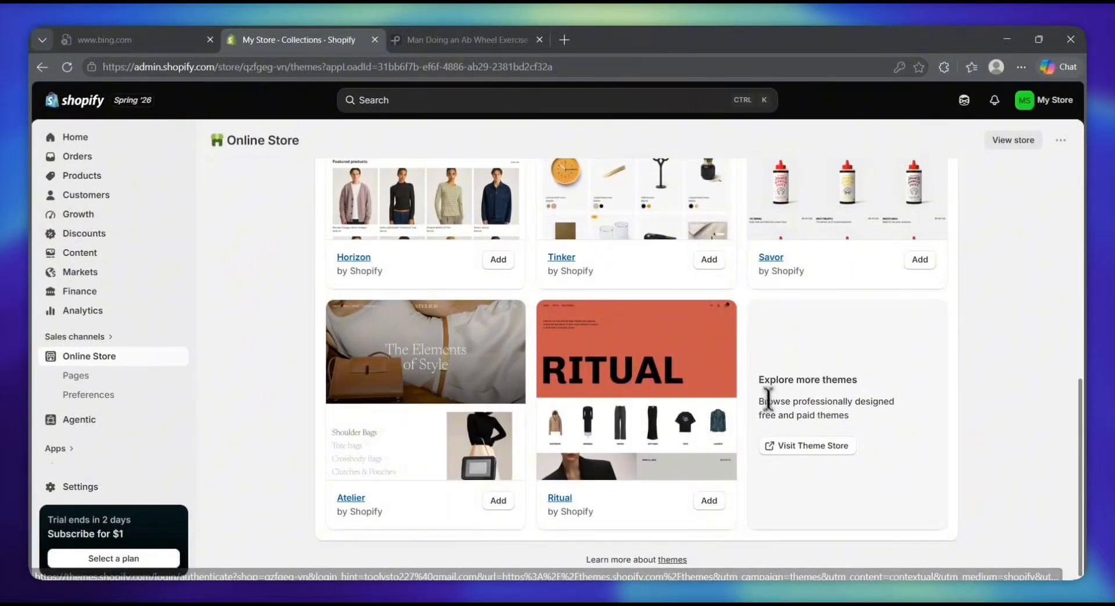
{"action": "scroll", "coordinate": [737, 421], "scroll_direction": "up", "scroll_amount": 2}
{"action": "scroll", "coordinate": [731, 449], "scroll_direction": "up", "scroll_amount": 2}
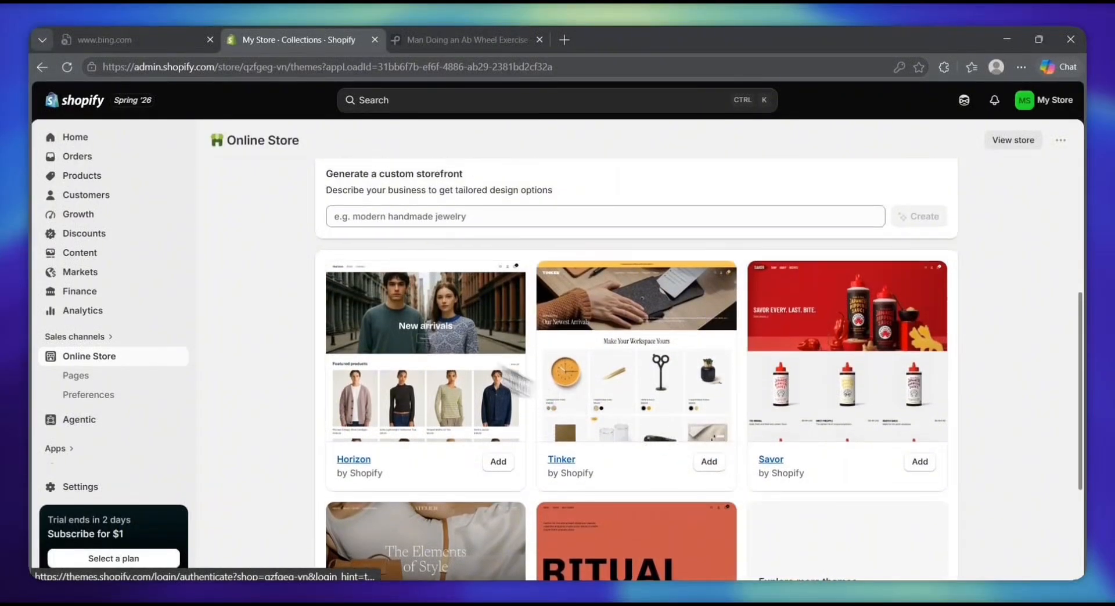
- Read the custom storefront generator's description and check the theme import options without choosing one
{"action": "left_click_drag", "start_coordinate": [332, 174], "coordinate": [567, 198]}
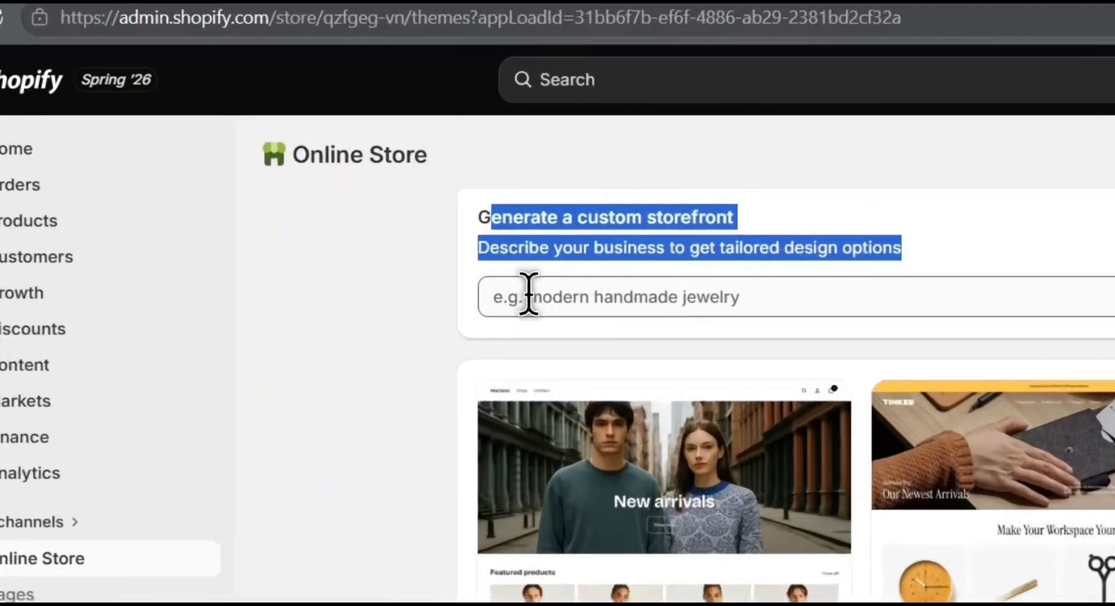
{"action": "left_click", "coordinate": [353, 216]}
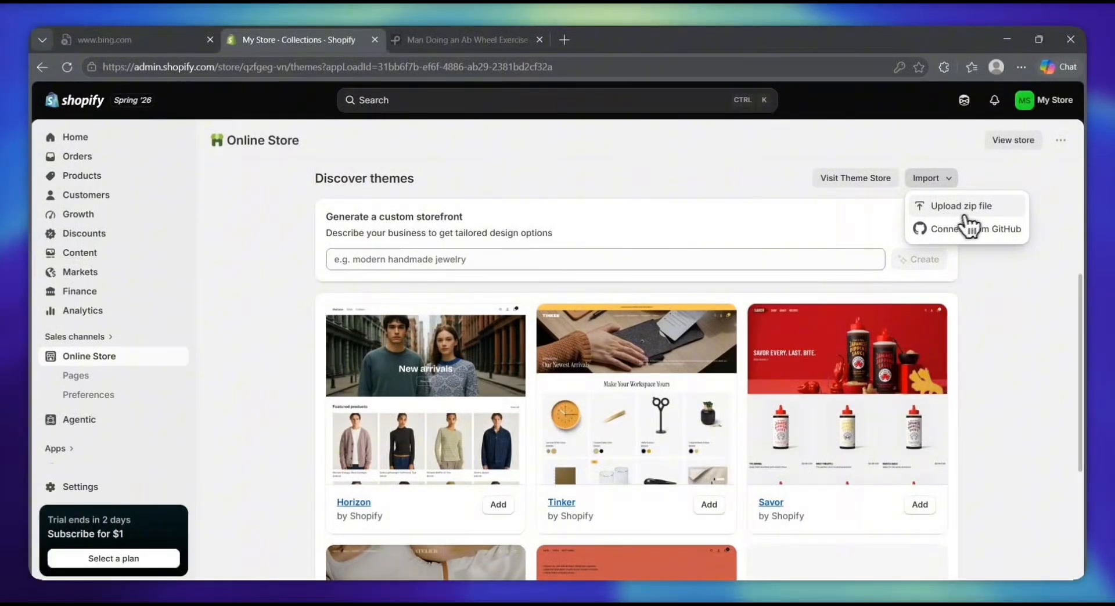
{"action": "left_click", "coordinate": [996, 181]}
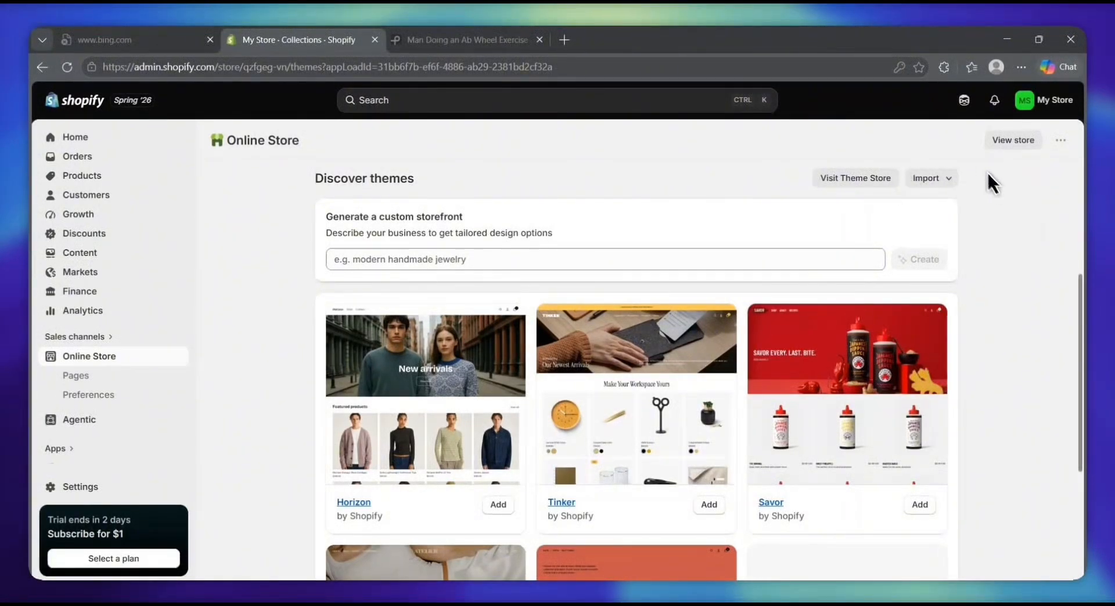
- Review the current Horizon theme's preview and details alongside the themes suggested under Discover themes
{"action": "scroll", "coordinate": [890, 186], "scroll_direction": "up", "scroll_amount": 1}
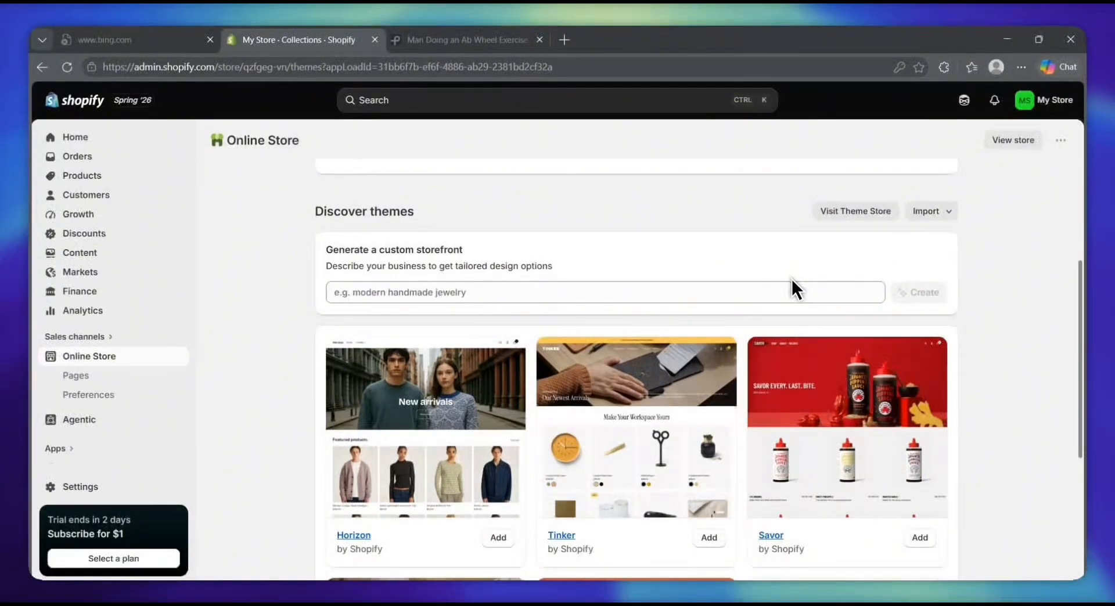
{"action": "scroll", "coordinate": [837, 242], "scroll_direction": "up", "scroll_amount": 3}
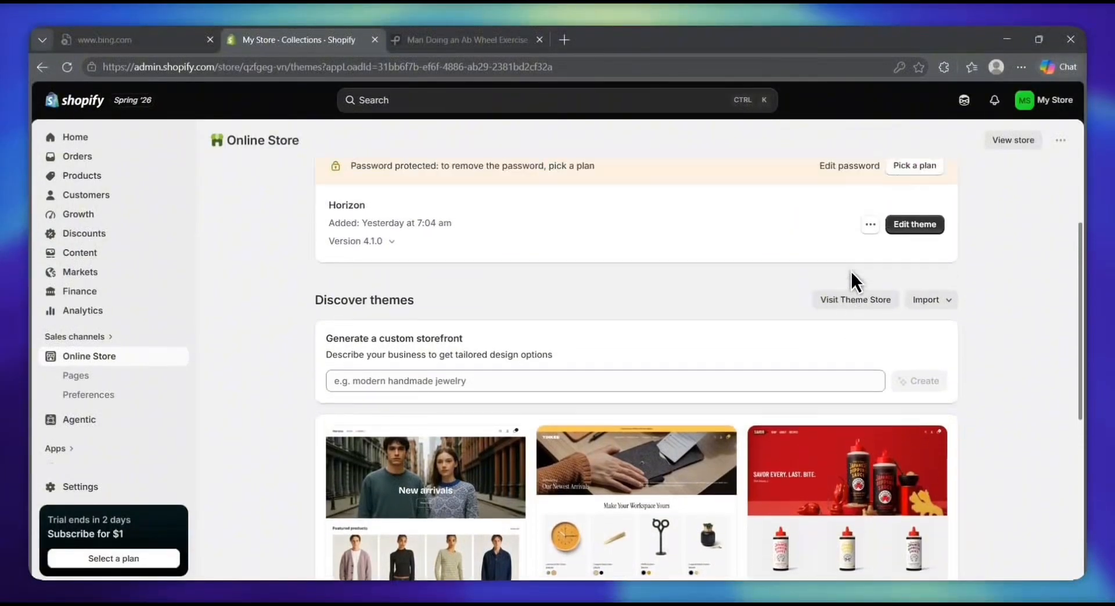
{"action": "scroll", "coordinate": [851, 270], "scroll_direction": "up", "scroll_amount": 1}
{"action": "scroll", "coordinate": [852, 274], "scroll_direction": "up", "scroll_amount": 2}
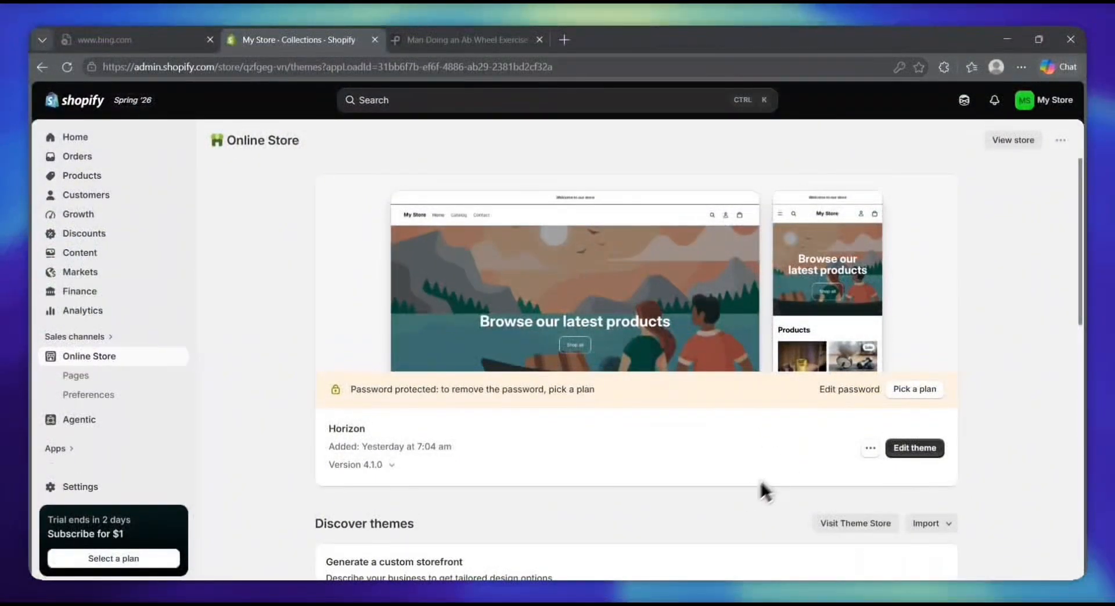
{"action": "scroll", "coordinate": [713, 459], "scroll_direction": "down", "scroll_amount": 1}
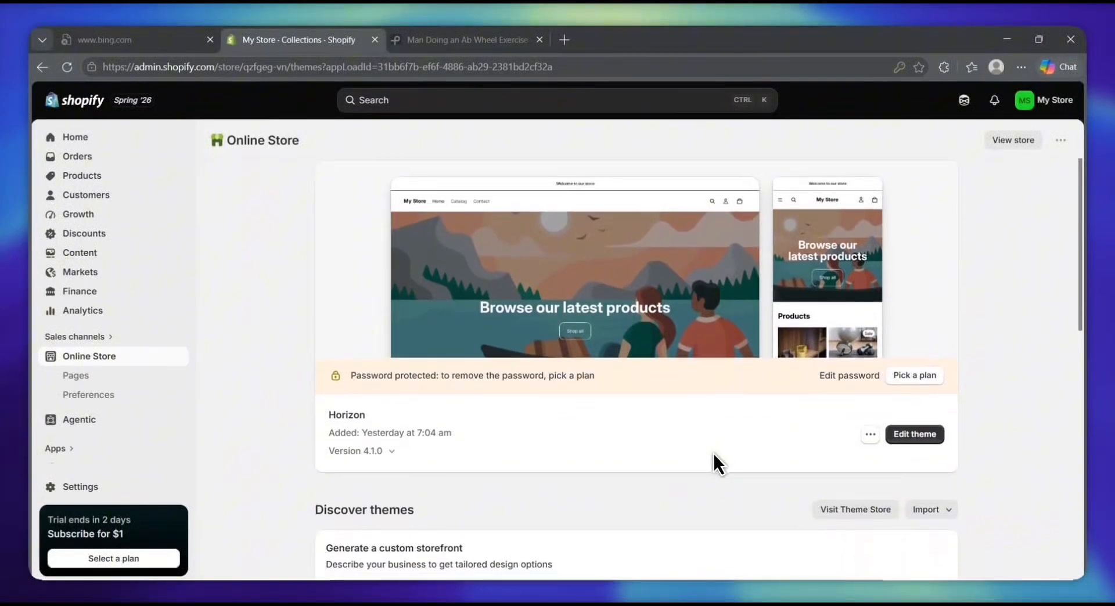
{"action": "scroll", "coordinate": [718, 464], "scroll_direction": "up", "scroll_amount": 1}
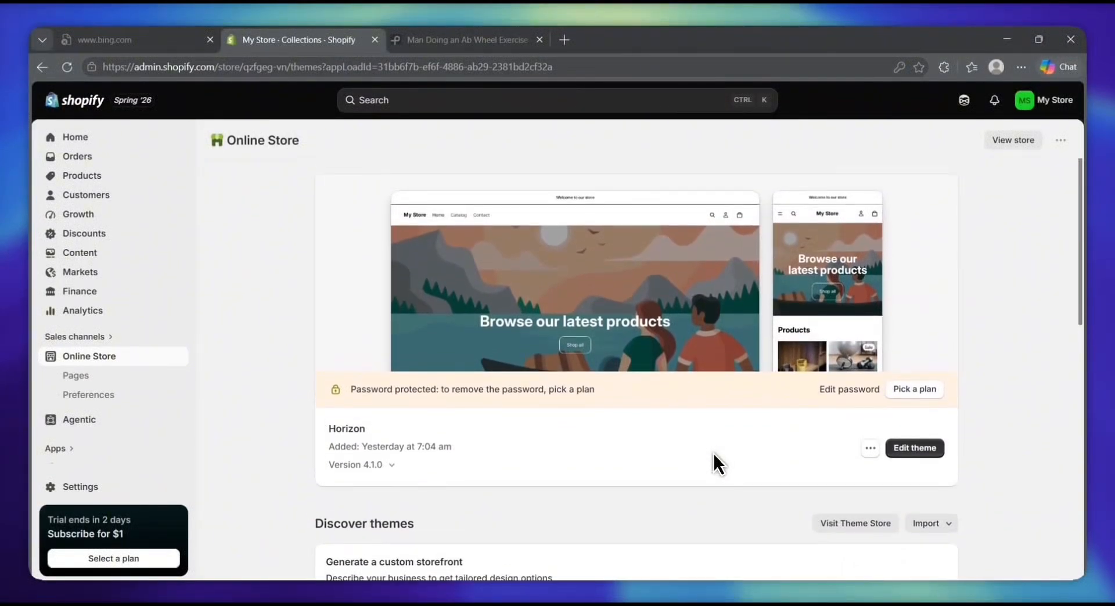
{"action": "scroll", "coordinate": [718, 463], "scroll_direction": "down", "scroll_amount": 1}
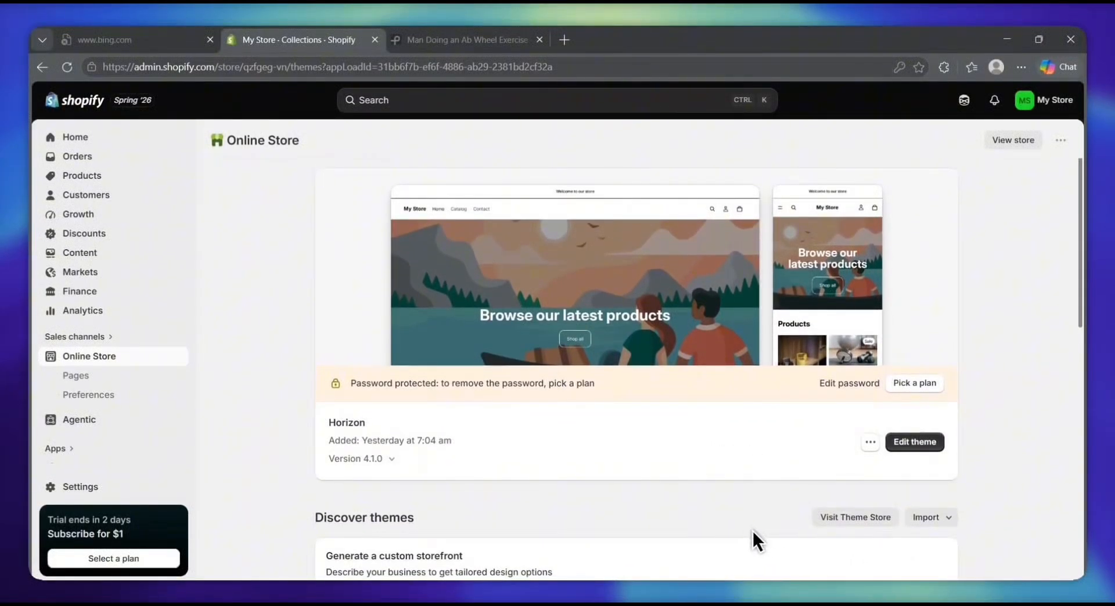
{"action": "scroll", "coordinate": [742, 465], "scroll_direction": "down", "scroll_amount": 3}
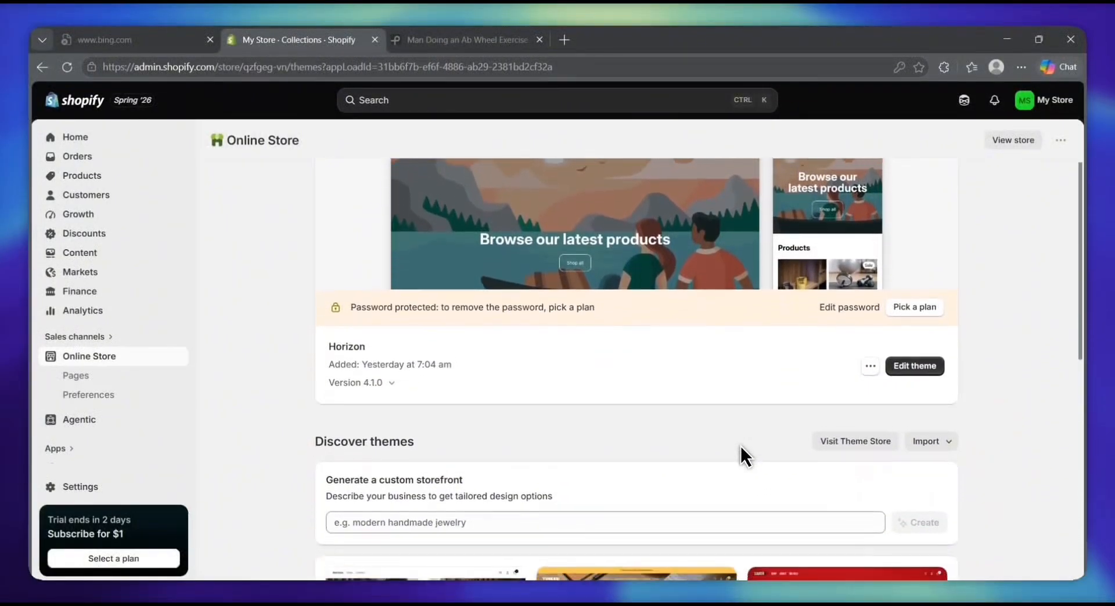
{"action": "scroll", "coordinate": [741, 447], "scroll_direction": "down", "scroll_amount": 2}
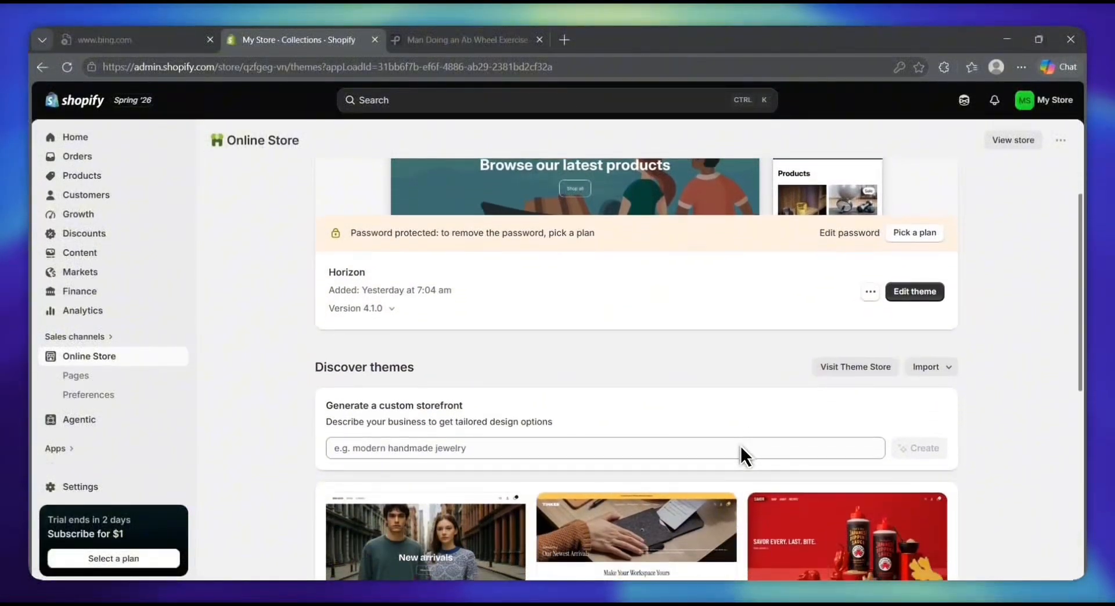
{"action": "scroll", "coordinate": [740, 455], "scroll_direction": "down", "scroll_amount": 3}
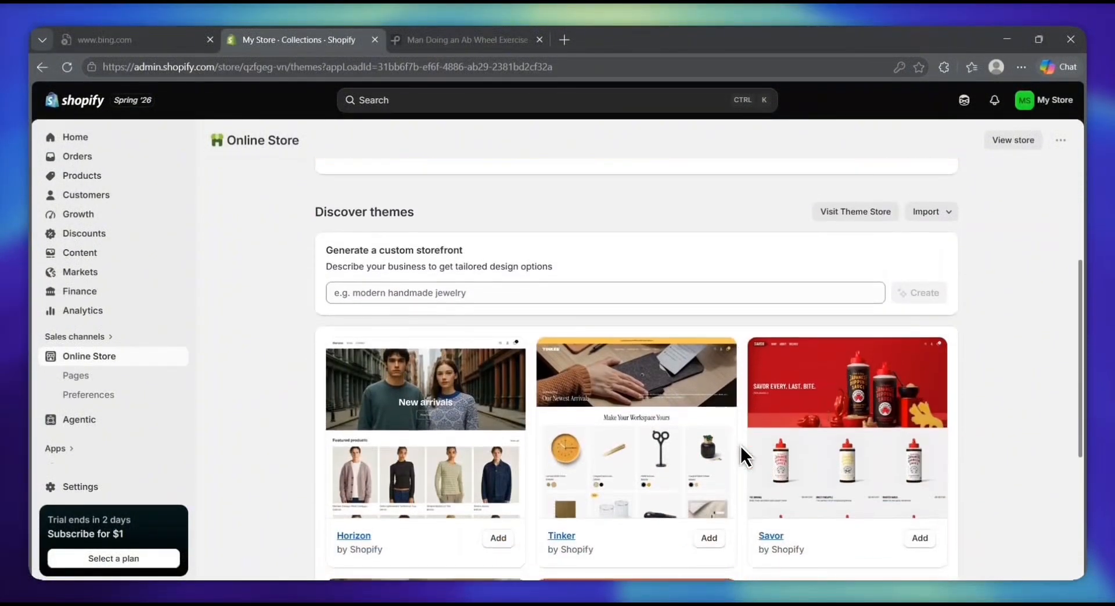
{"action": "scroll", "coordinate": [740, 450], "scroll_direction": "down", "scroll_amount": 1}
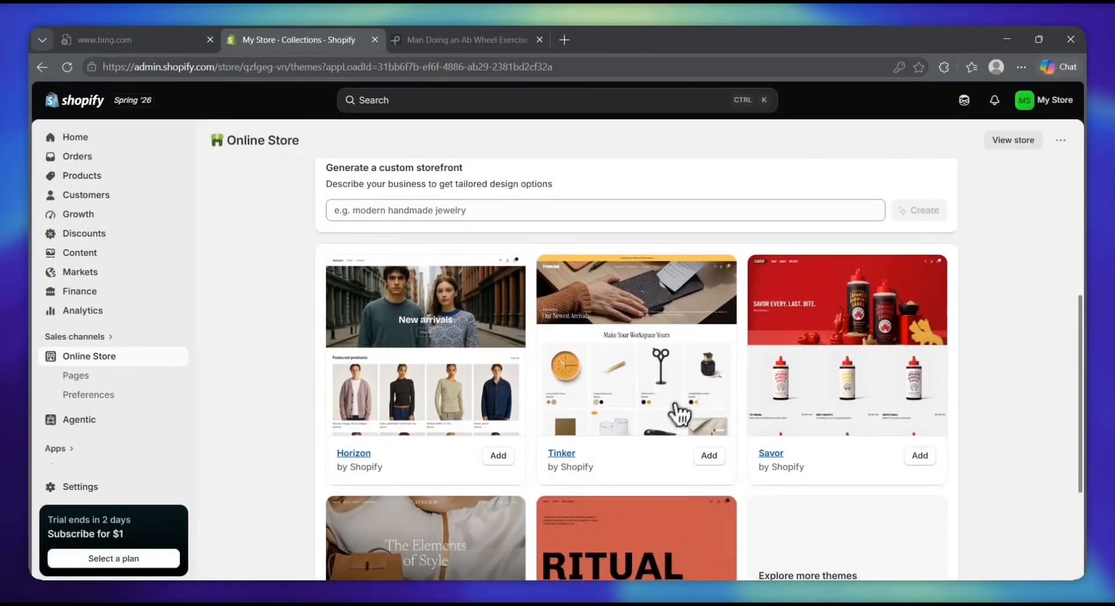
{"action": "scroll", "coordinate": [667, 450], "scroll_direction": "down", "scroll_amount": 1}
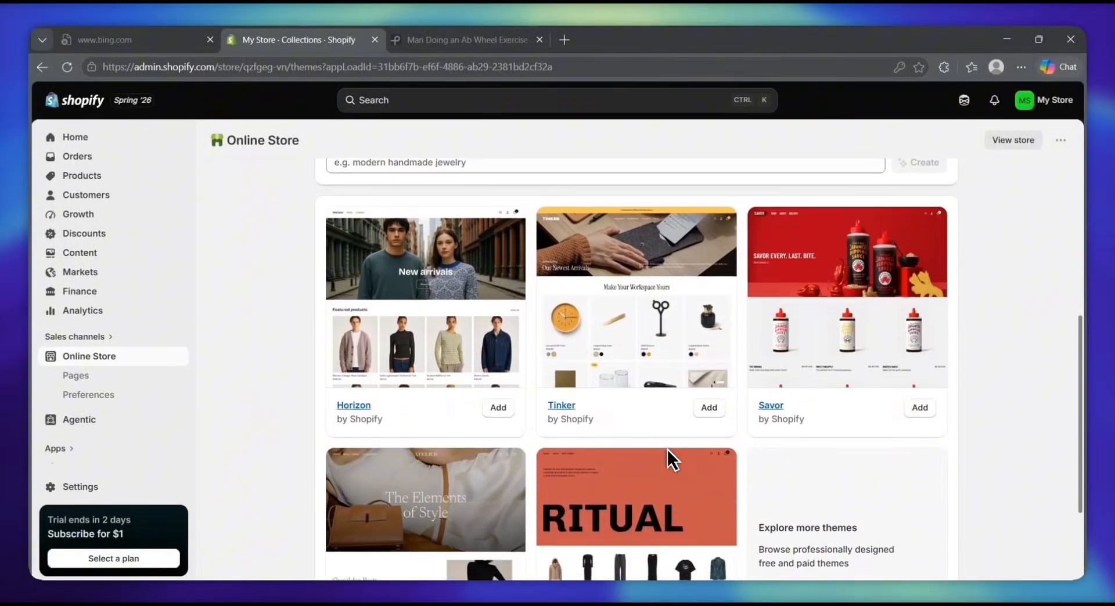
- Open the current Horizon theme in the theme editor
{"action": "scroll", "coordinate": [667, 449], "scroll_direction": "up", "scroll_amount": 1}
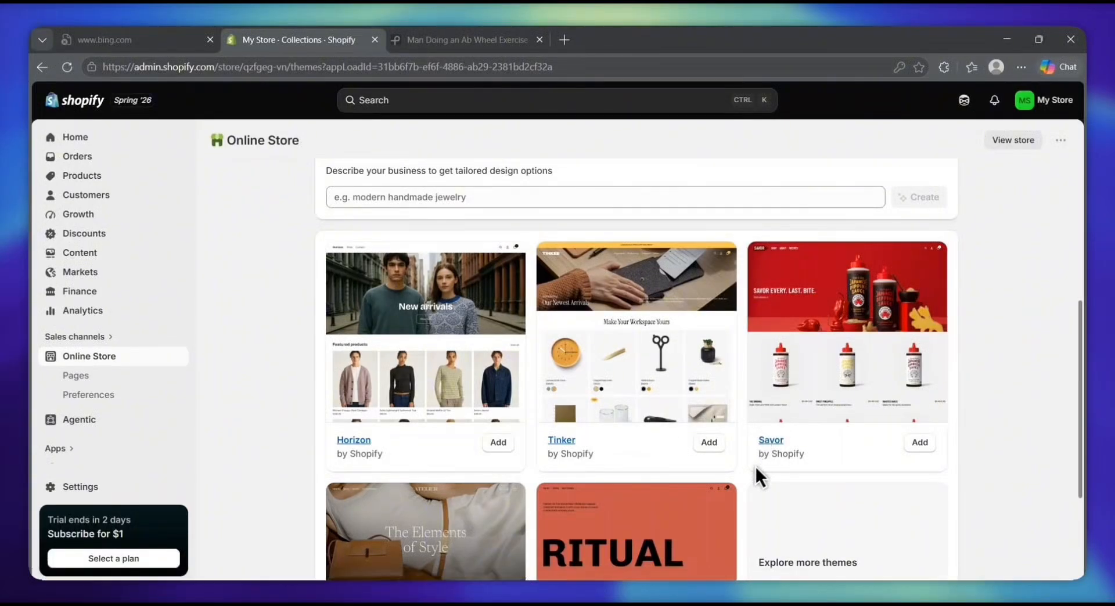
{"action": "scroll", "coordinate": [755, 407], "scroll_direction": "up", "scroll_amount": 2}
{"action": "scroll", "coordinate": [781, 427], "scroll_direction": "up", "scroll_amount": 2}
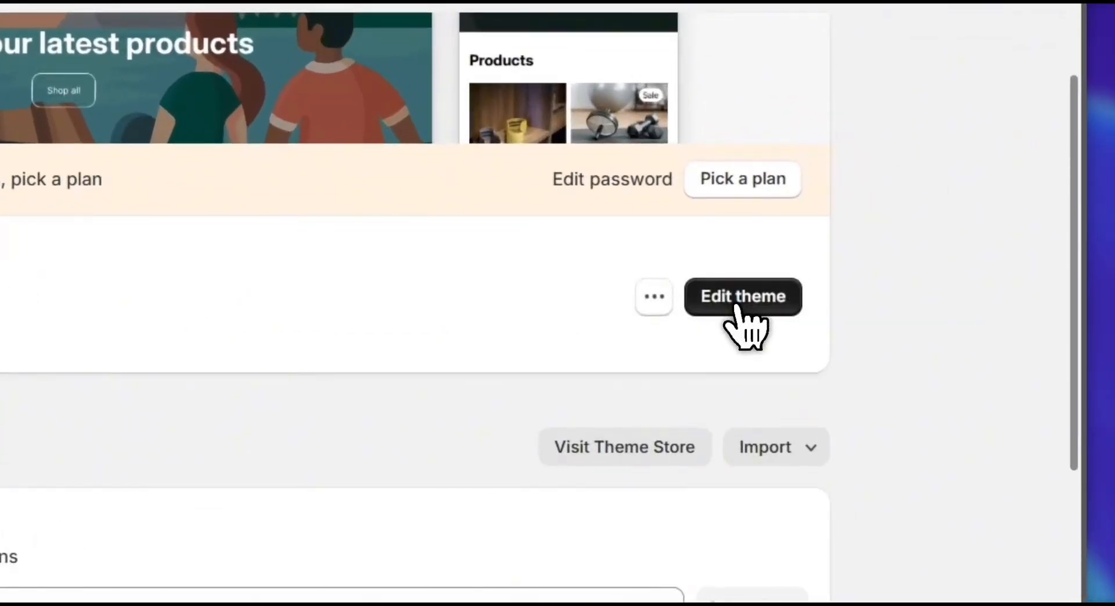
{"action": "left_click", "coordinate": [736, 306]}
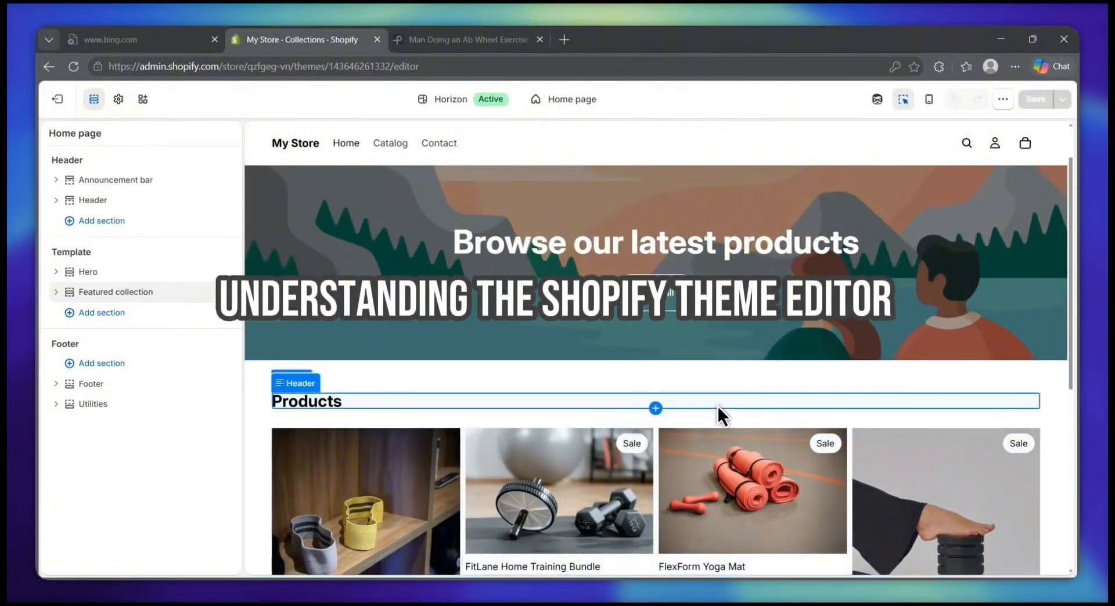
- Examine the home page preview from the announcement bar and hero through the featured products to the email signup and footer
{"action": "scroll", "coordinate": [709, 406], "scroll_direction": "up", "scroll_amount": 1}
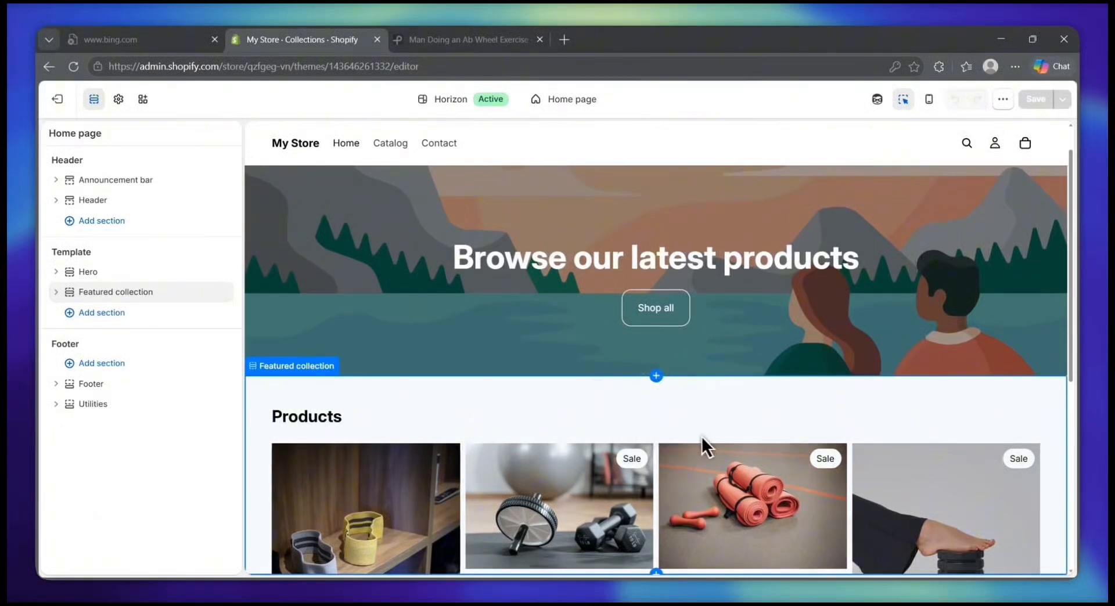
{"action": "scroll", "coordinate": [703, 438], "scroll_direction": "down", "scroll_amount": 5}
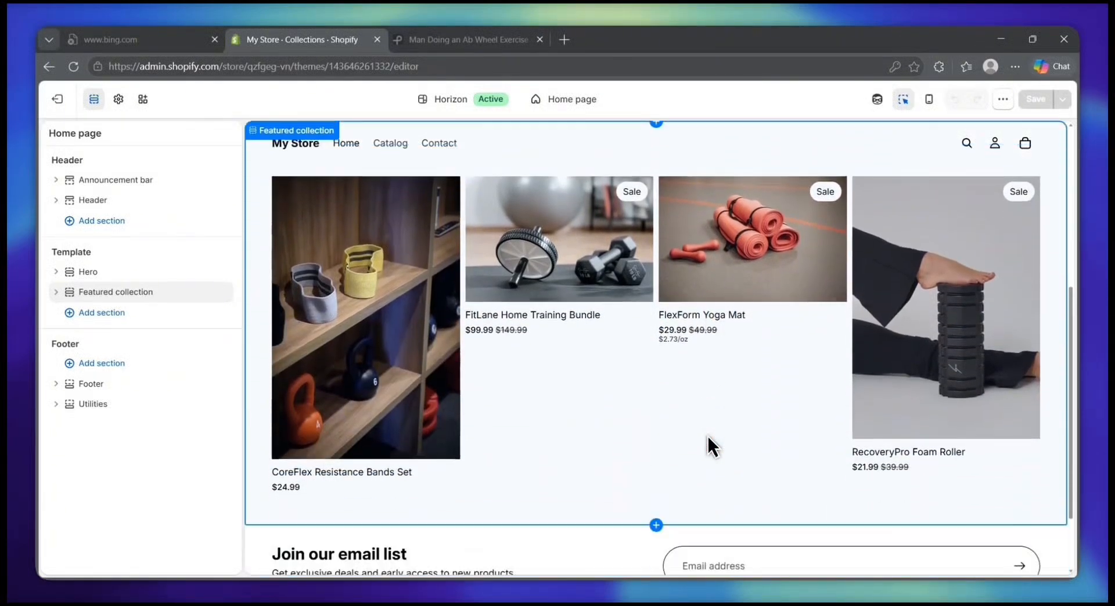
{"action": "scroll", "coordinate": [708, 438], "scroll_direction": "down", "scroll_amount": 1}
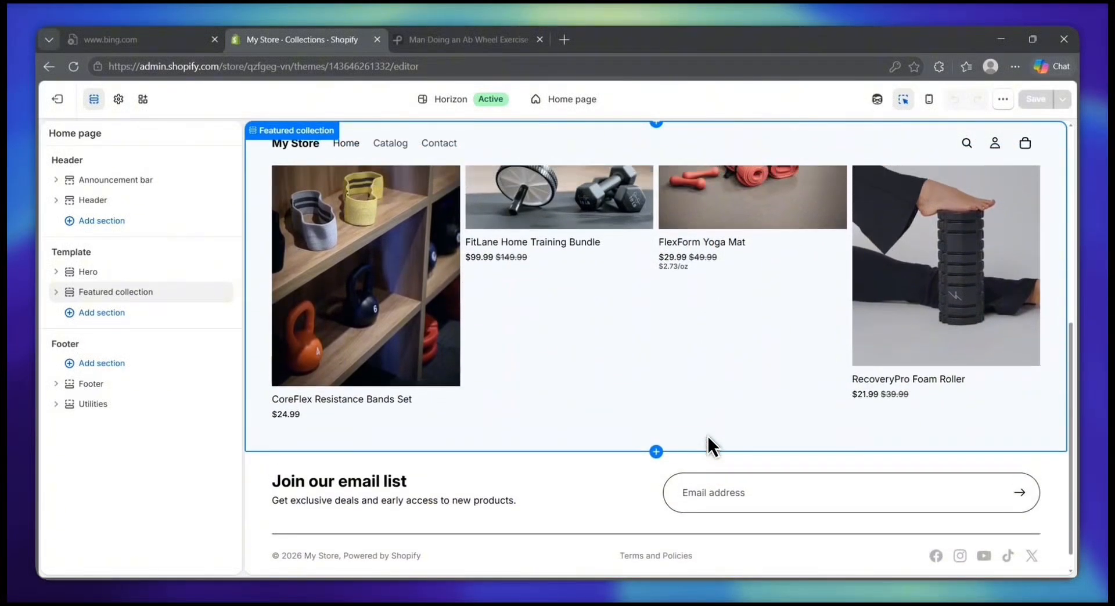
{"action": "scroll", "coordinate": [708, 439], "scroll_direction": "up", "scroll_amount": 6}
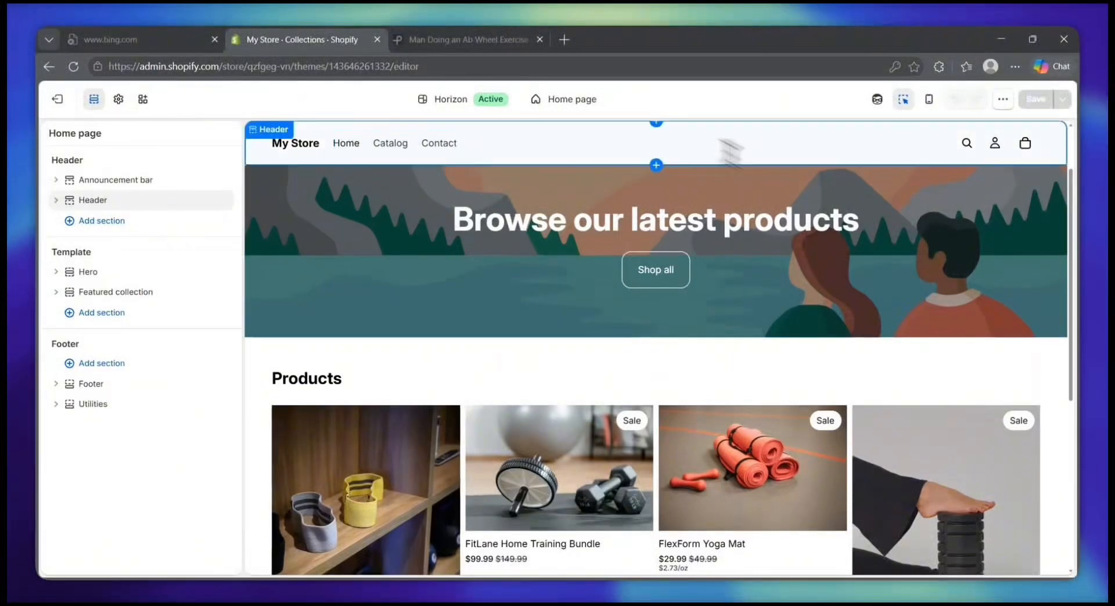
{"action": "scroll", "coordinate": [713, 402], "scroll_direction": "up", "scroll_amount": 2}
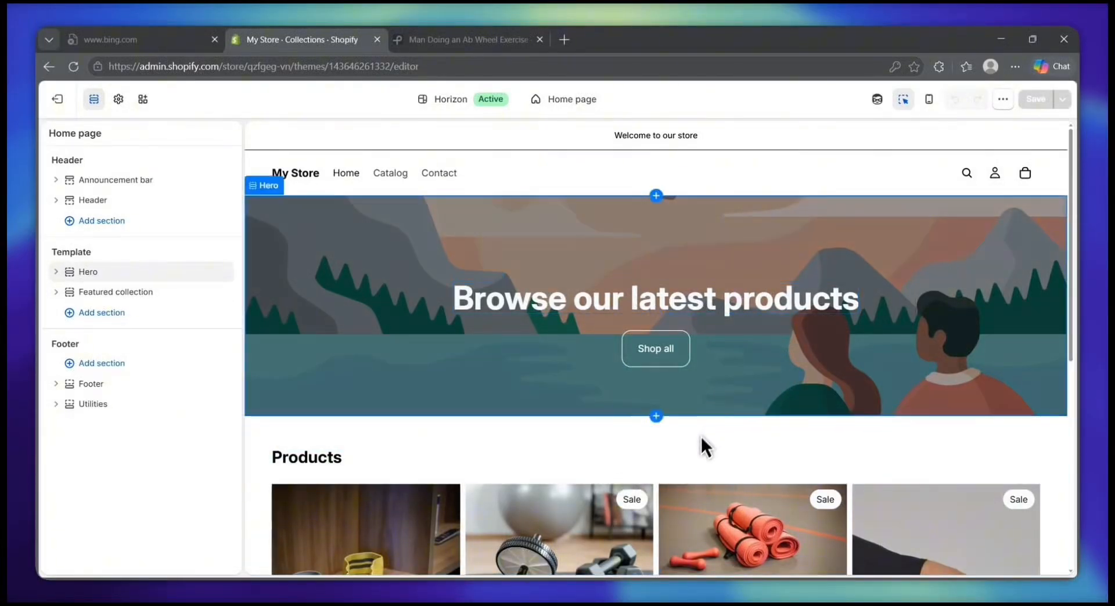
{"action": "scroll", "coordinate": [703, 384], "scroll_direction": "down", "scroll_amount": 2}
{"action": "scroll", "coordinate": [709, 340], "scroll_direction": "down", "scroll_amount": 2}
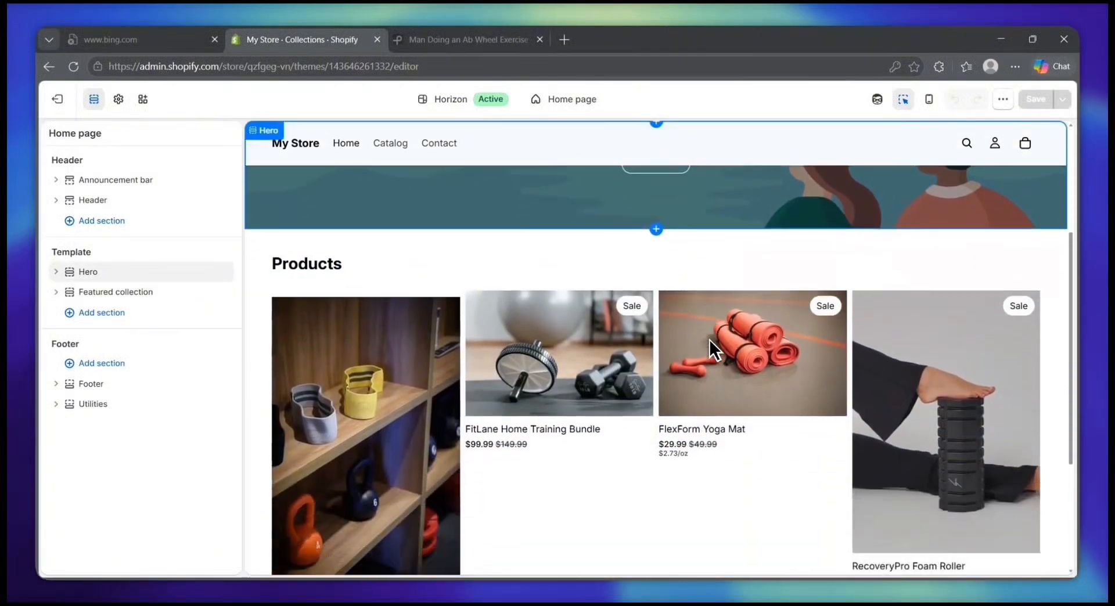
{"action": "scroll", "coordinate": [710, 339], "scroll_direction": "up", "scroll_amount": 5}
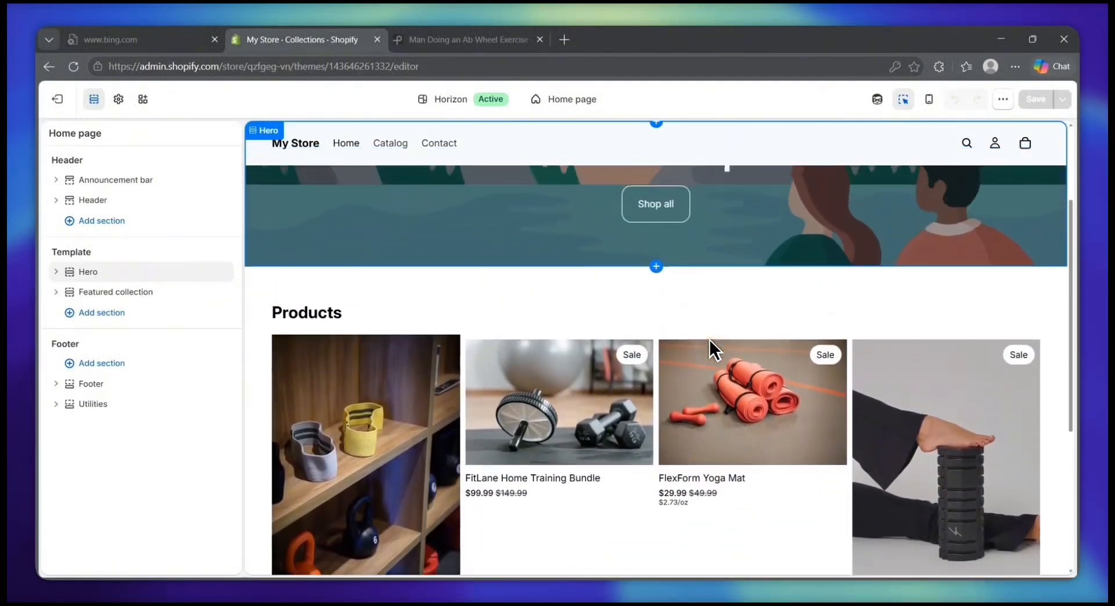
{"action": "scroll", "coordinate": [710, 340], "scroll_direction": "up", "scroll_amount": 1}
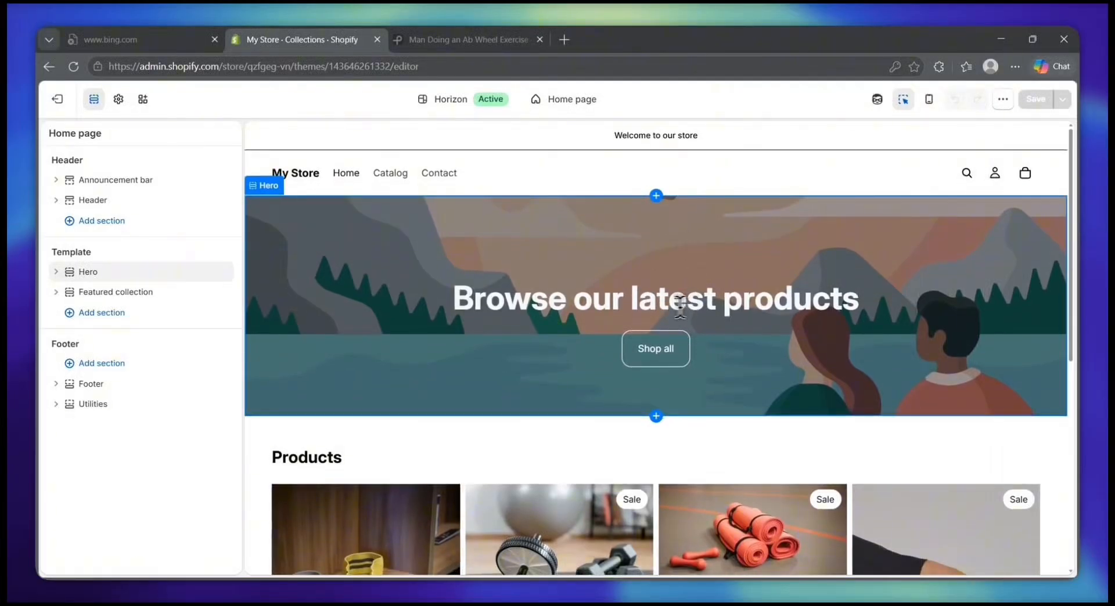
- Select the announcement bar in the preview to show its blocks, and look over the hero and product areas
{"action": "left_click", "coordinate": [617, 138]}
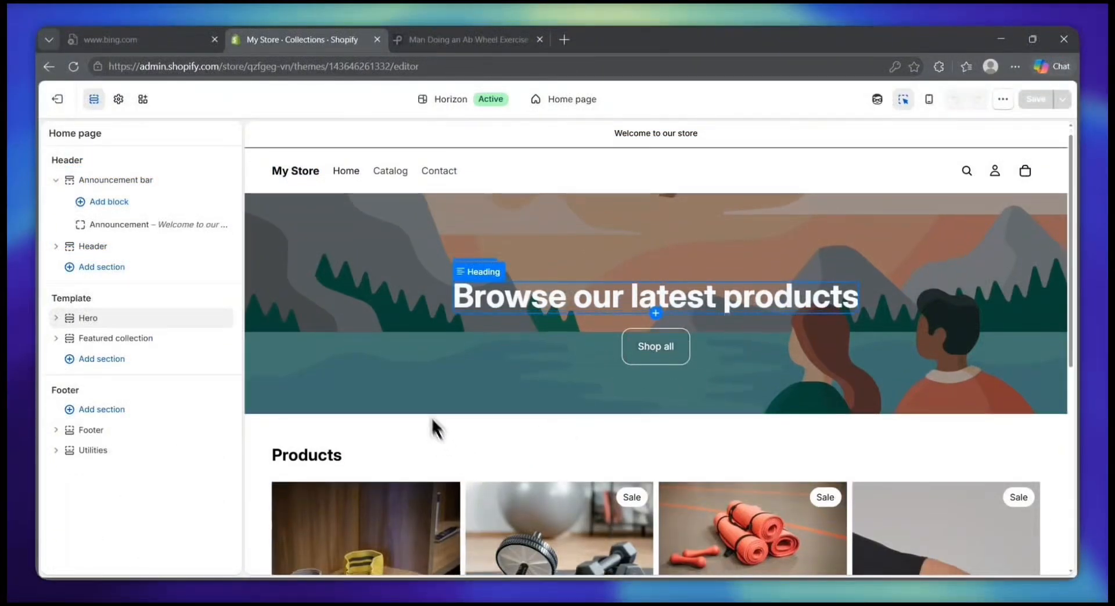
{"action": "scroll", "coordinate": [435, 428], "scroll_direction": "down", "scroll_amount": 1}
{"action": "scroll", "coordinate": [492, 402], "scroll_direction": "down", "scroll_amount": 3}
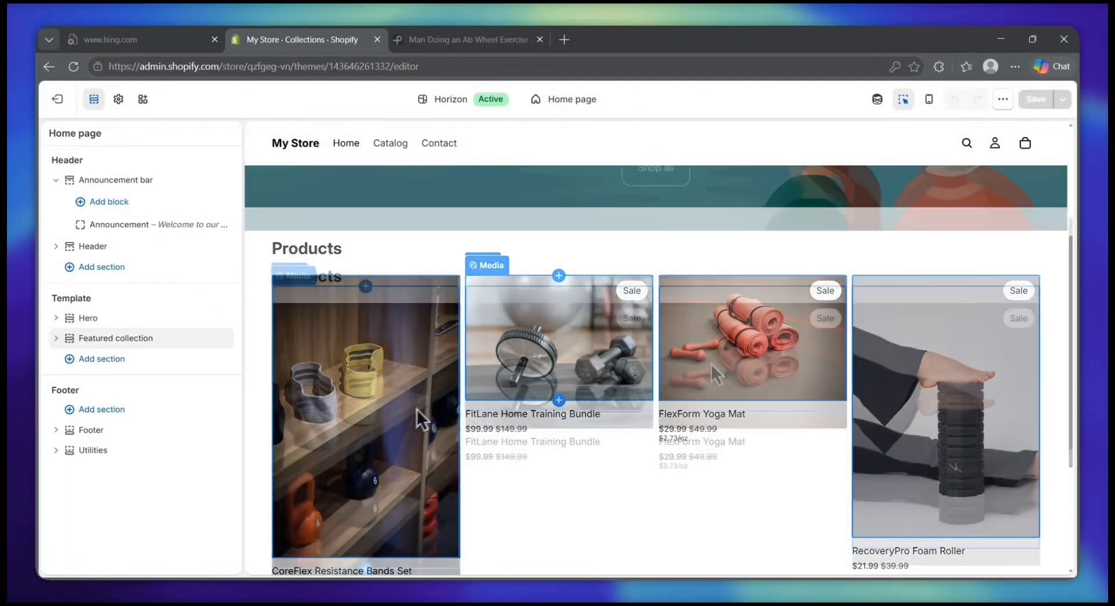
{"action": "scroll", "coordinate": [709, 359], "scroll_direction": "up", "scroll_amount": 2}
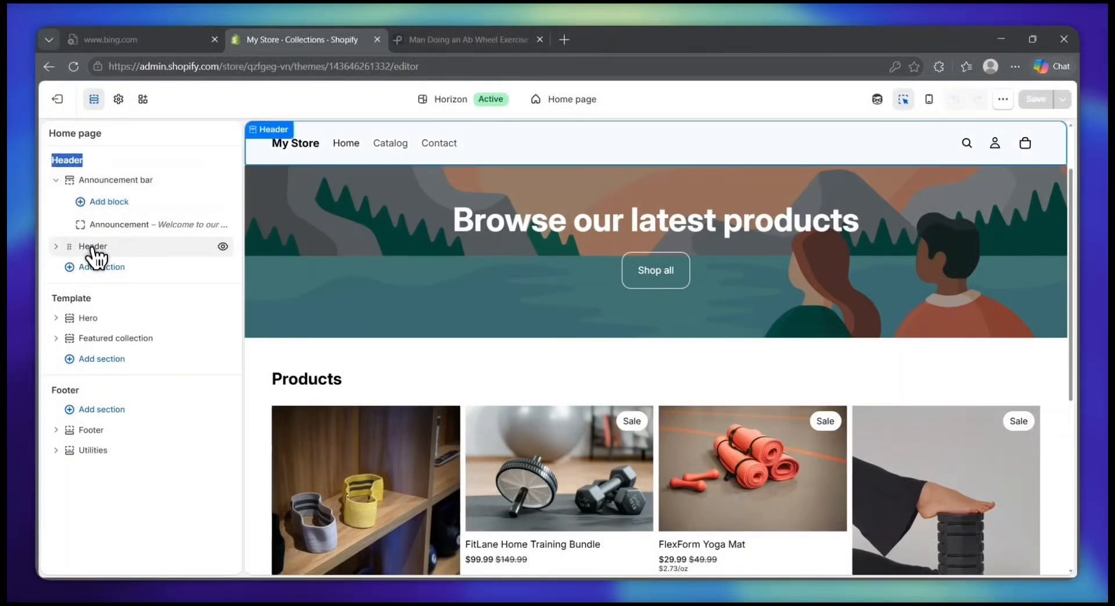
- Inspect the Template group and view the blocks inside its Hero section, leaving the section collapsed
{"action": "left_click", "coordinate": [49, 293]}
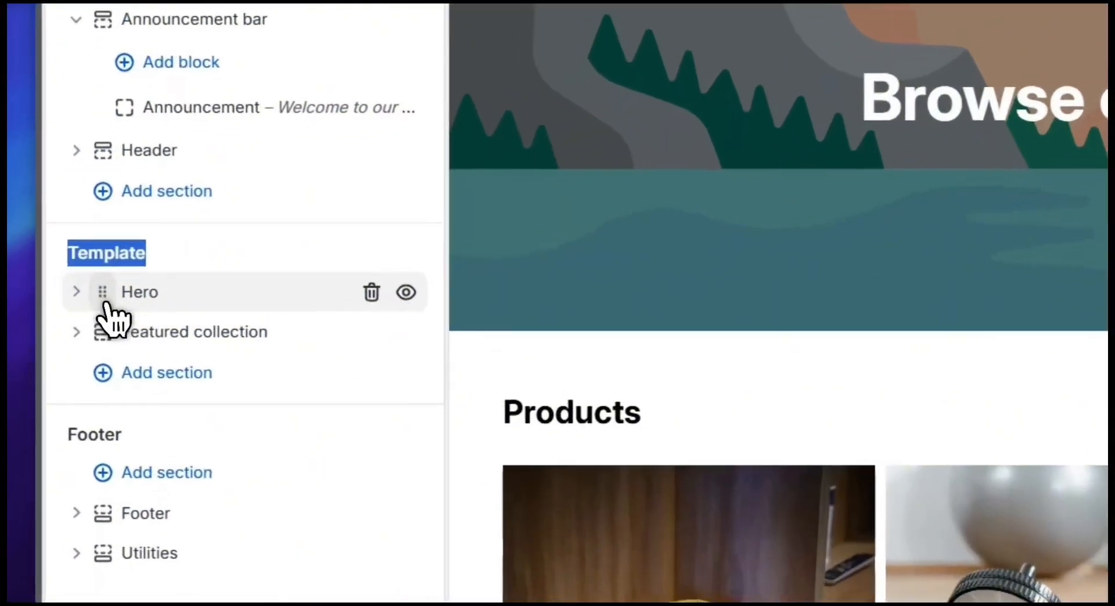
{"action": "left_click_drag", "start_coordinate": [71, 321], "coordinate": [144, 318]}
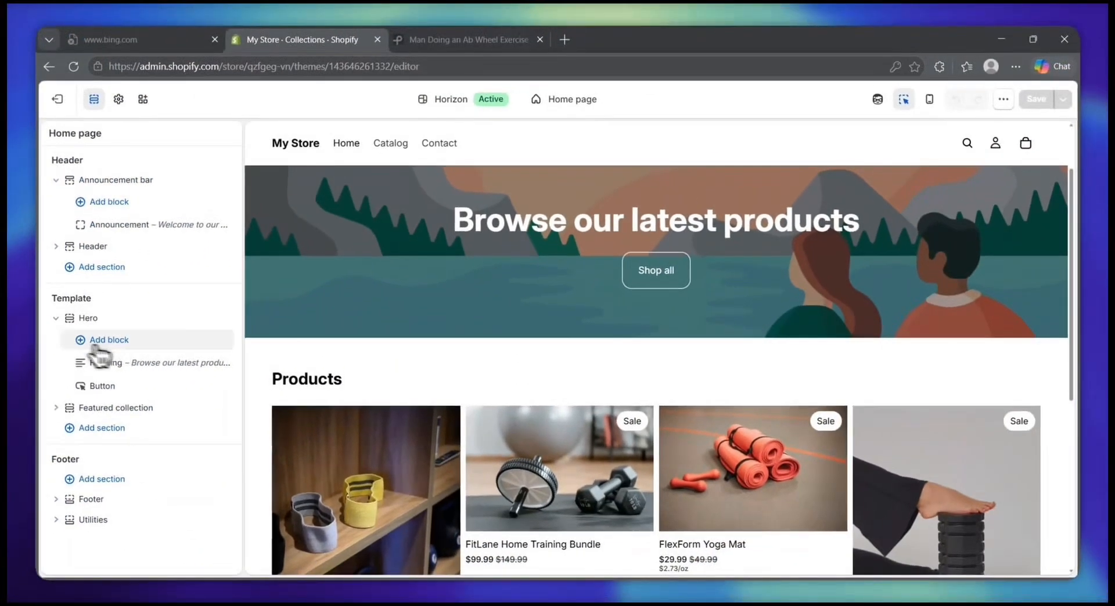
{"action": "left_click", "coordinate": [56, 318]}
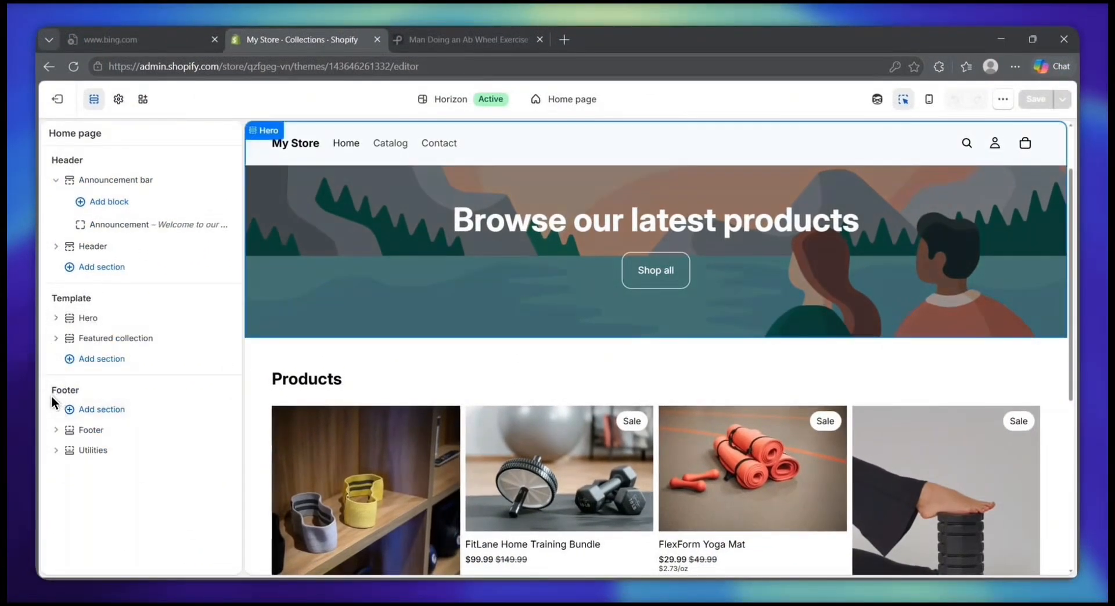
- Inspect the Footer group and view the blocks inside its Utilities section, leaving the section collapsed
{"action": "left_click_drag", "start_coordinate": [51, 396], "coordinate": [81, 395]}
{"action": "left_click", "coordinate": [67, 451]}
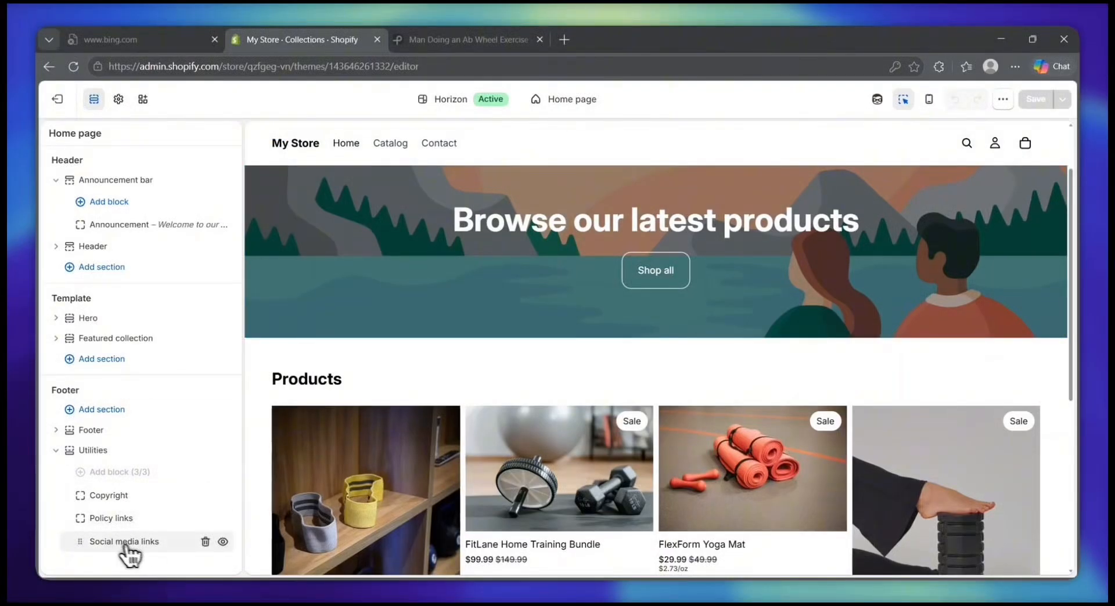
{"action": "left_click", "coordinate": [56, 451]}
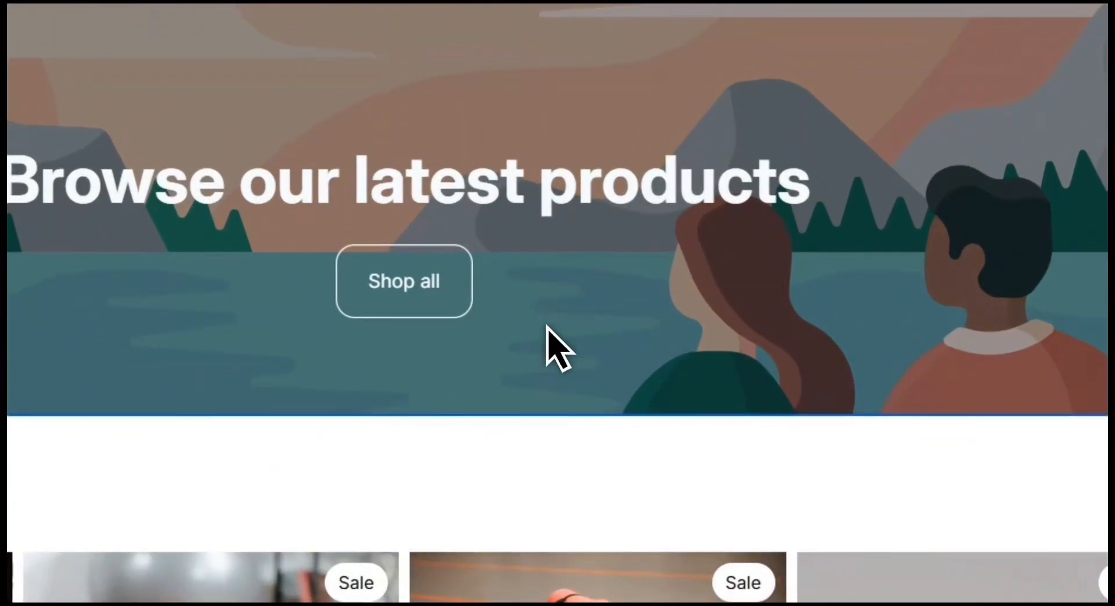
- Select the Hero section in the preview to view its settings, close them, and open the Featured collection section's settings
{"action": "left_click", "coordinate": [546, 326]}
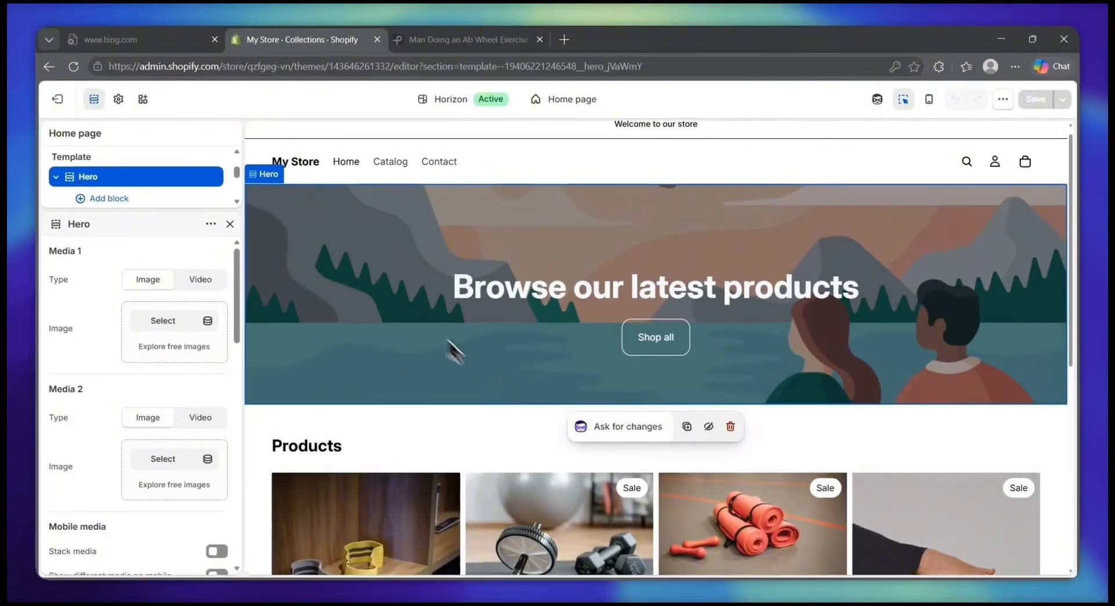
{"action": "left_click", "coordinate": [230, 224]}
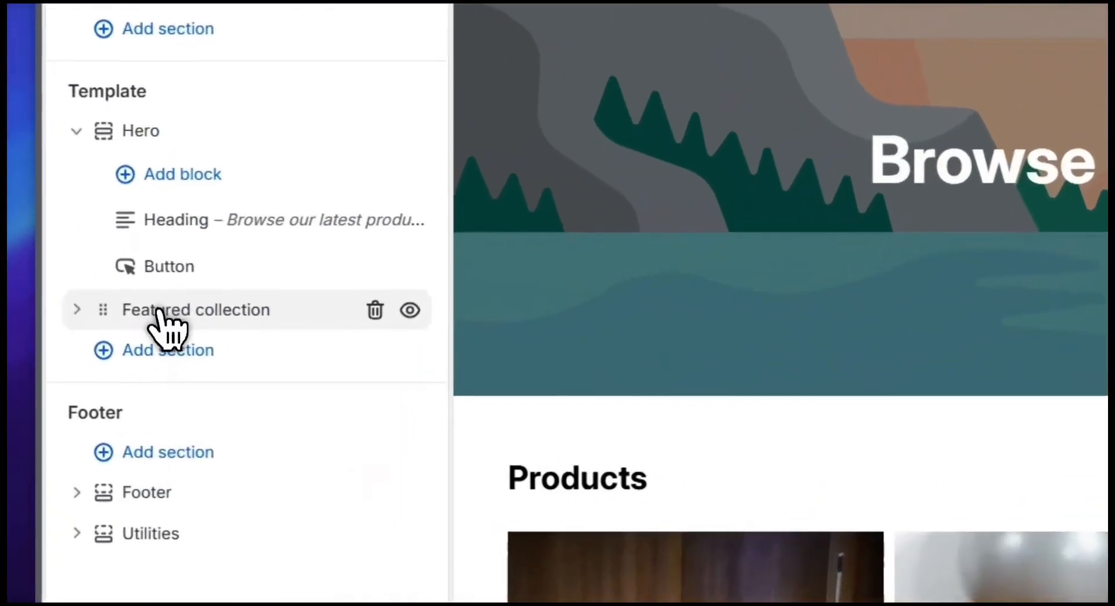
{"action": "left_click", "coordinate": [158, 317]}
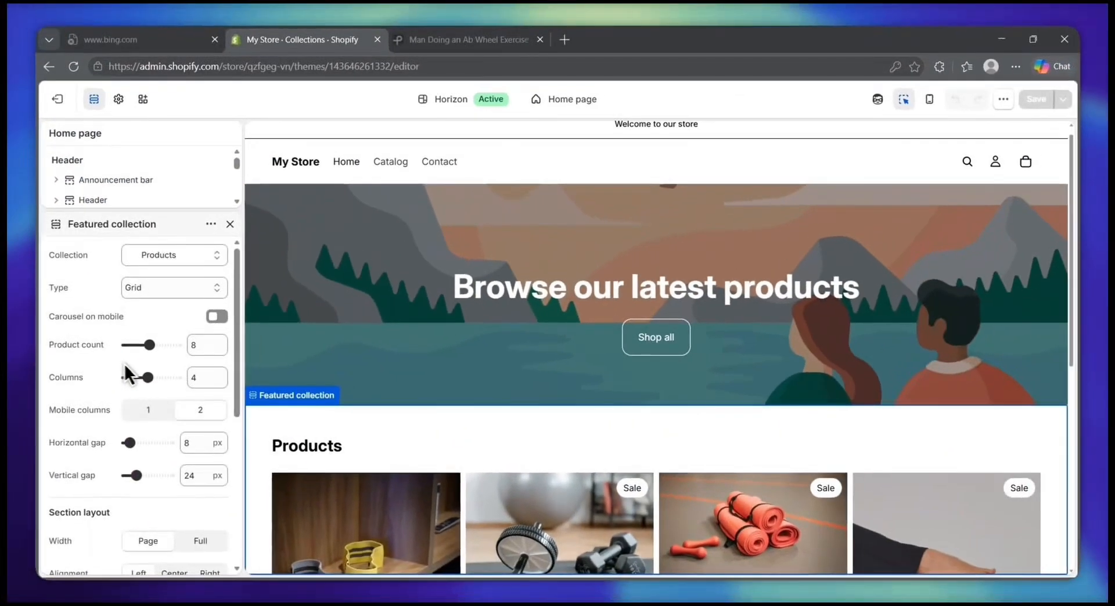
- Select a product image in the preview to view its Media block settings, close them, and collapse the Featured collection section
{"action": "scroll", "coordinate": [314, 460], "scroll_direction": "down", "scroll_amount": 2}
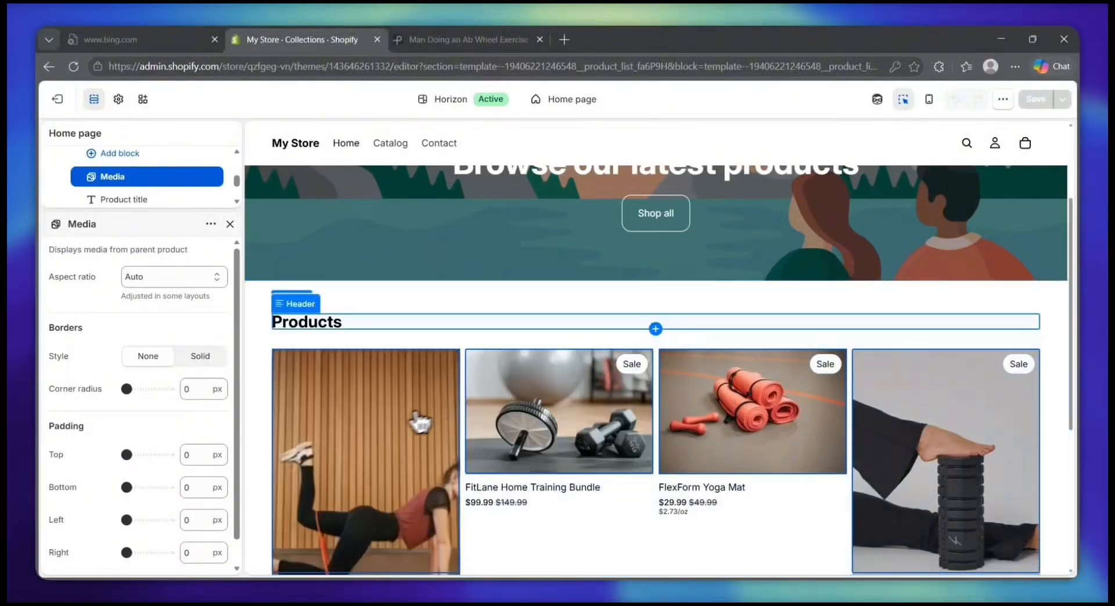
{"action": "left_click", "coordinate": [374, 407]}
{"action": "left_click", "coordinate": [230, 224]}
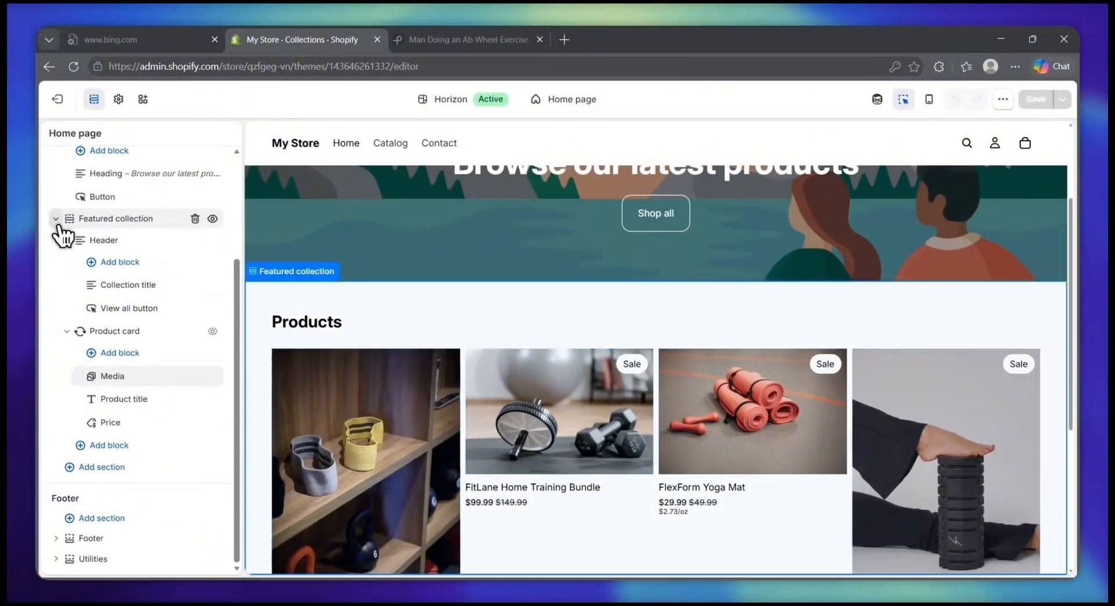
{"action": "left_click", "coordinate": [56, 224]}
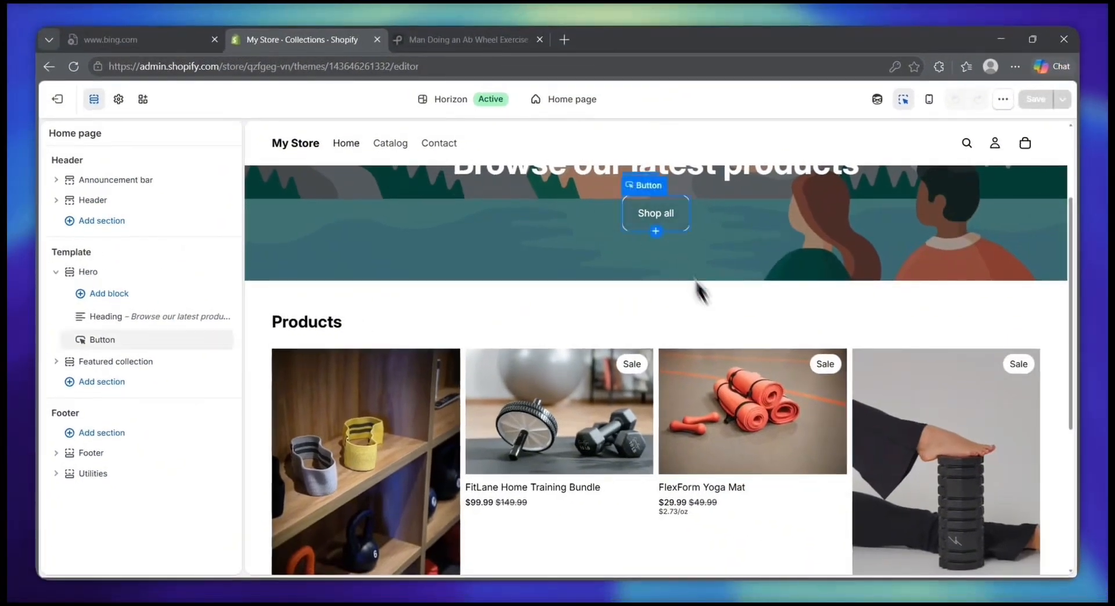
- Select the Featured collection section directly in the preview to view its settings, leaving it and the Hero section collapsed
{"action": "scroll", "coordinate": [708, 313], "scroll_direction": "up", "scroll_amount": 2}
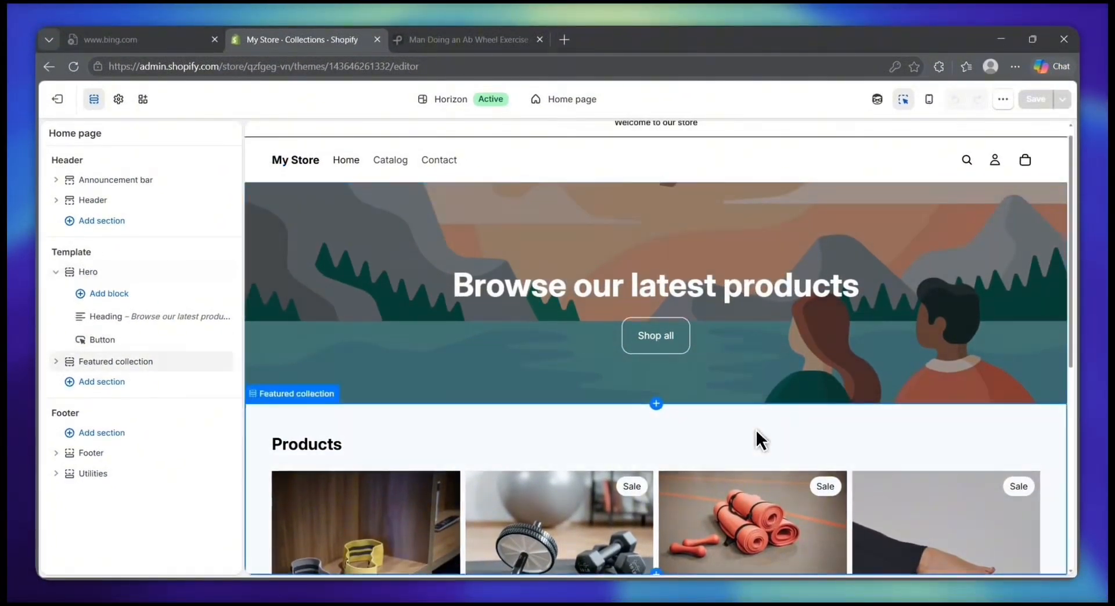
{"action": "left_click", "coordinate": [756, 433]}
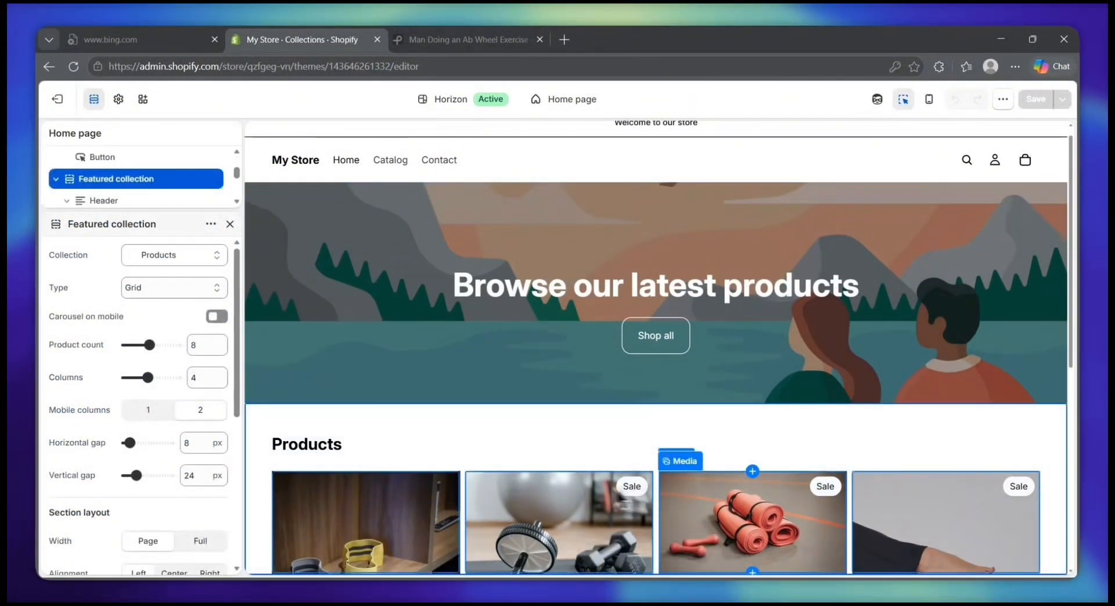
{"action": "left_click", "coordinate": [546, 410]}
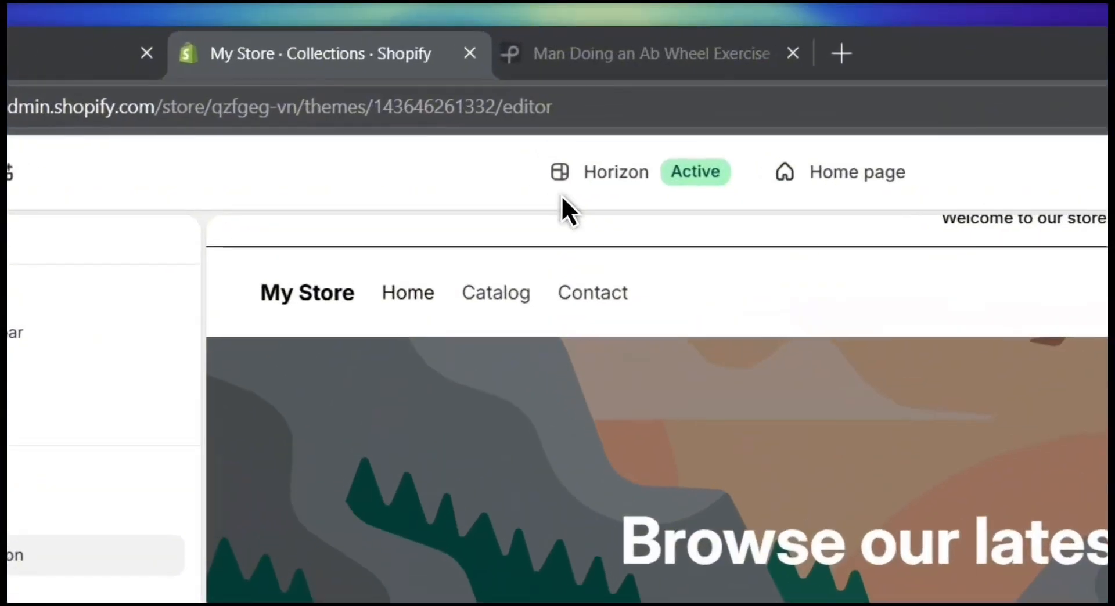
- Examine the theme name and the list of store pages and templates available for editing, staying on the home page
{"action": "left_click_drag", "start_coordinate": [426, 109], "coordinate": [432, 108]}
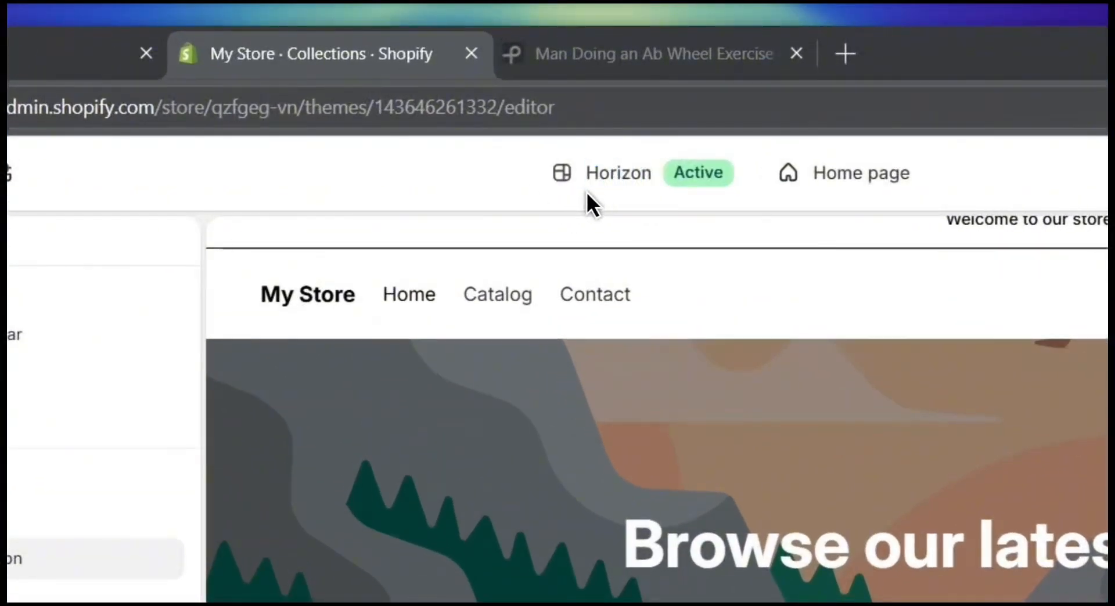
{"action": "left_click", "coordinate": [726, 193]}
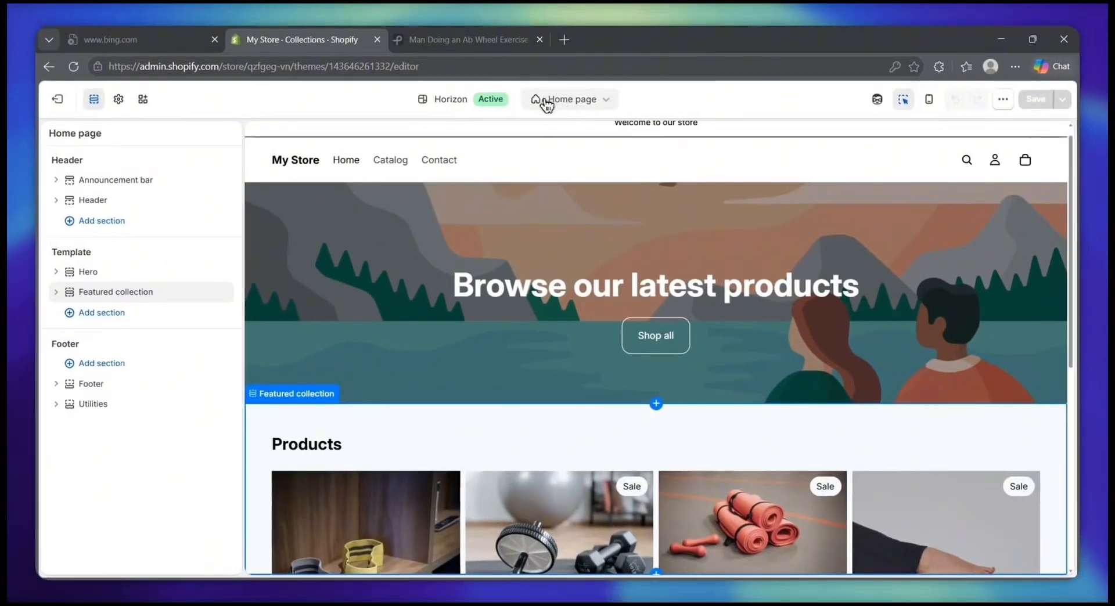
{"action": "left_click", "coordinate": [593, 110]}
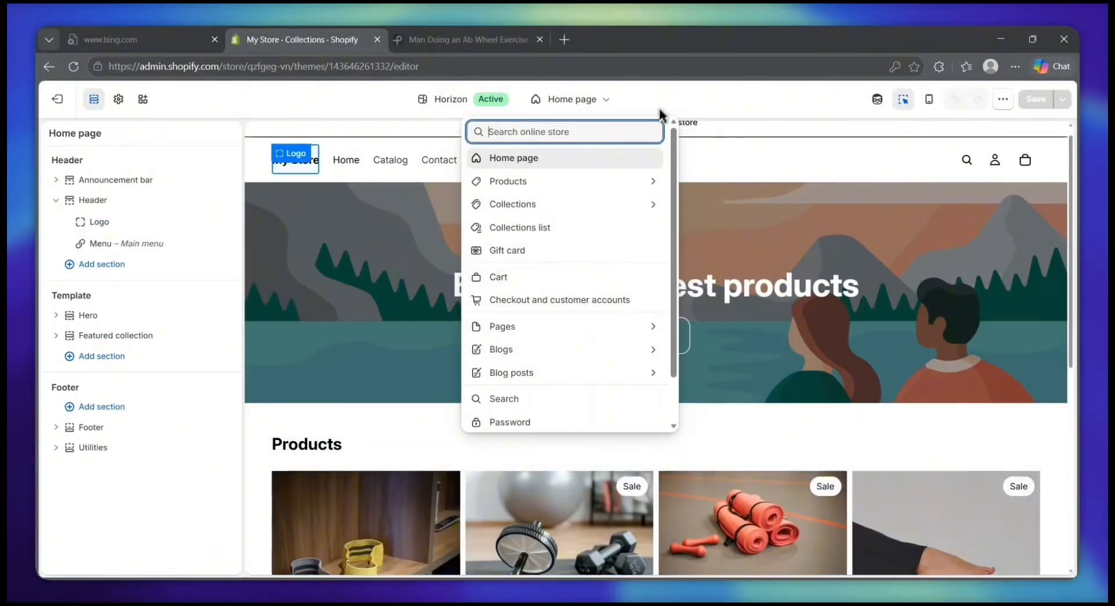
{"action": "left_click", "coordinate": [659, 111]}
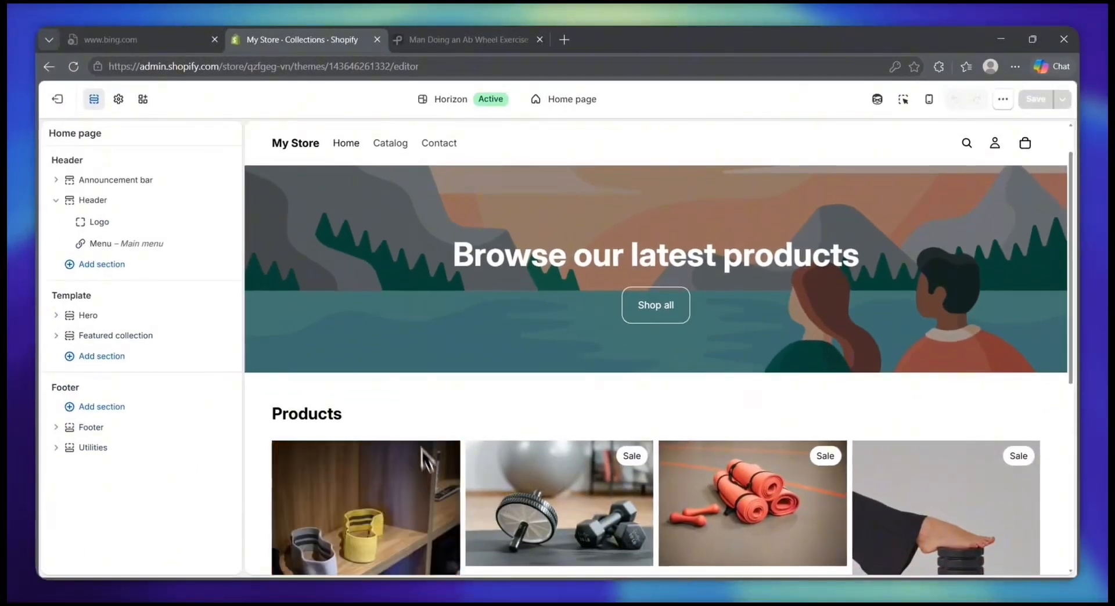
- With the preview inspector off, open the CoreFlex Resistance Bands Set product page from the preview and look over its layout
{"action": "scroll", "coordinate": [424, 455], "scroll_direction": "down", "scroll_amount": 2}
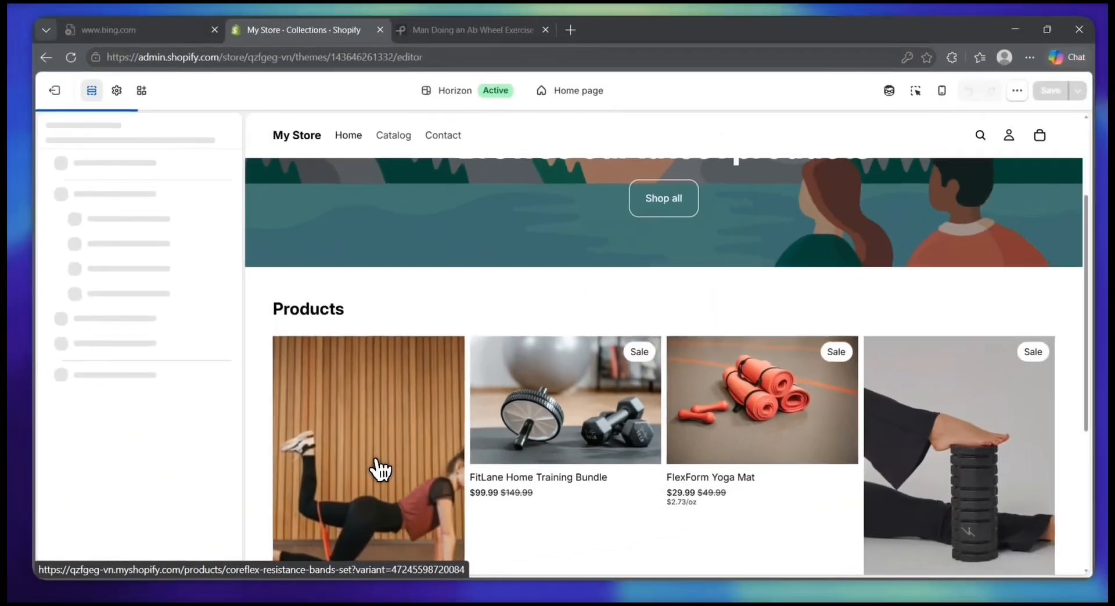
{"action": "left_click", "coordinate": [541, 348]}
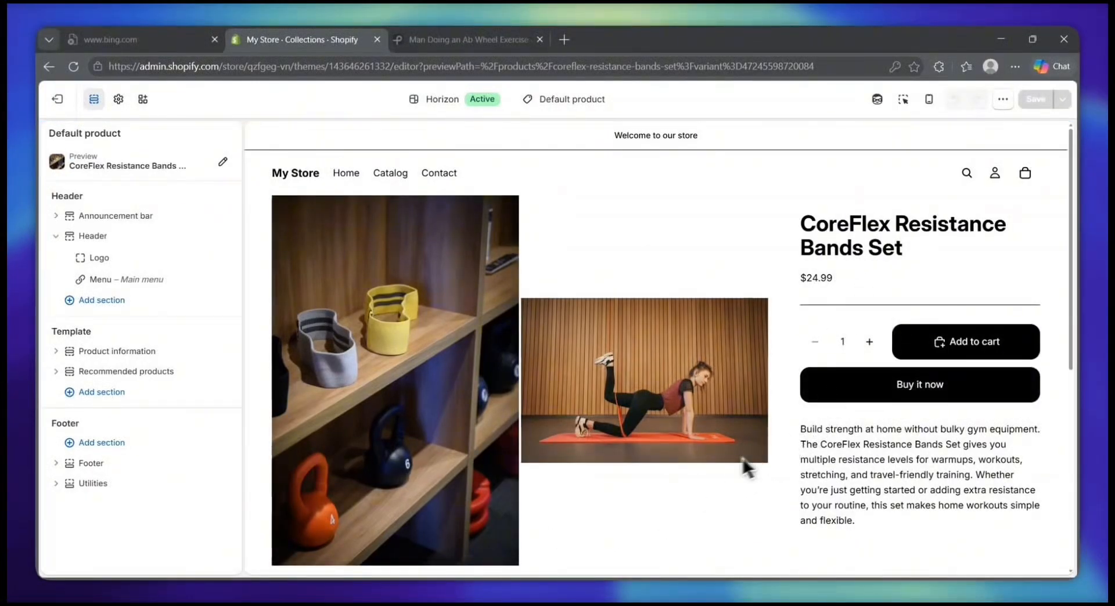
{"action": "scroll", "coordinate": [720, 441], "scroll_direction": "down", "scroll_amount": 2}
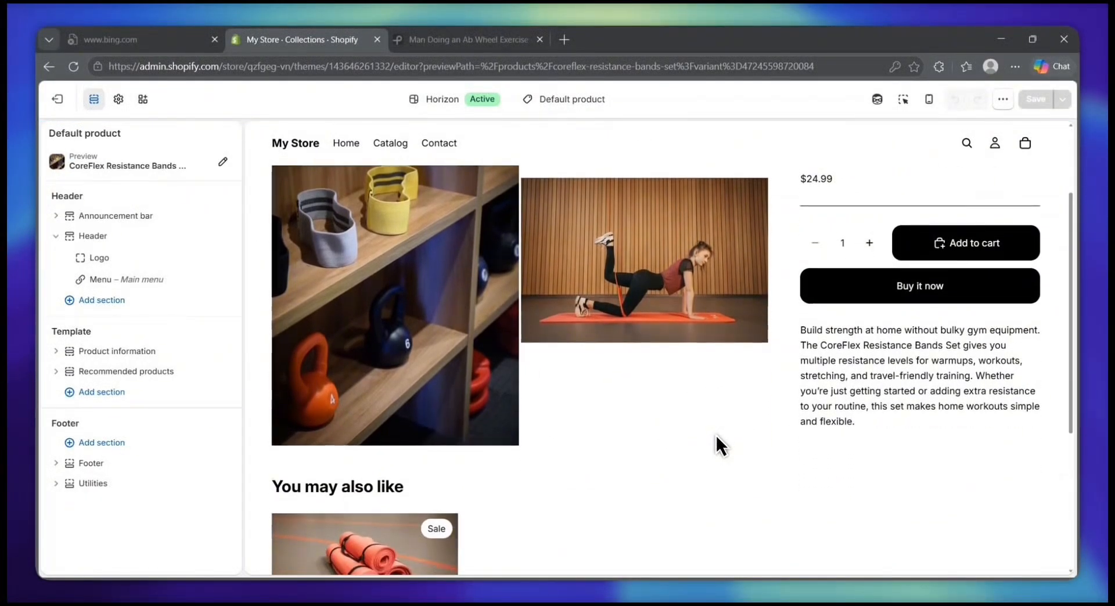
{"action": "scroll", "coordinate": [716, 430], "scroll_direction": "down", "scroll_amount": 3}
{"action": "scroll", "coordinate": [715, 426], "scroll_direction": "up", "scroll_amount": 5}
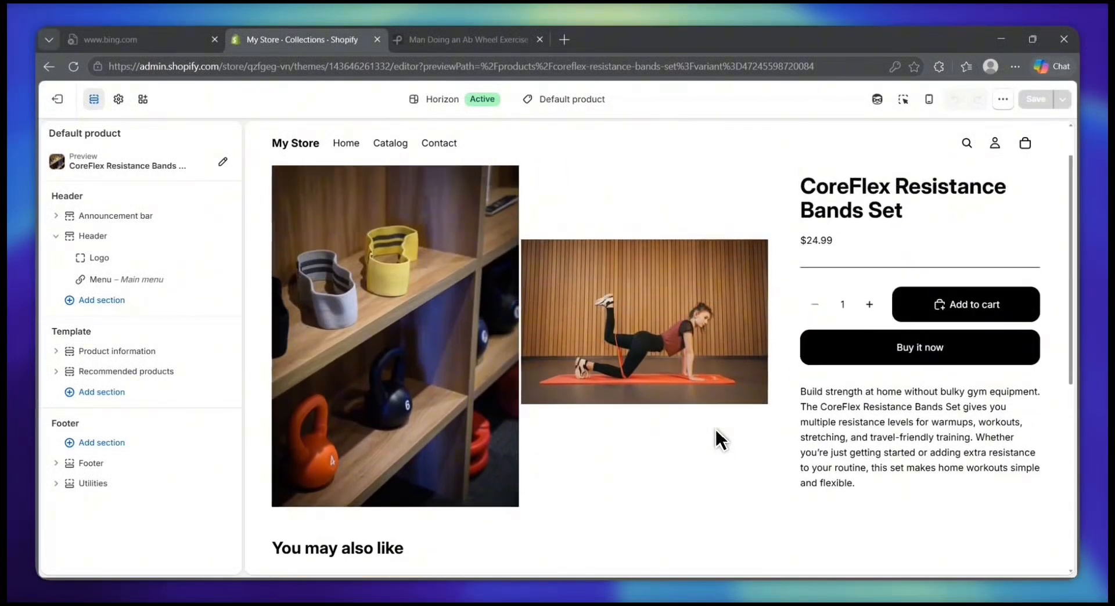
- Return to the beginning of the product page and switch its preview to mobile view
{"action": "scroll", "coordinate": [715, 432], "scroll_direction": "up", "scroll_amount": 1}
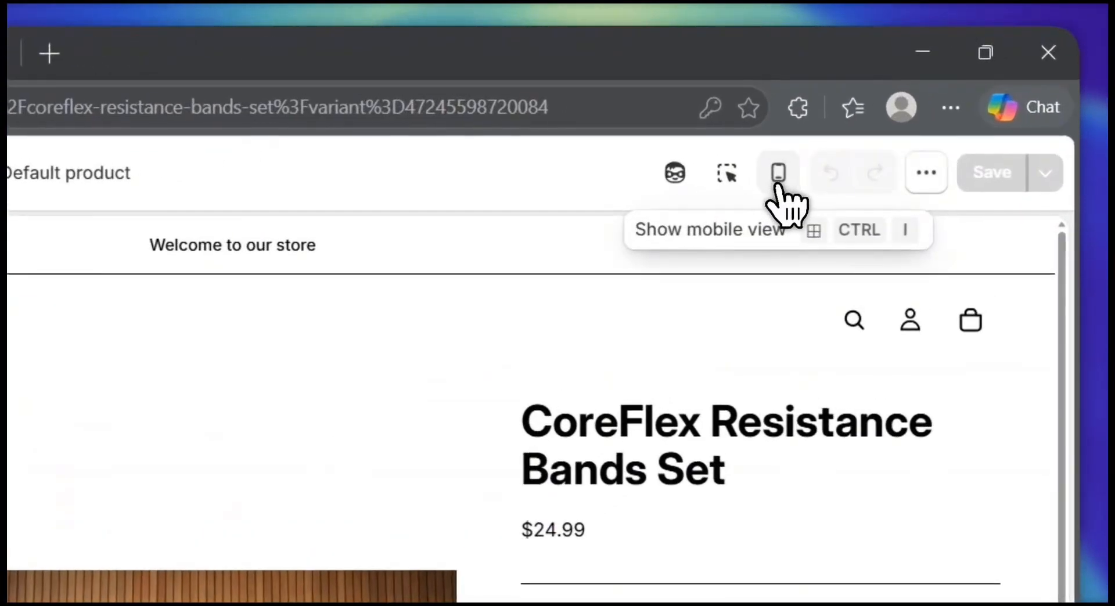
{"action": "left_click", "coordinate": [778, 174]}
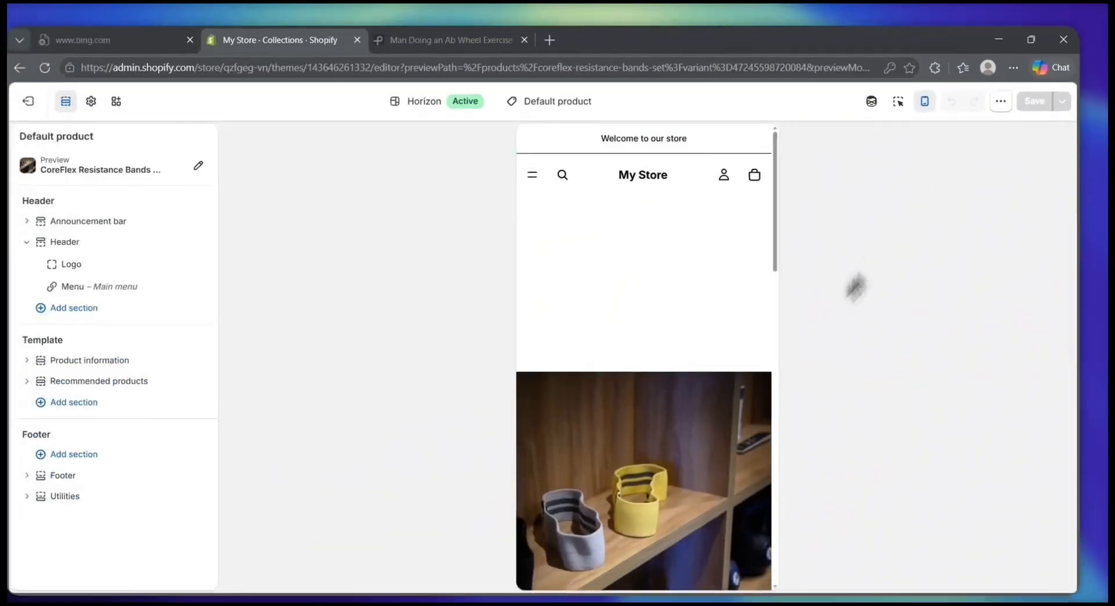
- Check the product page in the mobile preview, and return to the home page in desktop view
{"action": "scroll", "coordinate": [705, 337], "scroll_direction": "down", "scroll_amount": 5}
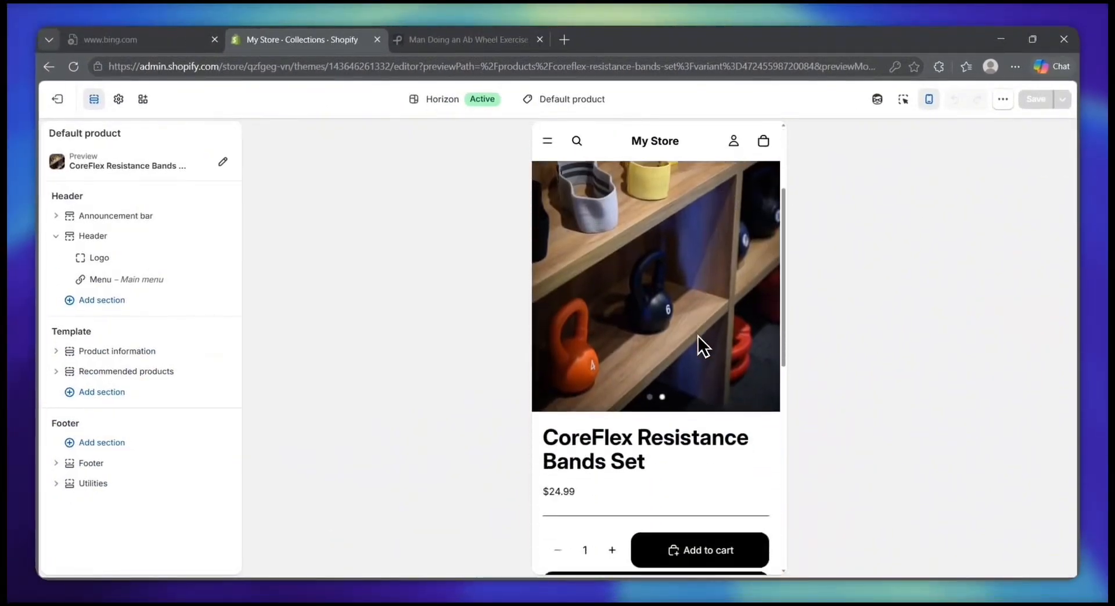
{"action": "scroll", "coordinate": [698, 336], "scroll_direction": "up", "scroll_amount": 5}
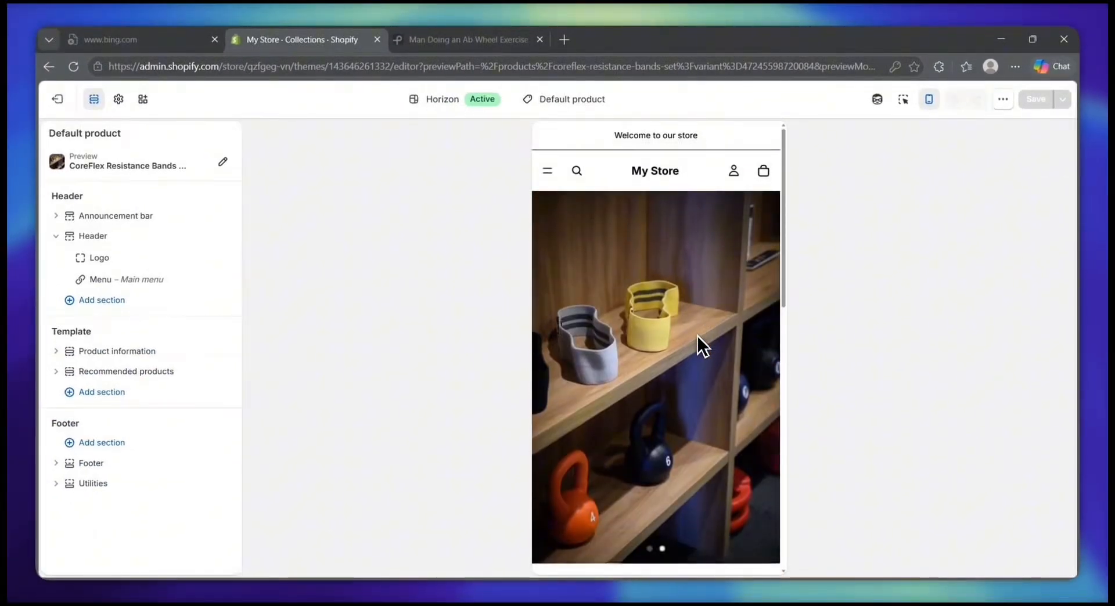
{"action": "left_click", "coordinate": [930, 100]}
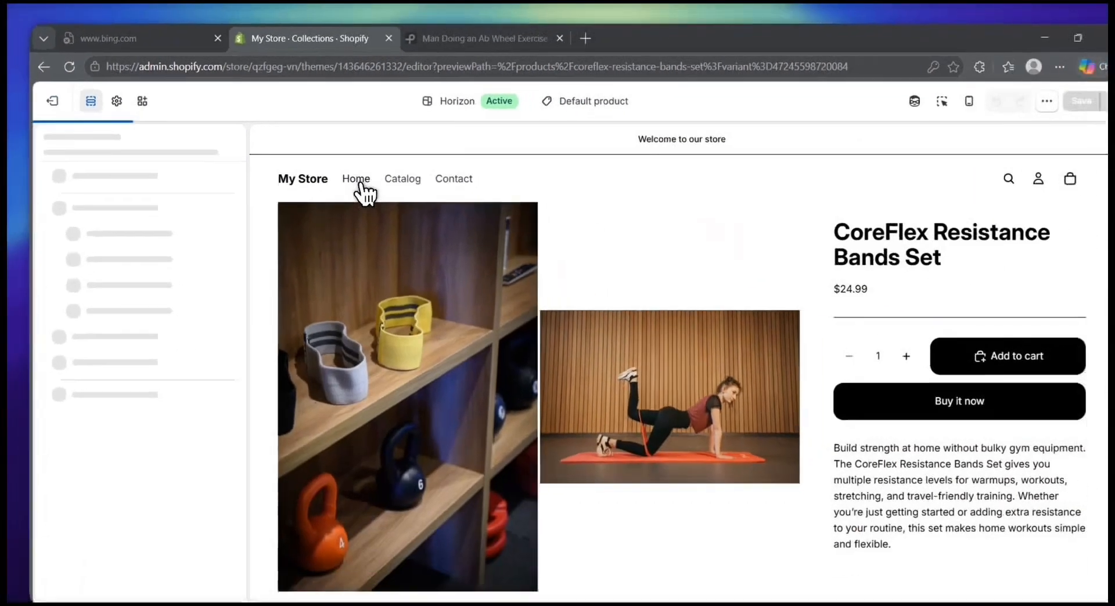
{"action": "left_click", "coordinate": [553, 295]}
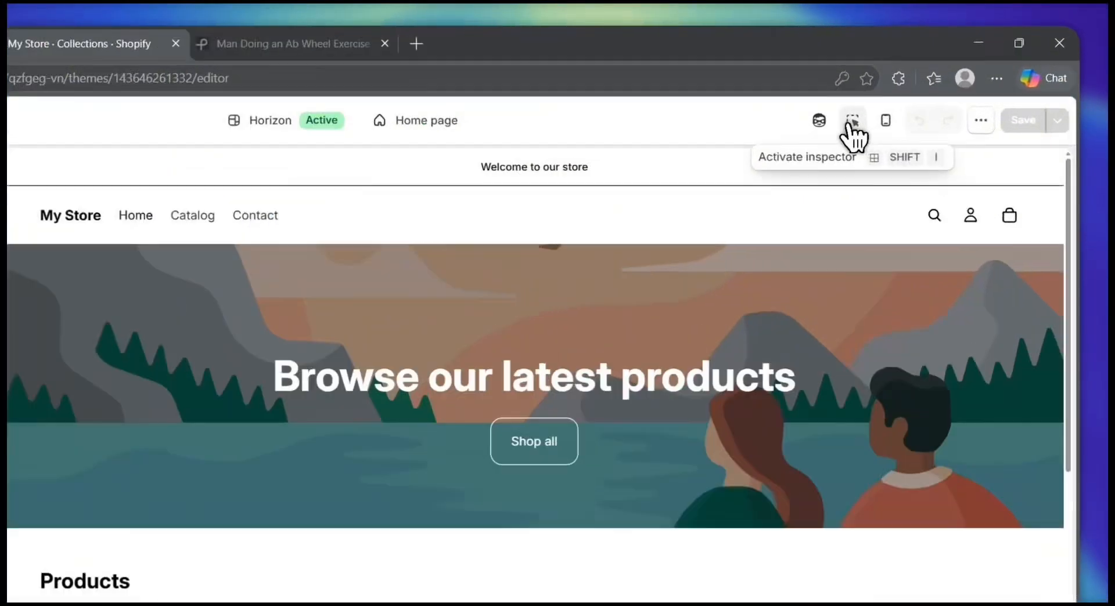
- Activate the preview inspector and open the Hero section's settings to look through its media options
{"action": "left_click", "coordinate": [903, 100]}
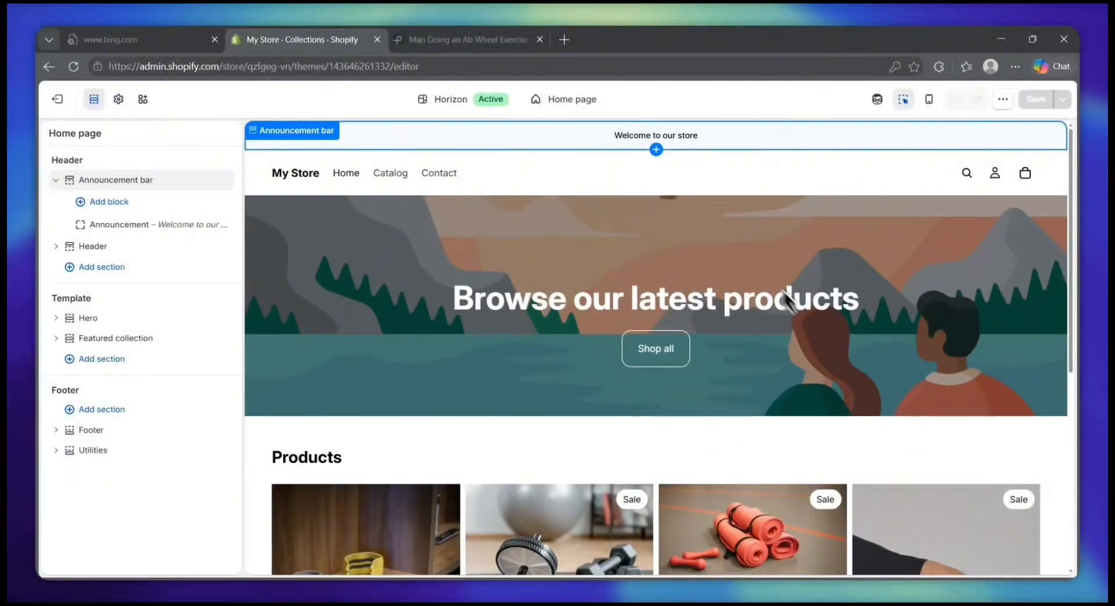
{"action": "scroll", "coordinate": [815, 323], "scroll_direction": "down", "scroll_amount": 1}
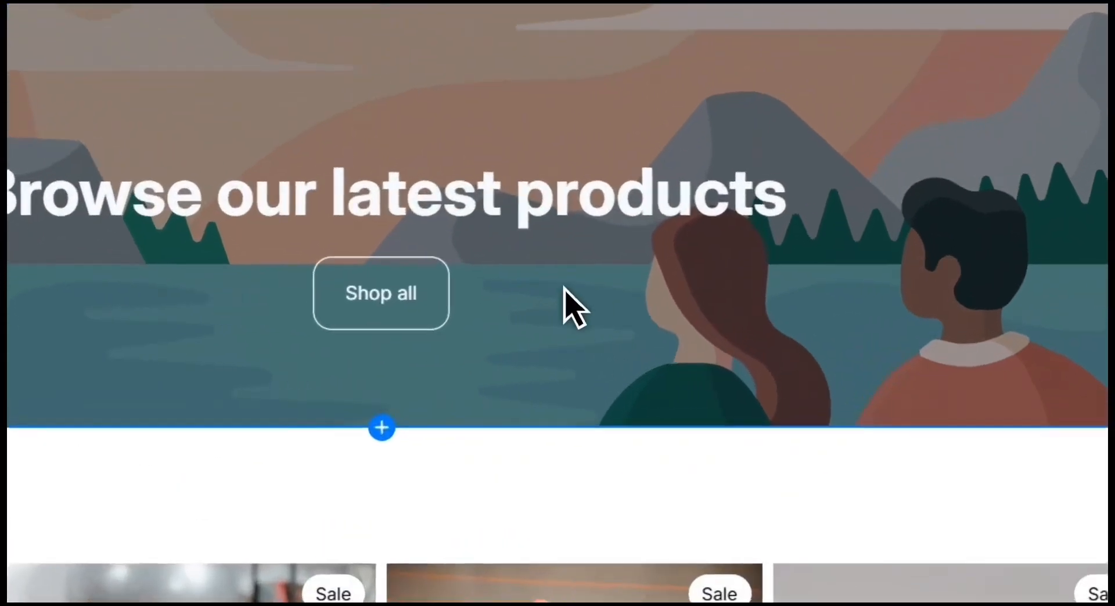
{"action": "left_click", "coordinate": [623, 289]}
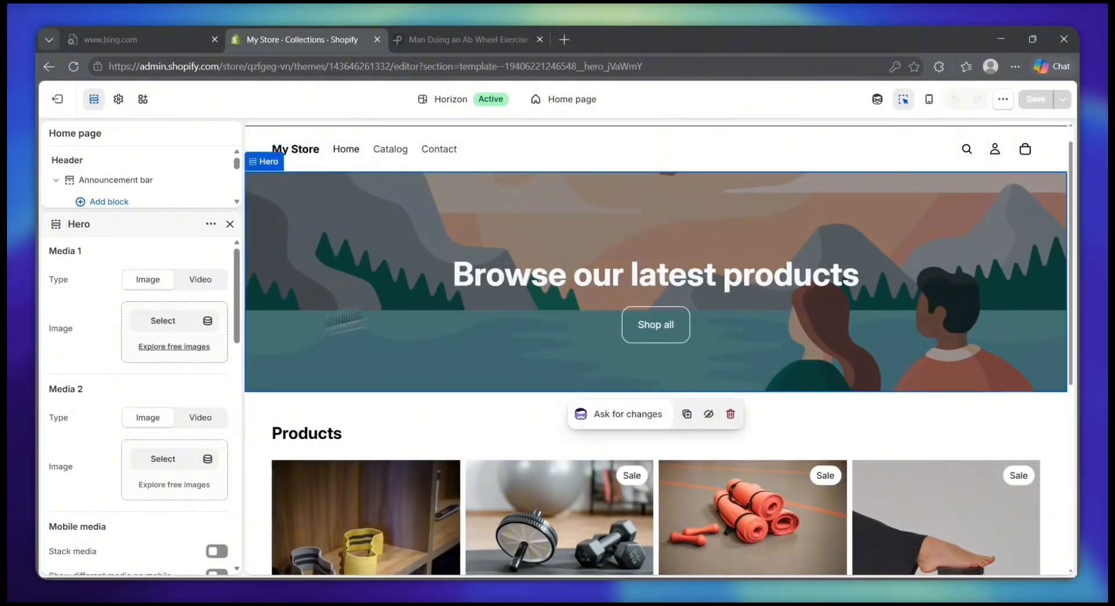
{"action": "scroll", "coordinate": [138, 427], "scroll_direction": "down", "scroll_amount": 2}
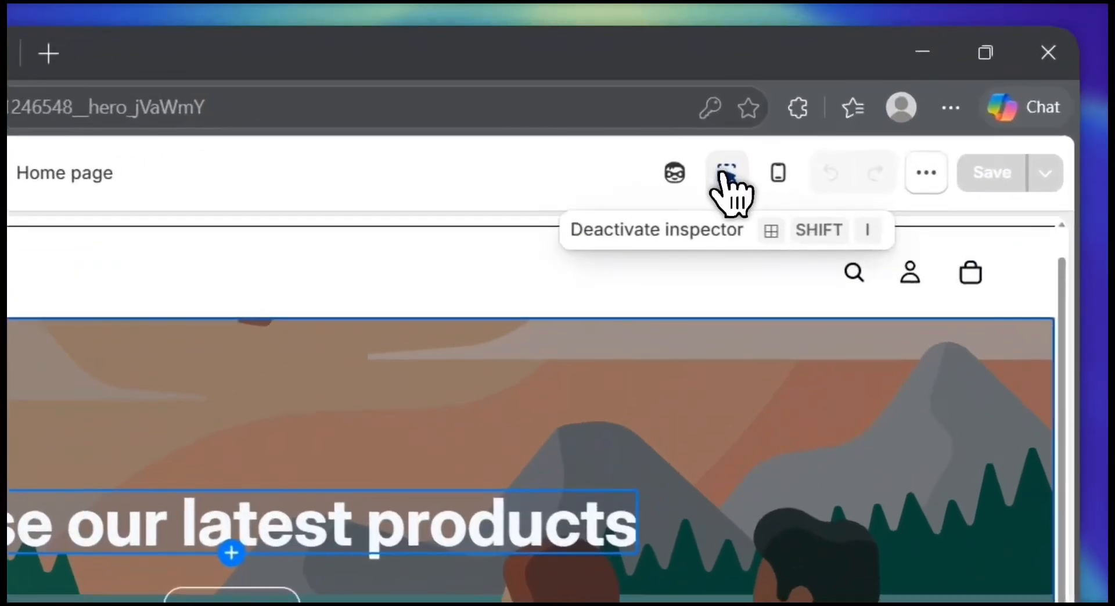
- With the inspector deactivated, open the CoreFlex Resistance Bands Set product from the preview and return to the home page
{"action": "left_click", "coordinate": [726, 173]}
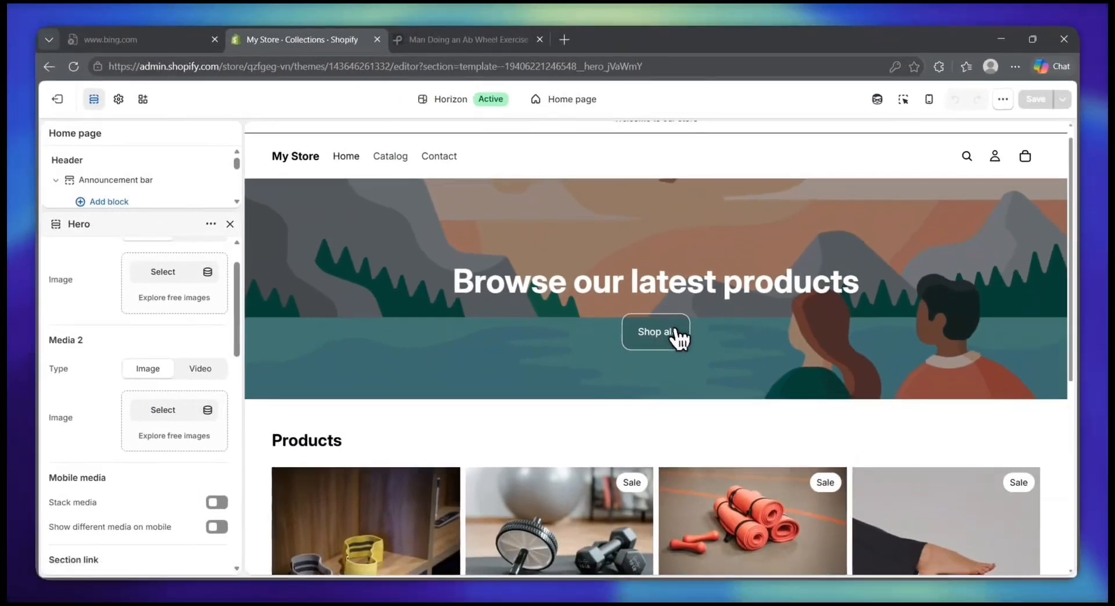
{"action": "scroll", "coordinate": [664, 354], "scroll_direction": "down", "scroll_amount": 3}
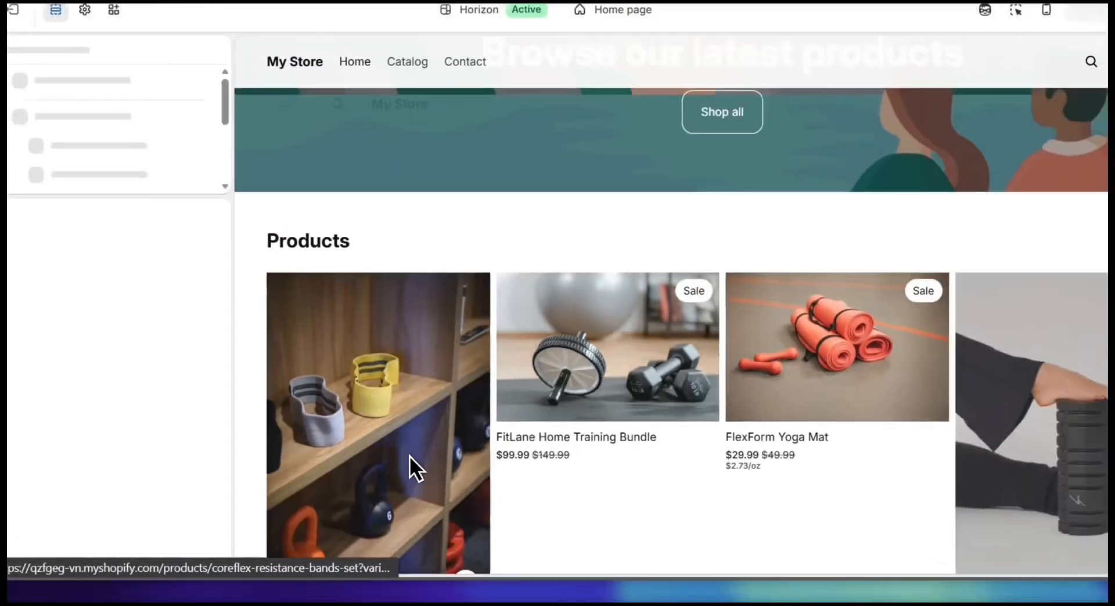
{"action": "left_click", "coordinate": [407, 468]}
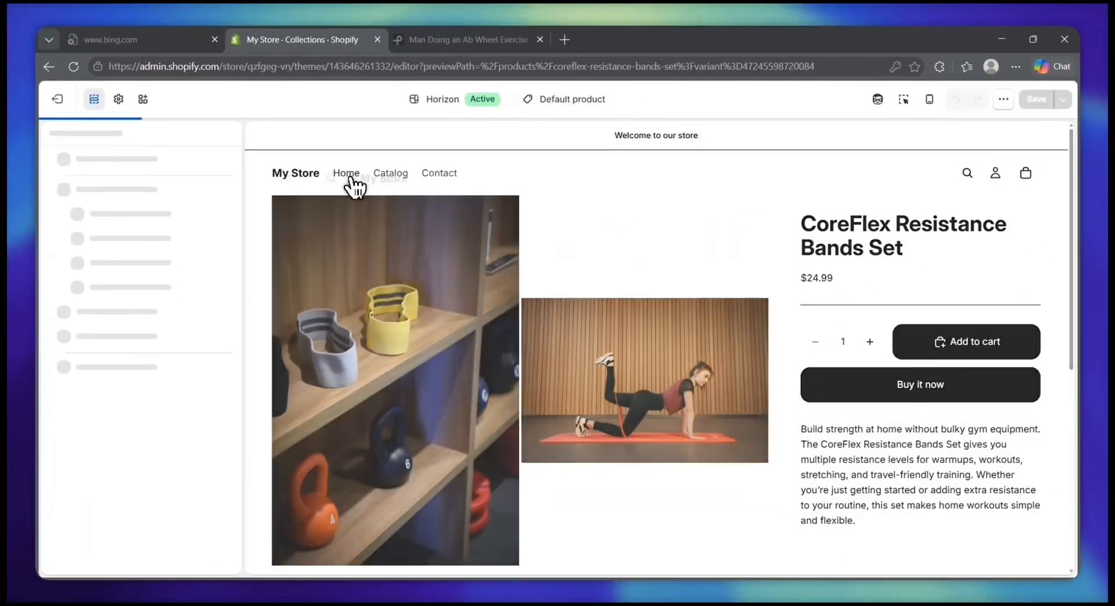
{"action": "left_click", "coordinate": [555, 295]}
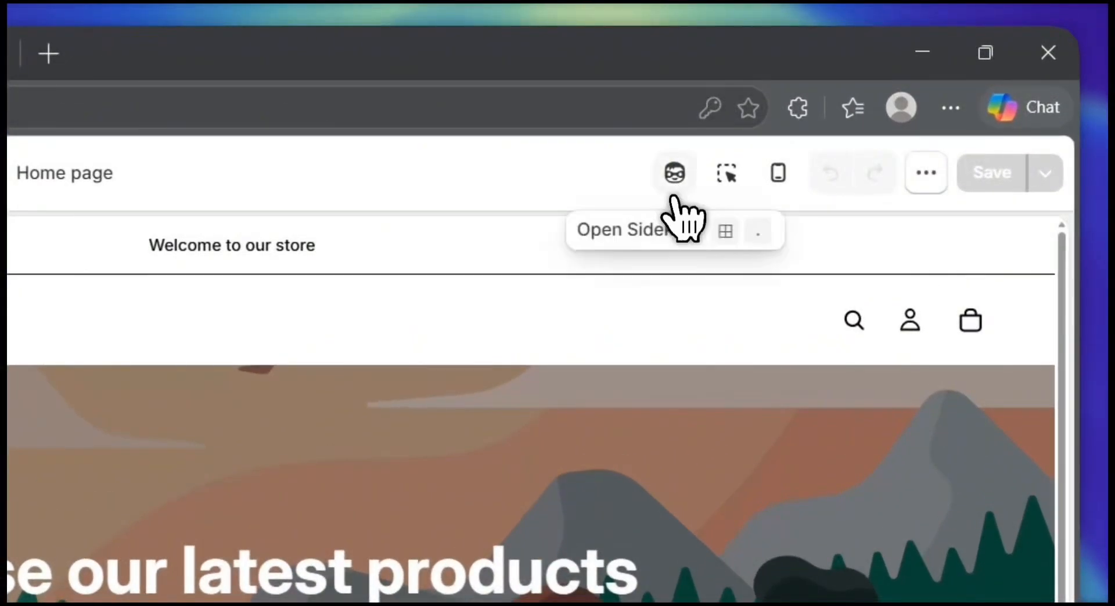
- Open and close the Sidekick assistant, and open and dismiss the Ask for changes prompt on the Hero section
{"action": "left_click", "coordinate": [674, 197]}
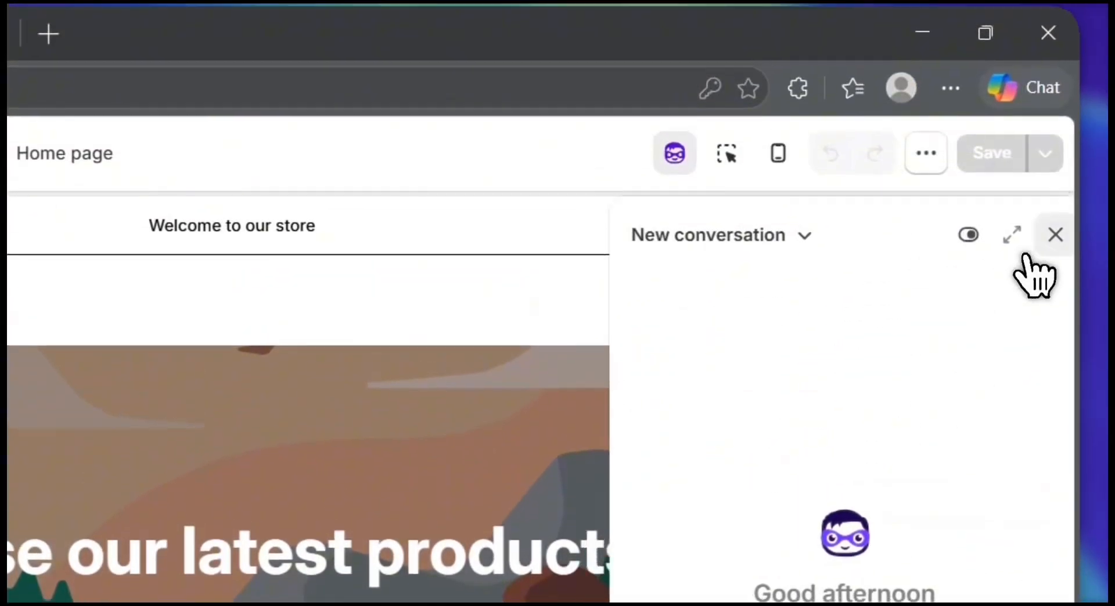
{"action": "left_click", "coordinate": [1055, 233]}
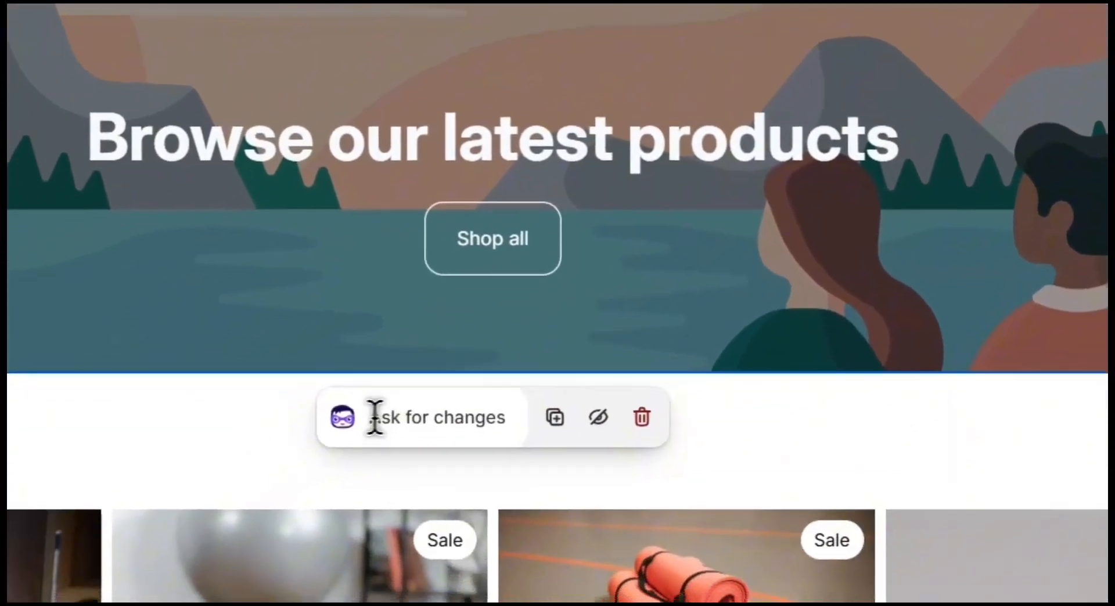
{"action": "left_click_drag", "start_coordinate": [184, 605], "coordinate": [255, 605]}
{"action": "left_click_drag", "start_coordinate": [477, 403], "coordinate": [543, 405]}
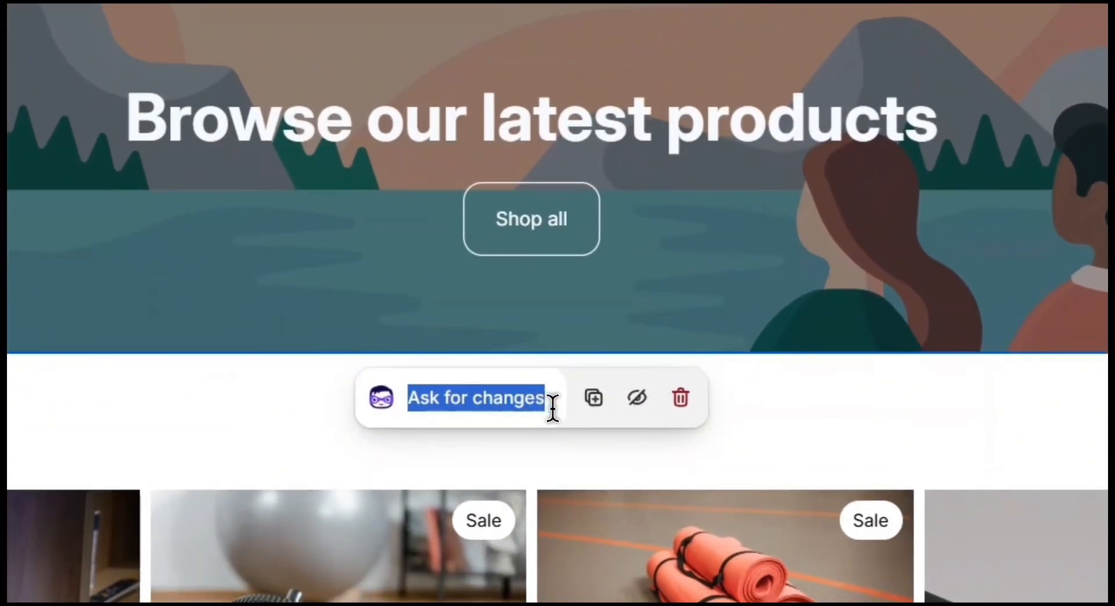
{"action": "left_click", "coordinate": [498, 398]}
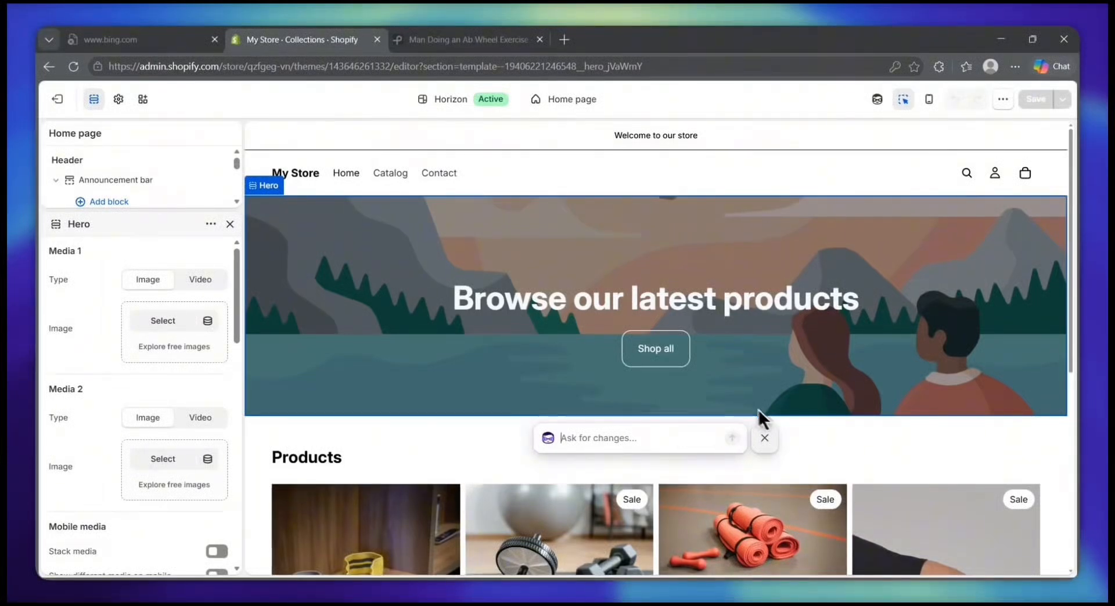
{"action": "left_click", "coordinate": [768, 440]}
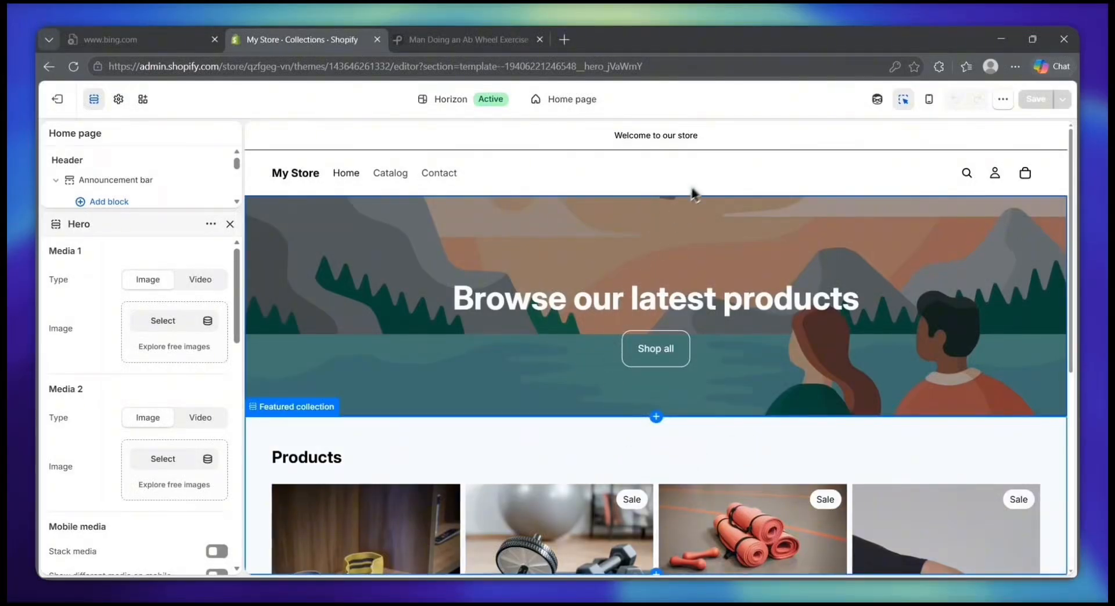
- Inspect the settings of the Header and Featured collection sections by selecting each one in the preview
{"action": "left_click", "coordinate": [729, 193]}
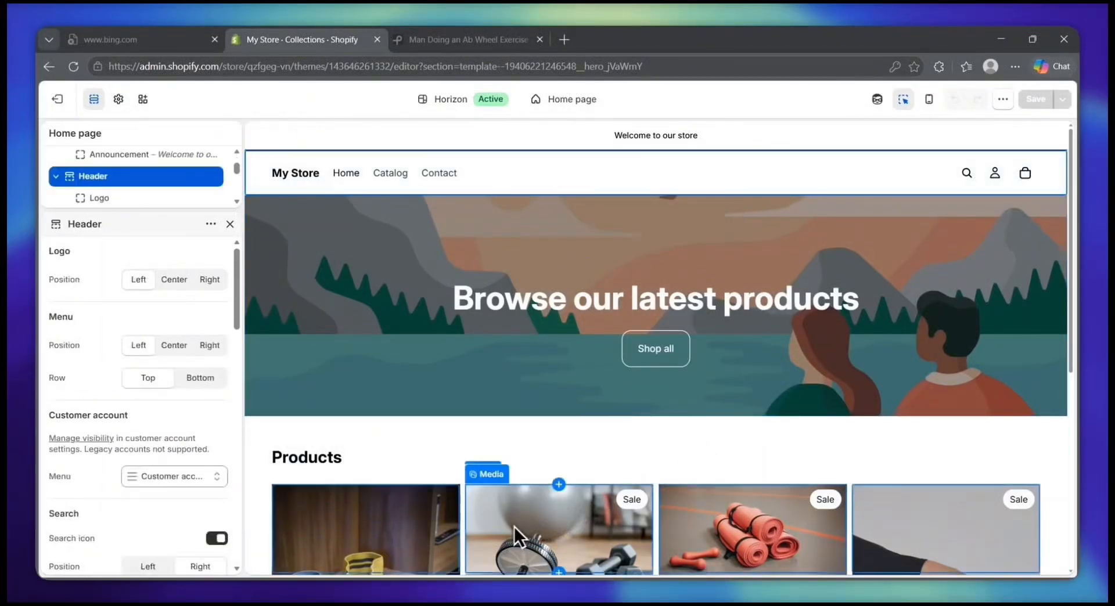
{"action": "left_click", "coordinate": [530, 521]}
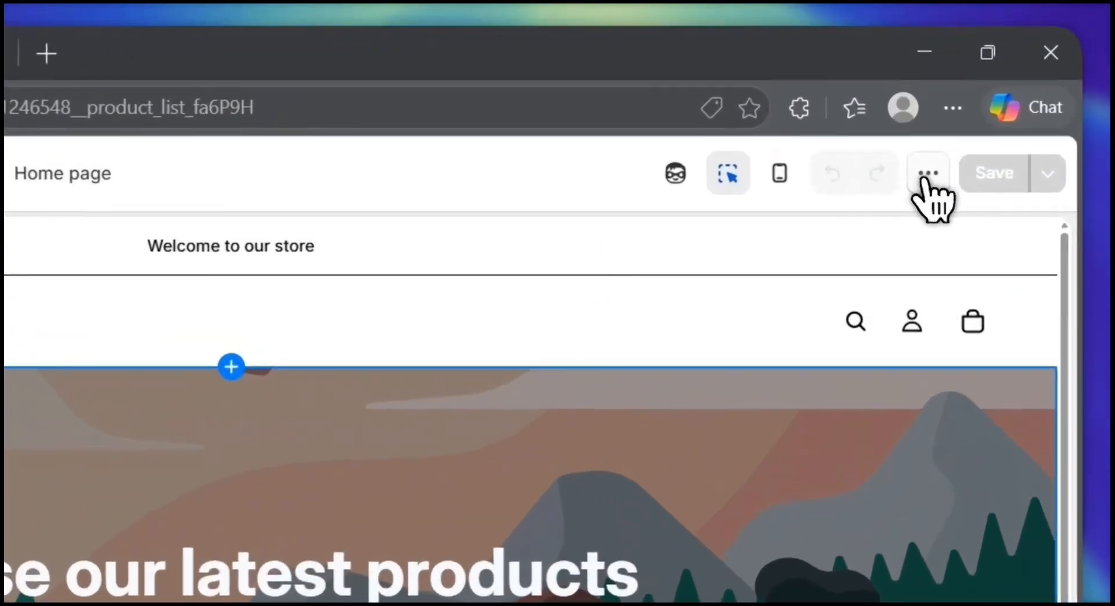
- Review the theme's additional actions such as Edit code, and select and hide the Announcement bar section
{"action": "left_click", "coordinate": [927, 174]}
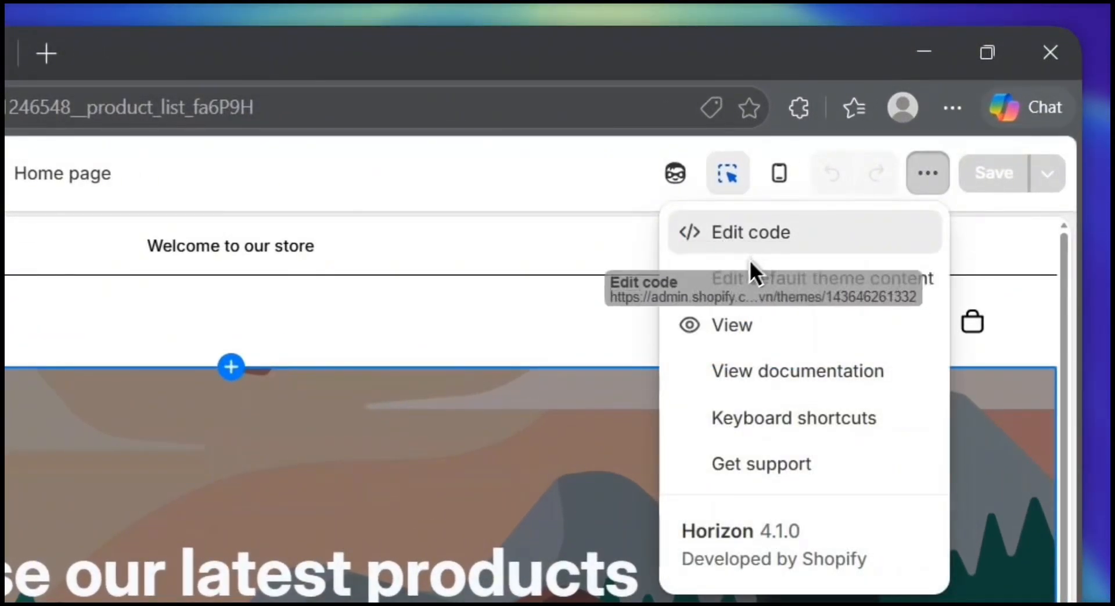
{"action": "left_click_drag", "start_coordinate": [884, 297], "coordinate": [877, 352]}
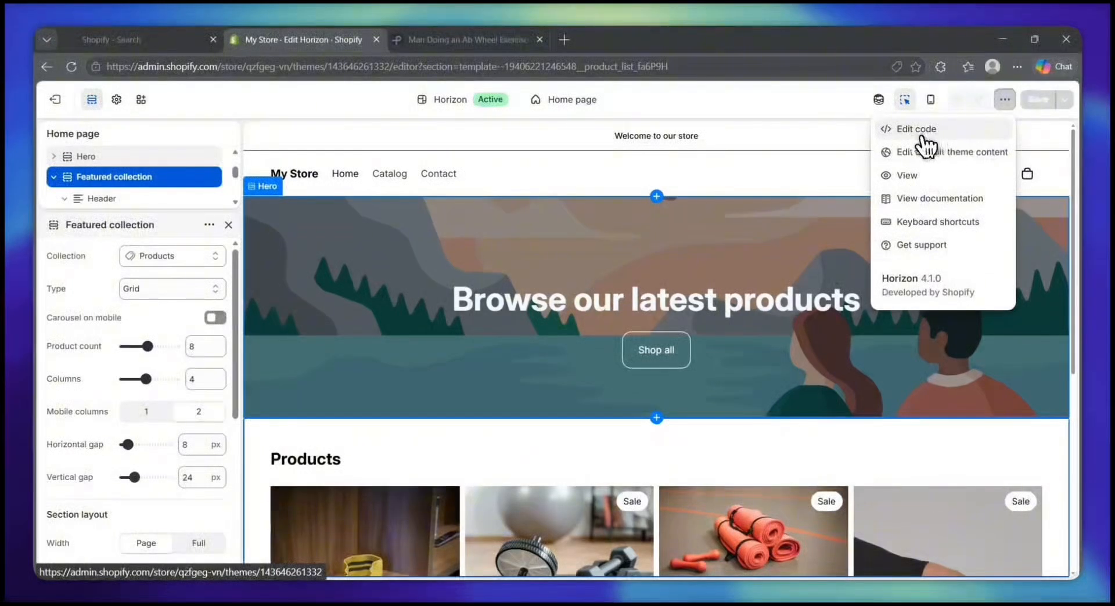
{"action": "left_click", "coordinate": [816, 137]}
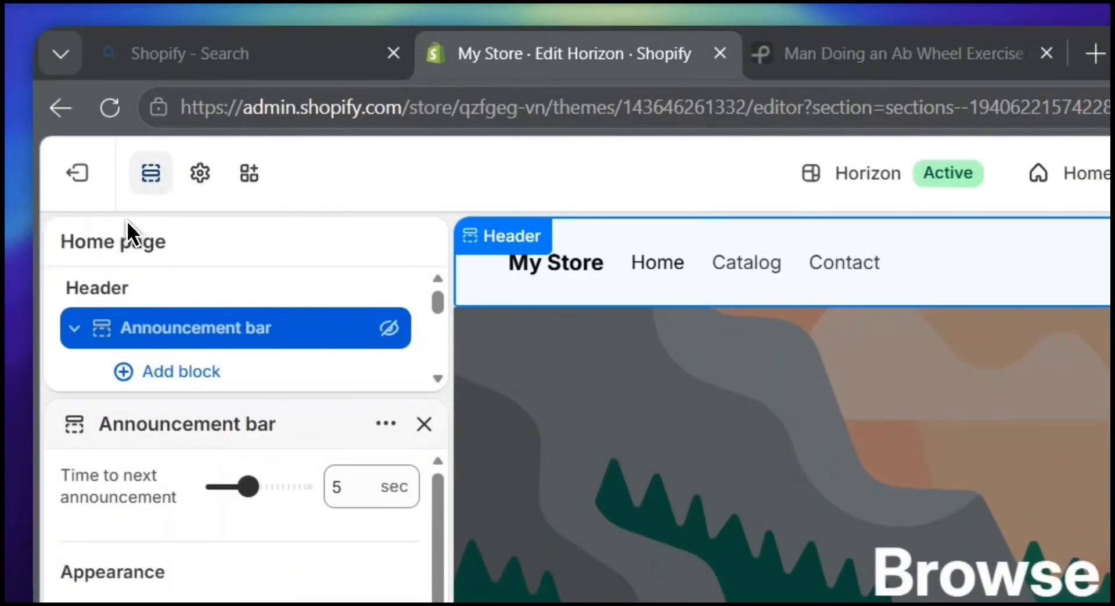
- Look over the theme settings and the recommended app embeds, and return to the home page's section list
{"action": "left_click", "coordinate": [196, 185]}
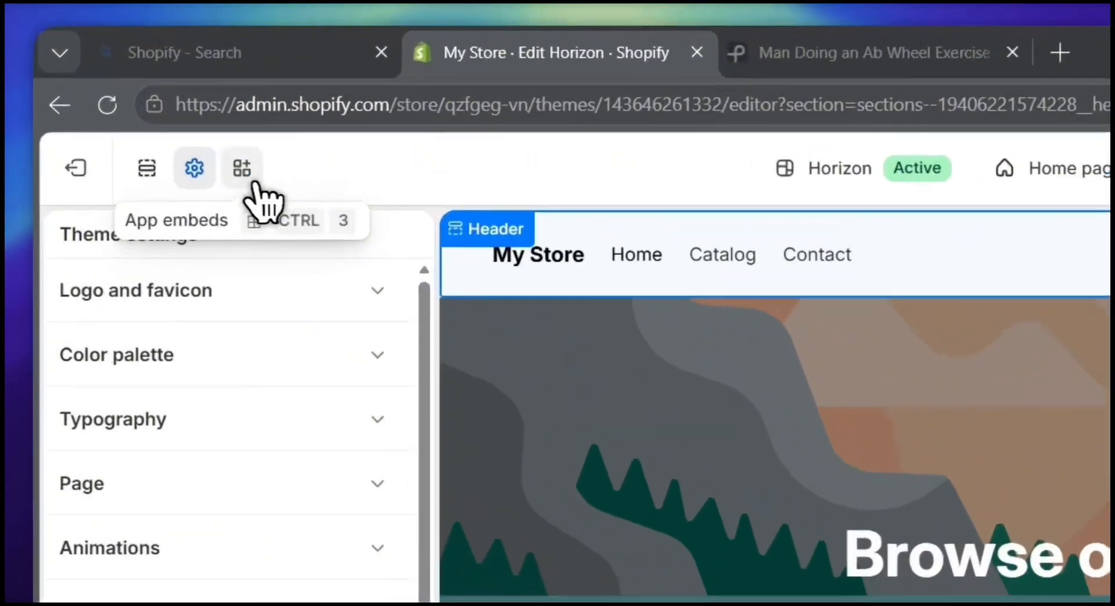
{"action": "left_click", "coordinate": [254, 183]}
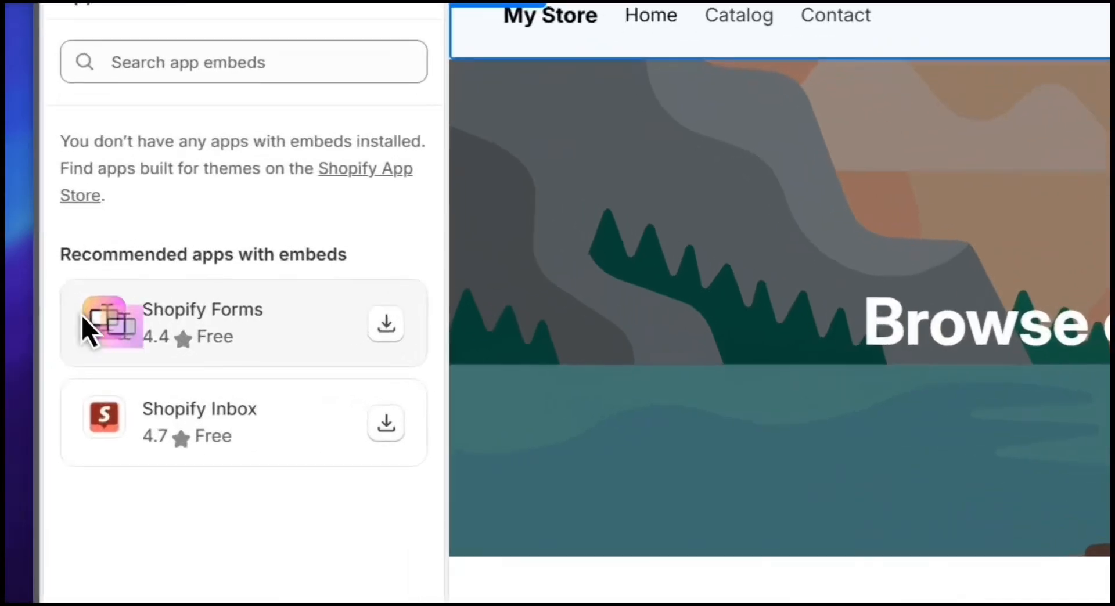
{"action": "left_click_drag", "start_coordinate": [83, 316], "coordinate": [219, 378]}
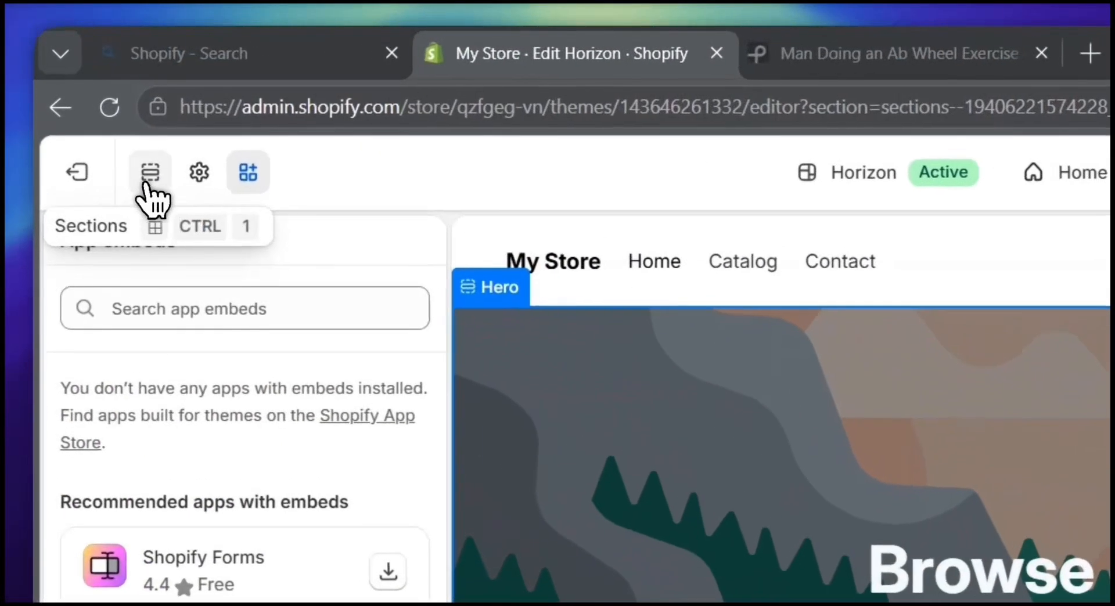
{"action": "left_click", "coordinate": [92, 100]}
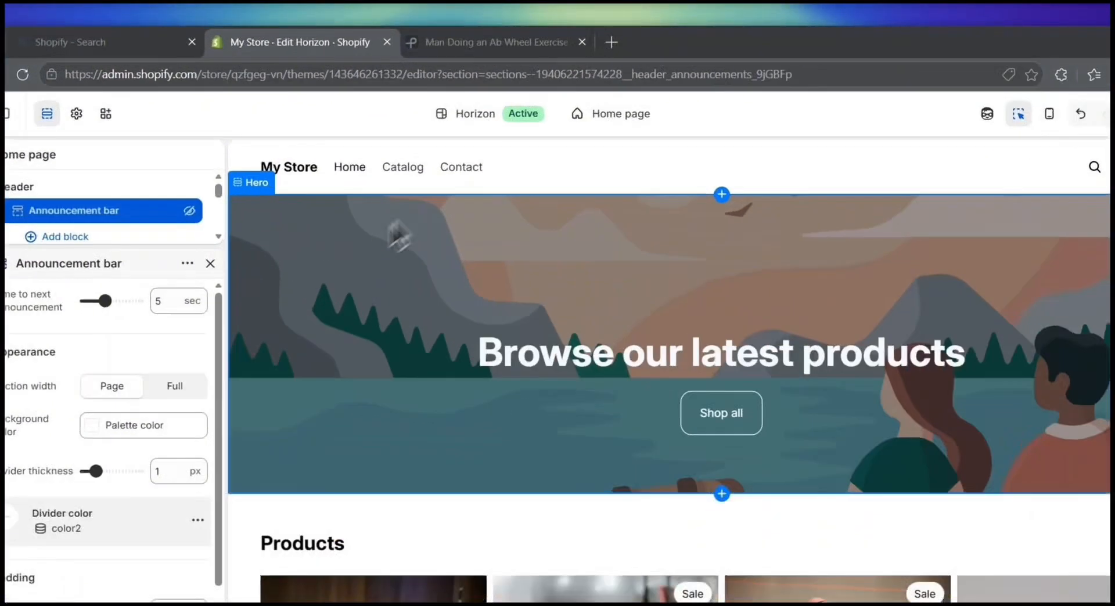
{"action": "left_click_drag", "start_coordinate": [442, 116], "coordinate": [560, 109]}
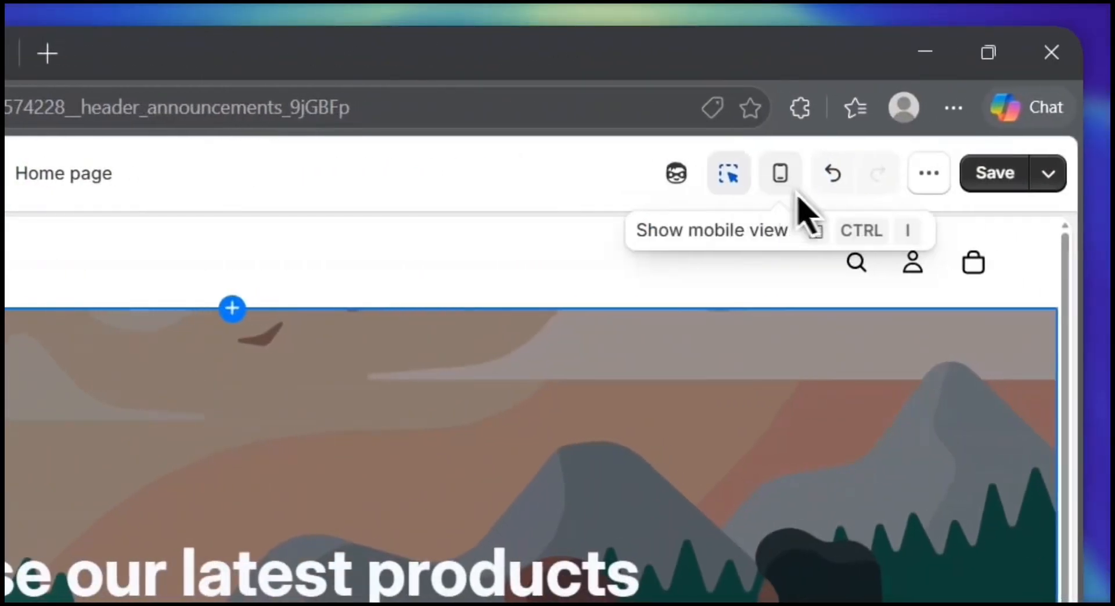
{"action": "key", "text": "ctrl+a"}
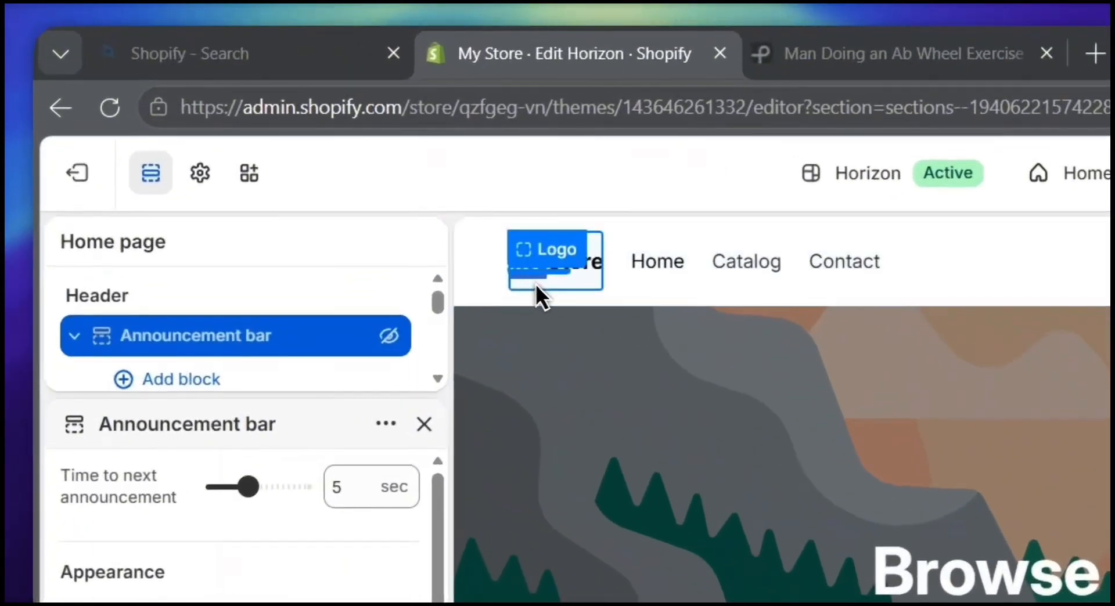
{"action": "left_click_drag", "start_coordinate": [272, 149], "coordinate": [309, 153]}
{"action": "left_click_drag", "start_coordinate": [586, 280], "coordinate": [519, 287]}
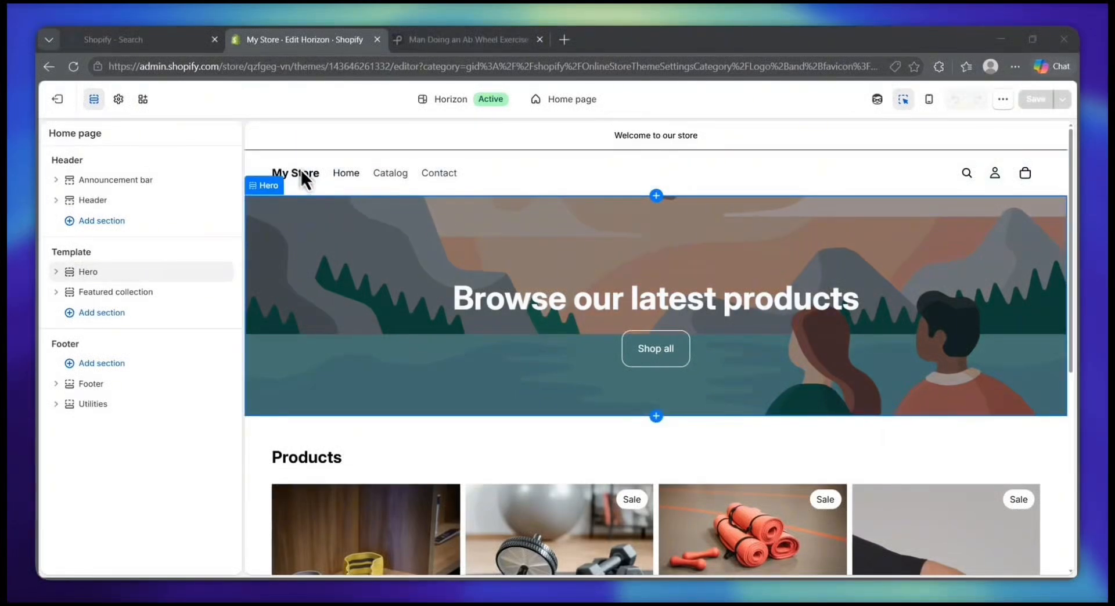
- Open the Header section's settings and examine the Logo and Menu position options
{"action": "left_click_drag", "start_coordinate": [281, 181], "coordinate": [314, 189]}
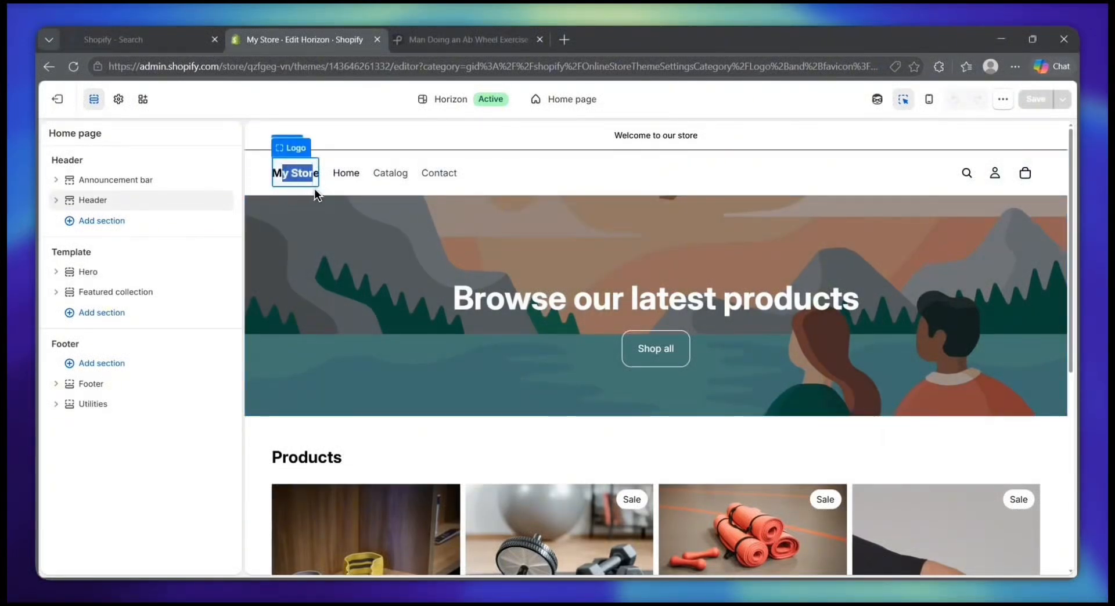
{"action": "left_click", "coordinate": [266, 184]}
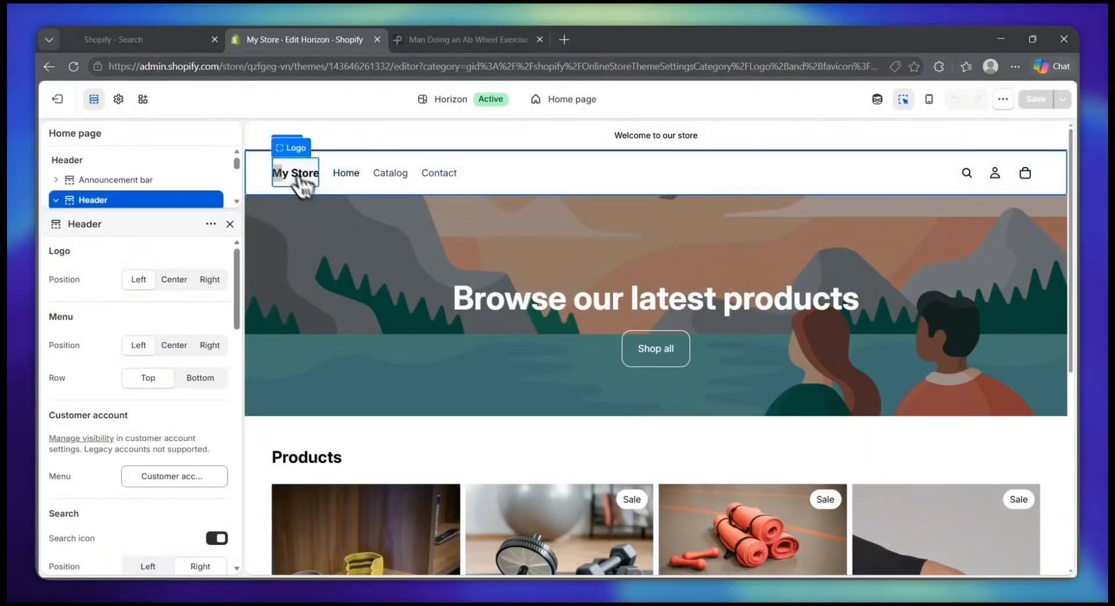
{"action": "left_click", "coordinate": [230, 224]}
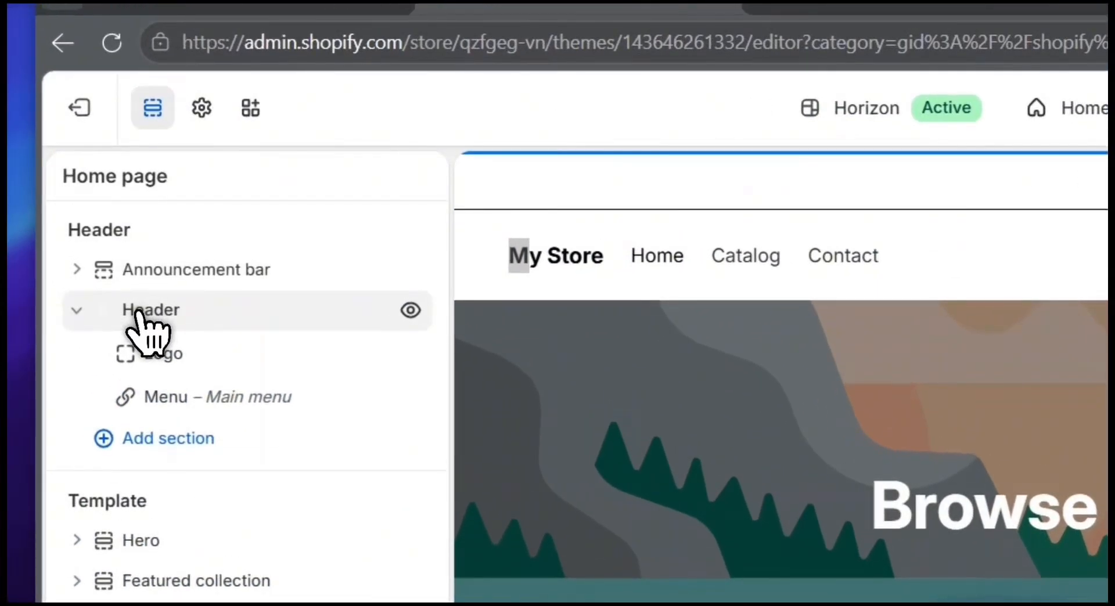
{"action": "left_click", "coordinate": [148, 325]}
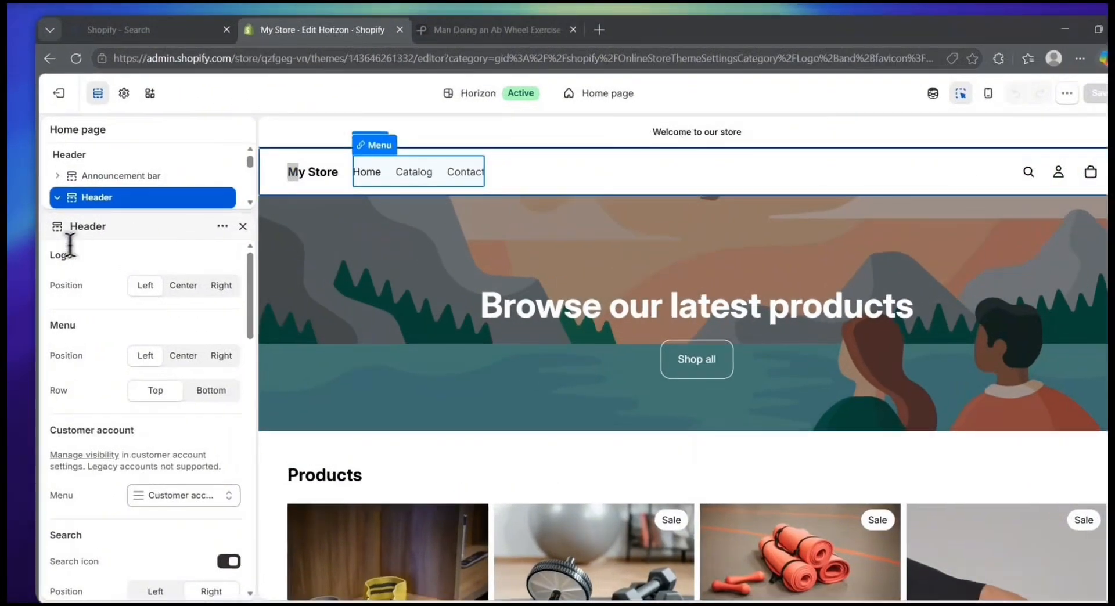
{"action": "left_click_drag", "start_coordinate": [70, 245], "coordinate": [49, 255]}
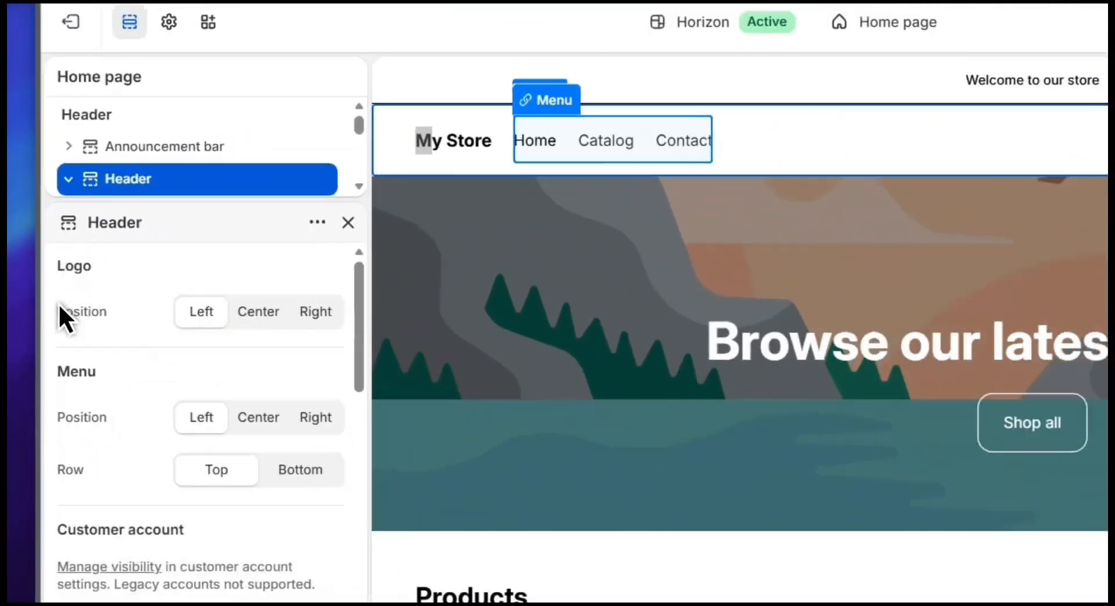
{"action": "left_click_drag", "start_coordinate": [58, 308], "coordinate": [101, 322]}
{"action": "left_click_drag", "start_coordinate": [57, 372], "coordinate": [69, 371]}
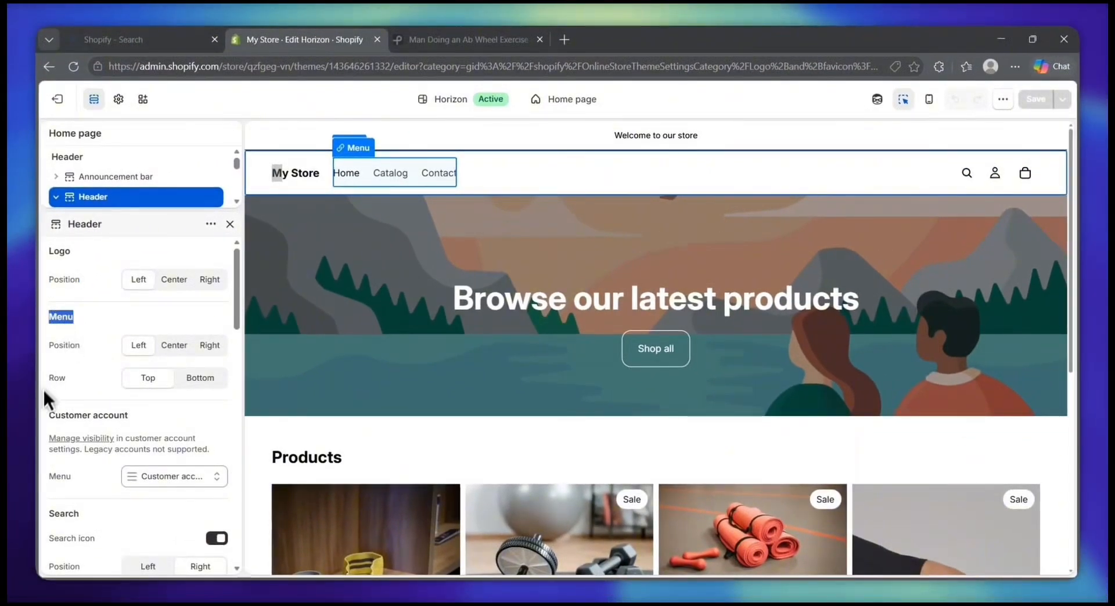
- Examine the Header section's Customer account, Search, Localization, Appearance and Utilities settings
{"action": "left_click_drag", "start_coordinate": [48, 415], "coordinate": [129, 415]}
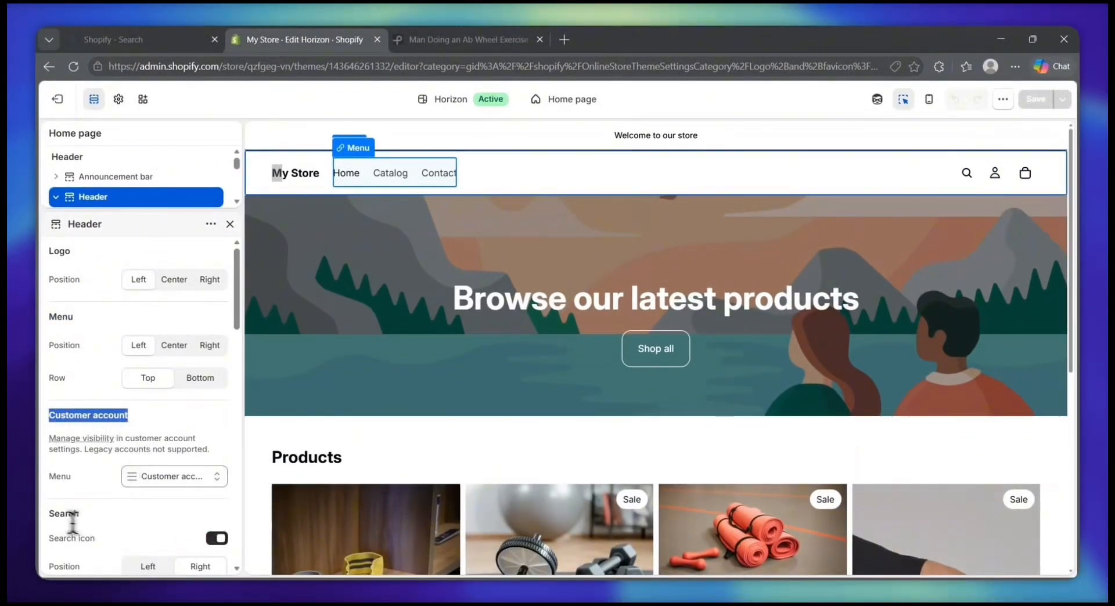
{"action": "left_click_drag", "start_coordinate": [49, 511], "coordinate": [94, 539]}
{"action": "scroll", "coordinate": [108, 540], "scroll_direction": "down", "scroll_amount": 1}
{"action": "scroll", "coordinate": [108, 535], "scroll_direction": "down", "scroll_amount": 1}
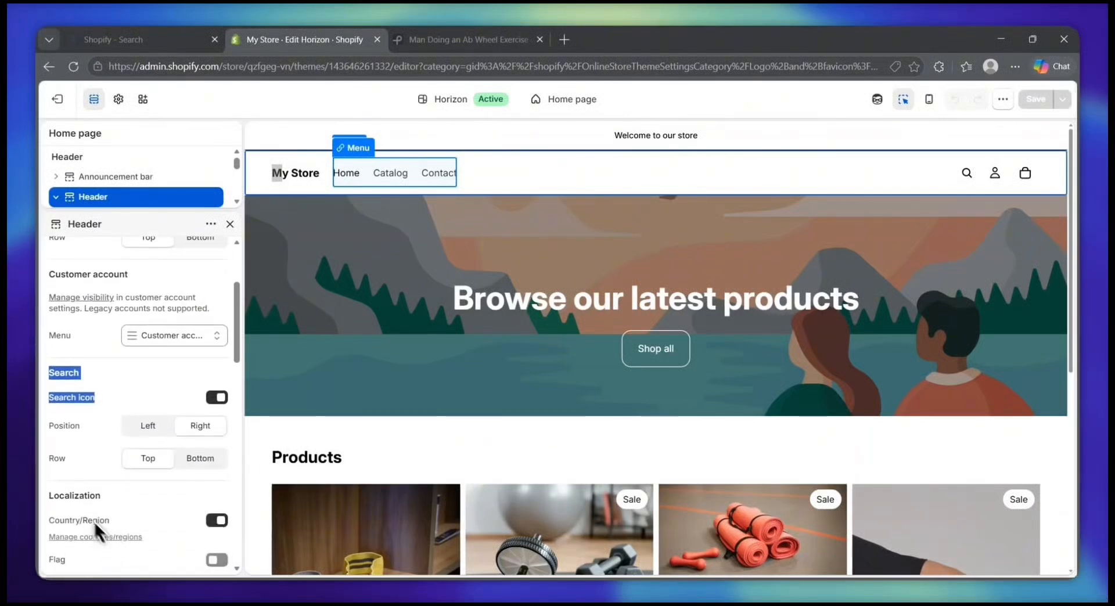
{"action": "left_click_drag", "start_coordinate": [48, 495], "coordinate": [134, 545]}
{"action": "scroll", "coordinate": [133, 545], "scroll_direction": "down", "scroll_amount": 4}
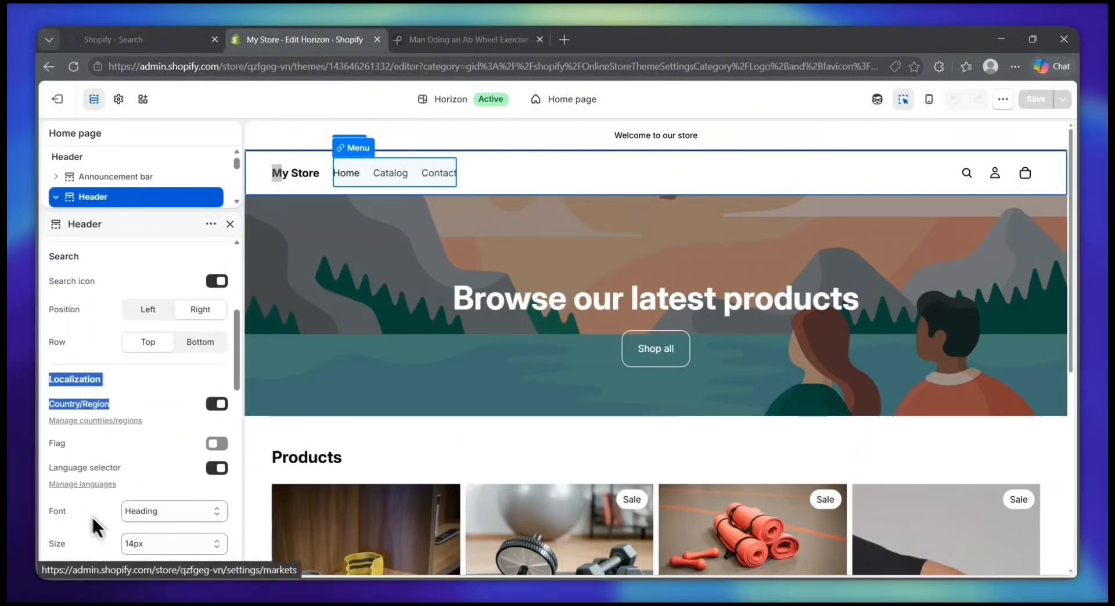
{"action": "scroll", "coordinate": [78, 507], "scroll_direction": "down", "scroll_amount": 4}
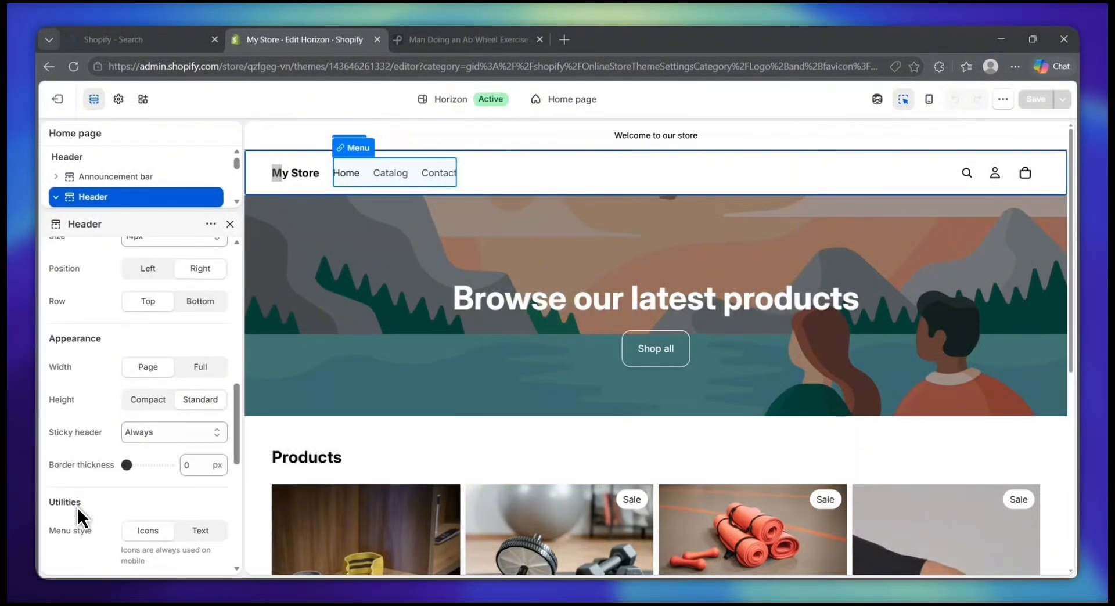
{"action": "scroll", "coordinate": [78, 507], "scroll_direction": "down", "scroll_amount": 2}
{"action": "scroll", "coordinate": [78, 509], "scroll_direction": "up", "scroll_amount": 10}
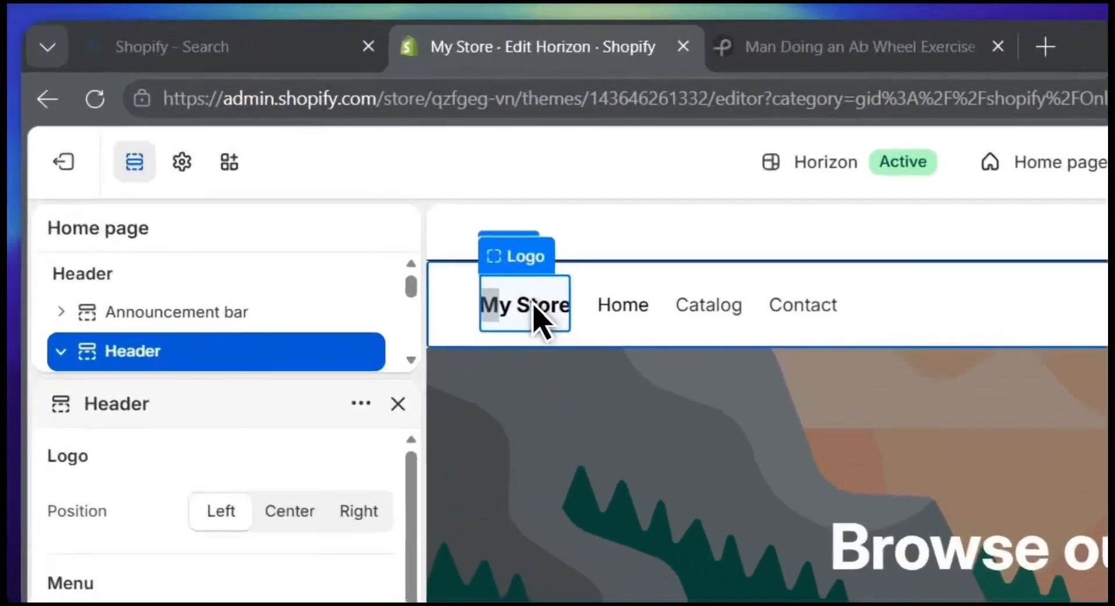
- Select the header's Logo block and open the Logo and favicon theme settings from it
{"action": "left_click", "coordinate": [294, 173]}
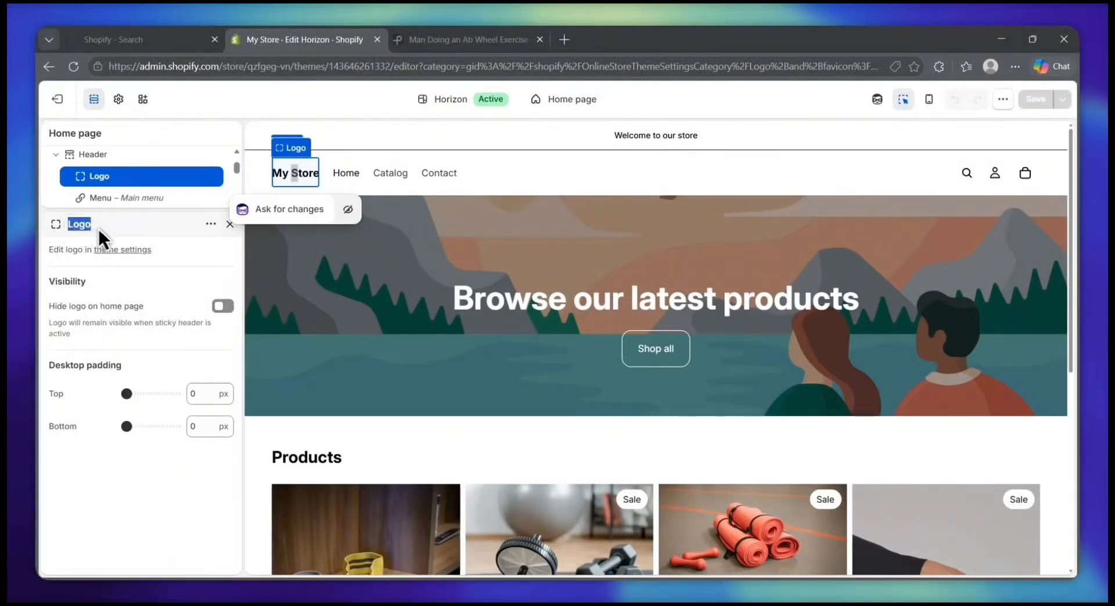
{"action": "left_click", "coordinate": [114, 323]}
{"action": "left_click_drag", "start_coordinate": [50, 249], "coordinate": [134, 257]}
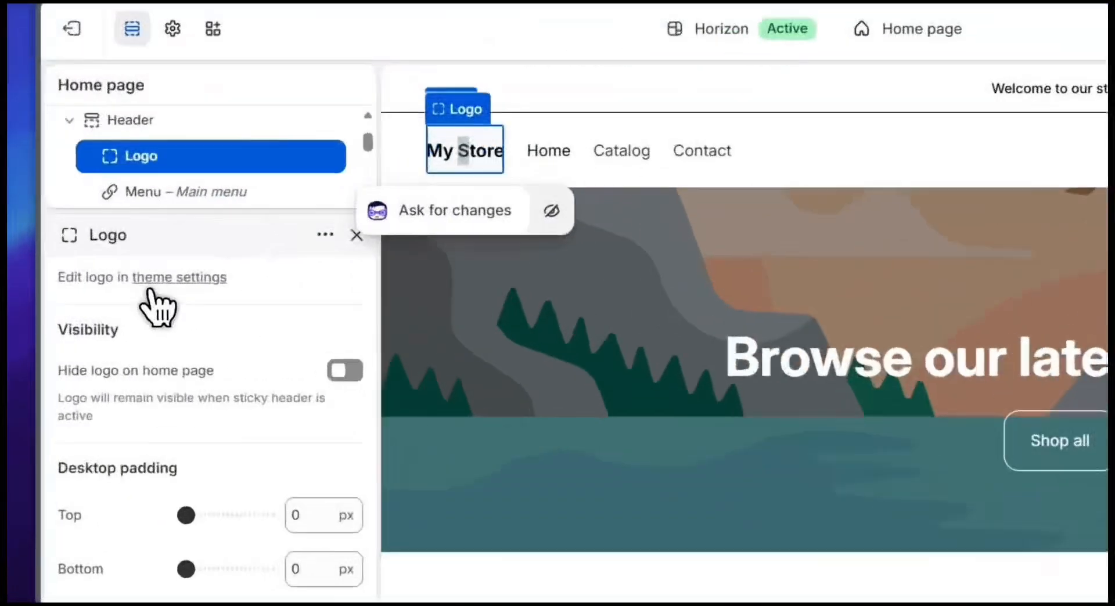
{"action": "left_click", "coordinate": [107, 252]}
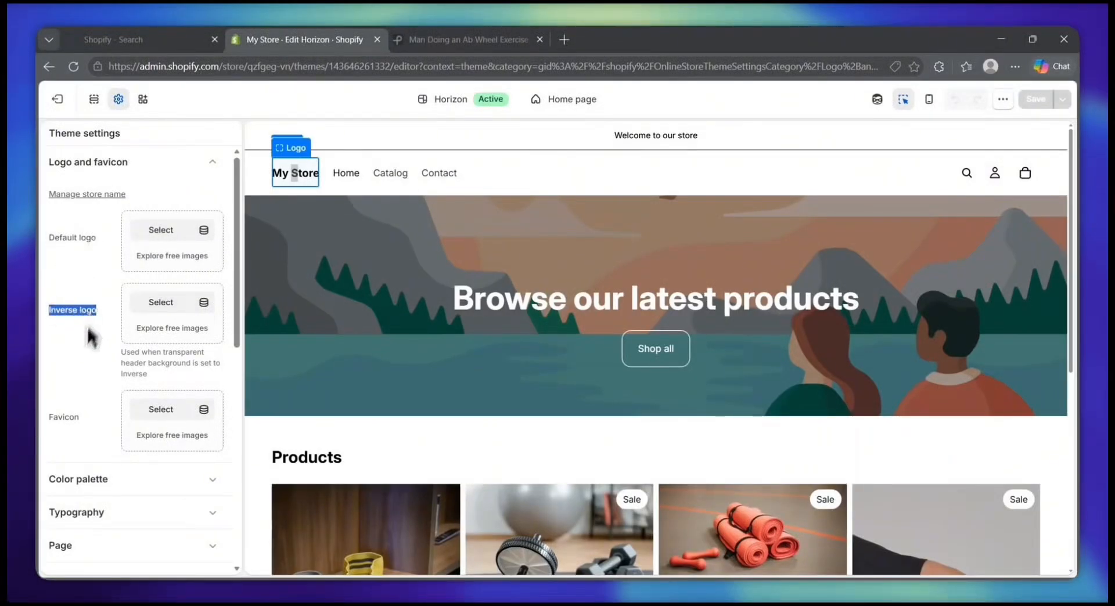
- Examine the Default logo, Inverse logo and Favicon options in the theme settings
{"action": "left_click", "coordinate": [48, 399]}
{"action": "left_click_drag", "start_coordinate": [48, 237], "coordinate": [102, 250]}
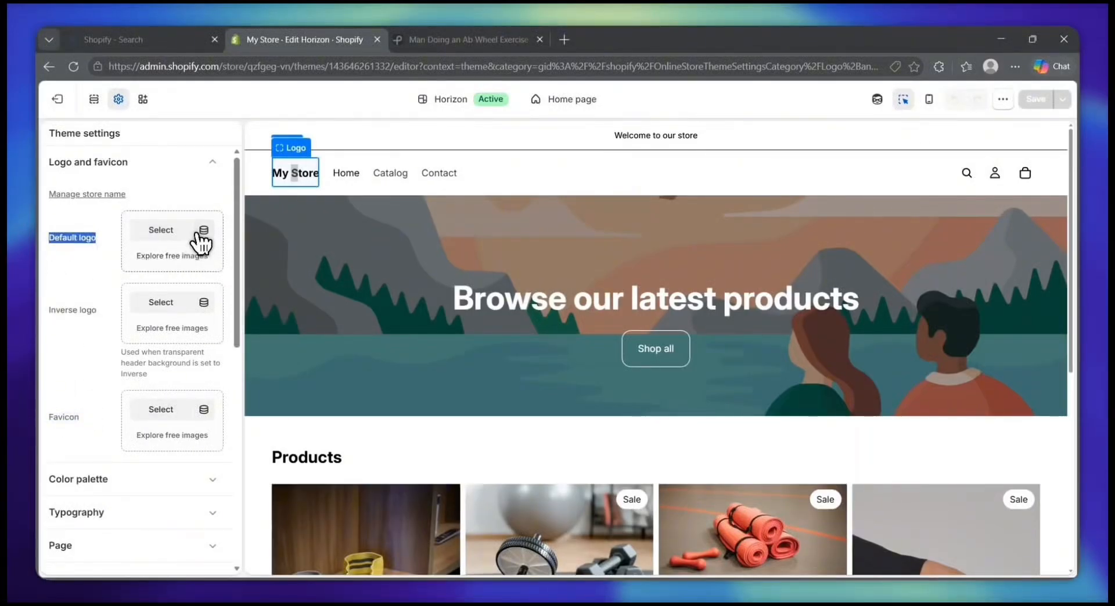
{"action": "left_click_drag", "start_coordinate": [67, 308], "coordinate": [141, 303]}
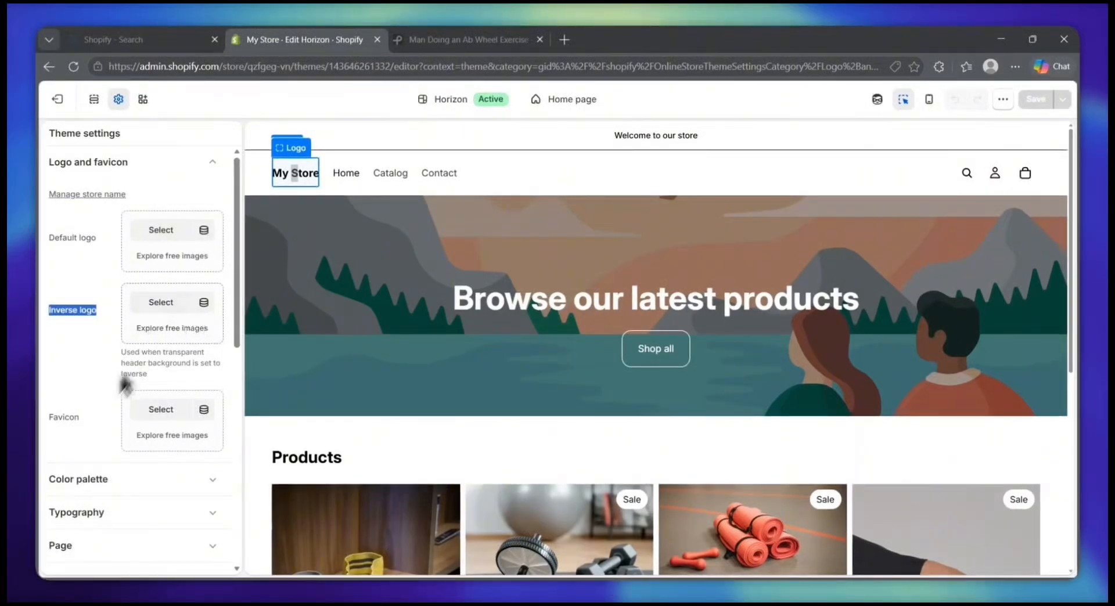
{"action": "double_click", "coordinate": [66, 415]}
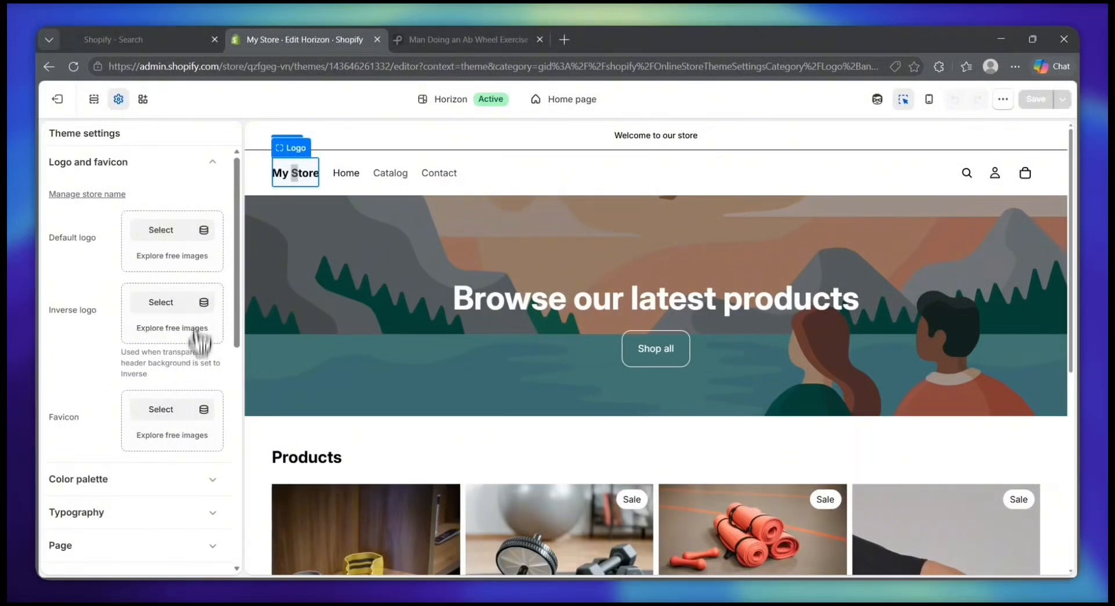
{"action": "scroll", "coordinate": [182, 374], "scroll_direction": "down", "scroll_amount": 2}
{"action": "scroll", "coordinate": [172, 342], "scroll_direction": "up", "scroll_amount": 2}
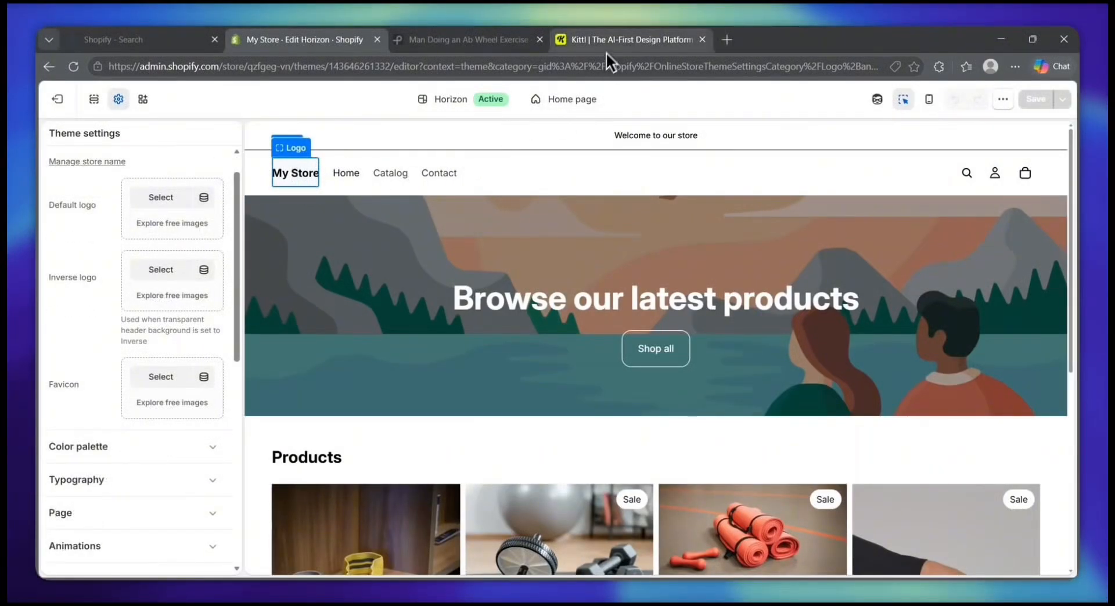
- Switch to the Kittl website, look over its home page's design features, and return to the Shopify theme editor
{"action": "left_click", "coordinate": [580, 41]}
{"action": "scroll", "coordinate": [583, 308], "scroll_direction": "down", "scroll_amount": 3}
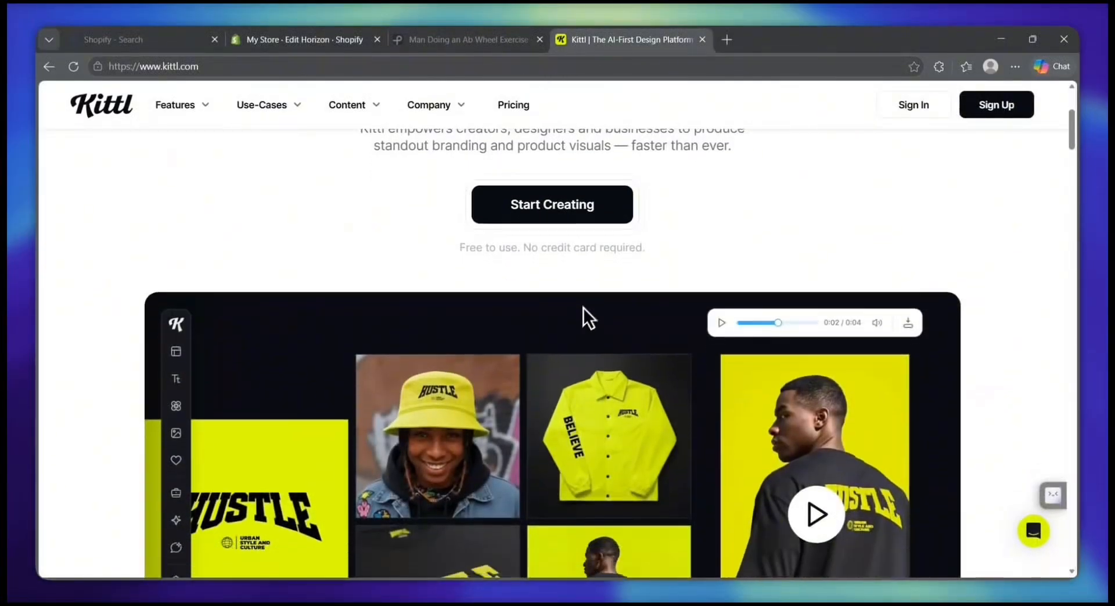
{"action": "scroll", "coordinate": [586, 303], "scroll_direction": "down", "scroll_amount": 4}
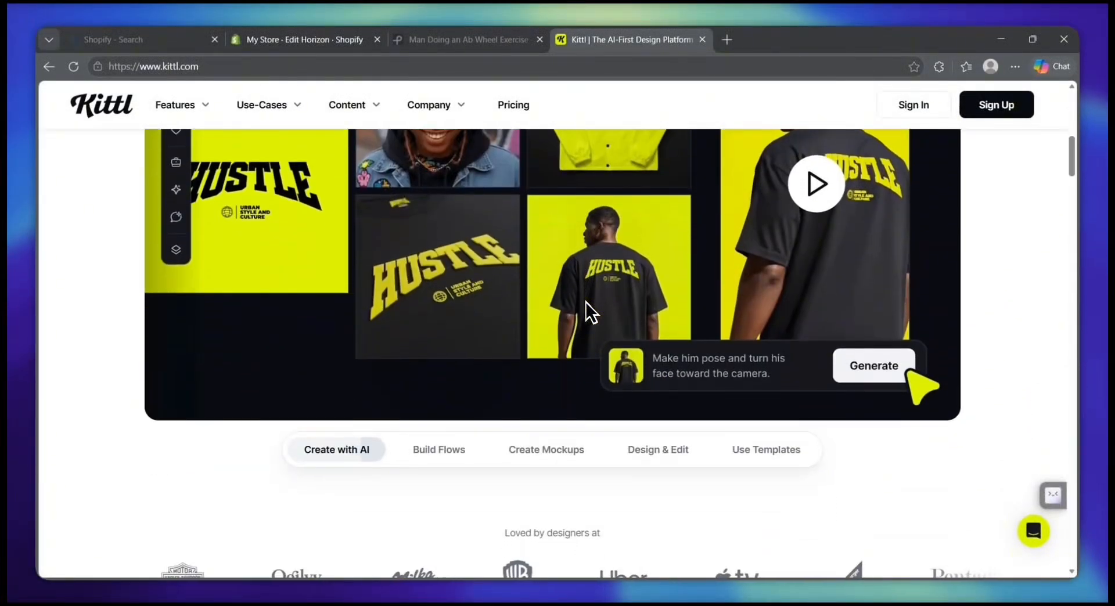
{"action": "scroll", "coordinate": [586, 302], "scroll_direction": "down", "scroll_amount": 3}
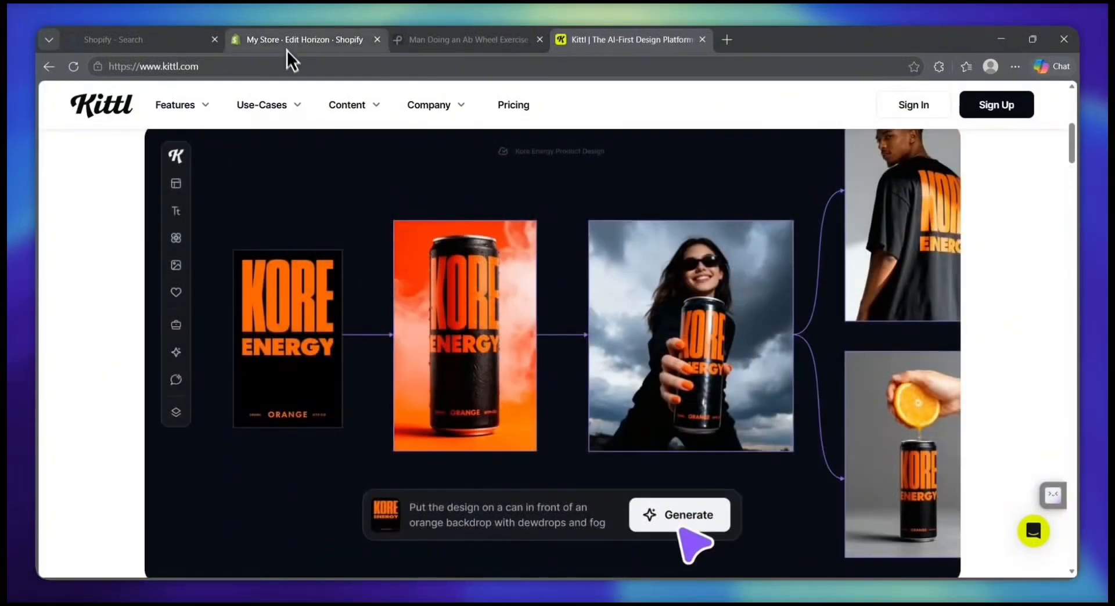
{"action": "left_click", "coordinate": [284, 39]}
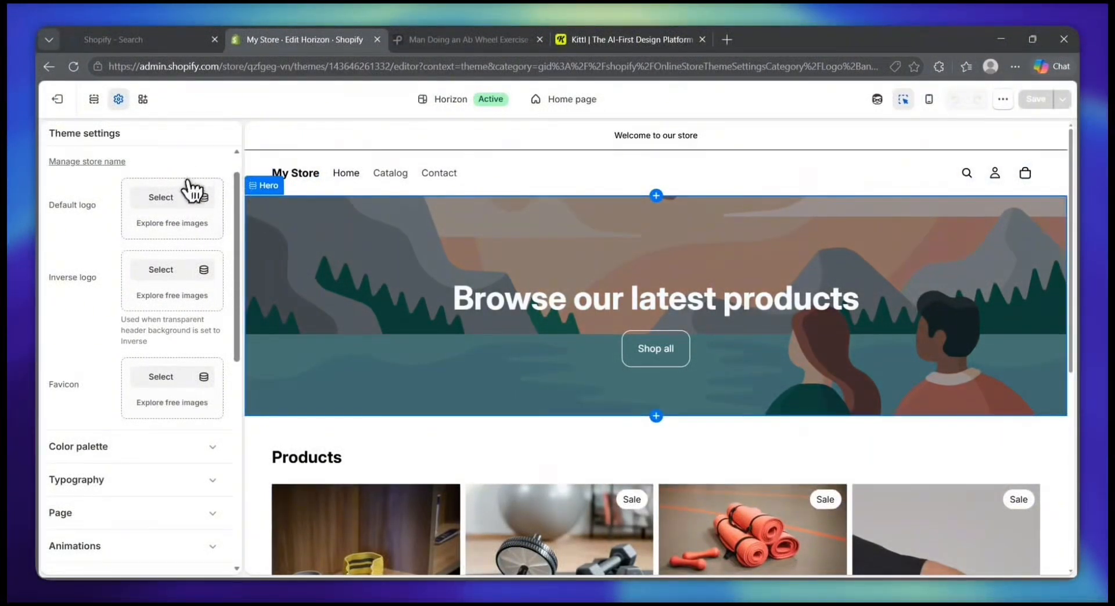
- Open the store name management page, rename the store to FitLane Essentials and save the change
{"action": "scroll", "coordinate": [189, 195], "scroll_direction": "up", "scroll_amount": 1}
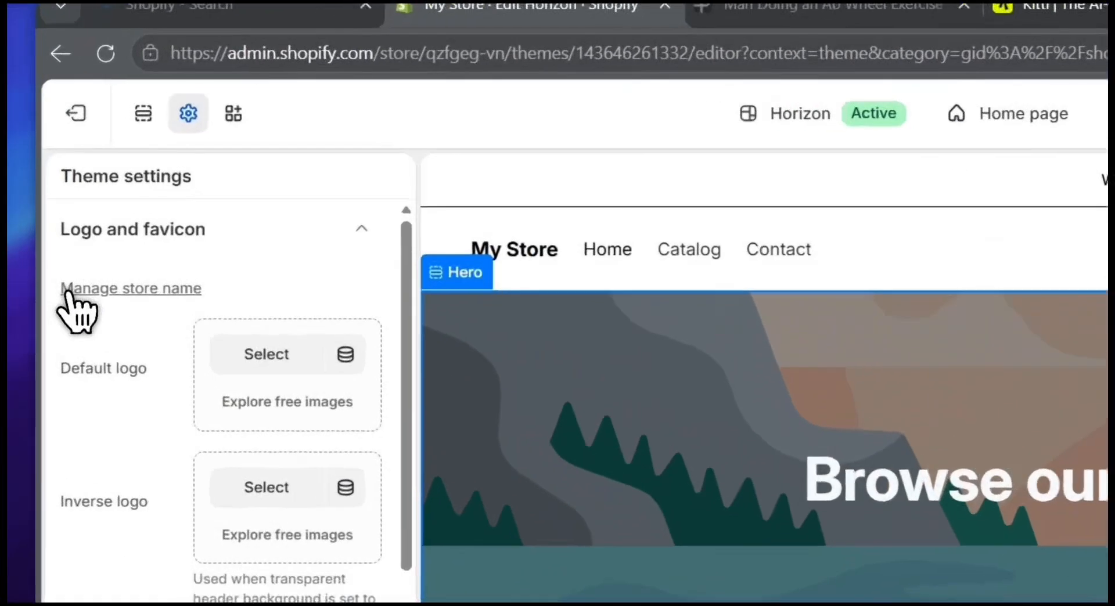
{"action": "left_click", "coordinate": [57, 194]}
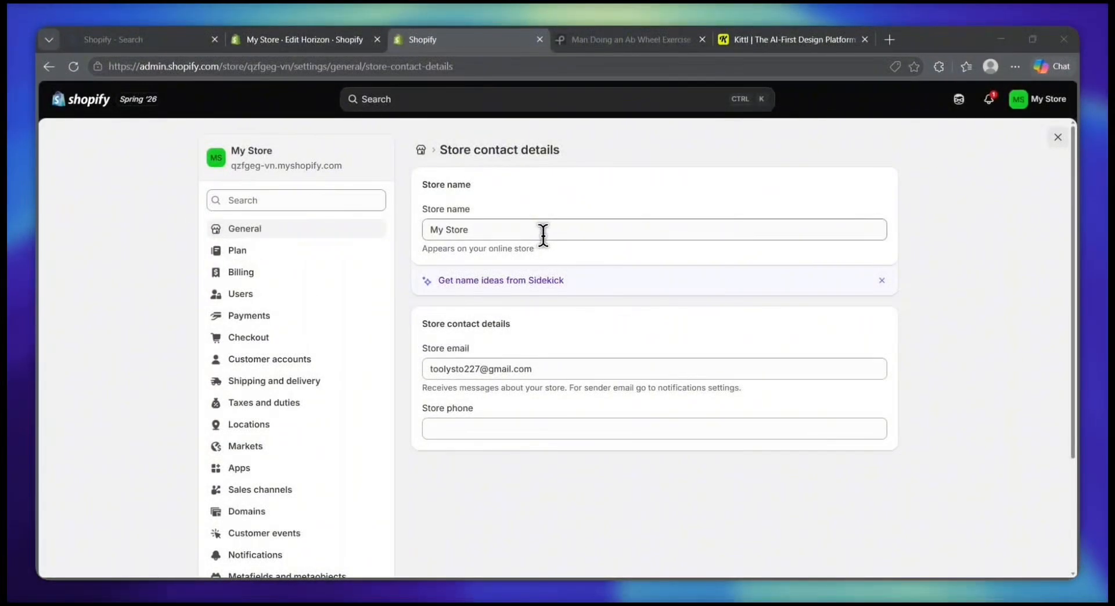
{"action": "left_click", "coordinate": [430, 208]}
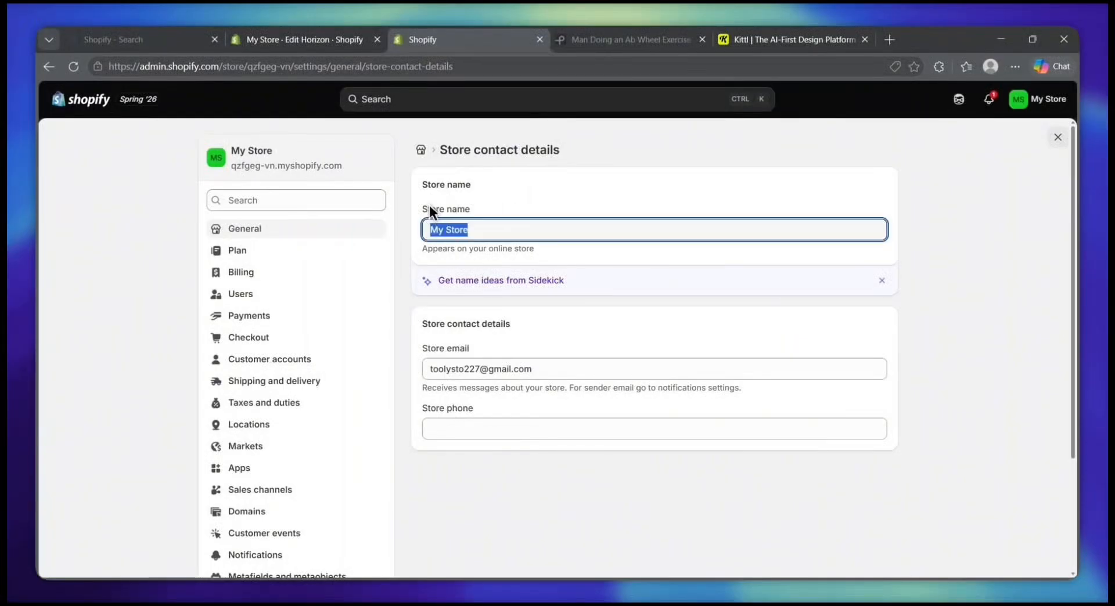
{"action": "left_click", "coordinate": [478, 229]}
{"action": "key", "text": "BackSpace"}
{"action": "key", "text": "BackSpace"}
{"action": "key", "text": "BackSpace"}
{"action": "key", "text": "BackSpace"}
{"action": "key", "text": "BackSpace"}
{"action": "key", "text": "BackSpace"}
{"action": "key", "text": "BackSpace"}
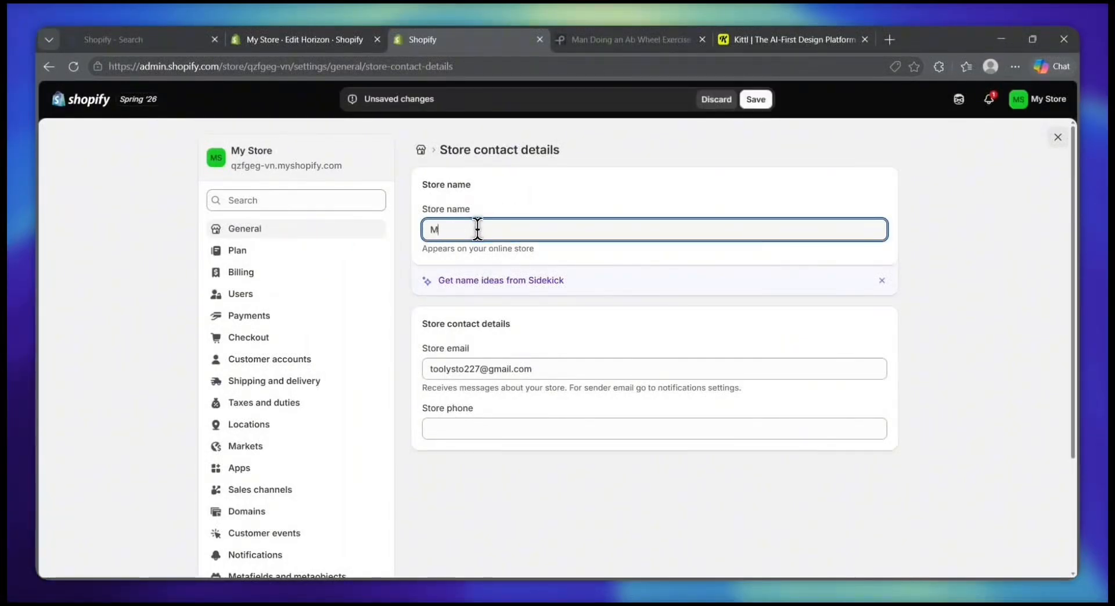
{"action": "type", "text": "Fit"}
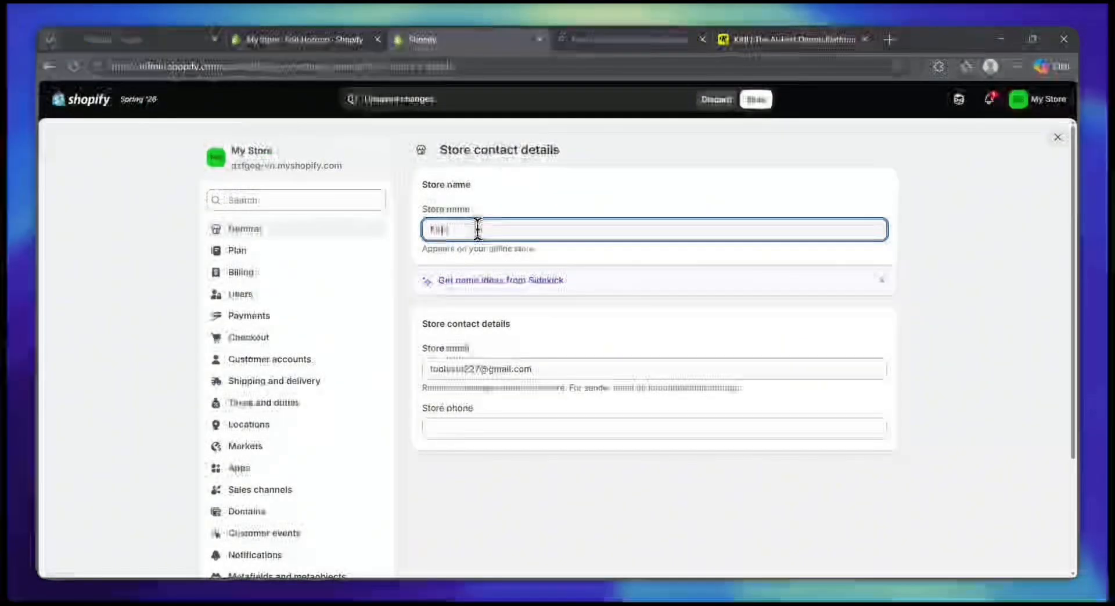
{"action": "type", "text": " Homeme"}
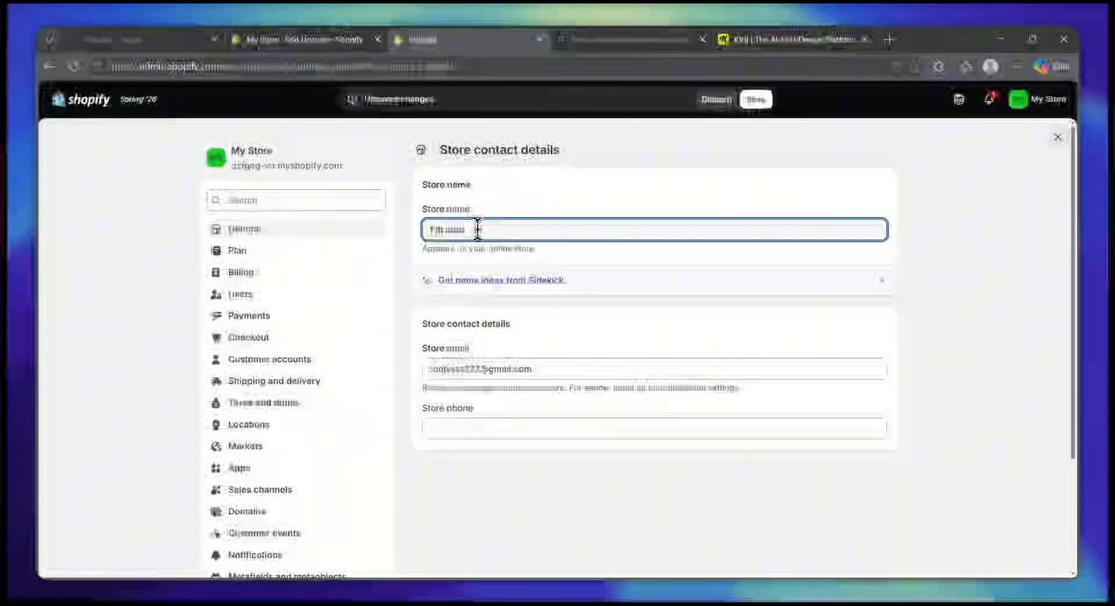
{"action": "type", "text": "als"}
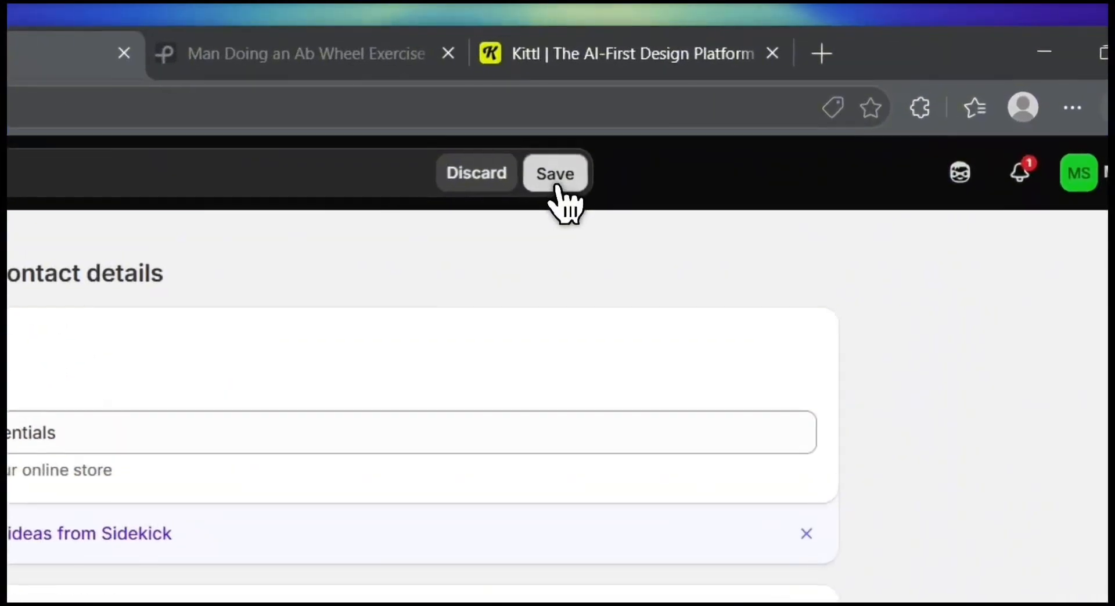
{"action": "left_click", "coordinate": [757, 103]}
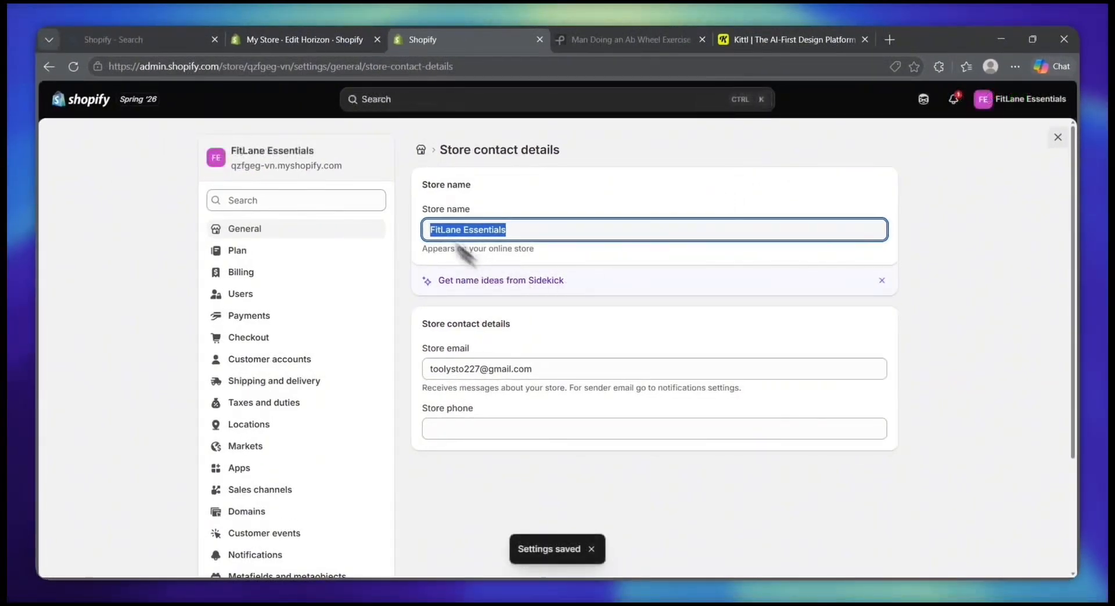
- Return to the theme editor and reload it to check the new store name in the header, leaving no section's settings open
{"action": "left_click", "coordinate": [328, 41]}
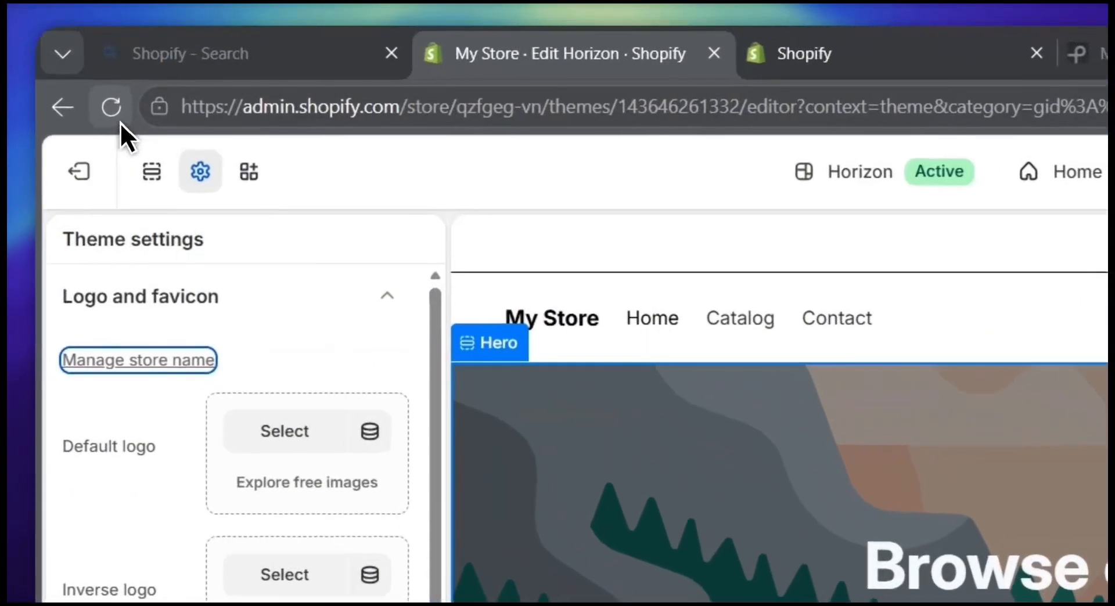
{"action": "left_click", "coordinate": [120, 121]}
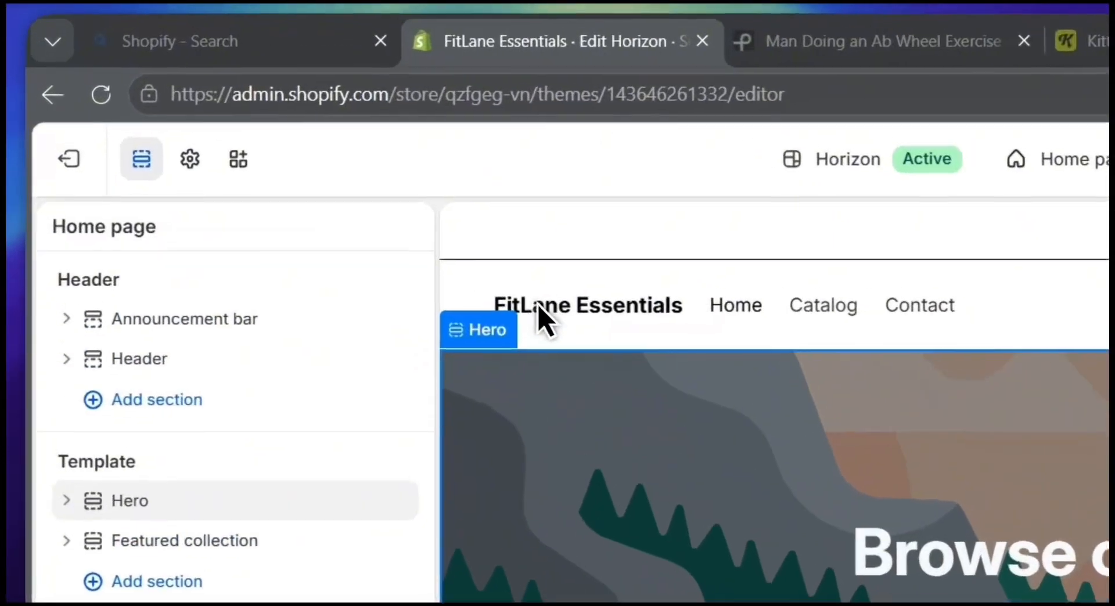
{"action": "left_click_drag", "start_coordinate": [538, 307], "coordinate": [468, 342]}
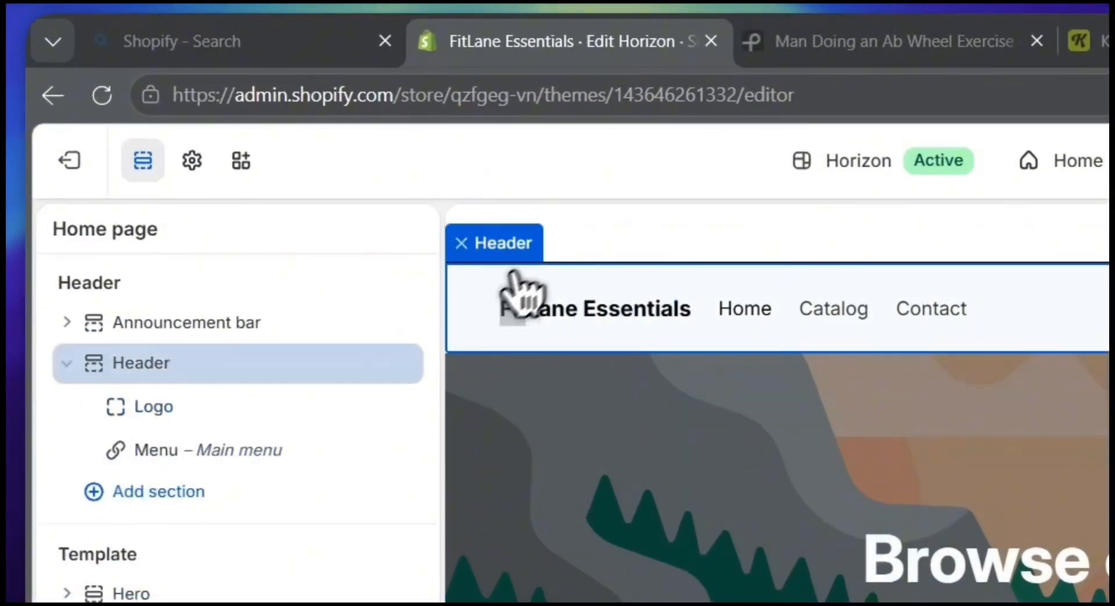
{"action": "left_click", "coordinate": [783, 246]}
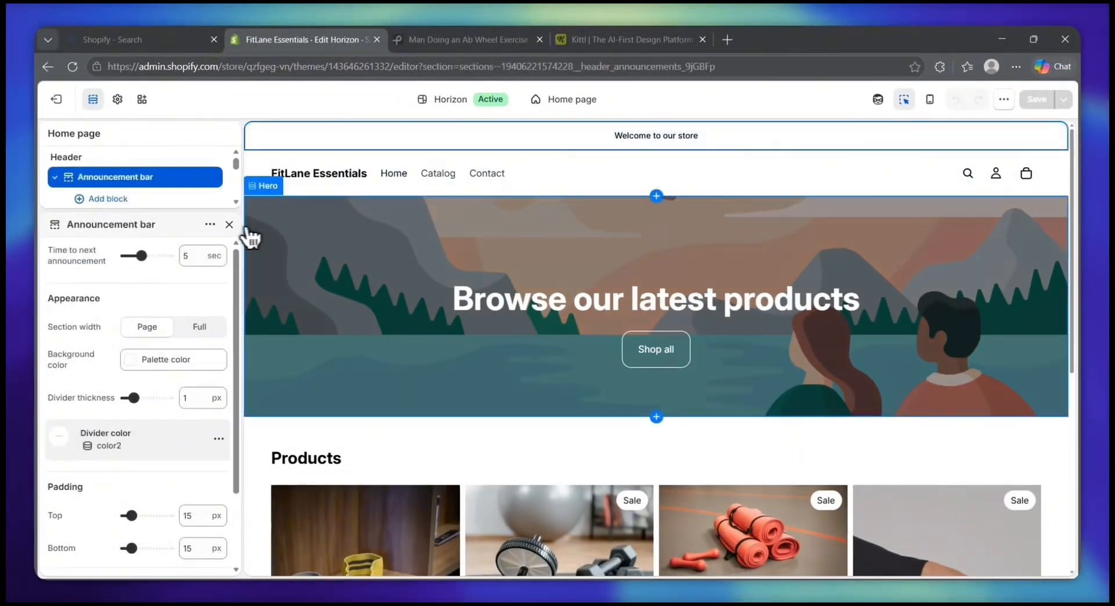
{"action": "left_click", "coordinate": [229, 225]}
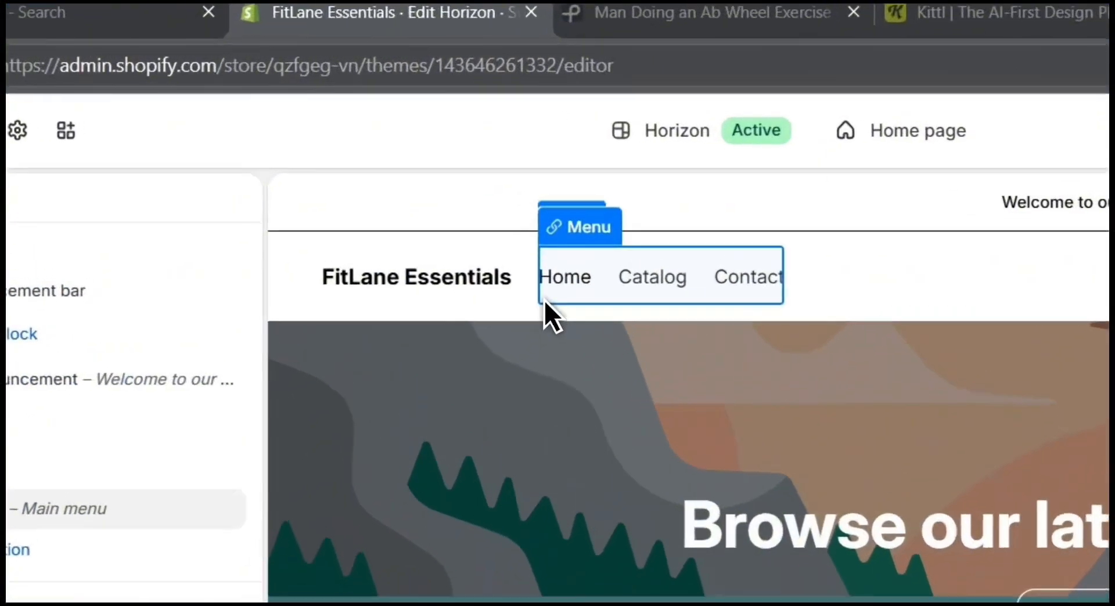
- Review the Home, Catalog and Contact links in the preview's header and inspect the Menu block's settings
{"action": "left_click_drag", "start_coordinate": [382, 183], "coordinate": [394, 183]}
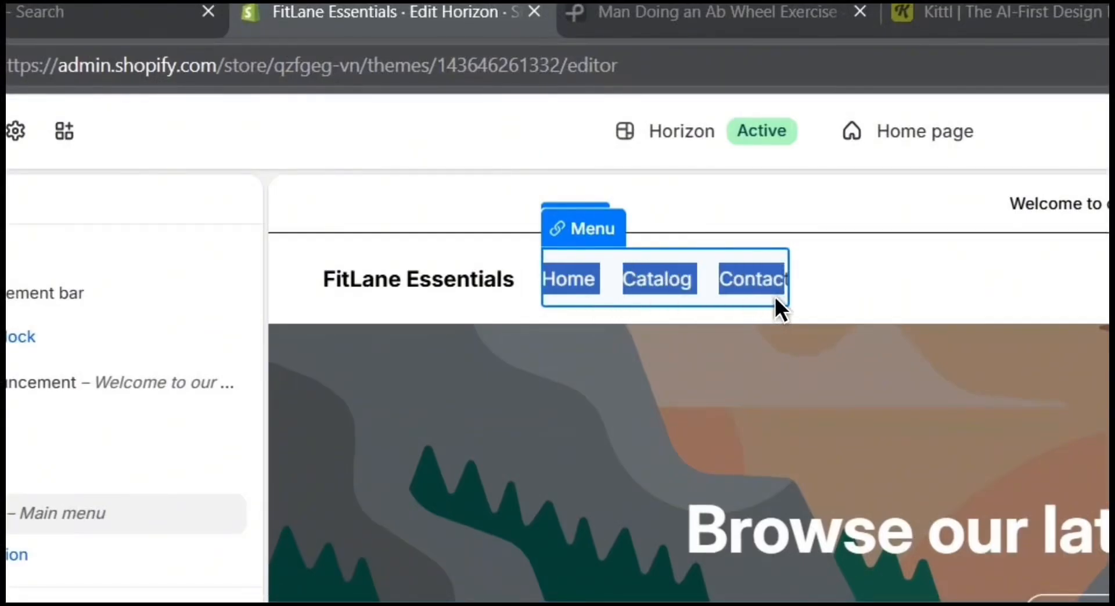
{"action": "left_click_drag", "start_coordinate": [774, 297], "coordinate": [561, 319]}
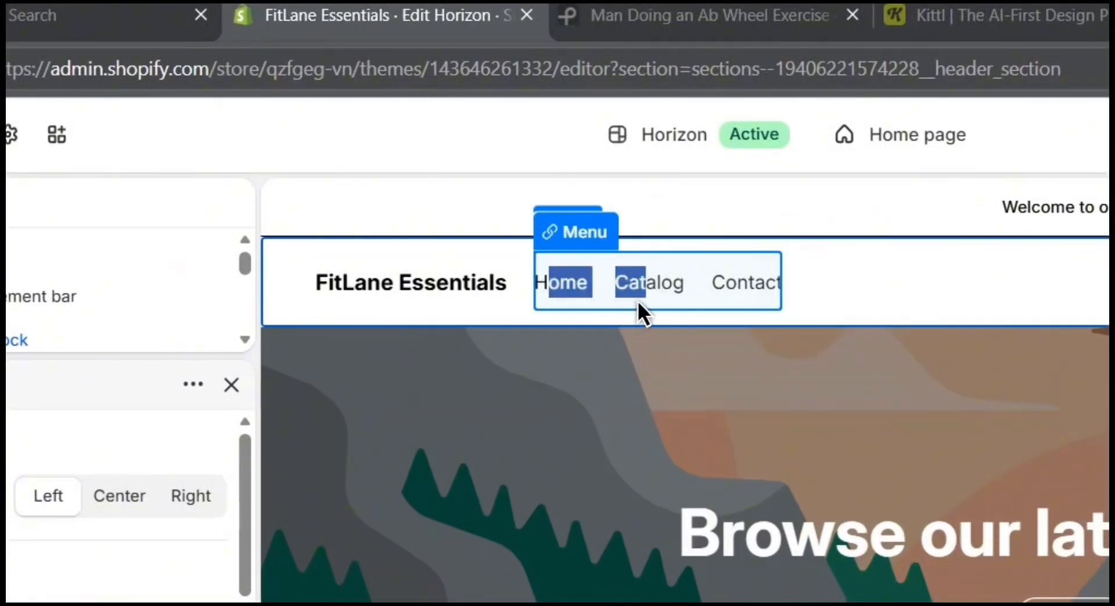
{"action": "left_click", "coordinate": [784, 297]}
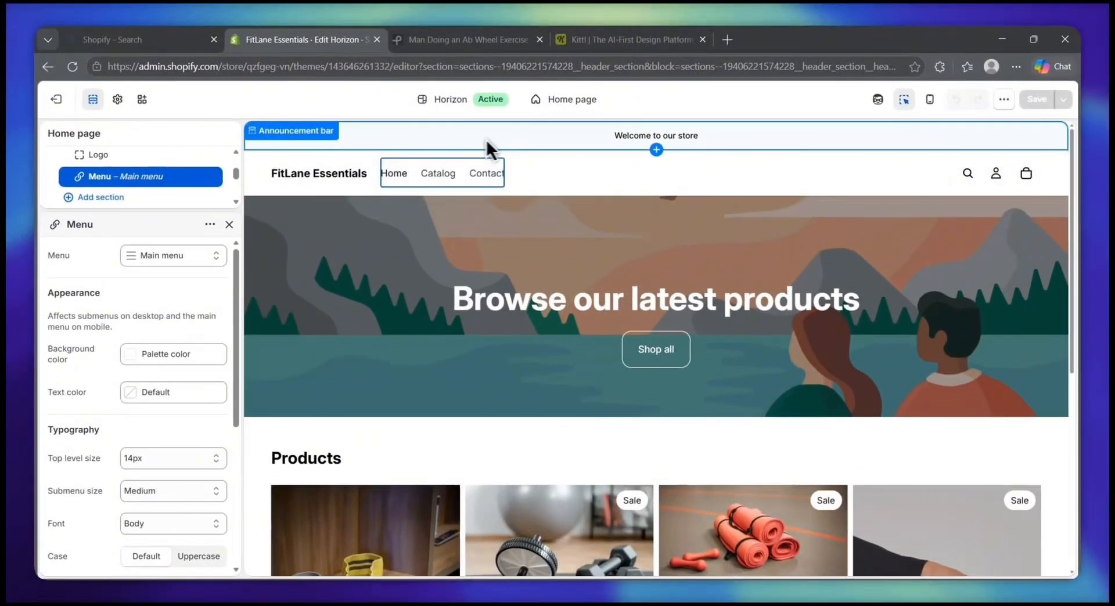
{"action": "left_click", "coordinate": [487, 143]}
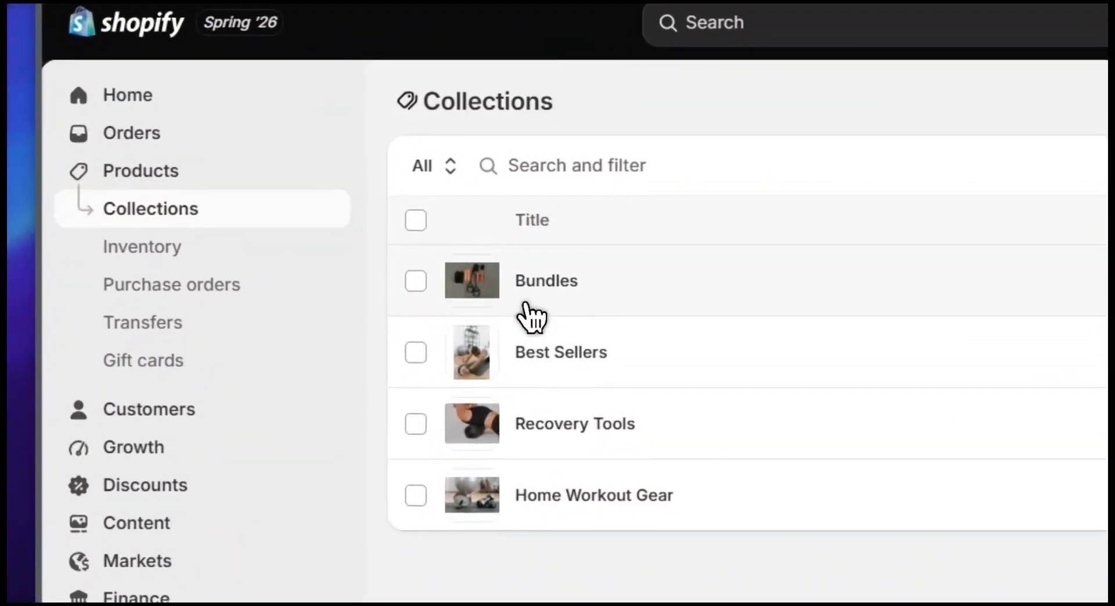
- Review the store's product collections, from Bundles and Best Sellers to Recovery Tools and Home Workout Gear
{"action": "left_click_drag", "start_coordinate": [292, 240], "coordinate": [312, 294]}
{"action": "left_click_drag", "start_coordinate": [560, 400], "coordinate": [600, 552]}
{"action": "left_click", "coordinate": [596, 533]}
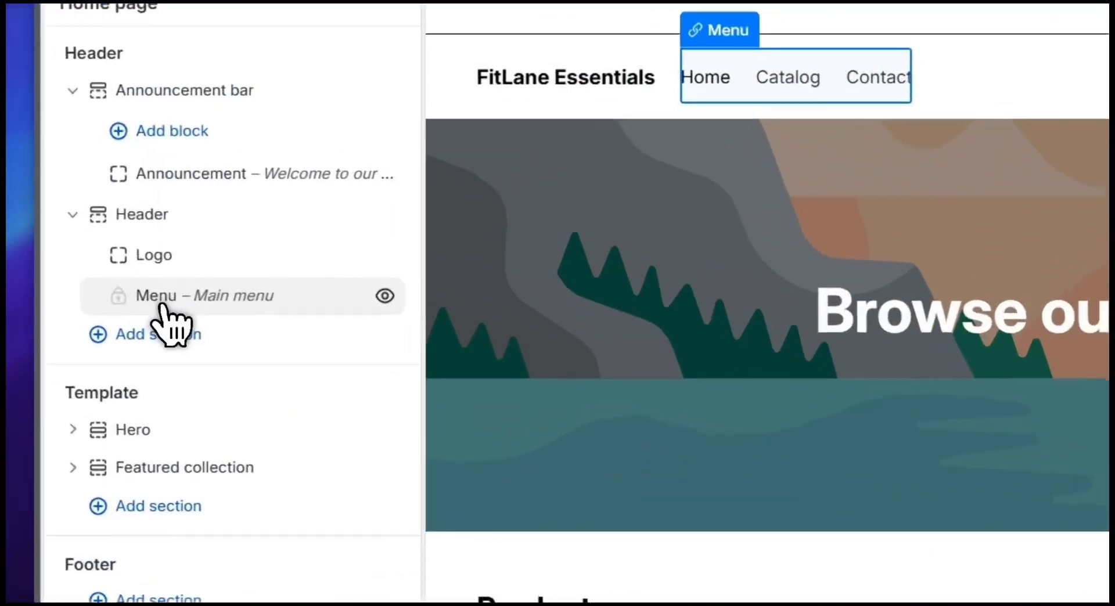
- Open the settings of the Menu block inside the Header section
{"action": "left_click", "coordinate": [163, 302]}
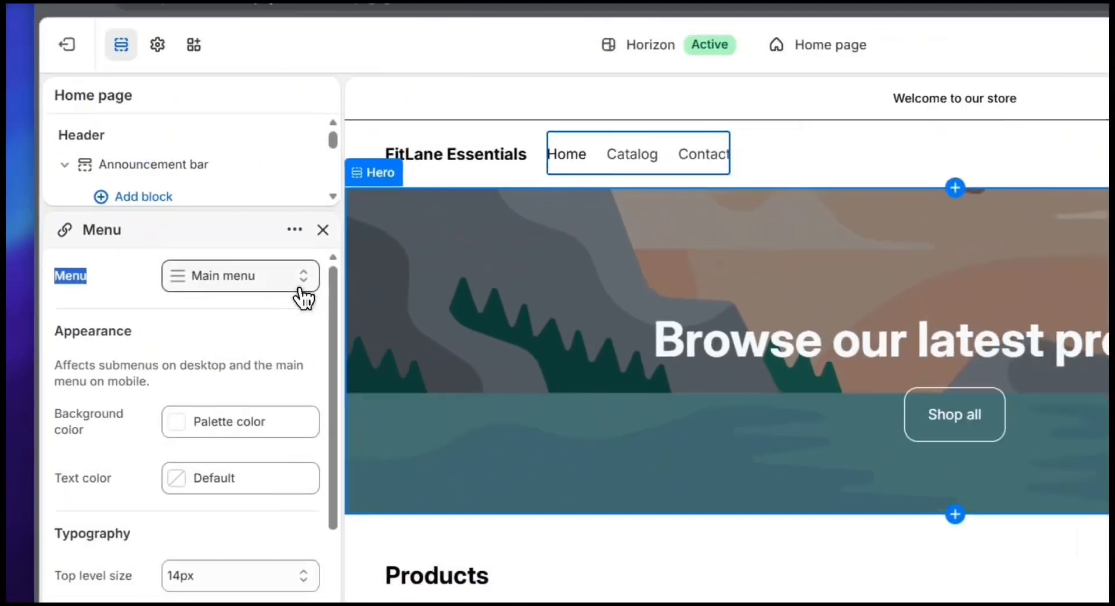
- Open the Main menu assigned to the header's Menu block for editing in the store admin
{"action": "left_click", "coordinate": [395, 304]}
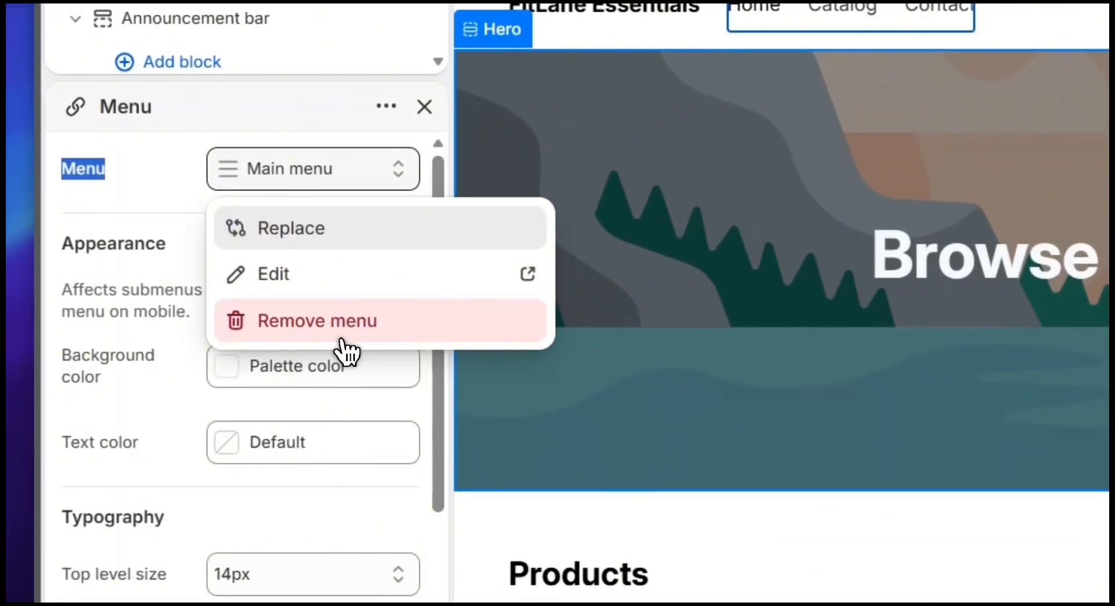
{"action": "left_click", "coordinate": [248, 299]}
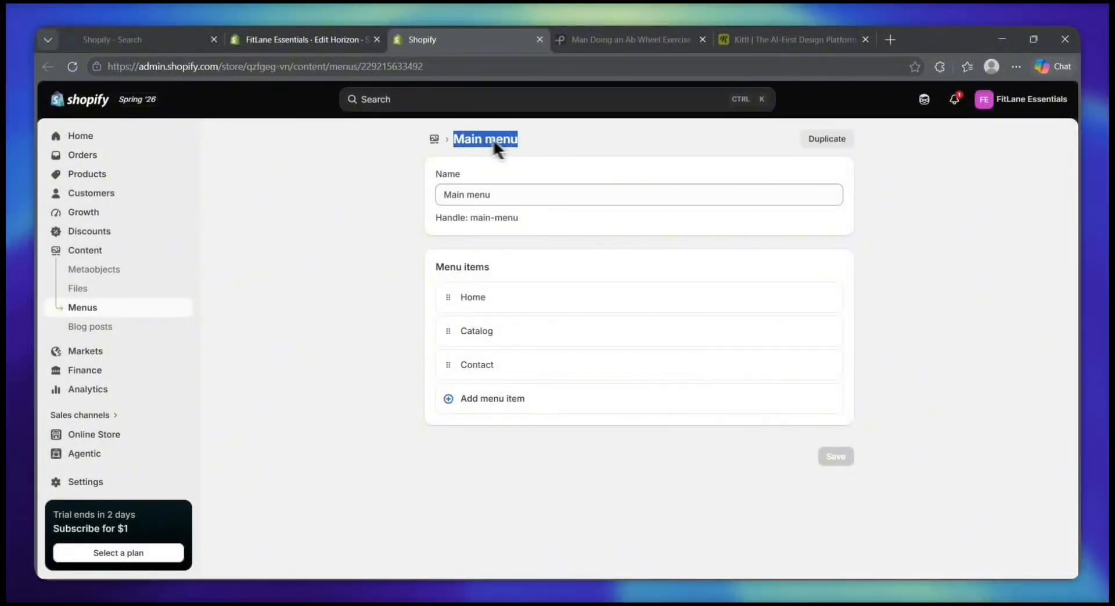
{"action": "left_click", "coordinate": [488, 244]}
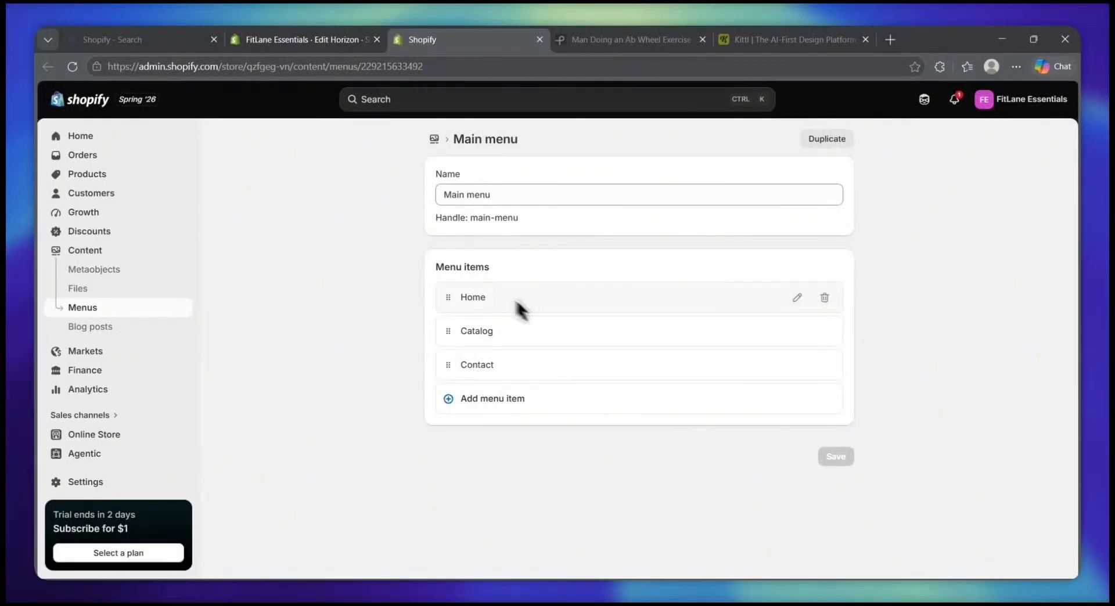
- Compare the Main menu's Home, Catalog and Contact items with the header links in the theme editor preview, then return to the menu's edit page
{"action": "left_click", "coordinate": [336, 40]}
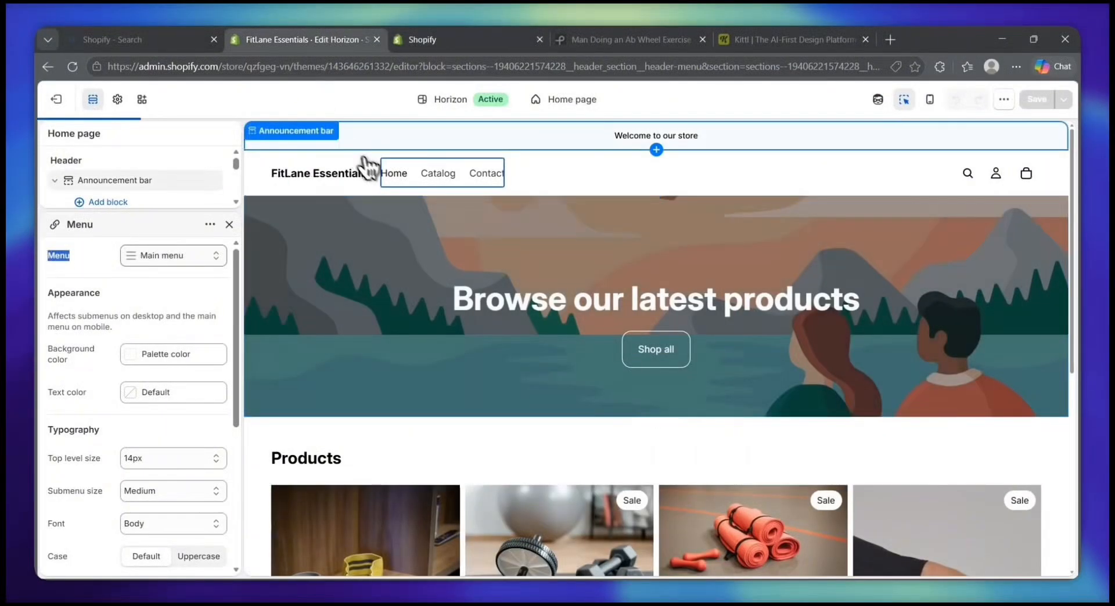
{"action": "left_click", "coordinate": [394, 180]}
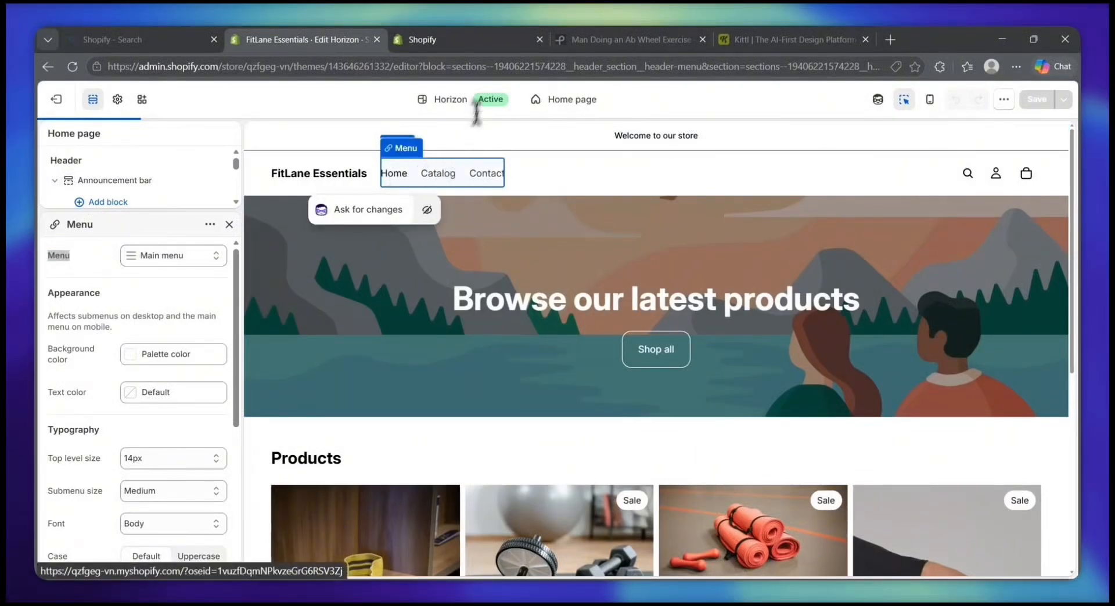
{"action": "left_click", "coordinate": [467, 42]}
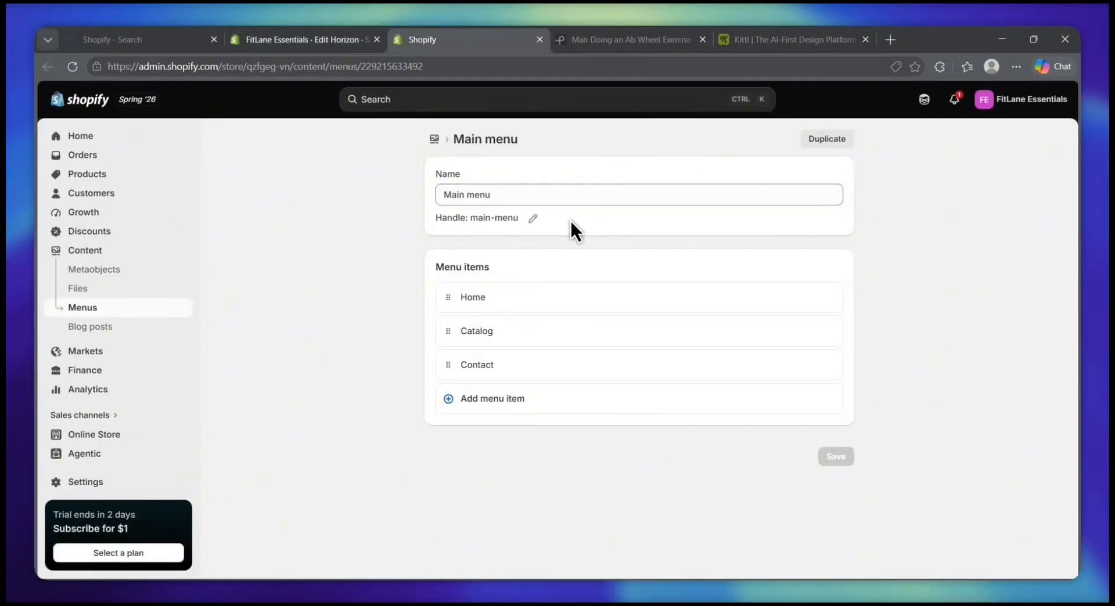
{"action": "left_click", "coordinate": [339, 39]}
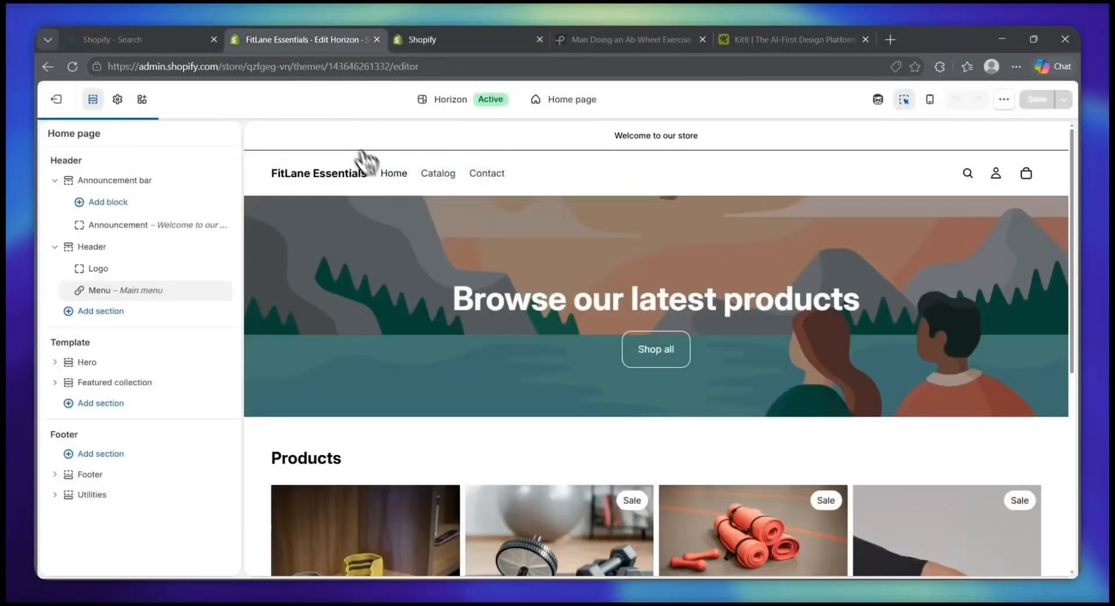
{"action": "left_click", "coordinate": [393, 180]}
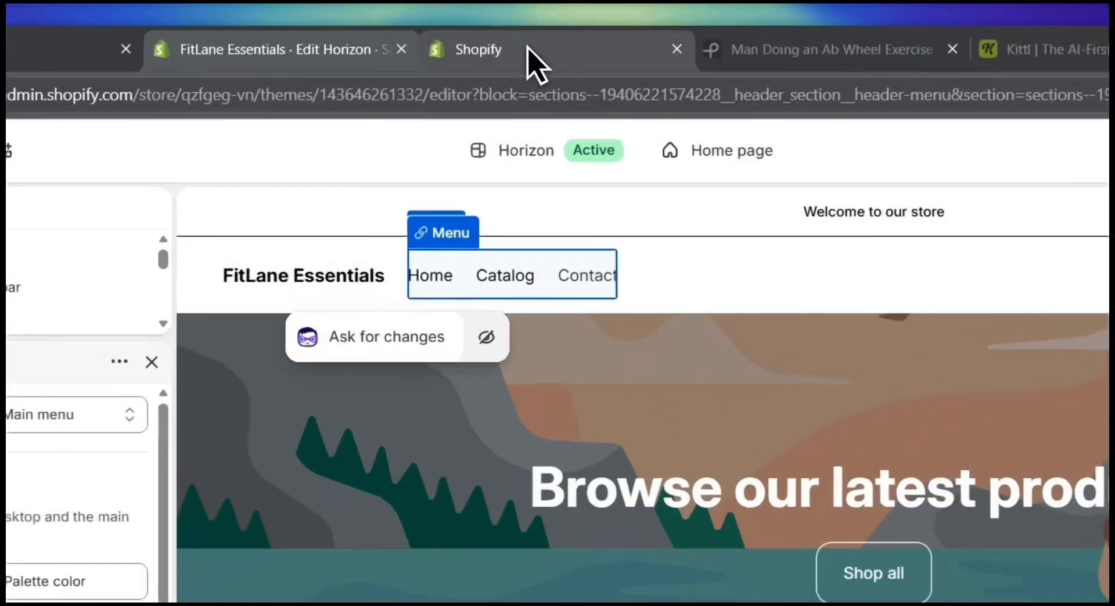
{"action": "left_click", "coordinate": [473, 39]}
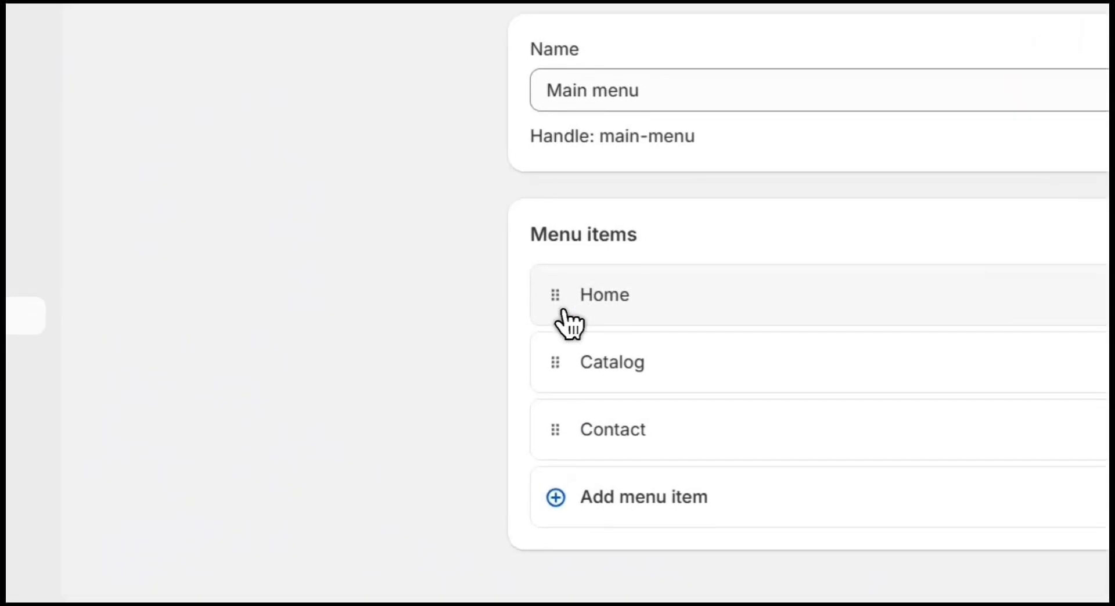
{"action": "left_click_drag", "start_coordinate": [461, 298], "coordinate": [478, 343]}
{"action": "left_click_drag", "start_coordinate": [624, 398], "coordinate": [566, 447]}
{"action": "left_click", "coordinate": [571, 310]}
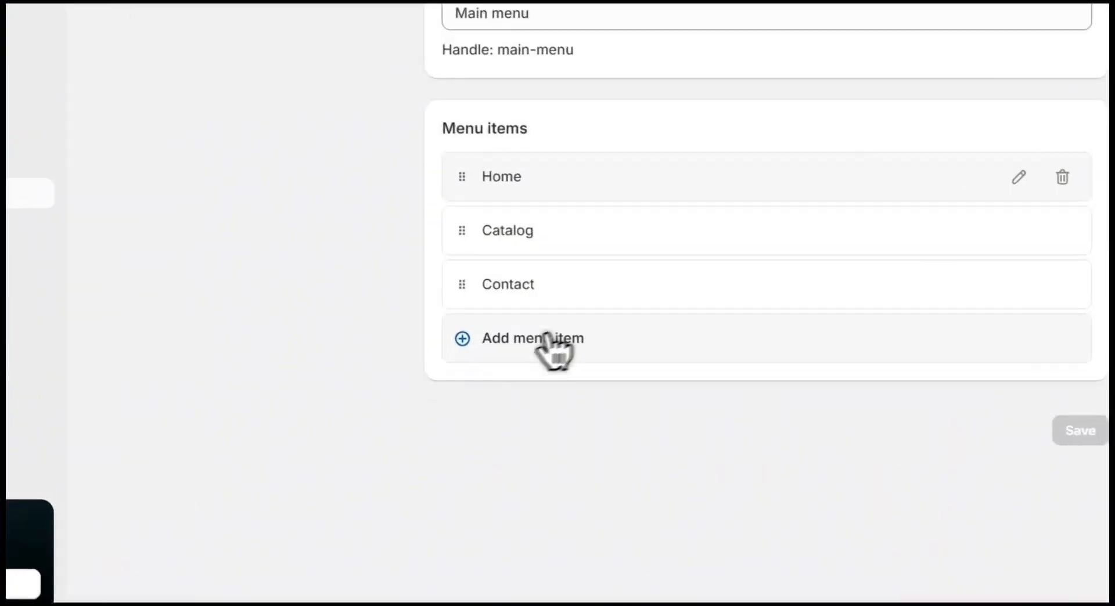
- Add a new item to the Main menu and label it Best Sellers
{"action": "left_click", "coordinate": [553, 348]}
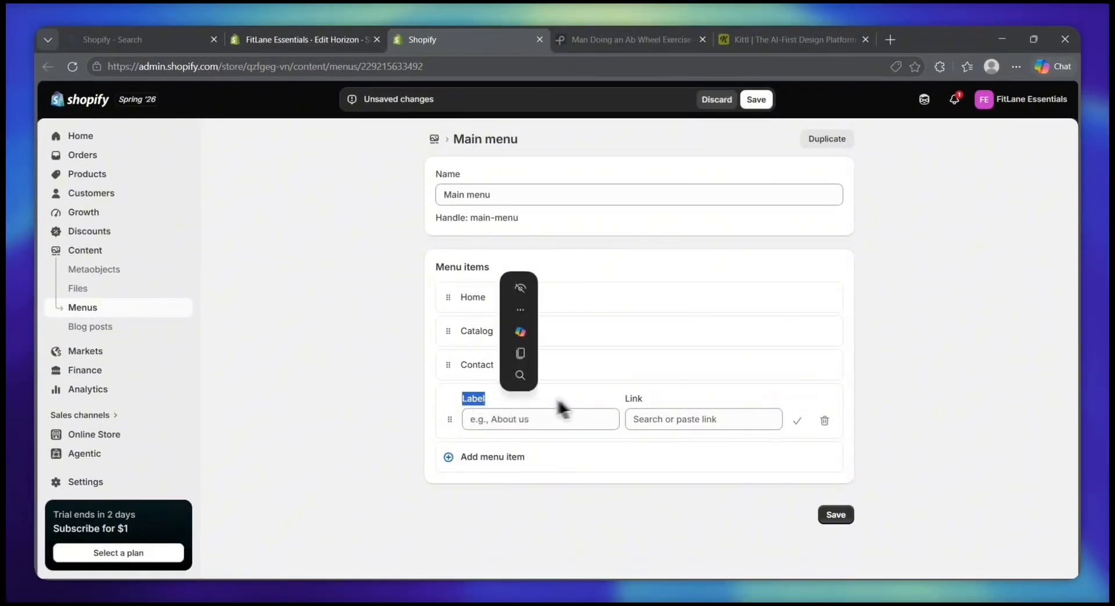
{"action": "left_click_drag", "start_coordinate": [646, 396], "coordinate": [623, 398]}
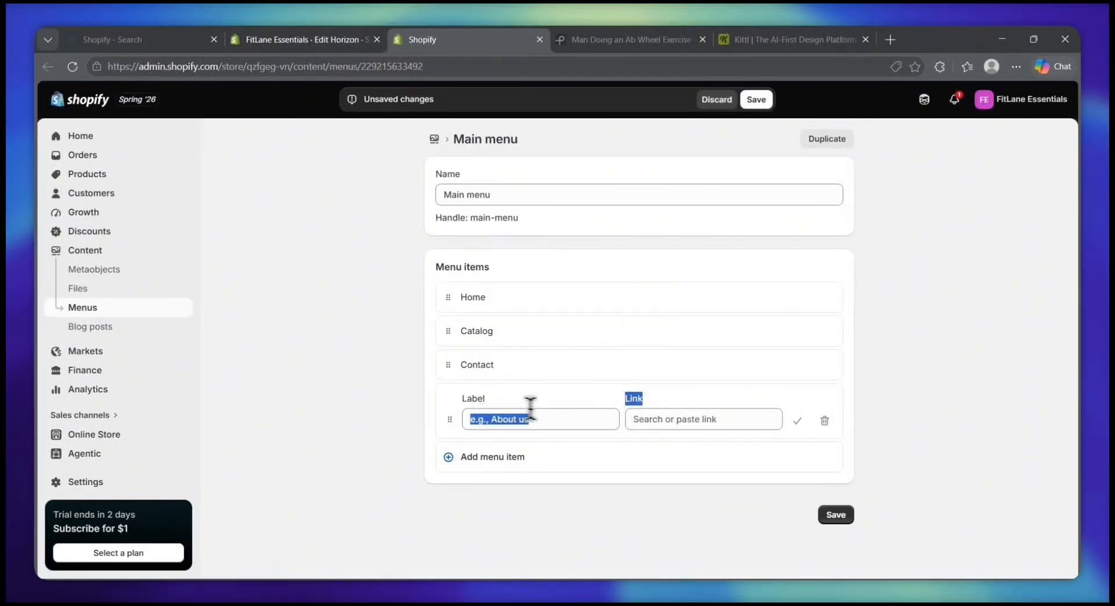
{"action": "left_click", "coordinate": [546, 420]}
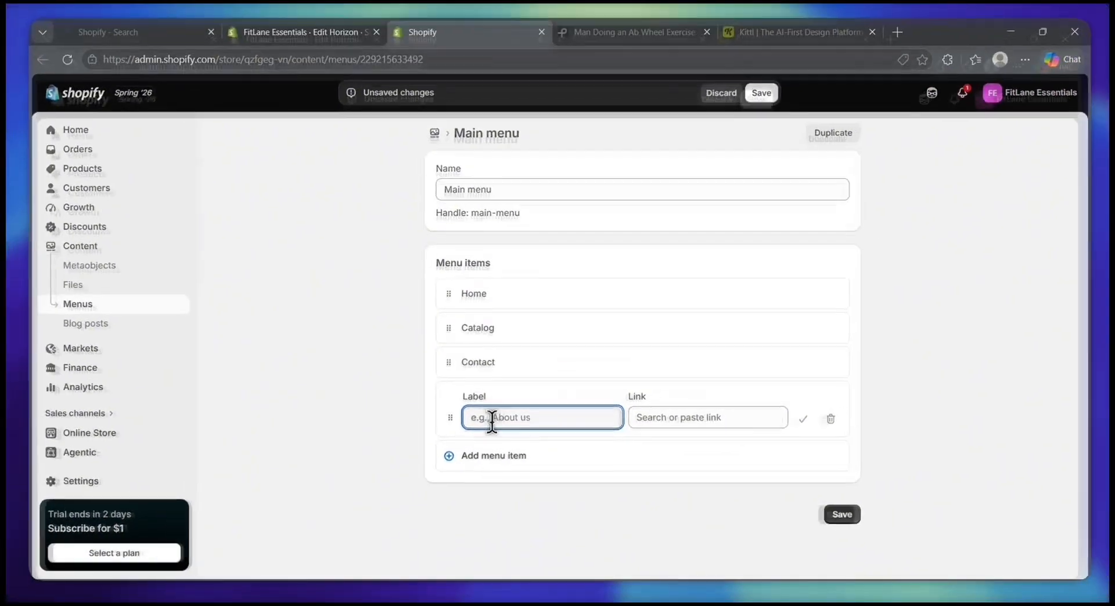
{"action": "type", "text": "Best Sellers"}
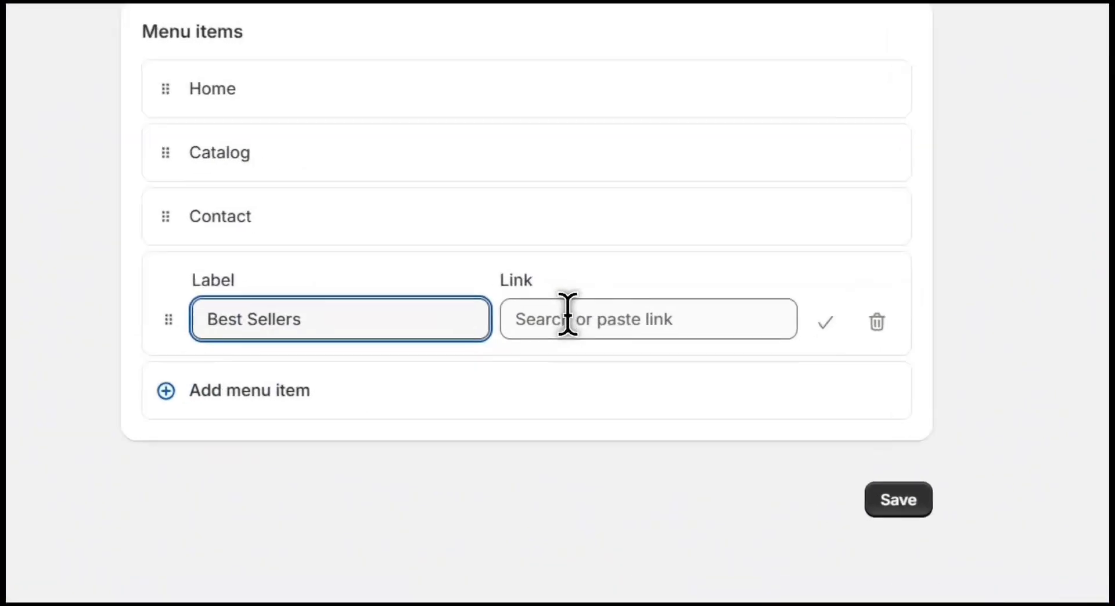
- Link the Best Sellers menu item to the Best Sellers collection
{"action": "left_click", "coordinate": [659, 419]}
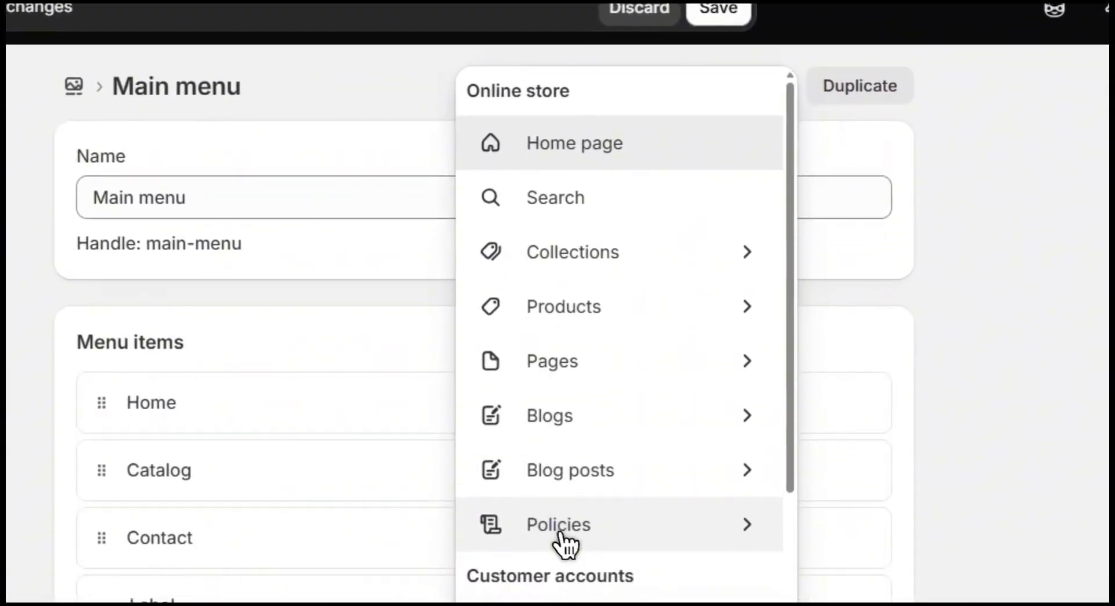
{"action": "scroll", "coordinate": [589, 516], "scroll_direction": "down", "scroll_amount": 3}
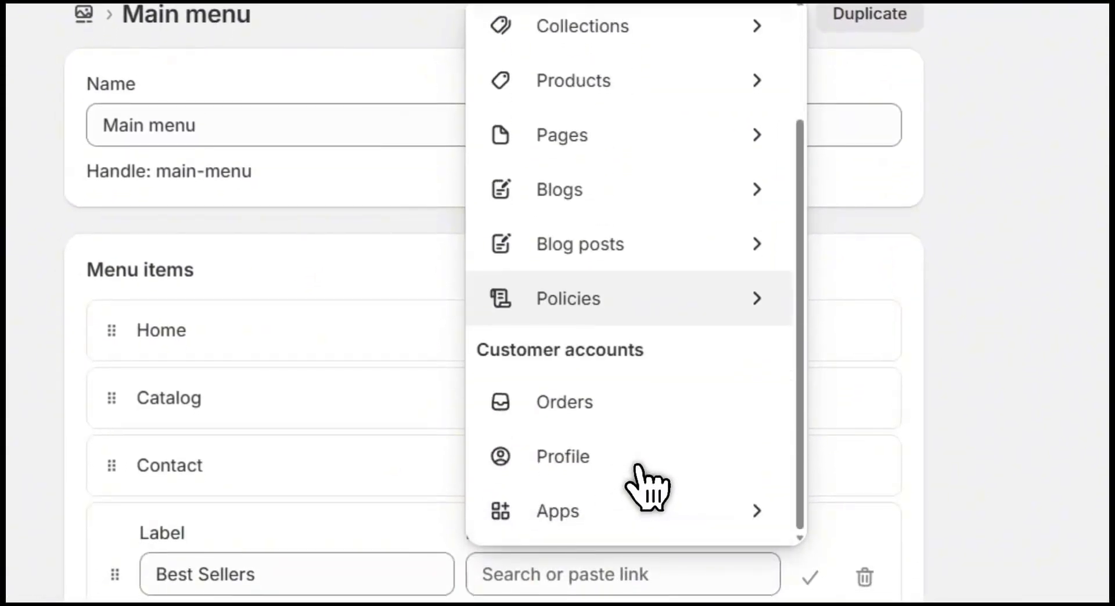
{"action": "scroll", "coordinate": [715, 375], "scroll_direction": "up", "scroll_amount": 2}
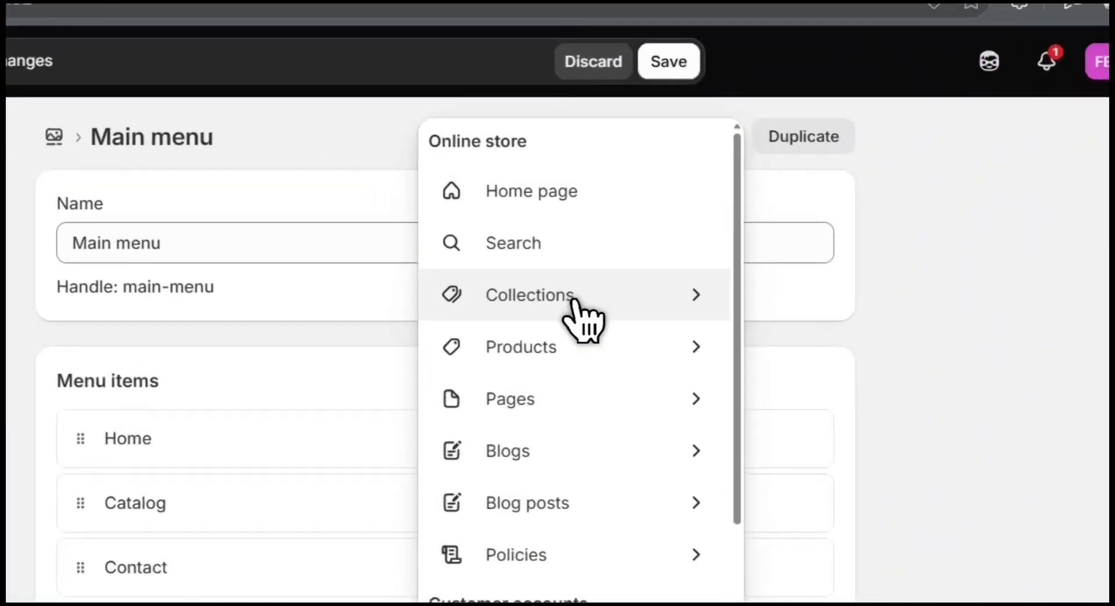
{"action": "left_click", "coordinate": [706, 226]}
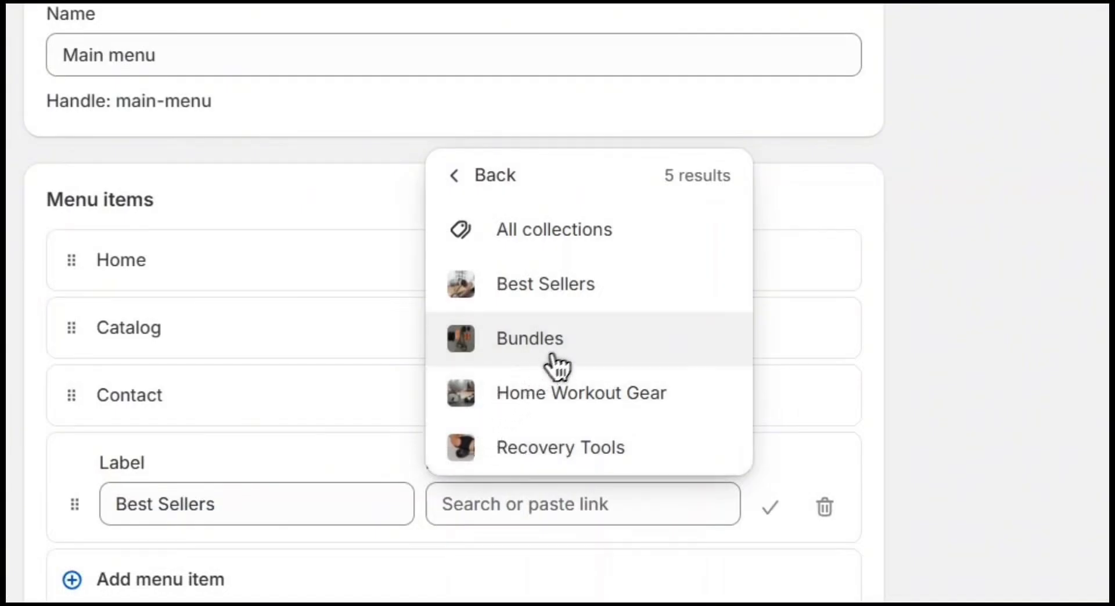
{"action": "left_click", "coordinate": [556, 300]}
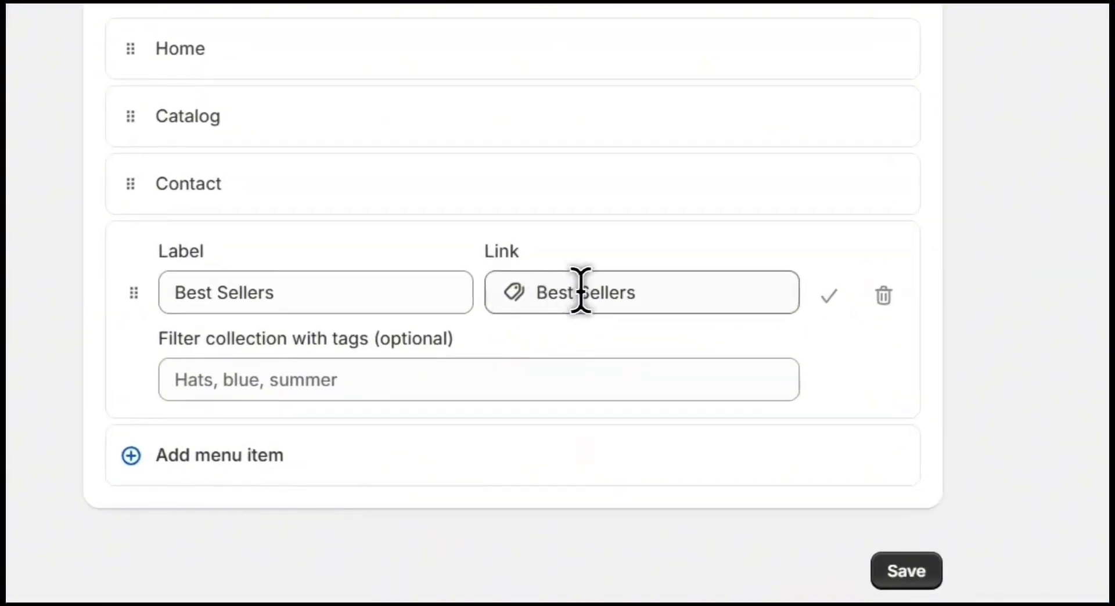
- Inspect the optional collection tag filter, leave it empty and confirm the Best Sellers menu item
{"action": "left_click", "coordinate": [670, 420]}
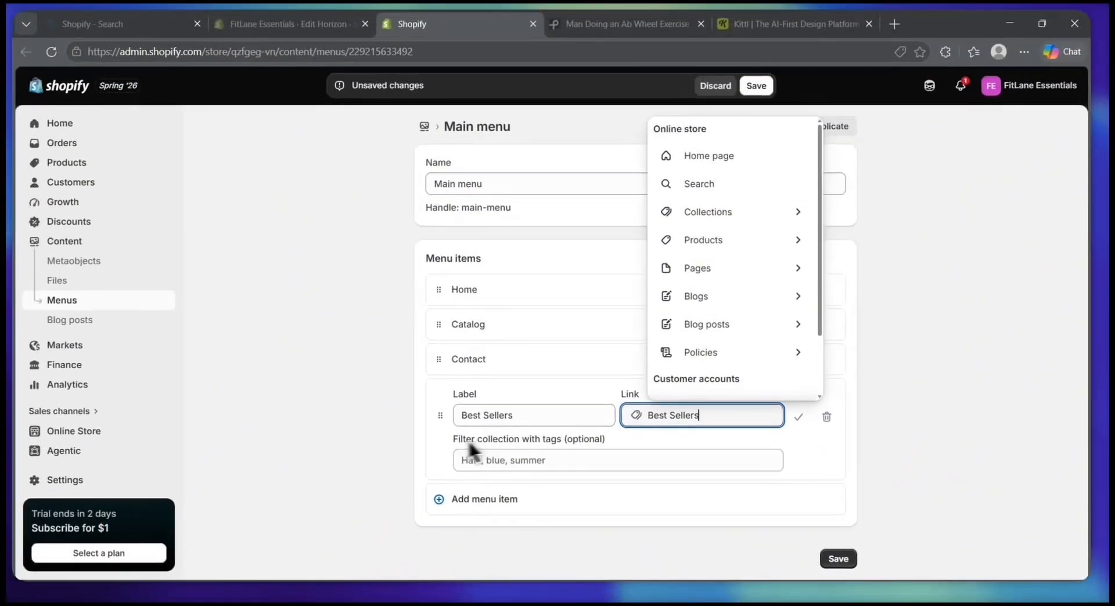
{"action": "left_click", "coordinate": [150, 341]}
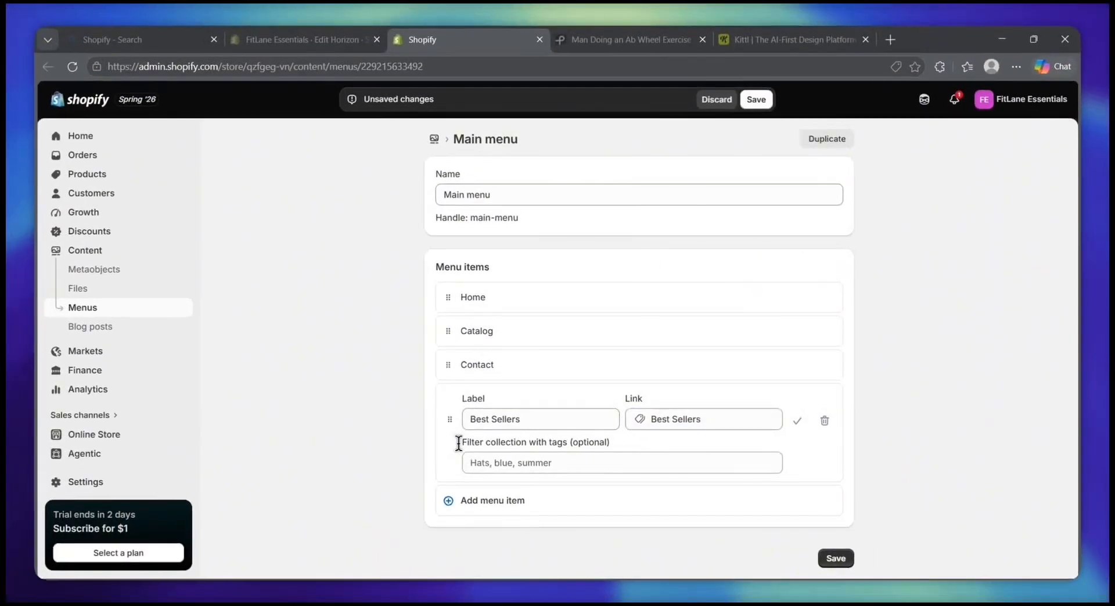
{"action": "left_click_drag", "start_coordinate": [514, 441], "coordinate": [600, 455]}
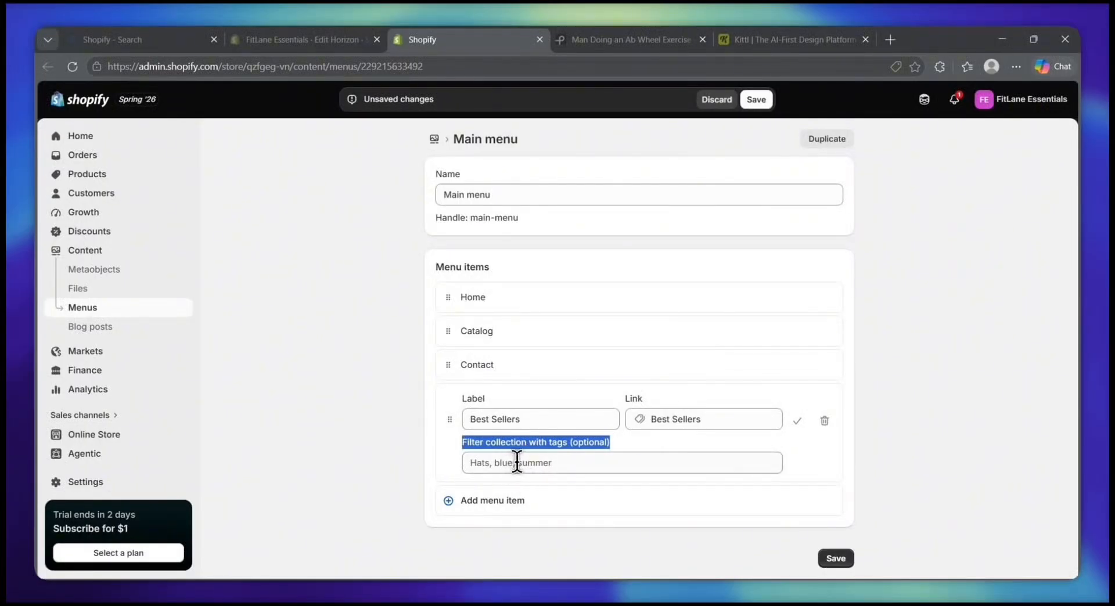
{"action": "left_click", "coordinate": [472, 462]}
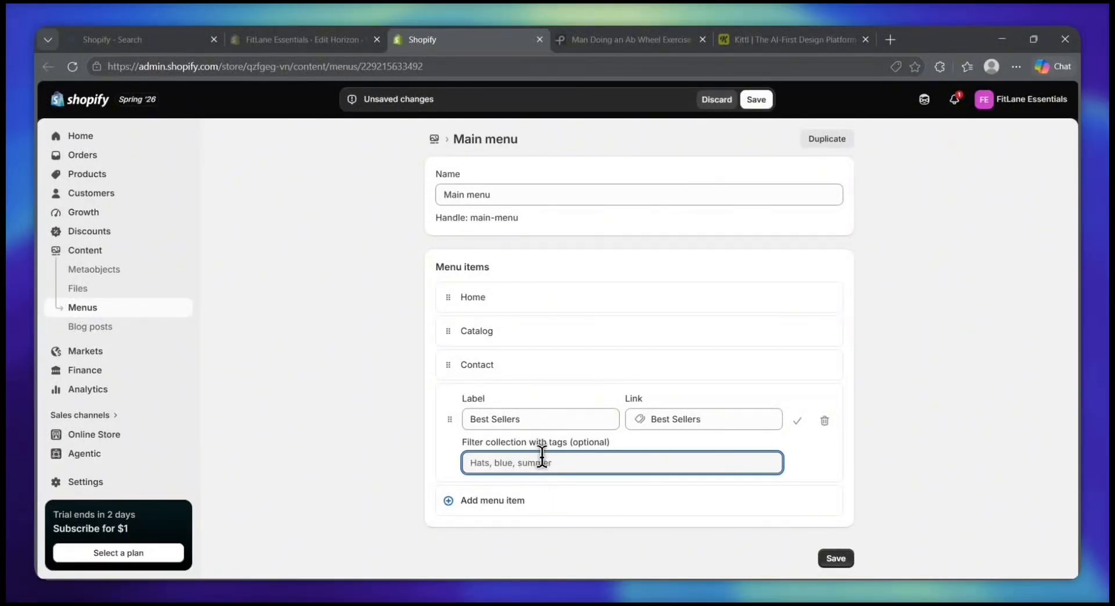
{"action": "left_click", "coordinate": [667, 447]}
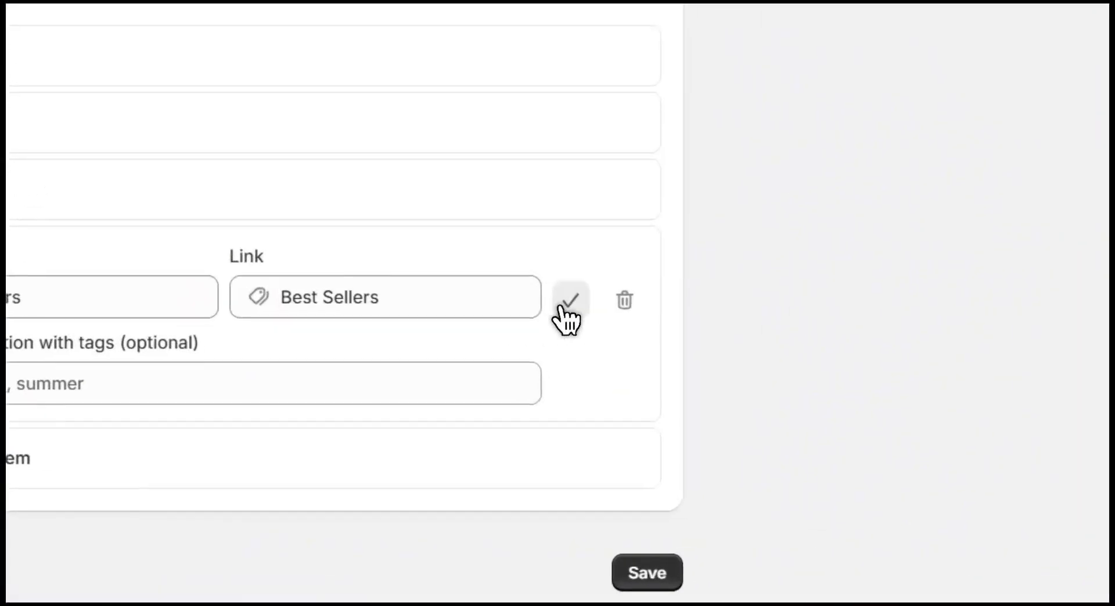
{"action": "left_click", "coordinate": [561, 307]}
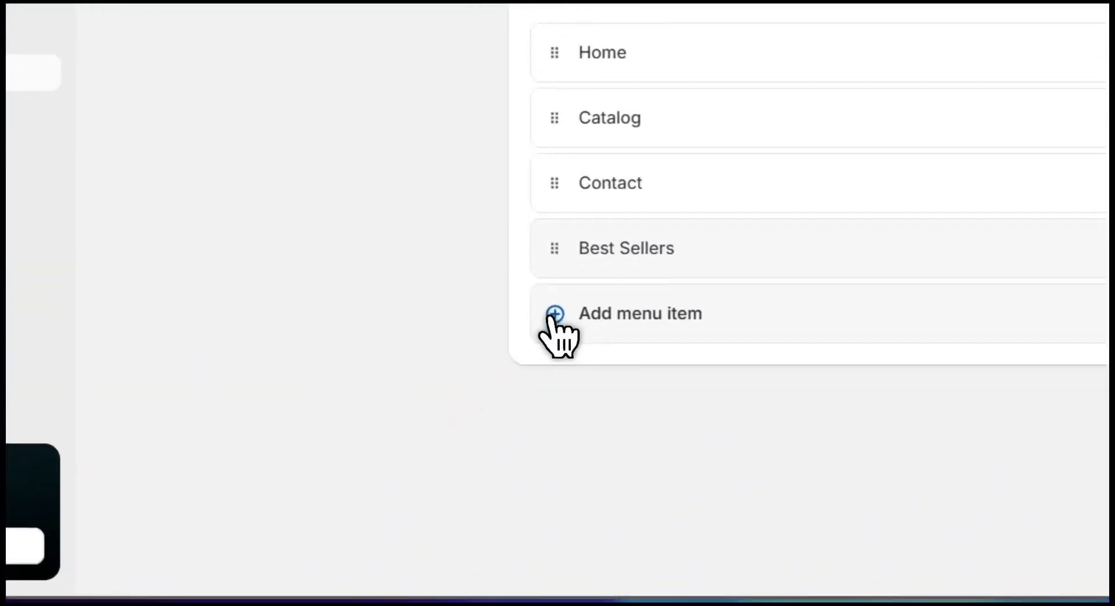
- Add a Home Workout Gear item to the Main menu, linked to the collection of the same name
{"action": "left_click", "coordinate": [456, 433]}
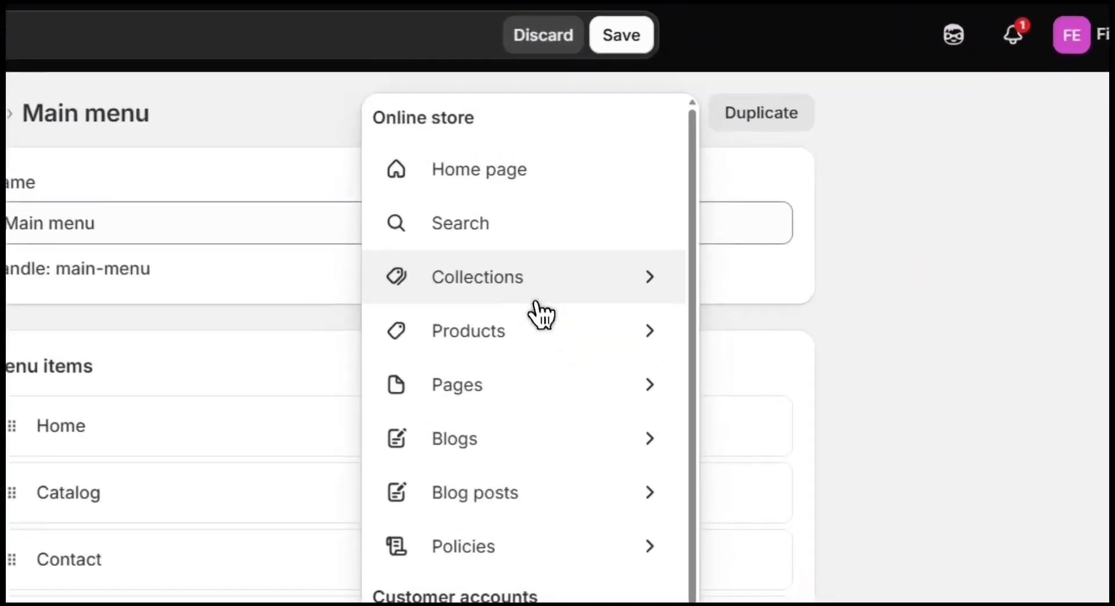
{"action": "left_click", "coordinate": [711, 229]}
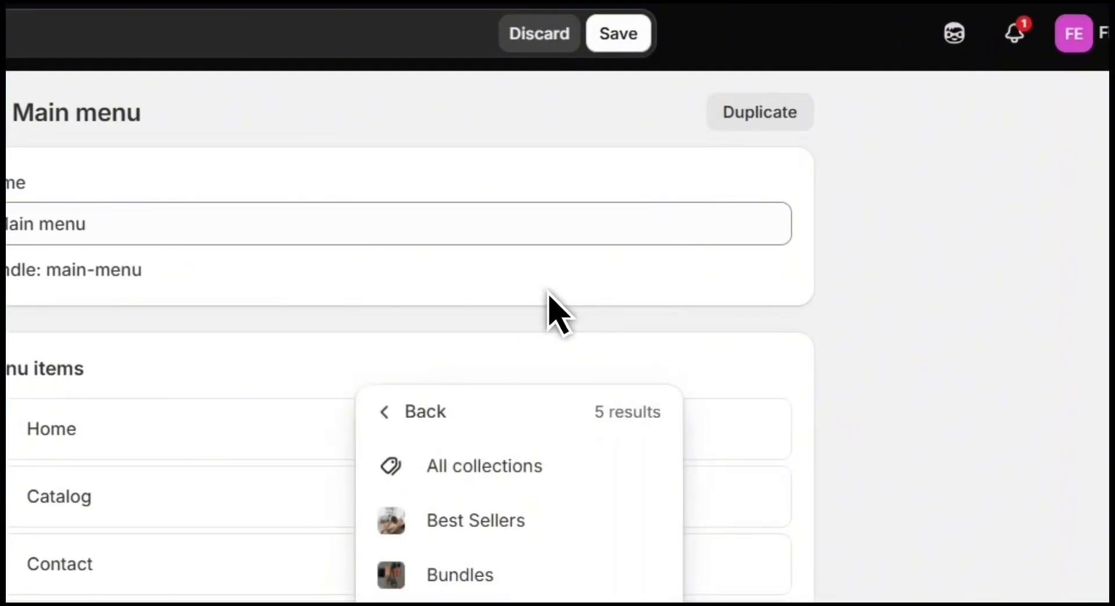
{"action": "left_click", "coordinate": [516, 532]}
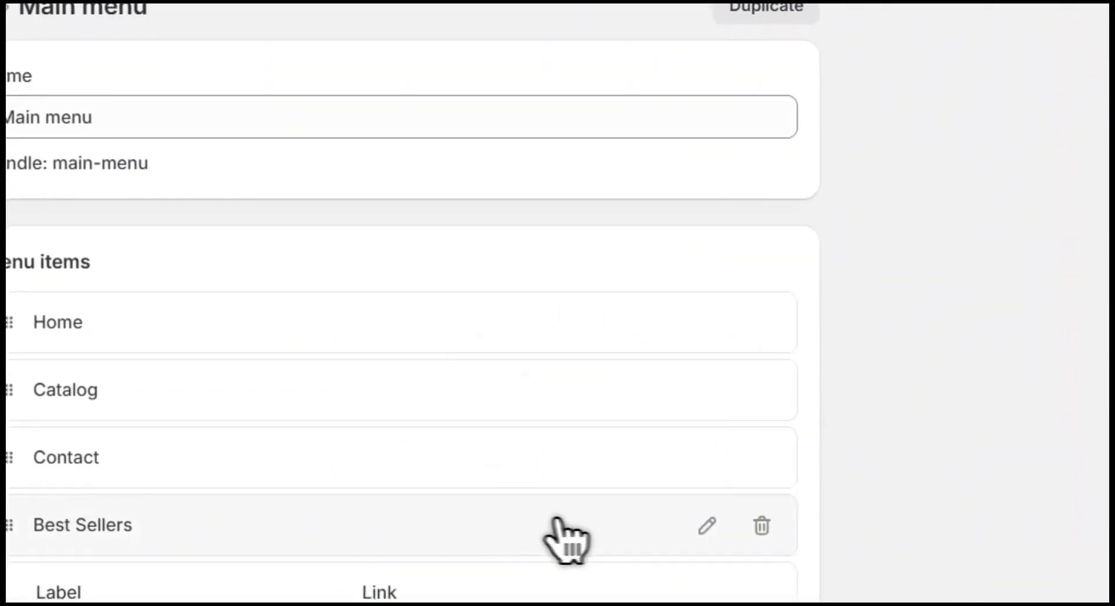
{"action": "left_click", "coordinate": [645, 516]}
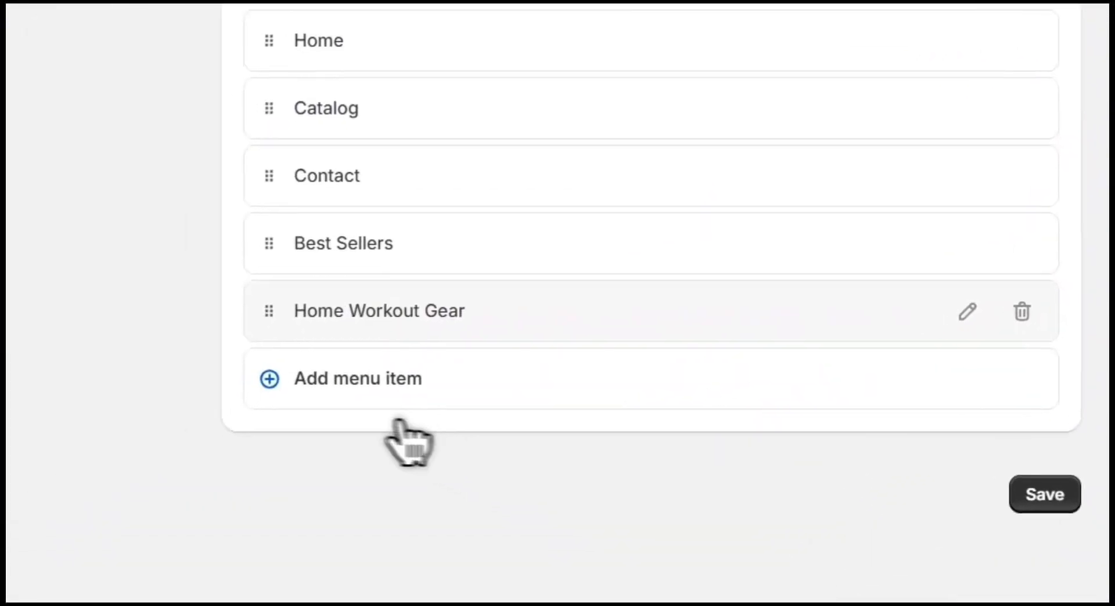
- Add a Recovery Tools item to the Main menu, linked to the Recovery Tools collection
{"action": "left_click", "coordinate": [299, 390]}
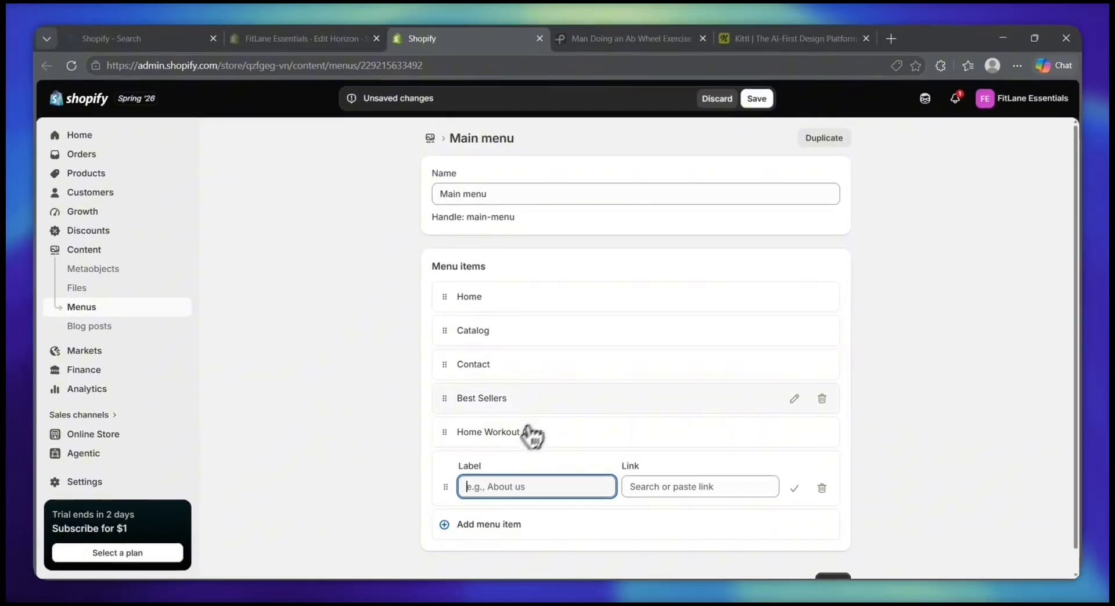
{"action": "scroll", "coordinate": [501, 260], "scroll_direction": "down", "scroll_amount": 1}
{"action": "type", "text": "Recovery Tools"}
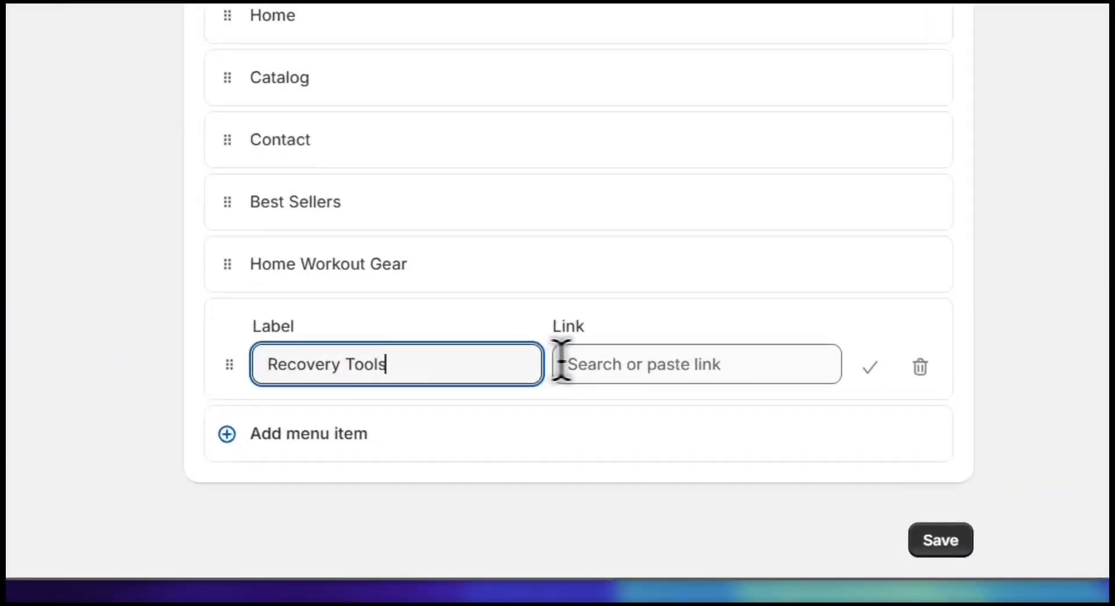
{"action": "left_click", "coordinate": [629, 463]}
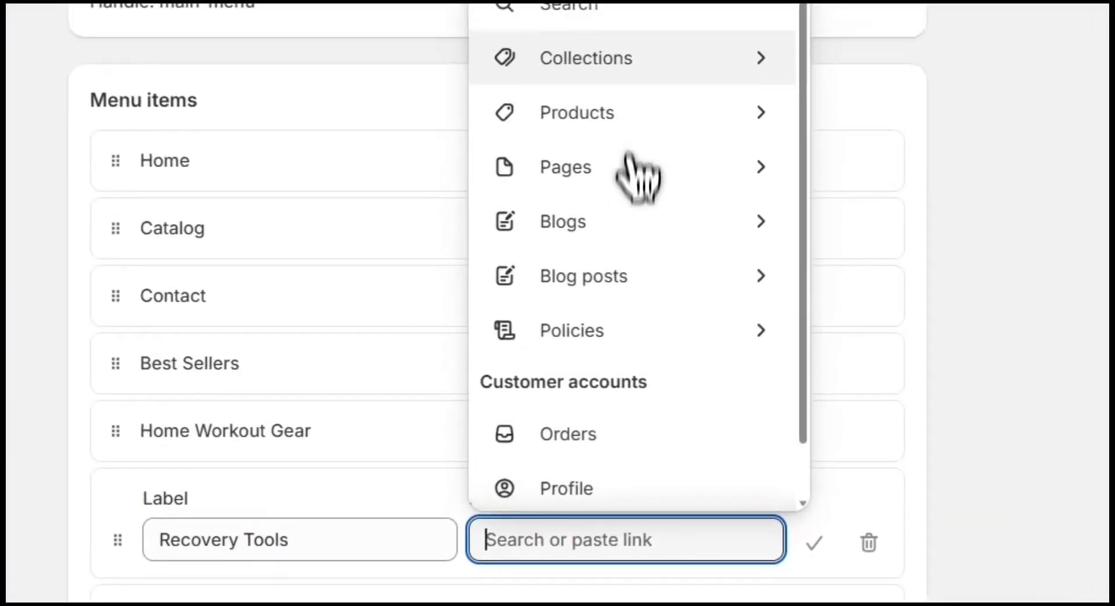
{"action": "left_click", "coordinate": [621, 68]}
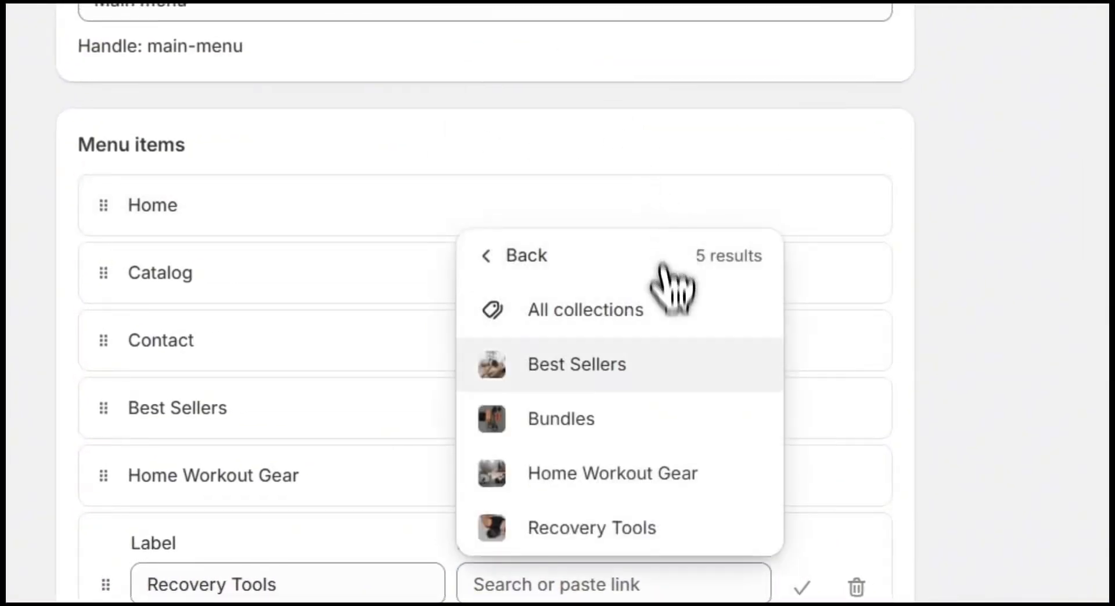
{"action": "left_click", "coordinate": [619, 506]}
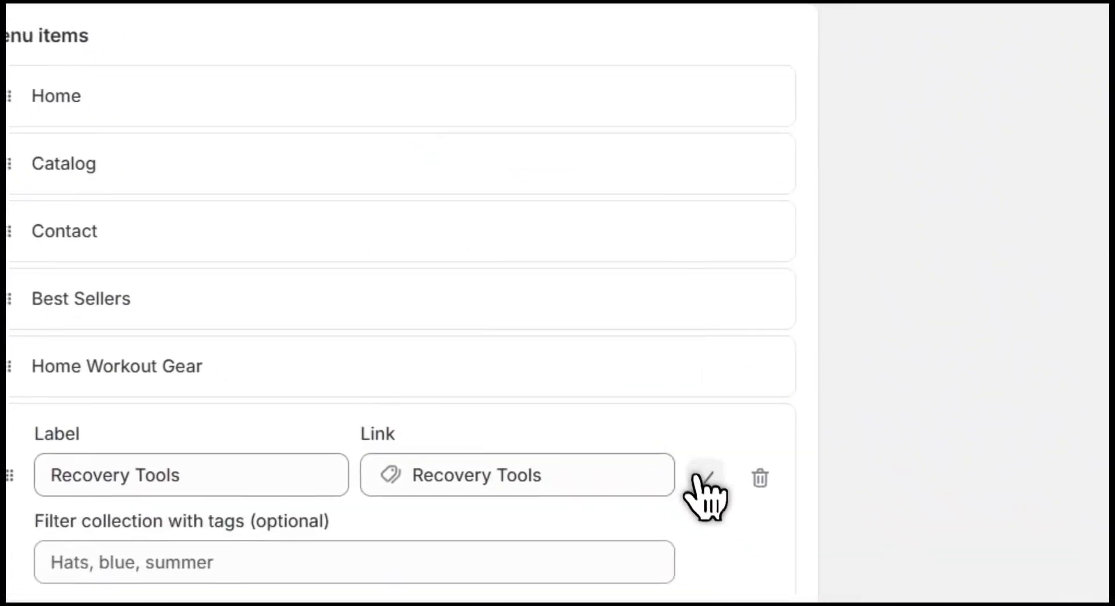
{"action": "left_click", "coordinate": [802, 588]}
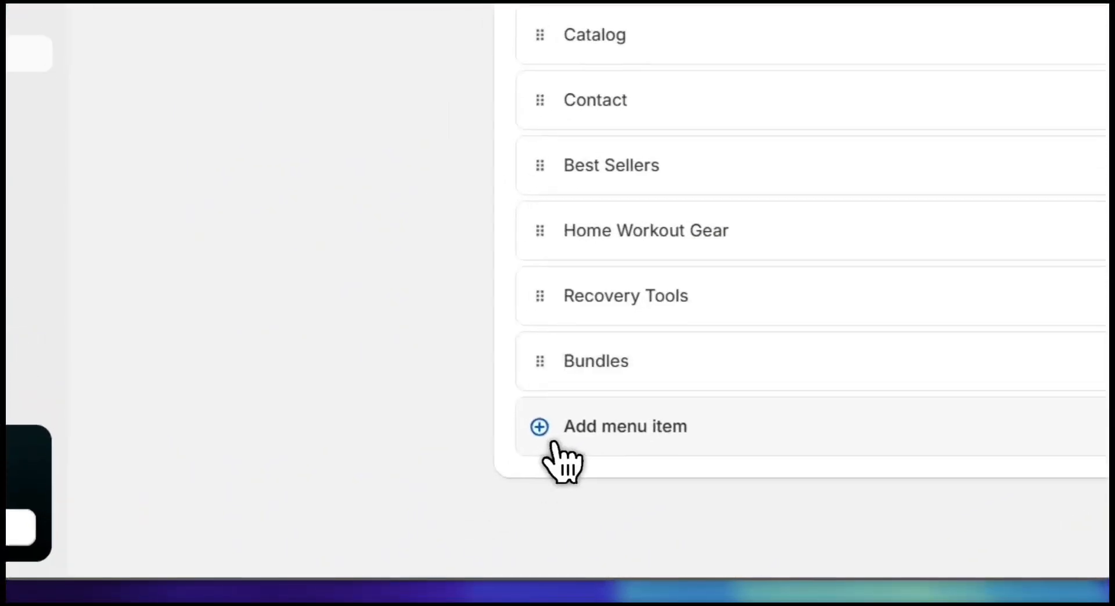
- Look through the products and collections offered as link targets for a new menu item, leaving the item empty
{"action": "left_click", "coordinate": [462, 505]}
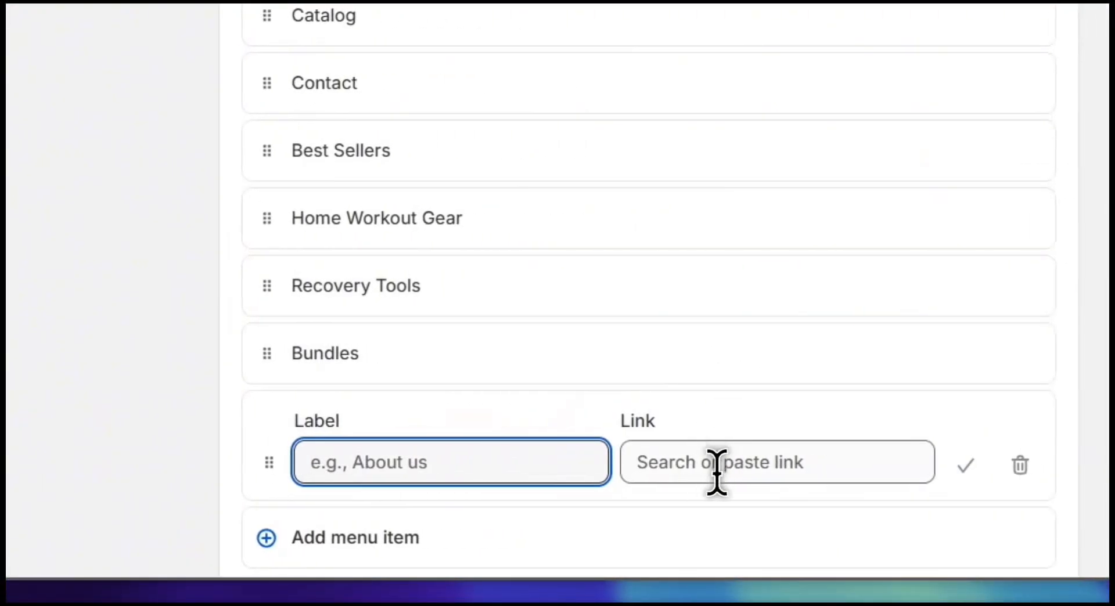
{"action": "left_click", "coordinate": [757, 461]}
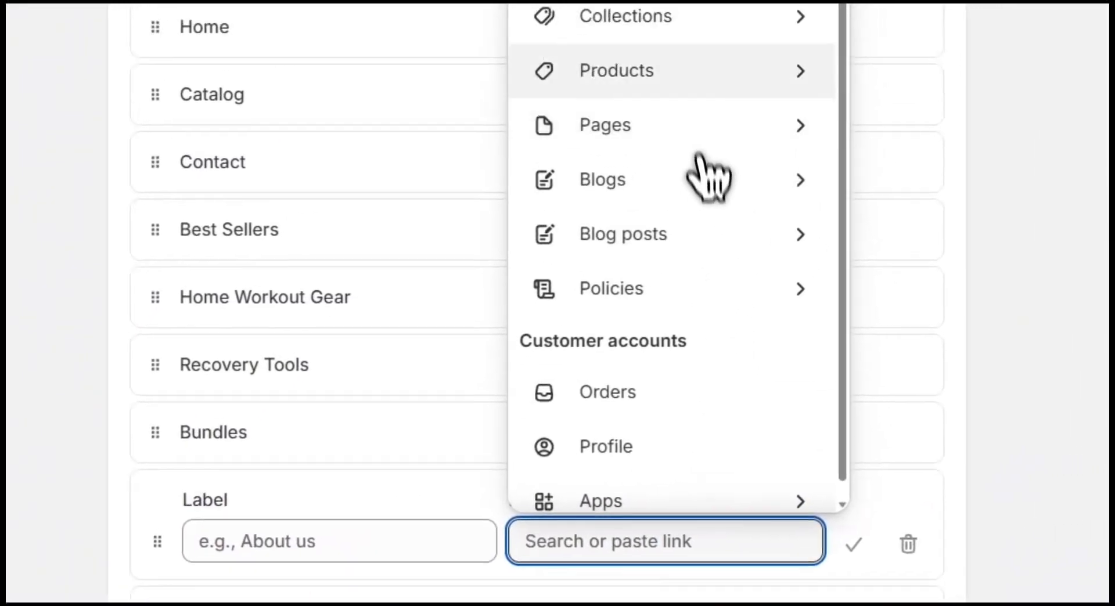
{"action": "left_click", "coordinate": [740, 7]}
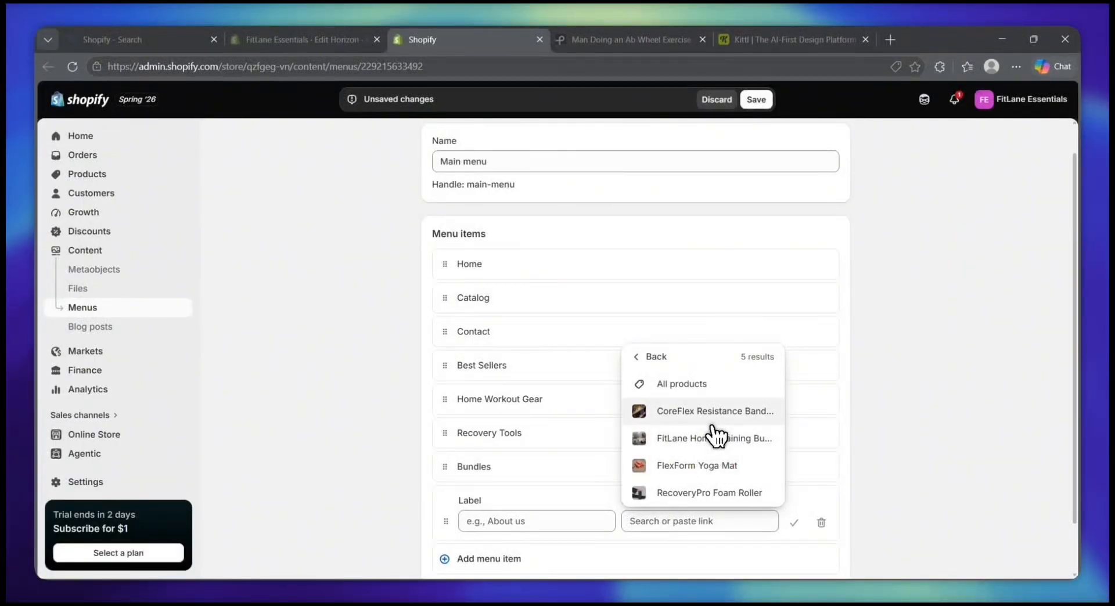
{"action": "left_click", "coordinate": [648, 369]}
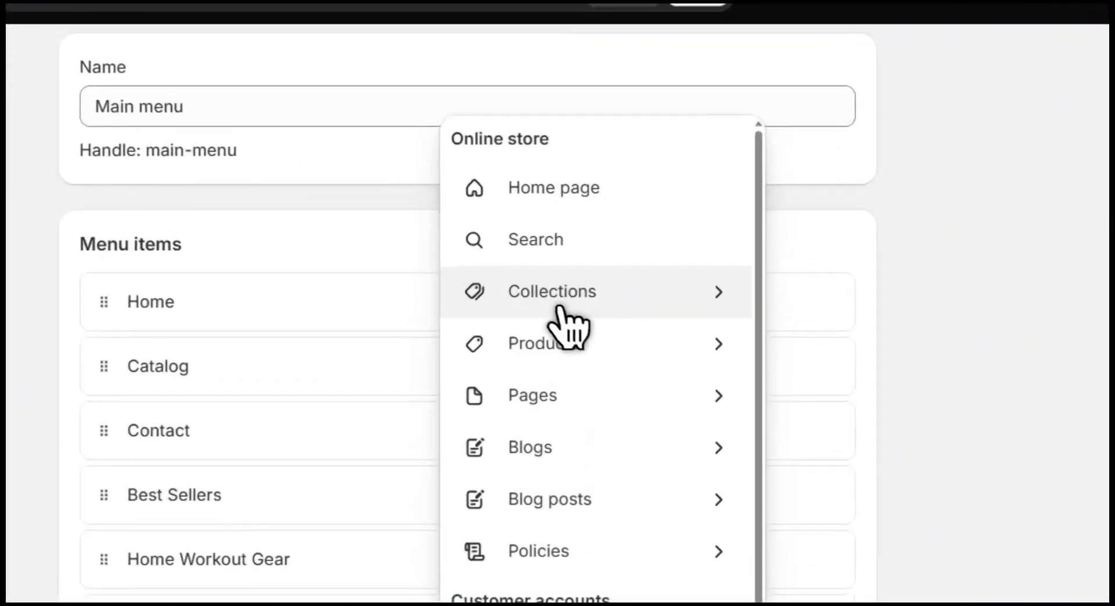
{"action": "left_click", "coordinate": [581, 293]}
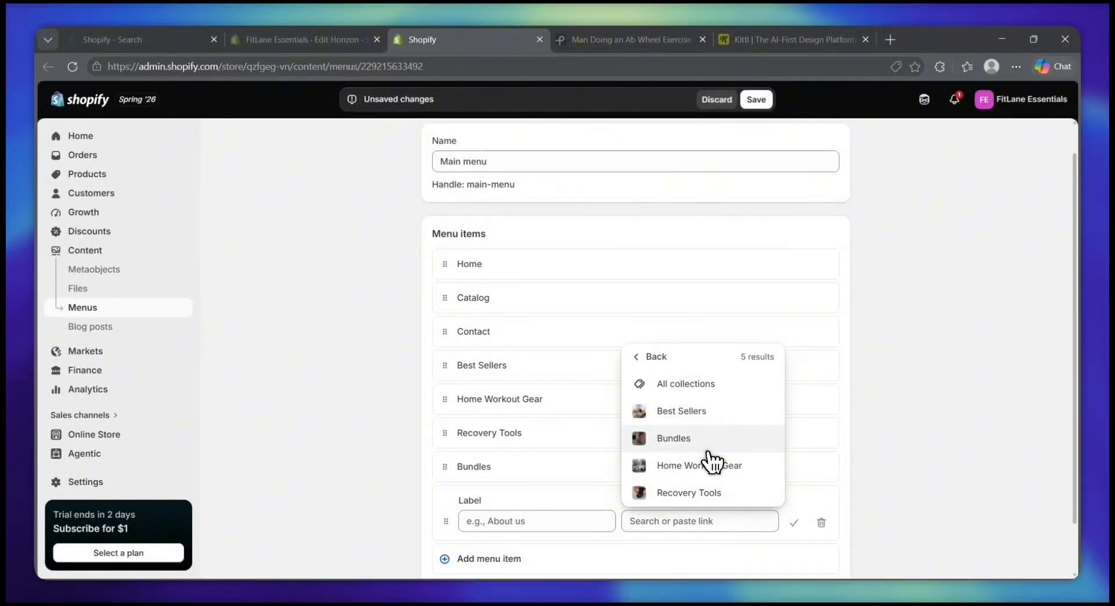
{"action": "left_click", "coordinate": [649, 358]}
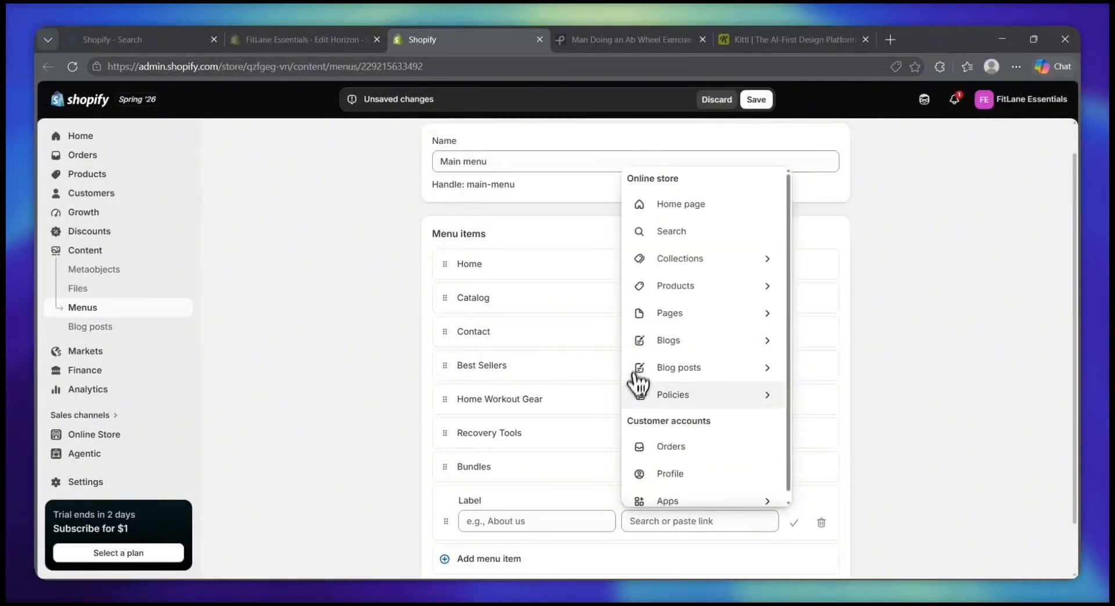
{"action": "left_click", "coordinate": [874, 489]}
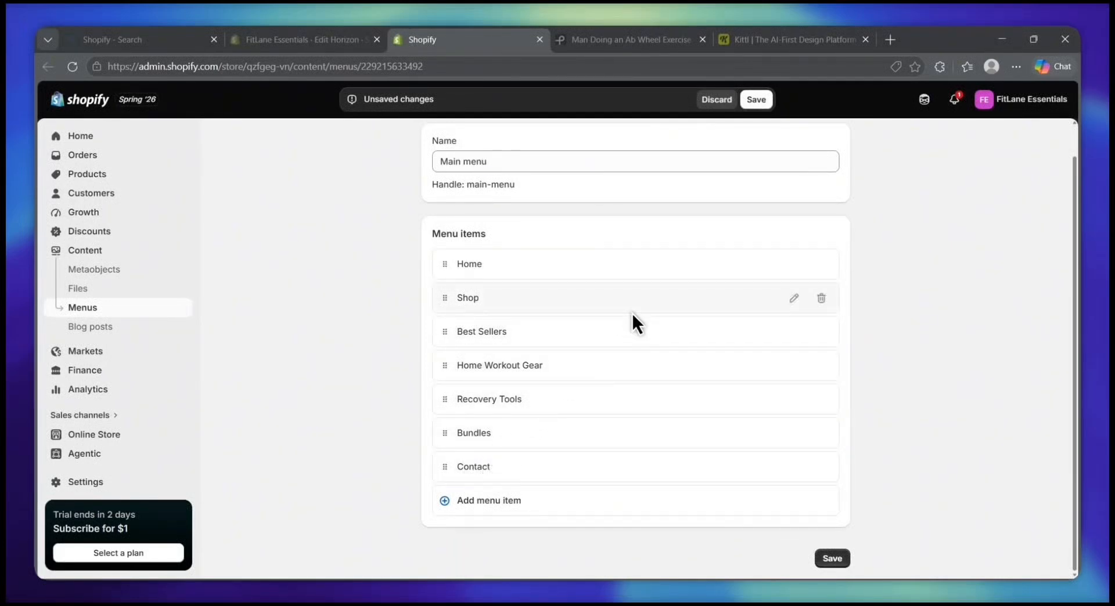
- Review the order of the Main menu items and save the menu
{"action": "scroll", "coordinate": [617, 336], "scroll_direction": "up", "scroll_amount": 1}
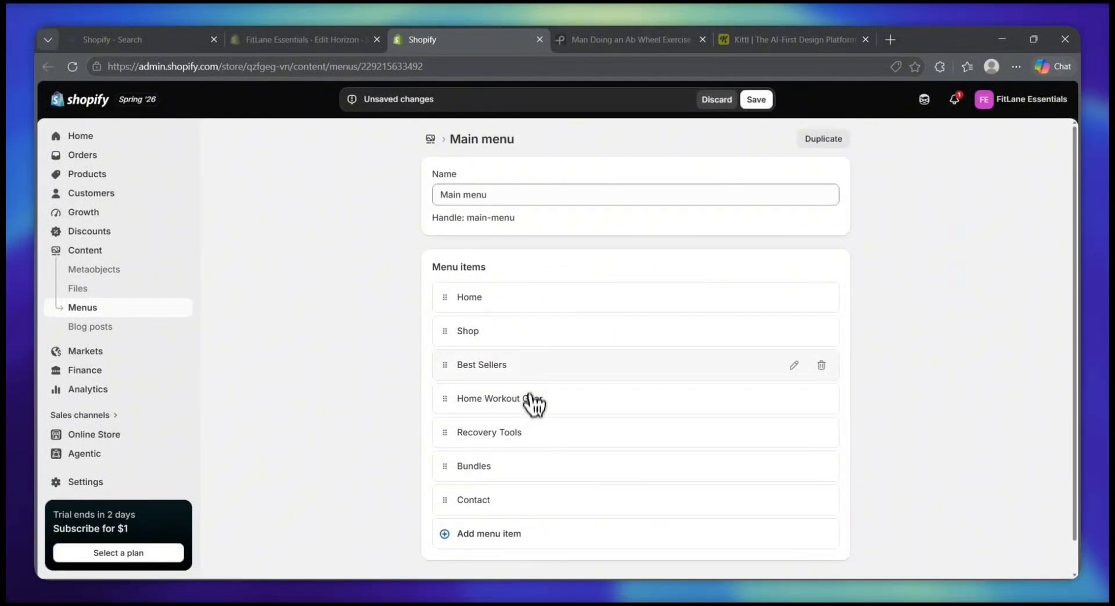
{"action": "scroll", "coordinate": [531, 366], "scroll_direction": "down", "scroll_amount": 1}
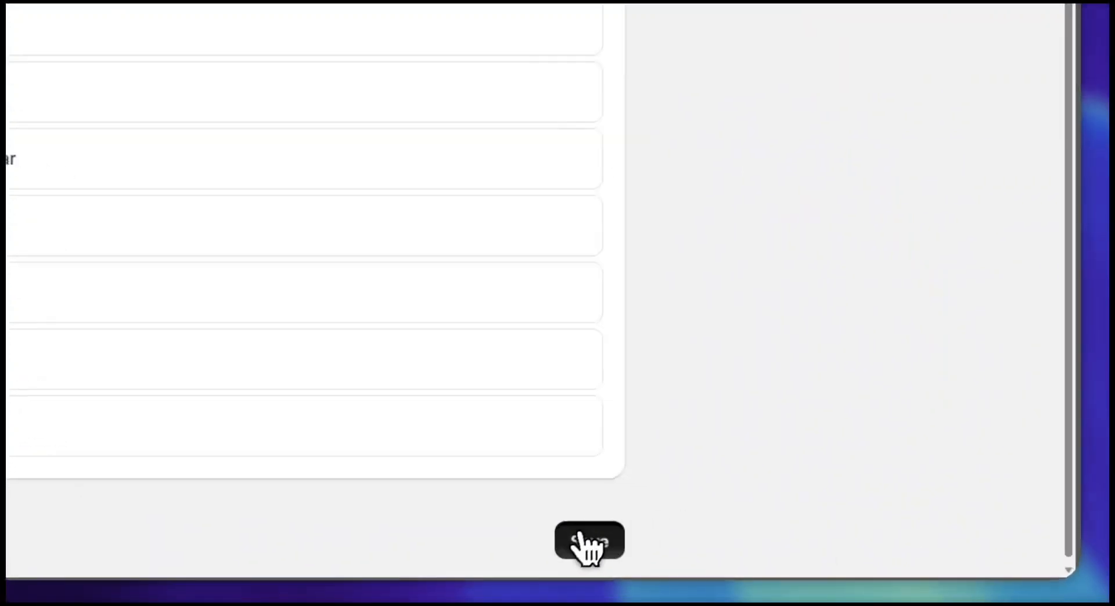
{"action": "left_click", "coordinate": [591, 545]}
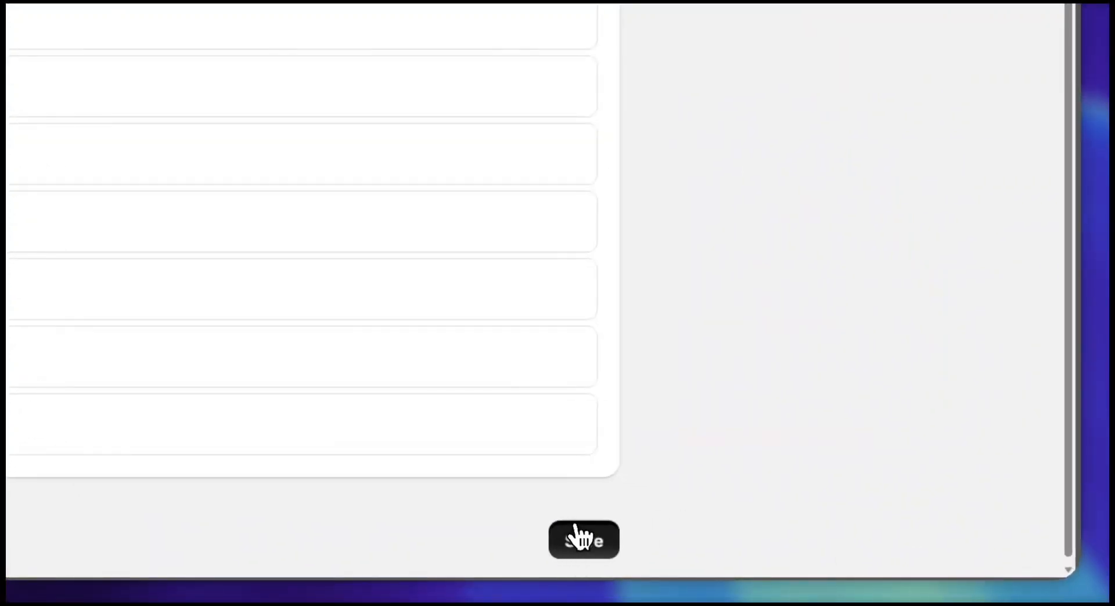
{"action": "left_click", "coordinate": [578, 538]}
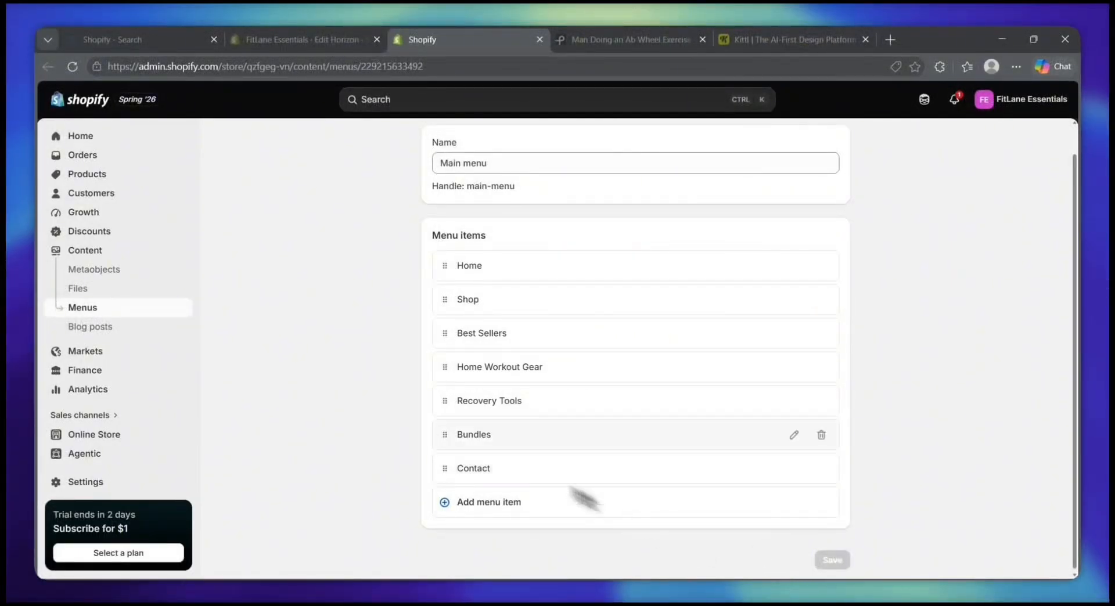
- Switch to the Horizon theme editor, reload it and check the updated menu items in the home page header
{"action": "left_click", "coordinate": [293, 40]}
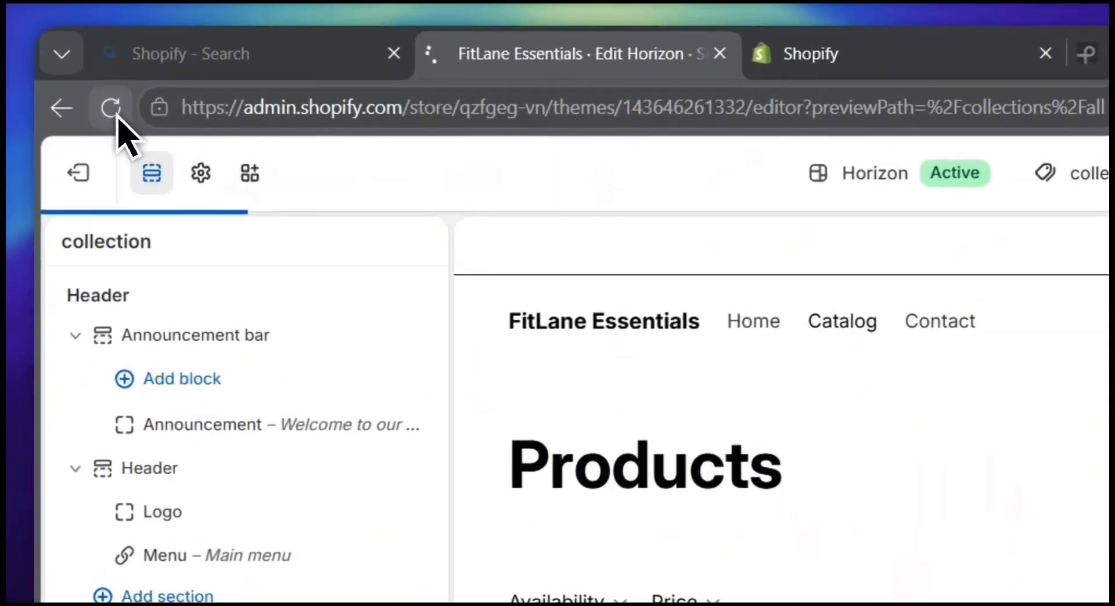
{"action": "left_click", "coordinate": [73, 67]}
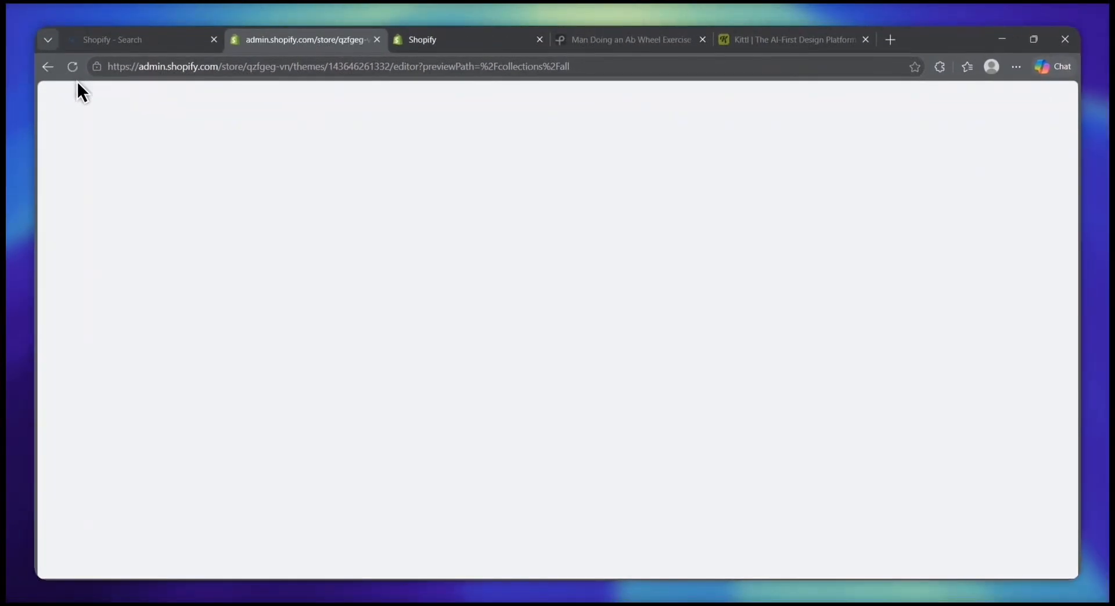
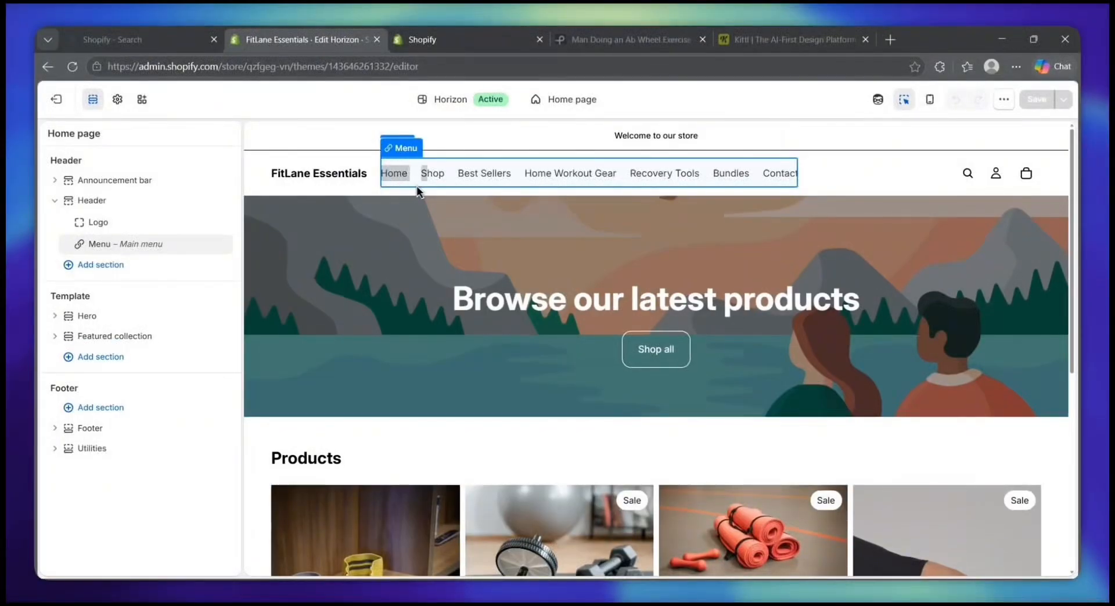
{"action": "left_click_drag", "start_coordinate": [444, 192], "coordinate": [504, 193]}
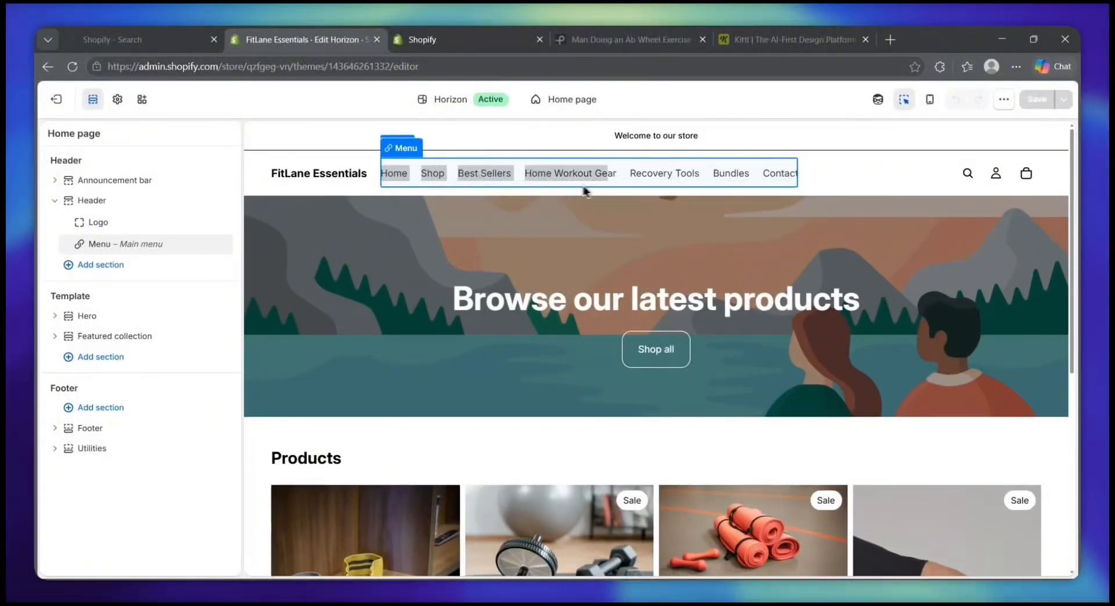
{"action": "left_click_drag", "start_coordinate": [640, 192], "coordinate": [697, 195]}
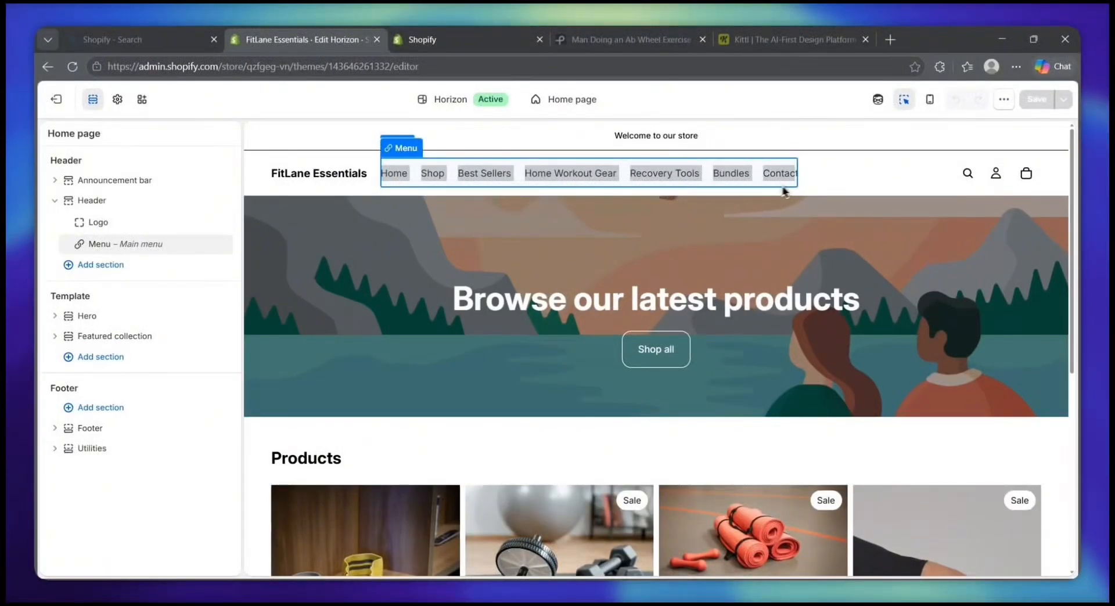
{"action": "left_click_drag", "start_coordinate": [800, 185], "coordinate": [801, 187]}
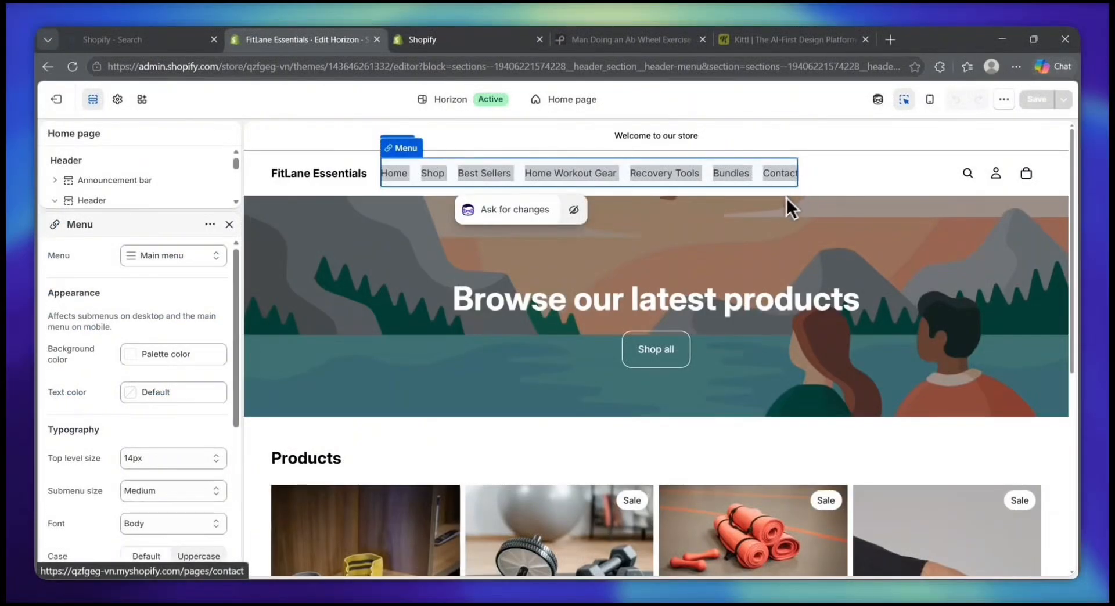
{"action": "left_click", "coordinate": [732, 192]}
{"action": "left_click", "coordinate": [712, 145]}
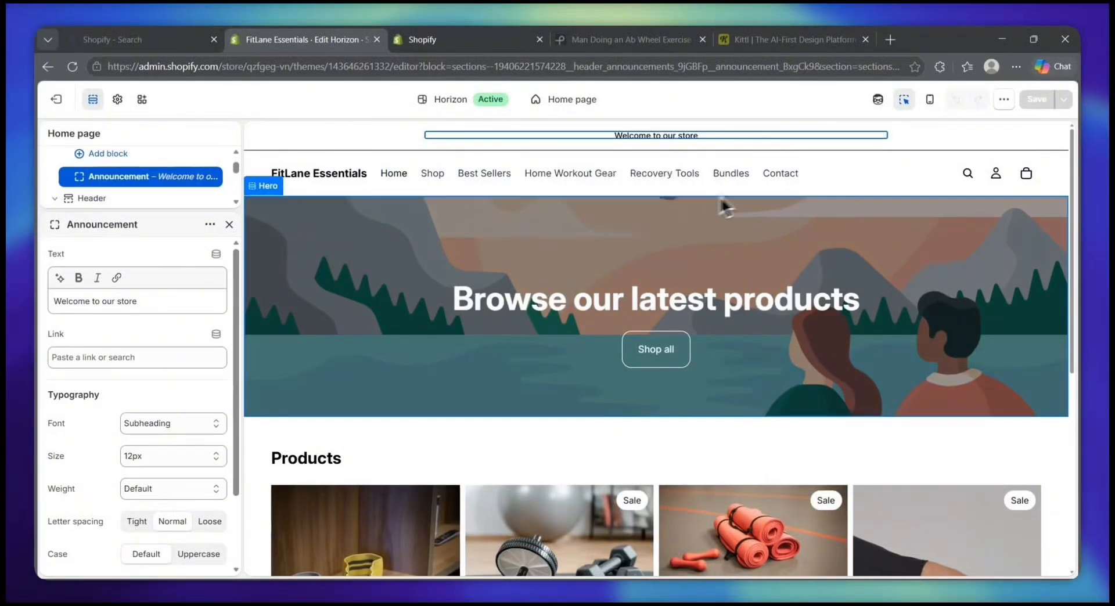
{"action": "left_click", "coordinate": [764, 178]}
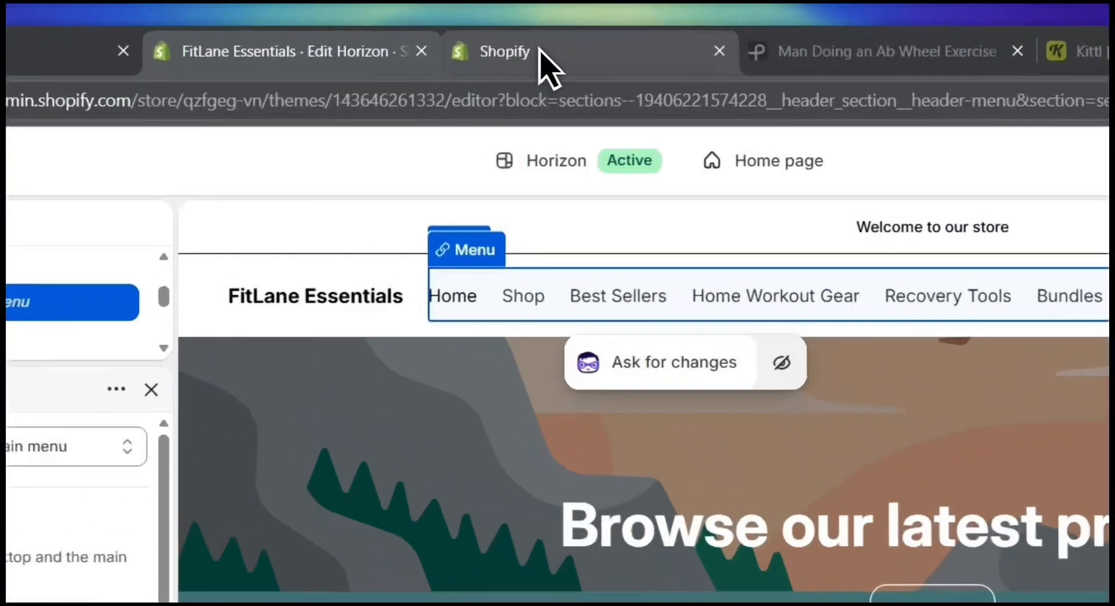
- Return to the Main menu's edit page and nest Home Workout Gear as a submenu item under Shop
{"action": "left_click", "coordinate": [540, 52]}
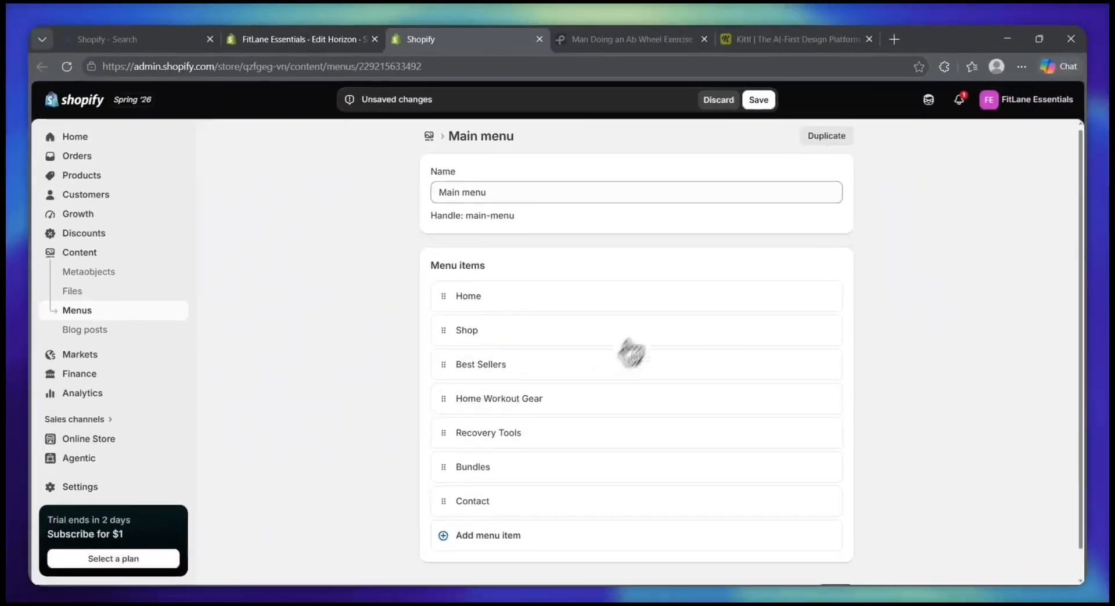
{"action": "scroll", "coordinate": [507, 383], "scroll_direction": "down", "scroll_amount": 1}
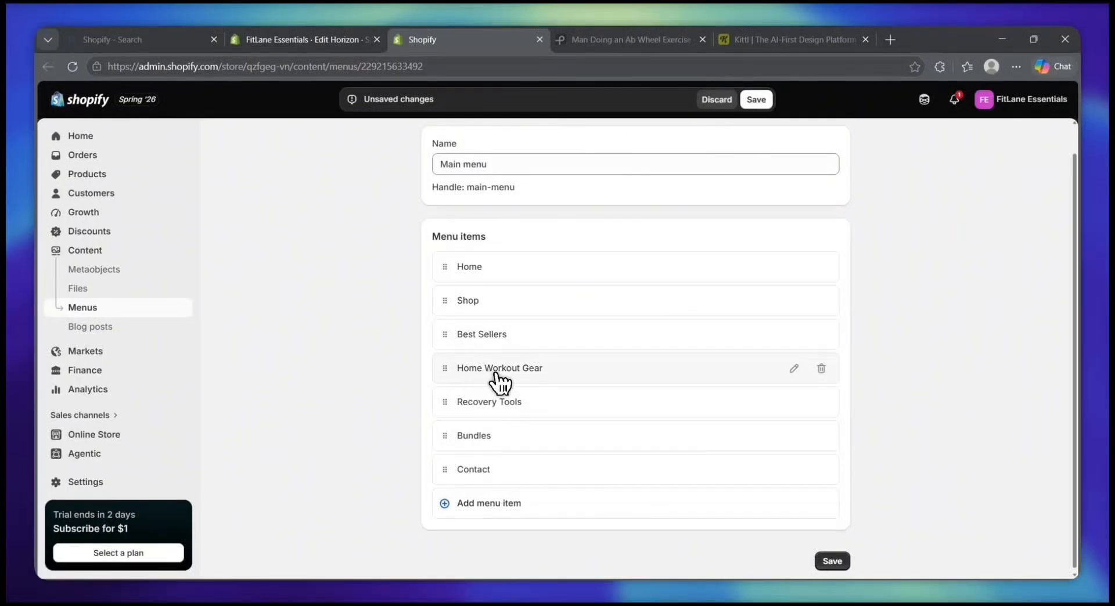
{"action": "scroll", "coordinate": [501, 383], "scroll_direction": "up", "scroll_amount": 1}
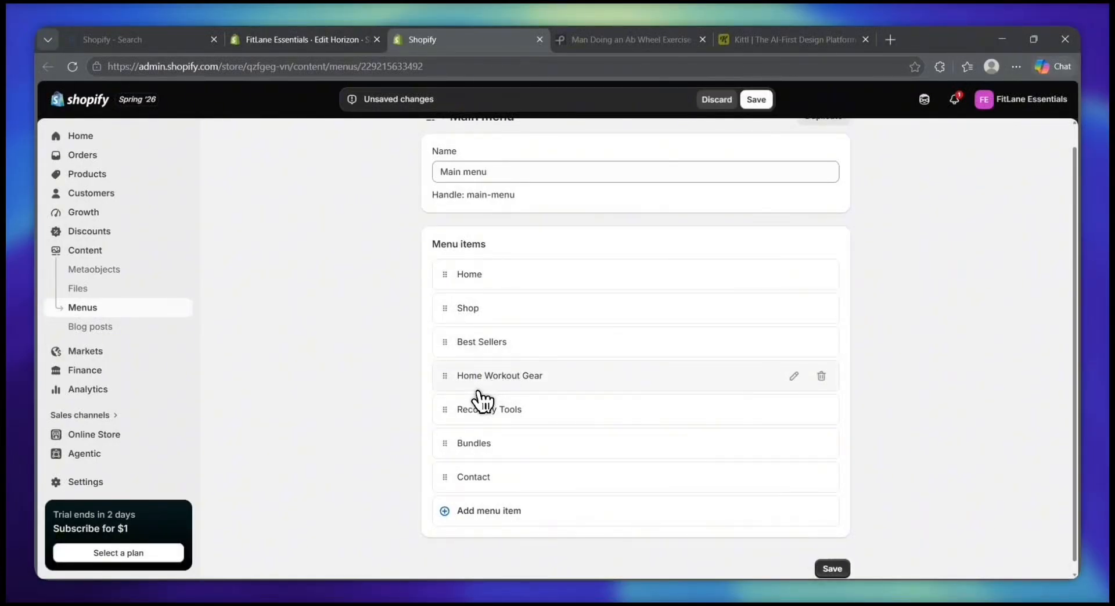
{"action": "scroll", "coordinate": [480, 400], "scroll_direction": "up", "scroll_amount": 1}
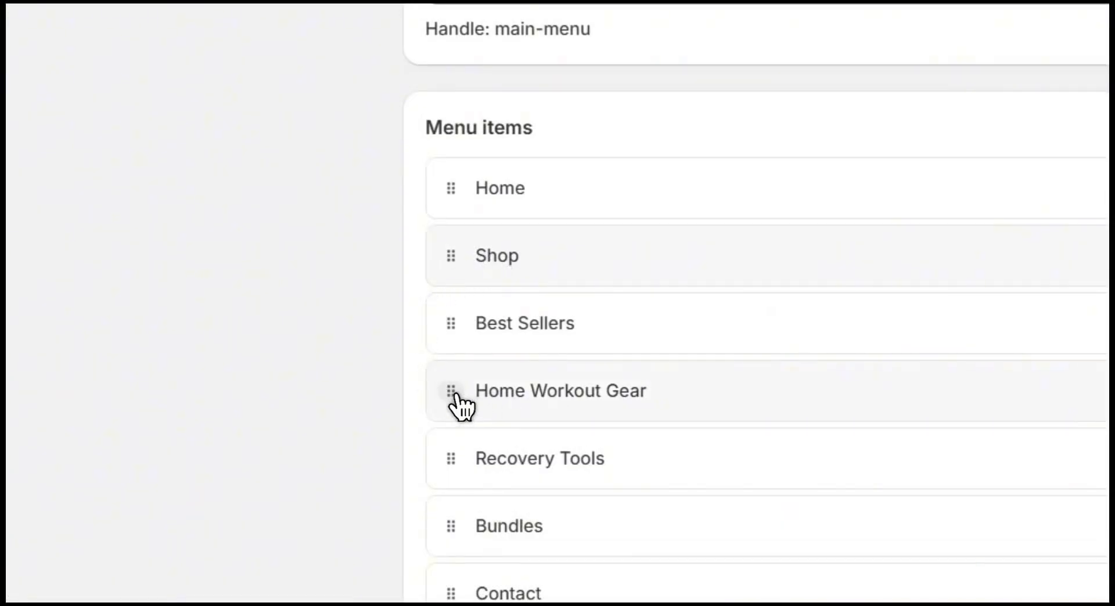
{"action": "left_click_drag", "start_coordinate": [452, 401], "coordinate": [494, 353]}
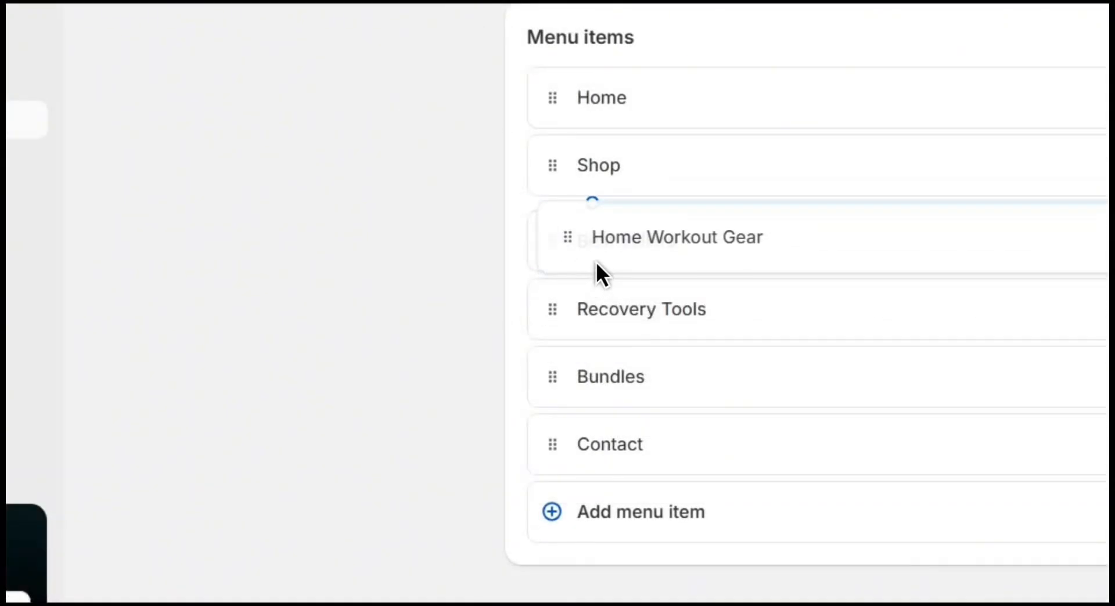
{"action": "left_click_drag", "start_coordinate": [596, 262], "coordinate": [614, 278]}
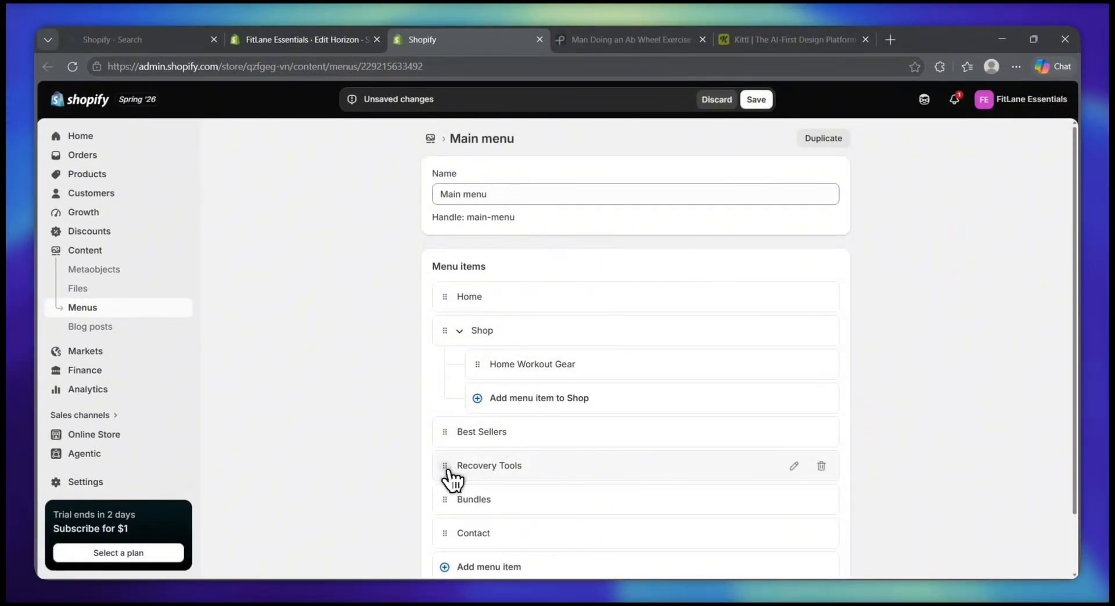
- Nest Recovery Tools and Bundles under Shop, below Home Workout Gear, and save the Main menu
{"action": "scroll", "coordinate": [446, 473], "scroll_direction": "down", "scroll_amount": 2}
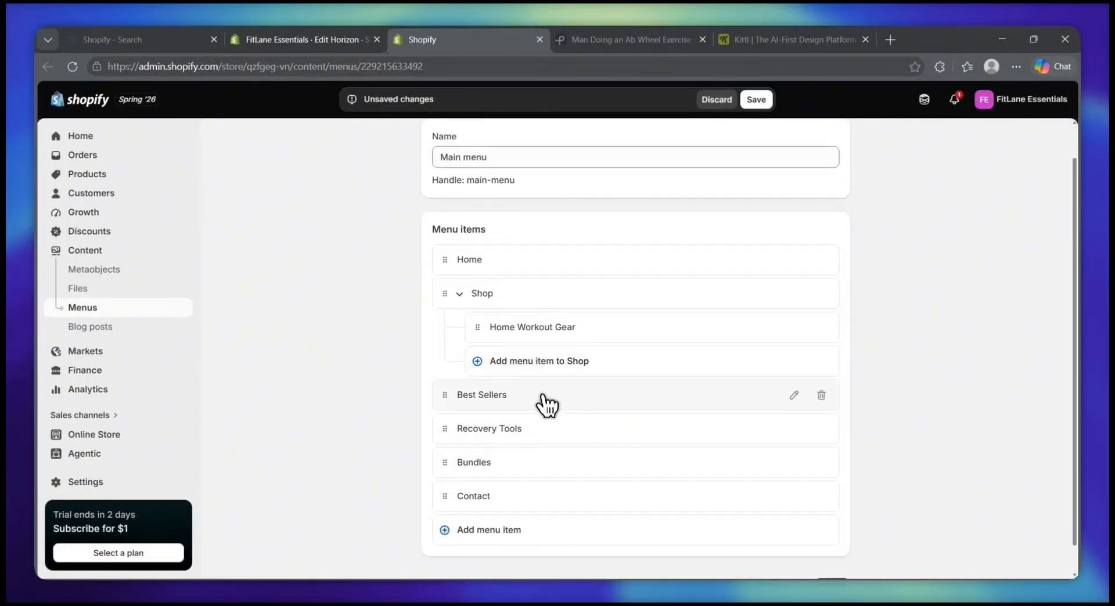
{"action": "scroll", "coordinate": [543, 403], "scroll_direction": "up", "scroll_amount": 1}
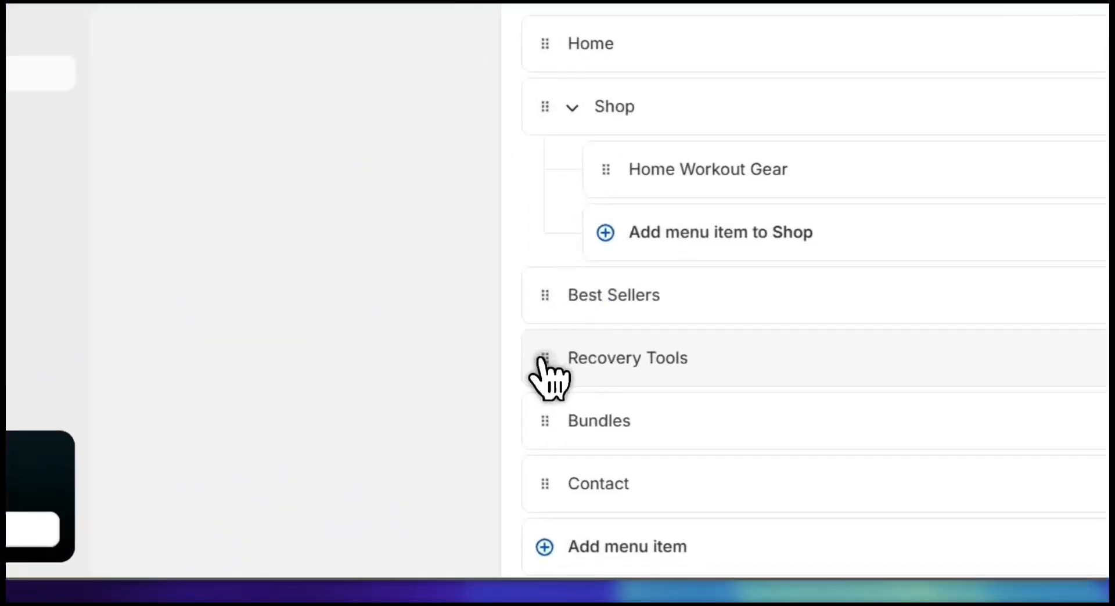
{"action": "left_click_drag", "start_coordinate": [445, 462], "coordinate": [465, 428]}
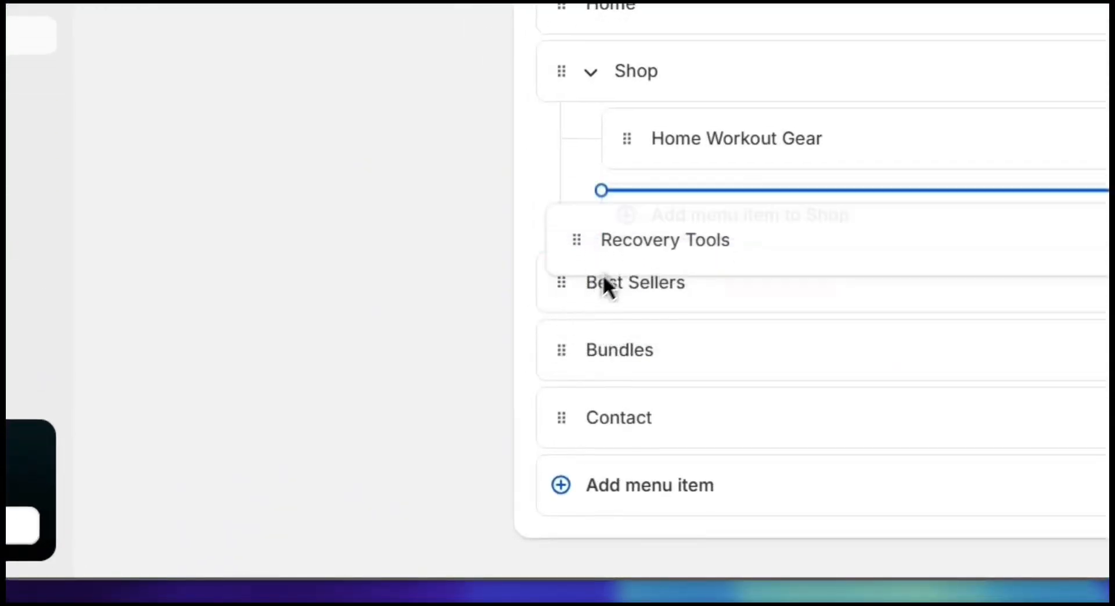
{"action": "left_click_drag", "start_coordinate": [604, 279], "coordinate": [559, 243]}
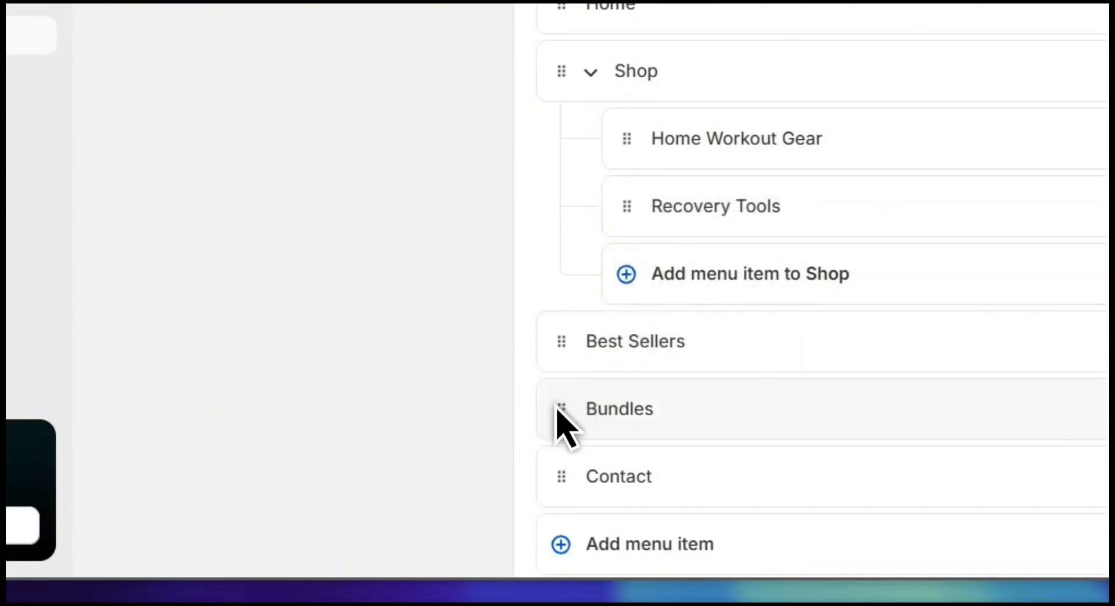
{"action": "left_click_drag", "start_coordinate": [557, 409], "coordinate": [600, 296]}
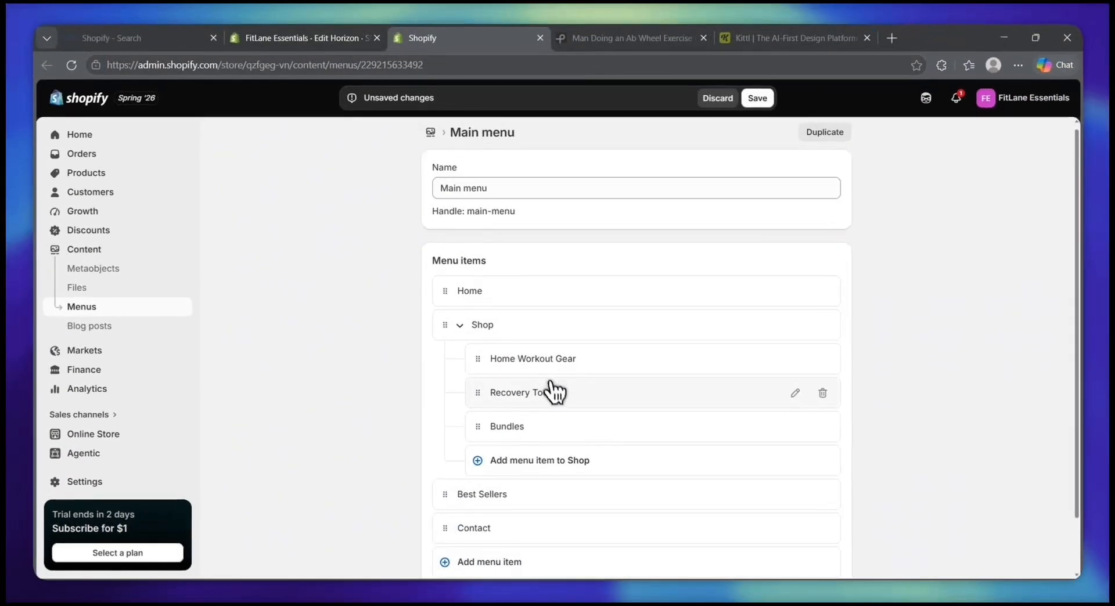
{"action": "scroll", "coordinate": [553, 392], "scroll_direction": "down", "scroll_amount": 2}
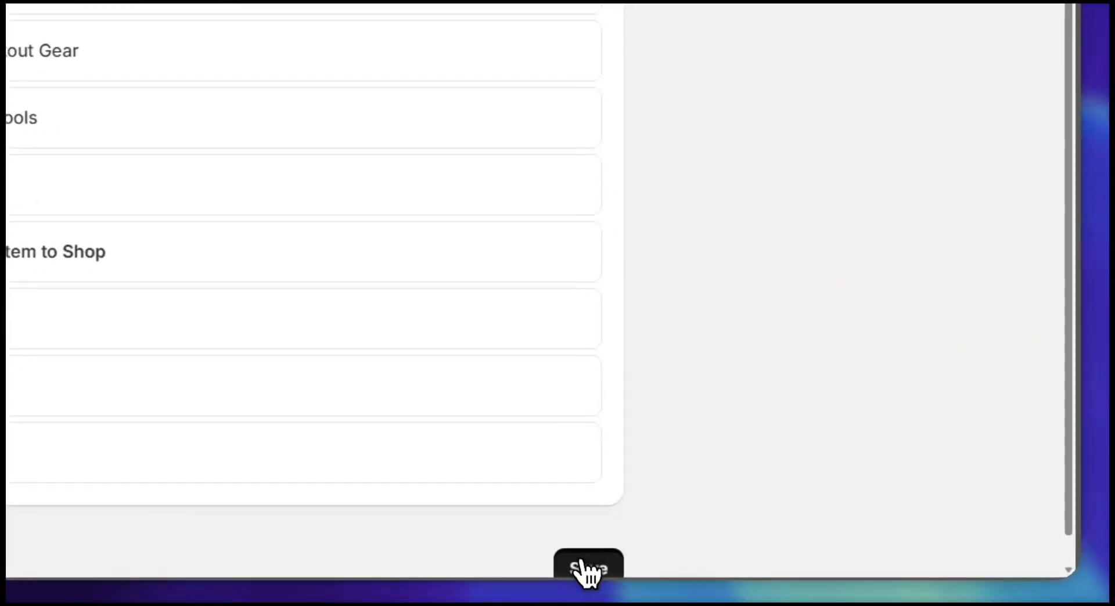
{"action": "left_click", "coordinate": [586, 568]}
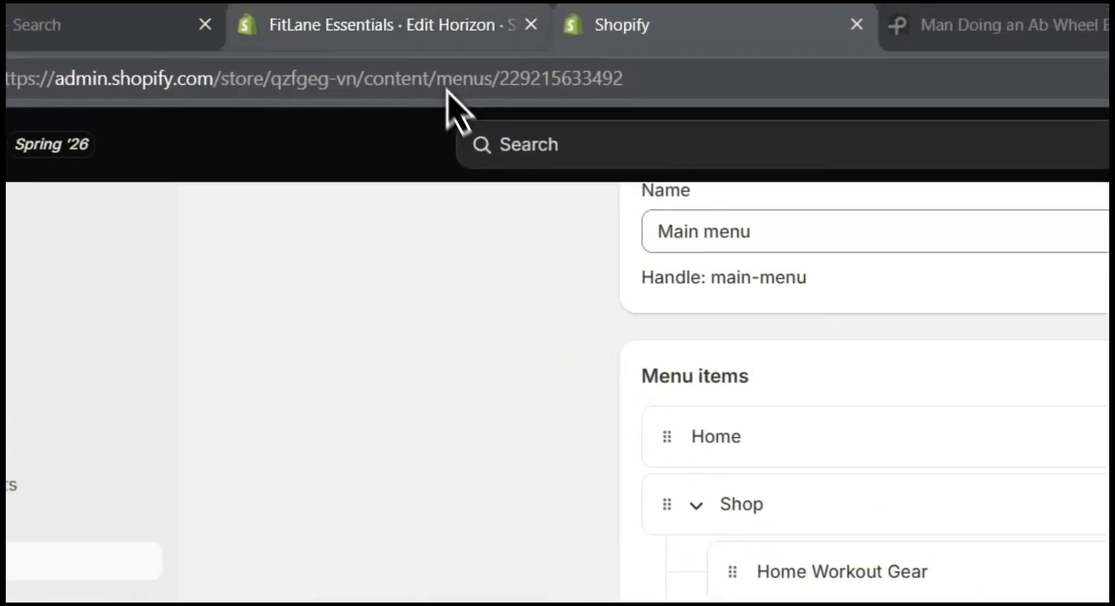
- Switch to the Horizon theme editor and check the header menu and its Shop item in the preview
{"action": "left_click", "coordinate": [463, 58]}
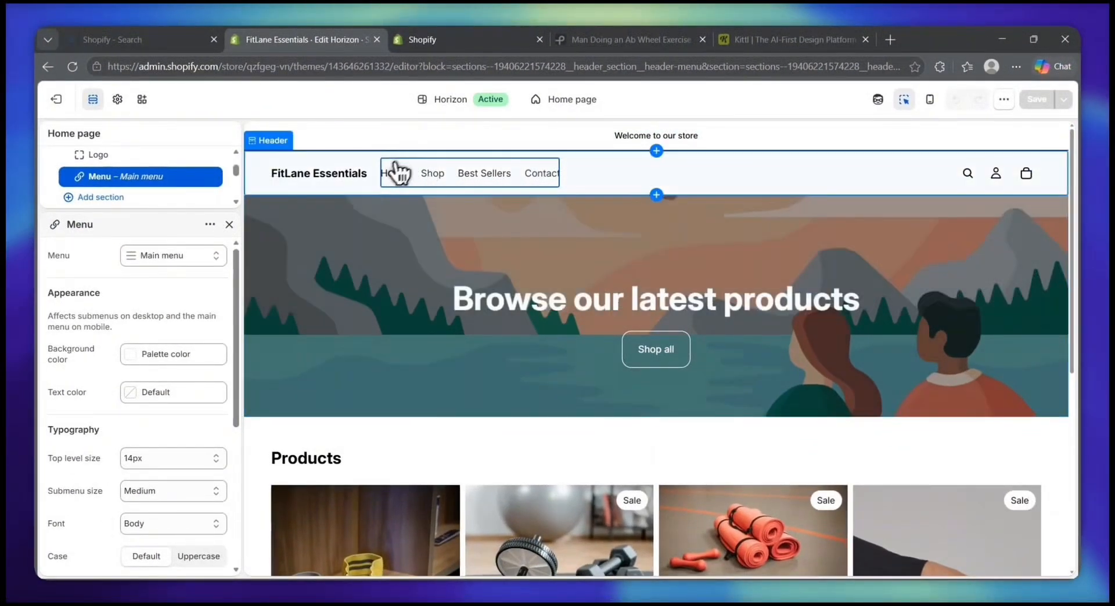
{"action": "mouse_move", "coordinate": [444, 180]}
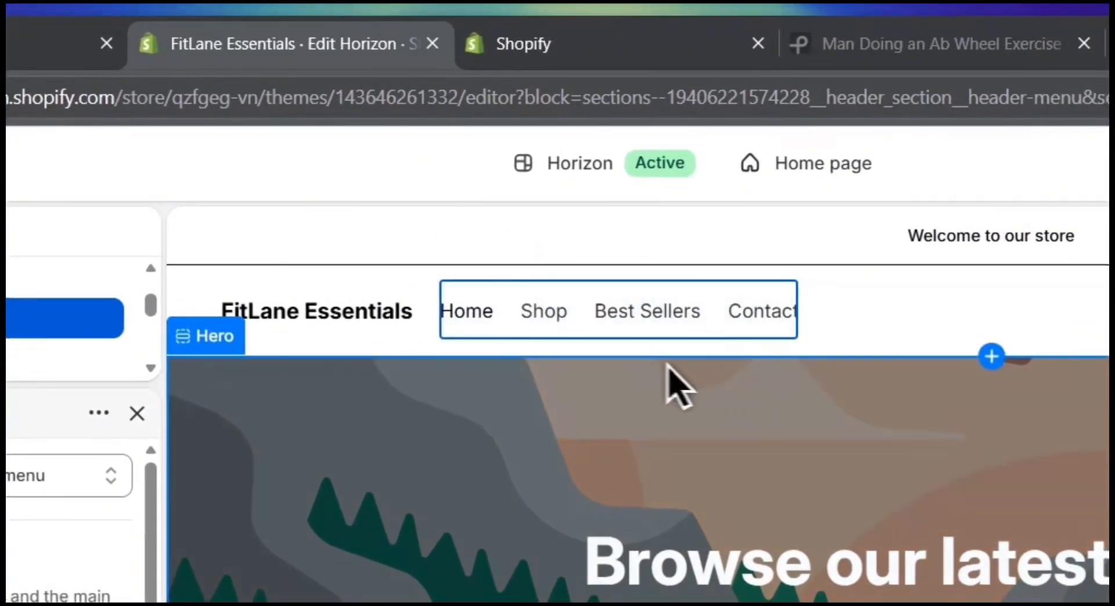
{"action": "mouse_move", "coordinate": [545, 313]}
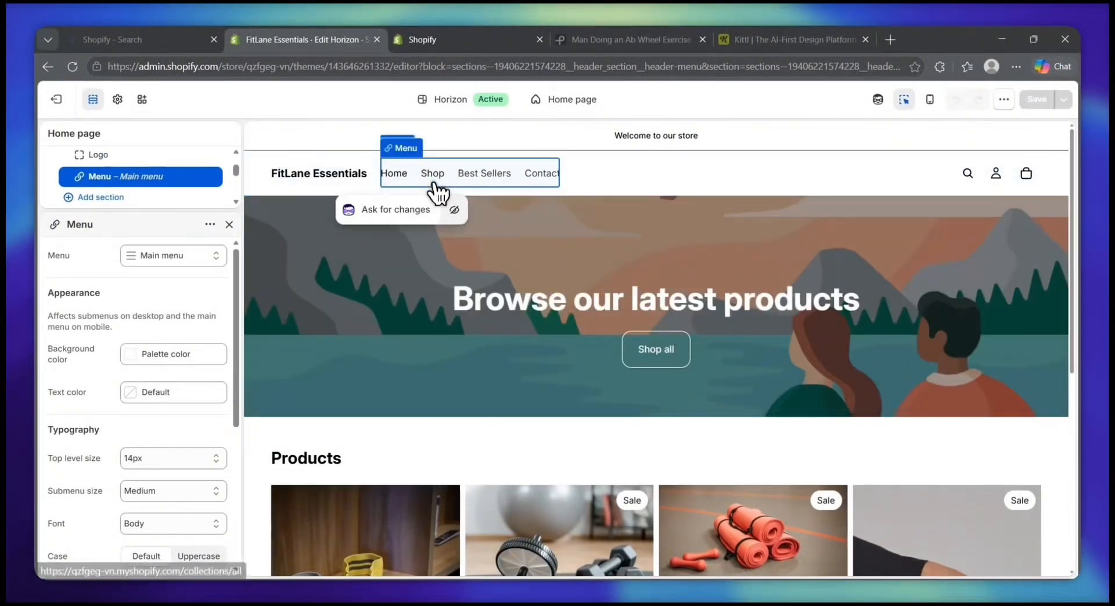
- Deactivate the preview inspector and open the Shop dropdown in the home page header to check its submenu items
{"action": "mouse_move", "coordinate": [437, 181]}
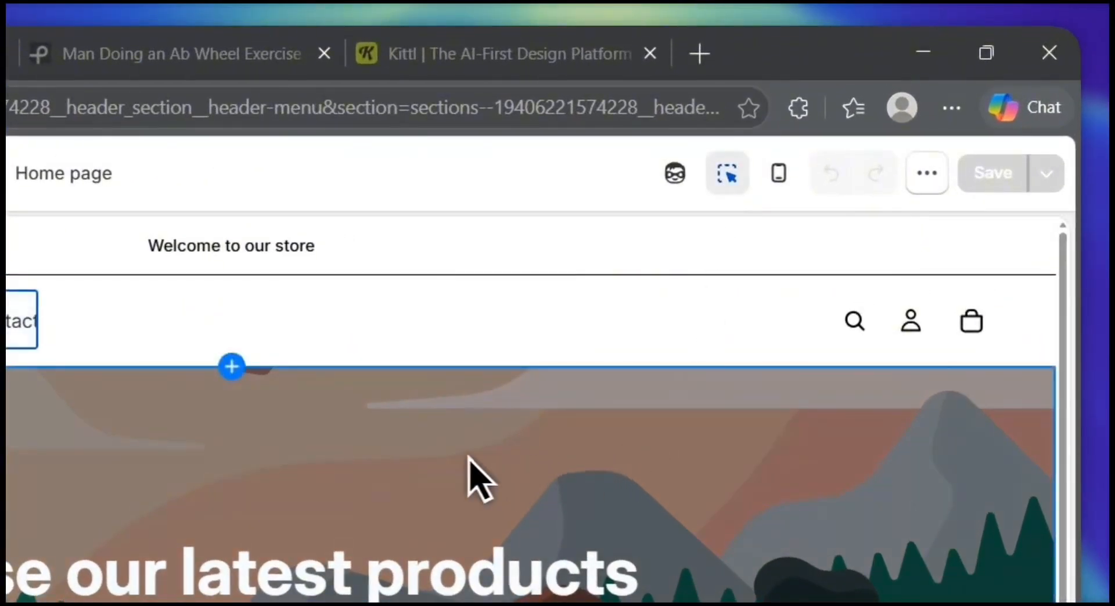
{"action": "left_click", "coordinate": [279, 476]}
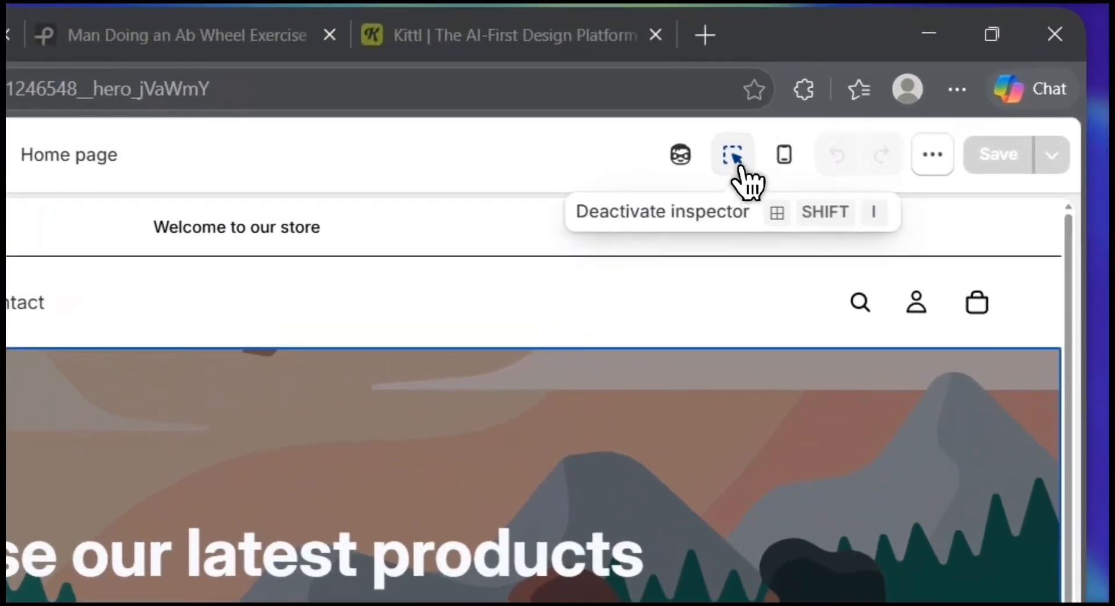
{"action": "left_click", "coordinate": [746, 145]}
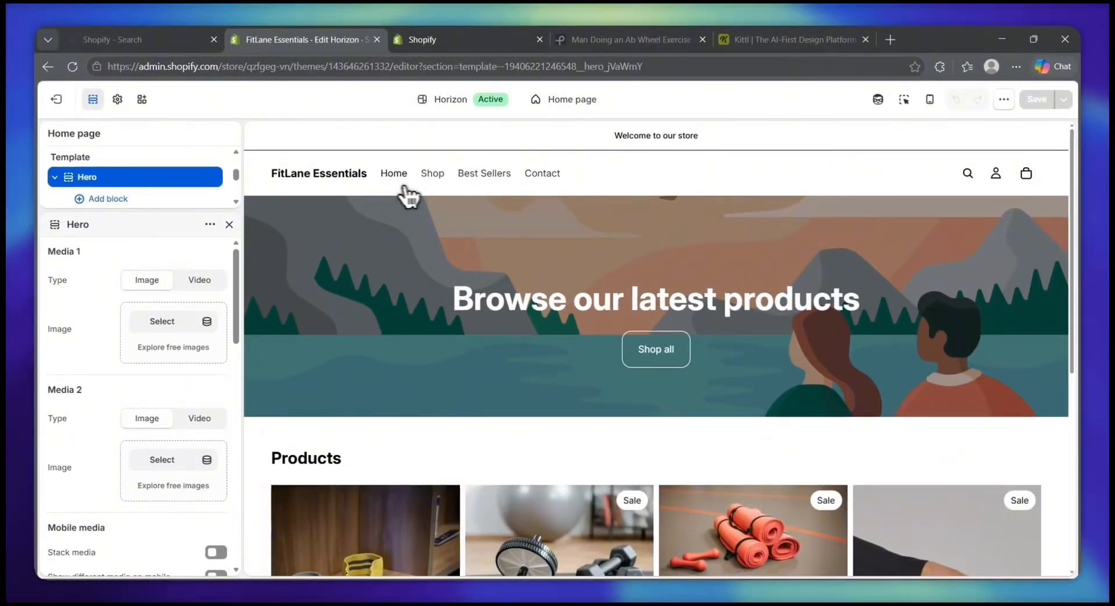
{"action": "mouse_move", "coordinate": [426, 191]}
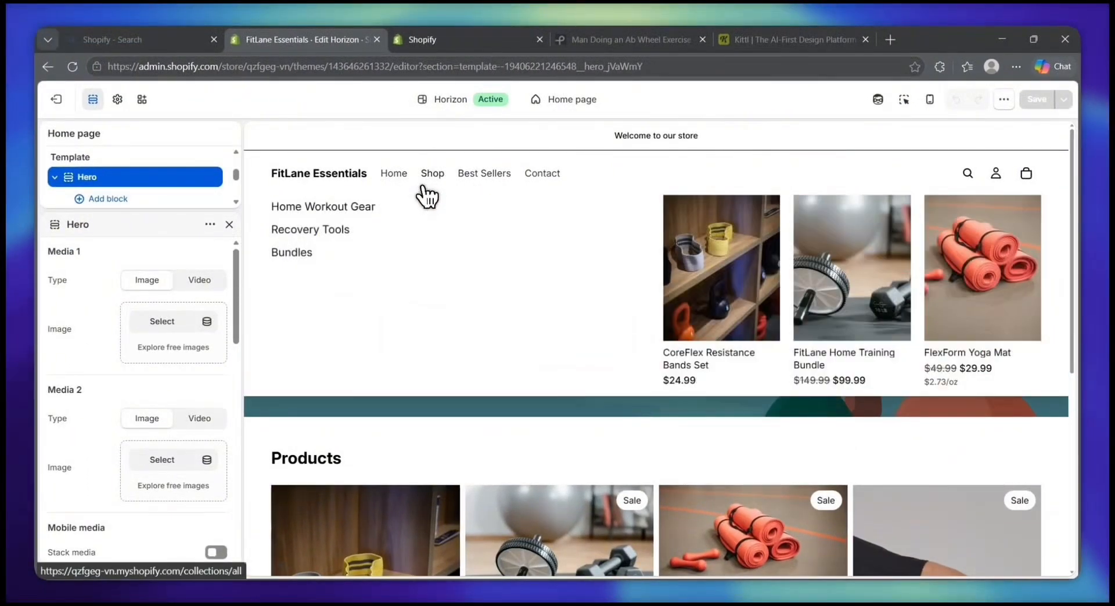
- Test the Shop, Best Sellers and Contact links in the header by opening each page in the preview
{"action": "left_click", "coordinate": [554, 306]}
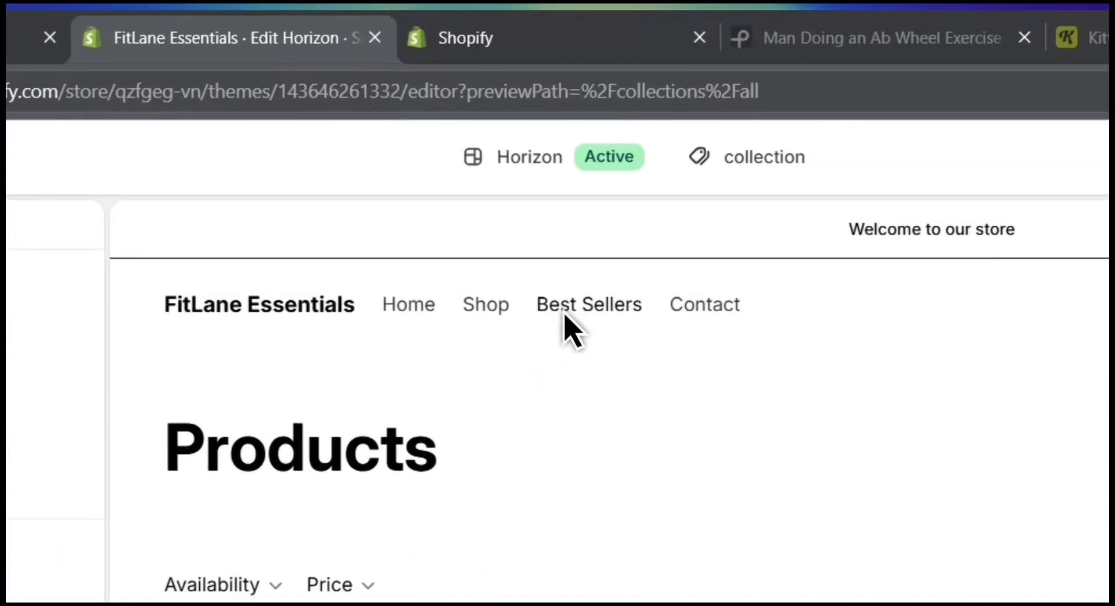
{"action": "left_click", "coordinate": [566, 317]}
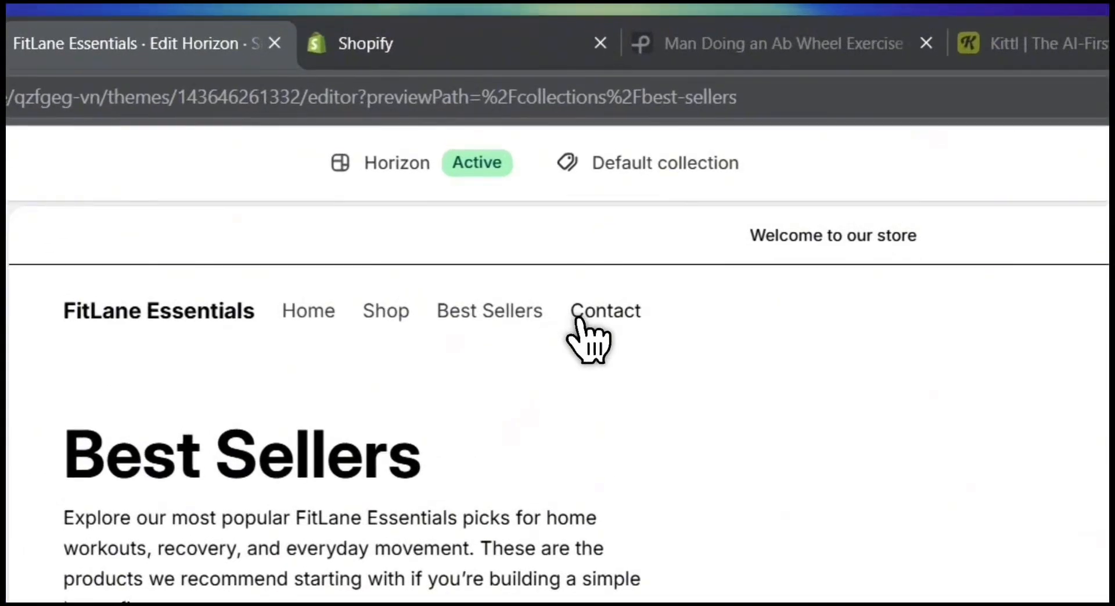
{"action": "left_click", "coordinate": [540, 175]}
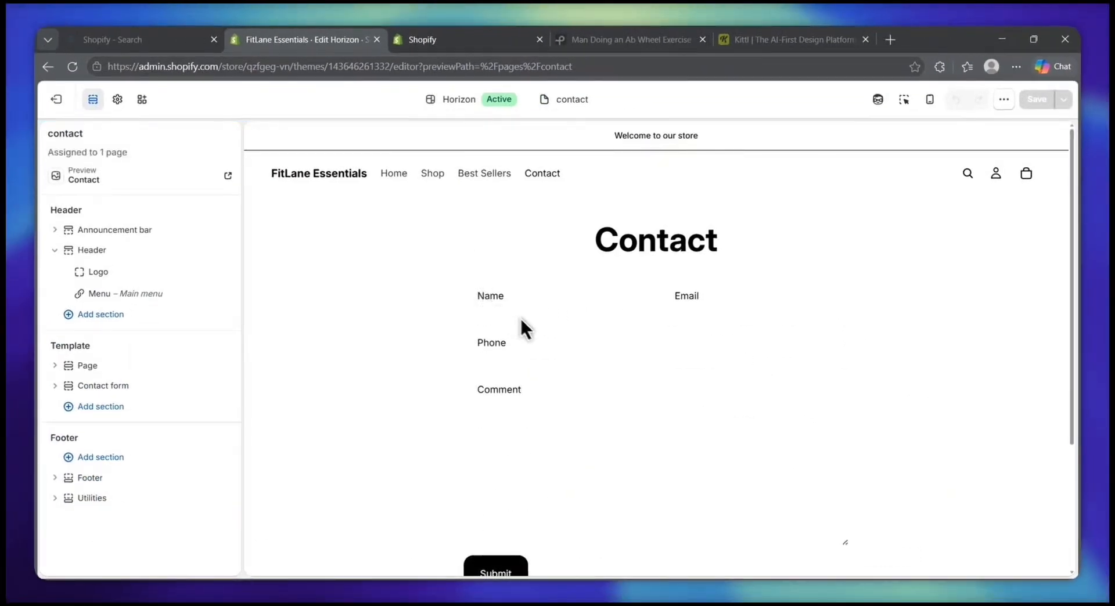
{"action": "scroll", "coordinate": [526, 308], "scroll_direction": "down", "scroll_amount": 1}
{"action": "scroll", "coordinate": [529, 303], "scroll_direction": "up", "scroll_amount": 1}
- Test the Shop link and its Home Workout Gear submenu item in the preview, and return to the home page
{"action": "mouse_move", "coordinate": [437, 189]}
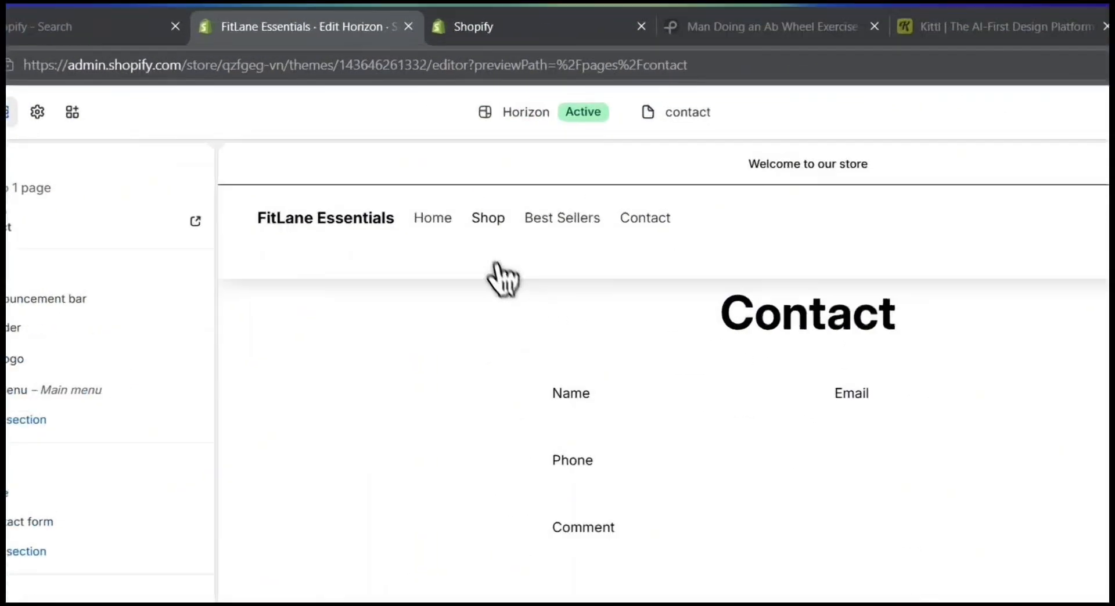
{"action": "left_click", "coordinate": [482, 227]}
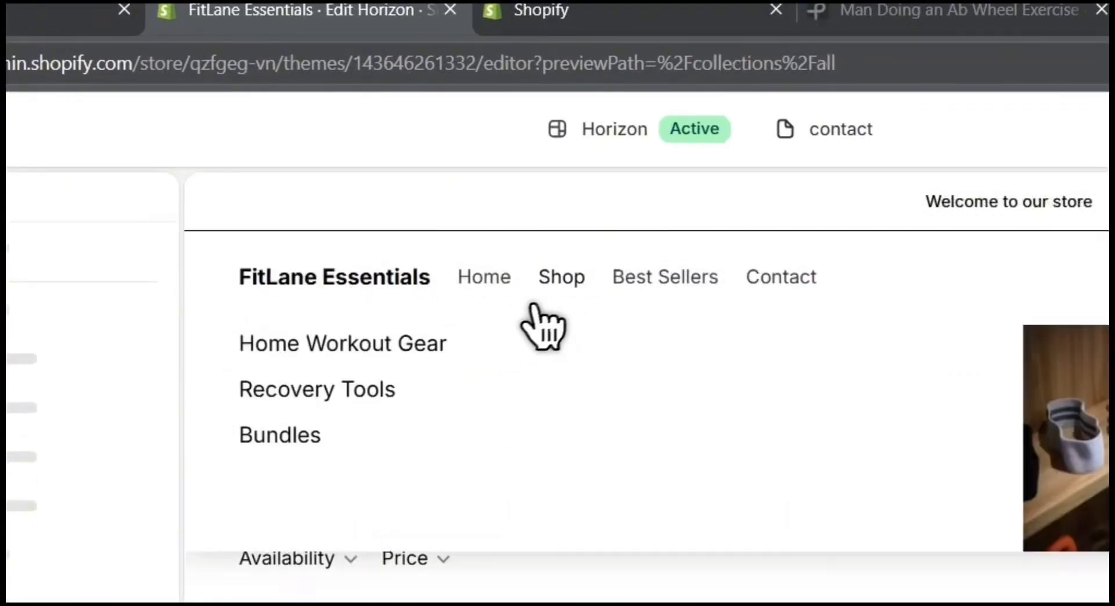
{"action": "left_click", "coordinate": [390, 349]}
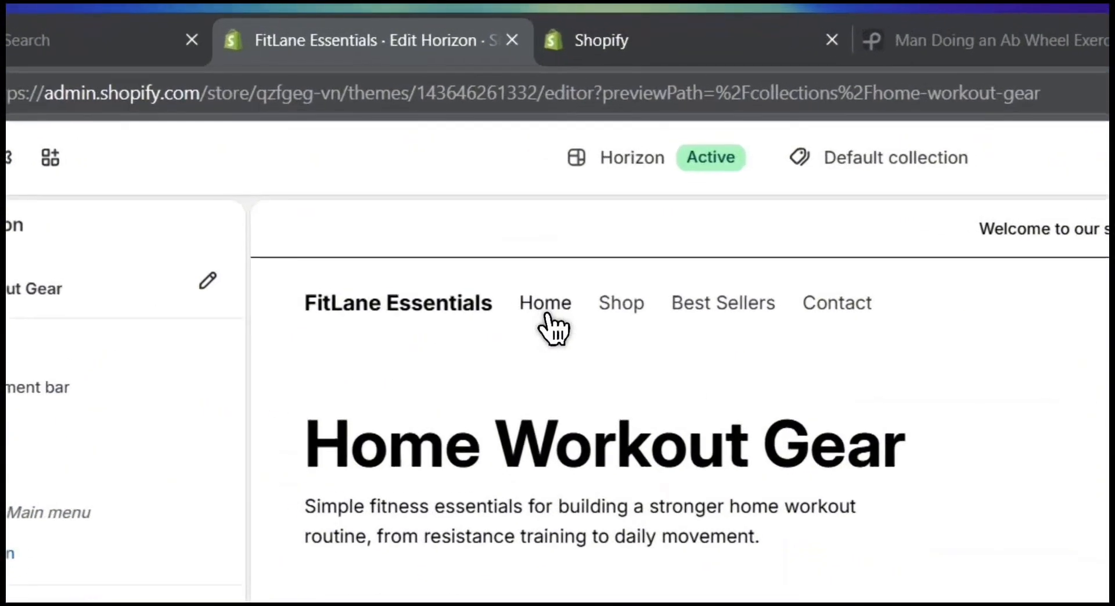
{"action": "left_click", "coordinate": [393, 173]}
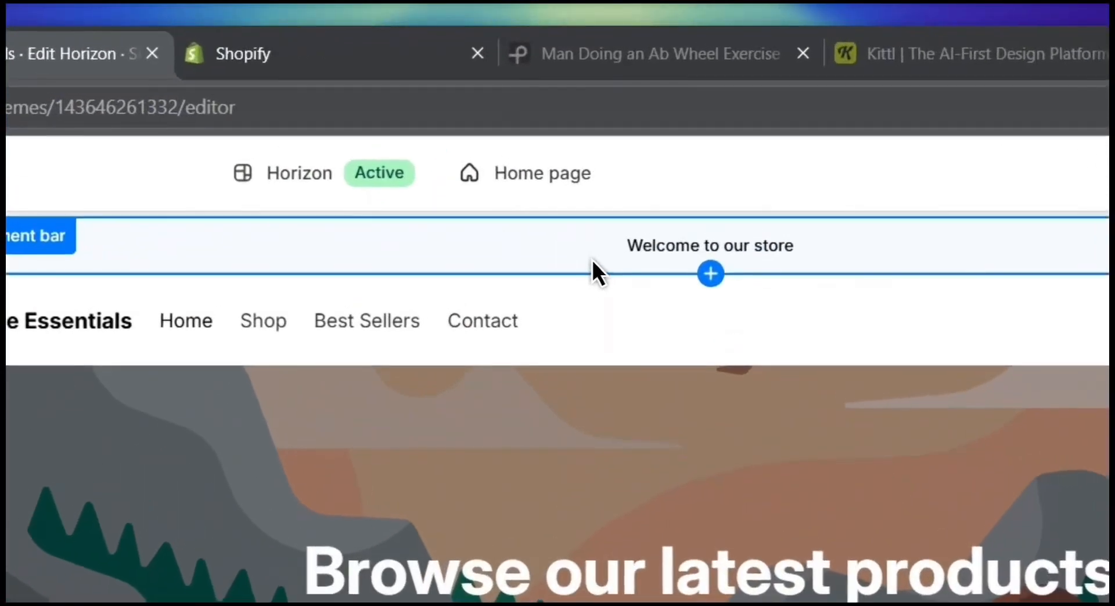
- Open the settings of the Announcement bar section in the header
{"action": "mouse_move", "coordinate": [627, 255]}
{"action": "left_mouse_down"}
{"action": "mouse_move", "coordinate": [785, 253]}
{"action": "mouse_move", "coordinate": [622, 258]}
{"action": "left_mouse_up"}
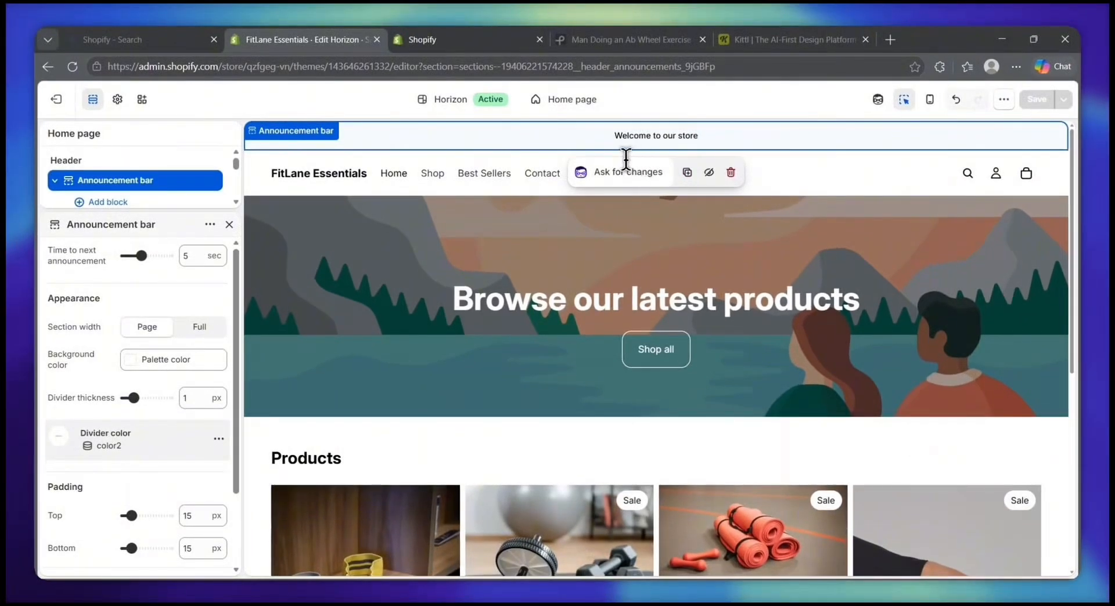
{"action": "key", "text": "Escape"}
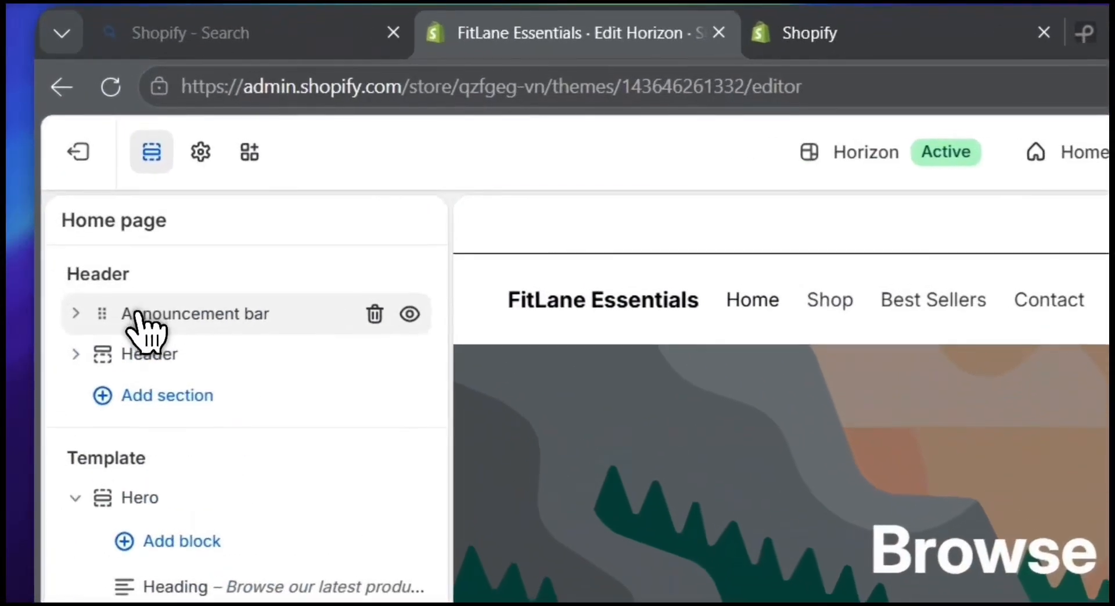
{"action": "left_click", "coordinate": [127, 237]}
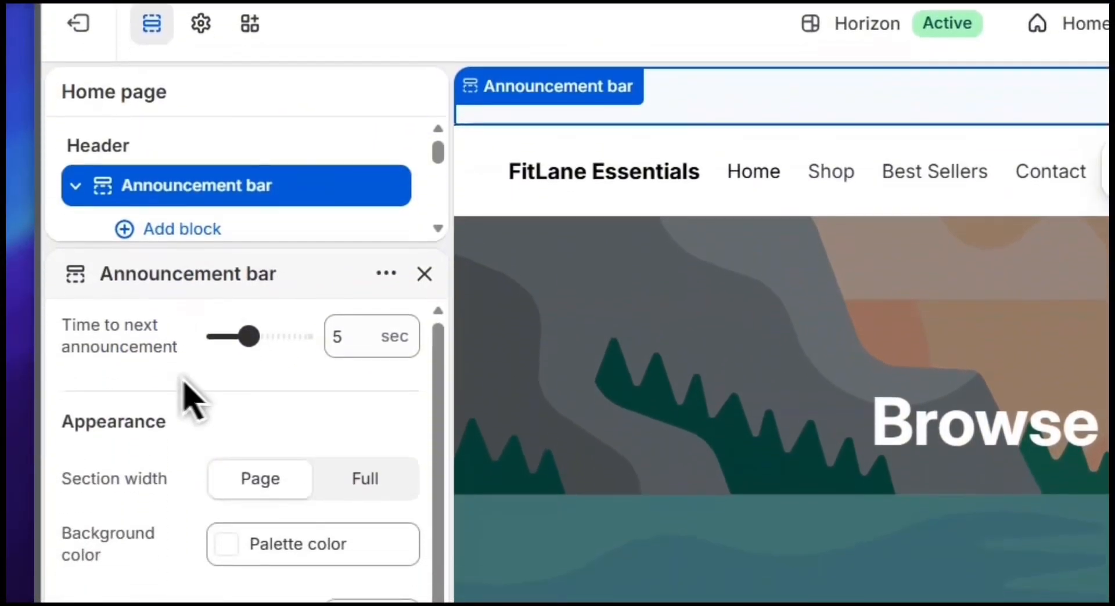
- Examine the Announcement bar's settings for announcement timing, section width, background color, divider and padding
{"action": "left_click_drag", "start_coordinate": [100, 381], "coordinate": [271, 381]}
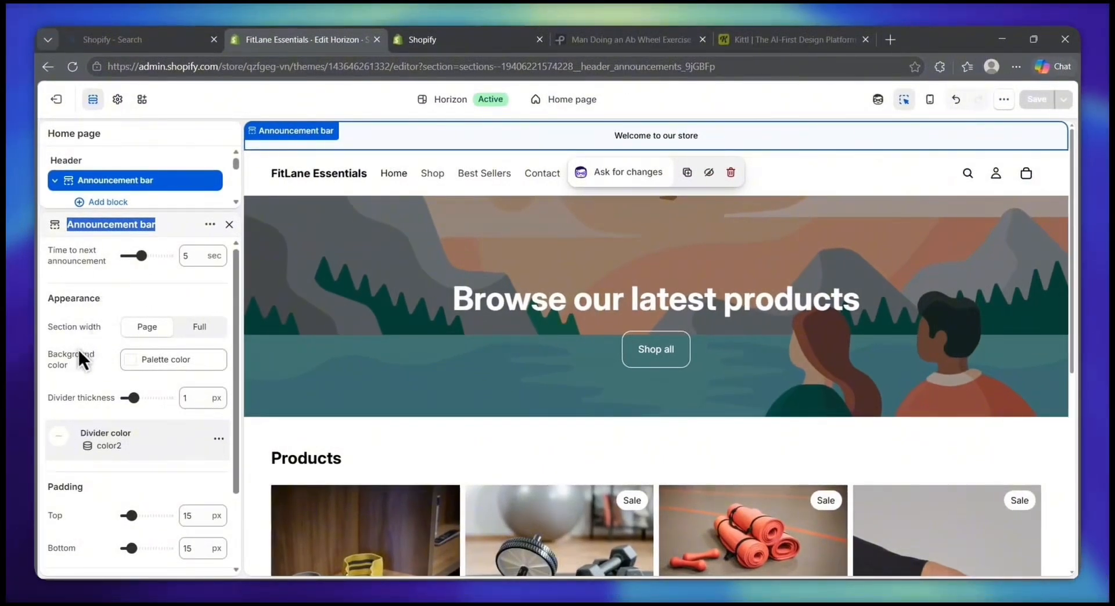
{"action": "scroll", "coordinate": [78, 347], "scroll_direction": "down", "scroll_amount": 1}
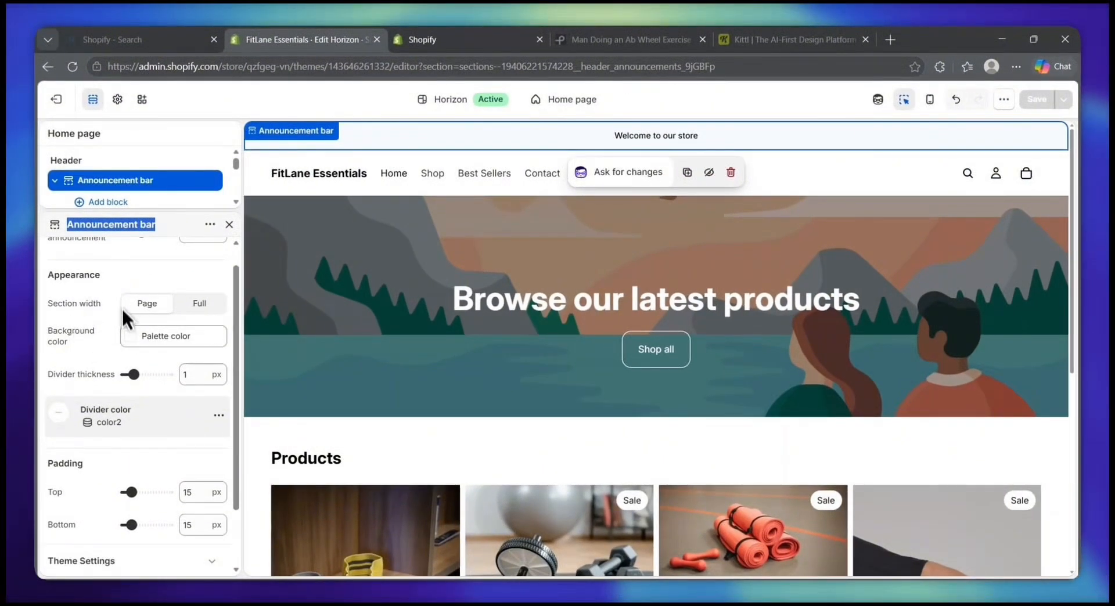
{"action": "scroll", "coordinate": [98, 316], "scroll_direction": "up", "scroll_amount": 1}
{"action": "scroll", "coordinate": [96, 322], "scroll_direction": "down", "scroll_amount": 2}
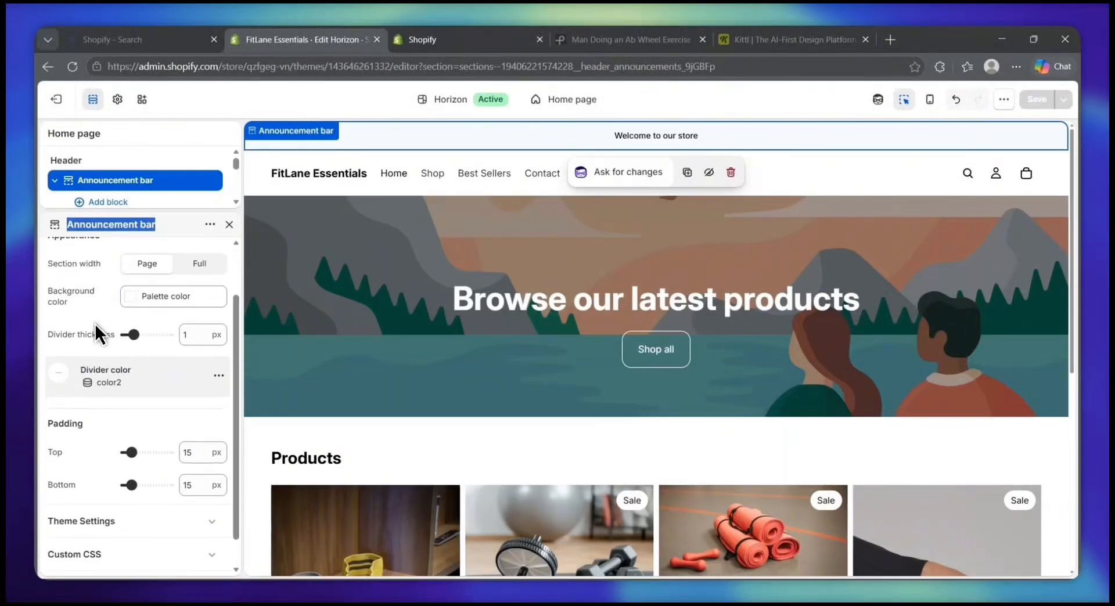
{"action": "scroll", "coordinate": [96, 324], "scroll_direction": "up", "scroll_amount": 1}
{"action": "scroll", "coordinate": [96, 324], "scroll_direction": "up", "scroll_amount": 1}
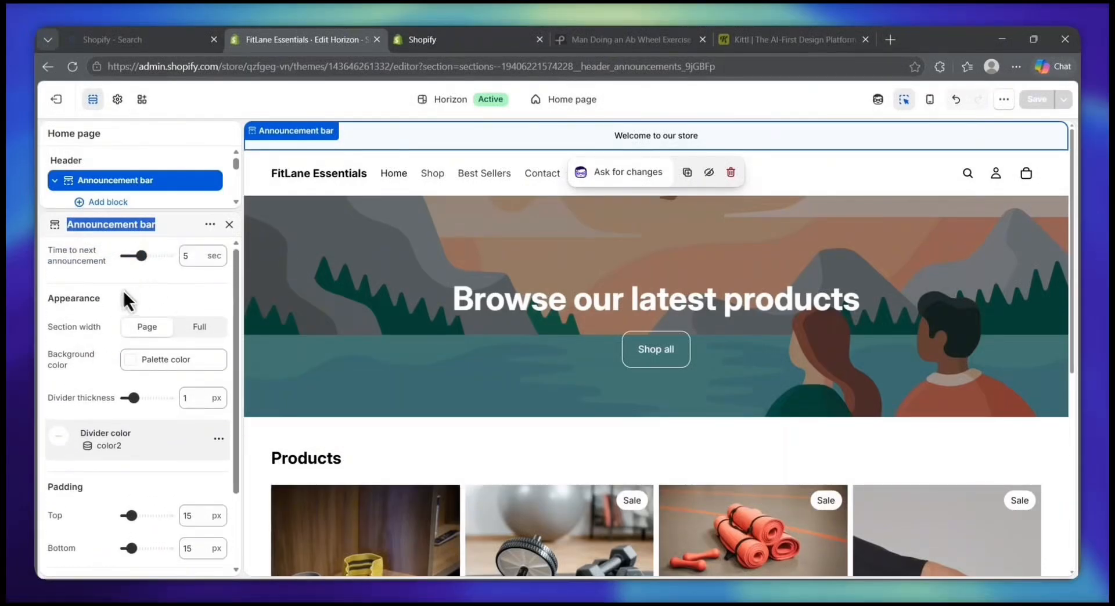
{"action": "left_click_drag", "start_coordinate": [57, 256], "coordinate": [68, 355]}
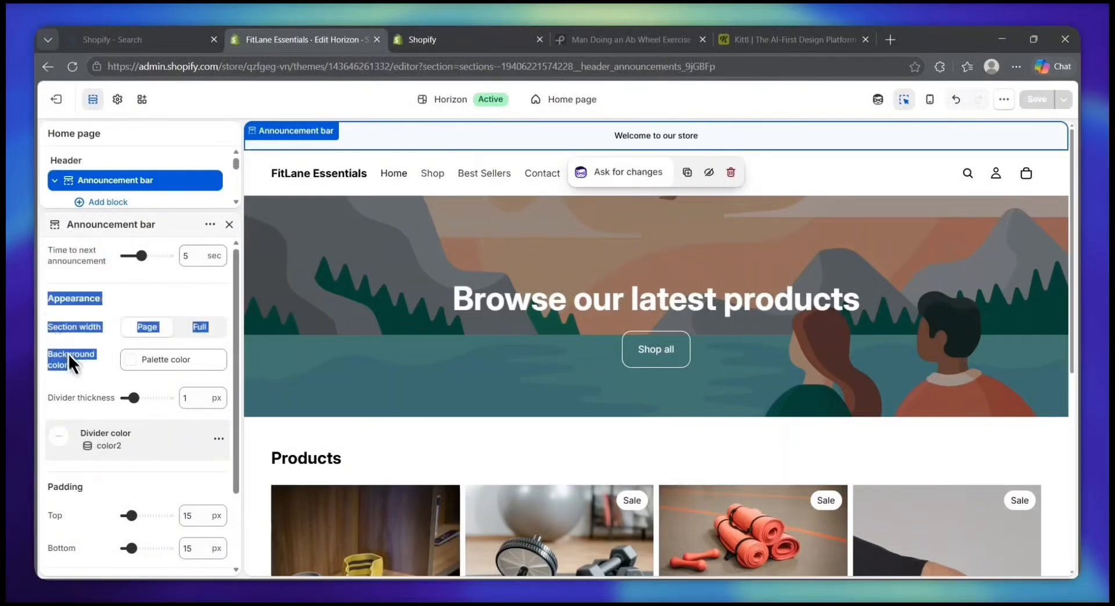
{"action": "triple_click", "coordinate": [80, 398]}
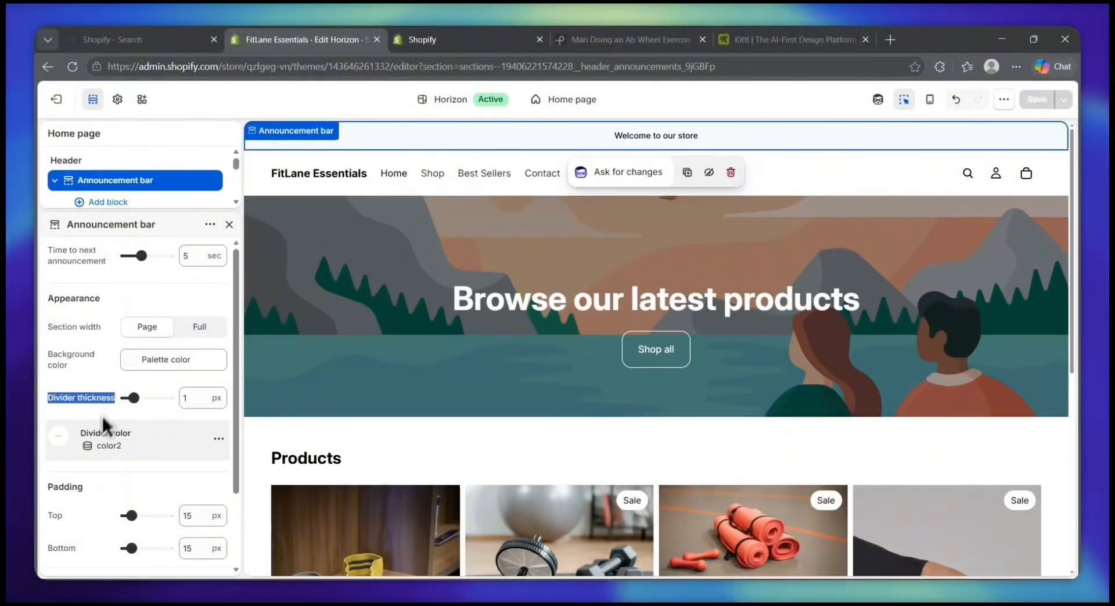
{"action": "scroll", "coordinate": [74, 416], "scroll_direction": "down", "scroll_amount": 1}
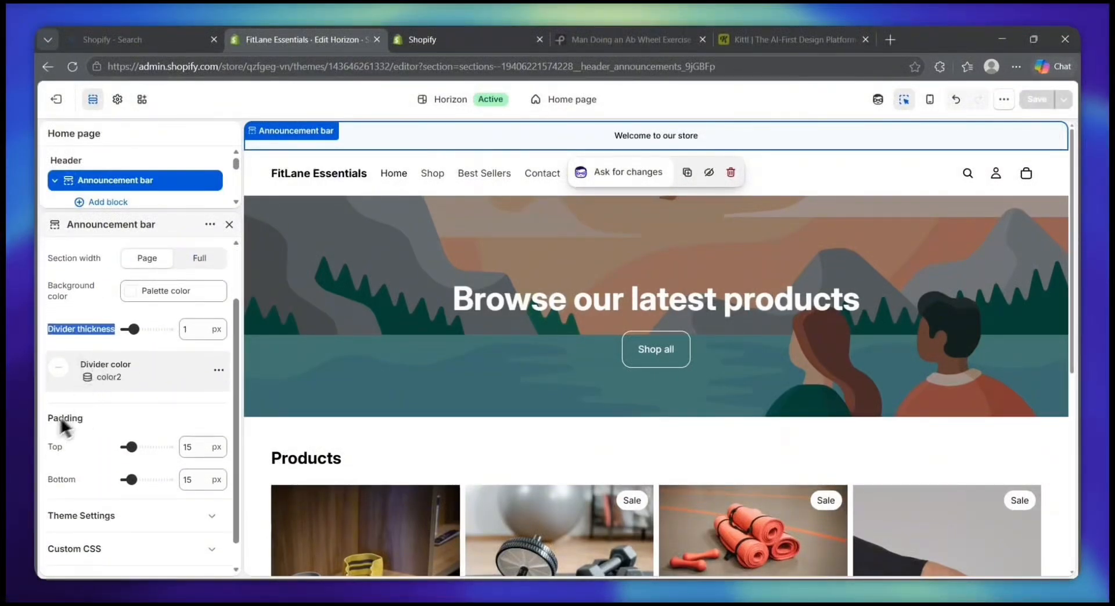
{"action": "left_click", "coordinate": [53, 430]}
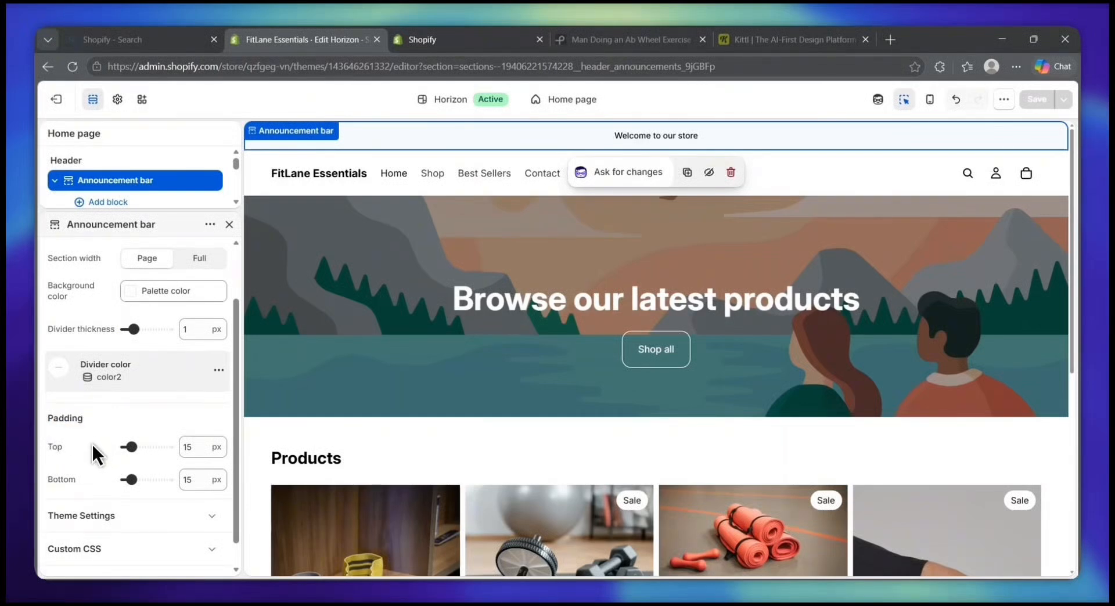
{"action": "scroll", "coordinate": [131, 403], "scroll_direction": "up", "scroll_amount": 1}
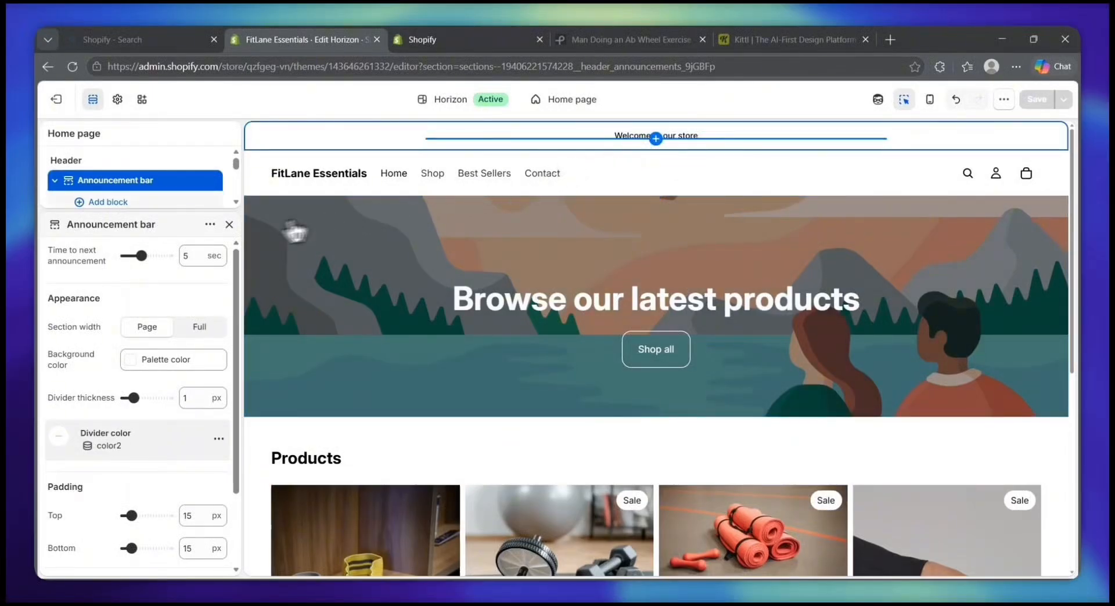
- Close the Announcement bar's section settings and open the Announcement block with the "Welcome to our store" text
{"action": "left_click", "coordinate": [228, 227]}
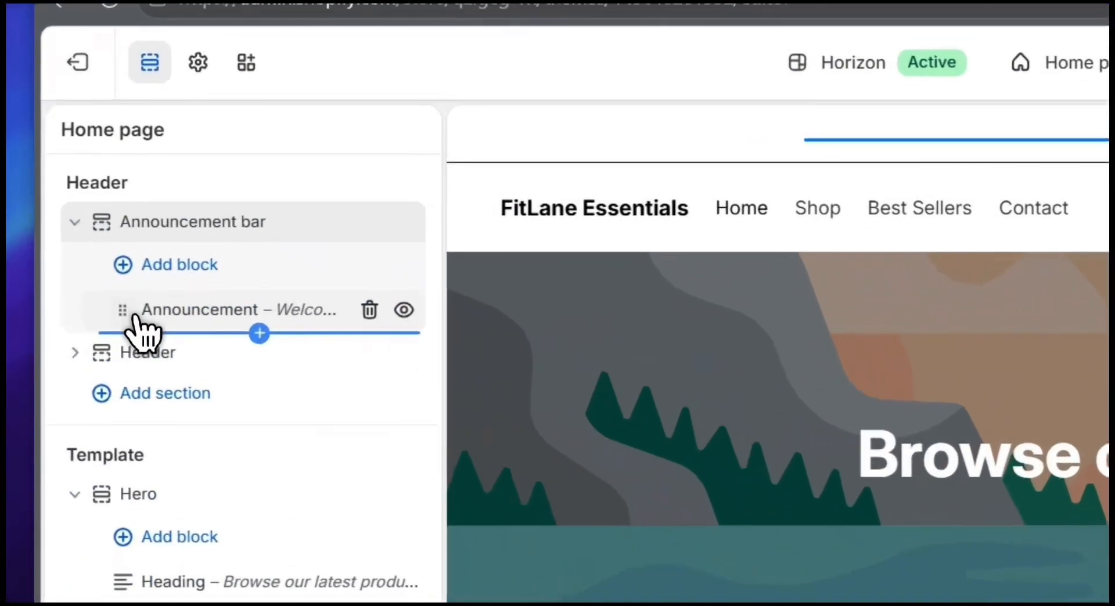
{"action": "mouse_move", "coordinate": [135, 318]}
{"action": "left_mouse_down"}
{"action": "mouse_move", "coordinate": [177, 312]}
{"action": "mouse_move", "coordinate": [139, 313]}
{"action": "mouse_move", "coordinate": [152, 322]}
{"action": "left_mouse_up"}
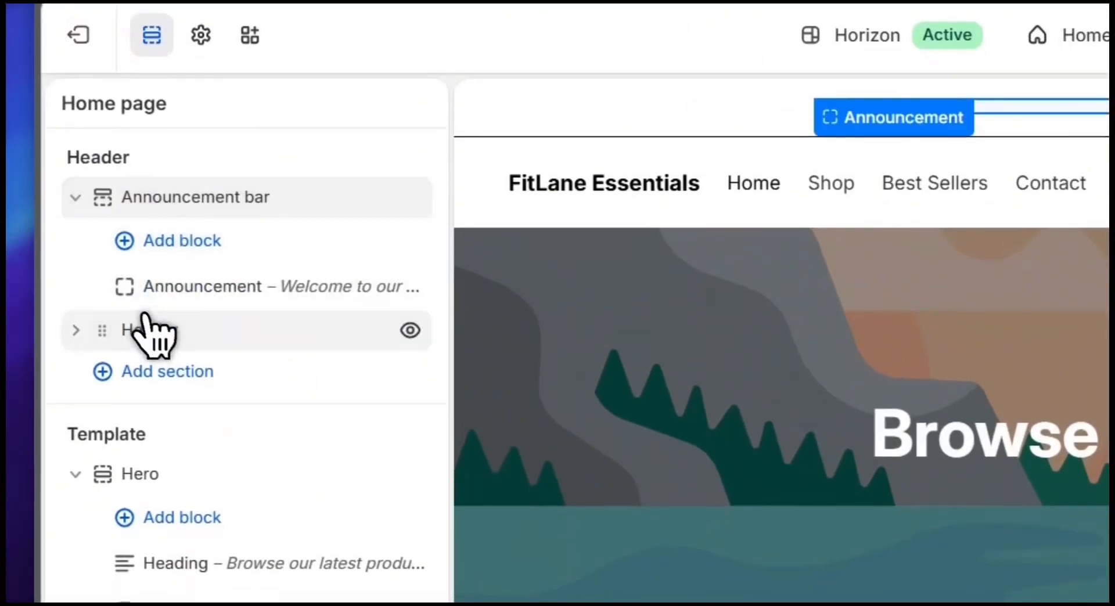
{"action": "left_click", "coordinate": [255, 296]}
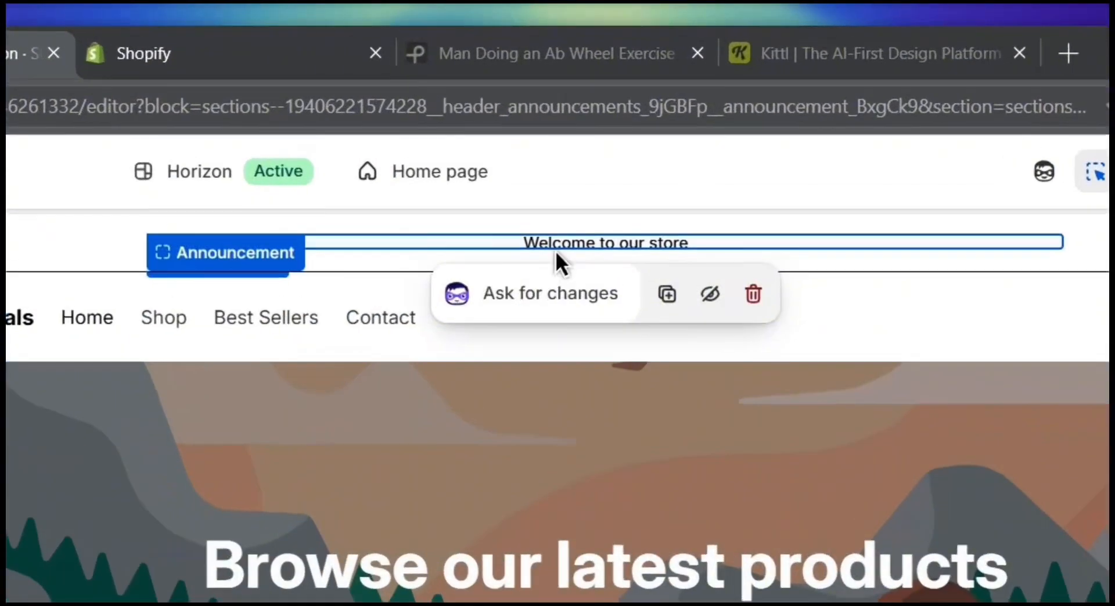
{"action": "double_click", "coordinate": [637, 136]}
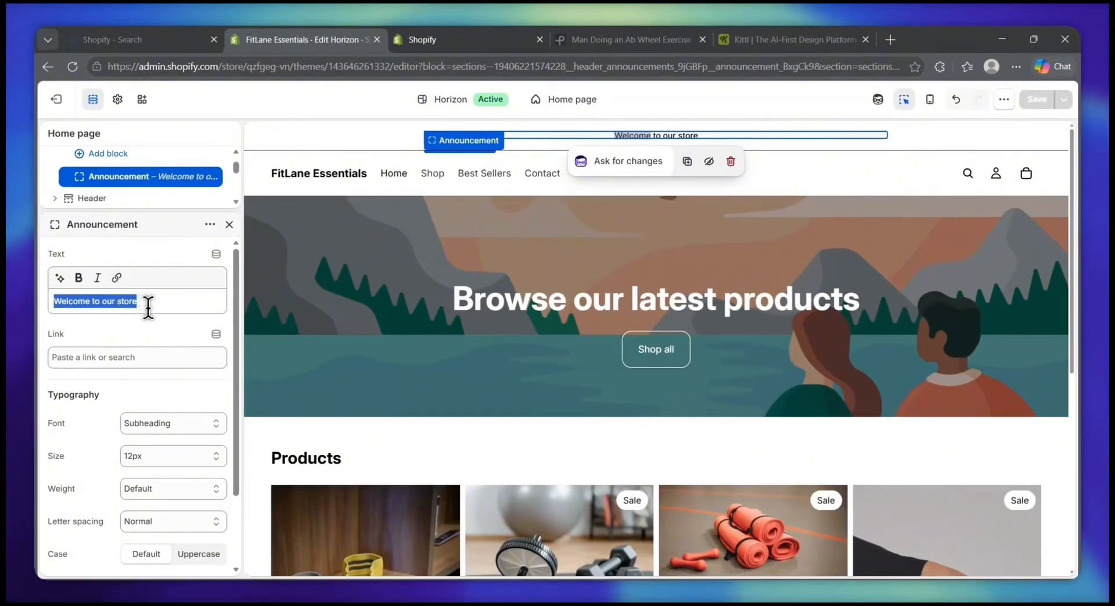
- Examine the Announcement block's text, link, typography, case and text color settings
{"action": "left_click", "coordinate": [50, 254]}
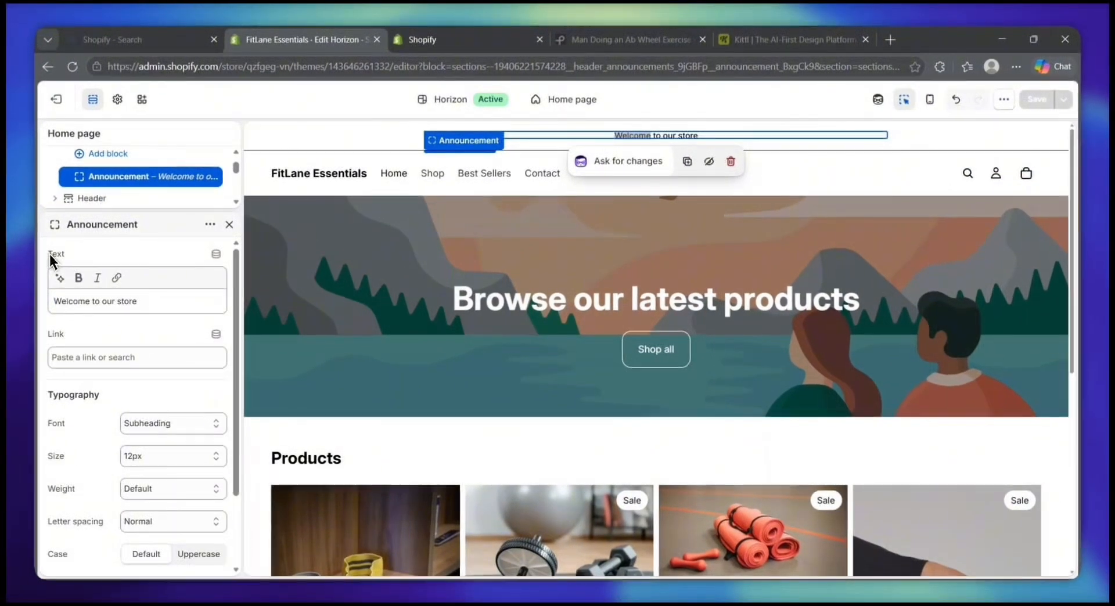
{"action": "double_click", "coordinate": [54, 253]}
{"action": "left_click_drag", "start_coordinate": [46, 333], "coordinate": [122, 341]}
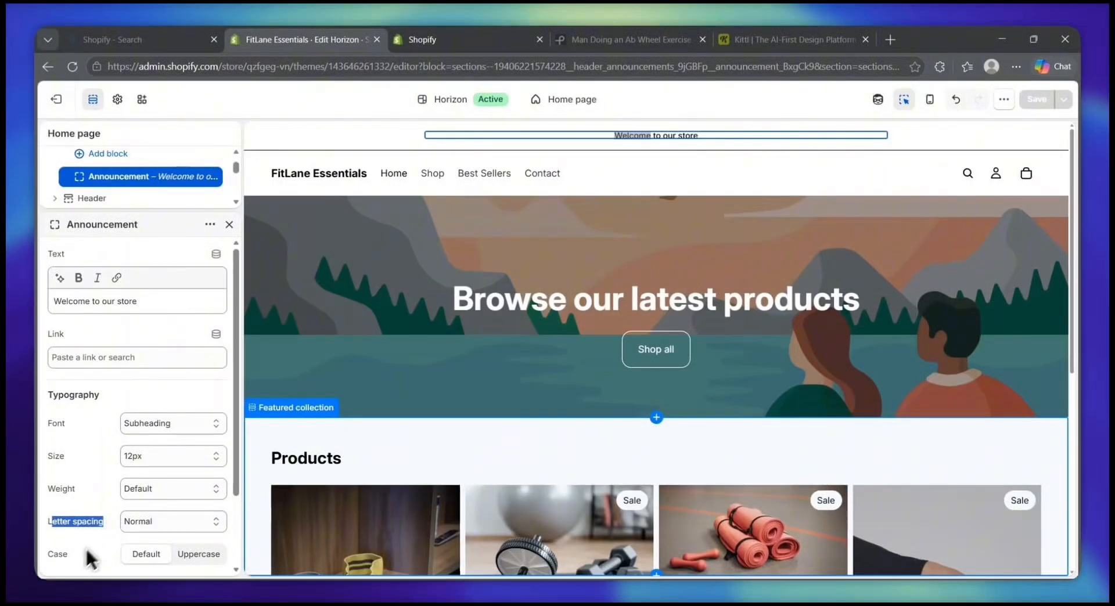
{"action": "left_click_drag", "start_coordinate": [62, 552], "coordinate": [49, 554]}
{"action": "scroll", "coordinate": [105, 546], "scroll_direction": "down", "scroll_amount": 2}
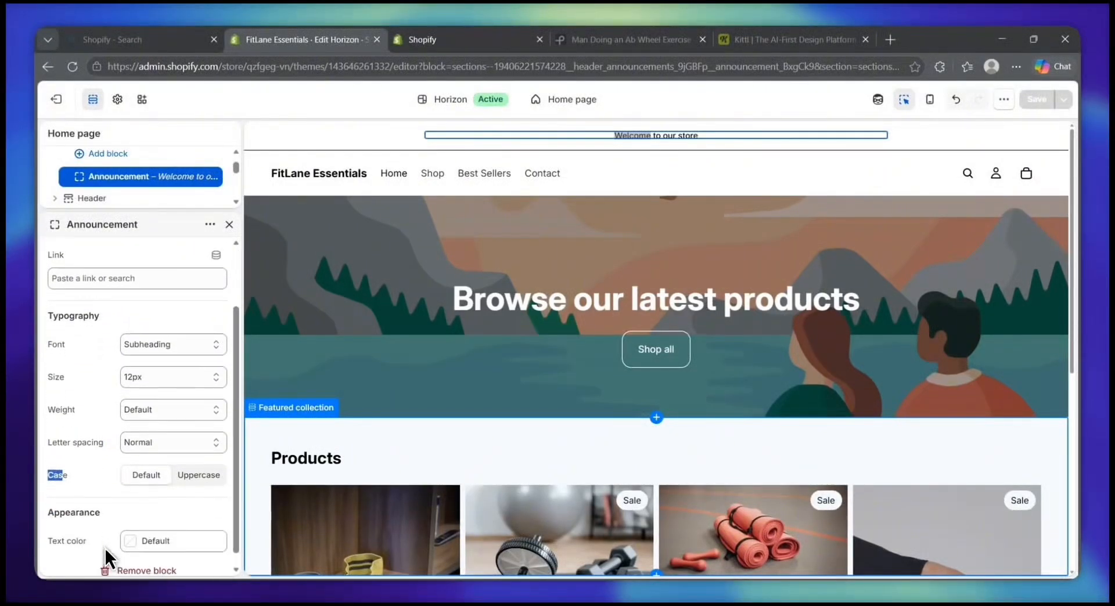
{"action": "scroll", "coordinate": [105, 547], "scroll_direction": "up", "scroll_amount": 2}
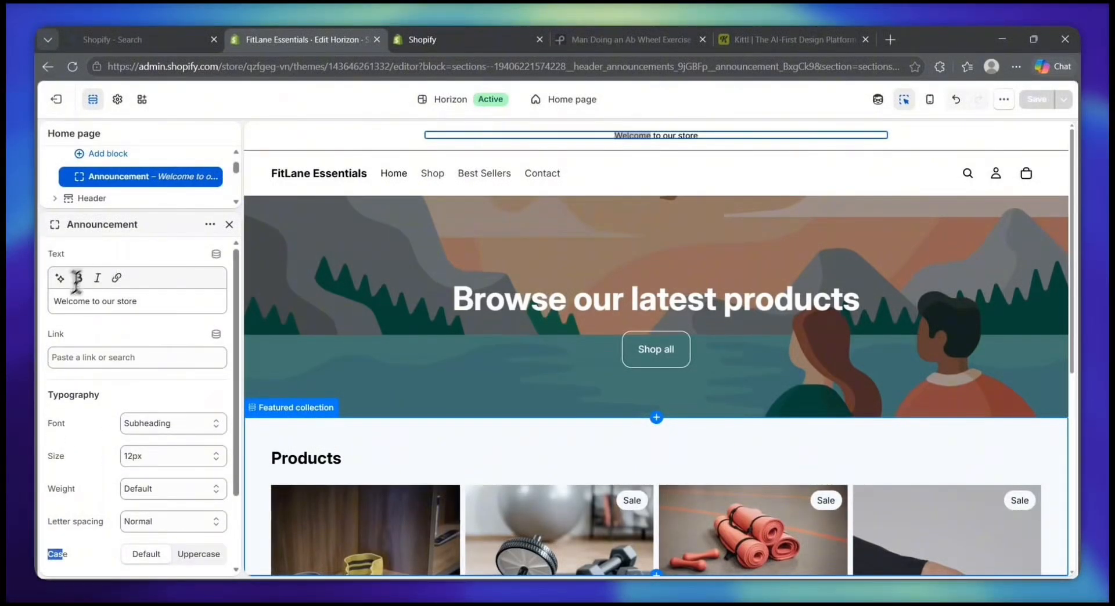
- Replace the Announcement block's text with "Free shipping on orders over $50", without a closing period
{"action": "triple_click", "coordinate": [66, 301]}
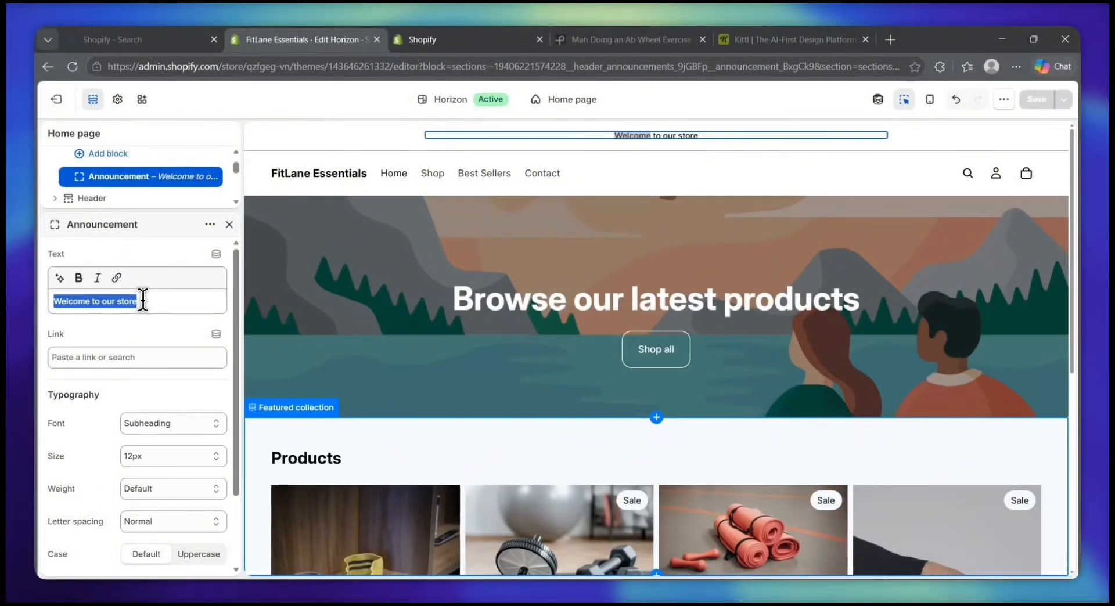
{"action": "key", "text": "BackSpace"}
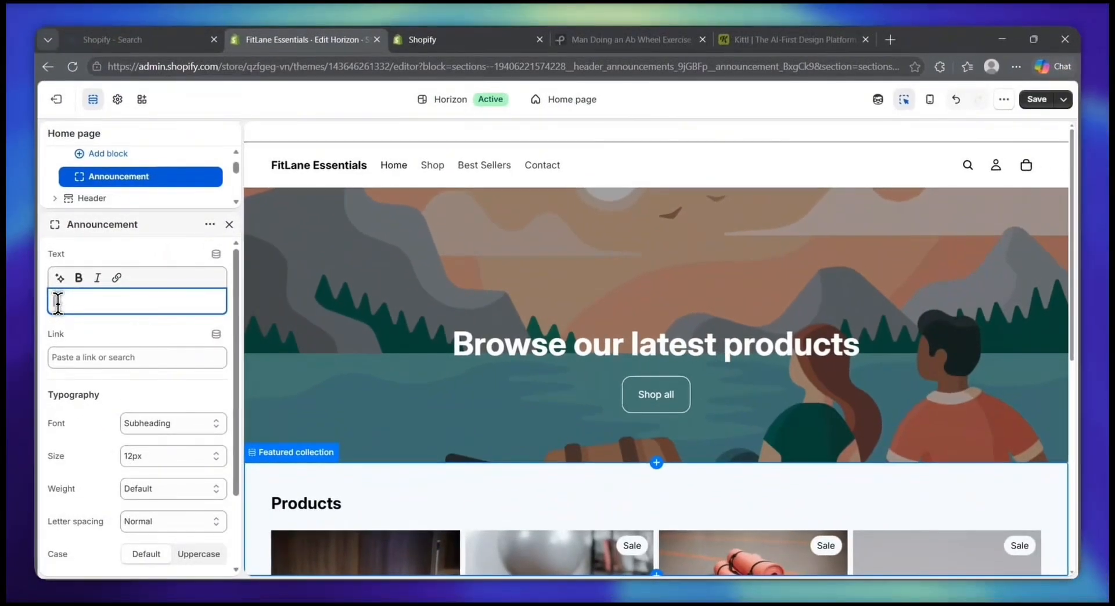
{"action": "type", "text": "Free shipping on orders over $50."}
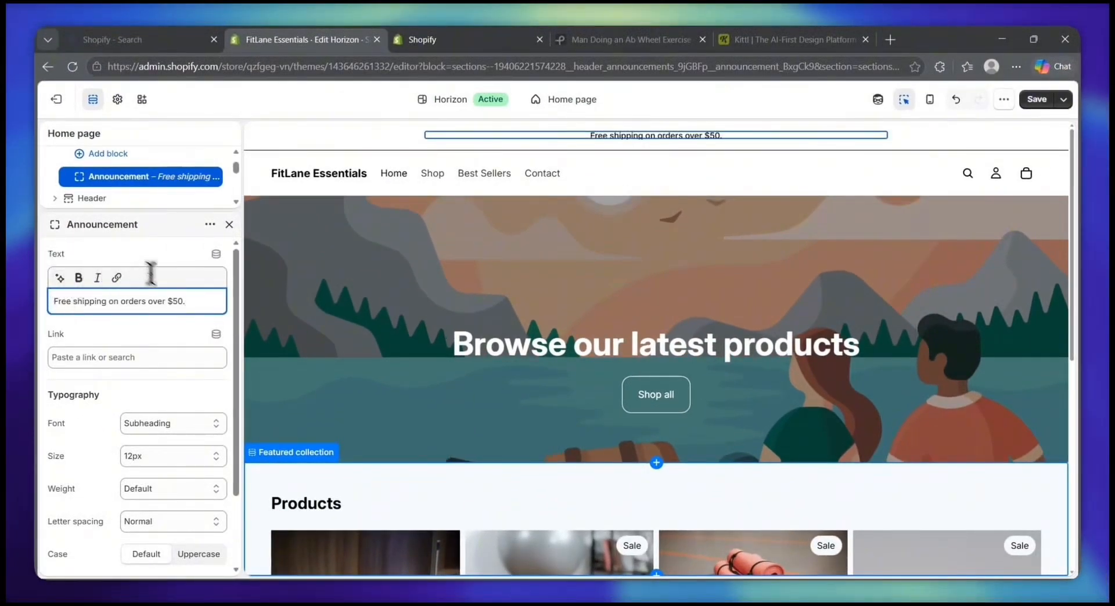
{"action": "key", "text": "BackSpace"}
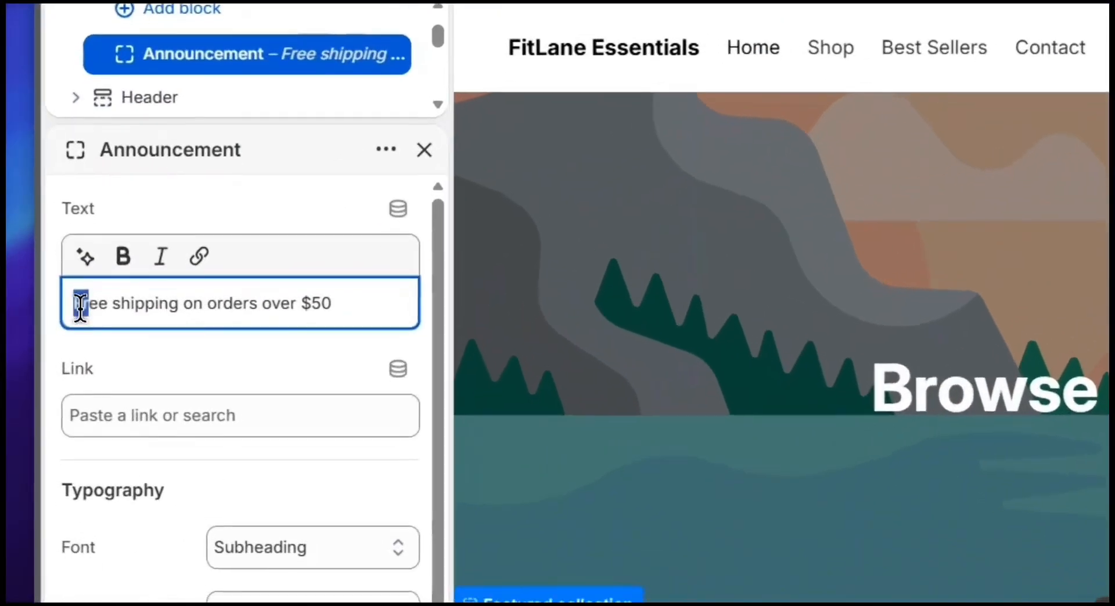
- Examine the Announcement block's text and the destination types offered for its link
{"action": "left_click_drag", "start_coordinate": [55, 301], "coordinate": [336, 311]}
{"action": "left_click", "coordinate": [294, 346]}
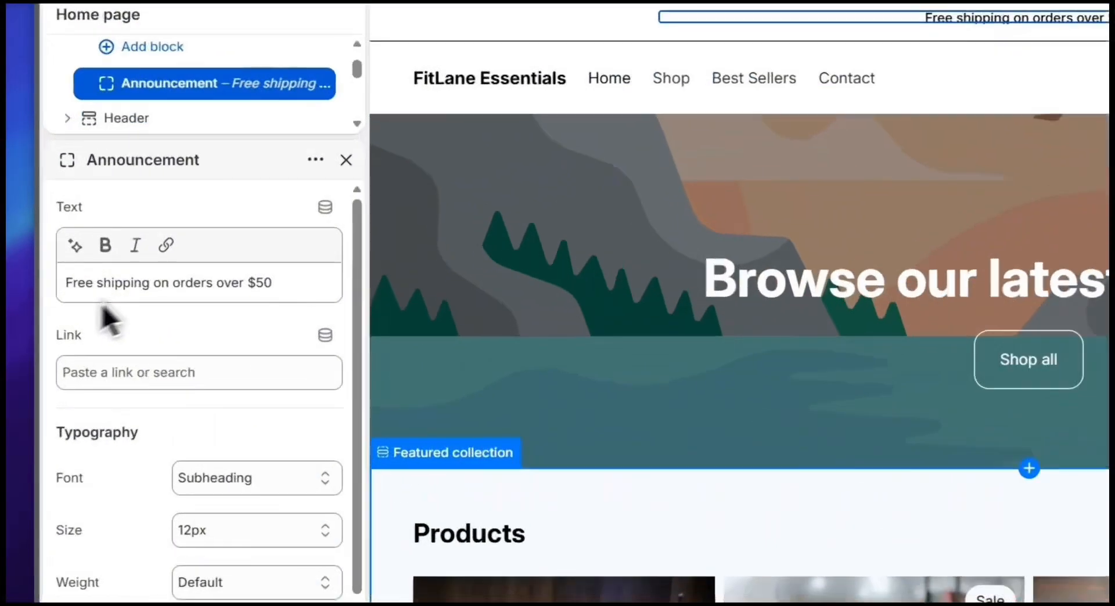
{"action": "double_click", "coordinate": [56, 334]}
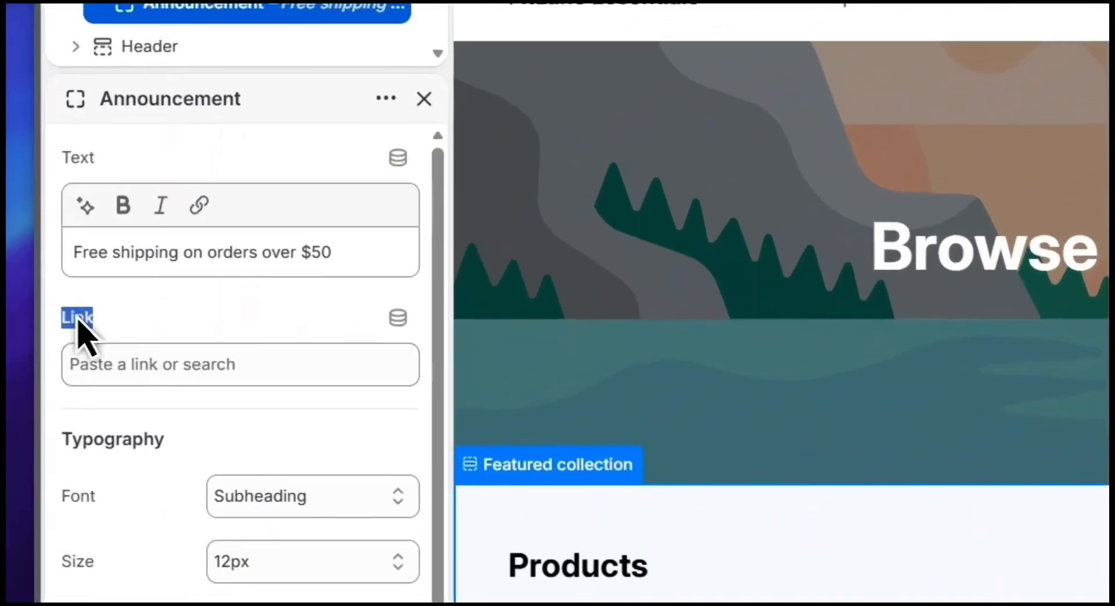
{"action": "left_click", "coordinate": [93, 321]}
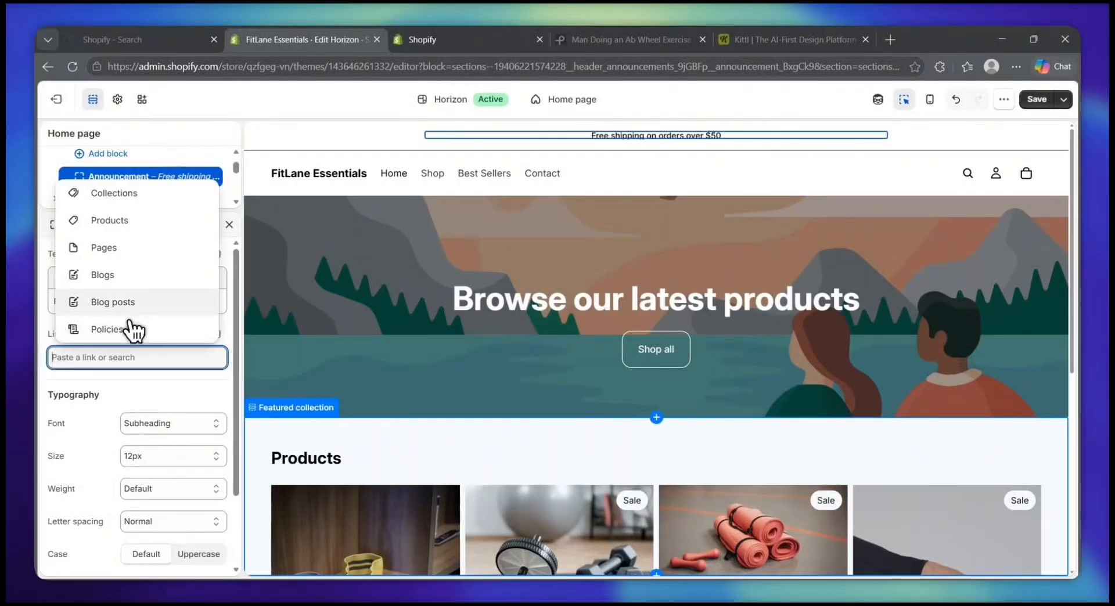
{"action": "left_click", "coordinate": [47, 325]}
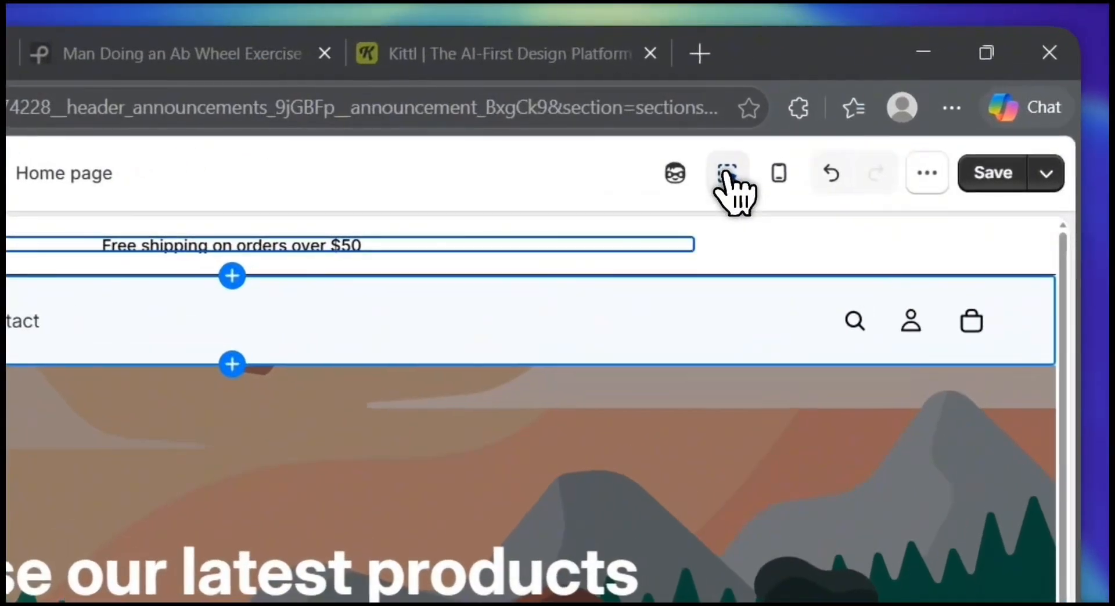
- Turn off the preview inspector, check the announcement in the preview, and save the theme changes
{"action": "left_click", "coordinate": [726, 173]}
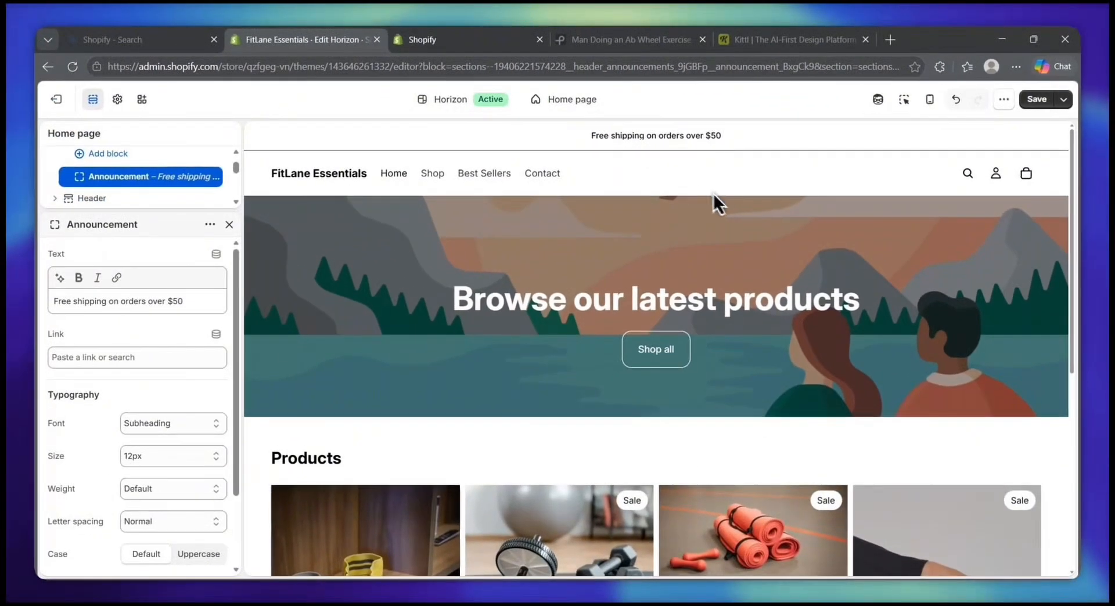
{"action": "scroll", "coordinate": [730, 190], "scroll_direction": "down", "scroll_amount": 1}
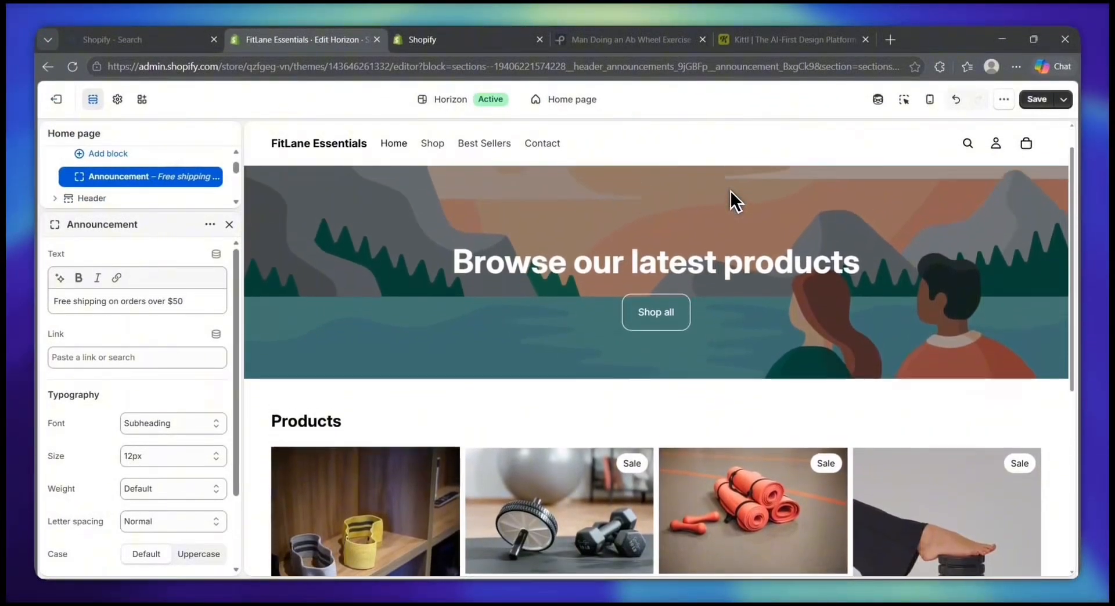
{"action": "scroll", "coordinate": [730, 190], "scroll_direction": "up", "scroll_amount": 1}
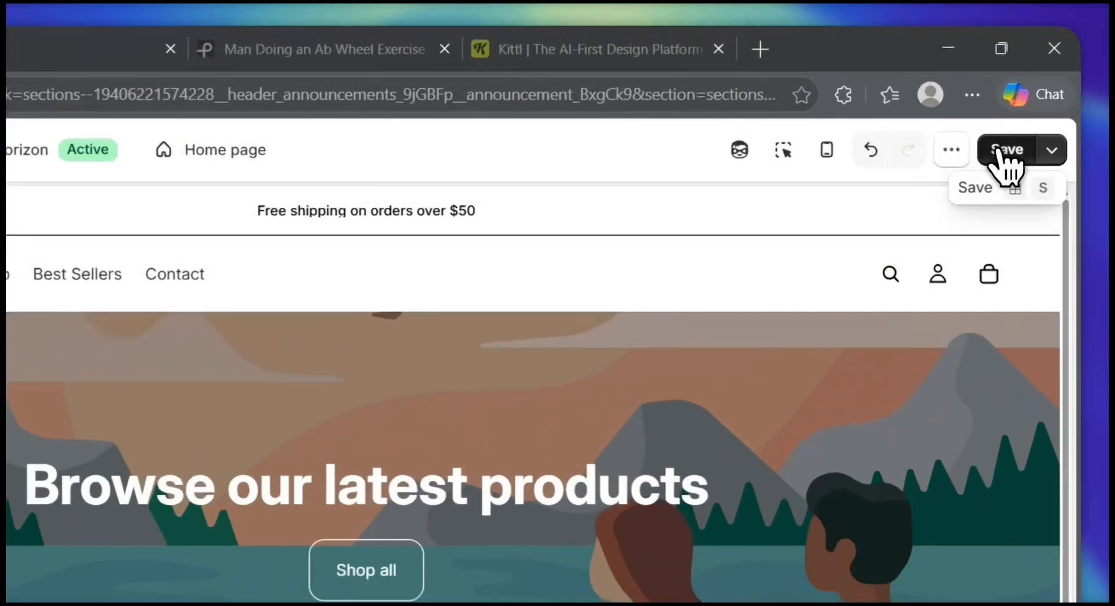
{"action": "left_click", "coordinate": [1000, 152]}
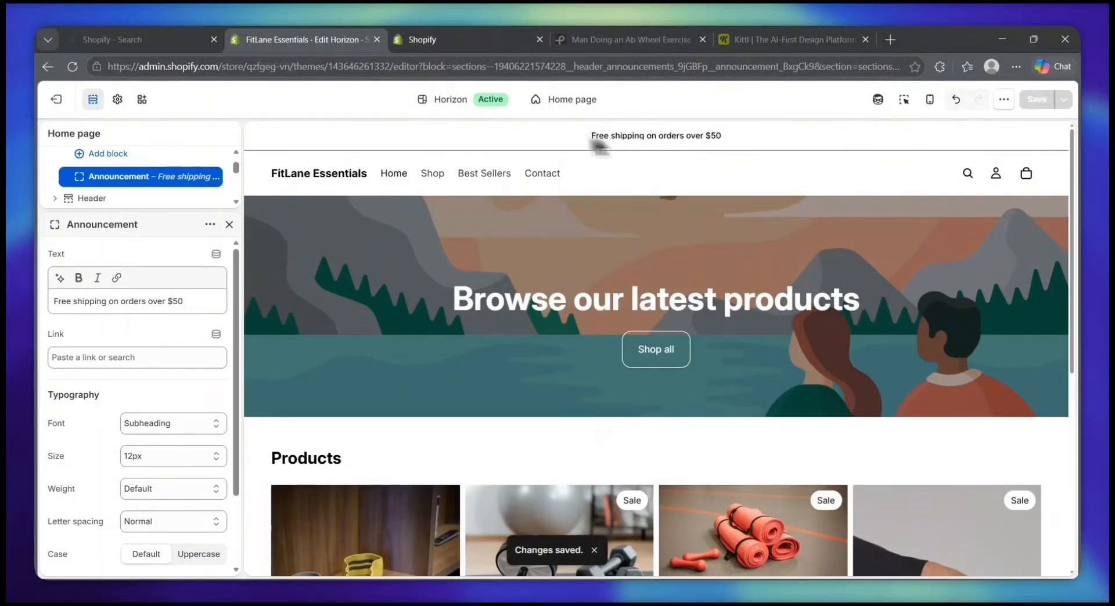
- Examine the store name, announcement bar and hero banner heading in the home page preview
{"action": "left_click_drag", "start_coordinate": [271, 173], "coordinate": [357, 180]}
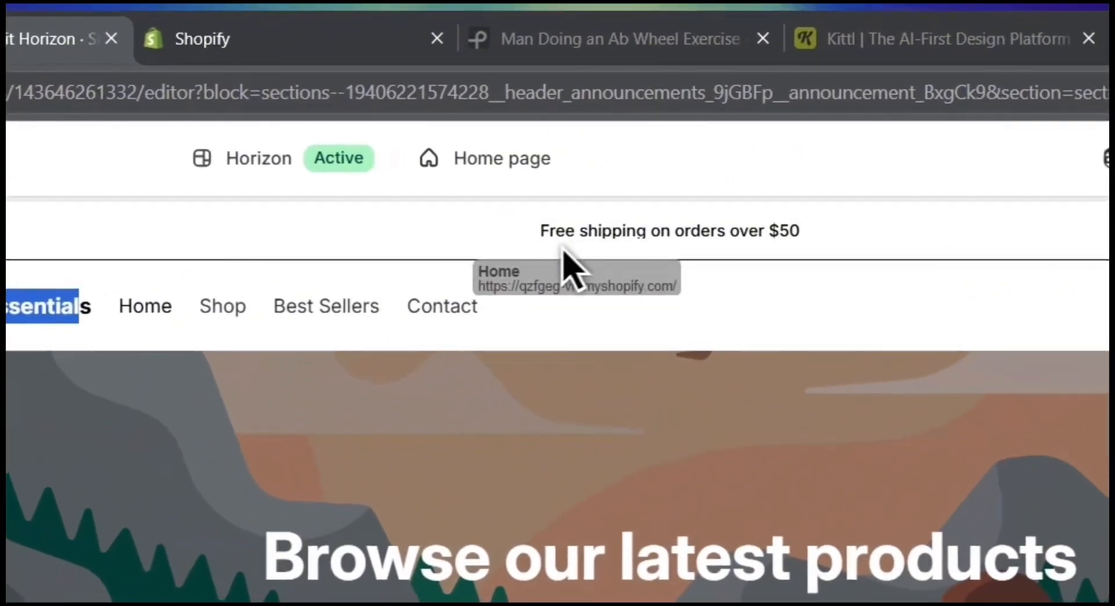
{"action": "left_click_drag", "start_coordinate": [675, 267], "coordinate": [805, 263]}
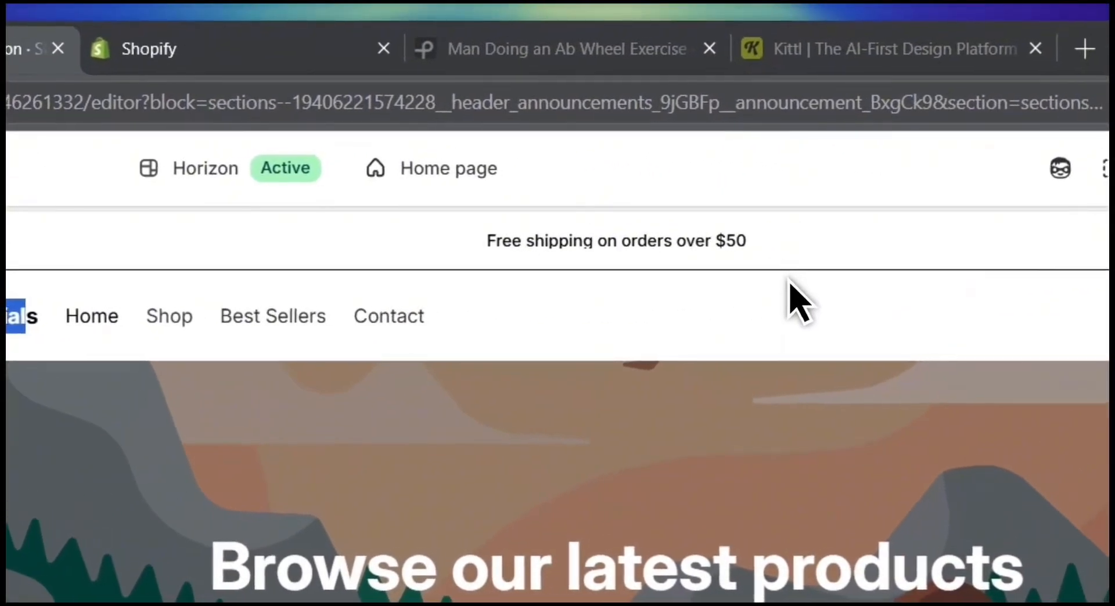
{"action": "left_click", "coordinate": [836, 277]}
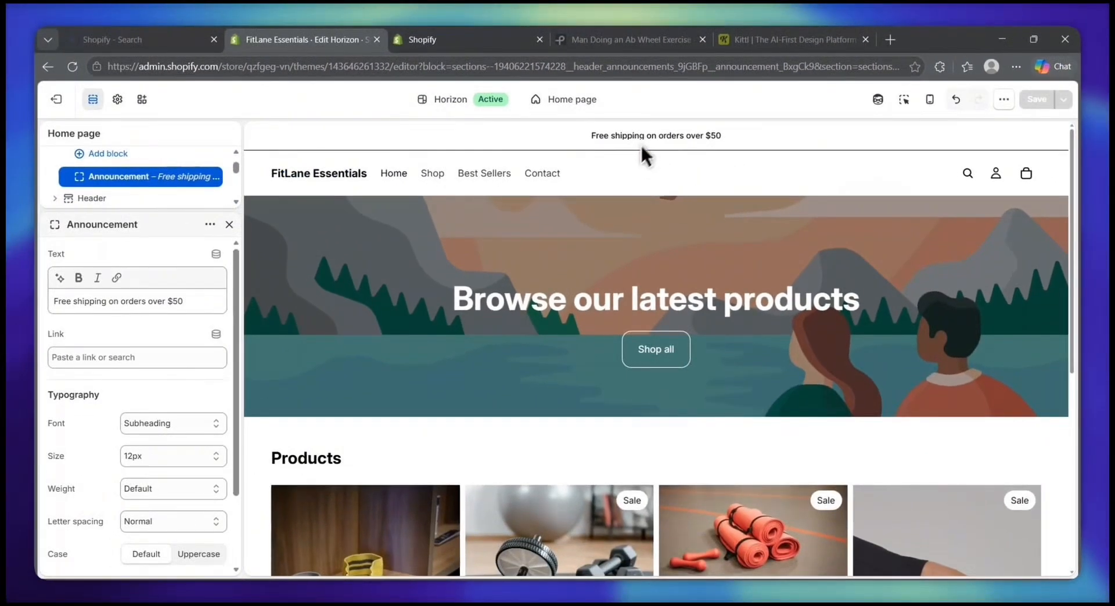
{"action": "scroll", "coordinate": [601, 323], "scroll_direction": "down", "scroll_amount": 2}
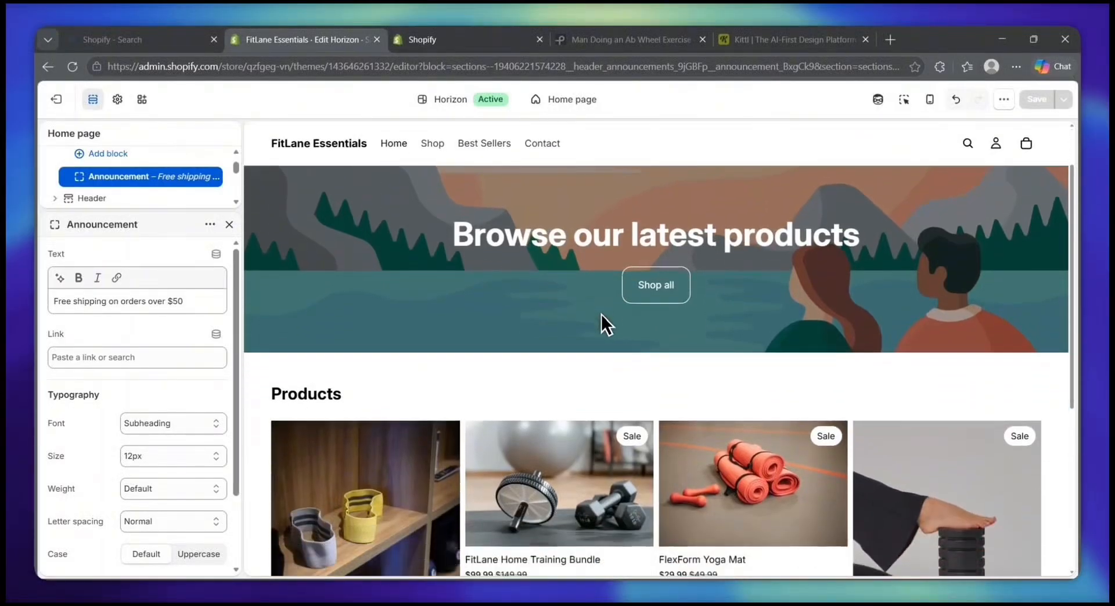
{"action": "scroll", "coordinate": [601, 313], "scroll_direction": "up", "scroll_amount": 1}
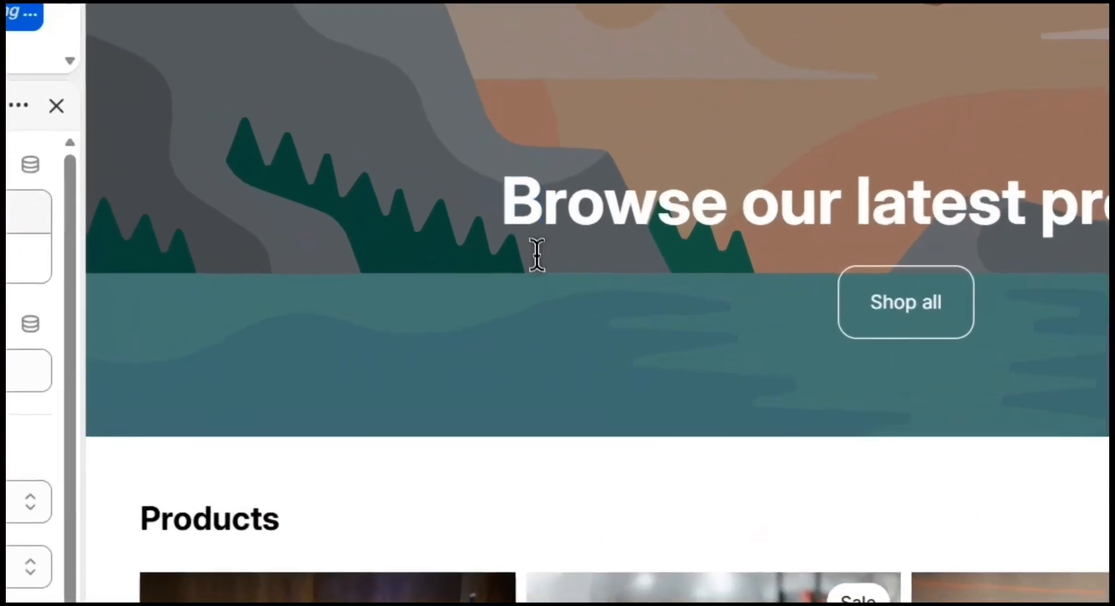
{"action": "left_click_drag", "start_coordinate": [473, 291], "coordinate": [590, 283]}
{"action": "left_click_drag", "start_coordinate": [718, 238], "coordinate": [478, 279]}
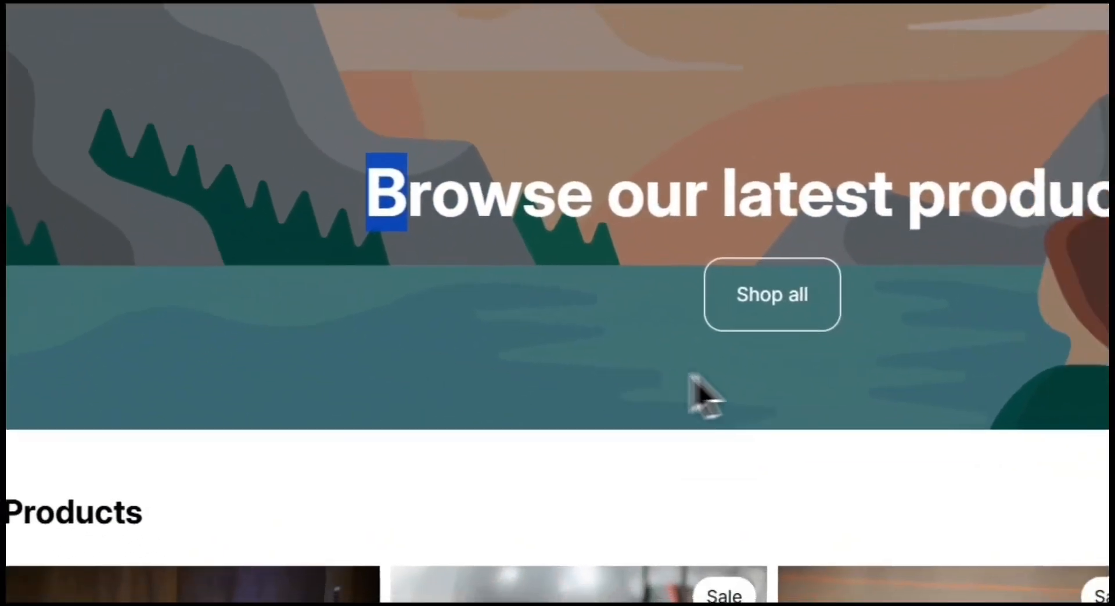
{"action": "left_click", "coordinate": [905, 406]}
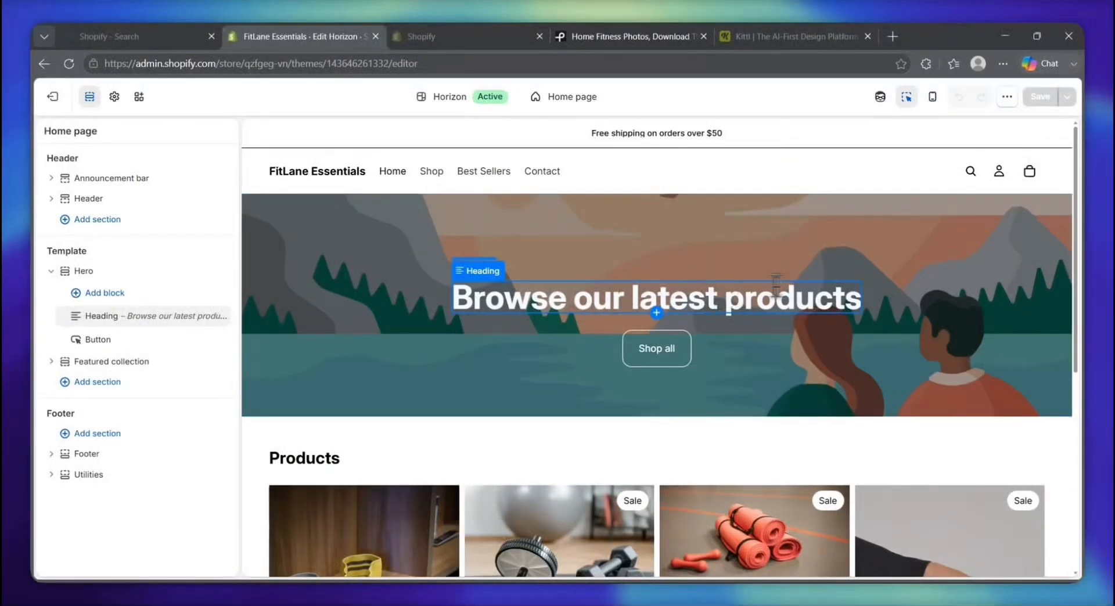
- Close the Header section's settings and open the Hero section's settings in the home page template
{"action": "left_click", "coordinate": [800, 343]}
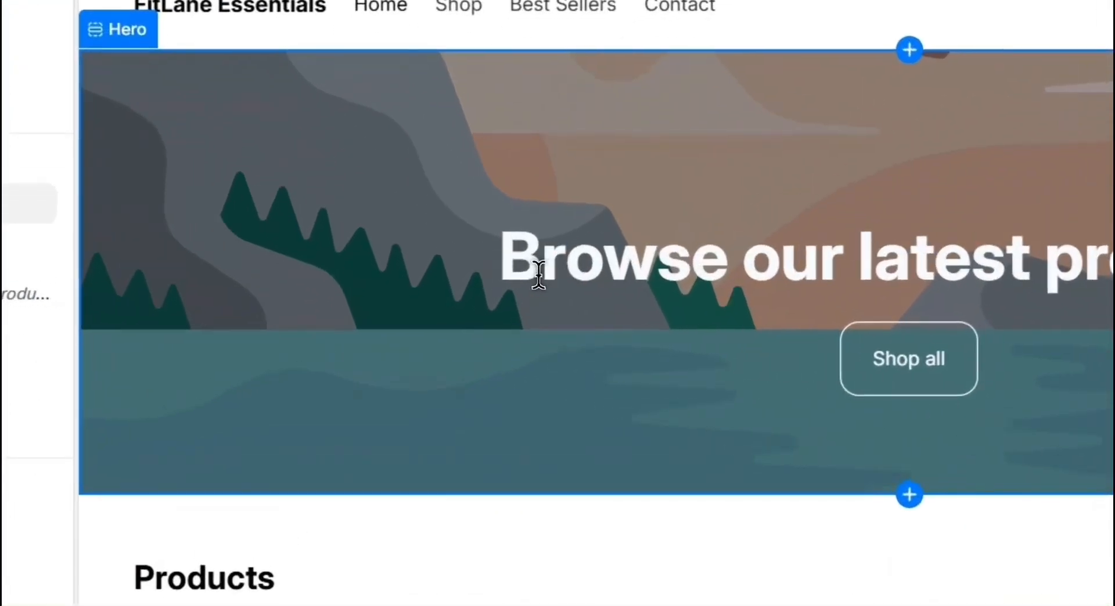
{"action": "left_click_drag", "start_coordinate": [471, 303], "coordinate": [956, 302]}
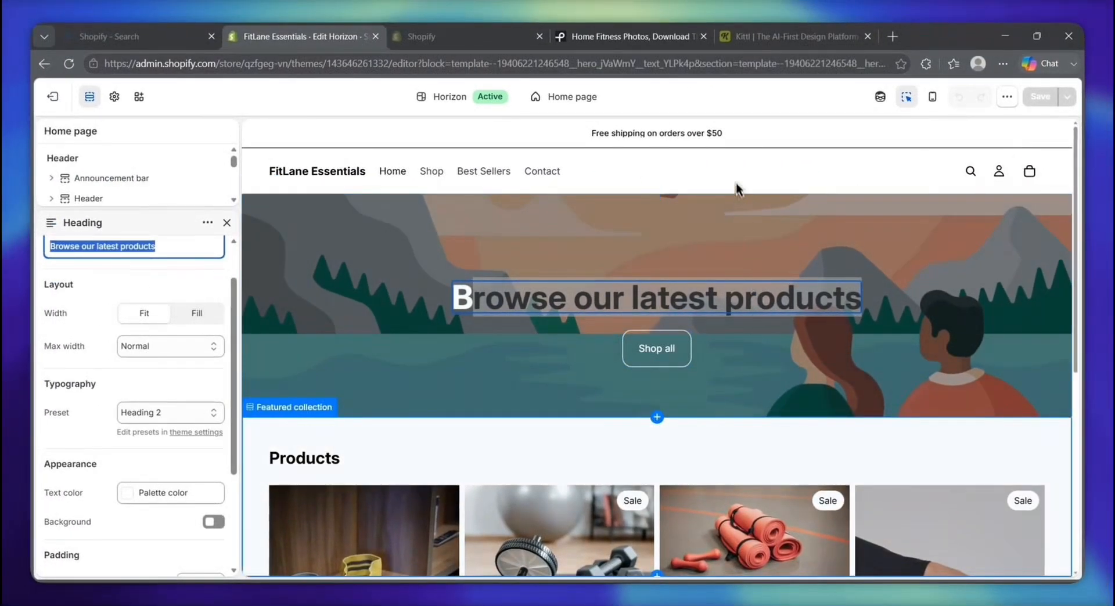
{"action": "left_click", "coordinate": [765, 187]}
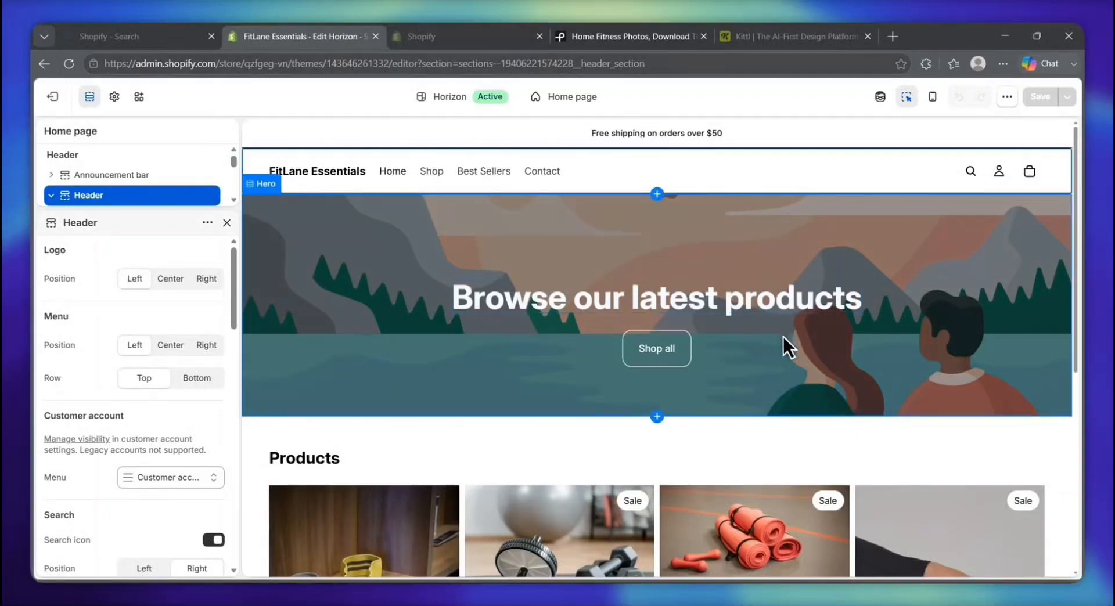
{"action": "left_click", "coordinate": [227, 223]}
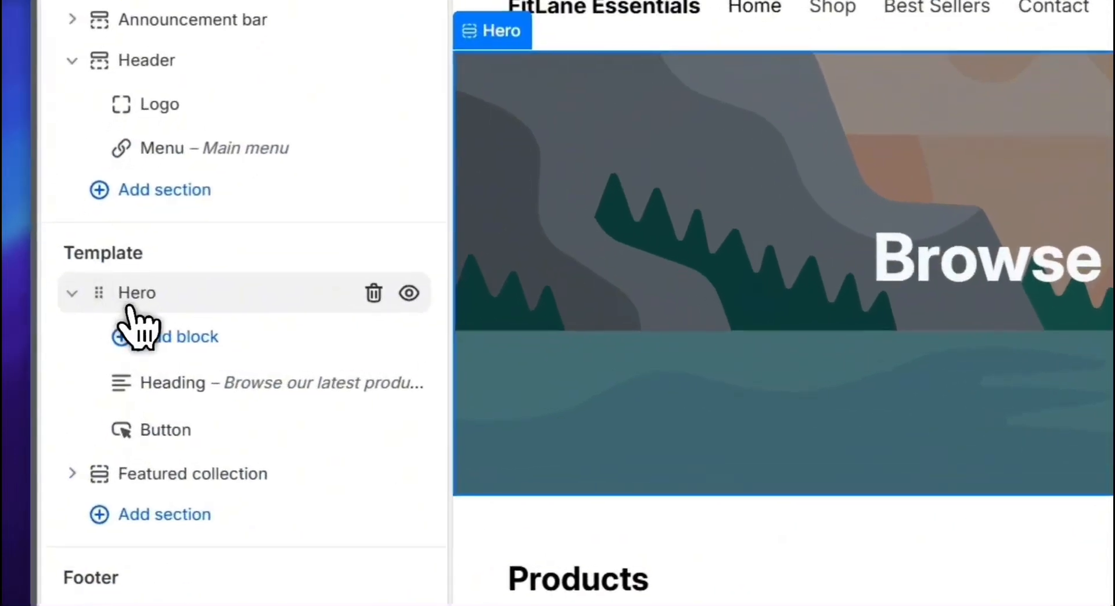
{"action": "left_click_drag", "start_coordinate": [110, 312], "coordinate": [114, 314]}
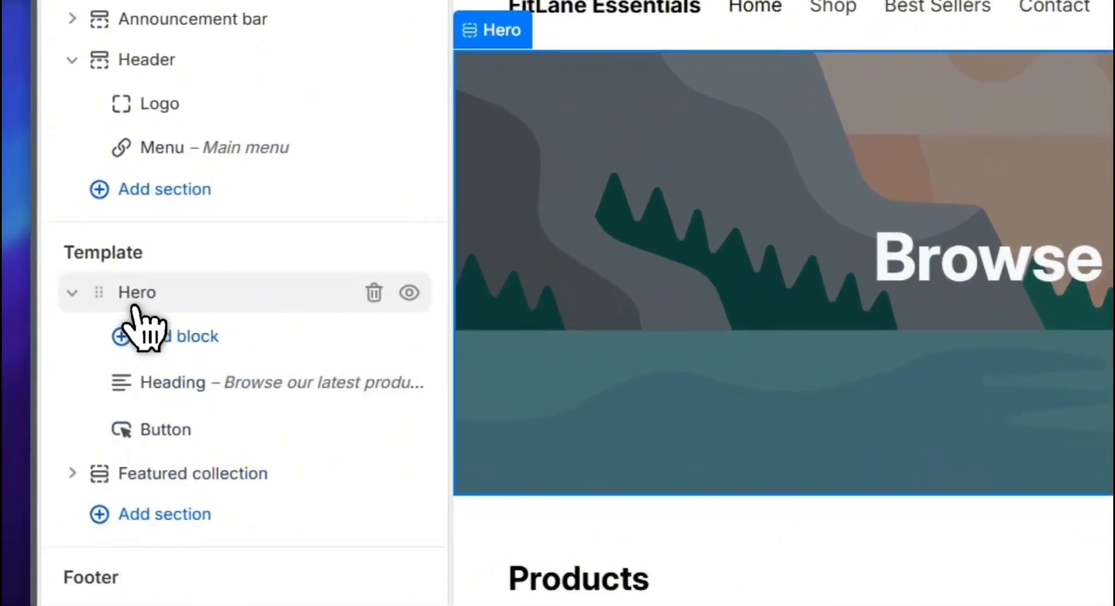
{"action": "left_click", "coordinate": [145, 306]}
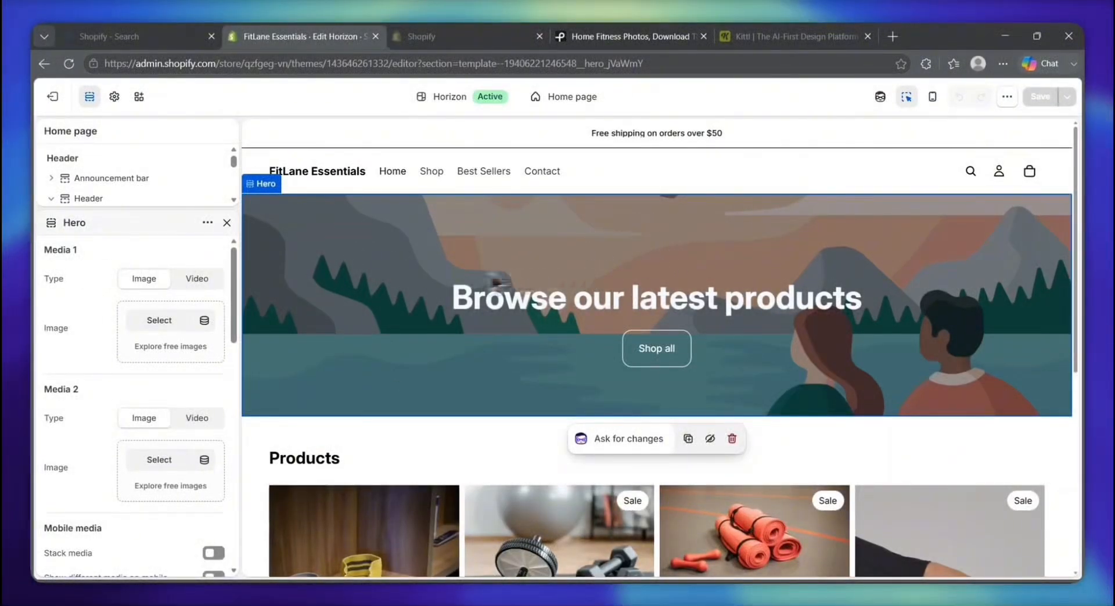
- Examine the Hero section's media, mobile media, section link, layout and appearance settings
{"action": "scroll", "coordinate": [197, 384], "scroll_direction": "down", "scroll_amount": 2}
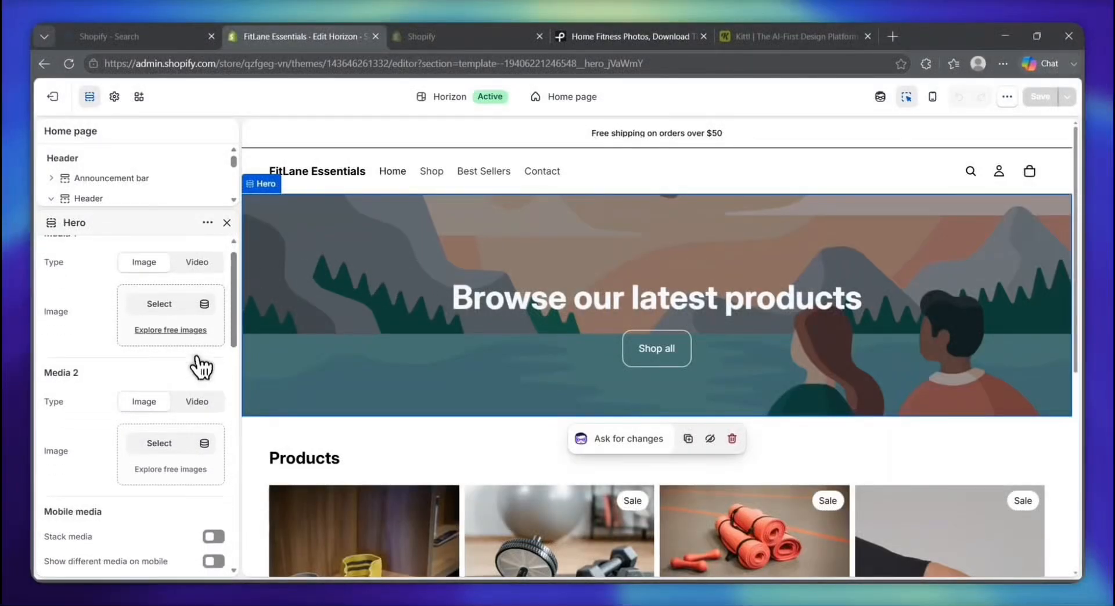
{"action": "scroll", "coordinate": [201, 361], "scroll_direction": "down", "scroll_amount": 6}
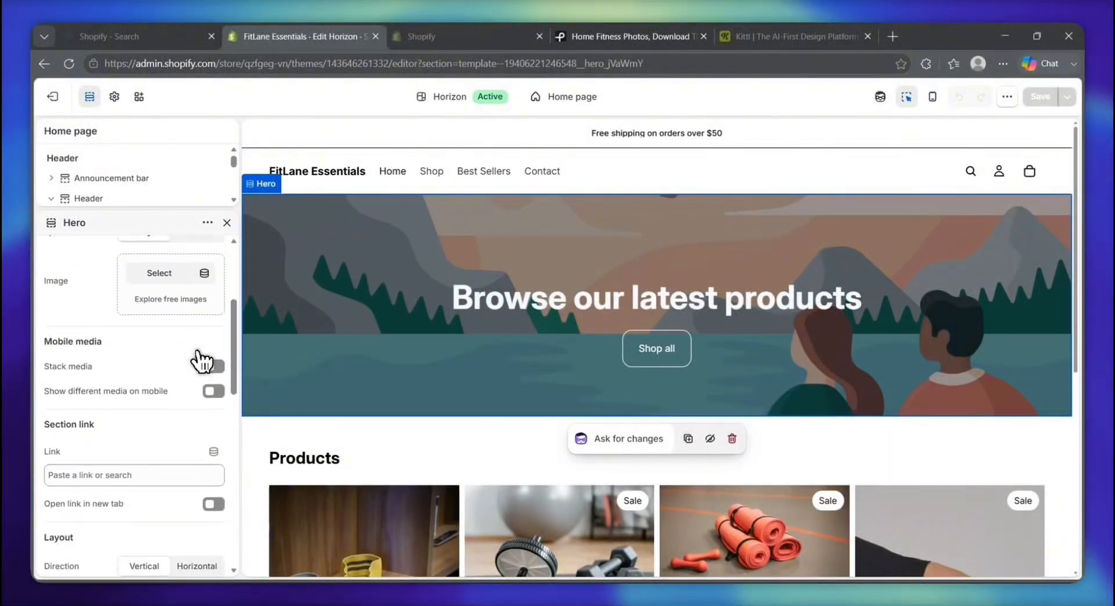
{"action": "scroll", "coordinate": [199, 360], "scroll_direction": "down", "scroll_amount": 5}
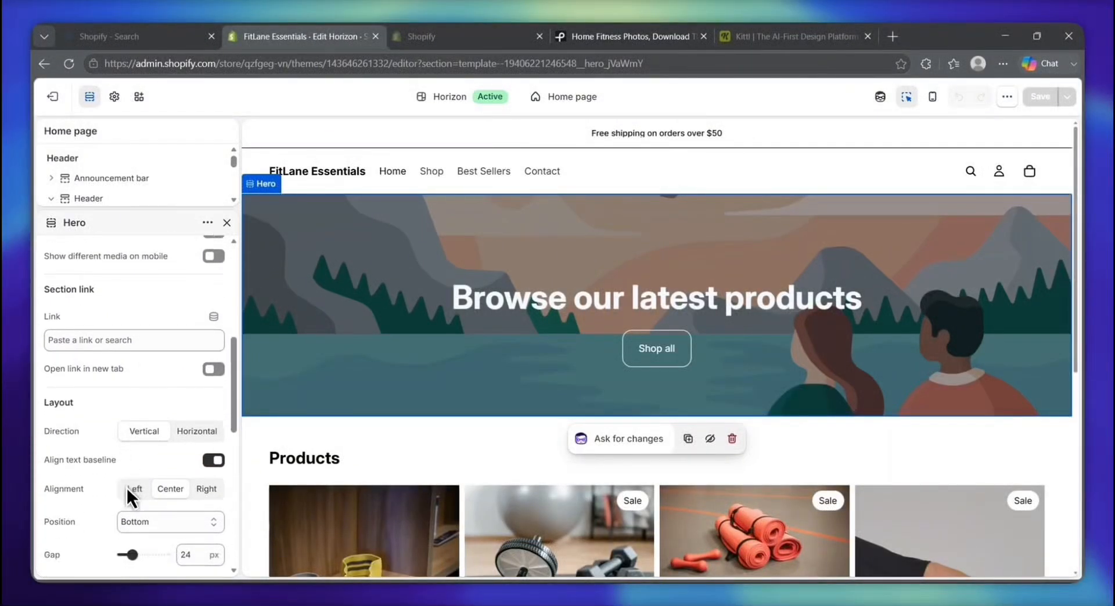
{"action": "scroll", "coordinate": [127, 492], "scroll_direction": "down", "scroll_amount": 7}
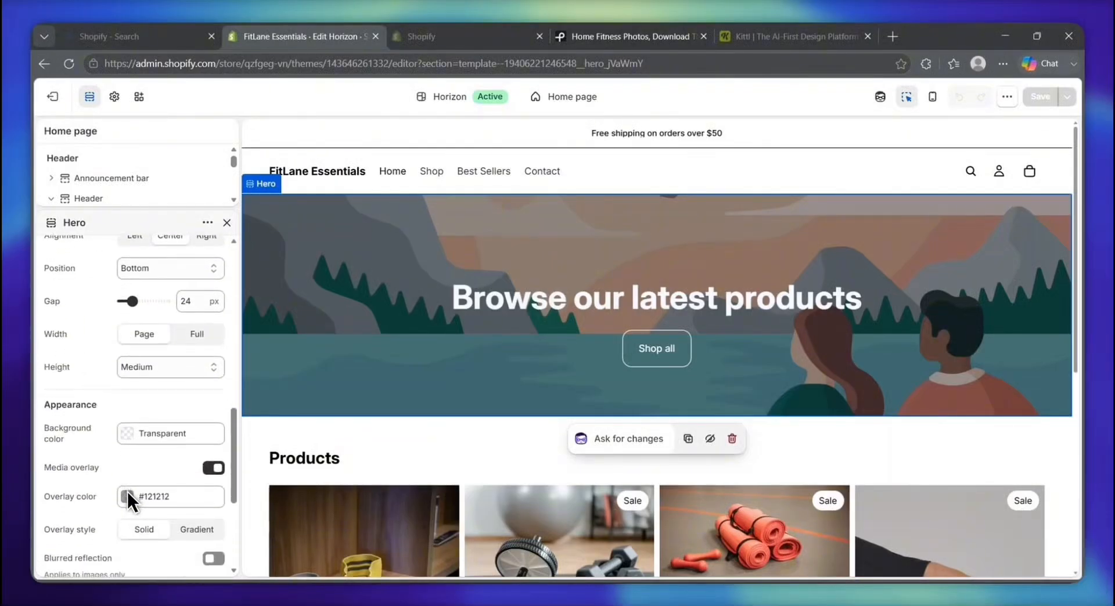
{"action": "scroll", "coordinate": [127, 491], "scroll_direction": "up", "scroll_amount": 12}
{"action": "scroll", "coordinate": [126, 489], "scroll_direction": "up", "scroll_amount": 7}
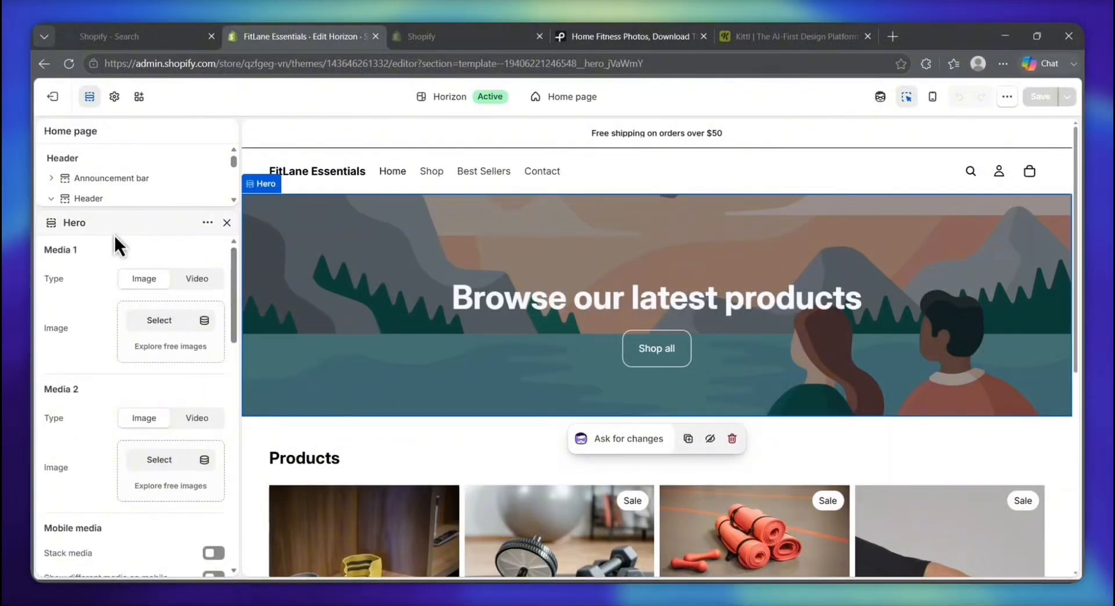
- Examine the Heading and Button blocks inside the Hero section, keeping their order
{"action": "scroll", "coordinate": [106, 183], "scroll_direction": "down", "scroll_amount": 3}
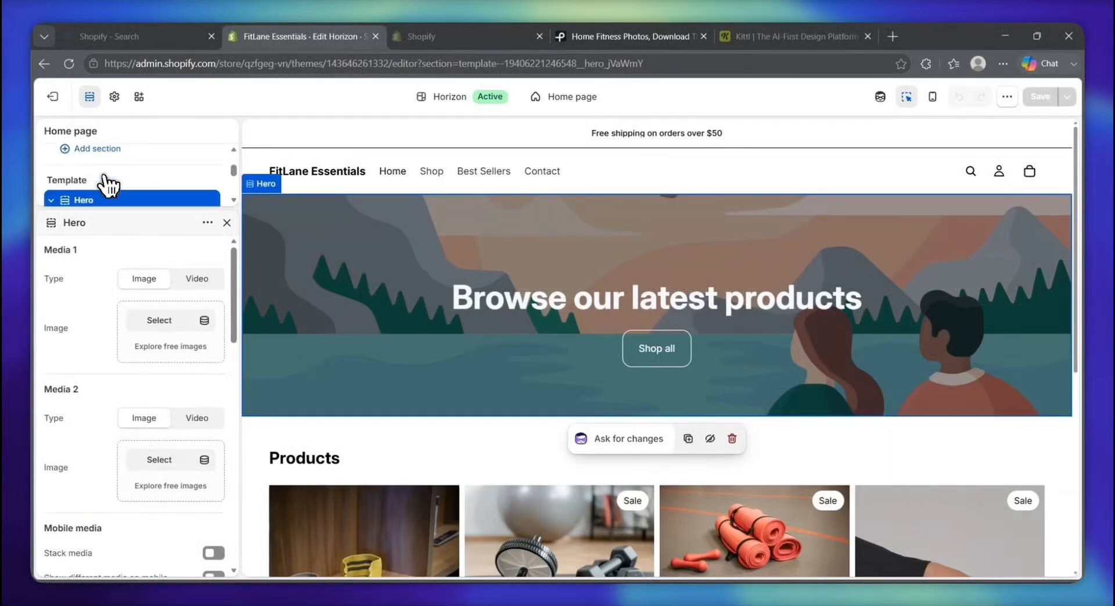
{"action": "scroll", "coordinate": [110, 184], "scroll_direction": "down", "scroll_amount": 3}
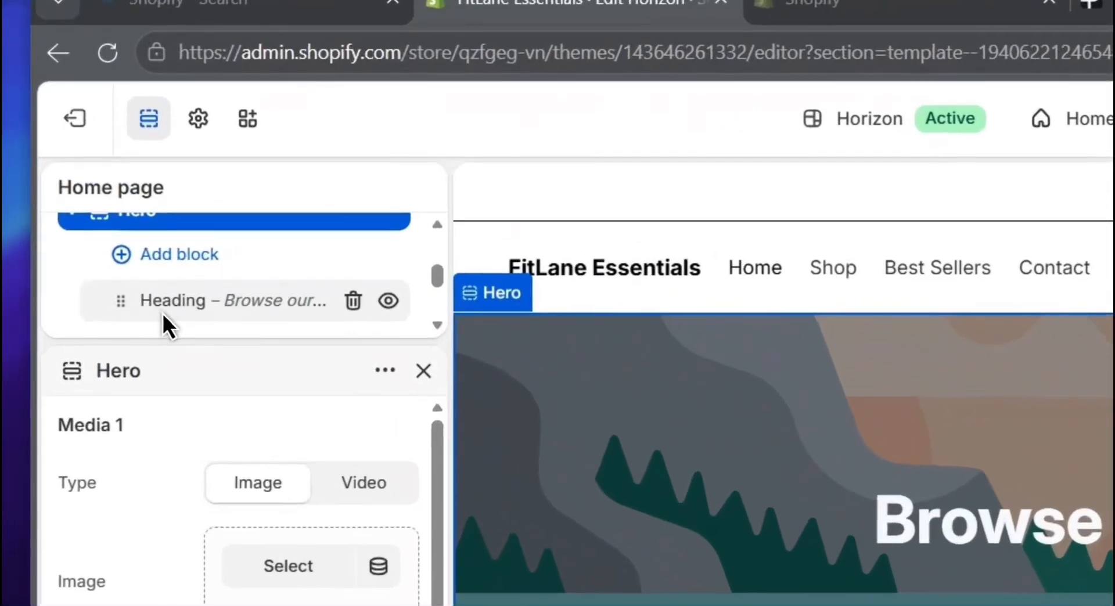
{"action": "mouse_move", "coordinate": [97, 191]}
{"action": "left_mouse_down"}
{"action": "mouse_move", "coordinate": [125, 193]}
{"action": "mouse_move", "coordinate": [110, 197]}
{"action": "left_mouse_up"}
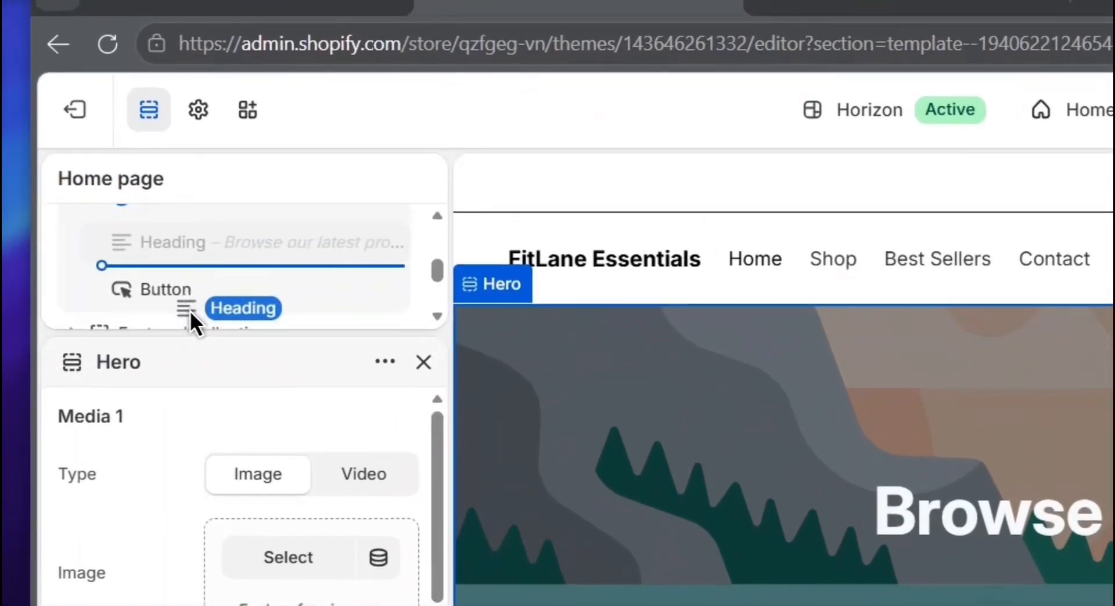
{"action": "left_click_drag", "start_coordinate": [189, 312], "coordinate": [191, 264]}
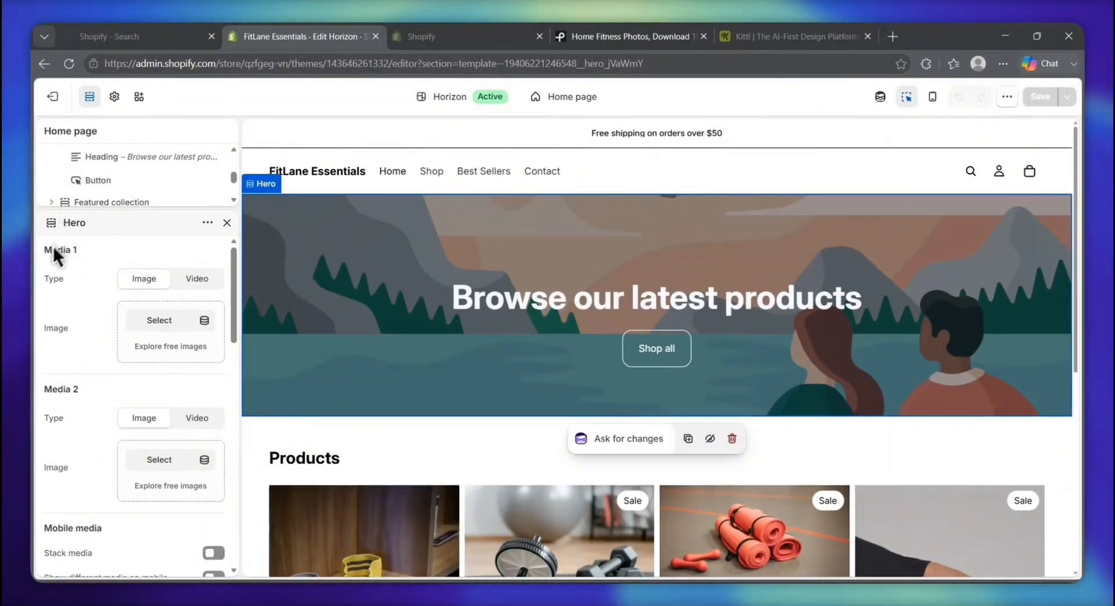
- Examine the Hero section's Media 1 and Media 2 settings alongside the banner in the preview
{"action": "left_click_drag", "start_coordinate": [40, 256], "coordinate": [82, 248]}
{"action": "left_click", "coordinate": [46, 386]}
{"action": "scroll", "coordinate": [167, 418], "scroll_direction": "down", "scroll_amount": 1}
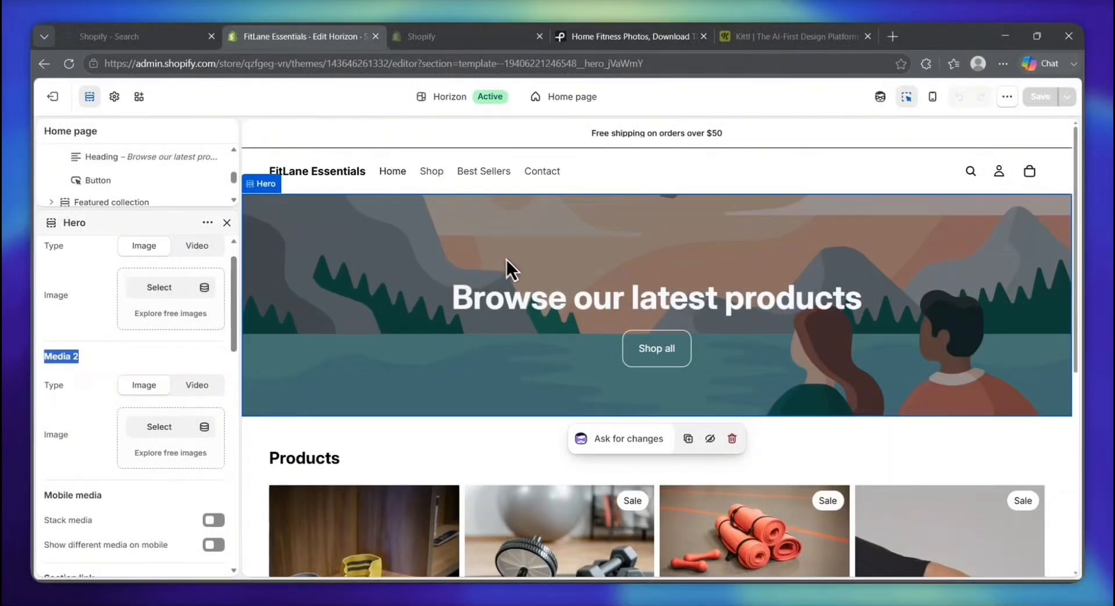
{"action": "scroll", "coordinate": [656, 365], "scroll_direction": "down", "scroll_amount": 1}
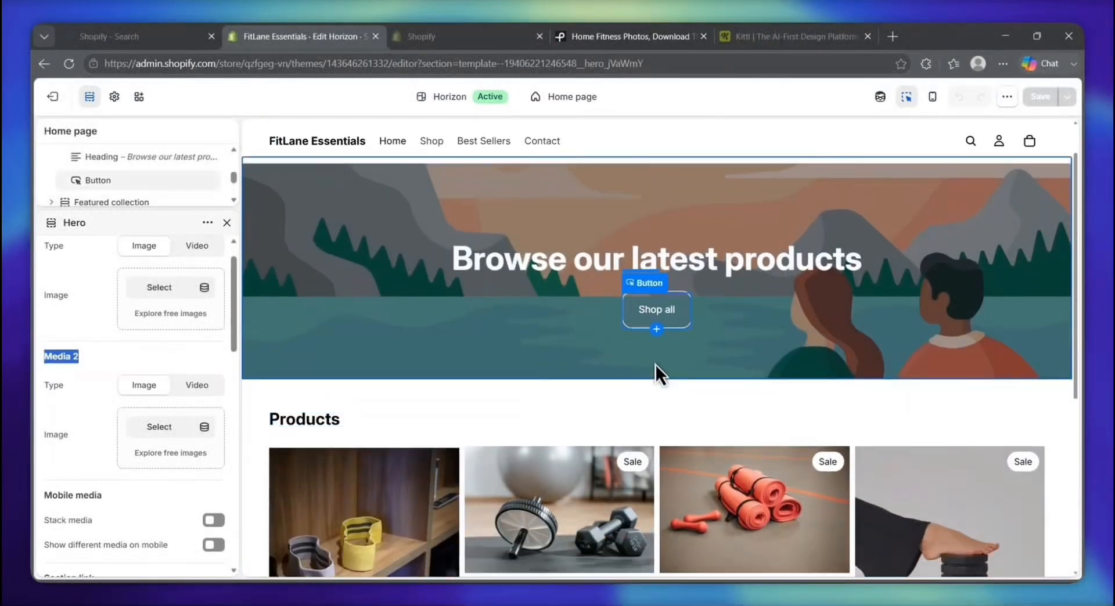
{"action": "scroll", "coordinate": [653, 358], "scroll_direction": "up", "scroll_amount": 1}
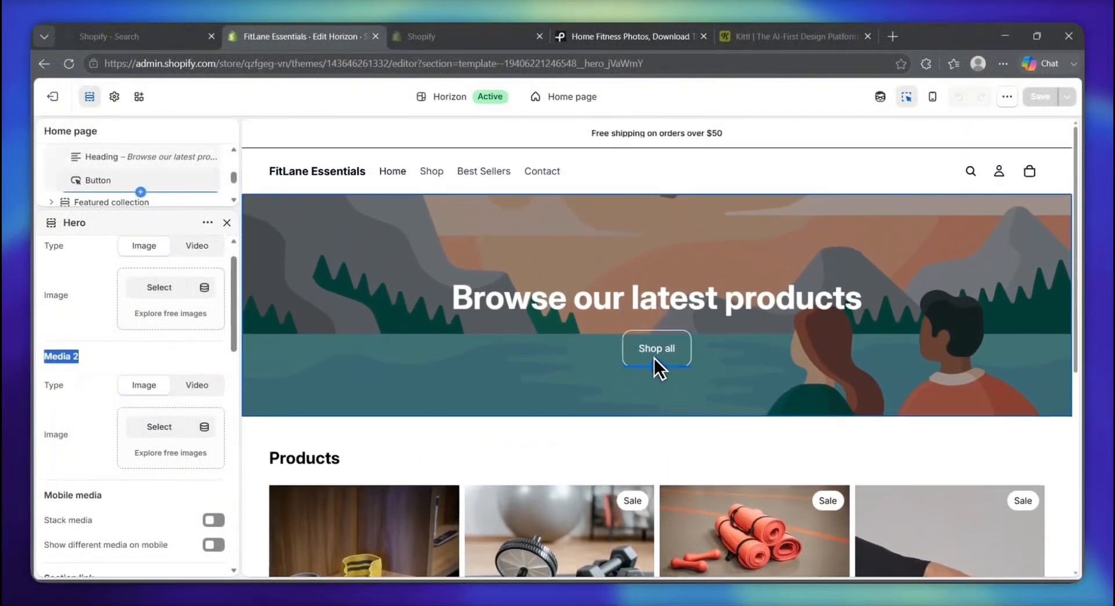
- Upload the image pexels-silverkblack-36764430 from the Downloads folder for the Hero section's Media 1, keeping it selected in the image library
{"action": "scroll", "coordinate": [148, 342], "scroll_direction": "up", "scroll_amount": 1}
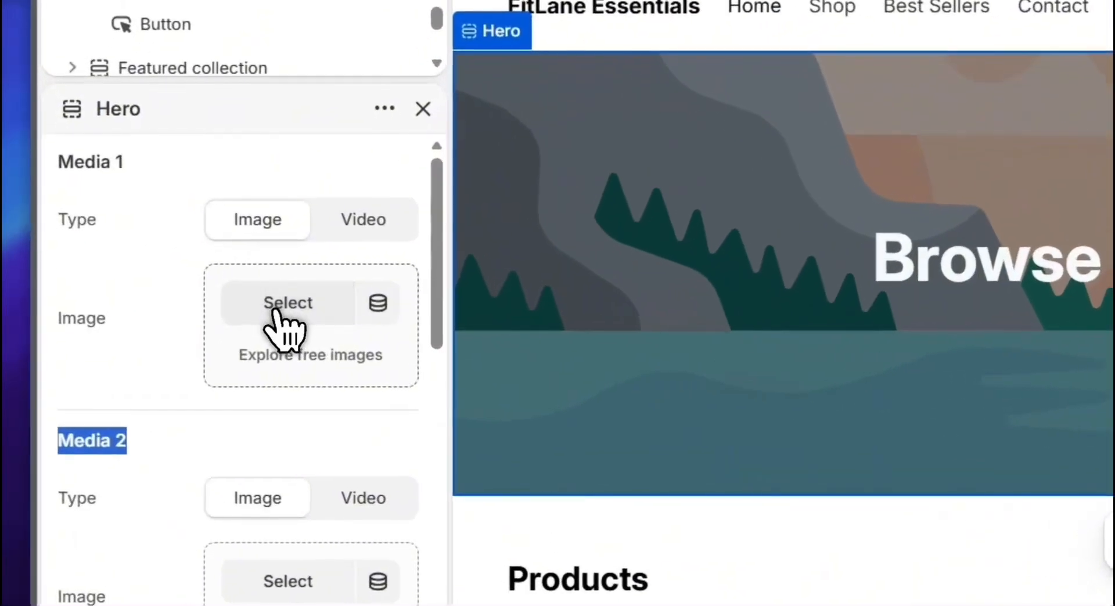
{"action": "left_click", "coordinate": [274, 312]}
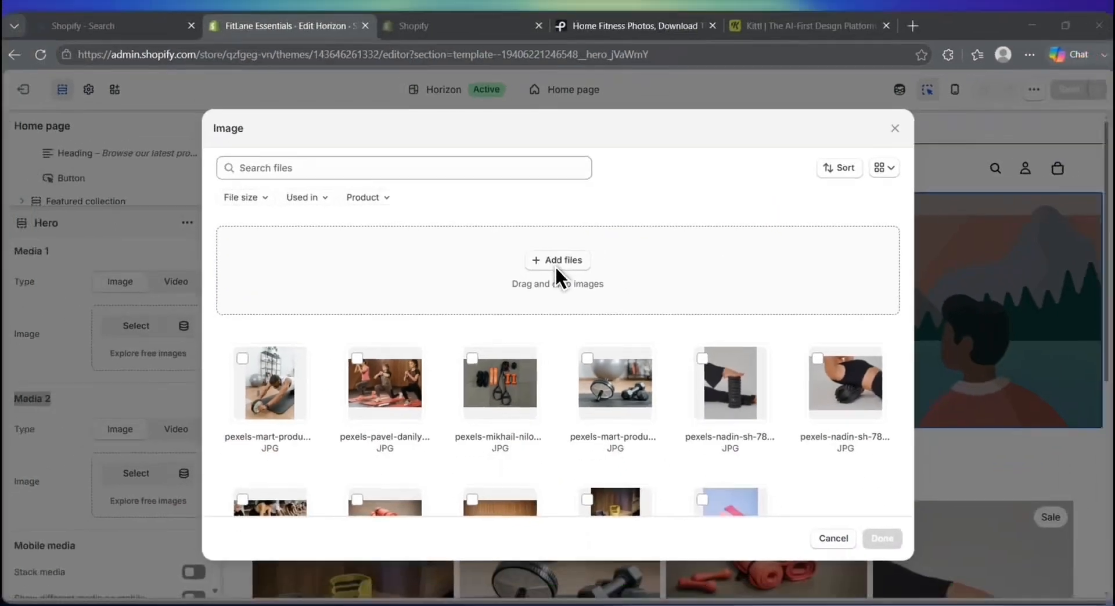
{"action": "left_click", "coordinate": [561, 303]}
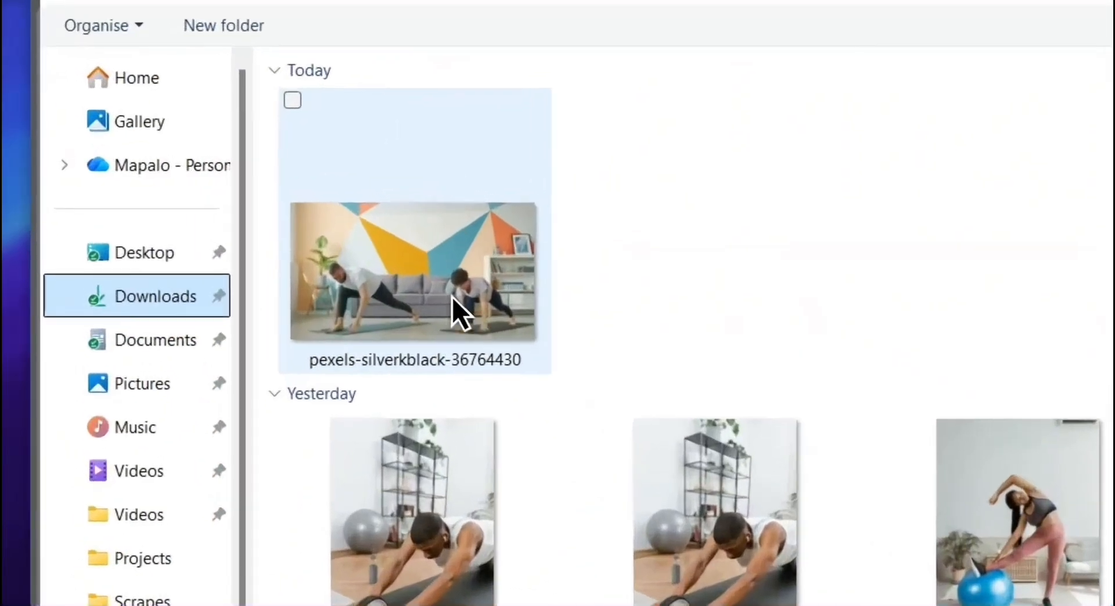
{"action": "left_click", "coordinate": [261, 248]}
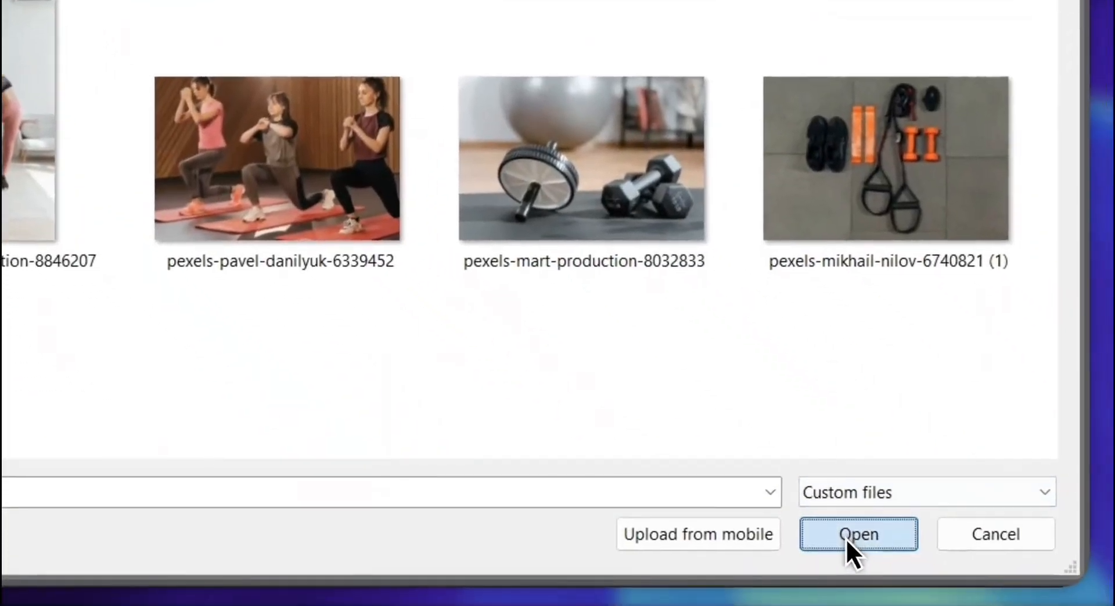
{"action": "left_click", "coordinate": [874, 560]}
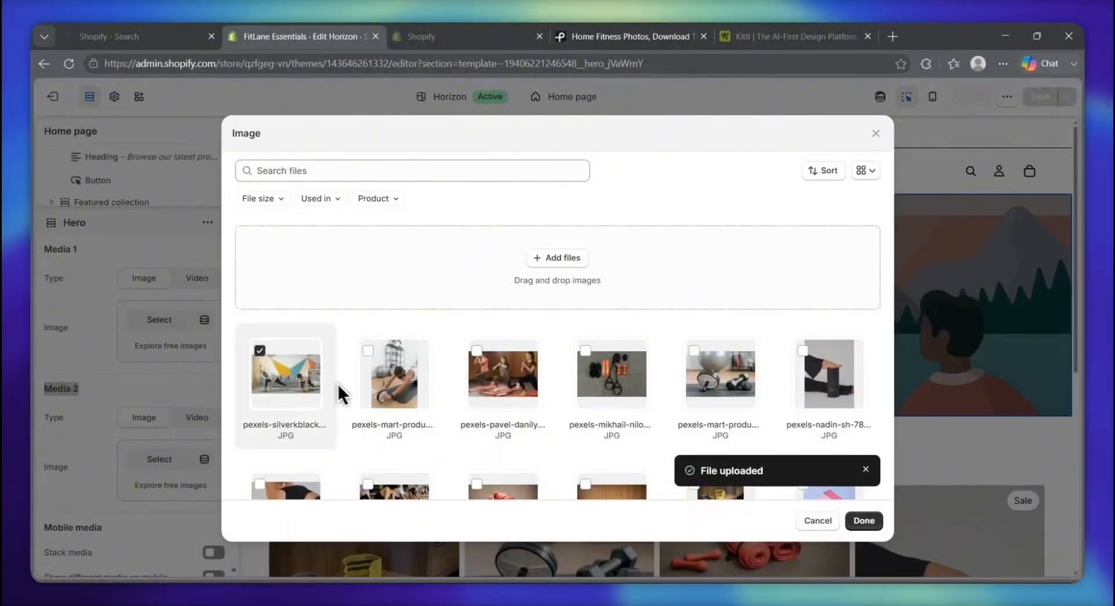
{"action": "scroll", "coordinate": [354, 414], "scroll_direction": "down", "scroll_amount": 2}
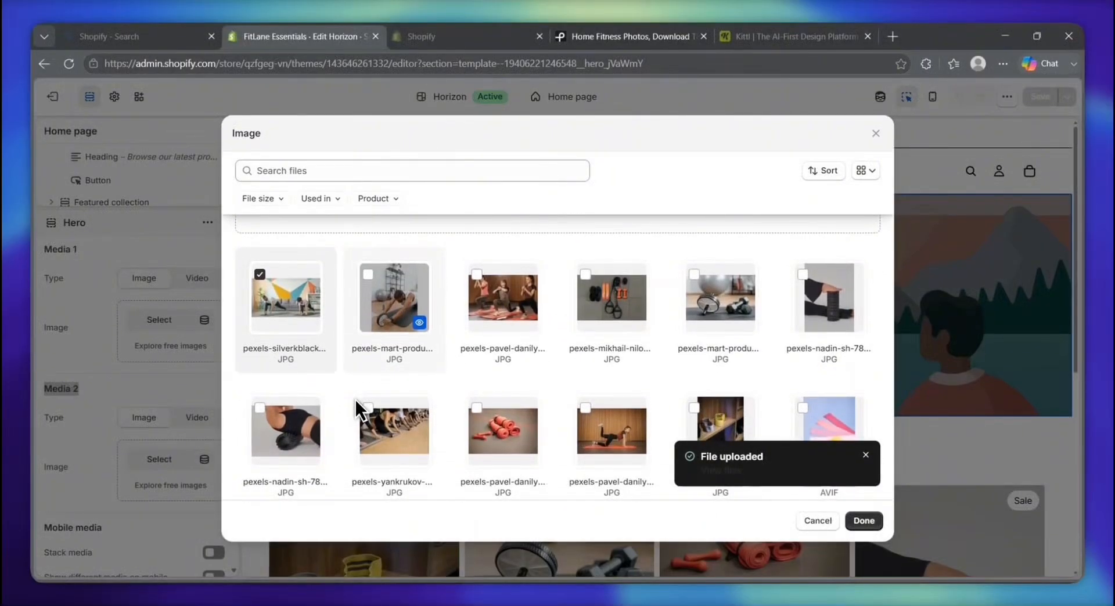
{"action": "scroll", "coordinate": [355, 399], "scroll_direction": "down", "scroll_amount": 1}
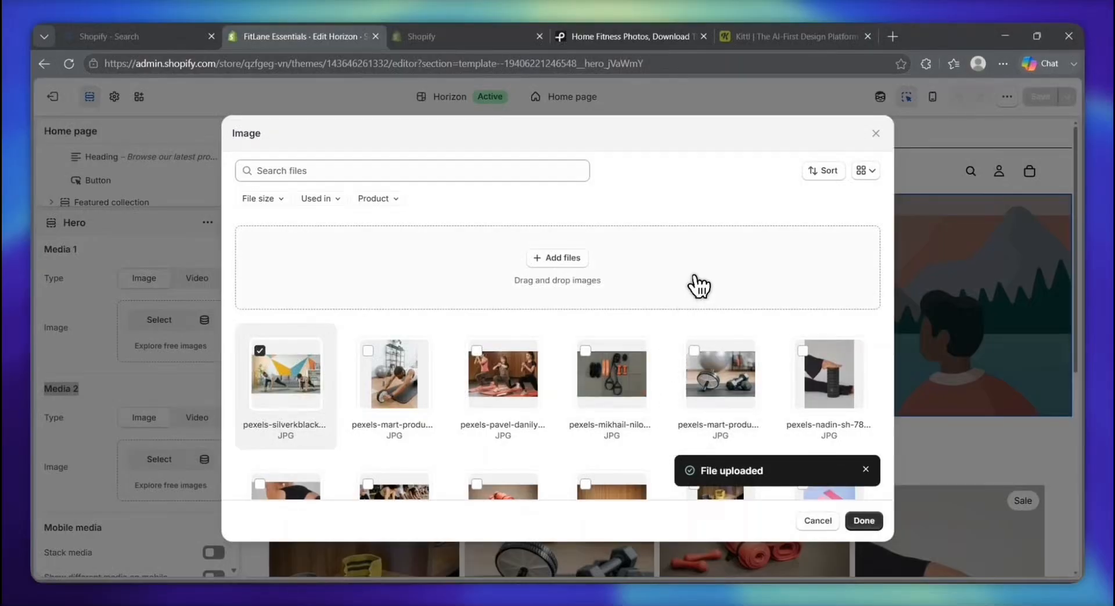
- Switch to the Kittl website and look through the design tool and template showcase on its home page
{"action": "left_click", "coordinate": [768, 39]}
{"action": "scroll", "coordinate": [755, 406], "scroll_direction": "down", "scroll_amount": 3}
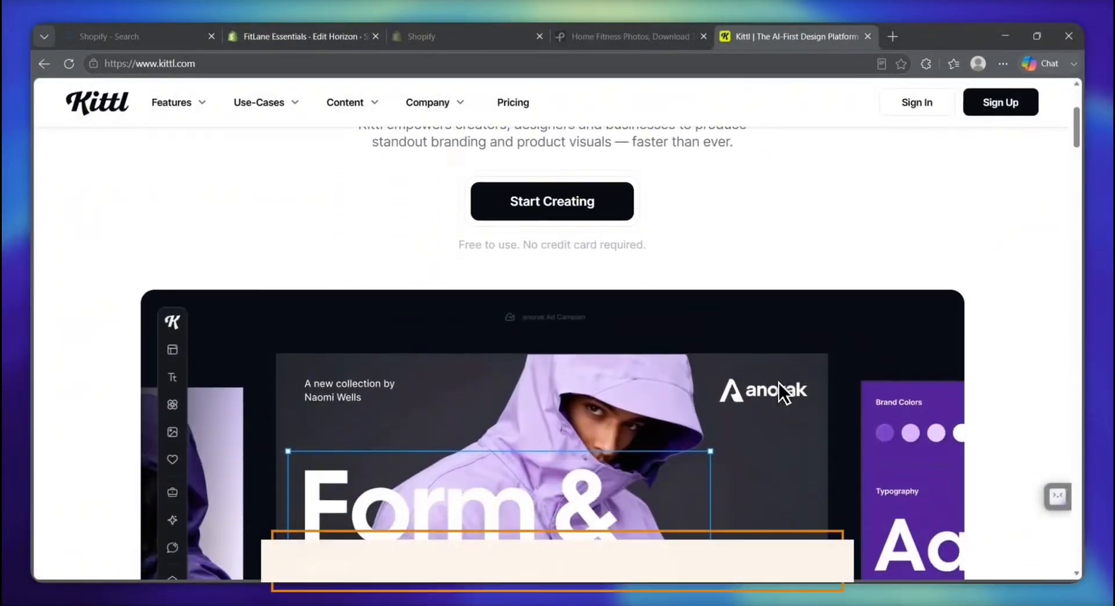
{"action": "scroll", "coordinate": [779, 382], "scroll_direction": "down", "scroll_amount": 3}
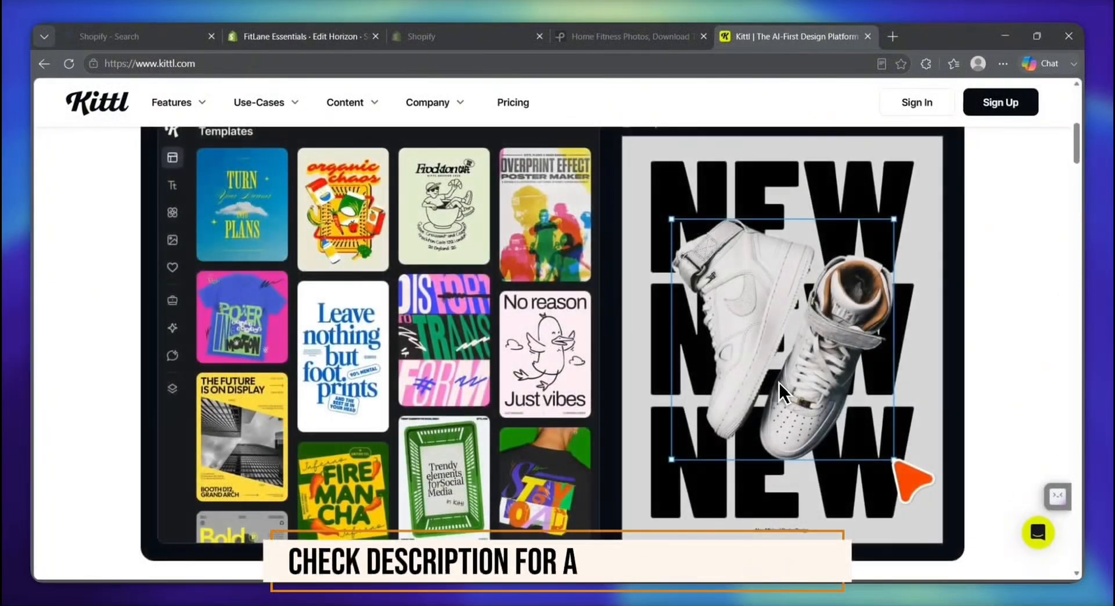
{"action": "scroll", "coordinate": [779, 382], "scroll_direction": "down", "scroll_amount": 1}
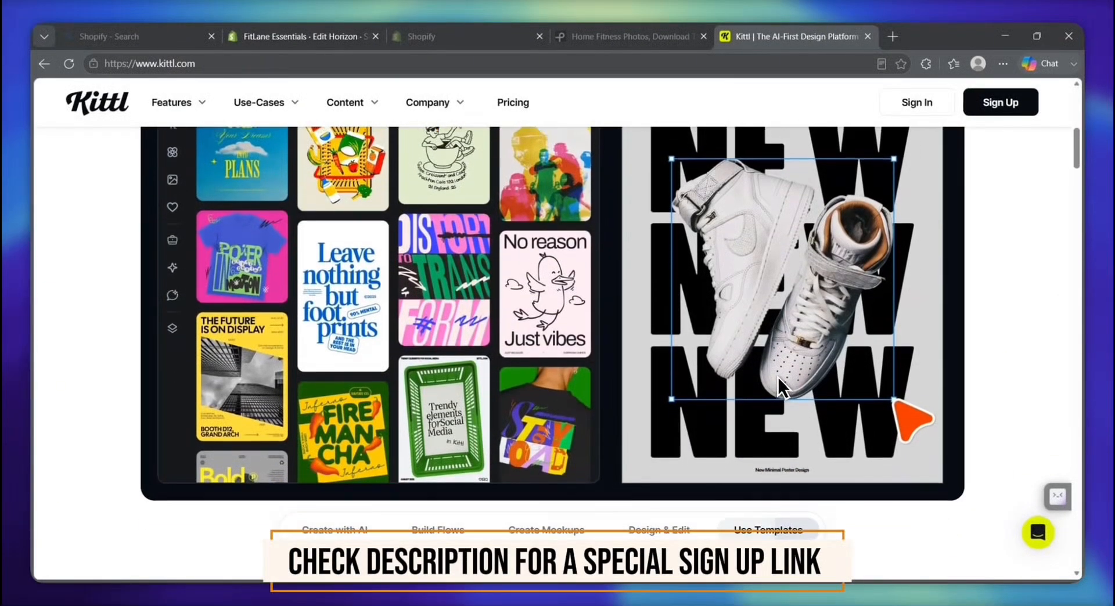
{"action": "scroll", "coordinate": [778, 377], "scroll_direction": "up", "scroll_amount": 1}
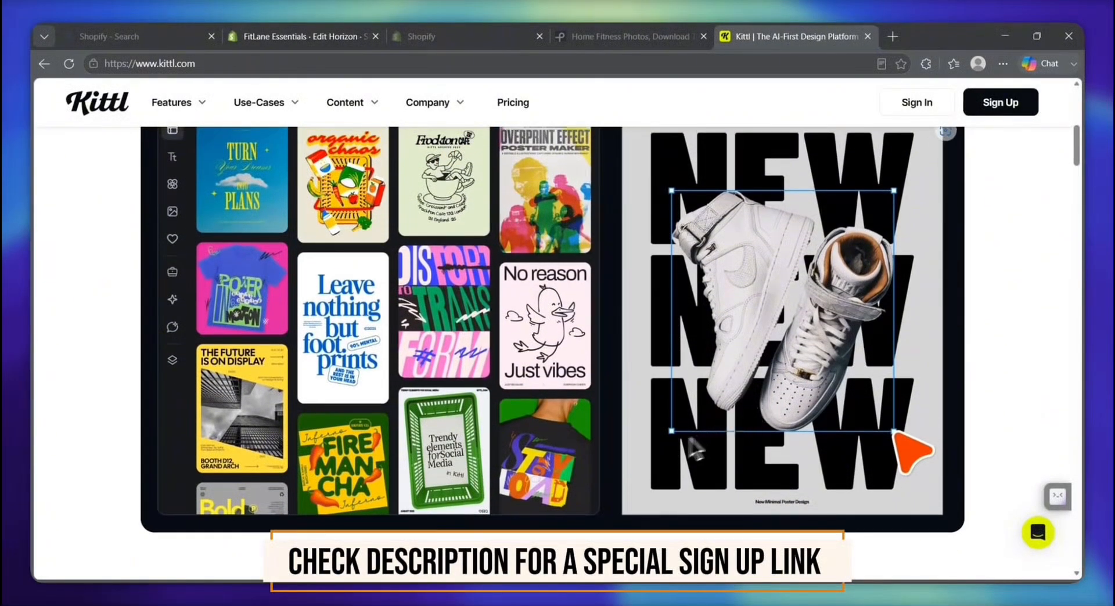
{"action": "scroll", "coordinate": [745, 324], "scroll_direction": "up", "scroll_amount": 1}
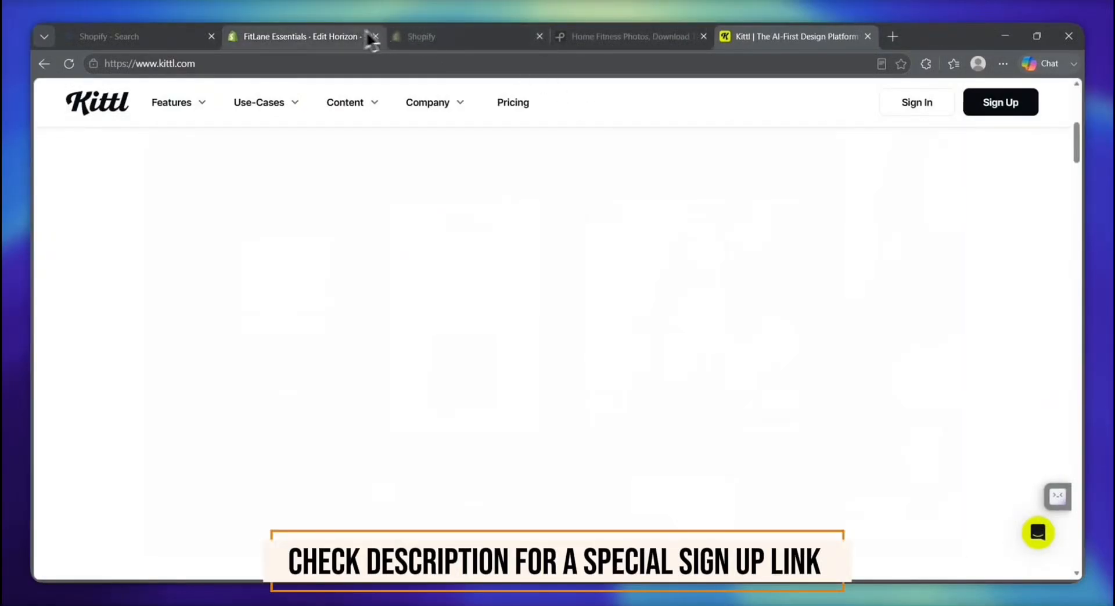
- Return to the Shopify theme editor and apply the selected pexels-silverkblack photo as the Hero section's Media 1 image
{"action": "left_click", "coordinate": [334, 39]}
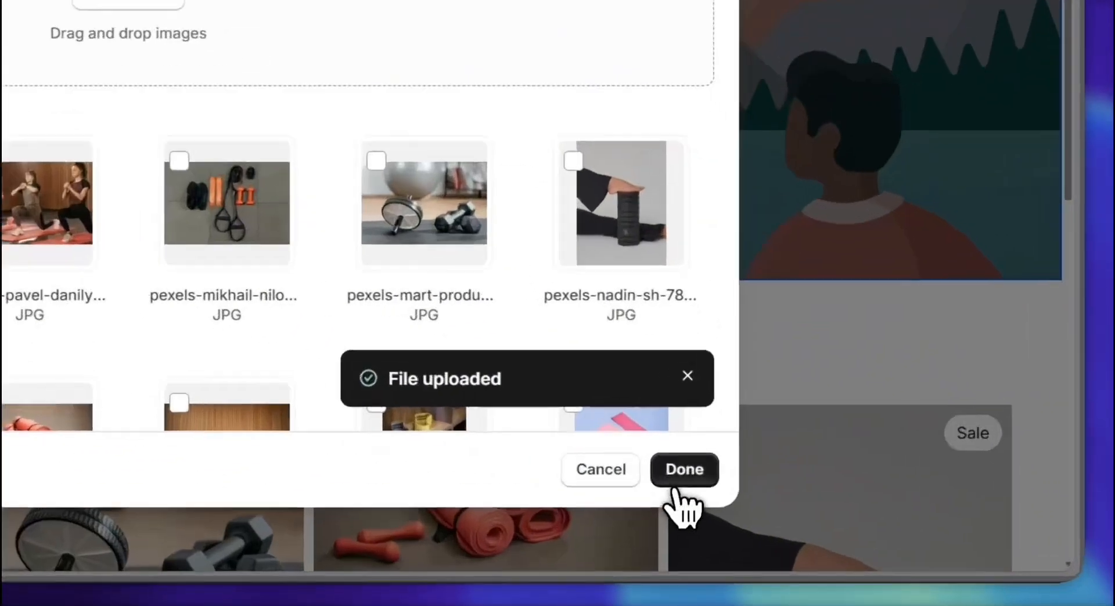
{"action": "left_click", "coordinate": [863, 521]}
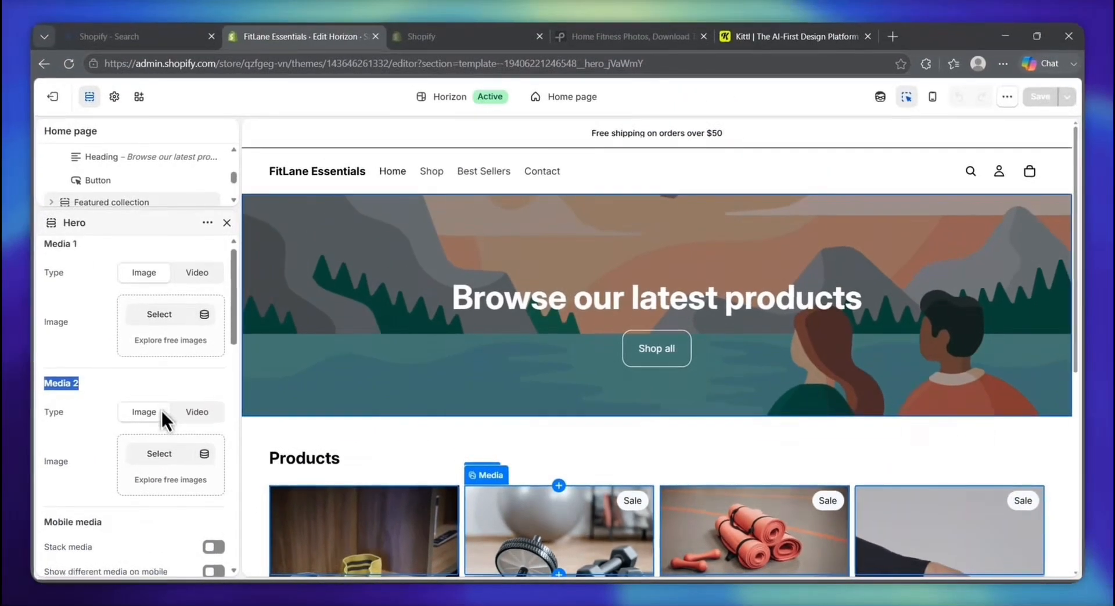
- Examine the Hero section's Mobile media settings for stacking media and showing different media on mobile
{"action": "scroll", "coordinate": [160, 405], "scroll_direction": "down", "scroll_amount": 3}
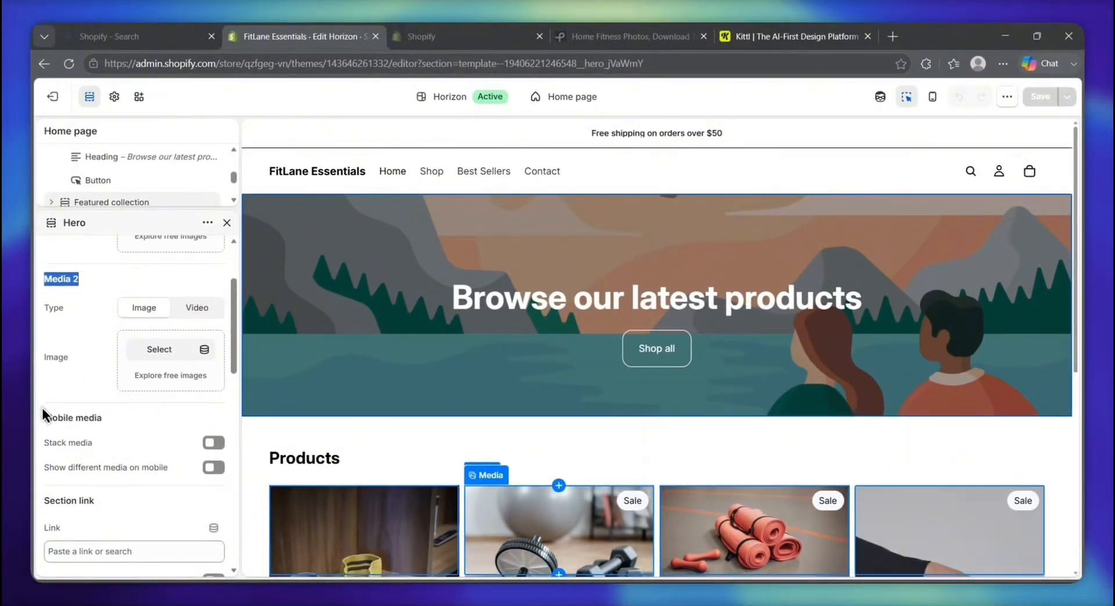
{"action": "left_click_drag", "start_coordinate": [45, 417], "coordinate": [96, 420]}
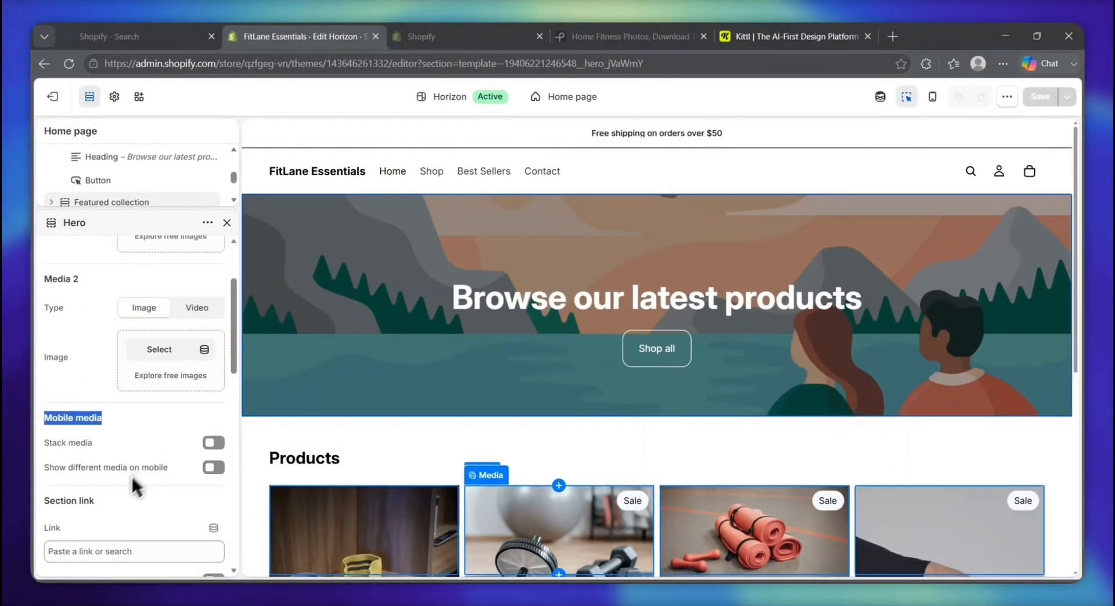
{"action": "scroll", "coordinate": [103, 476], "scroll_direction": "down", "scroll_amount": 2}
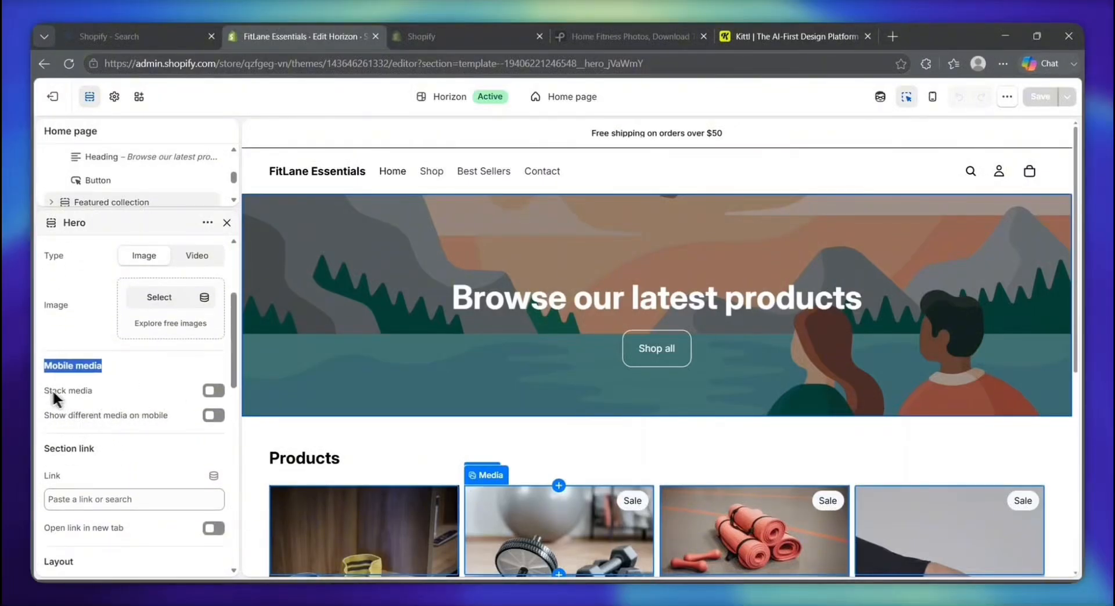
{"action": "left_click_drag", "start_coordinate": [43, 390], "coordinate": [96, 389]}
{"action": "left_click_drag", "start_coordinate": [44, 415], "coordinate": [167, 416]}
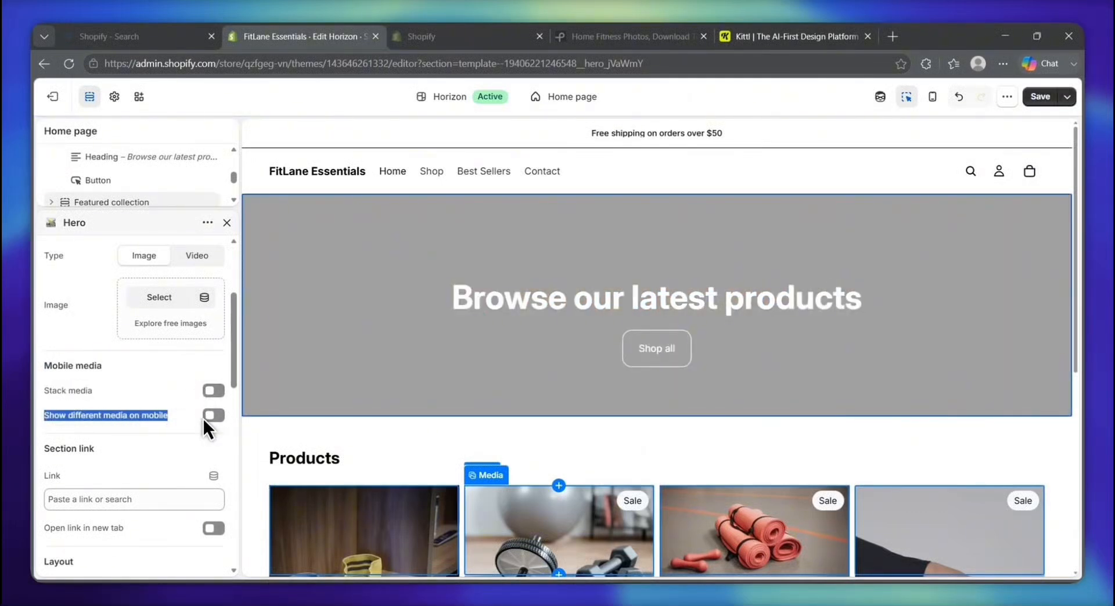
{"action": "scroll", "coordinate": [101, 430], "scroll_direction": "down", "scroll_amount": 1}
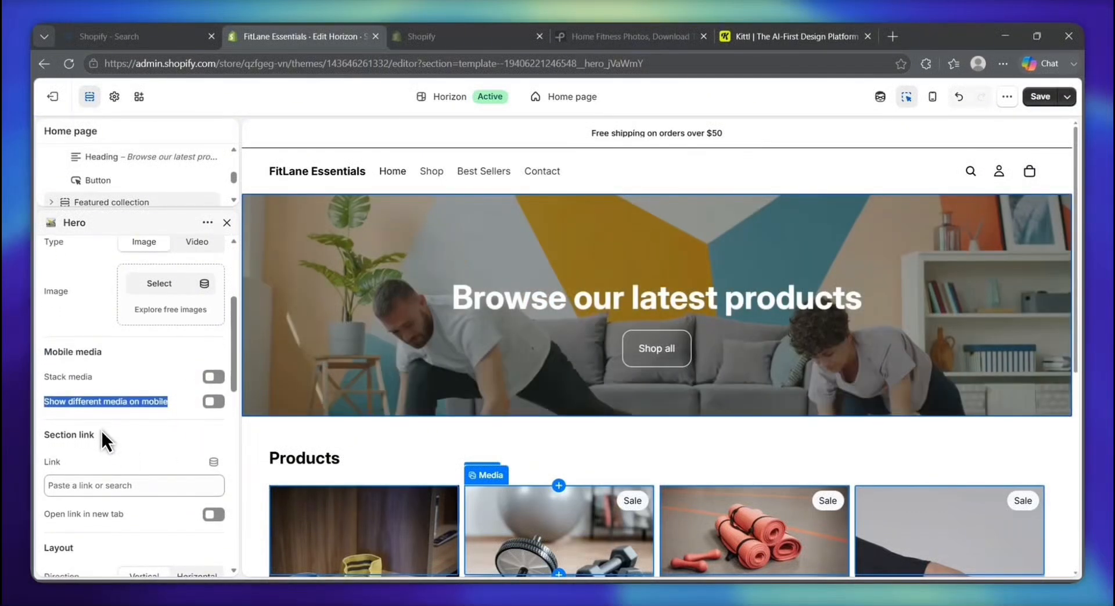
{"action": "scroll", "coordinate": [101, 430], "scroll_direction": "up", "scroll_amount": 1}
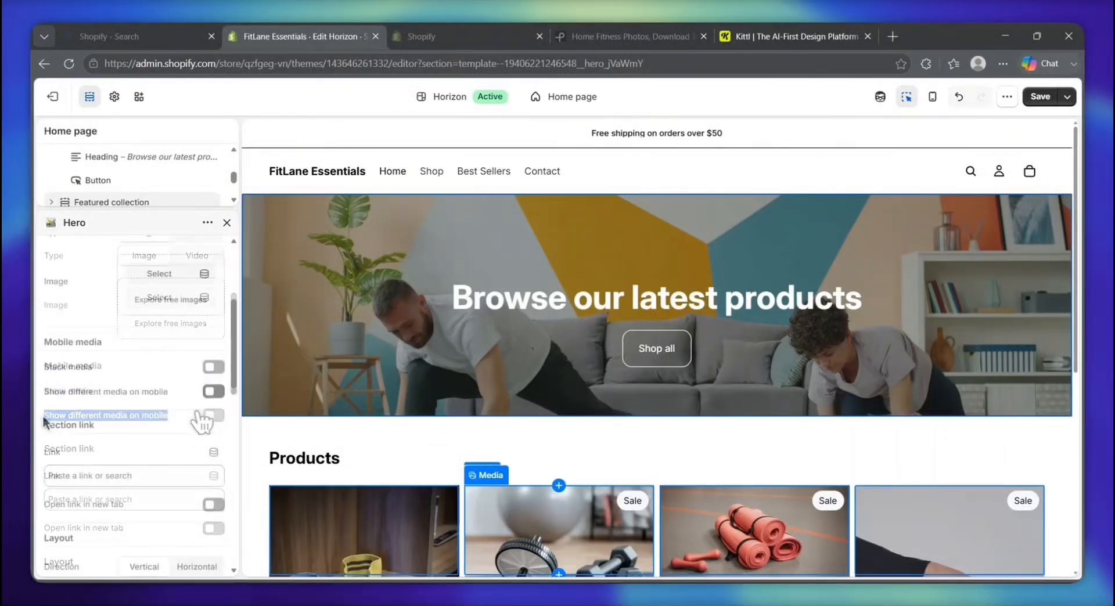
- Examine the Hero section's Section link settings alongside the Shop all button in the preview, leaving the link empty
{"action": "left_click_drag", "start_coordinate": [44, 425], "coordinate": [94, 428]}
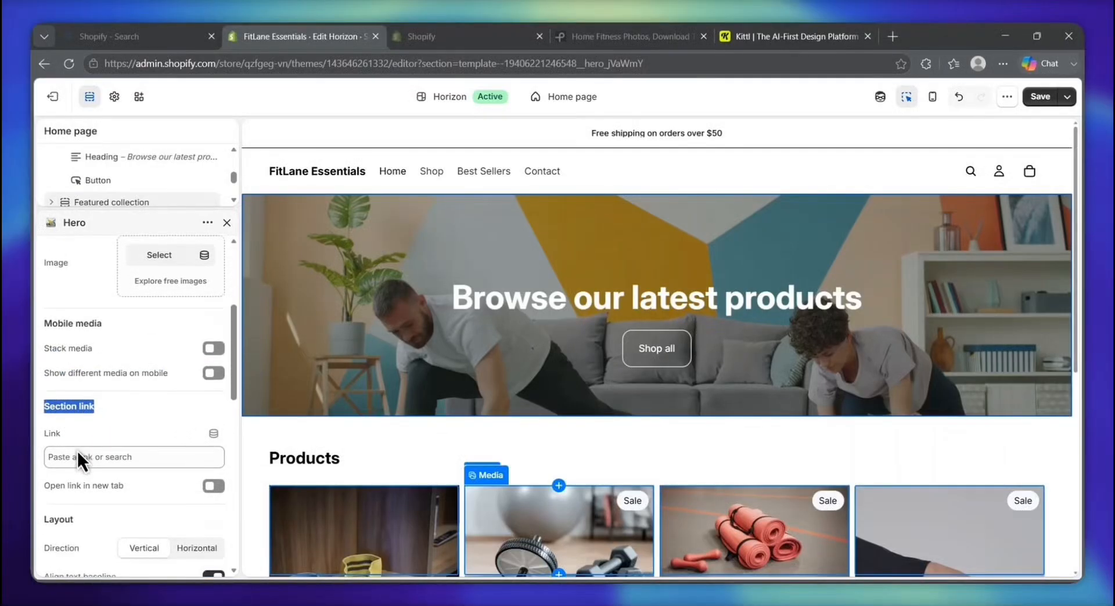
{"action": "left_click", "coordinate": [78, 451]}
{"action": "scroll", "coordinate": [137, 420], "scroll_direction": "down", "scroll_amount": 2}
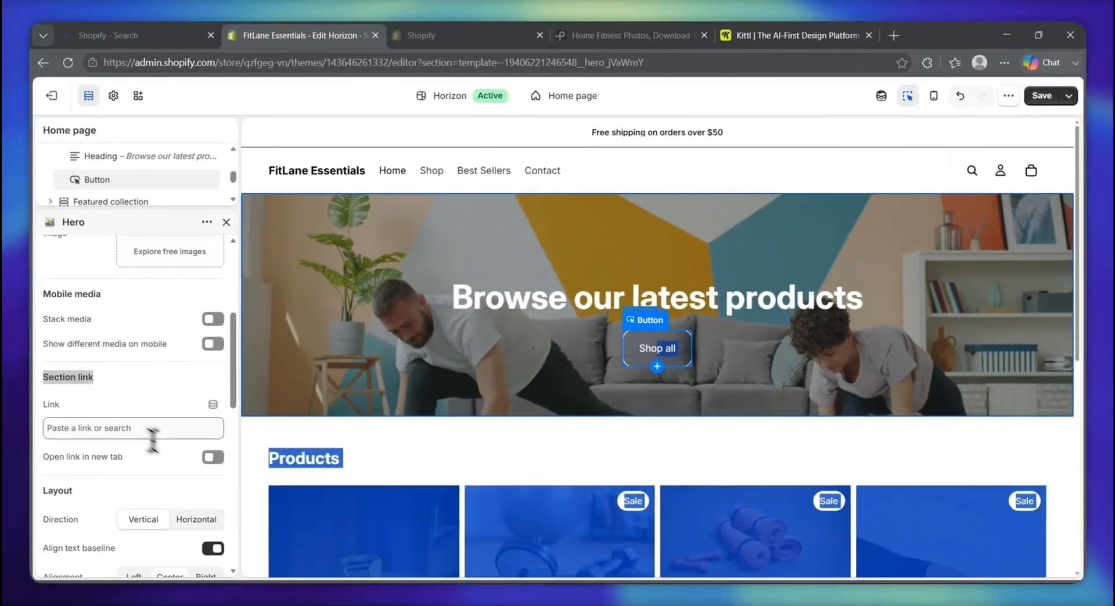
{"action": "left_click", "coordinate": [136, 405]}
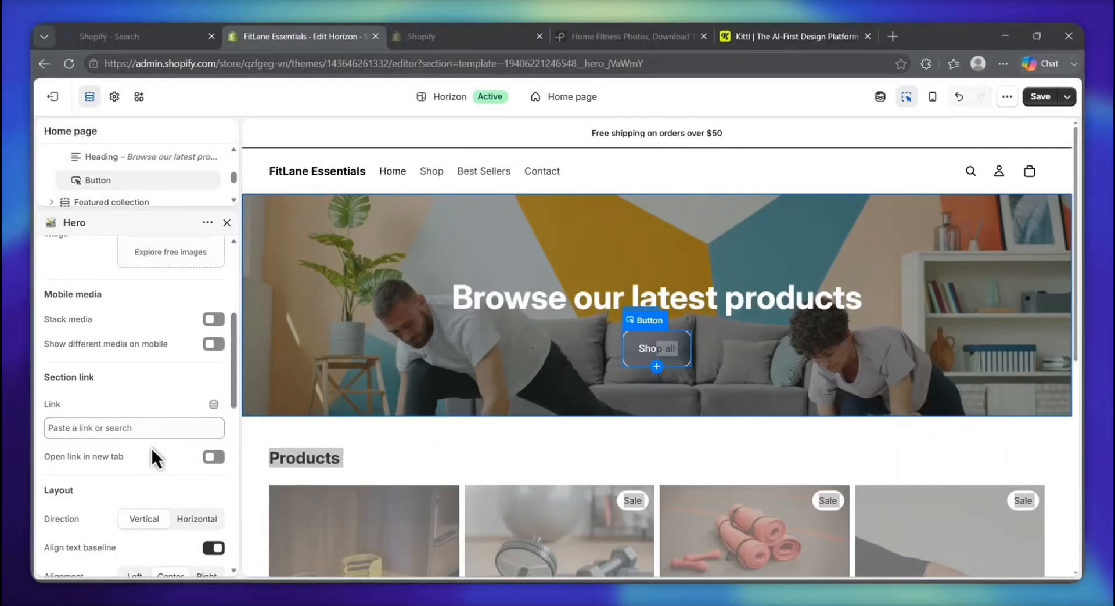
{"action": "left_click", "coordinate": [475, 345]}
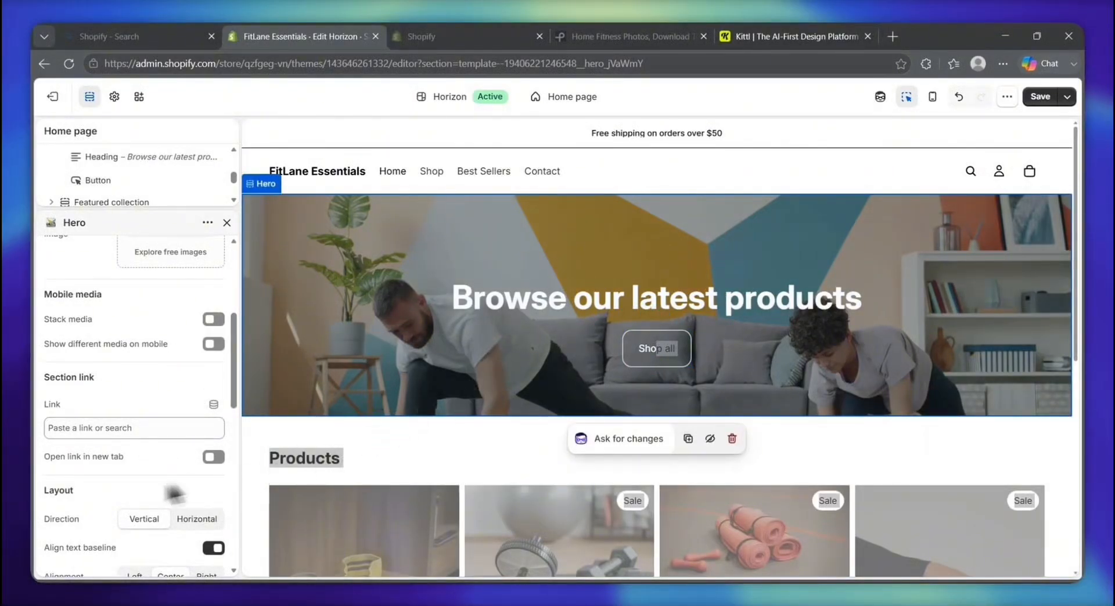
{"action": "scroll", "coordinate": [101, 423], "scroll_direction": "down", "scroll_amount": 1}
{"action": "scroll", "coordinate": [102, 416], "scroll_direction": "down", "scroll_amount": 1}
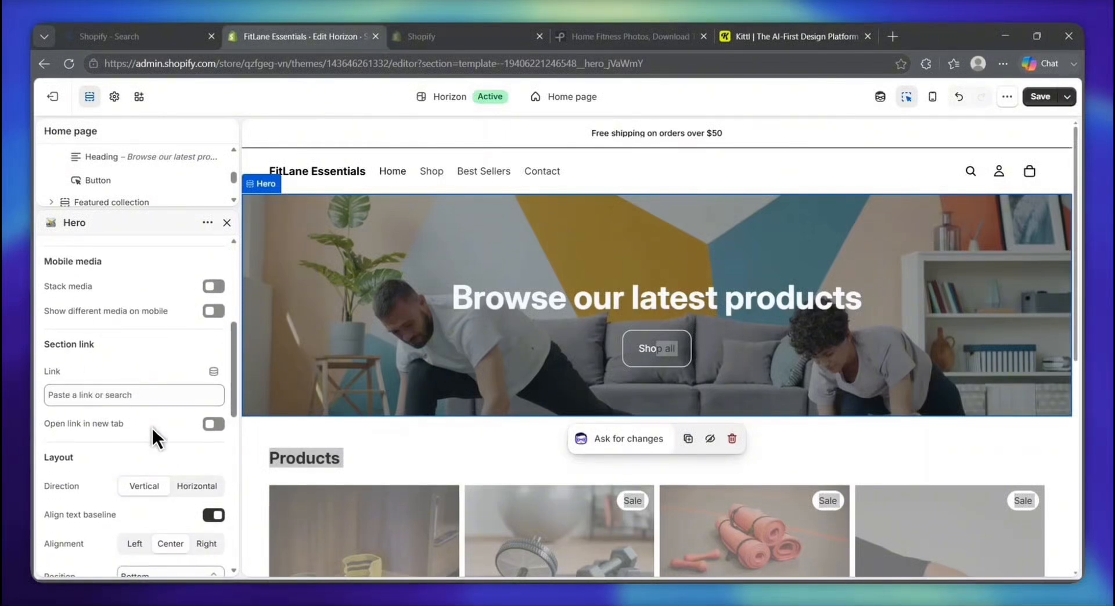
{"action": "scroll", "coordinate": [64, 458], "scroll_direction": "down", "scroll_amount": 1}
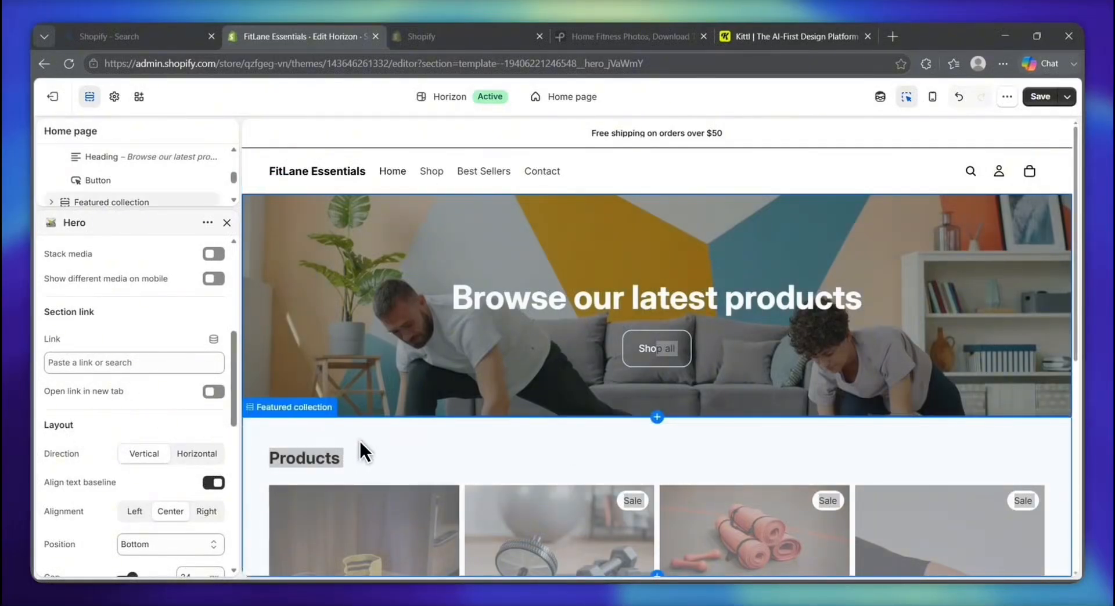
- Examine the Hero section's Layout settings for direction, text baseline, alignment, position, gap, width and height
{"action": "scroll", "coordinate": [85, 445], "scroll_direction": "down", "scroll_amount": 2}
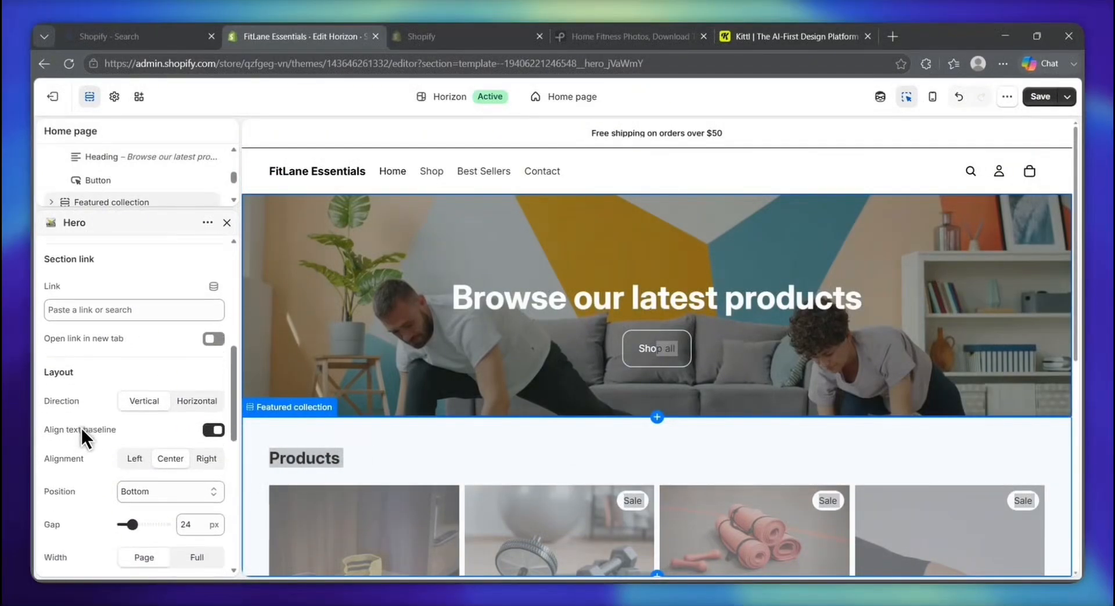
{"action": "scroll", "coordinate": [82, 425], "scroll_direction": "down", "scroll_amount": 1}
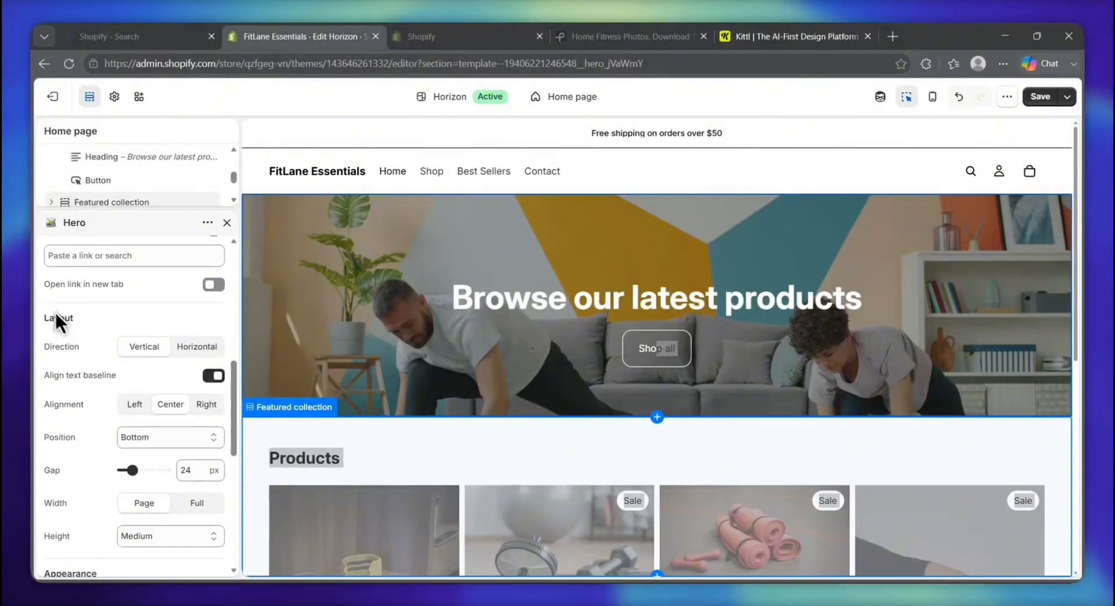
{"action": "left_click_drag", "start_coordinate": [44, 314], "coordinate": [77, 319]}
{"action": "scroll", "coordinate": [52, 383], "scroll_direction": "up", "scroll_amount": 1}
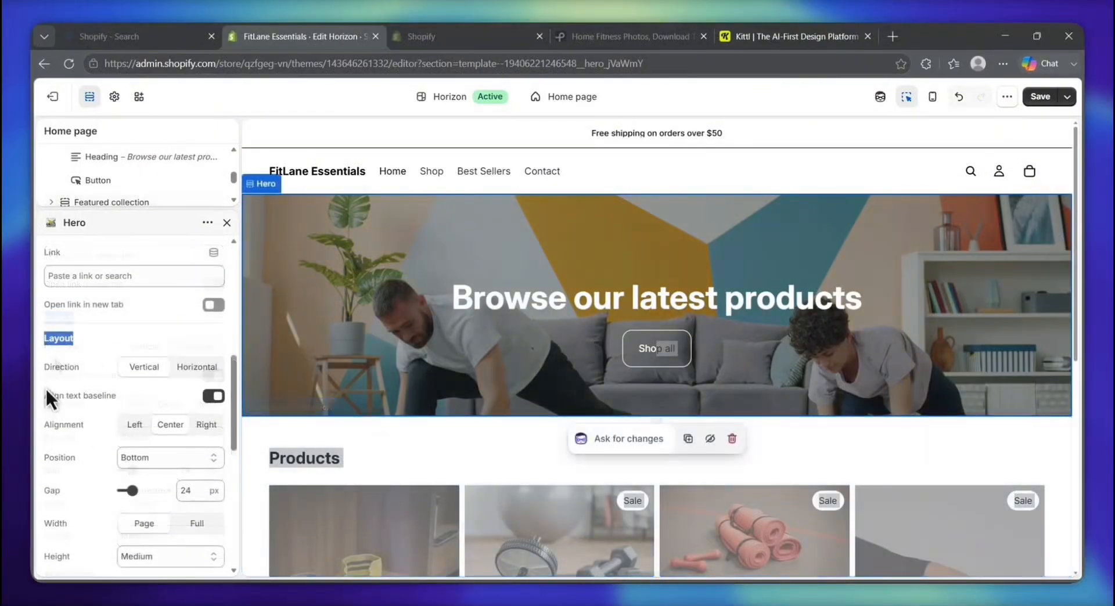
{"action": "left_click_drag", "start_coordinate": [45, 371], "coordinate": [47, 371]}
{"action": "left_click_drag", "start_coordinate": [44, 424], "coordinate": [51, 424]}
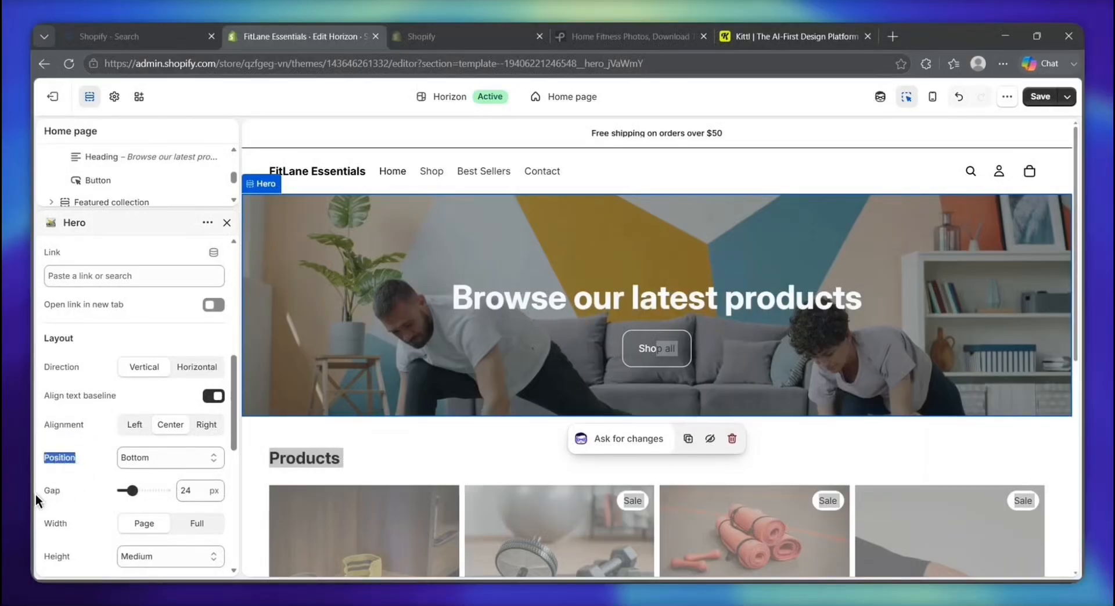
{"action": "left_click", "coordinate": [47, 521]}
{"action": "left_click_drag", "start_coordinate": [44, 556], "coordinate": [82, 553]}
{"action": "scroll", "coordinate": [87, 460], "scroll_direction": "down", "scroll_amount": 1}
{"action": "scroll", "coordinate": [86, 451], "scroll_direction": "down", "scroll_amount": 2}
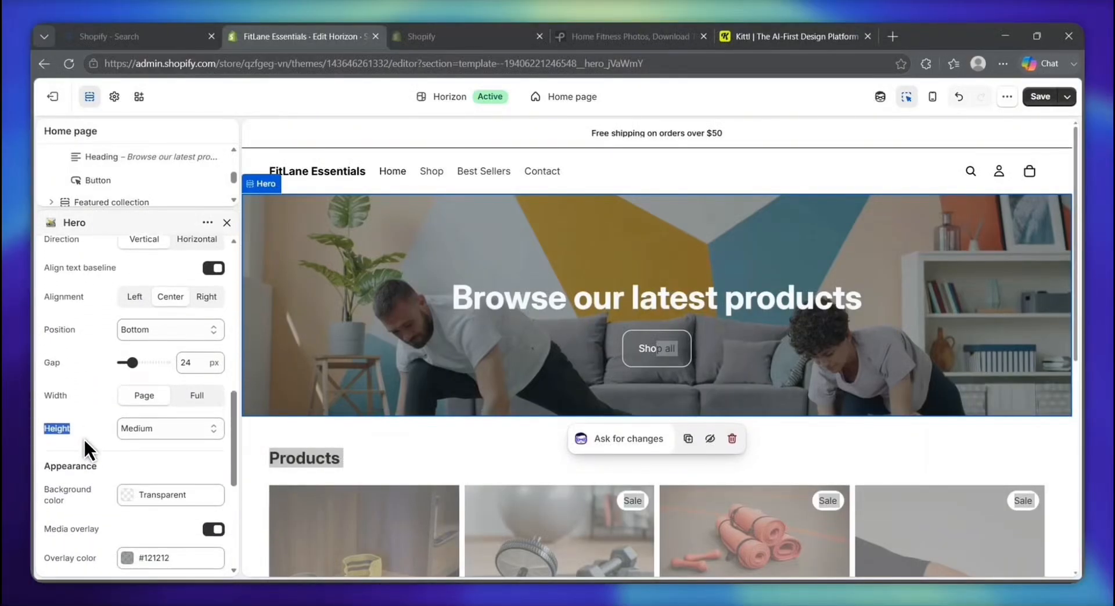
- Examine the available height options for the Hero section's layout, keeping the Medium height
{"action": "scroll", "coordinate": [210, 334], "scroll_direction": "up", "scroll_amount": 2}
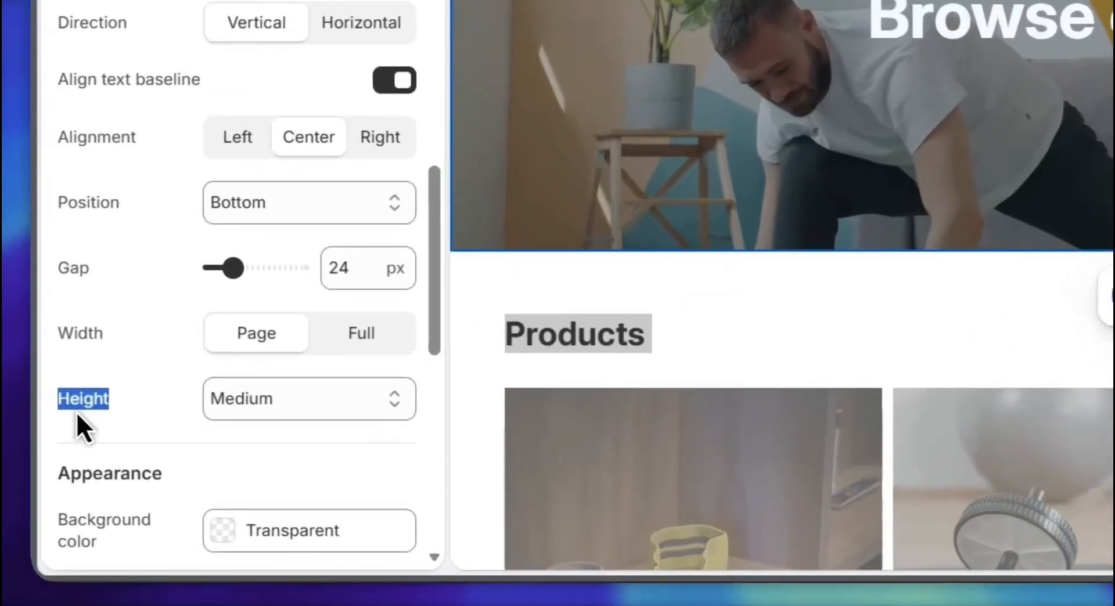
{"action": "left_click_drag", "start_coordinate": [54, 493], "coordinate": [75, 498]}
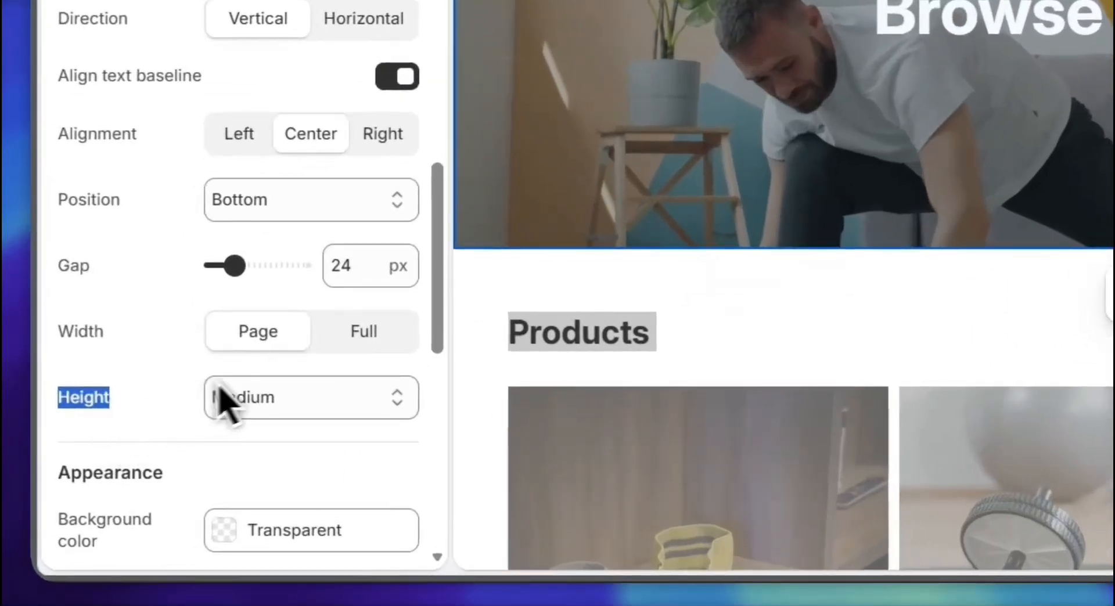
{"action": "left_click", "coordinate": [268, 401]}
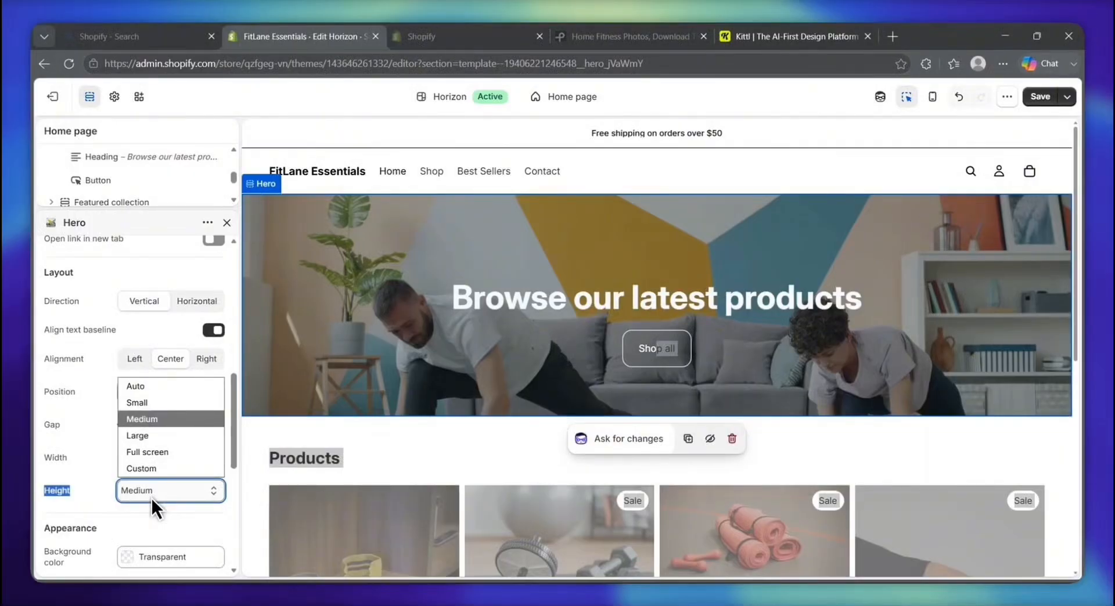
{"action": "left_click", "coordinate": [107, 469]}
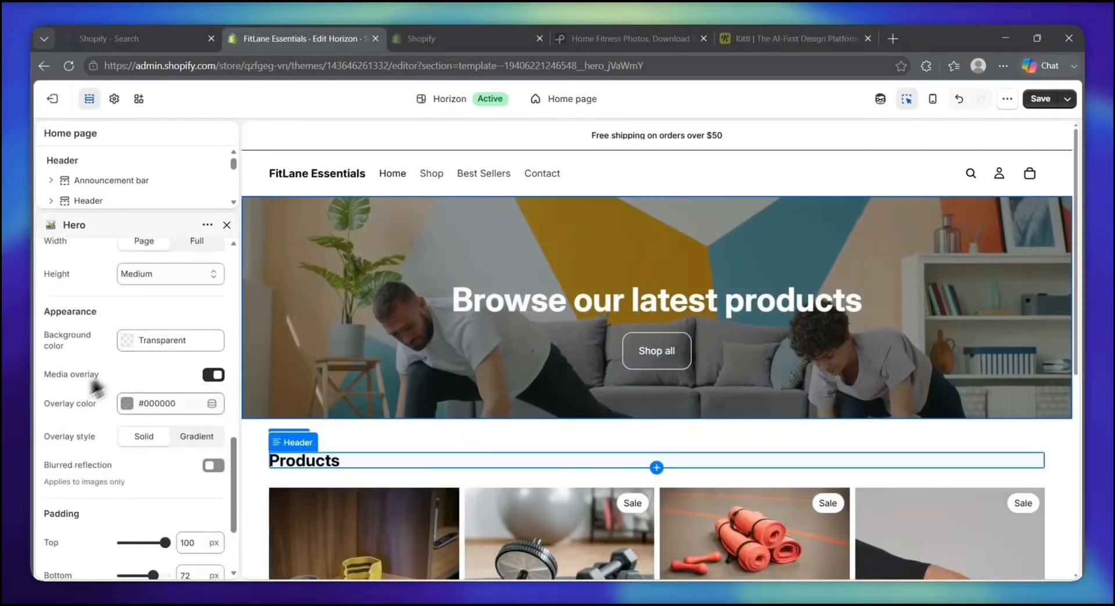
- Examine the Hero section's appearance and layout settings alongside how the banner image is framed in the preview
{"action": "scroll", "coordinate": [196, 339], "scroll_direction": "up", "scroll_amount": 2}
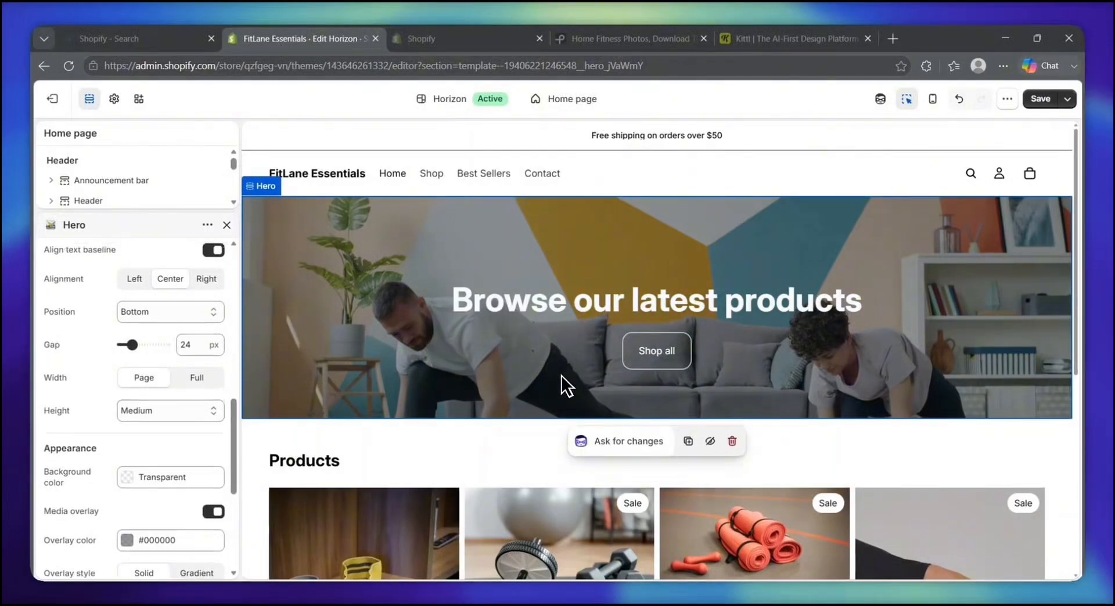
{"action": "scroll", "coordinate": [172, 360], "scroll_direction": "up", "scroll_amount": 2}
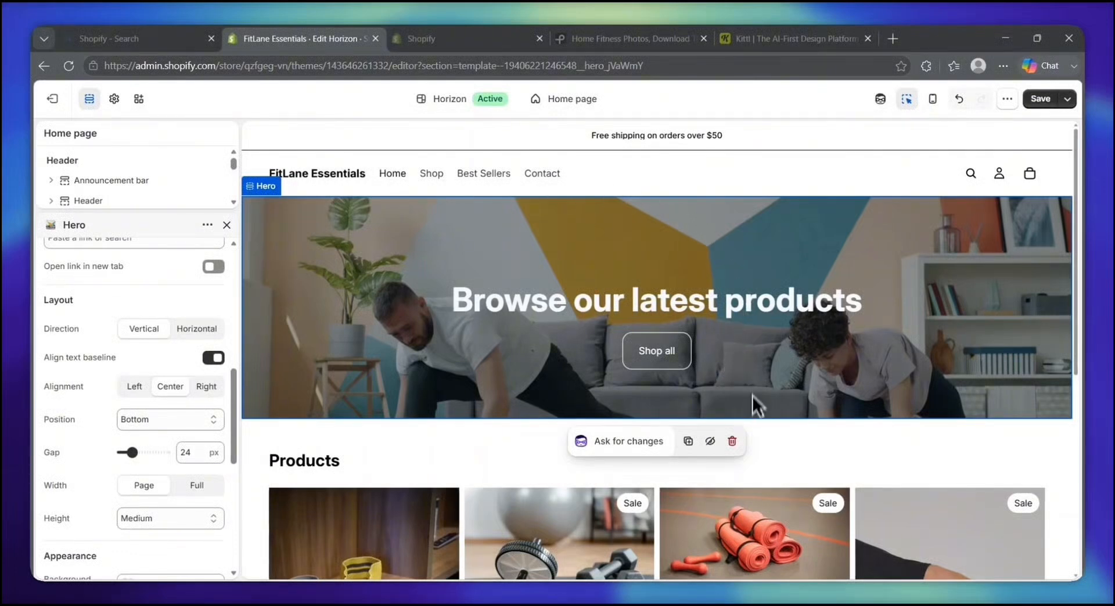
{"action": "scroll", "coordinate": [755, 348], "scroll_direction": "down", "scroll_amount": 1}
{"action": "scroll", "coordinate": [751, 322], "scroll_direction": "down", "scroll_amount": 1}
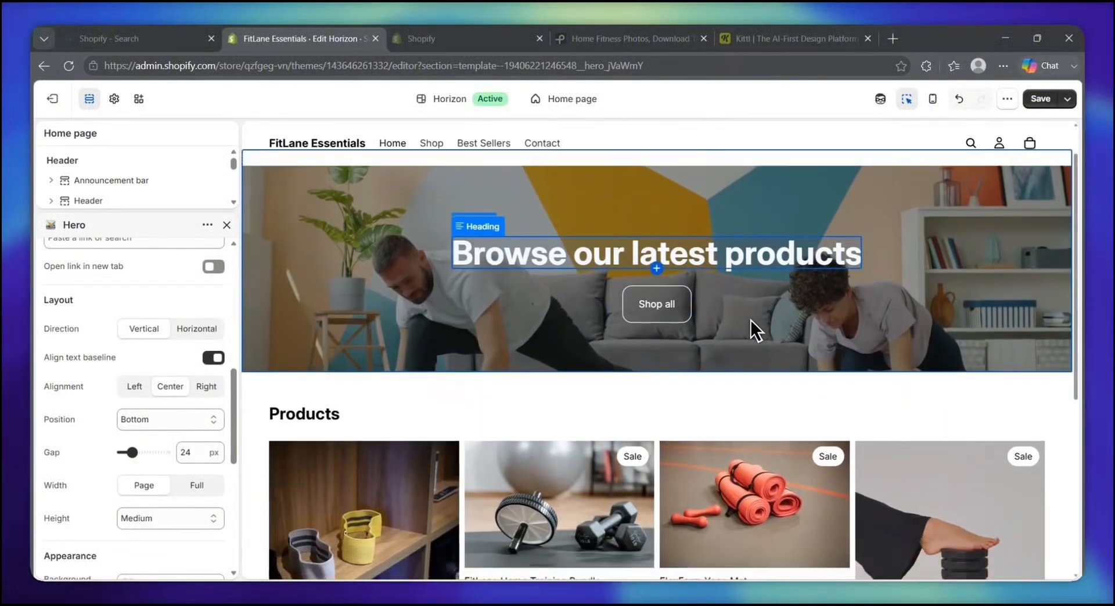
{"action": "scroll", "coordinate": [750, 319], "scroll_direction": "up", "scroll_amount": 1}
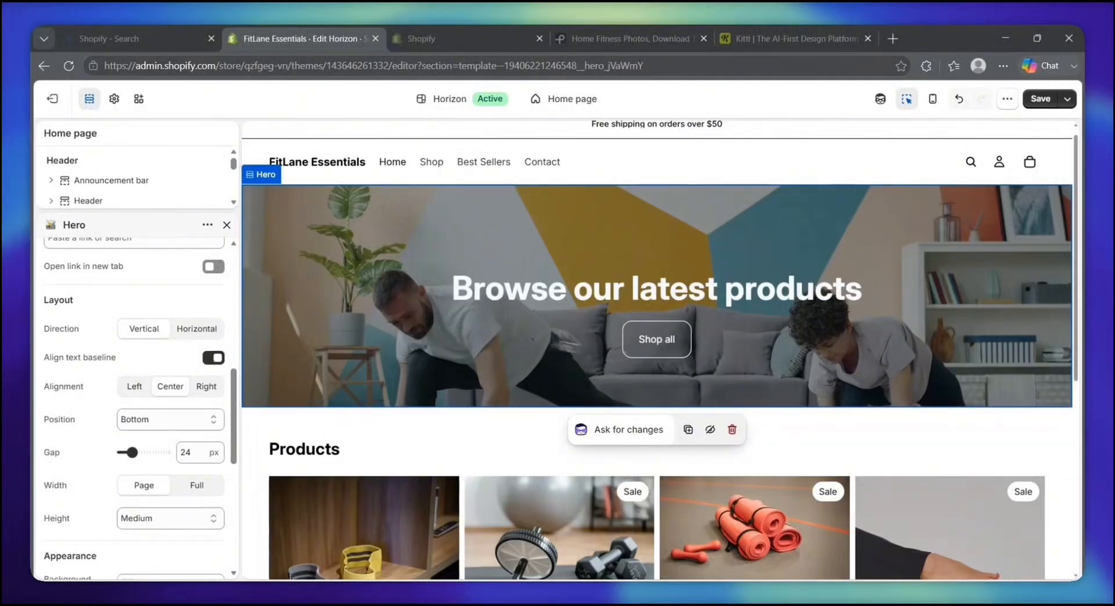
- Crop the Hero section's Media 1 image in Freeform mode, trimming the upper wall area and narrow strips from both sides, and save it
{"action": "scroll", "coordinate": [197, 367], "scroll_direction": "up", "scroll_amount": 3}
{"action": "scroll", "coordinate": [186, 406], "scroll_direction": "up", "scroll_amount": 4}
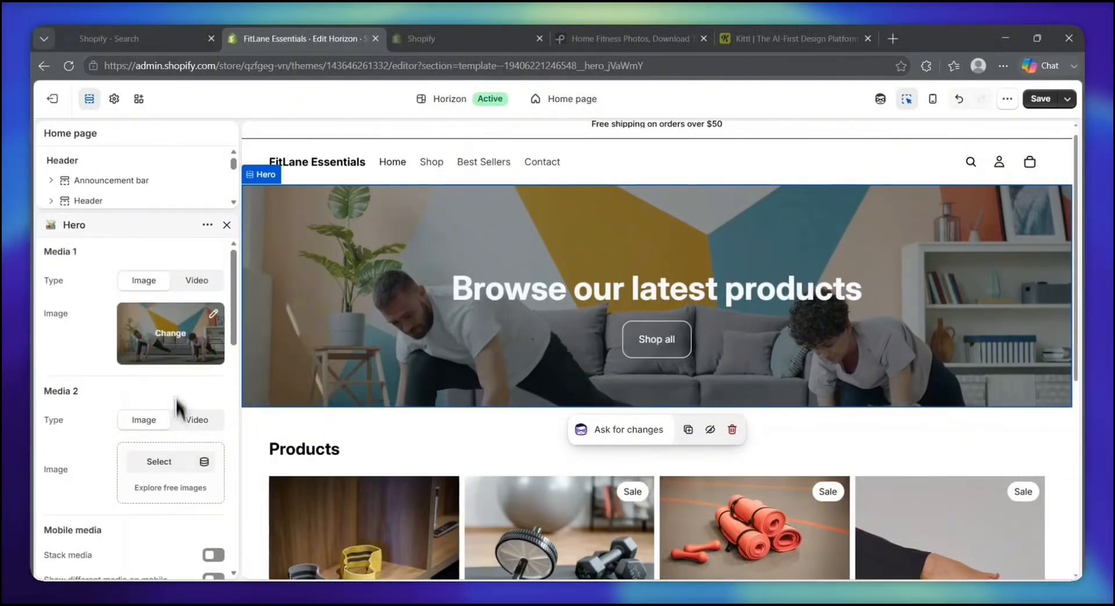
{"action": "left_click_drag", "start_coordinate": [45, 313], "coordinate": [70, 315]}
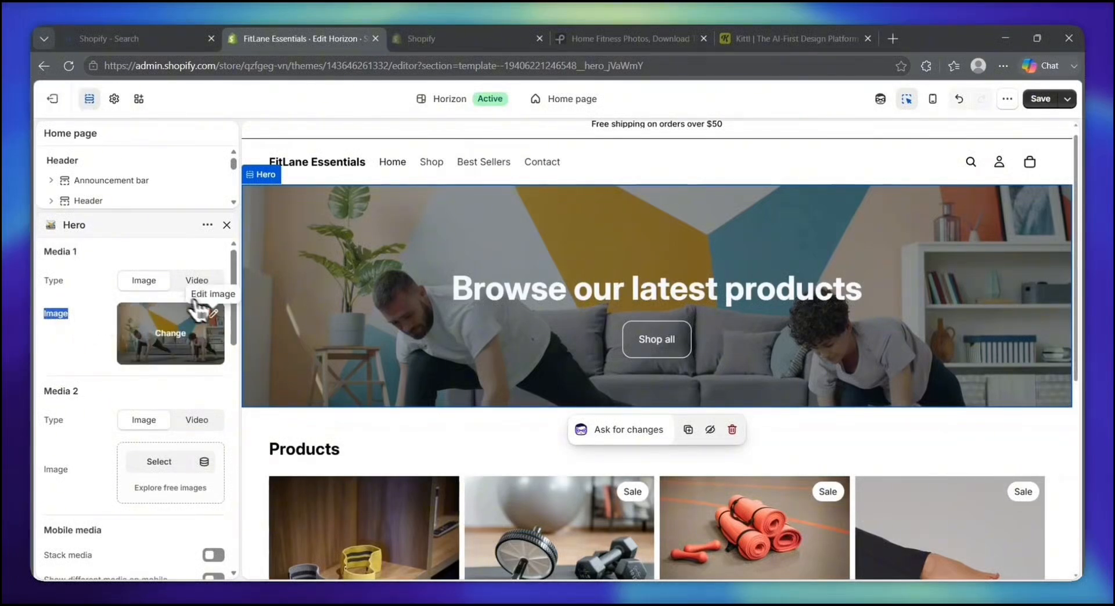
{"action": "left_click", "coordinate": [213, 314]}
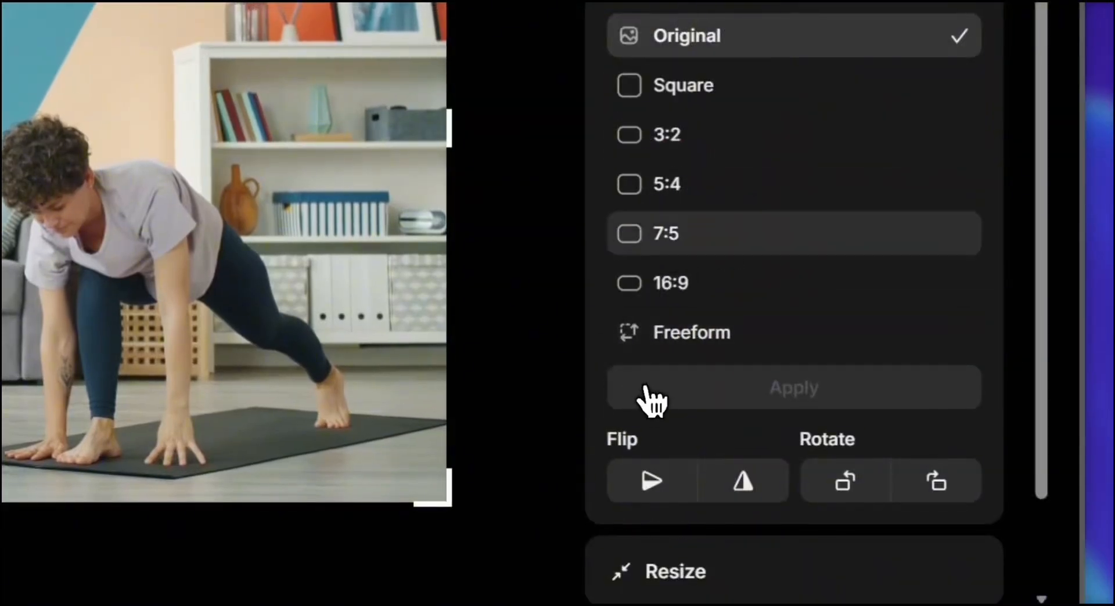
{"action": "left_click", "coordinate": [656, 334]}
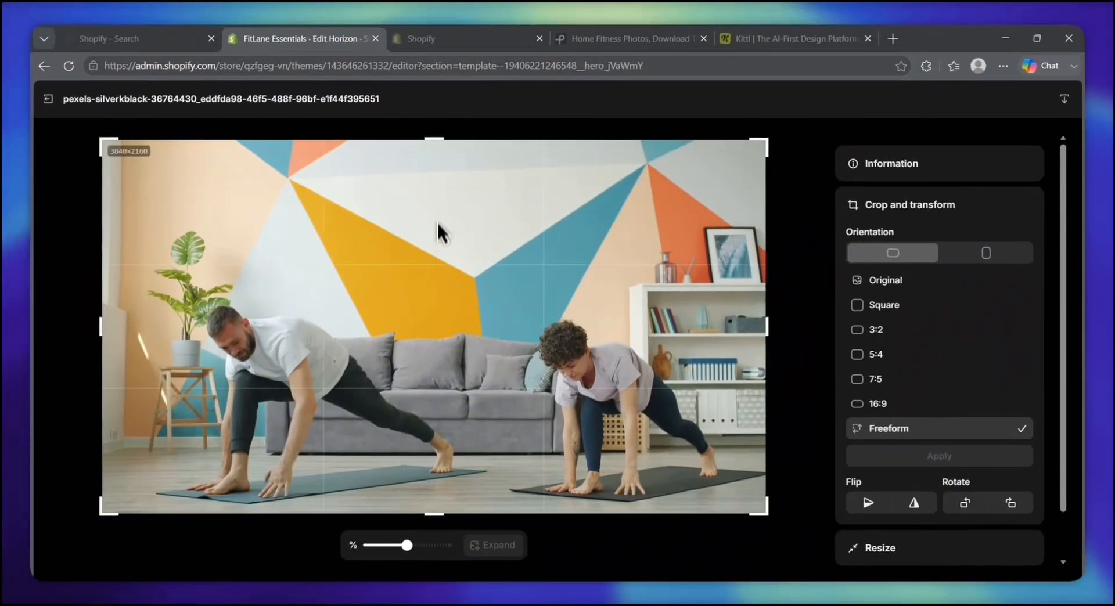
{"action": "left_click_drag", "start_coordinate": [437, 149], "coordinate": [431, 200]}
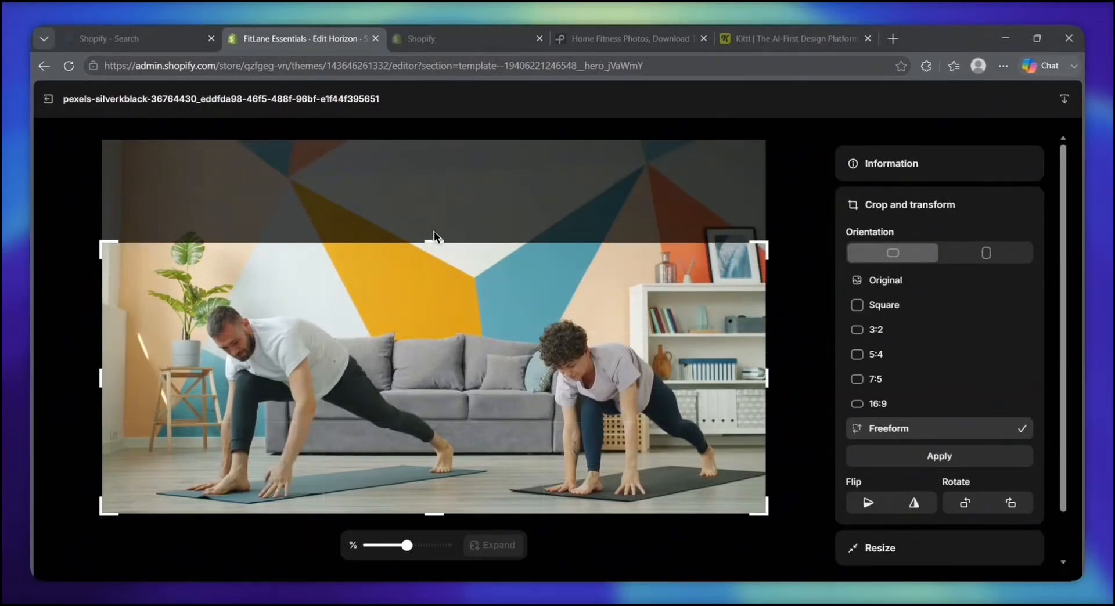
{"action": "left_click_drag", "start_coordinate": [101, 378], "coordinate": [122, 385]}
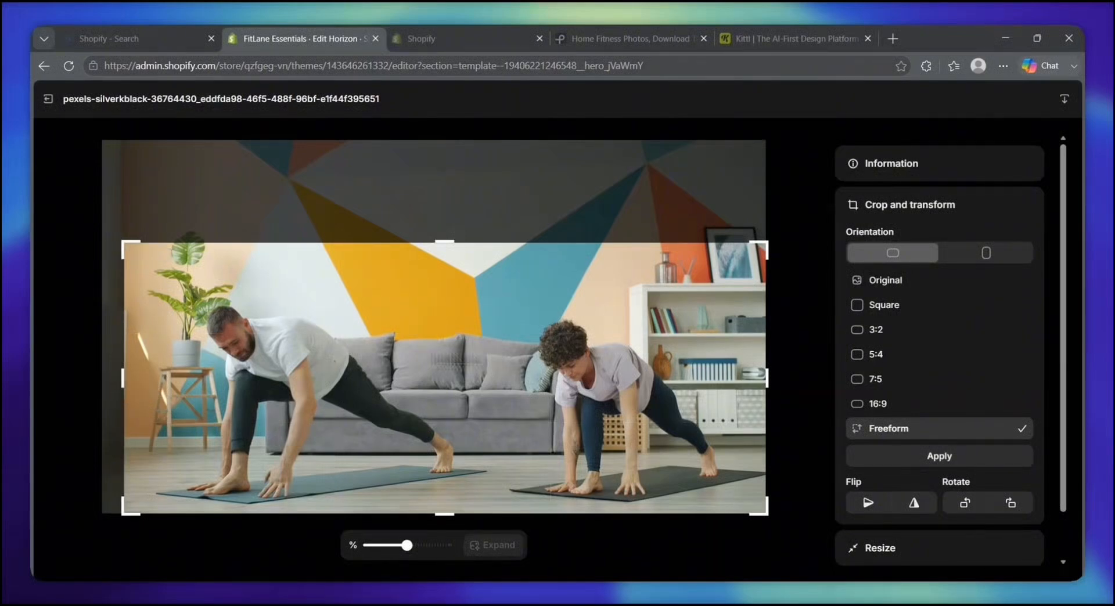
{"action": "left_click_drag", "start_coordinate": [782, 353], "coordinate": [768, 381]}
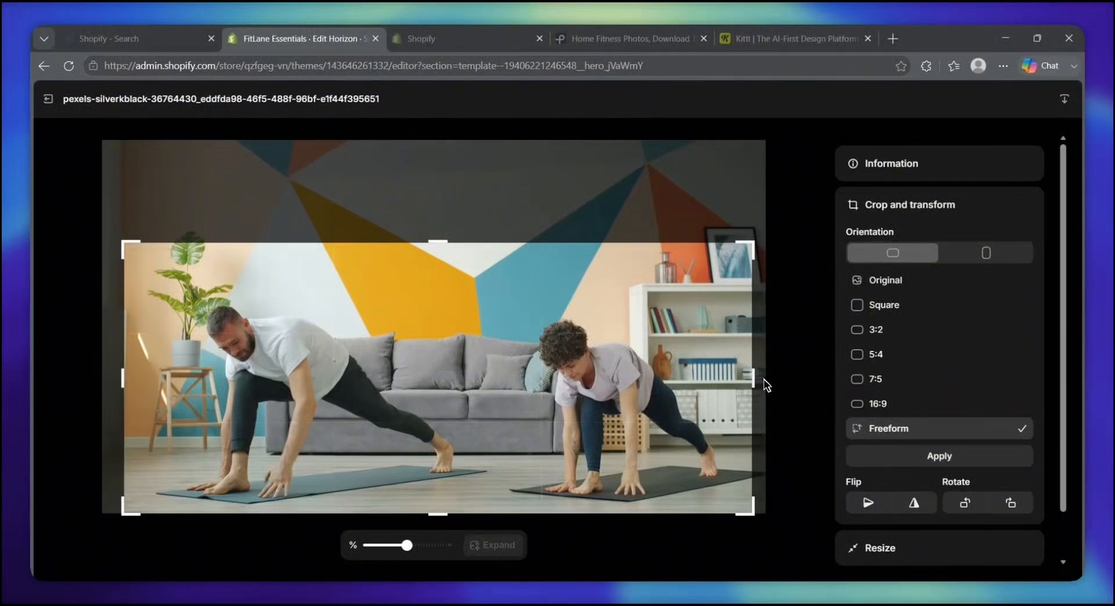
{"action": "left_click_drag", "start_coordinate": [438, 243], "coordinate": [440, 248]}
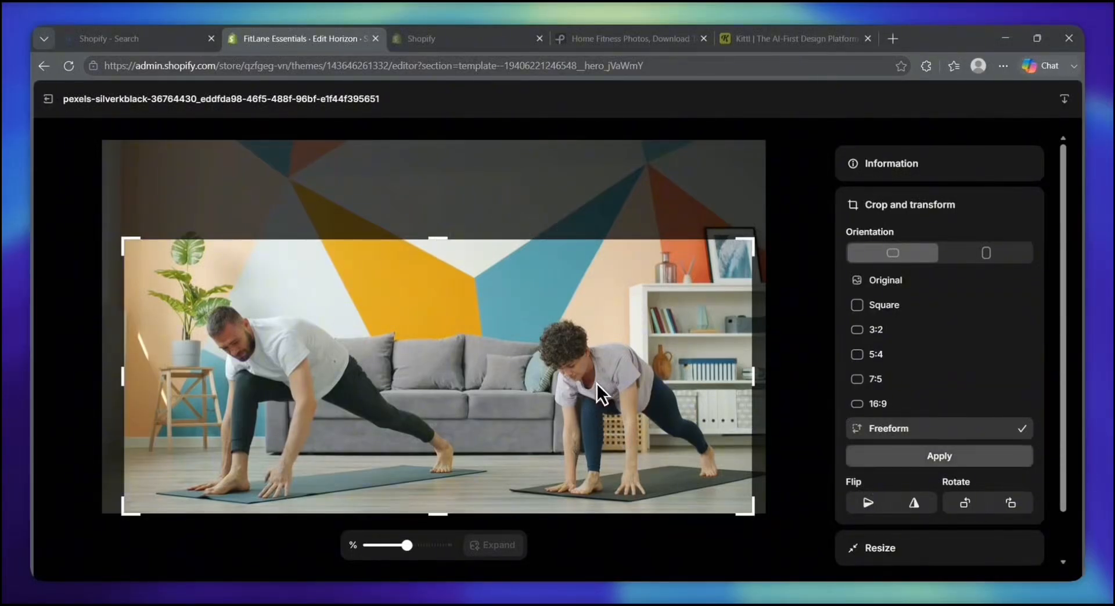
{"action": "left_click", "coordinate": [939, 457]}
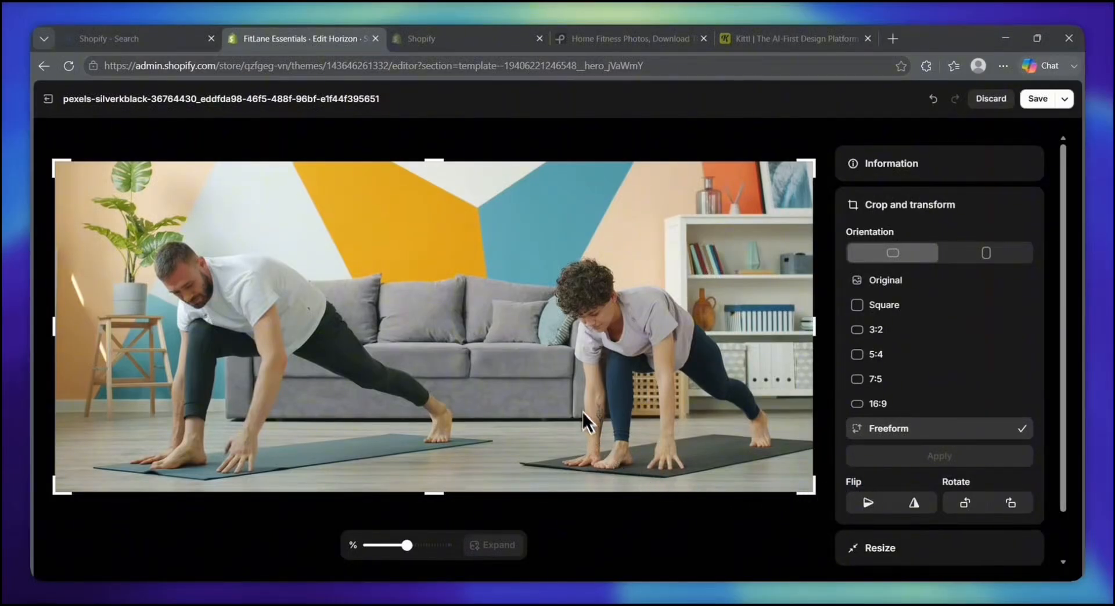
{"action": "left_click", "coordinate": [673, 388]}
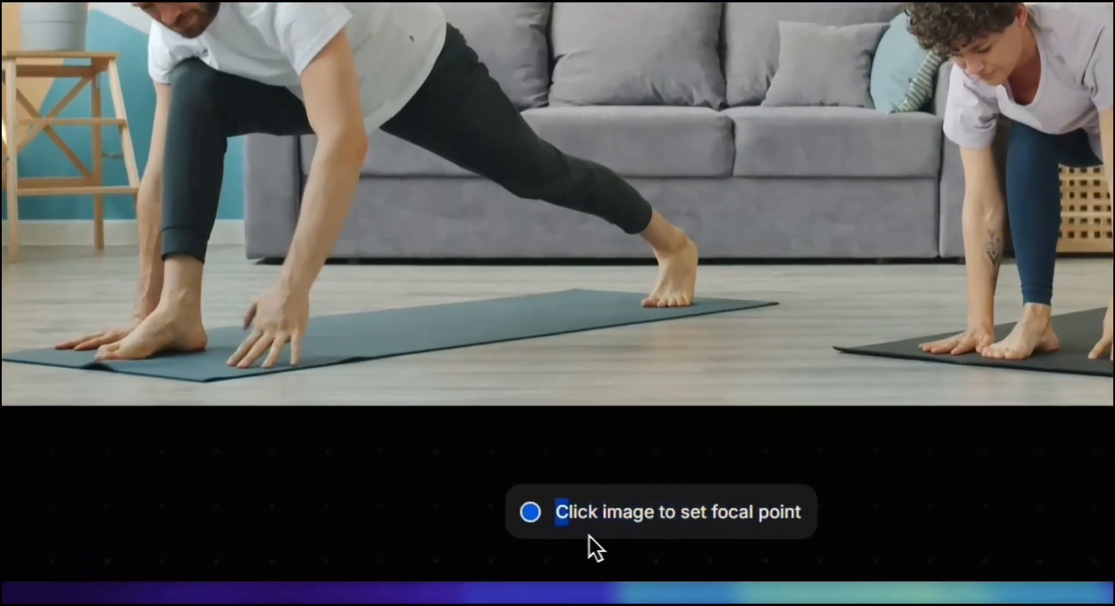
- Set the cropped image's focal point on the sofa between the two people and save the image
{"action": "left_click_drag", "start_coordinate": [589, 535], "coordinate": [534, 430]}
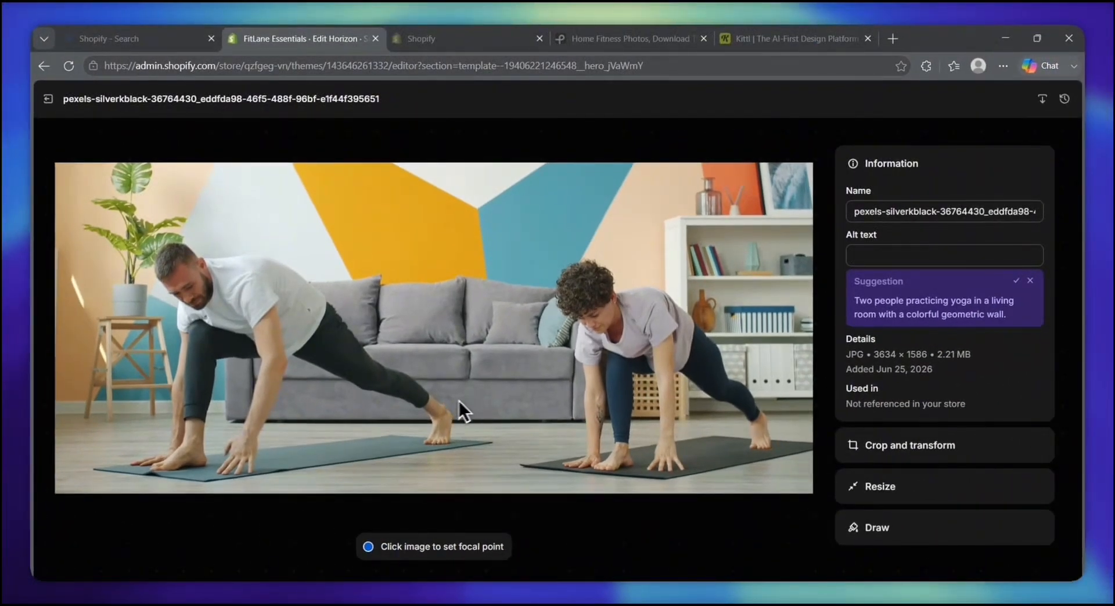
{"action": "left_click", "coordinate": [452, 389]}
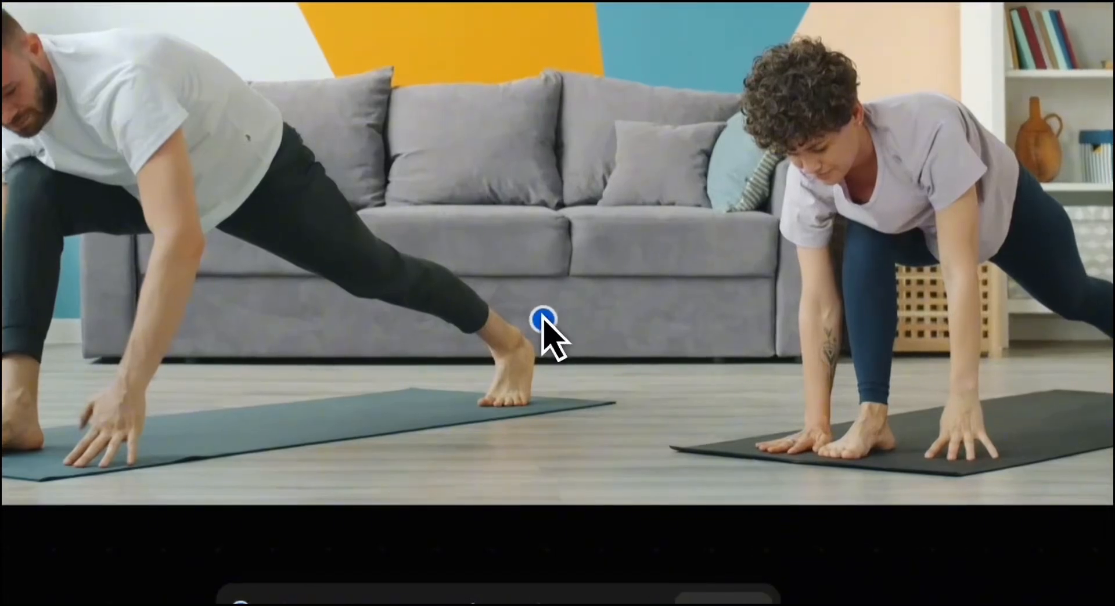
{"action": "left_click_drag", "start_coordinate": [542, 317], "coordinate": [512, 285]}
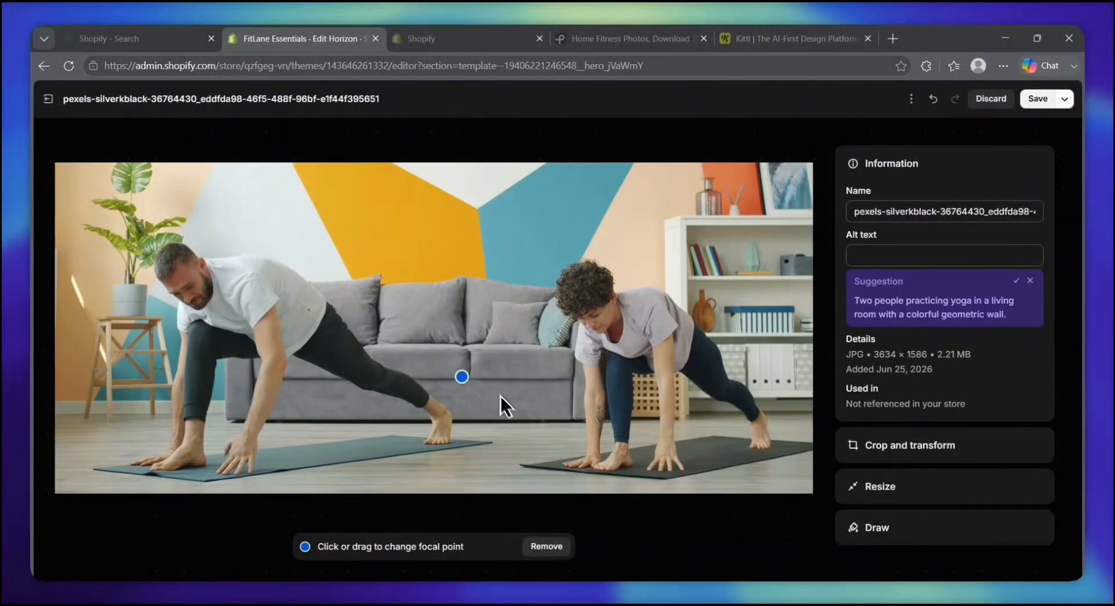
{"action": "left_click", "coordinate": [1041, 101]}
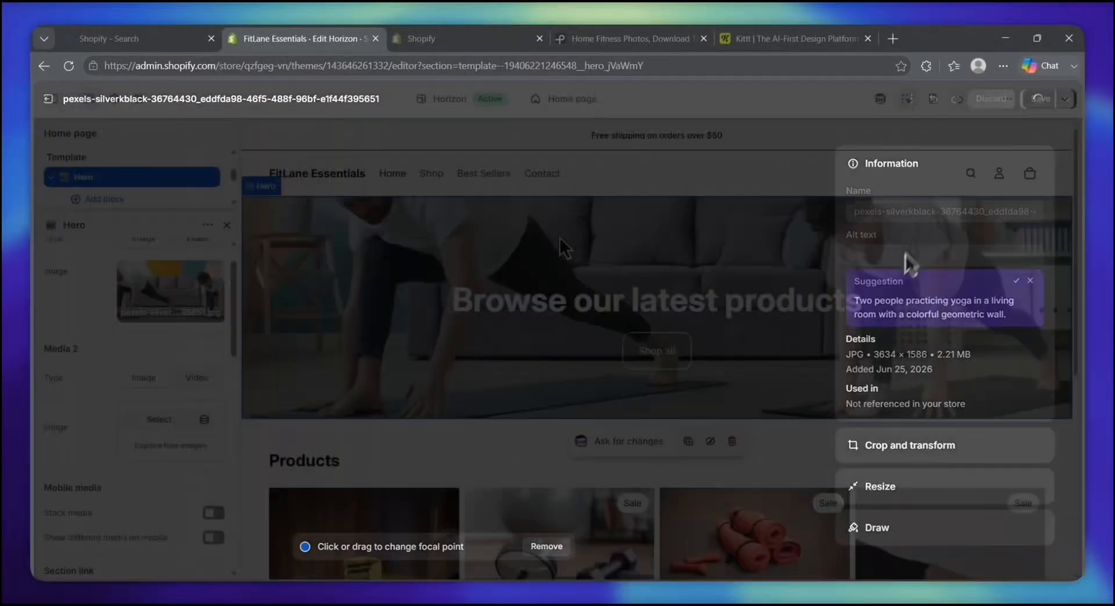
- Set the Hero section's height to Large and its layout position to Center
{"action": "scroll", "coordinate": [200, 437], "scroll_direction": "down", "scroll_amount": 5}
{"action": "scroll", "coordinate": [192, 437], "scroll_direction": "down", "scroll_amount": 3}
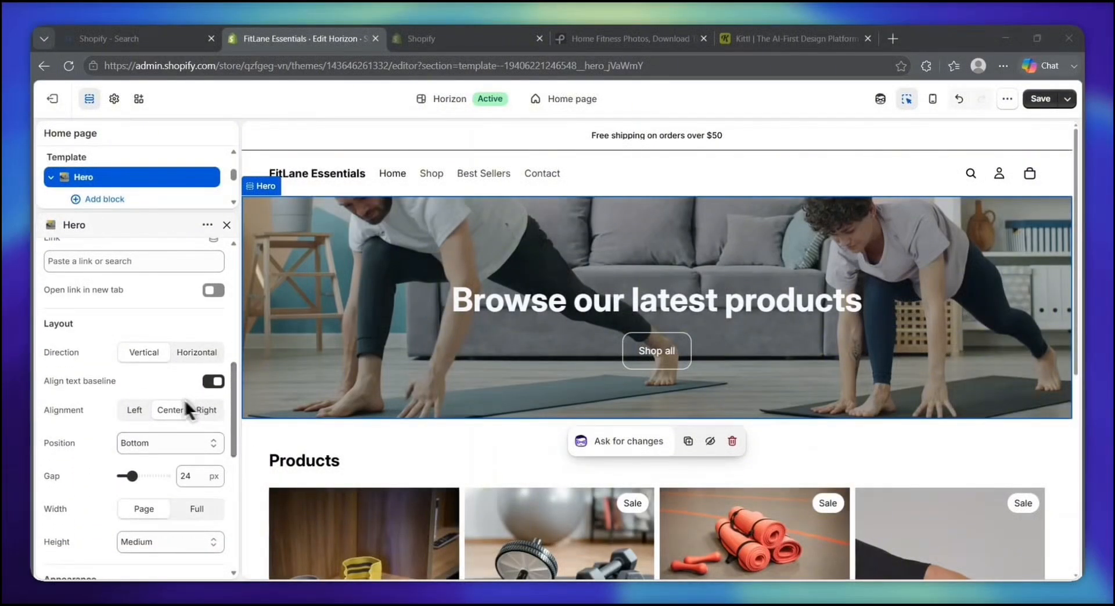
{"action": "scroll", "coordinate": [174, 407], "scroll_direction": "up", "scroll_amount": 7}
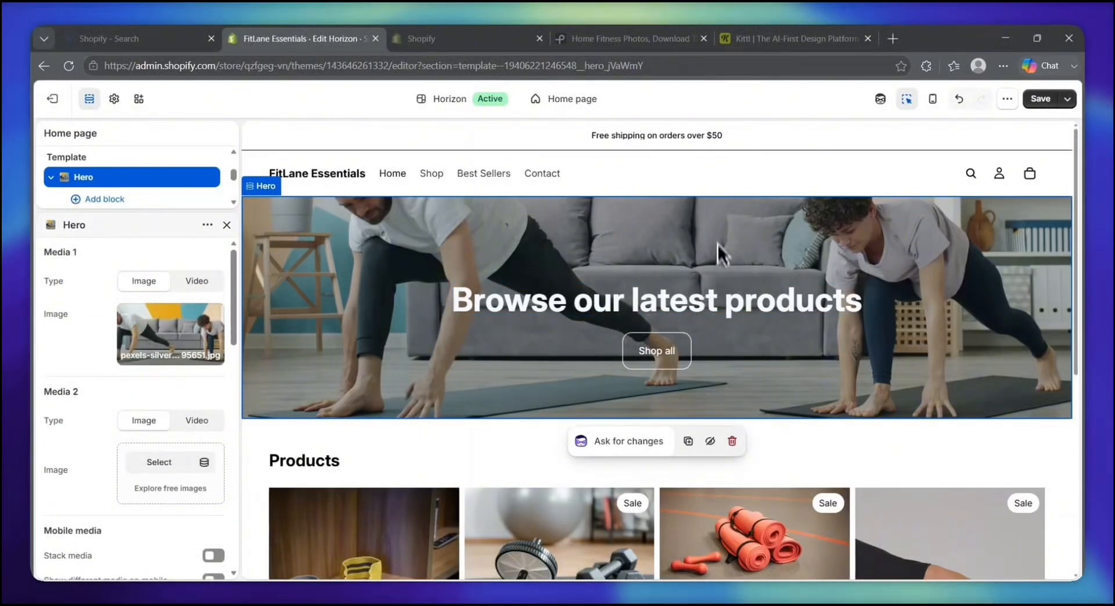
{"action": "scroll", "coordinate": [183, 482], "scroll_direction": "down", "scroll_amount": 7}
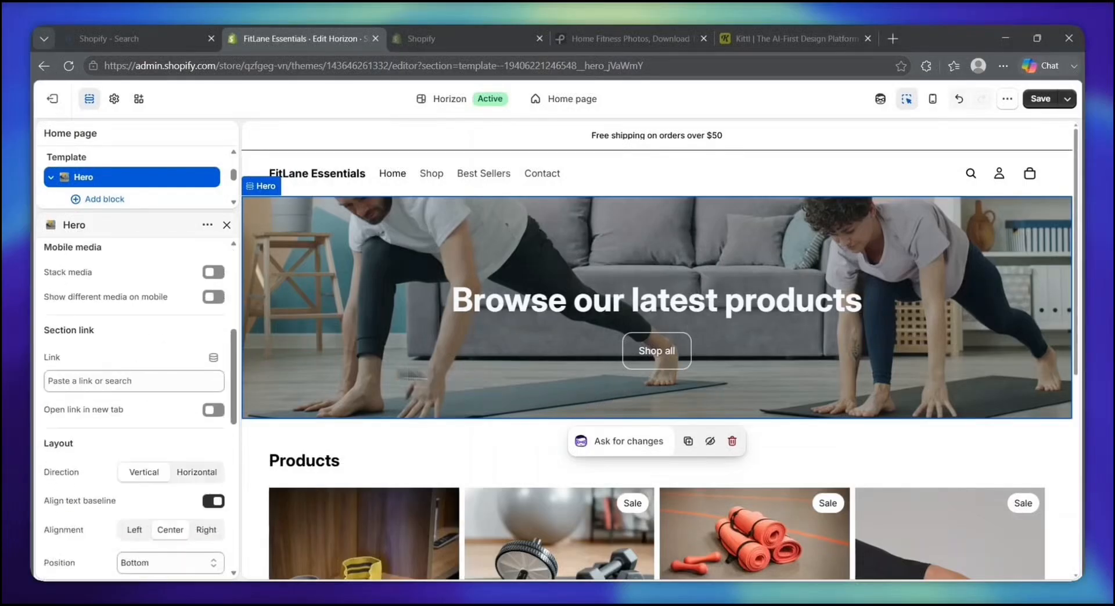
{"action": "scroll", "coordinate": [183, 482], "scroll_direction": "down", "scroll_amount": 3}
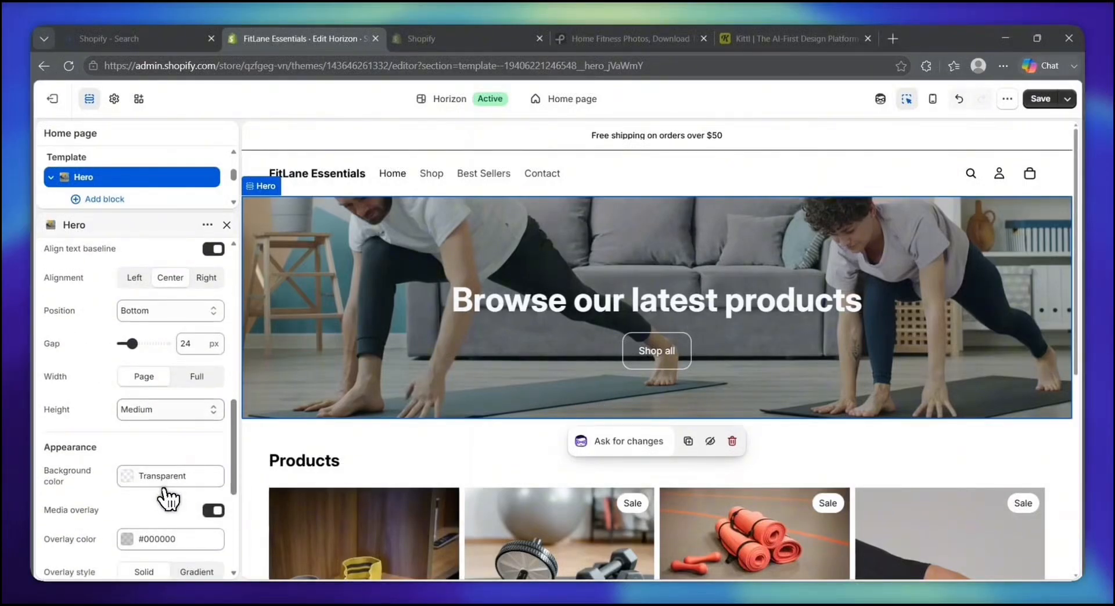
{"action": "left_click", "coordinate": [162, 410]}
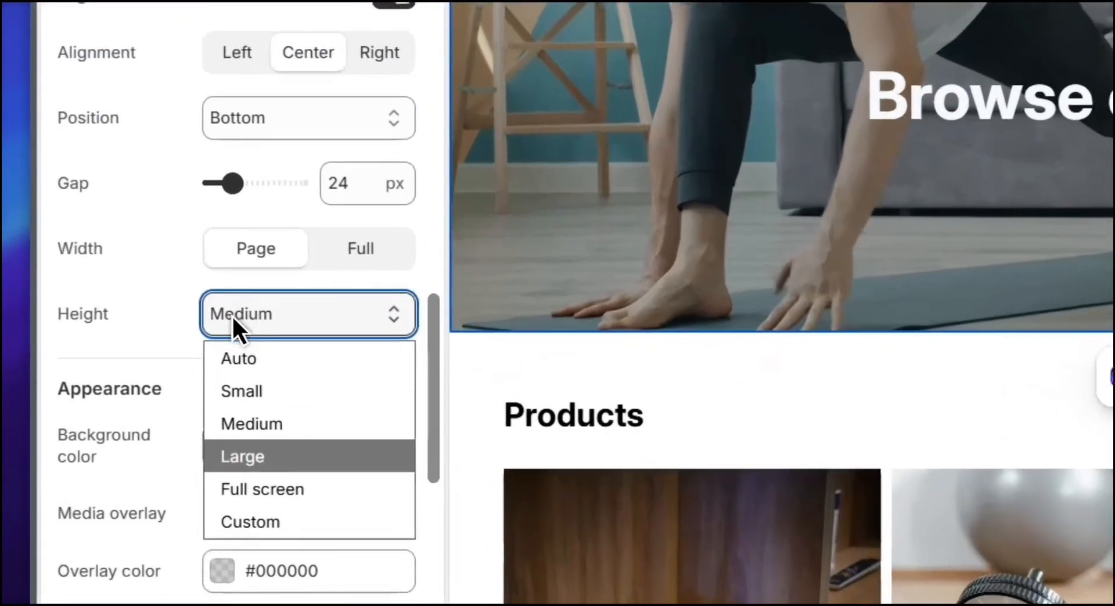
{"action": "left_click", "coordinate": [129, 414]}
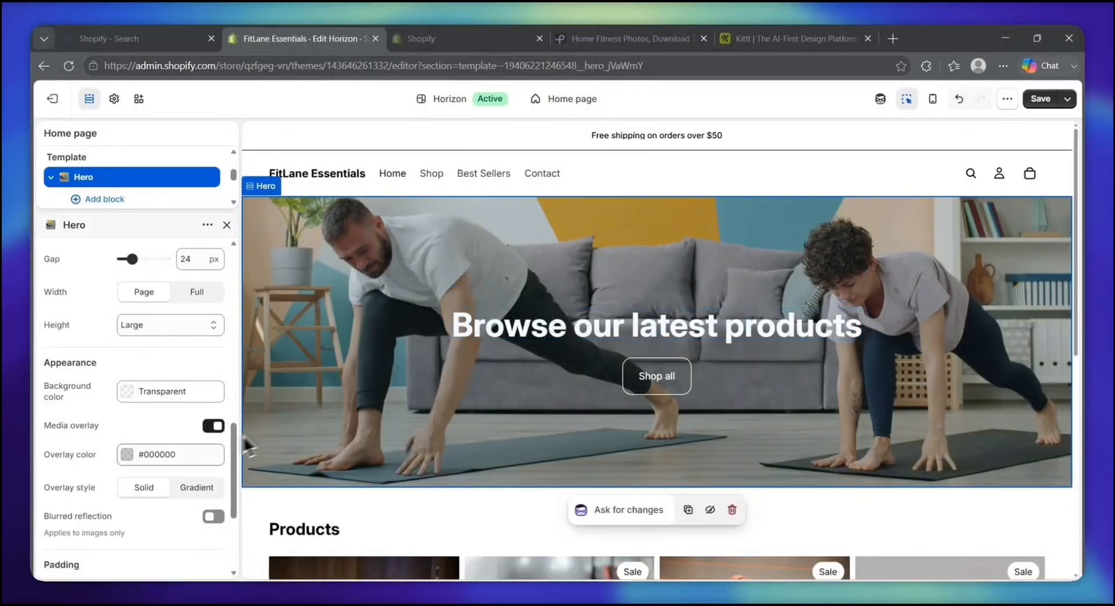
- Darken the Hero section's media overlay by raising the overlay color's opacity to #00000061
{"action": "left_click_drag", "start_coordinate": [44, 425], "coordinate": [222, 436]}
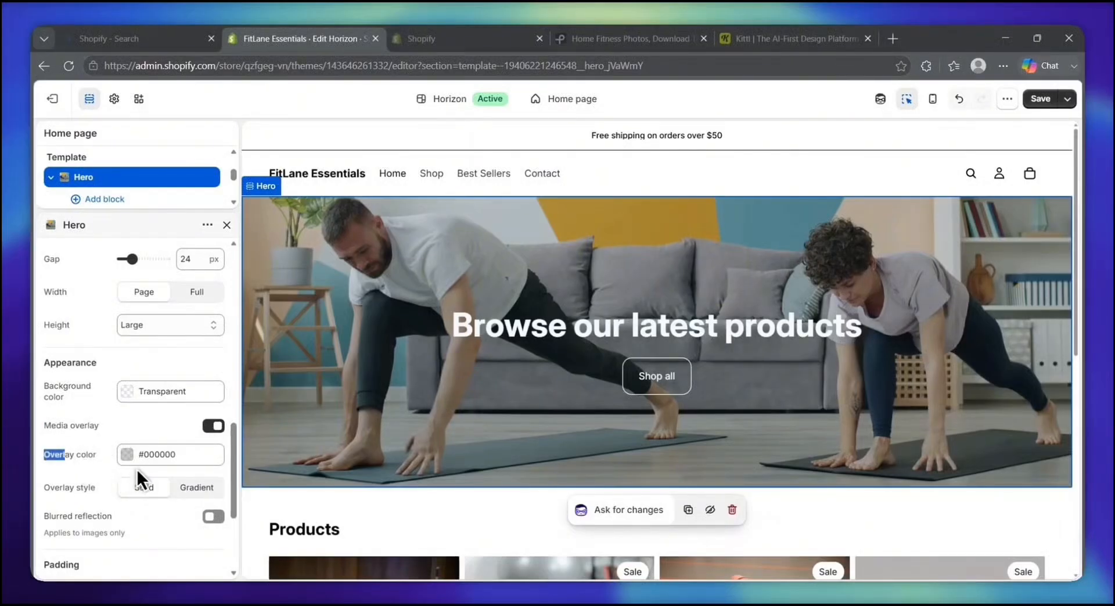
{"action": "left_click_drag", "start_coordinate": [137, 471], "coordinate": [74, 477]}
{"action": "left_click", "coordinate": [124, 459]}
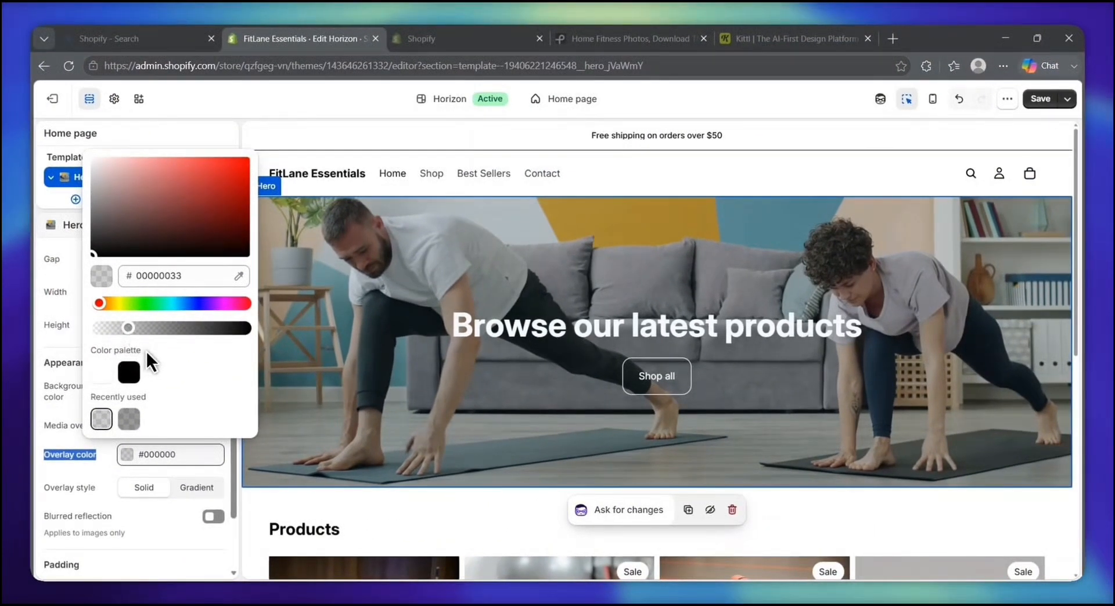
{"action": "left_click_drag", "start_coordinate": [127, 328], "coordinate": [150, 328]}
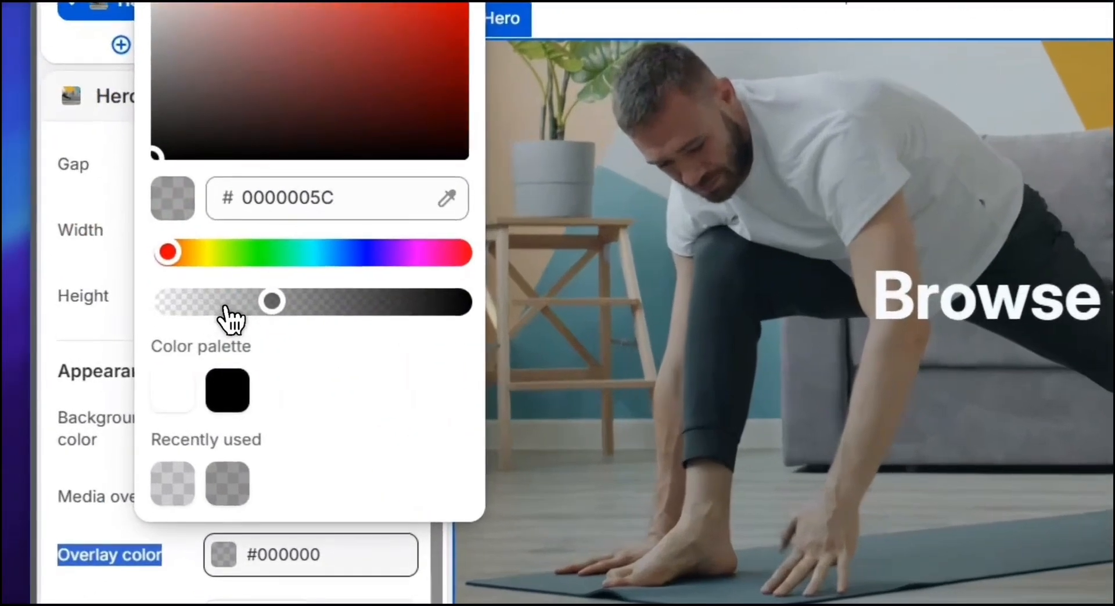
{"action": "left_click_drag", "start_coordinate": [225, 308], "coordinate": [230, 308]}
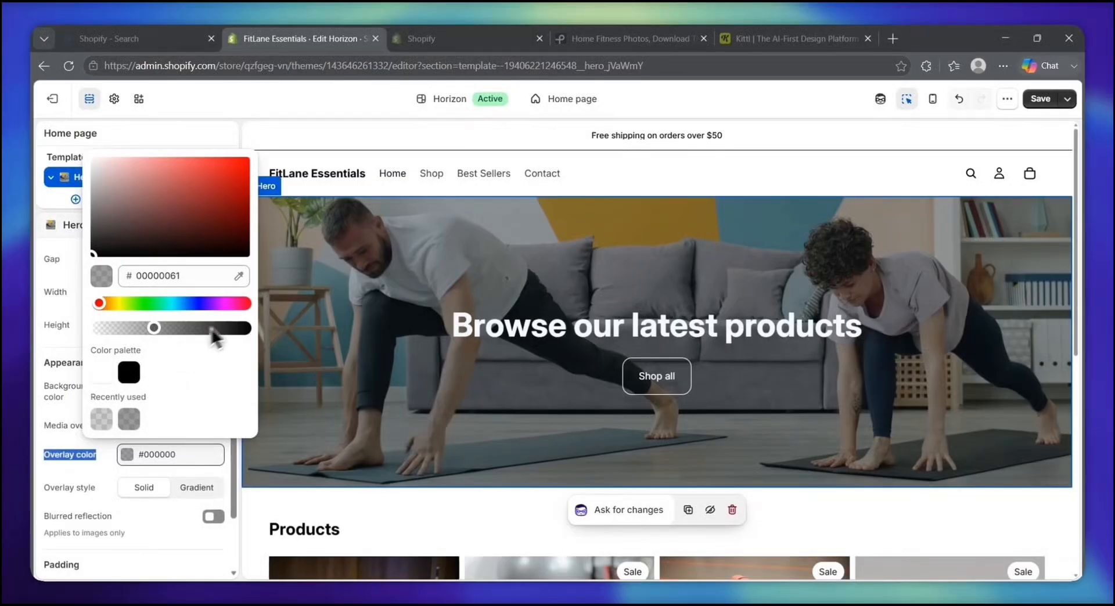
{"action": "left_click", "coordinate": [270, 354]}
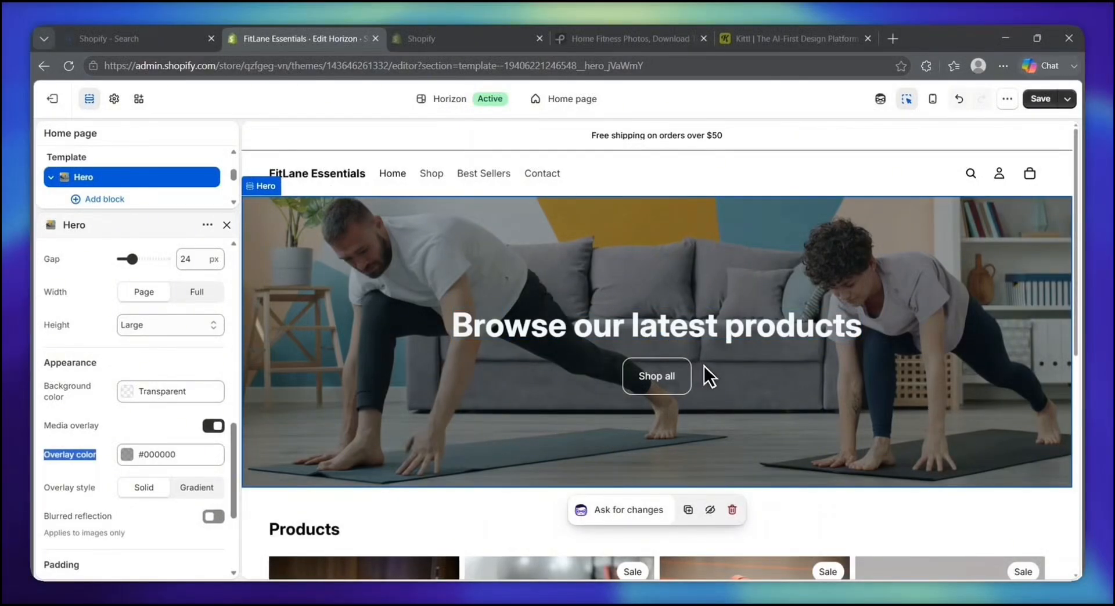
- Close the Hero section's settings and return to the home page's full section list
{"action": "scroll", "coordinate": [209, 325], "scroll_direction": "up", "scroll_amount": 10}
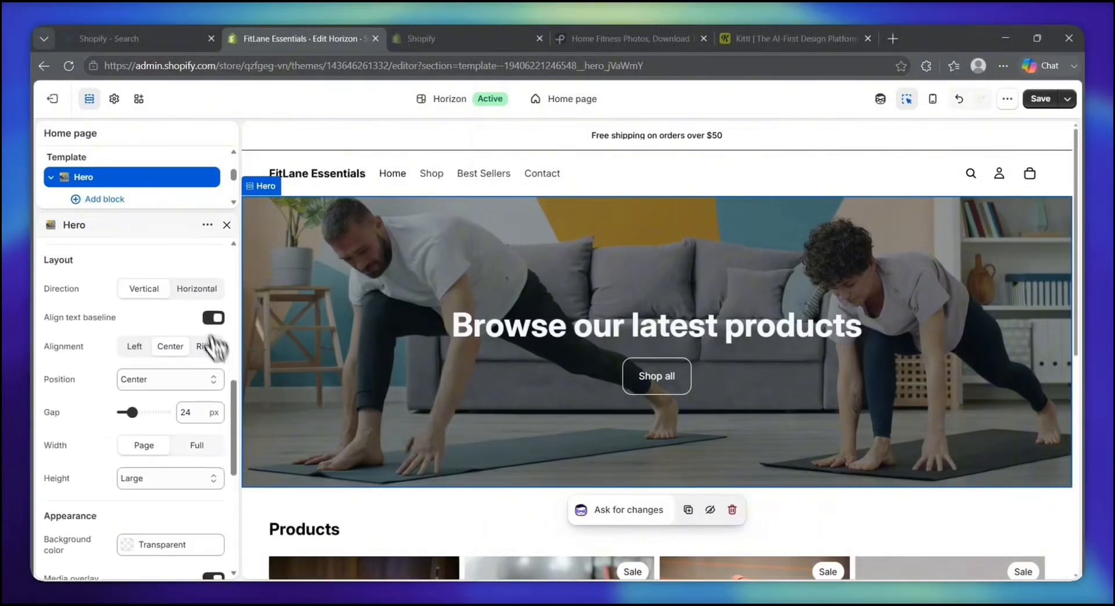
{"action": "scroll", "coordinate": [204, 308], "scroll_direction": "up", "scroll_amount": 2}
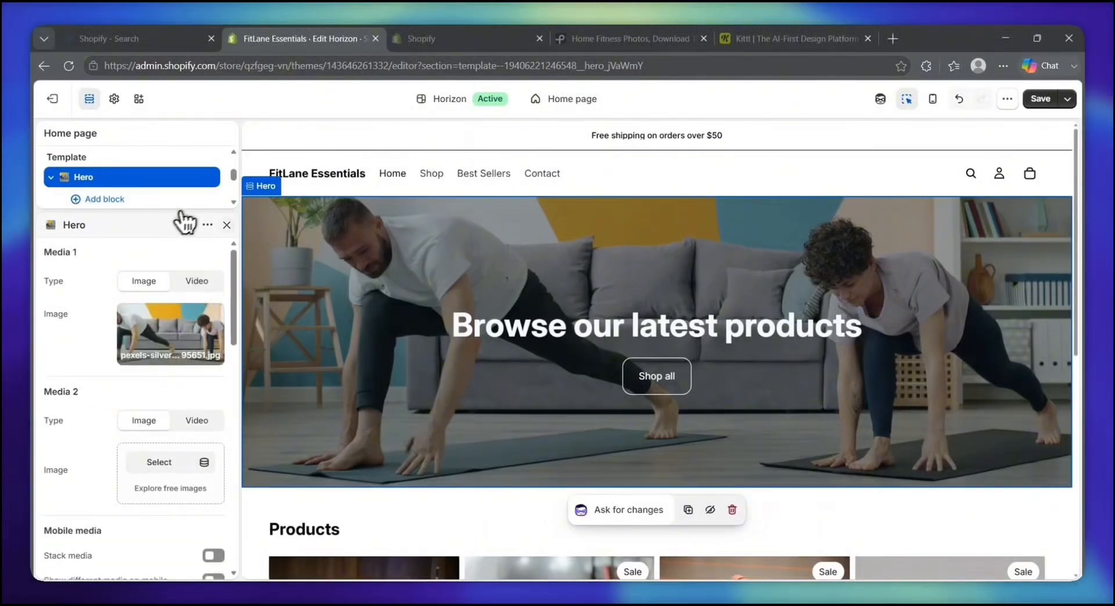
{"action": "left_click", "coordinate": [227, 224]}
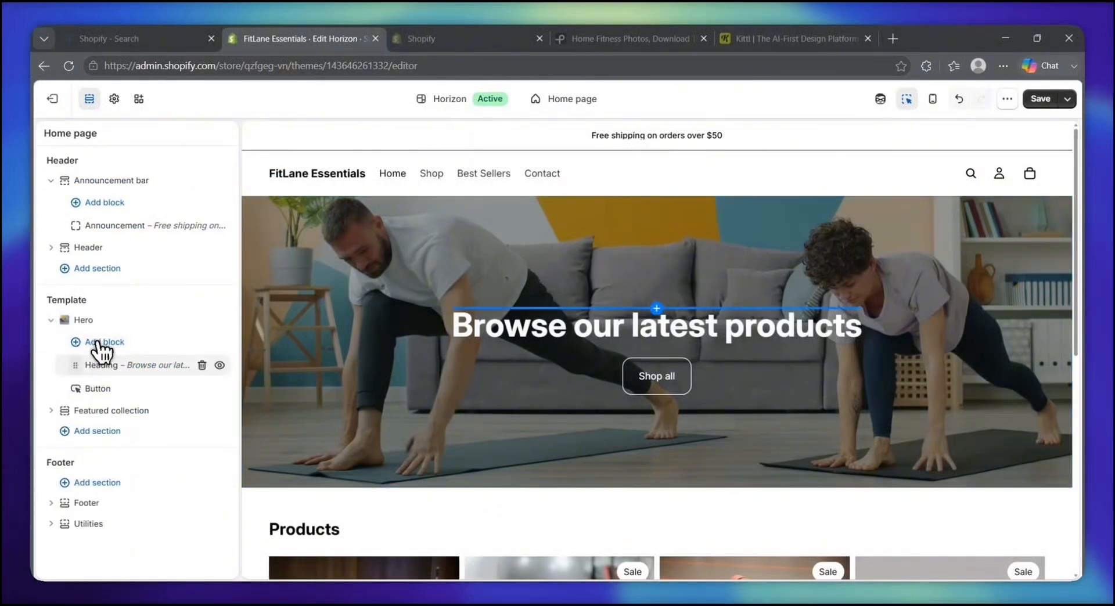
- Try moving the Heading block to another place among the Hero section's blocks
{"action": "left_click_drag", "start_coordinate": [96, 361], "coordinate": [85, 368]}
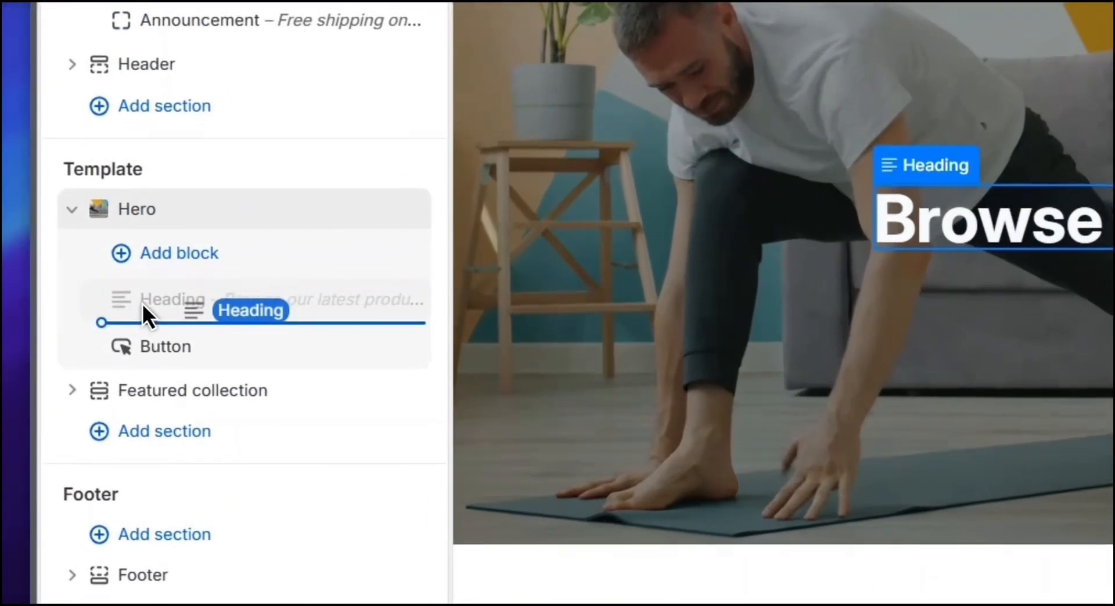
{"action": "left_click_drag", "start_coordinate": [141, 304], "coordinate": [181, 308]}
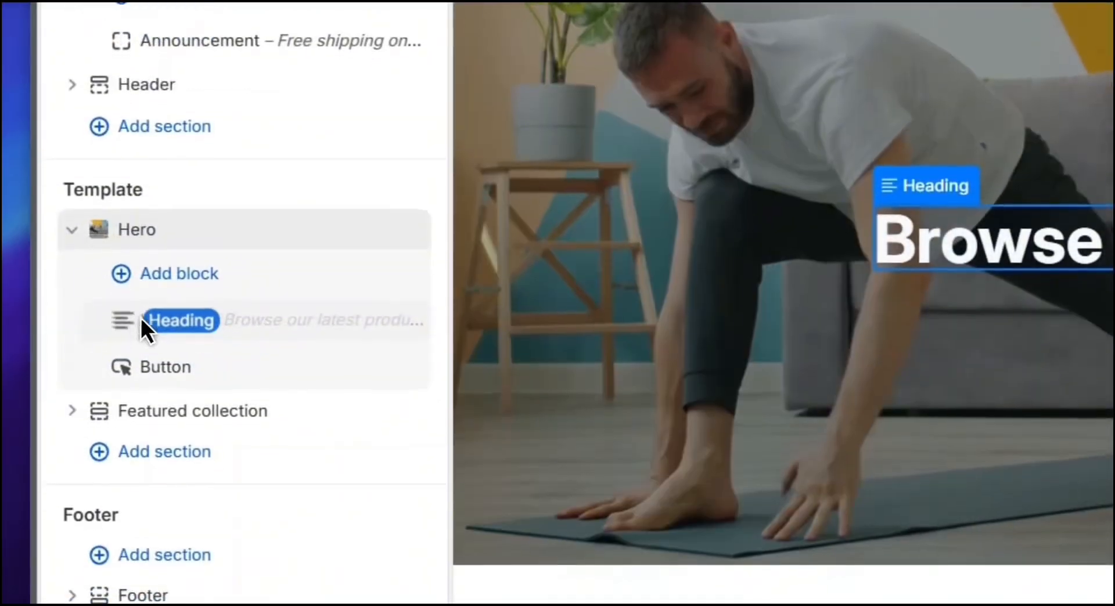
{"action": "left_click_drag", "start_coordinate": [141, 317], "coordinate": [194, 313]}
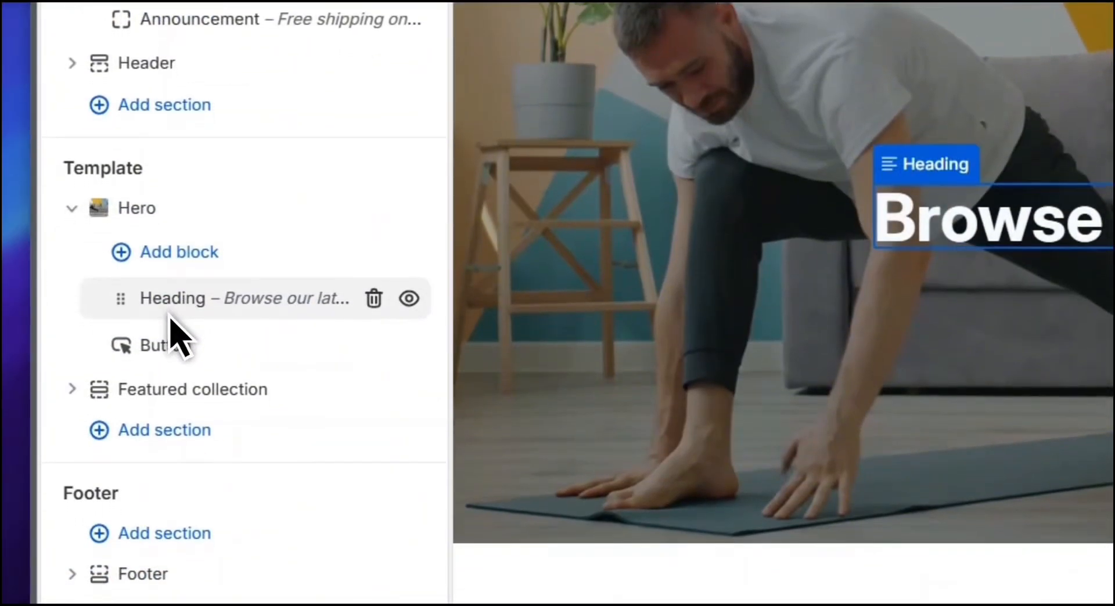
- Replace the Hero heading's text with "Home Fitness Gear Built for Stronger Daily Routines"
{"action": "left_click", "coordinate": [175, 314]}
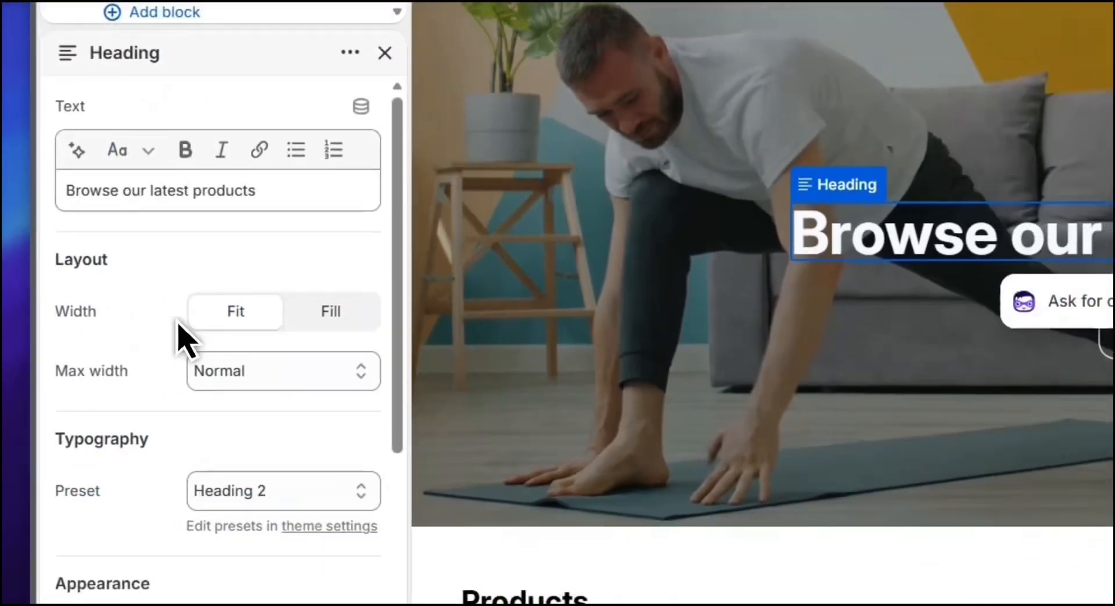
{"action": "left_click_drag", "start_coordinate": [64, 191], "coordinate": [264, 184]}
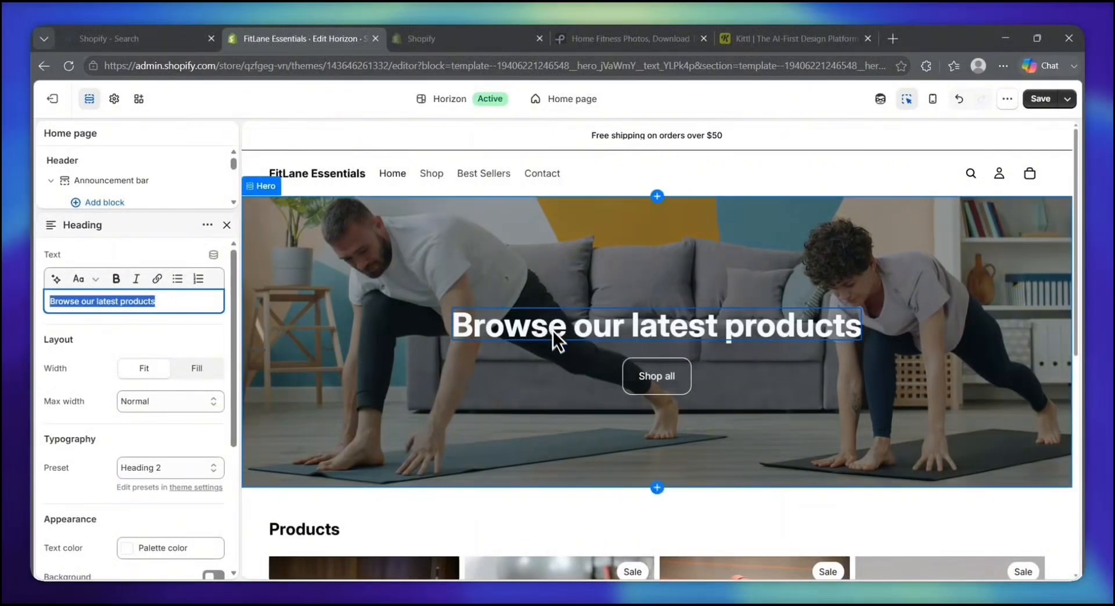
{"action": "key", "text": "BackSpace"}
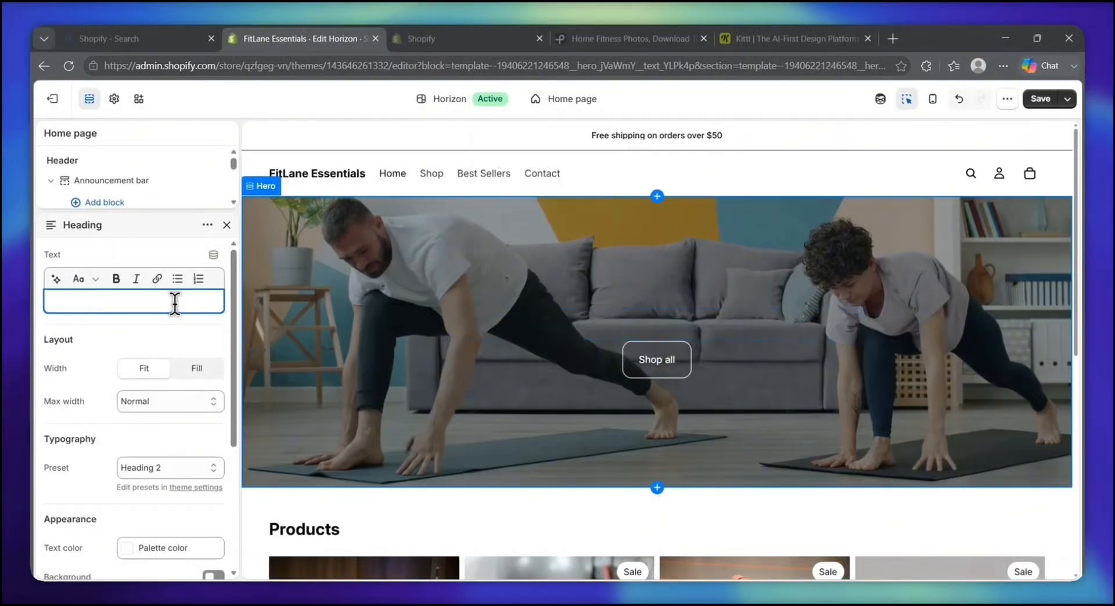
{"action": "type", "text": "Home Fitness Gear Built for Stronger Daily Routines"}
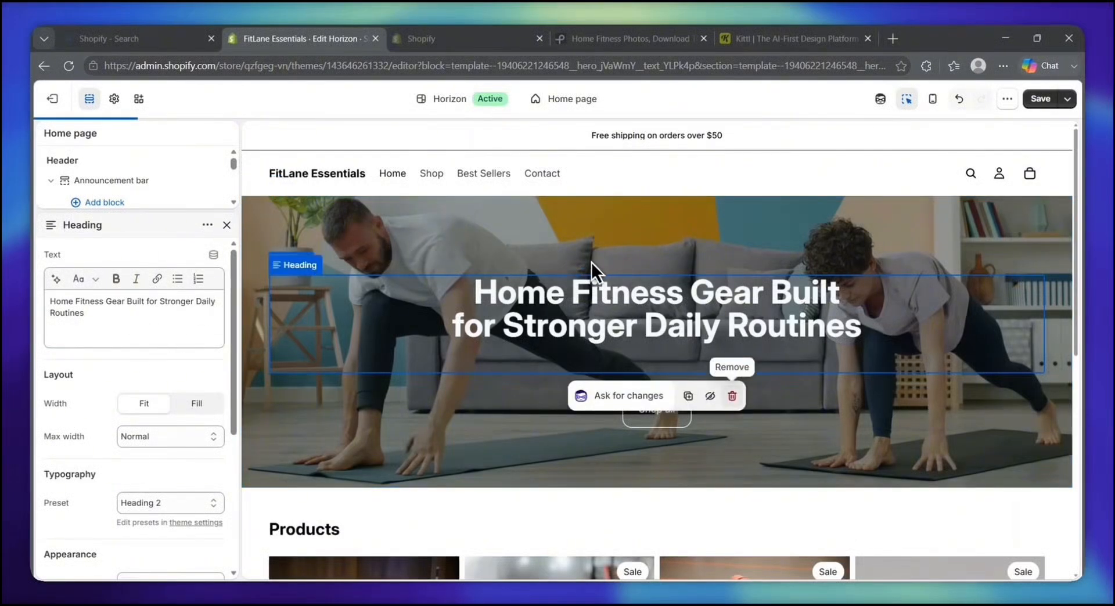
{"action": "left_click", "coordinate": [731, 396]}
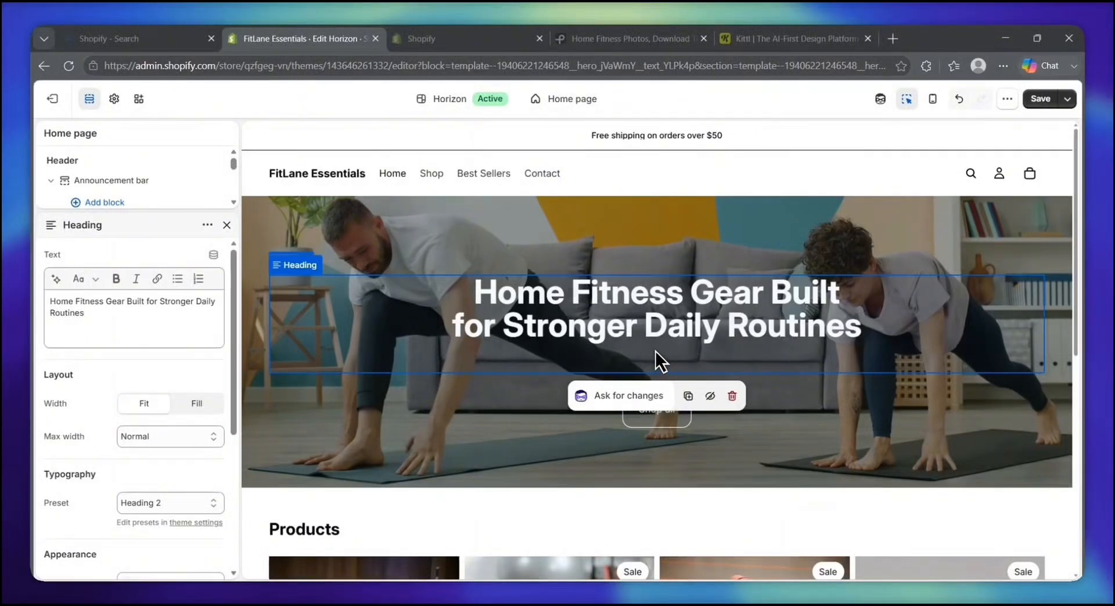
- Examine the Hero heading's layout, typography, appearance and padding settings
{"action": "scroll", "coordinate": [192, 418], "scroll_direction": "down", "scroll_amount": 2}
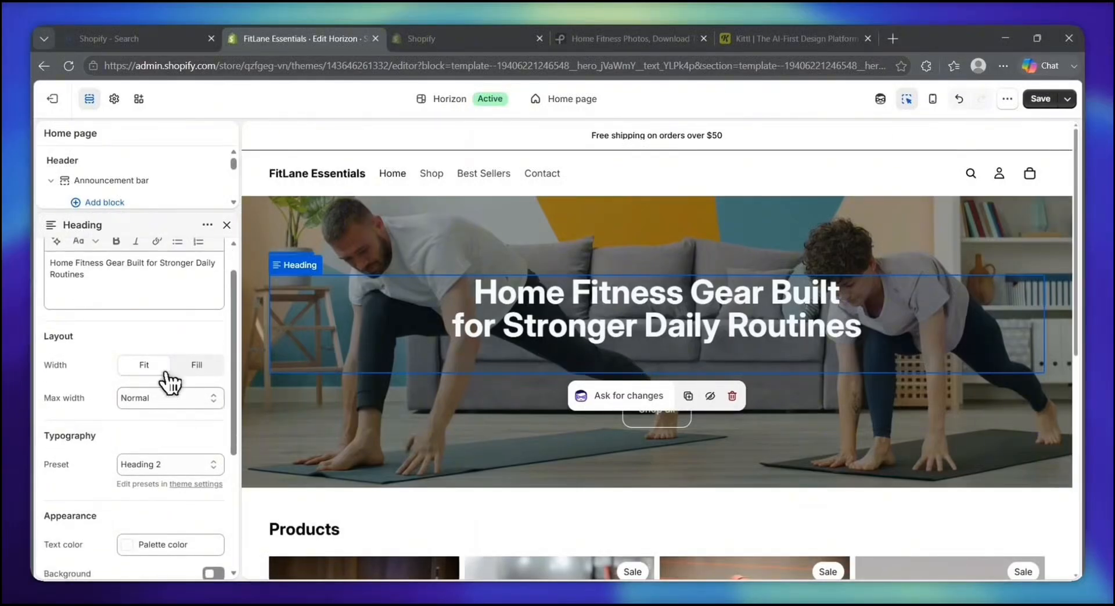
{"action": "double_click", "coordinate": [99, 365]}
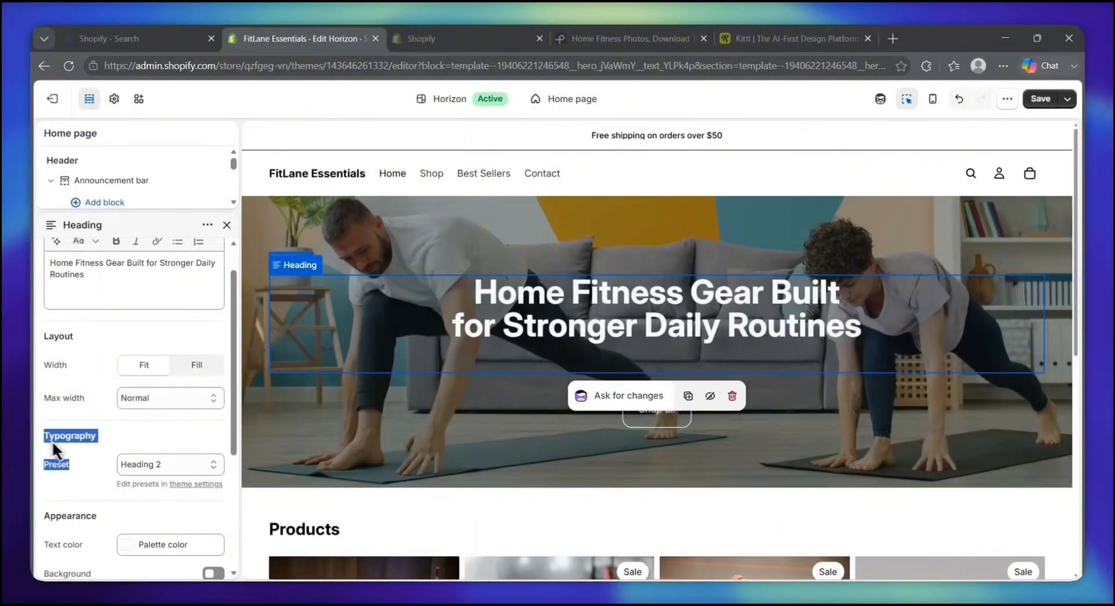
{"action": "double_click", "coordinate": [70, 464]}
{"action": "scroll", "coordinate": [105, 479], "scroll_direction": "down", "scroll_amount": 1}
{"action": "scroll", "coordinate": [106, 481], "scroll_direction": "down", "scroll_amount": 1}
{"action": "left_click_drag", "start_coordinate": [49, 468], "coordinate": [105, 481]}
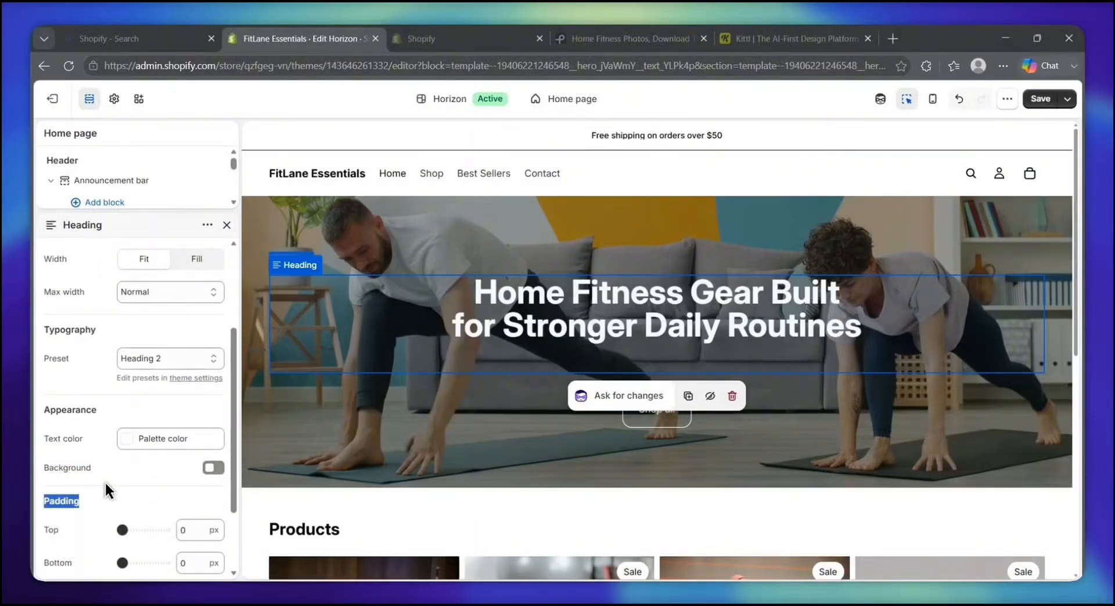
{"action": "left_click", "coordinate": [71, 504]}
{"action": "scroll", "coordinate": [116, 488], "scroll_direction": "up", "scroll_amount": 2}
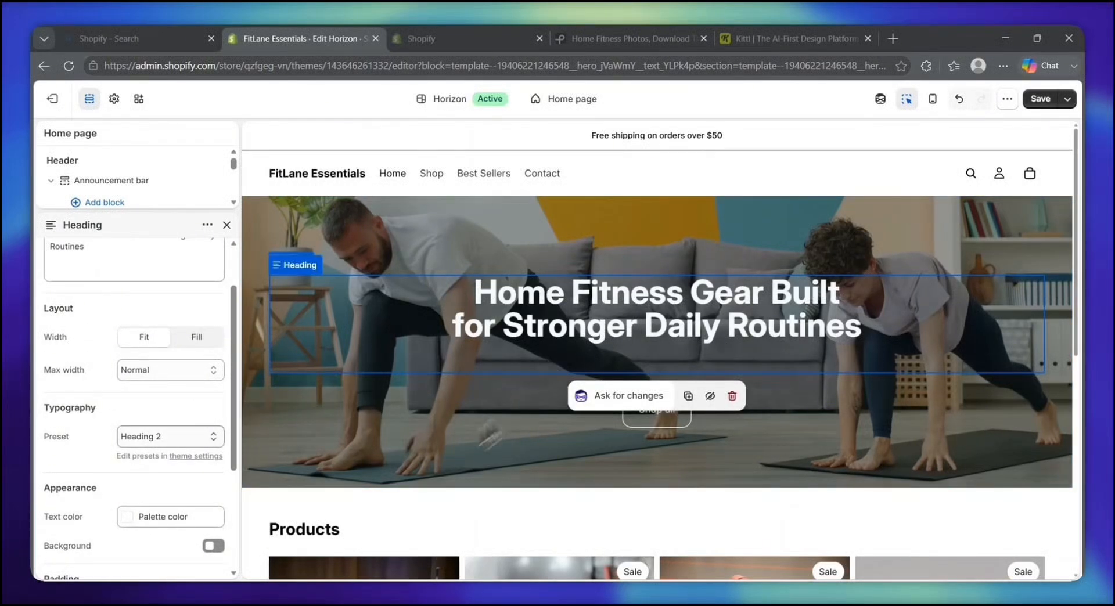
- Try a different typography preset on the Hero heading
{"action": "left_click", "coordinate": [190, 438]}
{"action": "key", "text": "Up"}
{"action": "key", "text": "Up"}
{"action": "key", "text": "Up"}
{"action": "key", "text": "Return"}
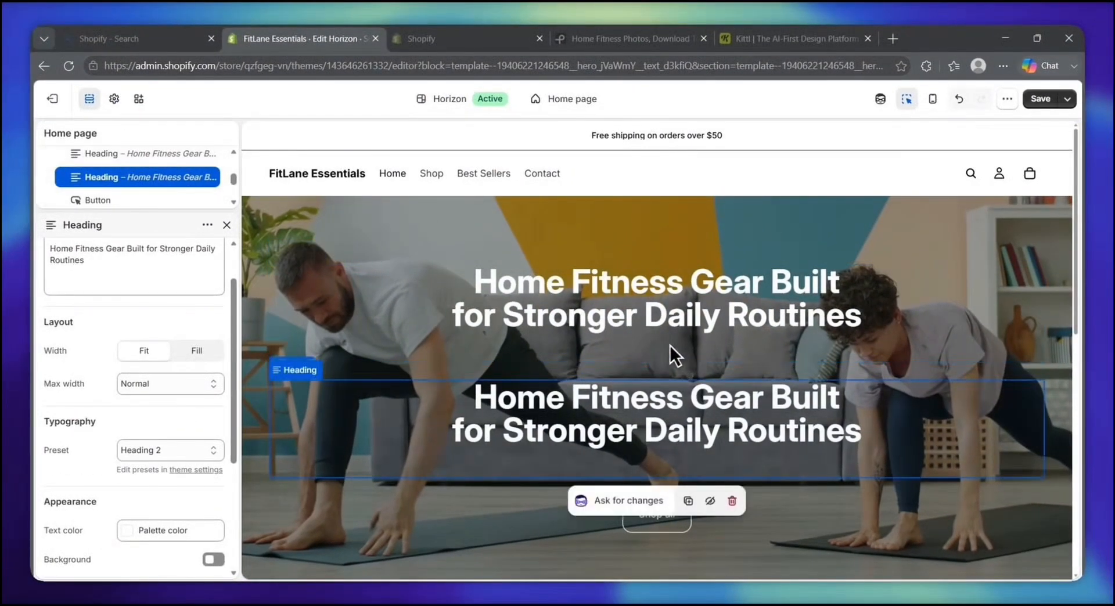
- Replace the duplicate heading's text with "Simple workout essentials for strength, recovery, and everyday movement."
{"action": "double_click", "coordinate": [659, 397]}
{"action": "scroll", "coordinate": [208, 316], "scroll_direction": "up", "scroll_amount": 1}
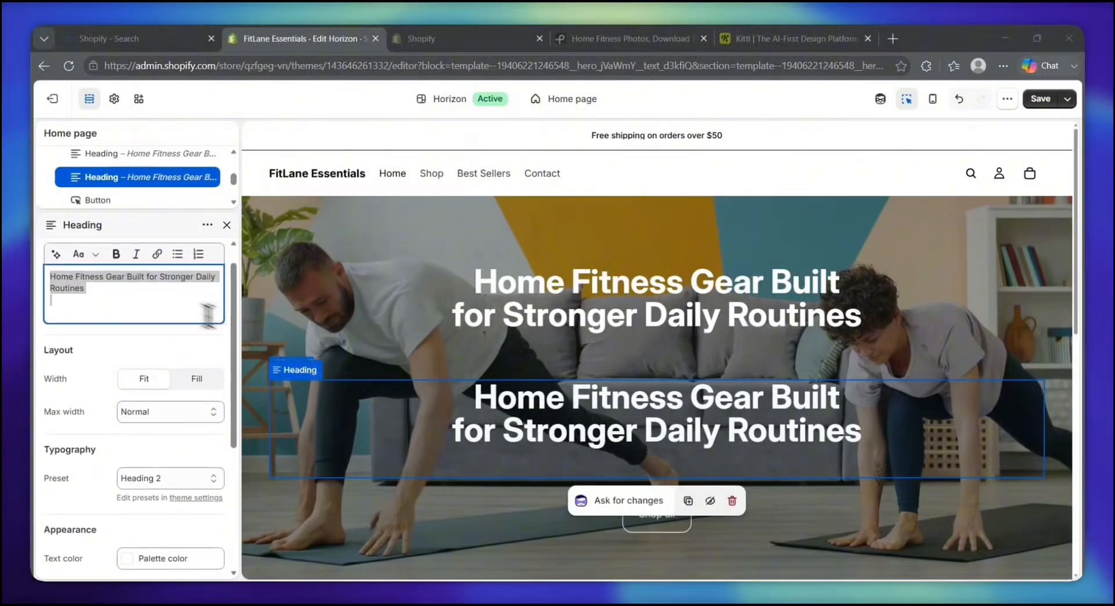
{"action": "key", "text": "BackSpace"}
{"action": "type", "text": "Simple workout essentials for strength, recovery, and everyday movement."}
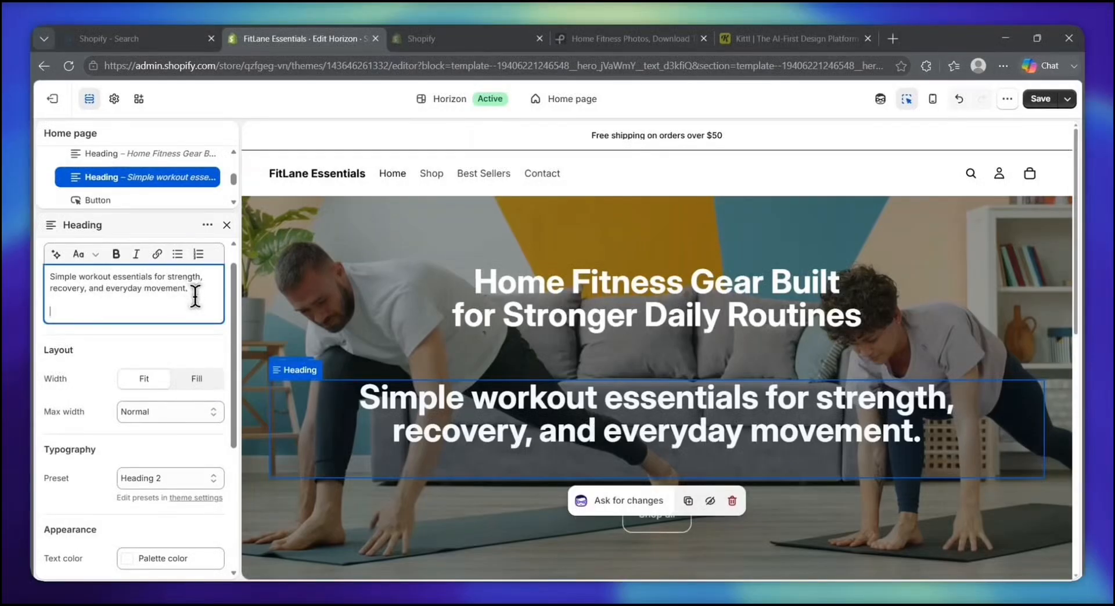
{"action": "key", "text": "Return"}
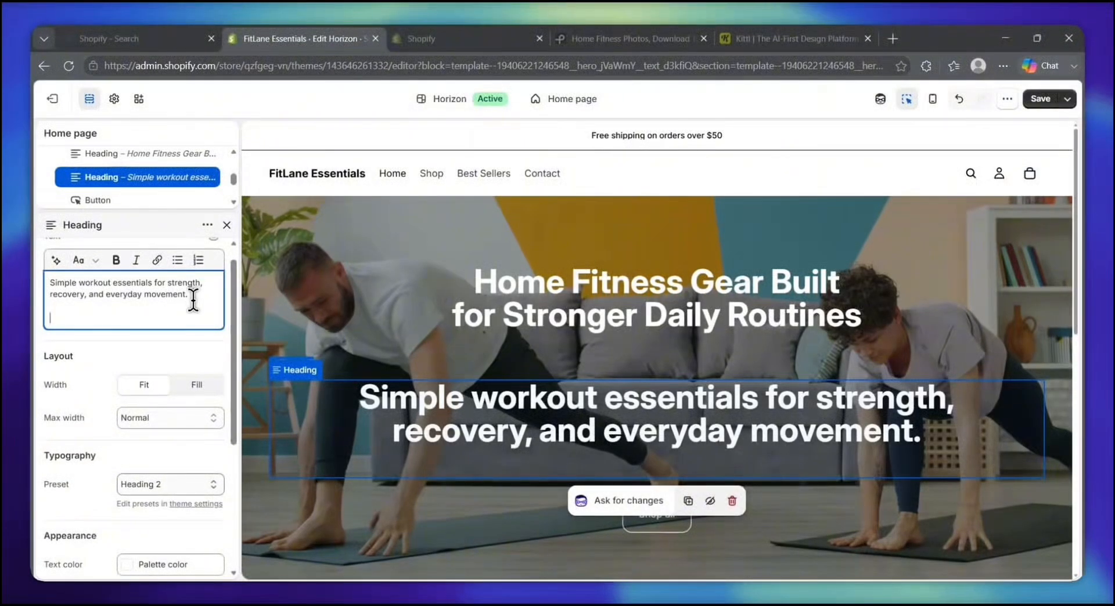
- Set the typography preset of the "Simple workout essentials" block to Paragraph
{"action": "left_click", "coordinate": [130, 486]}
{"action": "key", "text": "Up"}
{"action": "key", "text": "Up"}
{"action": "key", "text": "Return"}
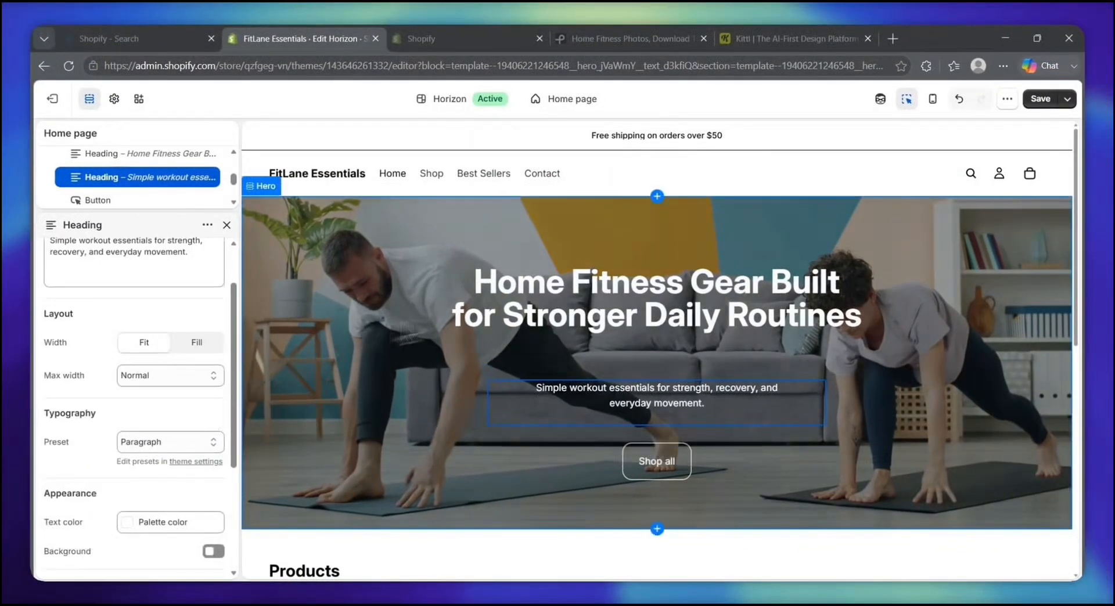
- Change the Hero button's label to "Shop Best Sellers"
{"action": "left_click", "coordinate": [649, 465]}
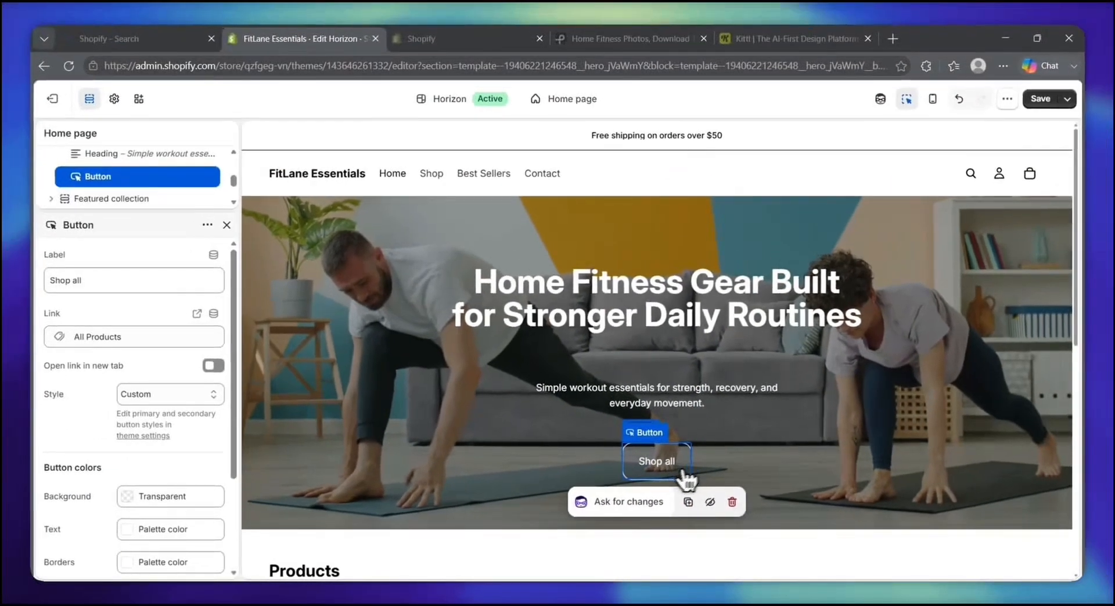
{"action": "left_click", "coordinate": [682, 473]}
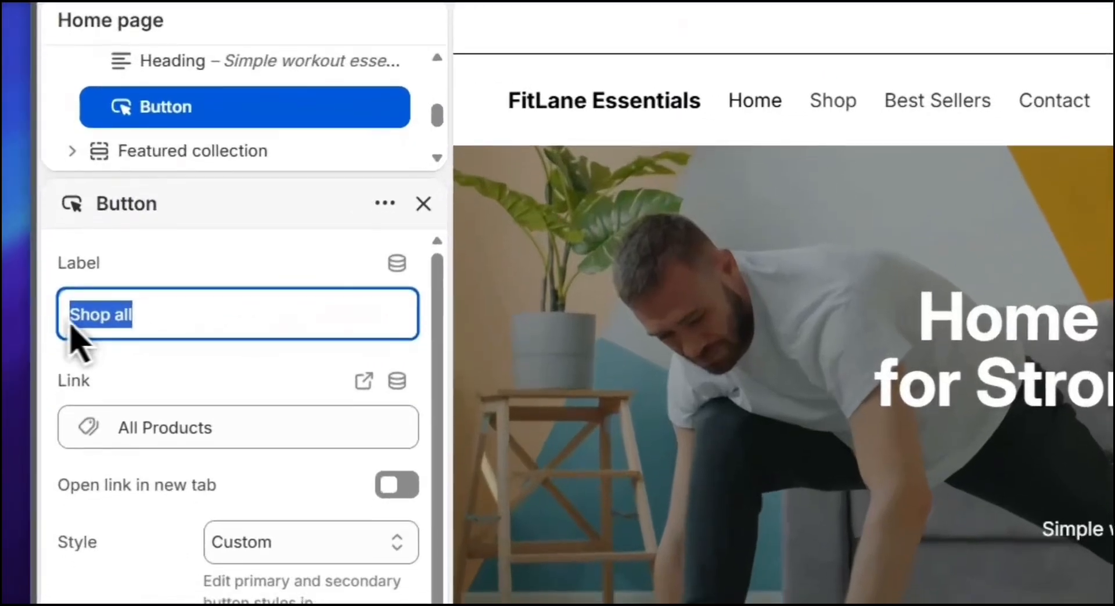
{"action": "type", "text": "Shop B"}
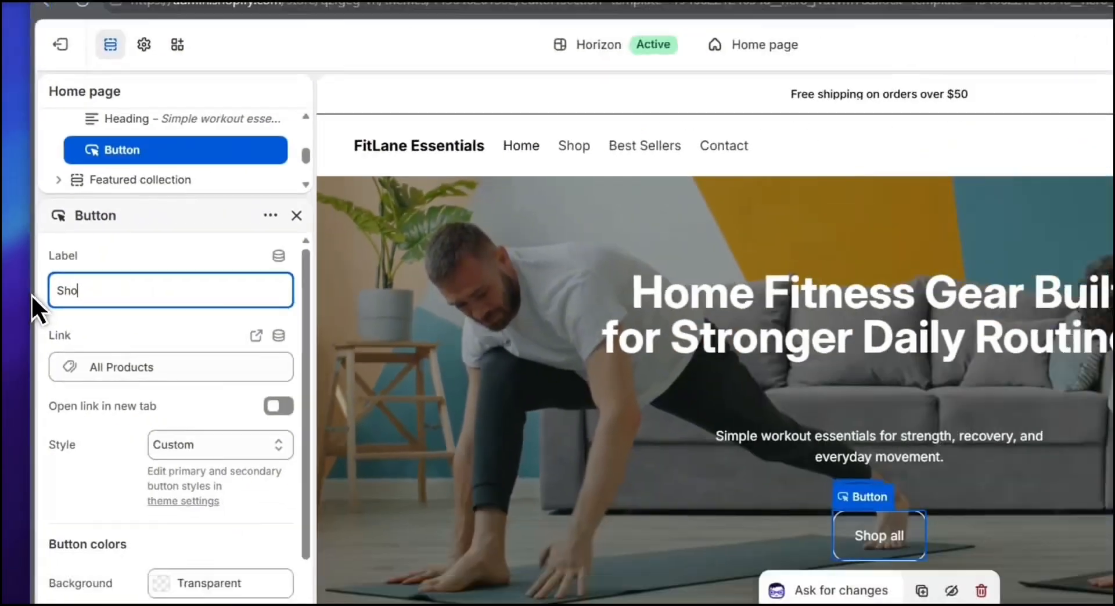
{"action": "type", "text": "est "}
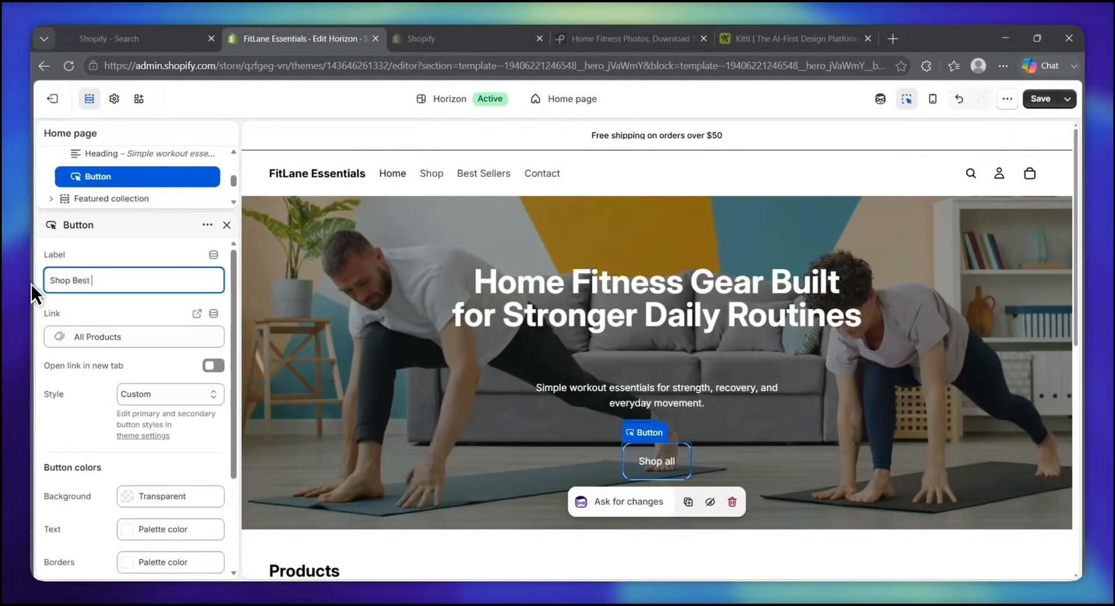
{"action": "type", "text": "Sellers"}
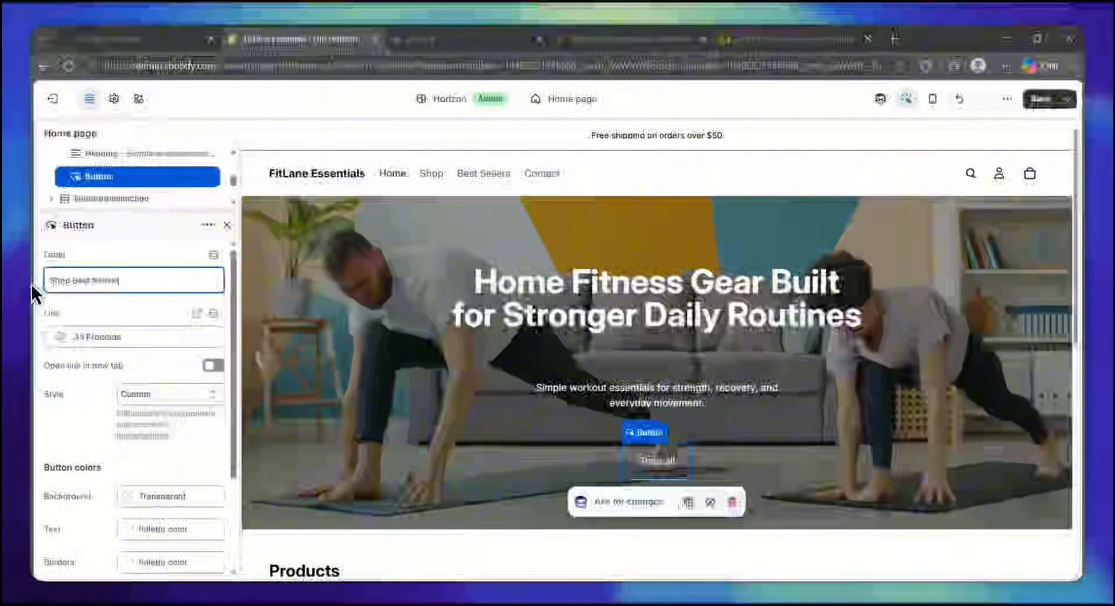
{"action": "left_click", "coordinate": [32, 286]}
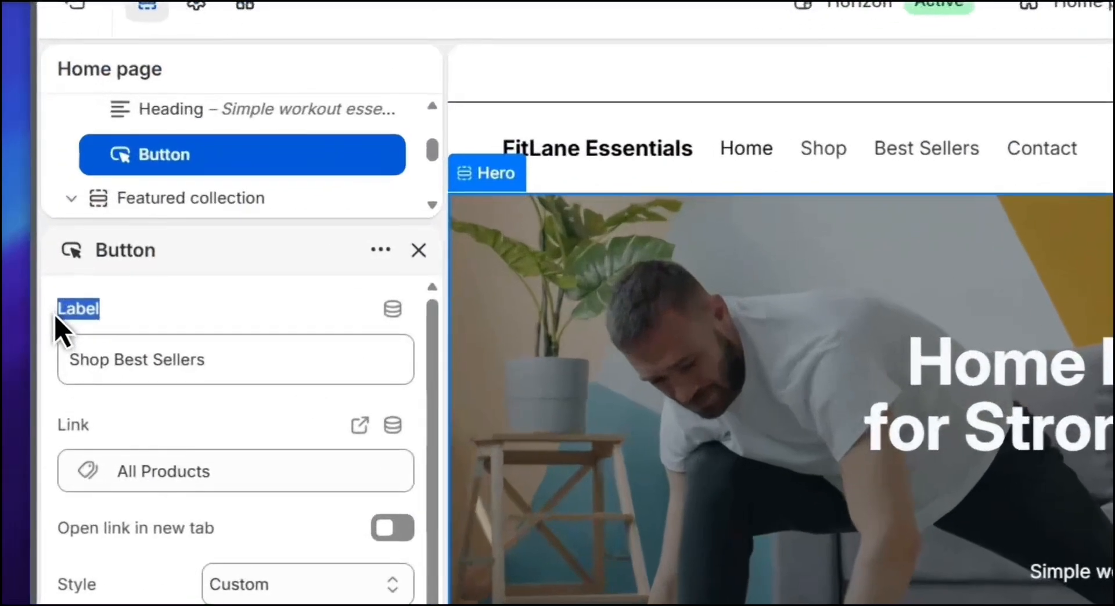
- Link the Hero button to the Best Sellers collection
{"action": "left_click_drag", "start_coordinate": [43, 255], "coordinate": [131, 286]}
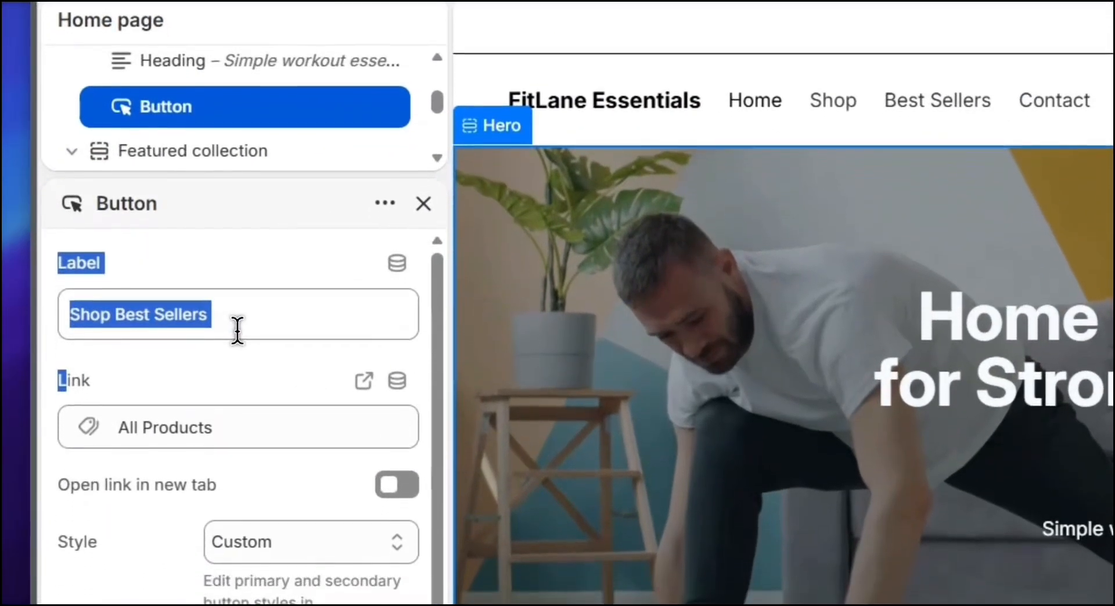
{"action": "left_click", "coordinate": [148, 329]}
{"action": "left_click_drag", "start_coordinate": [137, 362], "coordinate": [218, 386]}
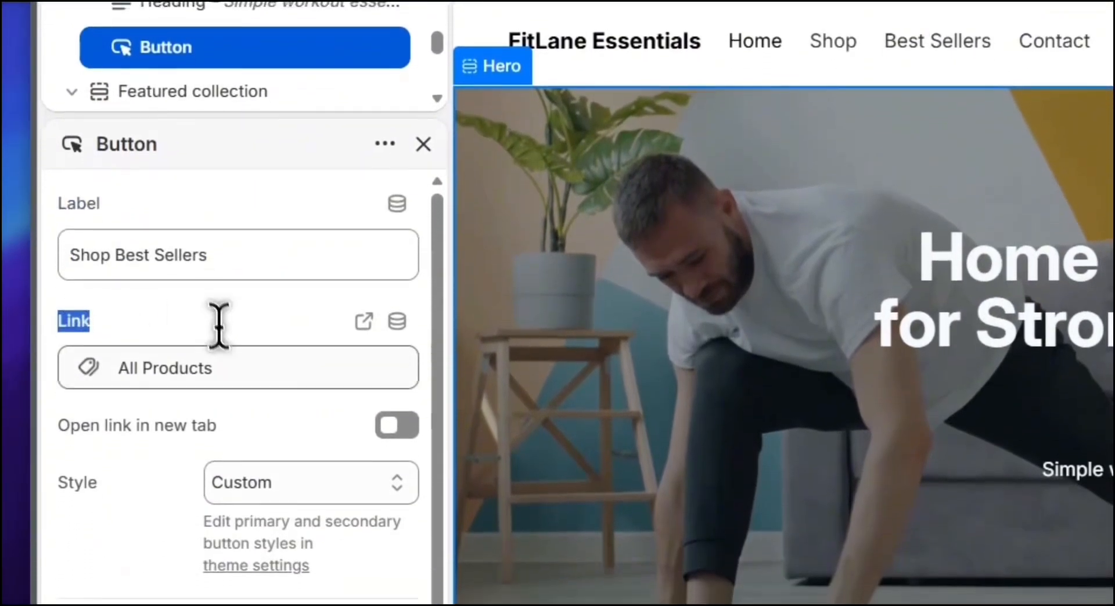
{"action": "left_click", "coordinate": [110, 372]}
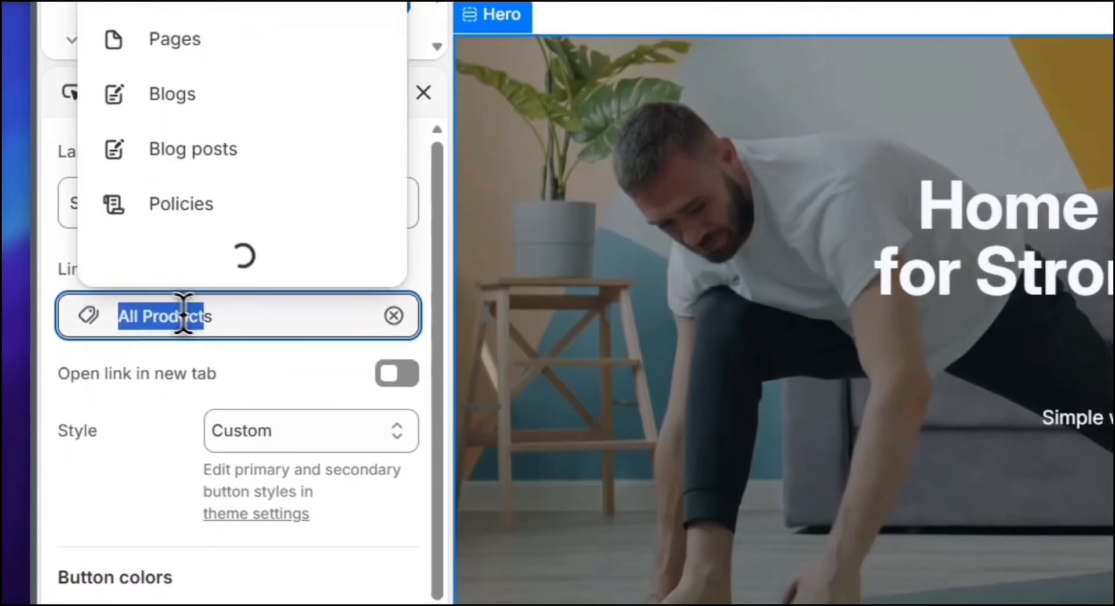
{"action": "left_click", "coordinate": [87, 323]}
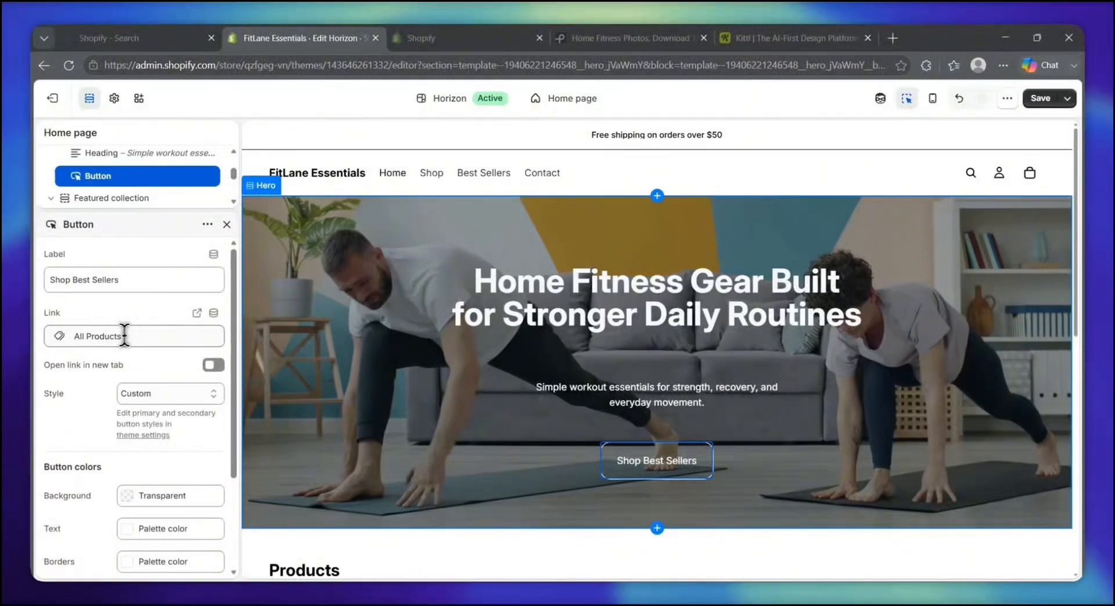
{"action": "left_click", "coordinate": [86, 336]}
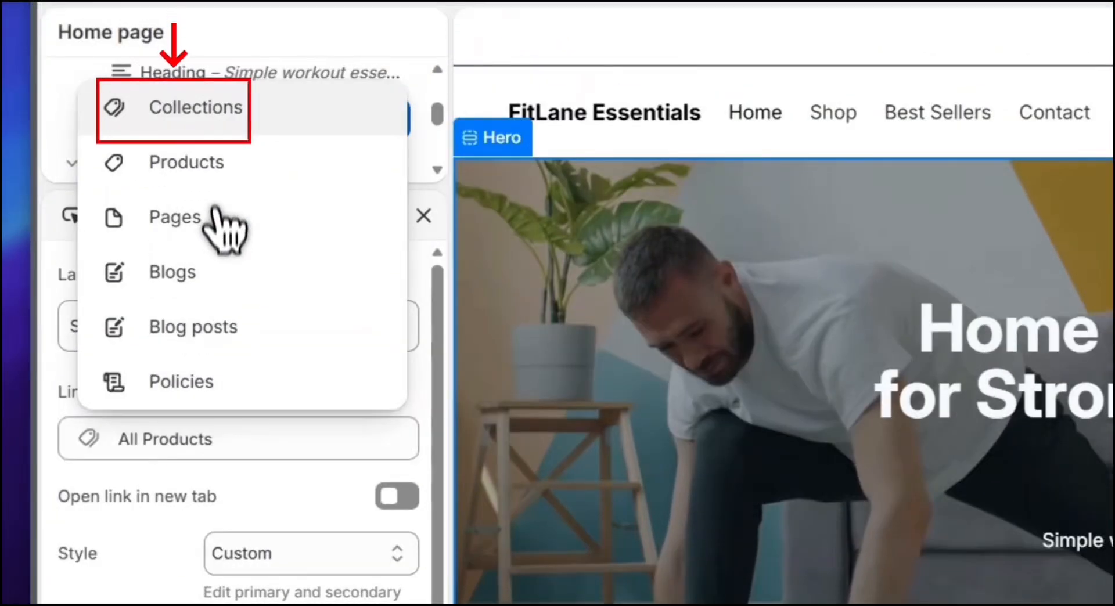
{"action": "left_click", "coordinate": [186, 109]}
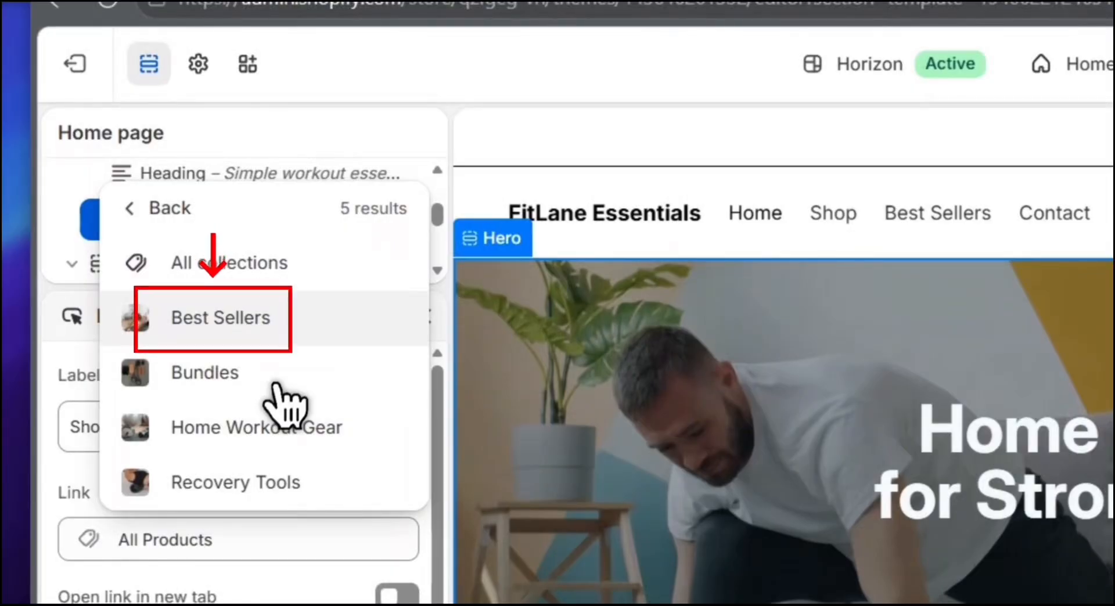
{"action": "left_click", "coordinate": [220, 317]}
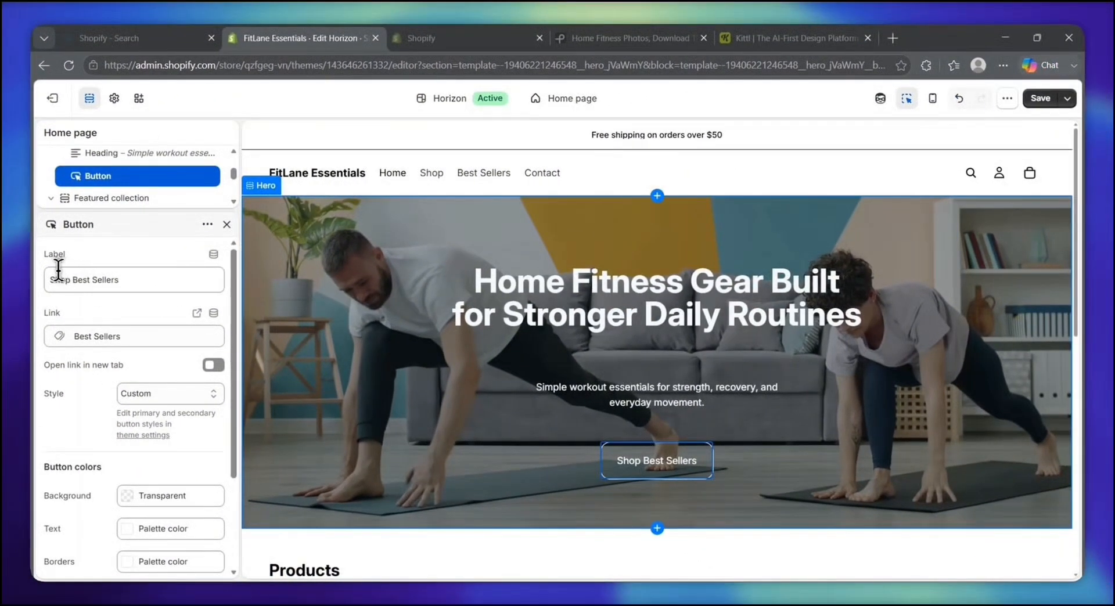
- Examine the Hero button's style, color and size settings
{"action": "mouse_move", "coordinate": [656, 456]}
{"action": "scroll", "coordinate": [211, 472], "scroll_direction": "down", "scroll_amount": 1}
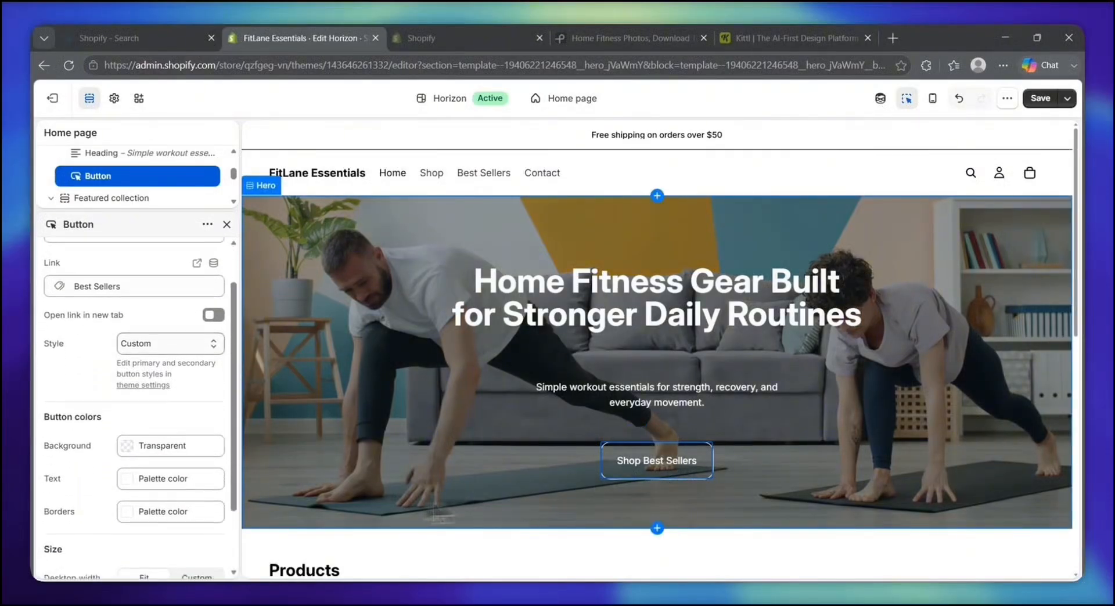
{"action": "double_click", "coordinate": [189, 385]}
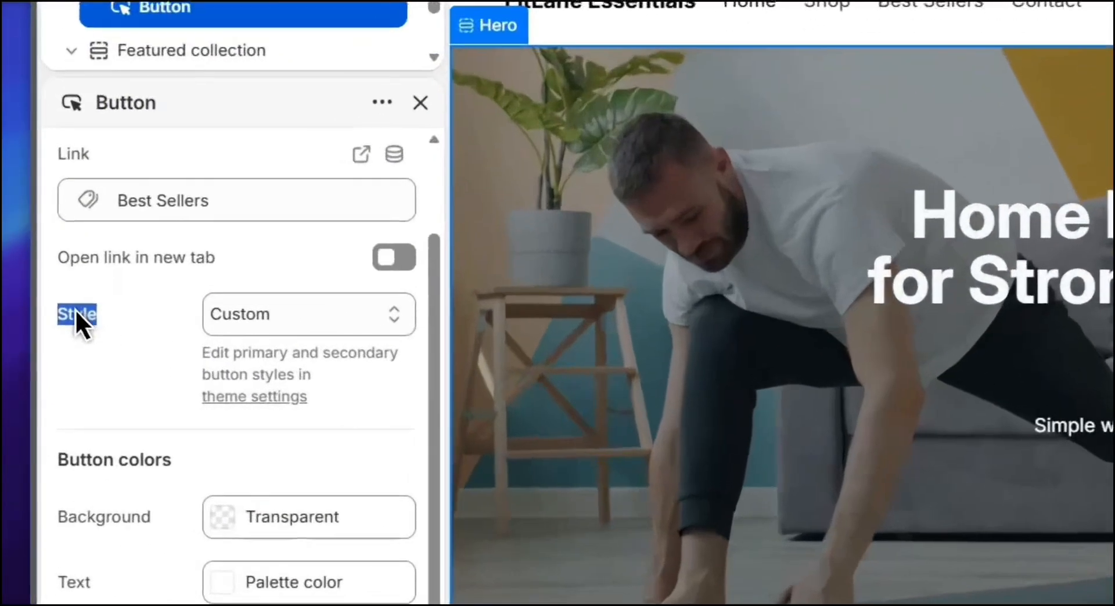
{"action": "left_click_drag", "start_coordinate": [44, 433], "coordinate": [86, 434]}
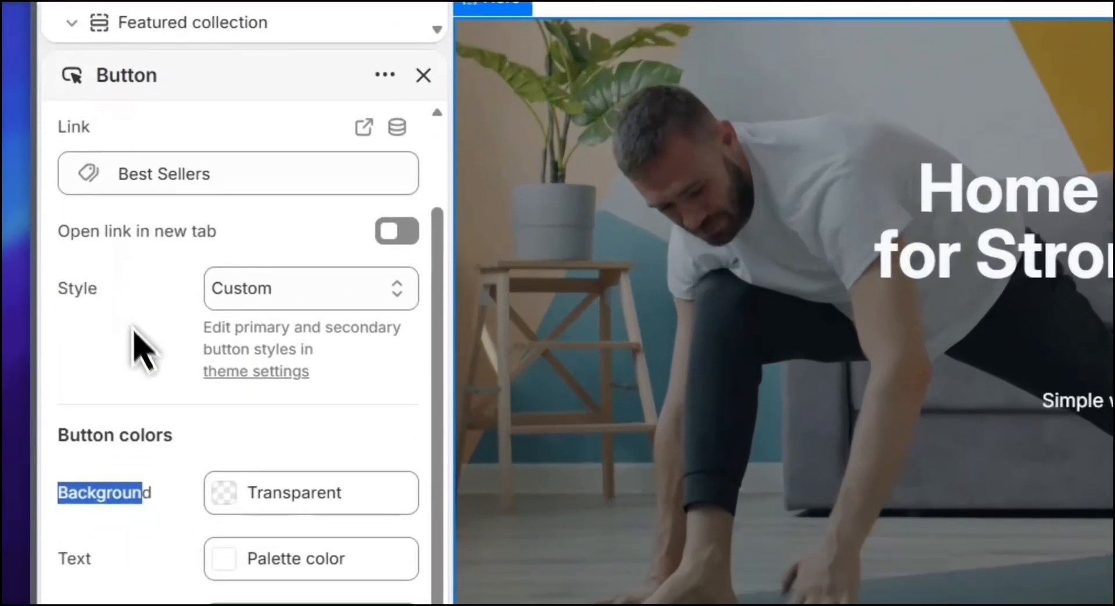
{"action": "mouse_move", "coordinate": [44, 466]}
{"action": "left_mouse_down"}
{"action": "mouse_move", "coordinate": [61, 466]}
{"action": "mouse_move", "coordinate": [161, 550]}
{"action": "left_mouse_up"}
{"action": "double_click", "coordinate": [87, 523]}
{"action": "double_click", "coordinate": [76, 597]}
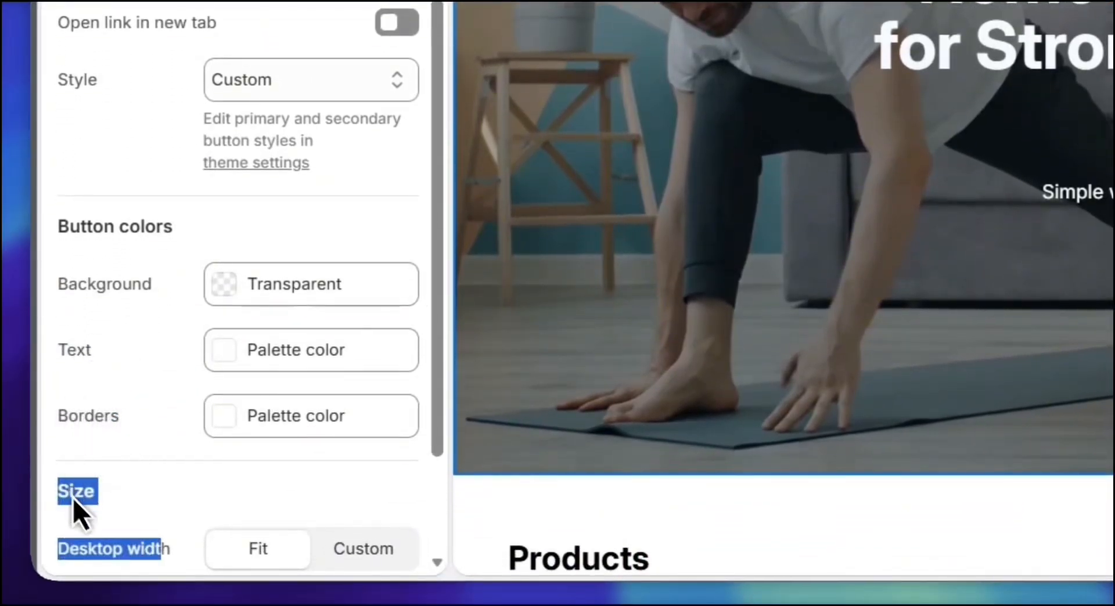
{"action": "left_click", "coordinate": [156, 550]}
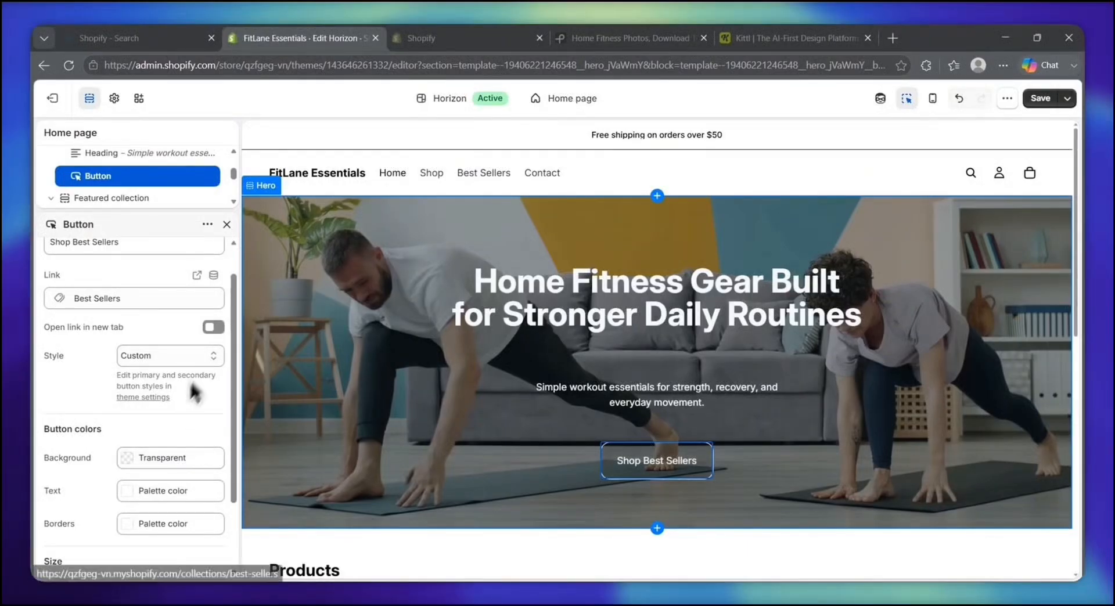
- Review the Hero banner's heading, supporting text and button in the page preview
{"action": "left_click", "coordinate": [680, 480]}
{"action": "scroll", "coordinate": [650, 484], "scroll_direction": "down", "scroll_amount": 1}
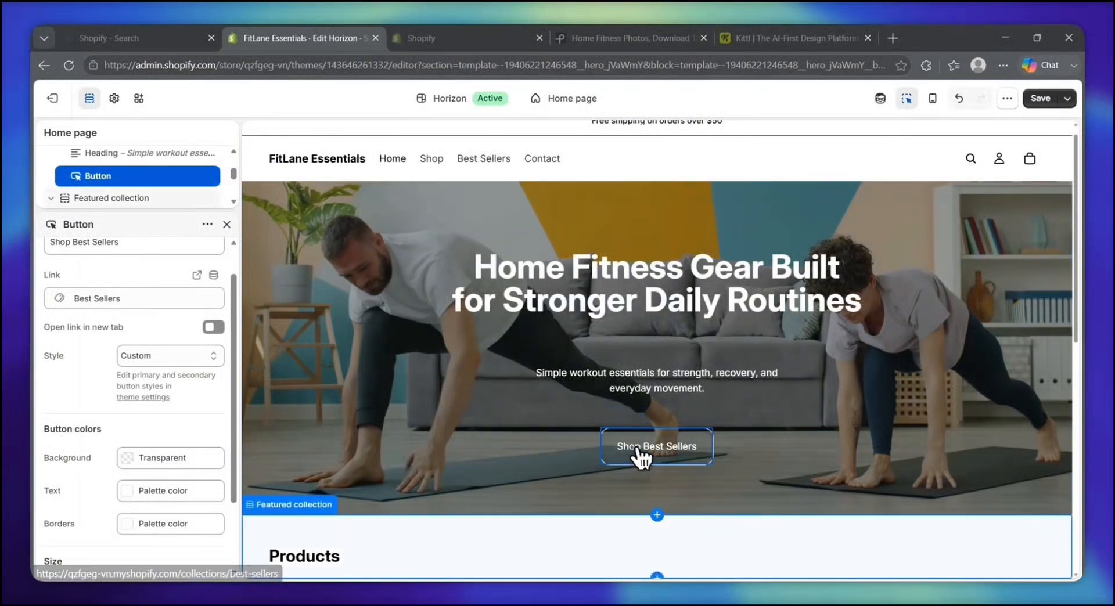
{"action": "scroll", "coordinate": [134, 418], "scroll_direction": "down", "scroll_amount": 1}
{"action": "scroll", "coordinate": [230, 511], "scroll_direction": "up", "scroll_amount": 2}
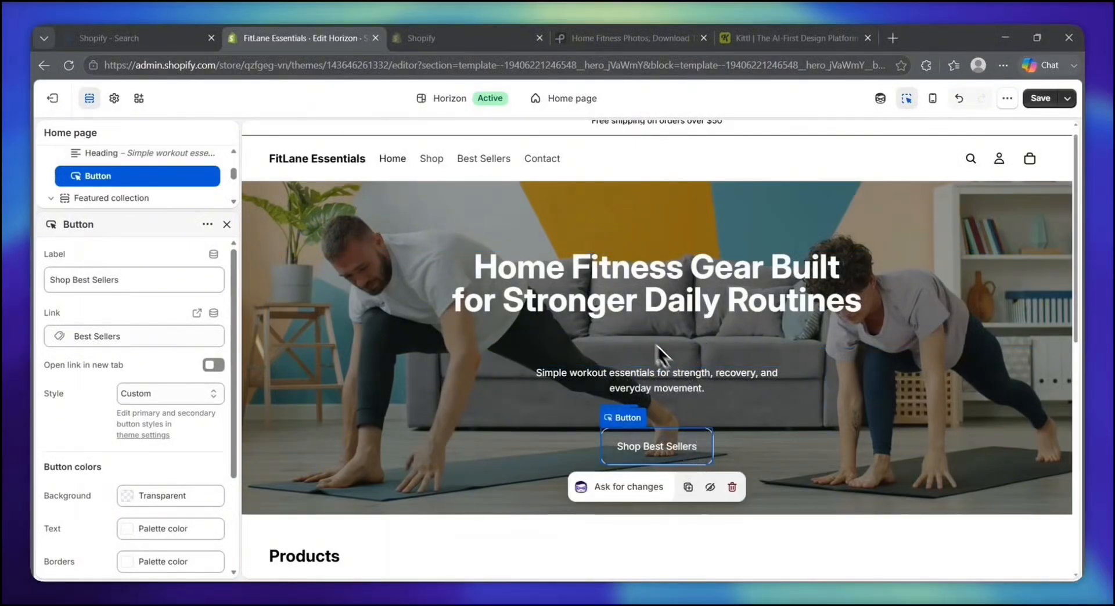
{"action": "left_click", "coordinate": [619, 333]}
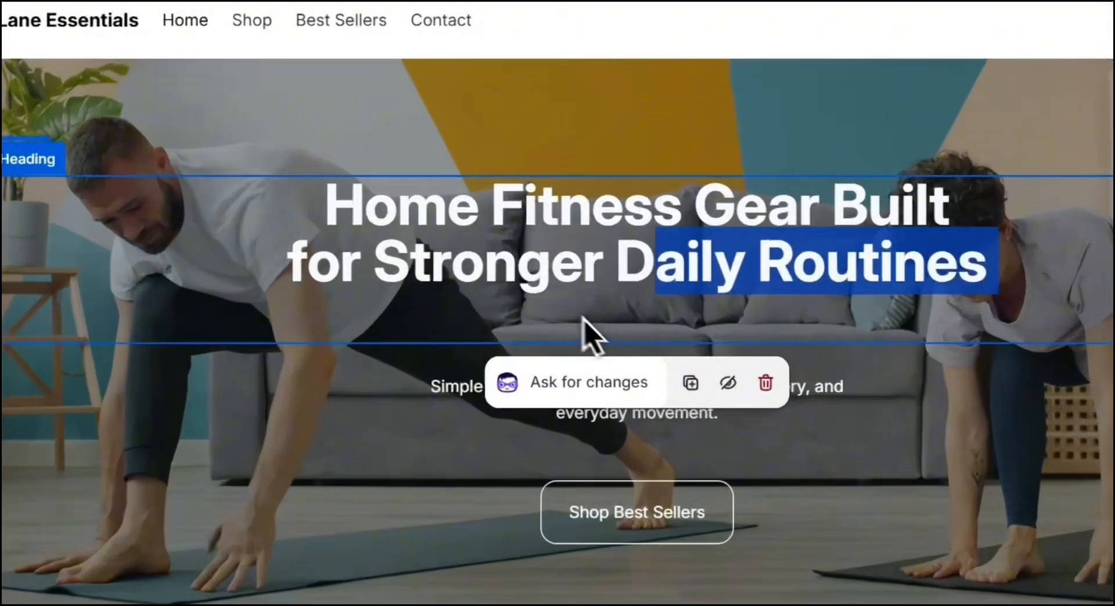
{"action": "left_click_drag", "start_coordinate": [582, 317], "coordinate": [509, 457]}
{"action": "left_click_drag", "start_coordinate": [901, 184], "coordinate": [937, 184]}
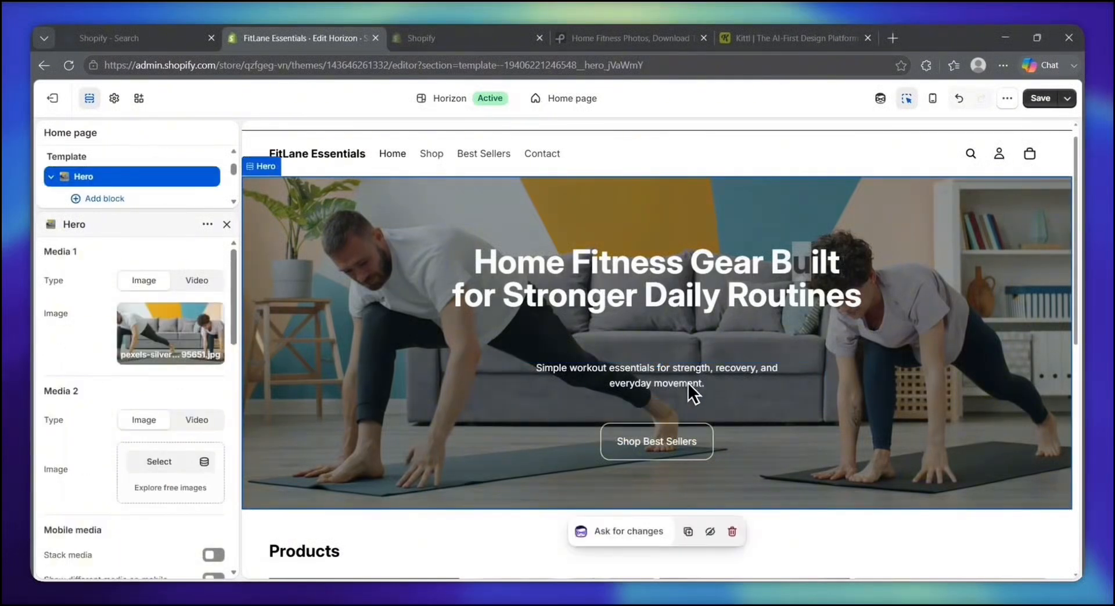
- Try to adjust the bottom padding of the Hero banner's main heading
{"action": "left_click", "coordinate": [677, 334]}
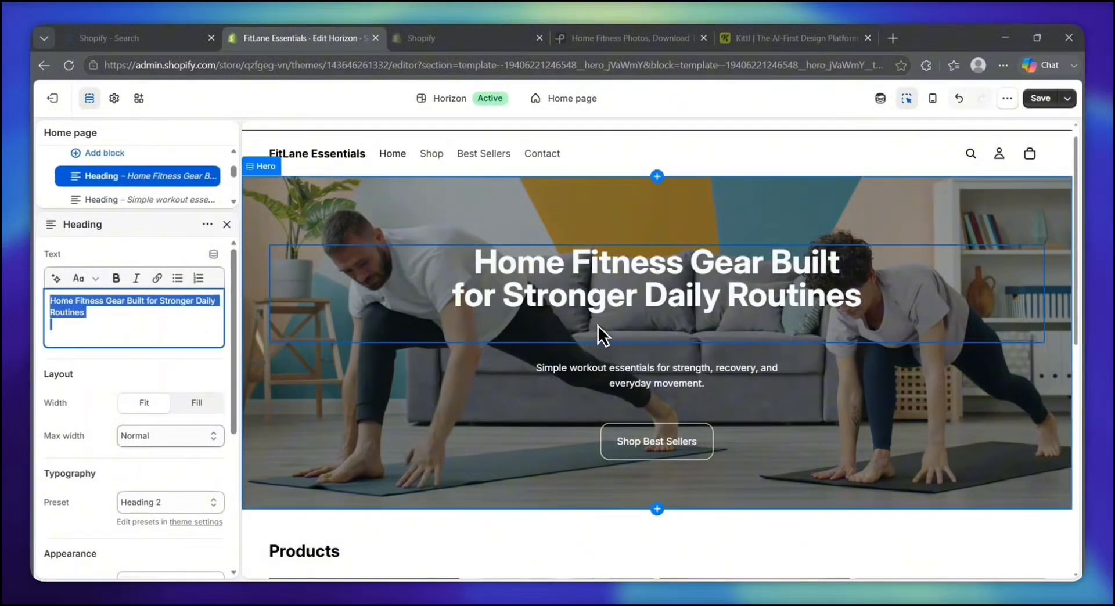
{"action": "scroll", "coordinate": [134, 407], "scroll_direction": "down", "scroll_amount": 4}
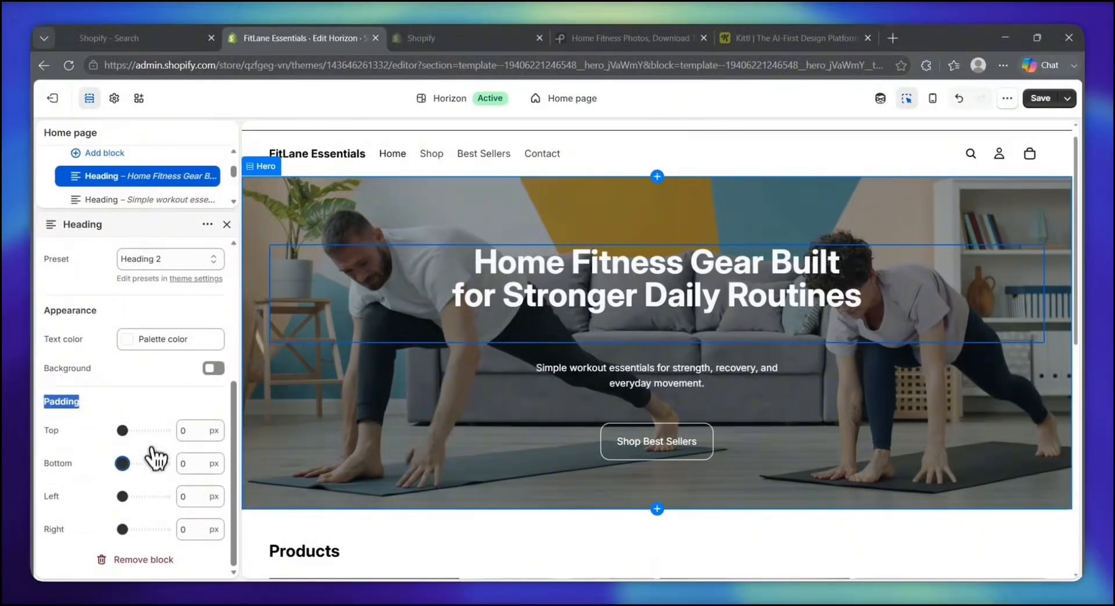
{"action": "left_click_drag", "start_coordinate": [123, 463], "coordinate": [136, 464]}
{"action": "left_click_drag", "start_coordinate": [130, 465], "coordinate": [122, 465]}
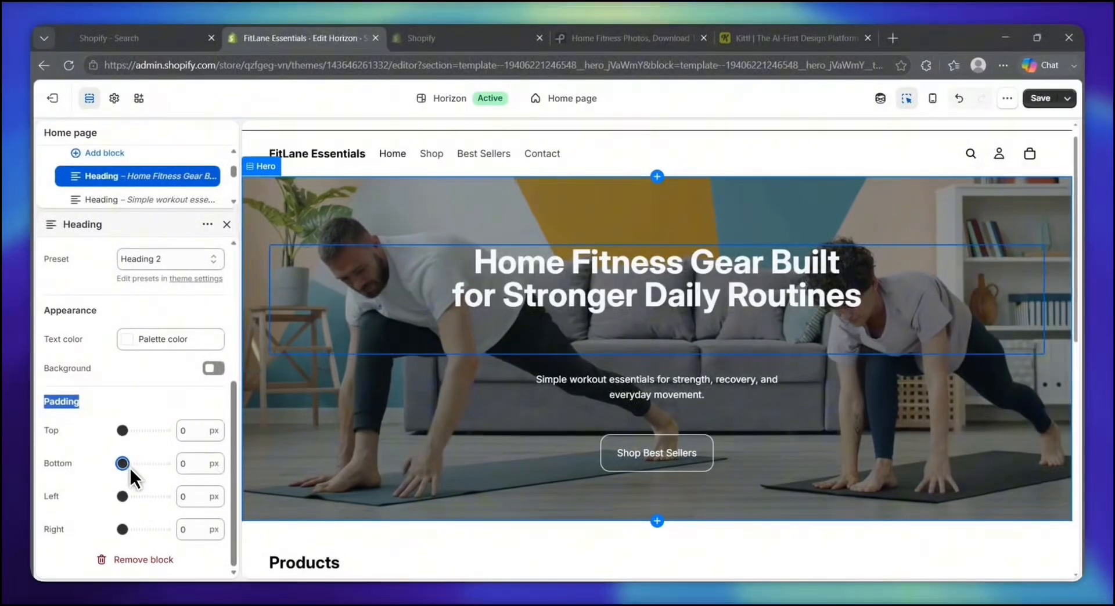
{"action": "left_click", "coordinate": [114, 483]}
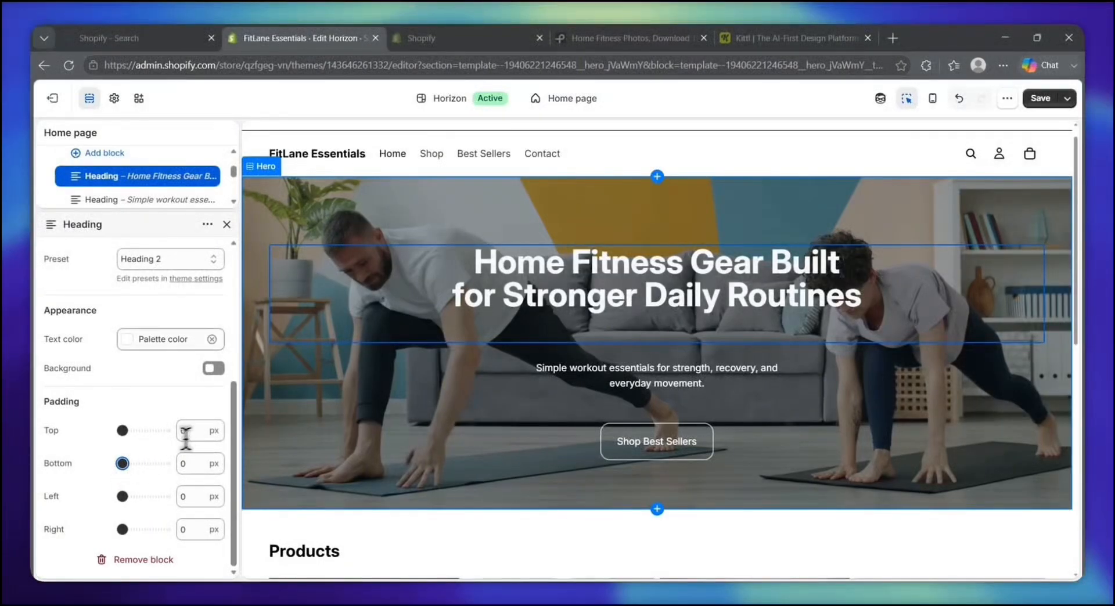
- Remove the empty line after "Home Fitness Gear Built for Stronger Daily Routines" in the Hero's main heading to tighten its spacing
{"action": "scroll", "coordinate": [214, 446], "scroll_direction": "up", "scroll_amount": 4}
{"action": "left_click", "coordinate": [168, 329]}
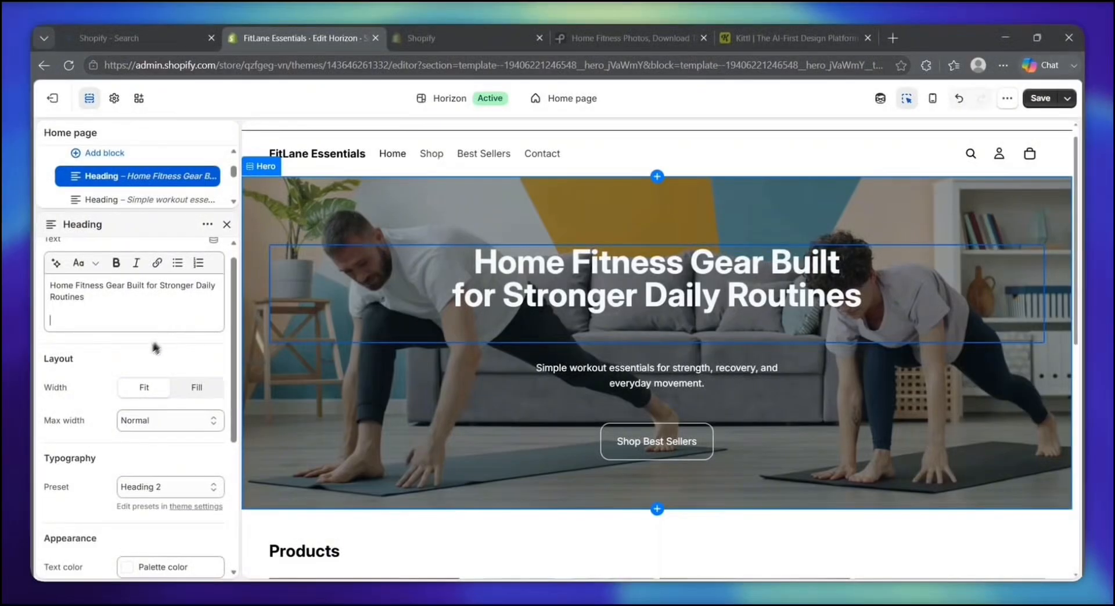
{"action": "left_click_drag", "start_coordinate": [153, 348], "coordinate": [63, 342]}
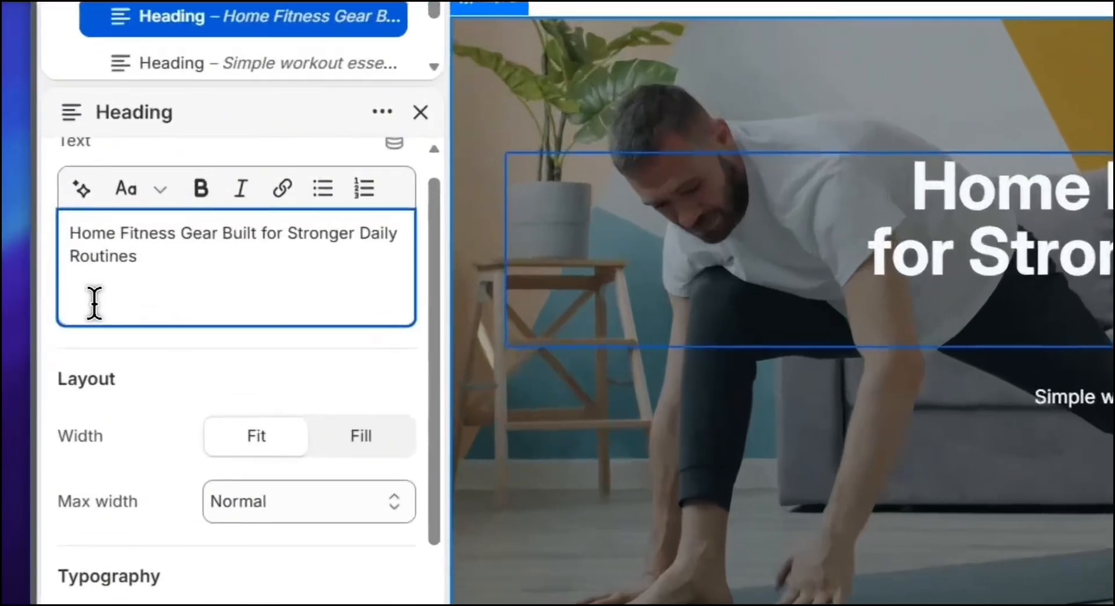
{"action": "key", "text": "BackSpace"}
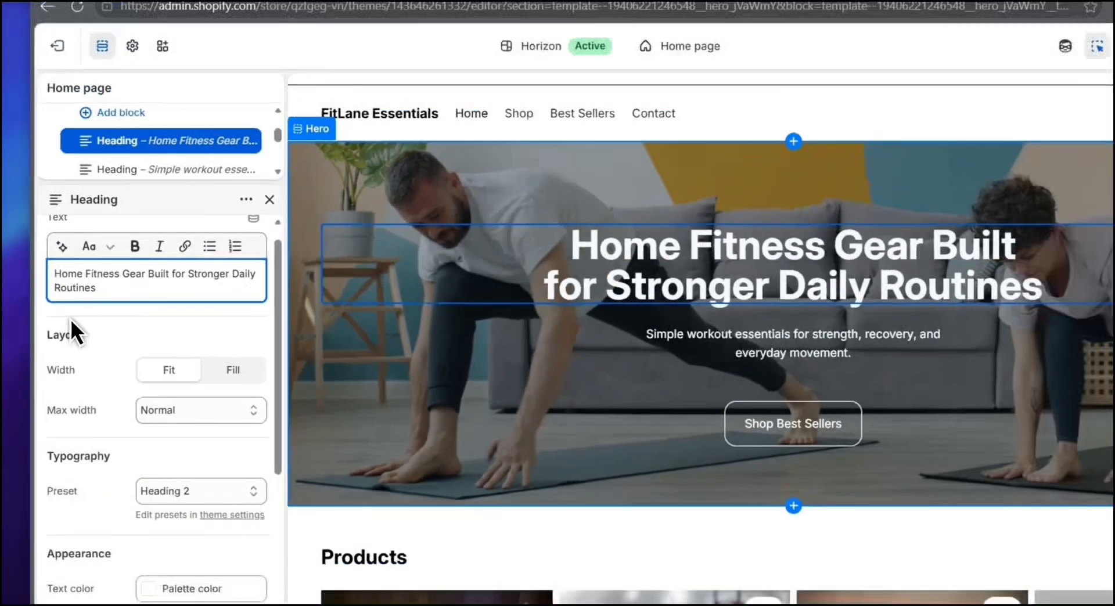
{"action": "left_click", "coordinate": [68, 316]}
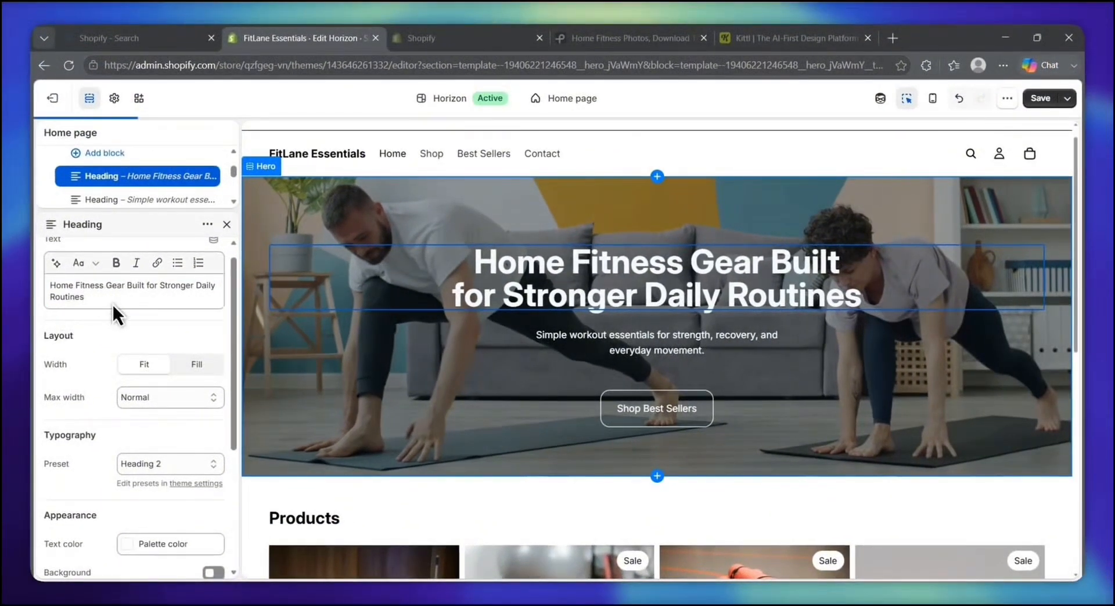
- Examine the typography presets of the Hero's main heading and its supporting text
{"action": "left_click", "coordinate": [653, 337]}
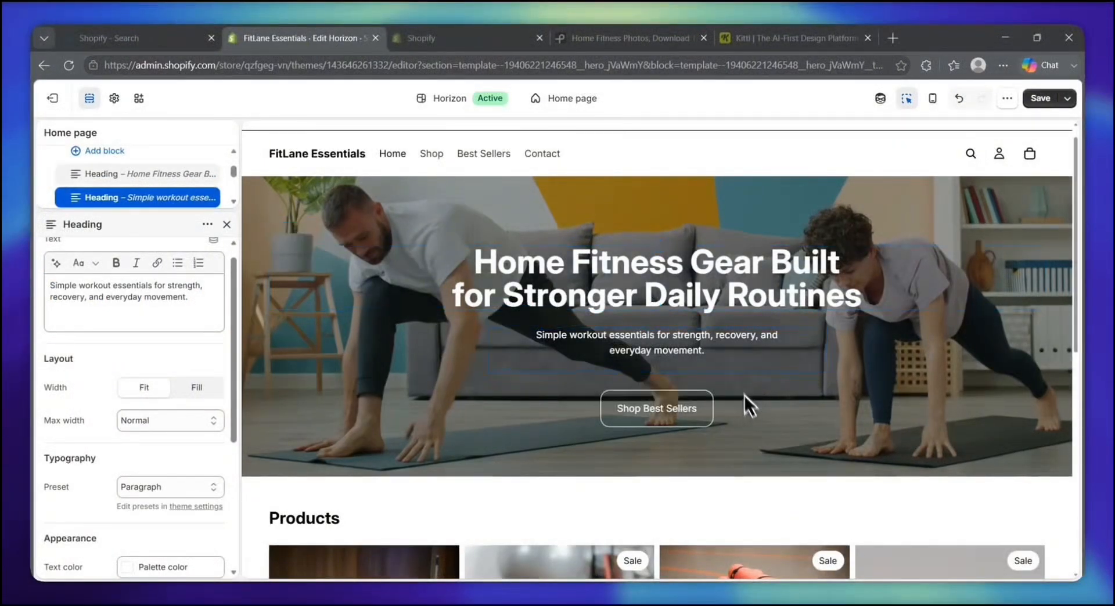
{"action": "left_click", "coordinate": [678, 301]}
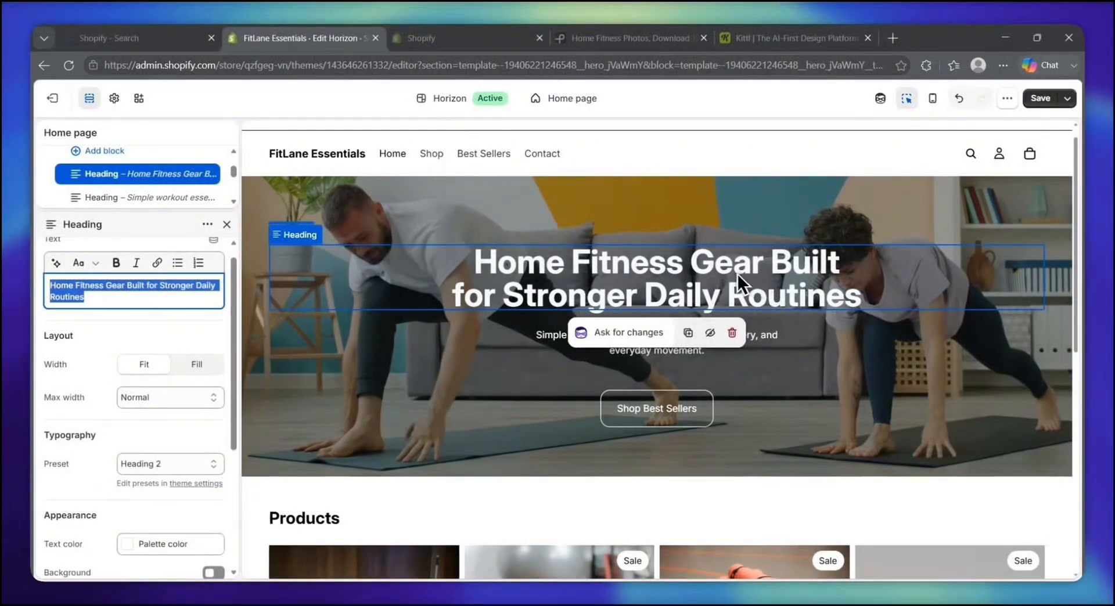
{"action": "left_click", "coordinate": [168, 464]}
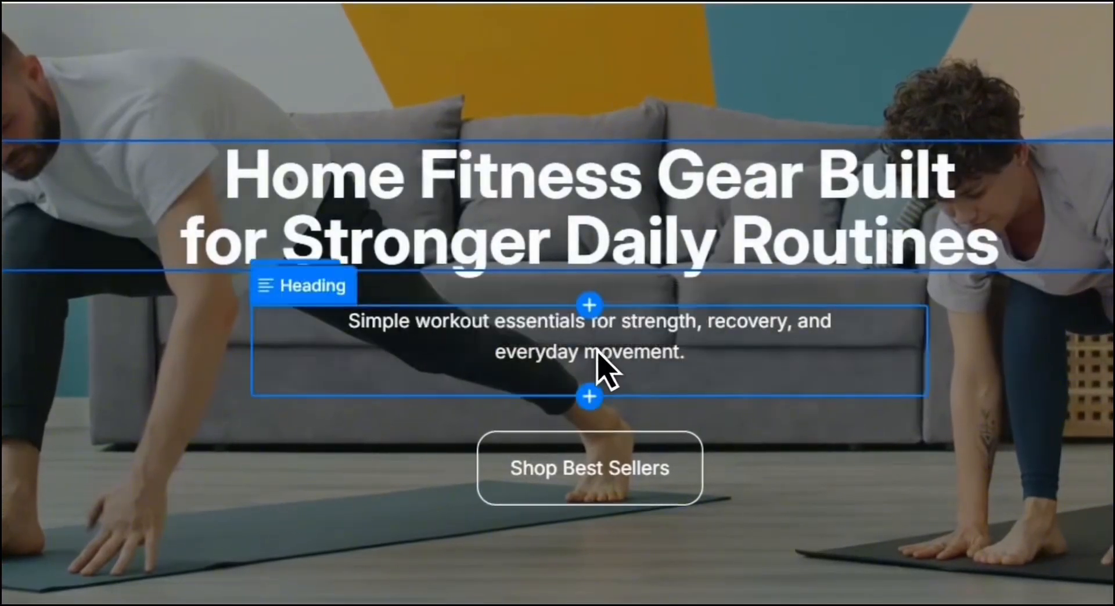
{"action": "left_click", "coordinate": [598, 355]}
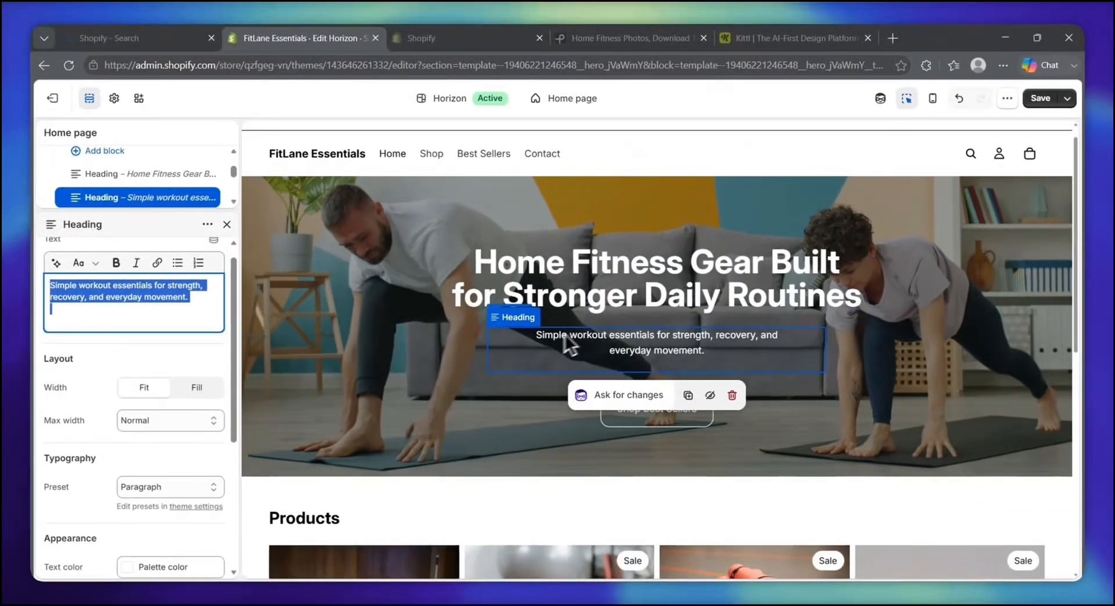
{"action": "left_click", "coordinate": [136, 486]}
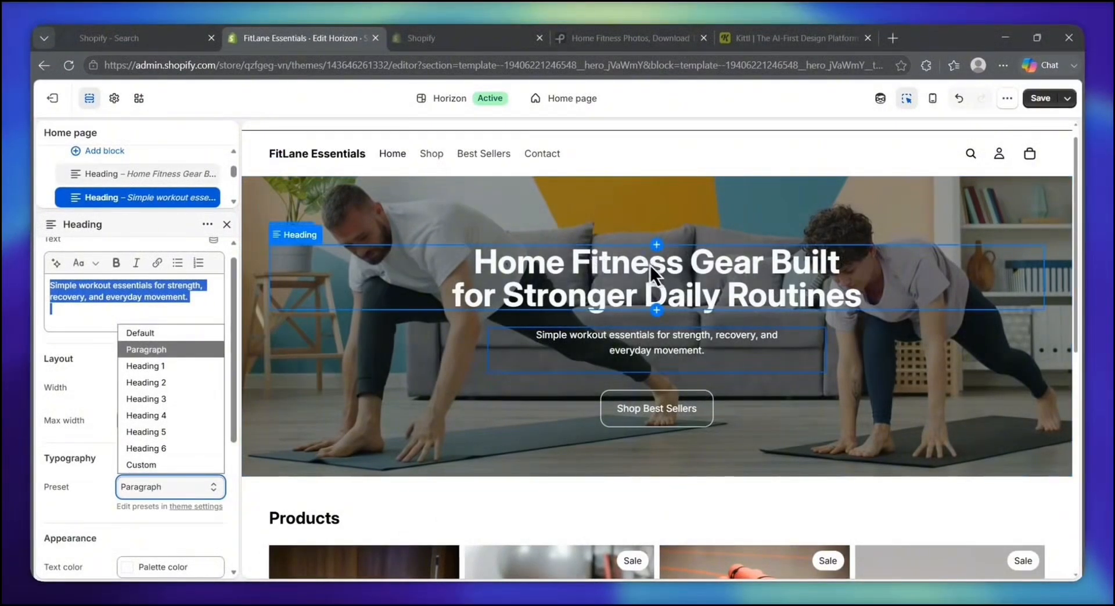
{"action": "left_click", "coordinate": [642, 353]}
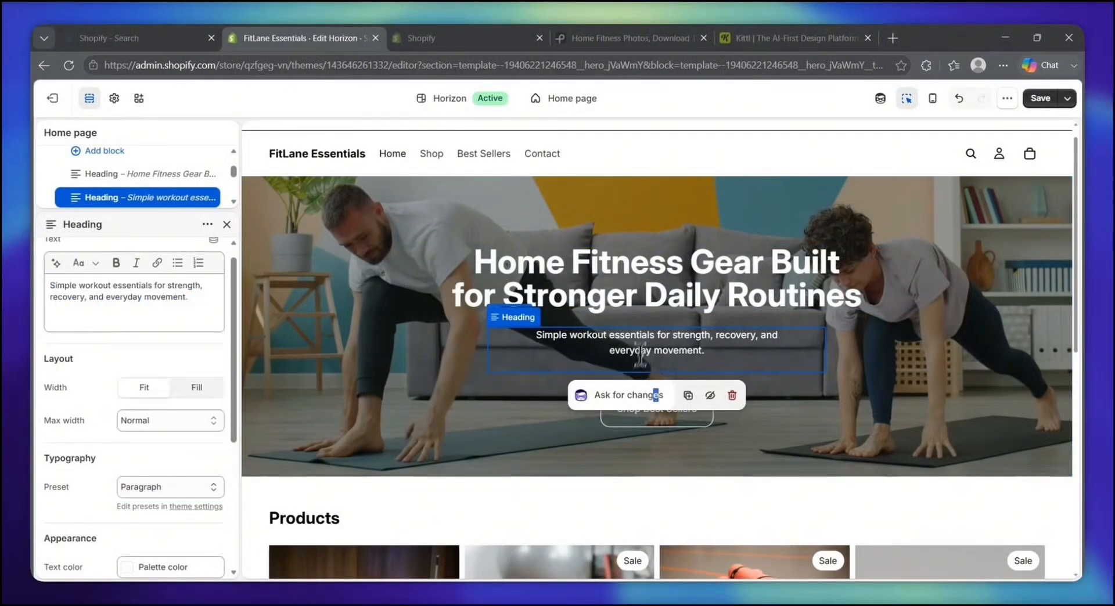
- Select the Hero's "Shop Best Sellers" button and deactivate the preview inspector
{"action": "double_click", "coordinate": [656, 416]}
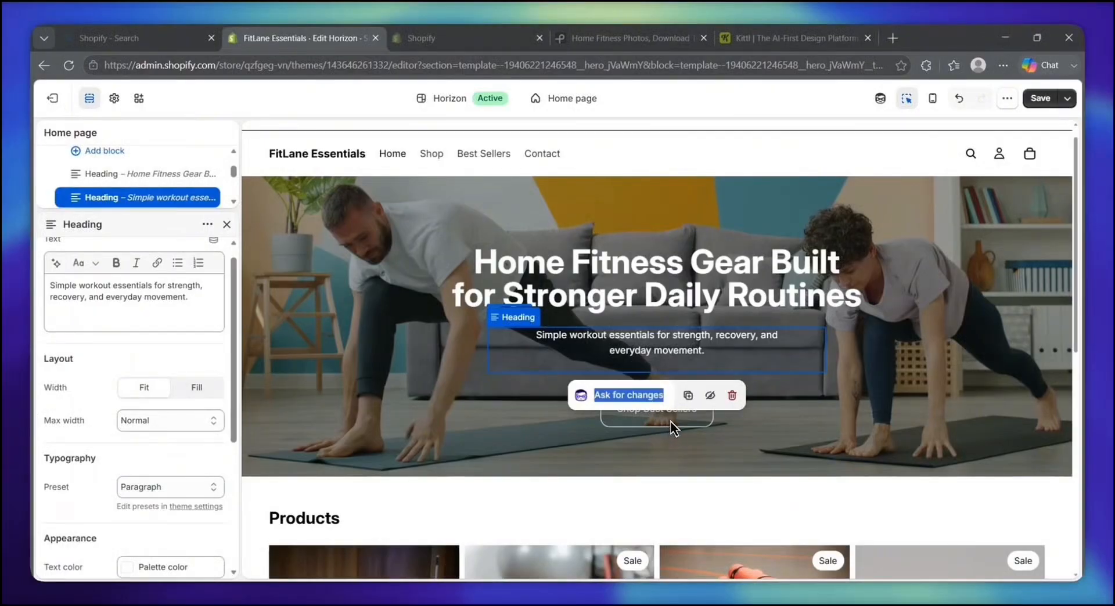
{"action": "left_click", "coordinate": [671, 421]}
{"action": "left_click", "coordinate": [690, 376]}
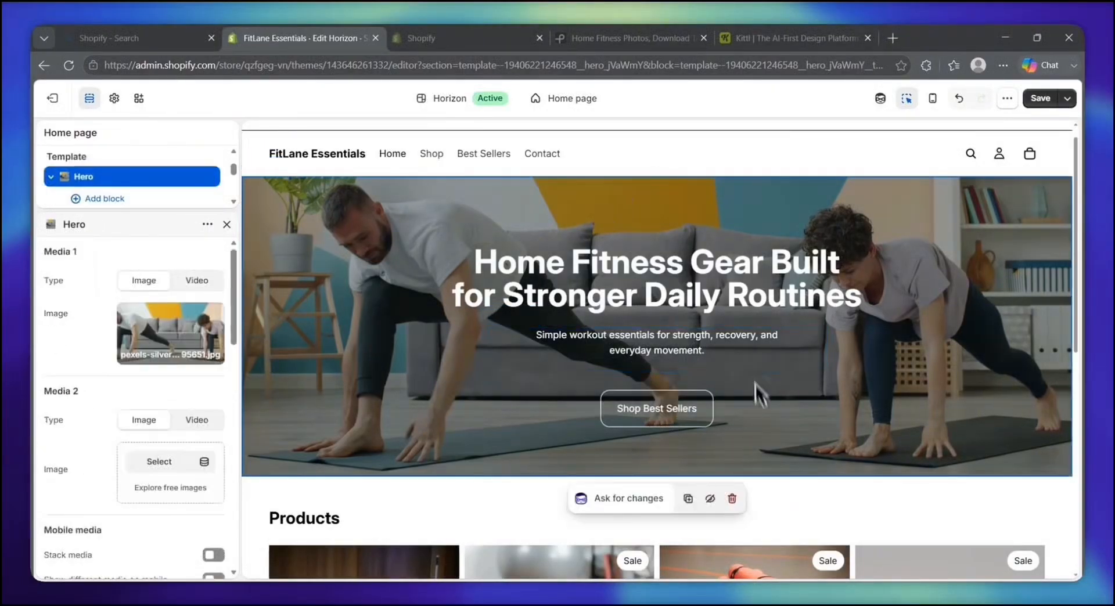
{"action": "left_click", "coordinate": [709, 437]}
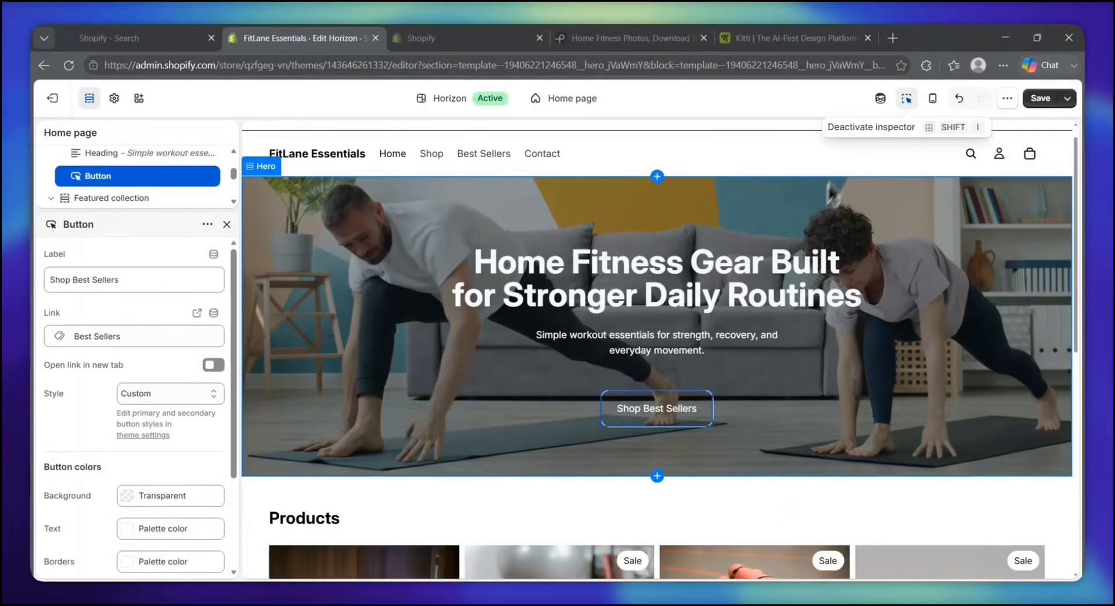
{"action": "left_click", "coordinate": [905, 101]}
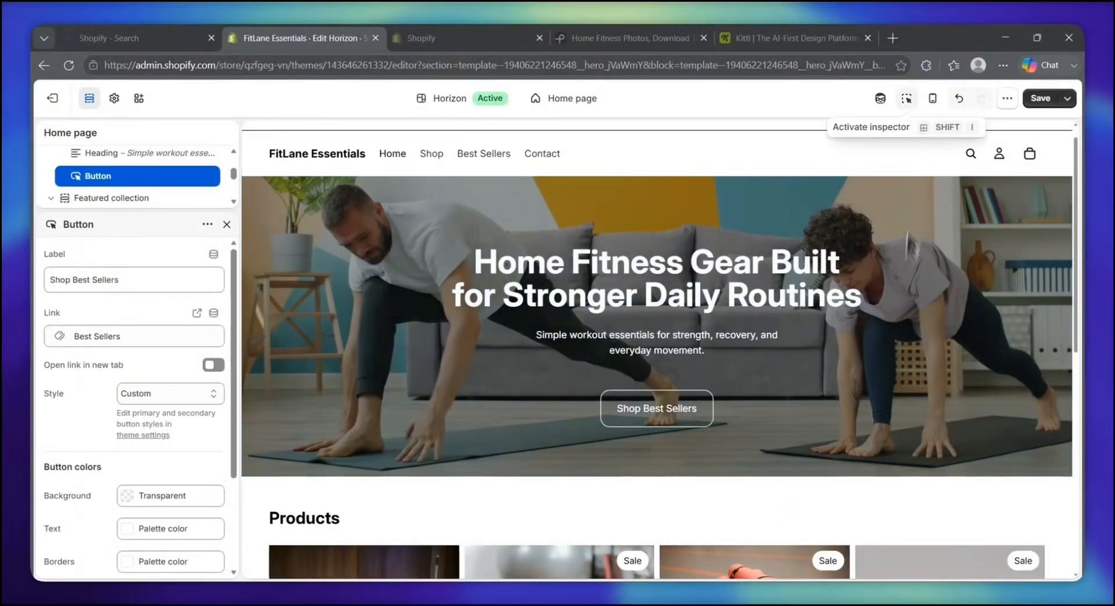
- Review the hero section in the desktop preview with the inspector turned off
{"action": "left_click", "coordinate": [907, 99]}
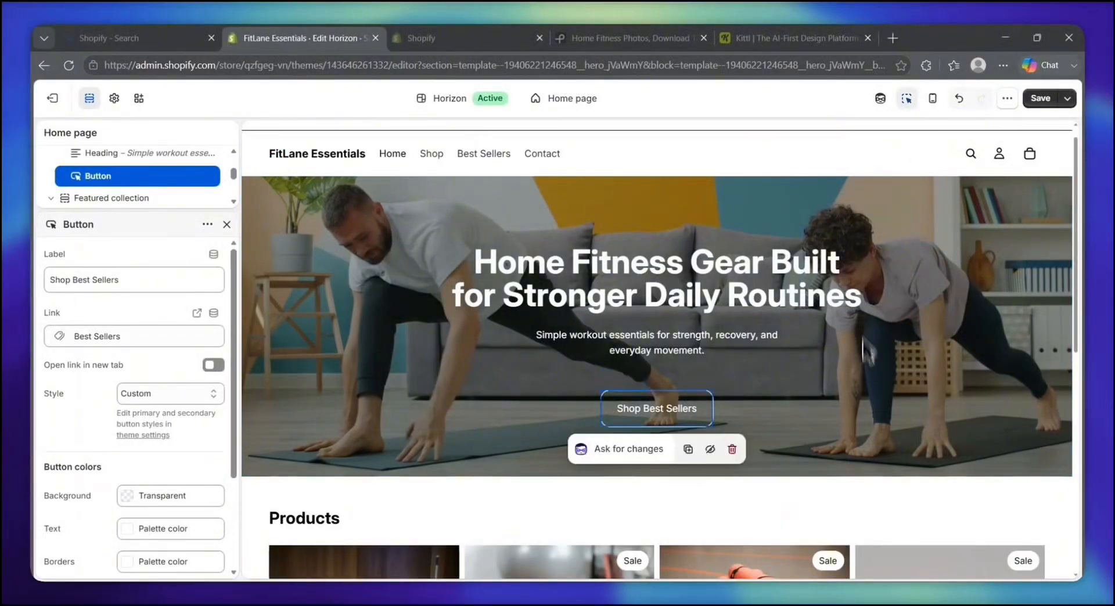
{"action": "left_click", "coordinate": [906, 100]}
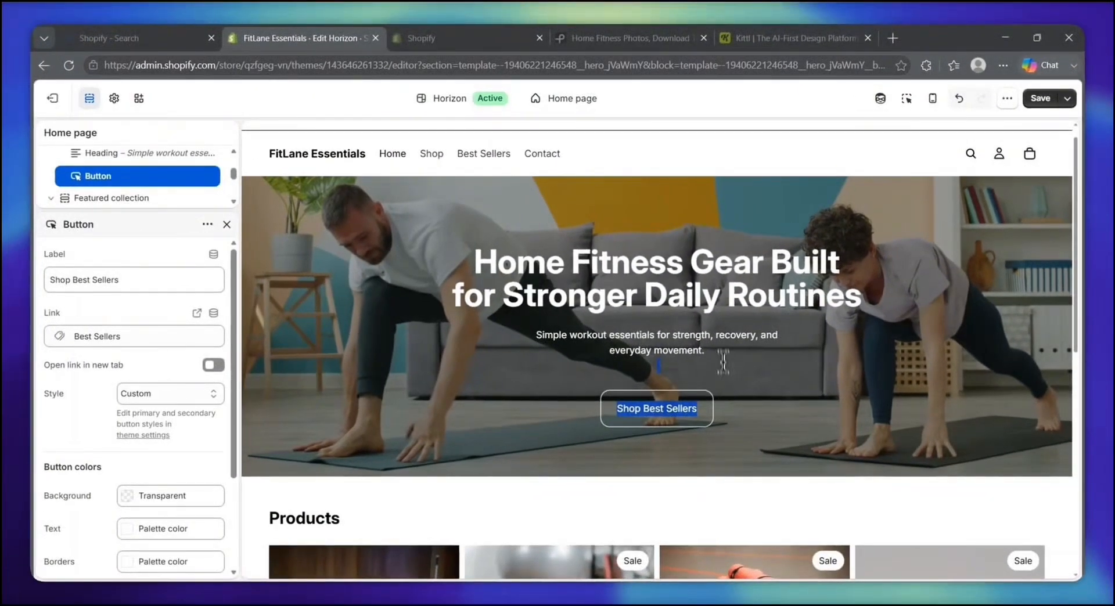
{"action": "left_click", "coordinate": [723, 361]}
{"action": "scroll", "coordinate": [756, 302], "scroll_direction": "down", "scroll_amount": 1}
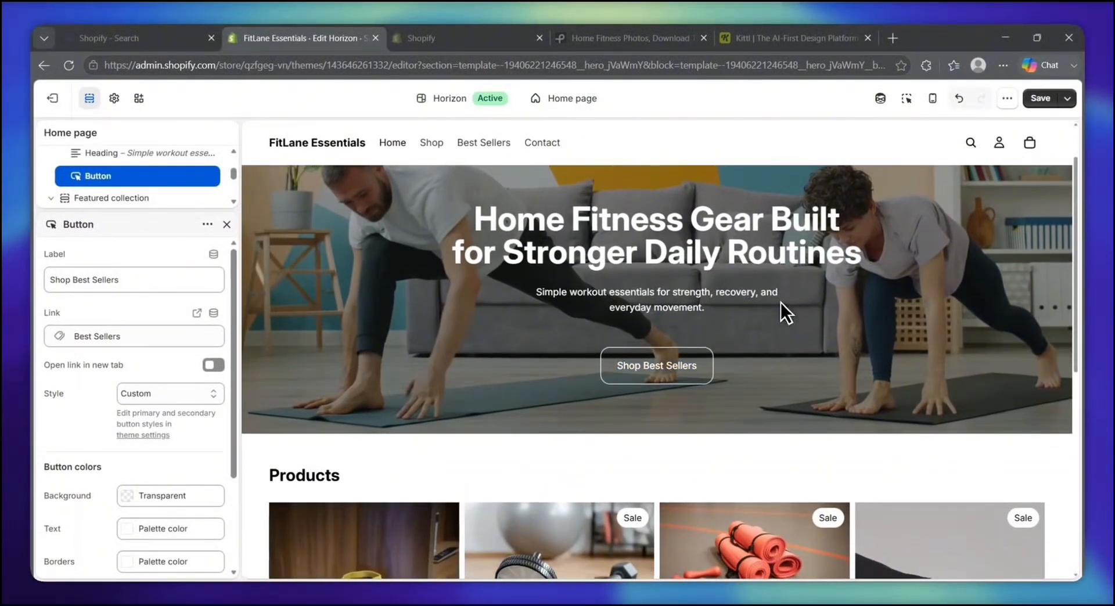
{"action": "scroll", "coordinate": [785, 309], "scroll_direction": "up", "scroll_amount": 1}
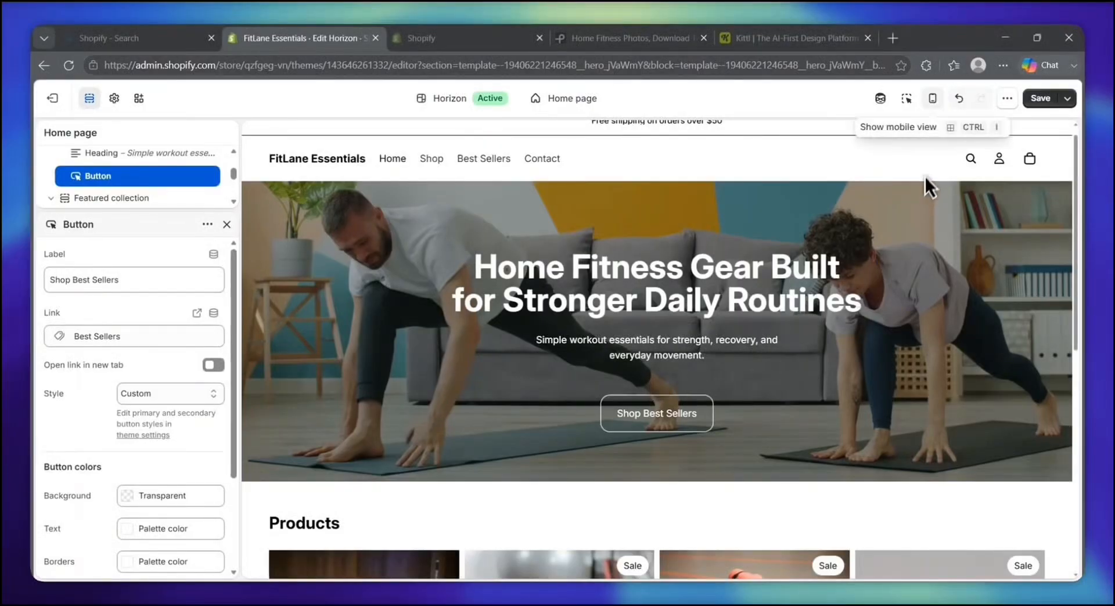
- Switch the home page preview to mobile view and review the header and hero section
{"action": "left_click", "coordinate": [932, 98]}
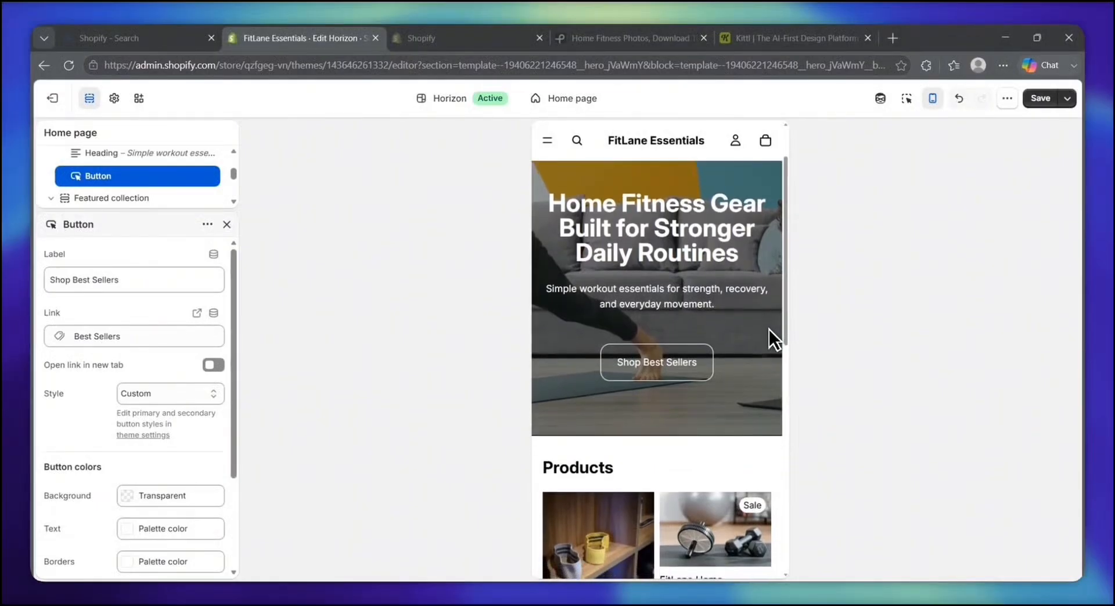
{"action": "scroll", "coordinate": [768, 330], "scroll_direction": "up", "scroll_amount": 1}
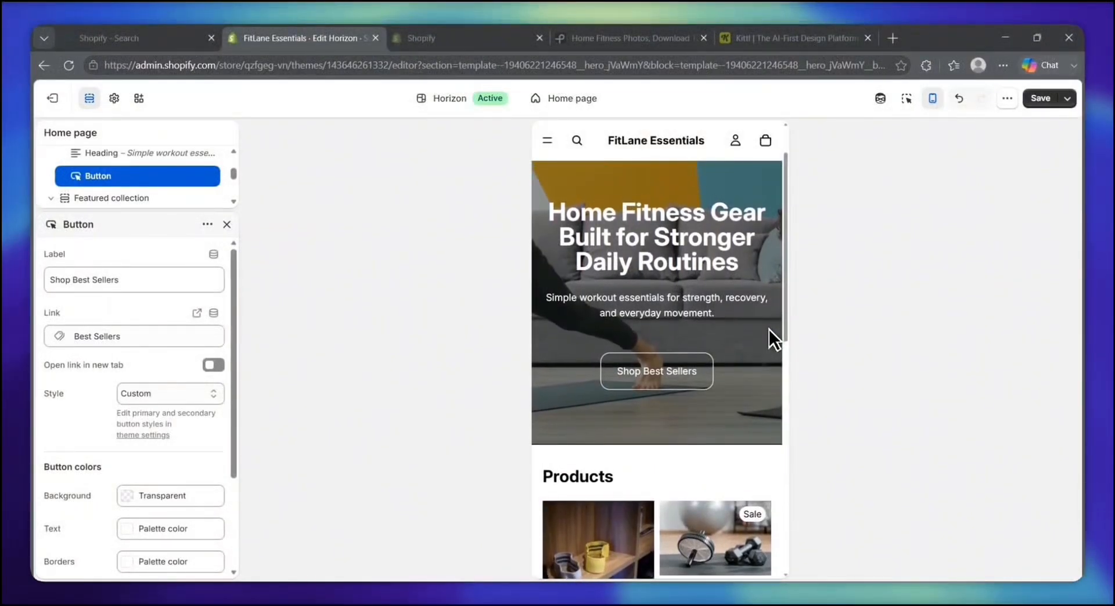
{"action": "scroll", "coordinate": [769, 329], "scroll_direction": "up", "scroll_amount": 1}
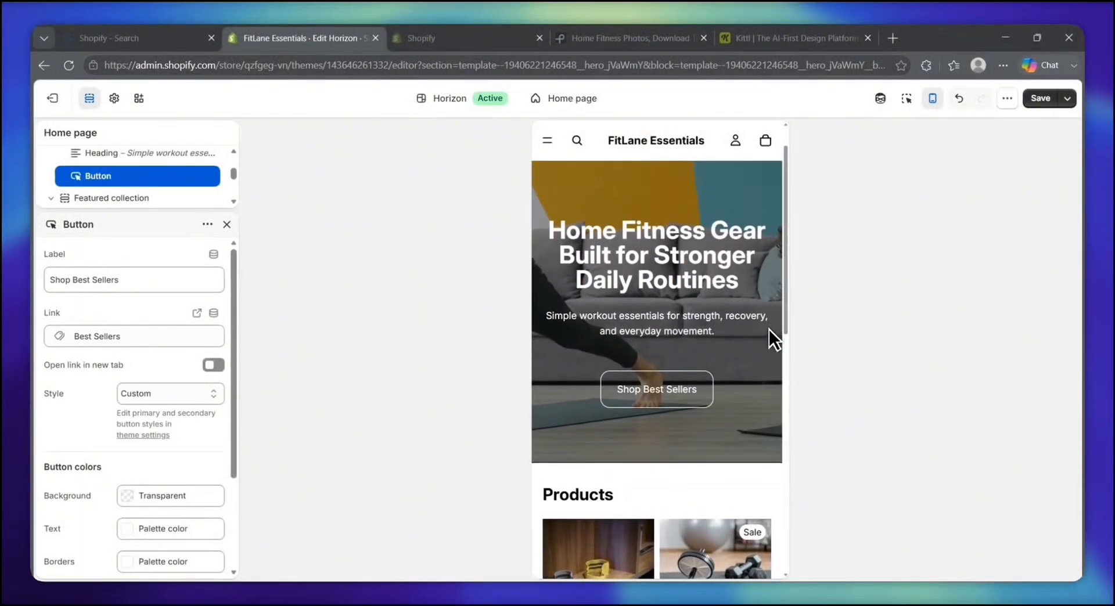
{"action": "scroll", "coordinate": [769, 329], "scroll_direction": "up", "scroll_amount": 2}
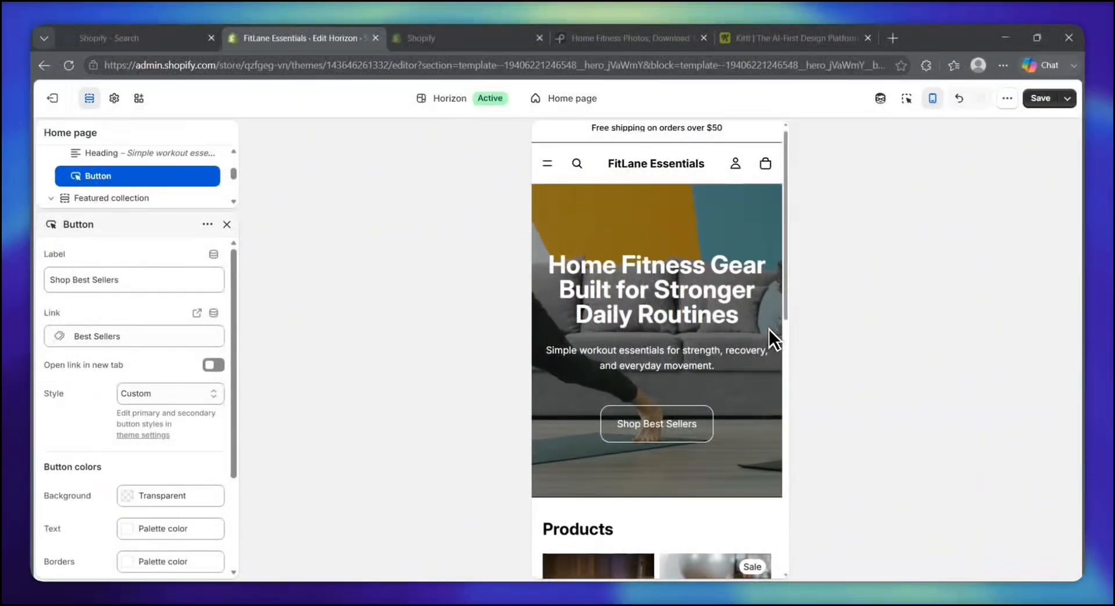
{"action": "scroll", "coordinate": [765, 413], "scroll_direction": "down", "scroll_amount": 1}
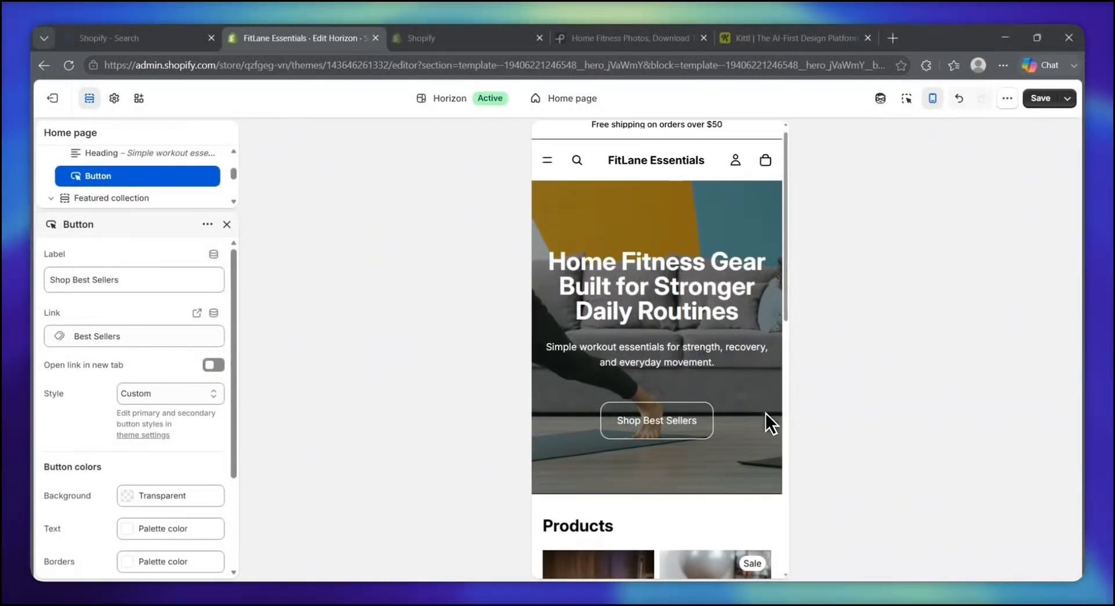
{"action": "scroll", "coordinate": [762, 411], "scroll_direction": "up", "scroll_amount": 1}
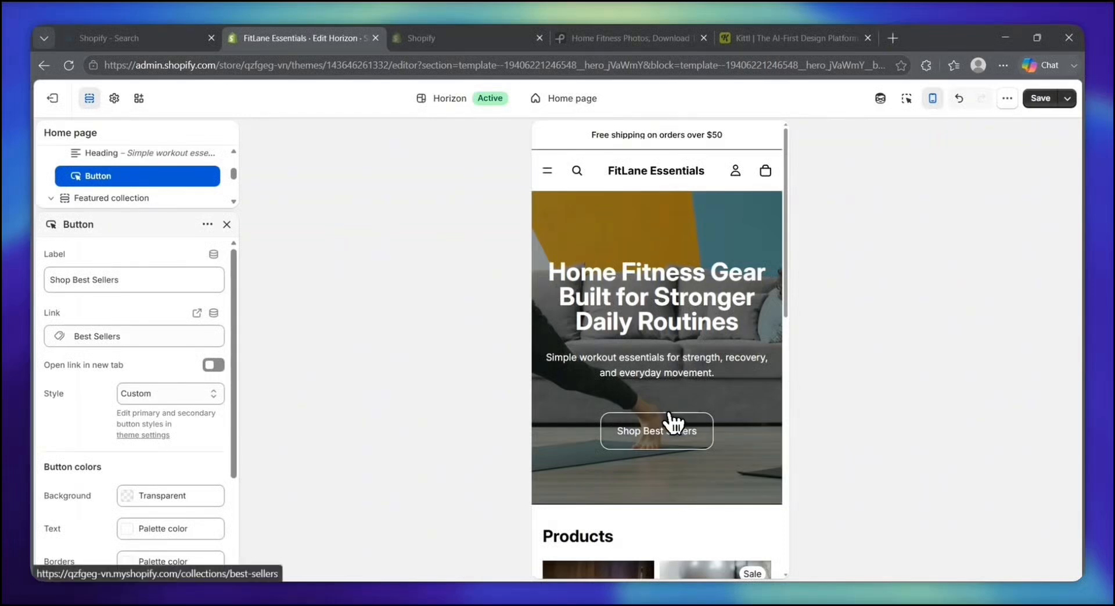
- Check the announcement text, hero heading and supporting text for readability in the mobile preview
{"action": "left_click", "coordinate": [906, 99]}
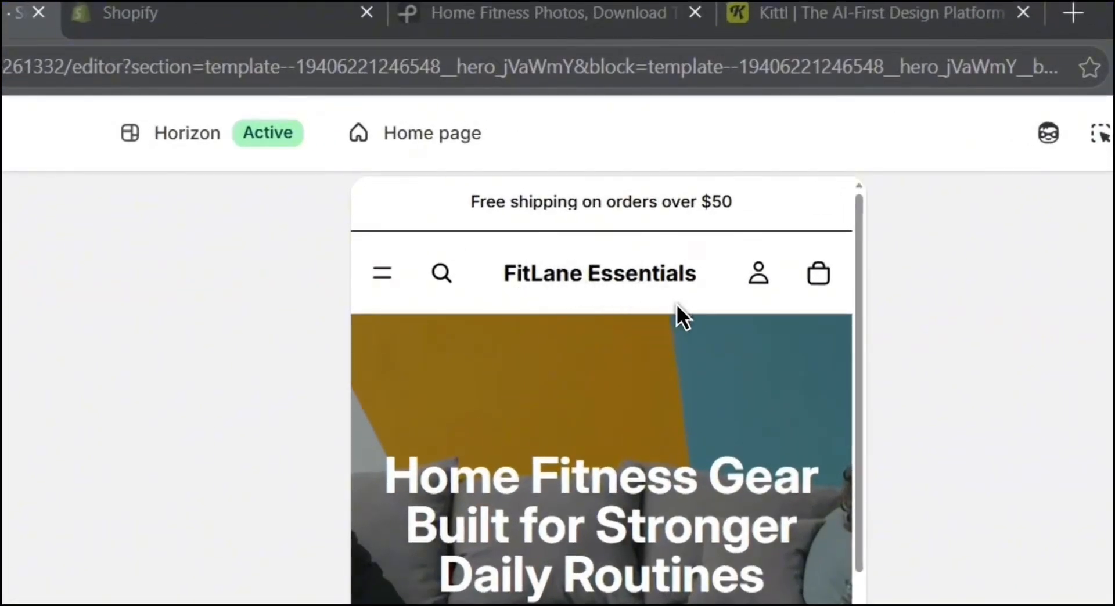
{"action": "left_click_drag", "start_coordinate": [480, 201], "coordinate": [733, 201]}
{"action": "left_click", "coordinate": [654, 213]}
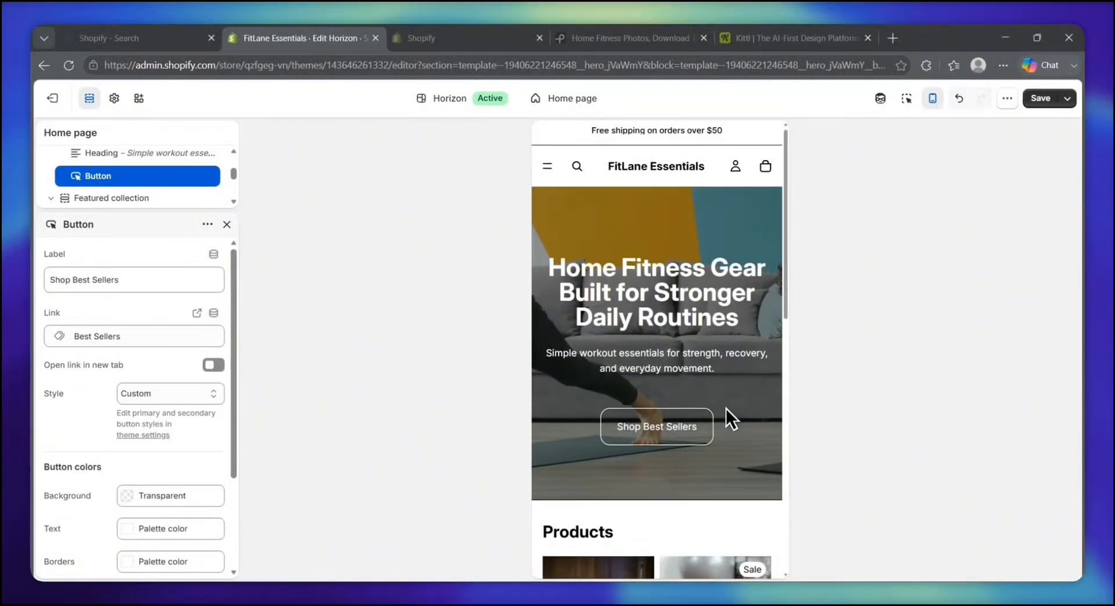
{"action": "scroll", "coordinate": [725, 406], "scroll_direction": "down", "scroll_amount": 1}
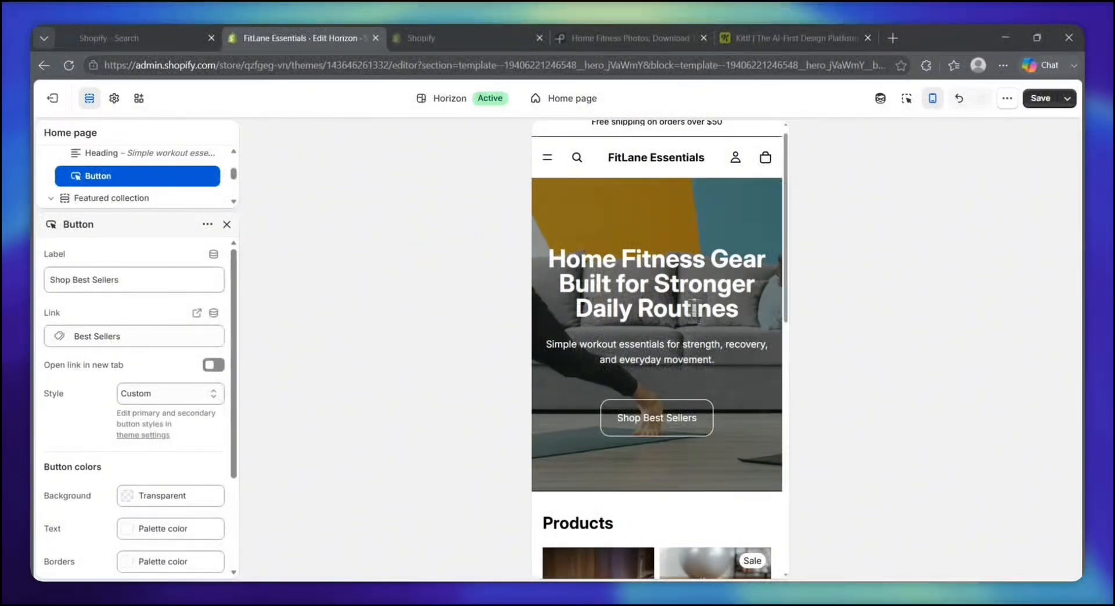
{"action": "triple_click", "coordinate": [615, 292]}
{"action": "triple_click", "coordinate": [640, 309]}
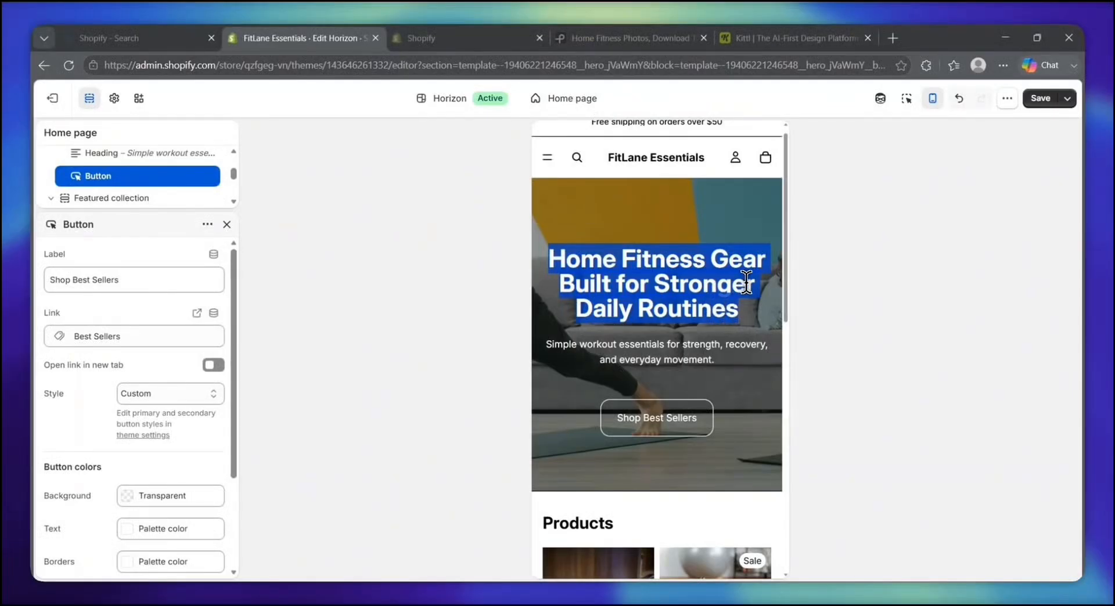
{"action": "scroll", "coordinate": [695, 339], "scroll_direction": "down", "scroll_amount": 1}
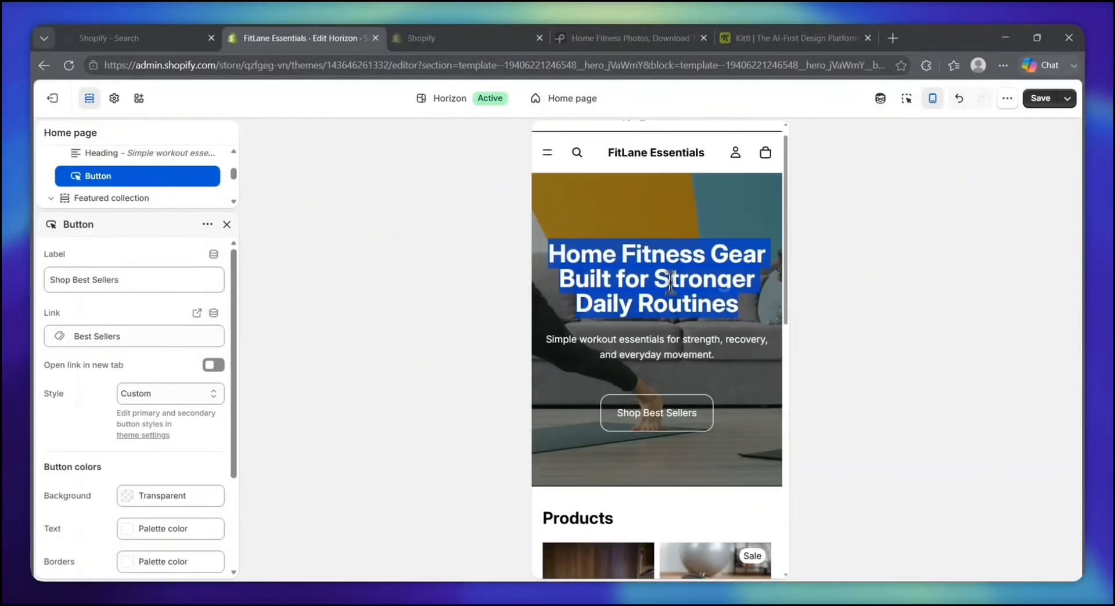
{"action": "left_click", "coordinate": [677, 246]}
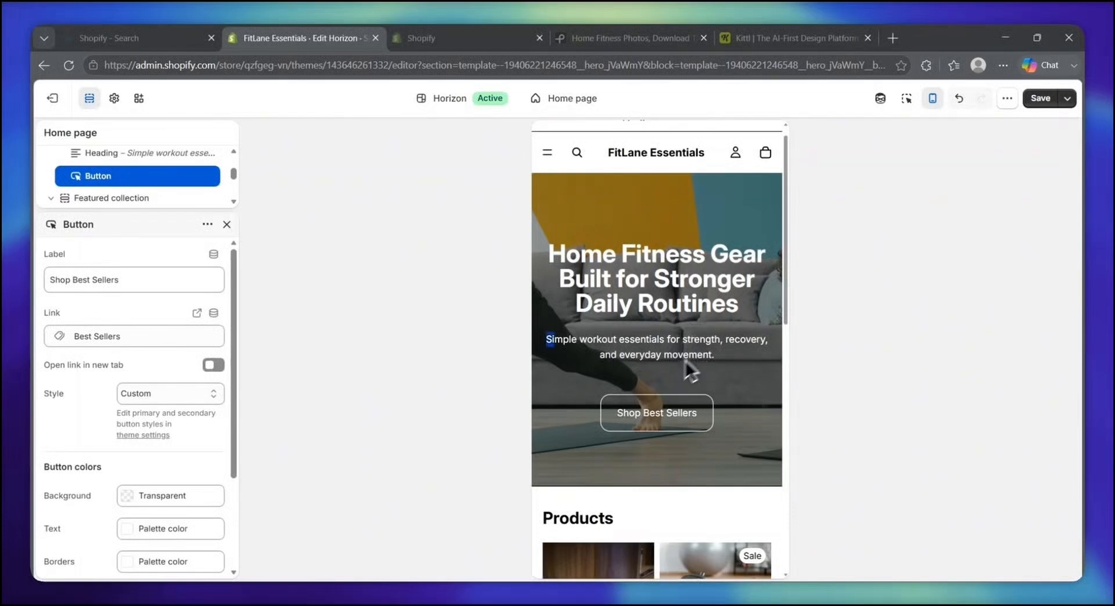
{"action": "left_click_drag", "start_coordinate": [689, 364], "coordinate": [545, 347]}
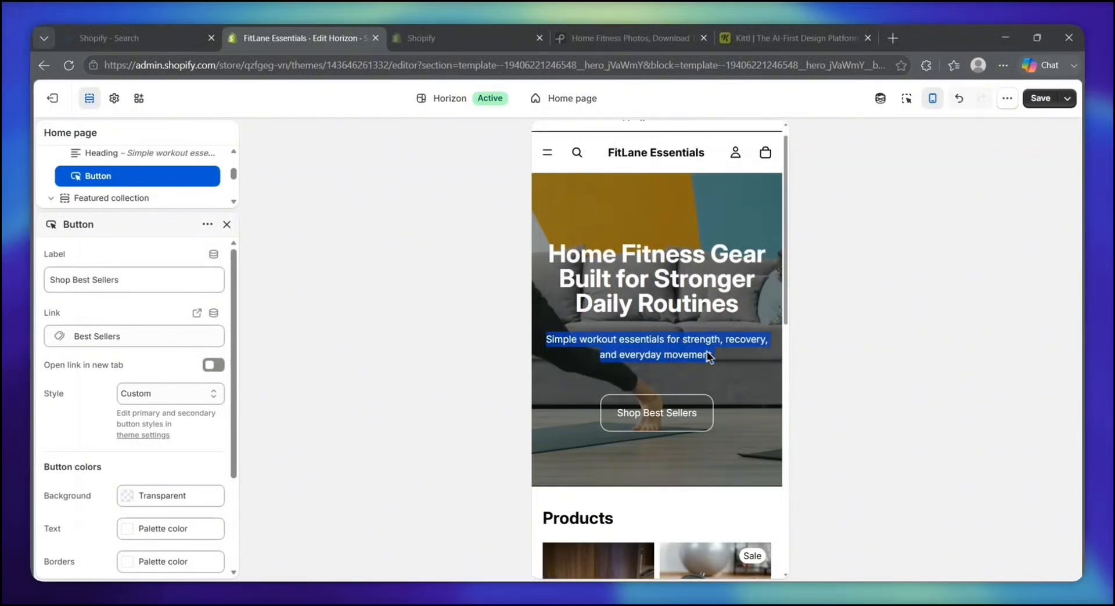
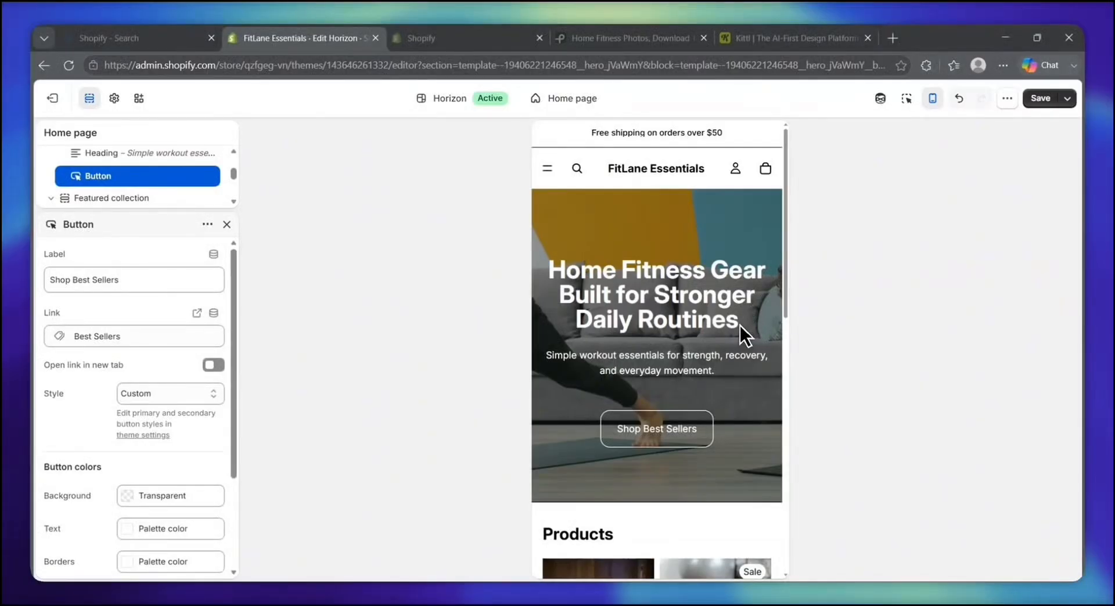
- Examine how the hero image, Shop Best Sellers button and Products section fit together in the mobile preview
{"action": "scroll", "coordinate": [739, 325], "scroll_direction": "down", "scroll_amount": 1}
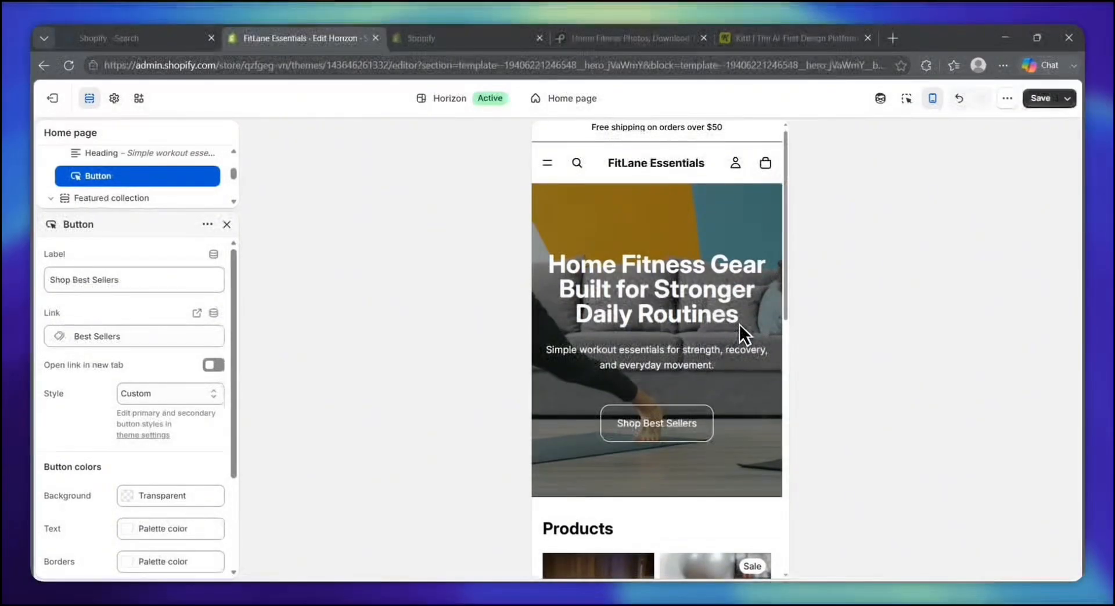
{"action": "scroll", "coordinate": [657, 399], "scroll_direction": "up", "scroll_amount": 1}
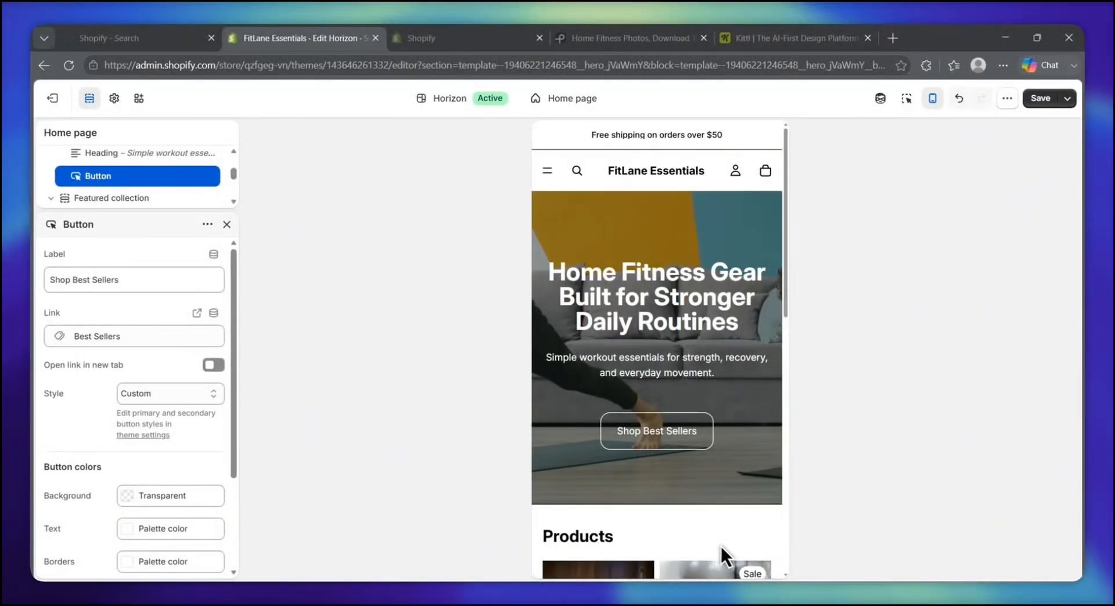
{"action": "scroll", "coordinate": [721, 546], "scroll_direction": "down", "scroll_amount": 2}
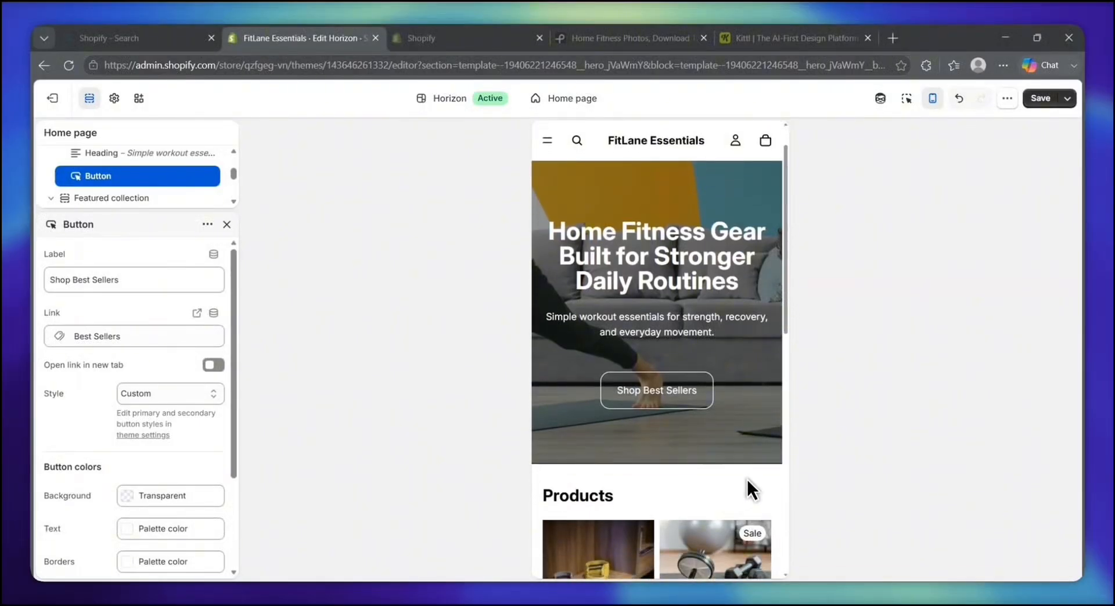
{"action": "scroll", "coordinate": [746, 476], "scroll_direction": "down", "scroll_amount": 1}
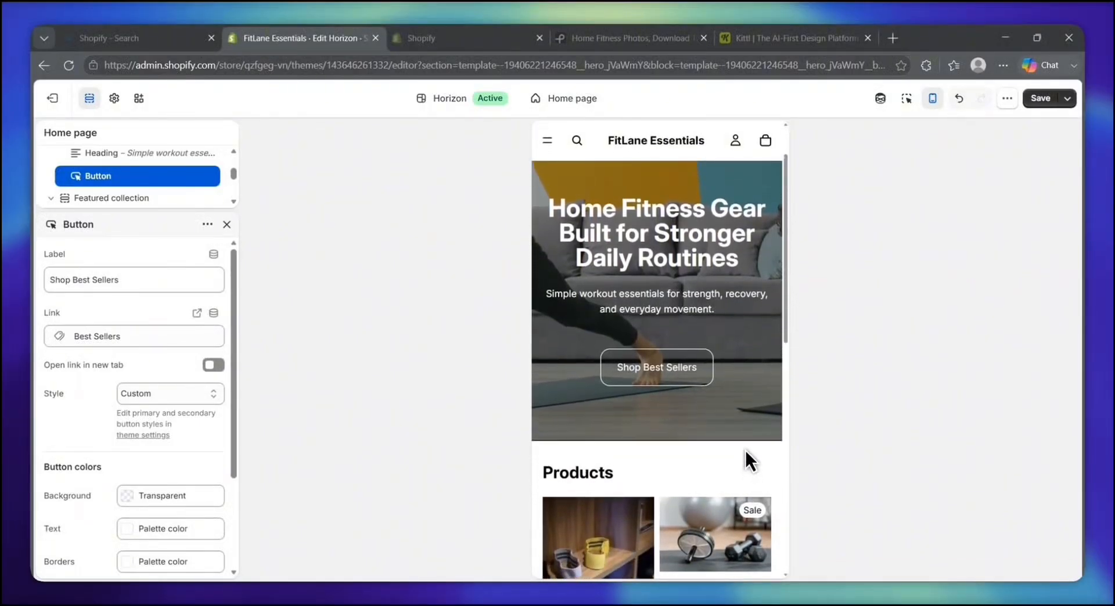
{"action": "scroll", "coordinate": [745, 450], "scroll_direction": "up", "scroll_amount": 2}
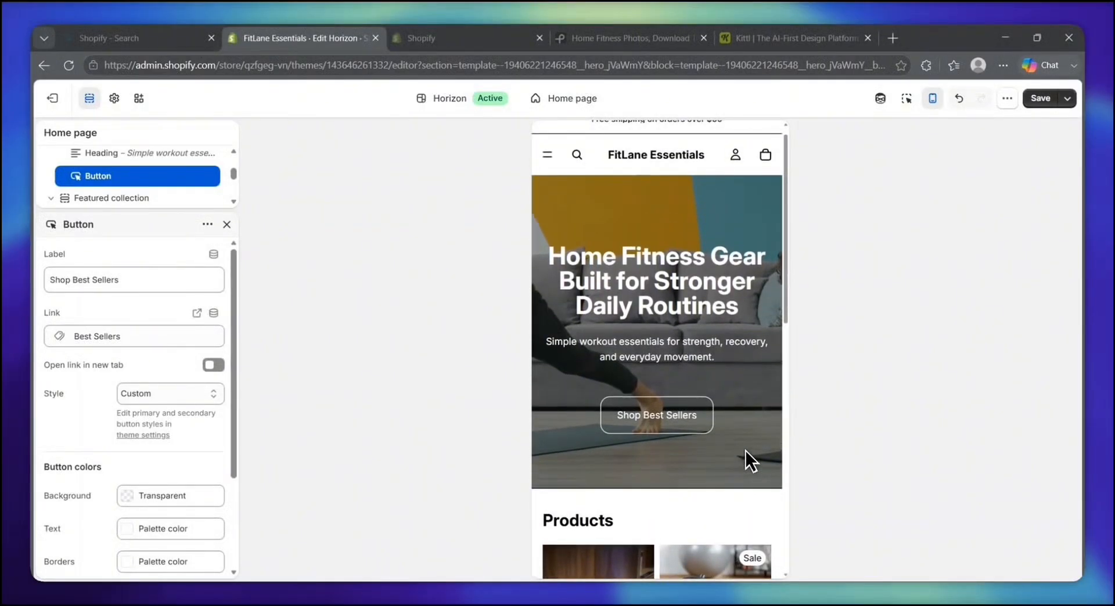
{"action": "scroll", "coordinate": [714, 432], "scroll_direction": "down", "scroll_amount": 1}
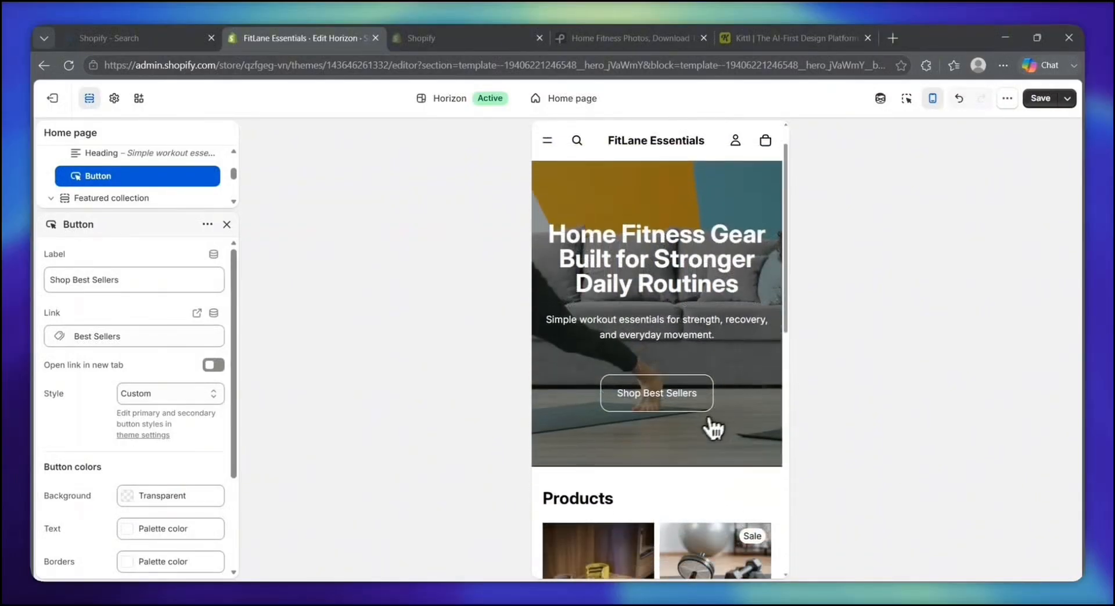
{"action": "scroll", "coordinate": [679, 456], "scroll_direction": "up", "scroll_amount": 2}
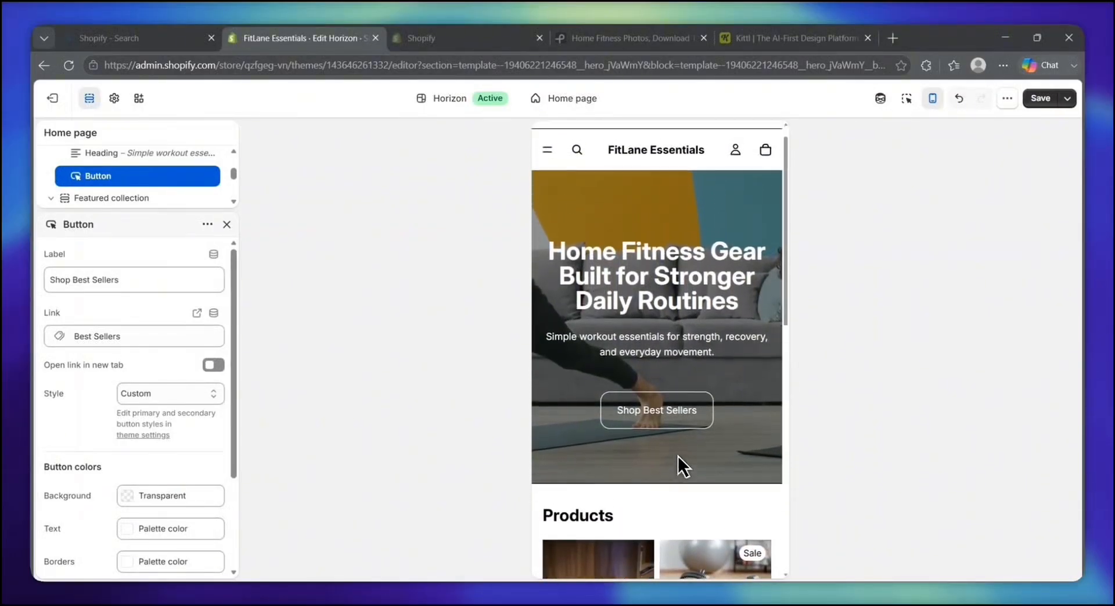
{"action": "scroll", "coordinate": [677, 455], "scroll_direction": "up", "scroll_amount": 1}
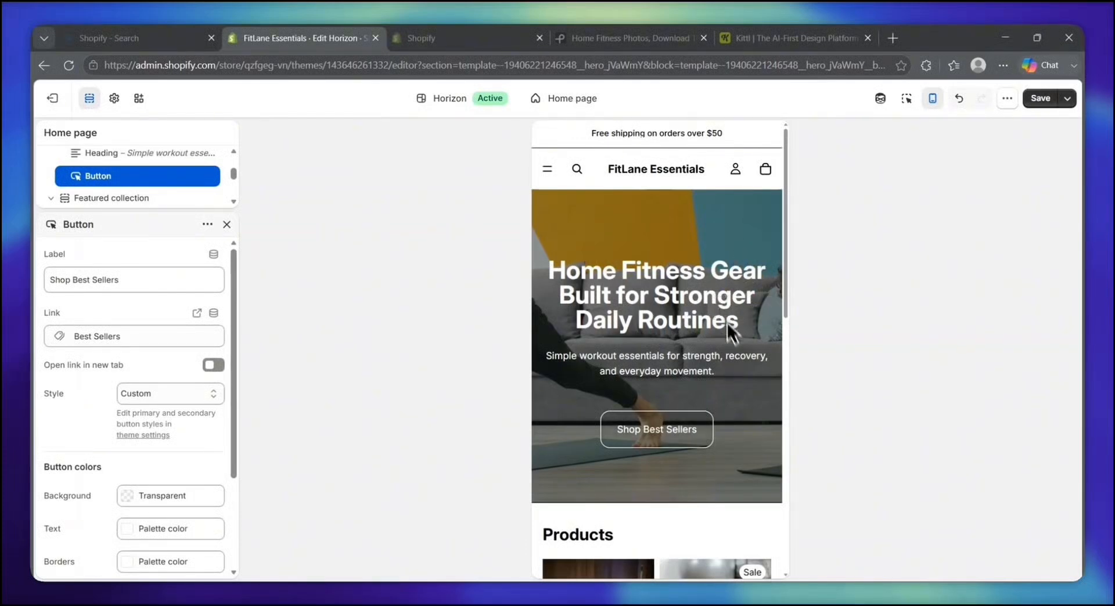
{"action": "scroll", "coordinate": [679, 395], "scroll_direction": "down", "scroll_amount": 2}
{"action": "scroll", "coordinate": [686, 395], "scroll_direction": "up", "scroll_amount": 2}
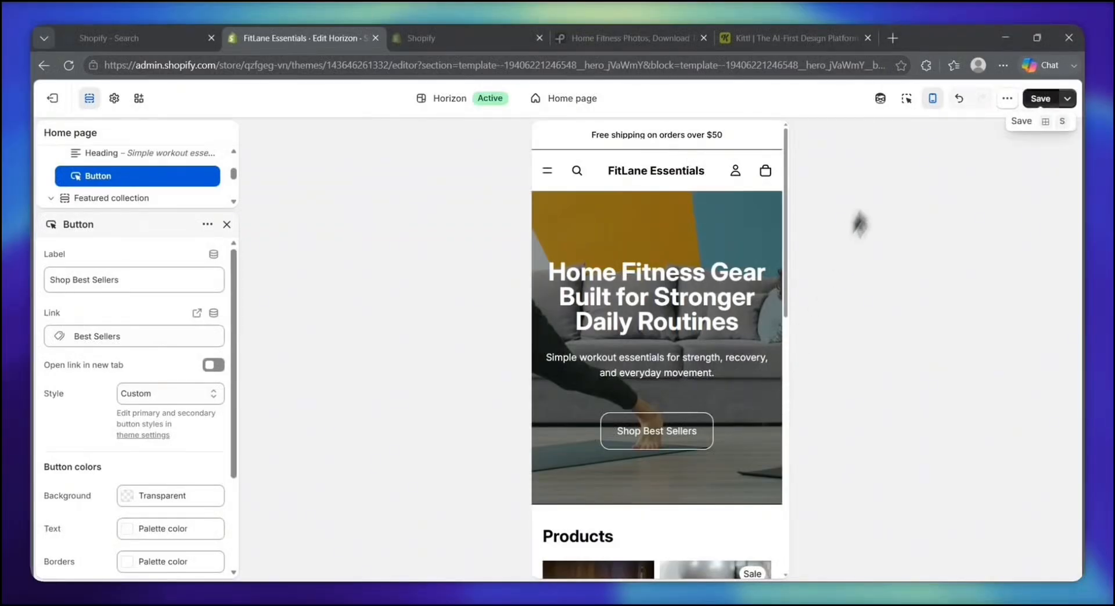
- Save the home page changes and return the preview to desktop view
{"action": "left_click", "coordinate": [1041, 98]}
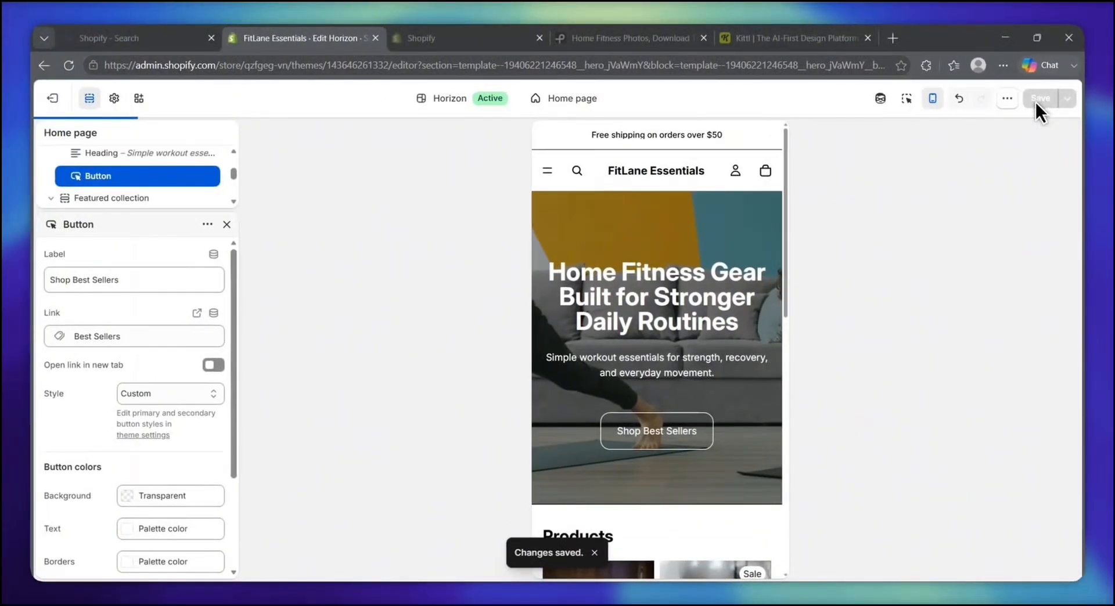
{"action": "left_click", "coordinate": [933, 98]}
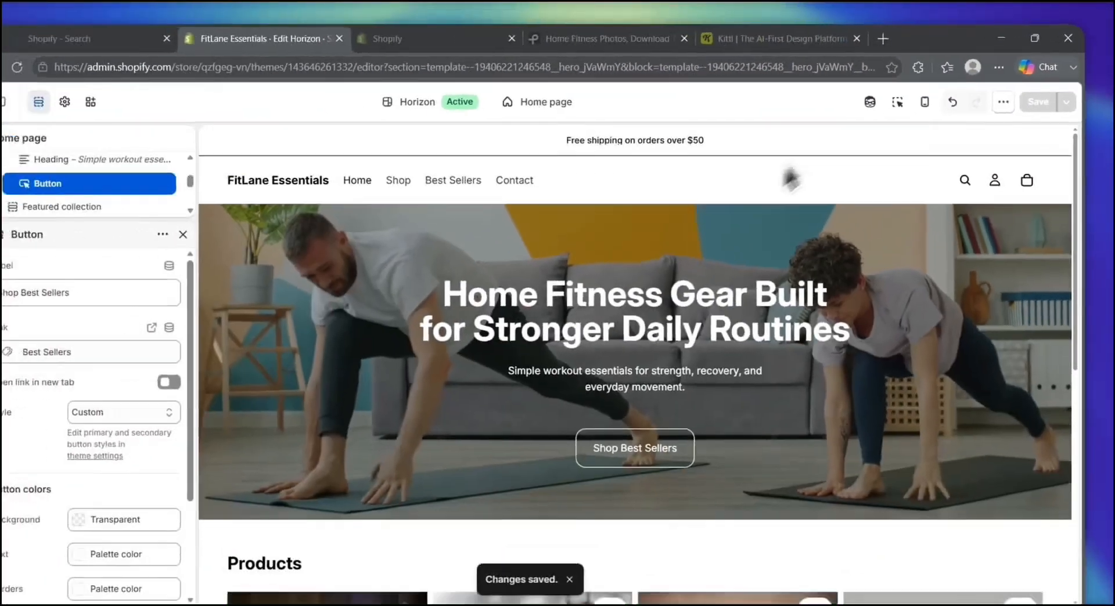
- Review the Products section below the hero and open the settings of the Featured collection section
{"action": "scroll", "coordinate": [782, 446], "scroll_direction": "down", "scroll_amount": 1}
{"action": "scroll", "coordinate": [791, 357], "scroll_direction": "down", "scroll_amount": 1}
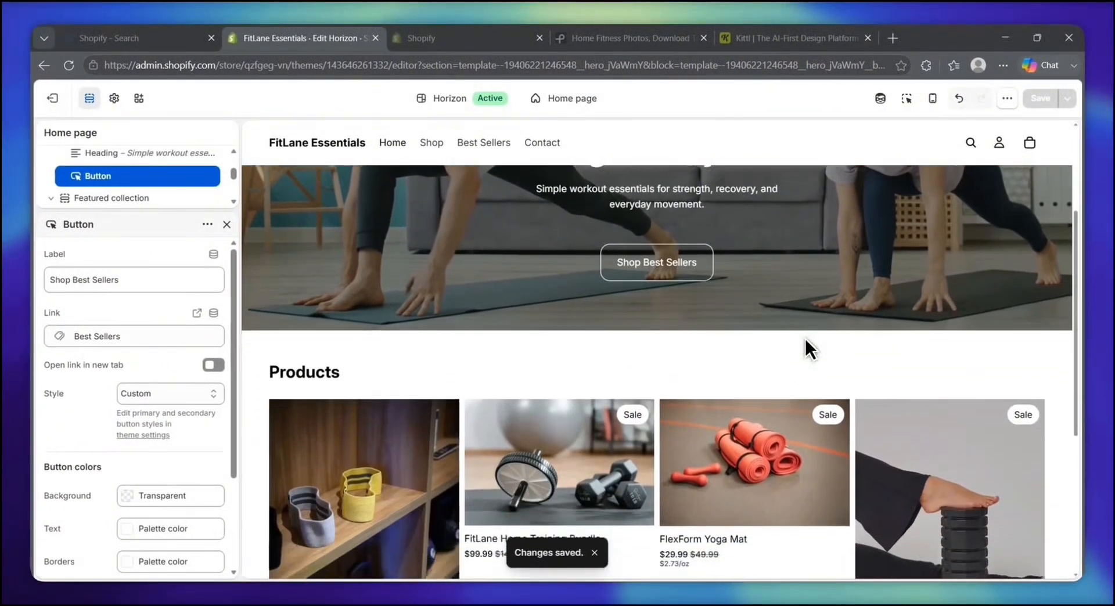
{"action": "scroll", "coordinate": [805, 337], "scroll_direction": "down", "scroll_amount": 3}
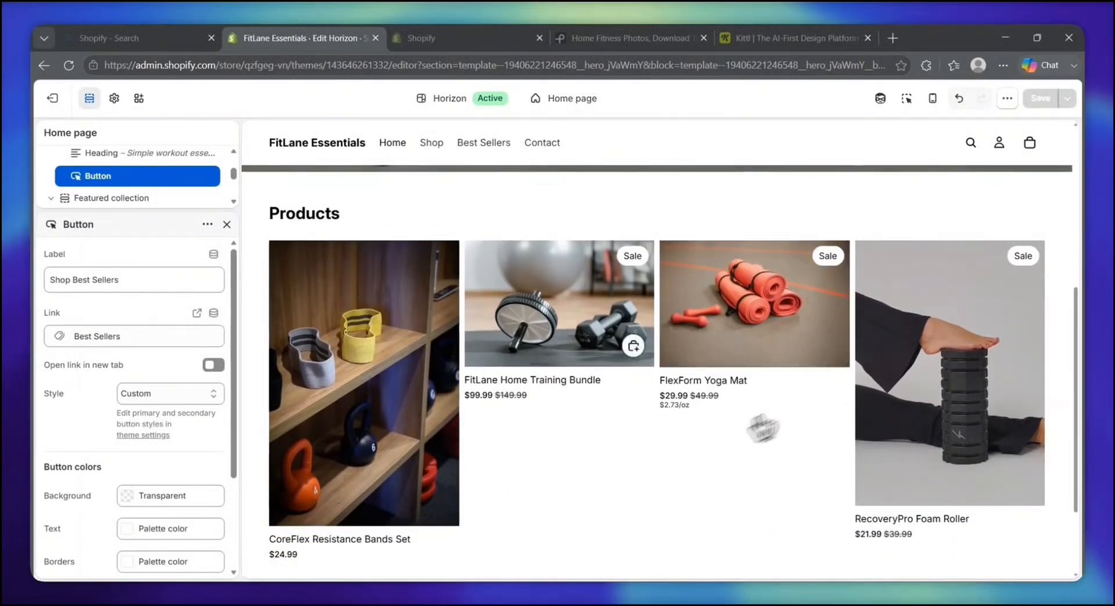
{"action": "left_click_drag", "start_coordinate": [269, 213], "coordinate": [342, 214]}
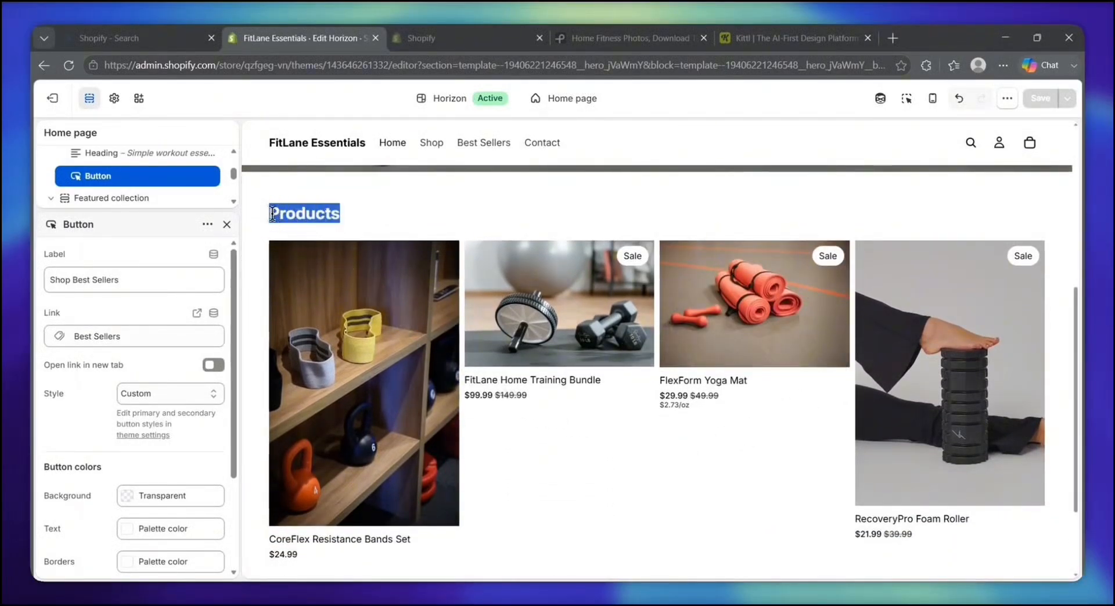
{"action": "left_click", "coordinate": [364, 202]}
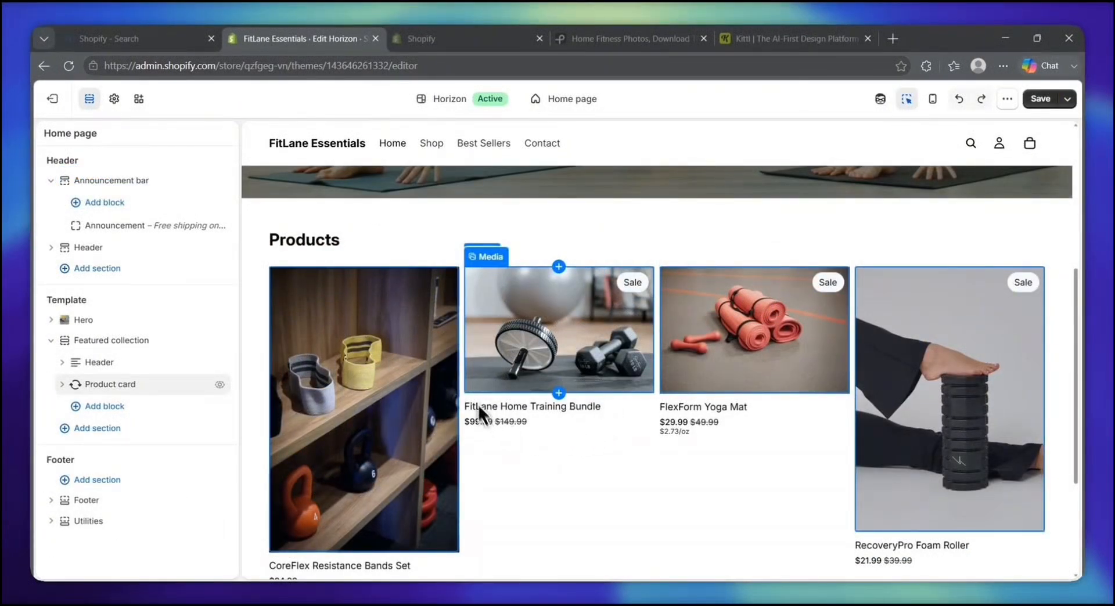
{"action": "scroll", "coordinate": [478, 404], "scroll_direction": "down", "scroll_amount": 2}
{"action": "scroll", "coordinate": [469, 378], "scroll_direction": "up", "scroll_amount": 1}
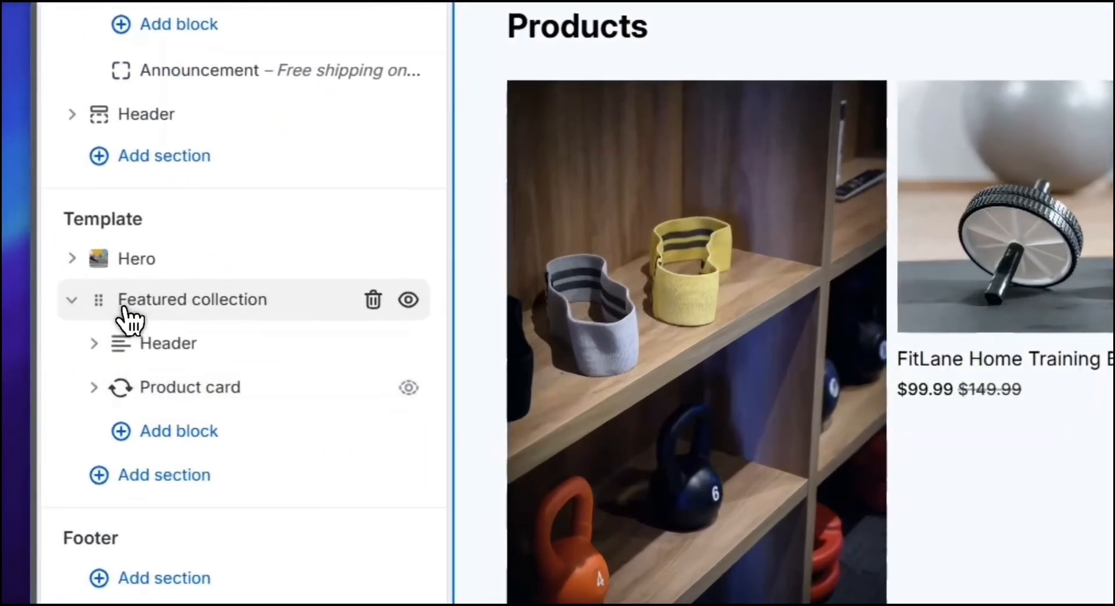
{"action": "left_click_drag", "start_coordinate": [125, 308], "coordinate": [210, 306]}
{"action": "left_click", "coordinate": [129, 306]}
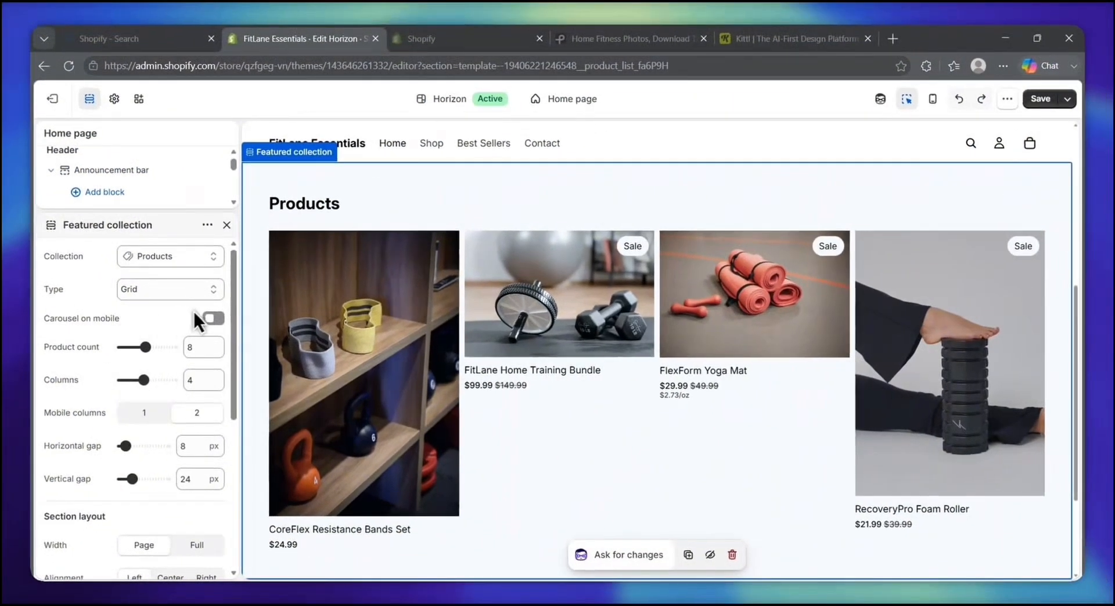
- Review the Featured collection section's collection, type, product count, column and gap settings
{"action": "scroll", "coordinate": [135, 394], "scroll_direction": "down", "scroll_amount": 3}
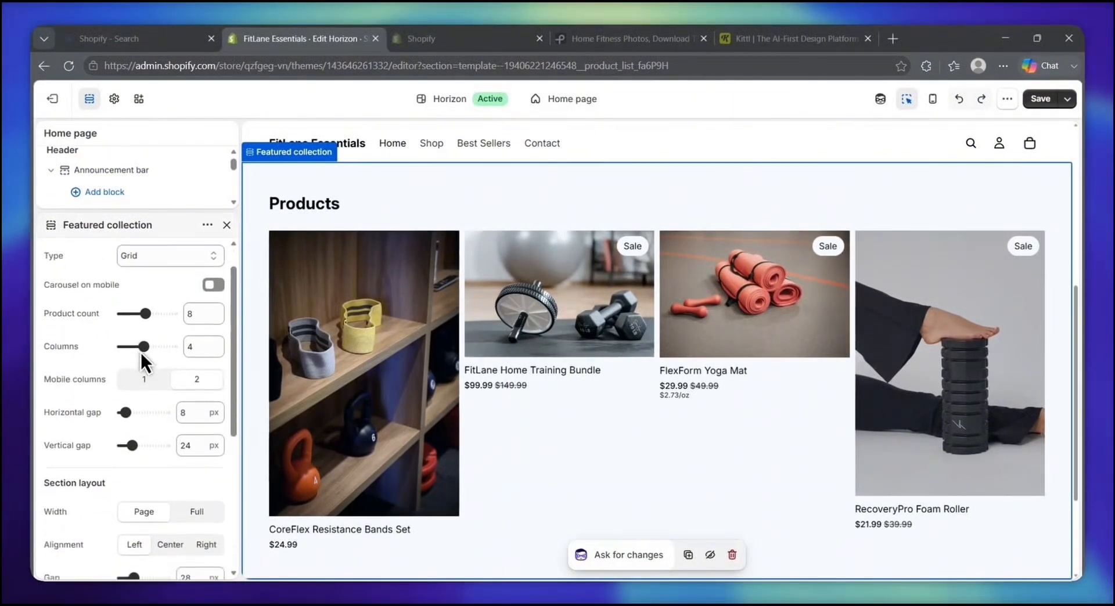
{"action": "scroll", "coordinate": [139, 346], "scroll_direction": "up", "scroll_amount": 3}
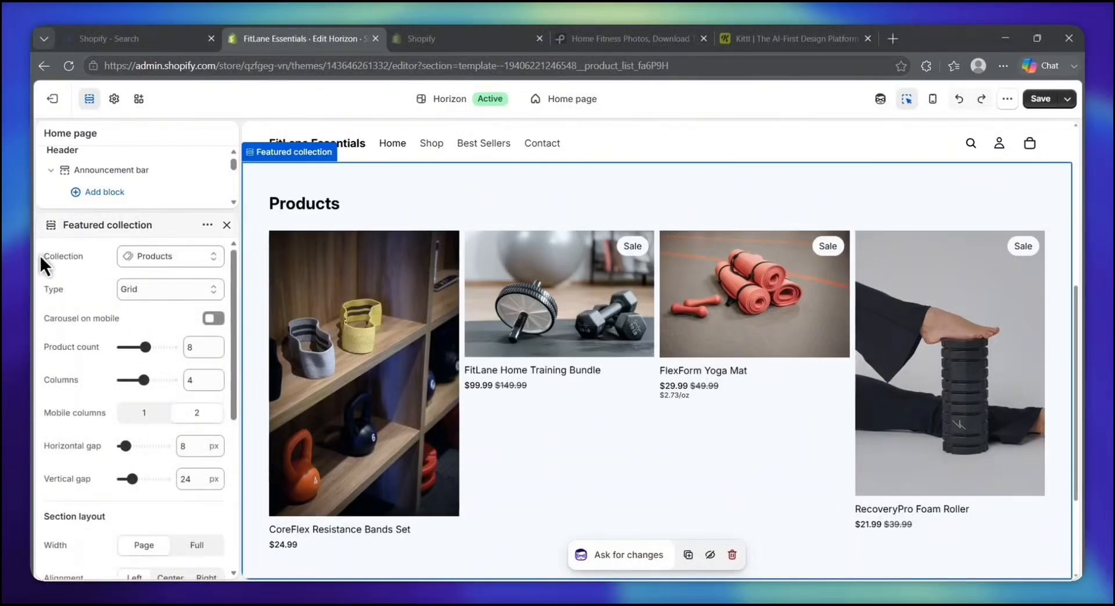
{"action": "left_click_drag", "start_coordinate": [40, 255], "coordinate": [92, 256]}
{"action": "left_click_drag", "start_coordinate": [77, 448], "coordinate": [58, 456]}
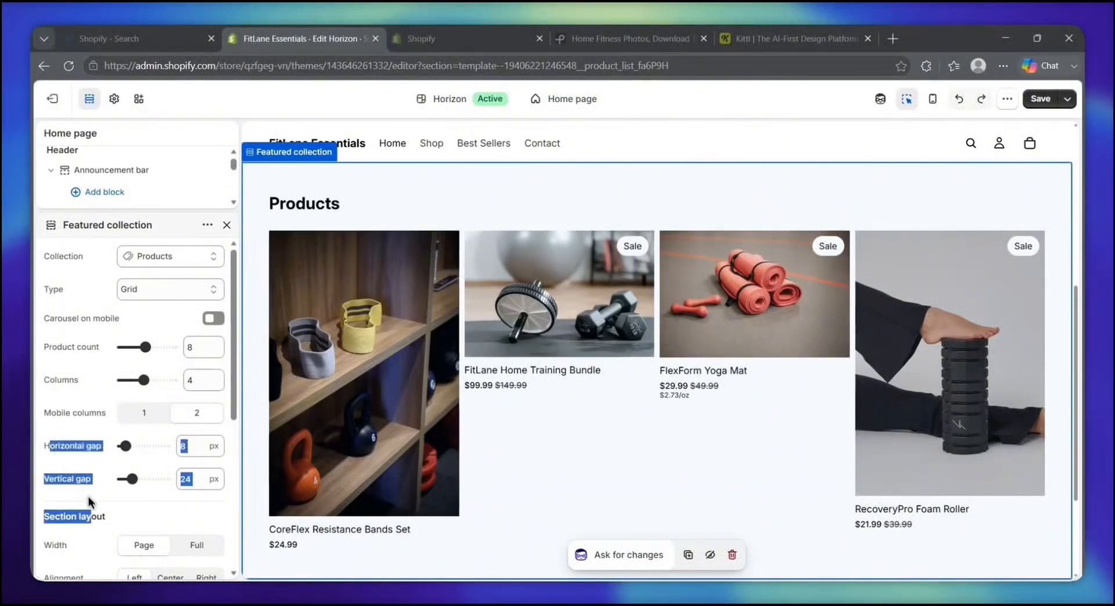
{"action": "left_click", "coordinate": [92, 432]}
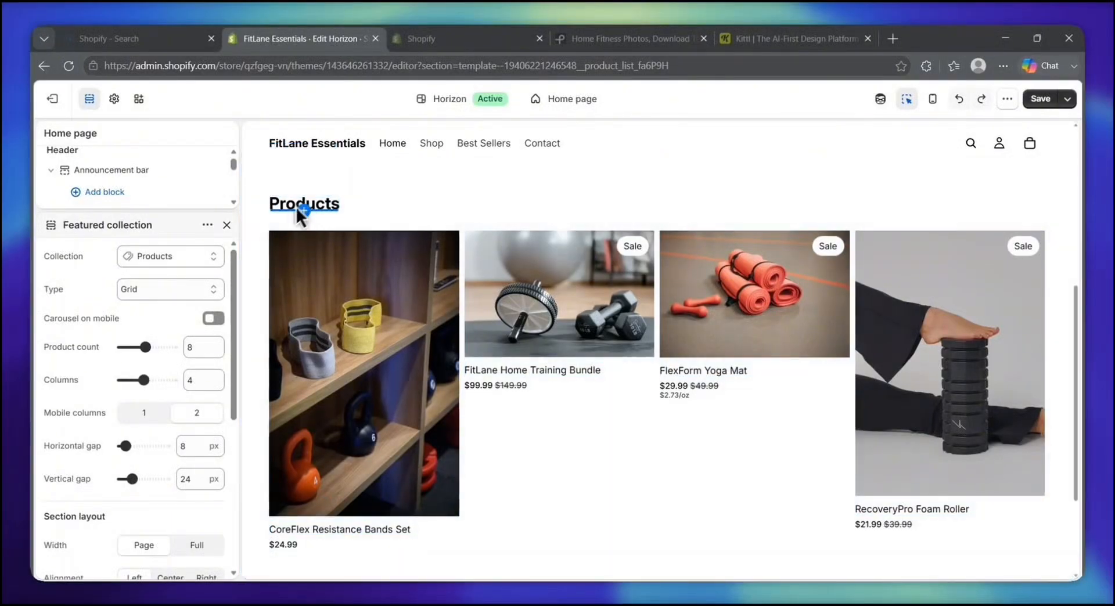
- Open the Collection title block in the Featured collection's header and inspect the dynamic source of its text
{"action": "left_click", "coordinate": [226, 226]}
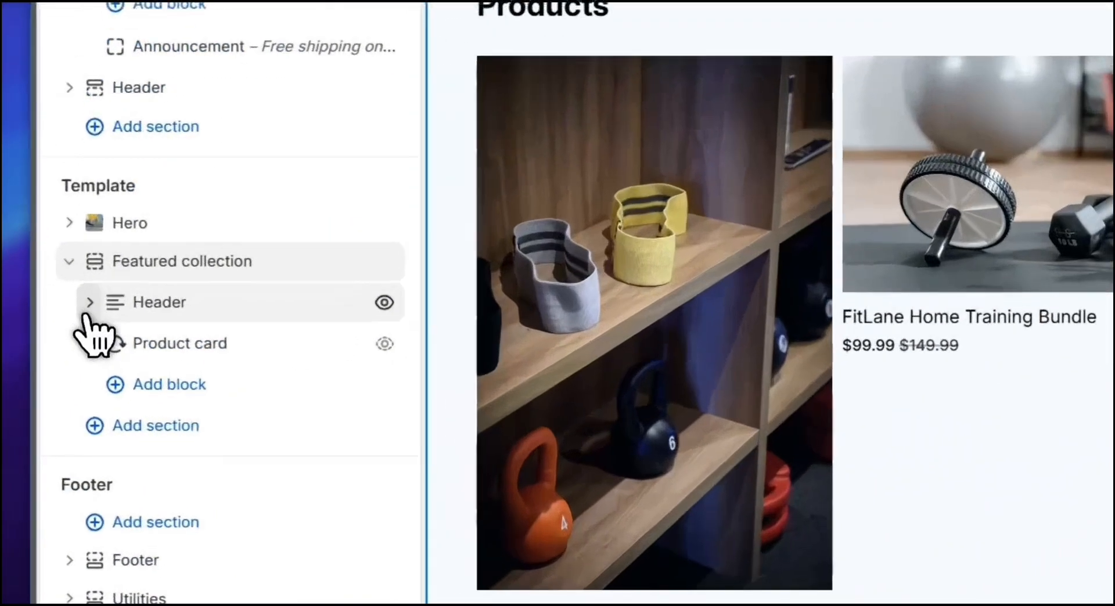
{"action": "left_click", "coordinate": [61, 363]}
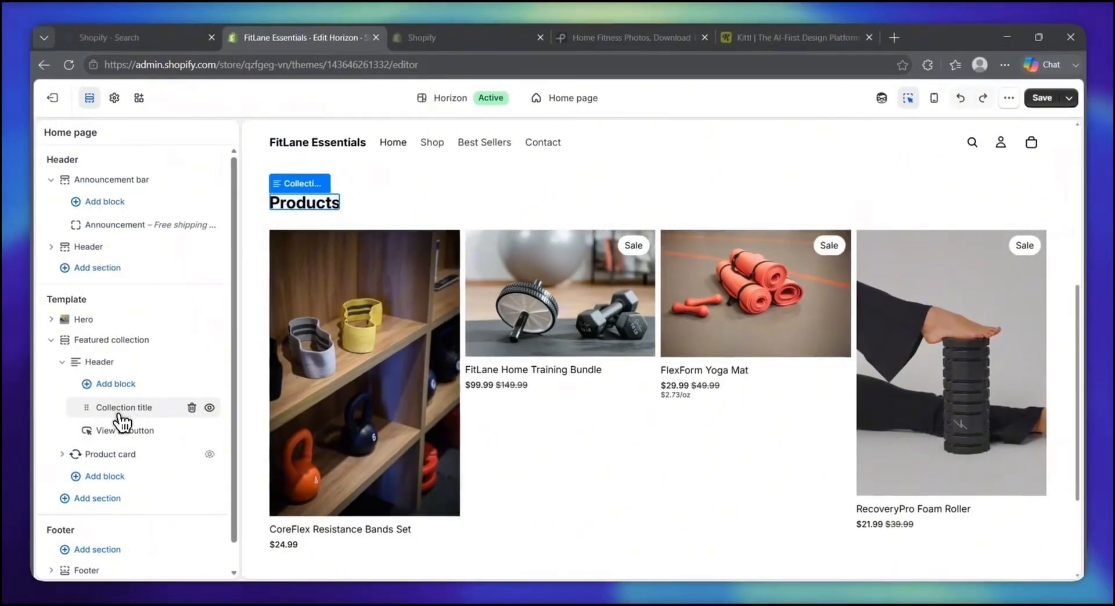
{"action": "left_click", "coordinate": [120, 413]}
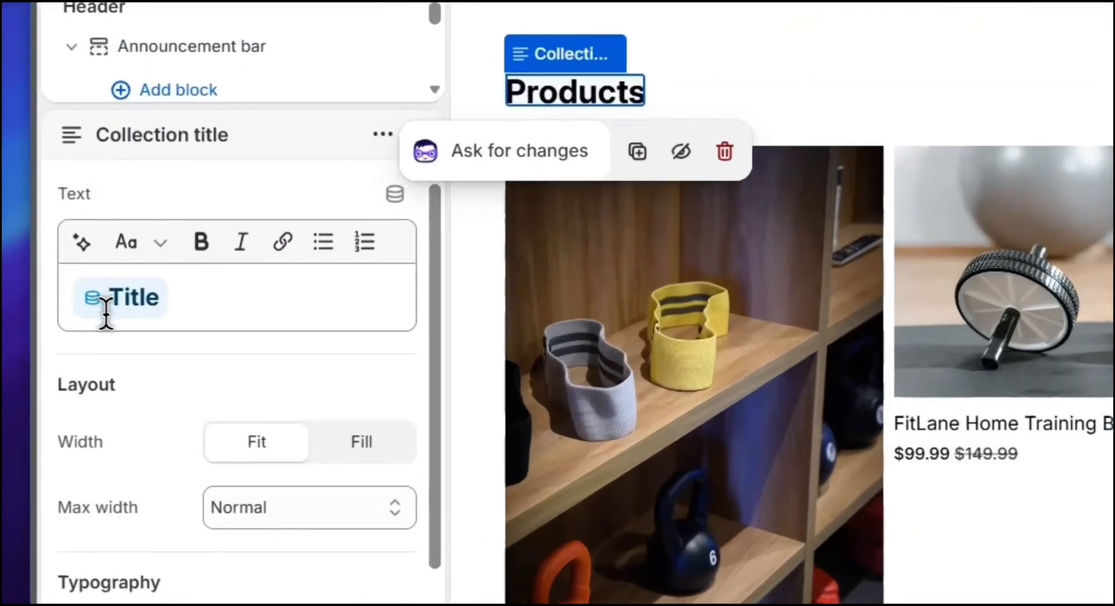
{"action": "left_click", "coordinate": [74, 308]}
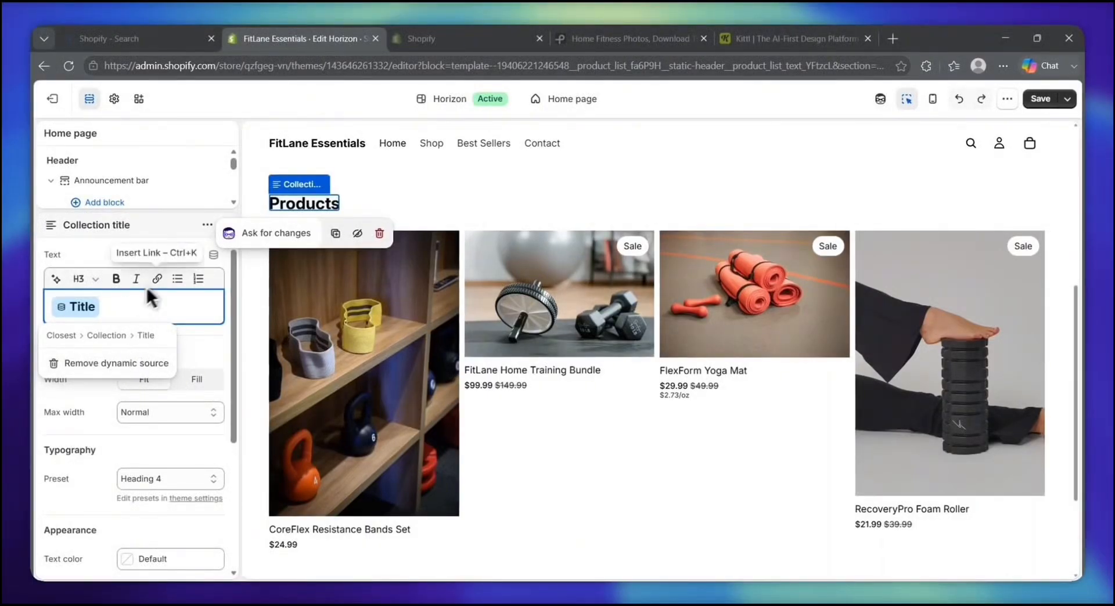
{"action": "left_click", "coordinate": [305, 208]}
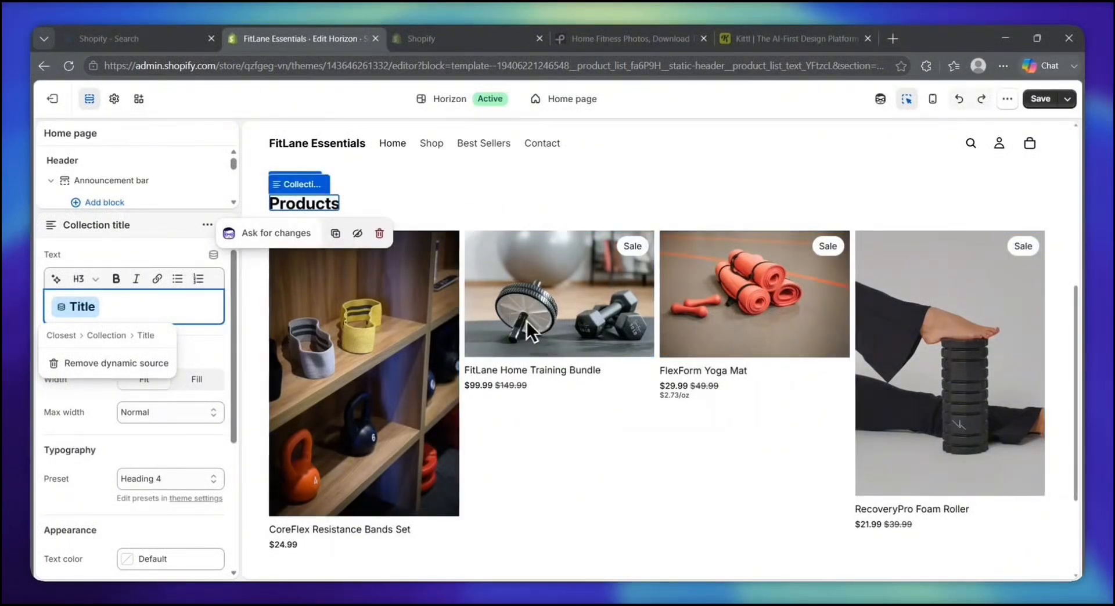
{"action": "left_click", "coordinate": [308, 208]}
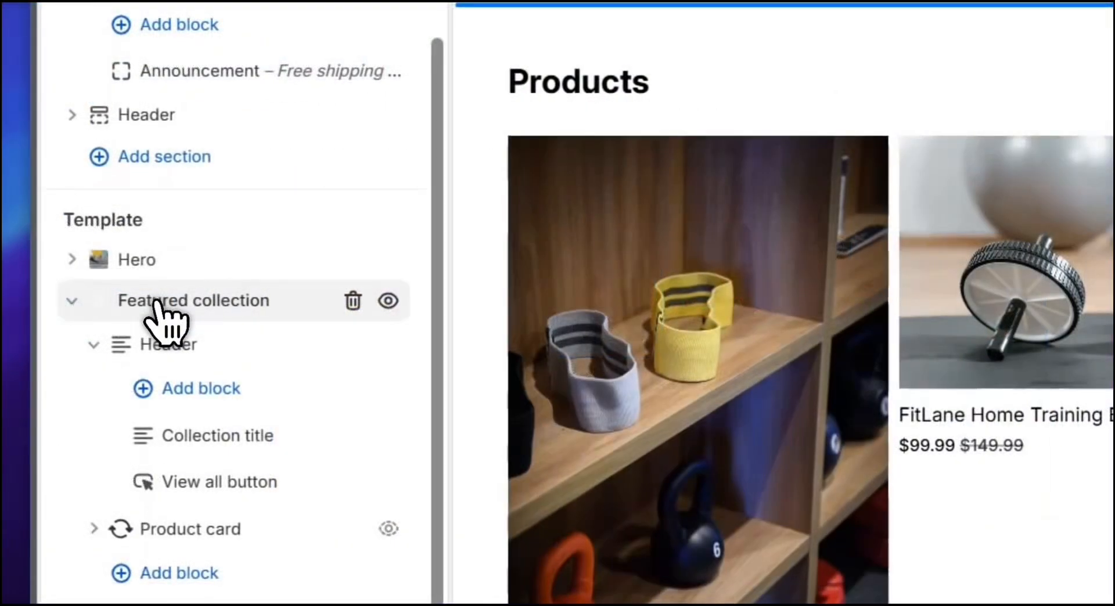
- Try replacing the Featured collection section's source collection with Best Sellers
{"action": "left_click", "coordinate": [154, 316]}
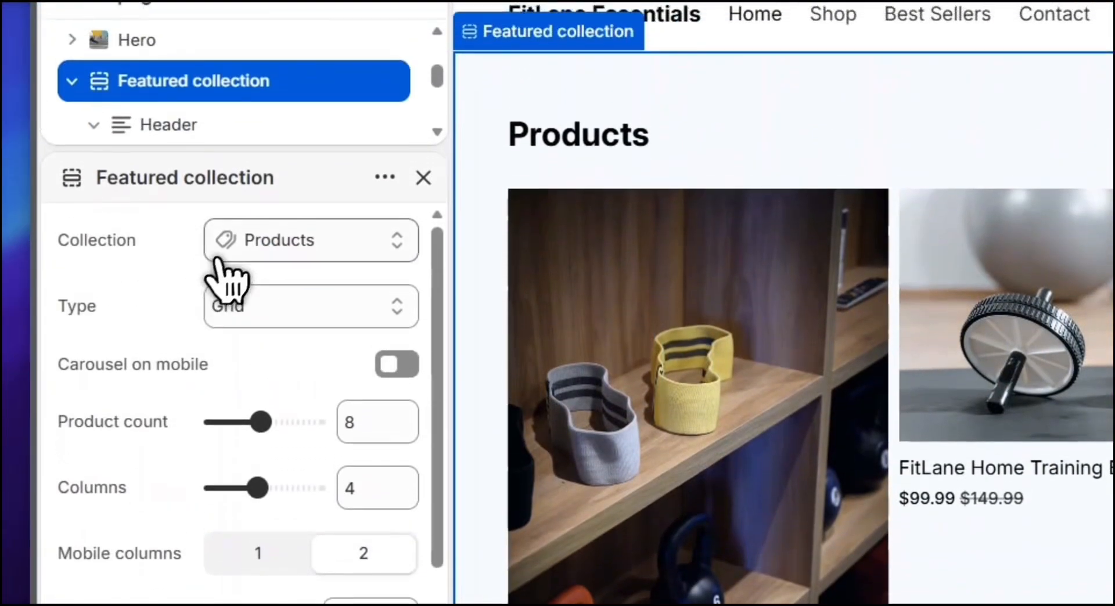
{"action": "left_click", "coordinate": [252, 203]}
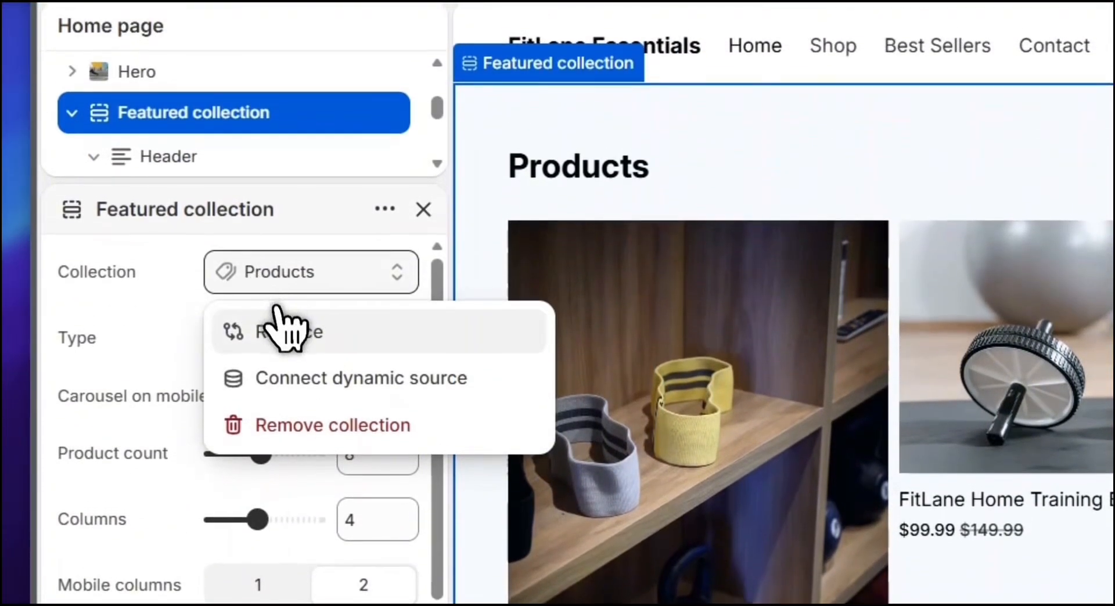
{"action": "left_click", "coordinate": [283, 331]}
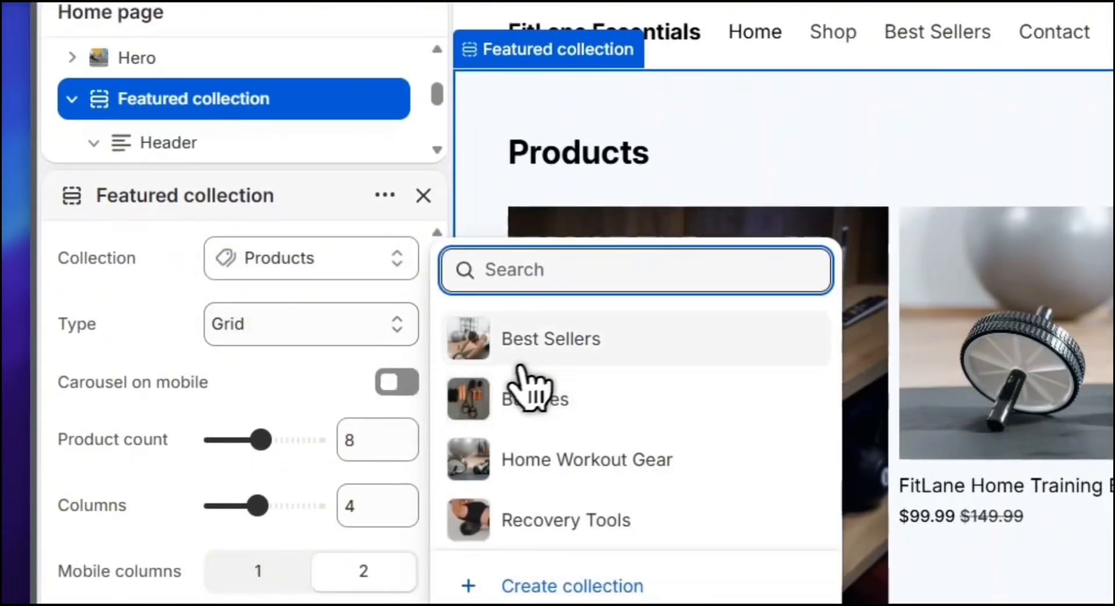
{"action": "left_click", "coordinate": [543, 349]}
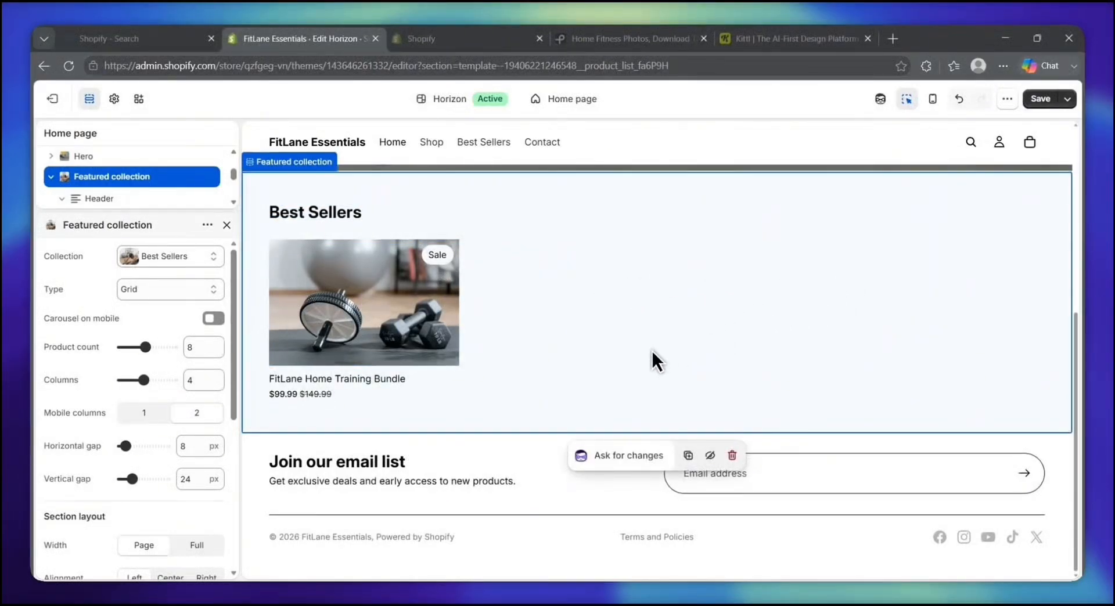
- Check the Best Sellers collection below the hero in the preview and undo the collection replacement
{"action": "scroll", "coordinate": [650, 348], "scroll_direction": "up", "scroll_amount": 2}
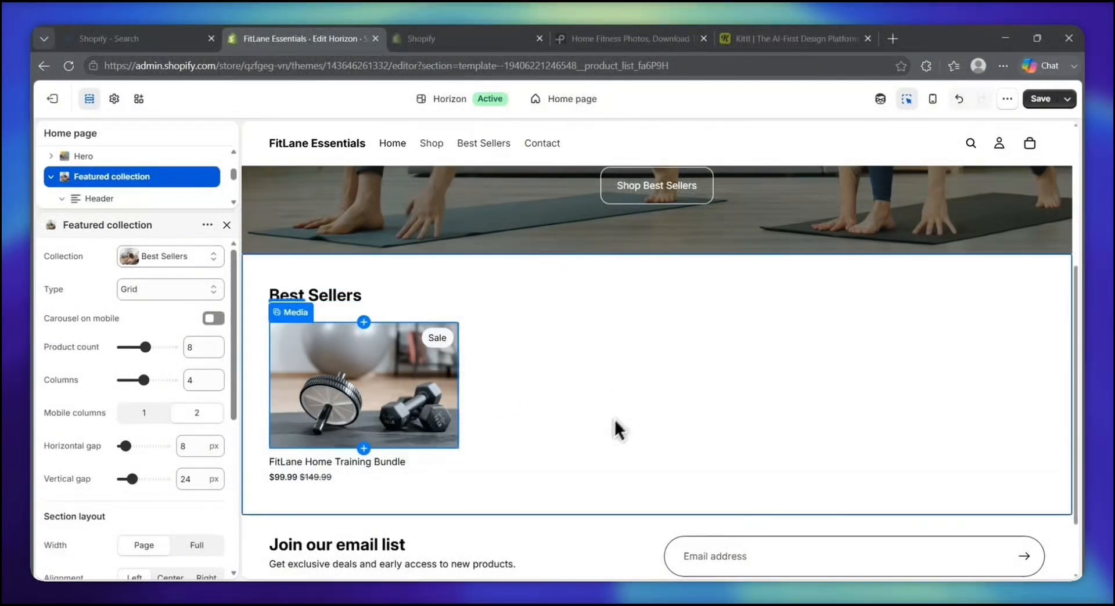
{"action": "scroll", "coordinate": [604, 424], "scroll_direction": "down", "scroll_amount": 2}
{"action": "scroll", "coordinate": [603, 425], "scroll_direction": "up", "scroll_amount": 3}
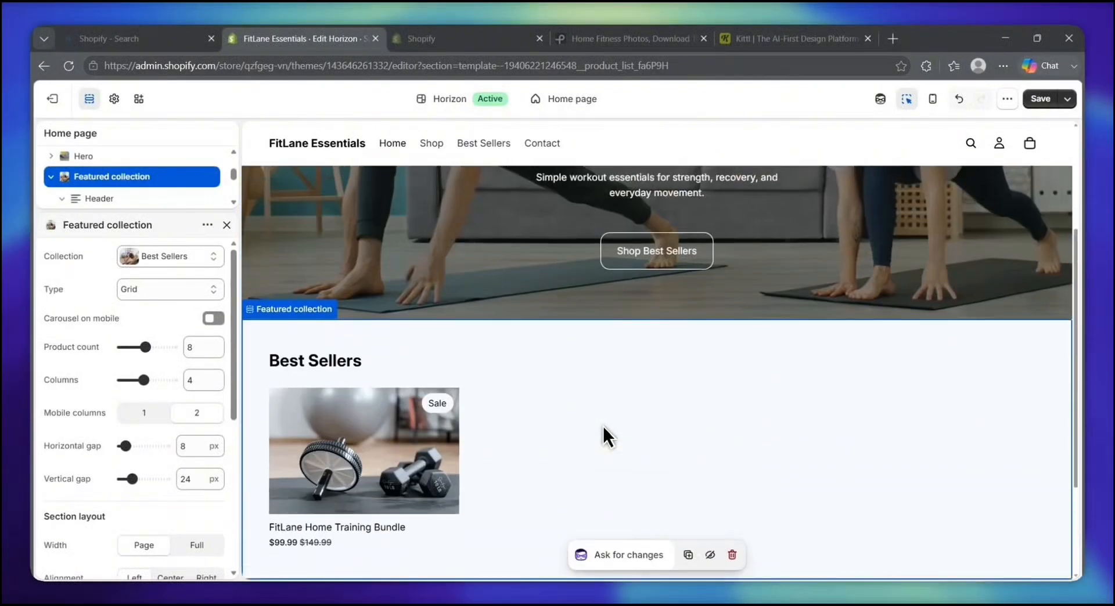
{"action": "scroll", "coordinate": [602, 424], "scroll_direction": "down", "scroll_amount": 2}
{"action": "scroll", "coordinate": [459, 441], "scroll_direction": "down", "scroll_amount": 1}
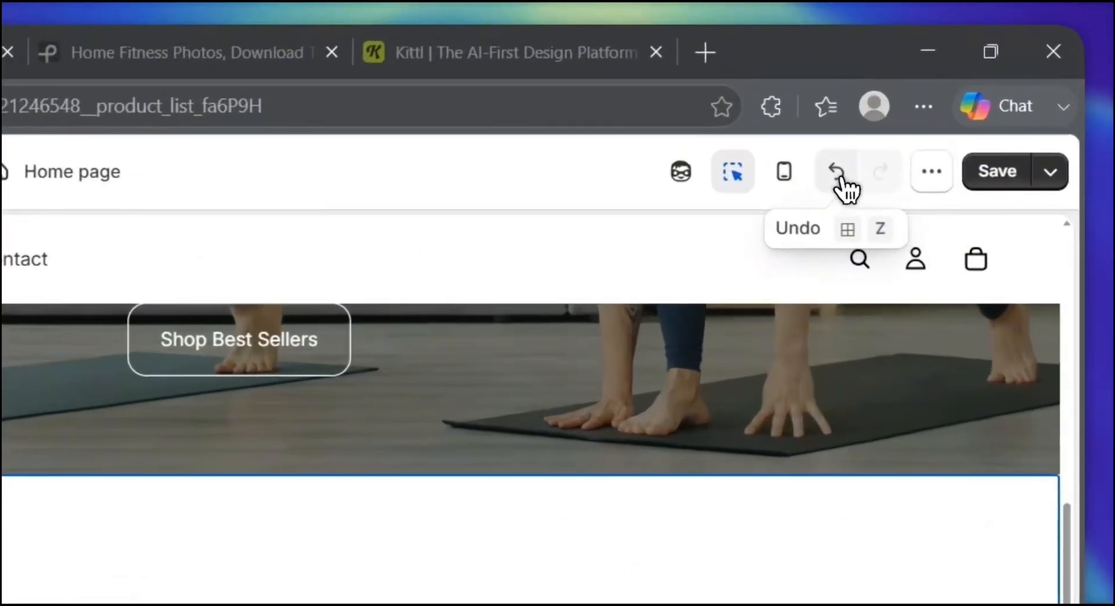
{"action": "left_click", "coordinate": [959, 99]}
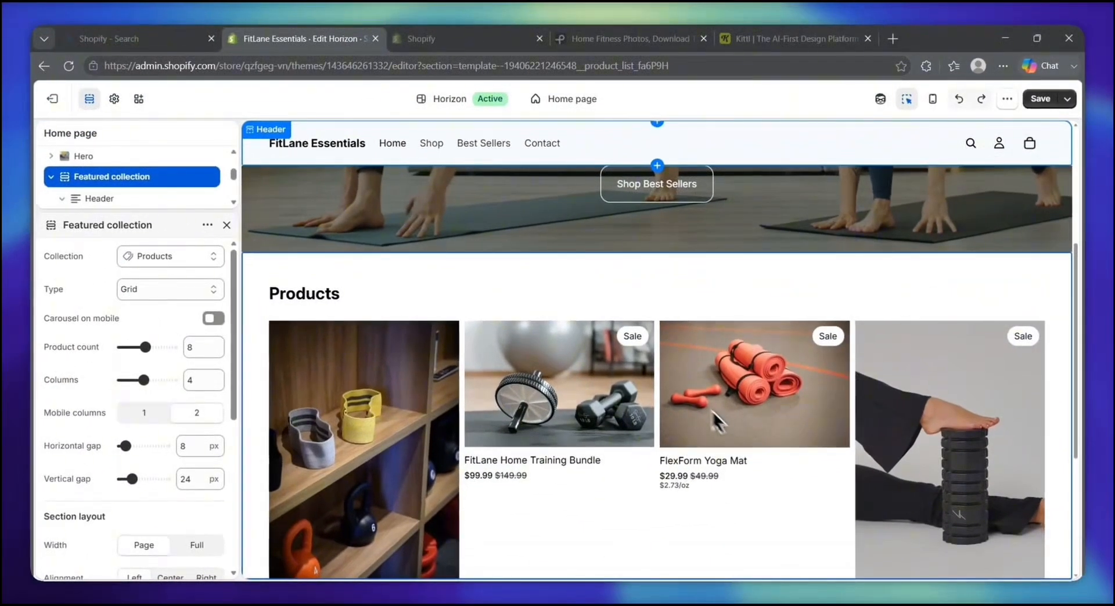
{"action": "scroll", "coordinate": [576, 489], "scroll_direction": "down", "scroll_amount": 1}
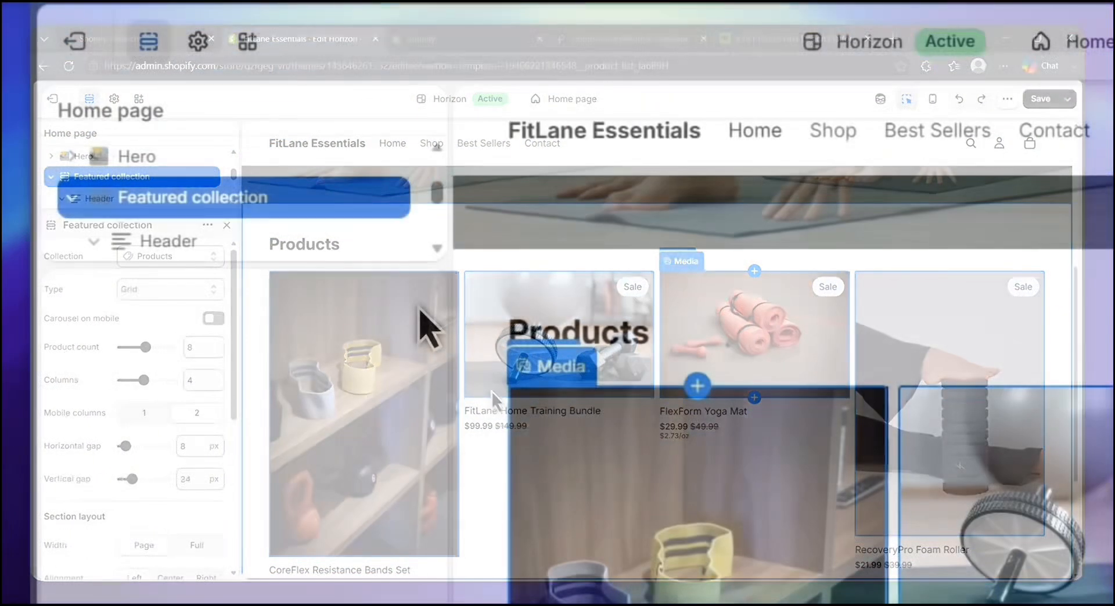
- Replace the dynamic title in the Collection title block with "Featured Fitness Essentials" and check the heading above the products
{"action": "left_click", "coordinate": [227, 224]}
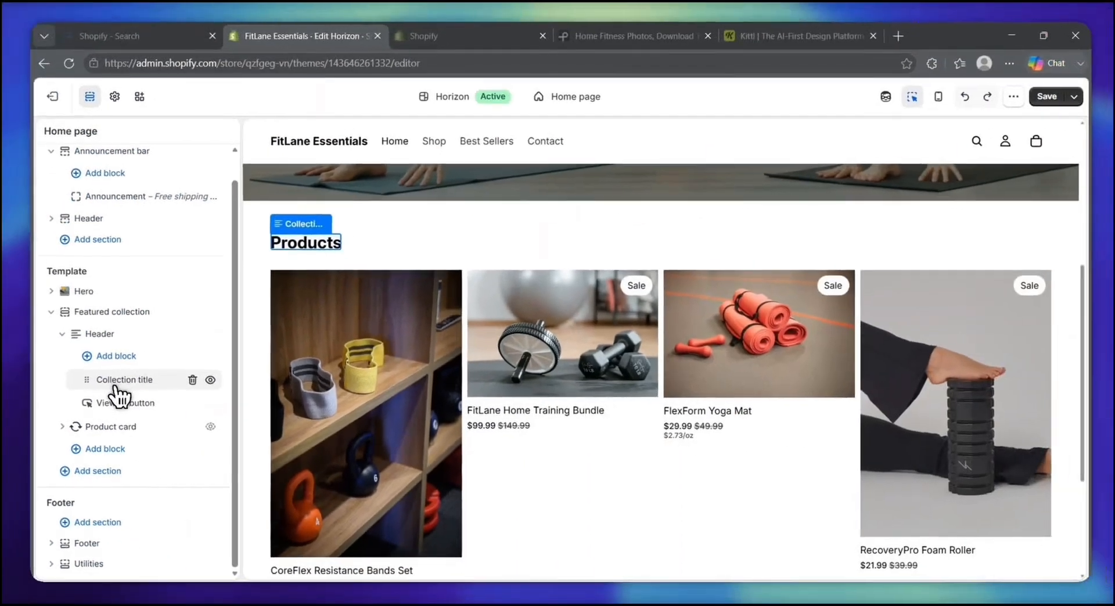
{"action": "left_click", "coordinate": [116, 386]}
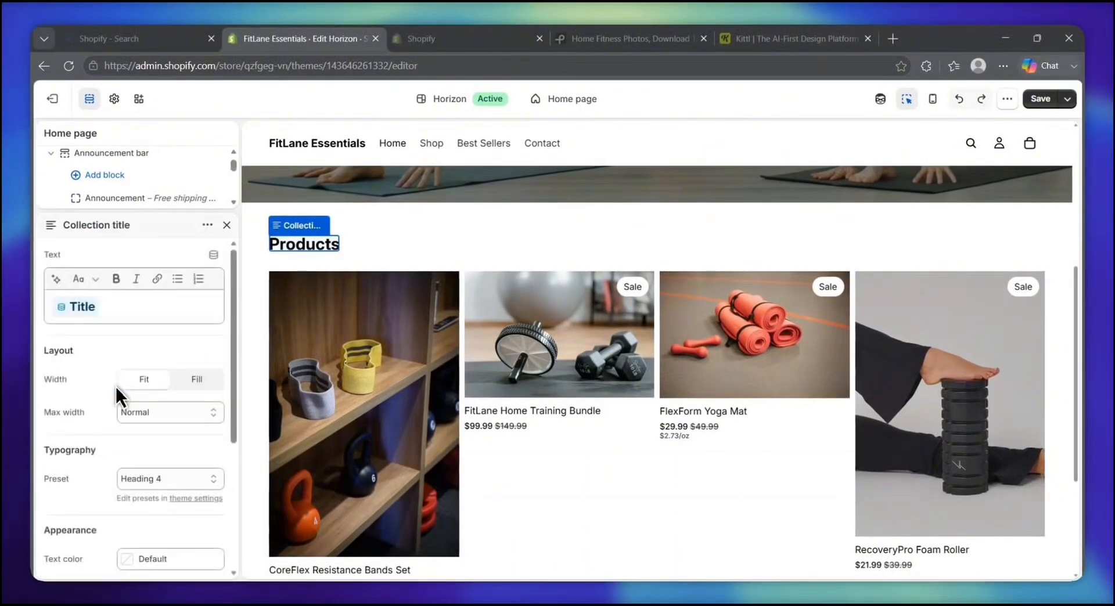
{"action": "left_click", "coordinate": [110, 308]}
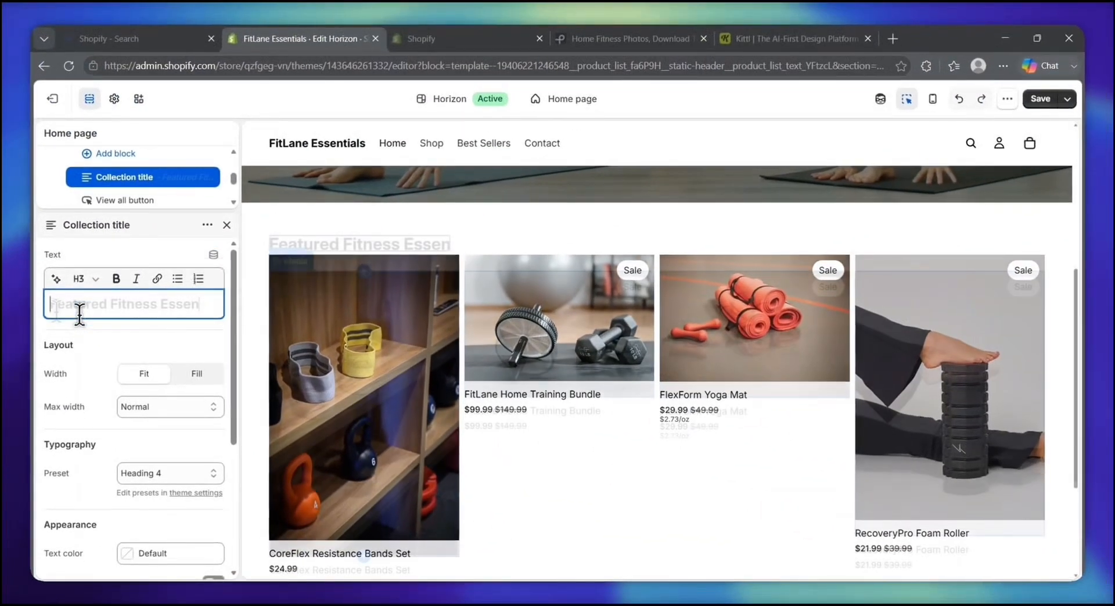
{"action": "type", "text": "tials"}
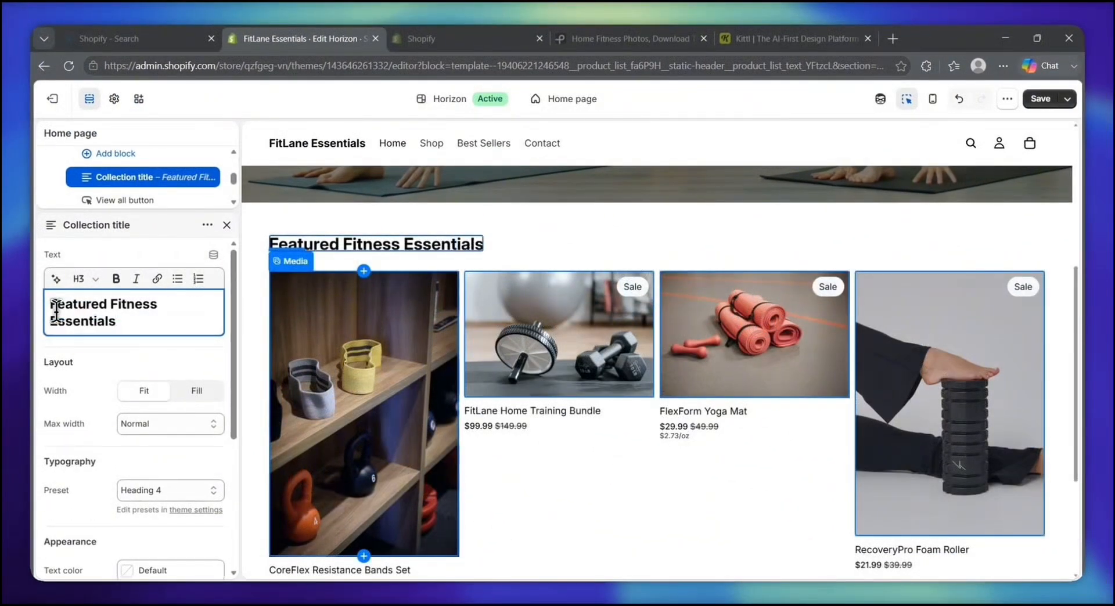
{"action": "left_click", "coordinate": [169, 345]}
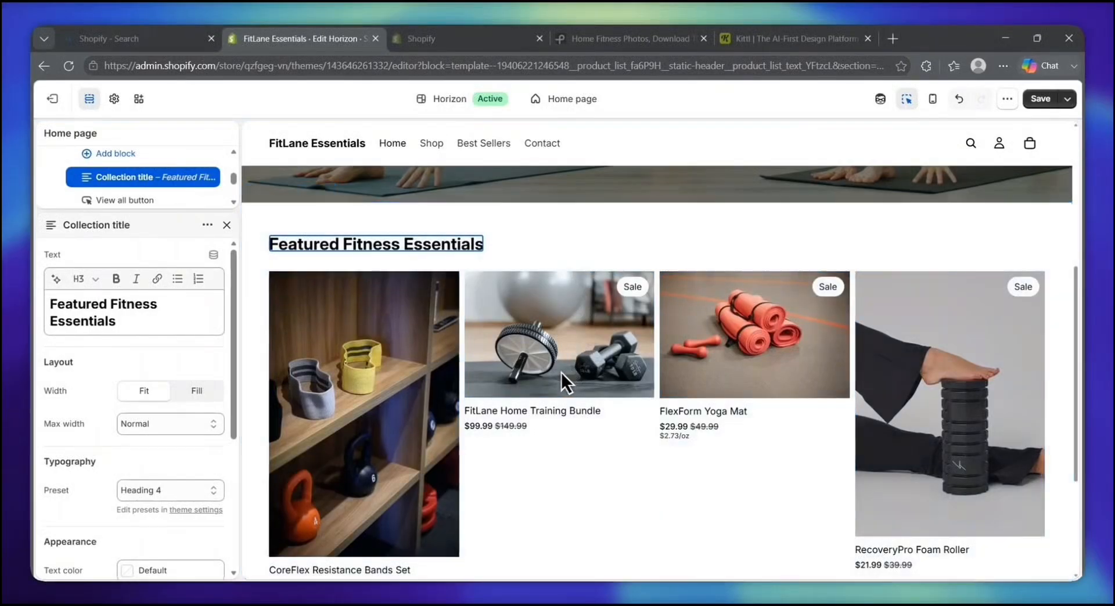
{"action": "scroll", "coordinate": [549, 343], "scroll_direction": "down", "scroll_amount": 1}
{"action": "scroll", "coordinate": [548, 343], "scroll_direction": "up", "scroll_amount": 1}
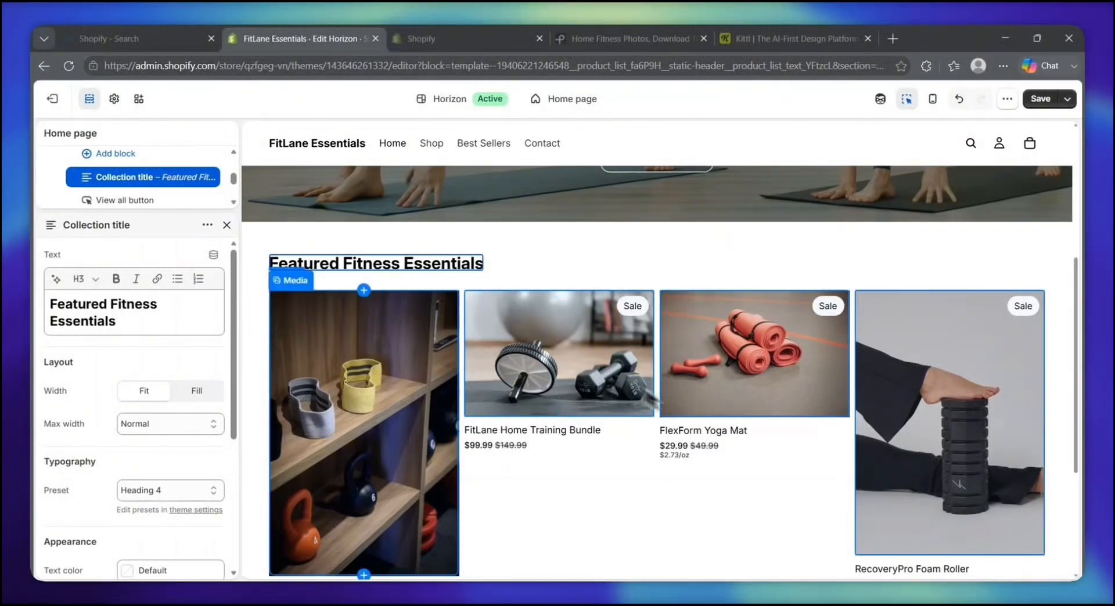
{"action": "scroll", "coordinate": [613, 366], "scroll_direction": "down", "scroll_amount": 1}
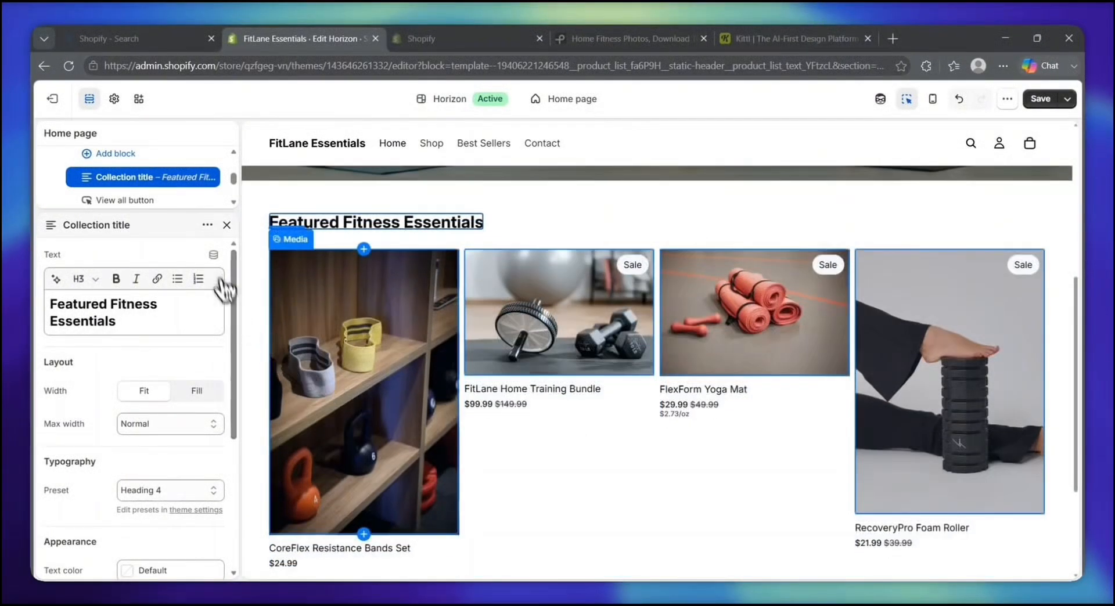
- Reopen the Featured collection section's settings and choose Grid as its layout type
{"action": "left_click", "coordinate": [226, 225]}
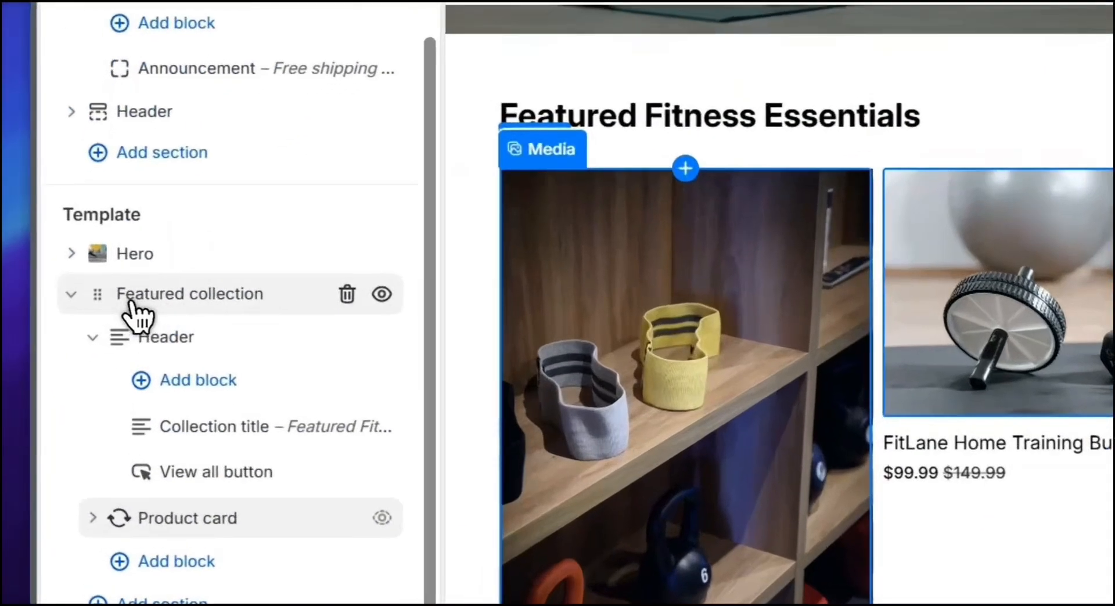
{"action": "left_click", "coordinate": [129, 299]}
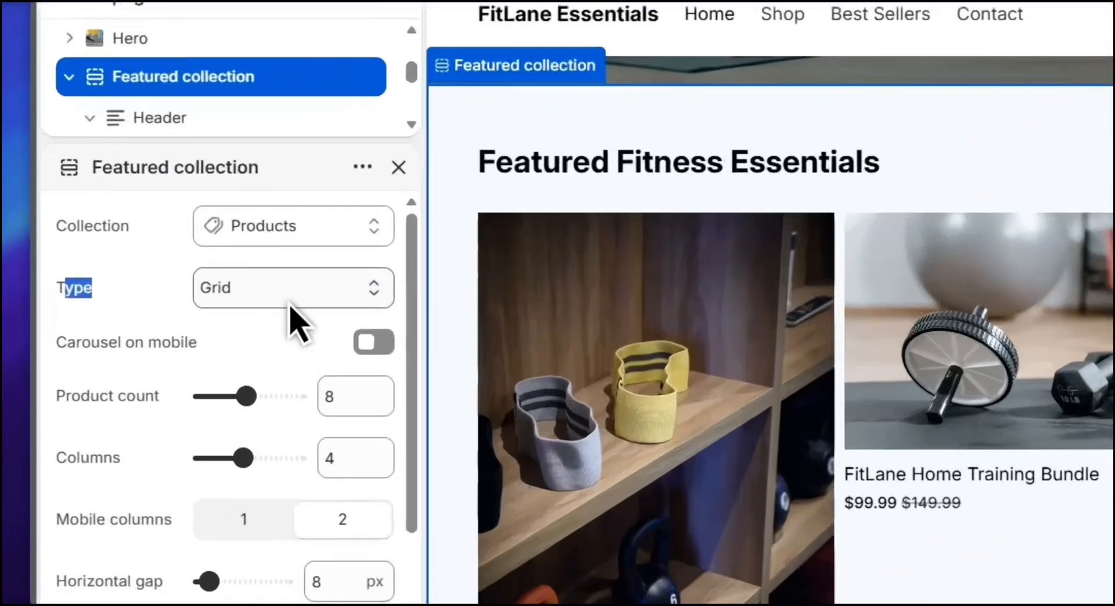
{"action": "left_click", "coordinate": [172, 292]}
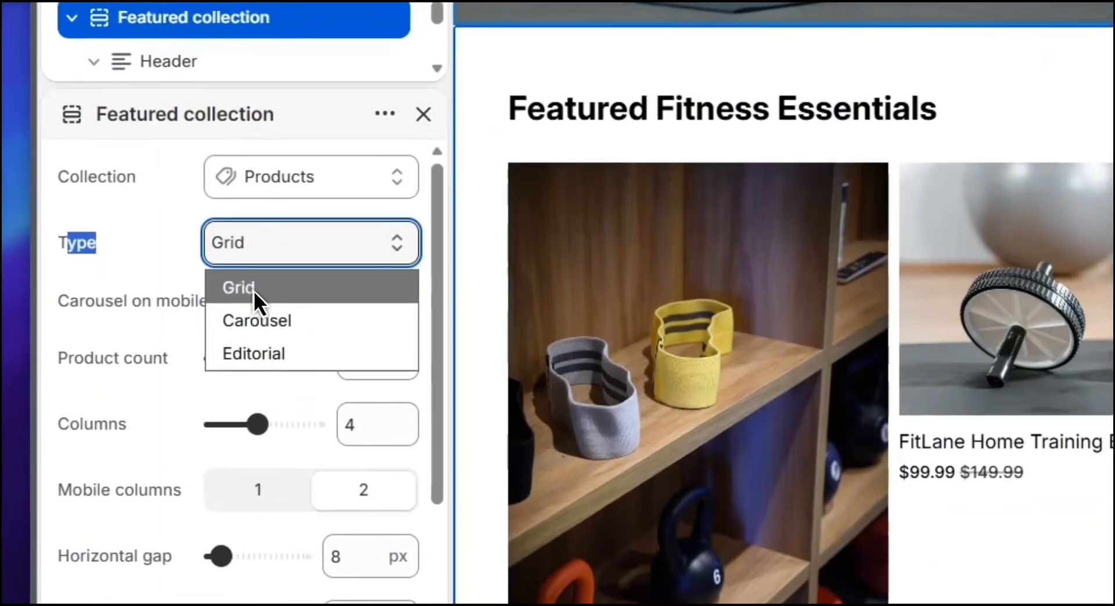
{"action": "left_click", "coordinate": [238, 297]}
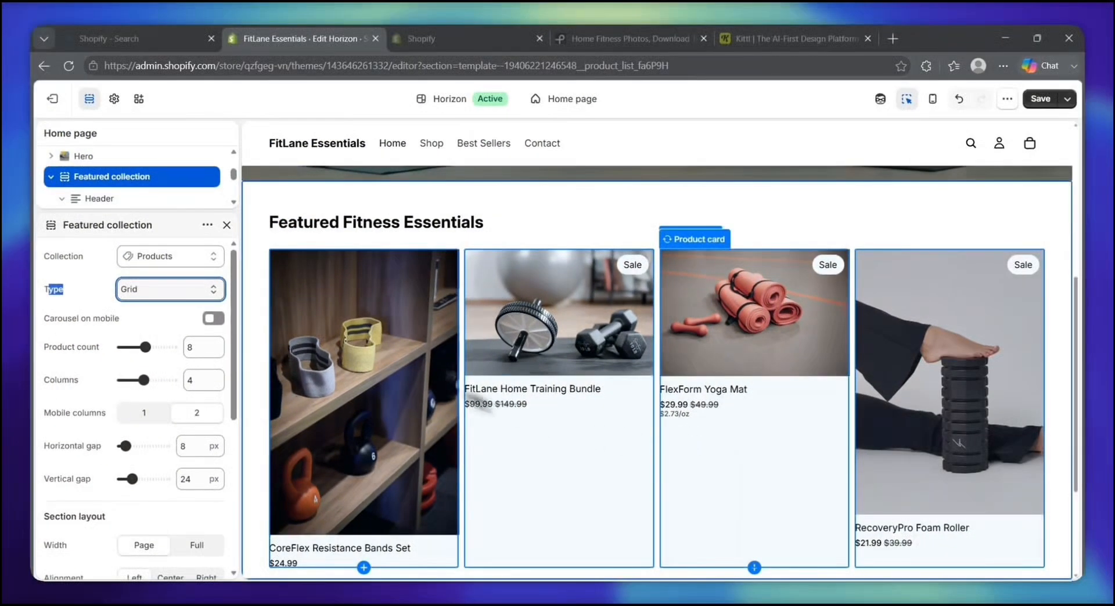
- Try the Carousel layout type for the Featured collection, switch the type to Editorial and review the product arrangement
{"action": "left_click", "coordinate": [192, 289]}
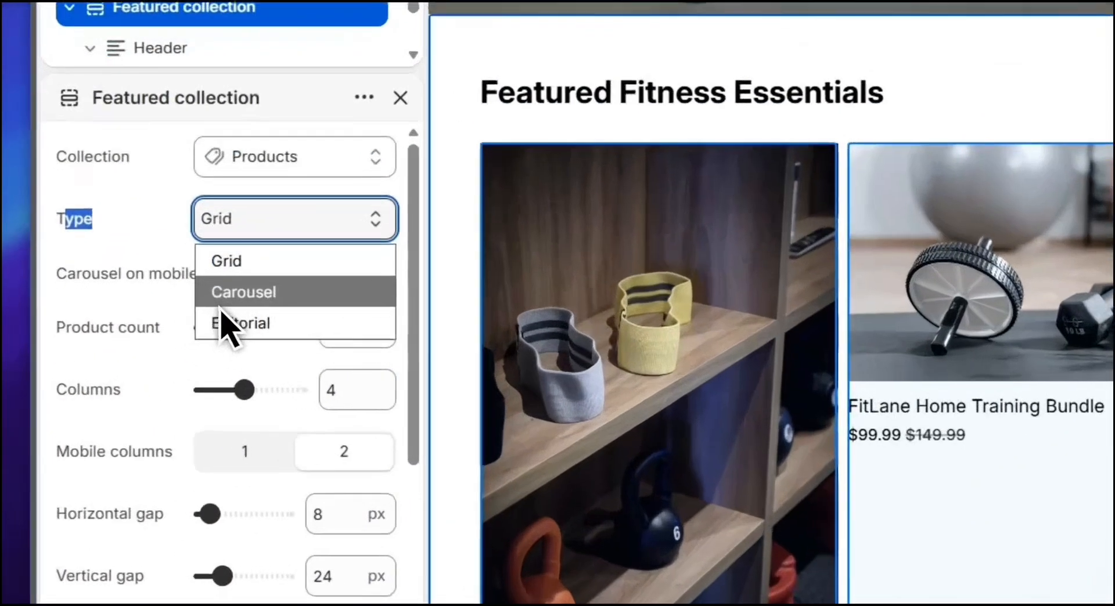
{"action": "left_click", "coordinate": [220, 293]}
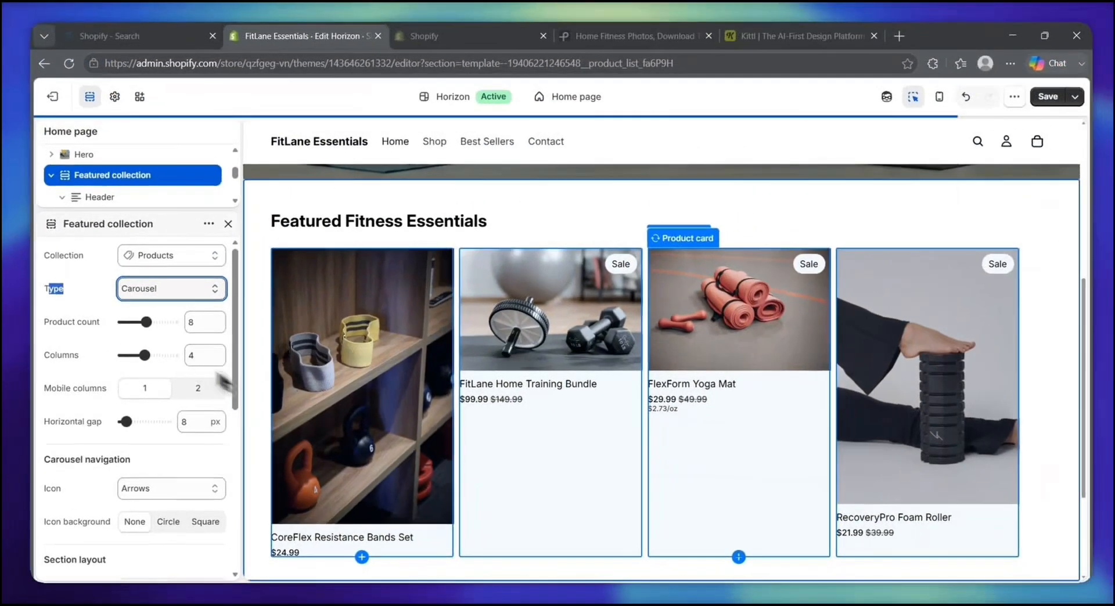
{"action": "scroll", "coordinate": [657, 415], "scroll_direction": "down", "scroll_amount": 1}
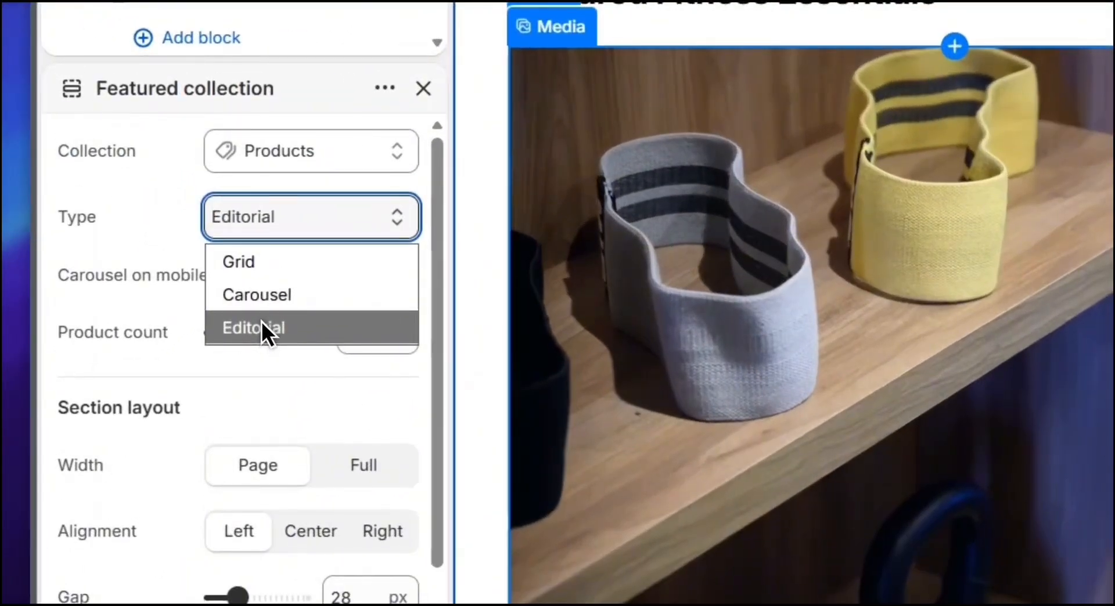
{"action": "left_click", "coordinate": [261, 325]}
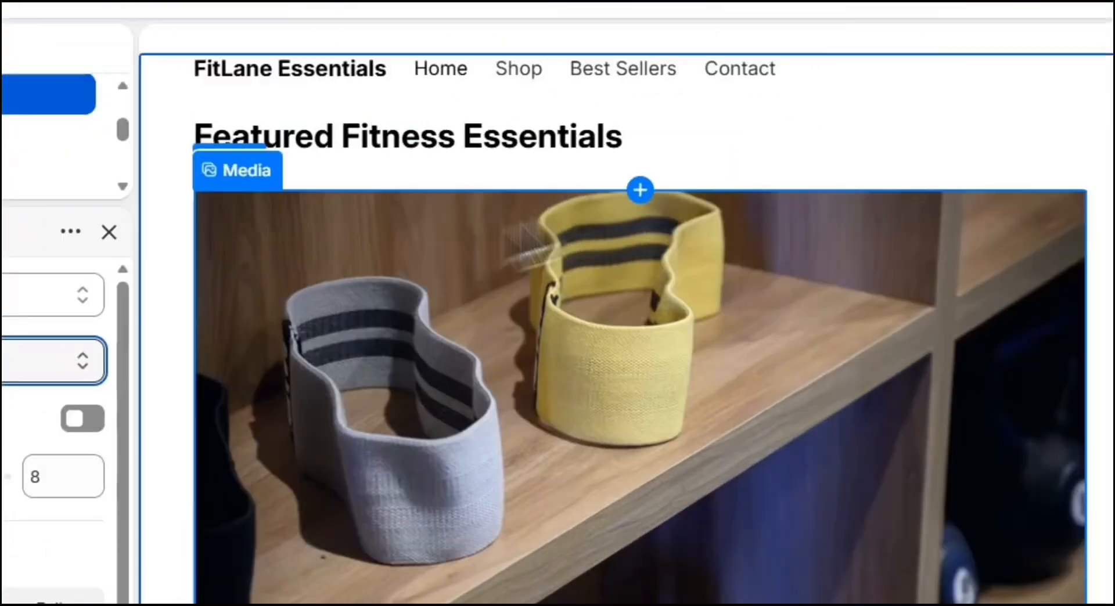
{"action": "scroll", "coordinate": [723, 380], "scroll_direction": "down", "scroll_amount": 4}
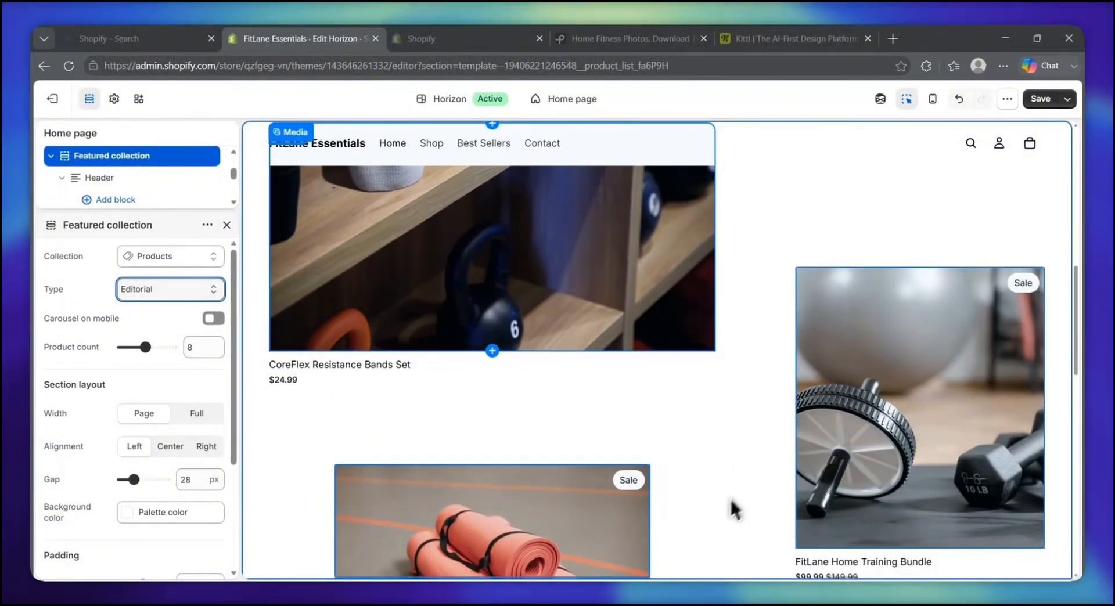
- Switch the Featured collection's layout type back to Grid
{"action": "scroll", "coordinate": [735, 510], "scroll_direction": "up", "scroll_amount": 4}
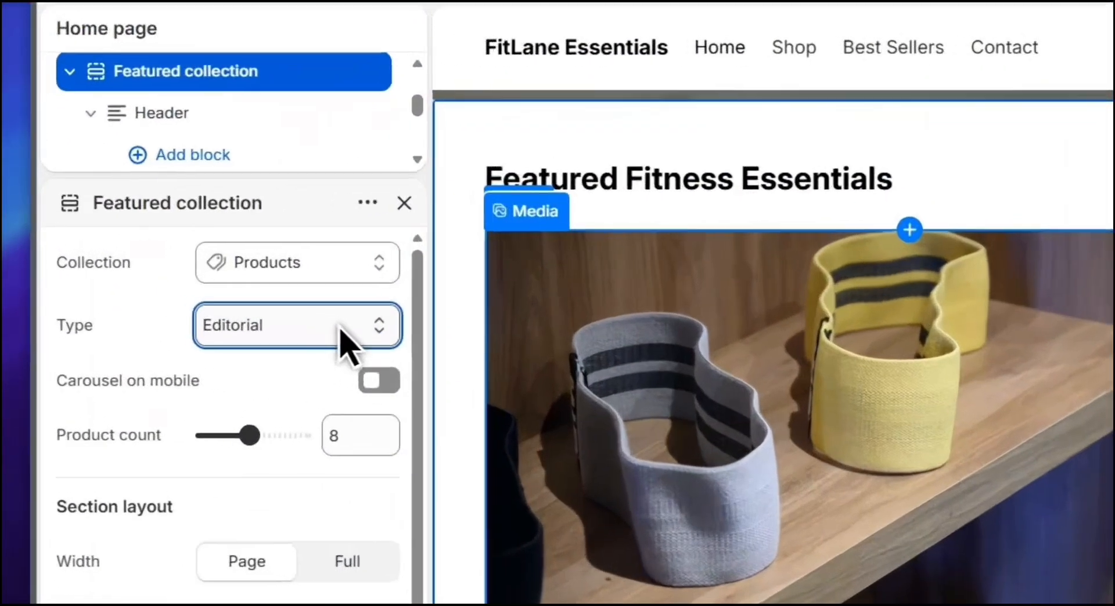
{"action": "left_click", "coordinate": [339, 328]}
{"action": "left_click", "coordinate": [231, 365]}
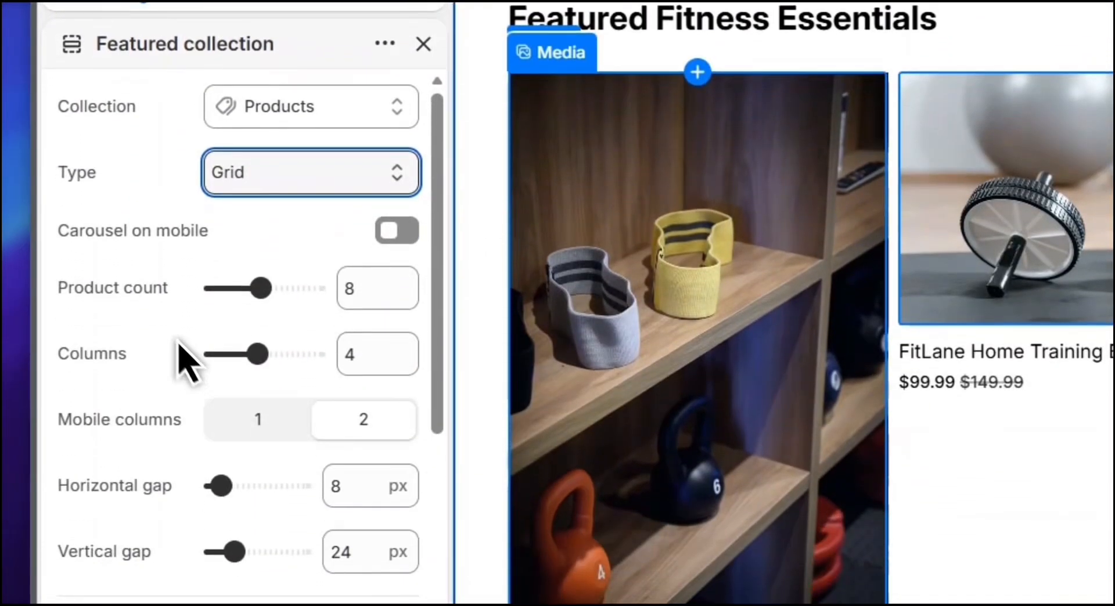
- Examine the Grid layout's product count, column, mobile column, horizontal gap and vertical gap settings
{"action": "left_click_drag", "start_coordinate": [59, 288], "coordinate": [149, 298]}
{"action": "left_click_drag", "start_coordinate": [70, 355], "coordinate": [135, 363]}
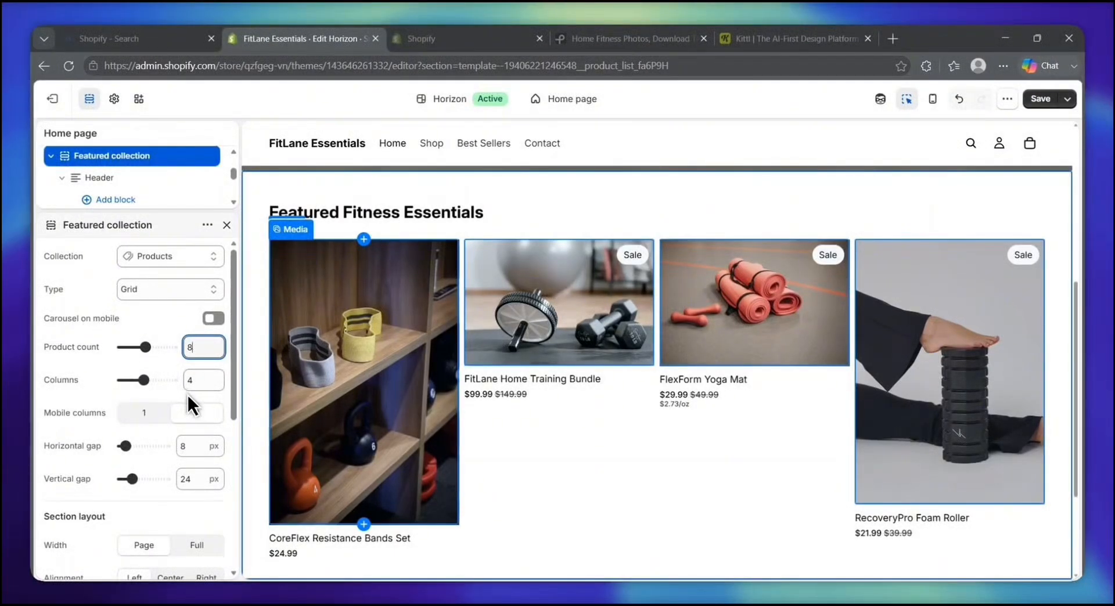
{"action": "scroll", "coordinate": [187, 393], "scroll_direction": "down", "scroll_amount": 1}
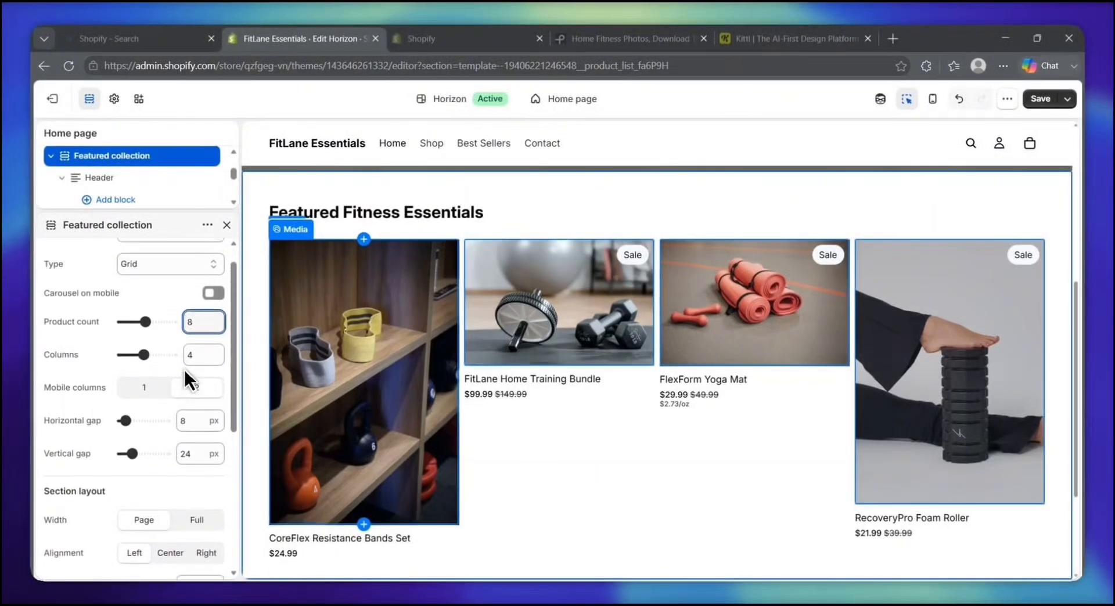
{"action": "scroll", "coordinate": [184, 373], "scroll_direction": "up", "scroll_amount": 1}
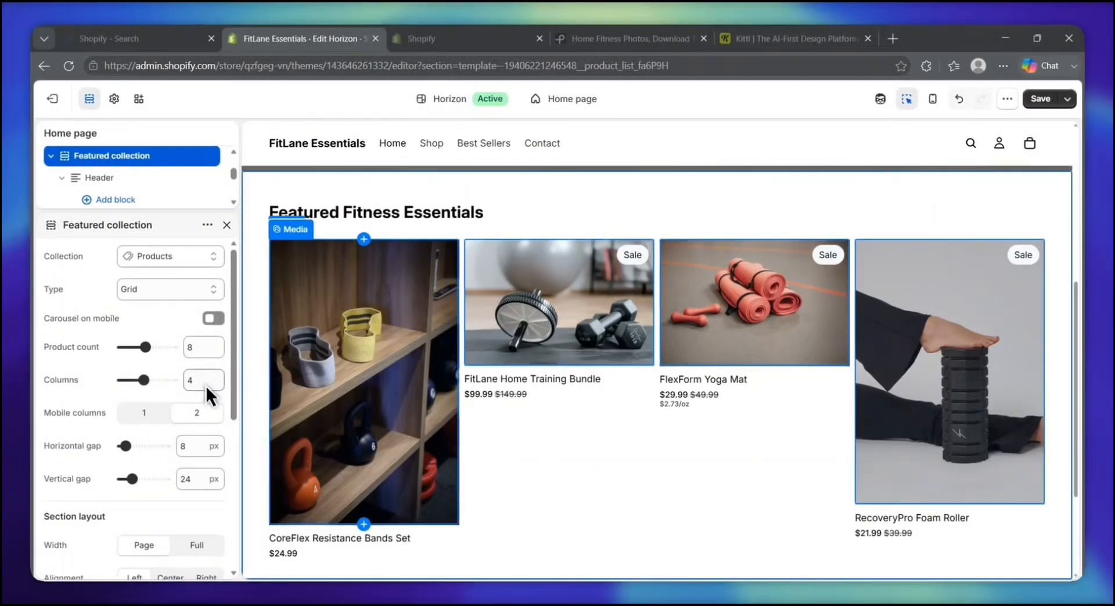
{"action": "scroll", "coordinate": [181, 419], "scroll_direction": "down", "scroll_amount": 1}
{"action": "scroll", "coordinate": [181, 413], "scroll_direction": "up", "scroll_amount": 1}
{"action": "scroll", "coordinate": [159, 452], "scroll_direction": "down", "scroll_amount": 1}
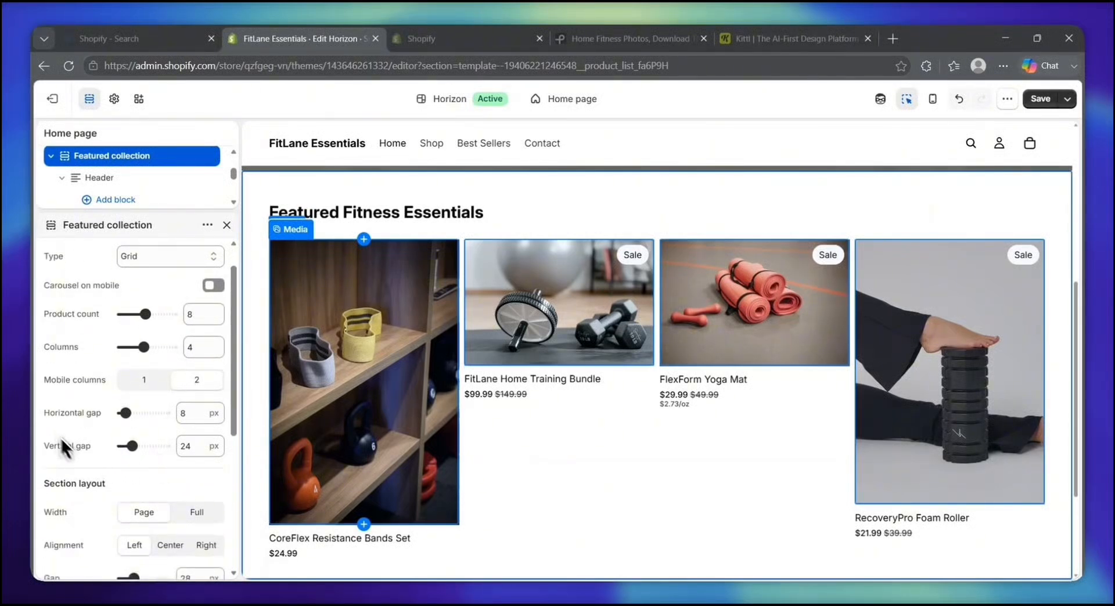
{"action": "left_click_drag", "start_coordinate": [44, 416], "coordinate": [98, 426]}
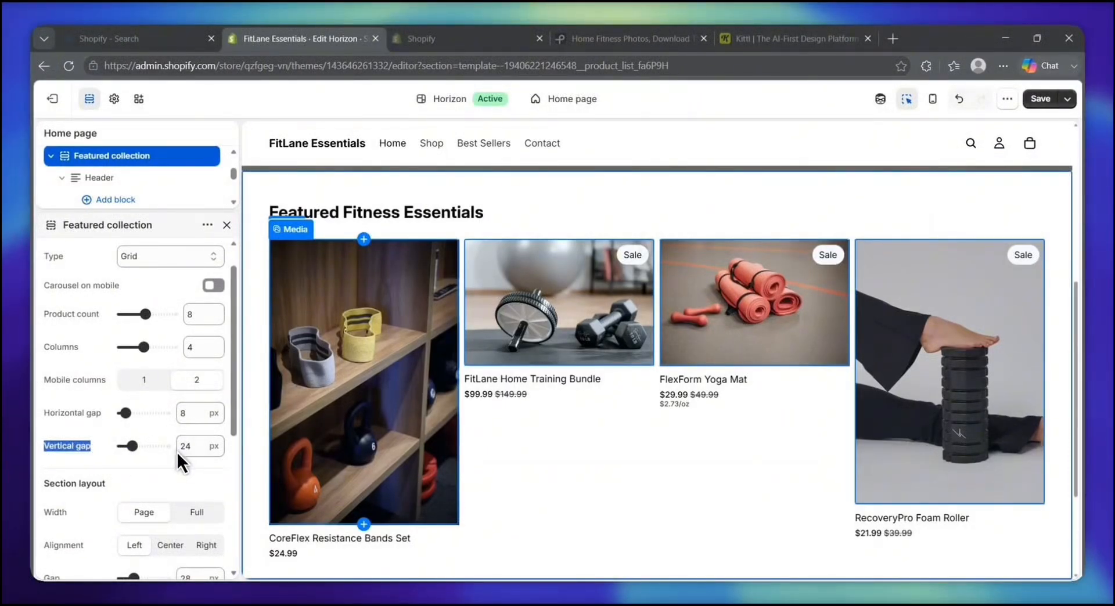
{"action": "scroll", "coordinate": [163, 462], "scroll_direction": "down", "scroll_amount": 2}
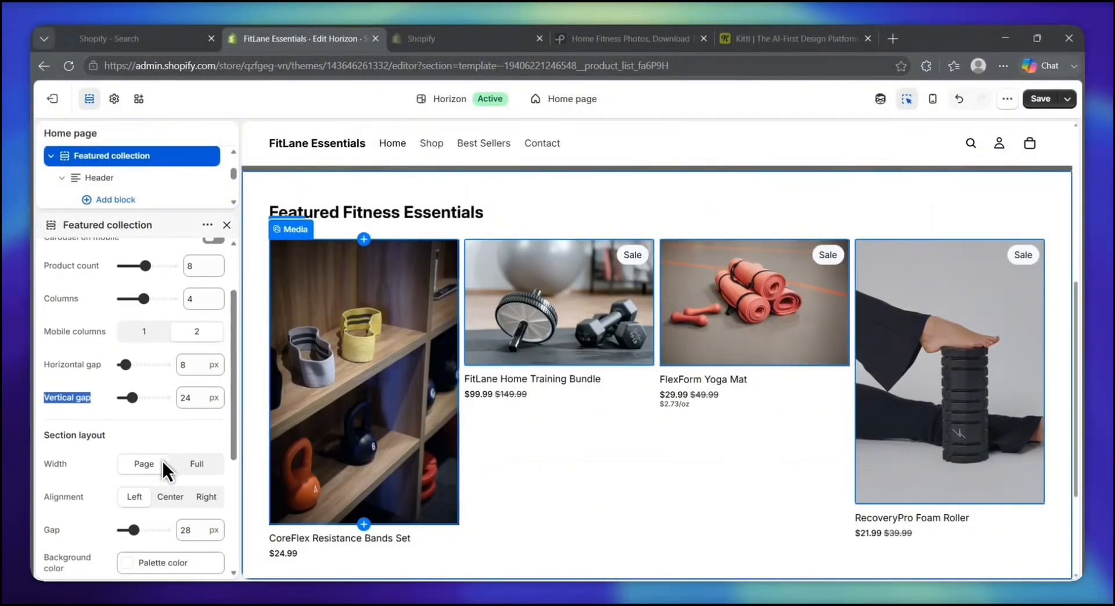
{"action": "scroll", "coordinate": [163, 461], "scroll_direction": "up", "scroll_amount": 1}
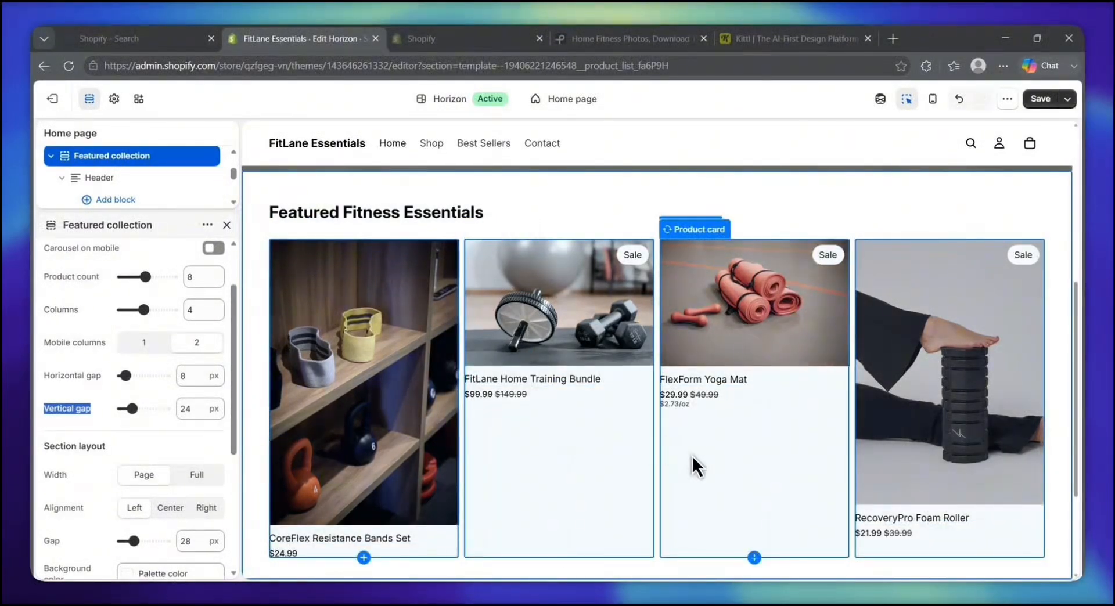
{"action": "scroll", "coordinate": [203, 488], "scroll_direction": "down", "scroll_amount": 2}
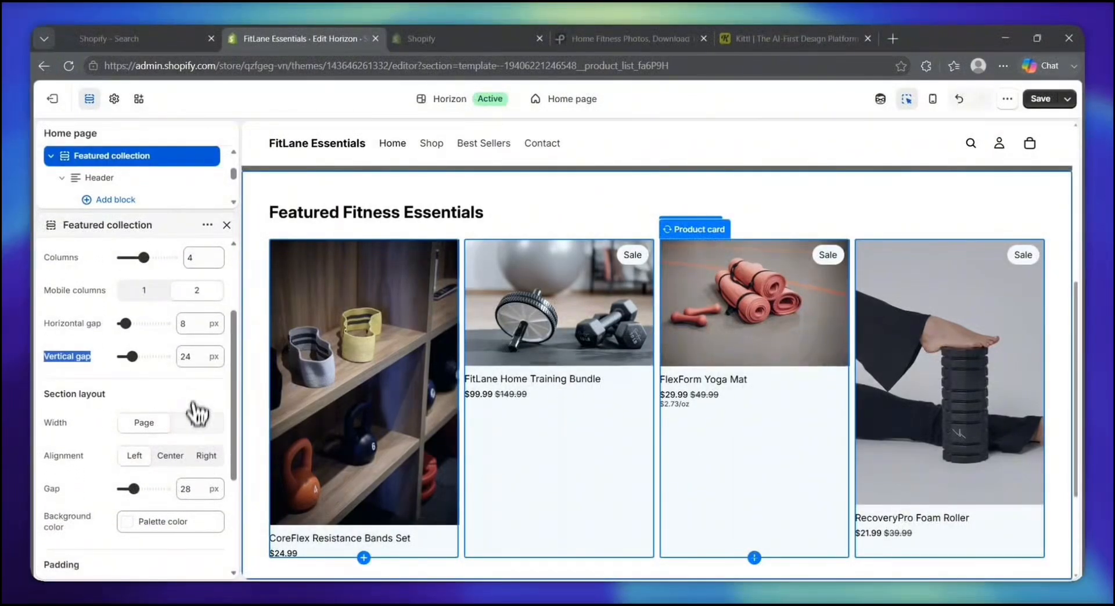
- Check the section's Page and Full width options and review the Featured Fitness Essentials grid between the hero and email signup
{"action": "left_click", "coordinate": [71, 420]}
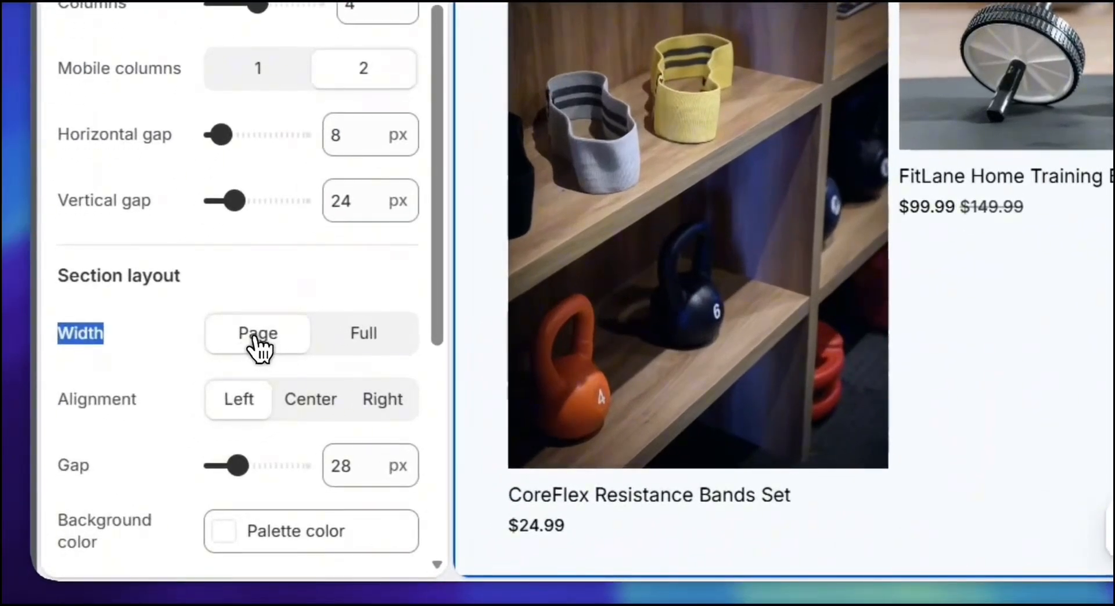
{"action": "left_click", "coordinate": [368, 353]}
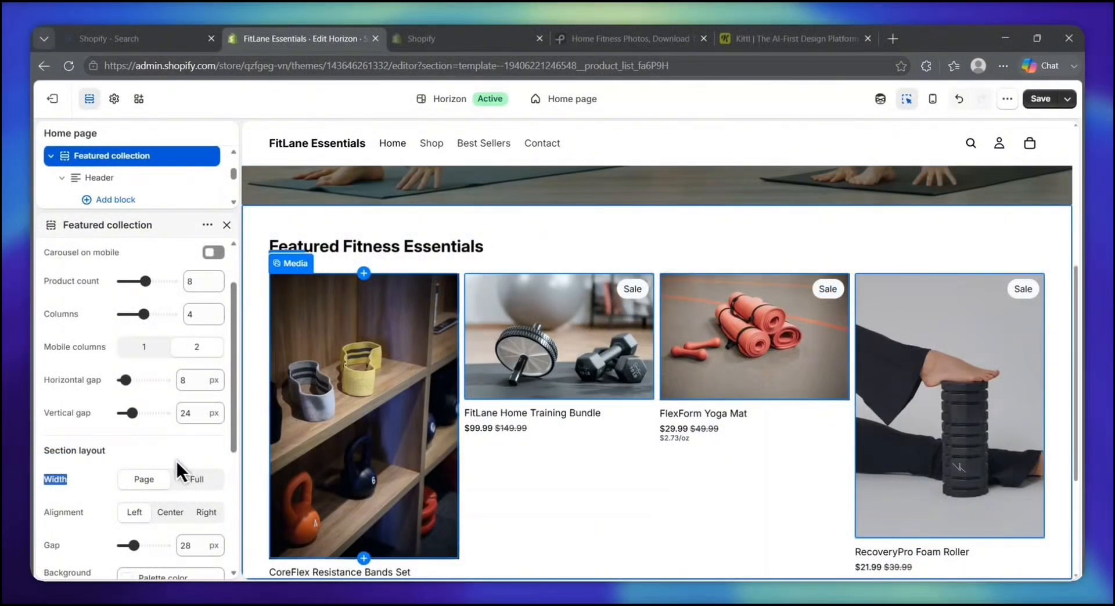
{"action": "left_click", "coordinate": [173, 461]}
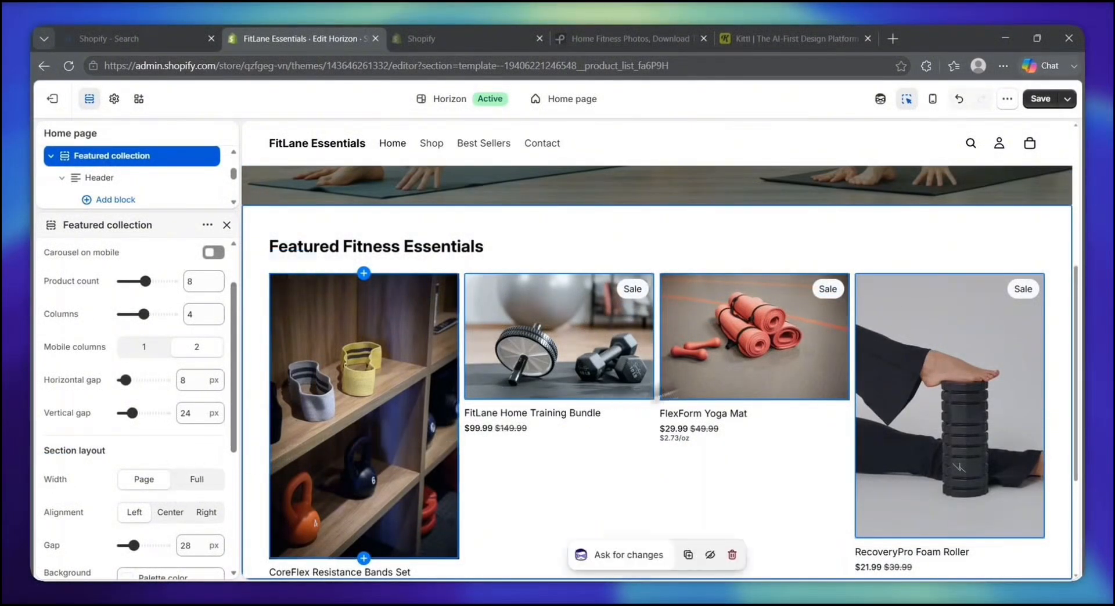
{"action": "scroll", "coordinate": [514, 399], "scroll_direction": "down", "scroll_amount": 2}
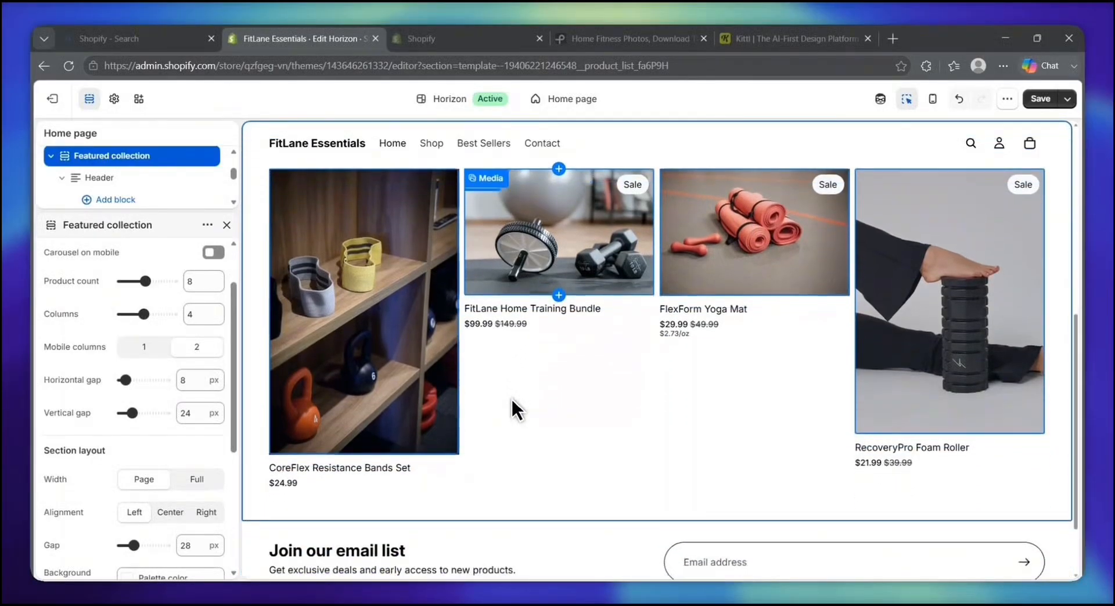
{"action": "scroll", "coordinate": [511, 398], "scroll_direction": "up", "scroll_amount": 3}
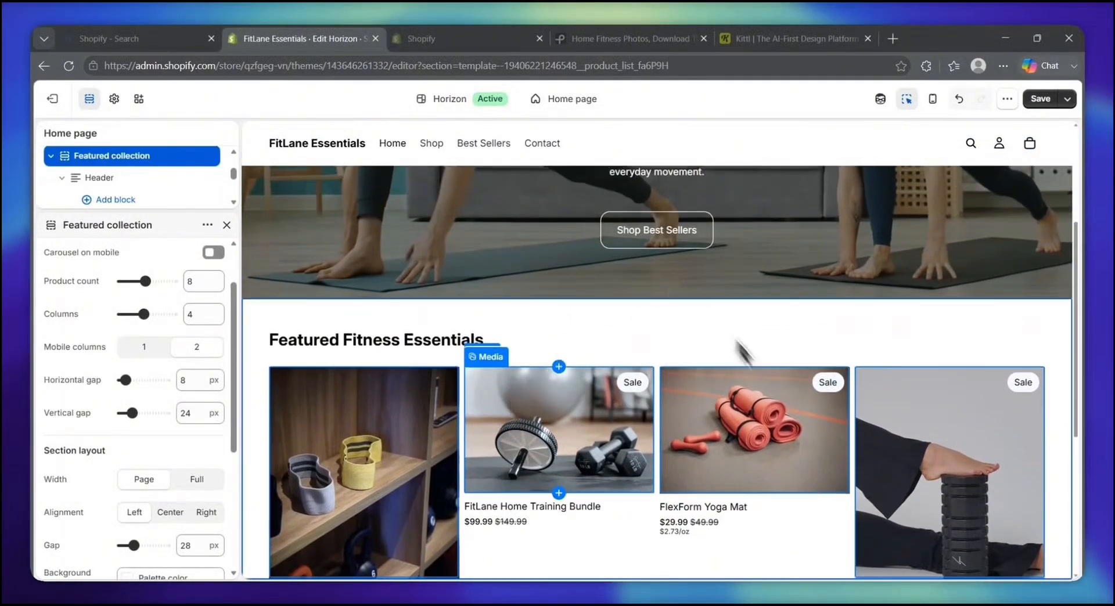
{"action": "scroll", "coordinate": [670, 430], "scroll_direction": "down", "scroll_amount": 3}
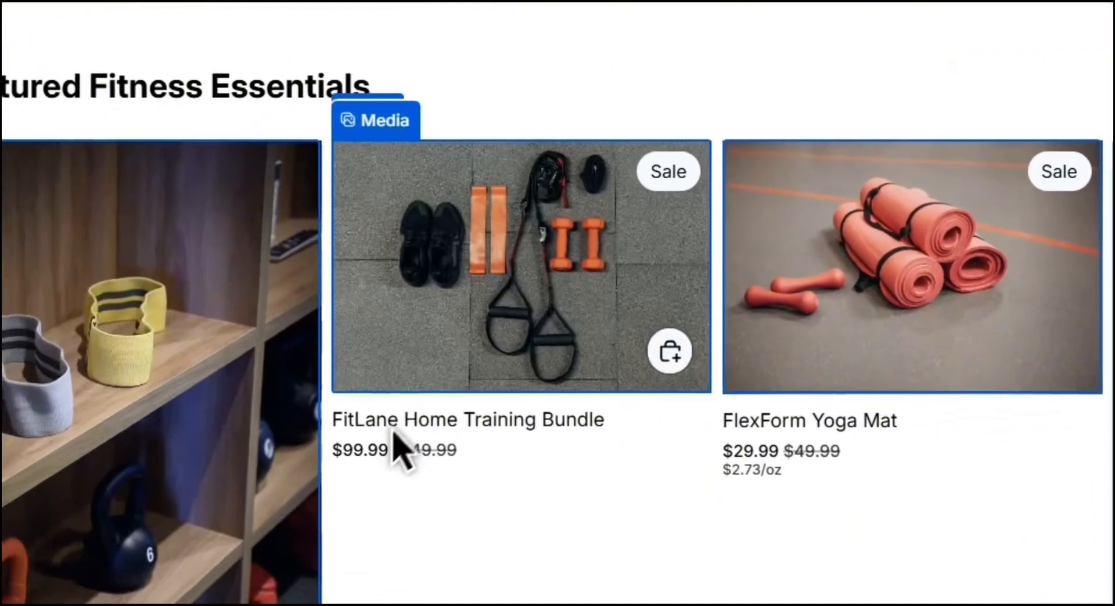
- Open the Product card block's settings from the product grid and undo the last theme edit
{"action": "left_click_drag", "start_coordinate": [181, 568], "coordinate": [263, 576]}
{"action": "left_click", "coordinate": [433, 493]}
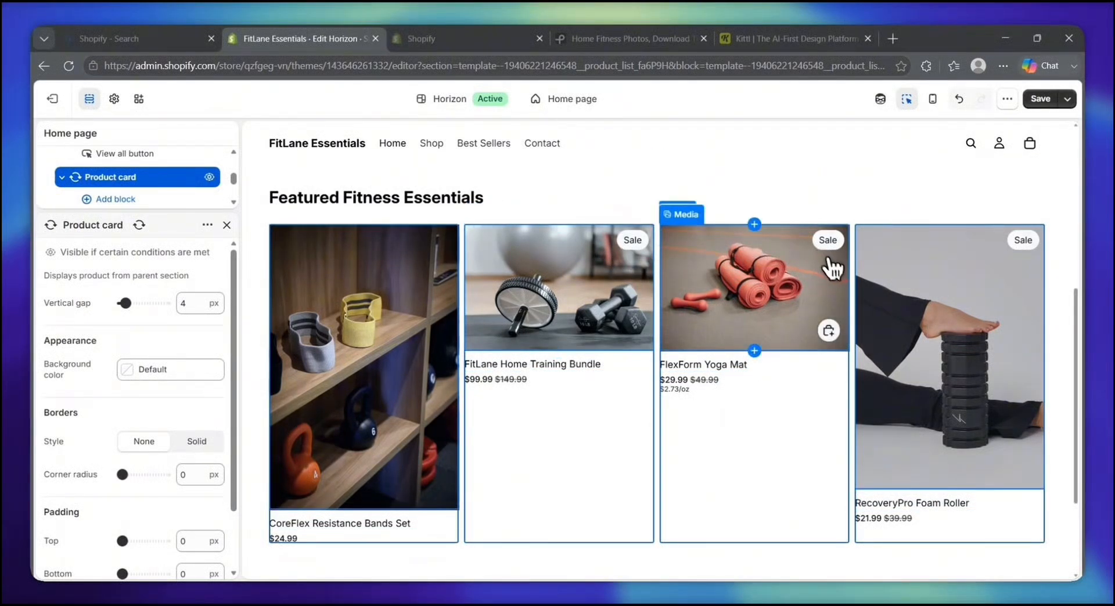
{"action": "key", "text": "ctrl+z"}
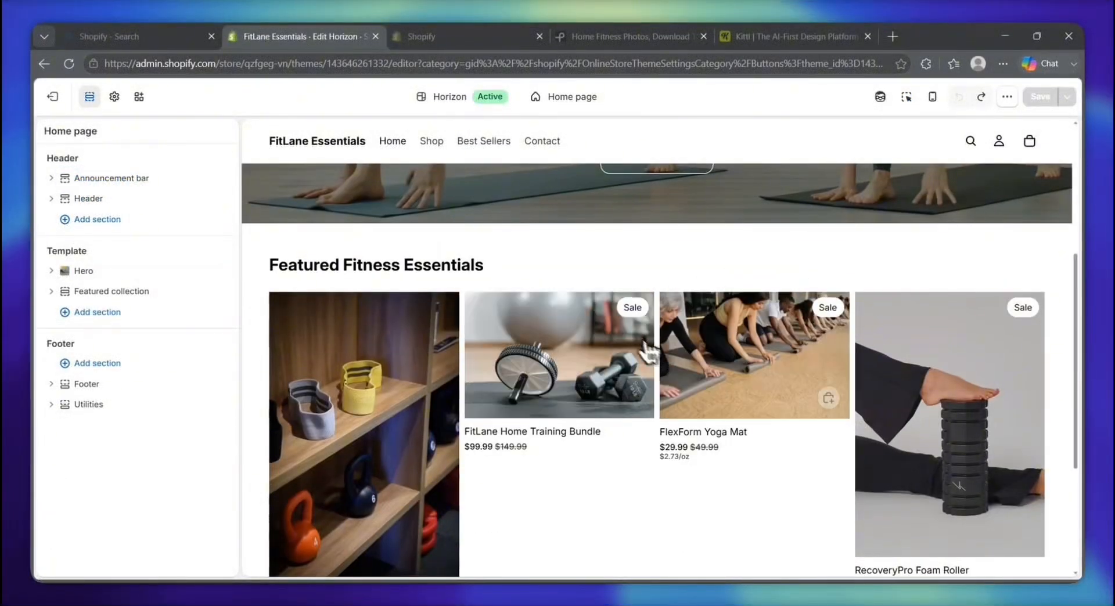
- Review the Featured Fitness Essentials product row in the preview, from the hero down to the email signup
{"action": "scroll", "coordinate": [791, 319], "scroll_direction": "up", "scroll_amount": 1}
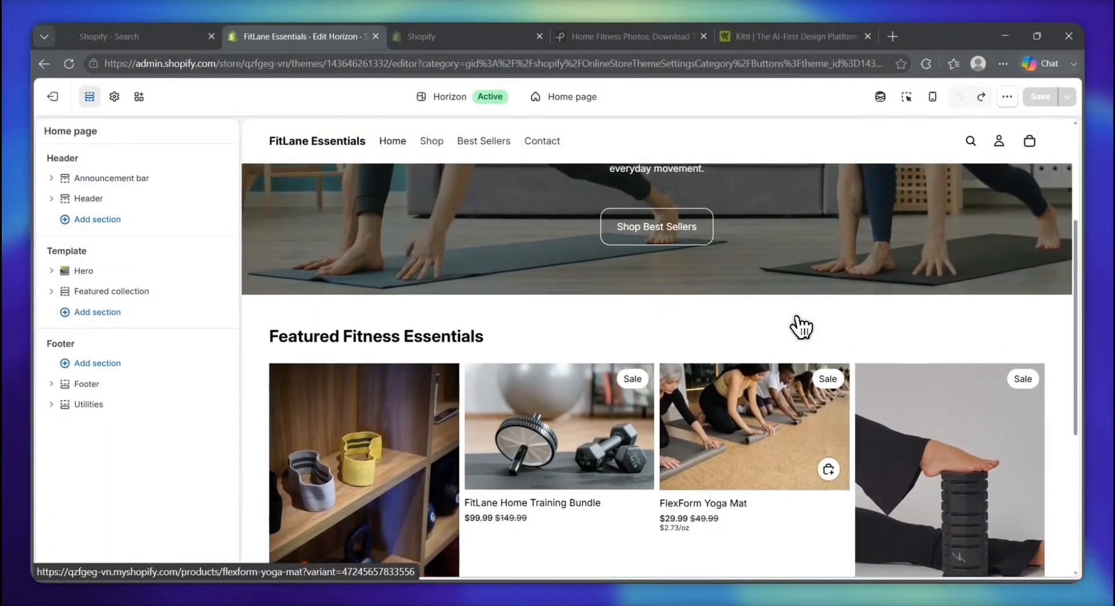
{"action": "scroll", "coordinate": [780, 537], "scroll_direction": "down", "scroll_amount": 2}
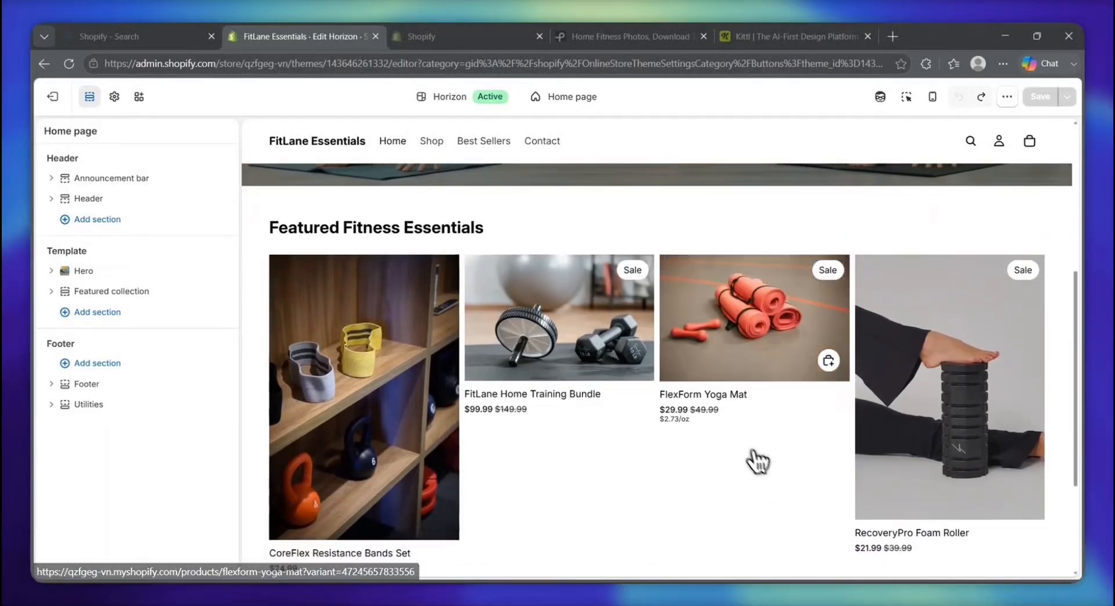
{"action": "scroll", "coordinate": [708, 483], "scroll_direction": "down", "scroll_amount": 2}
{"action": "scroll", "coordinate": [713, 474], "scroll_direction": "down", "scroll_amount": 1}
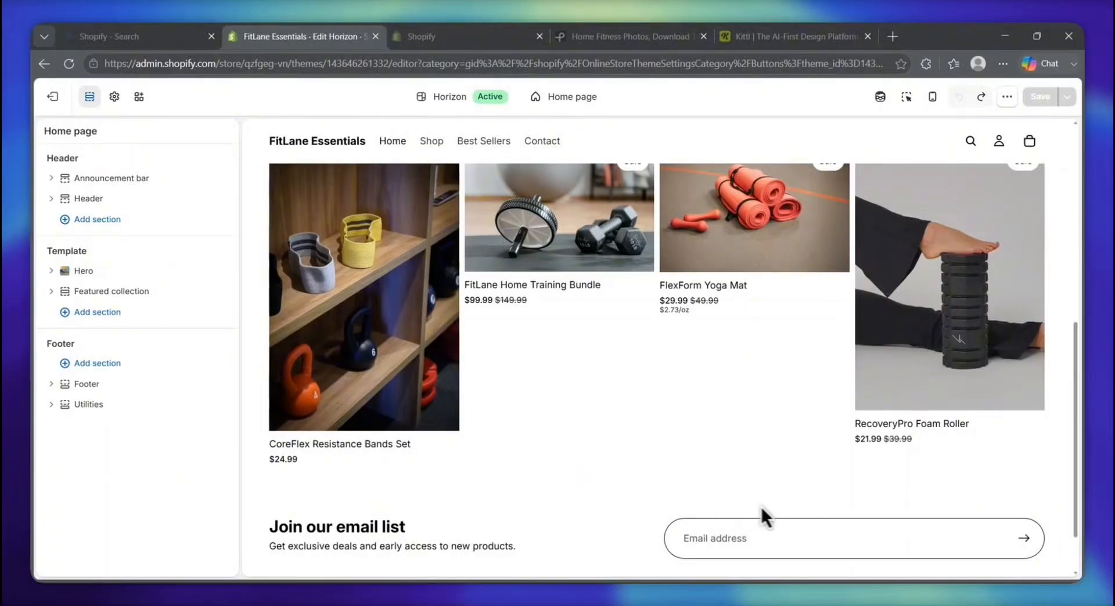
{"action": "scroll", "coordinate": [766, 455], "scroll_direction": "up", "scroll_amount": 3}
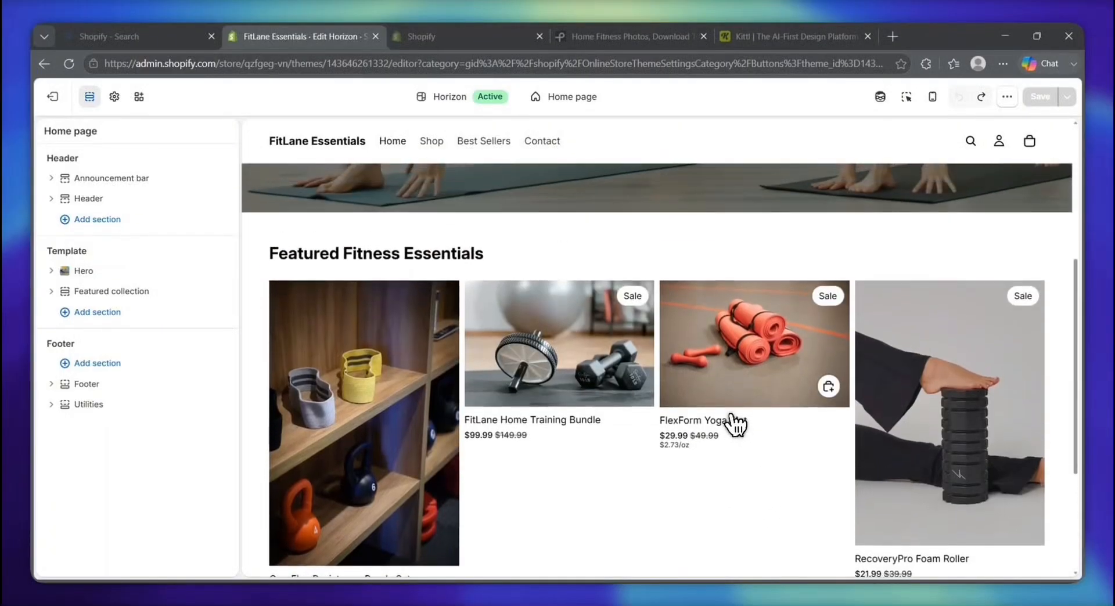
{"action": "scroll", "coordinate": [725, 454], "scroll_direction": "down", "scroll_amount": 1}
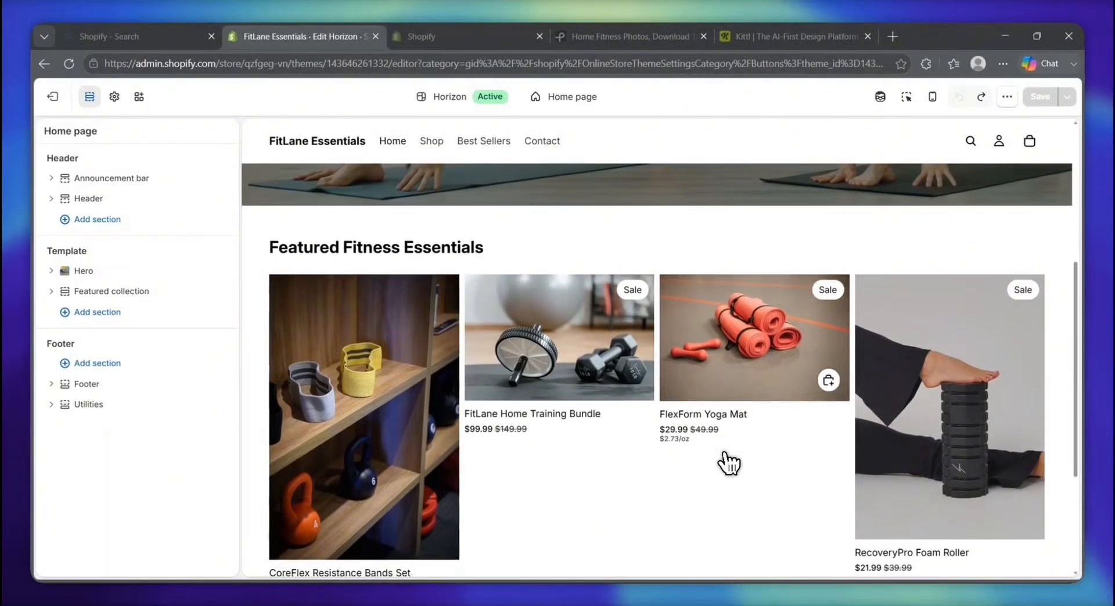
{"action": "scroll", "coordinate": [727, 463], "scroll_direction": "down", "scroll_amount": 1}
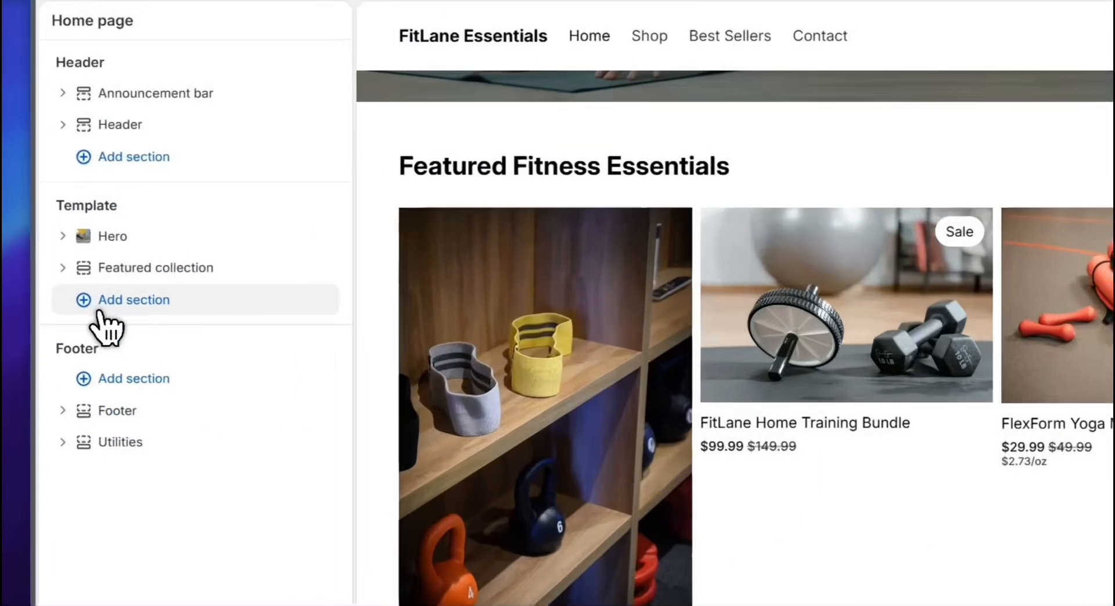
- Open the section library for the Template area and look through the banner, collection, form, layout and product sections
{"action": "left_click", "coordinate": [81, 314]}
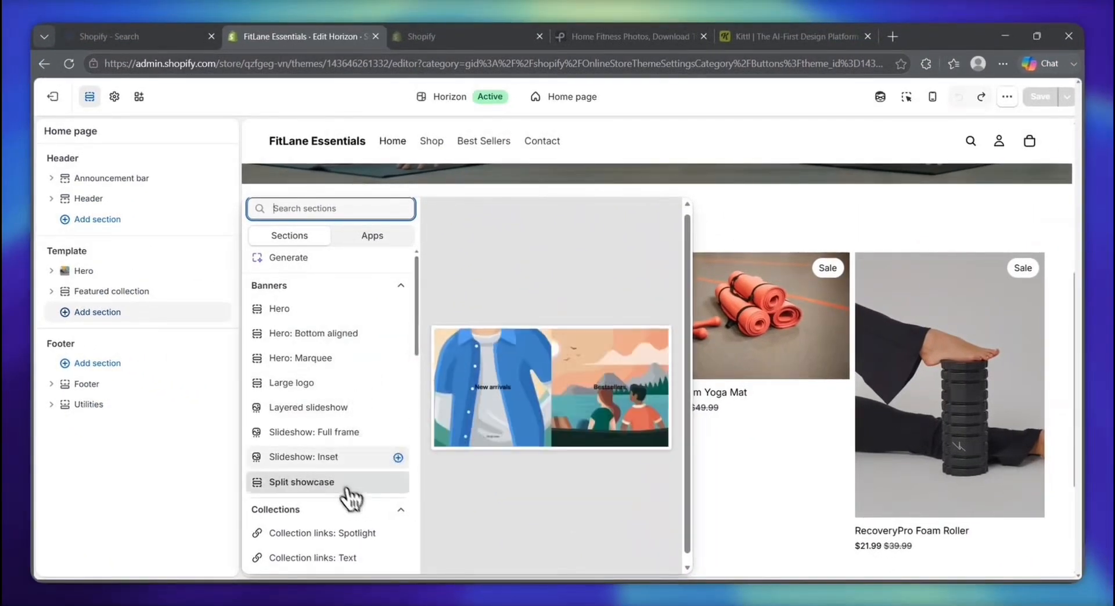
{"action": "scroll", "coordinate": [348, 491], "scroll_direction": "down", "scroll_amount": 3}
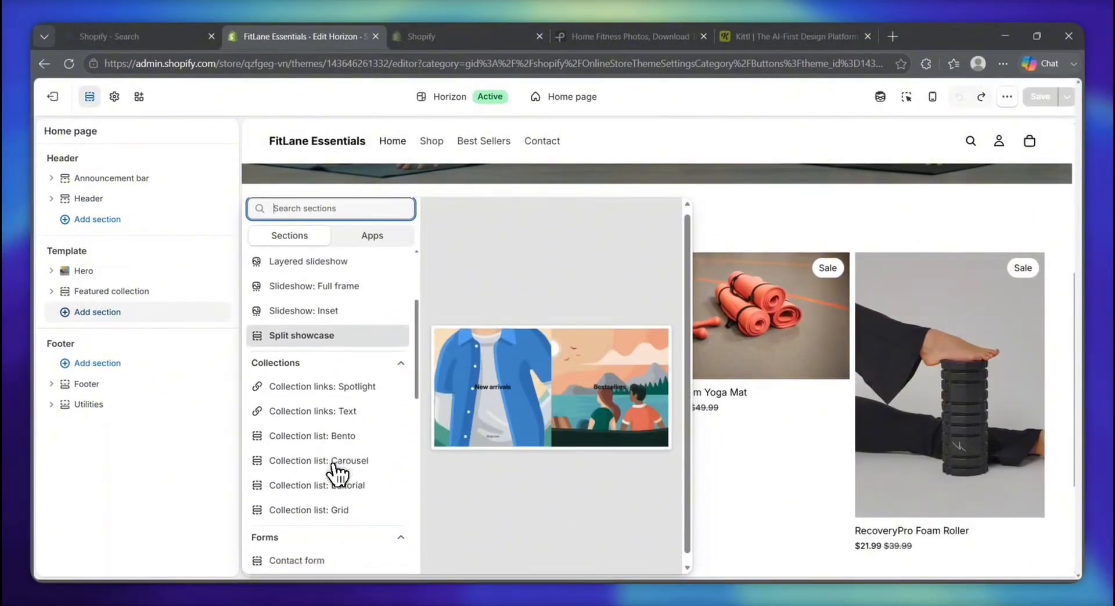
{"action": "scroll", "coordinate": [336, 473], "scroll_direction": "down", "scroll_amount": 3}
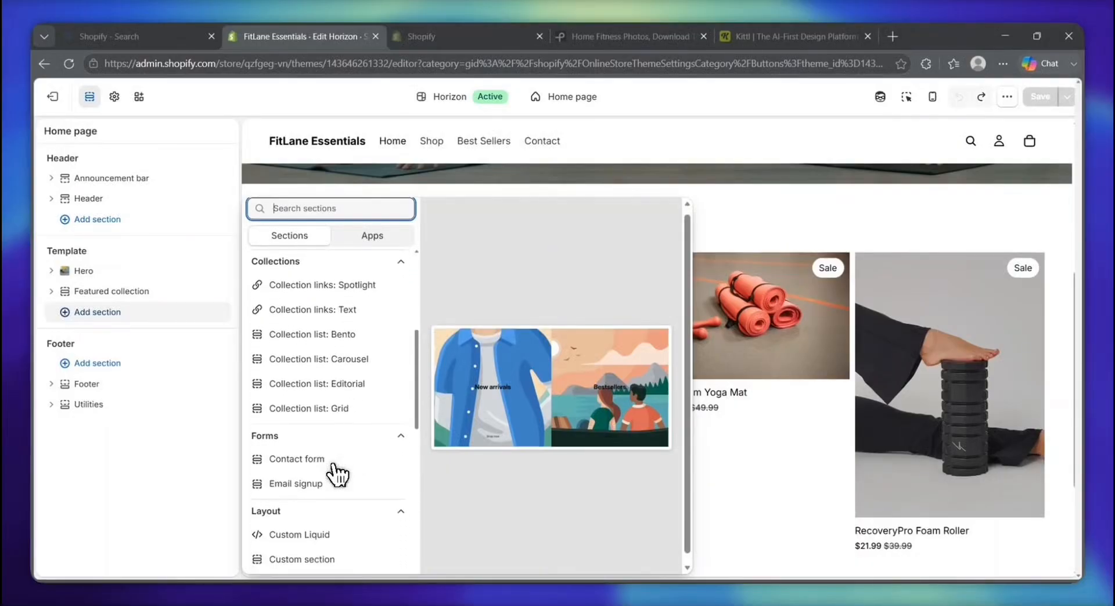
{"action": "scroll", "coordinate": [336, 474], "scroll_direction": "down", "scroll_amount": 4}
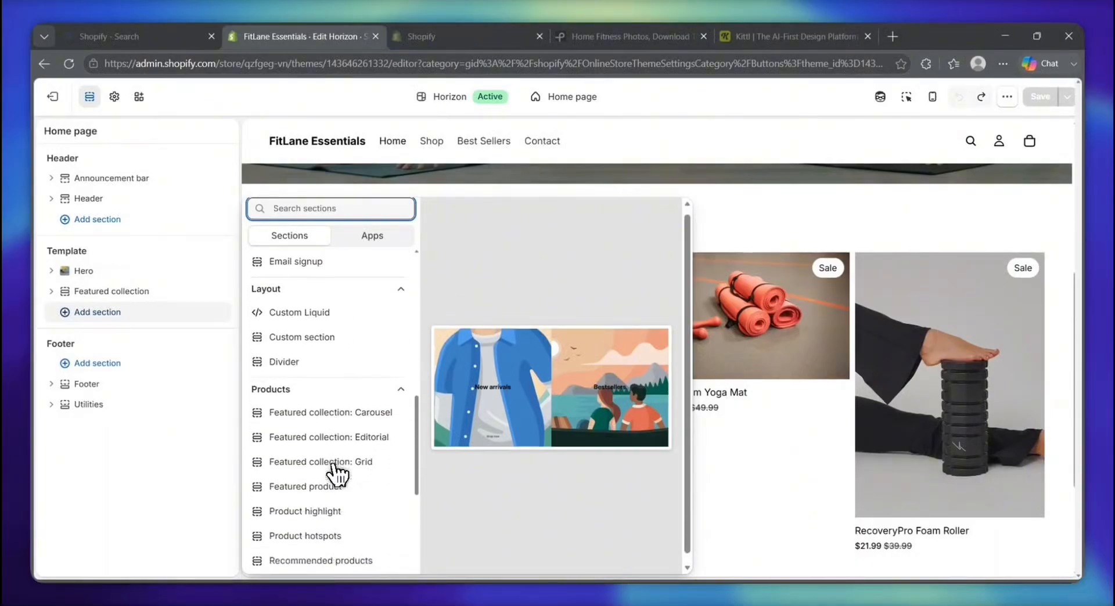
{"action": "scroll", "coordinate": [337, 473], "scroll_direction": "down", "scroll_amount": 1}
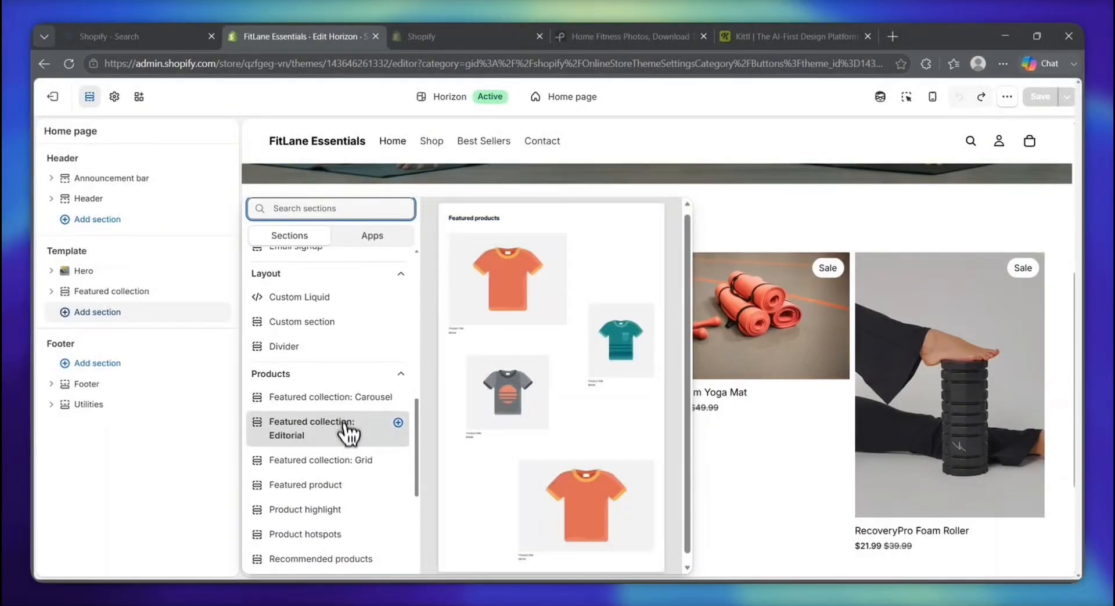
{"action": "scroll", "coordinate": [350, 442], "scroll_direction": "up", "scroll_amount": 8}
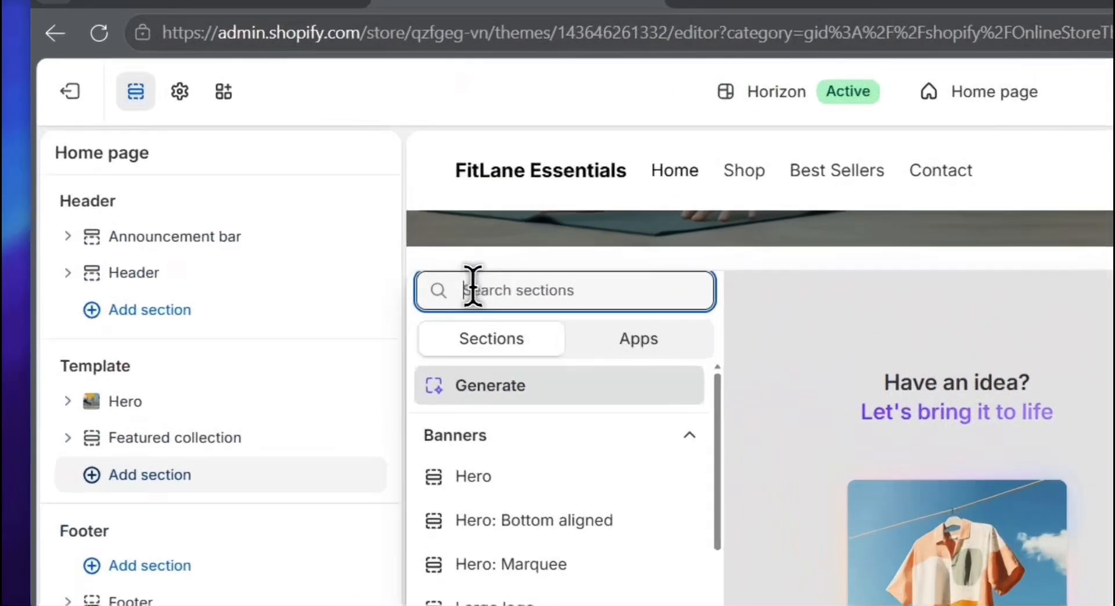
- Check the section library's search and app-provided sections, and return to browsing the theme's own sections
{"action": "double_click", "coordinate": [451, 290]}
{"action": "left_click", "coordinate": [468, 292]}
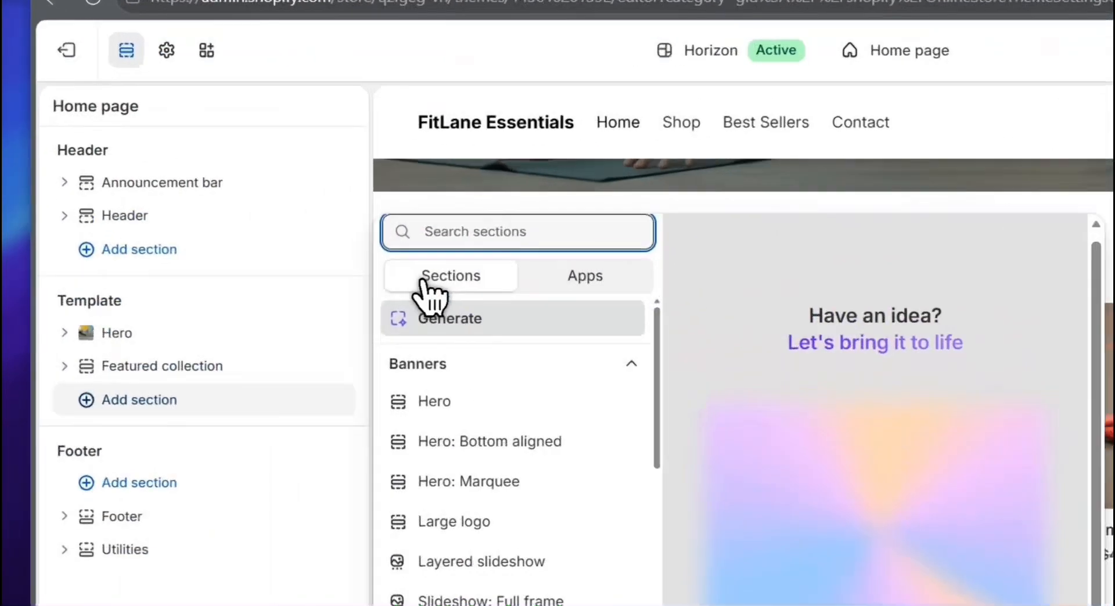
{"action": "left_click", "coordinate": [422, 282]}
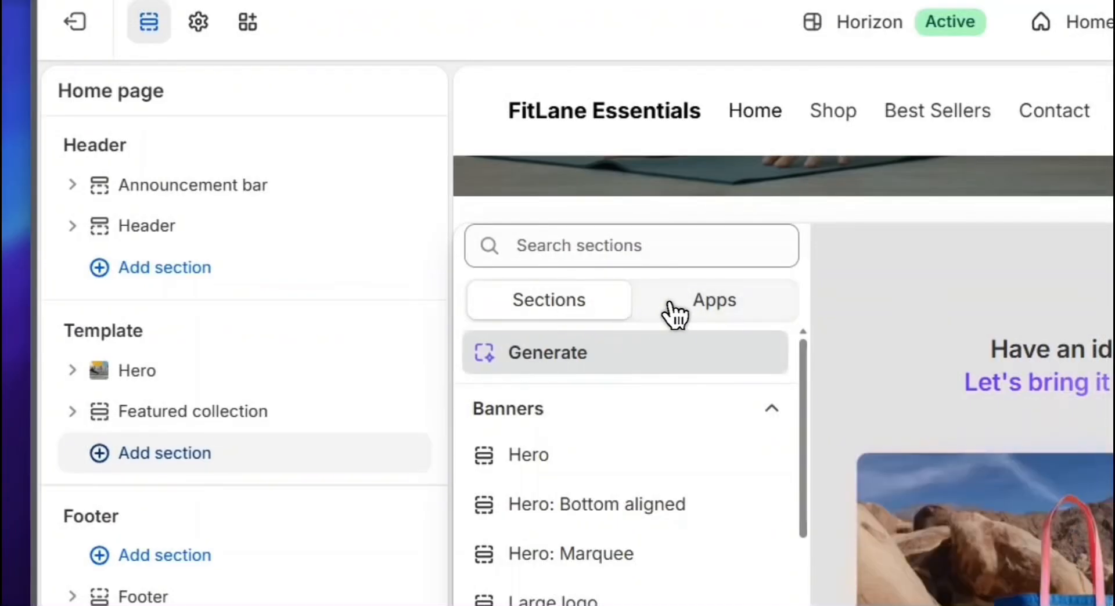
{"action": "left_click", "coordinate": [696, 306]}
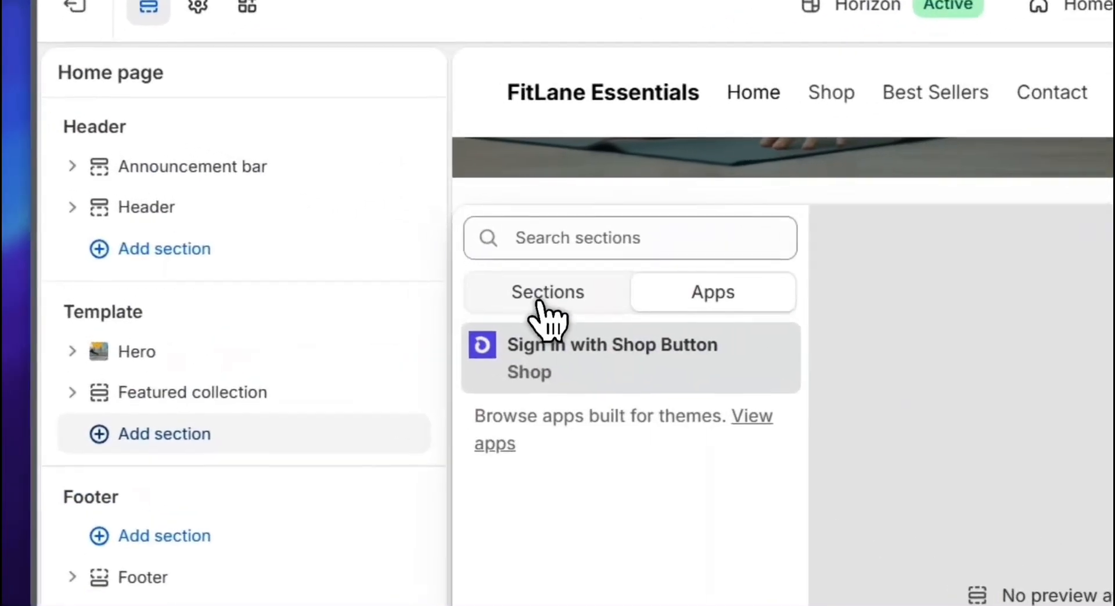
{"action": "left_click", "coordinate": [290, 241]}
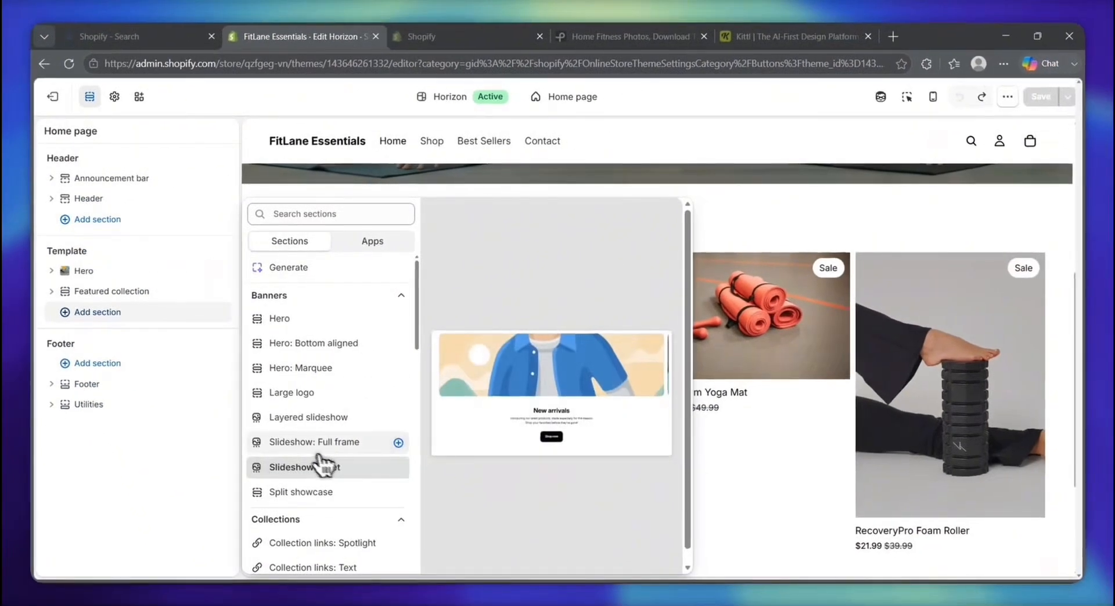
{"action": "scroll", "coordinate": [581, 580], "scroll_direction": "down", "scroll_amount": 3}
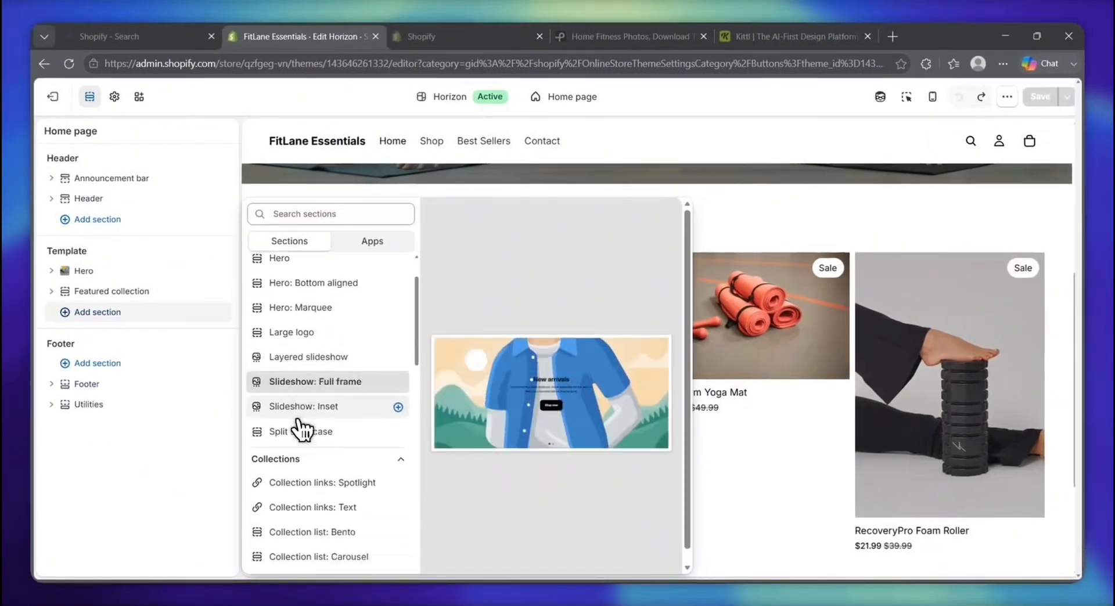
- Add an Image with text section from the Storytelling group to the template, below the Featured collection
{"action": "scroll", "coordinate": [299, 429], "scroll_direction": "down", "scroll_amount": 3}
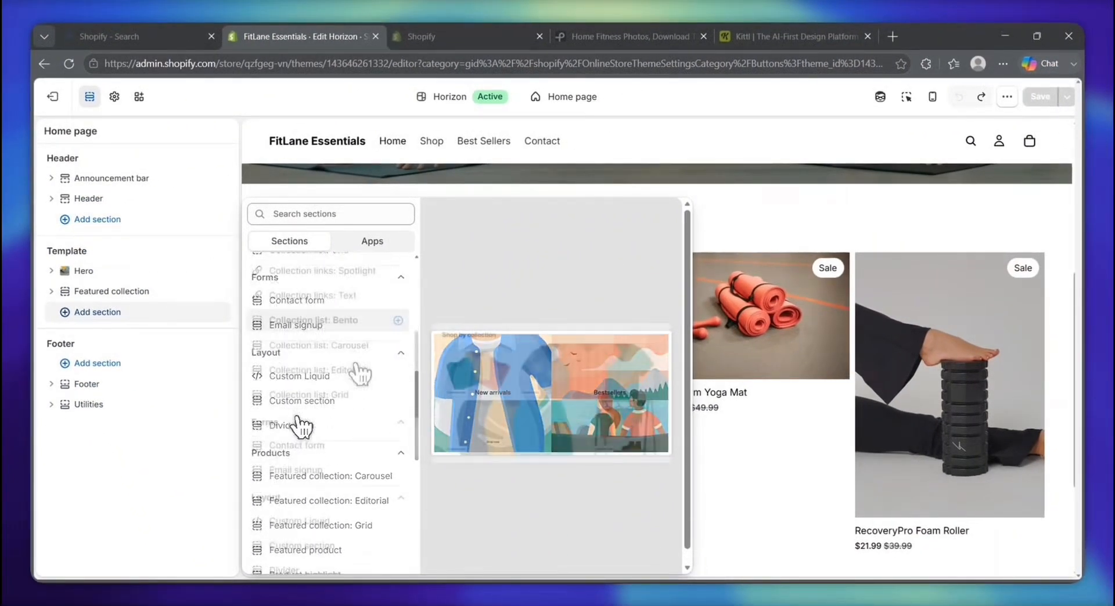
{"action": "scroll", "coordinate": [349, 463], "scroll_direction": "down", "scroll_amount": 5}
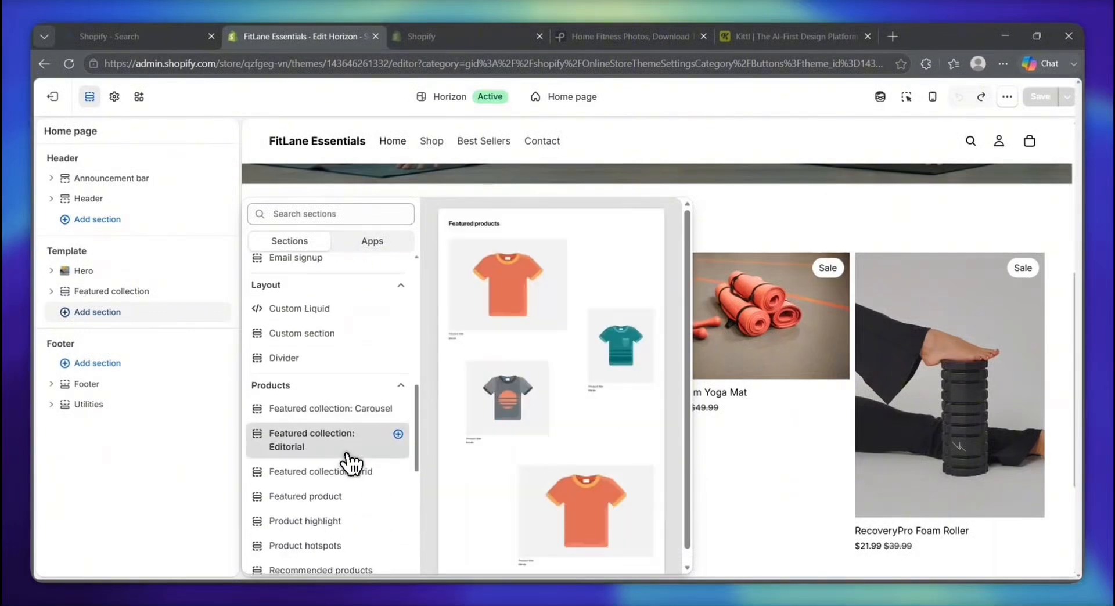
{"action": "scroll", "coordinate": [349, 461], "scroll_direction": "down", "scroll_amount": 3}
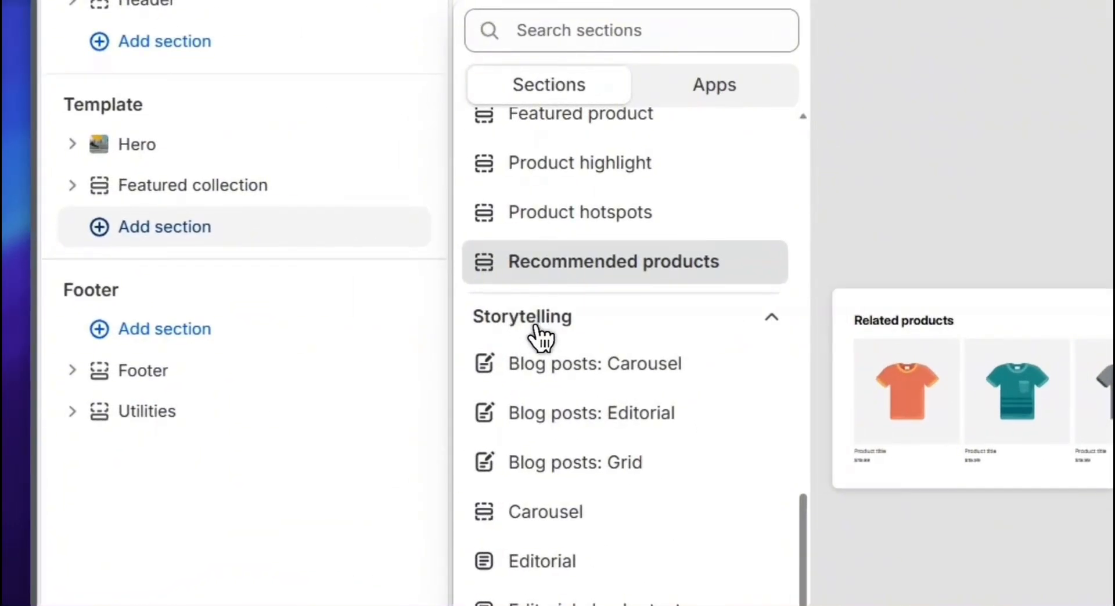
{"action": "scroll", "coordinate": [639, 472], "scroll_direction": "down", "scroll_amount": 4}
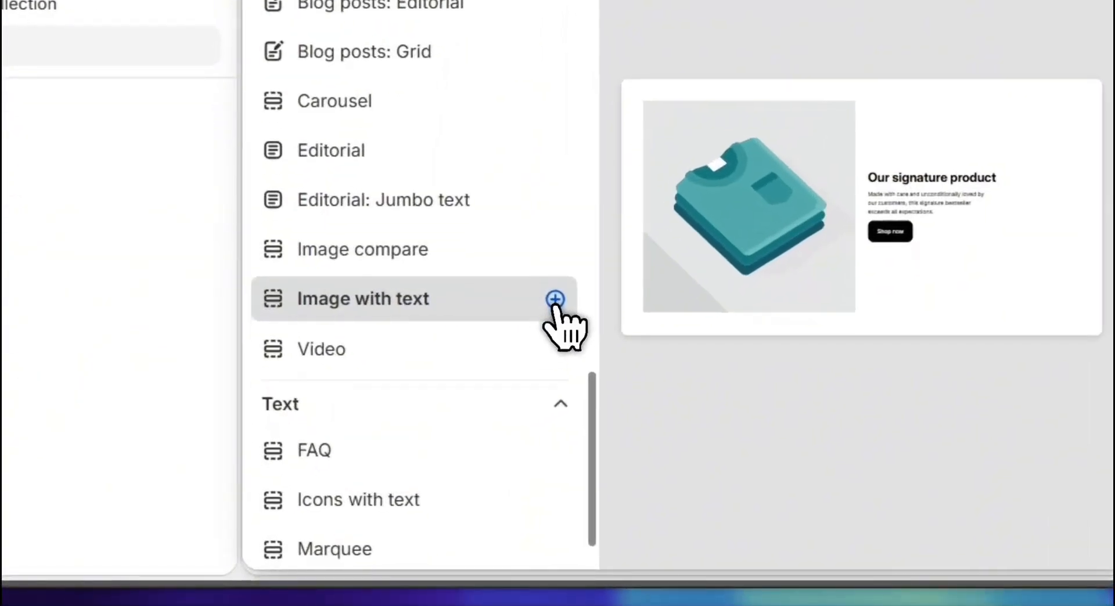
{"action": "left_click", "coordinate": [399, 439]}
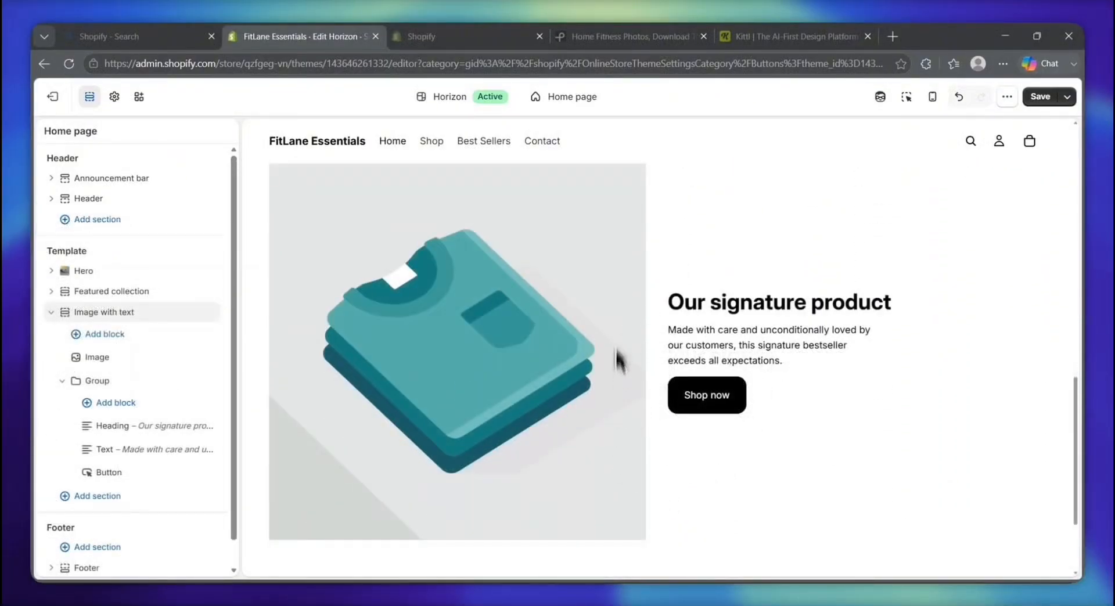
- Examine the new Image with text section in the preview, including its image, heading, paragraph and Shop now button
{"action": "scroll", "coordinate": [642, 323], "scroll_direction": "up", "scroll_amount": 1}
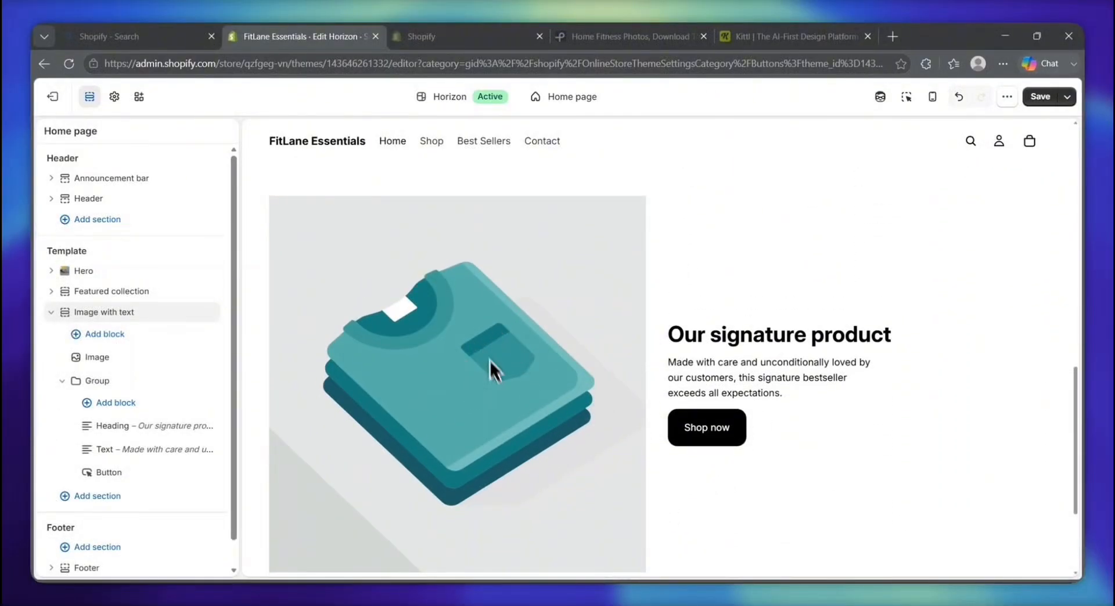
{"action": "scroll", "coordinate": [493, 377], "scroll_direction": "down", "scroll_amount": 1}
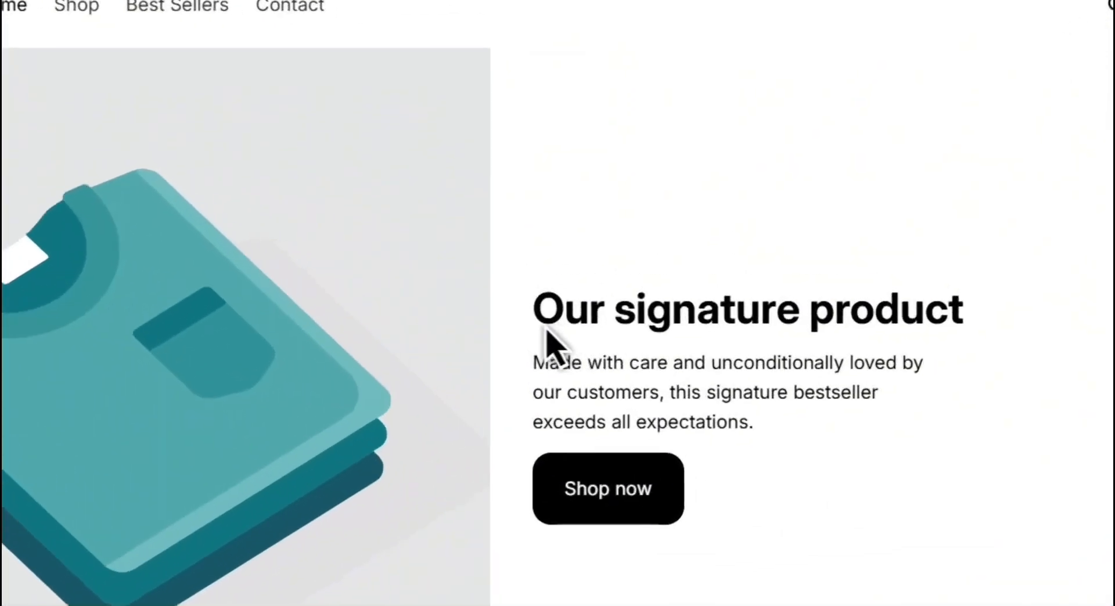
{"action": "mouse_move", "coordinate": [546, 329]}
{"action": "left_mouse_down"}
{"action": "mouse_move", "coordinate": [628, 343]}
{"action": "mouse_move", "coordinate": [932, 294]}
{"action": "mouse_move", "coordinate": [963, 303]}
{"action": "left_mouse_up"}
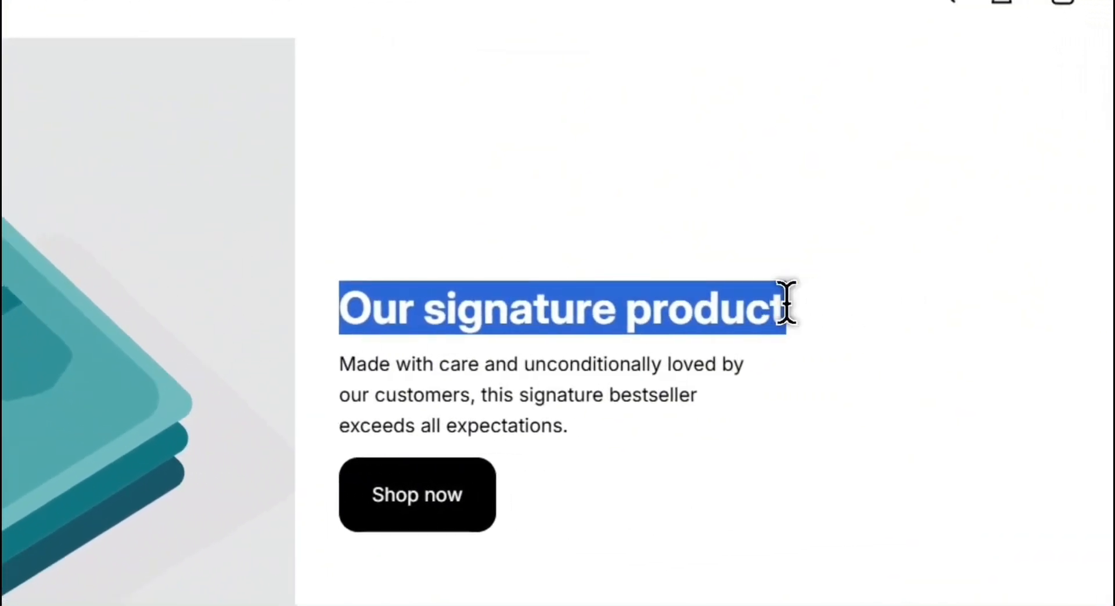
{"action": "left_click_drag", "start_coordinate": [339, 363], "coordinate": [569, 436]}
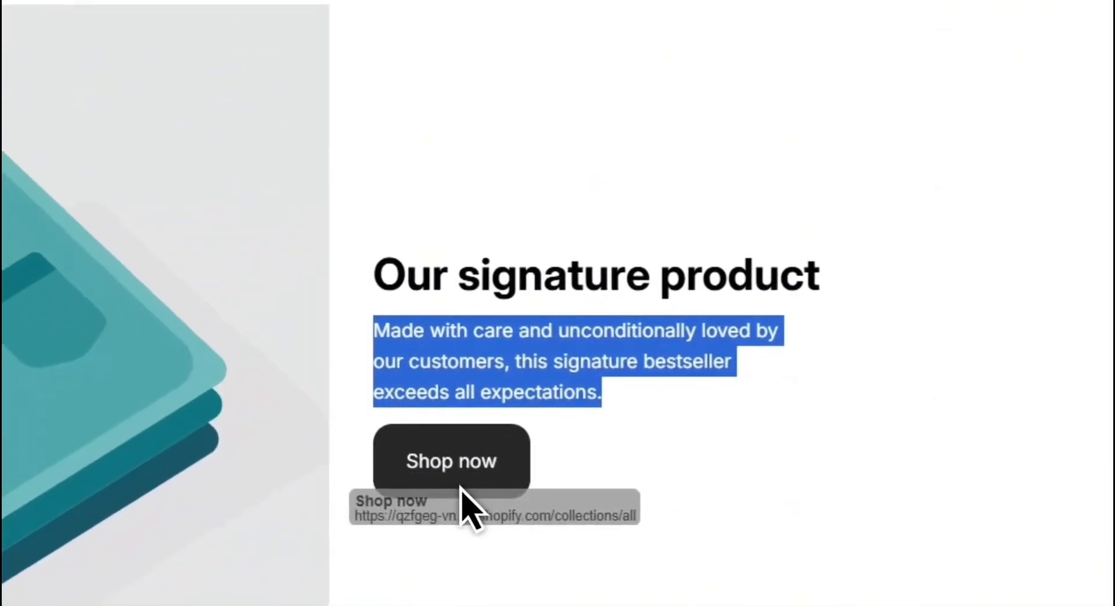
{"action": "left_click", "coordinate": [581, 545]}
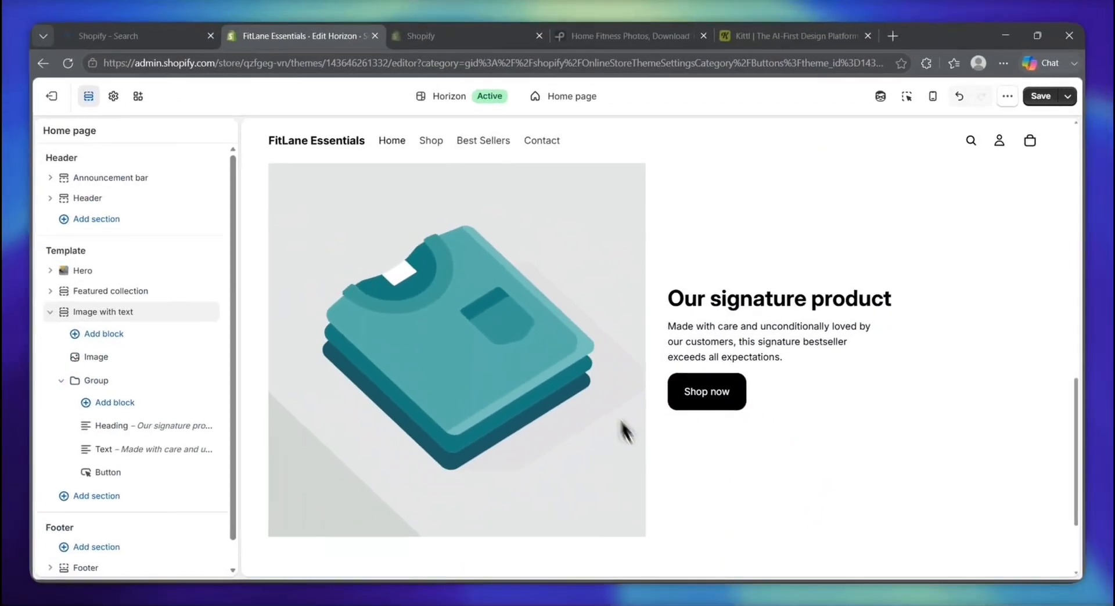
{"action": "scroll", "coordinate": [671, 273], "scroll_direction": "up", "scroll_amount": 1}
{"action": "scroll", "coordinate": [749, 309], "scroll_direction": "down", "scroll_amount": 1}
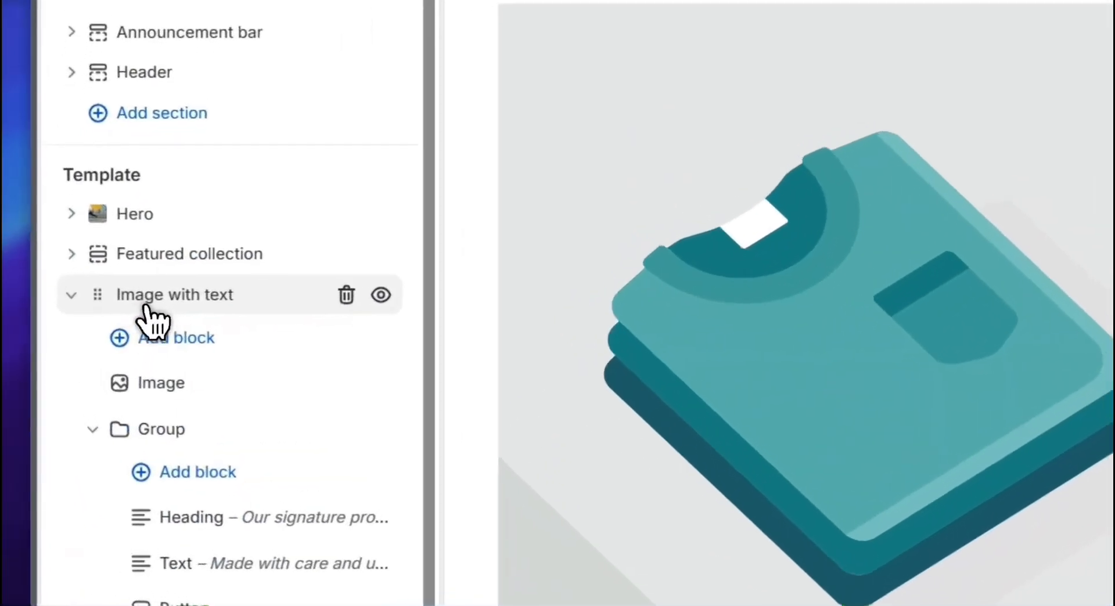
- Review the Image with text section's layout, size, appearance, border and padding settings, including Vertical on mobile, and close them
{"action": "left_click", "coordinate": [88, 317]}
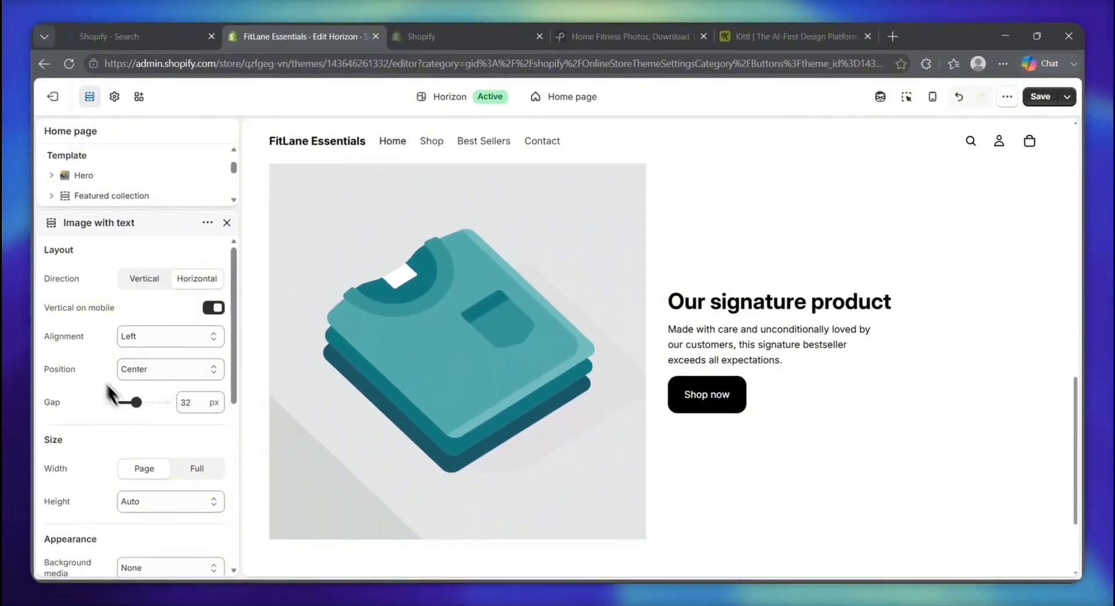
{"action": "left_click_drag", "start_coordinate": [49, 266], "coordinate": [48, 306]}
{"action": "left_click", "coordinate": [61, 352]}
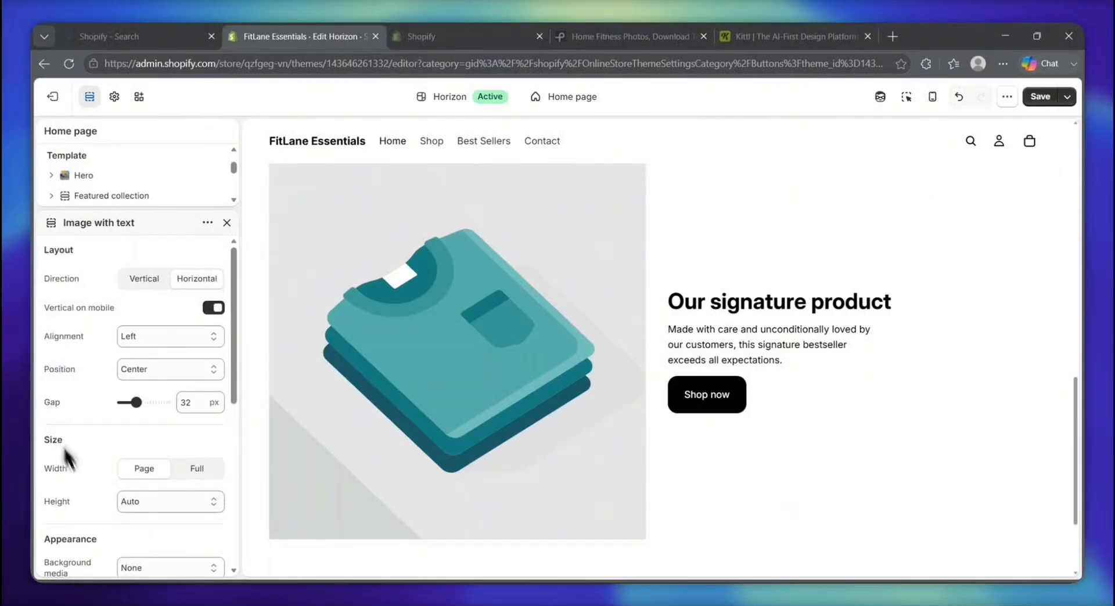
{"action": "scroll", "coordinate": [69, 441], "scroll_direction": "down", "scroll_amount": 3}
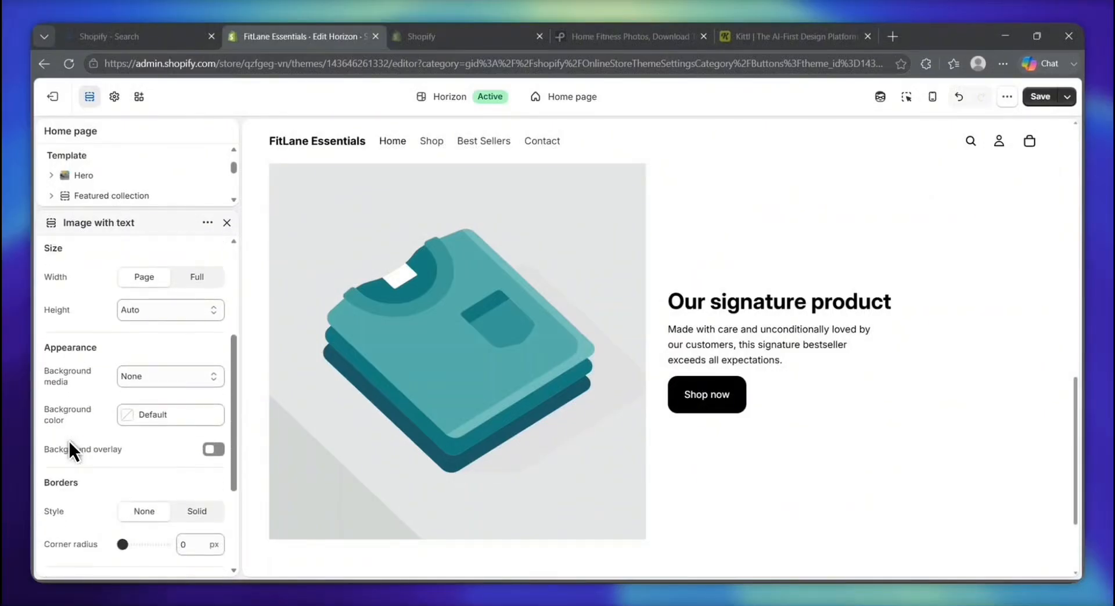
{"action": "scroll", "coordinate": [68, 440], "scroll_direction": "down", "scroll_amount": 2}
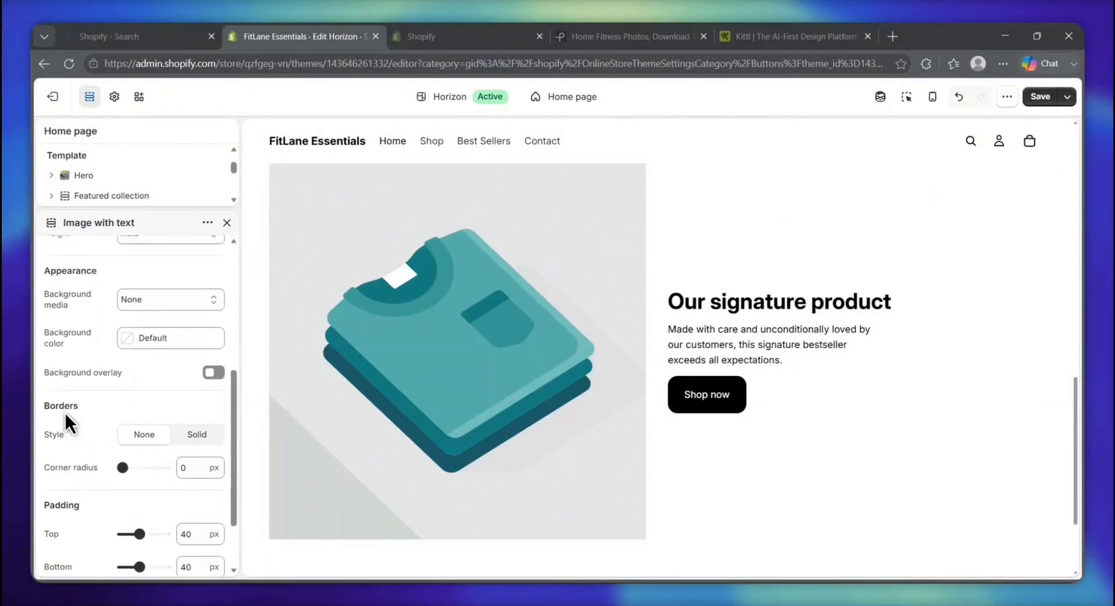
{"action": "scroll", "coordinate": [64, 409], "scroll_direction": "up", "scroll_amount": 5}
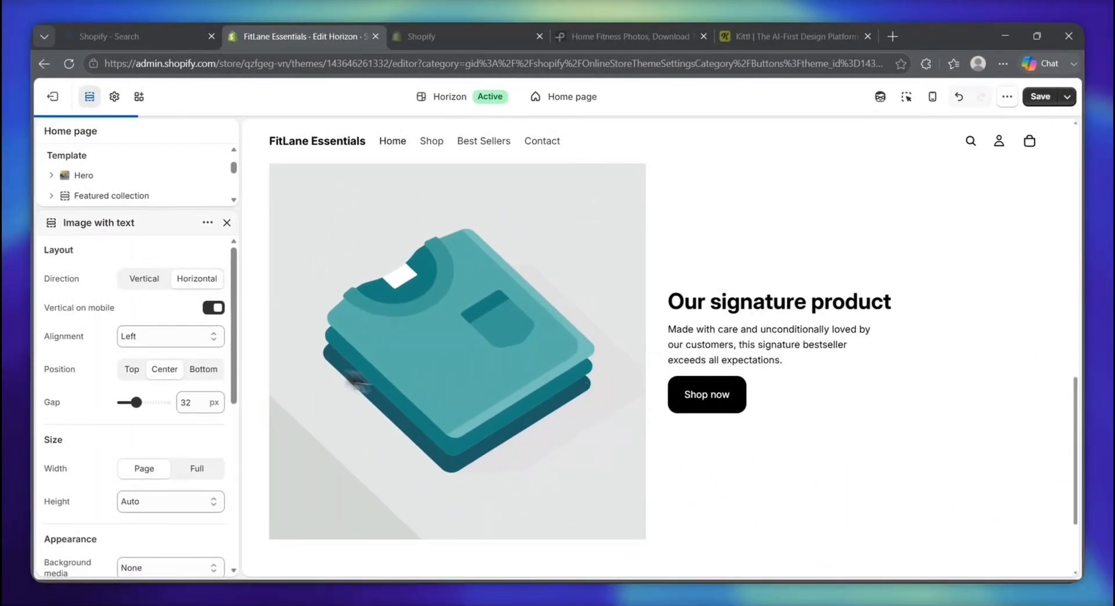
{"action": "left_click_drag", "start_coordinate": [48, 306], "coordinate": [94, 316]}
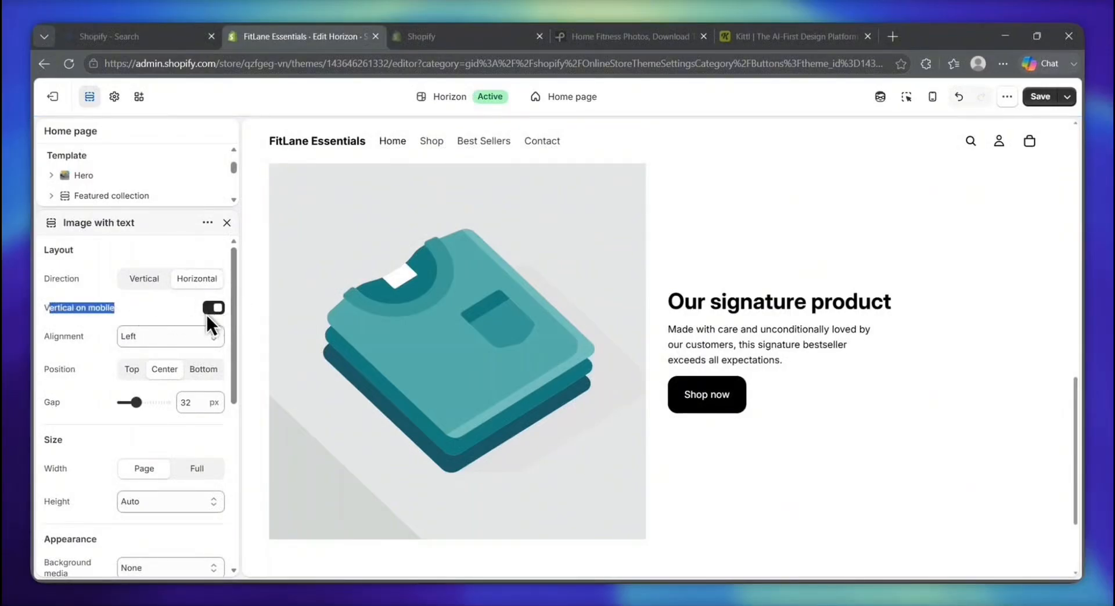
{"action": "left_click", "coordinate": [170, 314]}
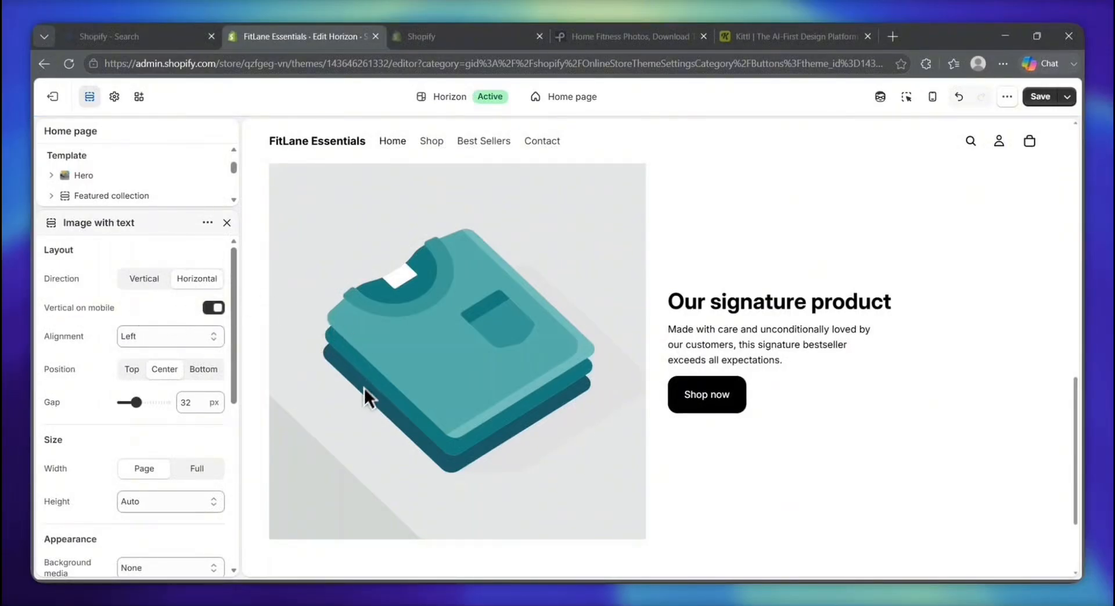
{"action": "scroll", "coordinate": [357, 371], "scroll_direction": "down", "scroll_amount": 1}
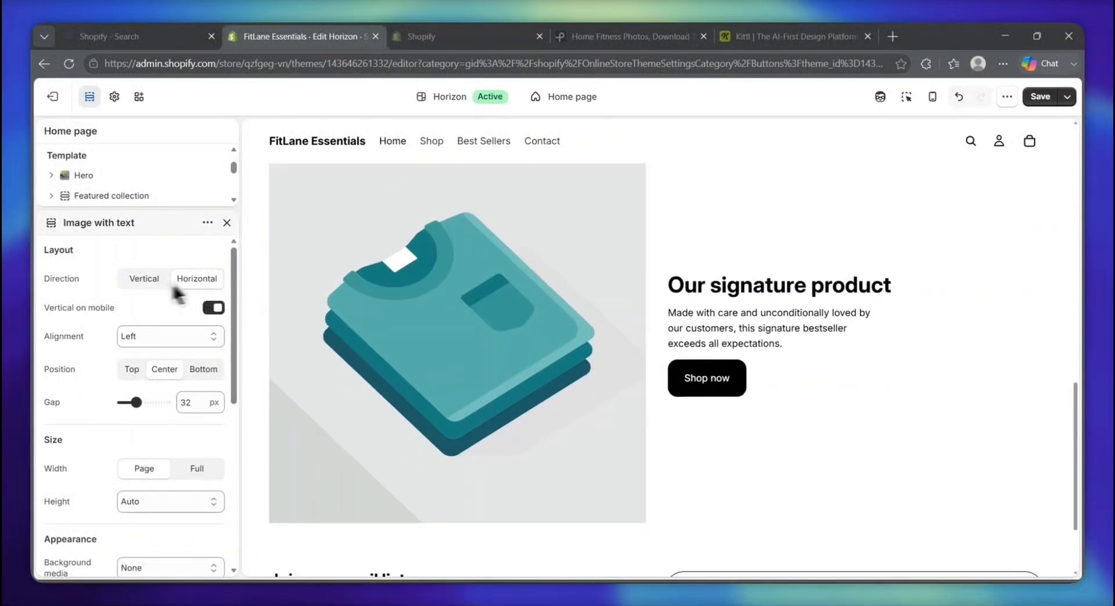
{"action": "scroll", "coordinate": [168, 352], "scroll_direction": "down", "scroll_amount": 1}
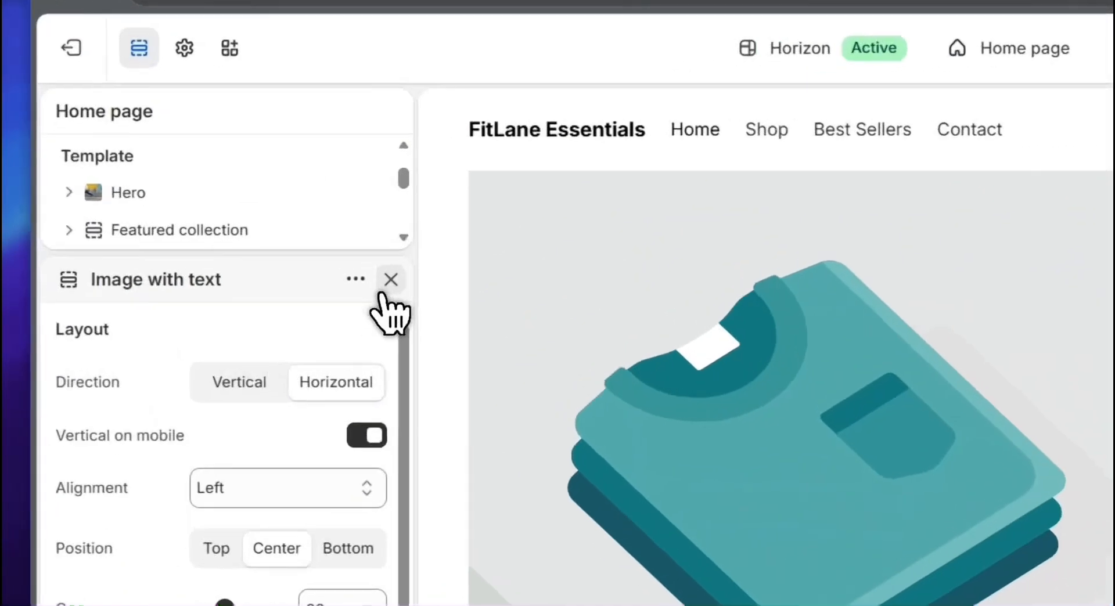
{"action": "left_click", "coordinate": [227, 223]}
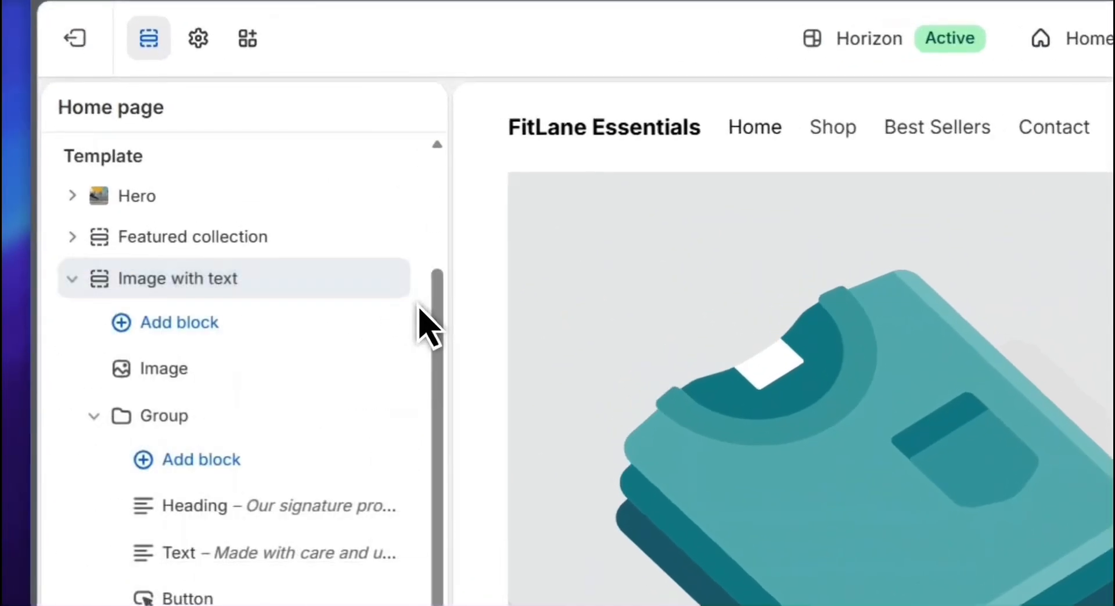
- Replace the heading in the Image with text section's group with "Built For Better Home Workouts"
{"action": "scroll", "coordinate": [228, 256], "scroll_direction": "up", "scroll_amount": 2}
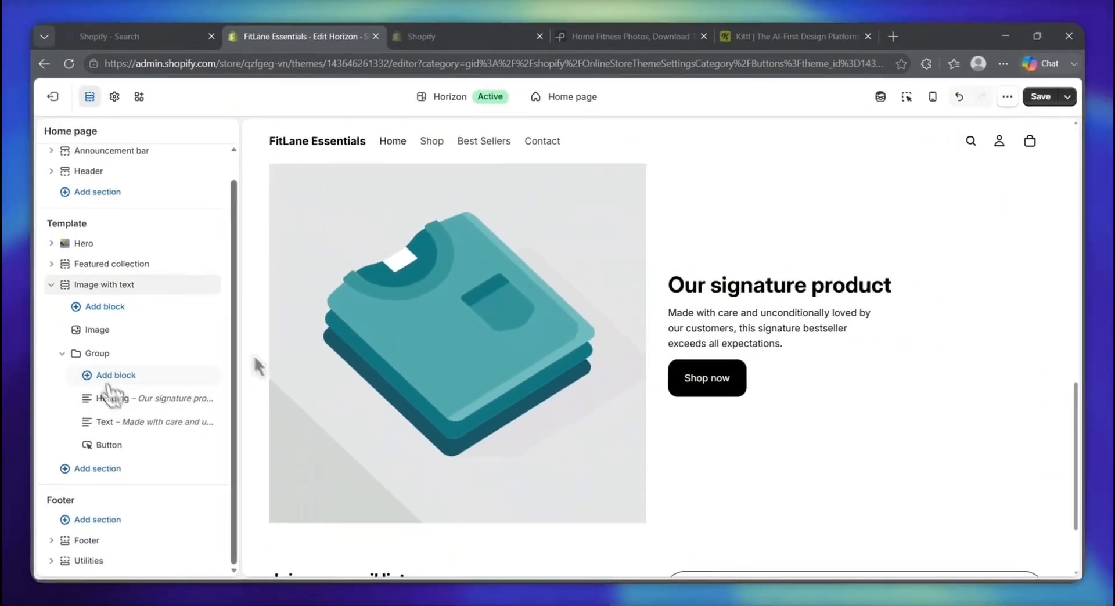
{"action": "left_click_drag", "start_coordinate": [132, 291], "coordinate": [65, 294]}
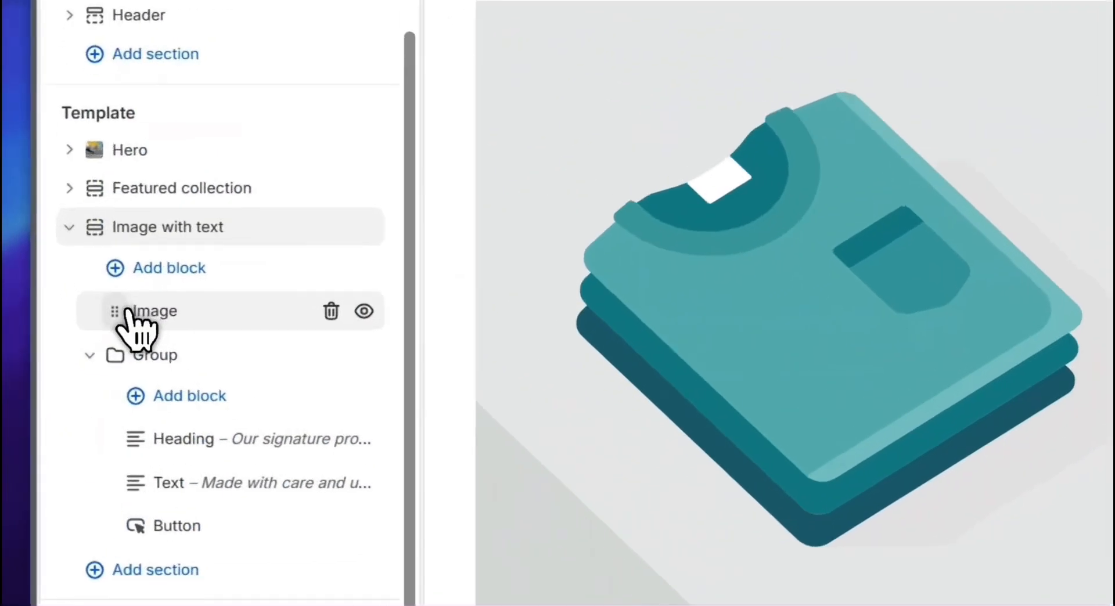
{"action": "left_click_drag", "start_coordinate": [91, 329], "coordinate": [95, 337]}
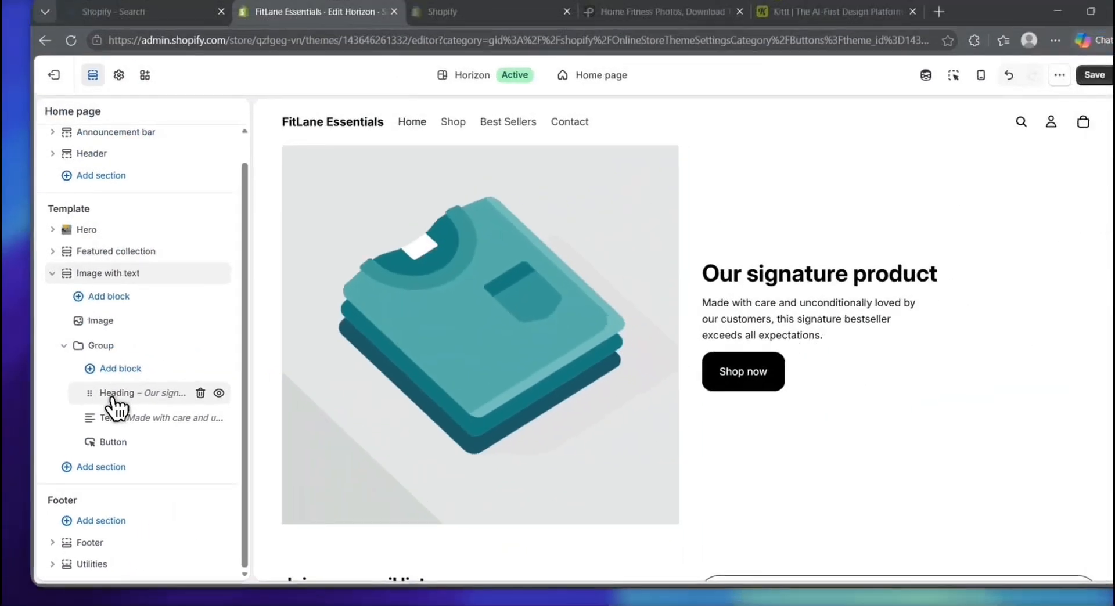
{"action": "left_click", "coordinate": [189, 302]}
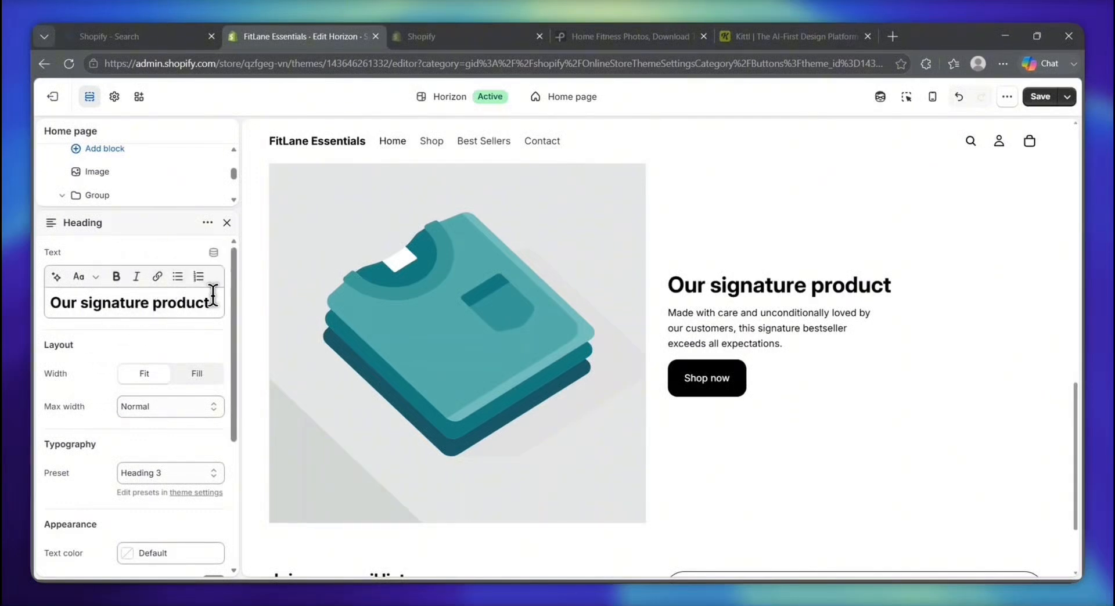
{"action": "mouse_move", "coordinate": [213, 295]}
{"action": "left_mouse_down"}
{"action": "mouse_move", "coordinate": [112, 303]}
{"action": "mouse_move", "coordinate": [68, 288]}
{"action": "left_mouse_up"}
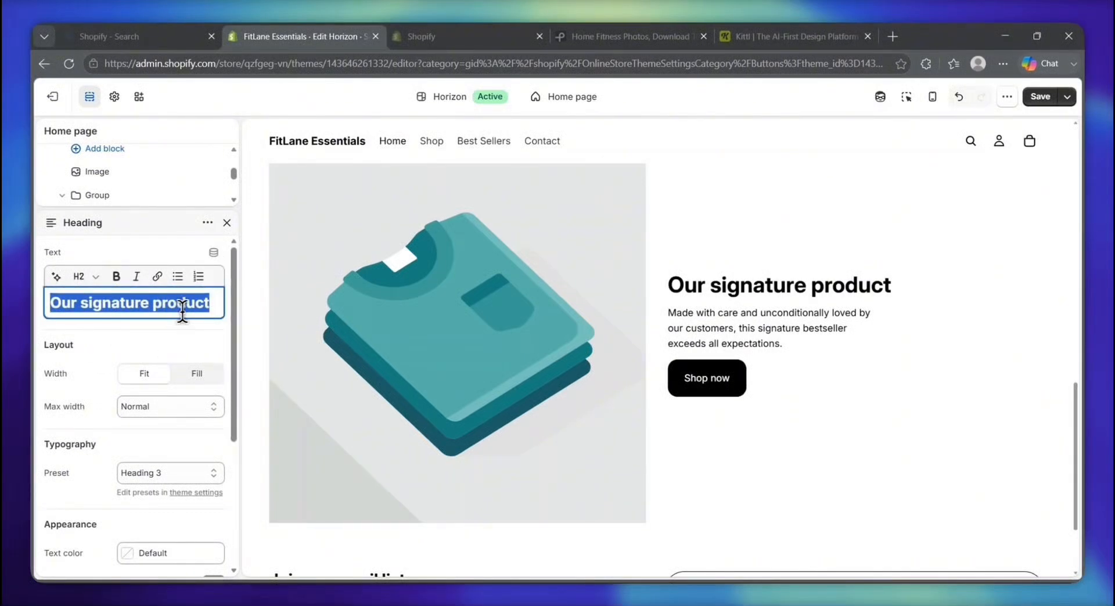
{"action": "type", "text": "Built For Better Home Work"}
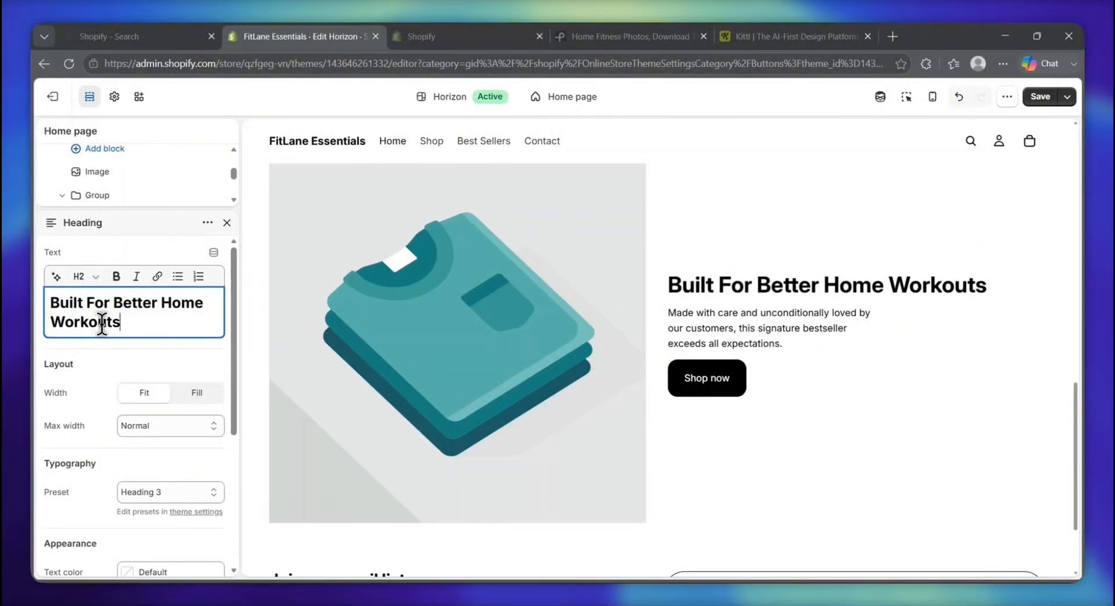
- Try a line break before "Workouts" in the heading and remove it again
{"action": "left_click", "coordinate": [202, 306]}
{"action": "key", "text": "Return"}
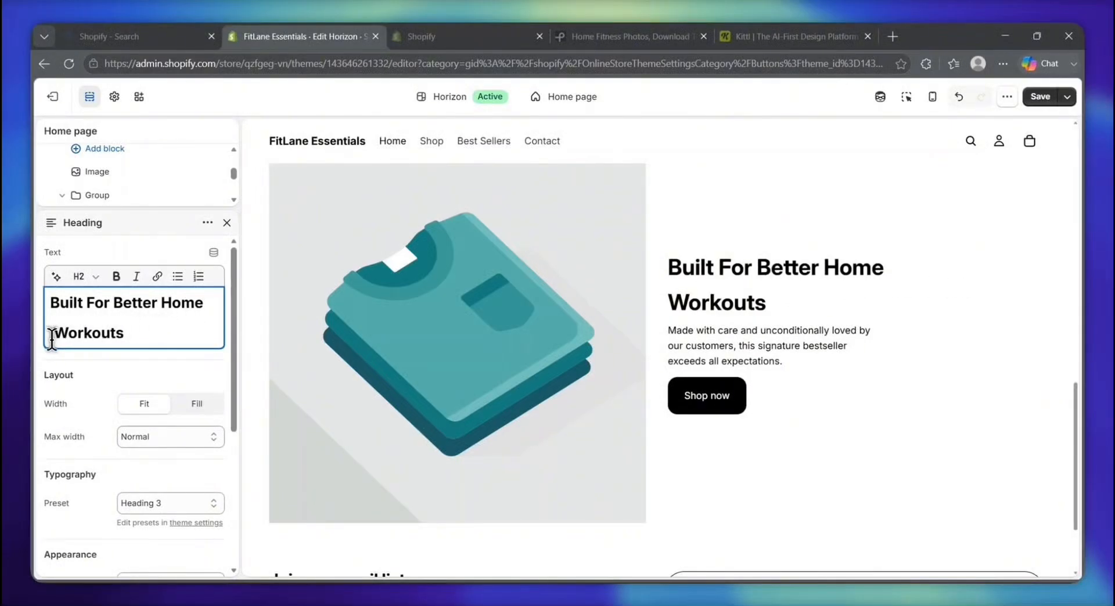
{"action": "key", "text": "Delete"}
{"action": "key", "text": "BackSpace"}
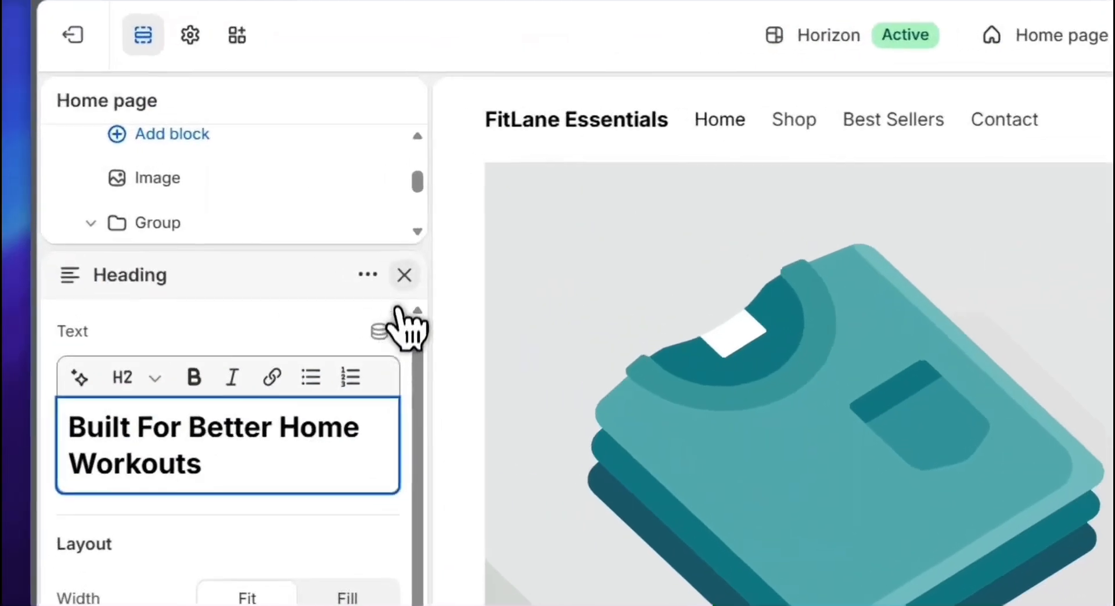
- Replace the group's Text block copy with a paragraph beginning "Home training works best when your gear is simple, reliable, and easy to use."
{"action": "left_click", "coordinate": [227, 222]}
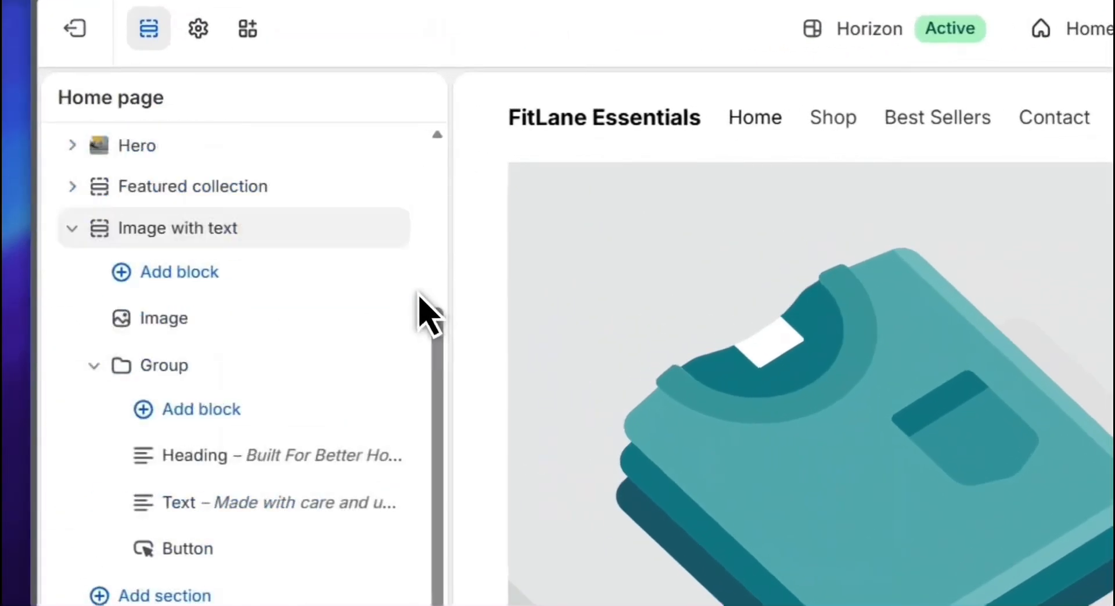
{"action": "scroll", "coordinate": [160, 261], "scroll_direction": "up", "scroll_amount": 3}
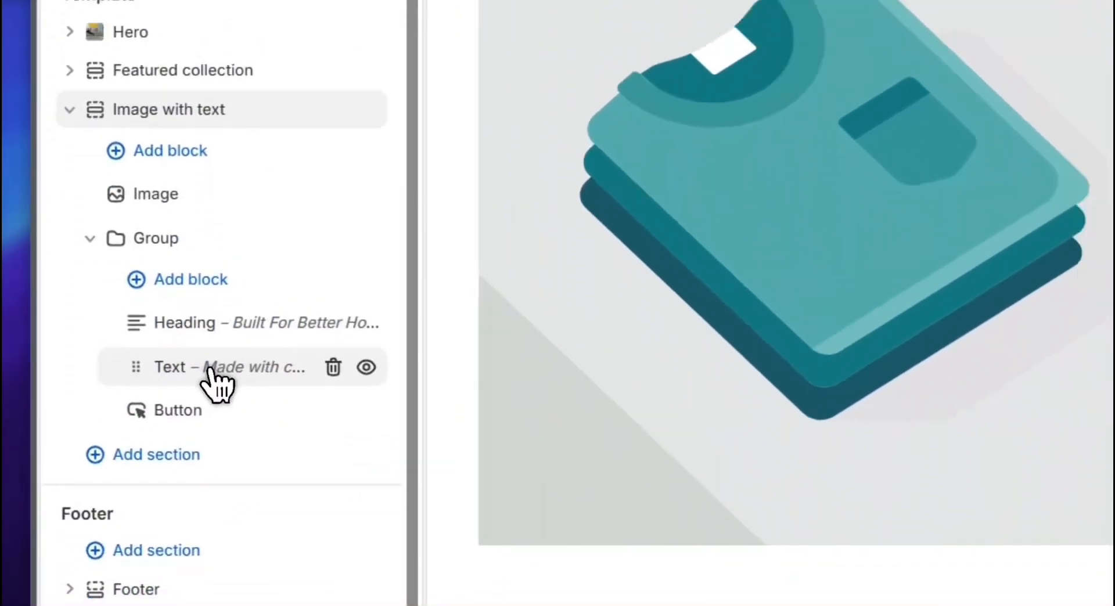
{"action": "left_click", "coordinate": [216, 381]}
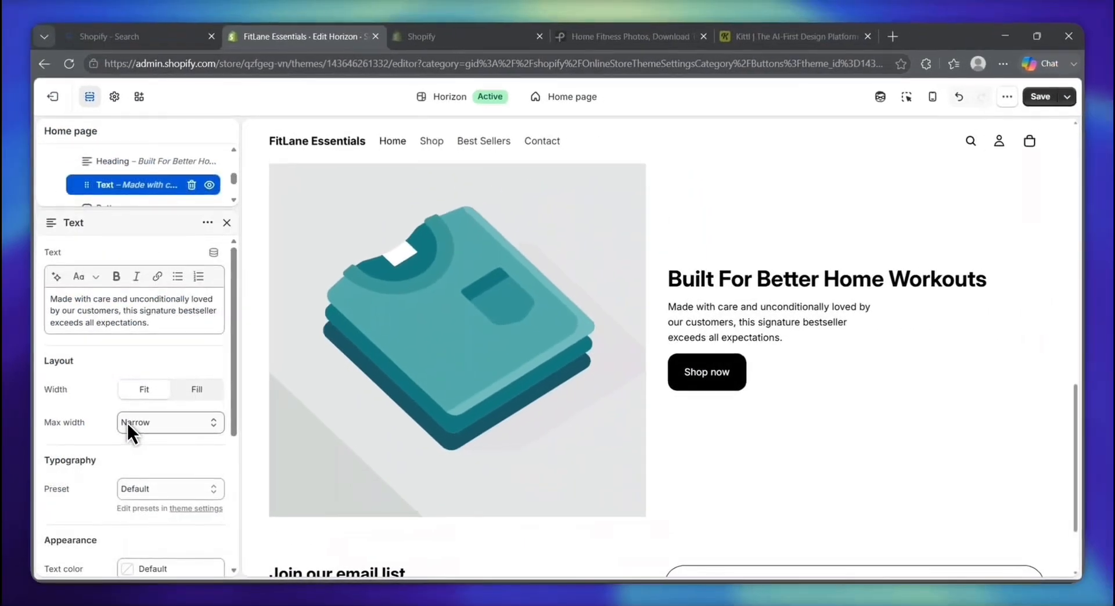
{"action": "left_click_drag", "start_coordinate": [161, 321], "coordinate": [53, 301]}
{"action": "key", "text": "BackSpace"}
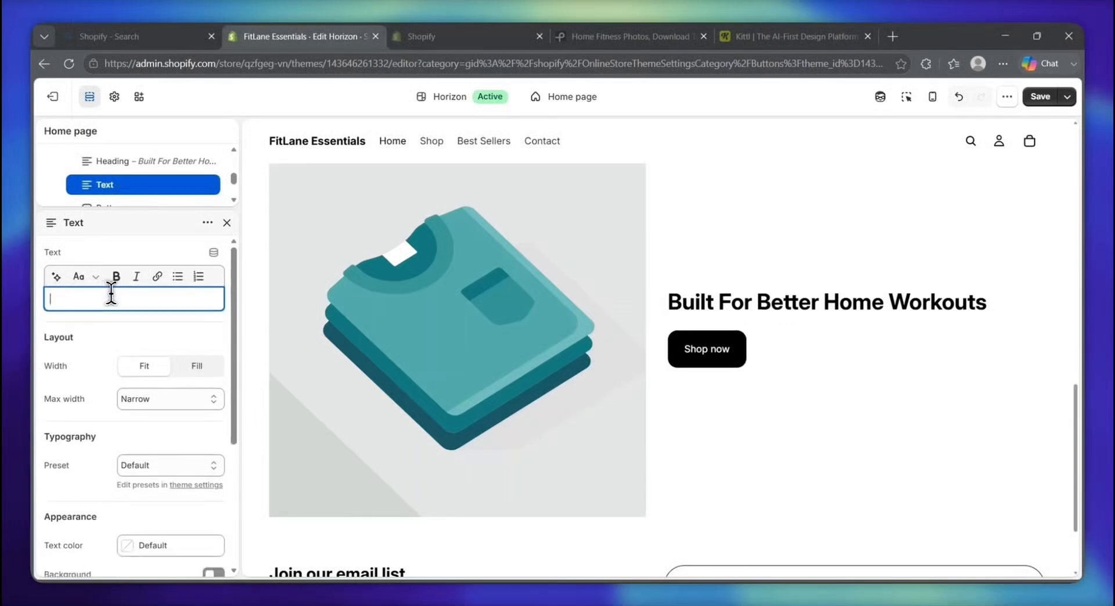
{"action": "type", "text": "Home training works best when your gear is simple, reliable, and easy to use. FitLane Essentials brings together practical workout and recovery tools designed to help you stay consistent, build strength, and move better from home."}
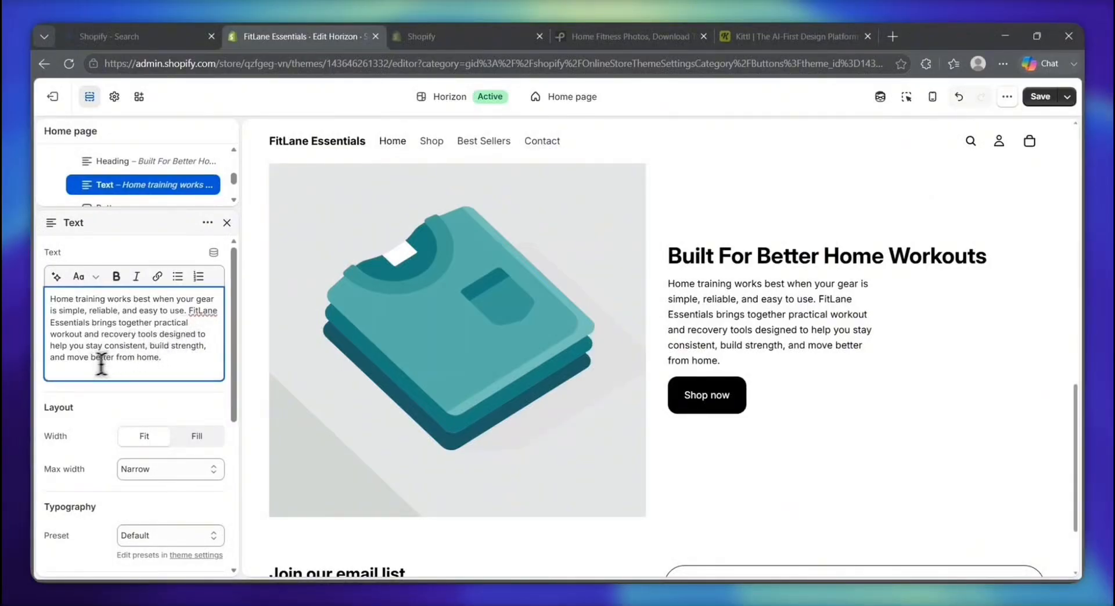
{"action": "key", "text": "BackSpace"}
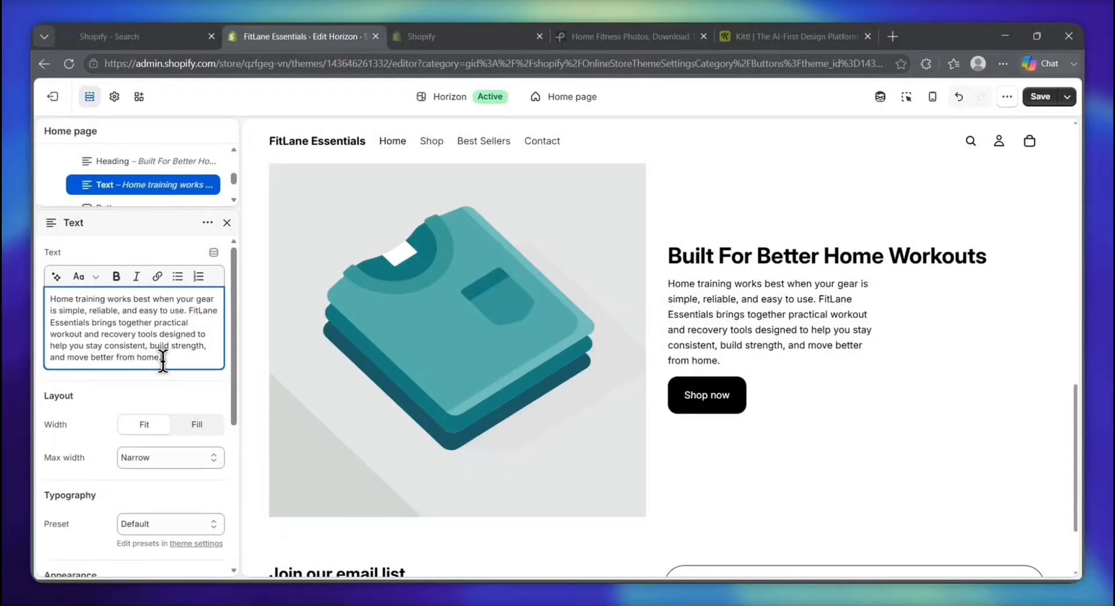
- Set the Image block of the Image with text section to the library photo of a woman stretching before the colorful geometric wall
{"action": "left_click", "coordinate": [199, 395]}
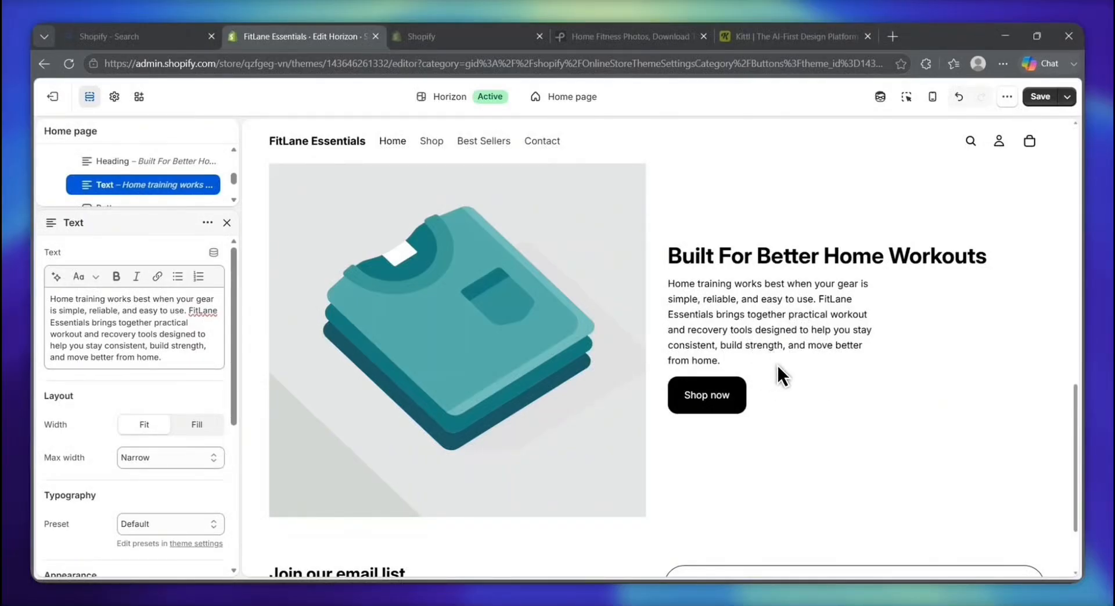
{"action": "left_click", "coordinate": [227, 222]}
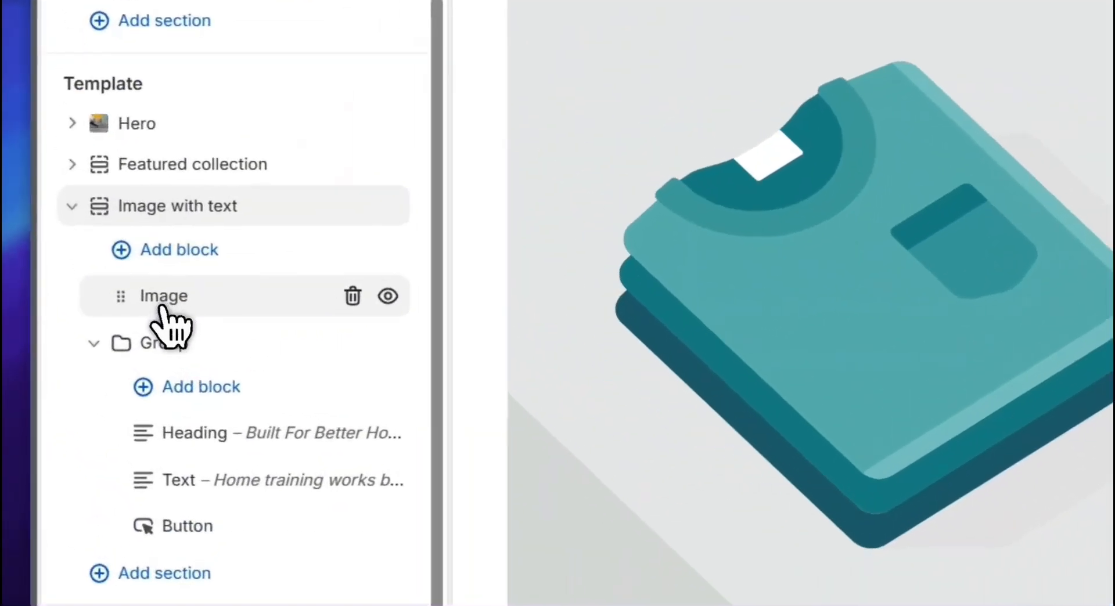
{"action": "left_click", "coordinate": [163, 299]}
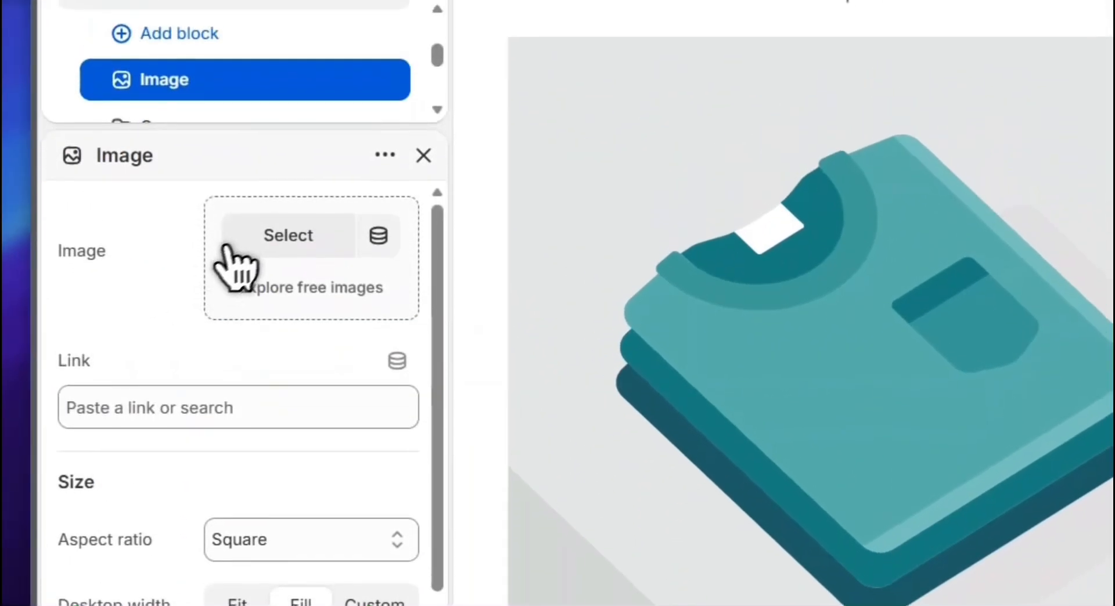
{"action": "left_click", "coordinate": [278, 164]}
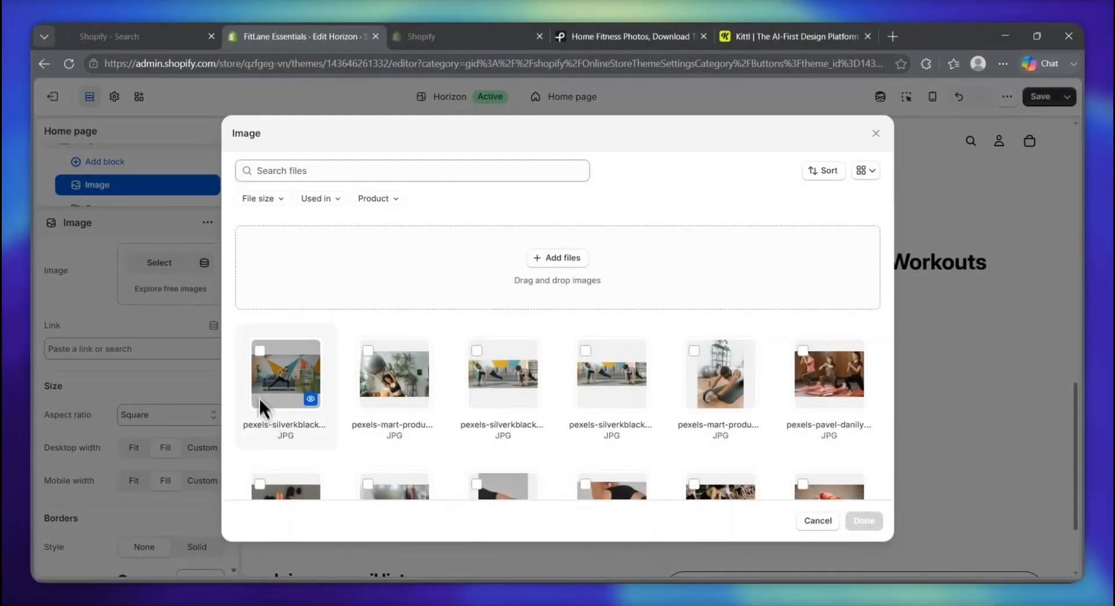
{"action": "left_click", "coordinate": [257, 371]}
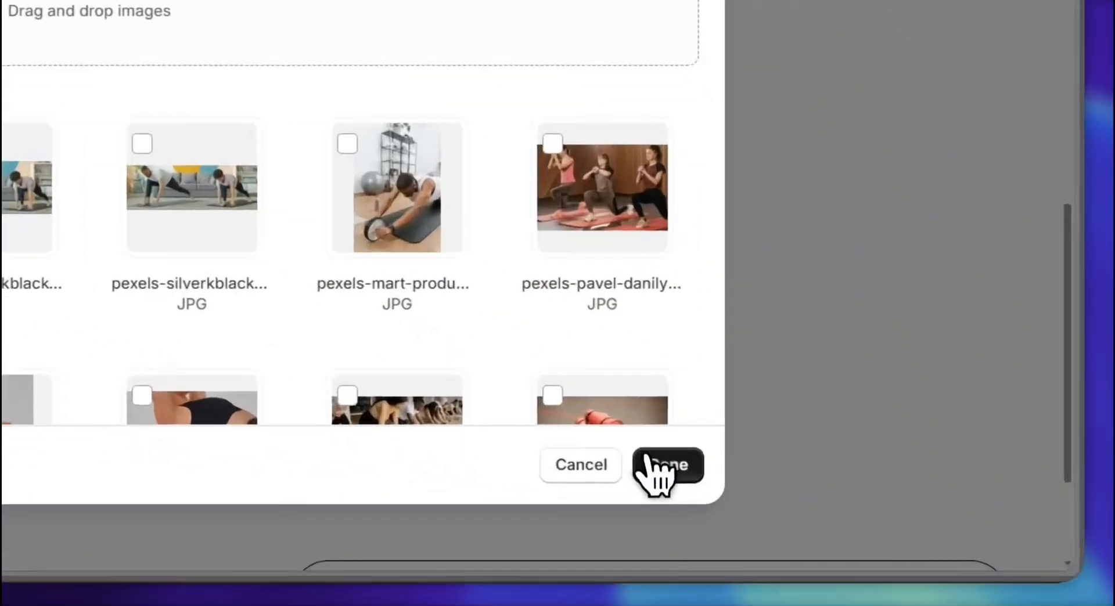
{"action": "left_click", "coordinate": [859, 520]}
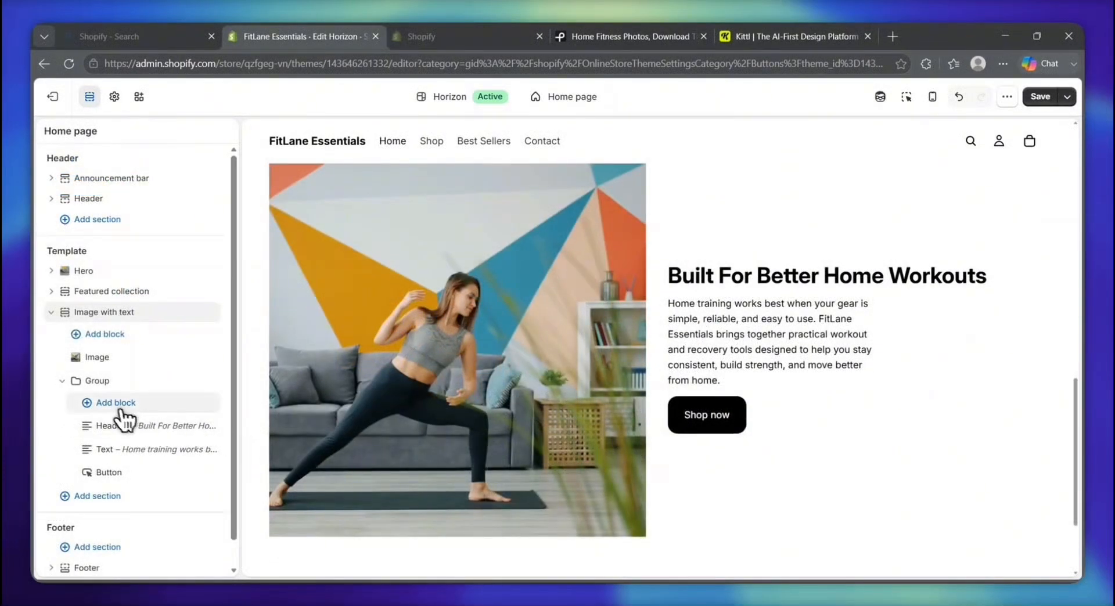
- Replace the label of the Image with text section's button with "Shop Fitness Gear"
{"action": "scroll", "coordinate": [116, 401], "scroll_direction": "down", "scroll_amount": 1}
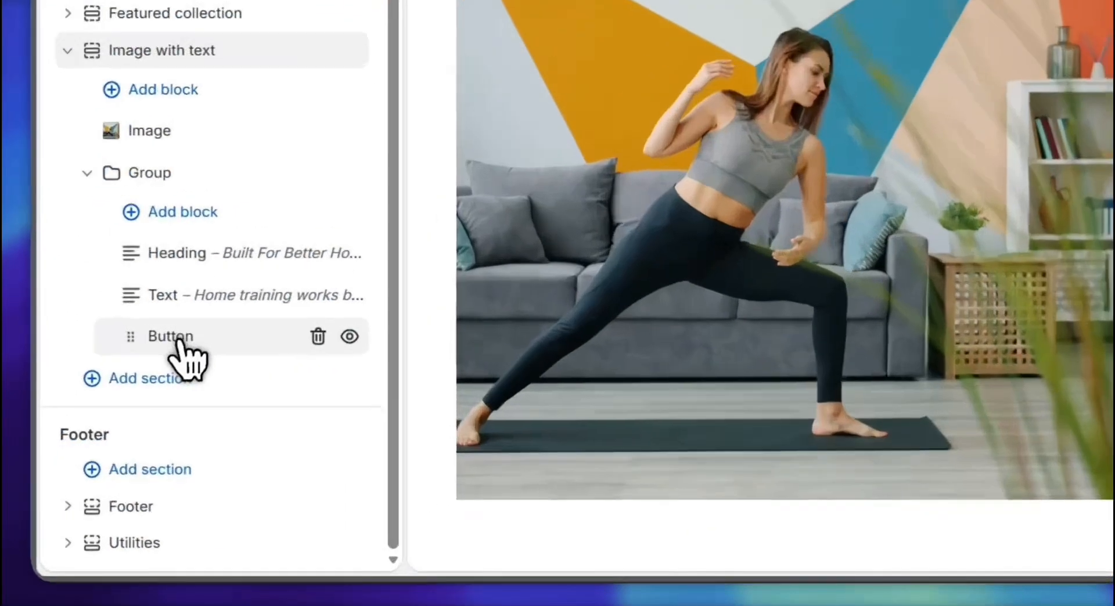
{"action": "left_click", "coordinate": [109, 447]}
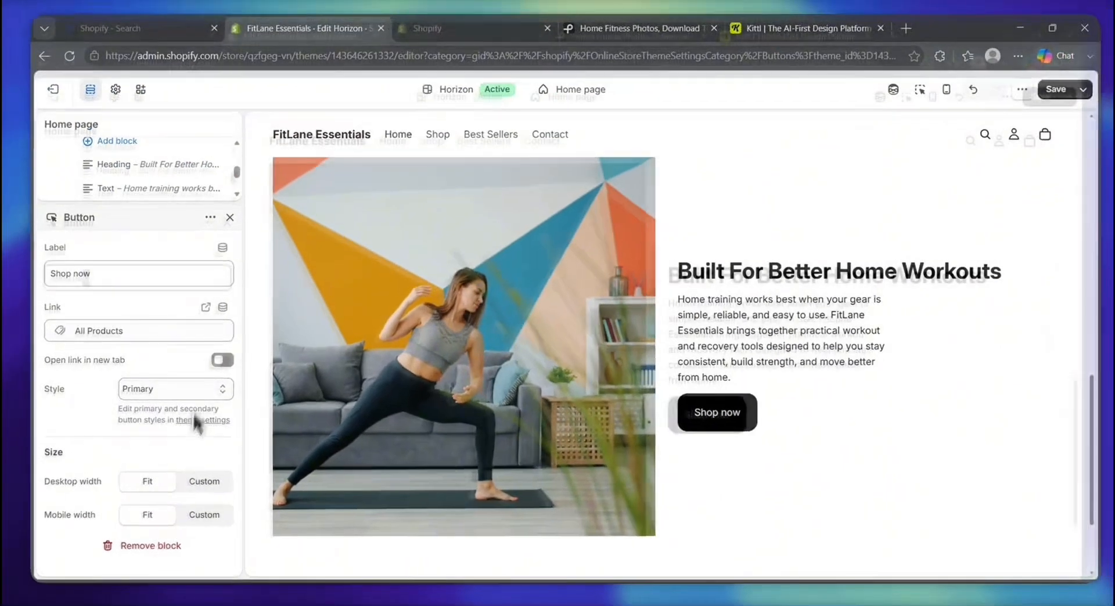
{"action": "left_click_drag", "start_coordinate": [99, 279], "coordinate": [48, 276]}
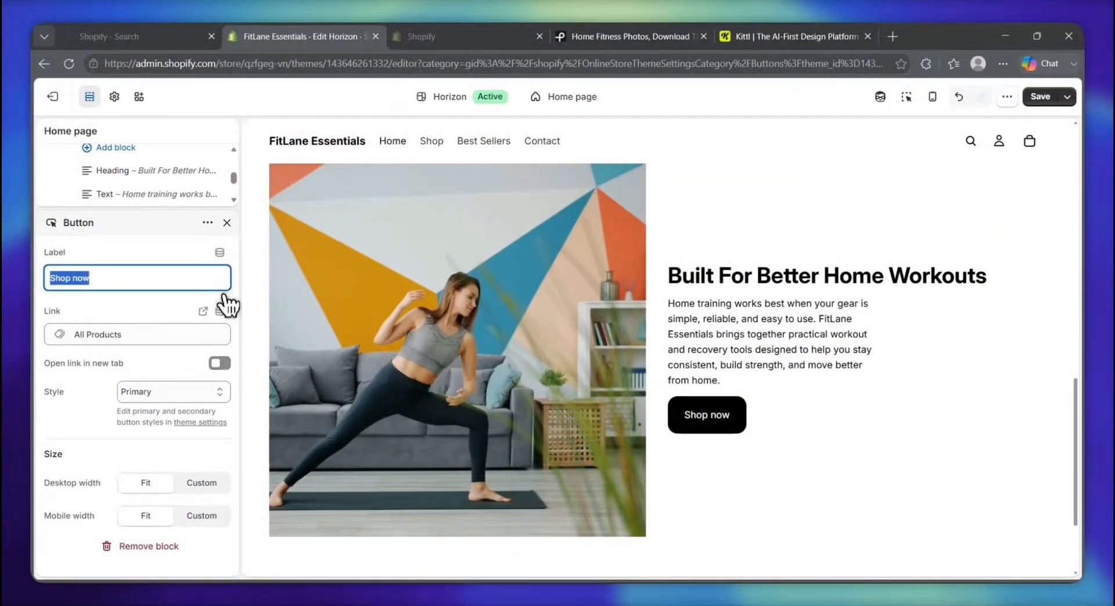
{"action": "key", "text": "BackSpace"}
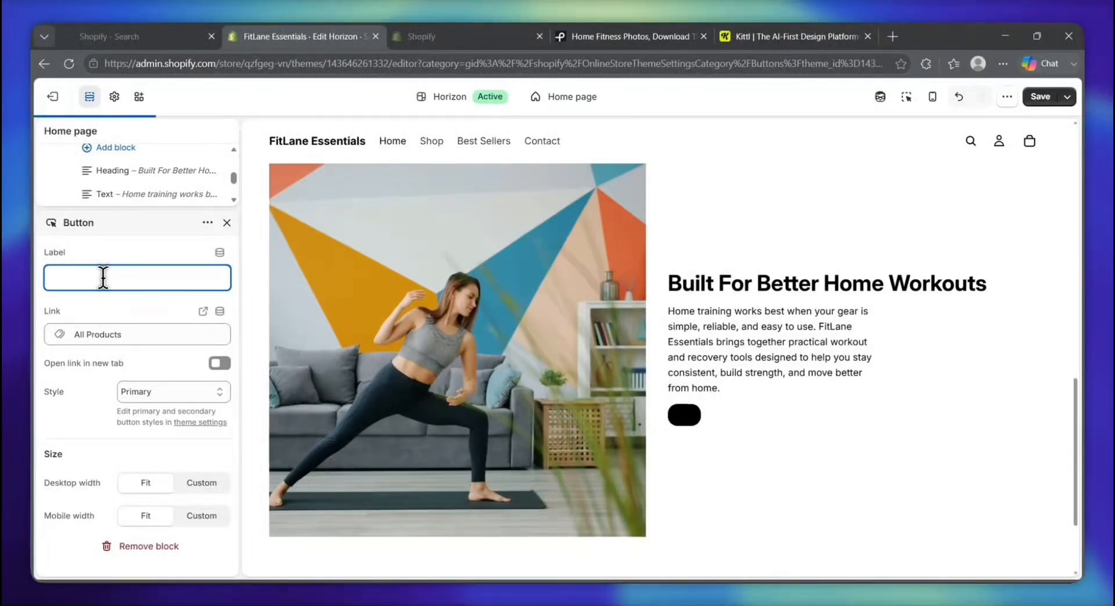
{"action": "type", "text": "Shop Fitness Gear"}
{"action": "left_click", "coordinate": [176, 252]}
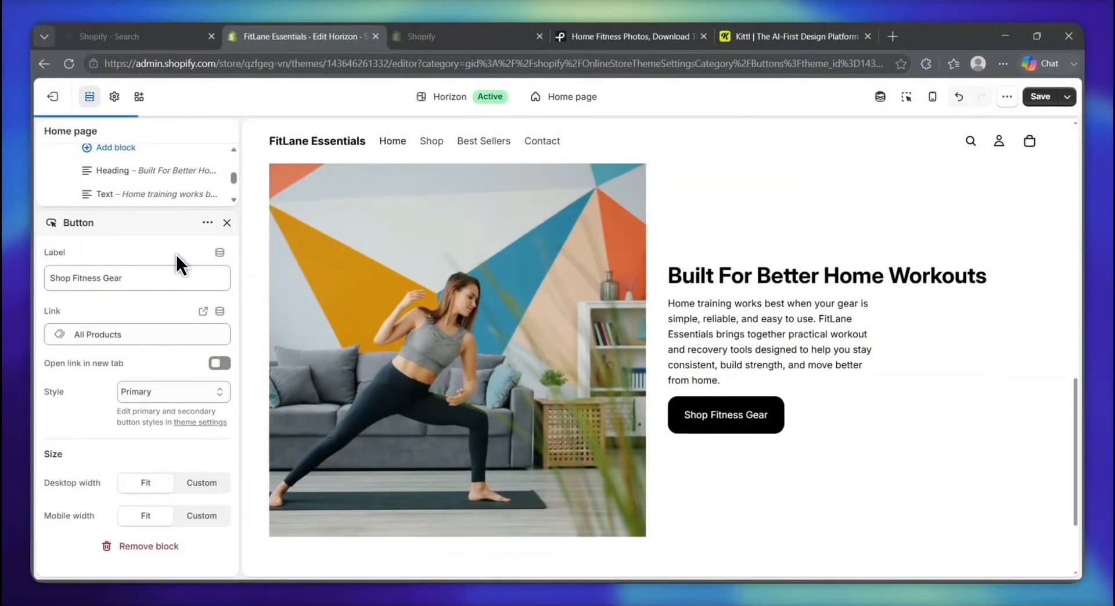
- Link the button to the Home Workout Gear collection and keep its style set to Primary
{"action": "double_click", "coordinate": [63, 314]}
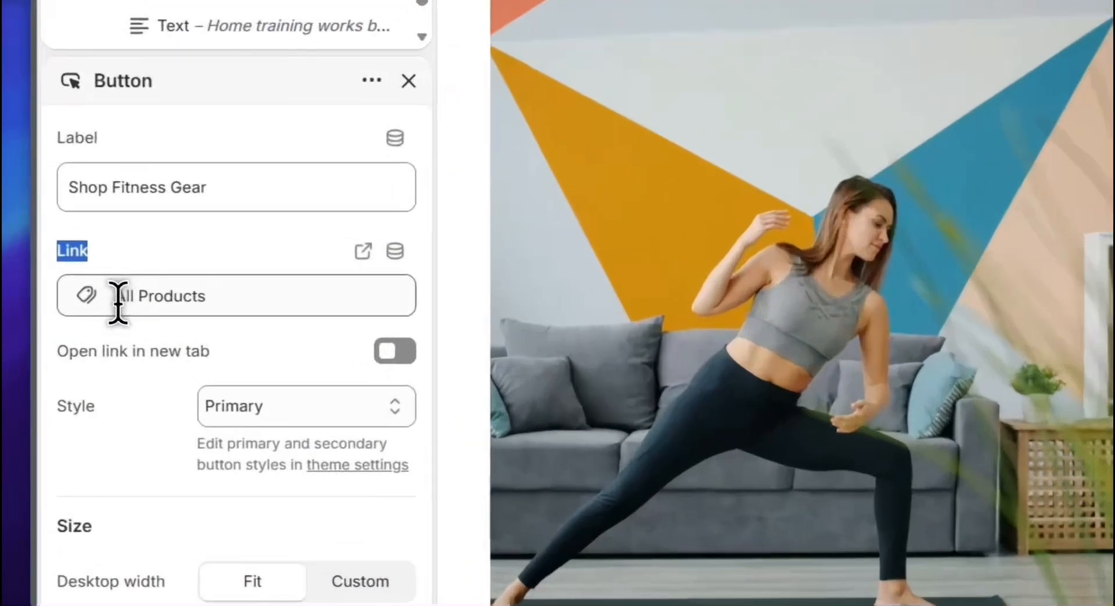
{"action": "left_click", "coordinate": [73, 336]}
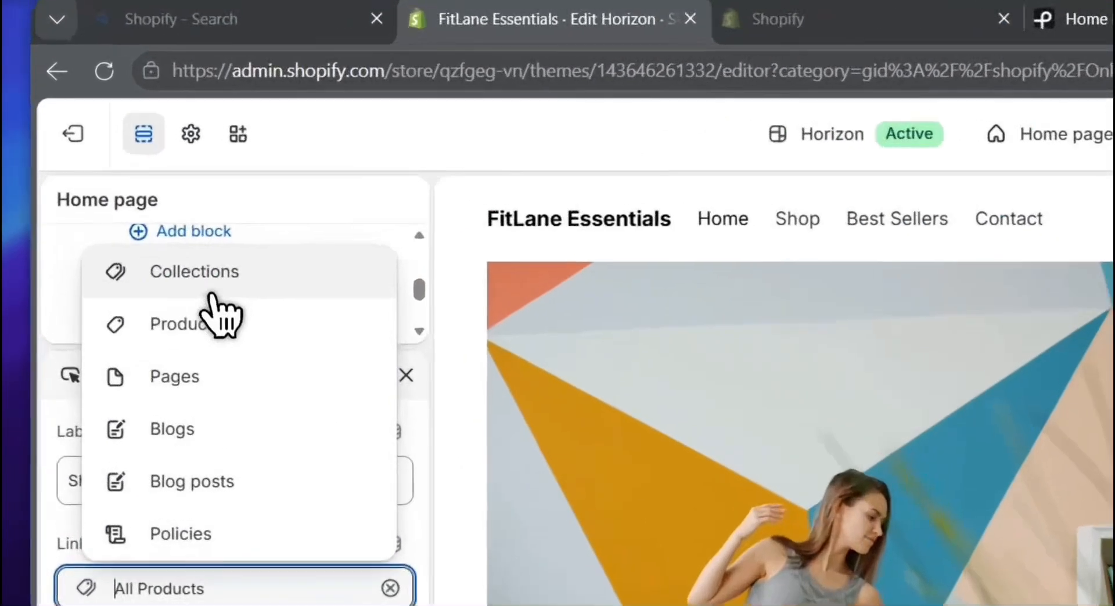
{"action": "left_click", "coordinate": [129, 173]}
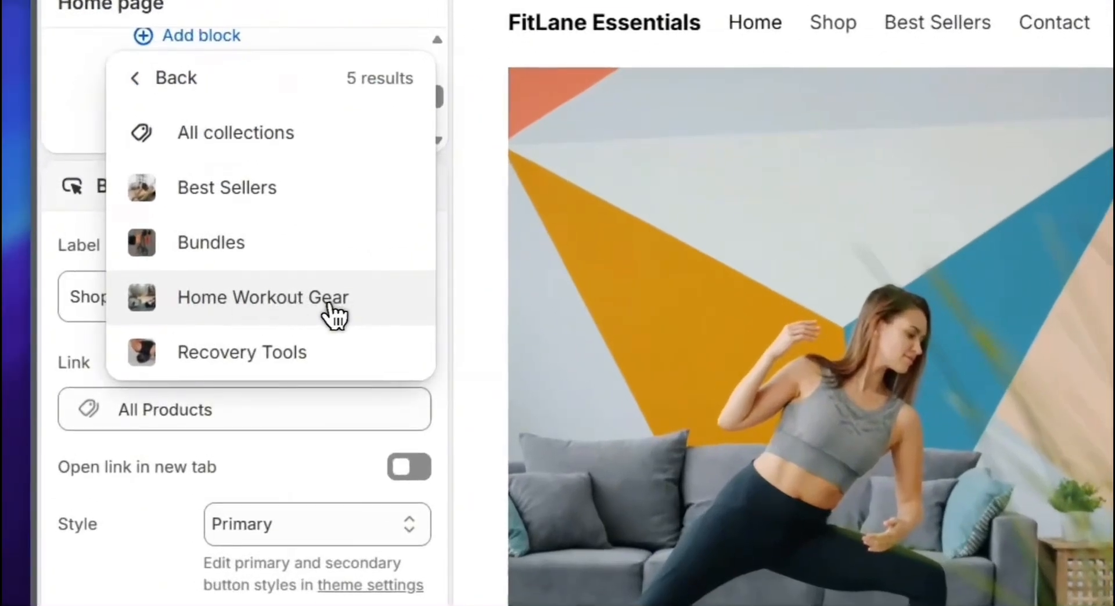
{"action": "left_click", "coordinate": [213, 303]}
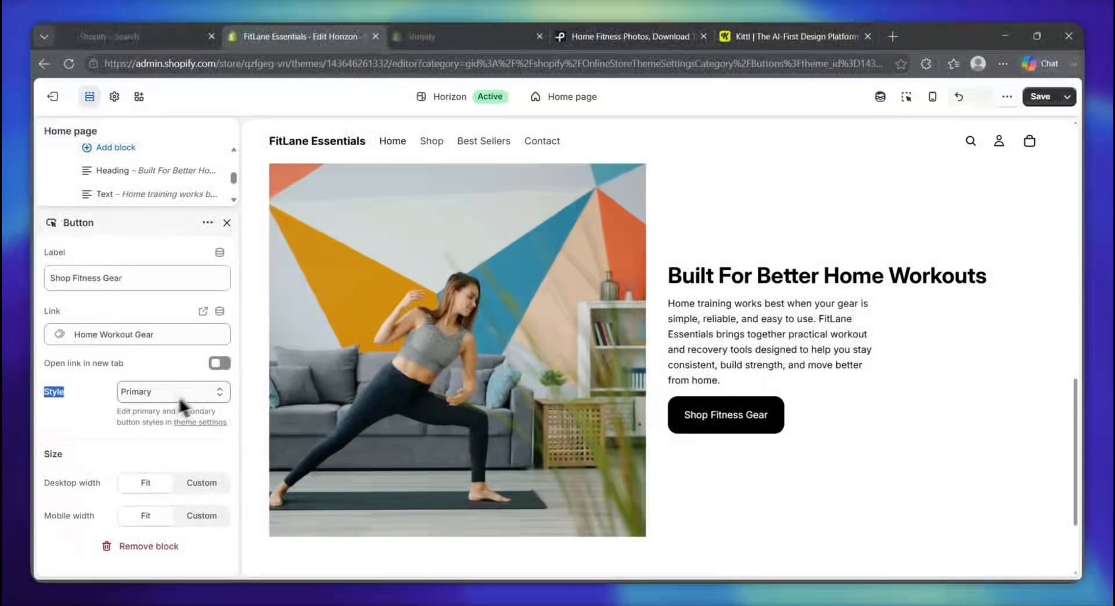
{"action": "left_click", "coordinate": [201, 389]}
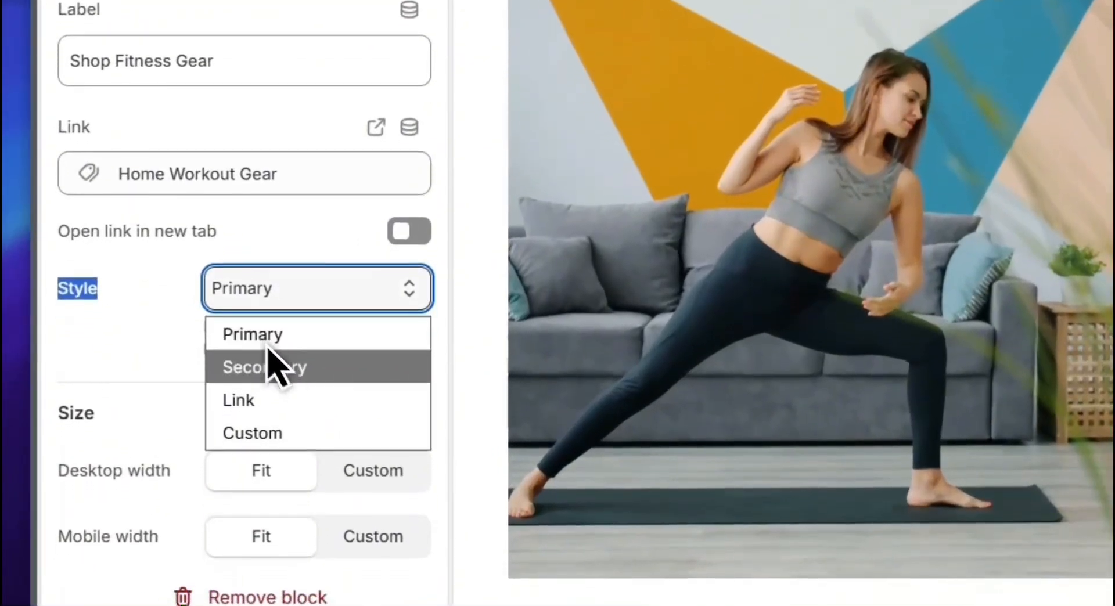
{"action": "left_click", "coordinate": [264, 336]}
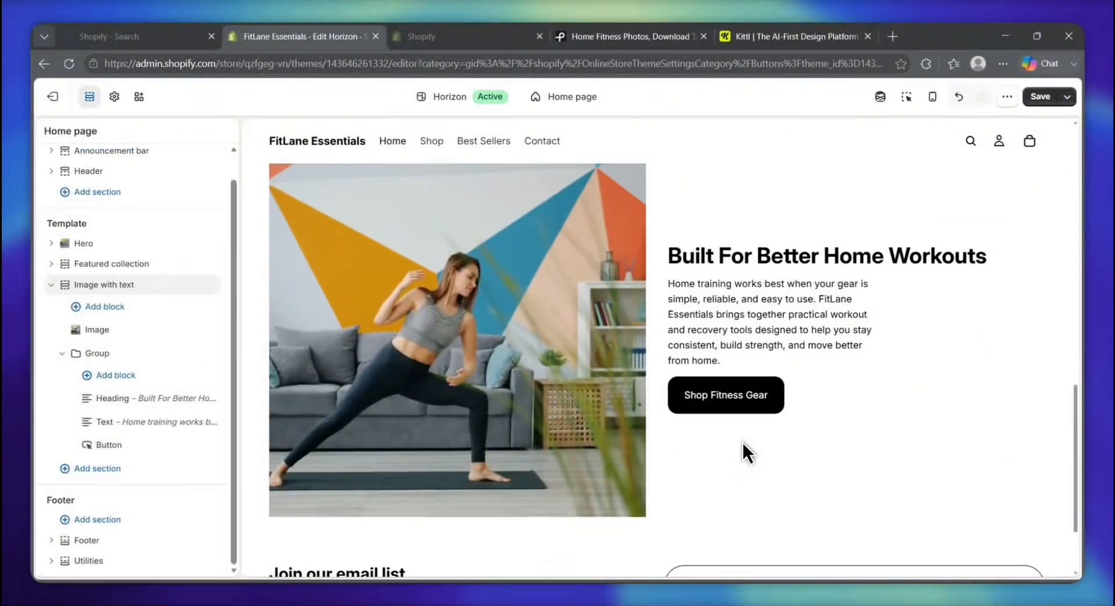
- Review the home page preview from the hero to the Image with text section and save the theme changes
{"action": "scroll", "coordinate": [742, 441], "scroll_direction": "down", "scroll_amount": 5}
{"action": "scroll", "coordinate": [727, 371], "scroll_direction": "up", "scroll_amount": 6}
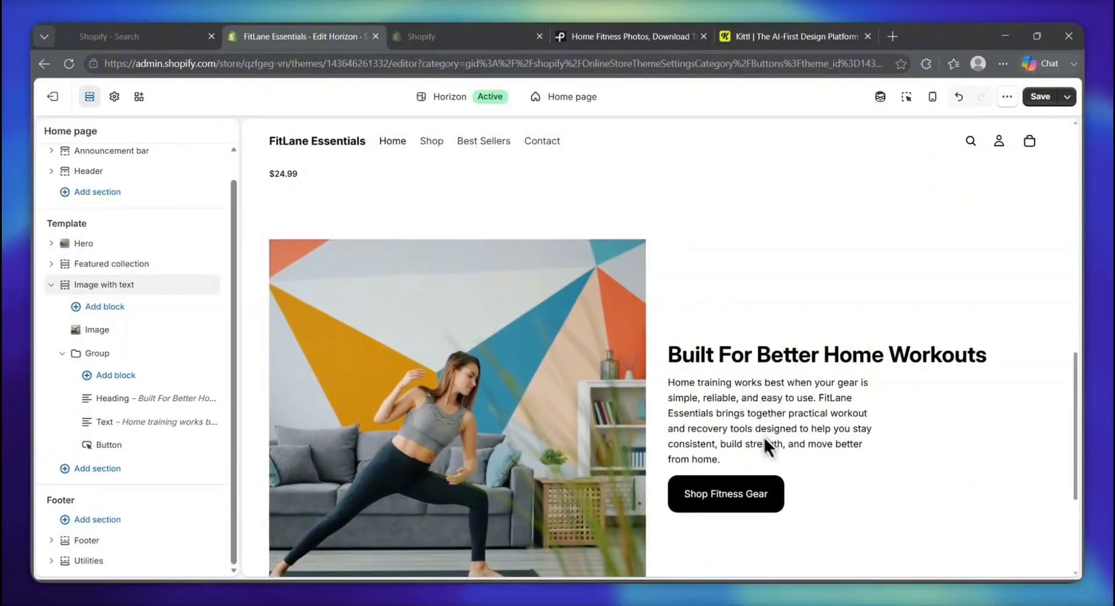
{"action": "scroll", "coordinate": [764, 437], "scroll_direction": "down", "scroll_amount": 1}
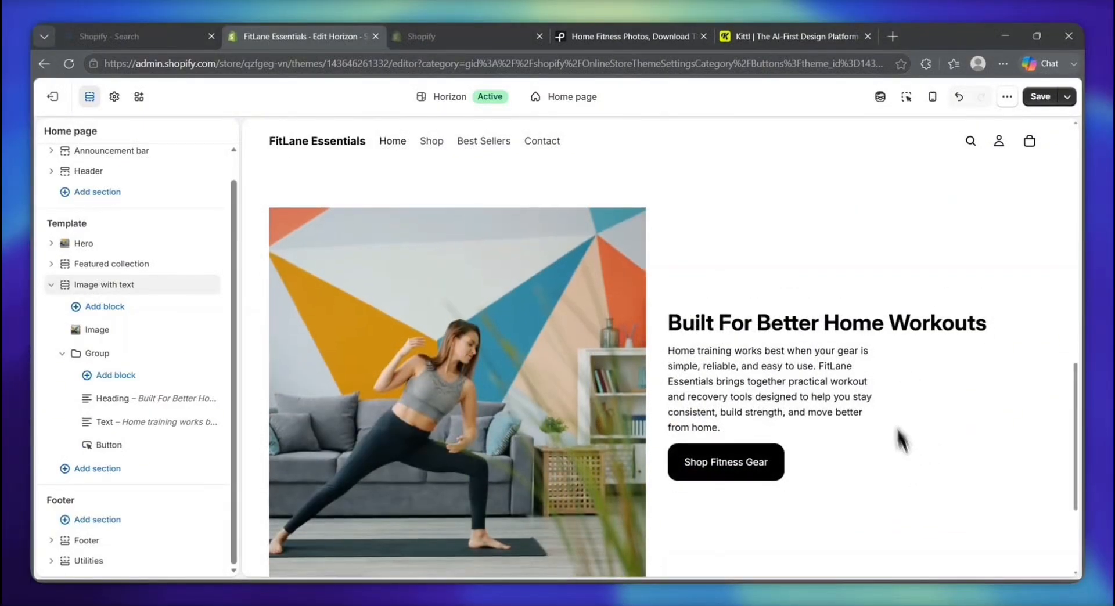
{"action": "scroll", "coordinate": [858, 296], "scroll_direction": "up", "scroll_amount": 10}
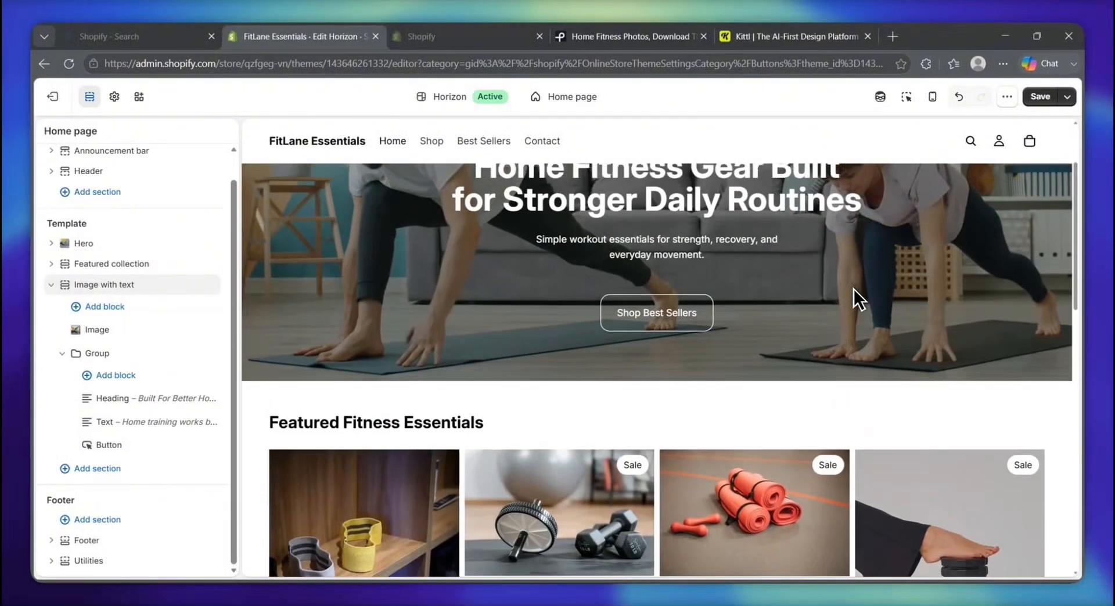
{"action": "scroll", "coordinate": [779, 496], "scroll_direction": "down", "scroll_amount": 5}
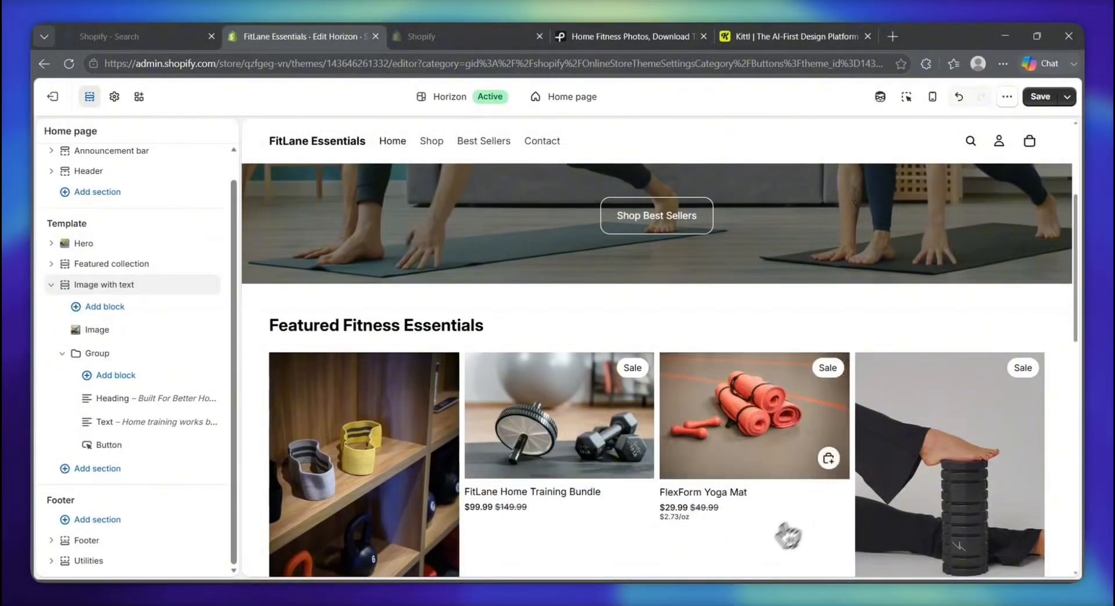
{"action": "scroll", "coordinate": [733, 574], "scroll_direction": "down", "scroll_amount": 5}
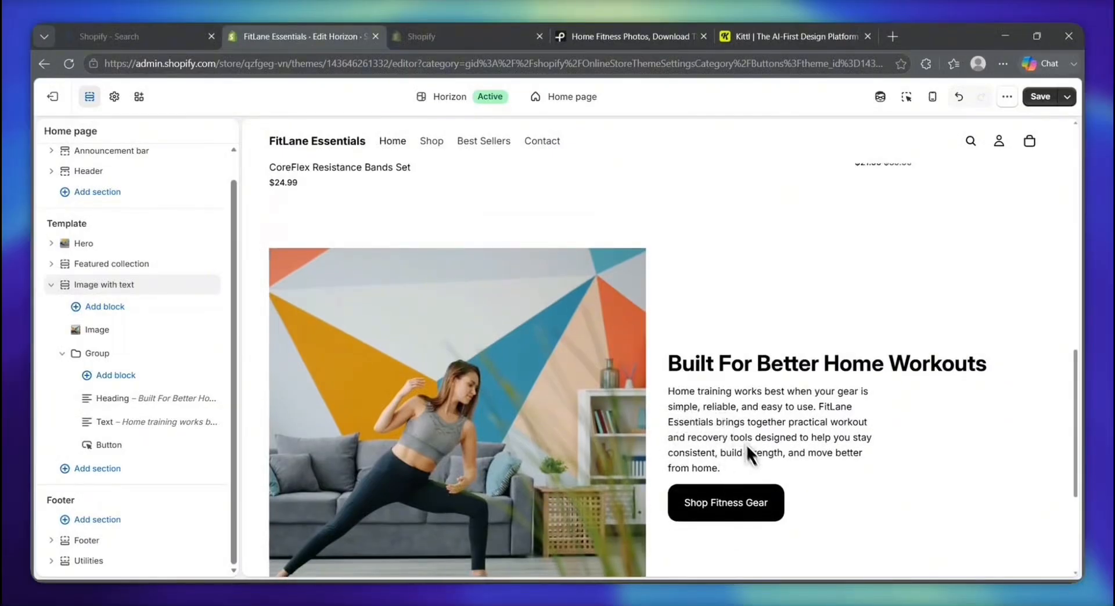
{"action": "scroll", "coordinate": [743, 514], "scroll_direction": "down", "scroll_amount": 1}
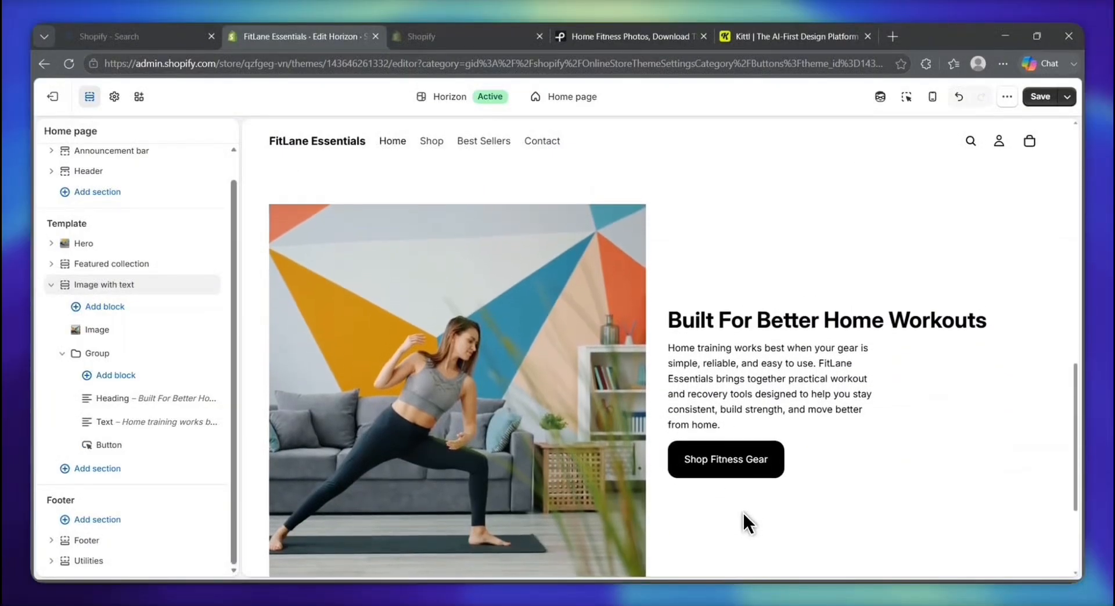
{"action": "scroll", "coordinate": [743, 513], "scroll_direction": "up", "scroll_amount": 1}
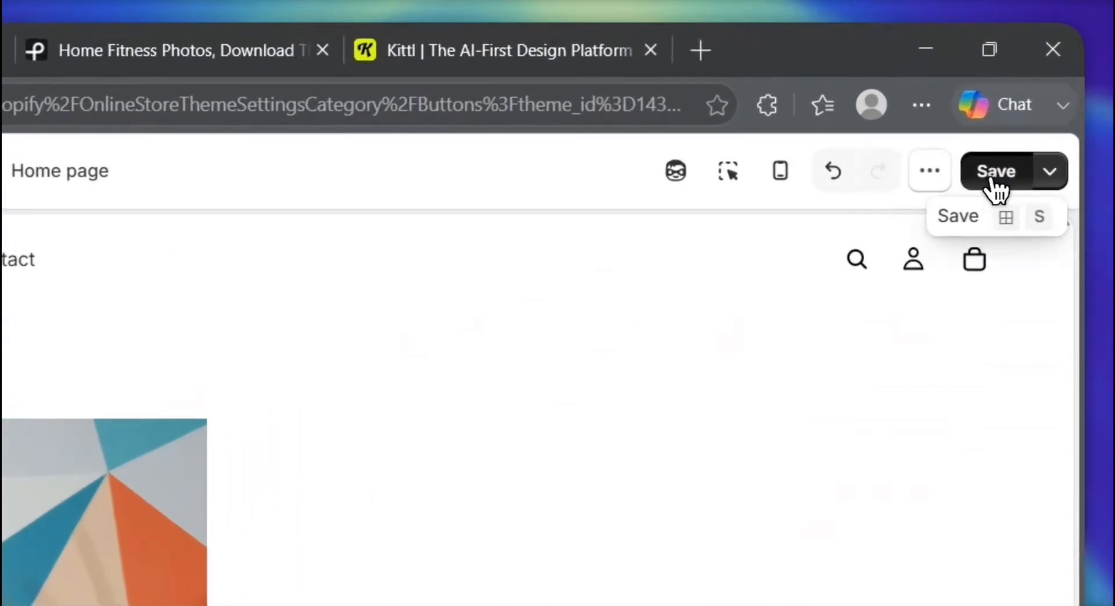
{"action": "left_click", "coordinate": [1034, 100]}
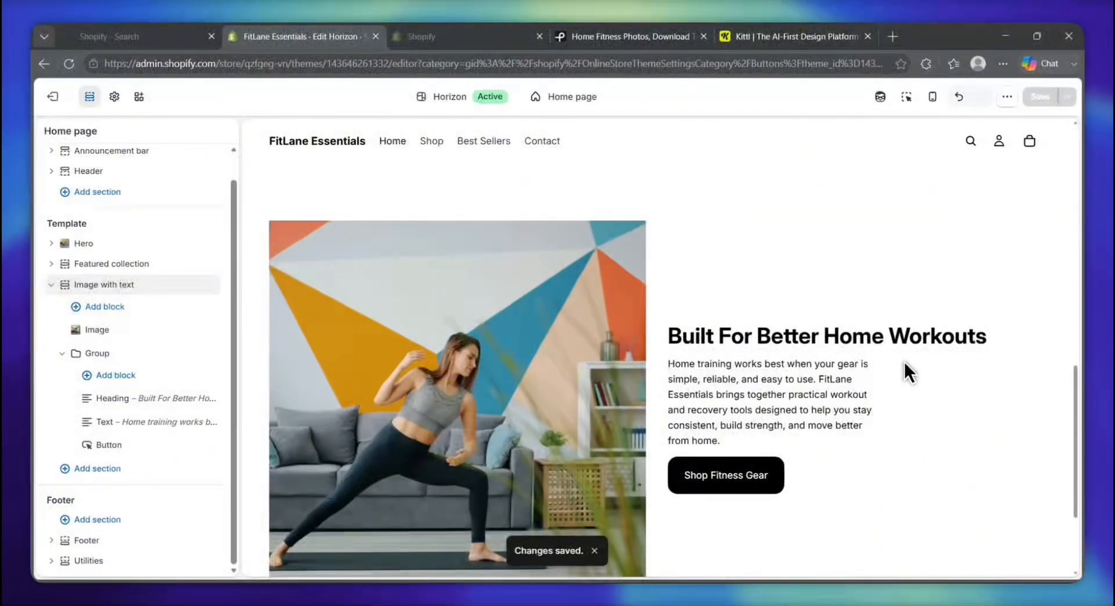
- Examine the home page's overall flow across the hero, featured products, Image with text section, email signup and footer
{"action": "scroll", "coordinate": [767, 387], "scroll_direction": "up", "scroll_amount": 1}
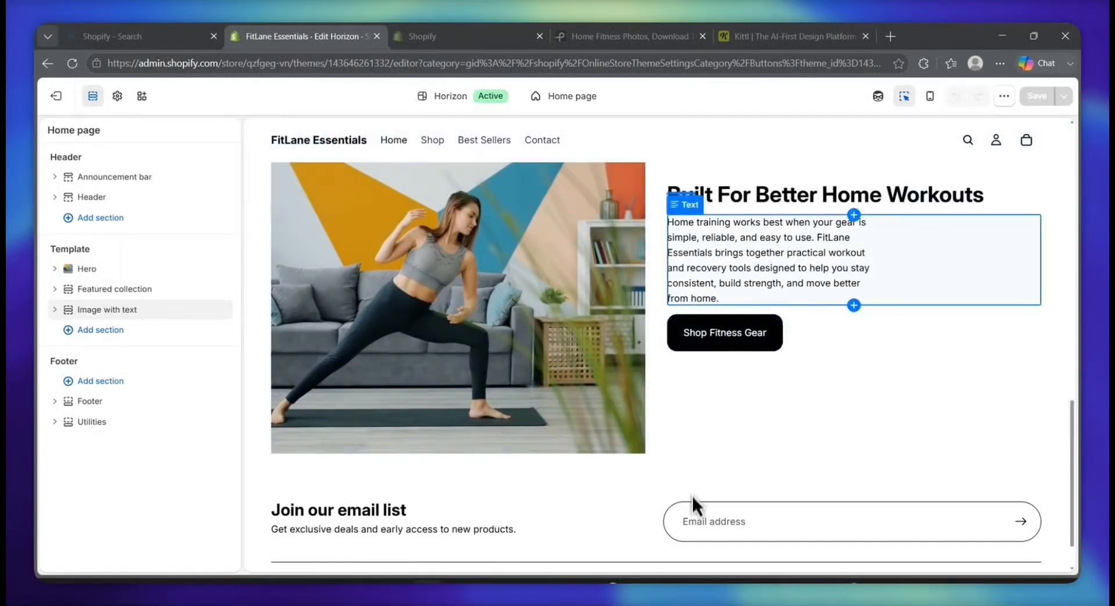
{"action": "scroll", "coordinate": [692, 502], "scroll_direction": "down", "scroll_amount": 1}
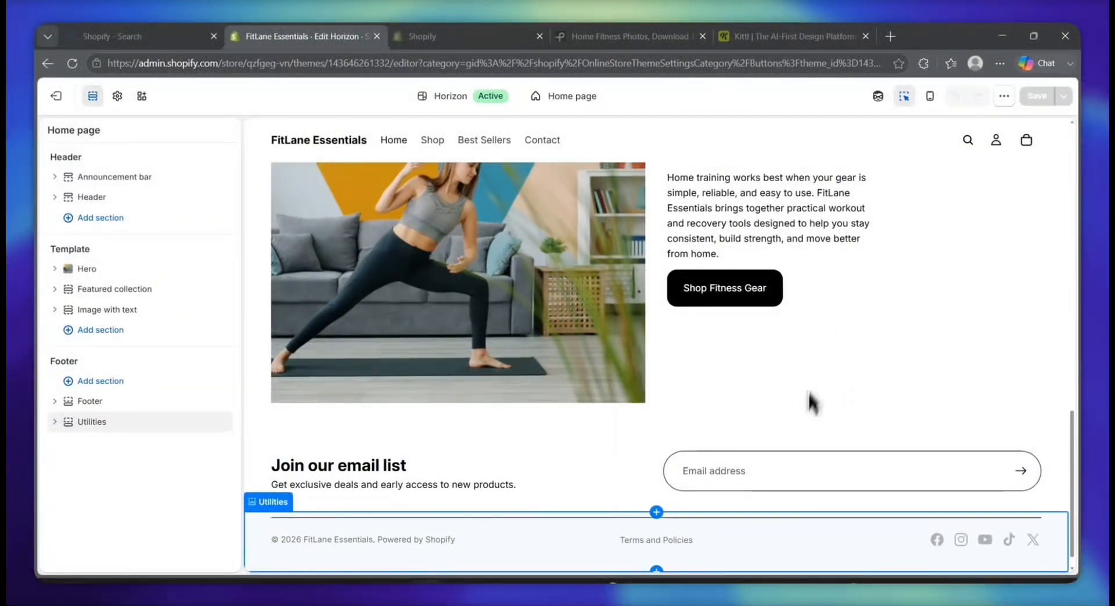
{"action": "scroll", "coordinate": [807, 418], "scroll_direction": "up", "scroll_amount": 2}
{"action": "scroll", "coordinate": [781, 325], "scroll_direction": "up", "scroll_amount": 8}
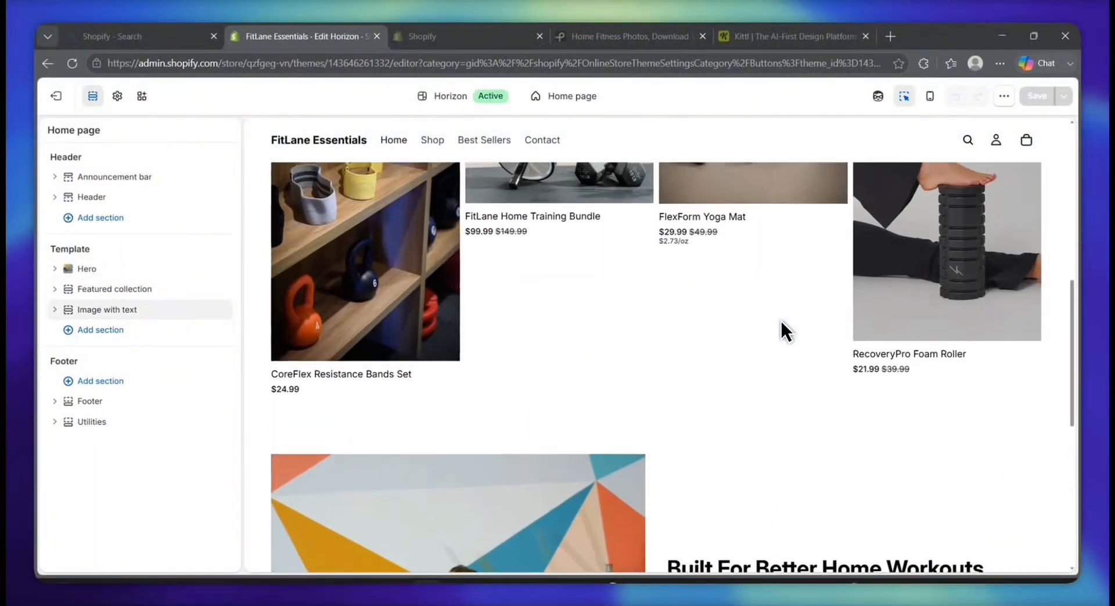
{"action": "scroll", "coordinate": [780, 319], "scroll_direction": "up", "scroll_amount": 3}
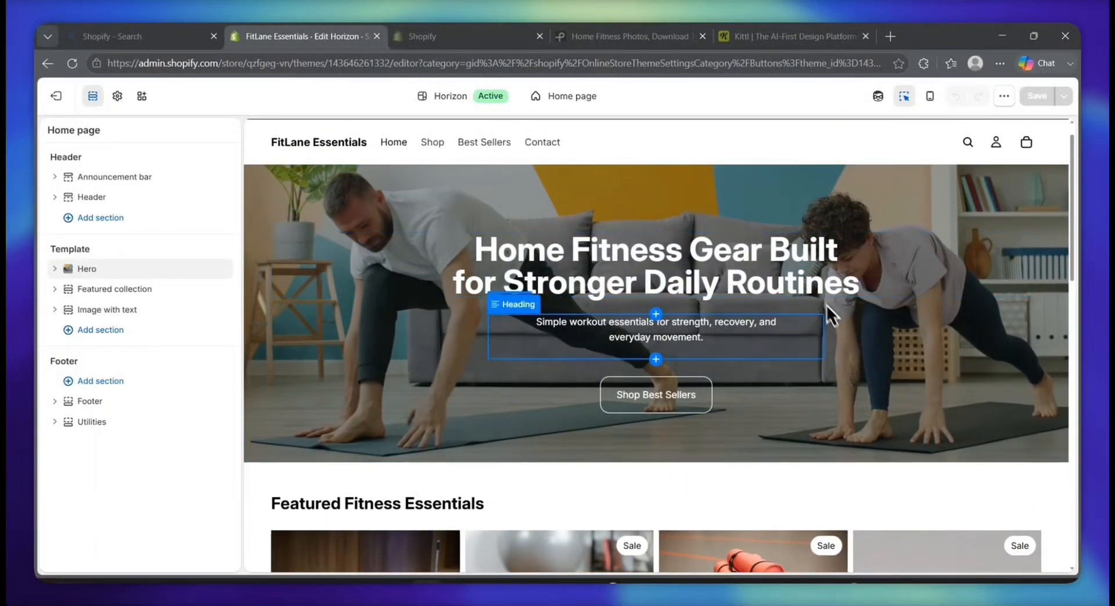
{"action": "scroll", "coordinate": [801, 378], "scroll_direction": "down", "scroll_amount": 4}
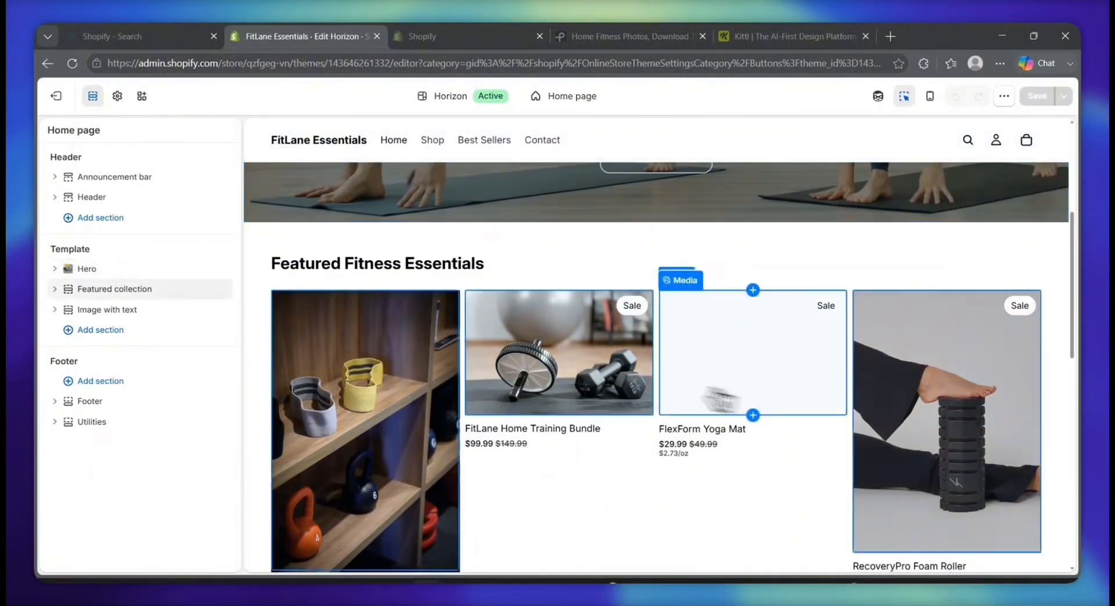
{"action": "scroll", "coordinate": [742, 514], "scroll_direction": "down", "scroll_amount": 6}
{"action": "scroll", "coordinate": [694, 424], "scroll_direction": "down", "scroll_amount": 4}
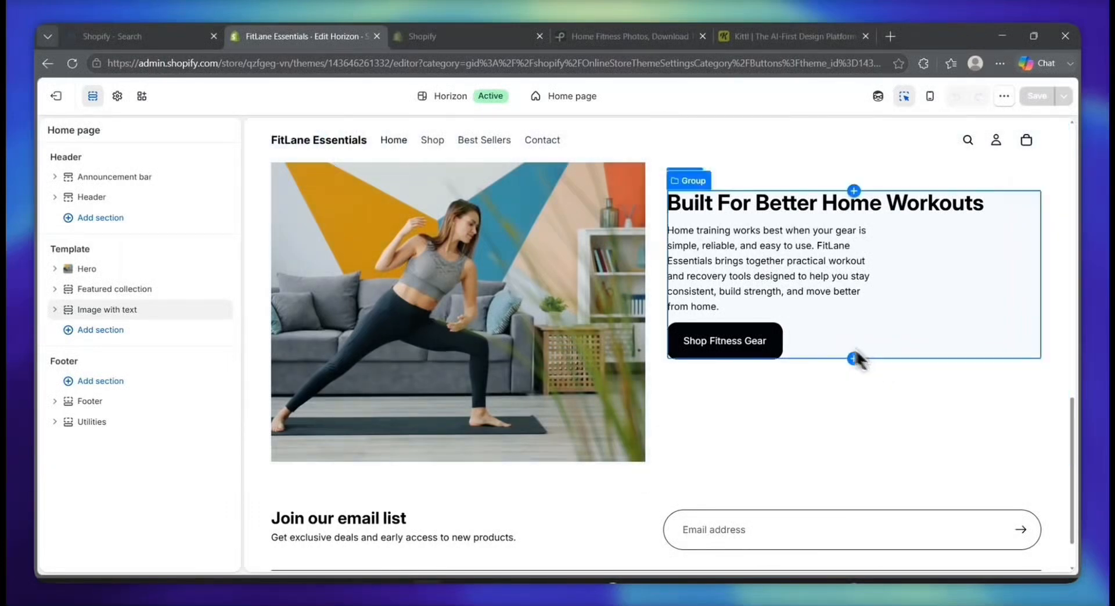
{"action": "scroll", "coordinate": [766, 450], "scroll_direction": "down", "scroll_amount": 1}
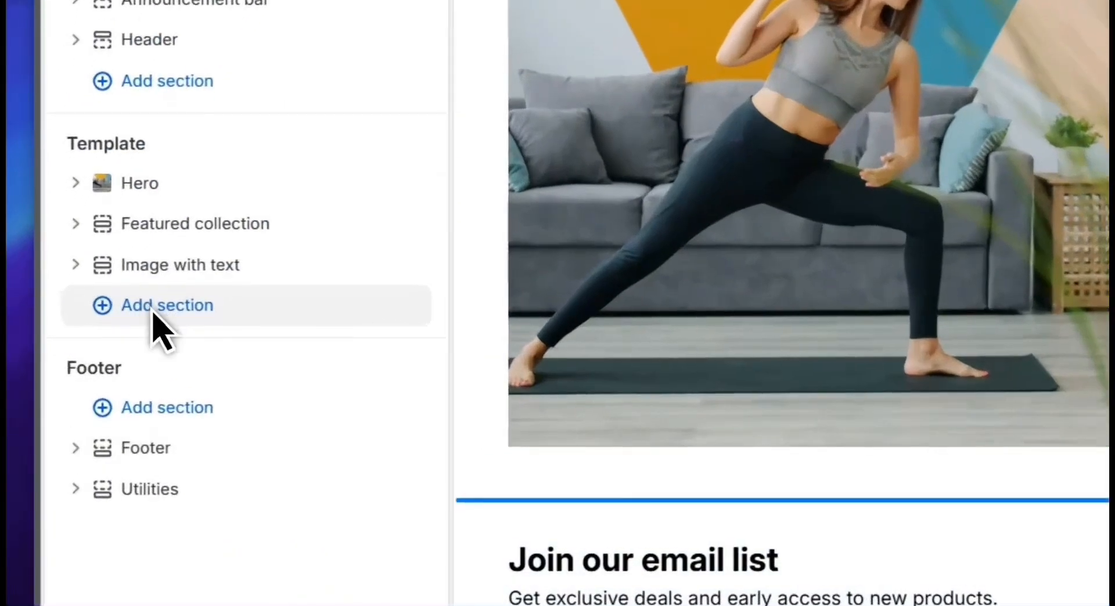
- Add an Icons with text section to the template below the Image with text section
{"action": "left_click", "coordinate": [142, 314]}
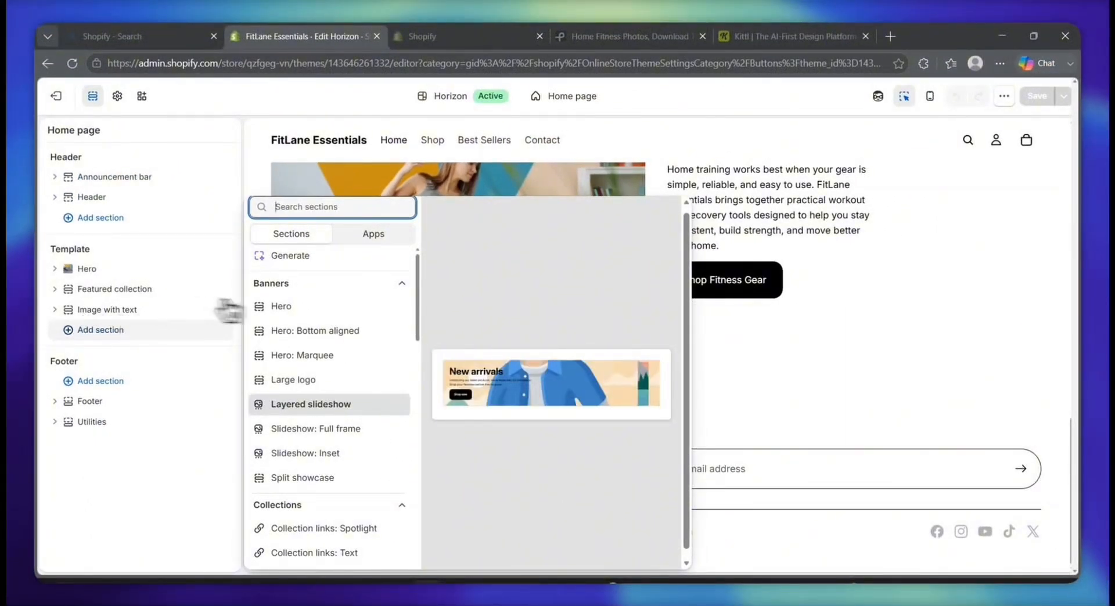
{"action": "scroll", "coordinate": [316, 465], "scroll_direction": "down", "scroll_amount": 5}
{"action": "scroll", "coordinate": [317, 465], "scroll_direction": "down", "scroll_amount": 10}
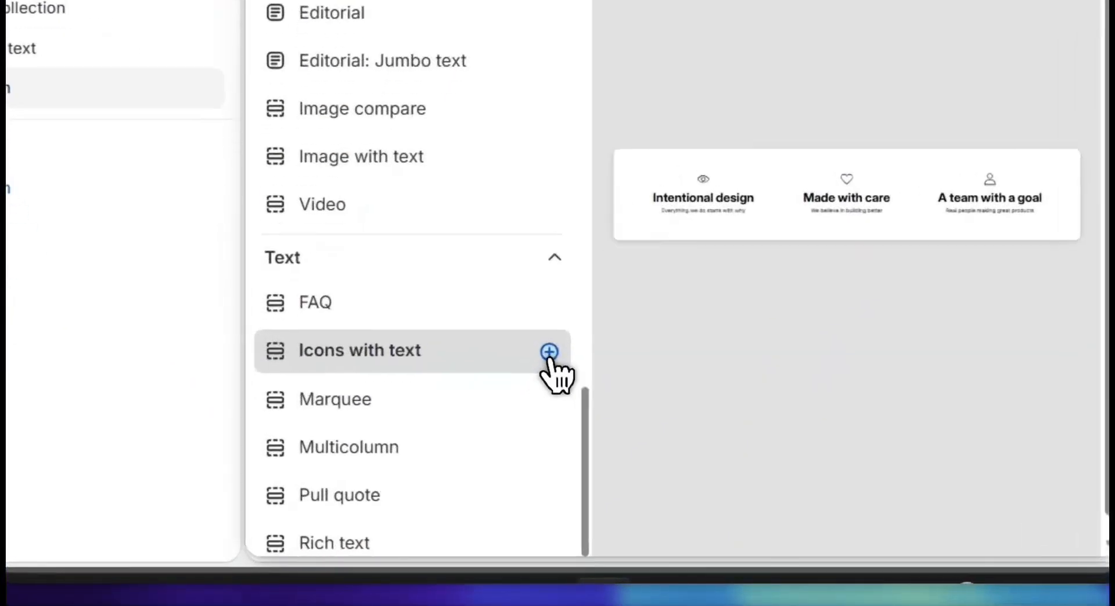
{"action": "left_click", "coordinate": [397, 465]}
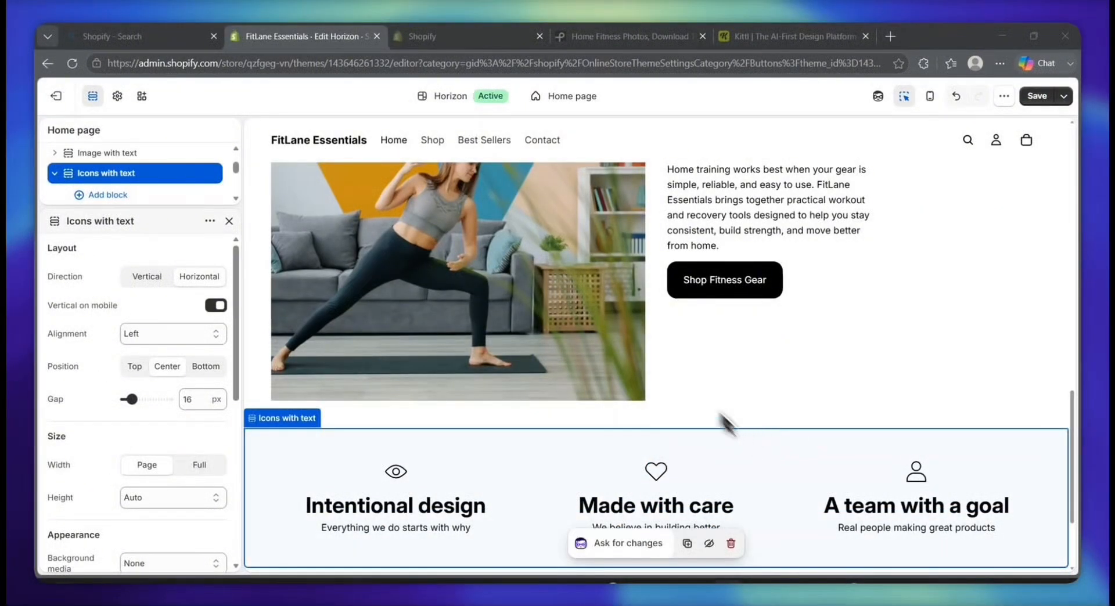
{"action": "scroll", "coordinate": [643, 278], "scroll_direction": "up", "scroll_amount": 2}
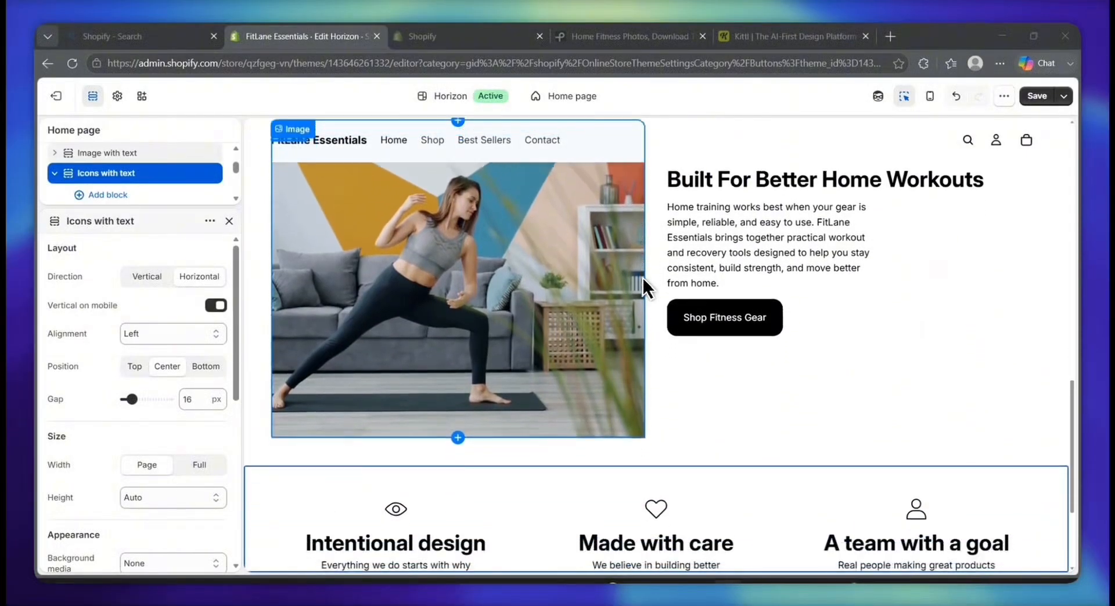
{"action": "scroll", "coordinate": [643, 284], "scroll_direction": "down", "scroll_amount": 1}
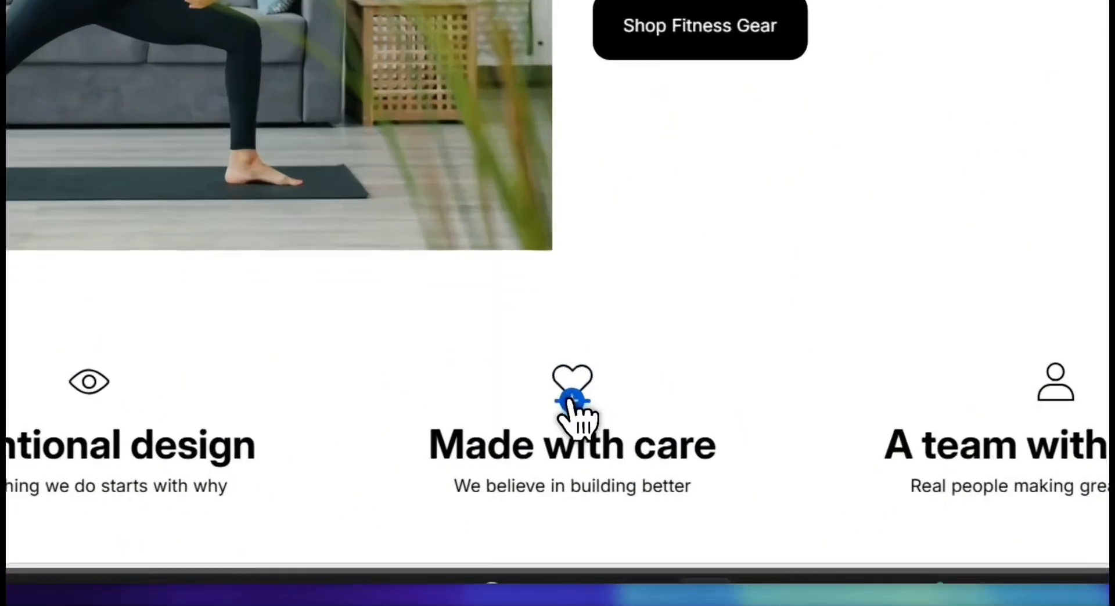
{"action": "left_click", "coordinate": [656, 485]}
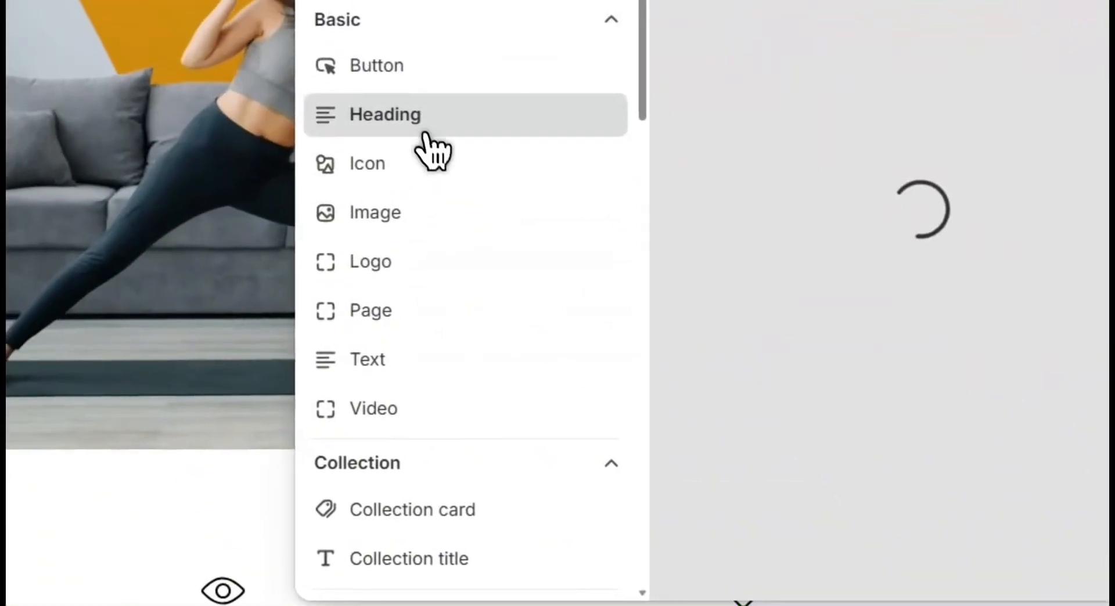
{"action": "left_click", "coordinate": [423, 126]}
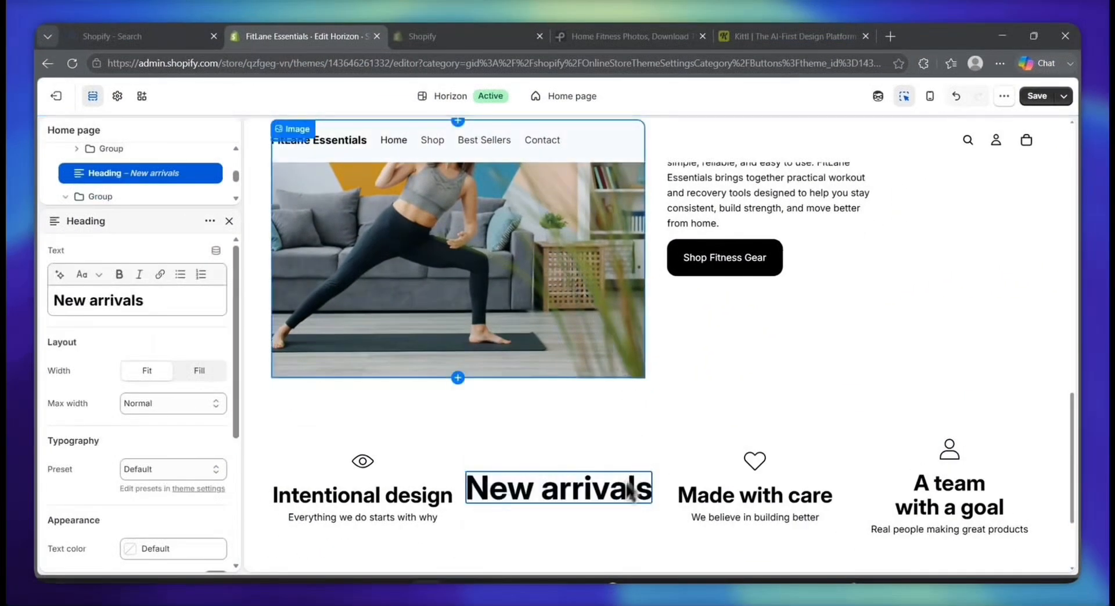
{"action": "left_click", "coordinate": [622, 480]}
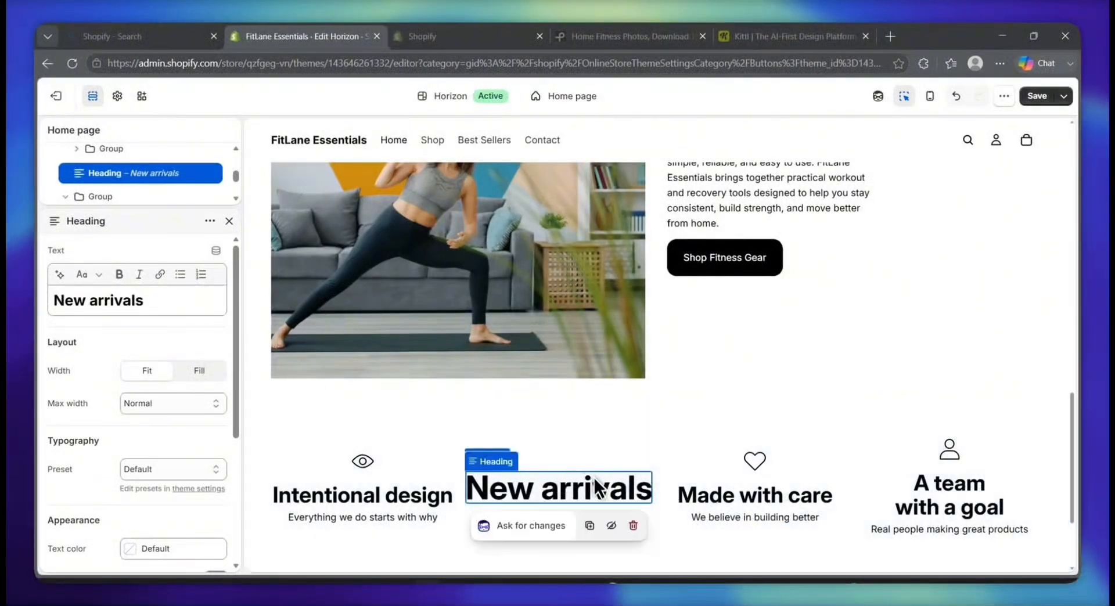
{"action": "left_click_drag", "start_coordinate": [468, 488], "coordinate": [661, 493]}
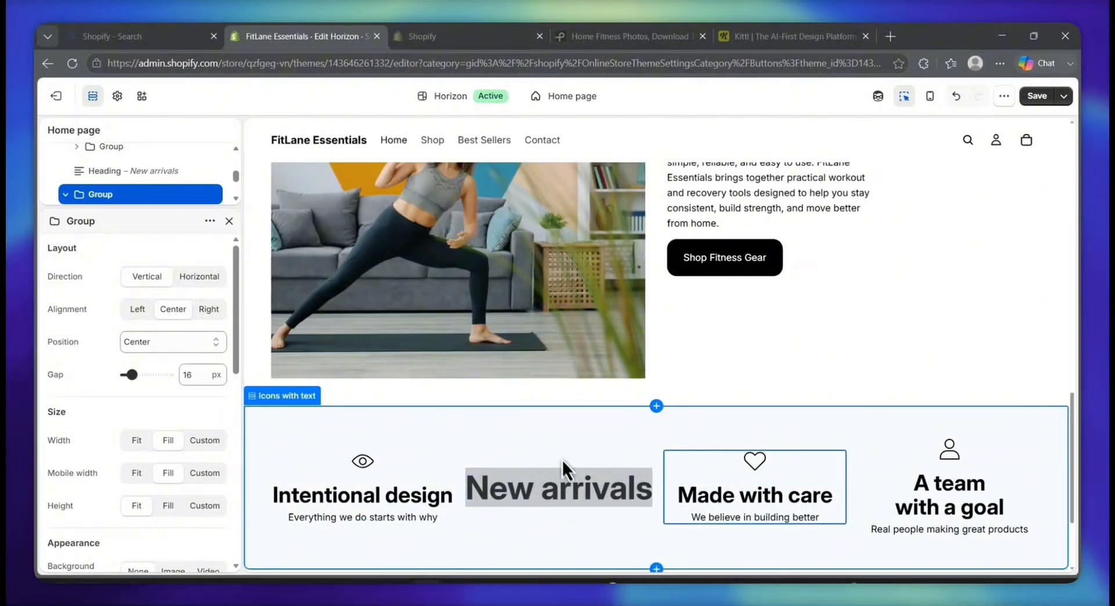
{"action": "double_click", "coordinate": [597, 476]}
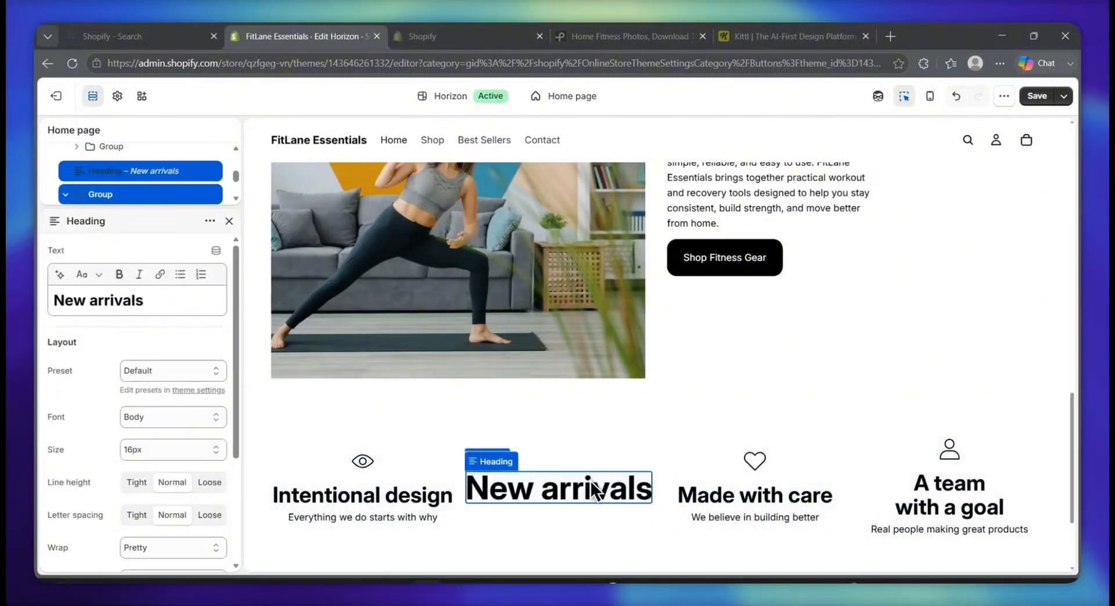
{"action": "scroll", "coordinate": [628, 490], "scroll_direction": "down", "scroll_amount": 2}
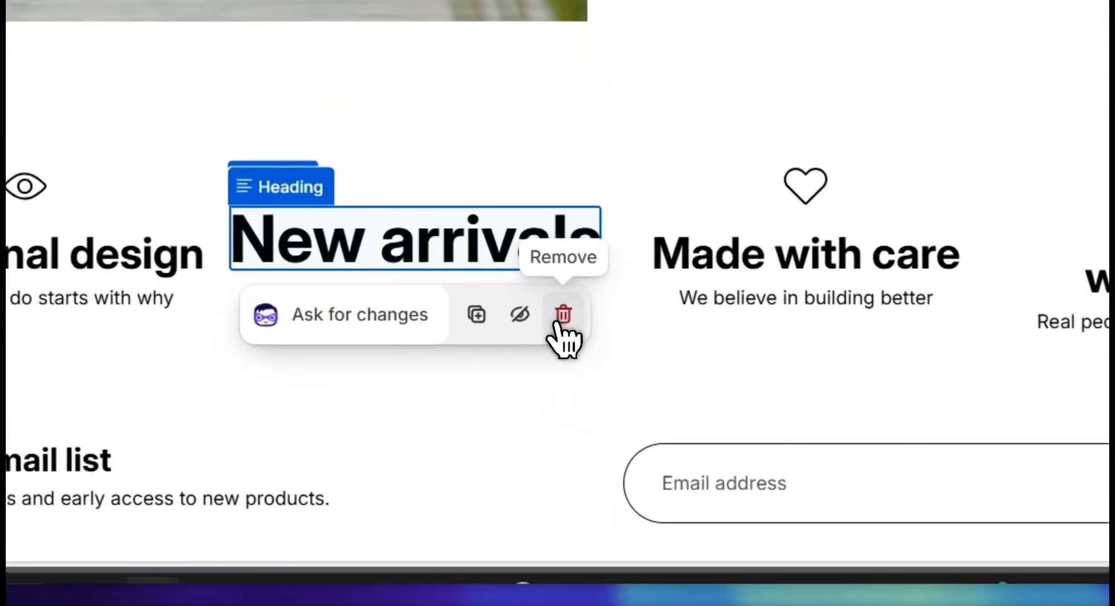
{"action": "left_click", "coordinate": [633, 448]}
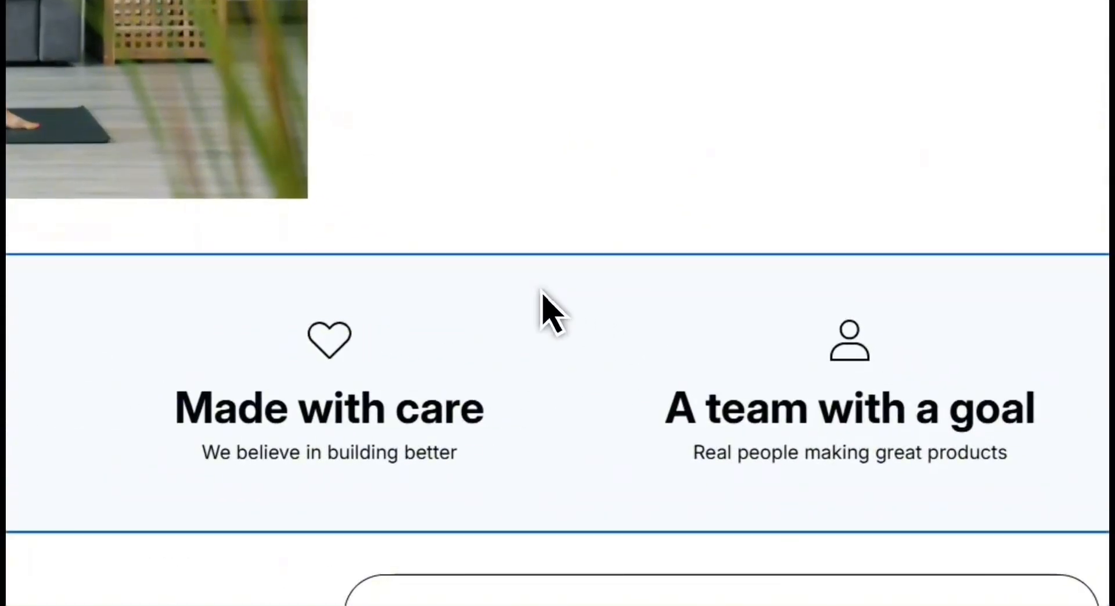
- Duplicate the whole Icons with text section so a second copy sits directly below it
{"action": "left_click", "coordinate": [543, 293]}
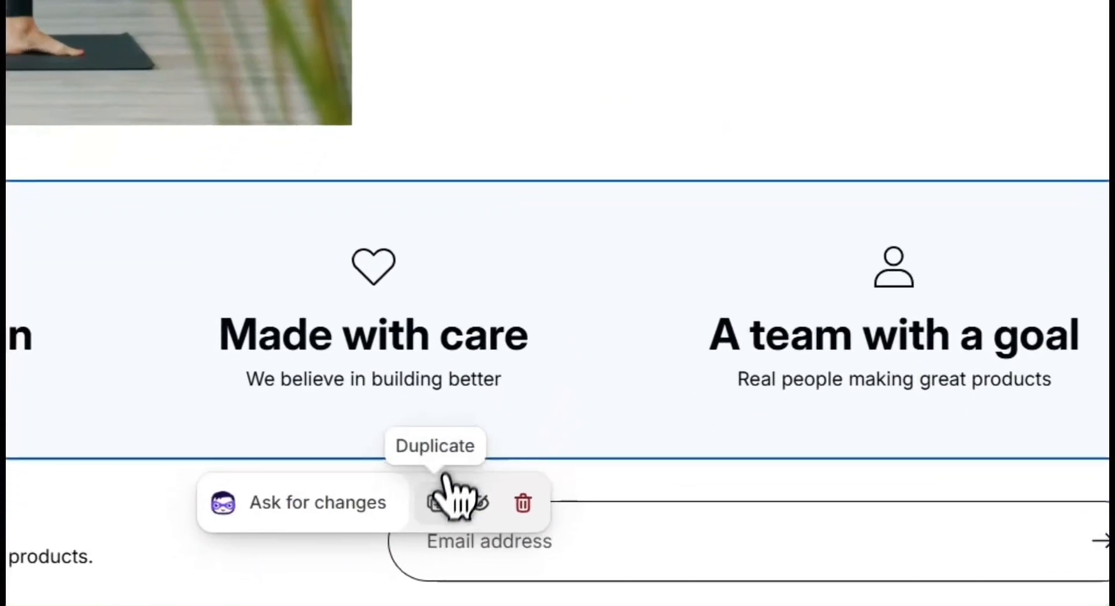
{"action": "left_click", "coordinate": [447, 485]}
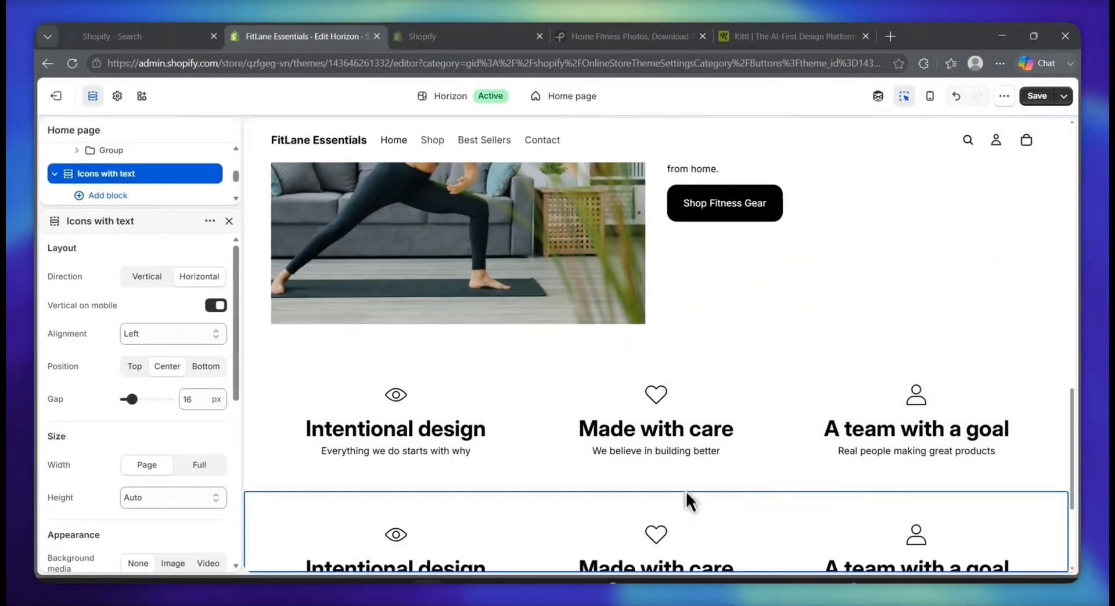
{"action": "scroll", "coordinate": [685, 491], "scroll_direction": "down", "scroll_amount": 1}
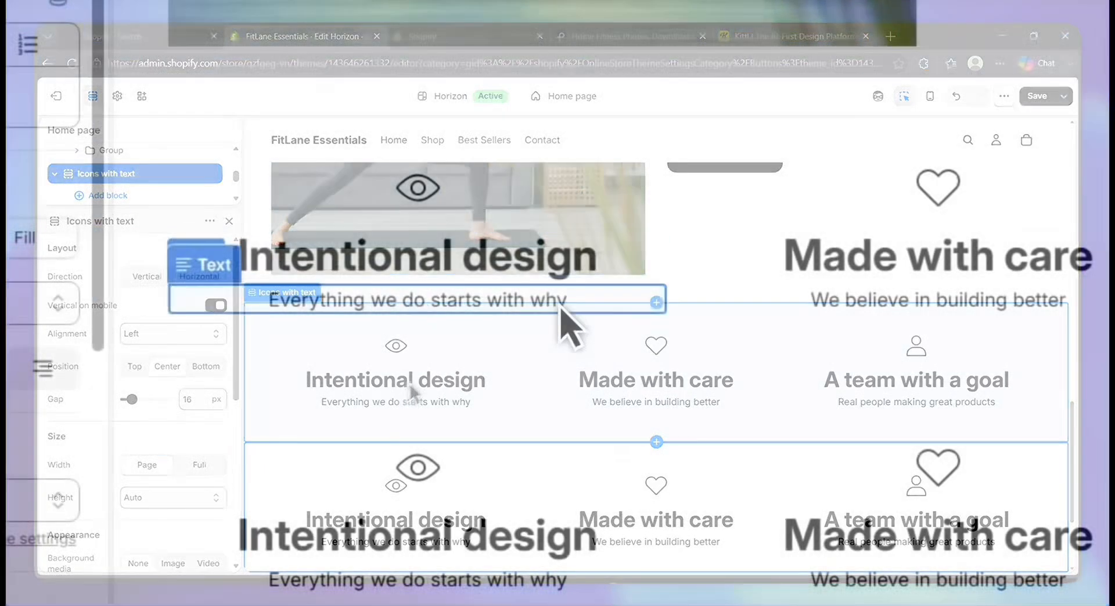
- Strip the upper Icons with text section down to the "Made with care" heading and its description, removing the other columns' content and the heart icon
{"action": "left_click", "coordinate": [563, 313]}
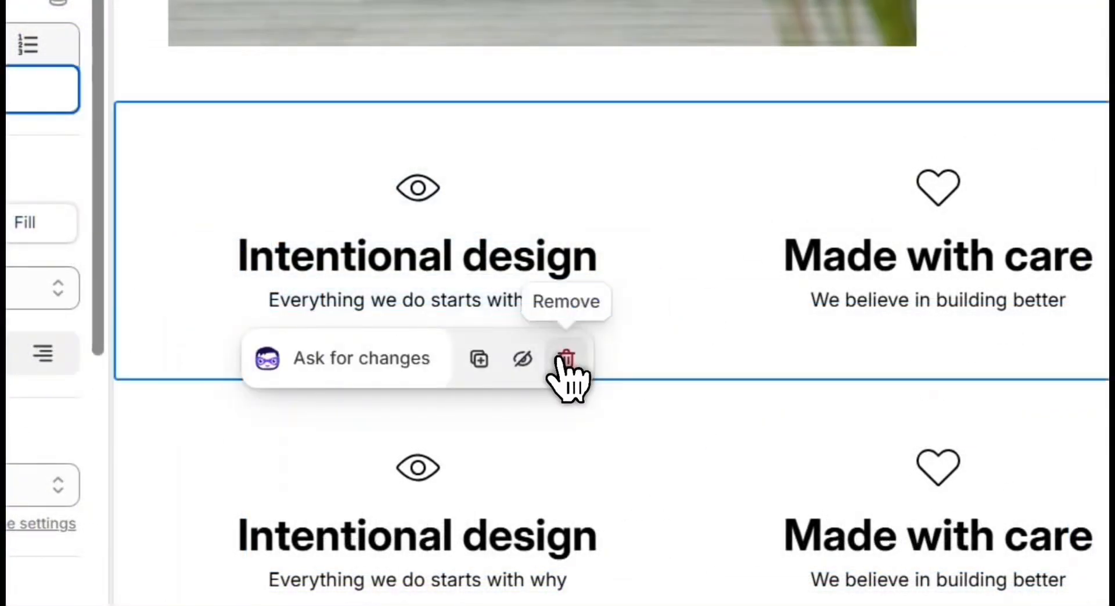
{"action": "left_click", "coordinate": [563, 357]}
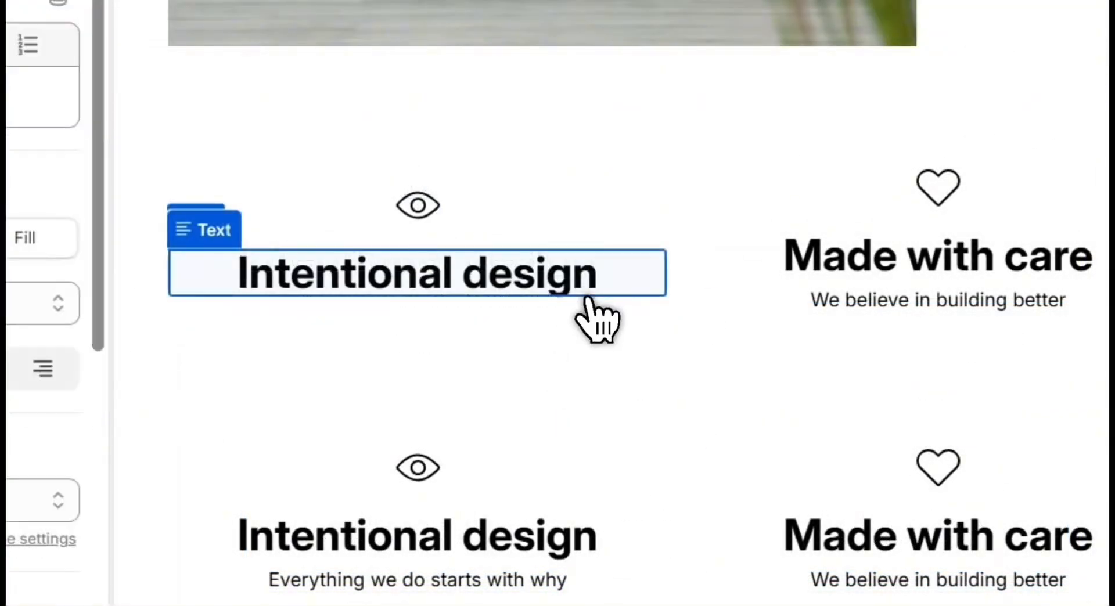
{"action": "left_click", "coordinate": [568, 343]}
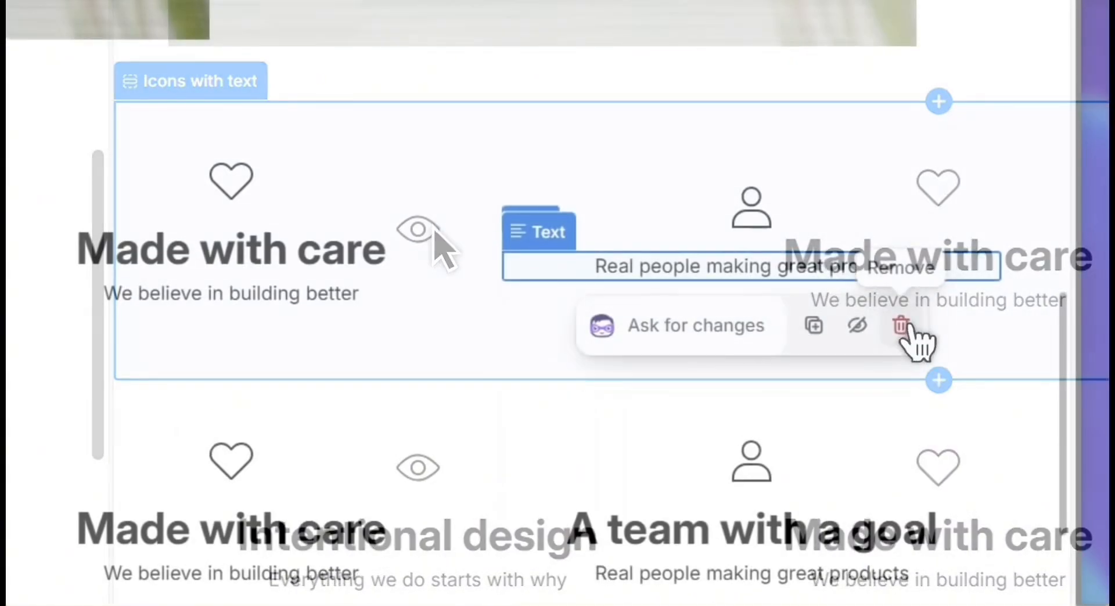
{"action": "left_click", "coordinate": [902, 320]}
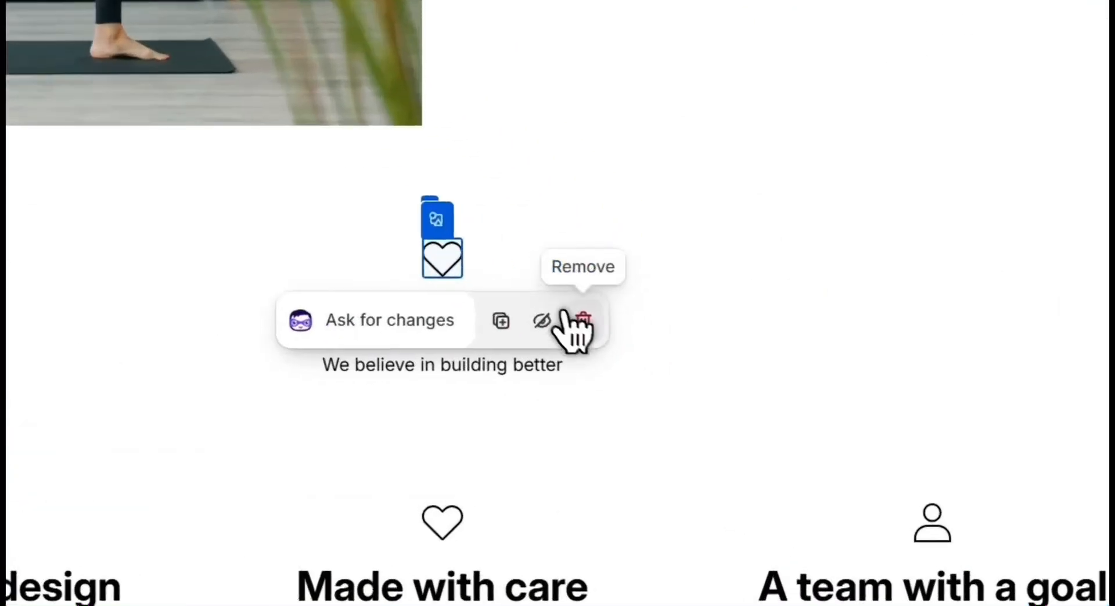
{"action": "left_click", "coordinate": [564, 314]}
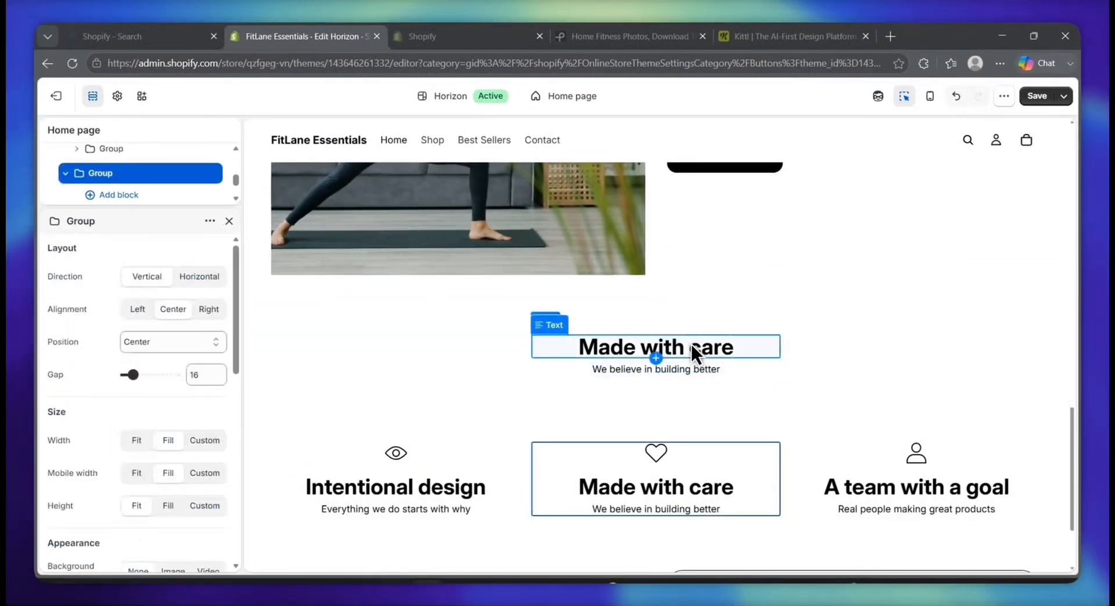
- Change the upper section's remaining heading to "Why FitLane Essentials?"
{"action": "left_click", "coordinate": [719, 346]}
{"action": "double_click", "coordinate": [719, 346]}
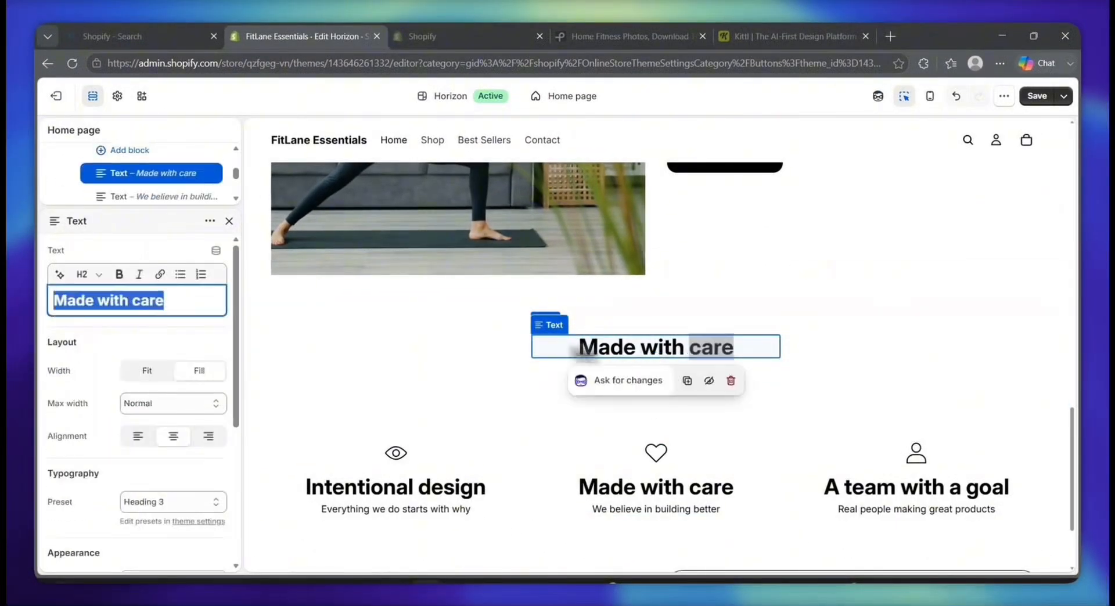
{"action": "type", "text": "Why FitLane Essentials?"}
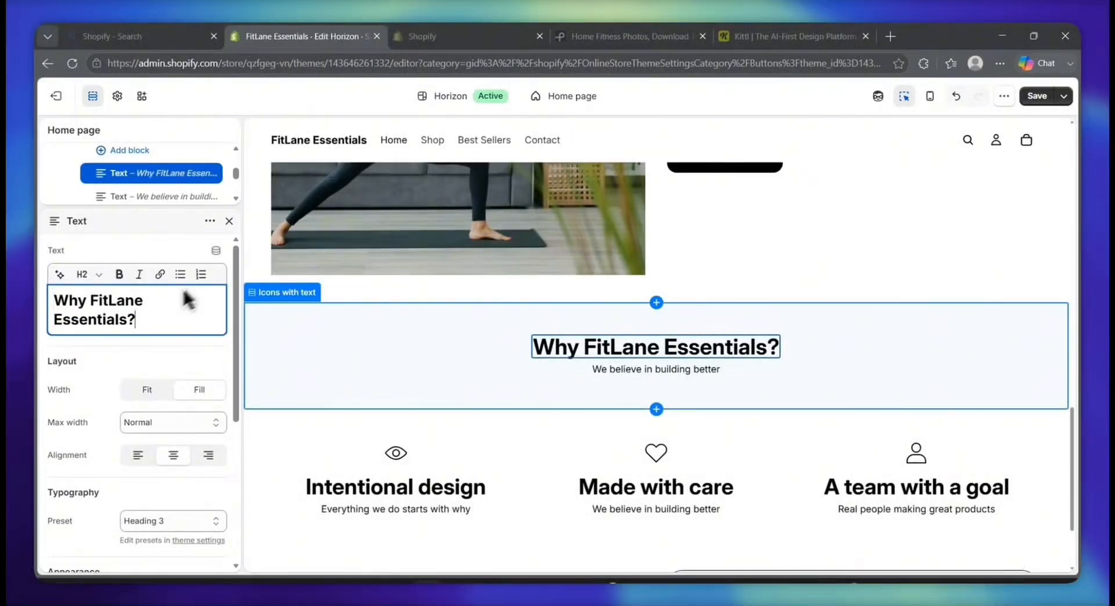
- Replace the description under that heading with "Simple home fitness essentials for strength, recovery, and everyday routines." without any trailing blank line
{"action": "left_click", "coordinate": [631, 372]}
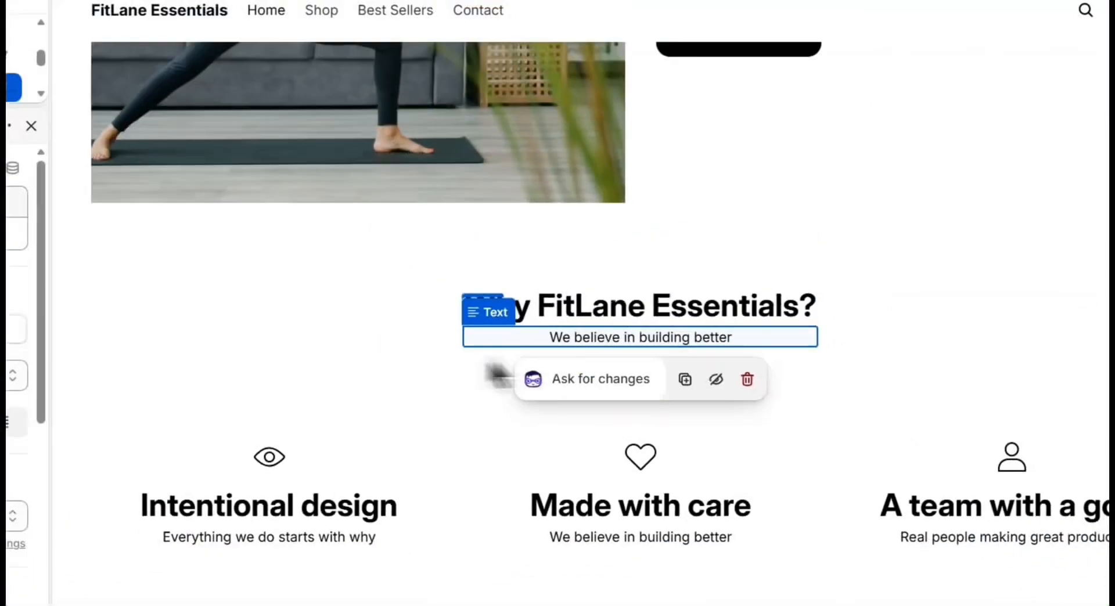
{"action": "triple_click", "coordinate": [170, 300]}
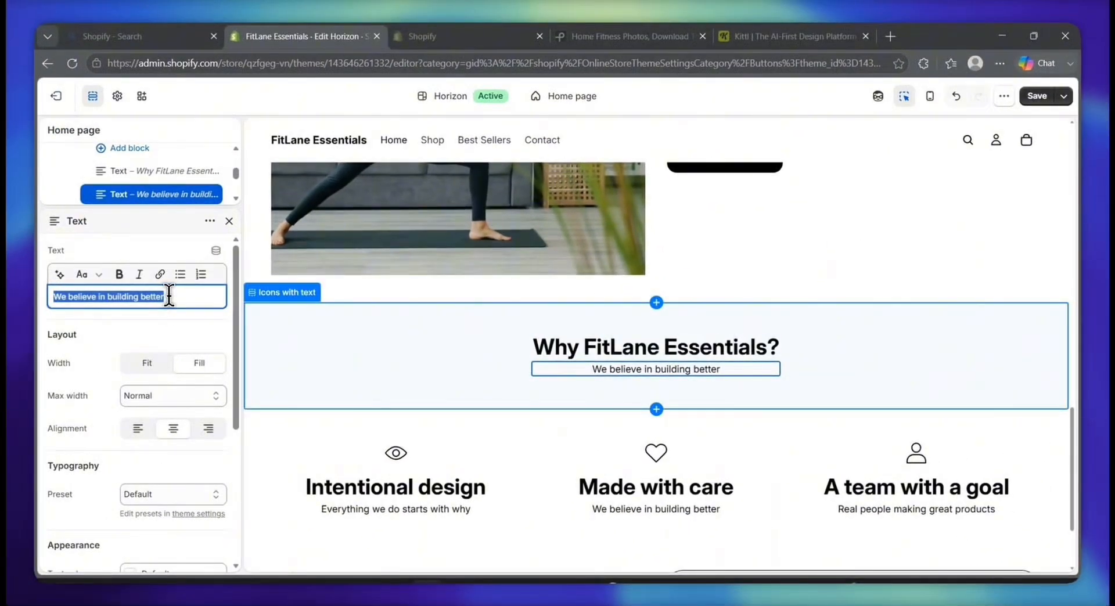
{"action": "key", "text": "BackSpace"}
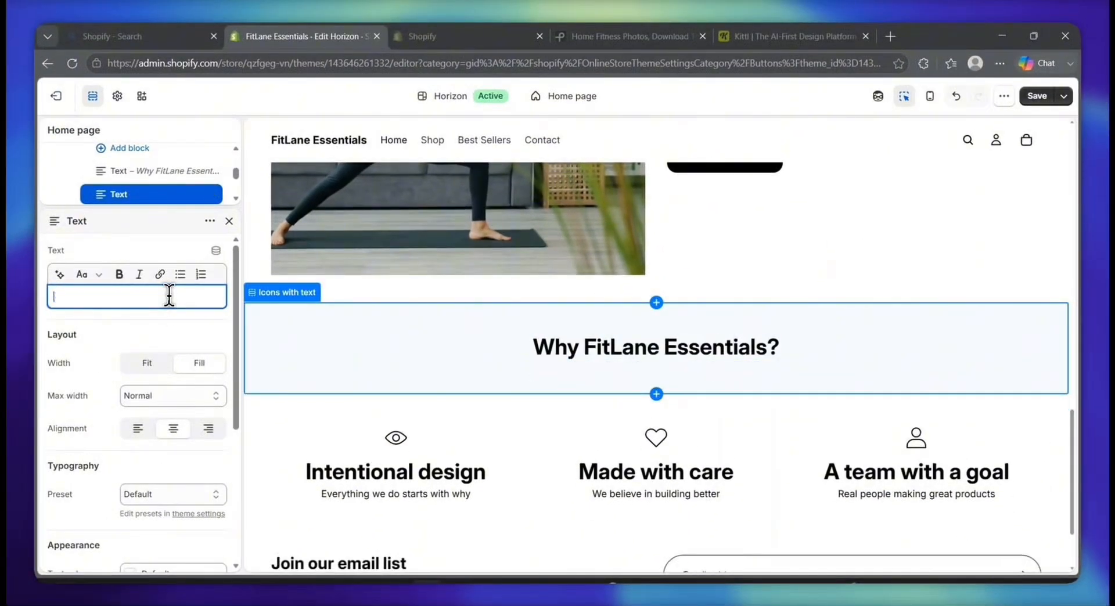
{"action": "type", "text": "Simple home fitness essentials for strength, recovery, and everyday routines."}
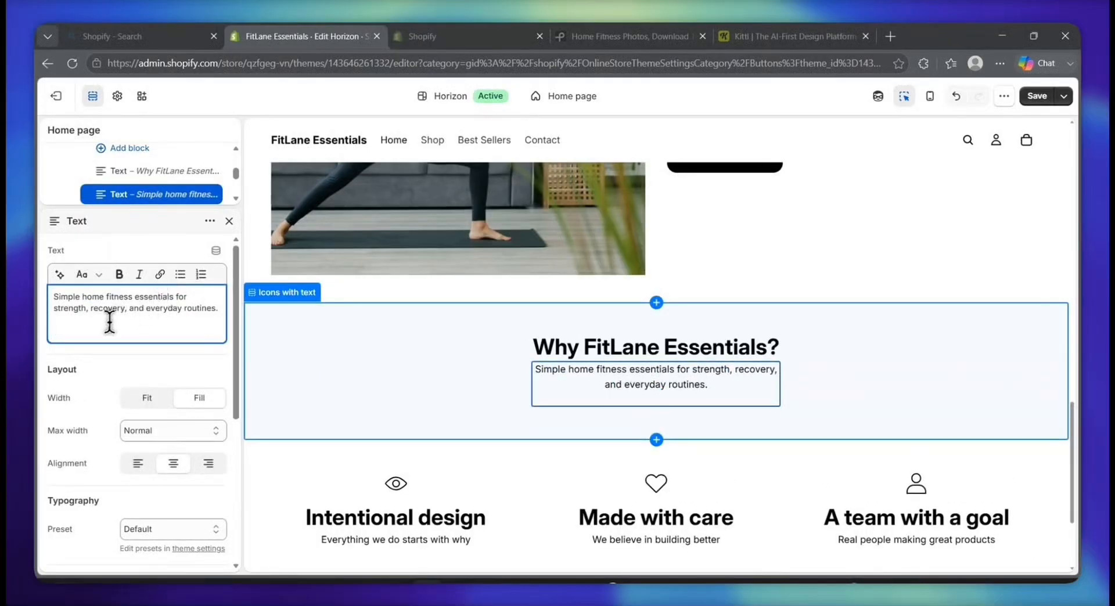
{"action": "key", "text": "BackSpace"}
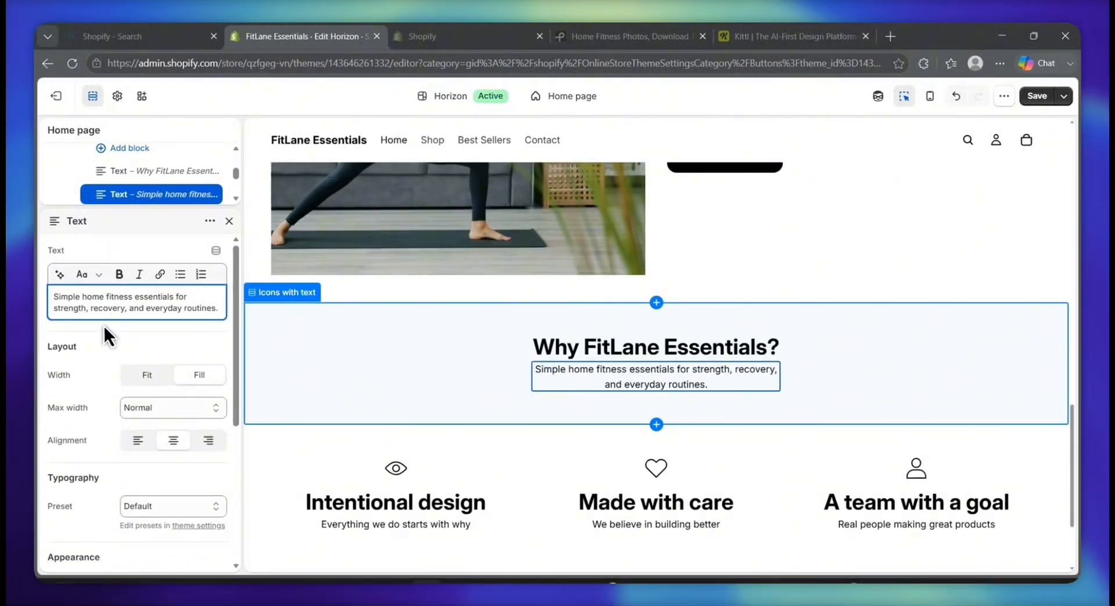
{"action": "left_click", "coordinate": [813, 404]}
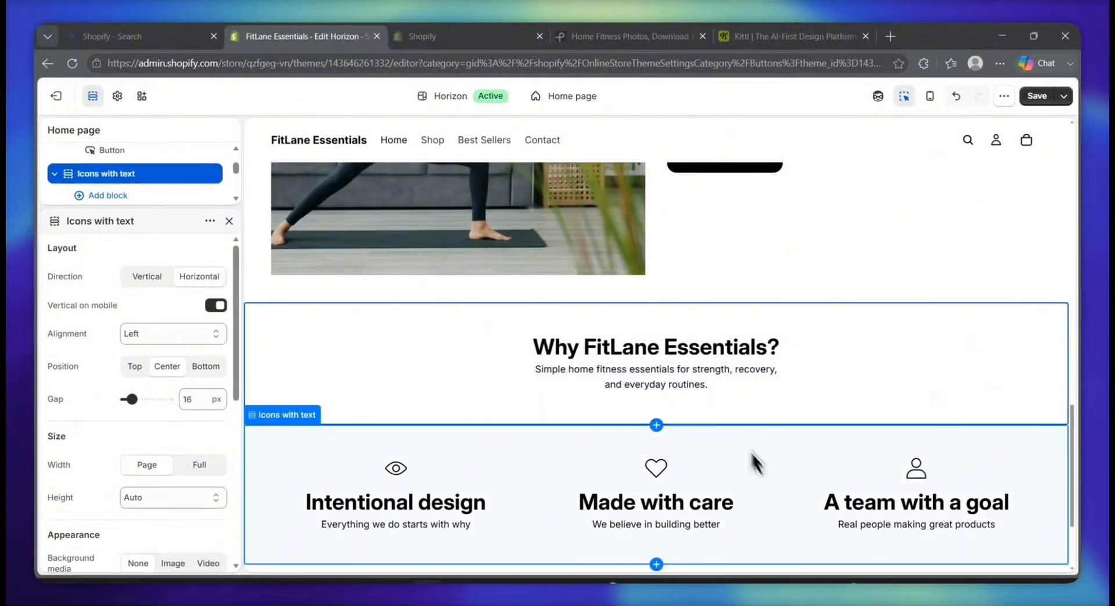
- Set the "Why FitLane Essentials?" section's padding to 18 px at the top and 12 px at the bottom
{"action": "scroll", "coordinate": [762, 440], "scroll_direction": "down", "scroll_amount": 2}
{"action": "scroll", "coordinate": [762, 436], "scroll_direction": "down", "scroll_amount": 1}
{"action": "scroll", "coordinate": [761, 432], "scroll_direction": "up", "scroll_amount": 1}
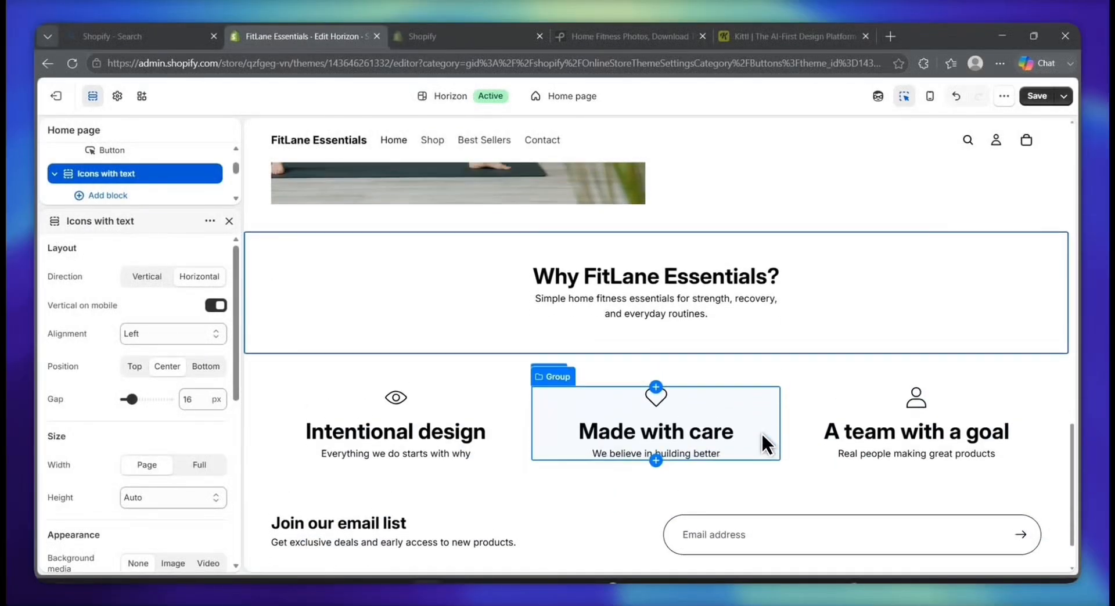
{"action": "left_click", "coordinate": [699, 344]}
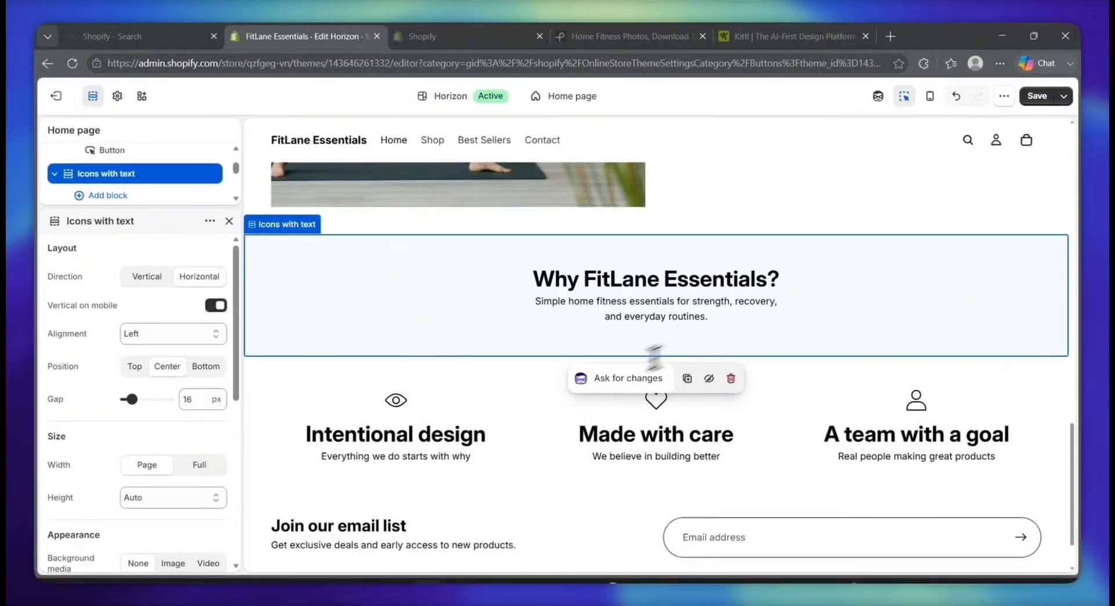
{"action": "scroll", "coordinate": [204, 464], "scroll_direction": "down", "scroll_amount": 3}
{"action": "scroll", "coordinate": [203, 457], "scroll_direction": "down", "scroll_amount": 8}
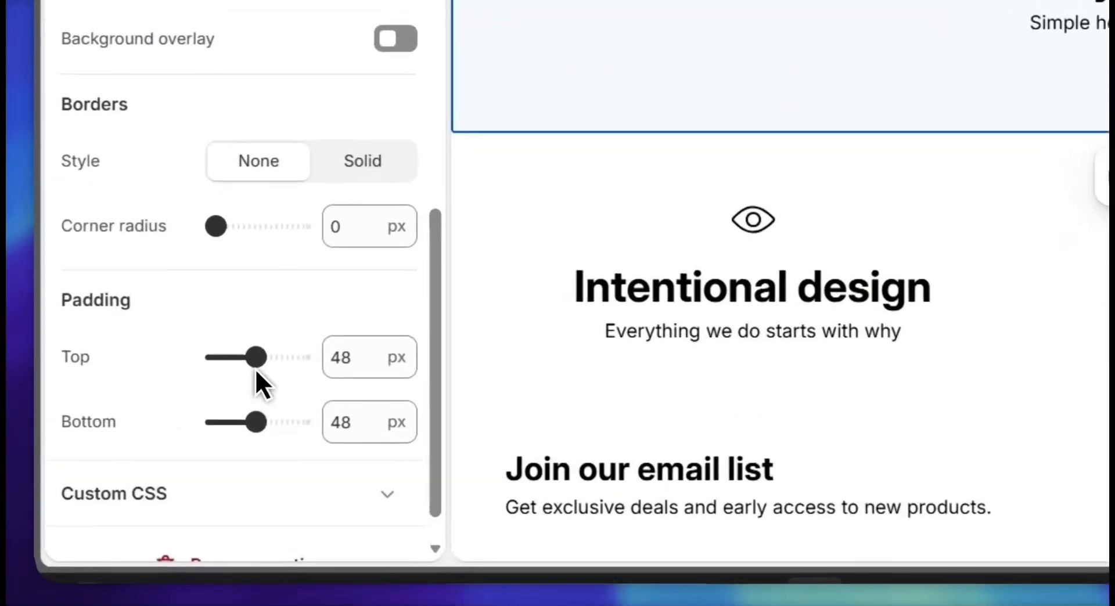
{"action": "left_click_drag", "start_coordinate": [146, 480], "coordinate": [134, 478]}
{"action": "left_click", "coordinate": [259, 426]}
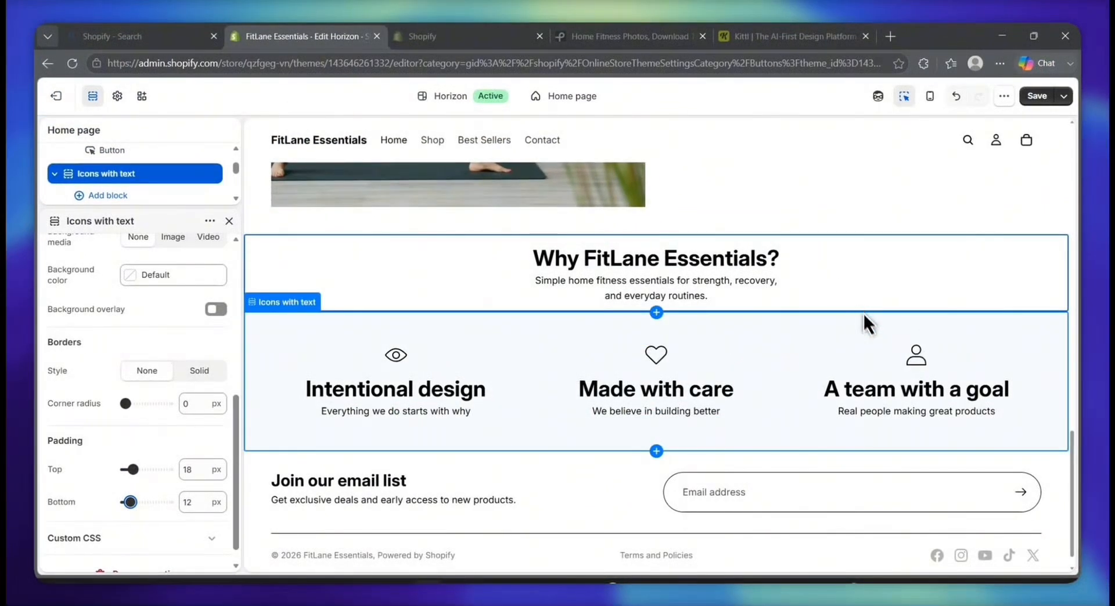
- Change the "Intentional design" heading under the eye icon to "Home Workout Ready"
{"action": "scroll", "coordinate": [864, 319], "scroll_direction": "up", "scroll_amount": 1}
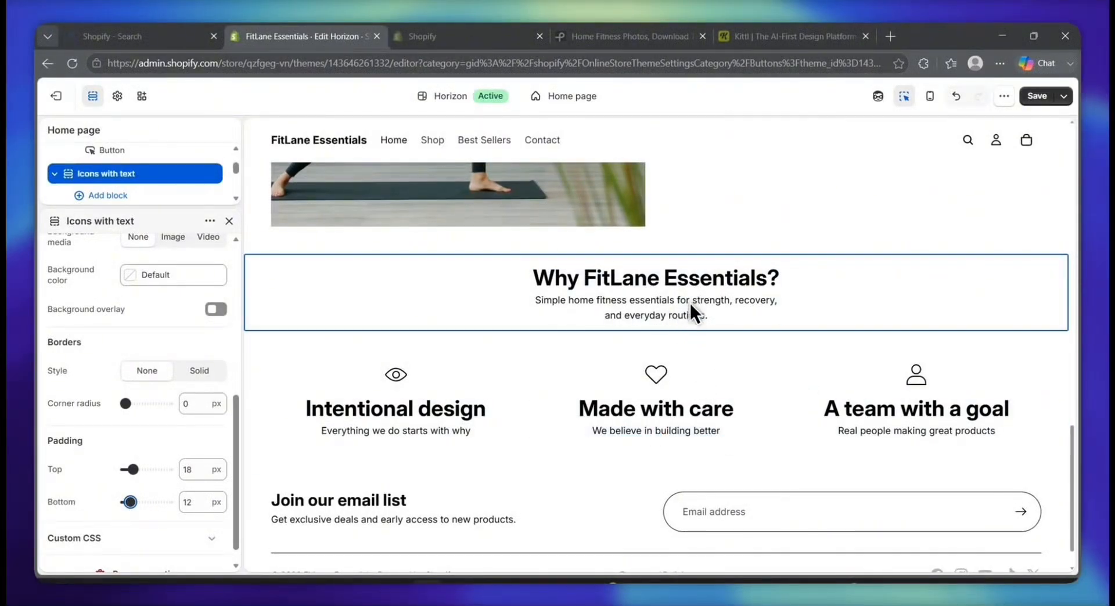
{"action": "scroll", "coordinate": [690, 304], "scroll_direction": "up", "scroll_amount": 2}
{"action": "scroll", "coordinate": [690, 316], "scroll_direction": "down", "scroll_amount": 2}
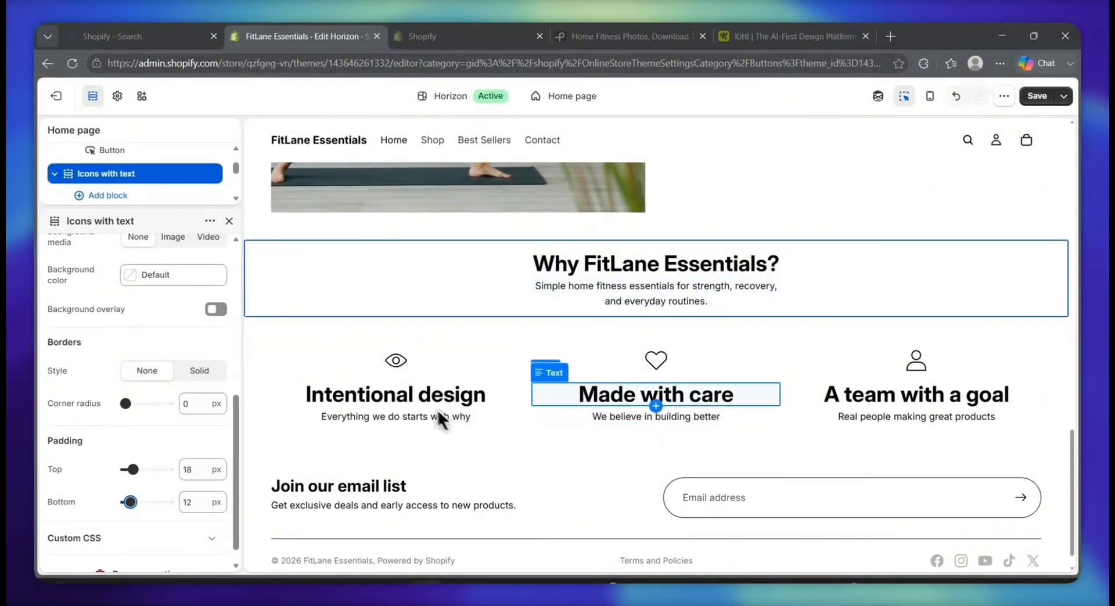
{"action": "left_click", "coordinate": [420, 399]}
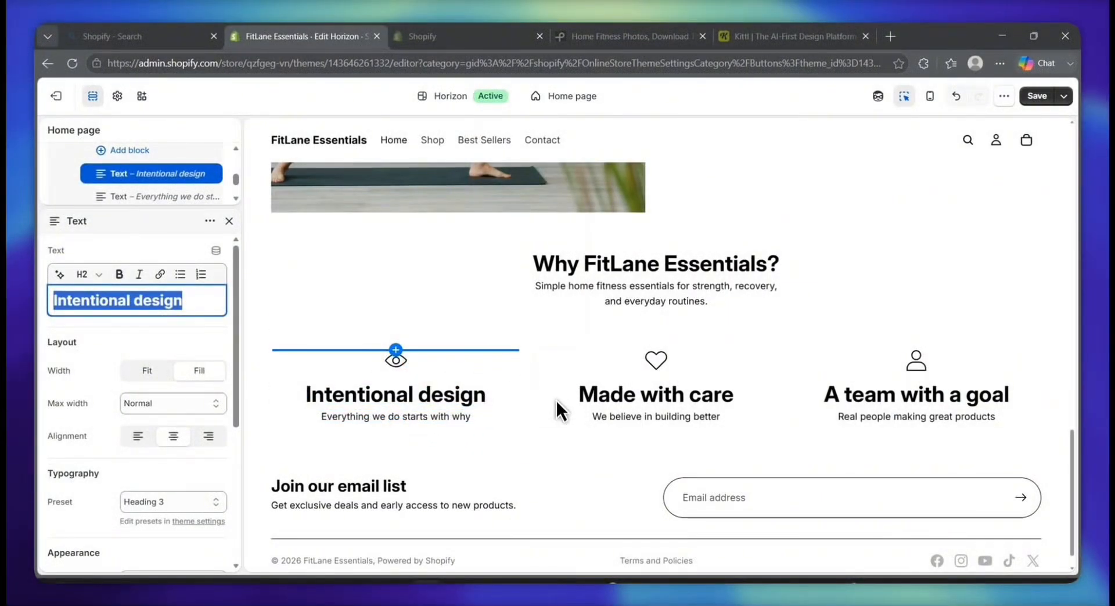
{"action": "scroll", "coordinate": [671, 282], "scroll_direction": "up", "scroll_amount": 3}
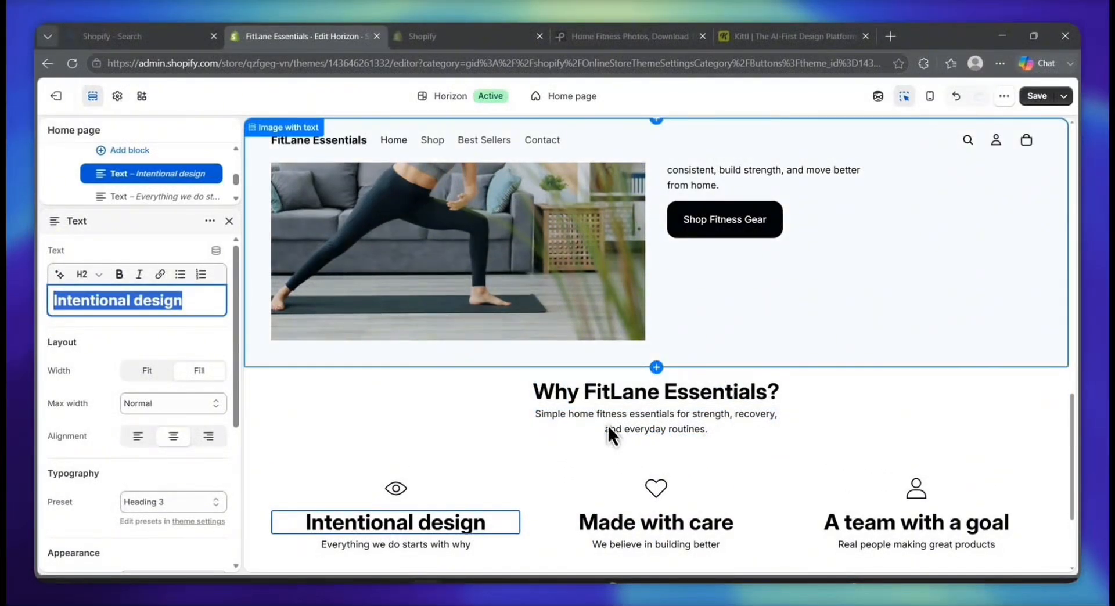
{"action": "scroll", "coordinate": [608, 428], "scroll_direction": "down", "scroll_amount": 3}
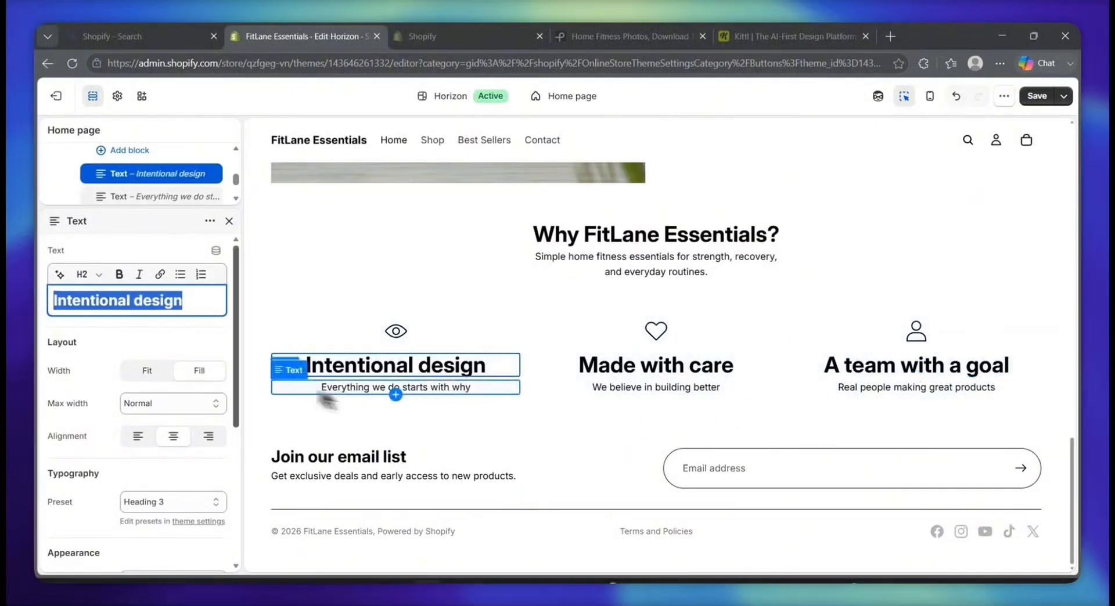
{"action": "key", "text": "BackSpace"}
{"action": "type", "text": "Home Workout Ready"}
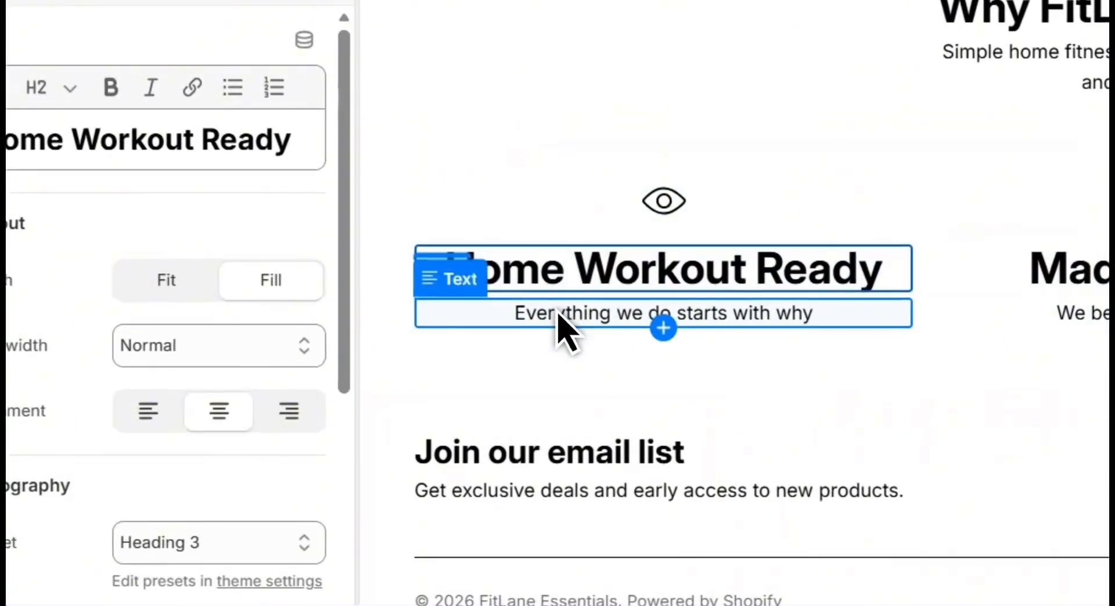
- Replace the text under "Home Workout Ready" with "Simple gear designed for training at home, without needing a full gym setup."
{"action": "left_click", "coordinate": [528, 321]}
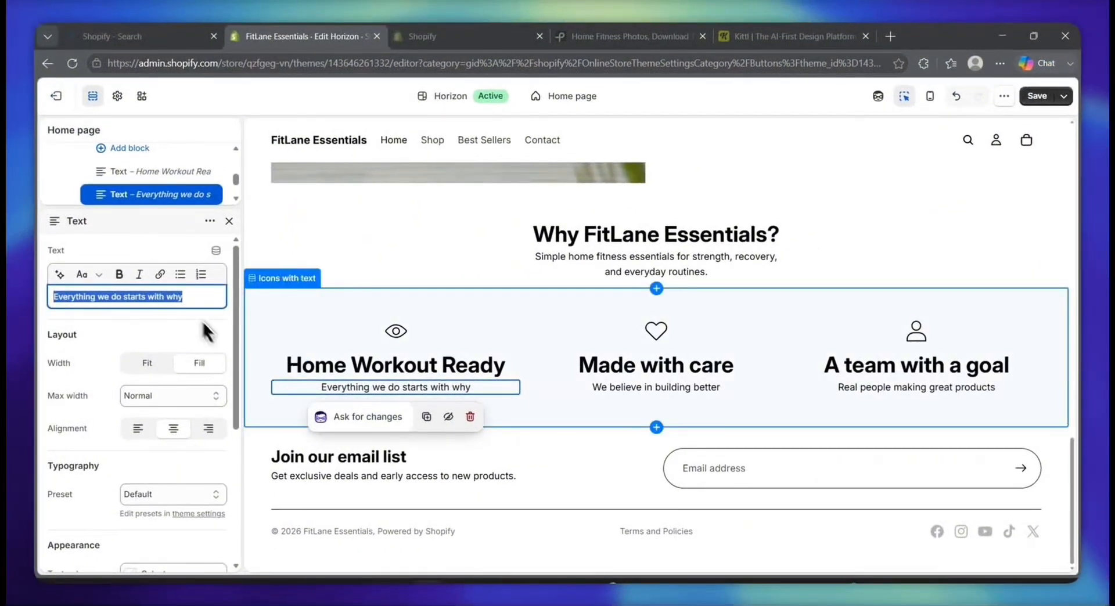
{"action": "key", "text": "BackSpace"}
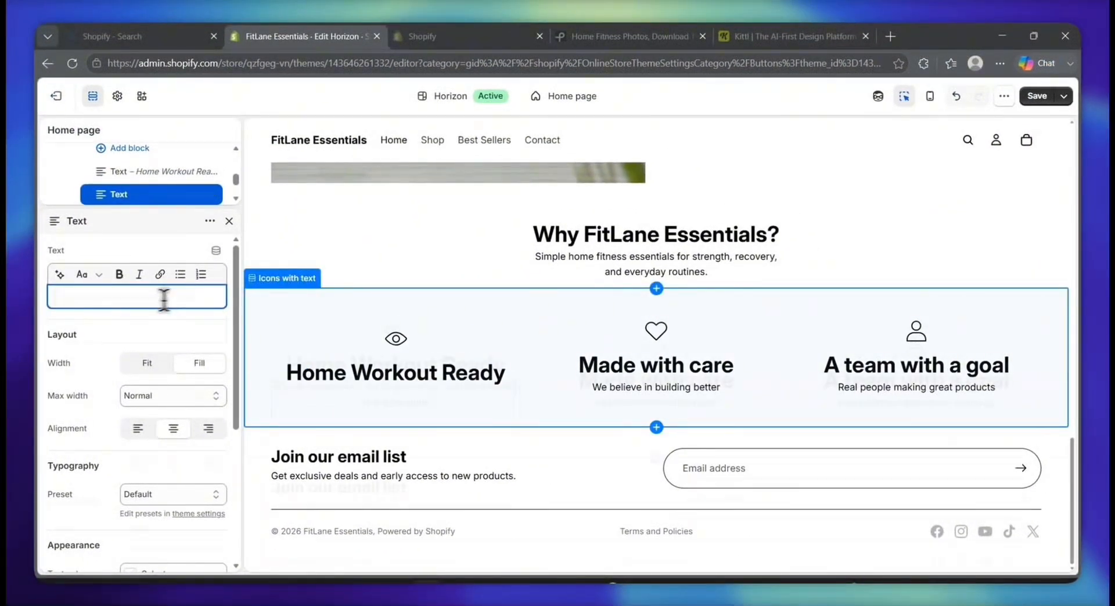
{"action": "type", "text": "e gear designed for training at home, without needing a full gym setup."}
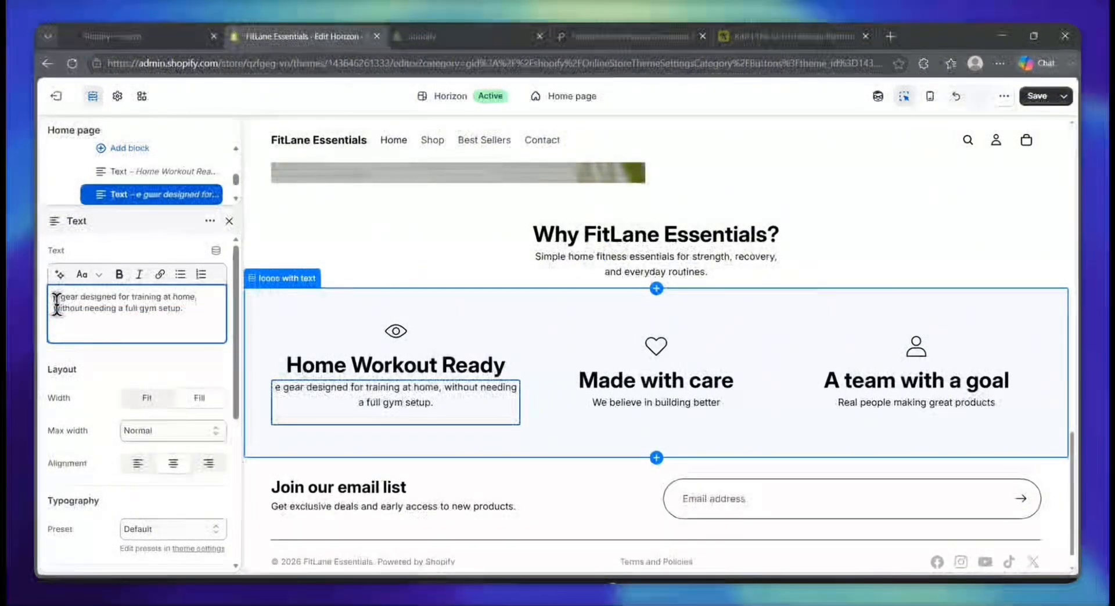
{"action": "type", "text": "Sim"}
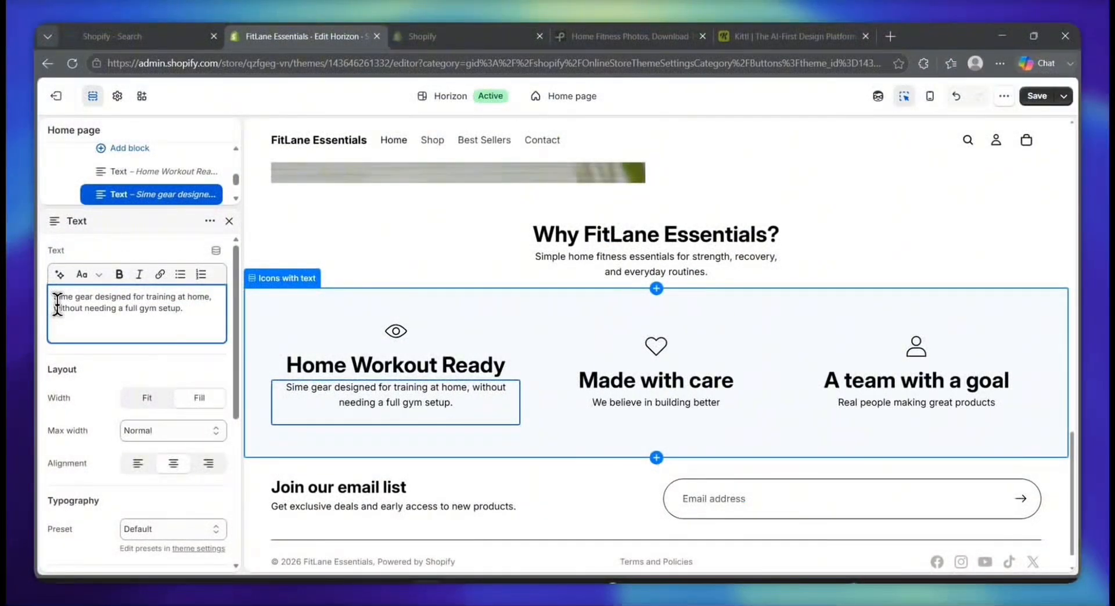
{"action": "type", "text": "pl"}
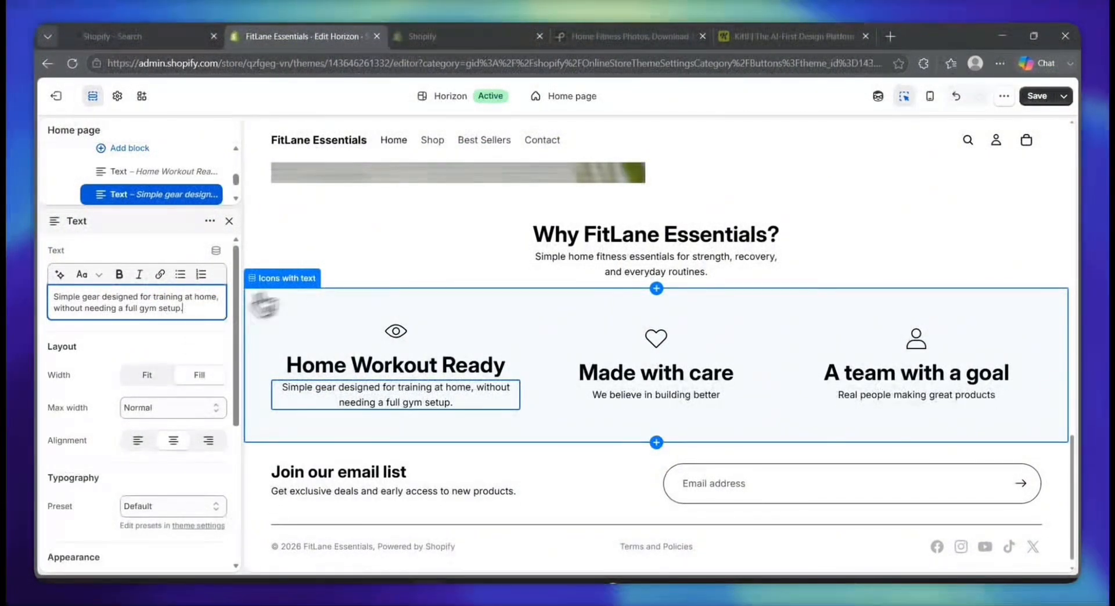
{"action": "left_click", "coordinate": [476, 414]}
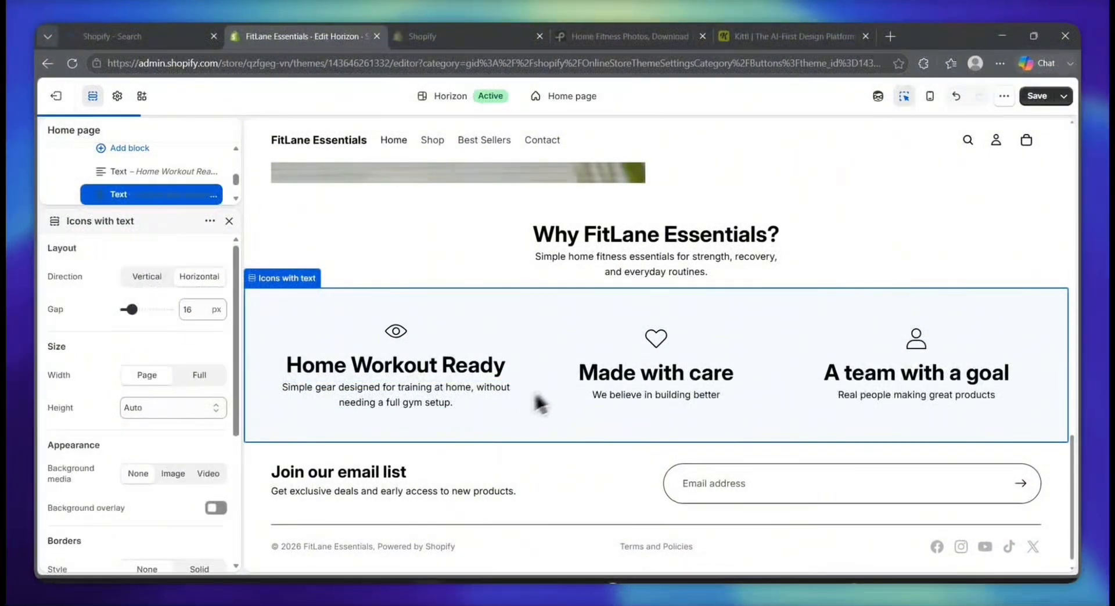
- Change the "Made with care" heading under the heart icon to "Strength and Recovery"
{"action": "left_click", "coordinate": [641, 376]}
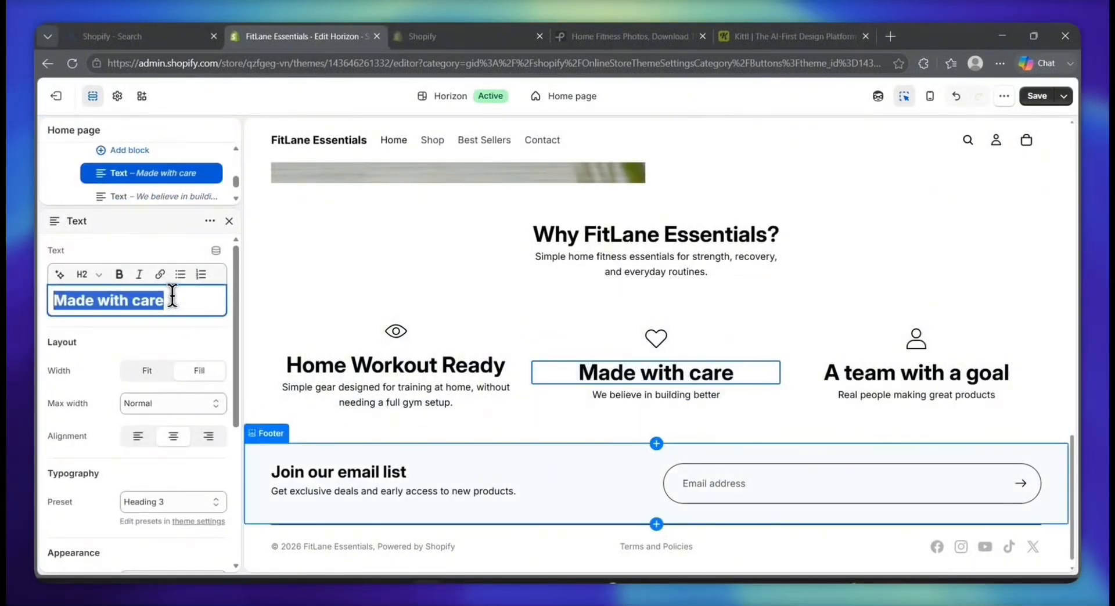
{"action": "key", "text": "BackSpace"}
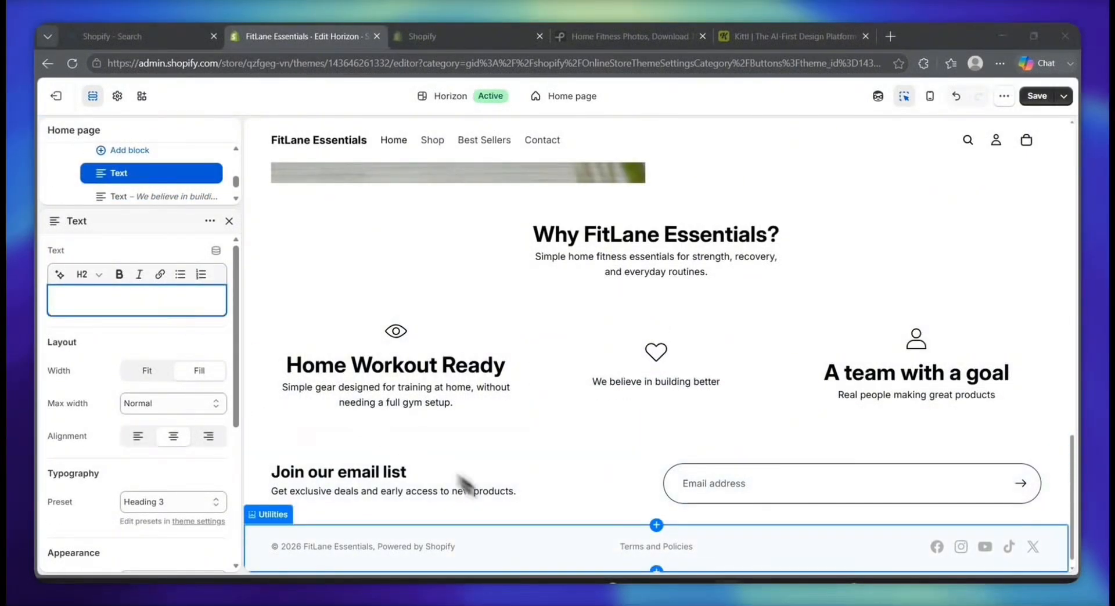
{"action": "type", "text": "Strength and Recovery"}
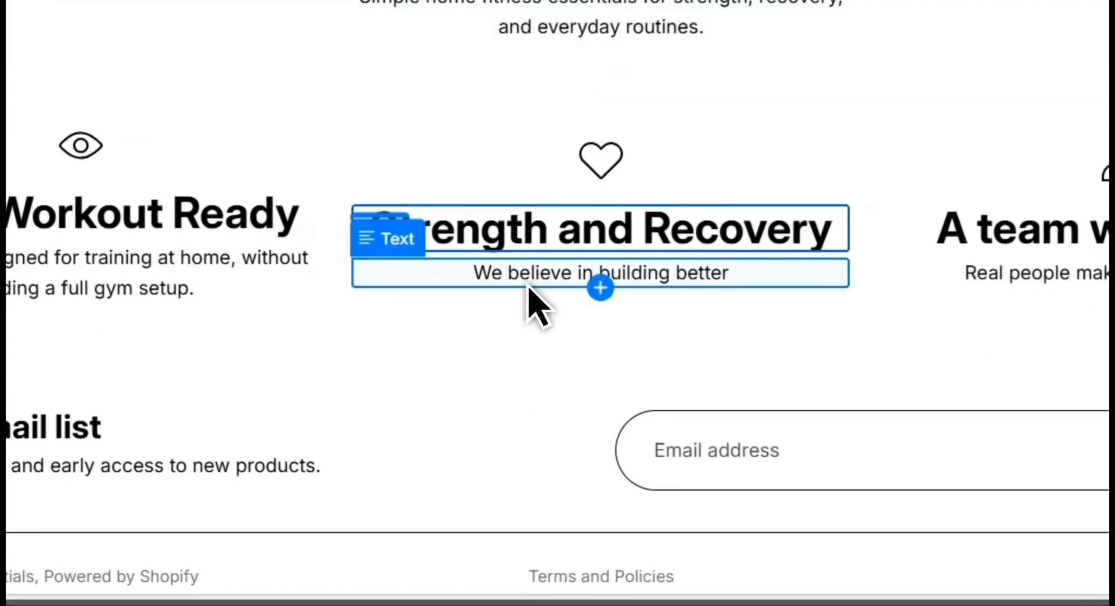
- Replace the text under "Strength and Recovery" with "Essentials for building strength, improving mobility, and supporting recovery between workouts." without a trailing blank line
{"action": "left_click", "coordinate": [529, 285]}
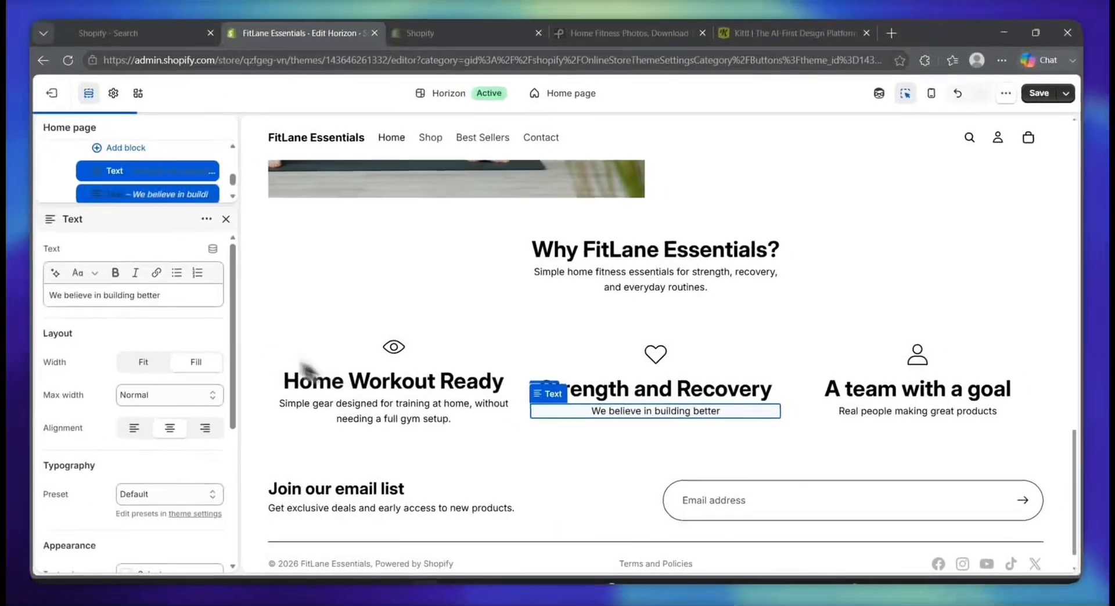
{"action": "triple_click", "coordinate": [209, 306]}
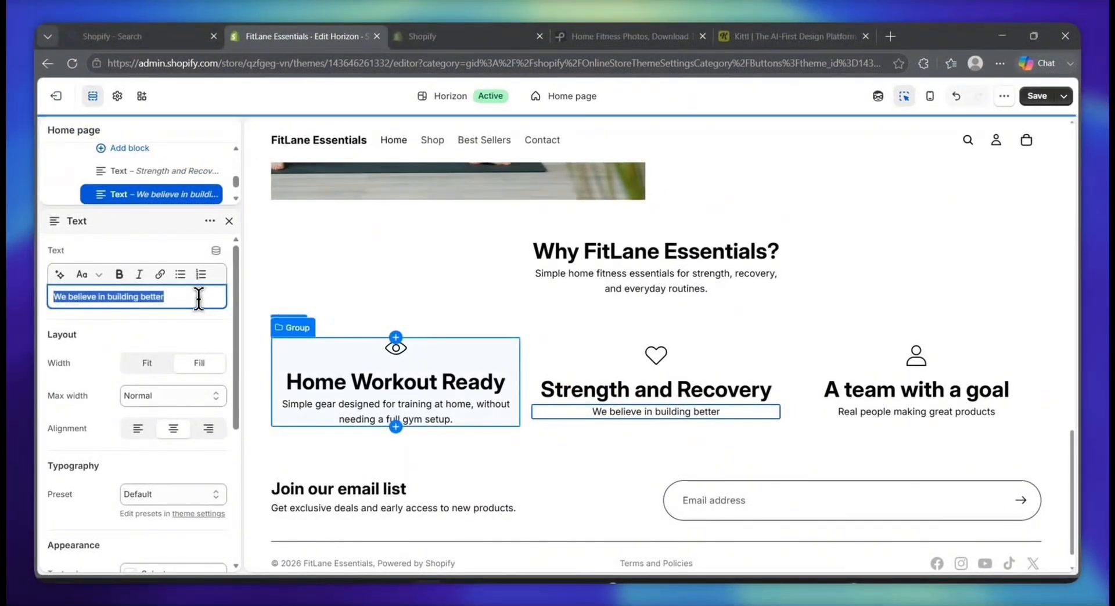
{"action": "key", "text": "BackSpace"}
{"action": "type", "text": "Essentials for building strength, improving mobility, and supporting recovery between workouts."}
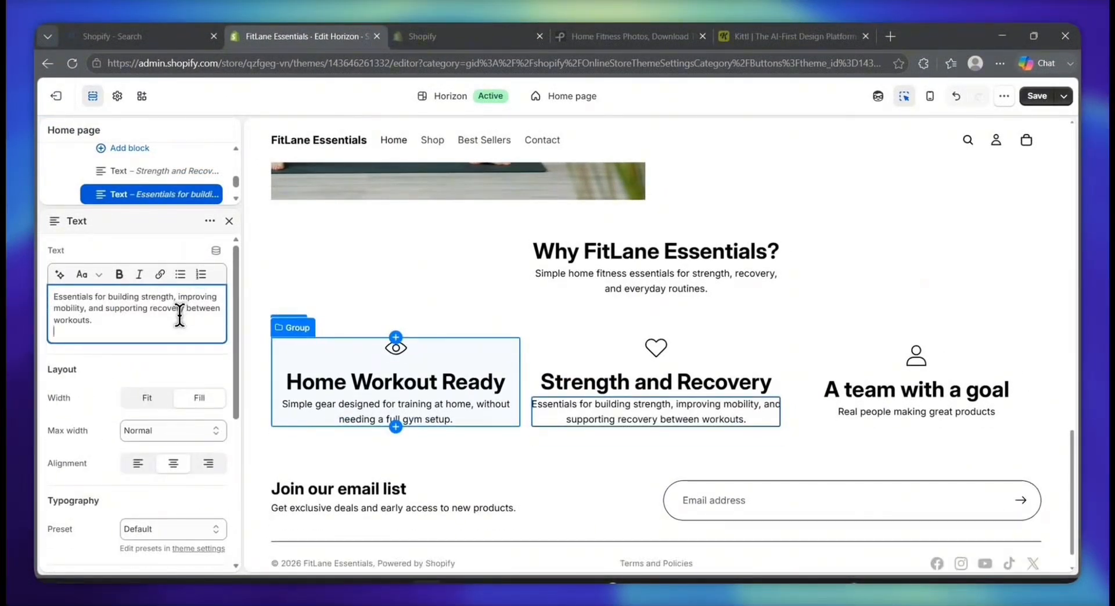
{"action": "key", "text": "BackSpace"}
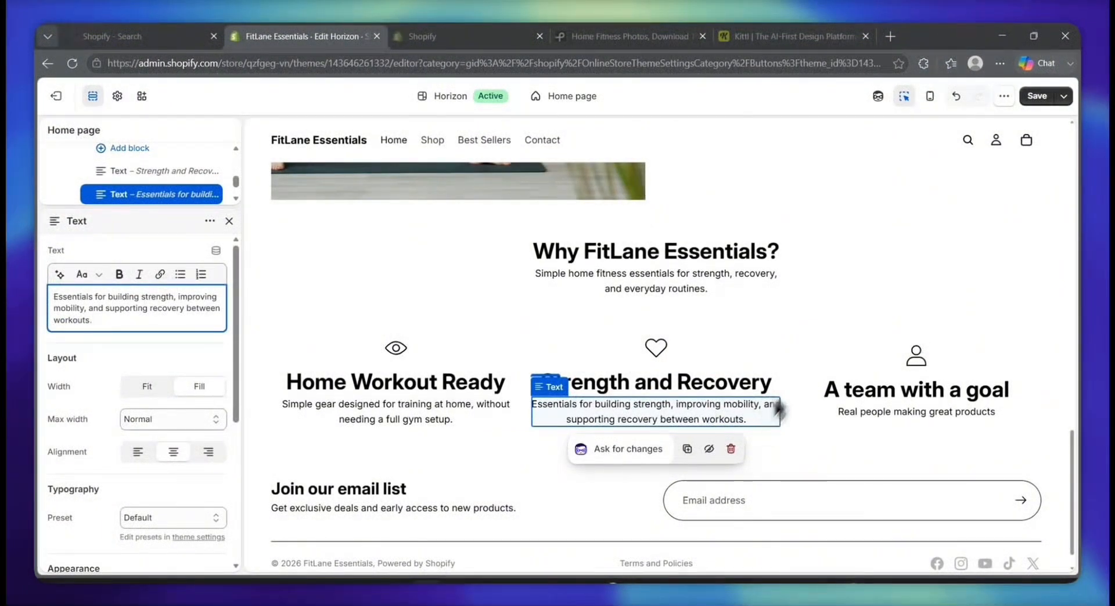
- Change the "A team with a goal" heading under the person icon to "Easy to Start"
{"action": "left_click", "coordinate": [863, 395]}
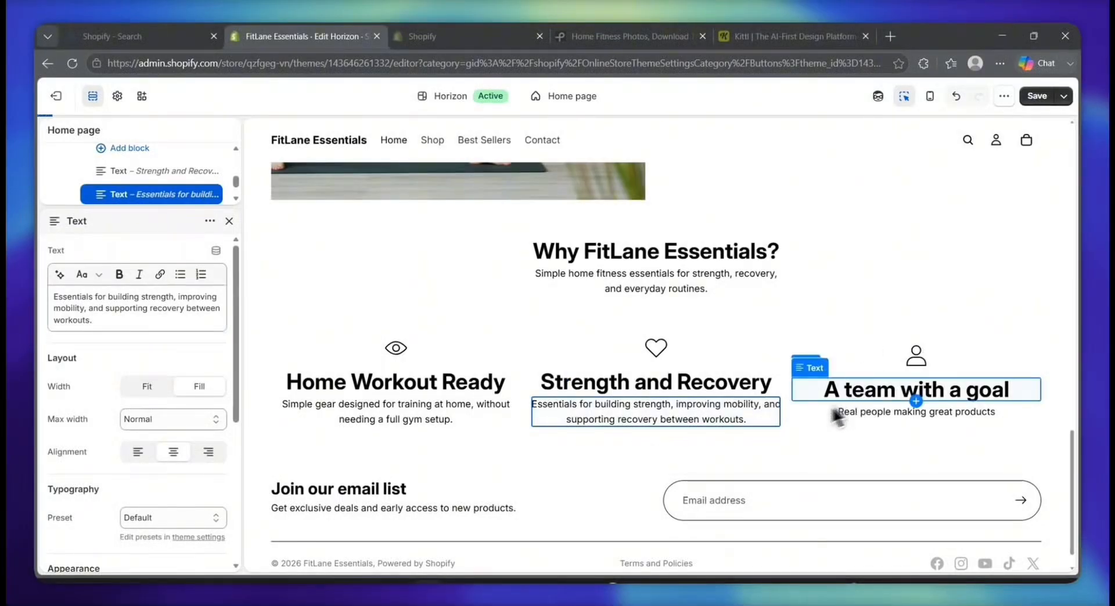
{"action": "left_click_drag", "start_coordinate": [54, 300], "coordinate": [218, 325]}
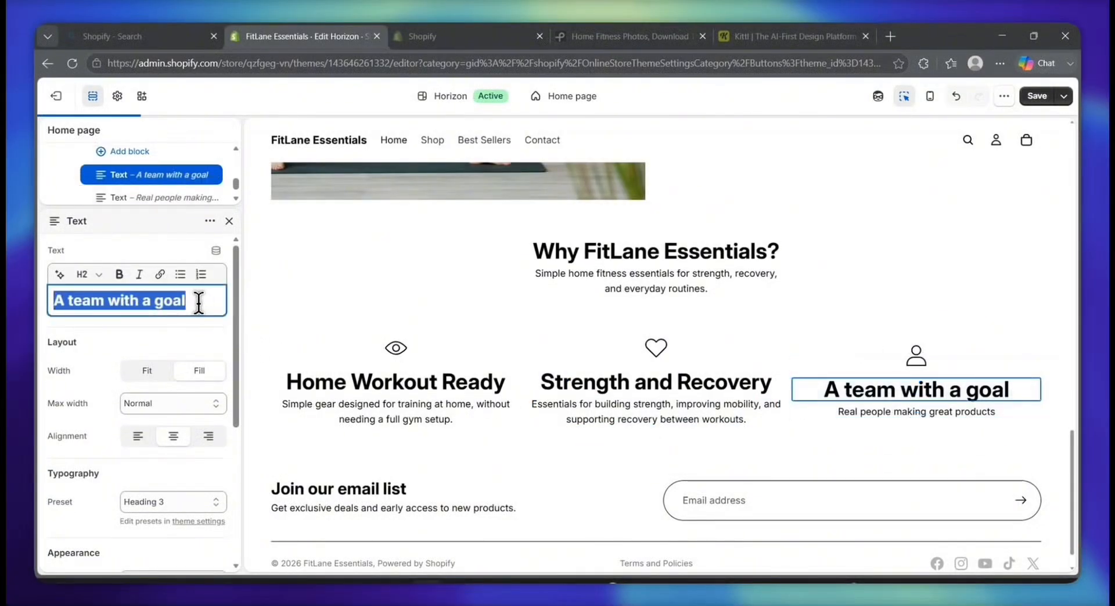
{"action": "key", "text": "BackSpace"}
{"action": "type", "text": "Easy to Start"}
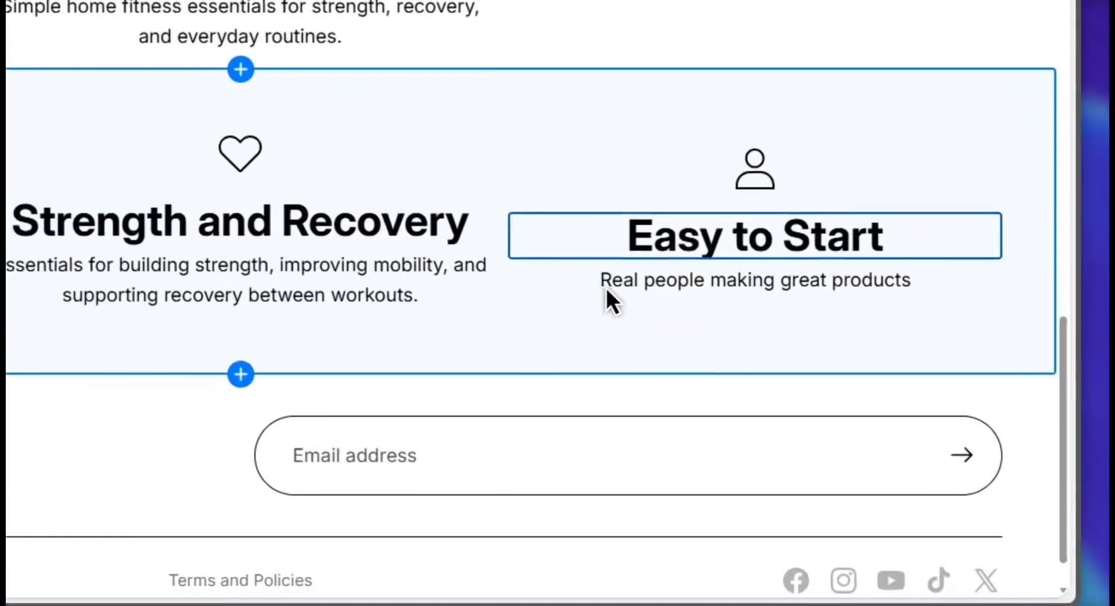
- Replace the text under "Easy to Start" with "Beginner-friendly fitness picks that help you stay consistent without overcomplicating your routine." without trailing blank lines
{"action": "left_click", "coordinate": [616, 280]}
{"action": "left_click_drag", "start_coordinate": [54, 297], "coordinate": [198, 299]}
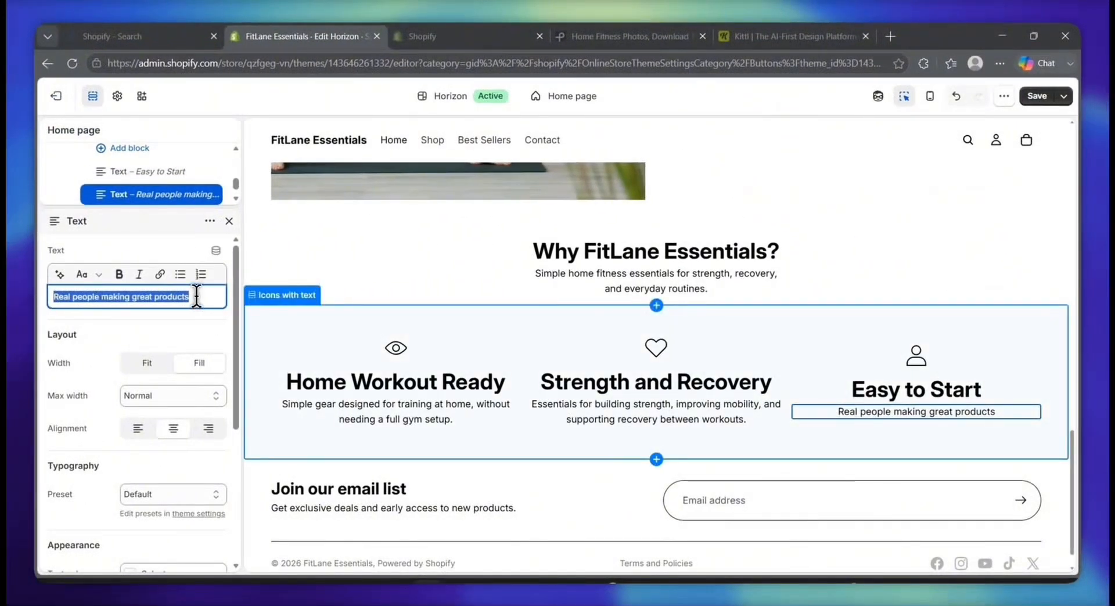
{"action": "key", "text": "BackSpace"}
{"action": "type", "text": "Beginner-friendly fitness picks that help you stay consistent without overcomplicating your routine."}
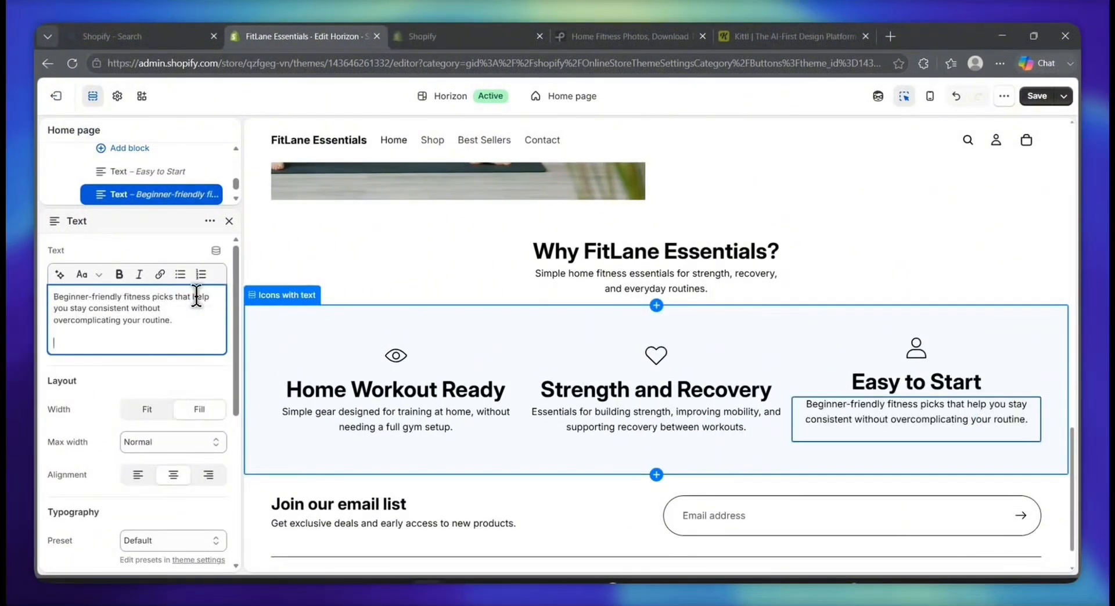
{"action": "key", "text": "BackSpace"}
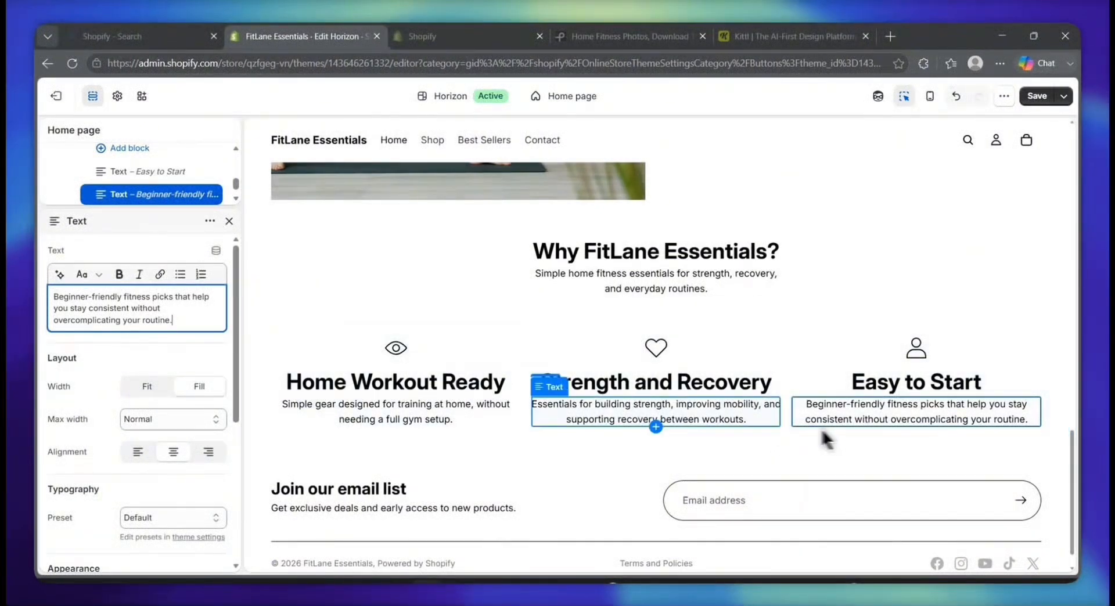
- Review the home page preview from the icon benefit columns up to the hero banner and back to Image with text
{"action": "scroll", "coordinate": [888, 429], "scroll_direction": "down", "scroll_amount": 1}
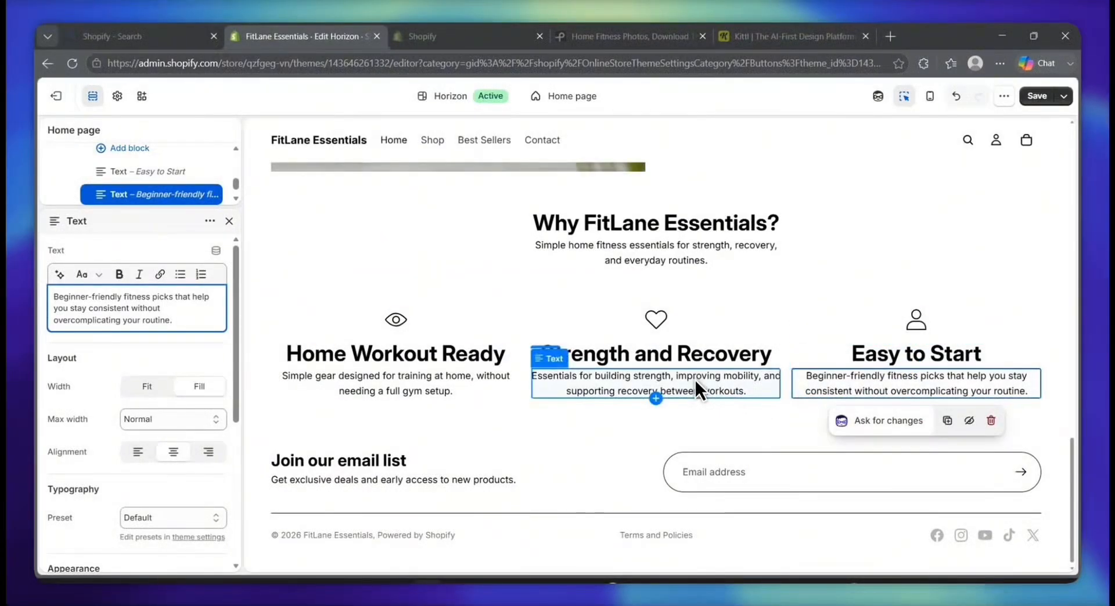
{"action": "scroll", "coordinate": [695, 380], "scroll_direction": "up", "scroll_amount": 1}
{"action": "scroll", "coordinate": [695, 380], "scroll_direction": "down", "scroll_amount": 1}
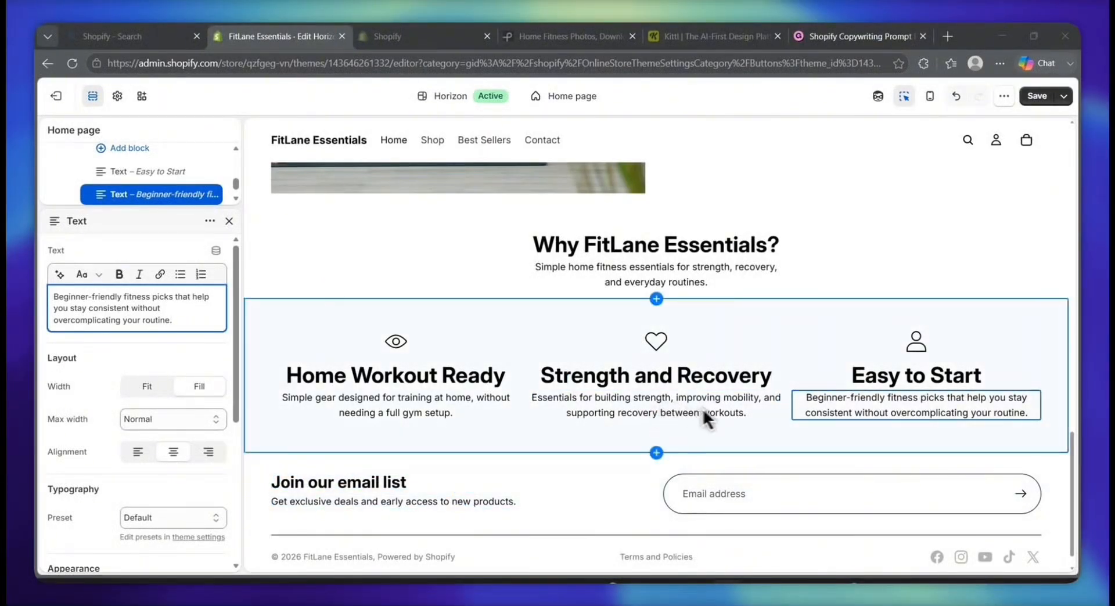
{"action": "scroll", "coordinate": [739, 389], "scroll_direction": "up", "scroll_amount": 1}
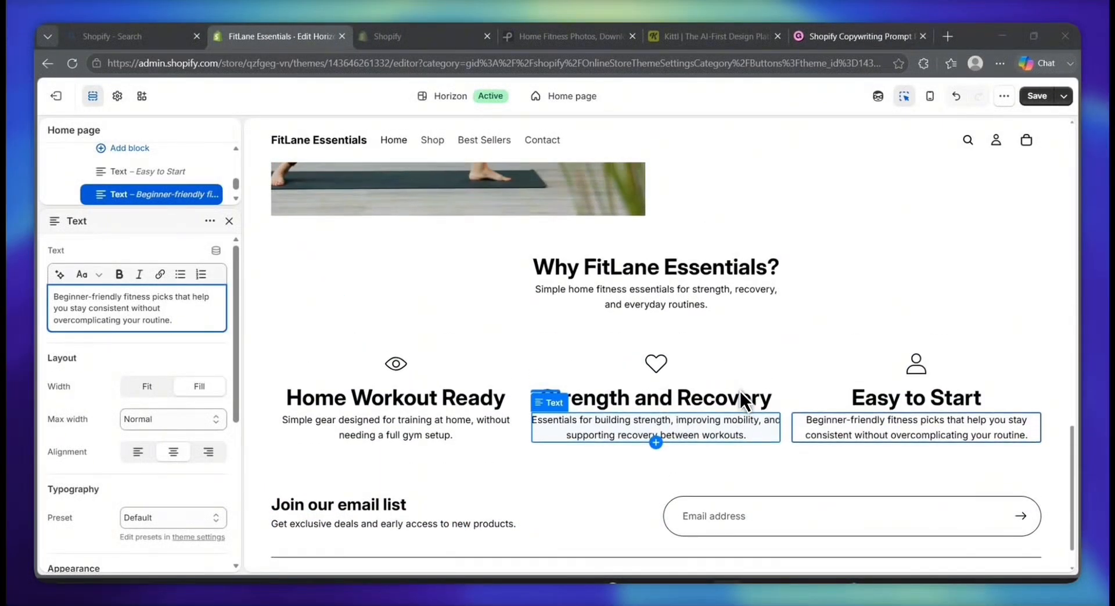
{"action": "scroll", "coordinate": [740, 391], "scroll_direction": "up", "scroll_amount": 8}
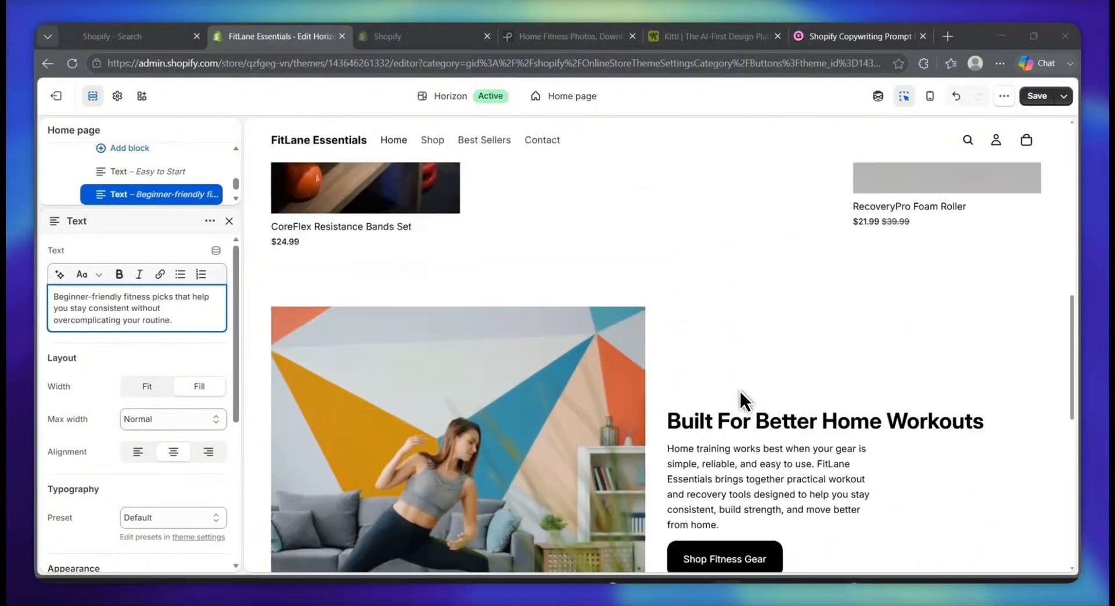
{"action": "scroll", "coordinate": [740, 391], "scroll_direction": "up", "scroll_amount": 5}
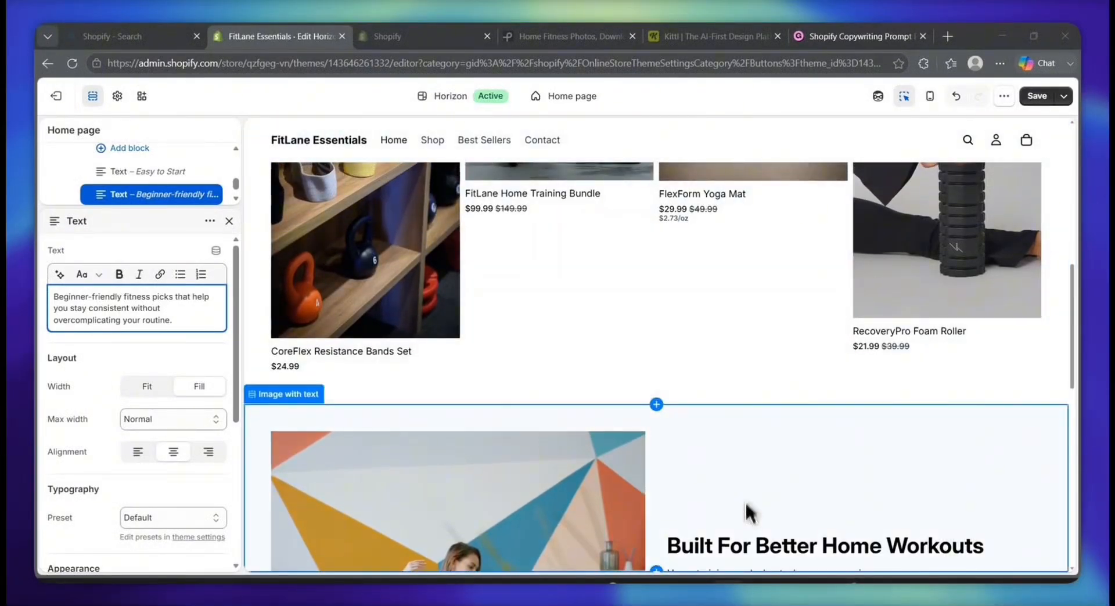
{"action": "scroll", "coordinate": [813, 389], "scroll_direction": "up", "scroll_amount": 10}
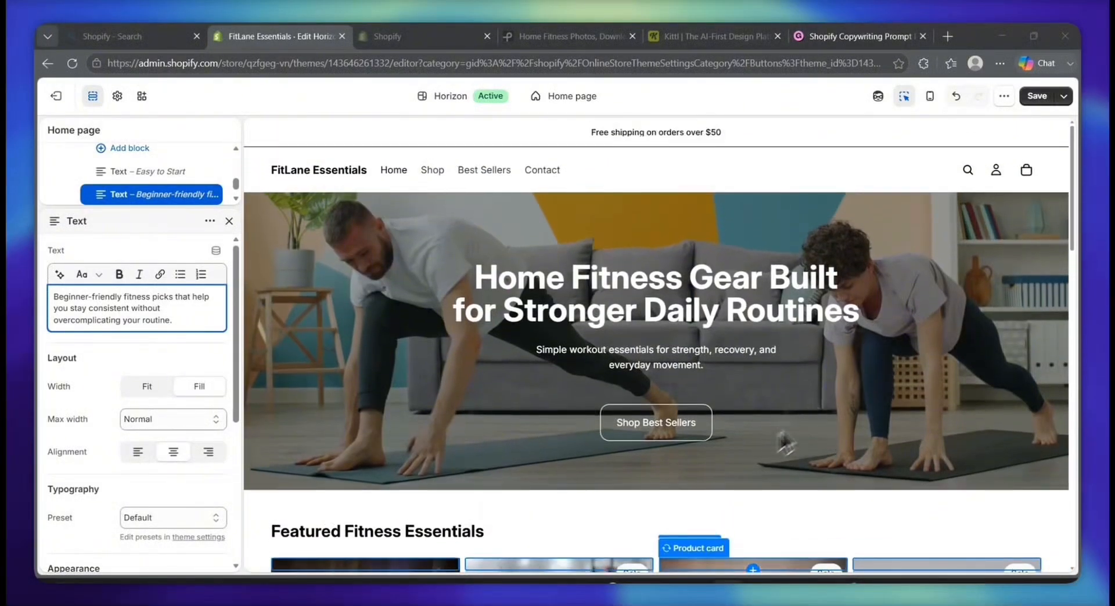
{"action": "scroll", "coordinate": [755, 418], "scroll_direction": "down", "scroll_amount": 5}
{"action": "scroll", "coordinate": [717, 409], "scroll_direction": "down", "scroll_amount": 8}
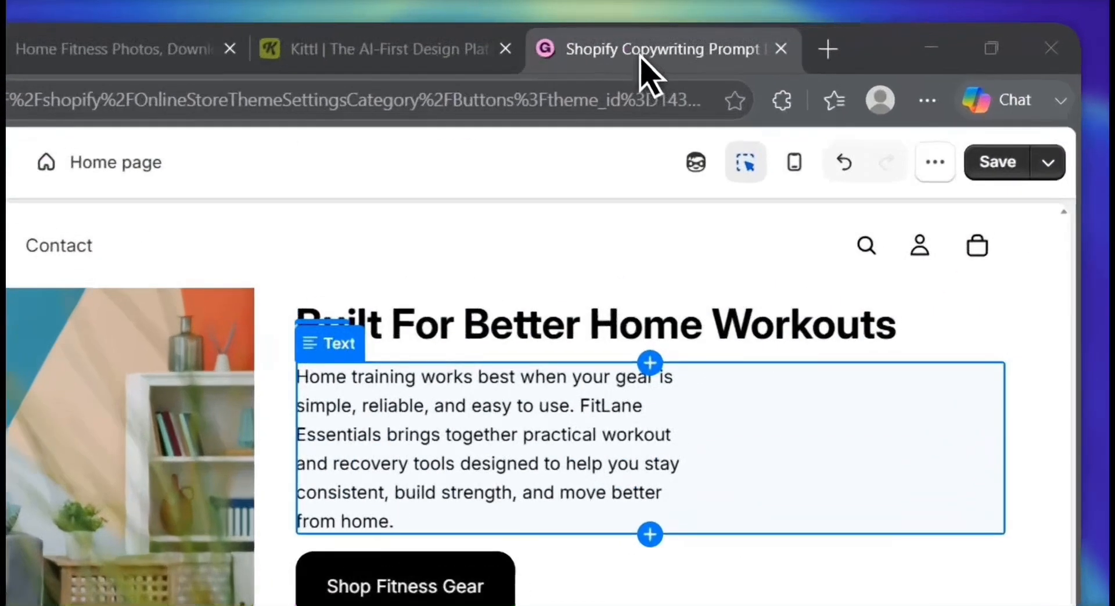
- Switch to the Shopify Copywriting Prompt Pack page on Gumroad and look over its product banner and listing
{"action": "left_click", "coordinate": [640, 55]}
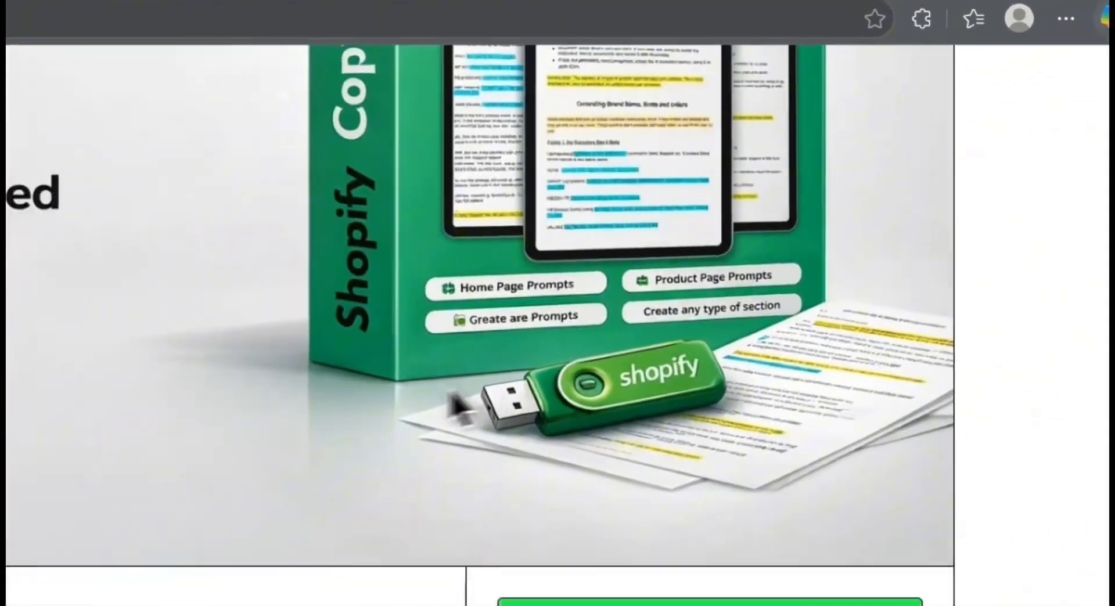
{"action": "scroll", "coordinate": [652, 213], "scroll_direction": "up", "scroll_amount": 2}
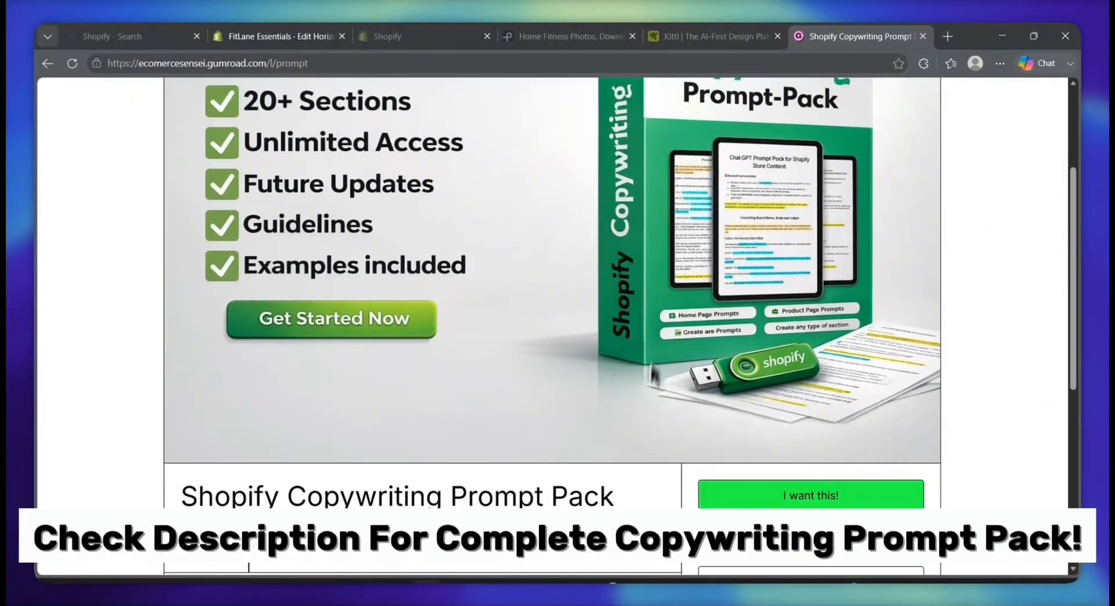
{"action": "scroll", "coordinate": [638, 420], "scroll_direction": "up", "scroll_amount": 2}
{"action": "scroll", "coordinate": [638, 422], "scroll_direction": "up", "scroll_amount": 2}
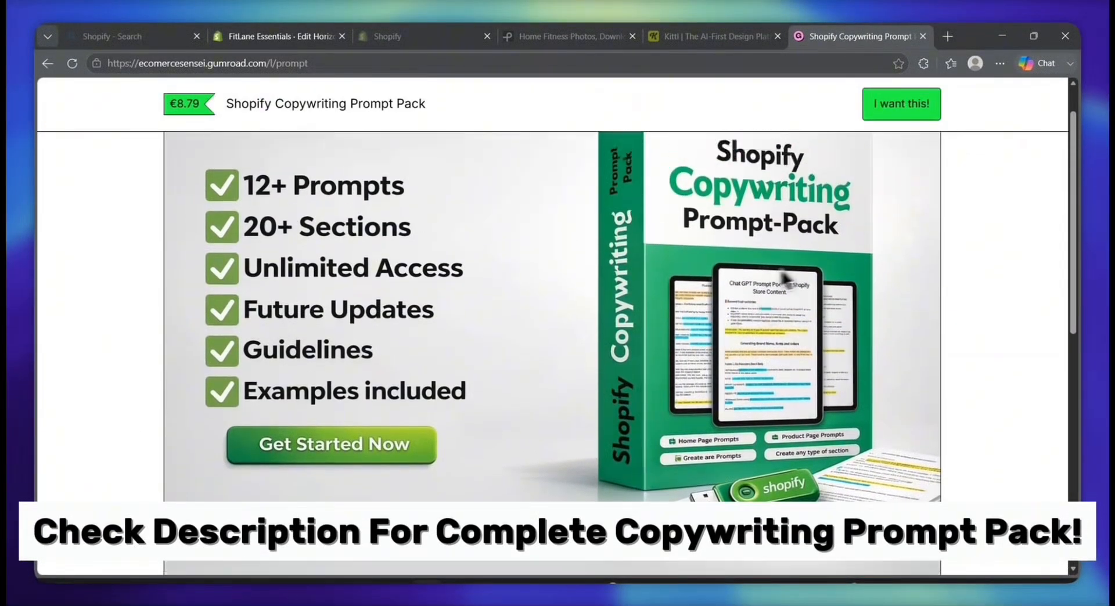
{"action": "scroll", "coordinate": [814, 270], "scroll_direction": "down", "scroll_amount": 2}
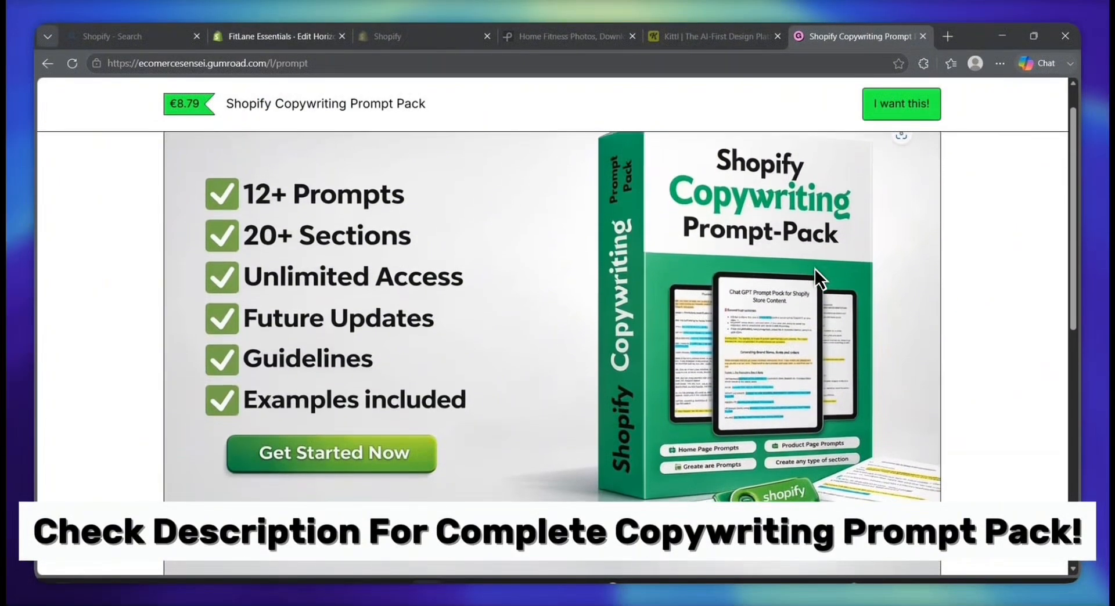
{"action": "scroll", "coordinate": [814, 269], "scroll_direction": "up", "scroll_amount": 1}
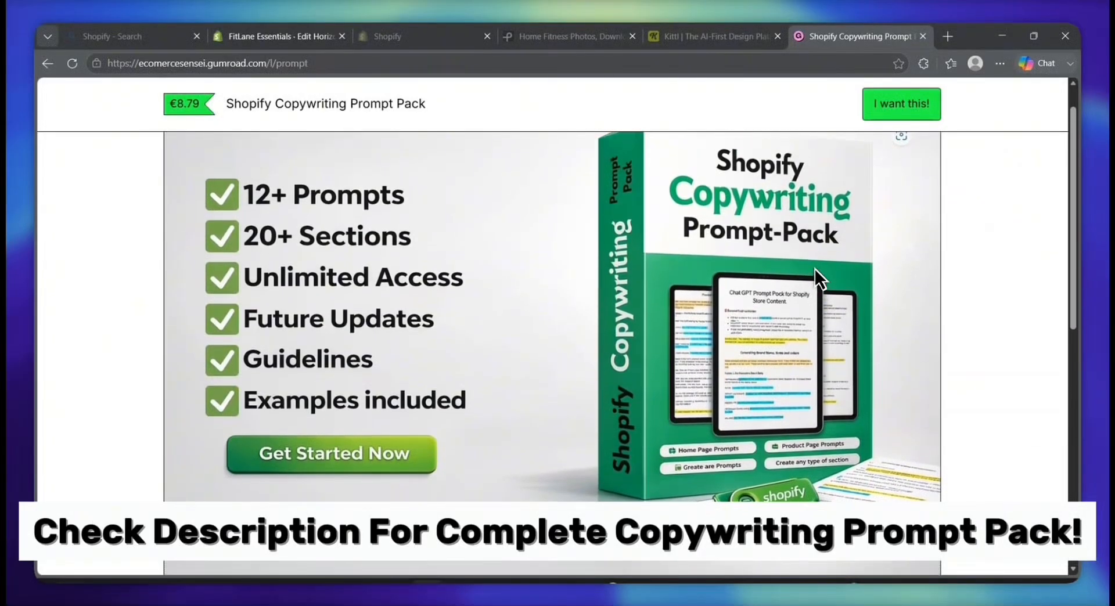
{"action": "scroll", "coordinate": [814, 269], "scroll_direction": "up", "scroll_amount": 1}
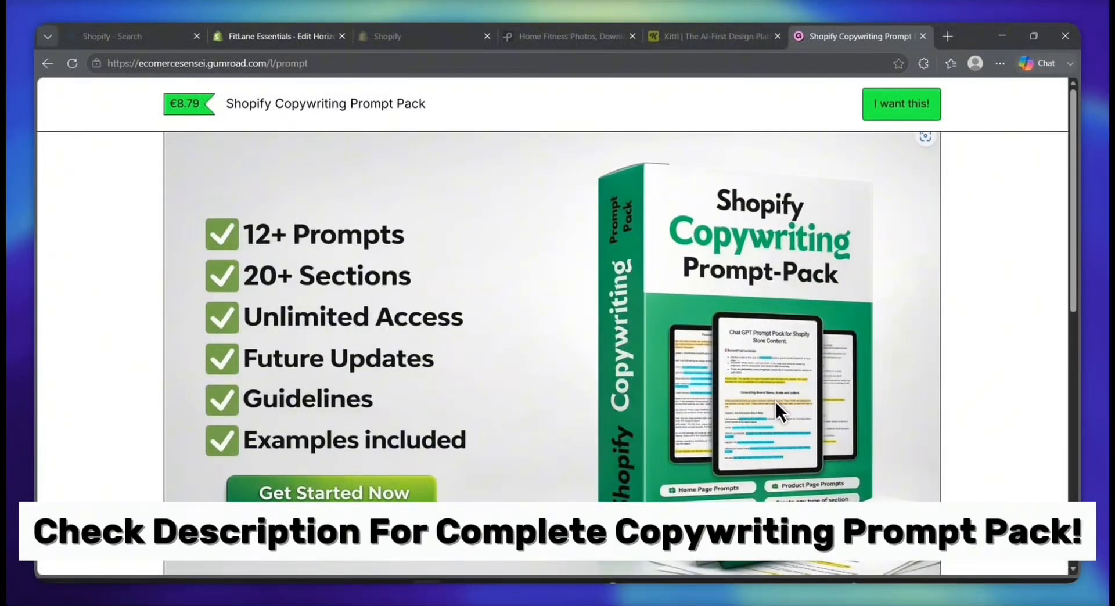
{"action": "scroll", "coordinate": [761, 340], "scroll_direction": "down", "scroll_amount": 1}
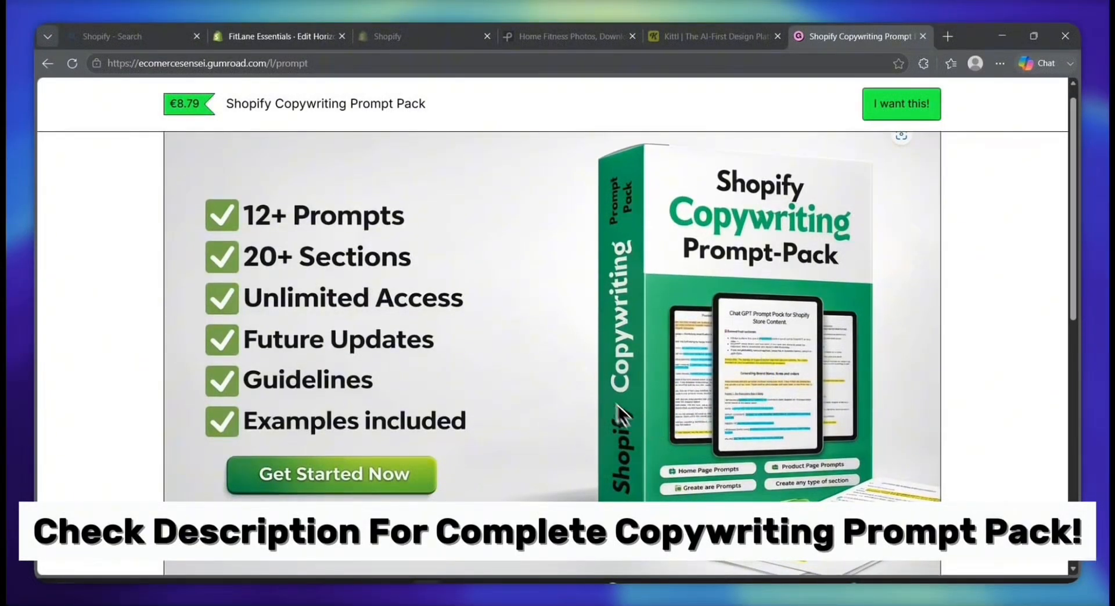
{"action": "scroll", "coordinate": [600, 368], "scroll_direction": "down", "scroll_amount": 3}
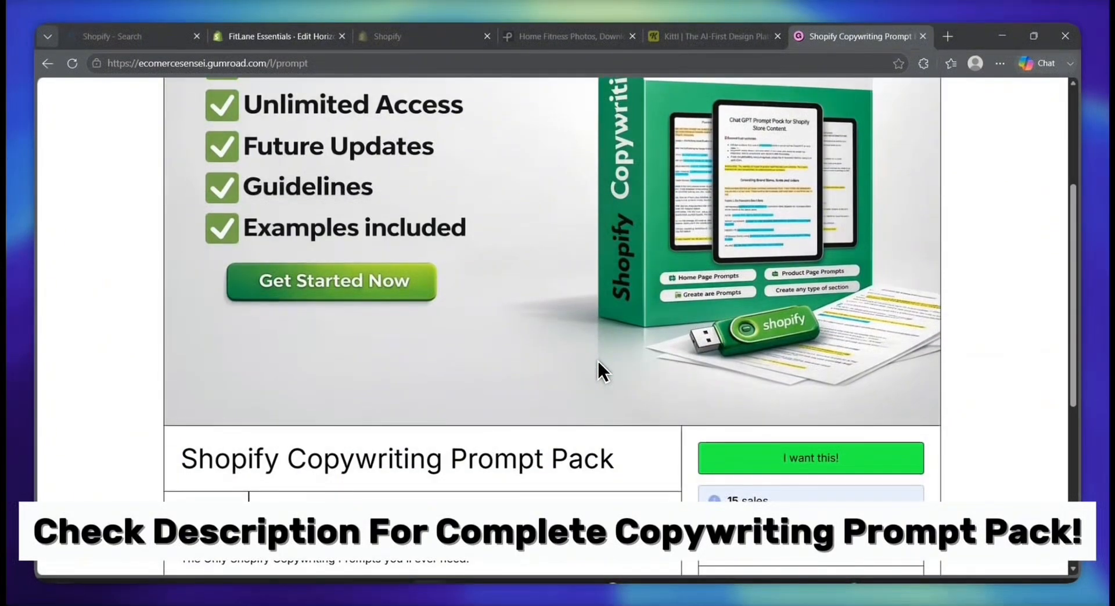
{"action": "scroll", "coordinate": [598, 363], "scroll_direction": "up", "scroll_amount": 1}
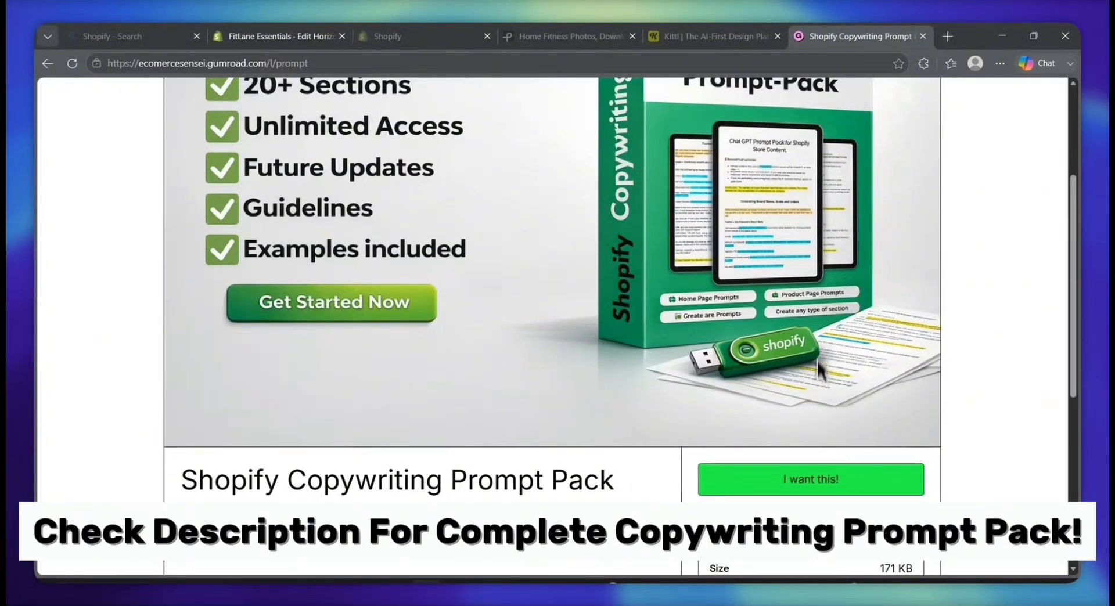
- Switch from the prompt pack page back to the FitLane Essentials theme editor and review the "Why FitLane Essentials?" section with its icon columns
{"action": "scroll", "coordinate": [821, 323], "scroll_direction": "up", "scroll_amount": 3}
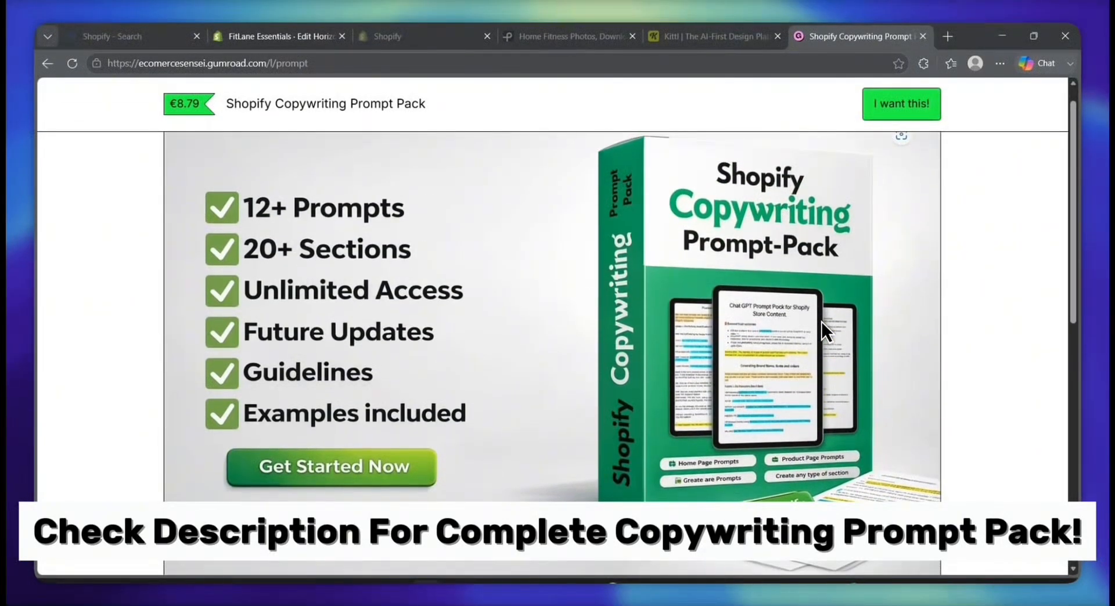
{"action": "scroll", "coordinate": [821, 321], "scroll_direction": "up", "scroll_amount": 1}
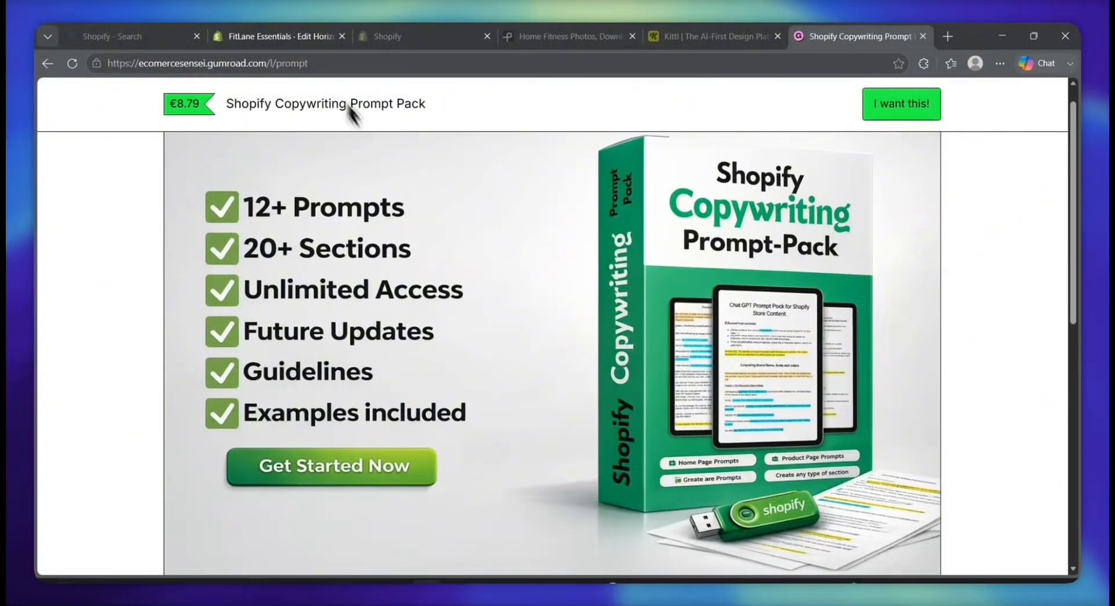
{"action": "left_click", "coordinate": [314, 42]}
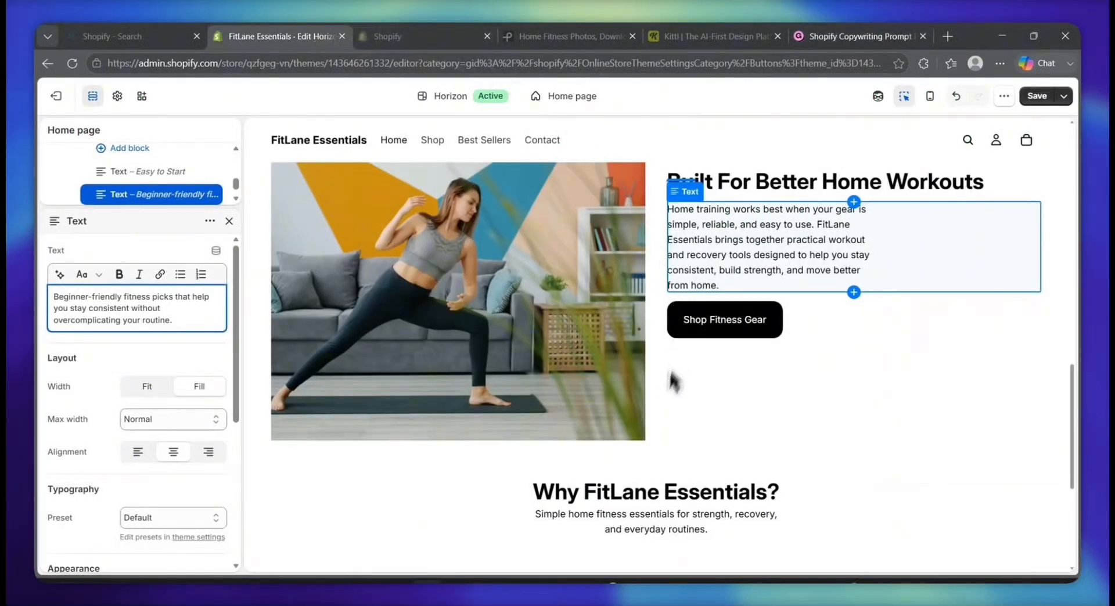
{"action": "scroll", "coordinate": [637, 385], "scroll_direction": "down", "scroll_amount": 5}
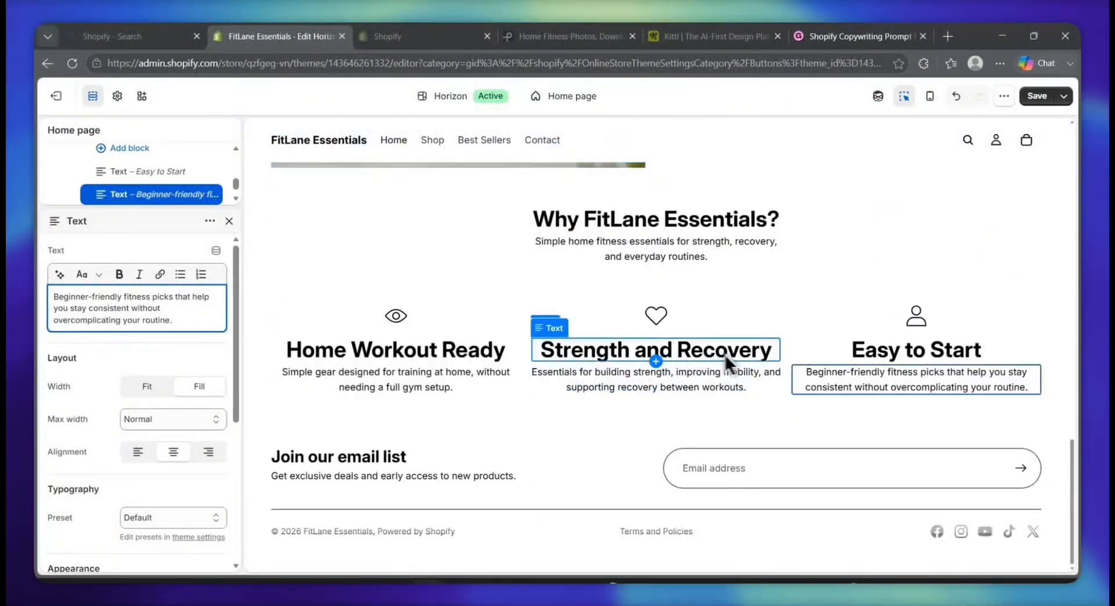
{"action": "scroll", "coordinate": [733, 336], "scroll_direction": "up", "scroll_amount": 3}
{"action": "scroll", "coordinate": [733, 337], "scroll_direction": "down", "scroll_amount": 1}
{"action": "scroll", "coordinate": [734, 337], "scroll_direction": "down", "scroll_amount": 2}
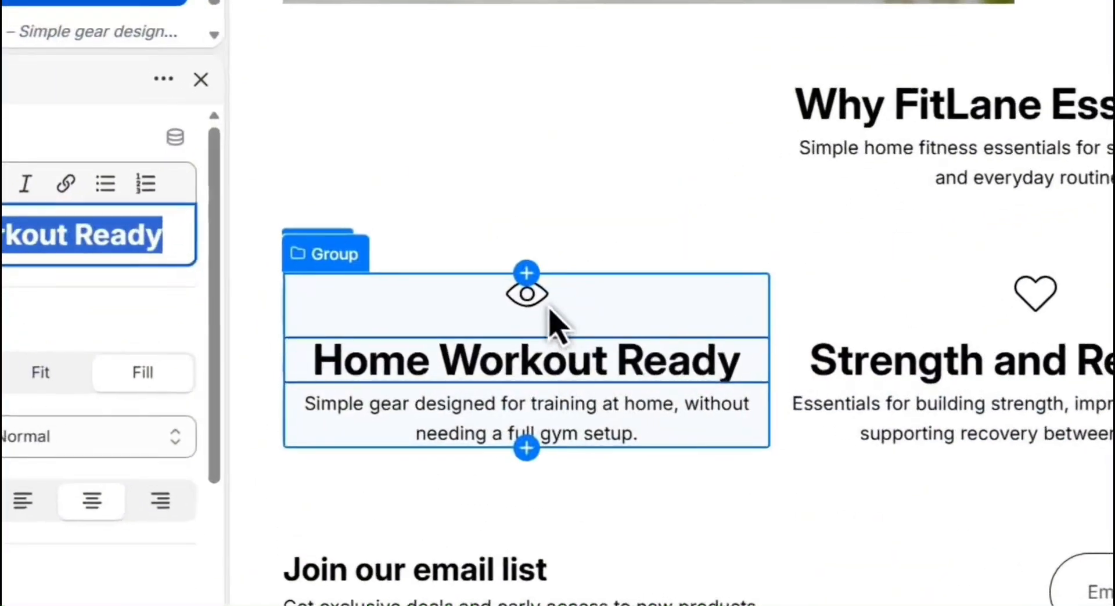
- Change the eye icon above "Home Workout Ready" to the Check box icon
{"action": "left_click", "coordinate": [394, 334]}
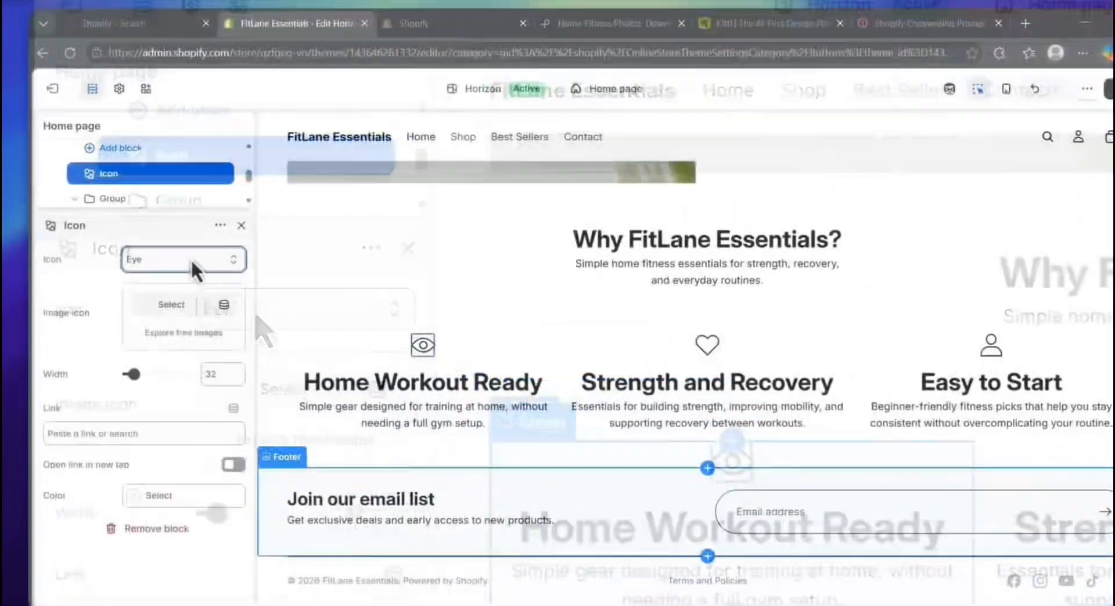
{"action": "left_click", "coordinate": [177, 255]}
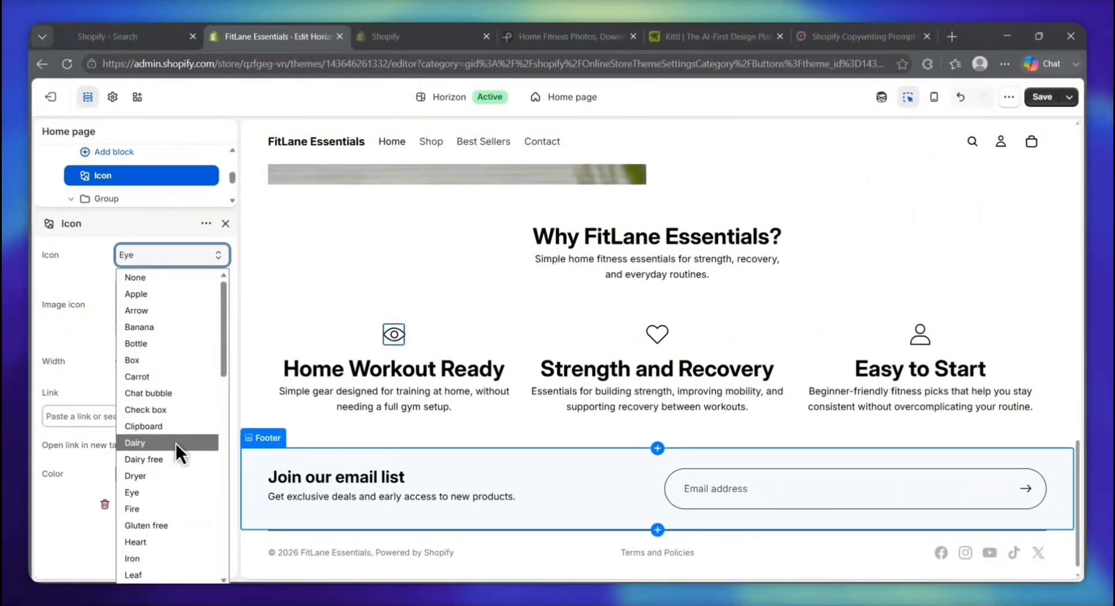
{"action": "scroll", "coordinate": [182, 416], "scroll_direction": "down", "scroll_amount": 3}
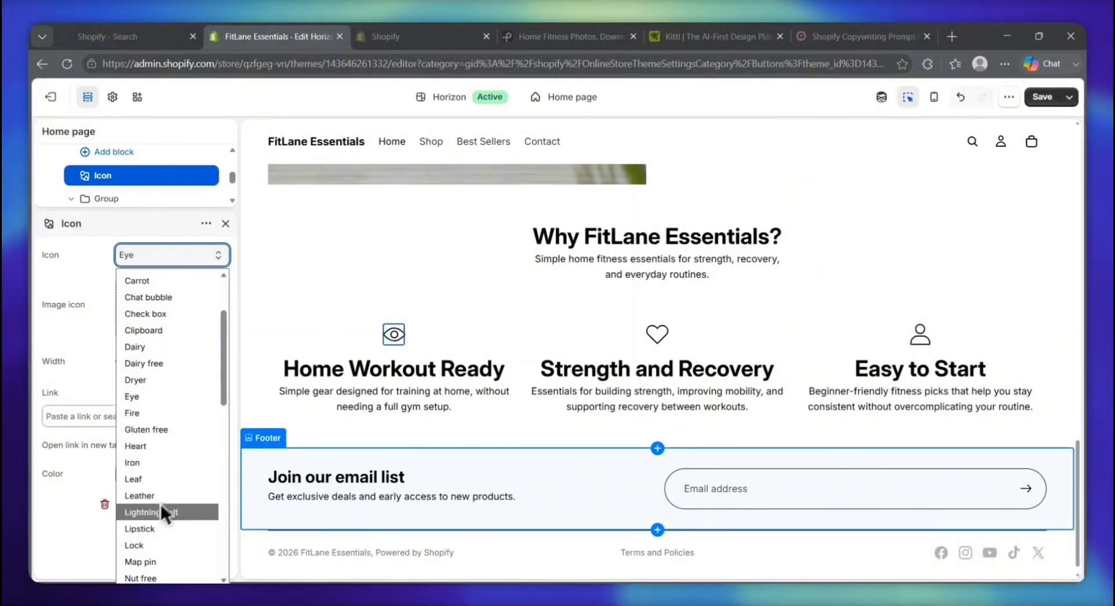
{"action": "scroll", "coordinate": [152, 509], "scroll_direction": "down", "scroll_amount": 2}
{"action": "scroll", "coordinate": [149, 513], "scroll_direction": "down", "scroll_amount": 4}
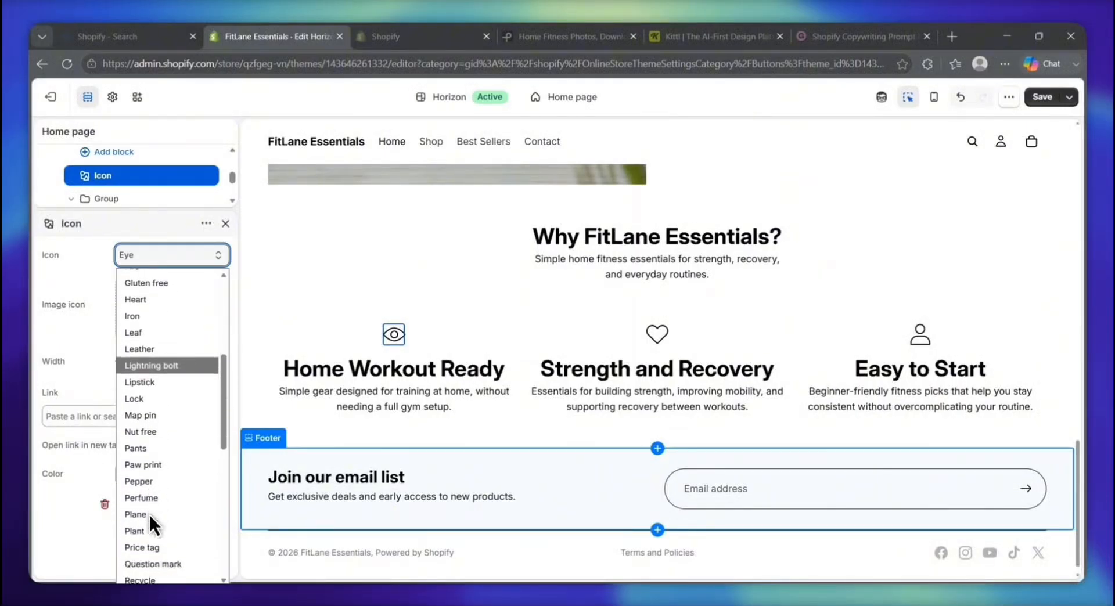
{"action": "scroll", "coordinate": [148, 514], "scroll_direction": "down", "scroll_amount": 5}
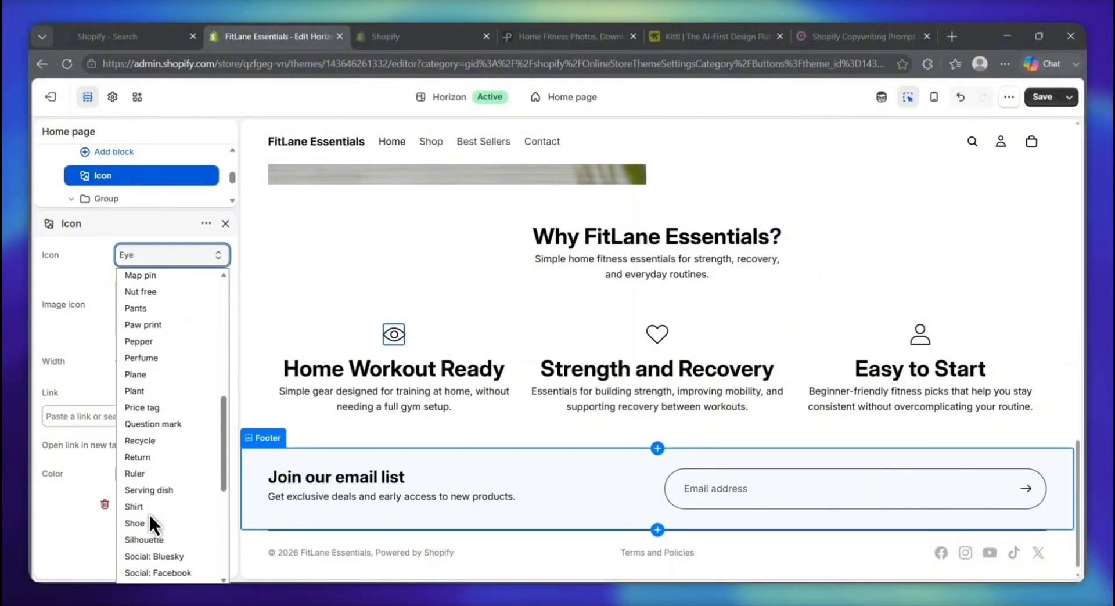
{"action": "scroll", "coordinate": [148, 514], "scroll_direction": "up", "scroll_amount": 10}
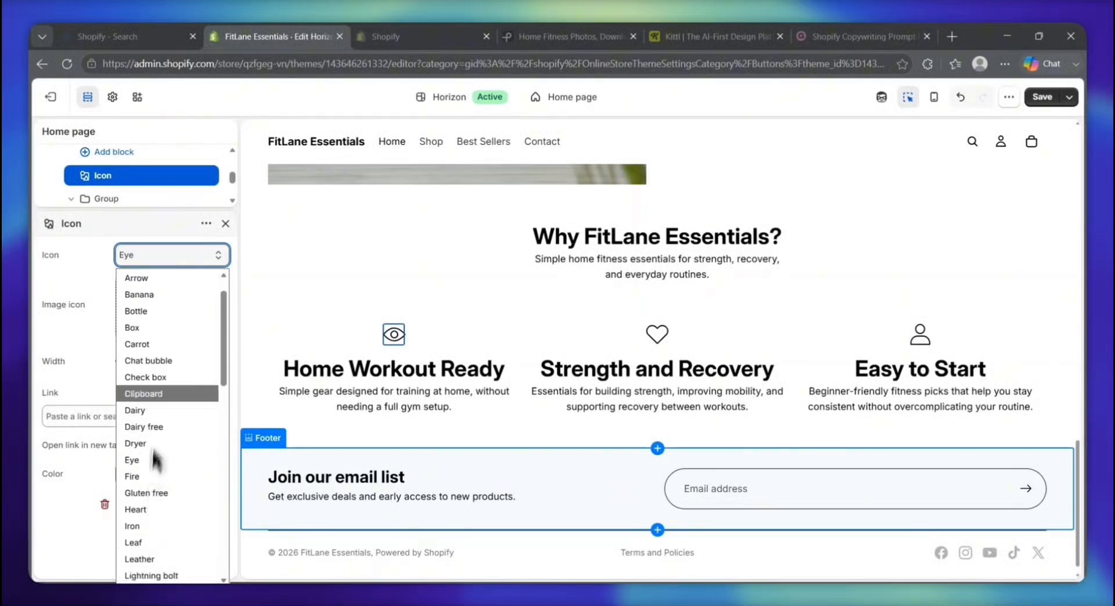
{"action": "scroll", "coordinate": [185, 400], "scroll_direction": "up", "scroll_amount": 1}
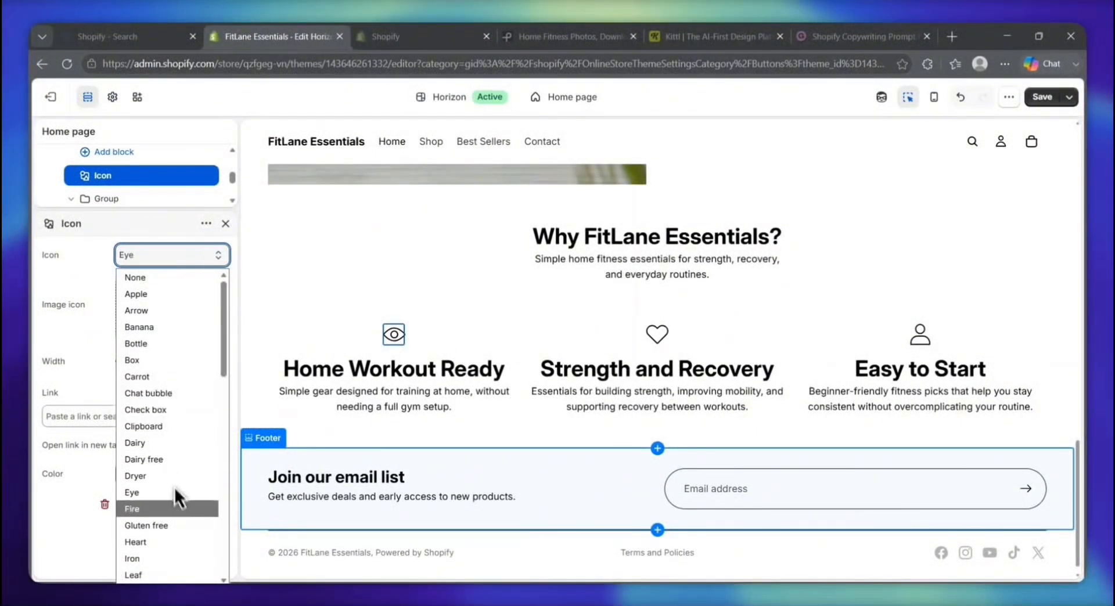
{"action": "scroll", "coordinate": [177, 473], "scroll_direction": "down", "scroll_amount": 1}
{"action": "scroll", "coordinate": [181, 458], "scroll_direction": "down", "scroll_amount": 4}
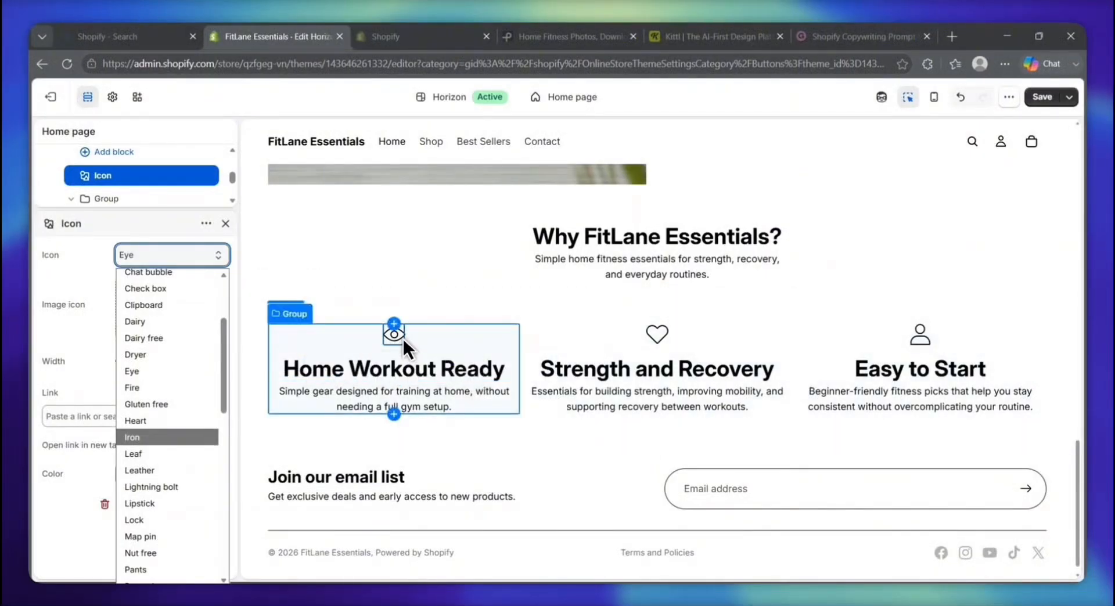
{"action": "scroll", "coordinate": [392, 379], "scroll_direction": "down", "scroll_amount": 1}
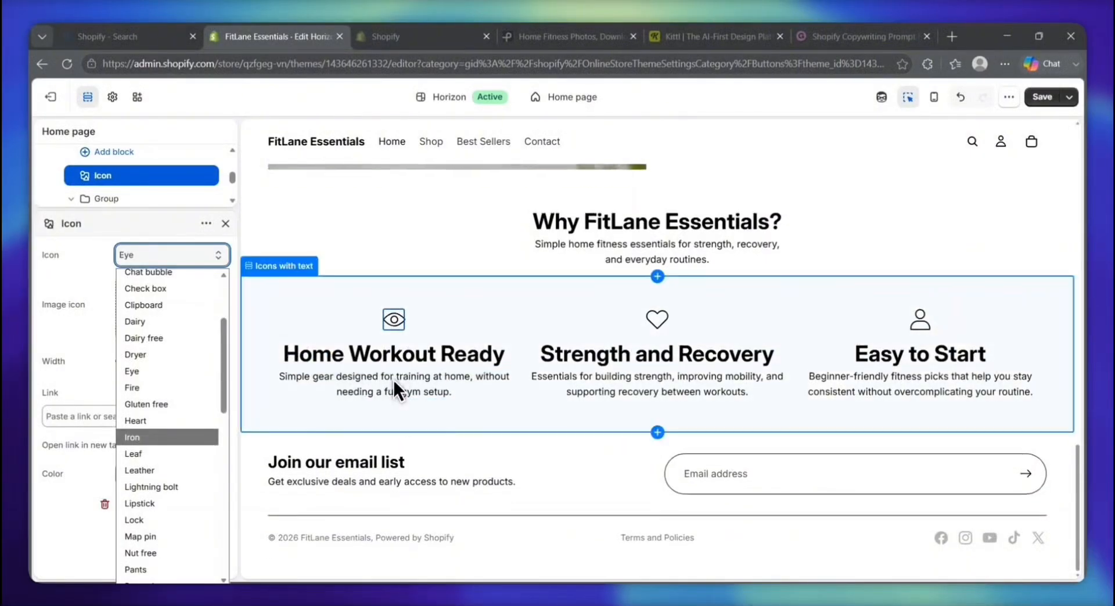
{"action": "scroll", "coordinate": [178, 413], "scroll_direction": "down", "scroll_amount": 1}
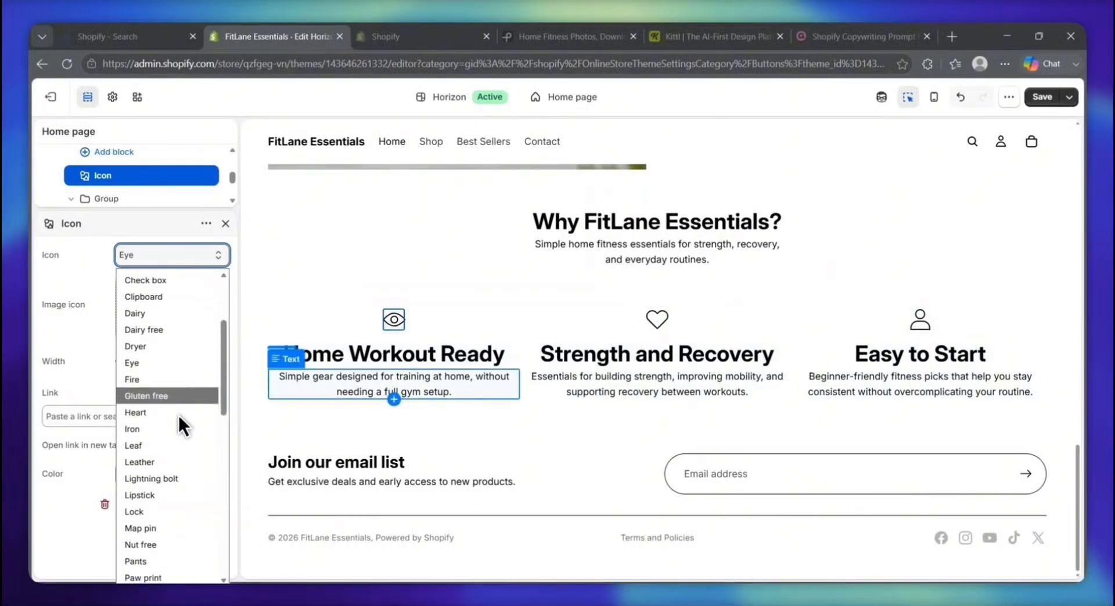
{"action": "scroll", "coordinate": [175, 410], "scroll_direction": "down", "scroll_amount": 3}
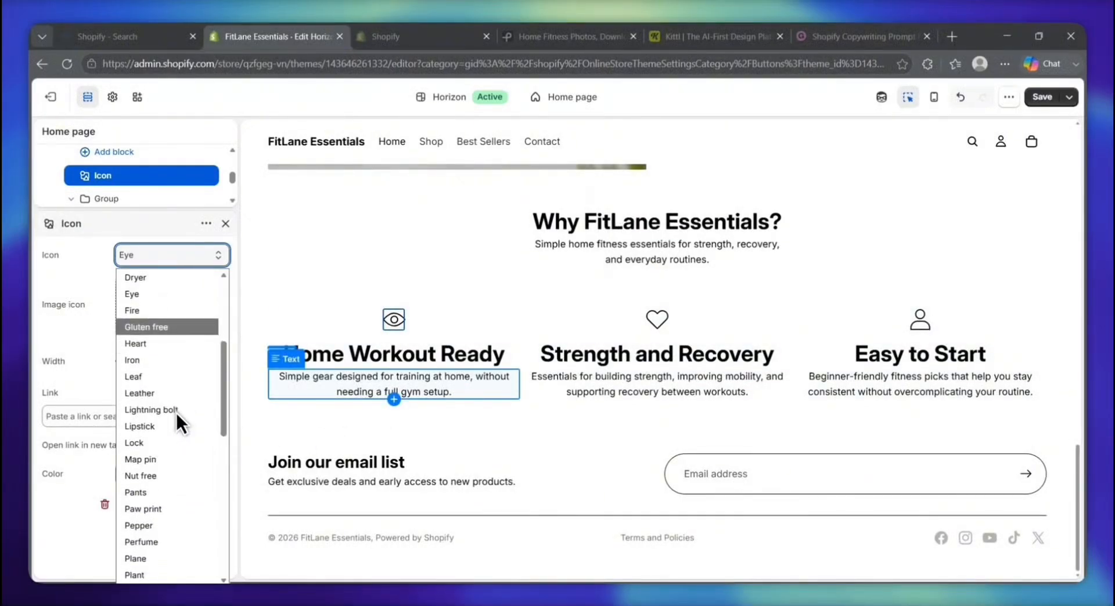
{"action": "scroll", "coordinate": [175, 410], "scroll_direction": "down", "scroll_amount": 3}
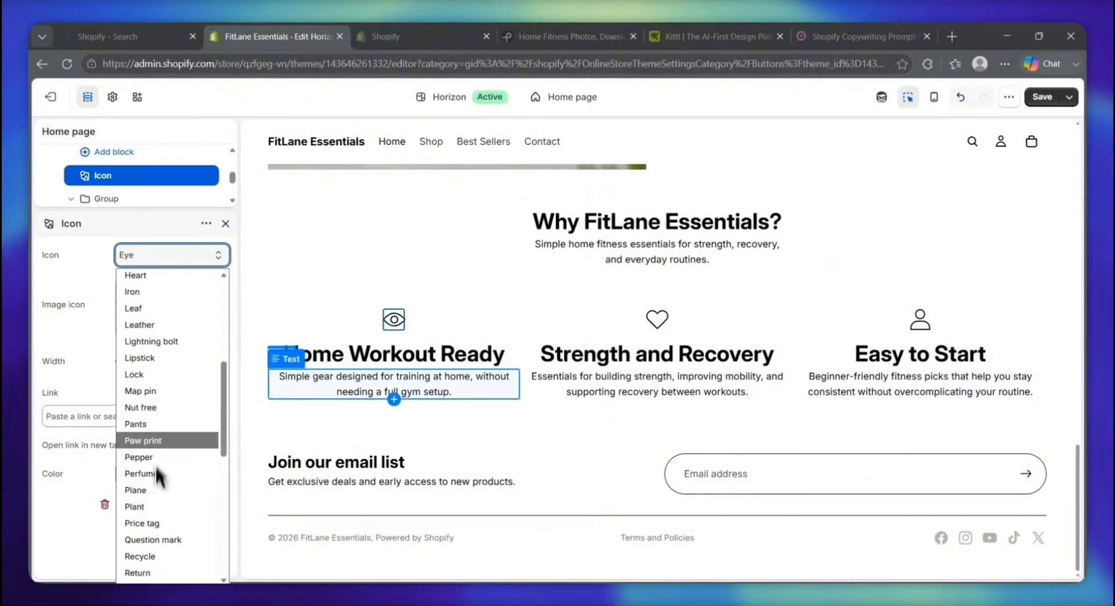
{"action": "scroll", "coordinate": [170, 353], "scroll_direction": "up", "scroll_amount": 10}
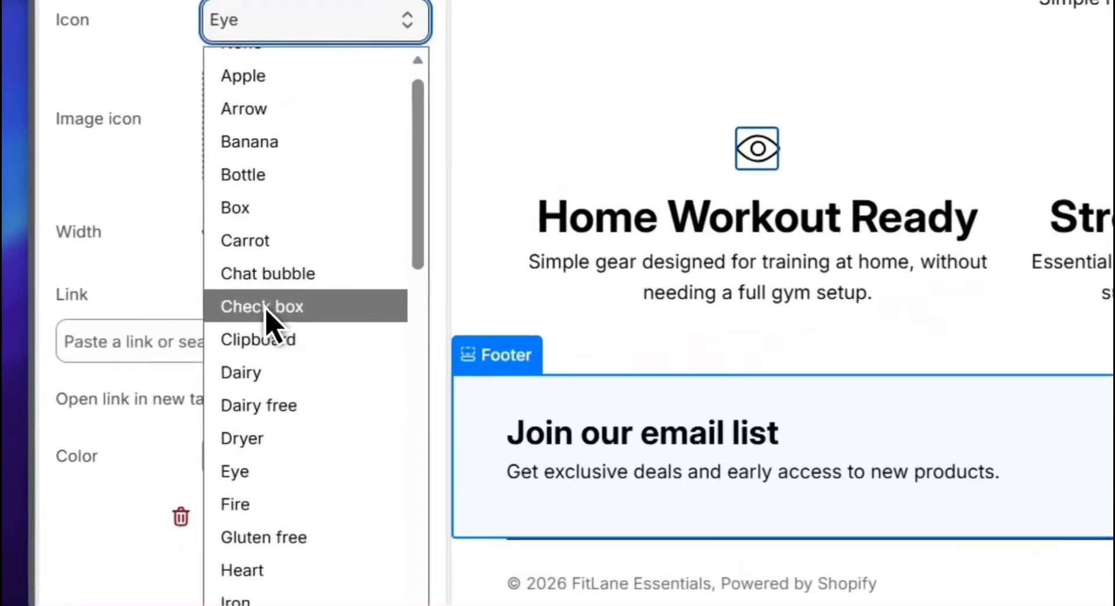
{"action": "left_click", "coordinate": [167, 398]}
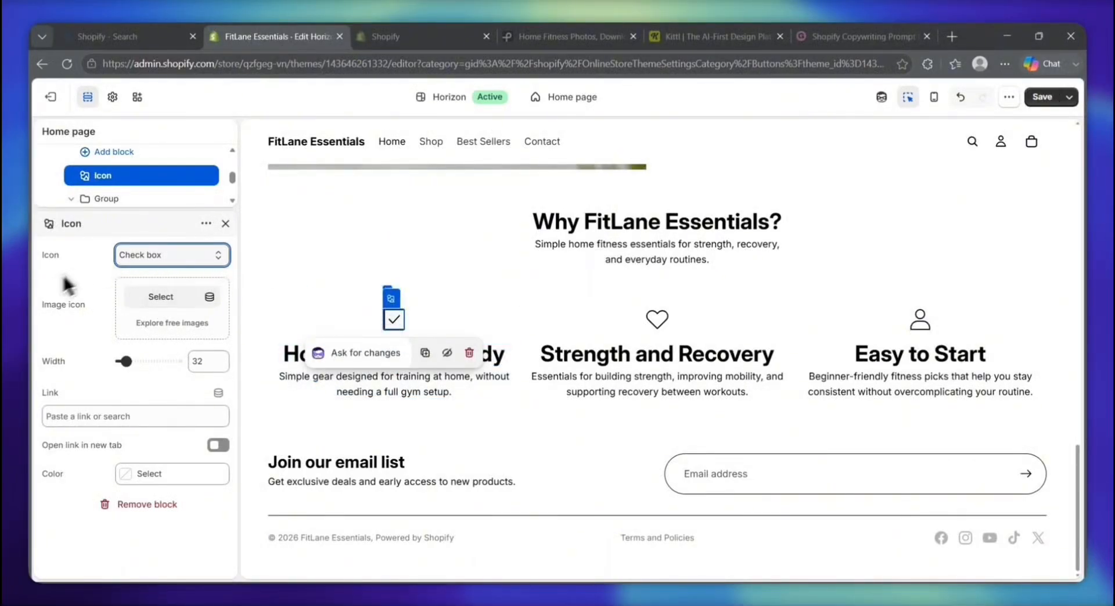
{"action": "double_click", "coordinate": [56, 305]}
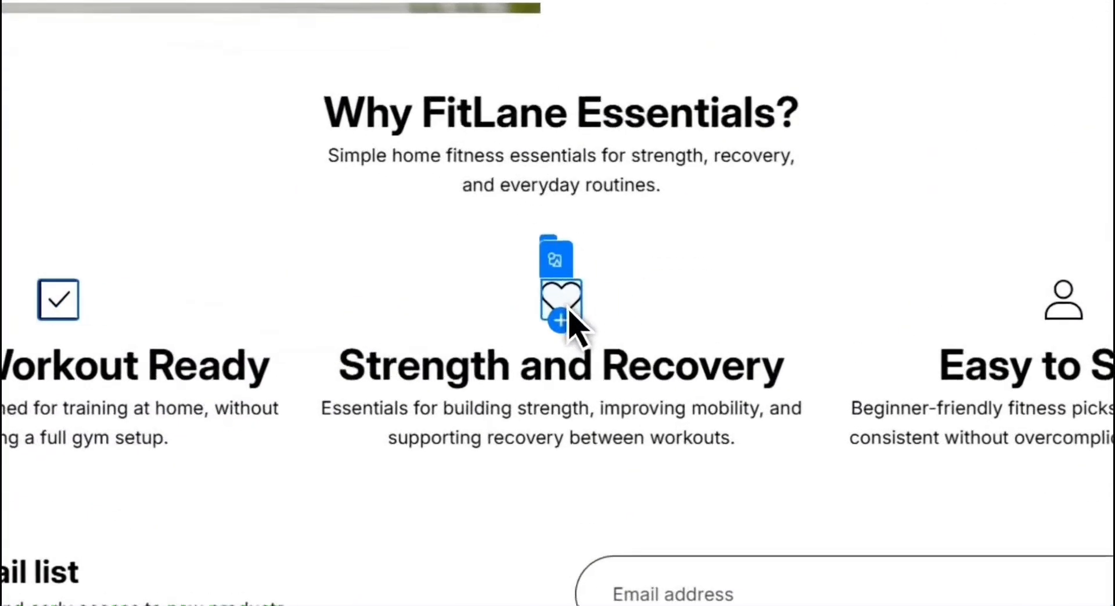
- Inspect the heart icon's settings above "Strength and Recovery" and browse alternative icons for the silhouette above "Easy to Start"
{"action": "left_click", "coordinate": [555, 296]}
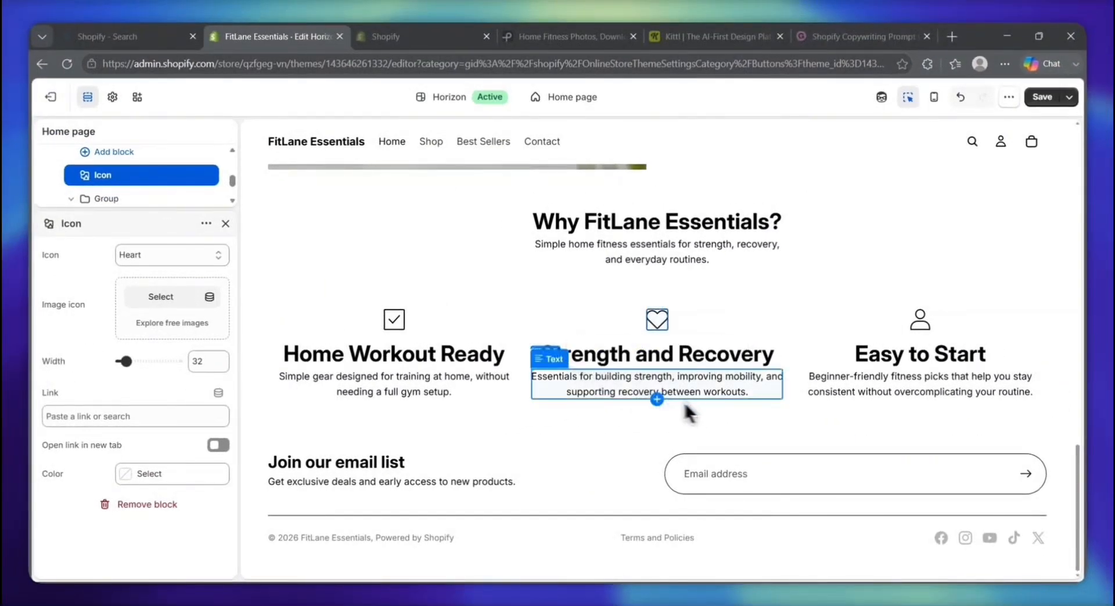
{"action": "left_click", "coordinate": [715, 396]}
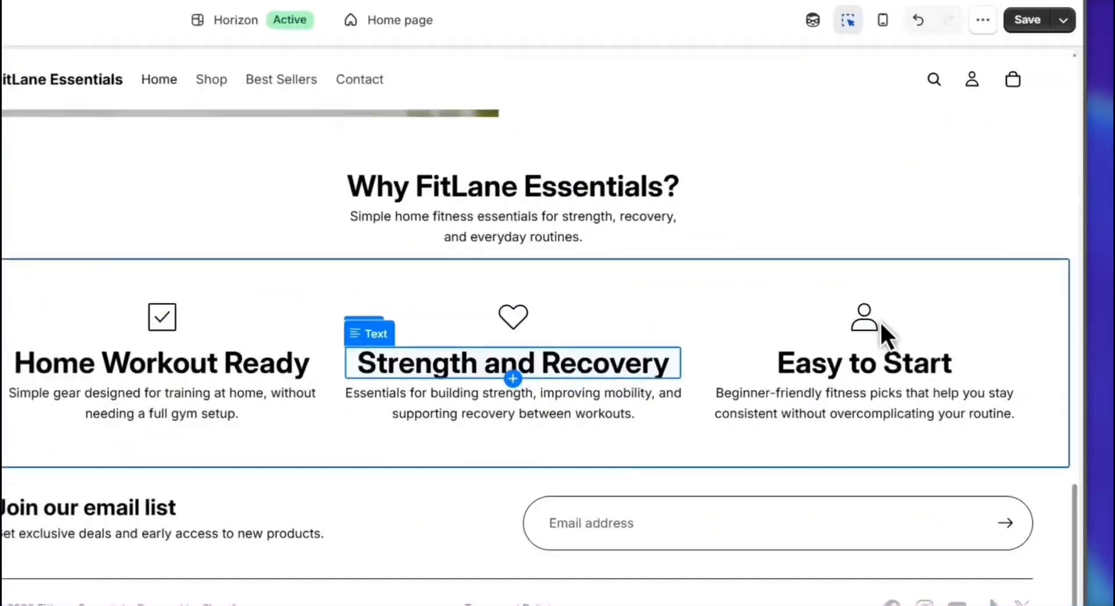
{"action": "left_click", "coordinate": [753, 323]}
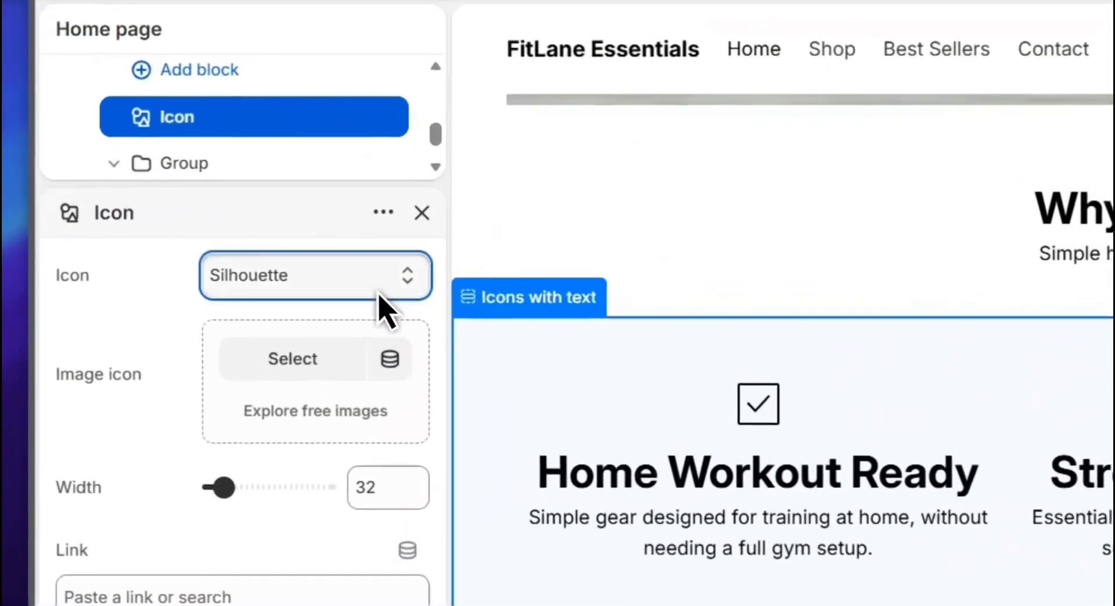
{"action": "left_click", "coordinate": [379, 293]}
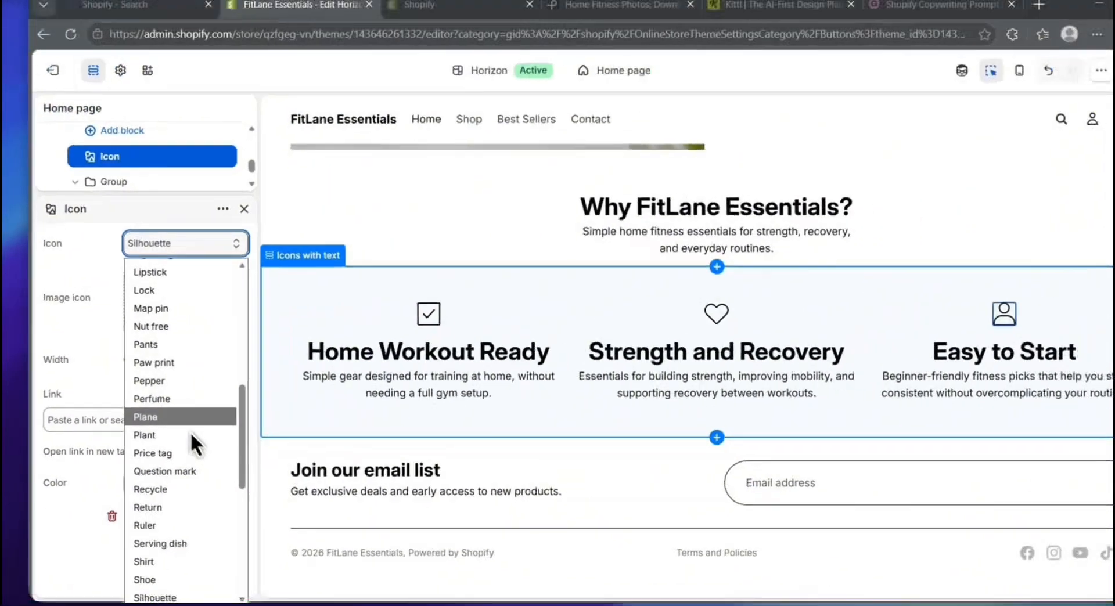
{"action": "scroll", "coordinate": [301, 589], "scroll_direction": "down", "scroll_amount": 1}
{"action": "scroll", "coordinate": [167, 406], "scroll_direction": "down", "scroll_amount": 3}
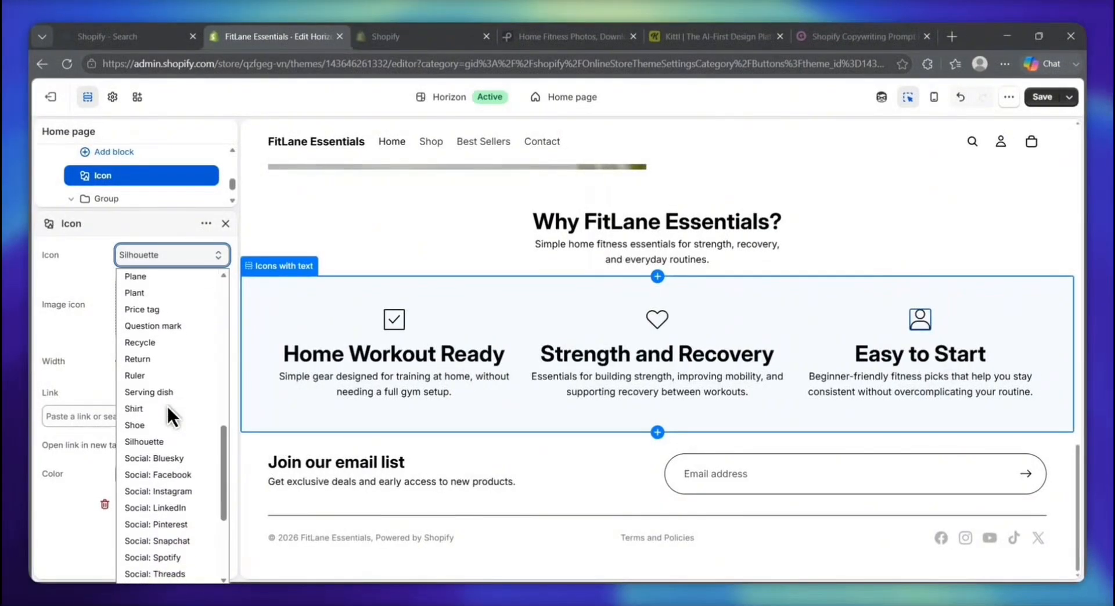
{"action": "scroll", "coordinate": [168, 410], "scroll_direction": "down", "scroll_amount": 3}
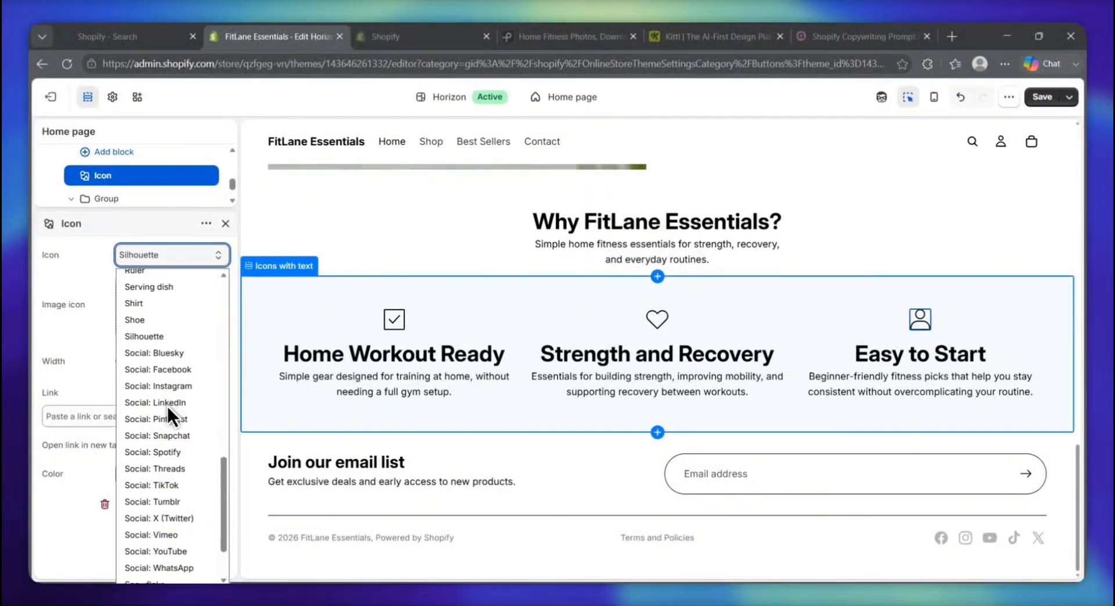
{"action": "scroll", "coordinate": [167, 407], "scroll_direction": "down", "scroll_amount": 2}
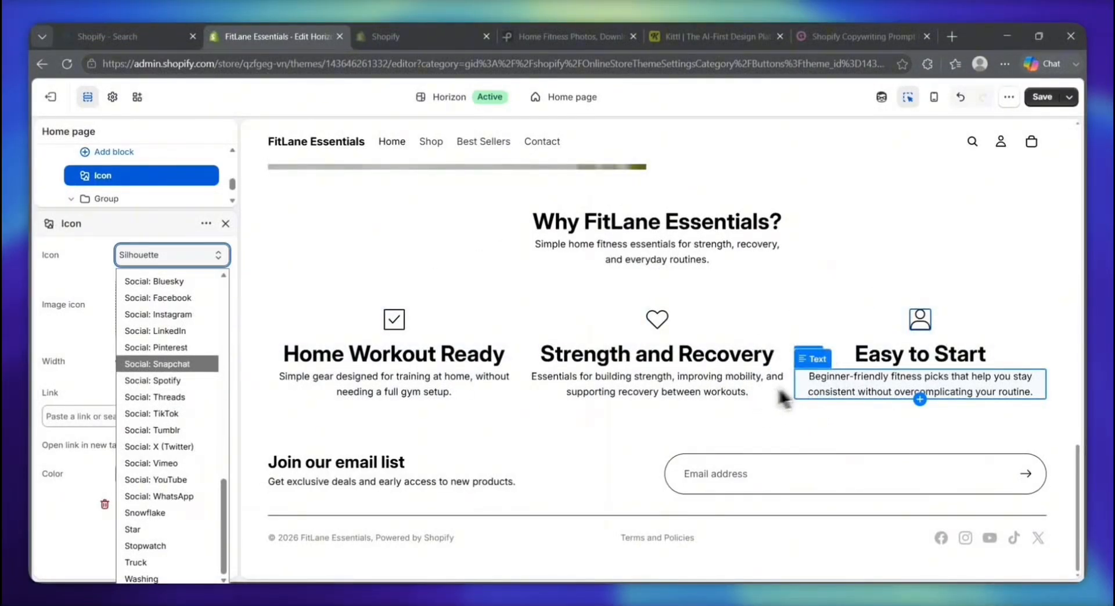
{"action": "mouse_move", "coordinate": [822, 362]}
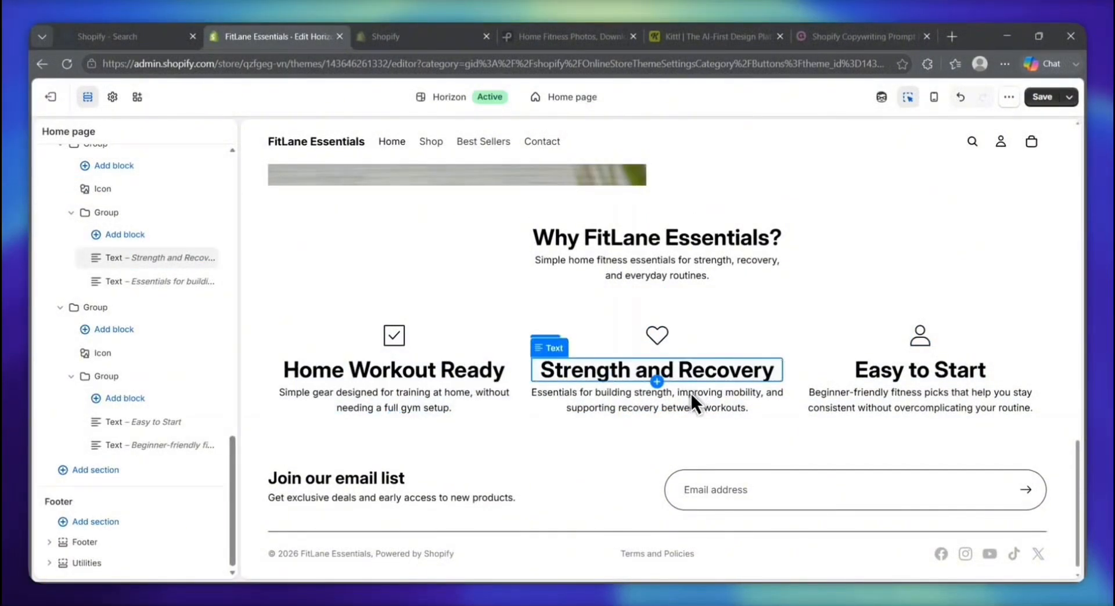
- Reduce the top padding of the Icons with text section holding the three benefit columns to 12 px
{"action": "scroll", "coordinate": [681, 391], "scroll_direction": "down", "scroll_amount": 1}
{"action": "scroll", "coordinate": [681, 391], "scroll_direction": "up", "scroll_amount": 1}
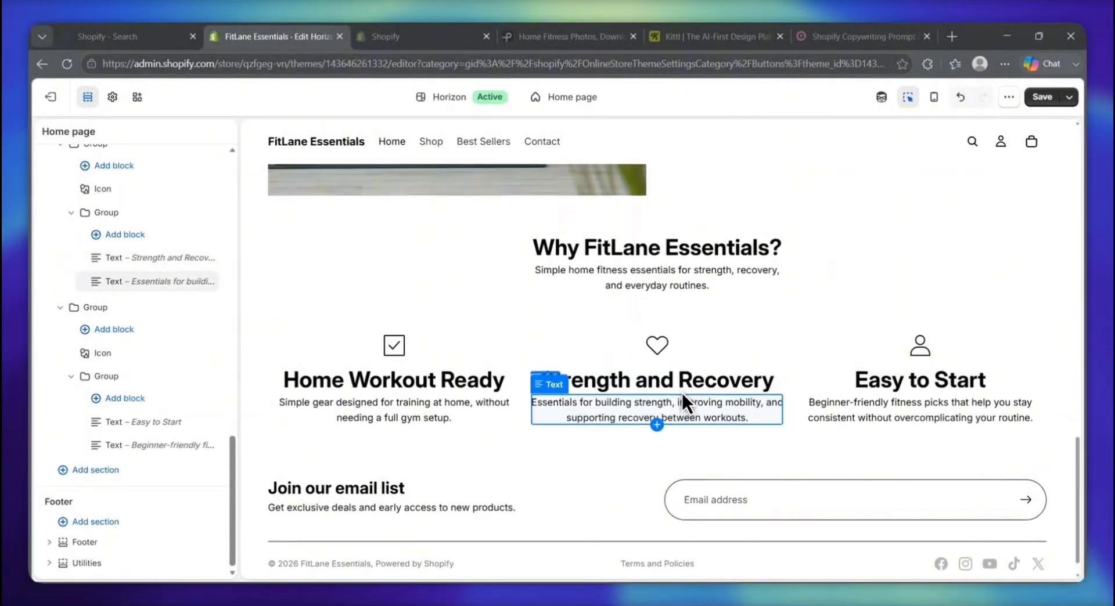
{"action": "scroll", "coordinate": [681, 391], "scroll_direction": "up", "scroll_amount": 1}
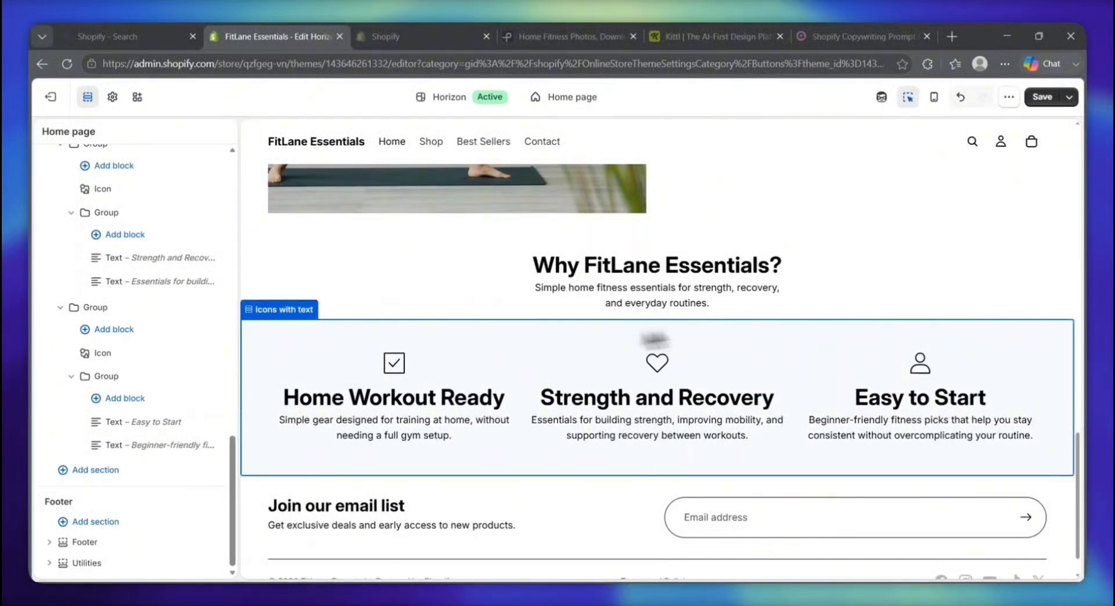
{"action": "left_click", "coordinate": [719, 324]}
{"action": "scroll", "coordinate": [136, 530], "scroll_direction": "down", "scroll_amount": 5}
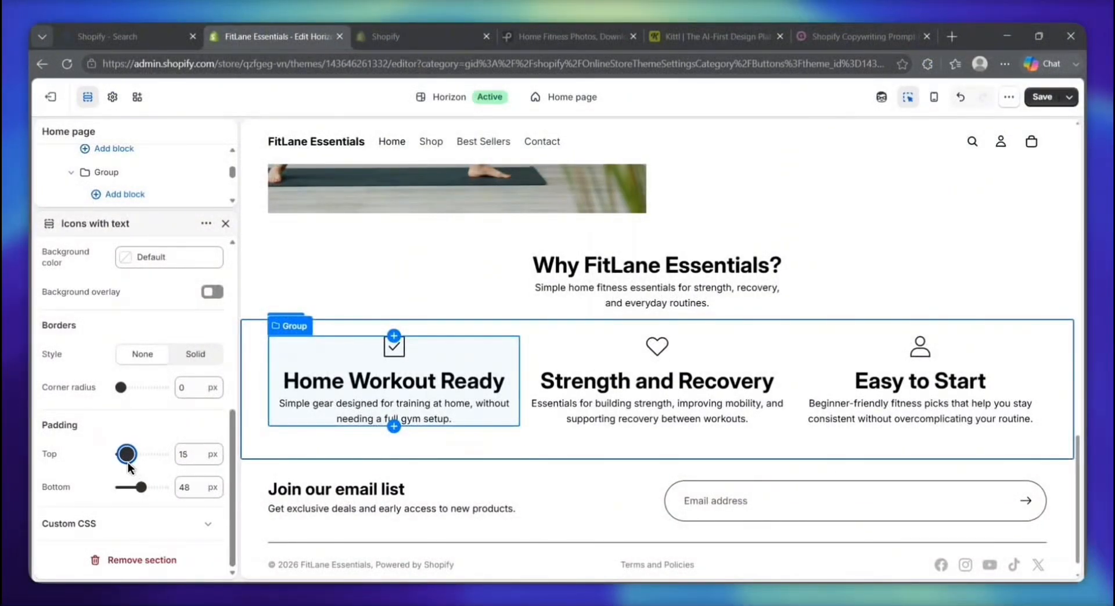
{"action": "left_click_drag", "start_coordinate": [129, 464], "coordinate": [126, 462]}
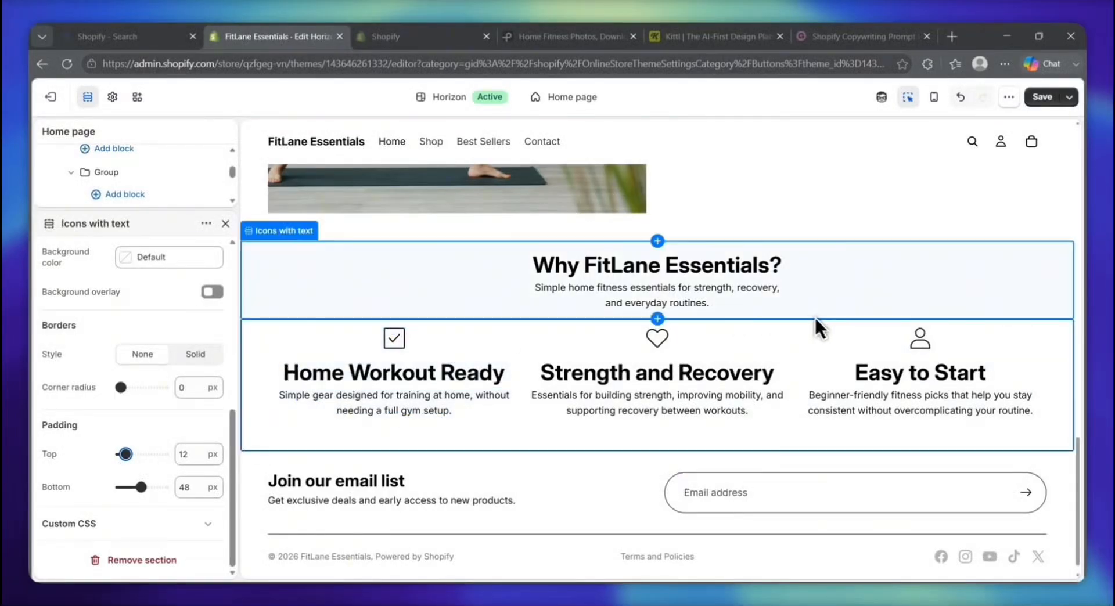
{"action": "left_click", "coordinate": [897, 227]}
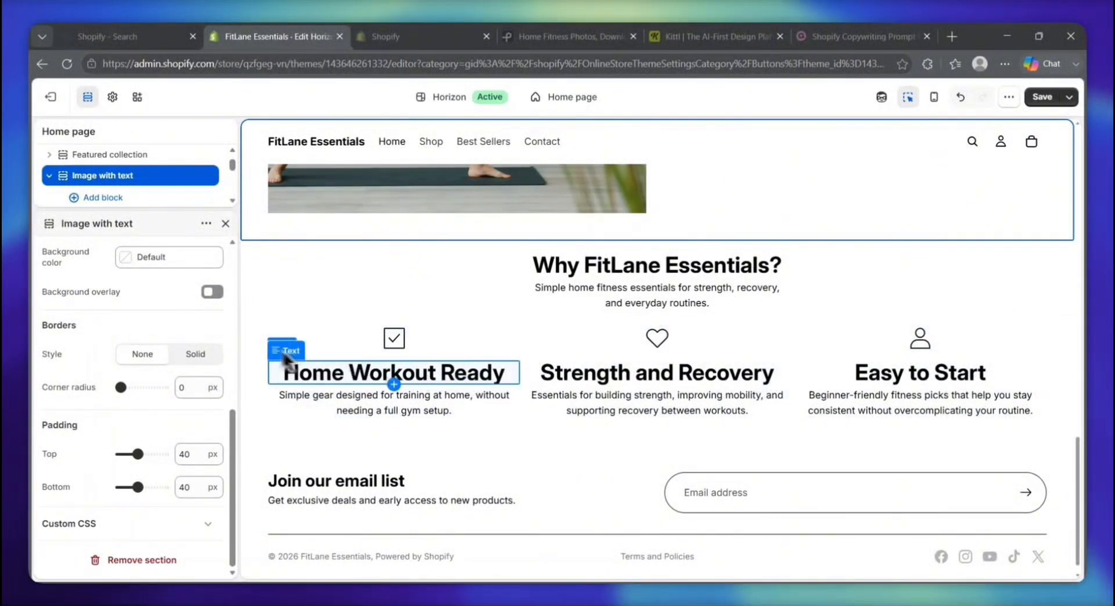
- Set the typography preset of the "Home Workout Ready" heading to Heading 4
{"action": "left_click", "coordinate": [465, 372]}
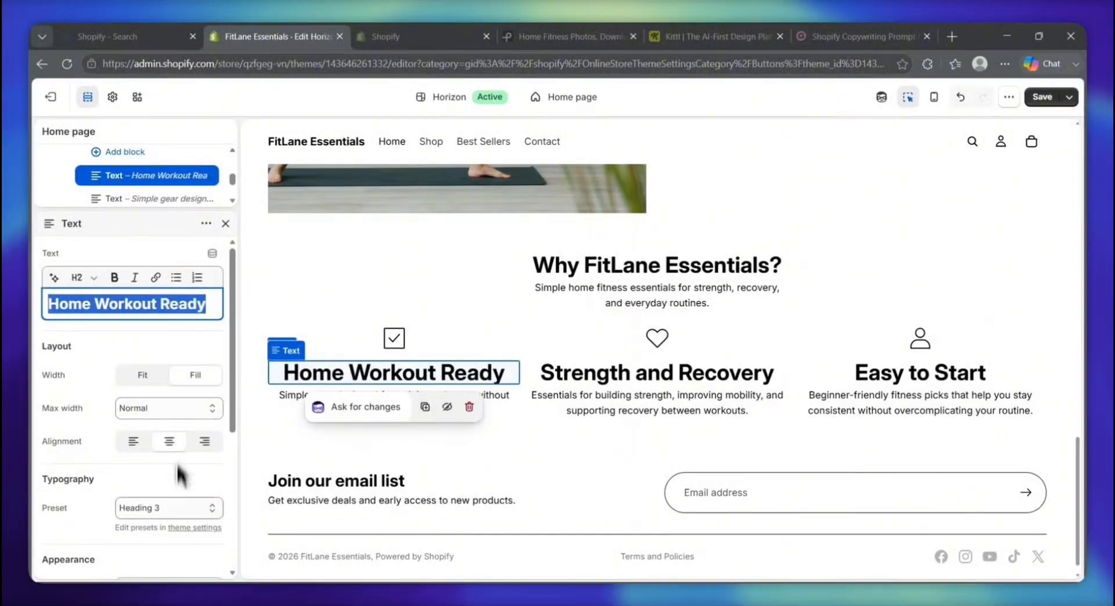
{"action": "left_click", "coordinate": [179, 511]}
{"action": "left_click", "coordinate": [160, 436]}
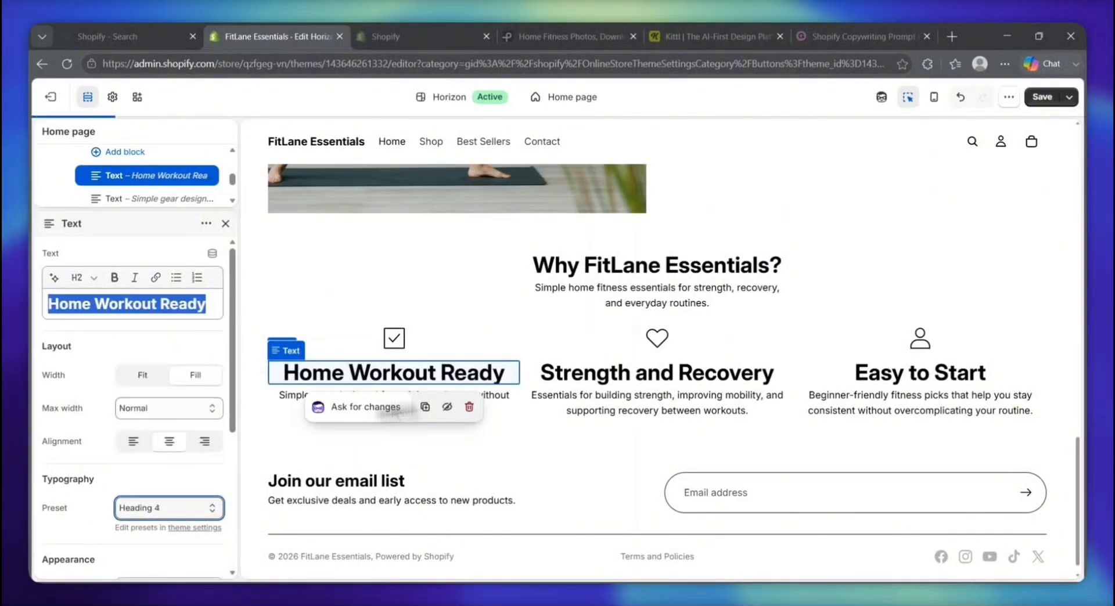
- Set the typography preset of the "Strength and Recovery" and "Easy to Start" headings to Heading 4
{"action": "left_click", "coordinate": [639, 378]}
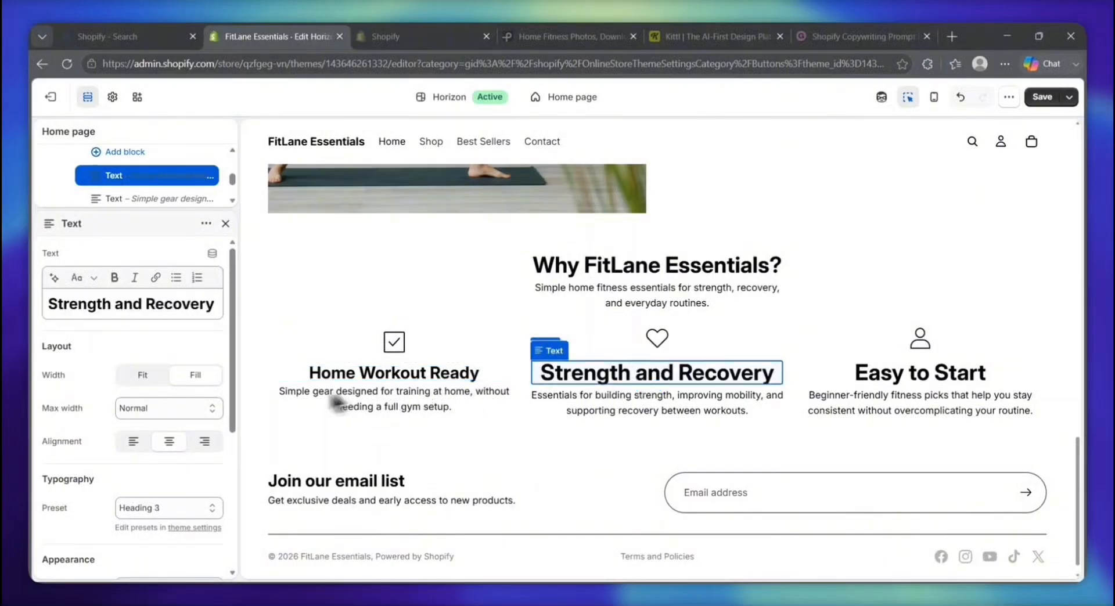
{"action": "left_click", "coordinate": [184, 509]}
{"action": "left_click", "coordinate": [166, 447]}
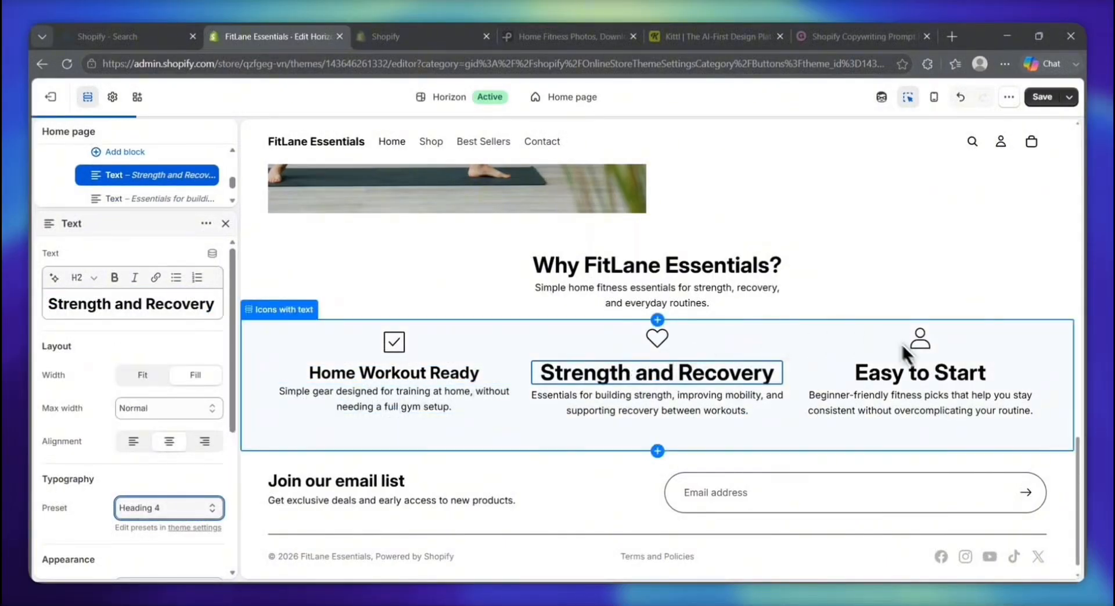
{"action": "left_click", "coordinate": [915, 376]}
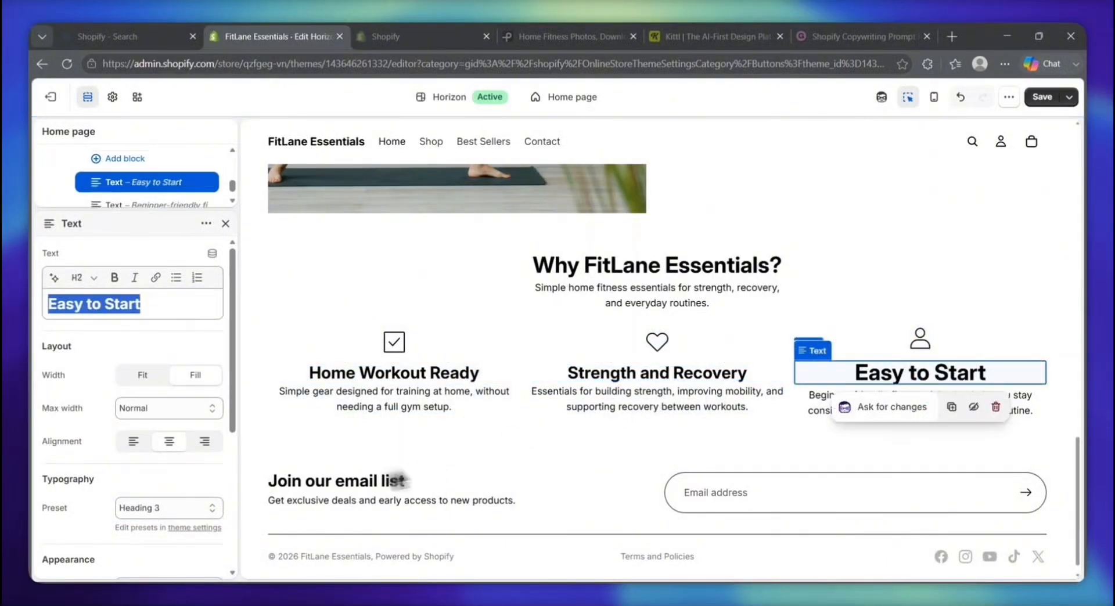
{"action": "left_click", "coordinate": [156, 514]}
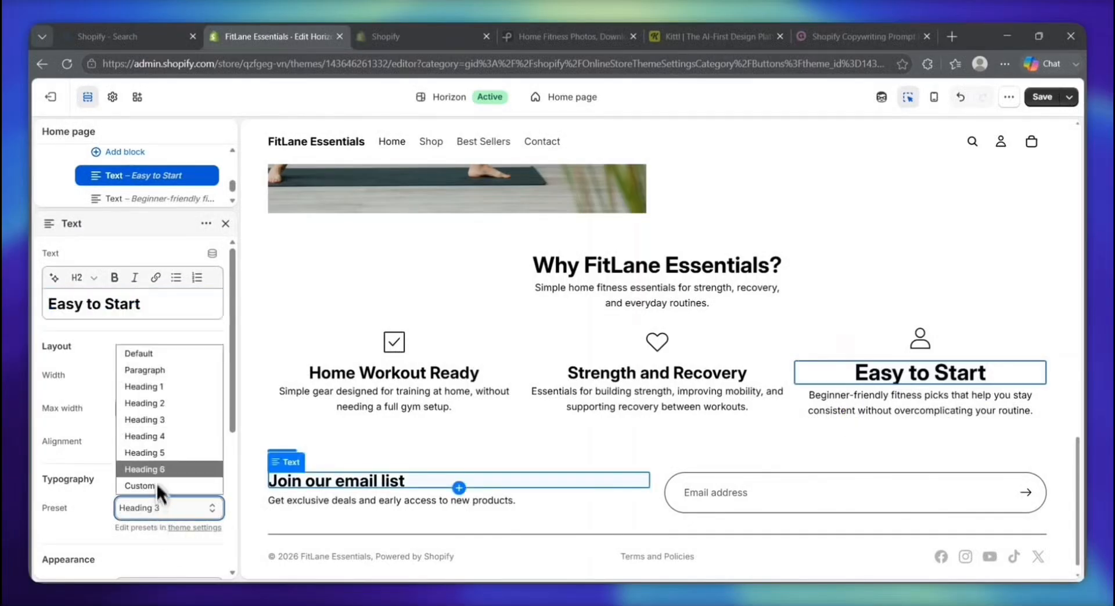
{"action": "left_click", "coordinate": [159, 440]}
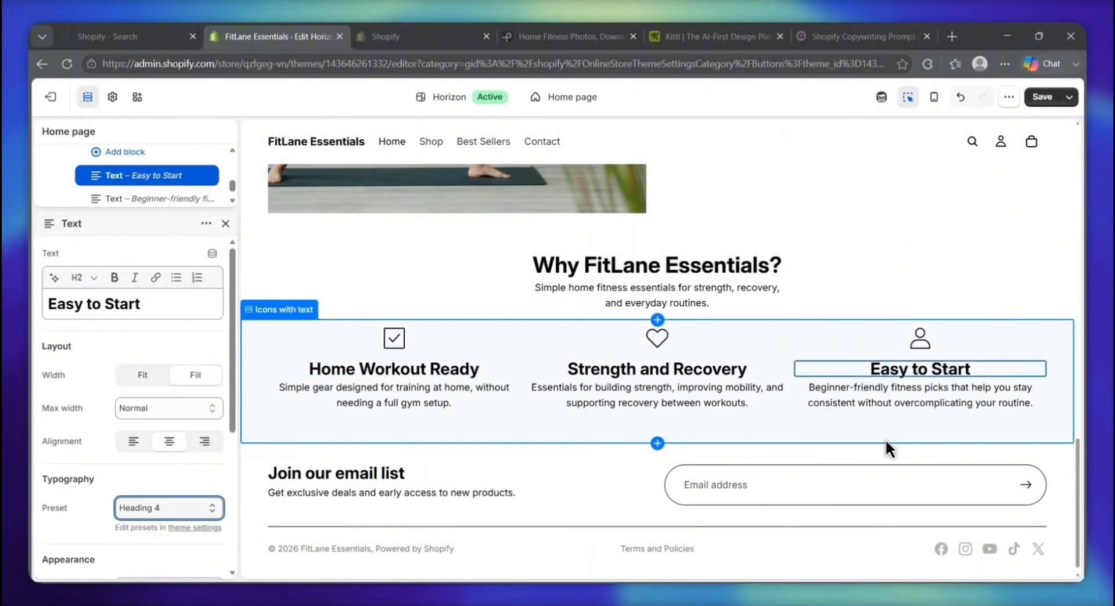
{"action": "left_click", "coordinate": [853, 436]}
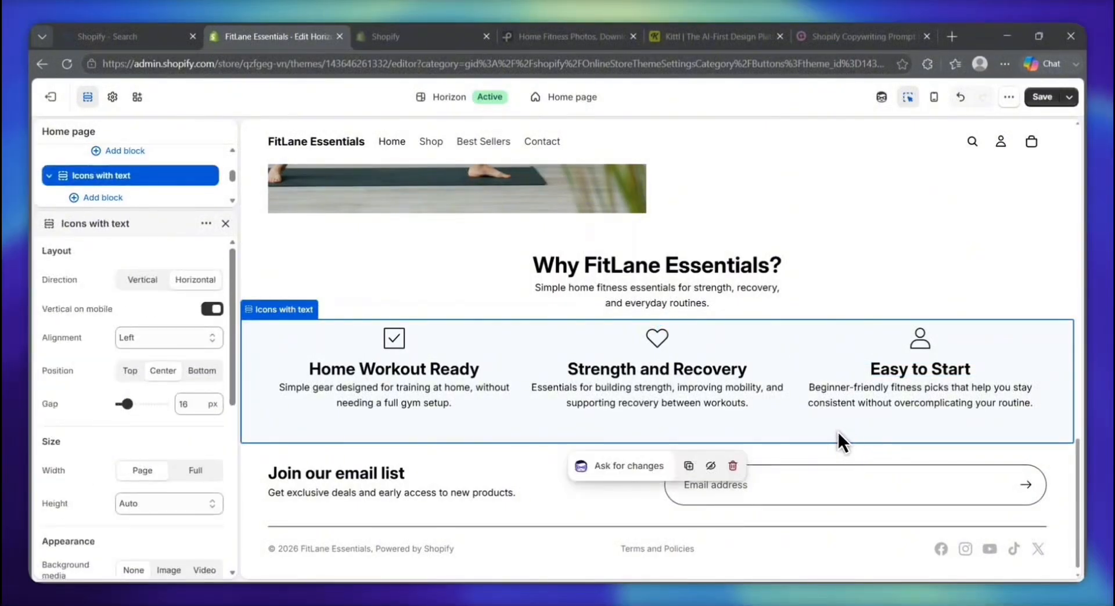
{"action": "left_click", "coordinate": [843, 433]}
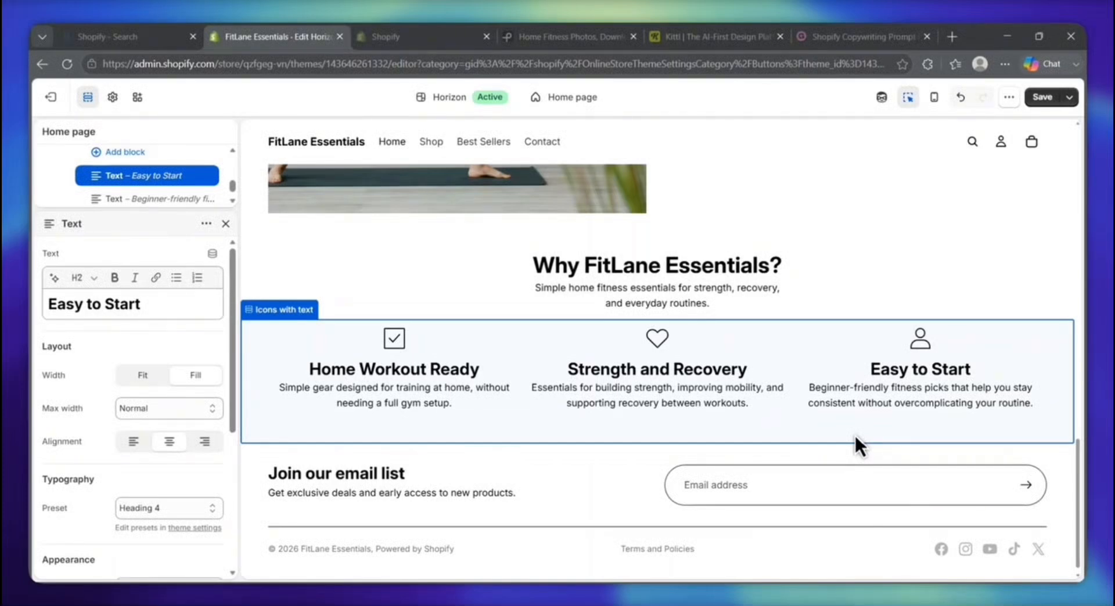
{"action": "left_click", "coordinate": [853, 434]}
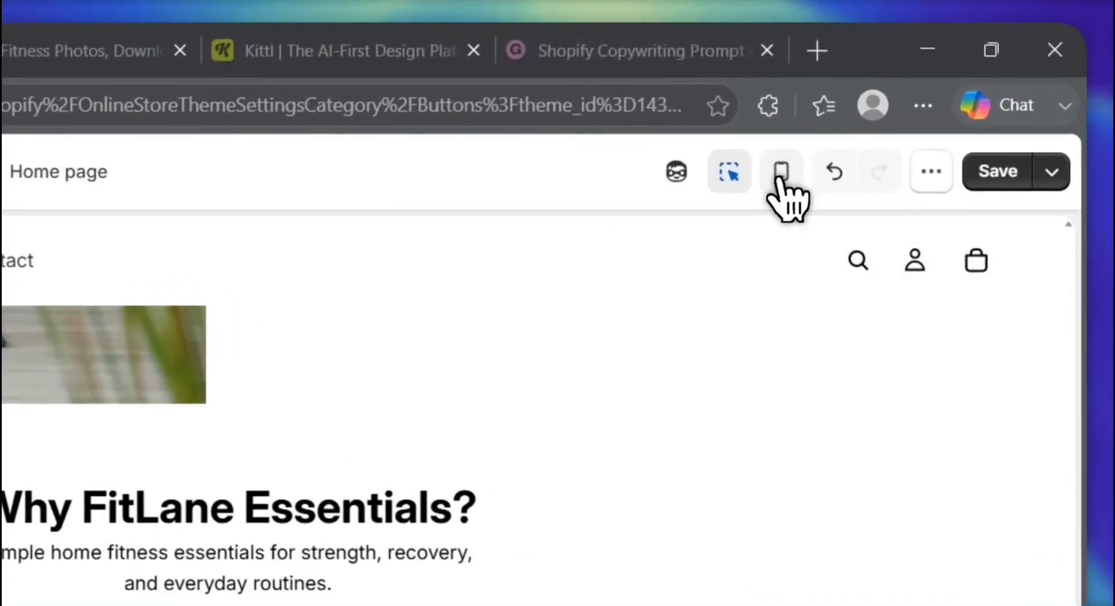
- Switch to the mobile preview and review the home page layout from the hero banner down to the benefit columns and email signup
{"action": "left_click", "coordinate": [935, 98]}
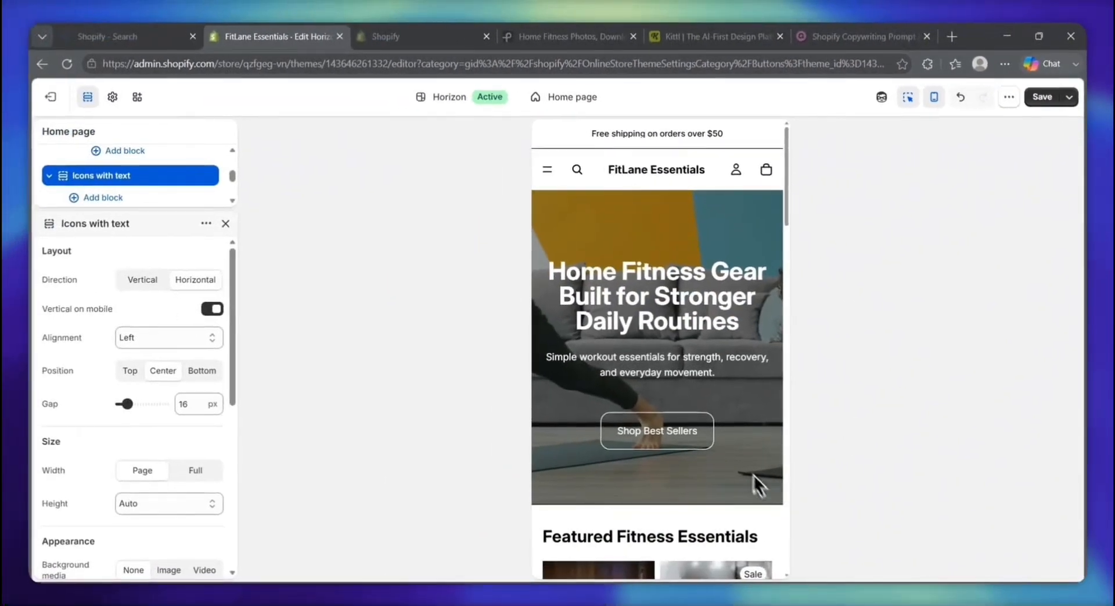
{"action": "scroll", "coordinate": [743, 401], "scroll_direction": "down", "scroll_amount": 1}
{"action": "scroll", "coordinate": [743, 400], "scroll_direction": "down", "scroll_amount": 10}
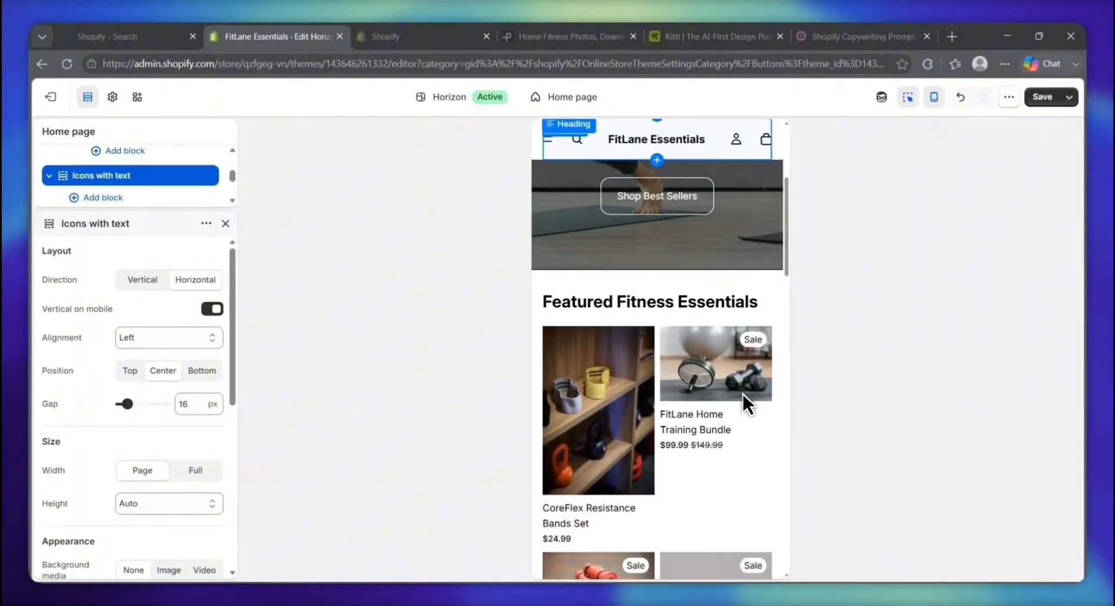
{"action": "scroll", "coordinate": [743, 392], "scroll_direction": "down", "scroll_amount": 5}
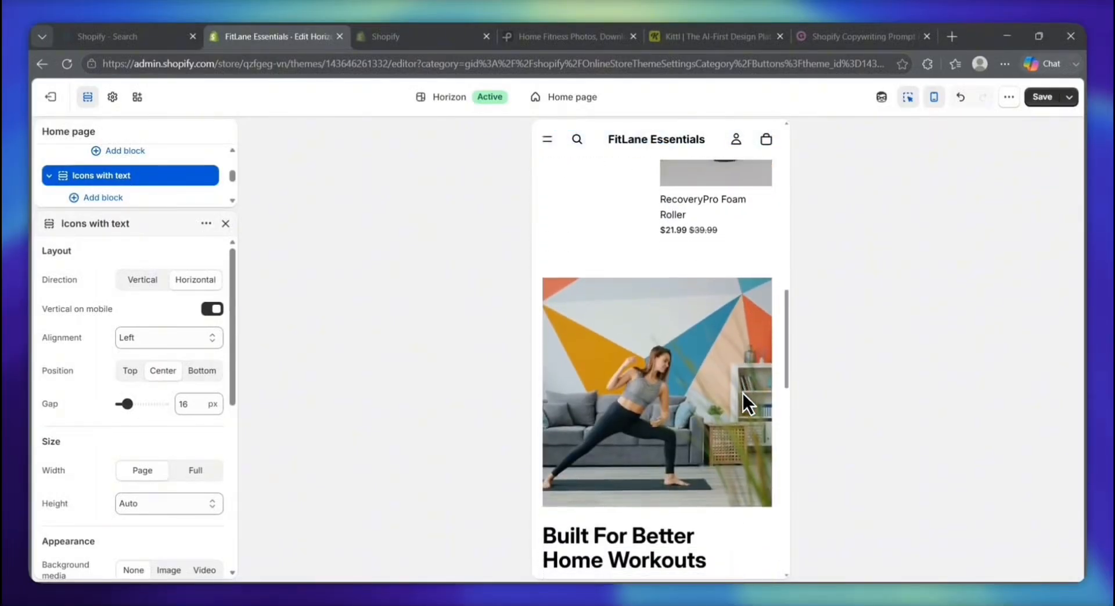
{"action": "scroll", "coordinate": [743, 389], "scroll_direction": "down", "scroll_amount": 7}
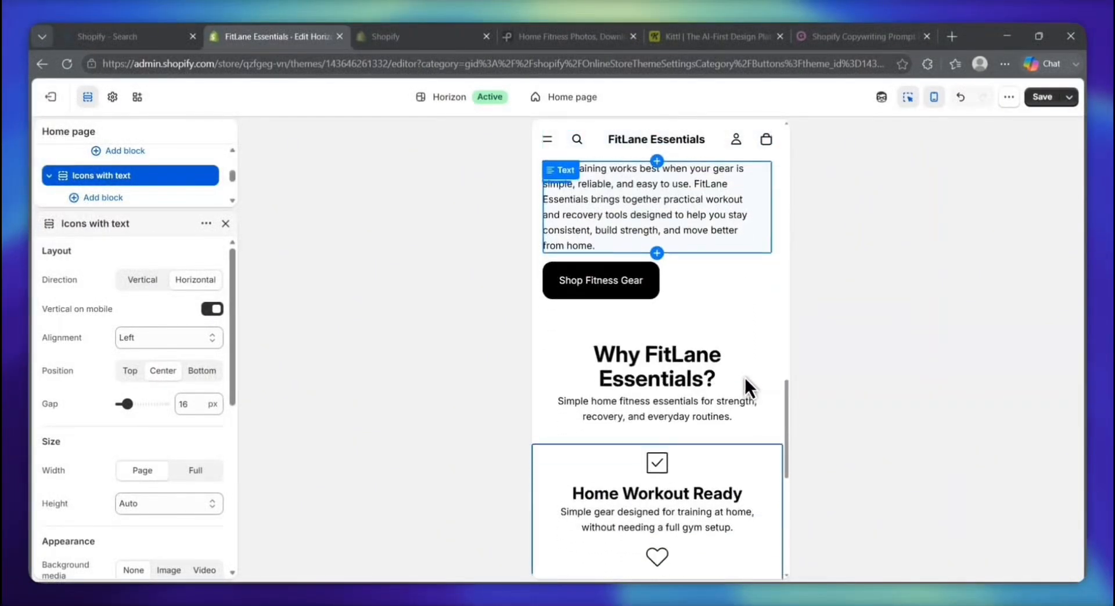
{"action": "scroll", "coordinate": [743, 375], "scroll_direction": "down", "scroll_amount": 5}
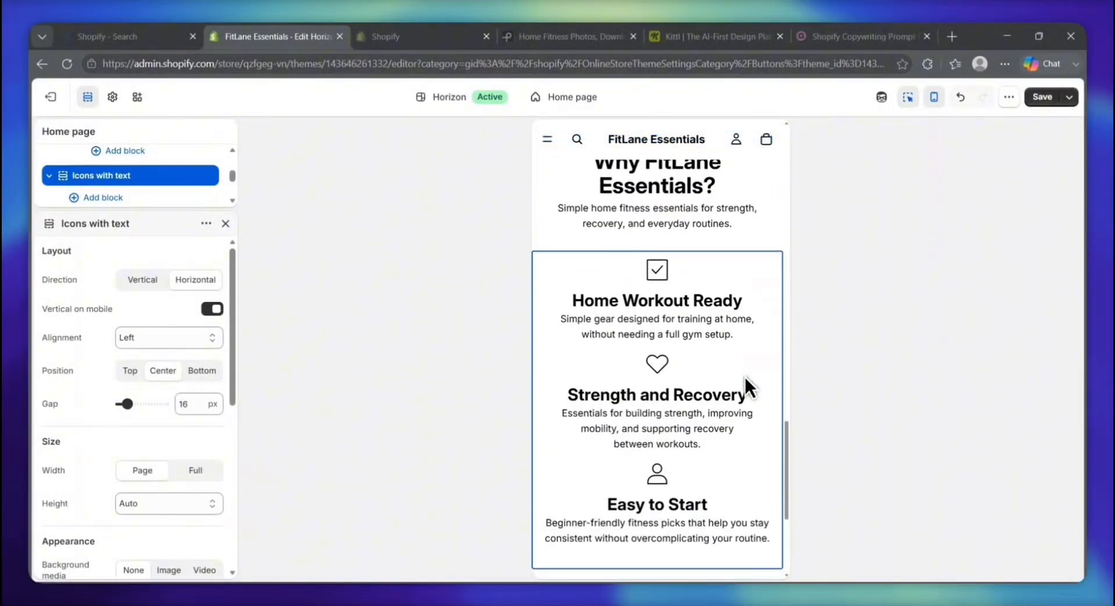
{"action": "scroll", "coordinate": [745, 377], "scroll_direction": "down", "scroll_amount": 2}
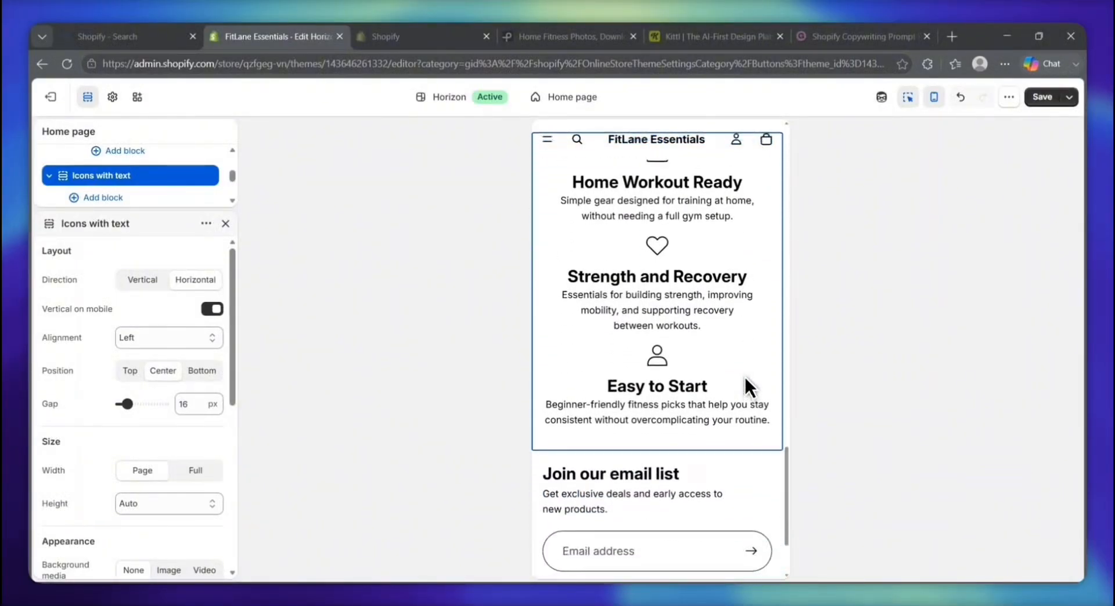
{"action": "scroll", "coordinate": [744, 378], "scroll_direction": "up", "scroll_amount": 3}
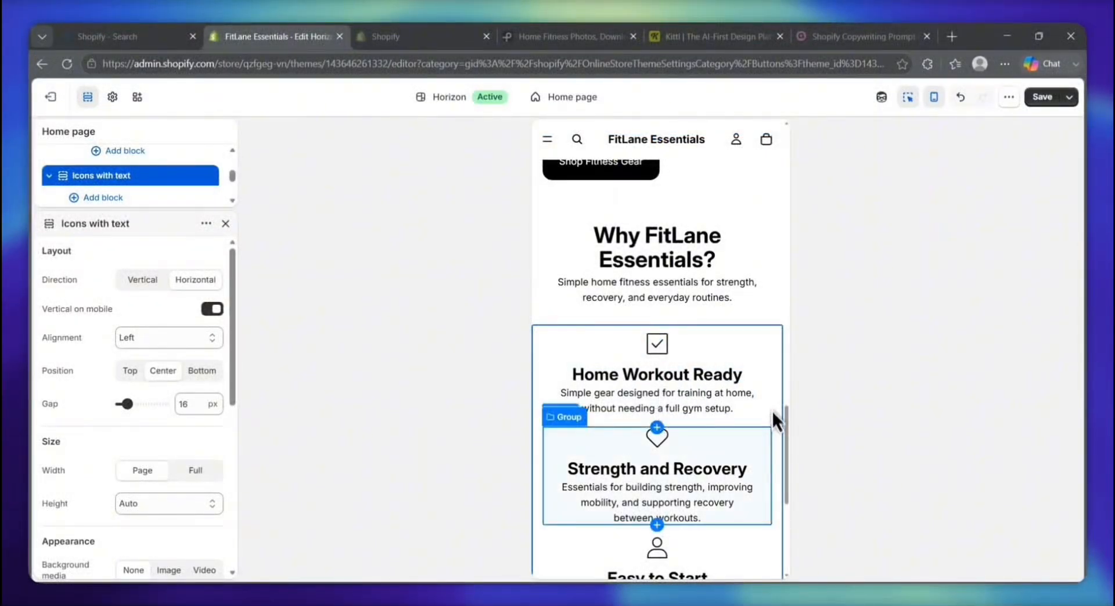
{"action": "scroll", "coordinate": [765, 322], "scroll_direction": "down", "scroll_amount": 2}
{"action": "scroll", "coordinate": [763, 308], "scroll_direction": "up", "scroll_amount": 1}
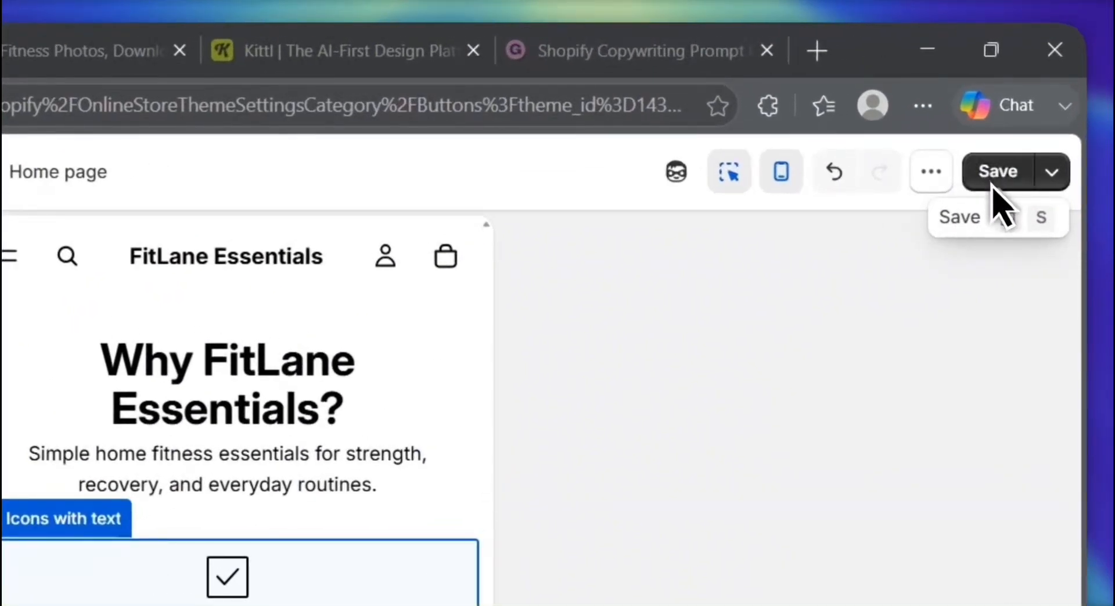
- Save the theme changes and return to the desktop preview to check the "Why FitLane Essentials?" section
{"action": "left_click", "coordinate": [998, 181]}
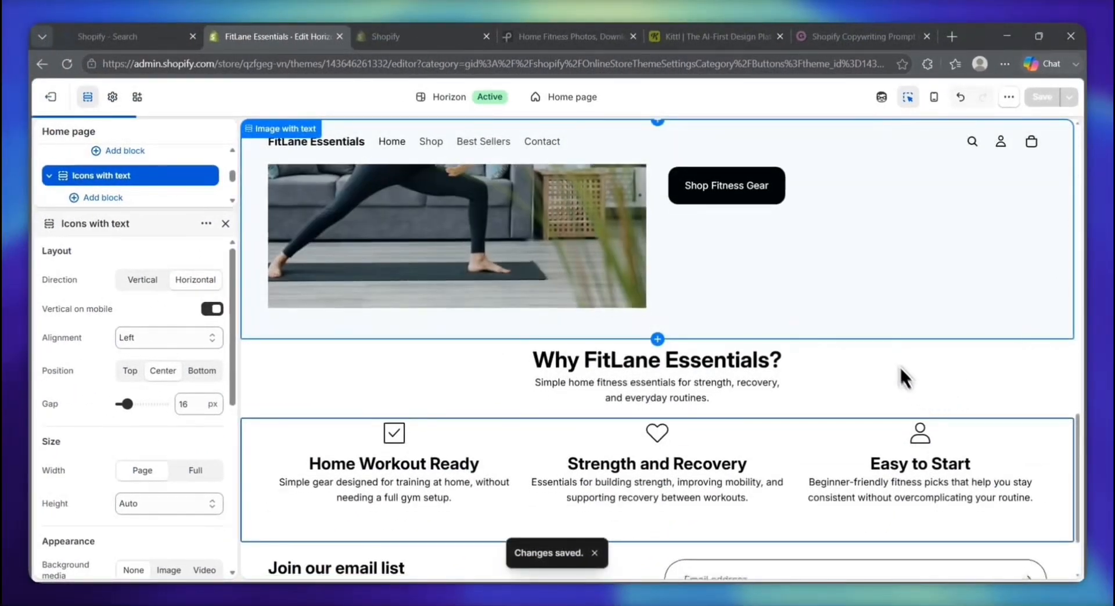
{"action": "scroll", "coordinate": [900, 377], "scroll_direction": "down", "scroll_amount": 3}
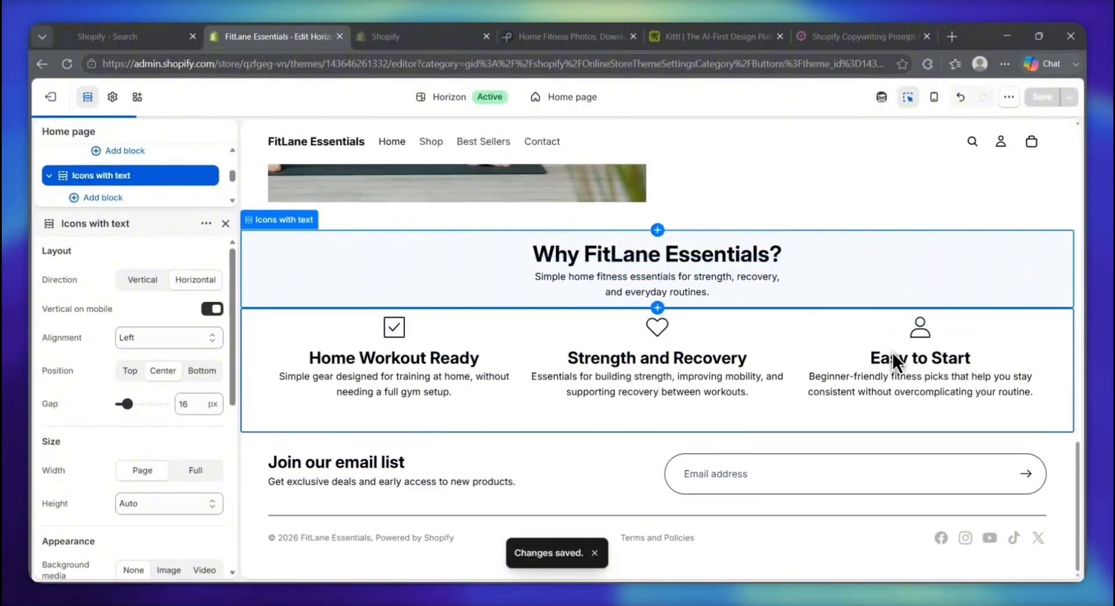
{"action": "scroll", "coordinate": [650, 511], "scroll_direction": "up", "scroll_amount": 3}
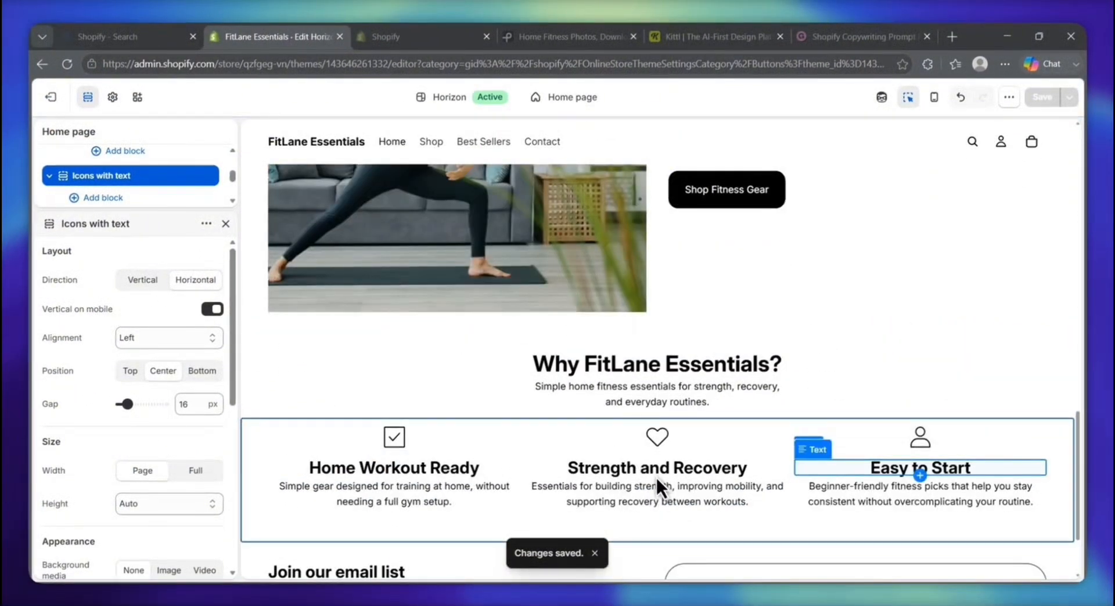
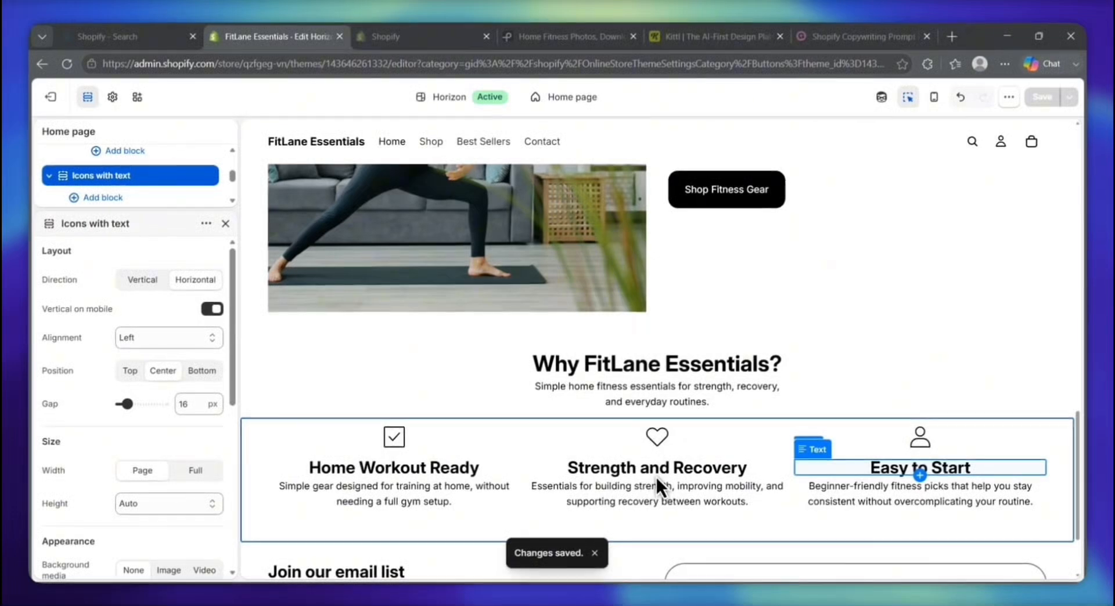
- Replace the footer heading "Join our email list" with "Join the FitLane List"
{"action": "scroll", "coordinate": [658, 487], "scroll_direction": "down", "scroll_amount": 2}
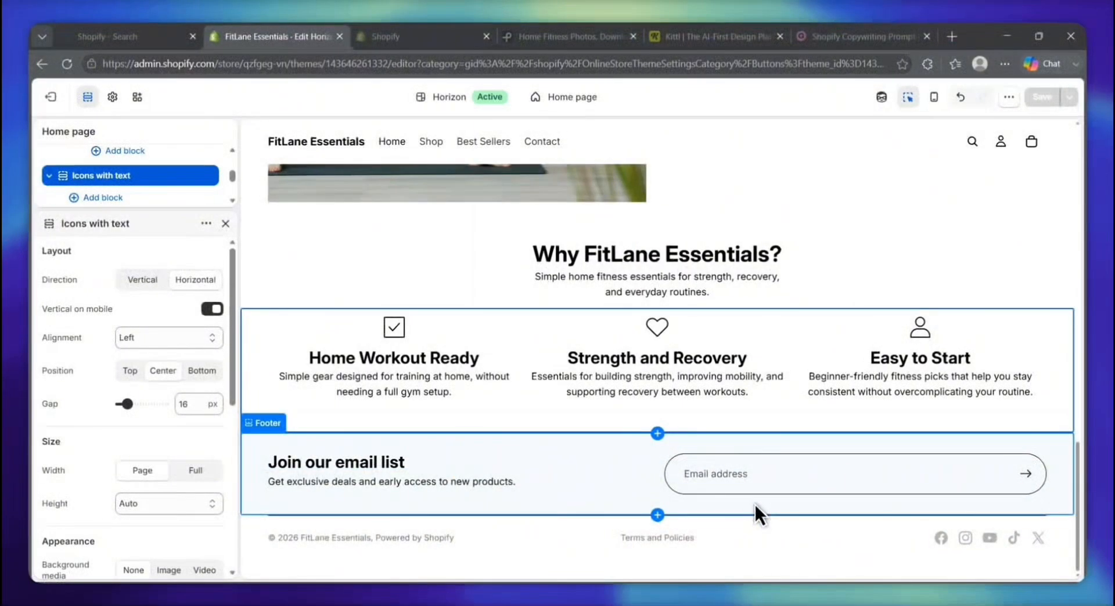
{"action": "left_click", "coordinate": [526, 531]}
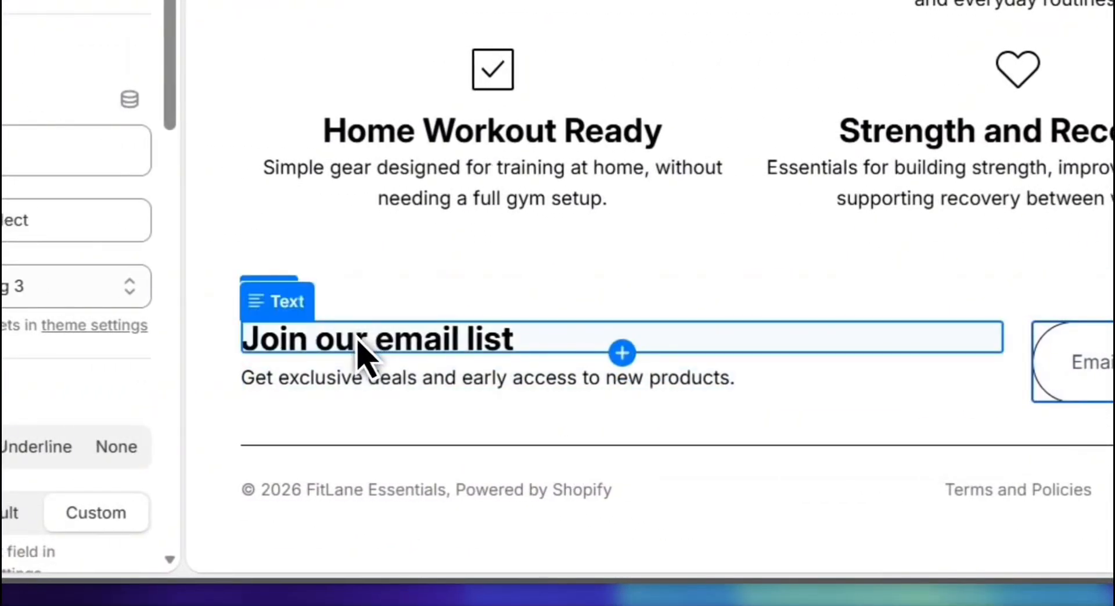
{"action": "left_click", "coordinate": [359, 343]}
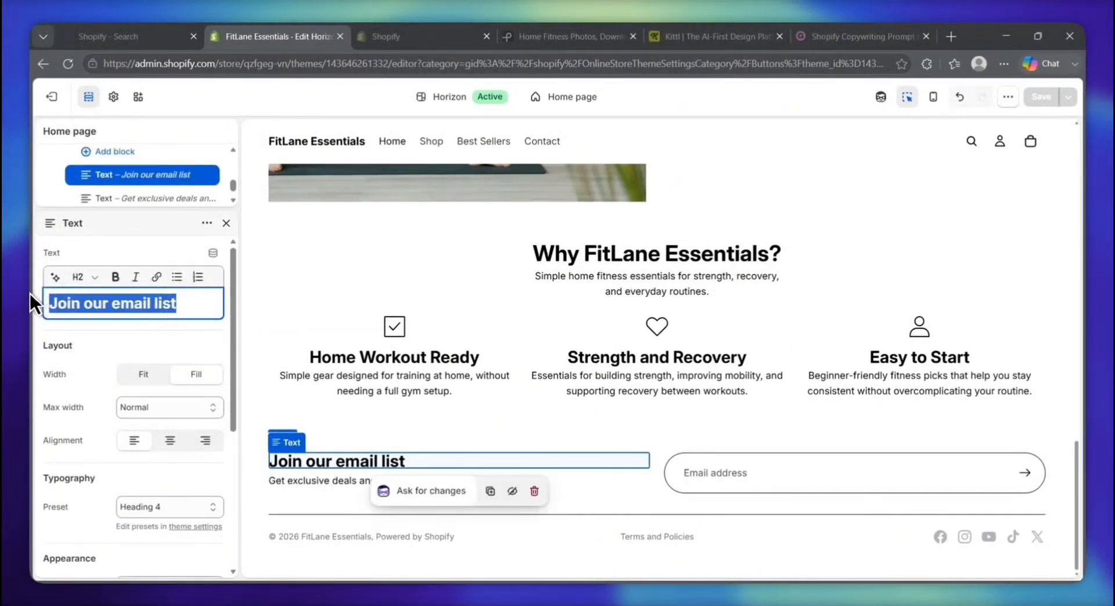
{"action": "key", "text": "BackSpace"}
{"action": "type", "text": "Join the FitLane List"}
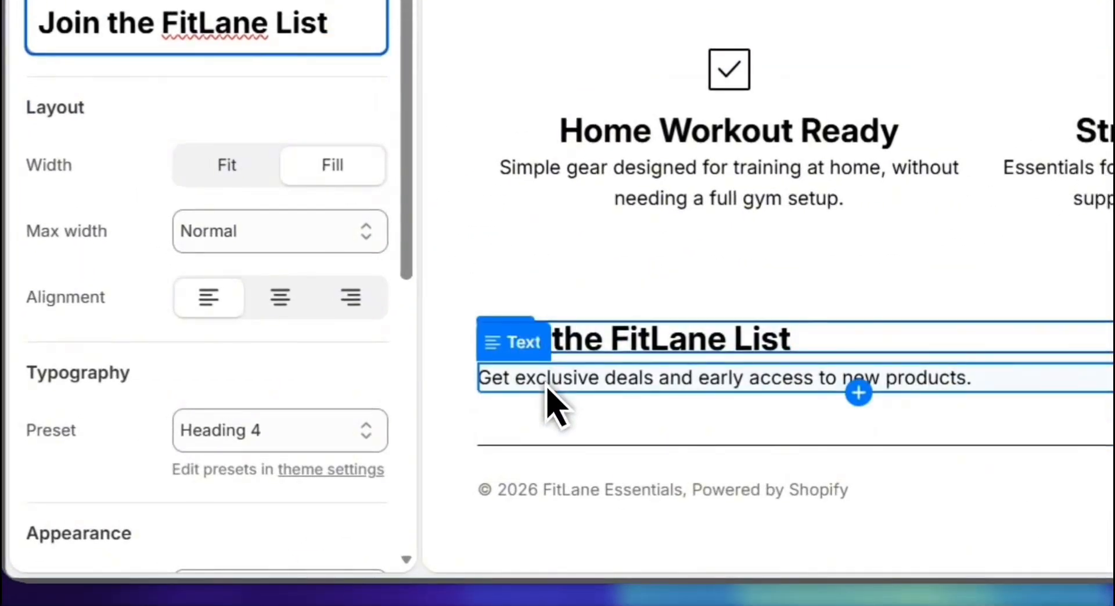
- Replace the text below the footer heading with "Get simple home workout tips, early access to new gear, and occasional FitLane offers."
{"action": "left_click", "coordinate": [546, 386]}
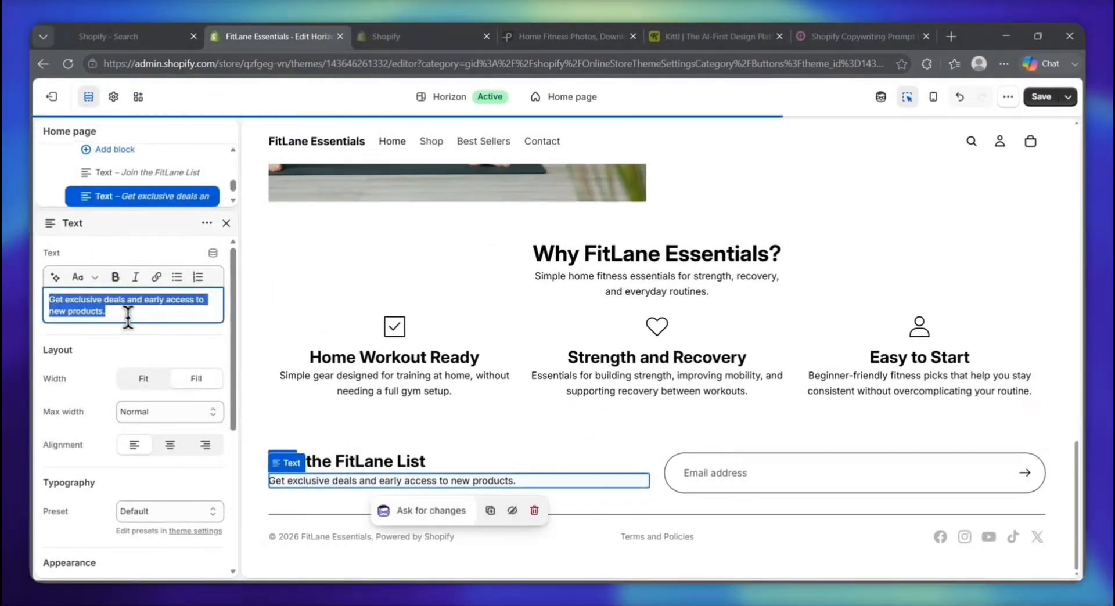
{"action": "type", "text": "Get simple home workout tips, early access to new gear, and occasional FitLane offers."}
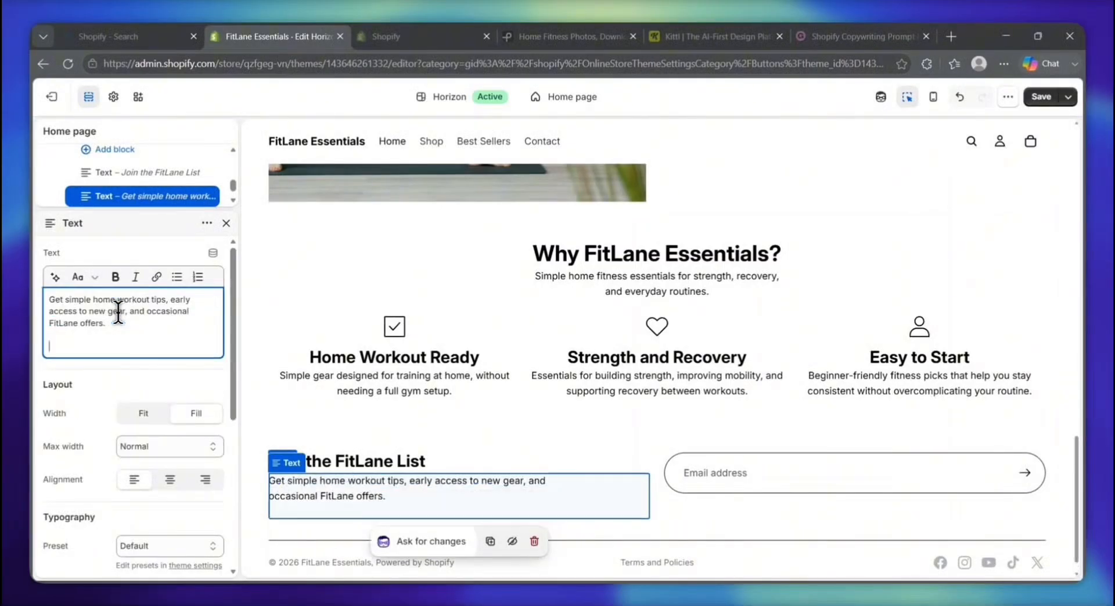
{"action": "key", "text": "BackSpace"}
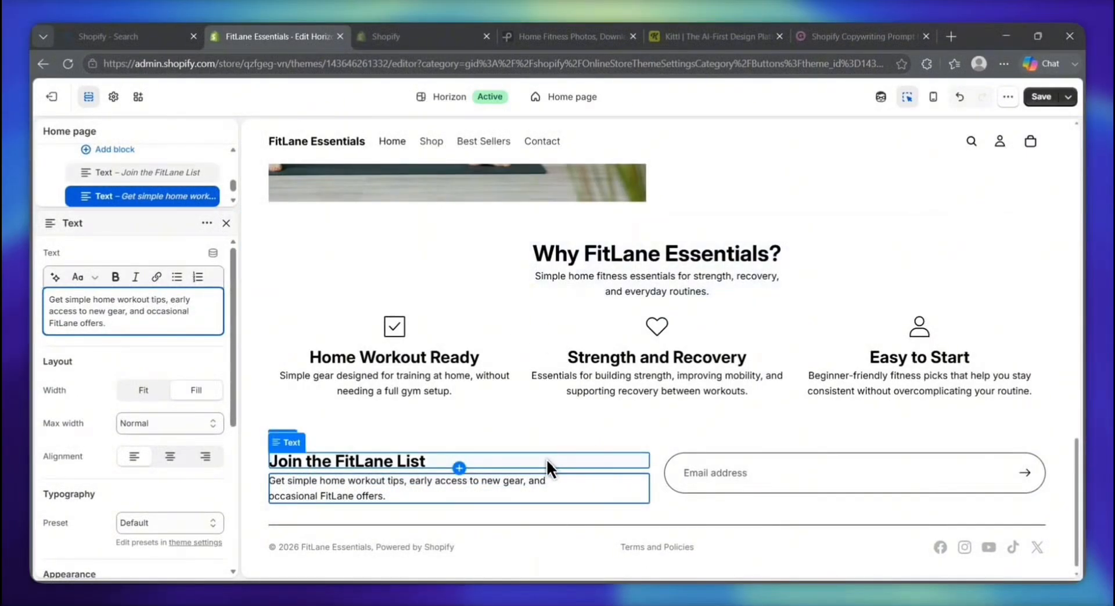
{"action": "left_click", "coordinate": [562, 451]}
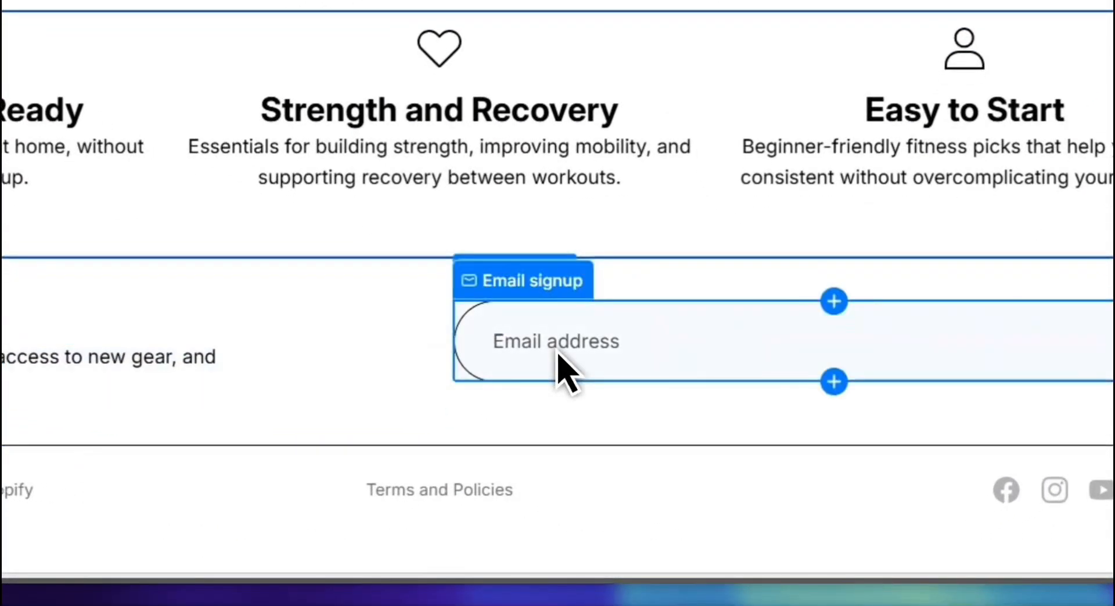
- Examine the footer Email signup block's width, heading, input and submit button settings
{"action": "left_click", "coordinate": [553, 347]}
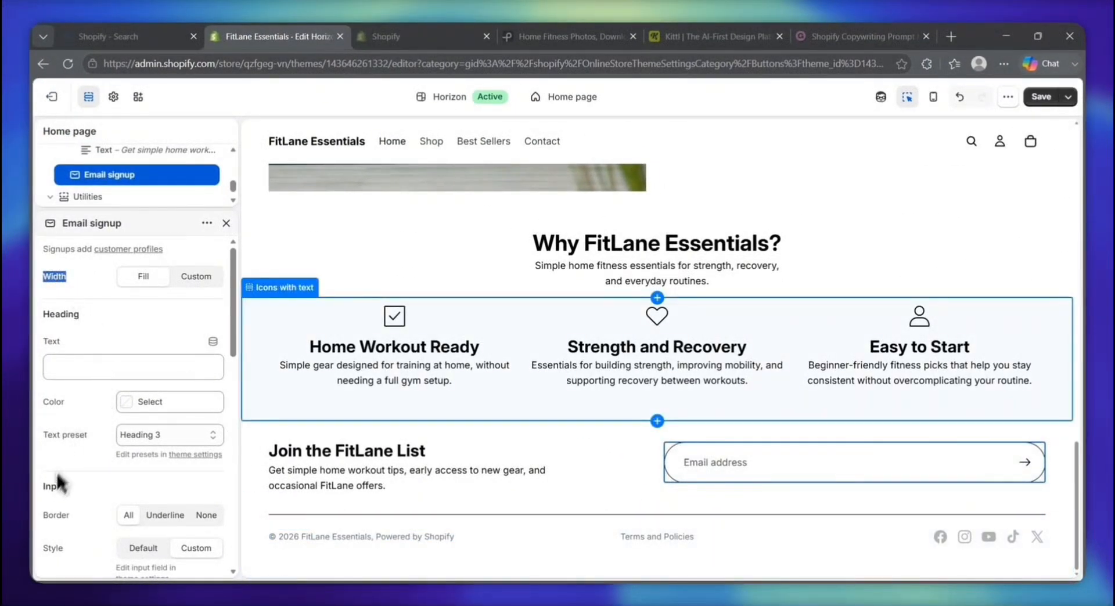
{"action": "left_click", "coordinate": [61, 516]}
{"action": "scroll", "coordinate": [78, 516], "scroll_direction": "down", "scroll_amount": 3}
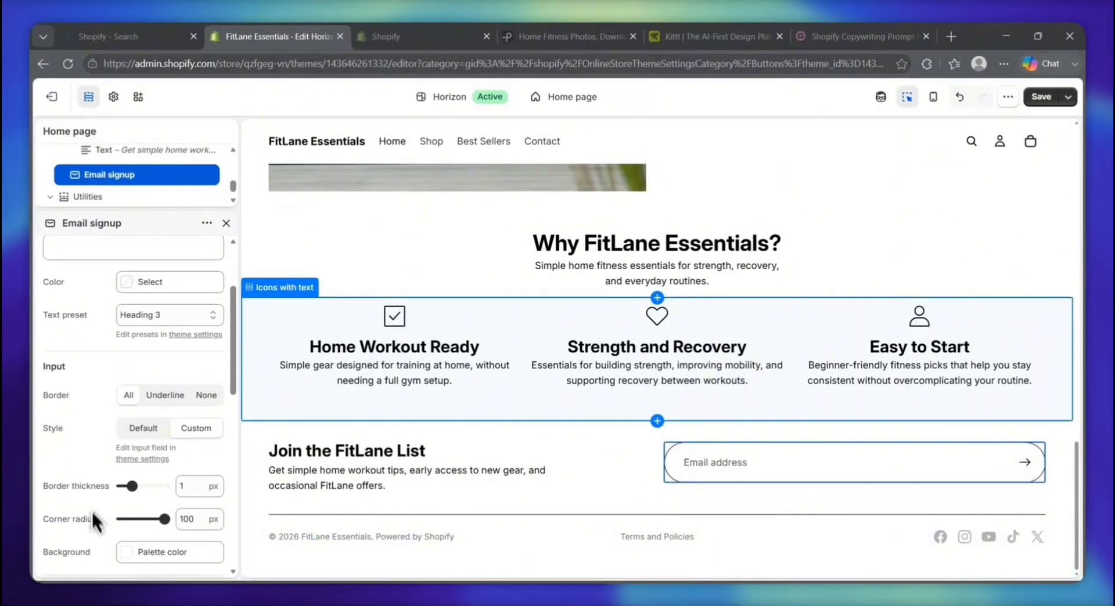
{"action": "scroll", "coordinate": [98, 543], "scroll_direction": "down", "scroll_amount": 2}
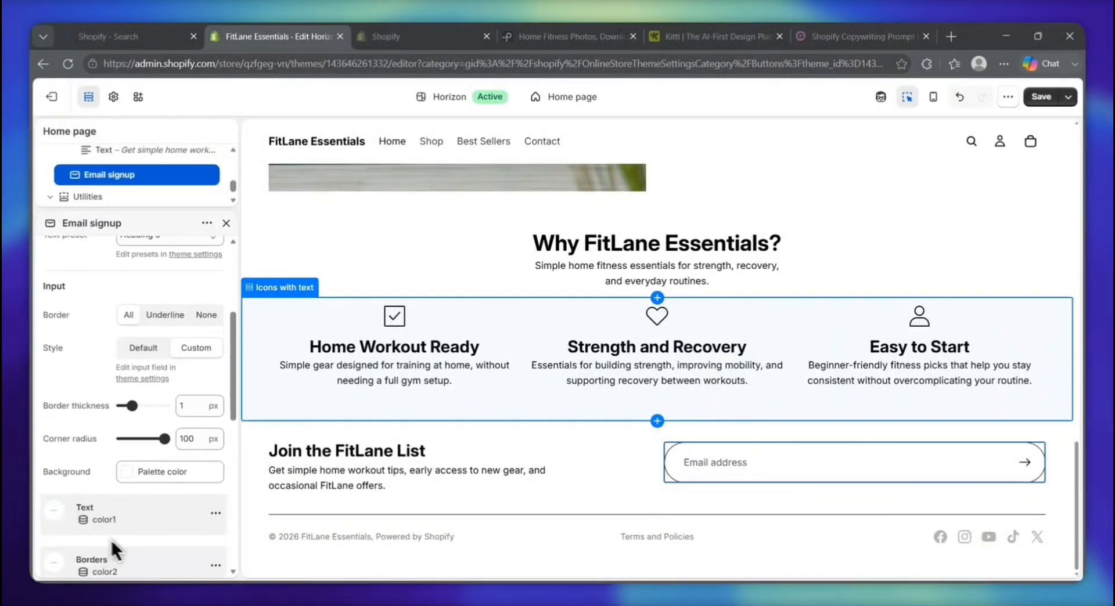
{"action": "scroll", "coordinate": [128, 550], "scroll_direction": "down", "scroll_amount": 2}
{"action": "scroll", "coordinate": [131, 546], "scroll_direction": "up", "scroll_amount": 2}
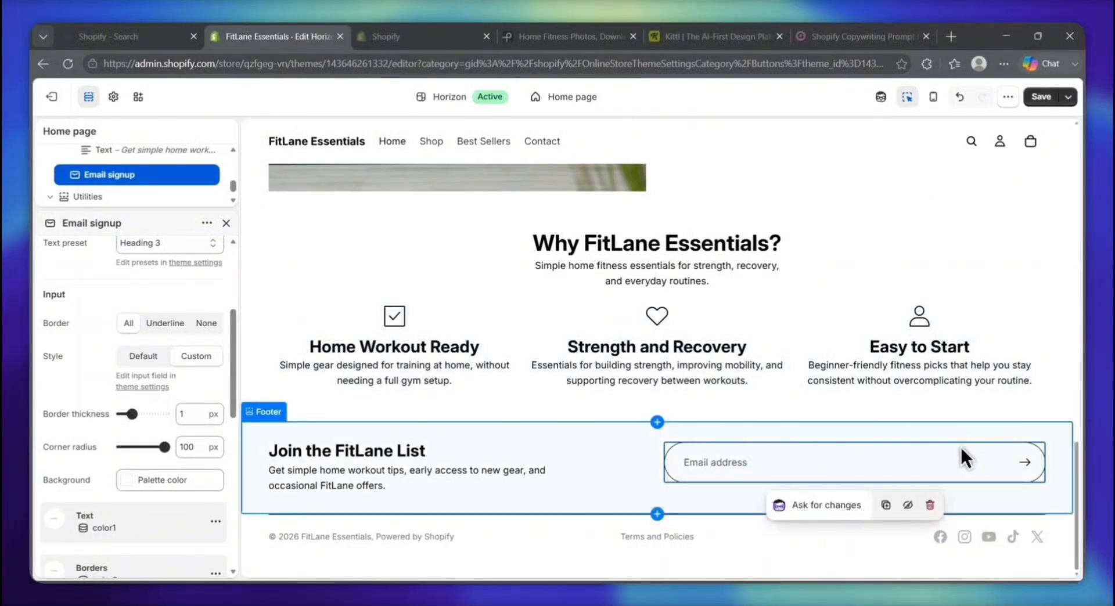
{"action": "scroll", "coordinate": [181, 303], "scroll_direction": "up", "scroll_amount": 3}
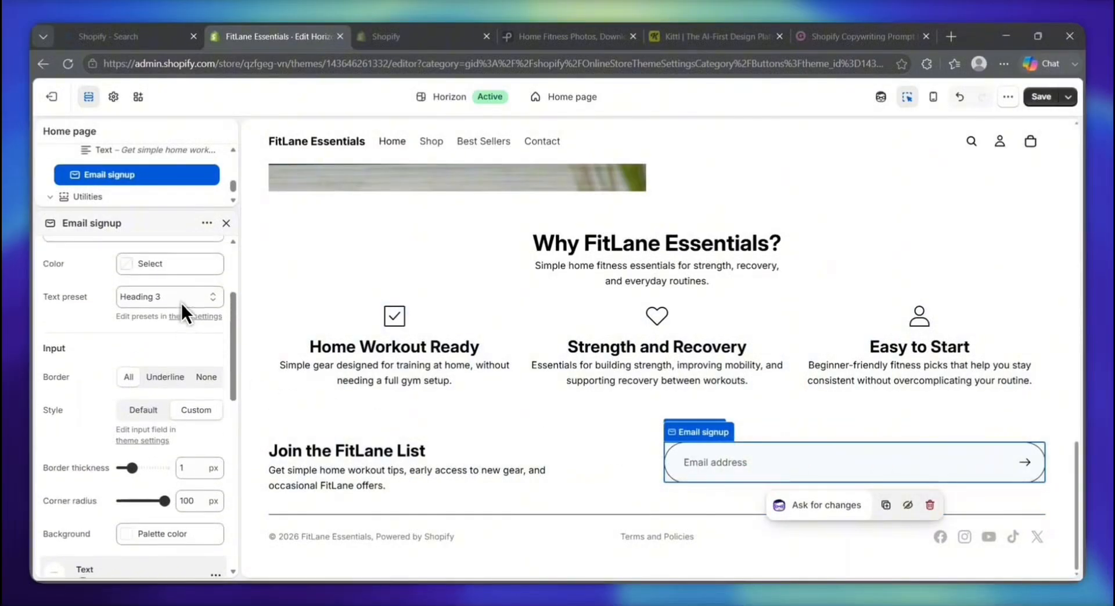
{"action": "scroll", "coordinate": [182, 312], "scroll_direction": "up", "scroll_amount": 1}
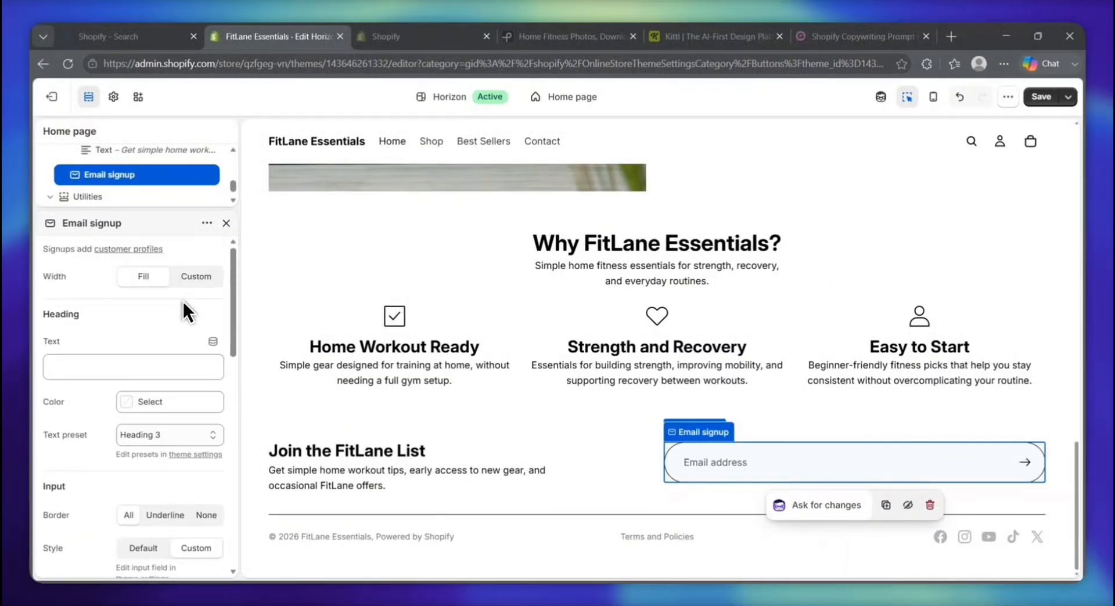
{"action": "scroll", "coordinate": [182, 298], "scroll_direction": "down", "scroll_amount": 5}
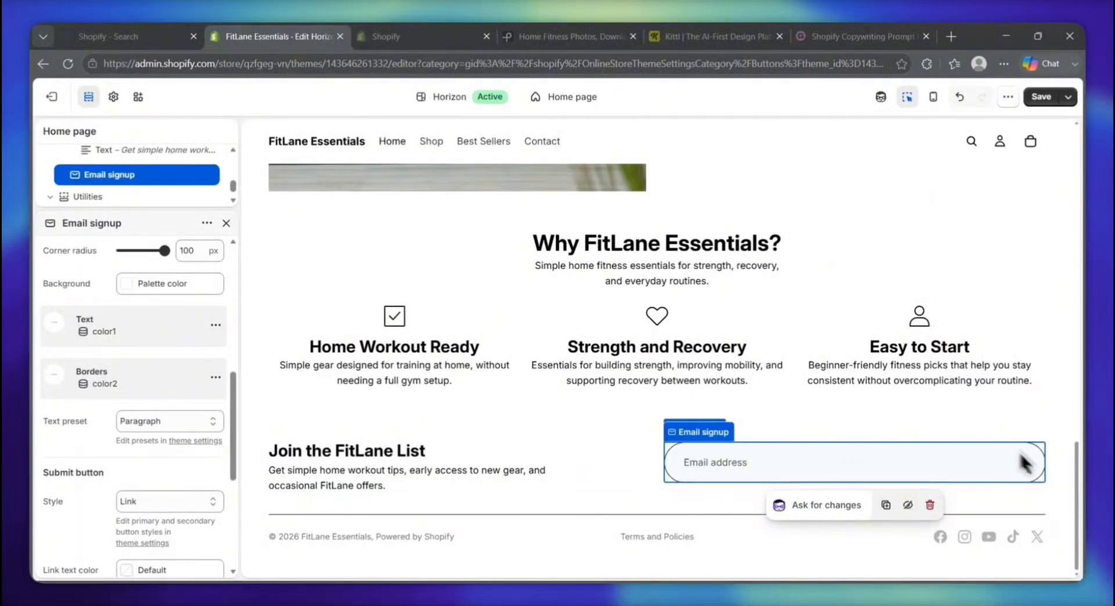
- Turn off the "Powered by Shopify" text in the footer's Copyright block
{"action": "left_click", "coordinate": [401, 536]}
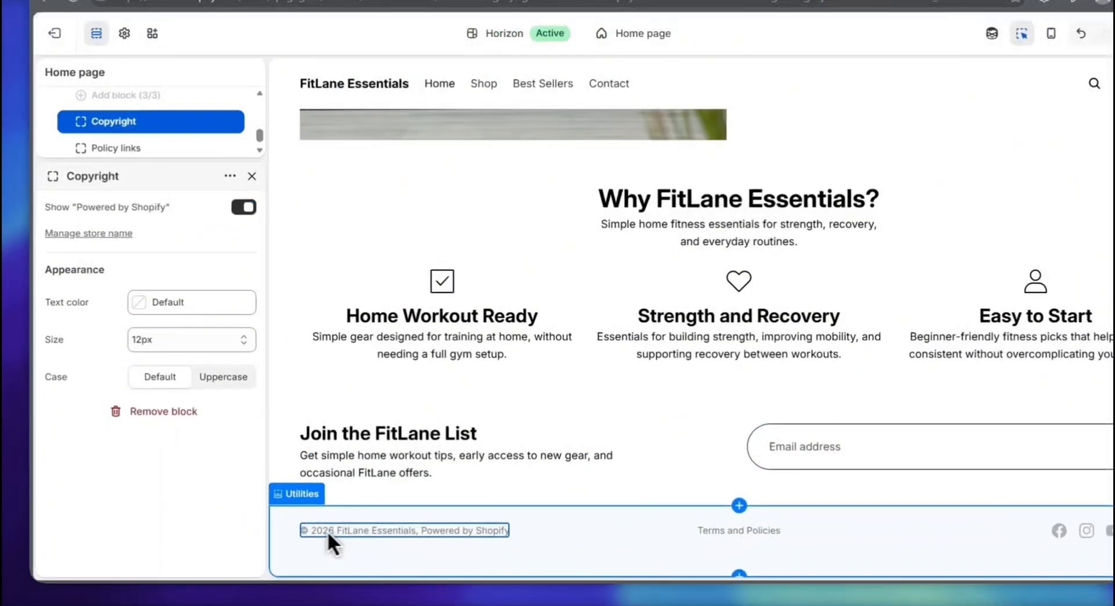
{"action": "double_click", "coordinate": [291, 538]}
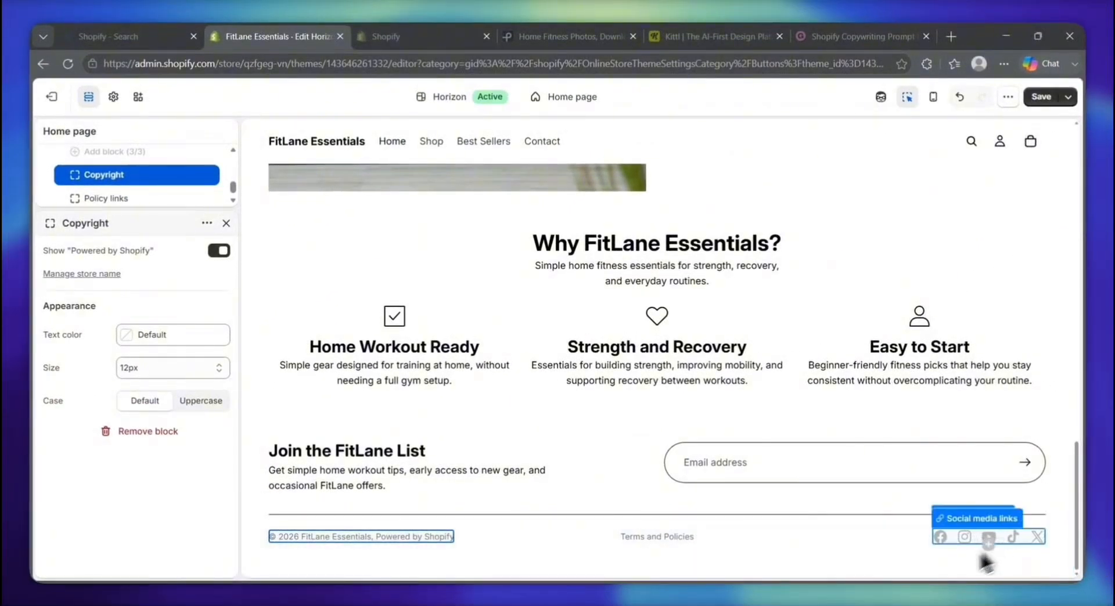
{"action": "mouse_move", "coordinate": [326, 544]}
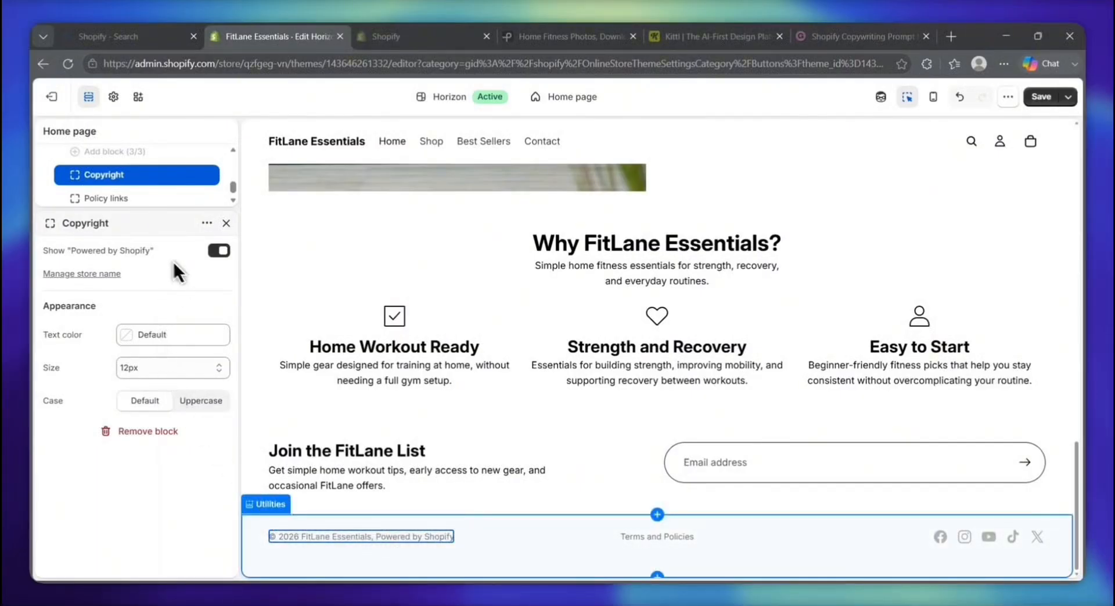
{"action": "left_click_drag", "start_coordinate": [173, 262], "coordinate": [61, 223]}
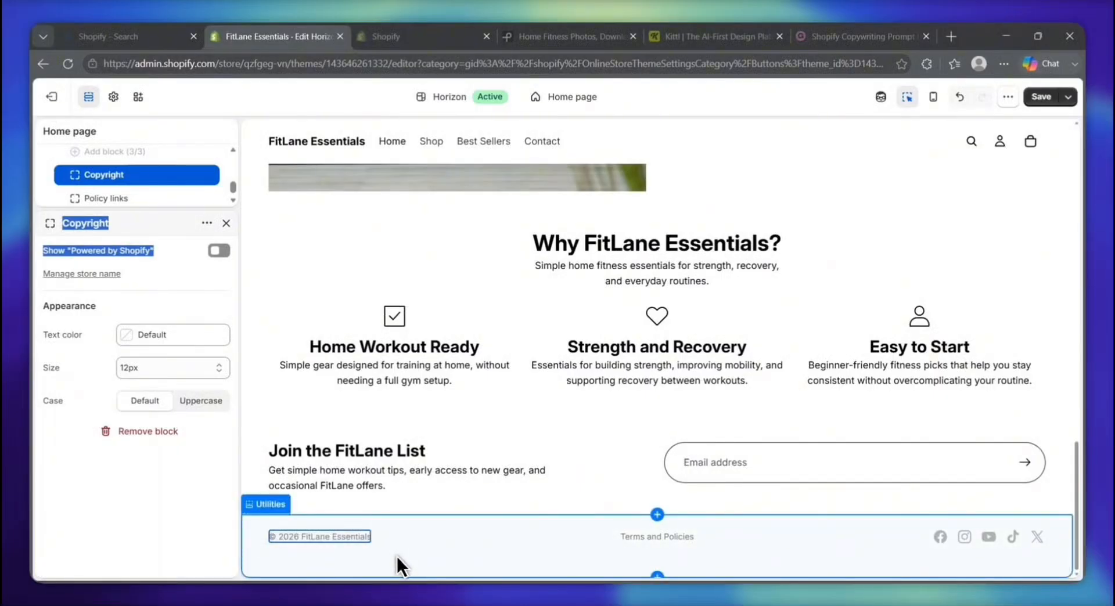
{"action": "mouse_move", "coordinate": [405, 530]}
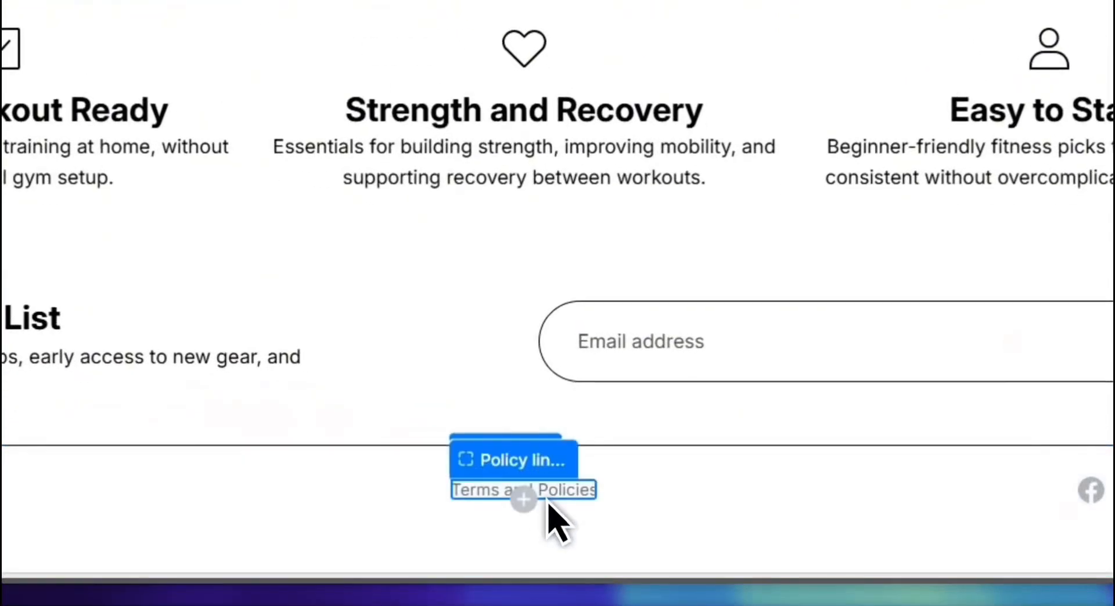
- Select the footer's "Terms and Policies" links and check the block's policy and appearance settings
{"action": "mouse_move", "coordinate": [667, 545]}
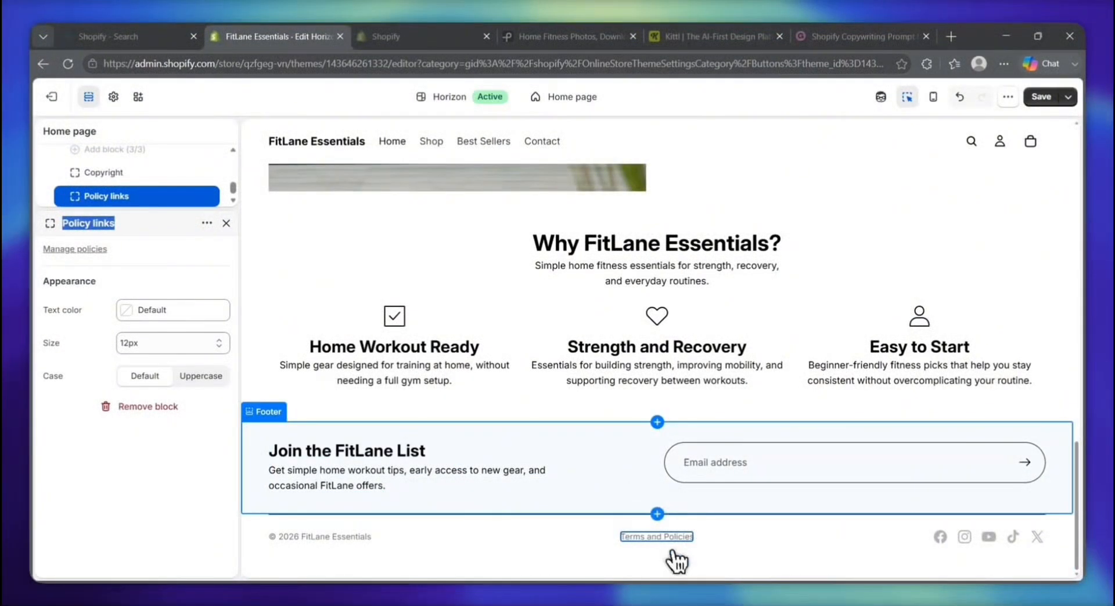
{"action": "left_click", "coordinate": [672, 550]}
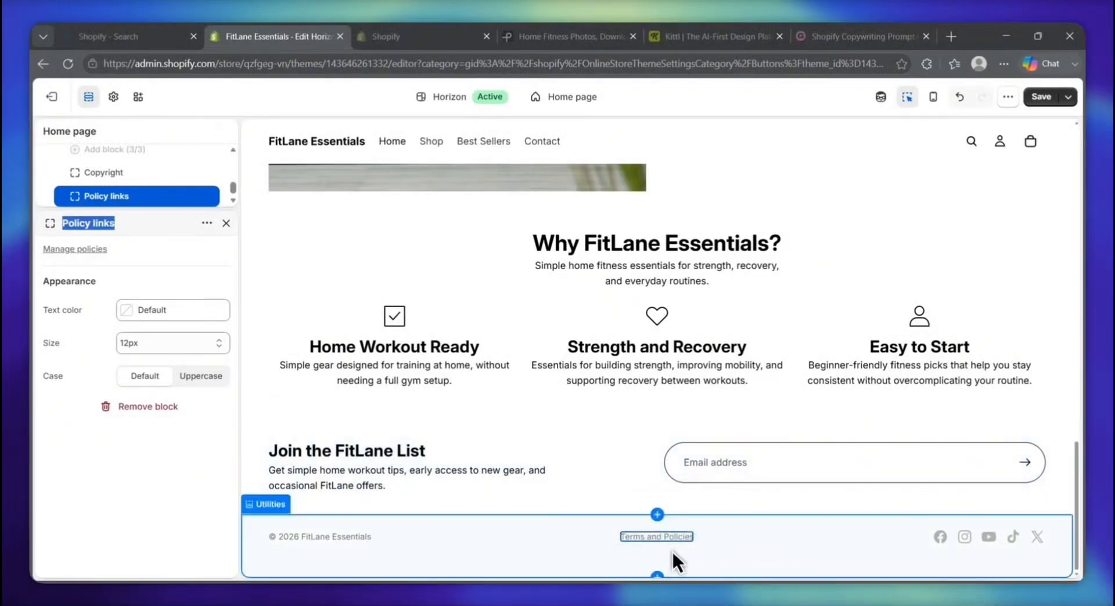
{"action": "left_click", "coordinate": [669, 538]}
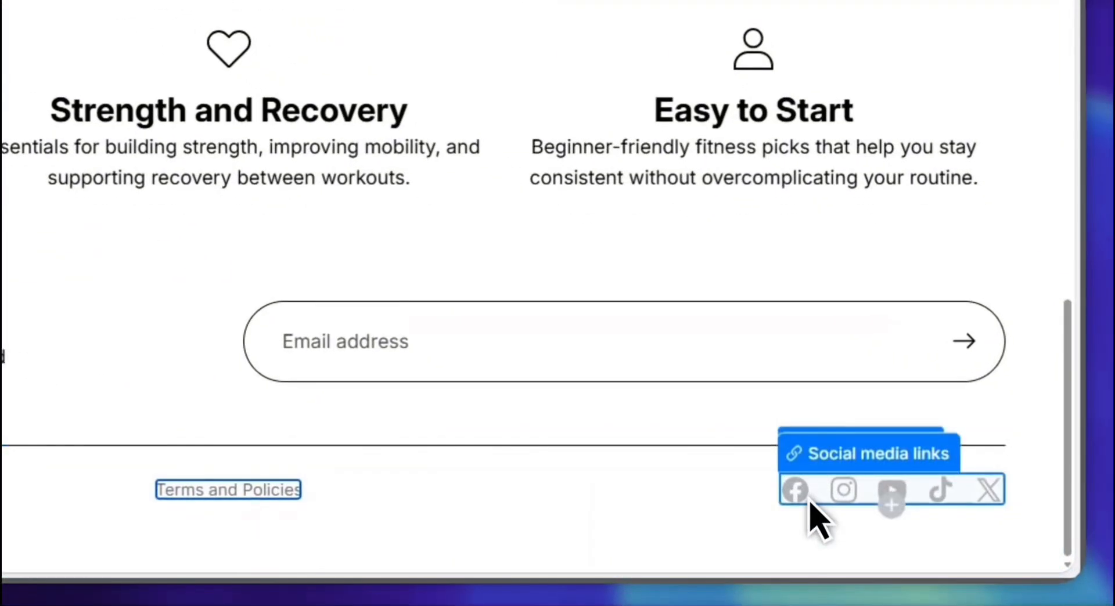
- Examine the footer's Social media links block, from the Facebook, Instagram, YouTube, TikTok and X links to the other platforms' link fields
{"action": "left_click", "coordinate": [840, 501]}
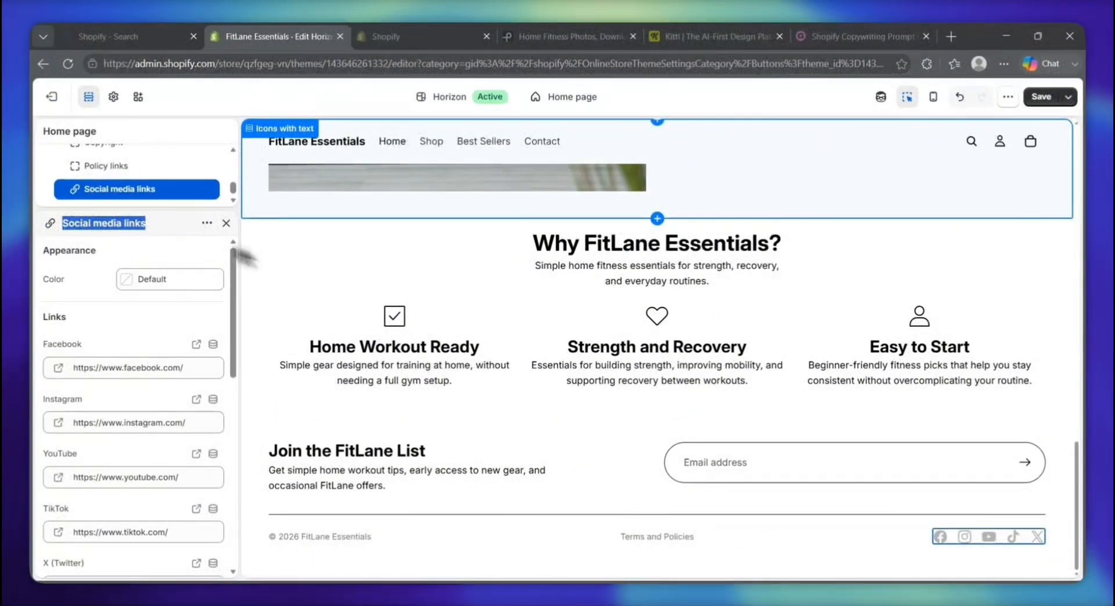
{"action": "left_click", "coordinate": [47, 334]}
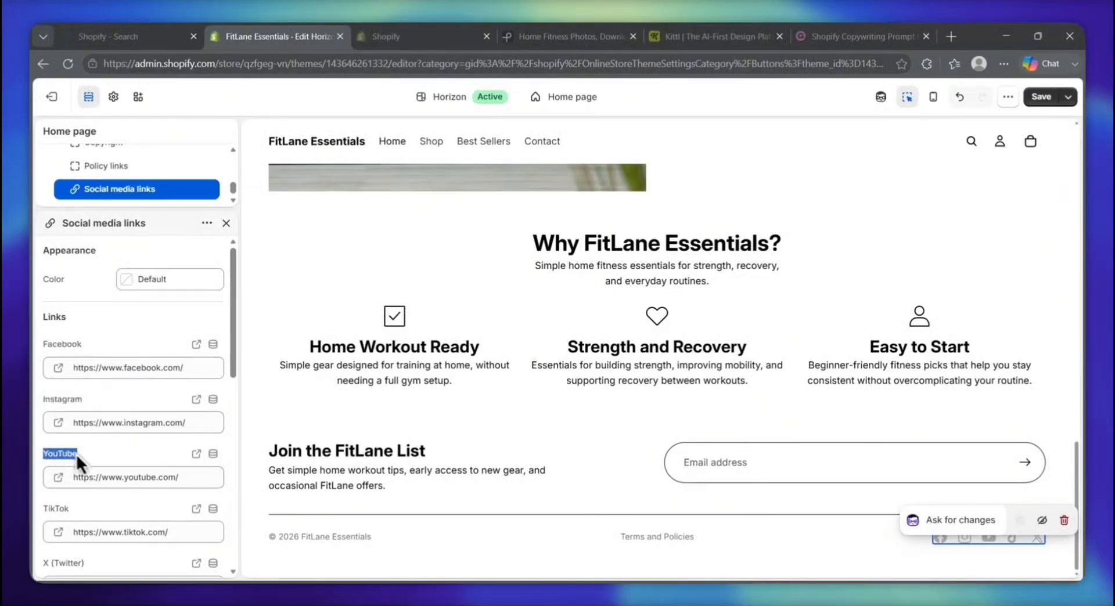
{"action": "scroll", "coordinate": [79, 506], "scroll_direction": "down", "scroll_amount": 3}
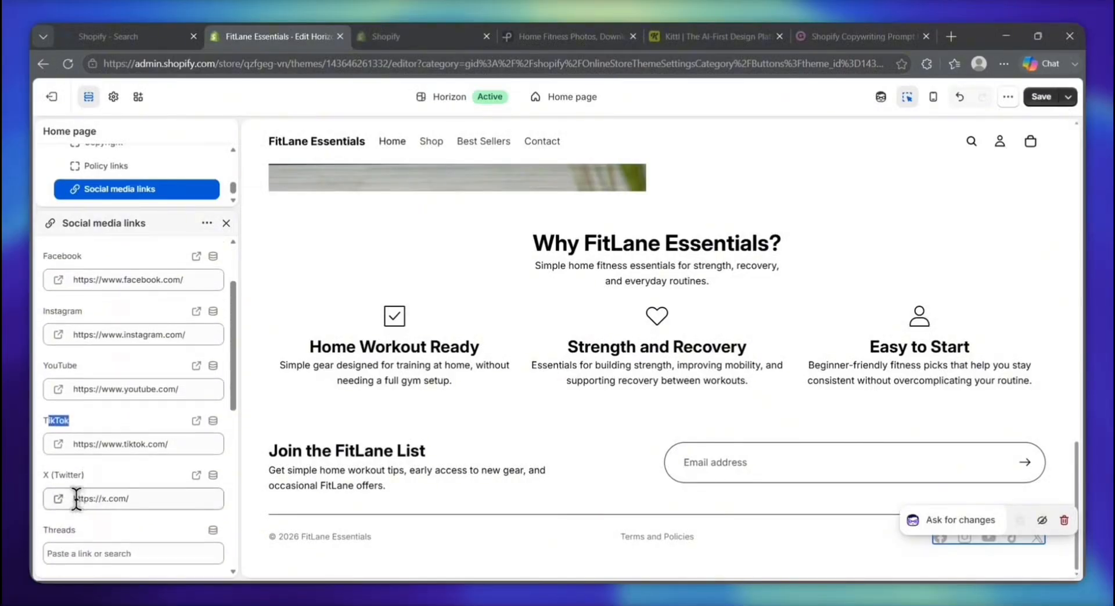
{"action": "scroll", "coordinate": [58, 539], "scroll_direction": "down", "scroll_amount": 2}
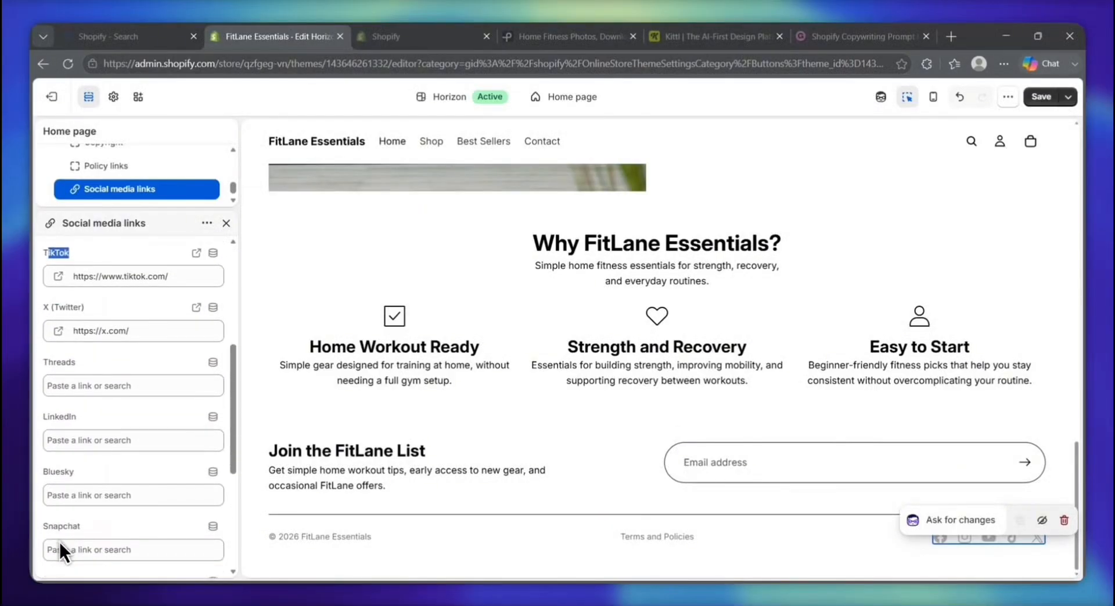
{"action": "scroll", "coordinate": [189, 453], "scroll_direction": "down", "scroll_amount": 3}
{"action": "scroll", "coordinate": [186, 446], "scroll_direction": "up", "scroll_amount": 8}
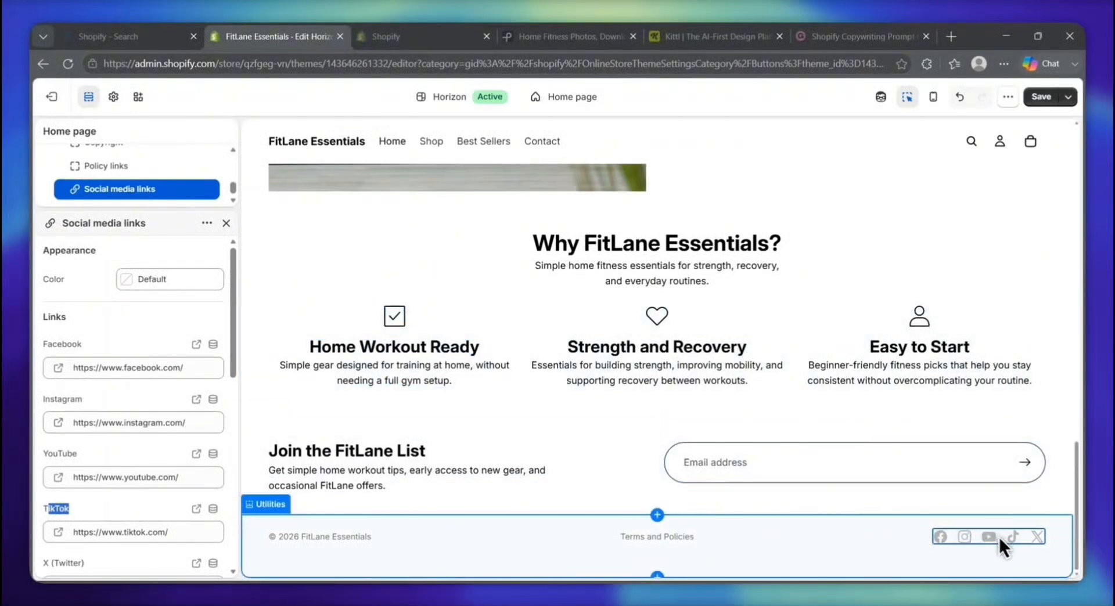
{"action": "left_click", "coordinate": [936, 545]}
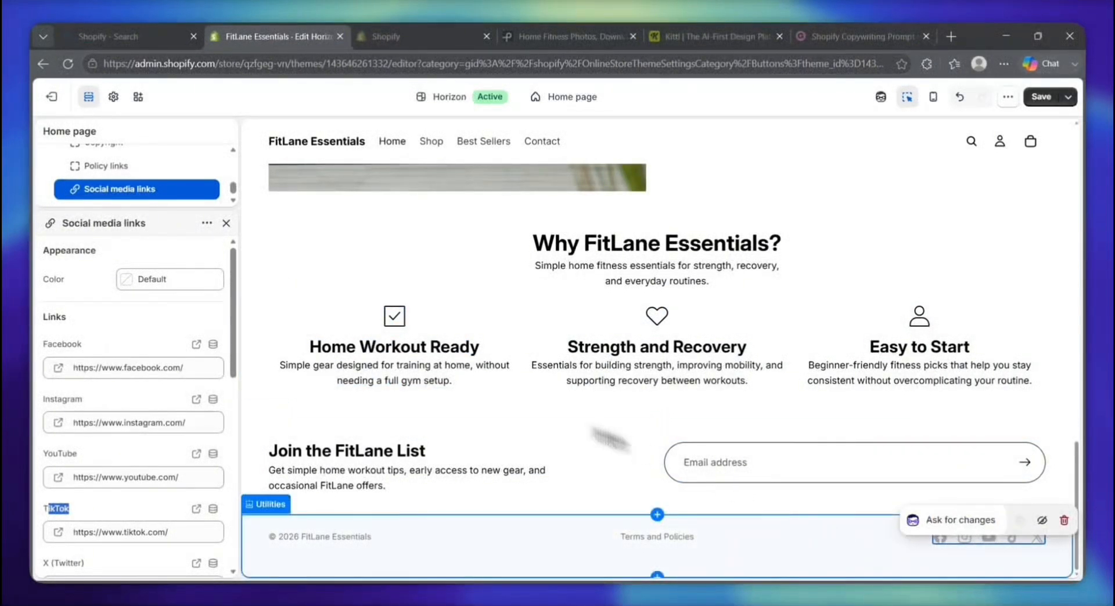
{"action": "scroll", "coordinate": [218, 470], "scroll_direction": "down", "scroll_amount": 1}
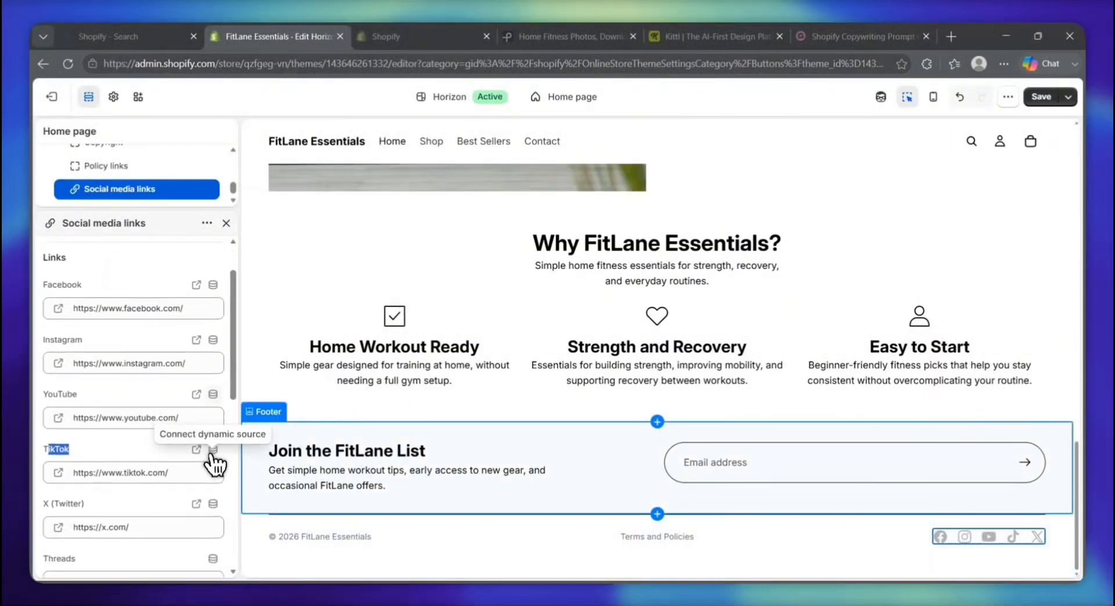
{"action": "scroll", "coordinate": [162, 483], "scroll_direction": "down", "scroll_amount": 2}
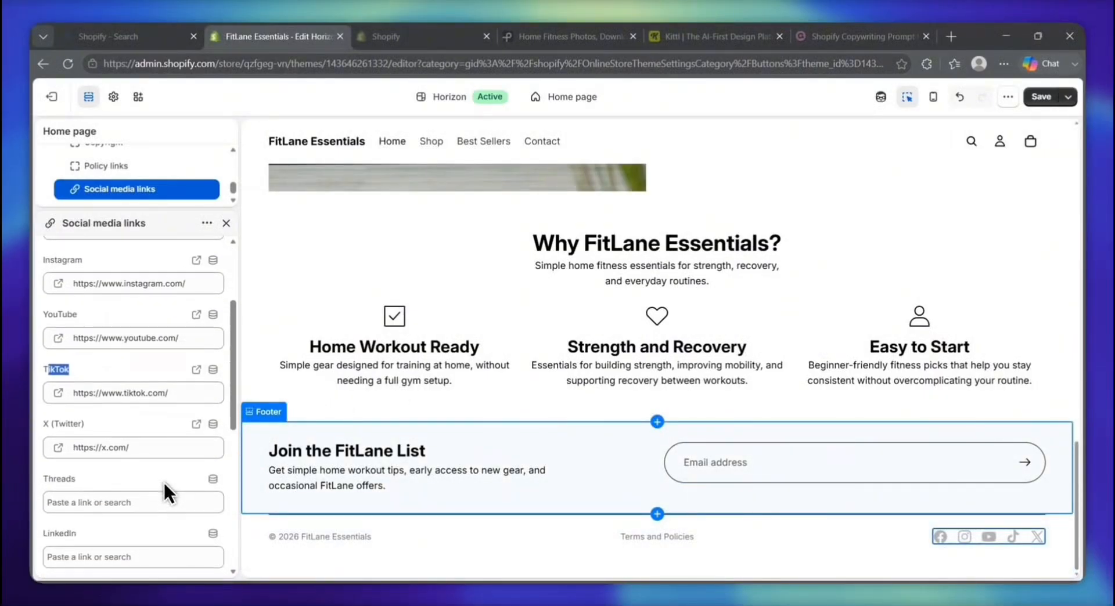
{"action": "scroll", "coordinate": [162, 481], "scroll_direction": "up", "scroll_amount": 2}
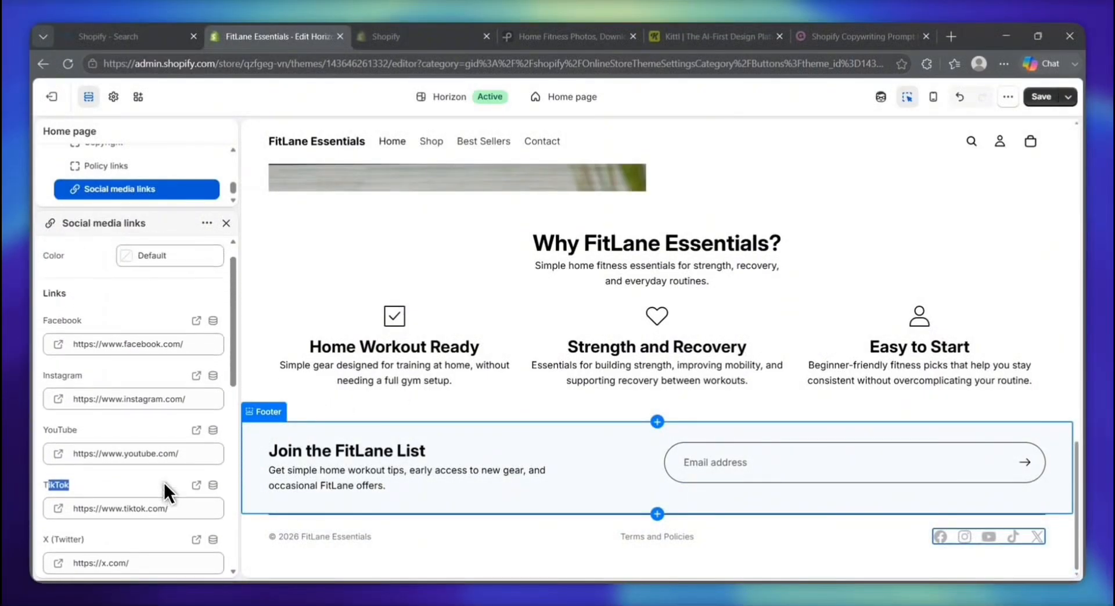
- Review the Facebook, Instagram, YouTube, TikTok and X link fields of the footer's social media links
{"action": "scroll", "coordinate": [151, 499], "scroll_direction": "down", "scroll_amount": 1}
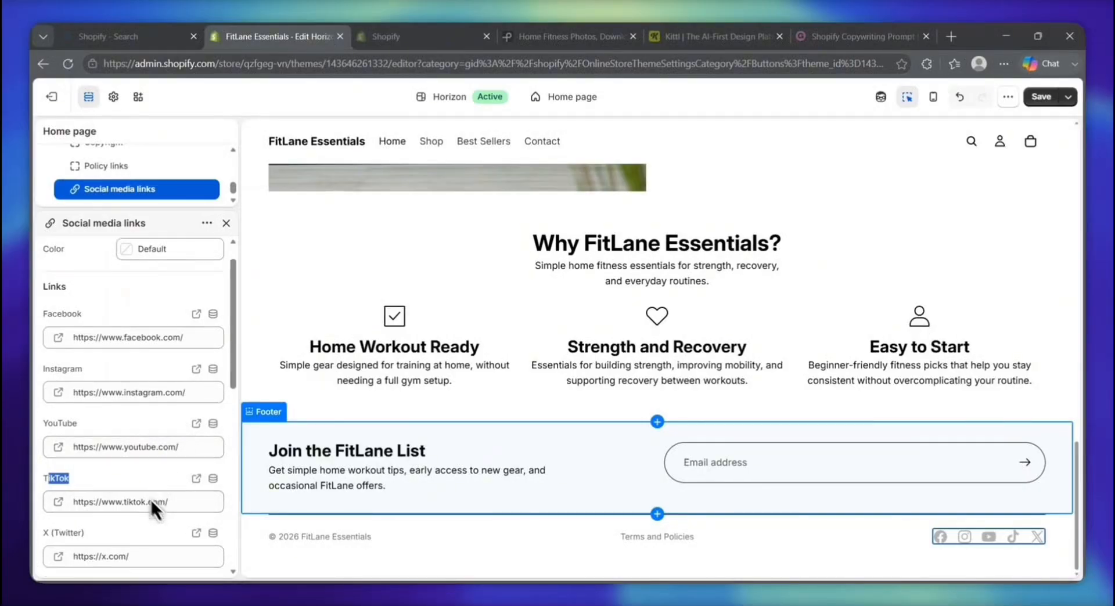
{"action": "scroll", "coordinate": [138, 478], "scroll_direction": "up", "scroll_amount": 1}
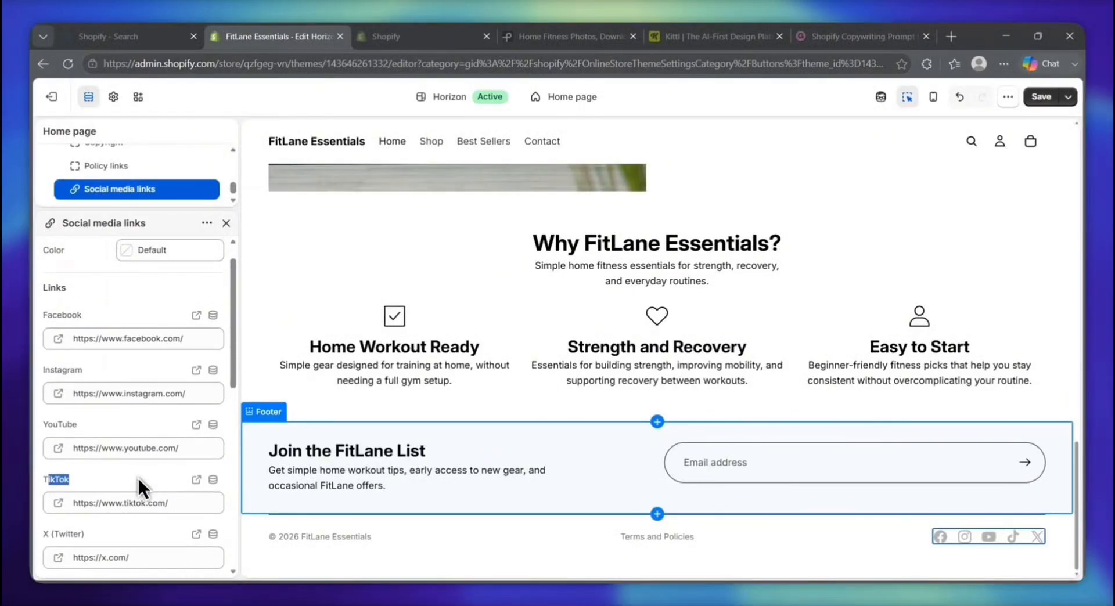
{"action": "left_click", "coordinate": [152, 395]}
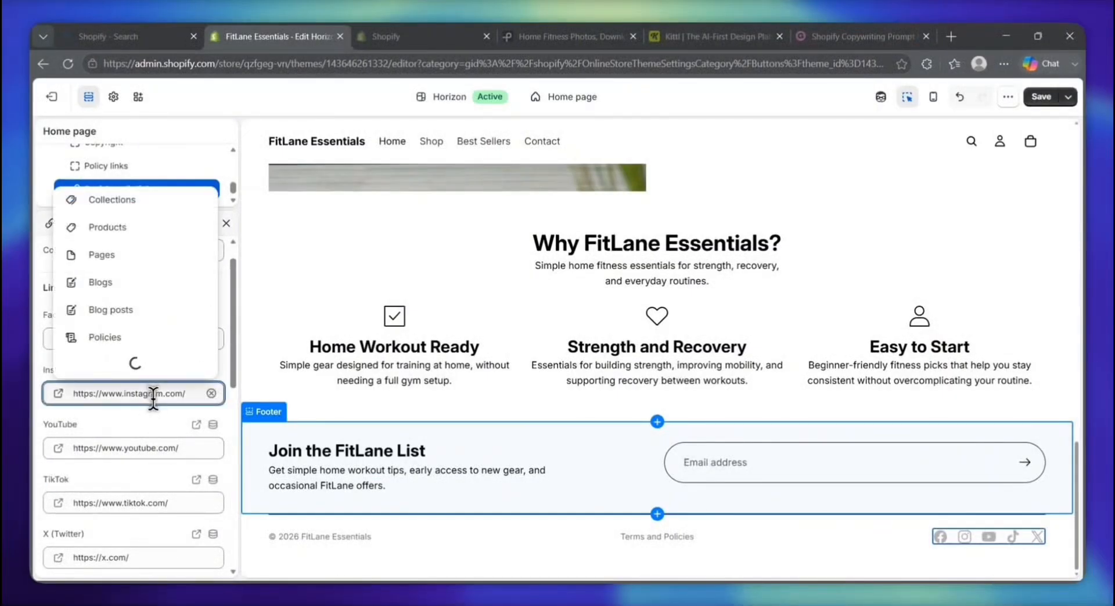
{"action": "left_click", "coordinate": [145, 426]}
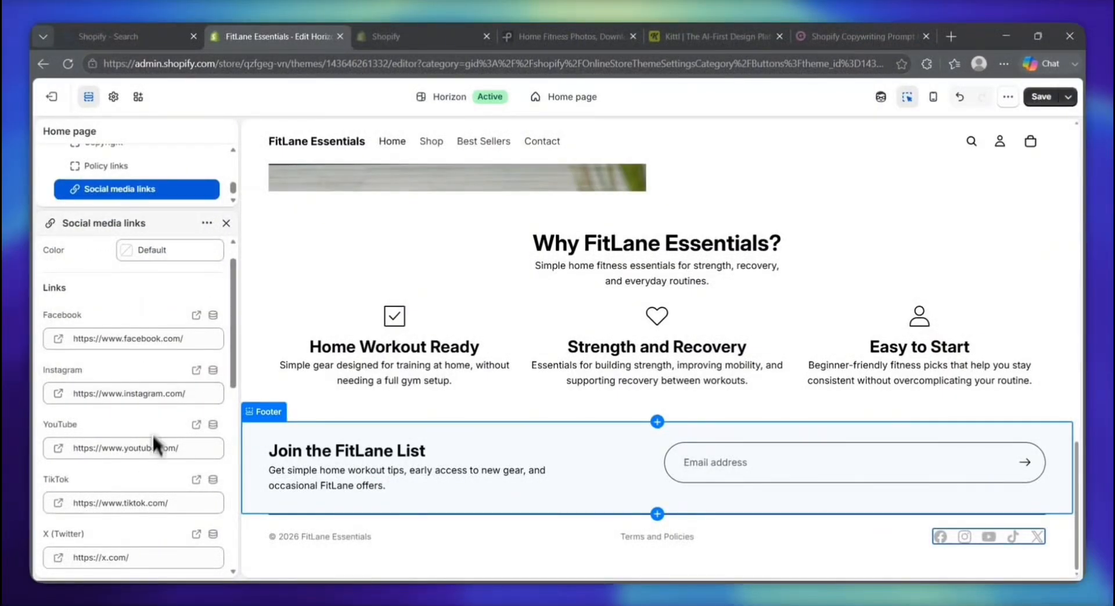
{"action": "left_click", "coordinate": [119, 501]}
{"action": "left_click", "coordinate": [148, 535]}
{"action": "scroll", "coordinate": [142, 448], "scroll_direction": "down", "scroll_amount": 2}
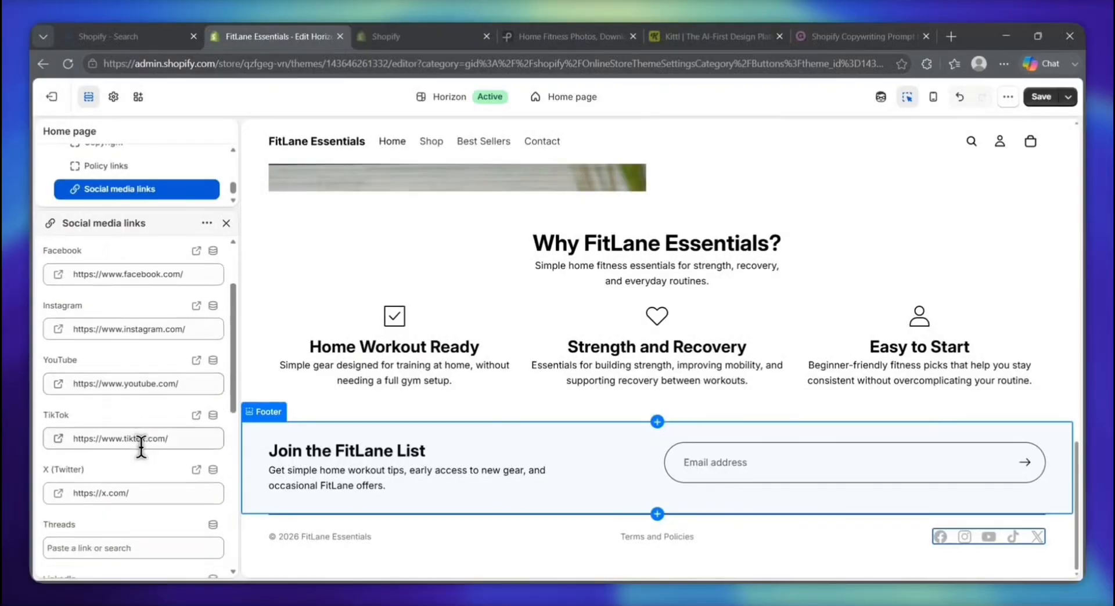
- Try to clear the X (Twitter) link in the footer's social media links
{"action": "left_click", "coordinate": [150, 493]}
{"action": "left_click_drag", "start_coordinate": [150, 493], "coordinate": [52, 495]}
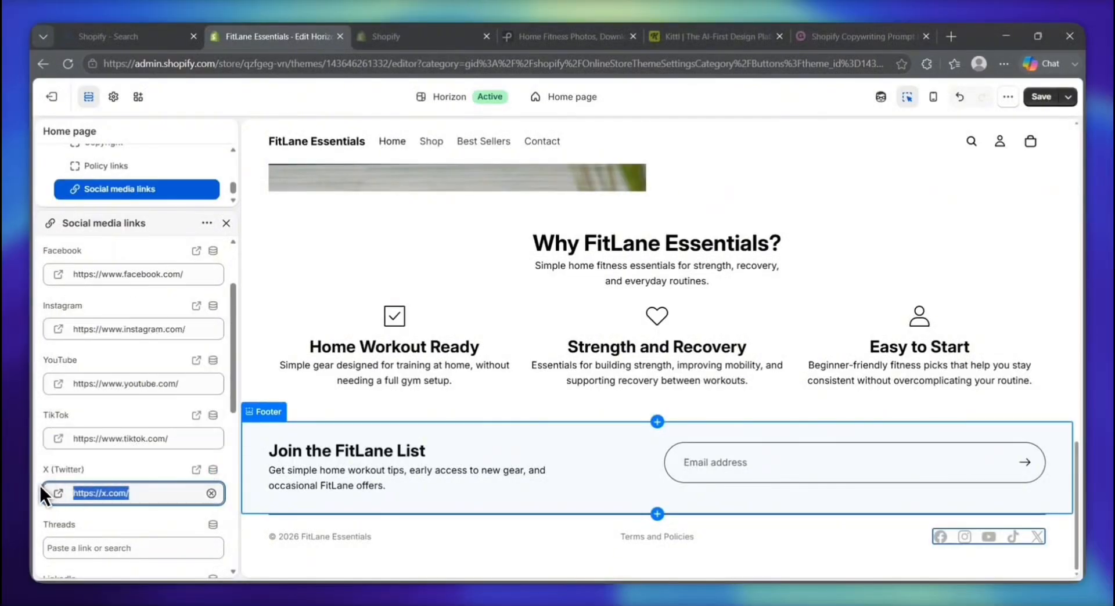
{"action": "key", "text": "BackSpace"}
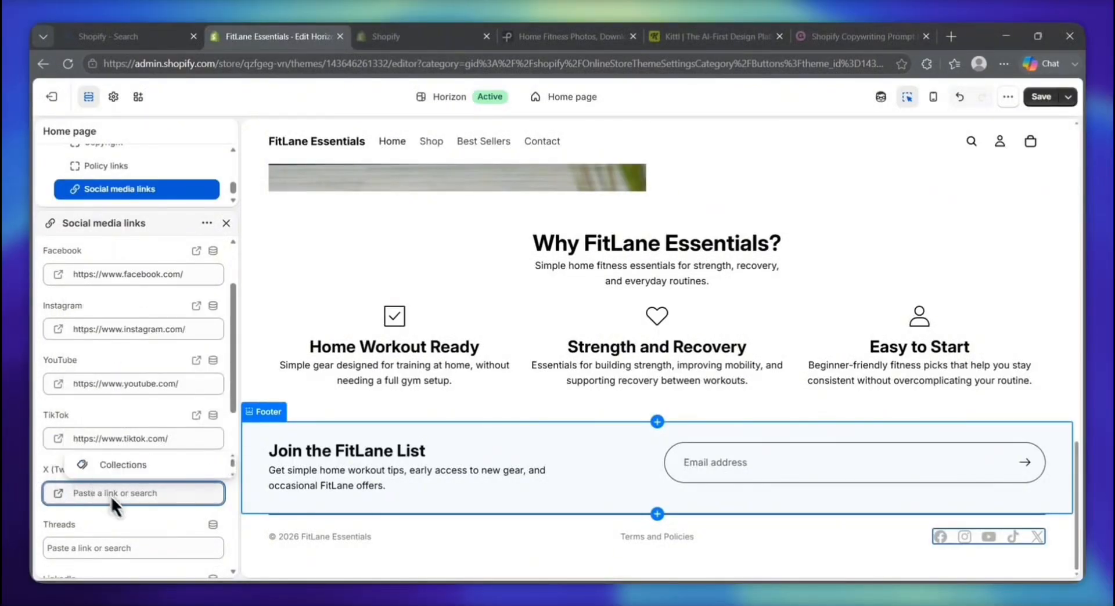
{"action": "left_click", "coordinate": [138, 516]}
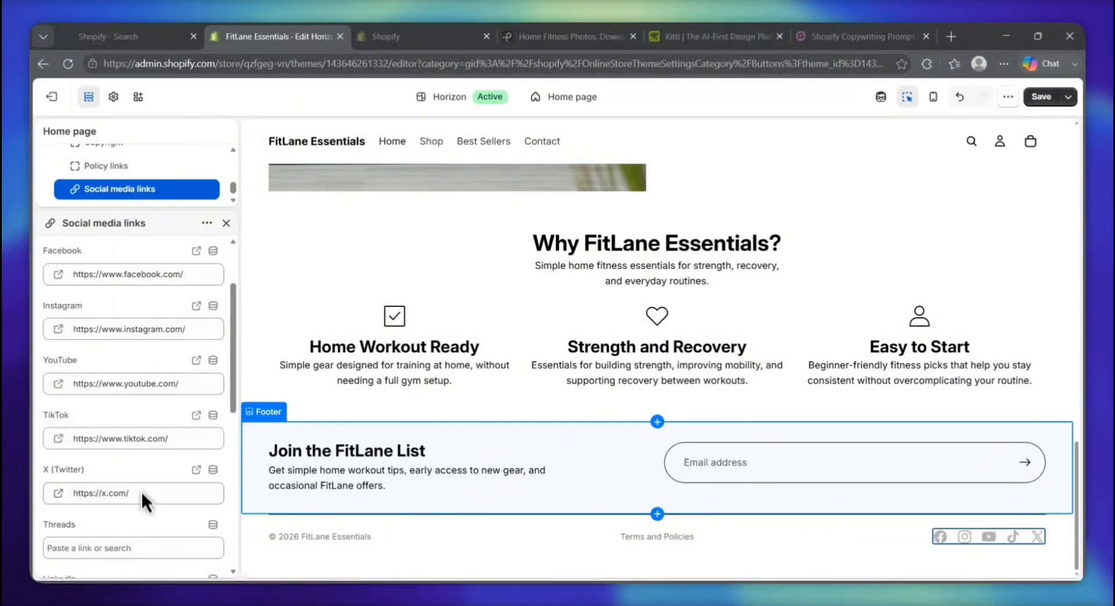
- Turn off the preview inspector and check the footer's signup area, policy links and social icons on the home page
{"action": "scroll", "coordinate": [161, 491], "scroll_direction": "up", "scroll_amount": 2}
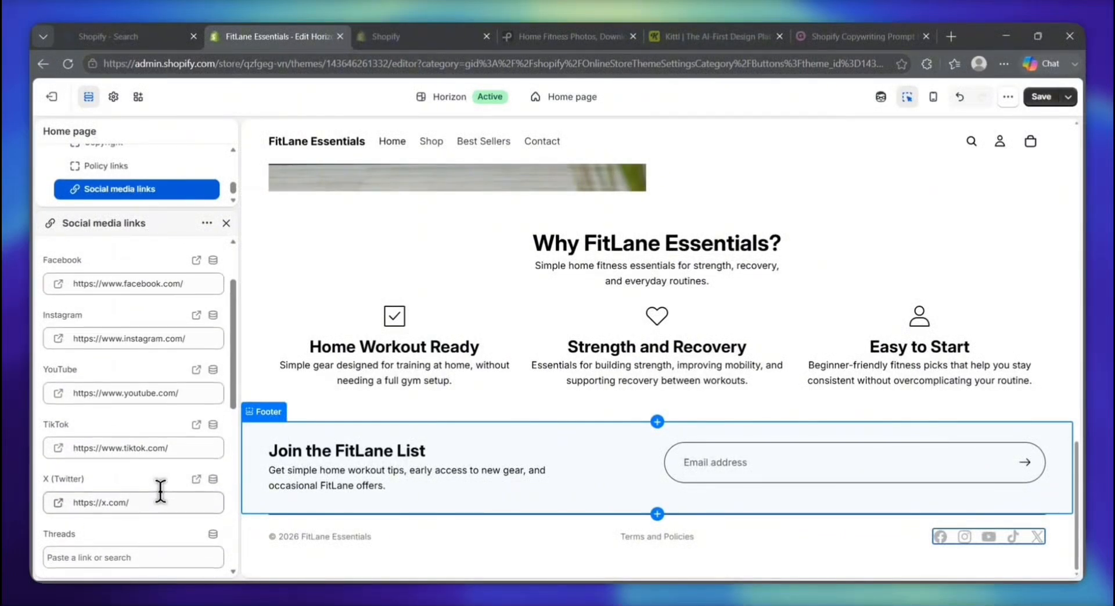
{"action": "scroll", "coordinate": [157, 492], "scroll_direction": "up", "scroll_amount": 2}
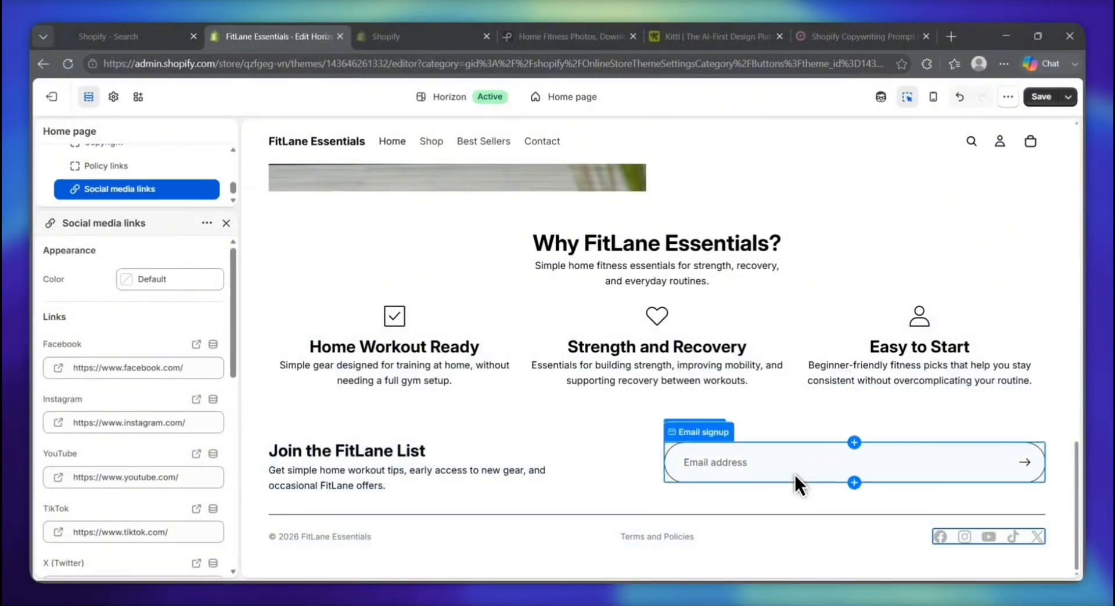
{"action": "scroll", "coordinate": [793, 473], "scroll_direction": "up", "scroll_amount": 1}
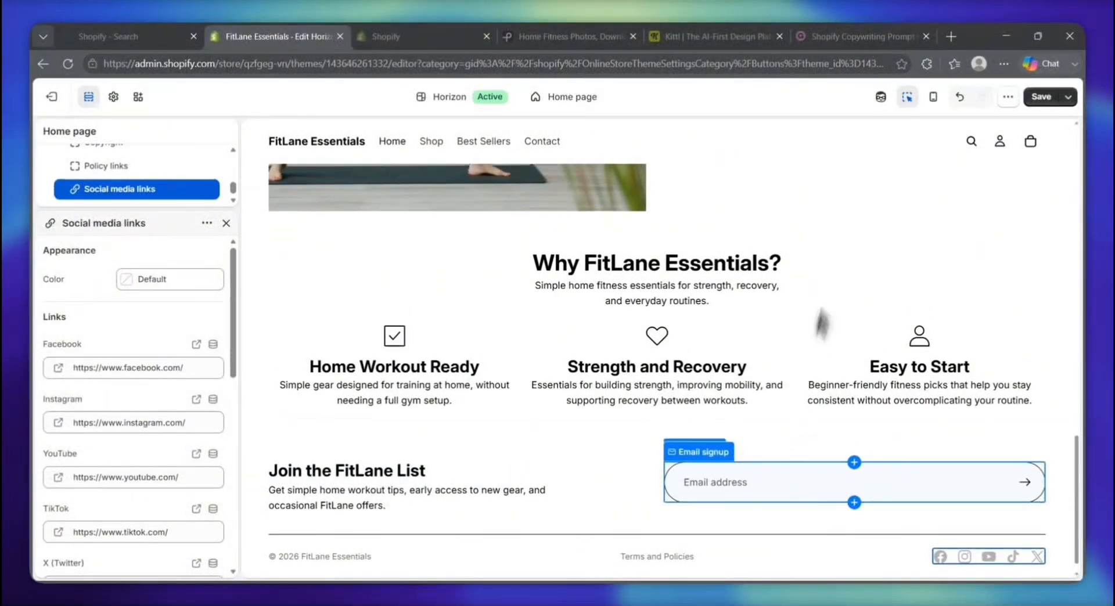
{"action": "left_click", "coordinate": [906, 97]}
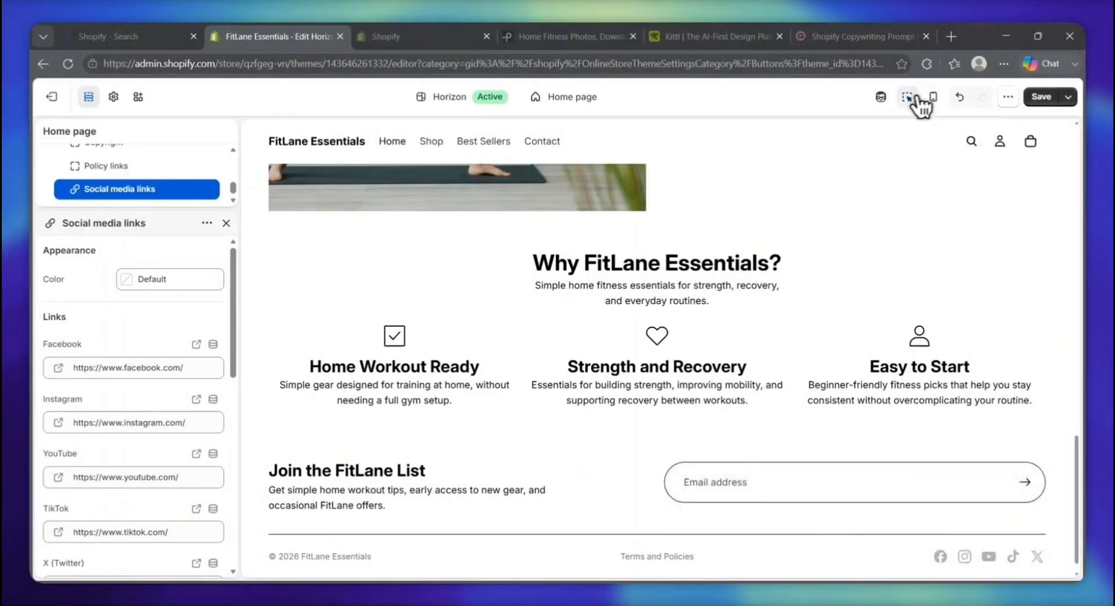
{"action": "scroll", "coordinate": [810, 471], "scroll_direction": "down", "scroll_amount": 1}
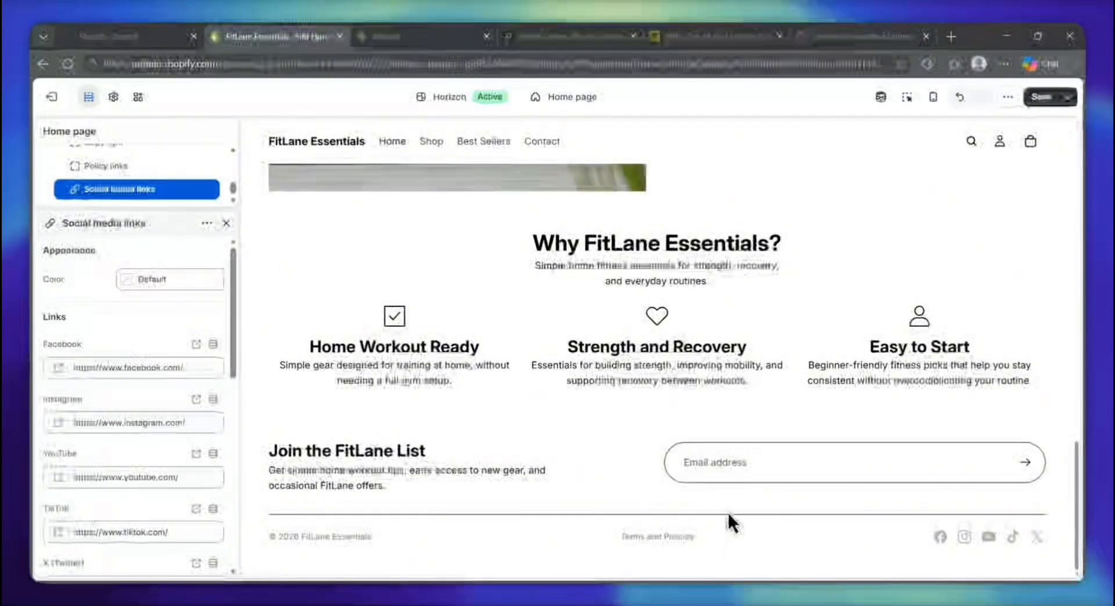
{"action": "scroll", "coordinate": [854, 459], "scroll_direction": "up", "scroll_amount": 1}
{"action": "scroll", "coordinate": [859, 464], "scroll_direction": "up", "scroll_amount": 1}
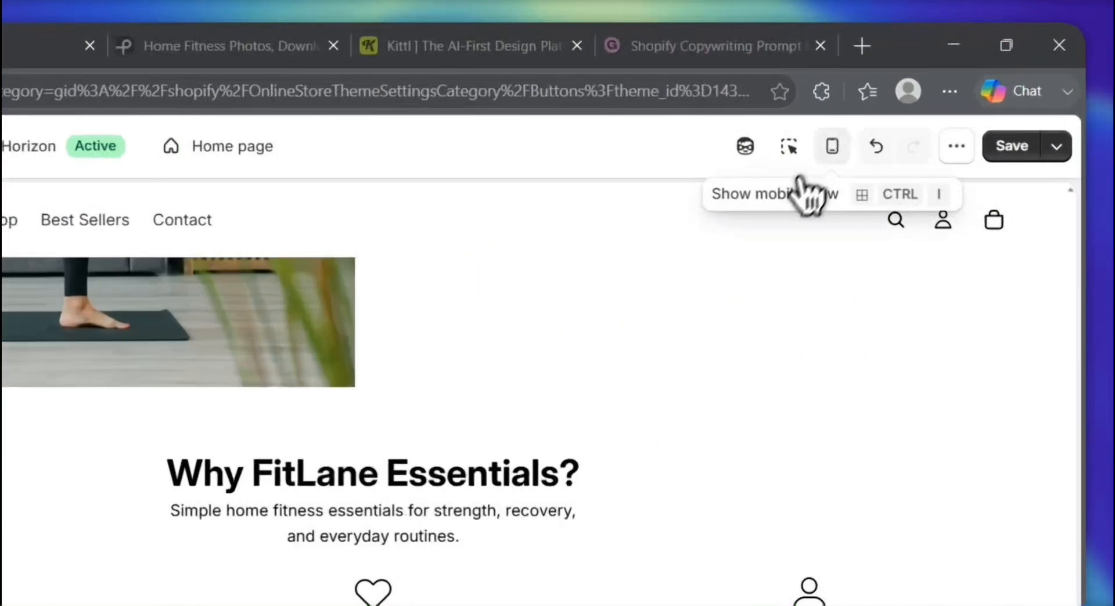
- Switch the preview to mobile view and check the home page layout down to the footer
{"action": "left_click", "coordinate": [933, 96]}
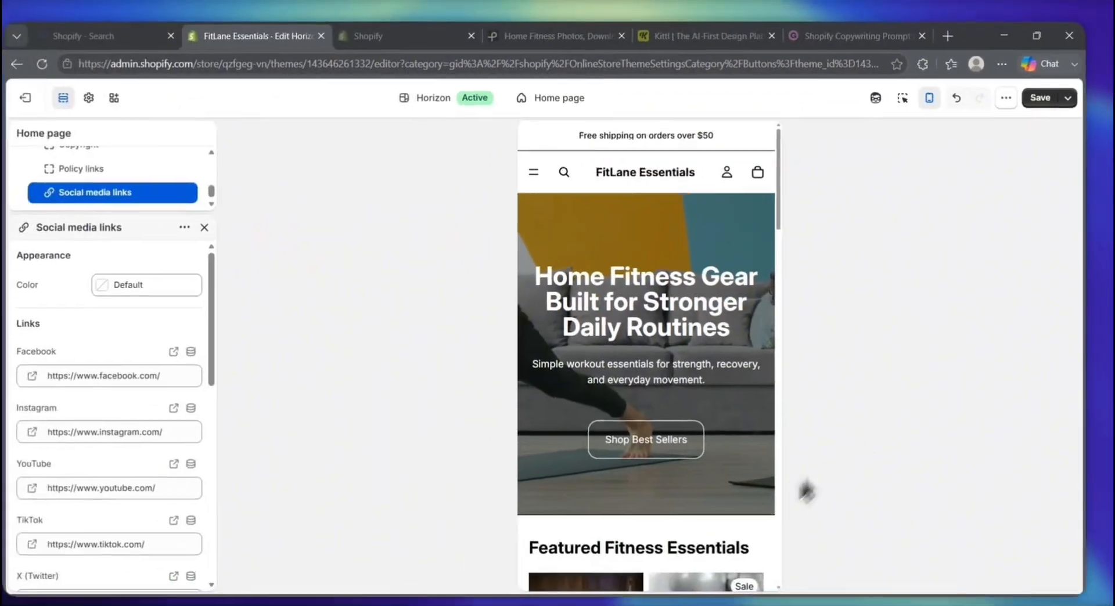
{"action": "scroll", "coordinate": [737, 479], "scroll_direction": "down", "scroll_amount": 10}
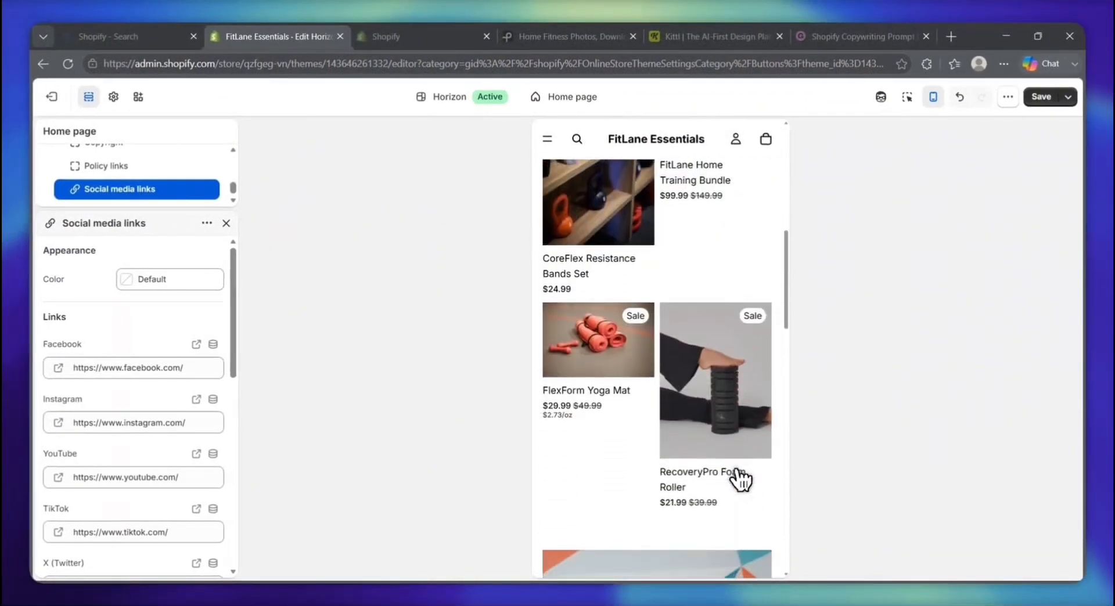
{"action": "scroll", "coordinate": [737, 468], "scroll_direction": "down", "scroll_amount": 10}
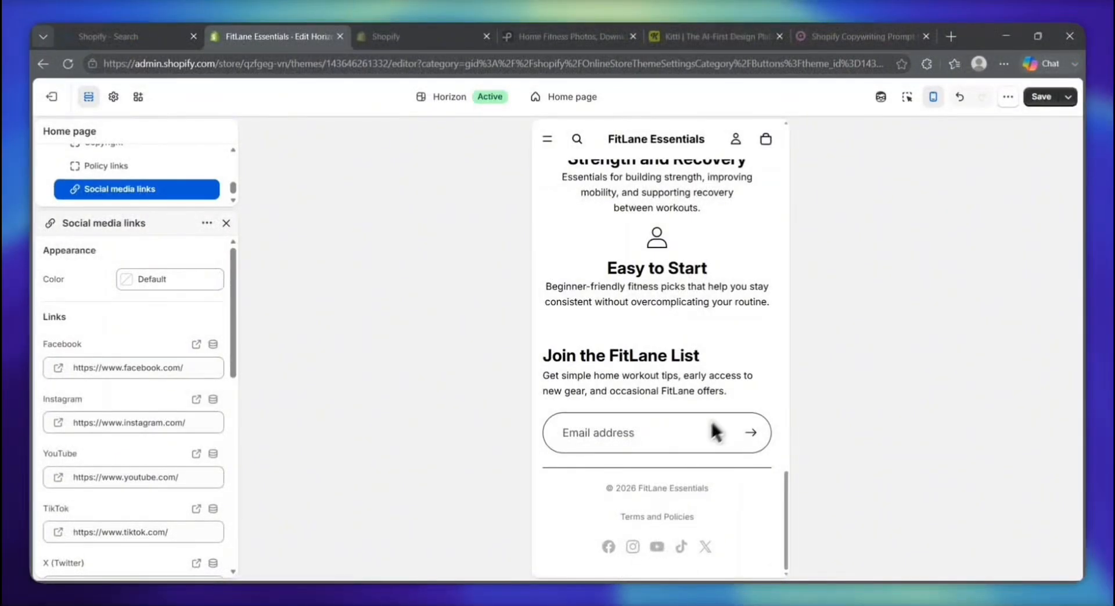
{"action": "scroll", "coordinate": [785, 422], "scroll_direction": "up", "scroll_amount": 1}
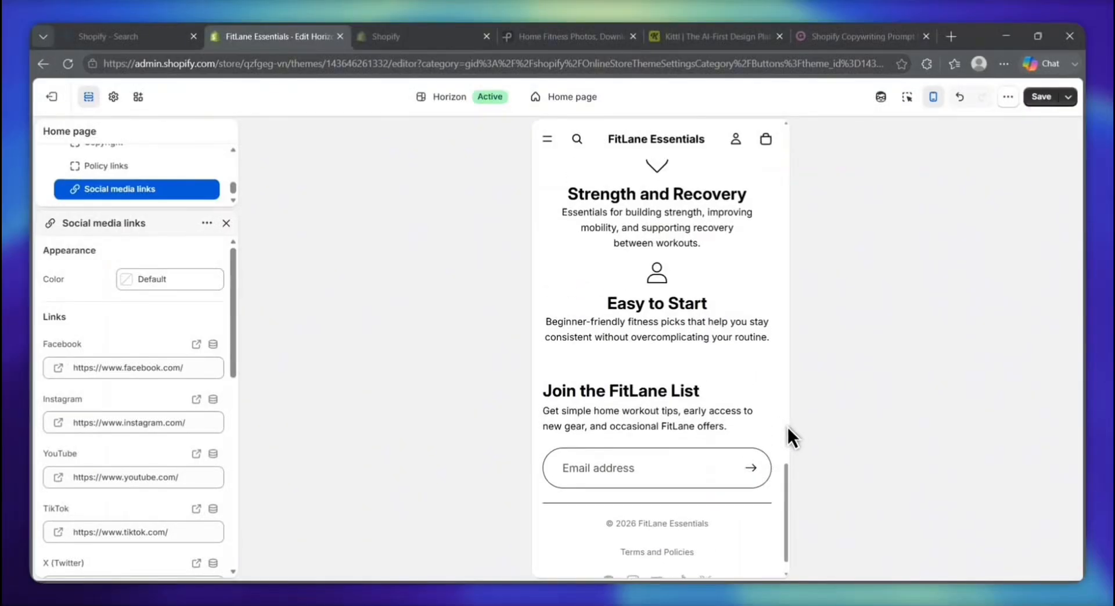
{"action": "scroll", "coordinate": [786, 425], "scroll_direction": "up", "scroll_amount": 2}
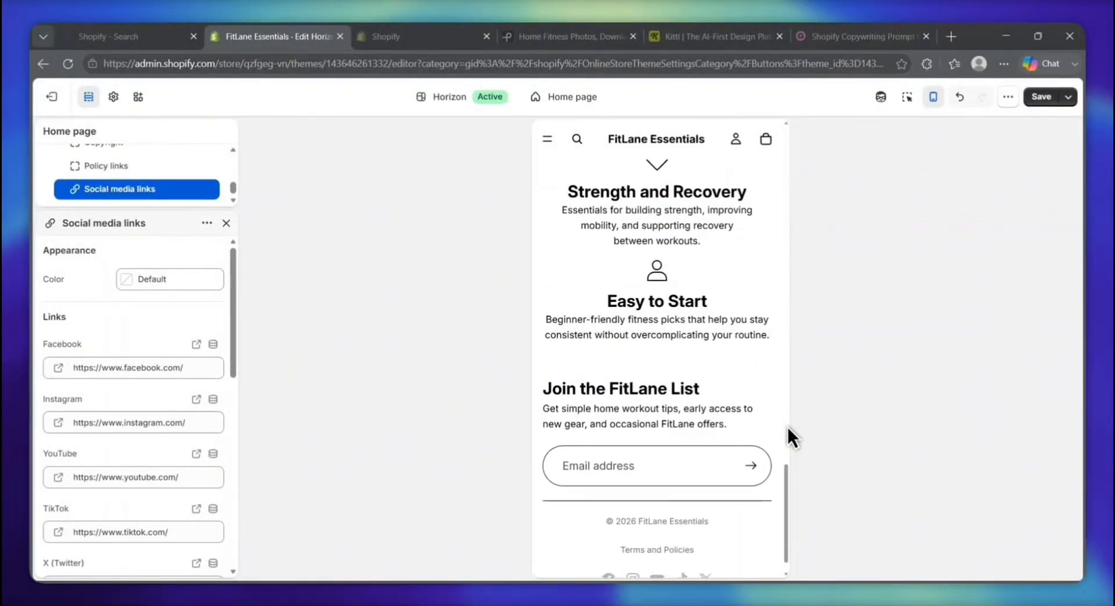
{"action": "scroll", "coordinate": [780, 492], "scroll_direction": "down", "scroll_amount": 1}
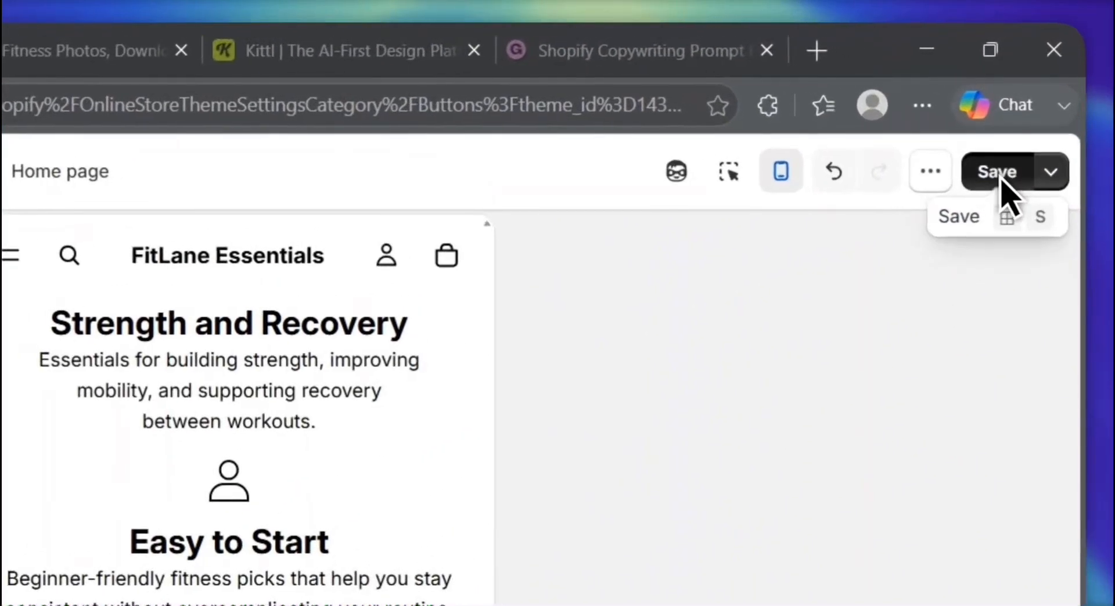
- Save the theme changes and review the mobile home page from the footer back up to the hero
{"action": "left_click", "coordinate": [1042, 97]}
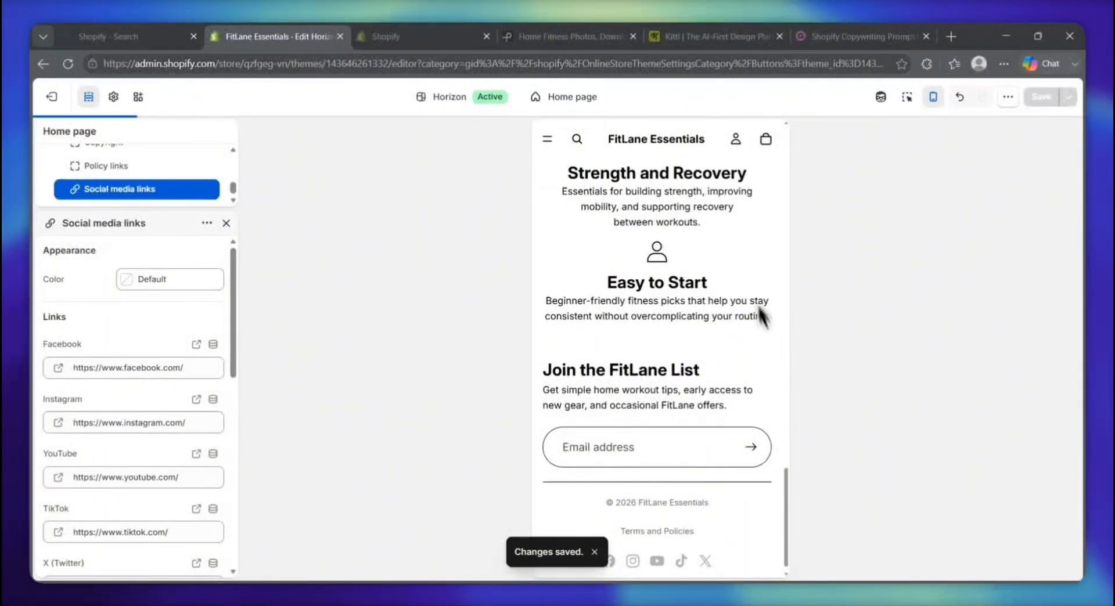
{"action": "scroll", "coordinate": [749, 264], "scroll_direction": "up", "scroll_amount": 4}
{"action": "scroll", "coordinate": [744, 251], "scroll_direction": "up", "scroll_amount": 9}
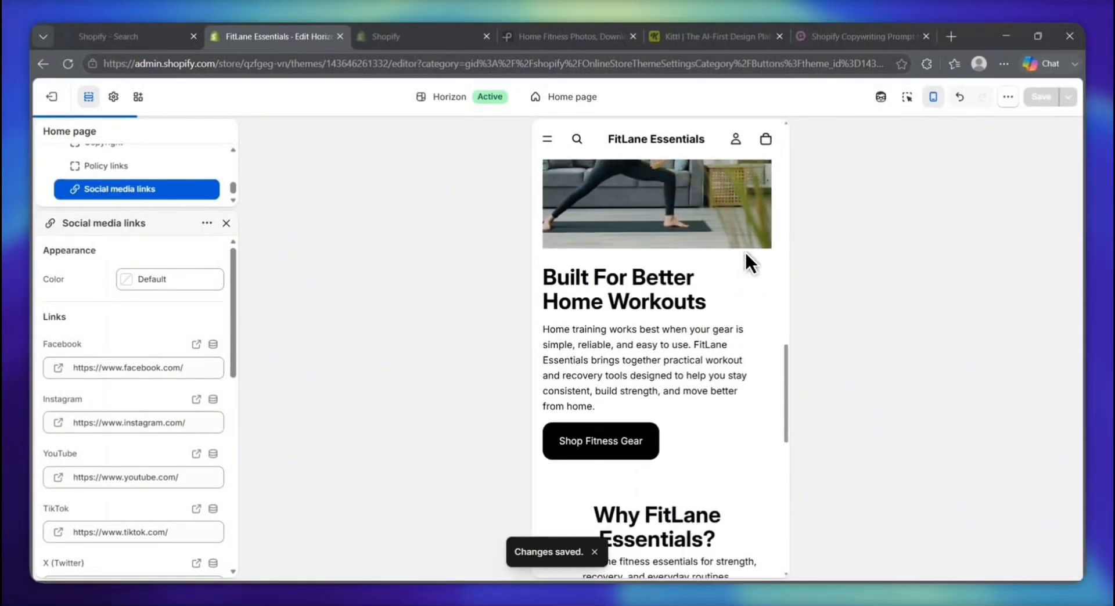
{"action": "scroll", "coordinate": [745, 252], "scroll_direction": "up", "scroll_amount": 2}
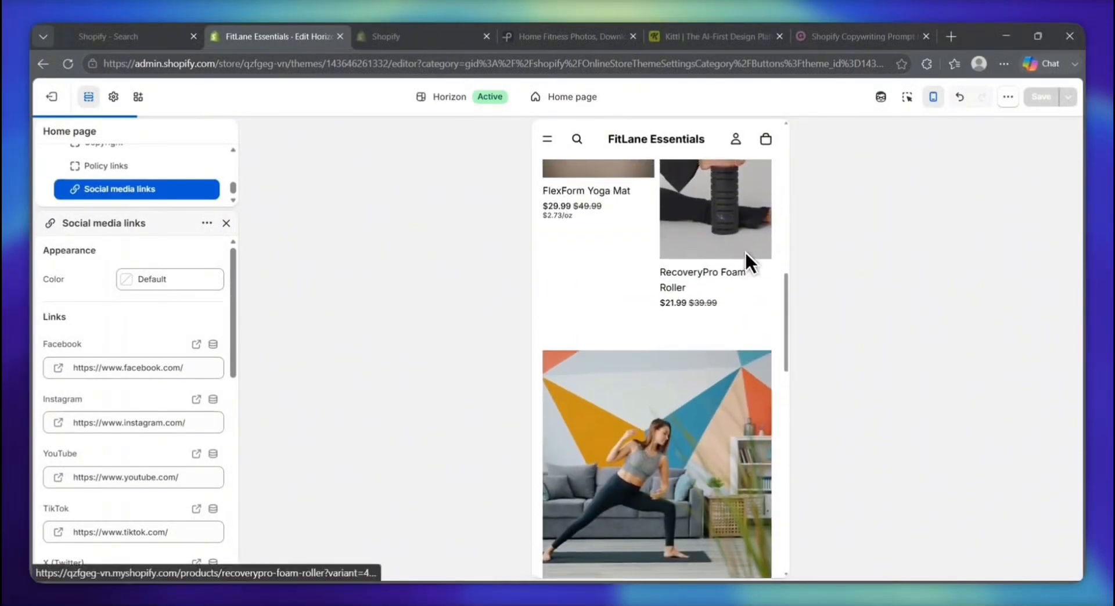
{"action": "scroll", "coordinate": [746, 253], "scroll_direction": "down", "scroll_amount": 4}
{"action": "scroll", "coordinate": [746, 252], "scroll_direction": "up", "scroll_amount": 2}
{"action": "scroll", "coordinate": [746, 253], "scroll_direction": "up", "scroll_amount": 10}
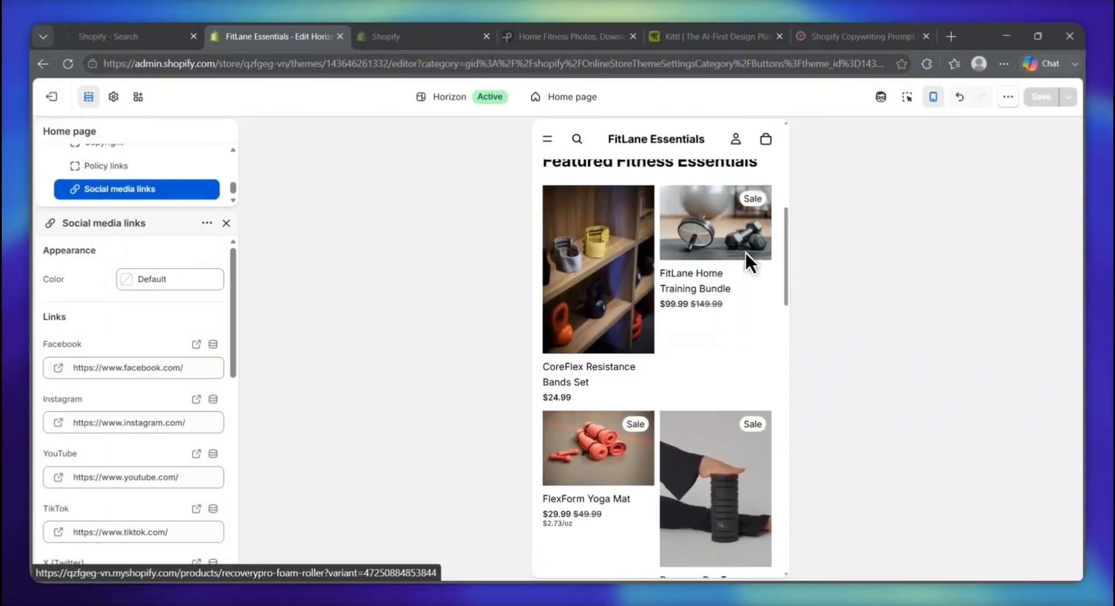
{"action": "scroll", "coordinate": [746, 253], "scroll_direction": "down", "scroll_amount": 1}
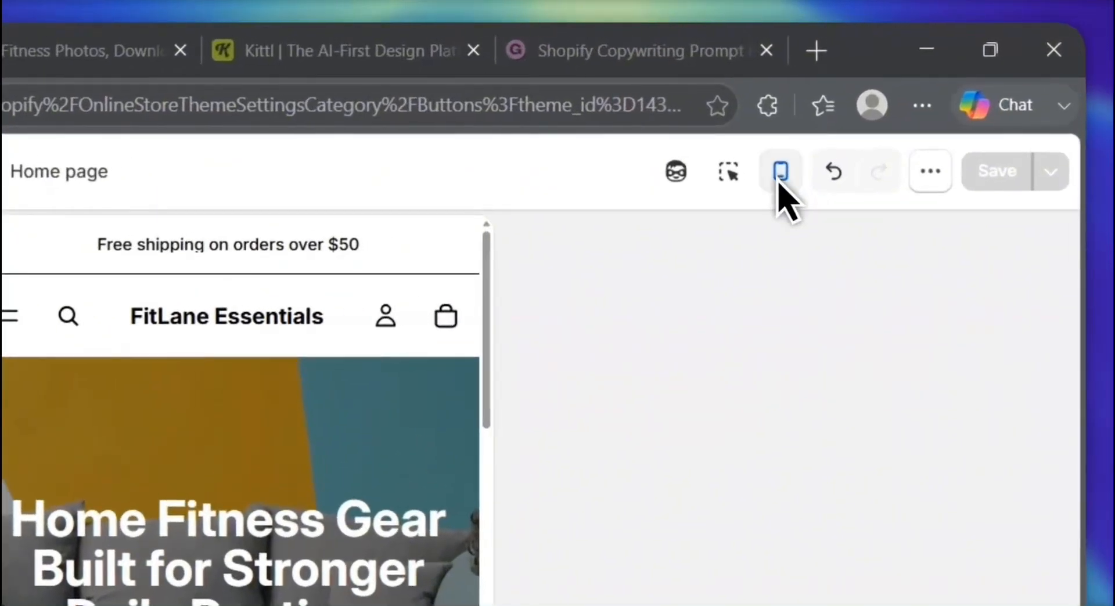
- Return the preview to desktop view and review the home page's hero, featured products and image-with-text sections
{"action": "left_click", "coordinate": [932, 99]}
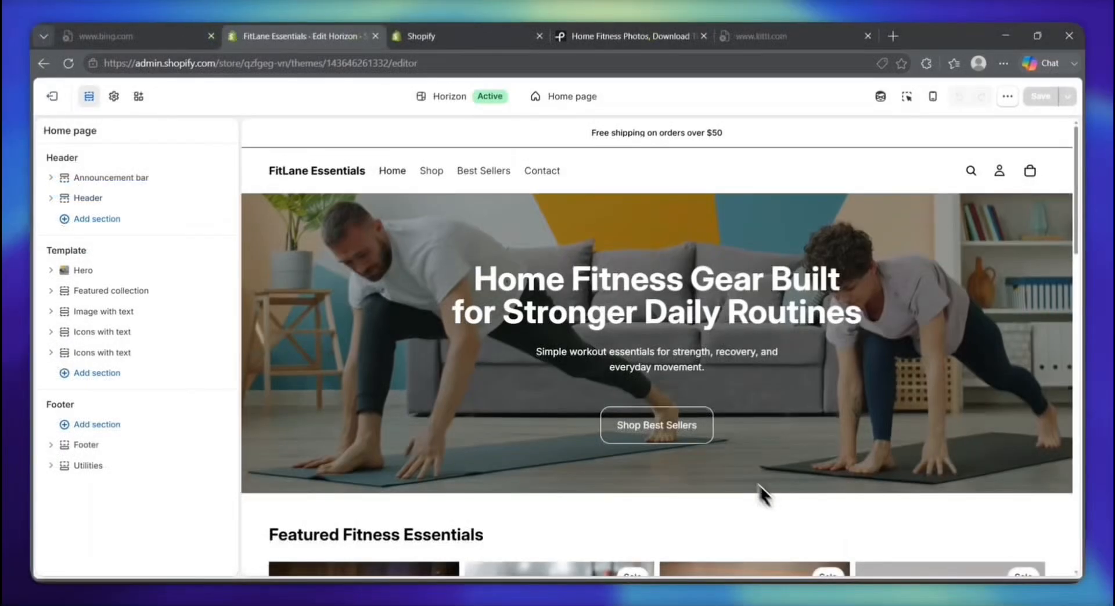
{"action": "scroll", "coordinate": [784, 515], "scroll_direction": "down", "scroll_amount": 5}
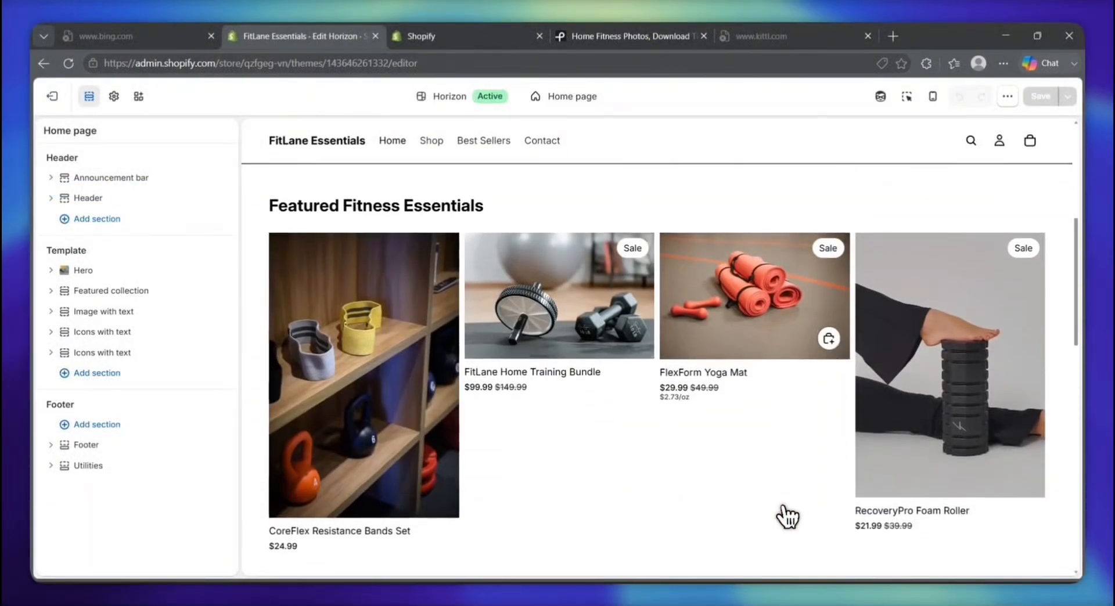
{"action": "scroll", "coordinate": [786, 514], "scroll_direction": "down", "scroll_amount": 4}
{"action": "scroll", "coordinate": [787, 500], "scroll_direction": "down", "scroll_amount": 5}
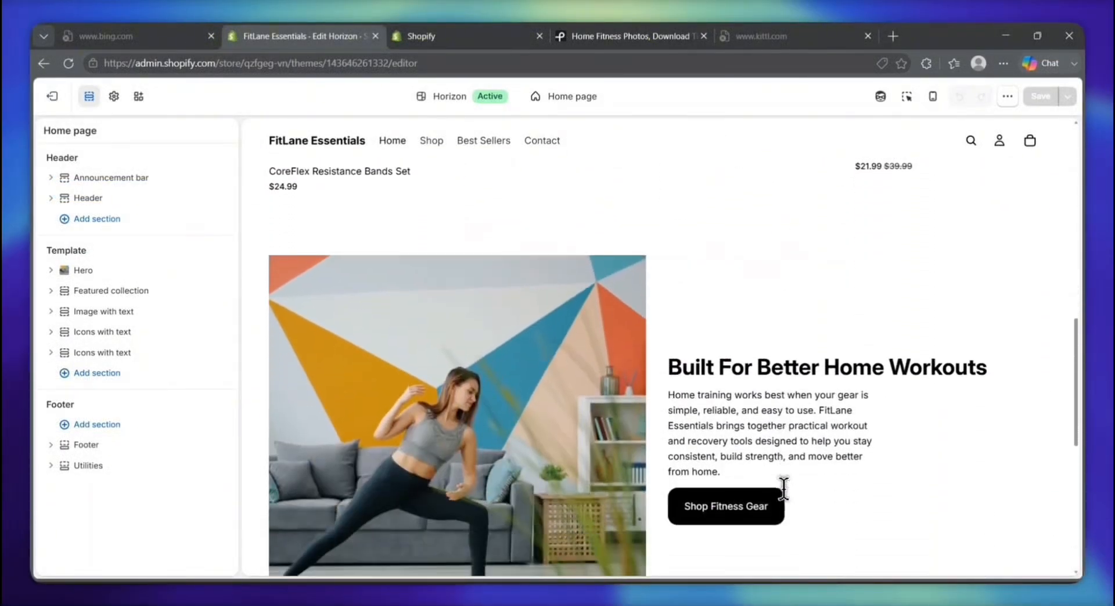
{"action": "scroll", "coordinate": [784, 500], "scroll_direction": "up", "scroll_amount": 8}
{"action": "scroll", "coordinate": [783, 488], "scroll_direction": "up", "scroll_amount": 4}
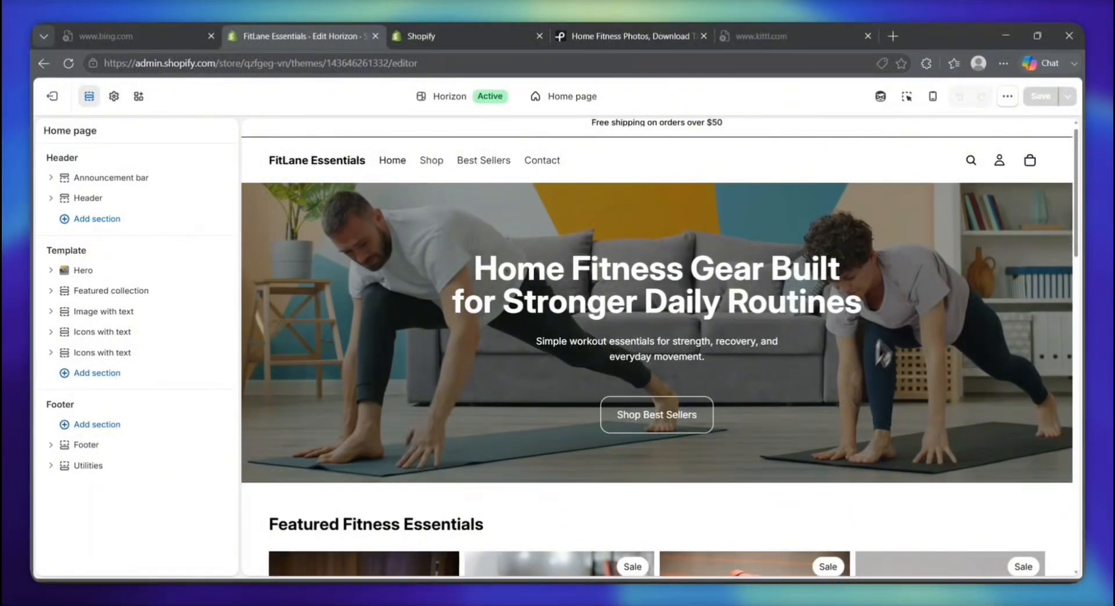
{"action": "scroll", "coordinate": [797, 360], "scroll_direction": "down", "scroll_amount": 4}
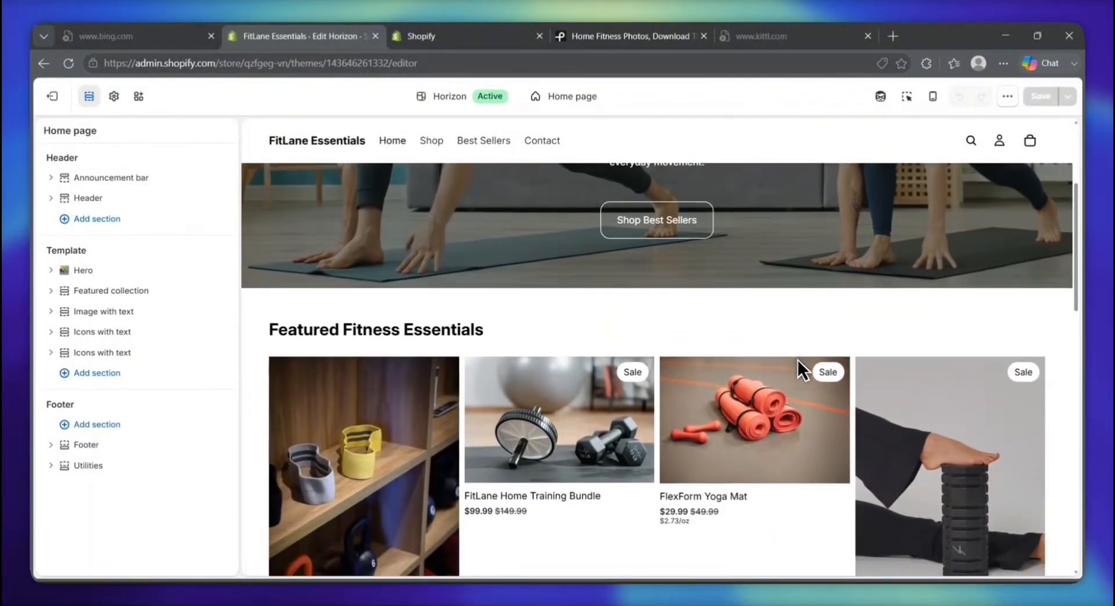
{"action": "scroll", "coordinate": [797, 361], "scroll_direction": "down", "scroll_amount": 1}
{"action": "scroll", "coordinate": [797, 360], "scroll_direction": "down", "scroll_amount": 2}
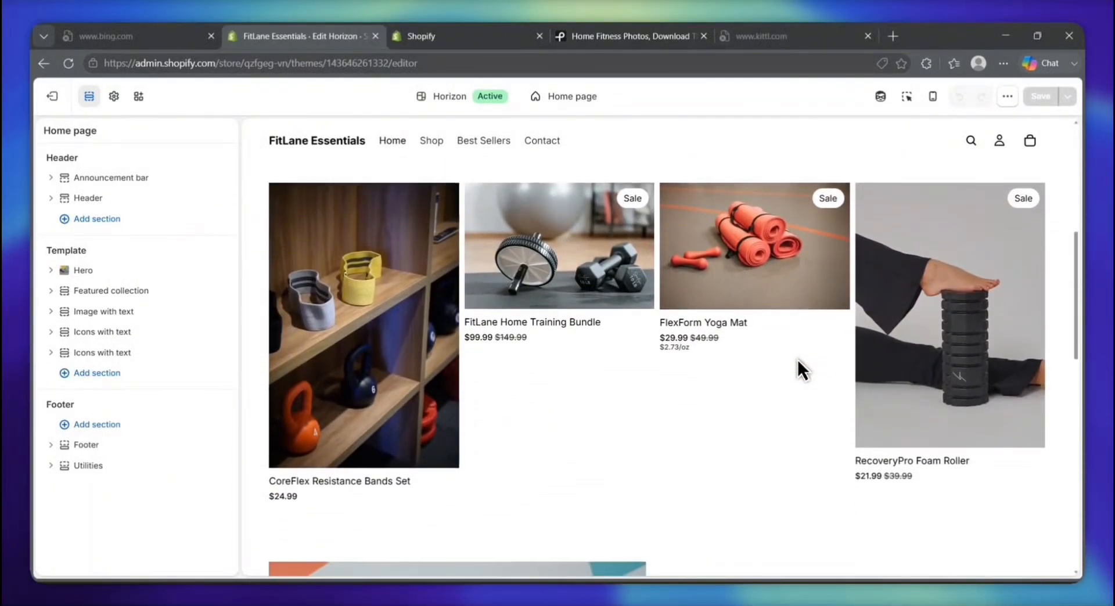
{"action": "scroll", "coordinate": [796, 360], "scroll_direction": "up", "scroll_amount": 1}
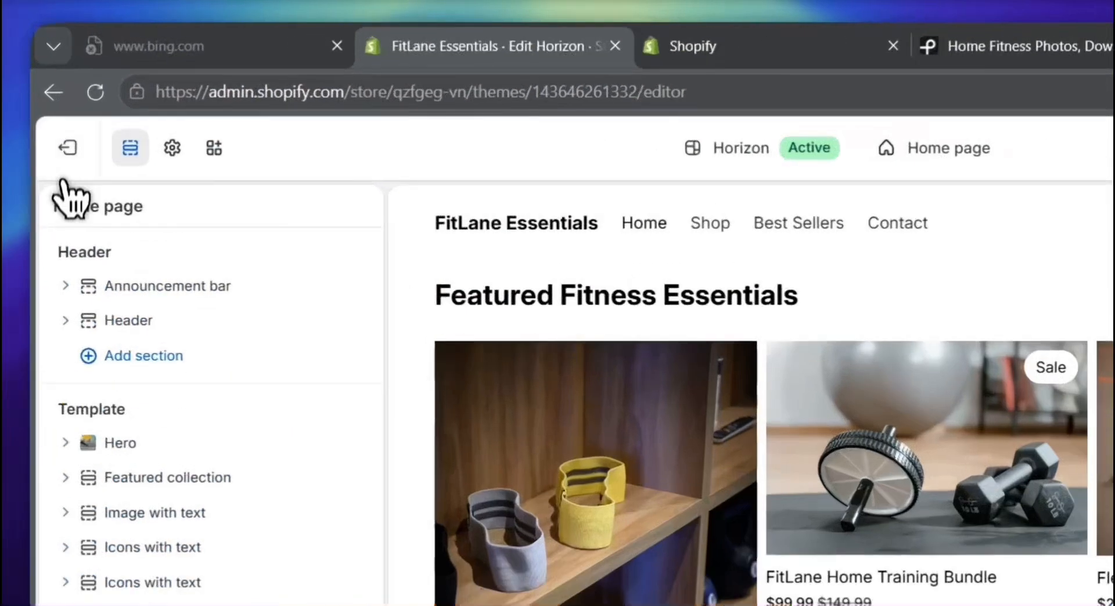
- Exit the theme editor to the Online Store themes page and look over the Horizon theme's overview
{"action": "left_click", "coordinate": [52, 96]}
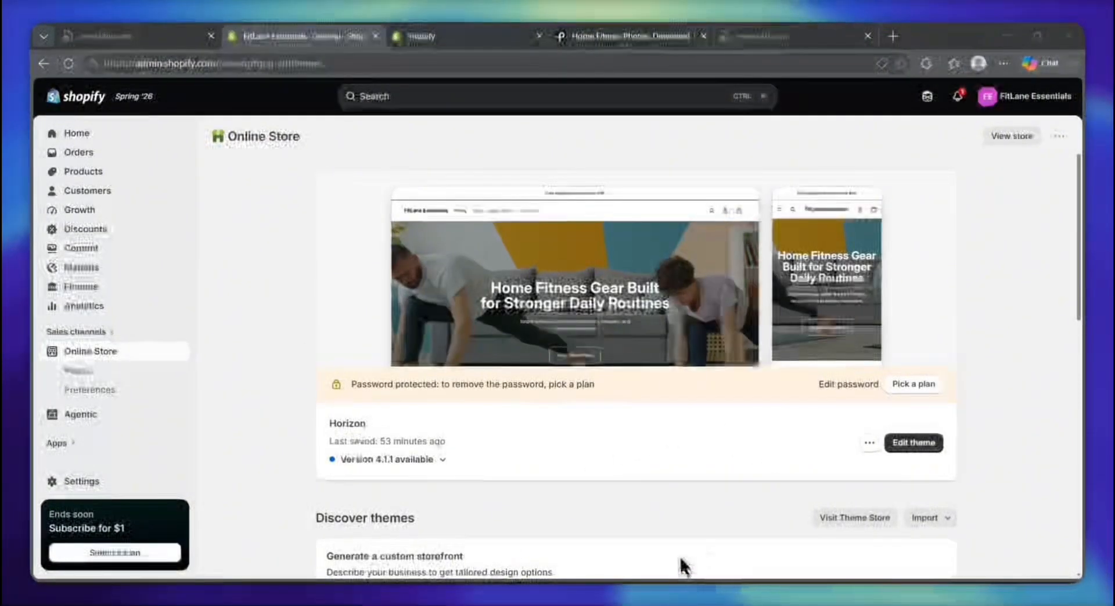
{"action": "scroll", "coordinate": [668, 430], "scroll_direction": "down", "scroll_amount": 2}
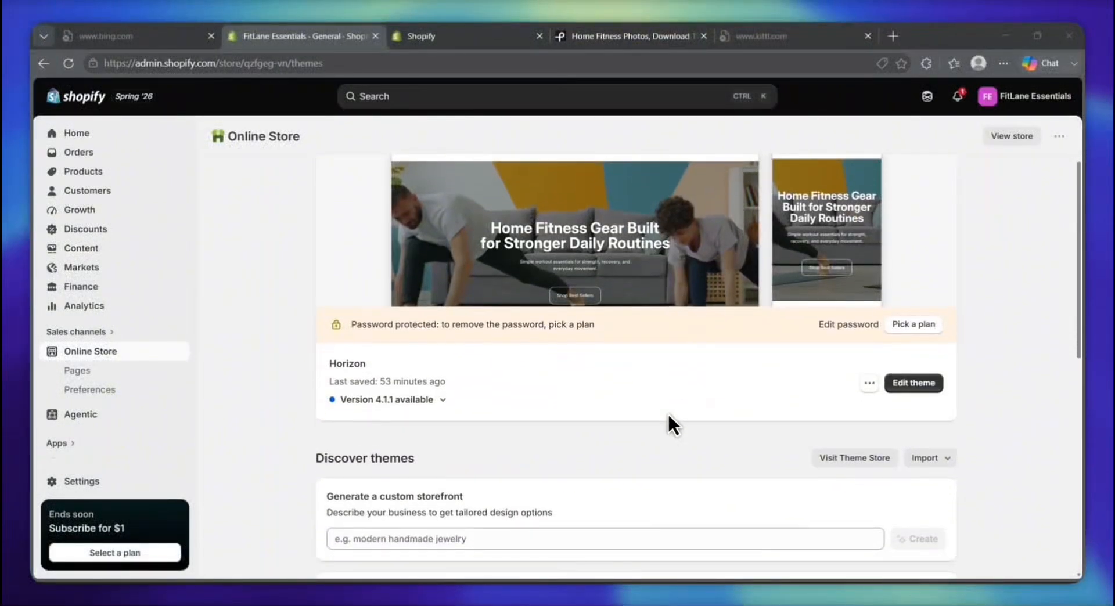
{"action": "scroll", "coordinate": [668, 412], "scroll_direction": "up", "scroll_amount": 2}
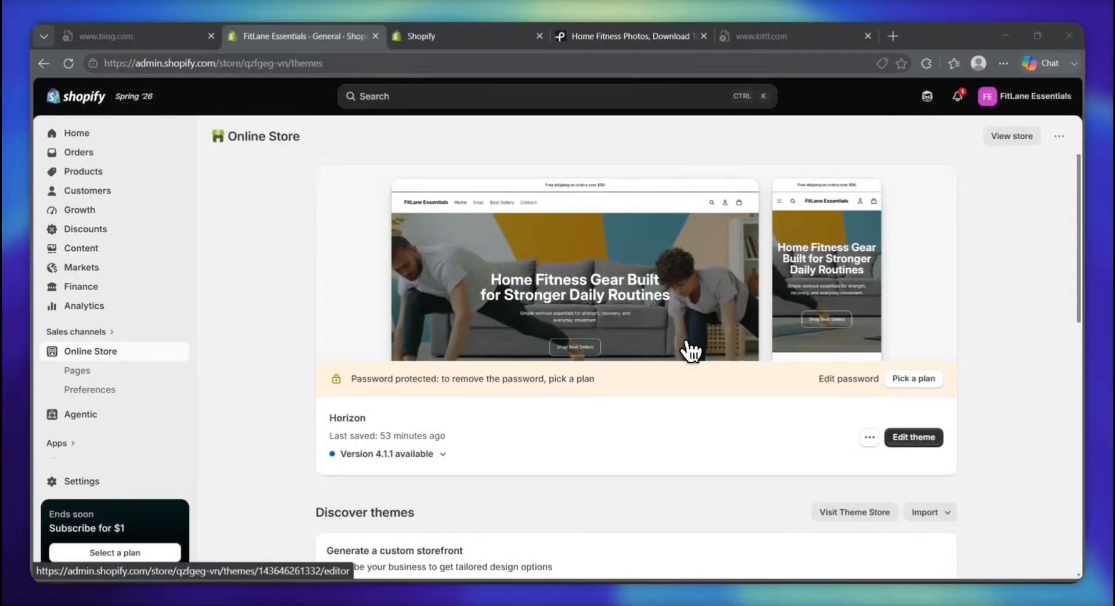
- Look through the themes offered under Discover themes, from Horizon, Tinker and Savor down to Atelier and Ritual
{"action": "scroll", "coordinate": [601, 448], "scroll_direction": "down", "scroll_amount": 1}
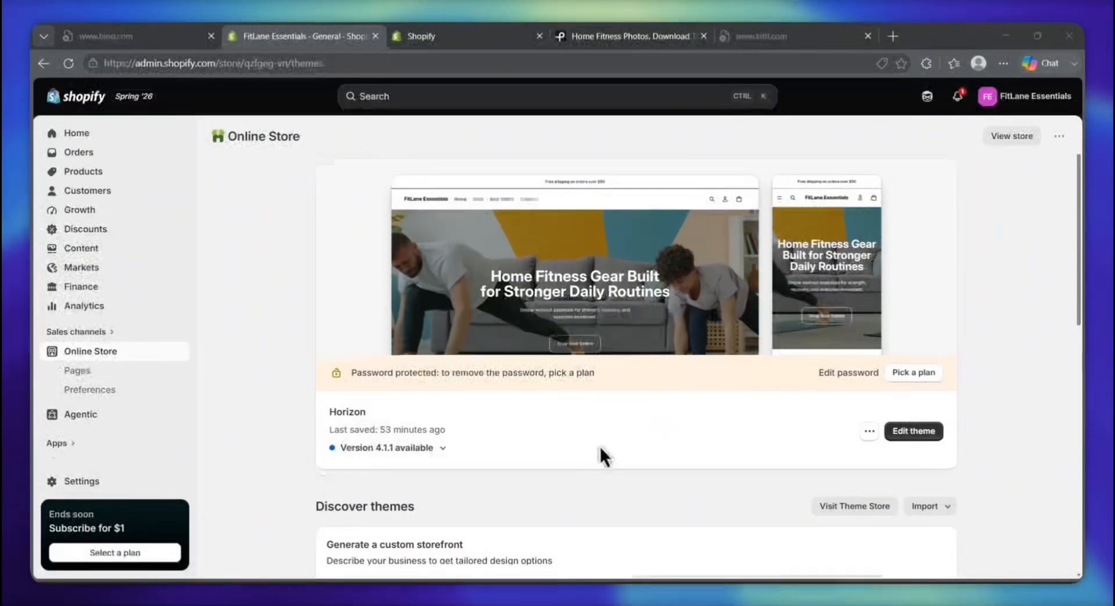
{"action": "scroll", "coordinate": [593, 431], "scroll_direction": "down", "scroll_amount": 2}
{"action": "scroll", "coordinate": [593, 430], "scroll_direction": "down", "scroll_amount": 3}
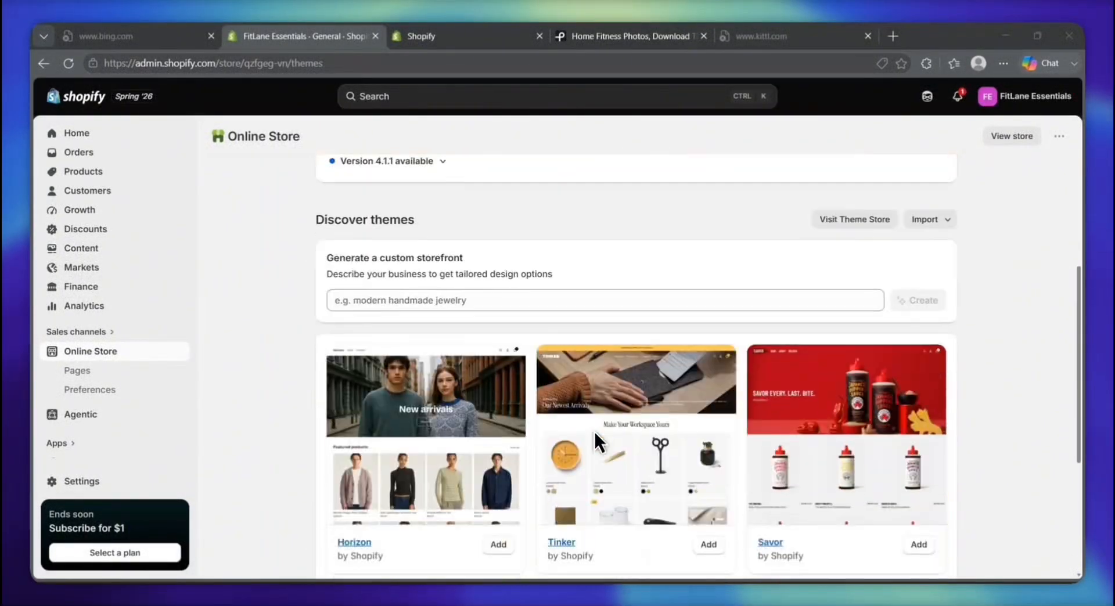
{"action": "scroll", "coordinate": [593, 429], "scroll_direction": "down", "scroll_amount": 1}
{"action": "scroll", "coordinate": [593, 430], "scroll_direction": "up", "scroll_amount": 1}
{"action": "scroll", "coordinate": [594, 429], "scroll_direction": "down", "scroll_amount": 4}
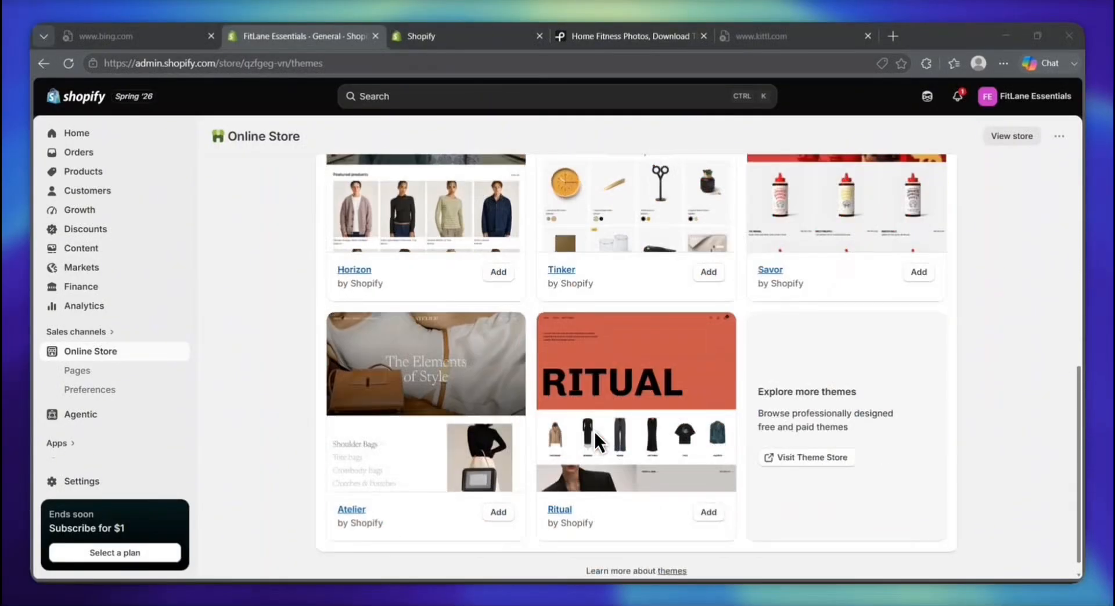
{"action": "scroll", "coordinate": [594, 430], "scroll_direction": "up", "scroll_amount": 1}
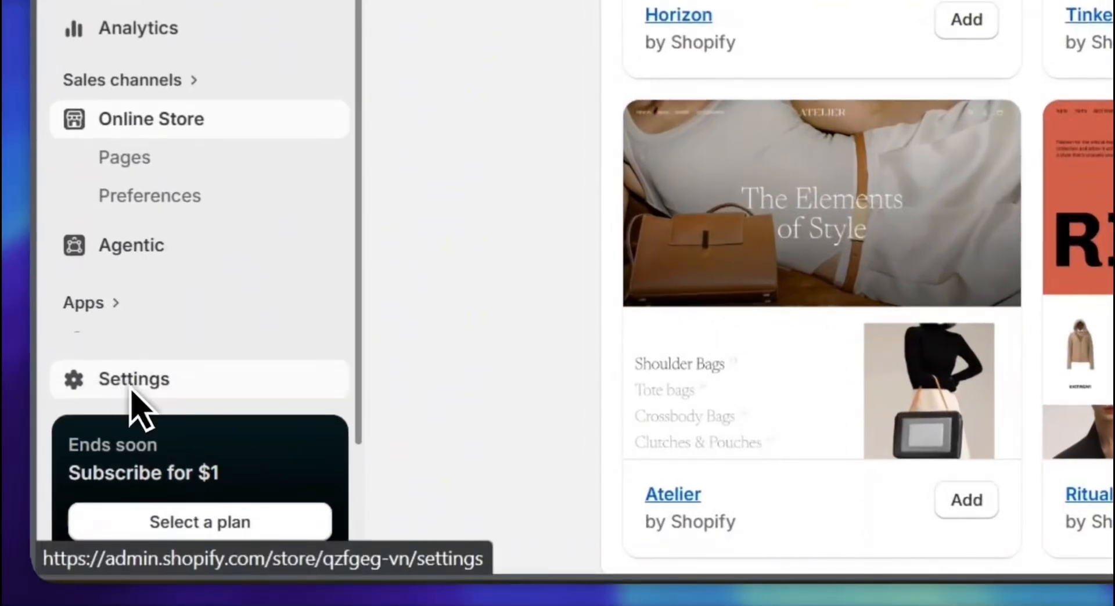
- Open the store's General settings and skim the business details, contact details, store defaults and order ID format sections
{"action": "left_click", "coordinate": [128, 388]}
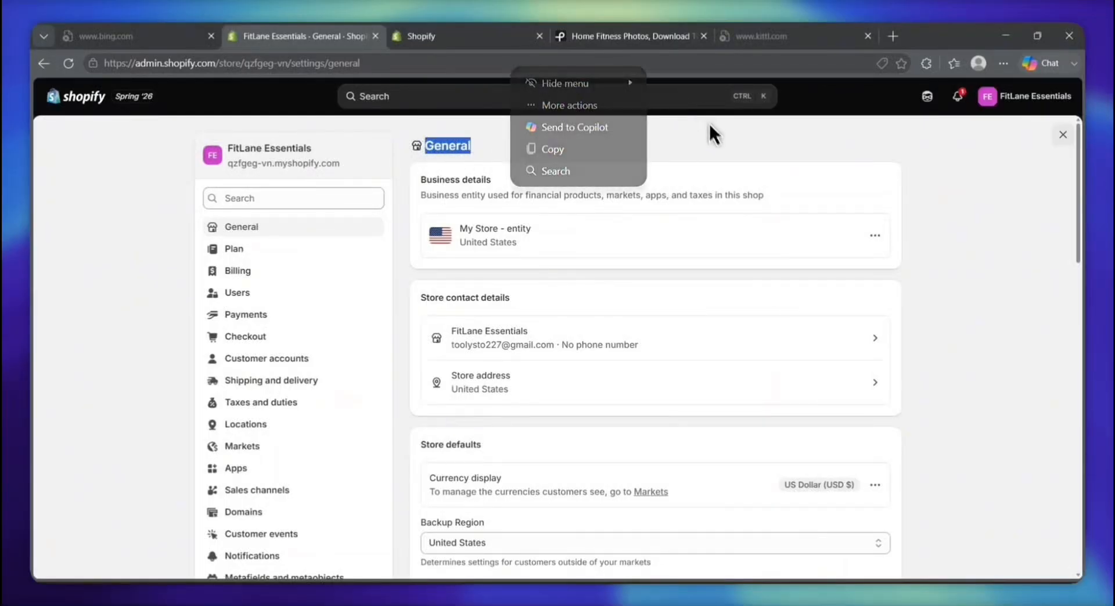
{"action": "left_click_drag", "start_coordinate": [421, 180], "coordinate": [491, 180]}
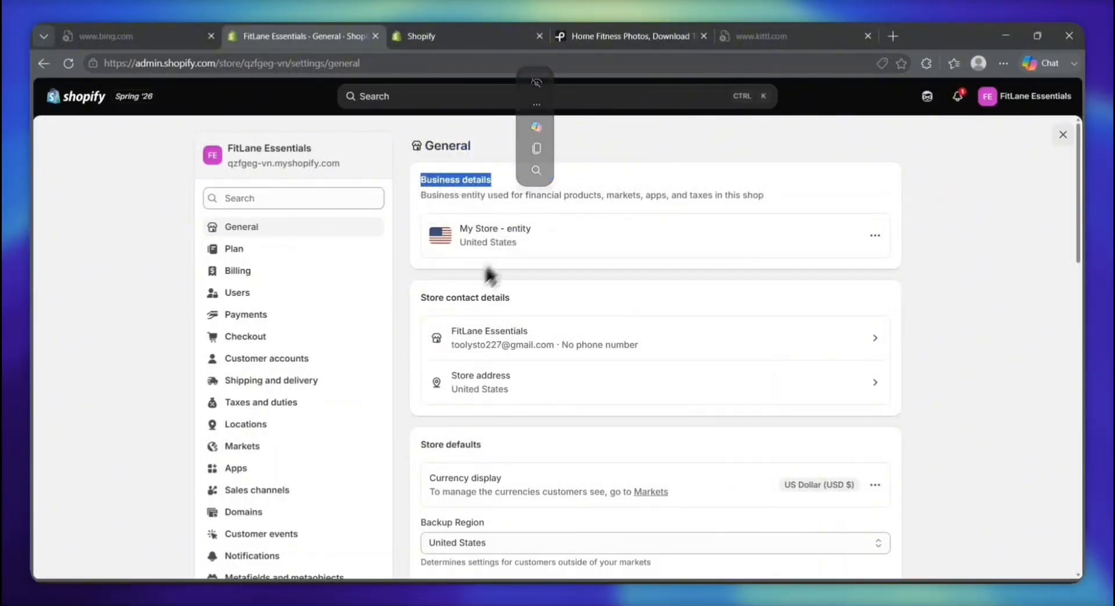
{"action": "left_click_drag", "start_coordinate": [420, 298], "coordinate": [510, 298]}
{"action": "scroll", "coordinate": [429, 421], "scroll_direction": "down", "scroll_amount": 3}
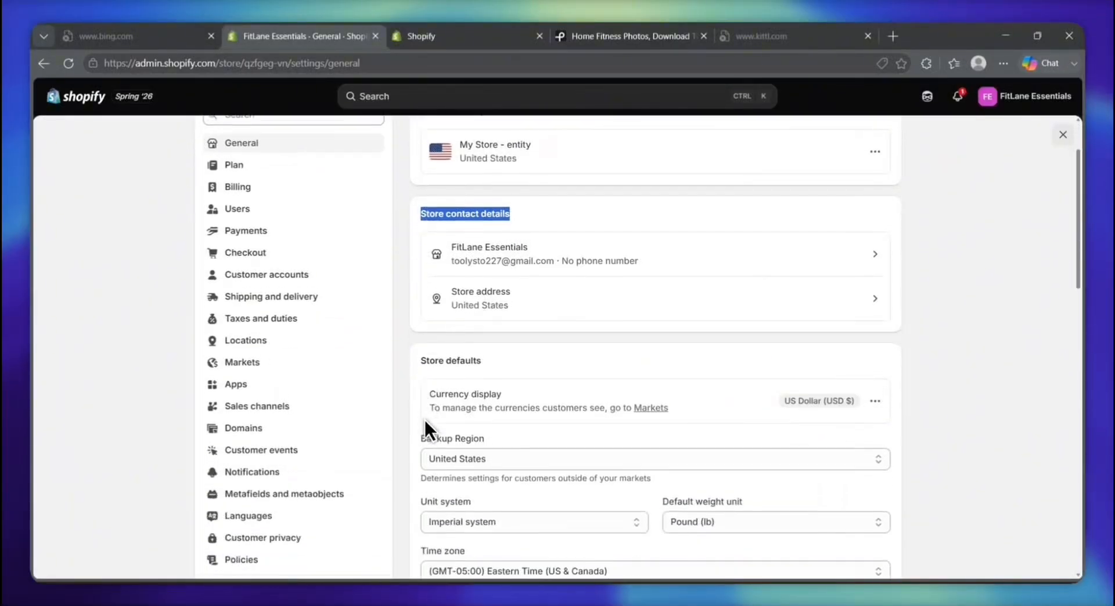
{"action": "scroll", "coordinate": [428, 430], "scroll_direction": "down", "scroll_amount": 2}
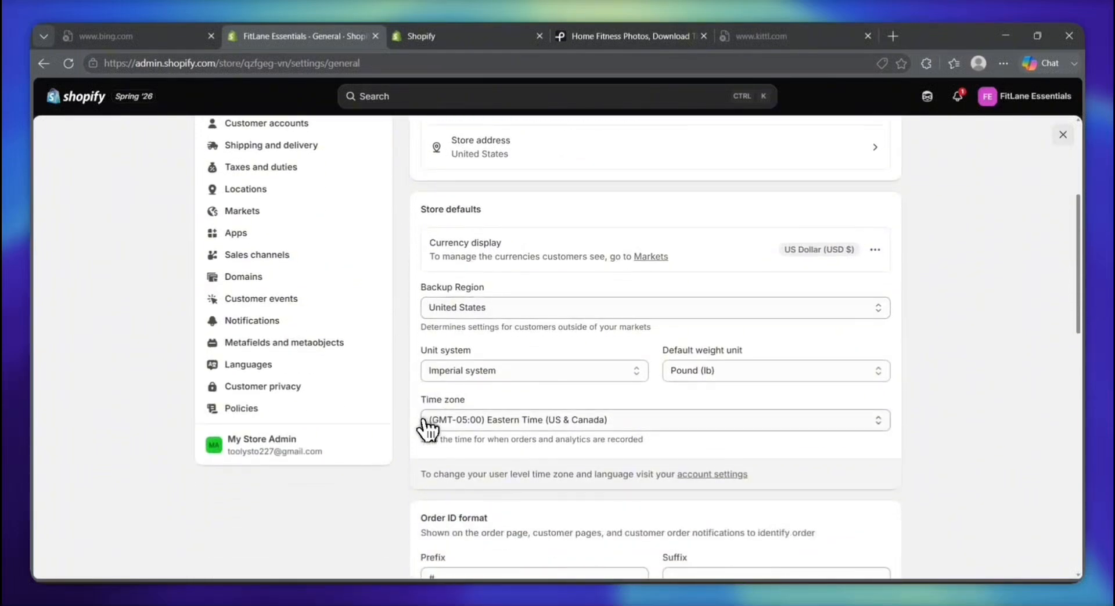
{"action": "scroll", "coordinate": [613, 383], "scroll_direction": "down", "scroll_amount": 4}
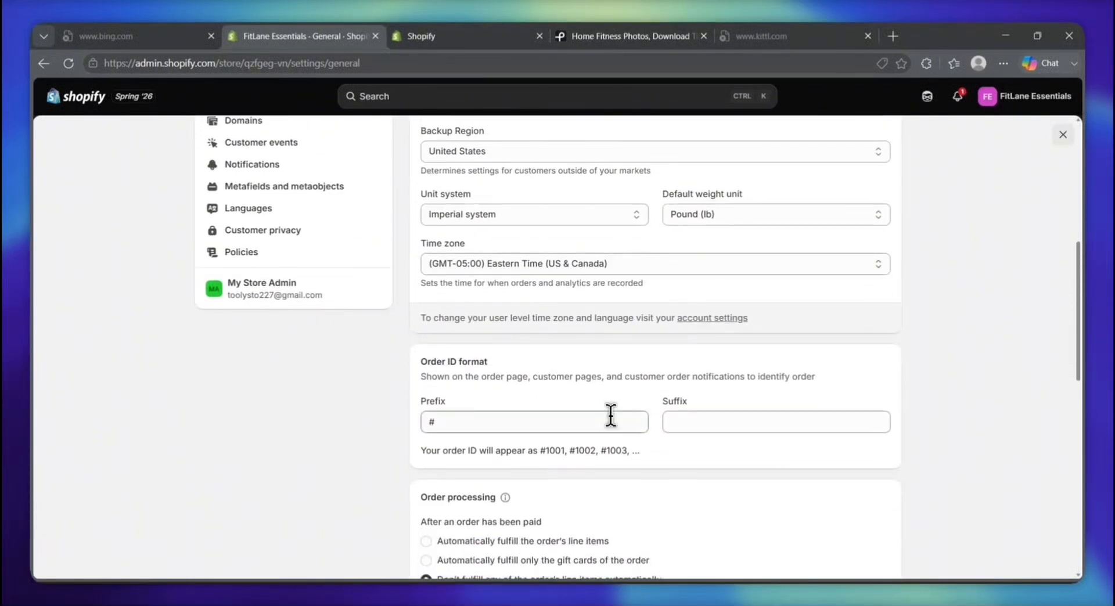
{"action": "scroll", "coordinate": [611, 415], "scroll_direction": "down", "scroll_amount": 2}
{"action": "scroll", "coordinate": [610, 414], "scroll_direction": "up", "scroll_amount": 5}
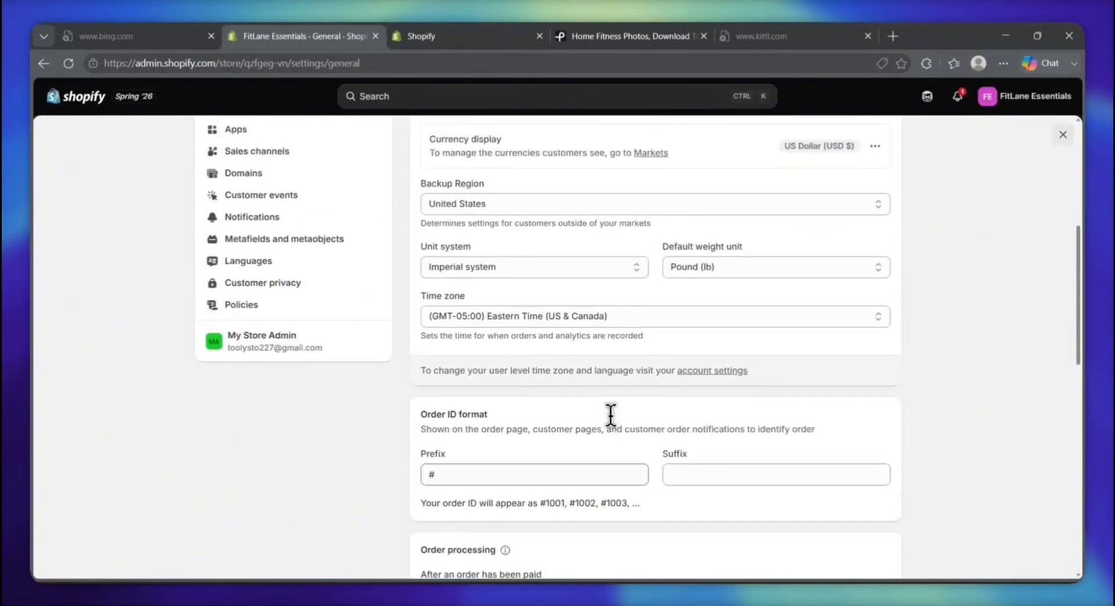
{"action": "scroll", "coordinate": [611, 415], "scroll_direction": "up", "scroll_amount": 5}
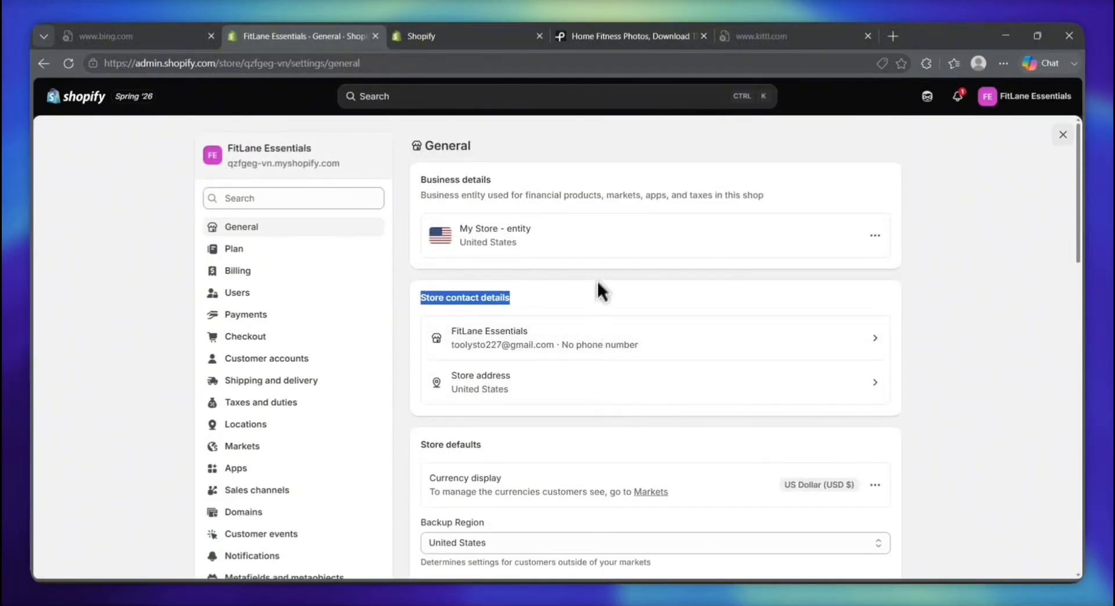
- Review the store contact details, including the contact entry and the store address
{"action": "left_click", "coordinate": [511, 422]}
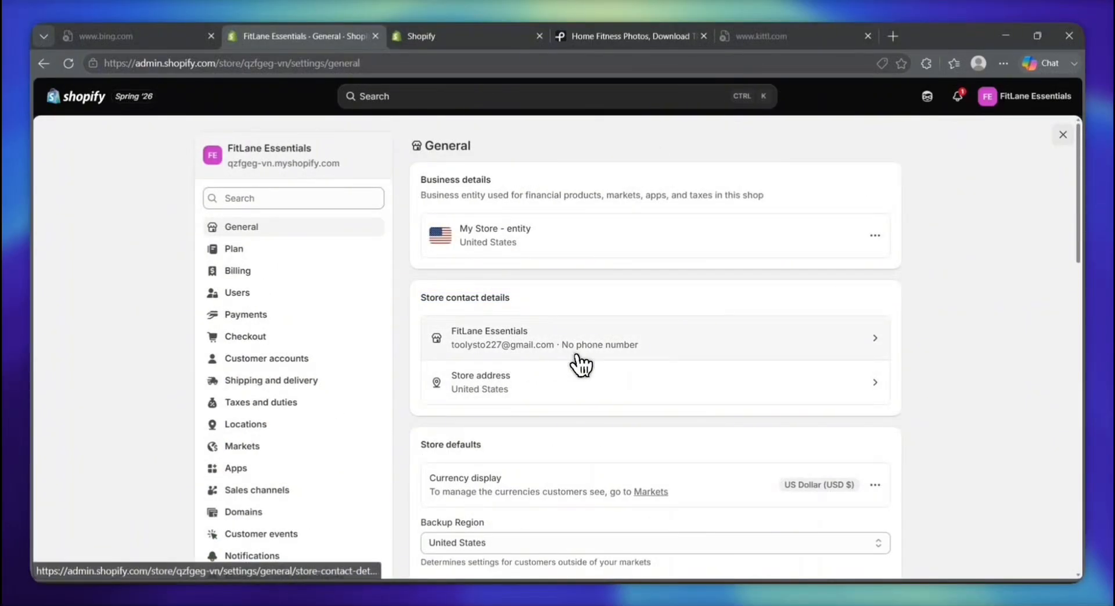
{"action": "left_click_drag", "start_coordinate": [465, 359], "coordinate": [540, 360]}
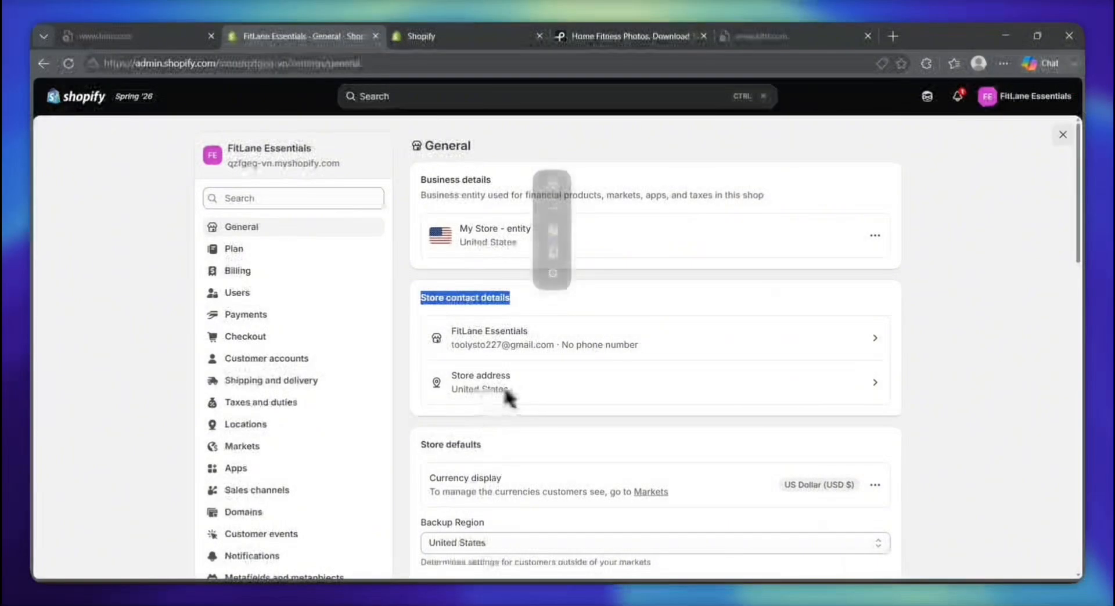
{"action": "left_click", "coordinate": [551, 409]}
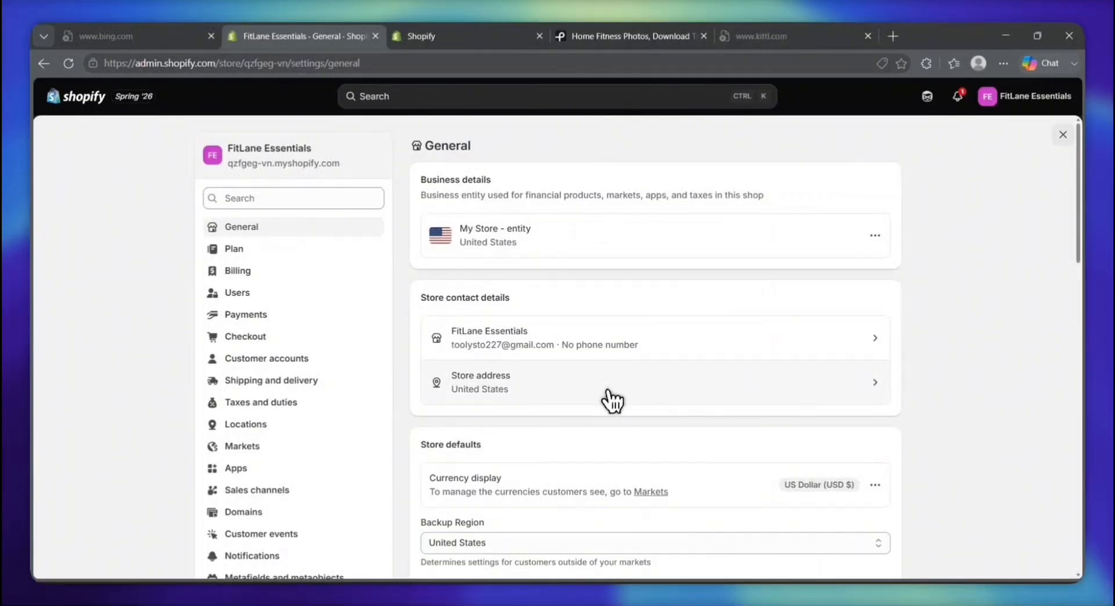
- Examine the store defaults for currency display, backup region, unit system and default weight unit
{"action": "scroll", "coordinate": [586, 445], "scroll_direction": "down", "scroll_amount": 3}
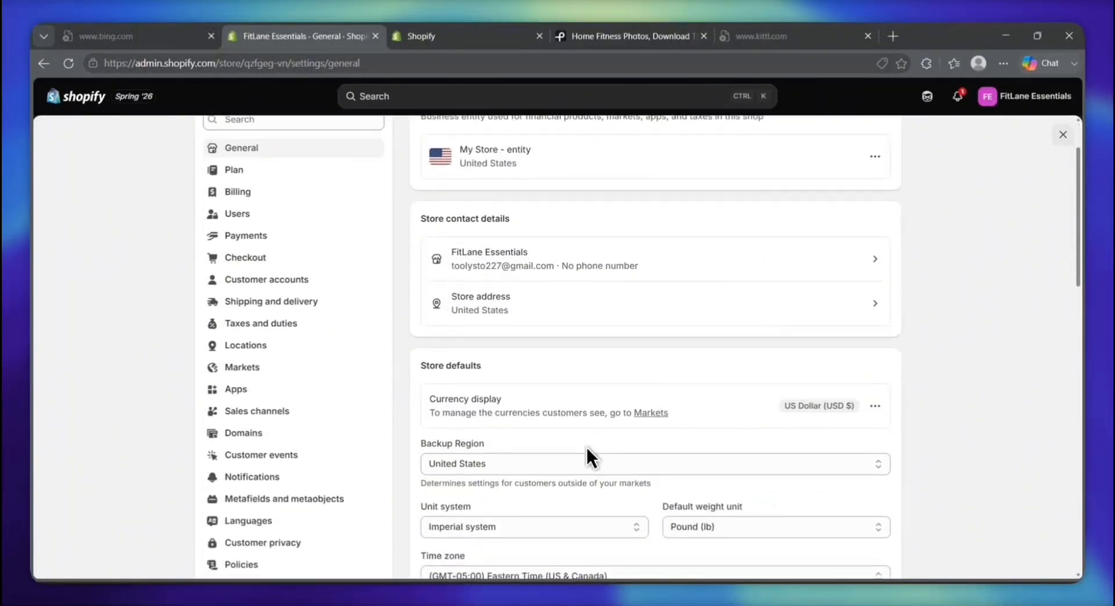
{"action": "scroll", "coordinate": [584, 444], "scroll_direction": "down", "scroll_amount": 1}
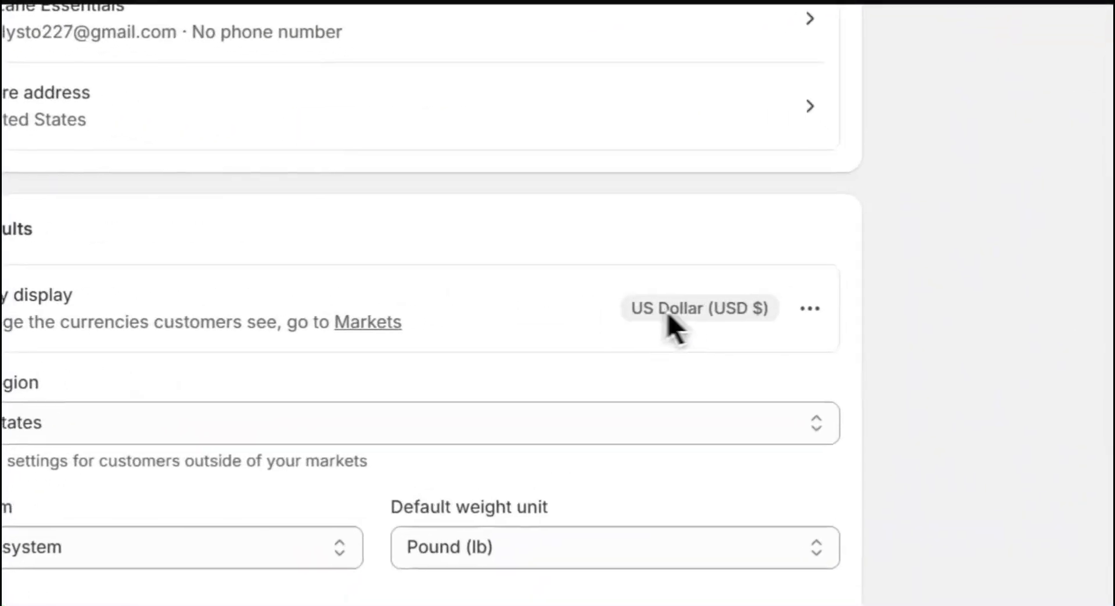
{"action": "left_click_drag", "start_coordinate": [826, 270], "coordinate": [783, 272]}
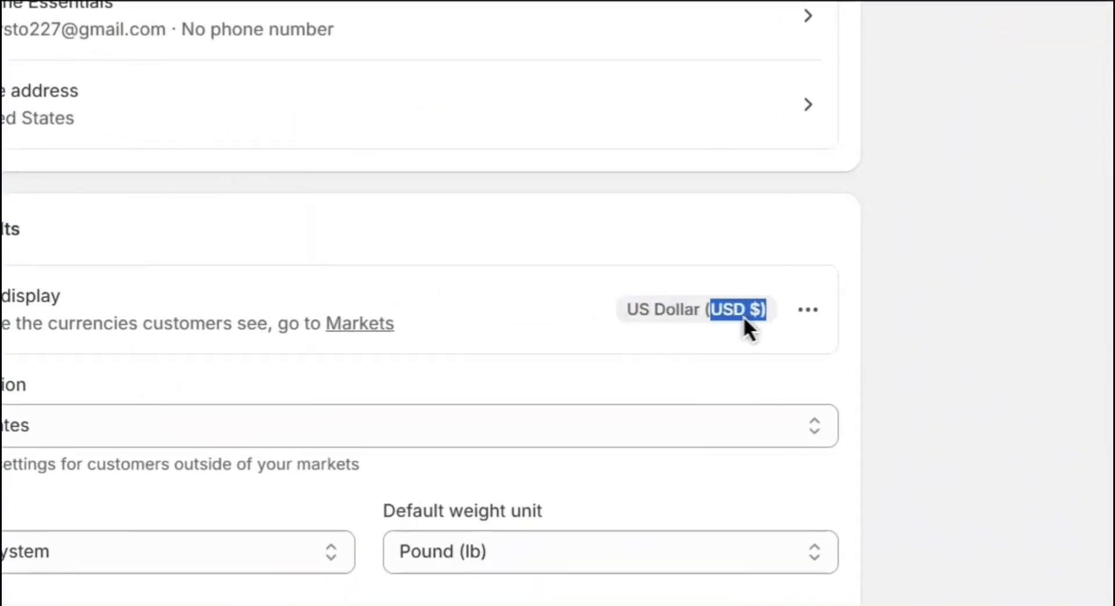
{"action": "left_click", "coordinate": [585, 381]}
{"action": "left_click", "coordinate": [15, 426]}
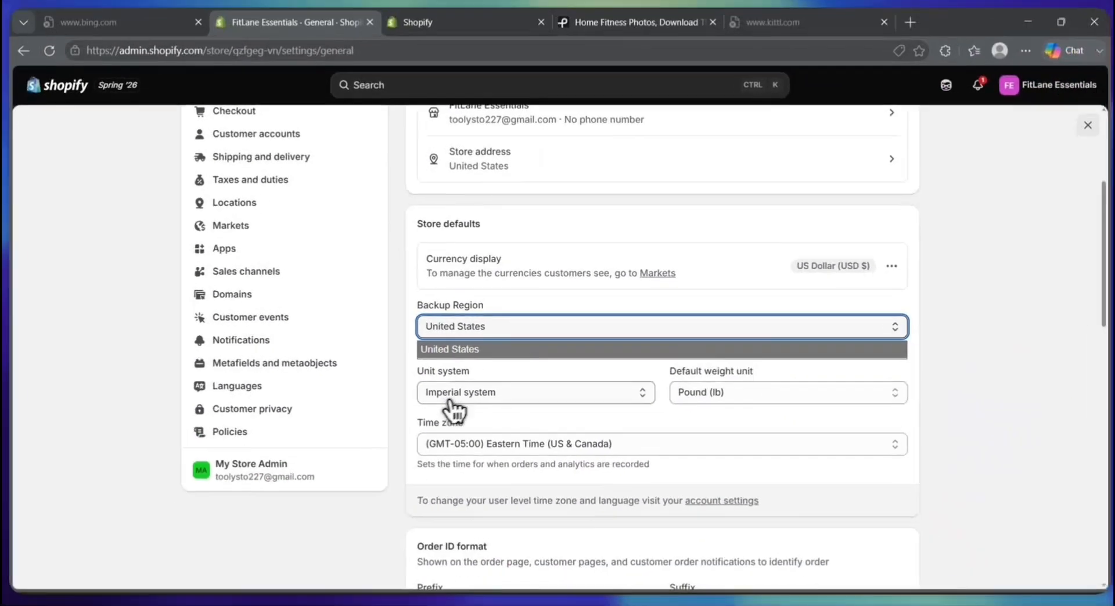
{"action": "left_click", "coordinate": [452, 401]}
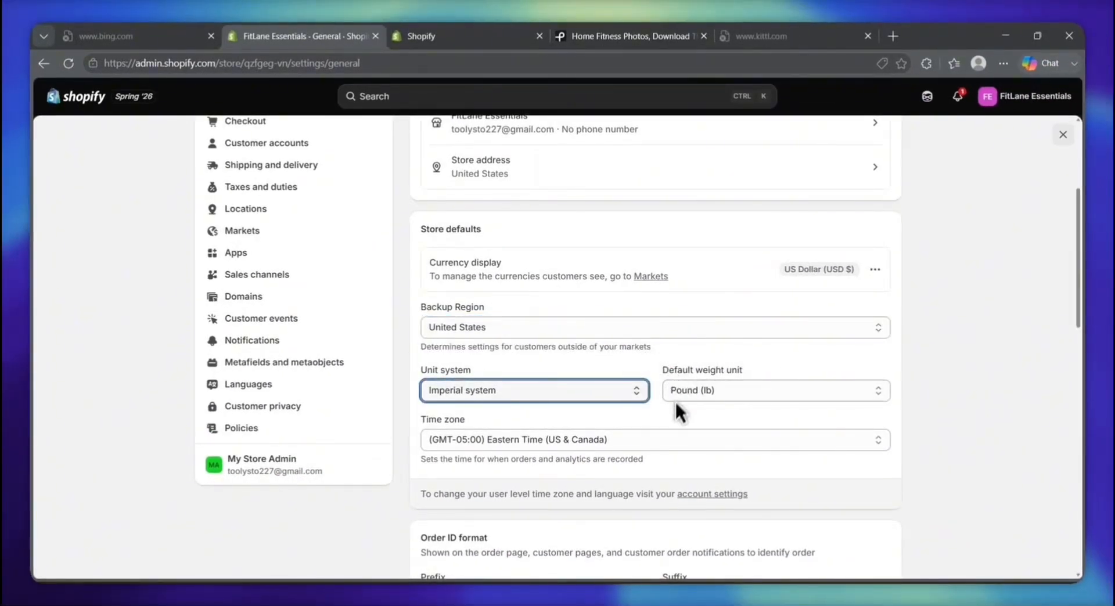
{"action": "scroll", "coordinate": [648, 357], "scroll_direction": "up", "scroll_amount": 1}
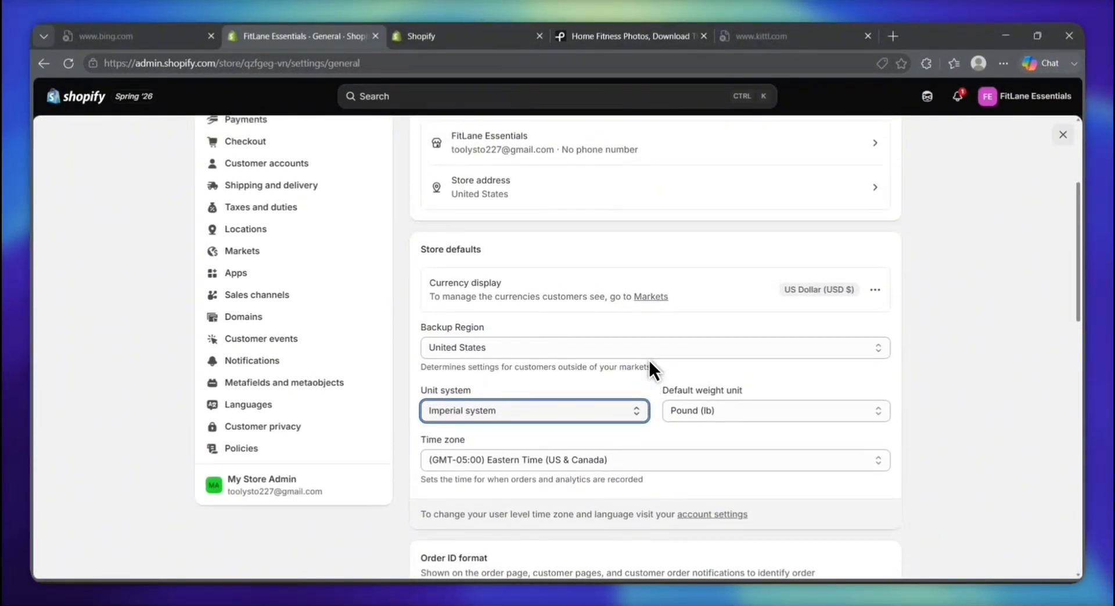
{"action": "scroll", "coordinate": [681, 366], "scroll_direction": "down", "scroll_amount": 1}
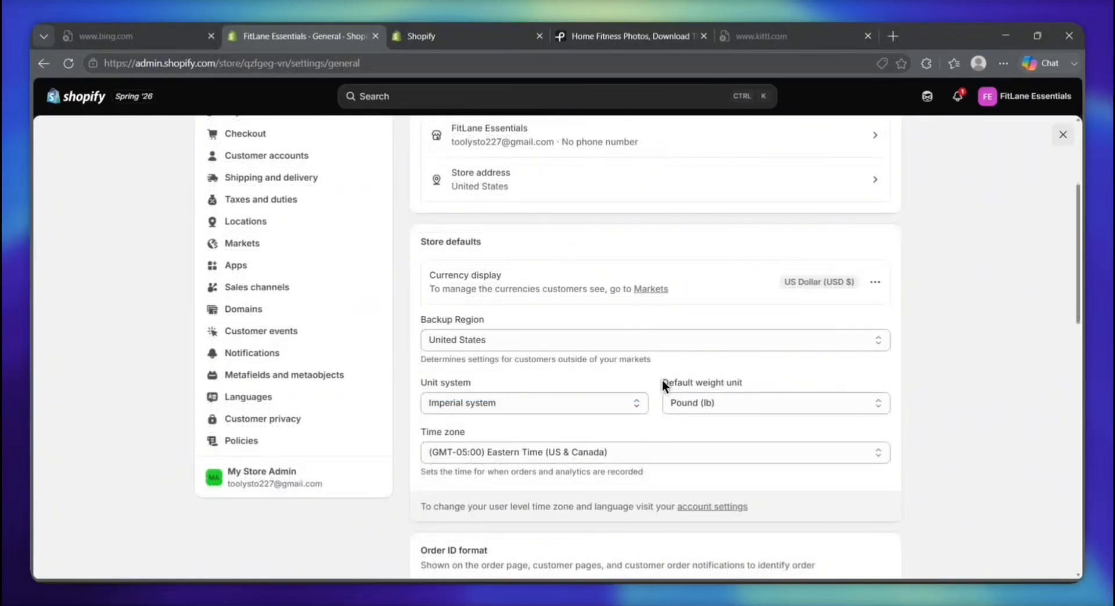
{"action": "left_click_drag", "start_coordinate": [662, 382], "coordinate": [742, 382]}
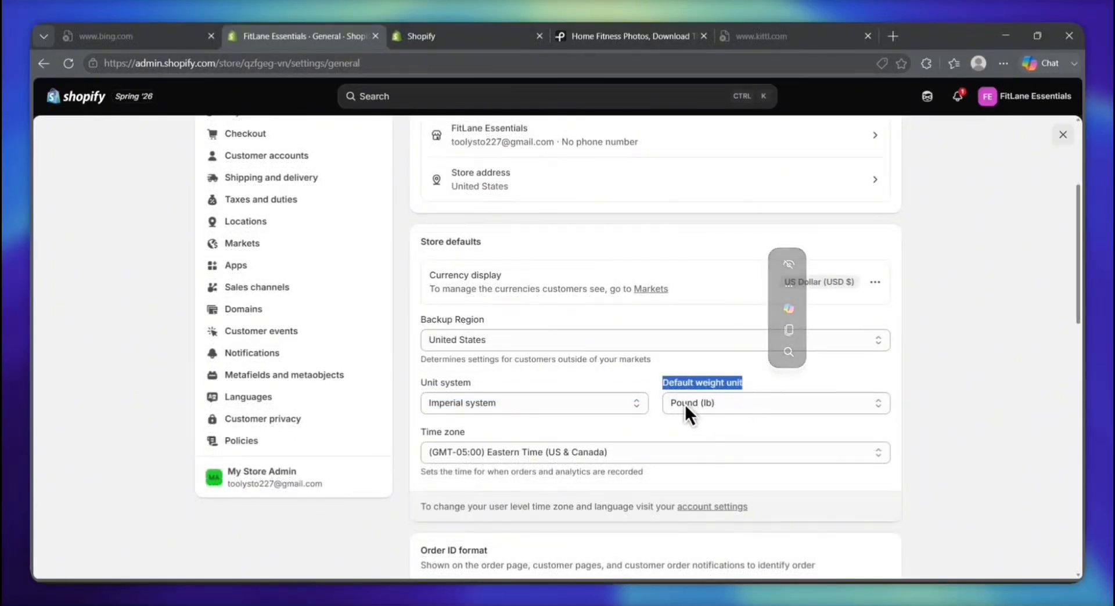
{"action": "left_click", "coordinate": [699, 424]}
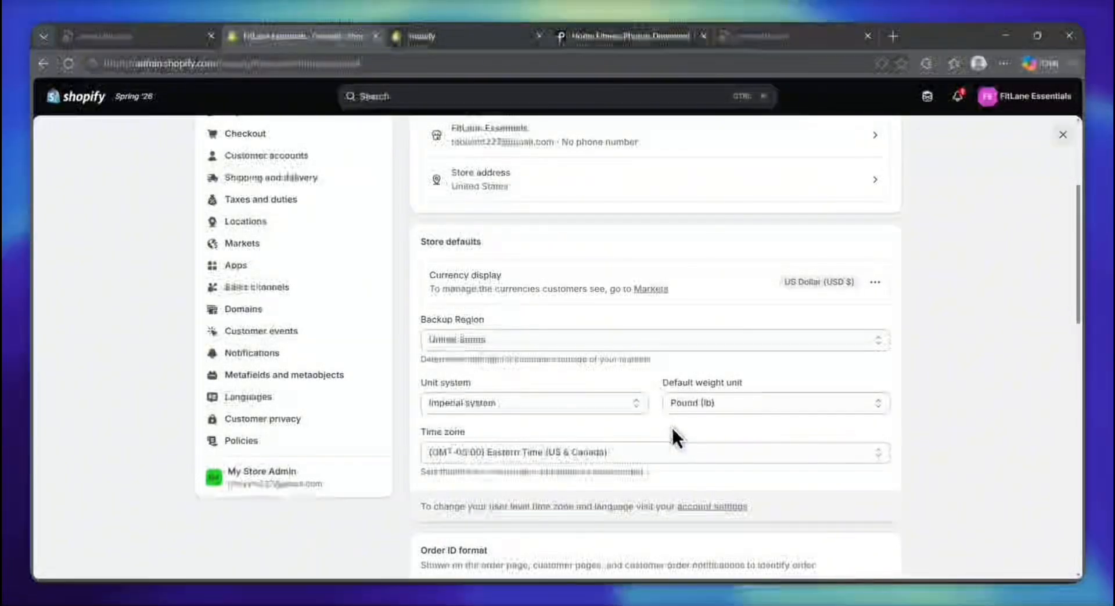
- Examine the order ID format's prefix and suffix fields and the preview of how order IDs will appear
{"action": "scroll", "coordinate": [662, 482], "scroll_direction": "down", "scroll_amount": 2}
{"action": "scroll", "coordinate": [667, 498], "scroll_direction": "down", "scroll_amount": 3}
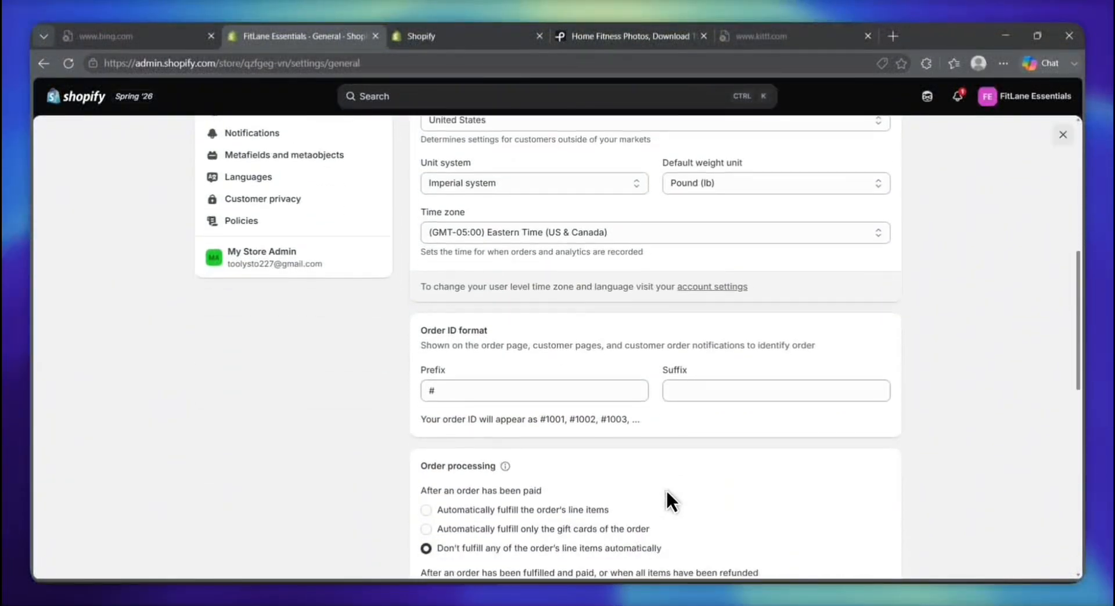
{"action": "left_click", "coordinate": [435, 371]}
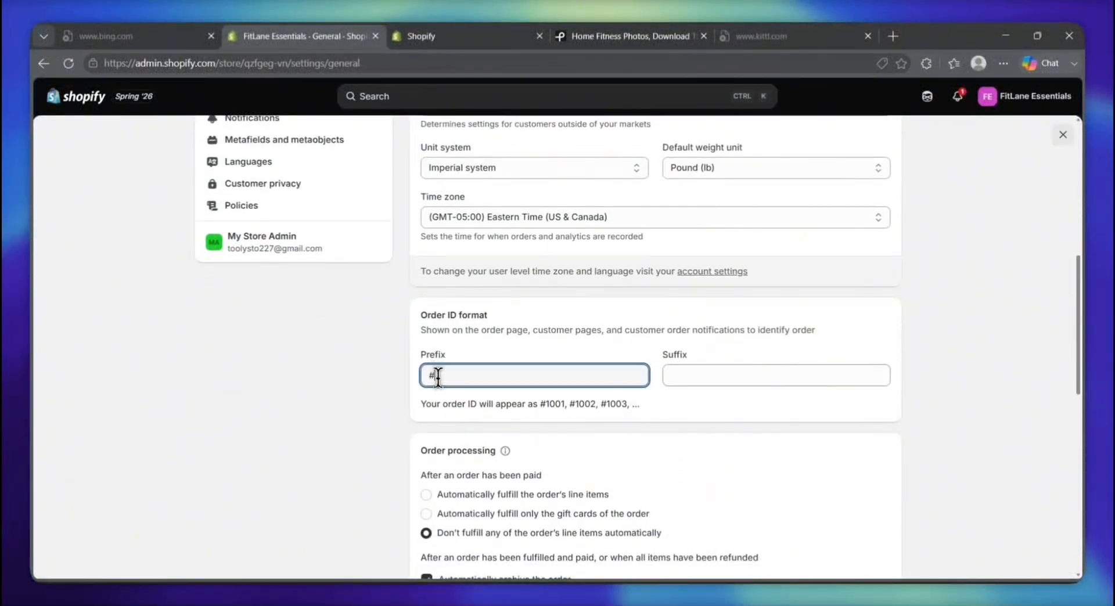
{"action": "scroll", "coordinate": [453, 389], "scroll_direction": "up", "scroll_amount": 1}
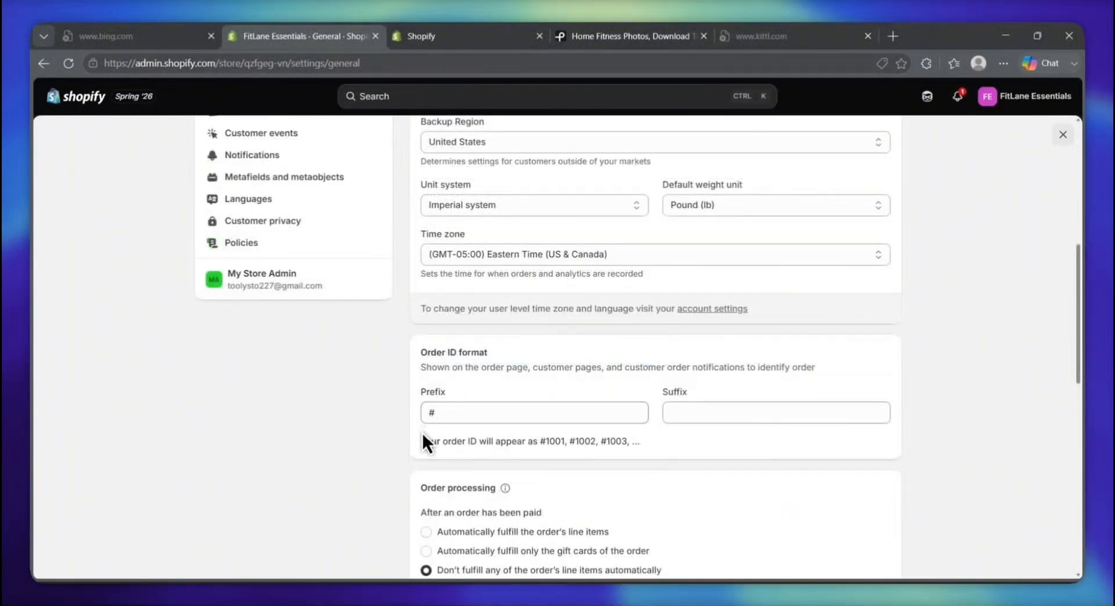
{"action": "left_click_drag", "start_coordinate": [423, 435], "coordinate": [641, 441]}
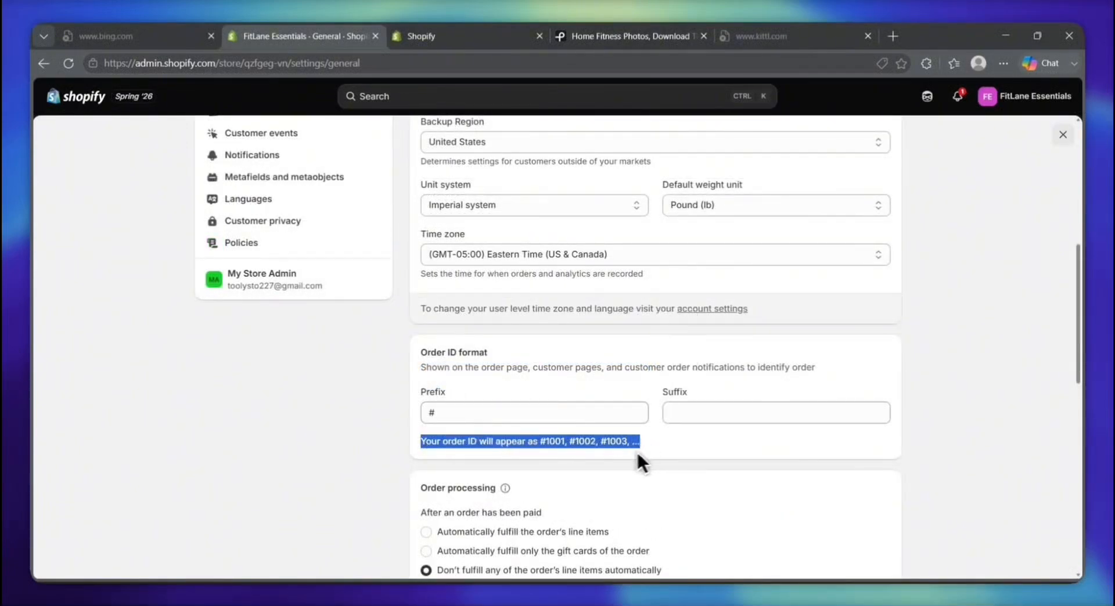
{"action": "left_click_drag", "start_coordinate": [552, 463], "coordinate": [588, 453]}
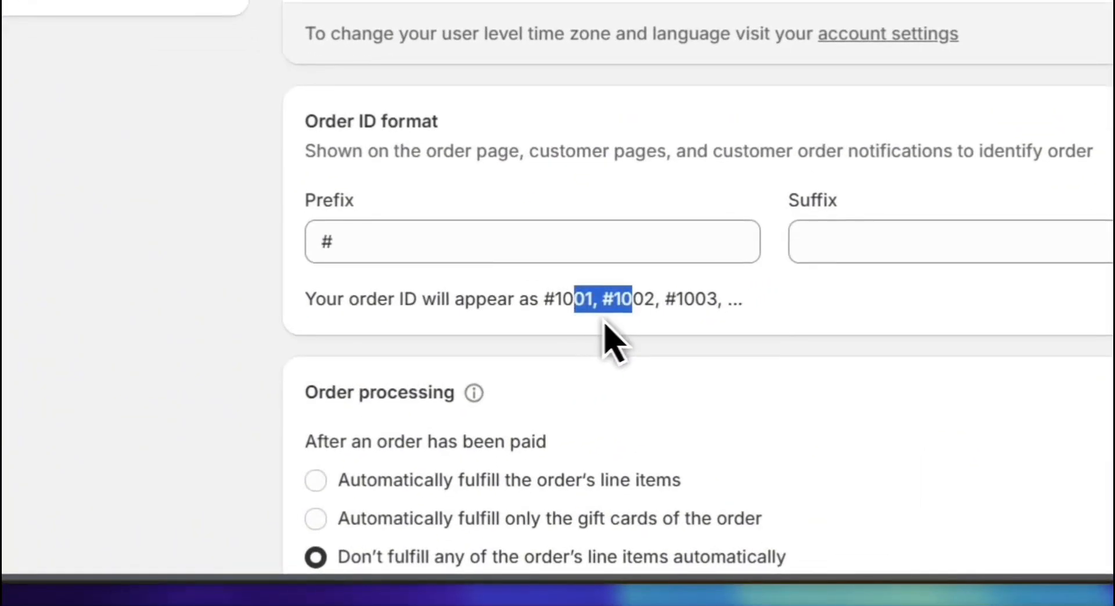
{"action": "mouse_move", "coordinate": [641, 325]}
{"action": "left_mouse_down"}
{"action": "mouse_move", "coordinate": [672, 308]}
{"action": "mouse_move", "coordinate": [714, 318]}
{"action": "mouse_move", "coordinate": [642, 332]}
{"action": "left_mouse_up"}
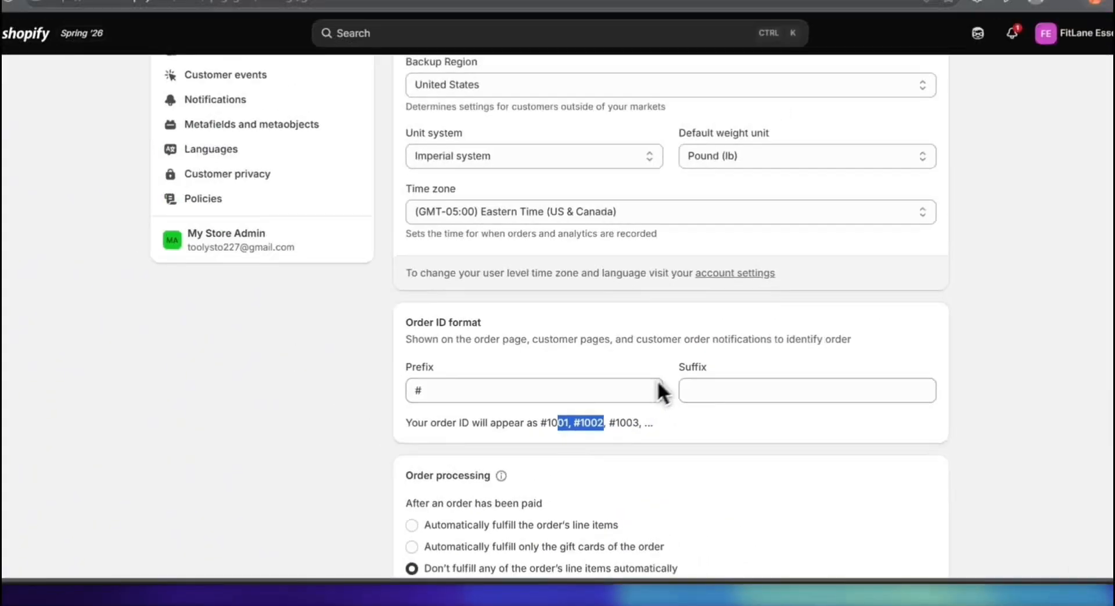
{"action": "double_click", "coordinate": [750, 228]}
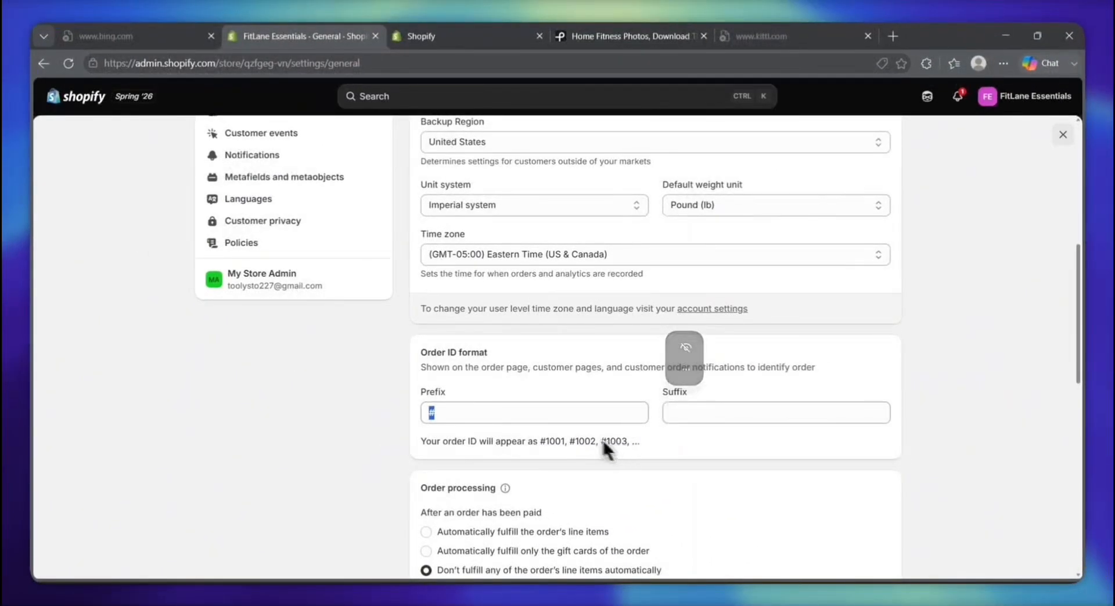
{"action": "left_click", "coordinate": [666, 459]}
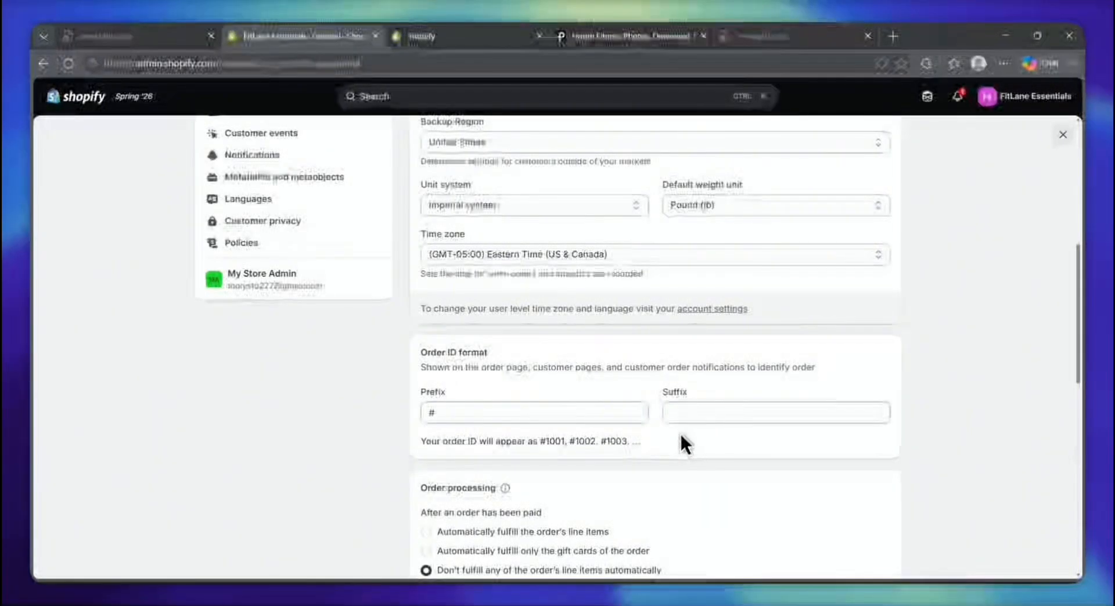
- Check the order processing options and store assets, and return to the business and contact details on the General page
{"action": "scroll", "coordinate": [613, 465], "scroll_direction": "down", "scroll_amount": 3}
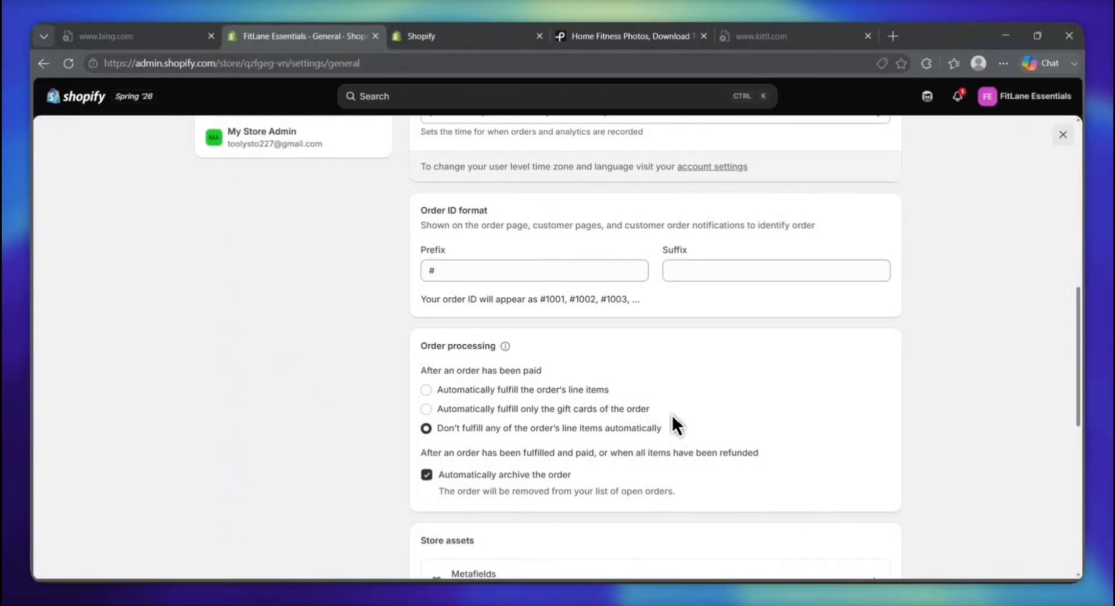
{"action": "scroll", "coordinate": [547, 461], "scroll_direction": "down", "scroll_amount": 1}
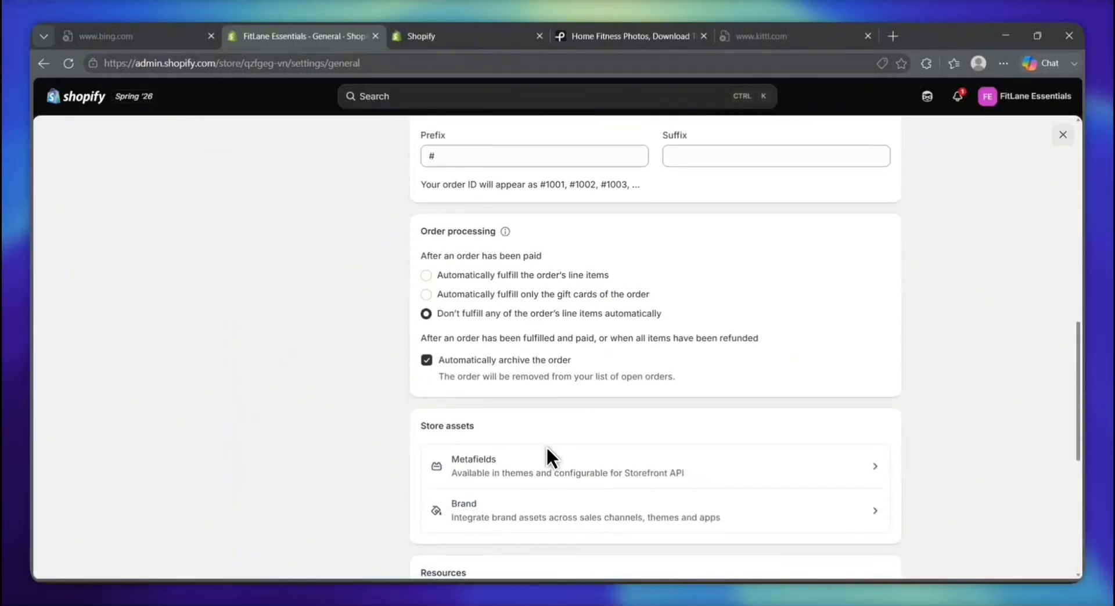
{"action": "scroll", "coordinate": [546, 445], "scroll_direction": "up", "scroll_amount": 10}
{"action": "scroll", "coordinate": [548, 449], "scroll_direction": "up", "scroll_amount": 1}
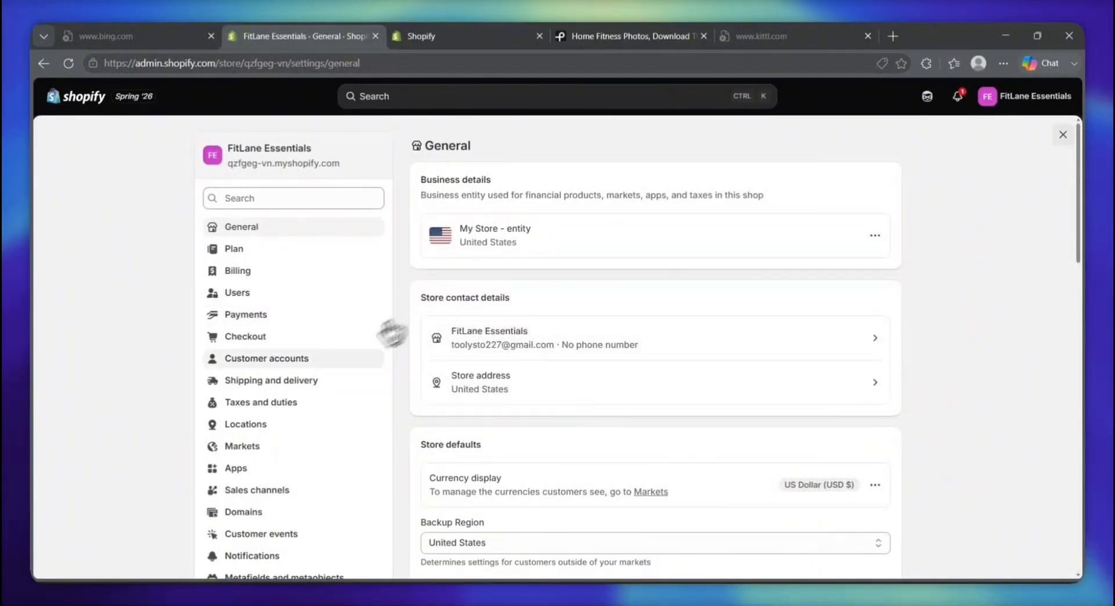
{"action": "scroll", "coordinate": [337, 456], "scroll_direction": "down", "scroll_amount": 3}
{"action": "scroll", "coordinate": [339, 458], "scroll_direction": "up", "scroll_amount": 2}
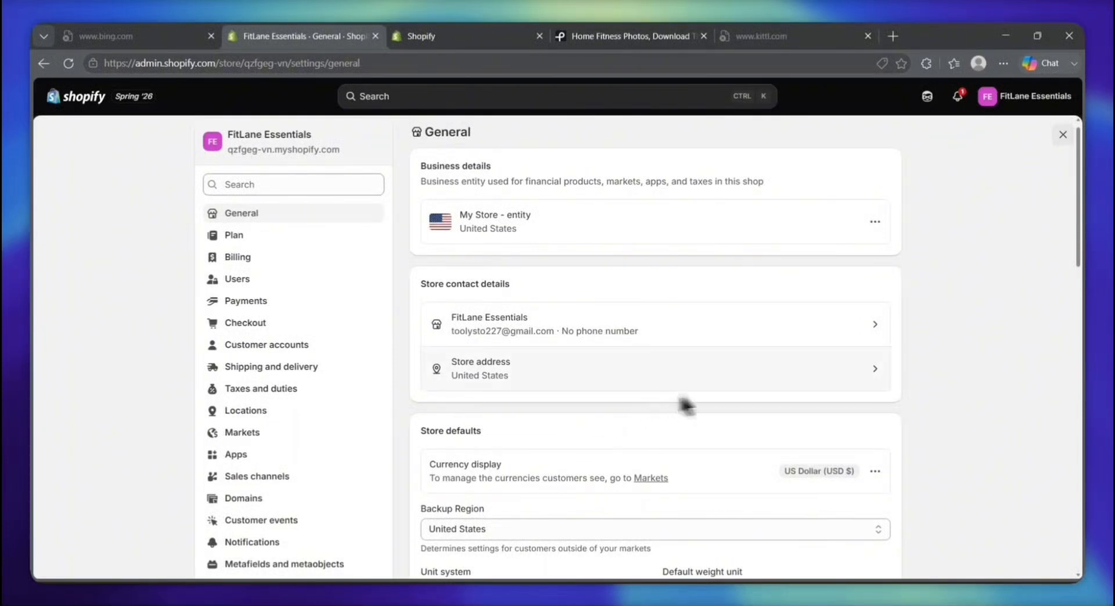
{"action": "scroll", "coordinate": [707, 395], "scroll_direction": "down", "scroll_amount": 1}
{"action": "scroll", "coordinate": [707, 395], "scroll_direction": "up", "scroll_amount": 1}
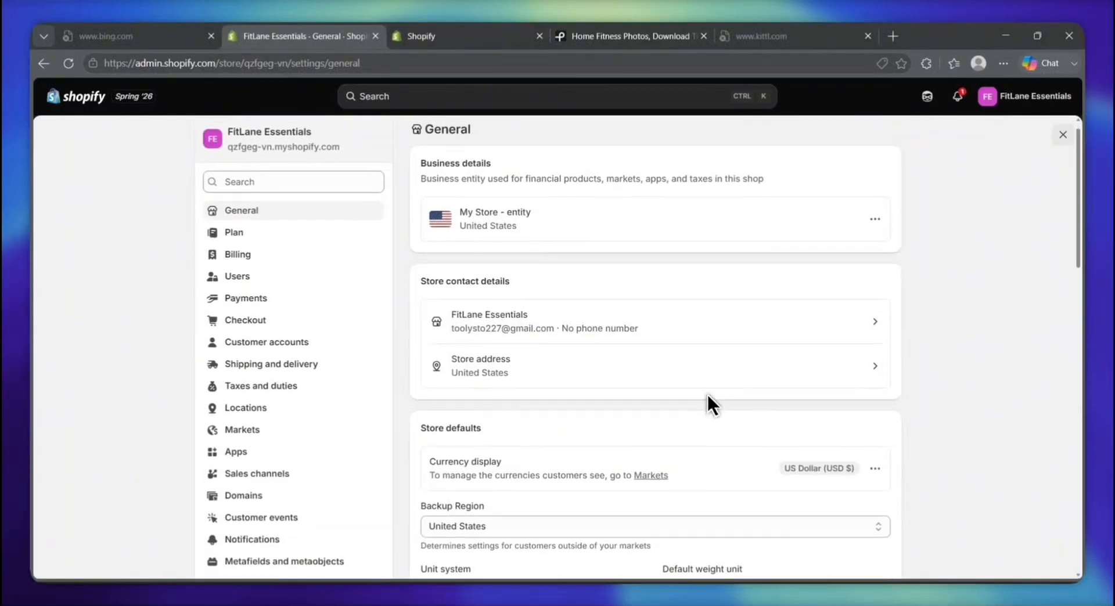
{"action": "scroll", "coordinate": [707, 395], "scroll_direction": "down", "scroll_amount": 1}
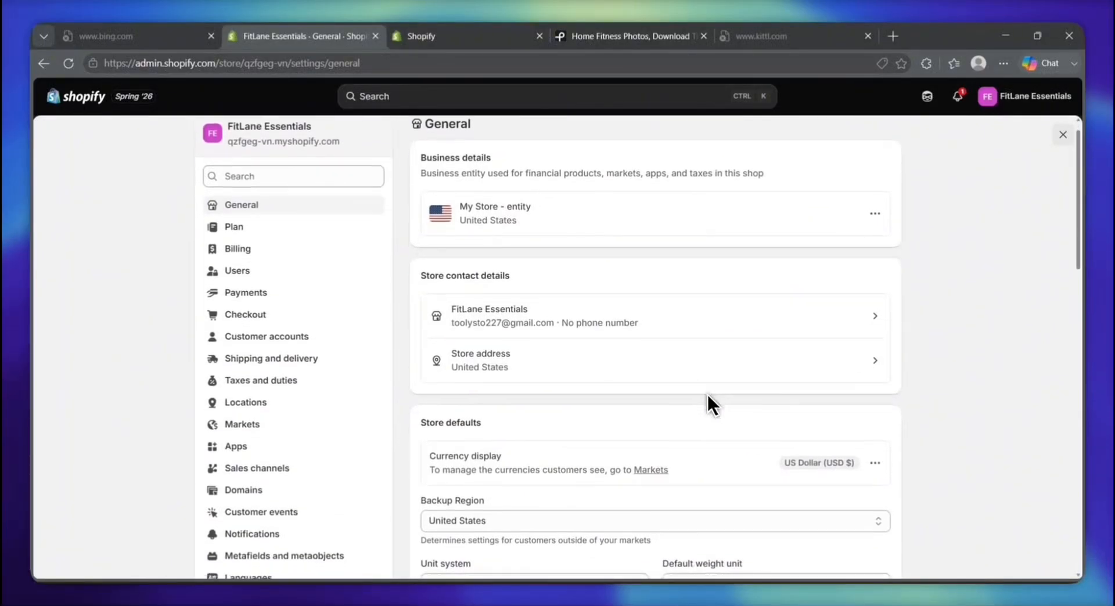
{"action": "scroll", "coordinate": [707, 395], "scroll_direction": "down", "scroll_amount": 1}
{"action": "scroll", "coordinate": [707, 394], "scroll_direction": "up", "scroll_amount": 1}
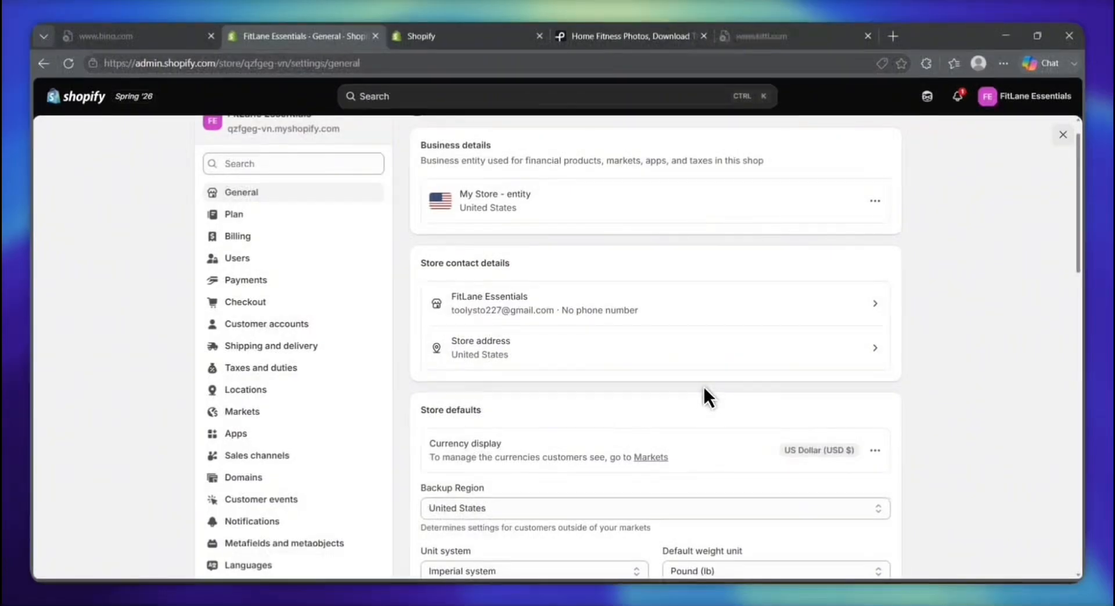
- Open the store's Policies settings and insert the template text into the Return and refund policy
{"action": "scroll", "coordinate": [311, 522], "scroll_direction": "down", "scroll_amount": 3}
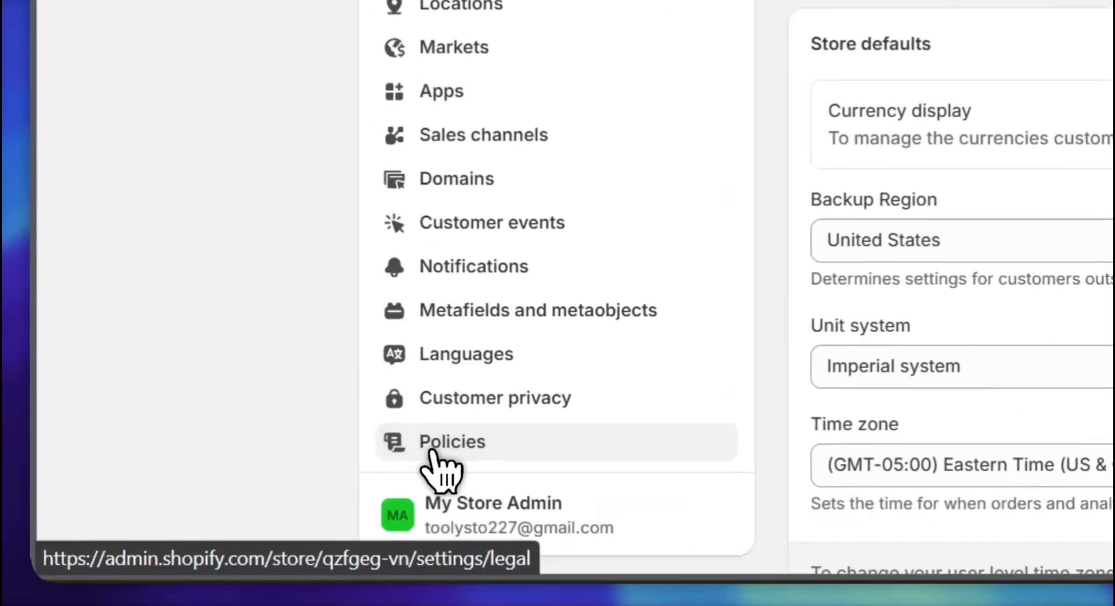
{"action": "left_click", "coordinate": [231, 519]}
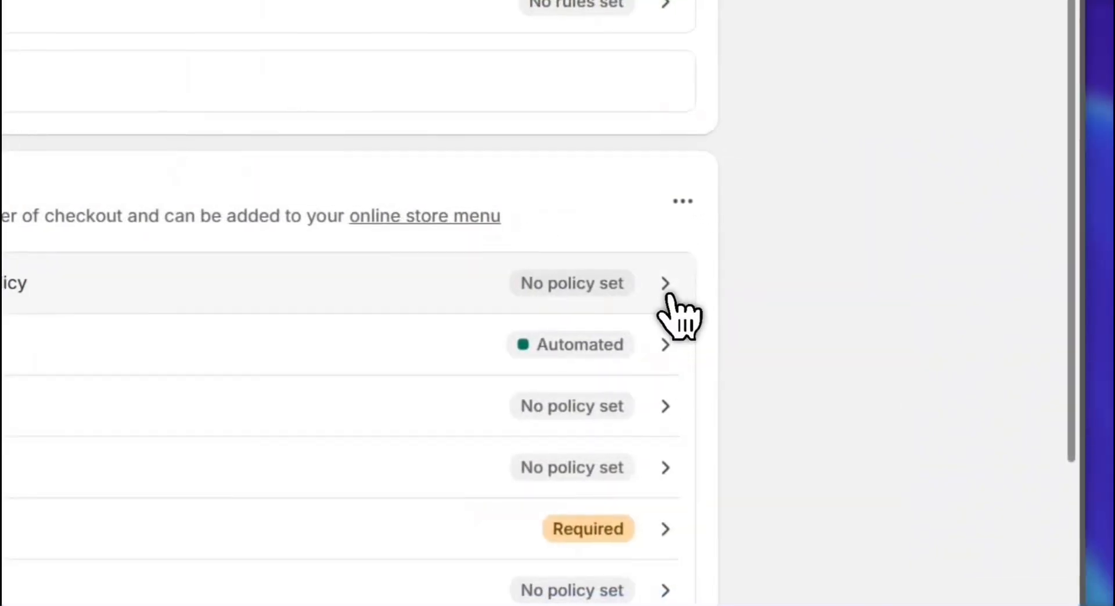
{"action": "left_click", "coordinate": [877, 375]}
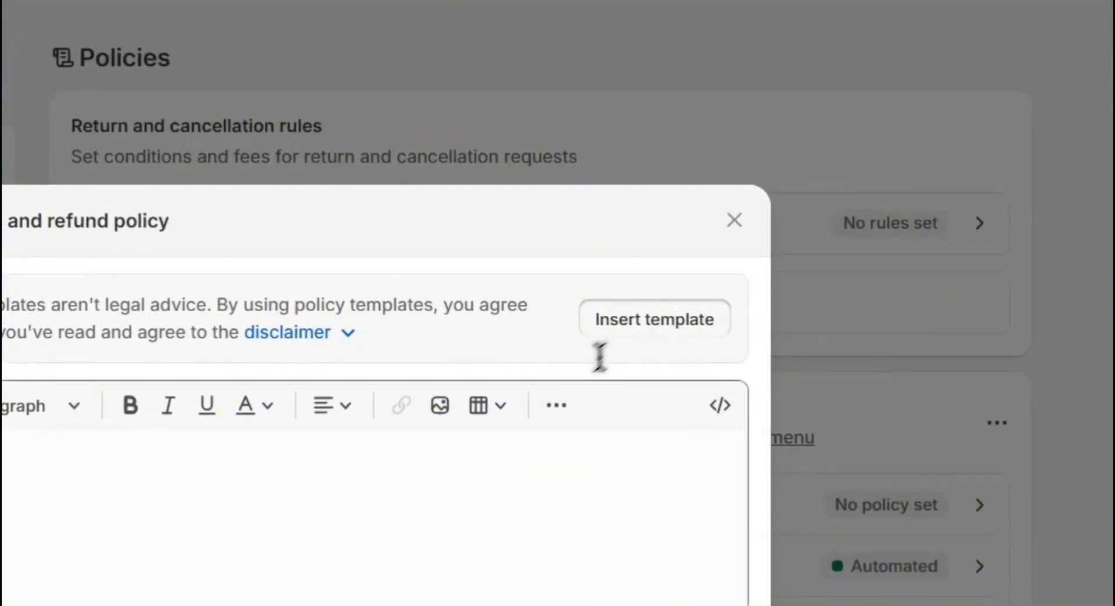
{"action": "left_click", "coordinate": [567, 498]}
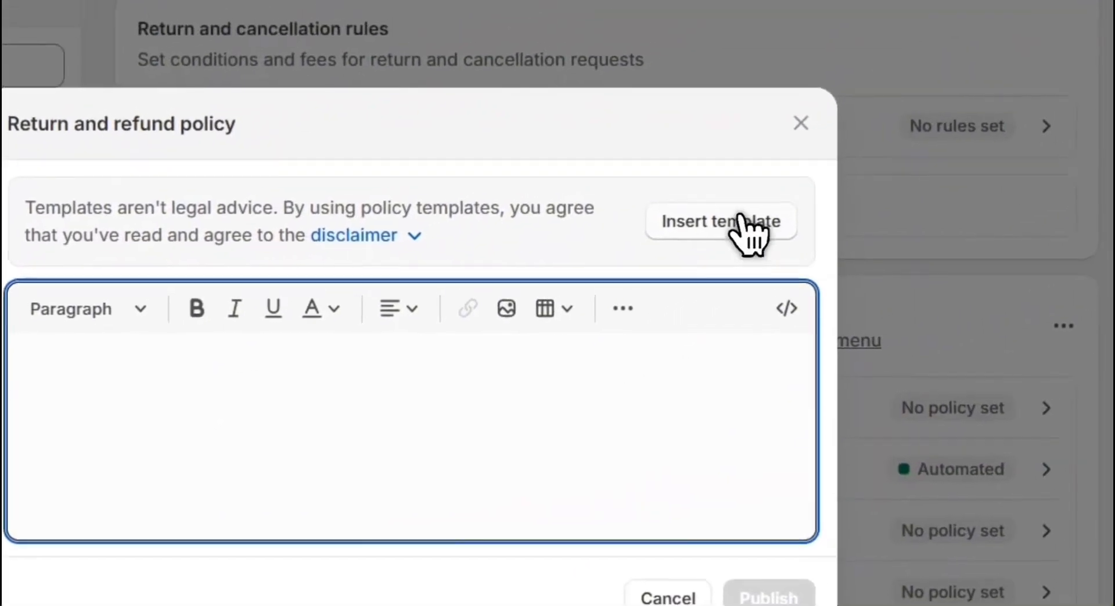
{"action": "left_click", "coordinate": [766, 204]}
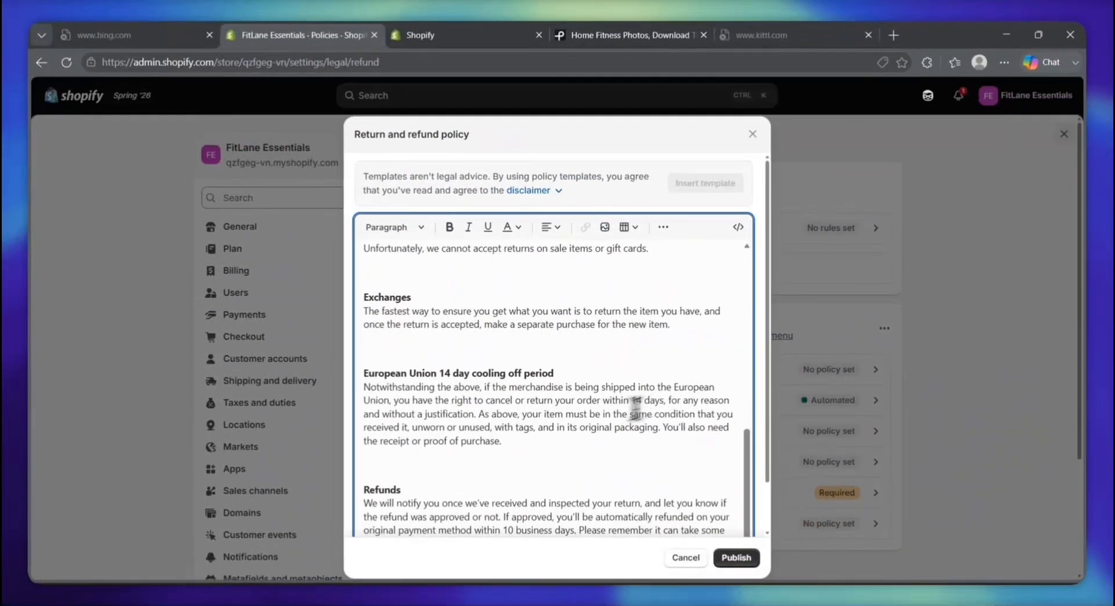
- Read through the Return and refund policy template, including its return, exception, exchange and refund sections, and publish it
{"action": "scroll", "coordinate": [543, 336], "scroll_direction": "up", "scroll_amount": 8}
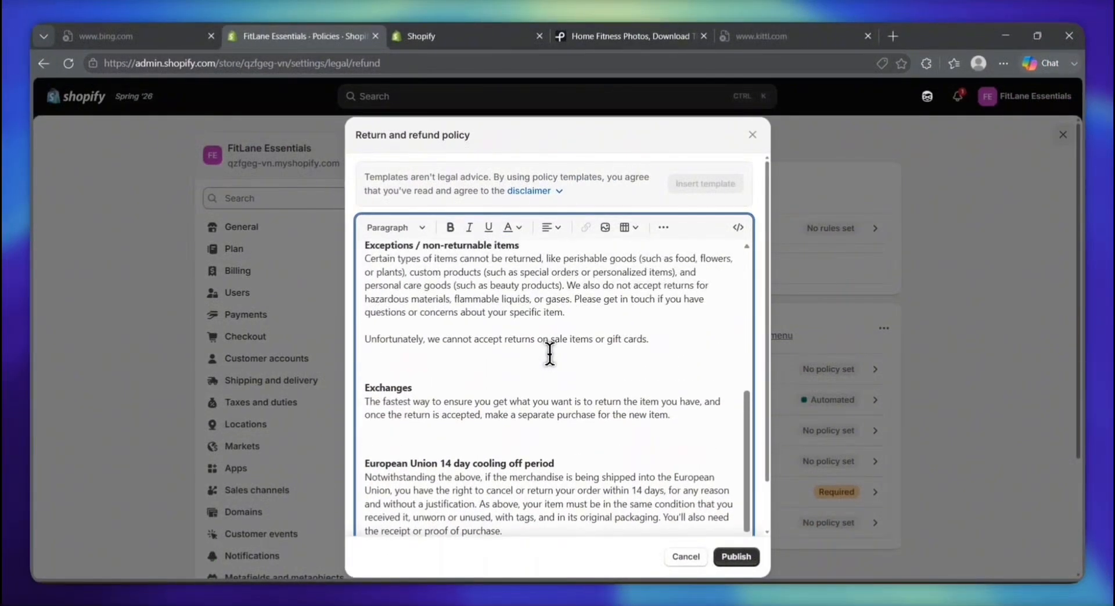
{"action": "scroll", "coordinate": [549, 355], "scroll_direction": "up", "scroll_amount": 2}
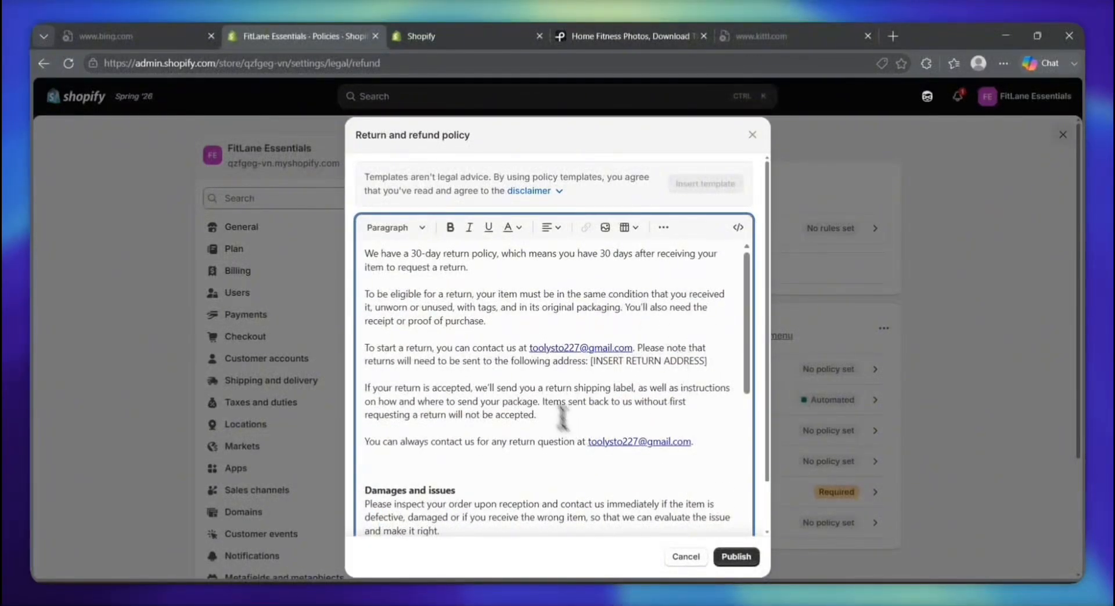
{"action": "scroll", "coordinate": [594, 430], "scroll_direction": "down", "scroll_amount": 4}
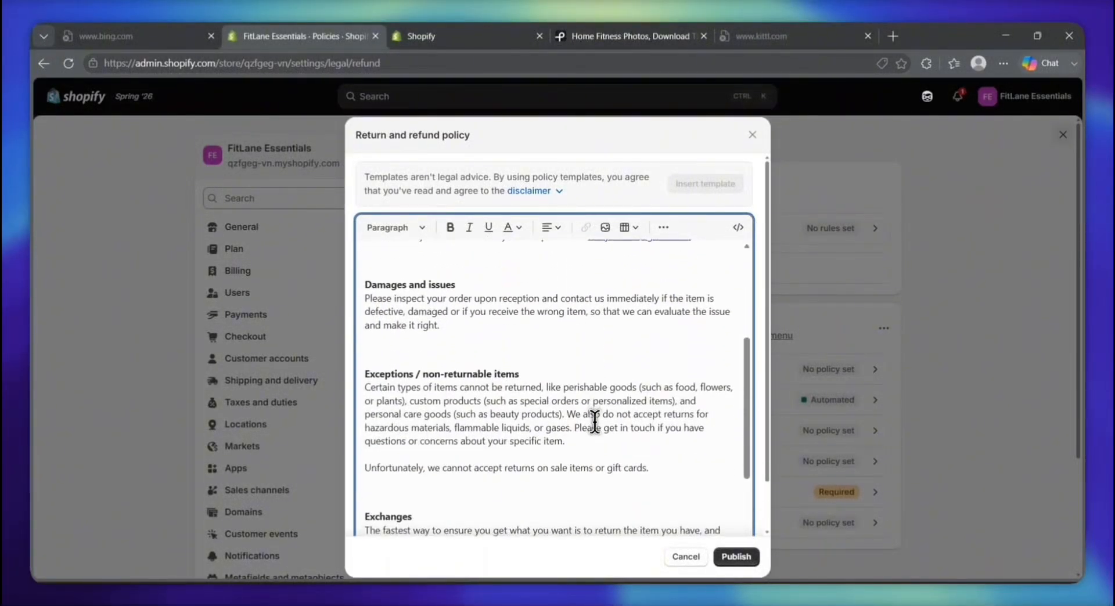
{"action": "scroll", "coordinate": [594, 422], "scroll_direction": "down", "scroll_amount": 3}
{"action": "scroll", "coordinate": [594, 422], "scroll_direction": "down", "scroll_amount": 1}
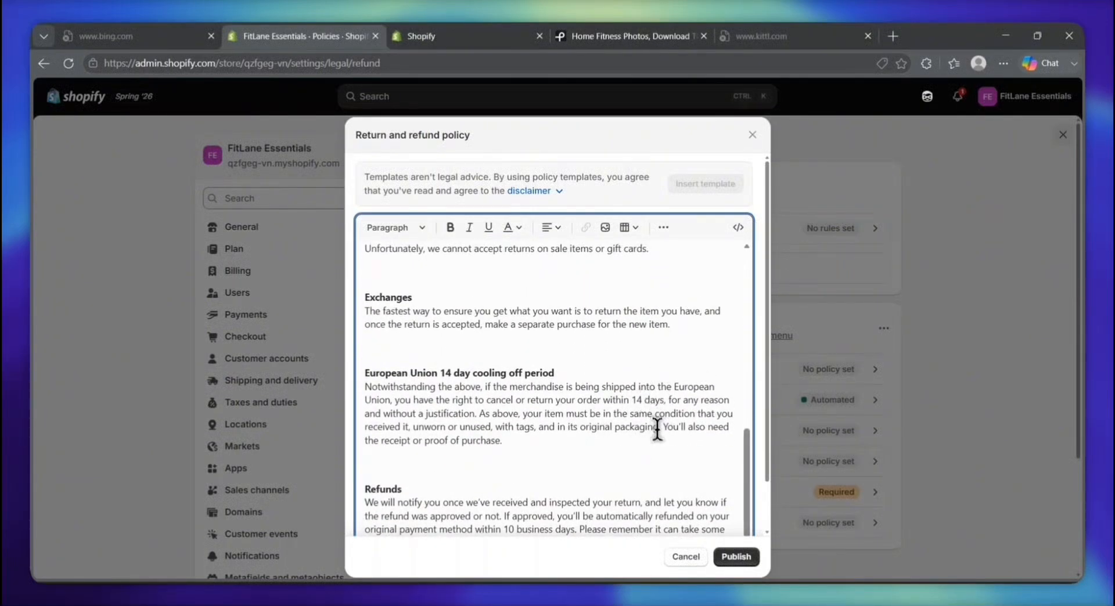
{"action": "scroll", "coordinate": [656, 429], "scroll_direction": "down", "scroll_amount": 1}
{"action": "scroll", "coordinate": [656, 413], "scroll_direction": "up", "scroll_amount": 1}
{"action": "scroll", "coordinate": [657, 413], "scroll_direction": "up", "scroll_amount": 3}
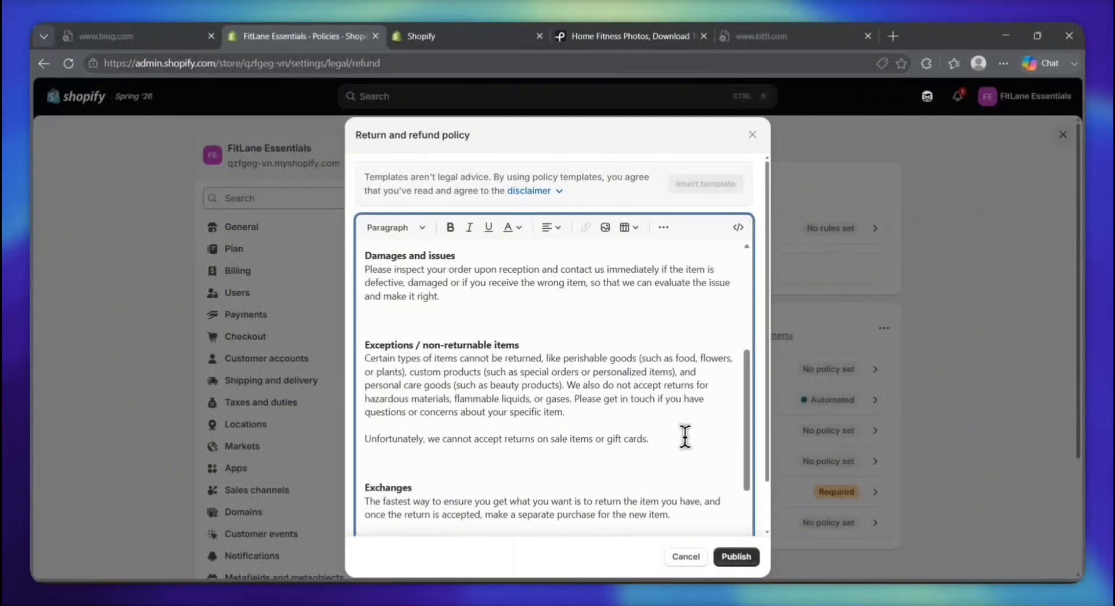
{"action": "scroll", "coordinate": [670, 437], "scroll_direction": "up", "scroll_amount": 5}
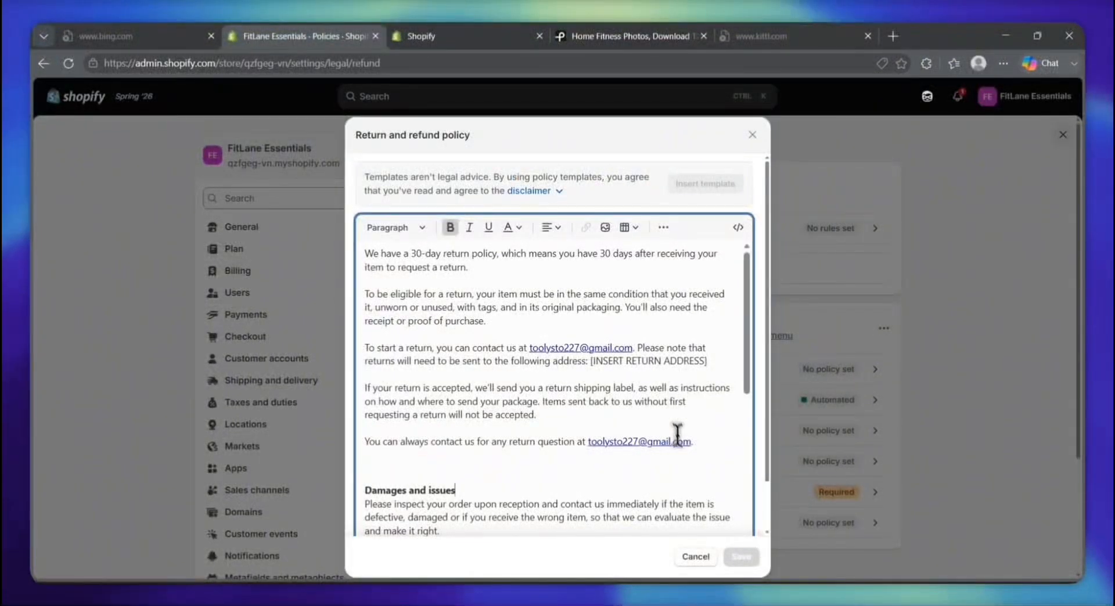
- Recheck the damages and non-returnable items sections of the published refund policy, and close the policy without further edits
{"action": "scroll", "coordinate": [676, 434], "scroll_direction": "down", "scroll_amount": 3}
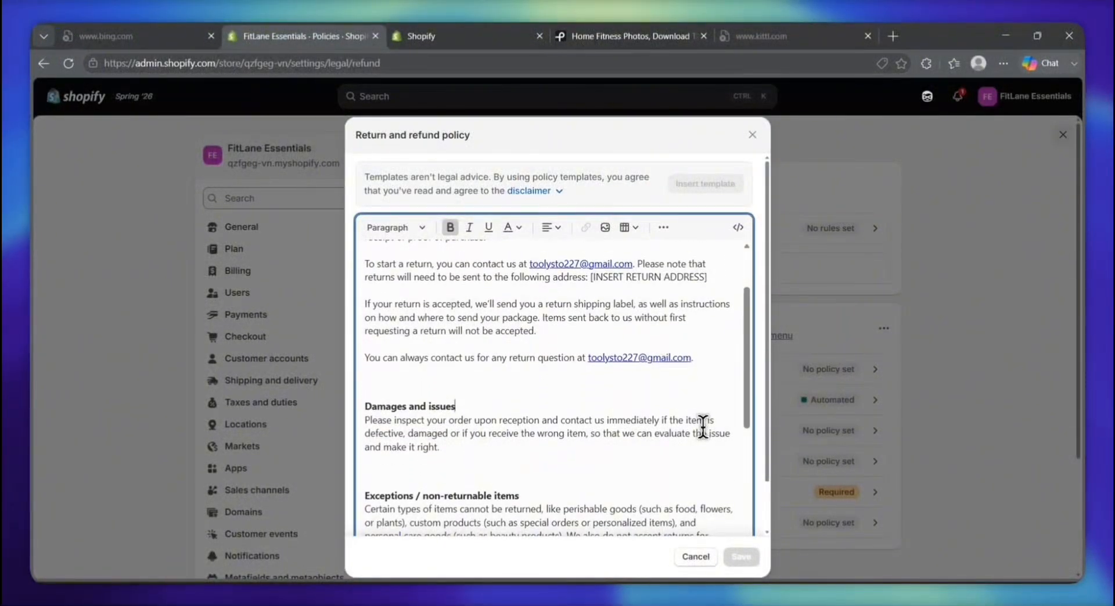
{"action": "scroll", "coordinate": [703, 427], "scroll_direction": "down", "scroll_amount": 3}
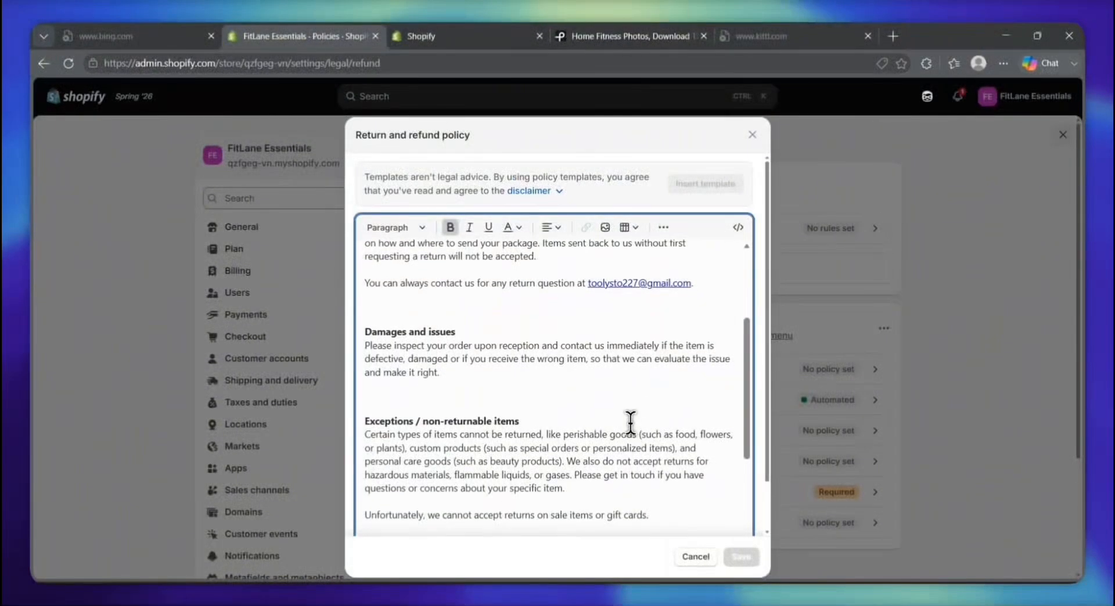
{"action": "scroll", "coordinate": [632, 424], "scroll_direction": "down", "scroll_amount": 1}
{"action": "scroll", "coordinate": [630, 423], "scroll_direction": "up", "scroll_amount": 1}
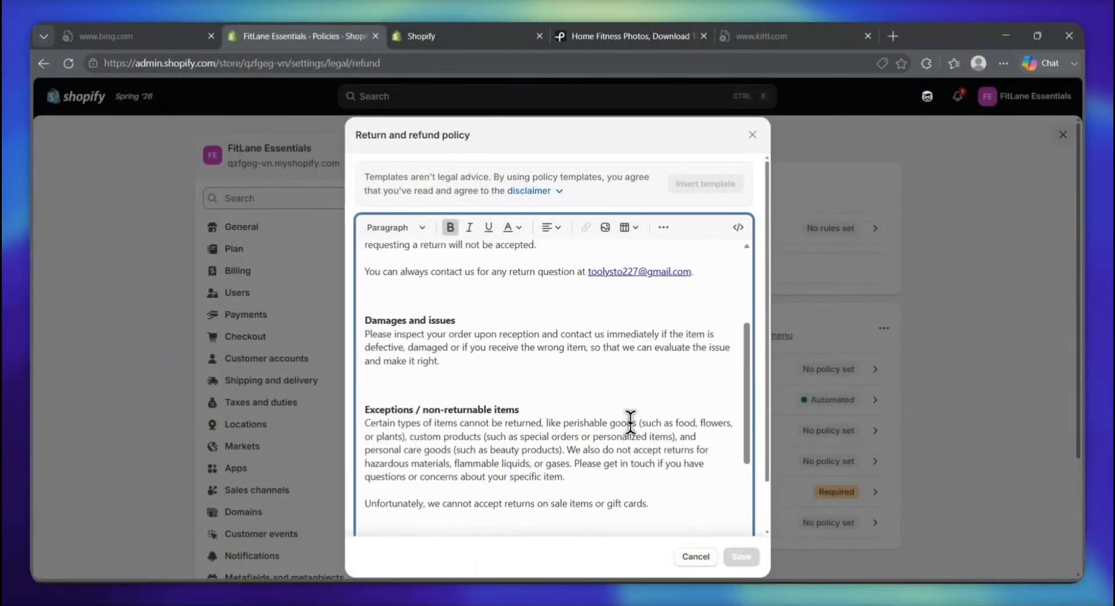
{"action": "scroll", "coordinate": [631, 420], "scroll_direction": "up", "scroll_amount": 1}
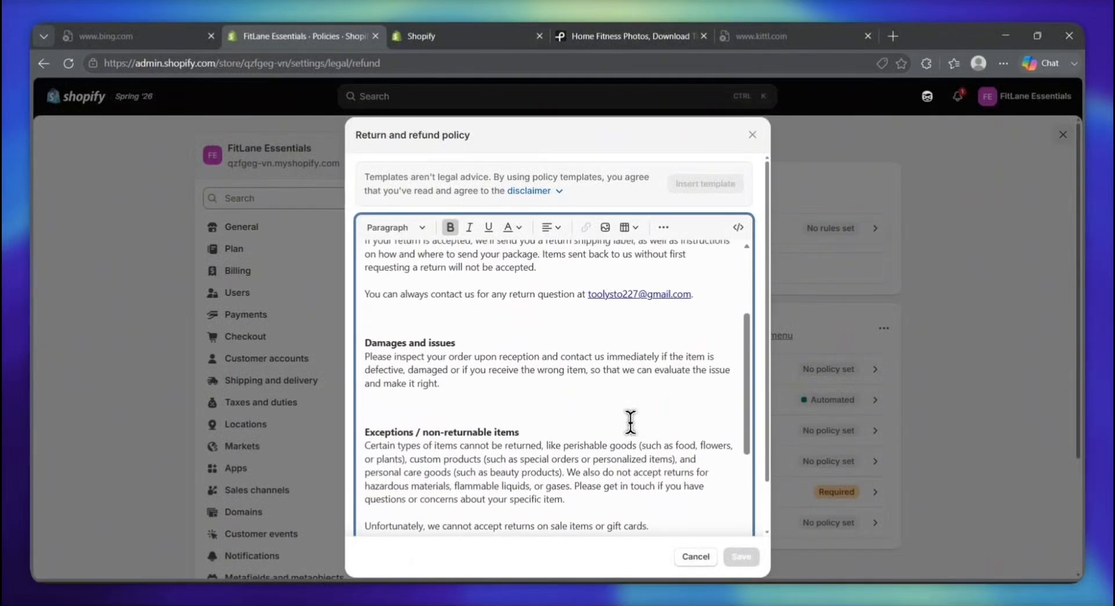
{"action": "scroll", "coordinate": [631, 423], "scroll_direction": "up", "scroll_amount": 1}
{"action": "scroll", "coordinate": [631, 423], "scroll_direction": "down", "scroll_amount": 1}
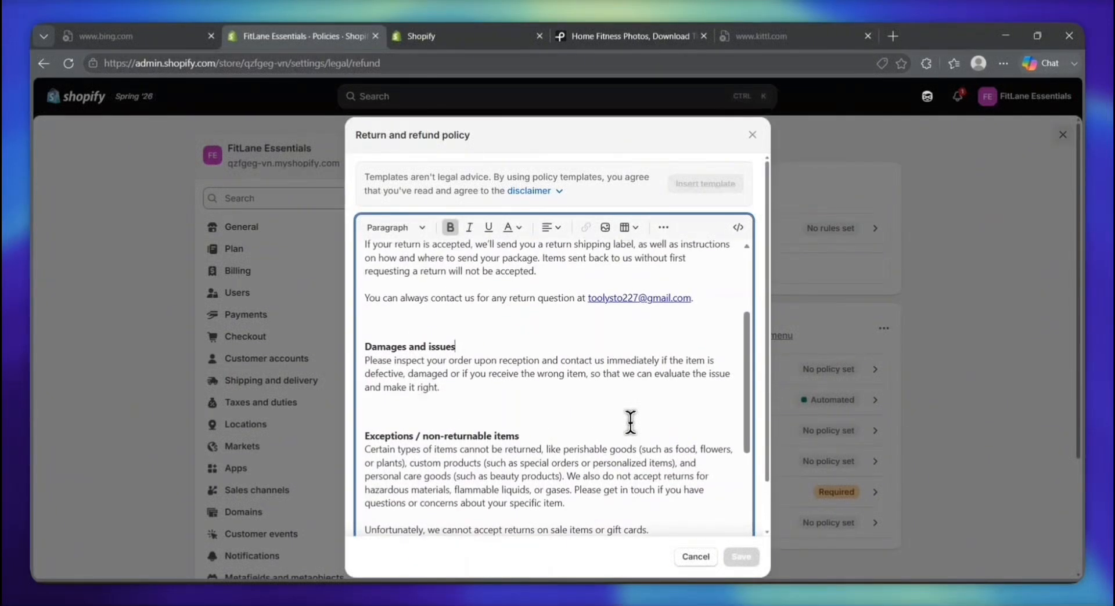
{"action": "scroll", "coordinate": [631, 422], "scroll_direction": "down", "scroll_amount": 1}
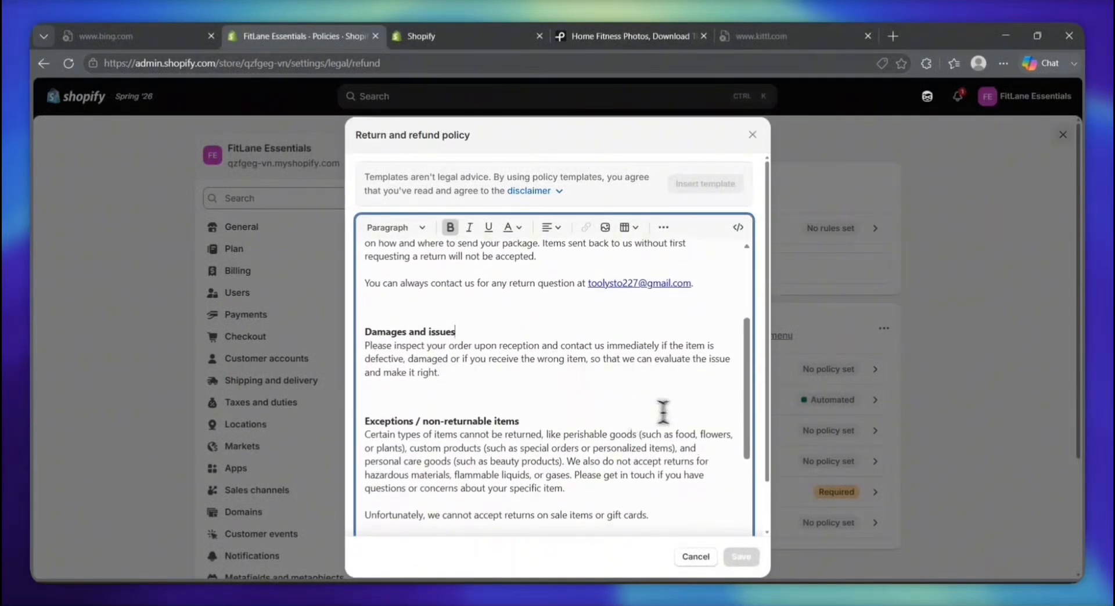
{"action": "scroll", "coordinate": [674, 424], "scroll_direction": "down", "scroll_amount": 2}
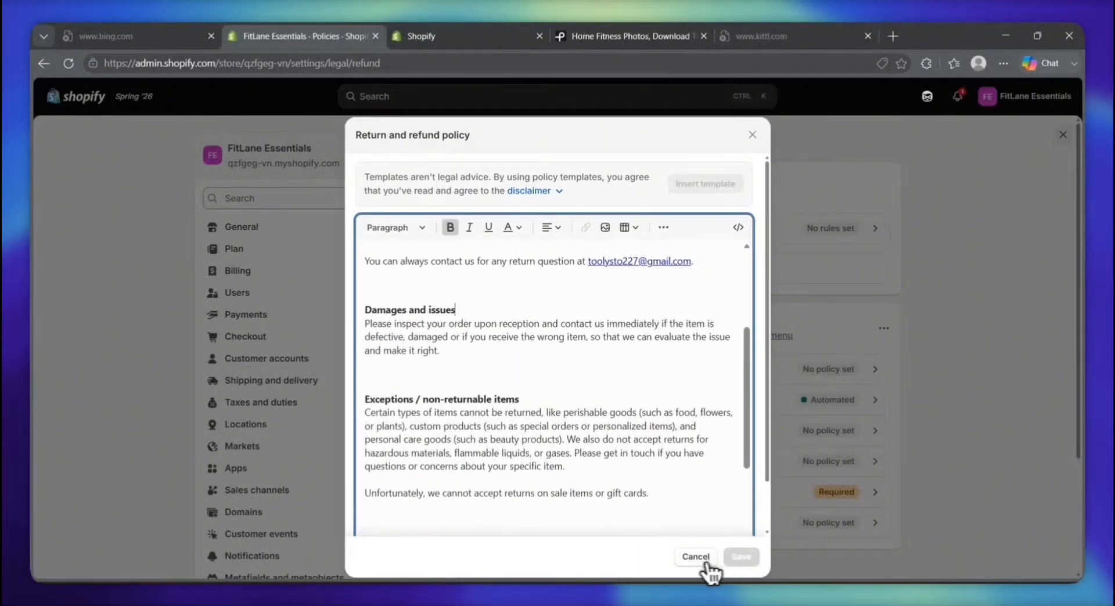
{"action": "left_click", "coordinate": [694, 559]}
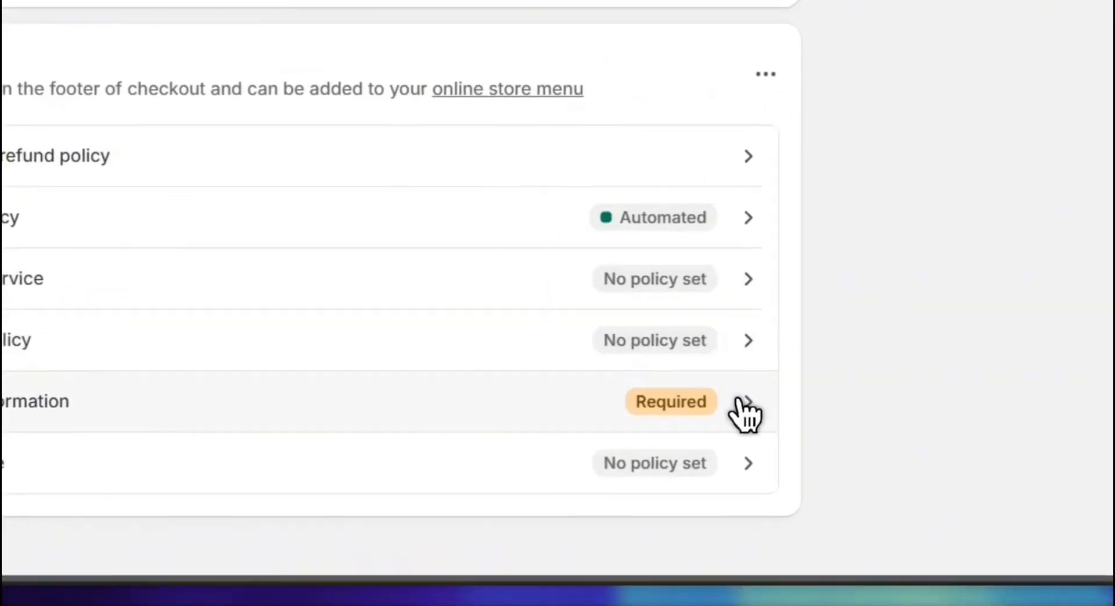
- Insert the template into the Contact information policy and publish it
{"action": "left_click", "coordinate": [743, 402]}
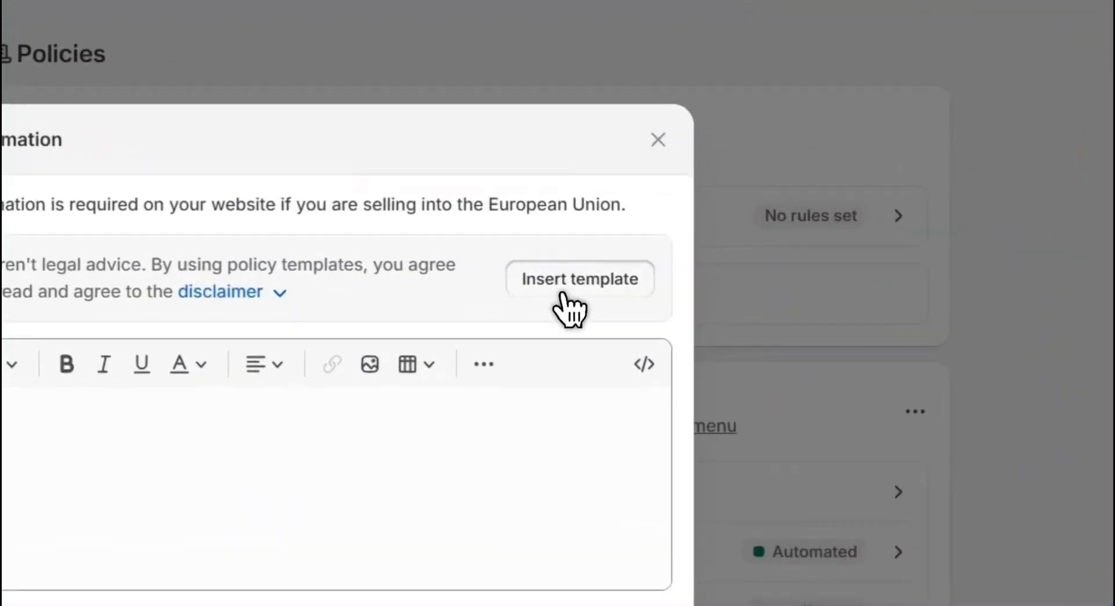
{"action": "left_click", "coordinate": [702, 266]}
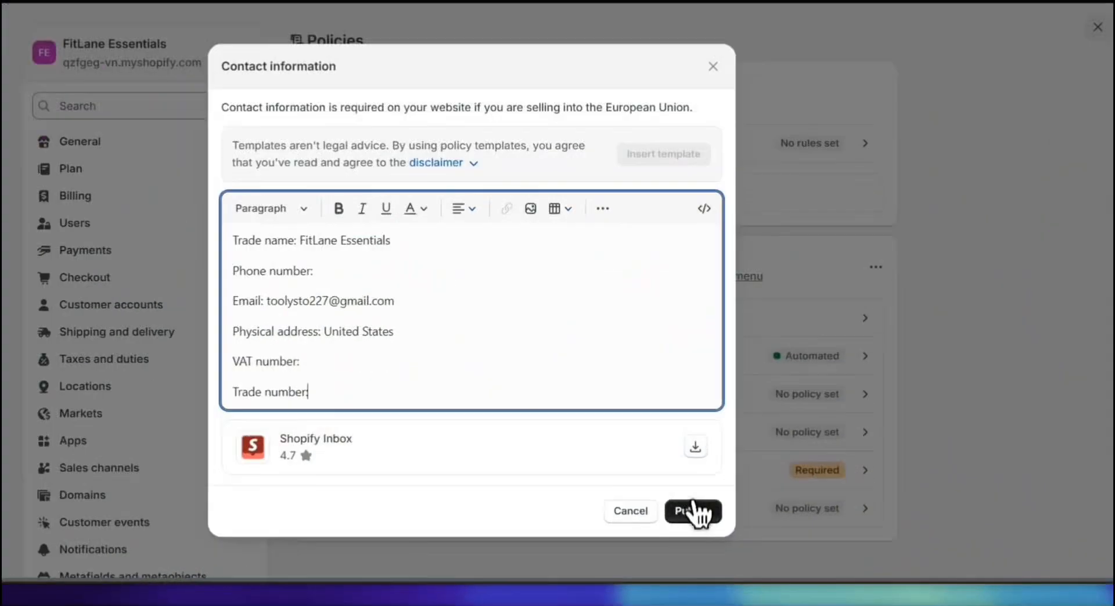
{"action": "left_click", "coordinate": [735, 524]}
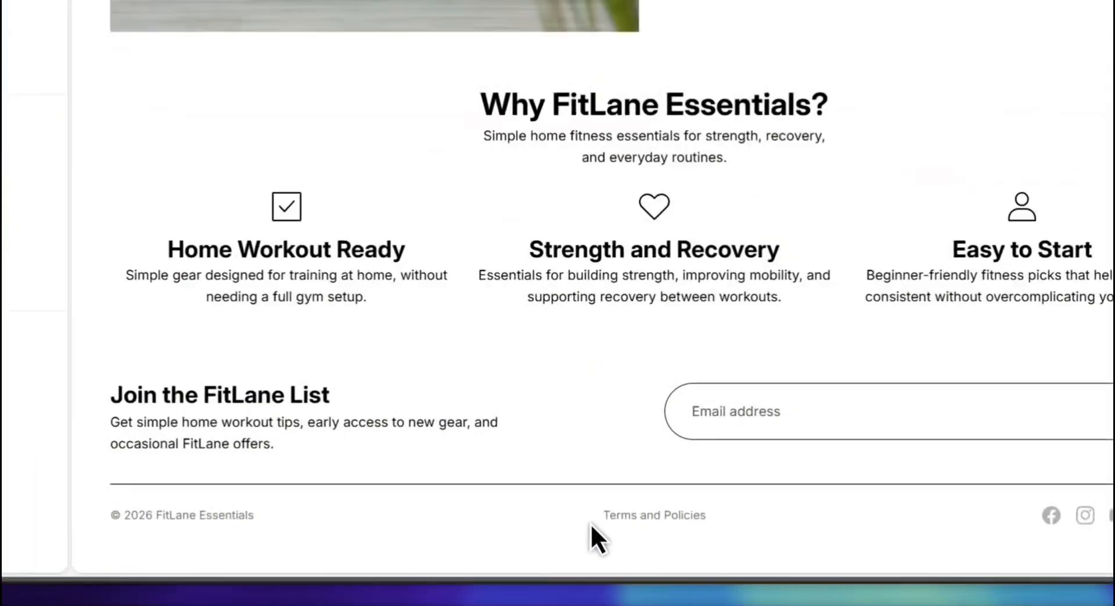
- Check the Terms and Policies link in the home page footer in the theme editor, and return to the Policies settings
{"action": "left_click_drag", "start_coordinate": [619, 538], "coordinate": [682, 545]}
{"action": "left_click_drag", "start_coordinate": [681, 507], "coordinate": [540, 513]}
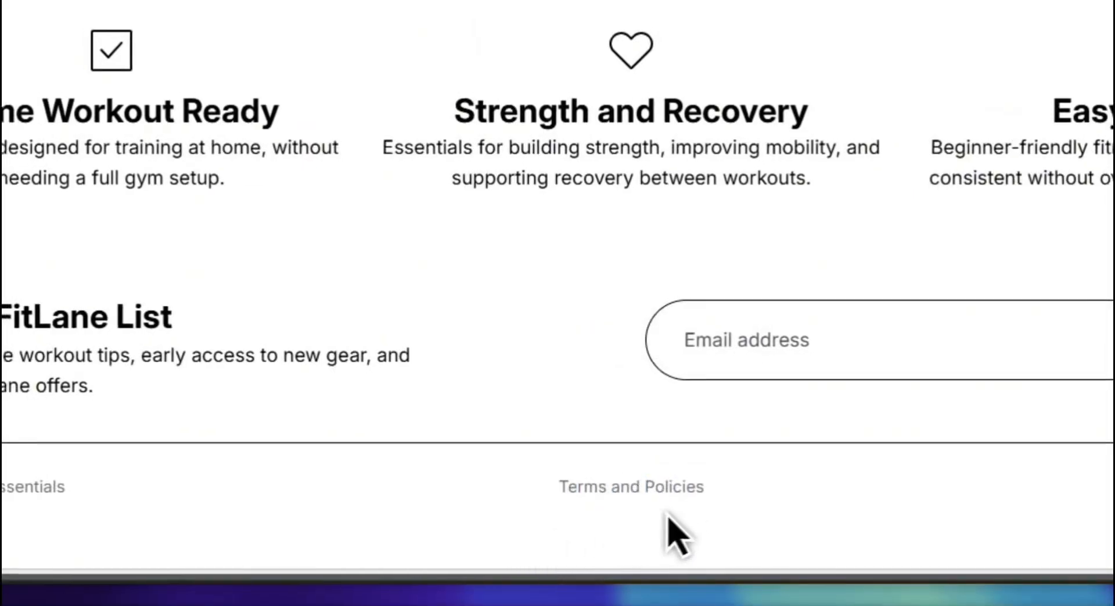
{"action": "mouse_move", "coordinate": [689, 492]}
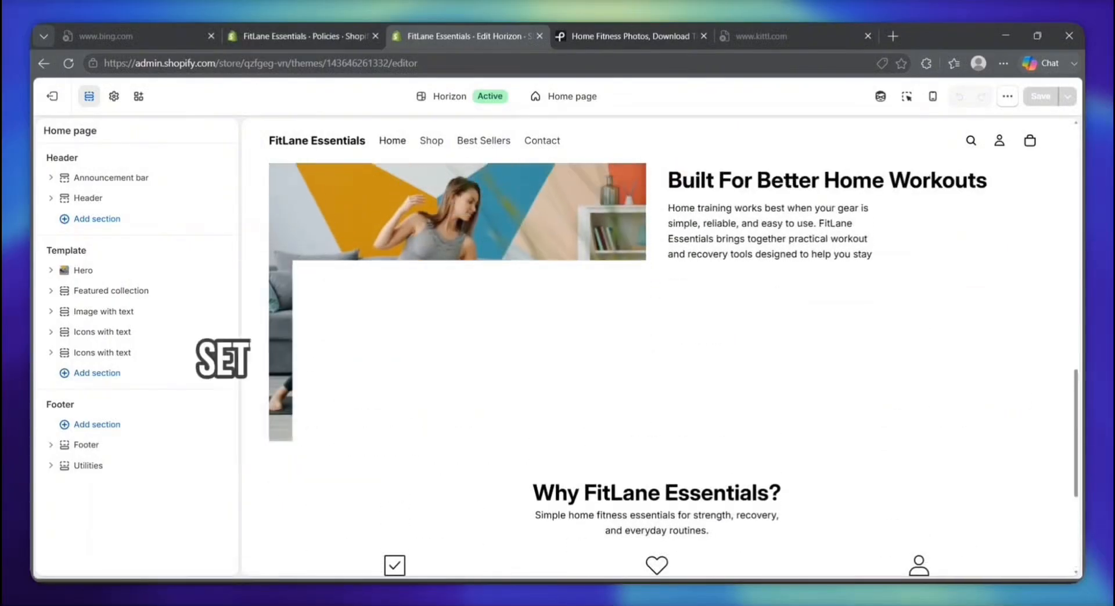
{"action": "scroll", "coordinate": [796, 354], "scroll_direction": "up", "scroll_amount": 10}
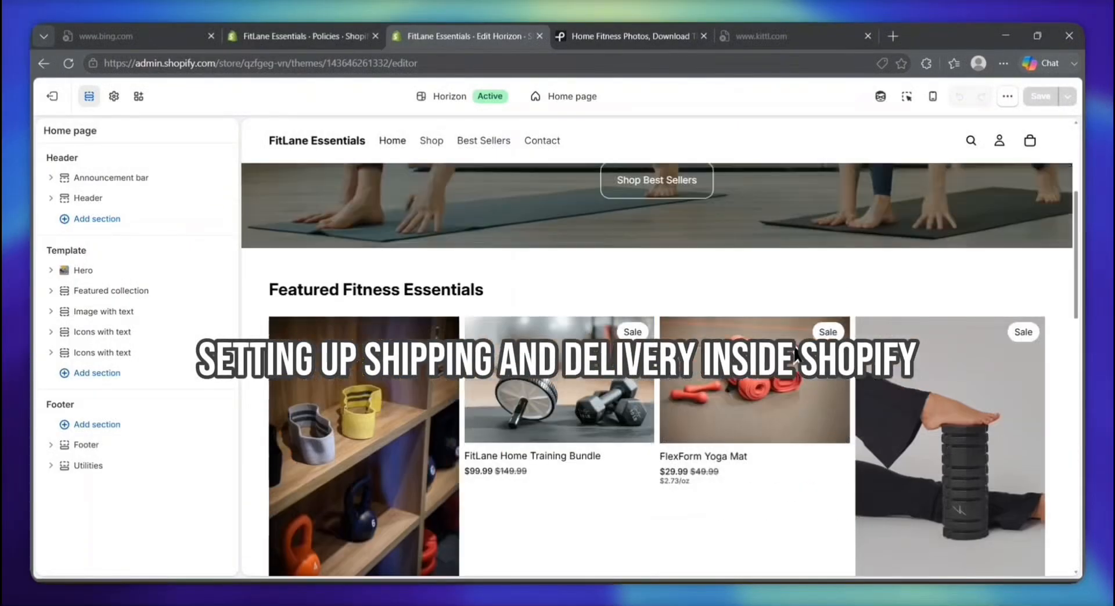
{"action": "scroll", "coordinate": [796, 354], "scroll_direction": "up", "scroll_amount": 5}
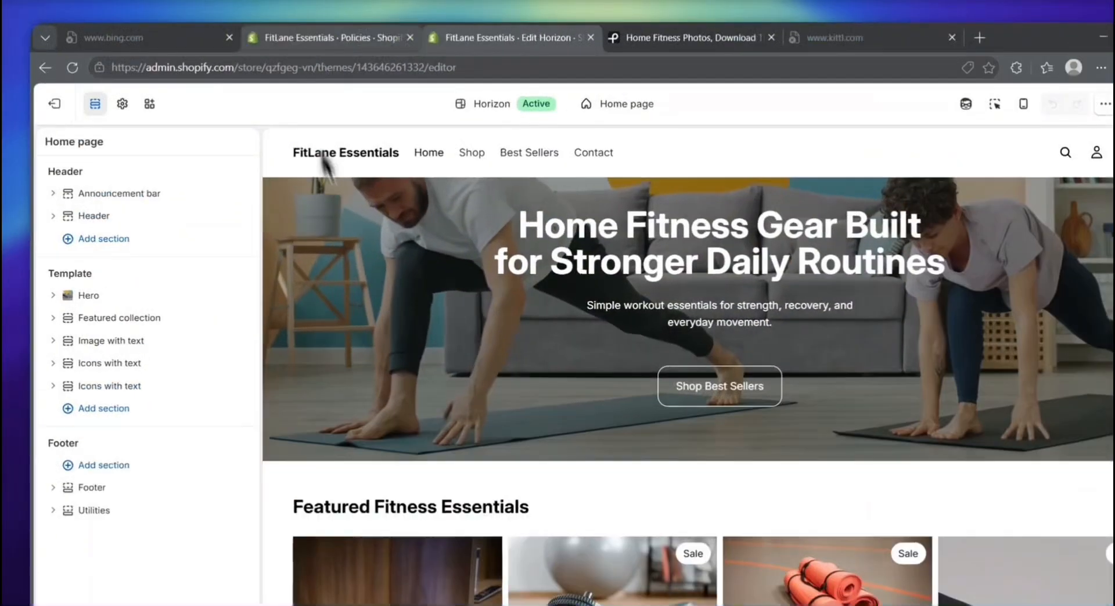
{"action": "left_click", "coordinate": [284, 38]}
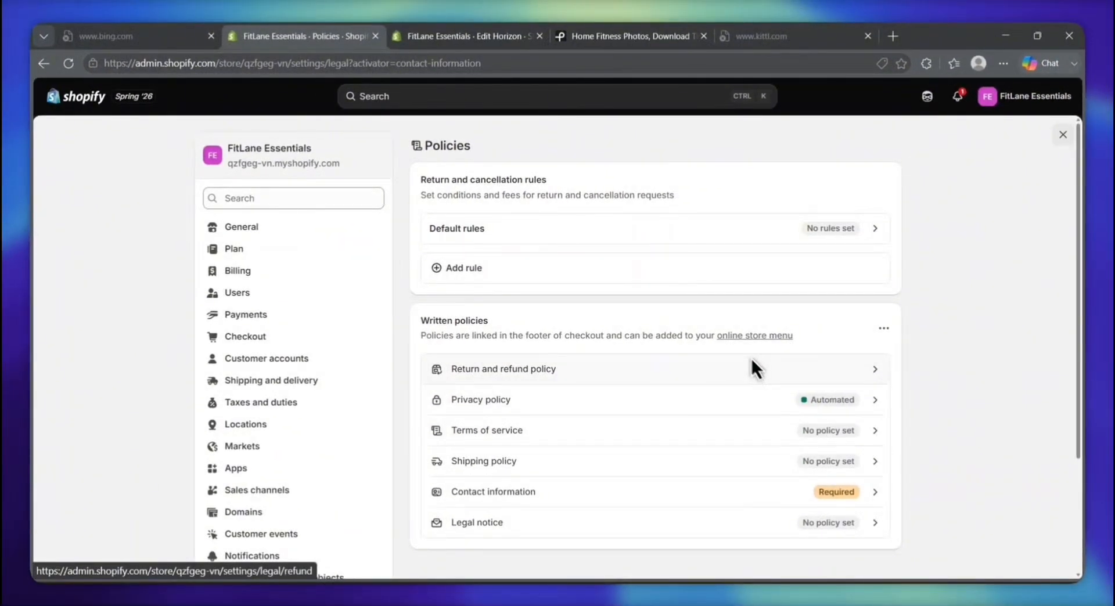
- Open the Shipping and delivery settings and look over the shipping profiles, packages, additional delivery methods and documents
{"action": "left_click", "coordinate": [686, 404]}
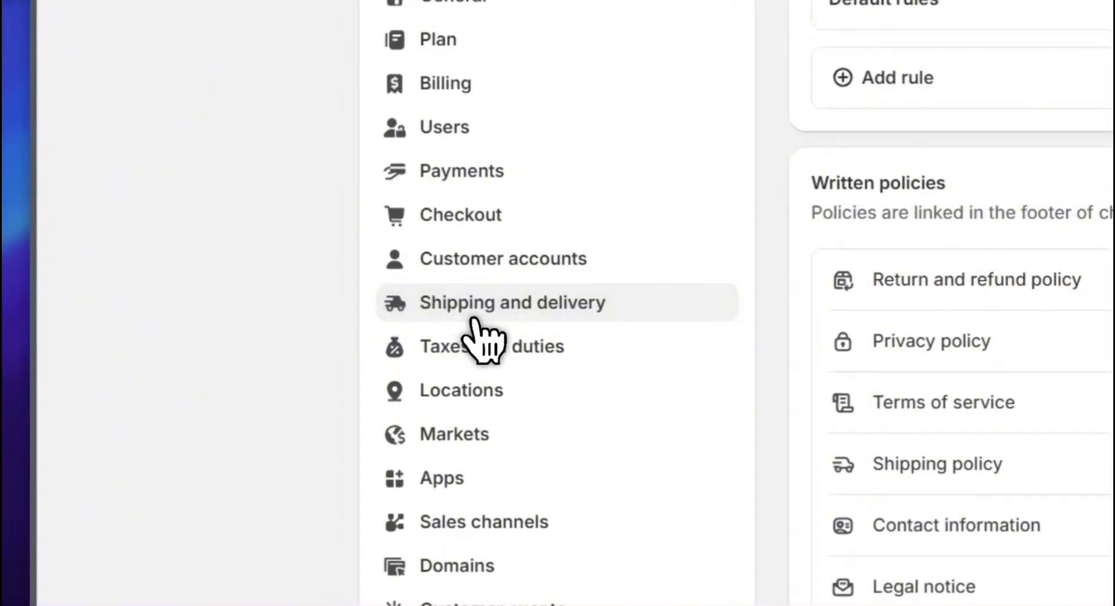
{"action": "left_click", "coordinate": [474, 319]}
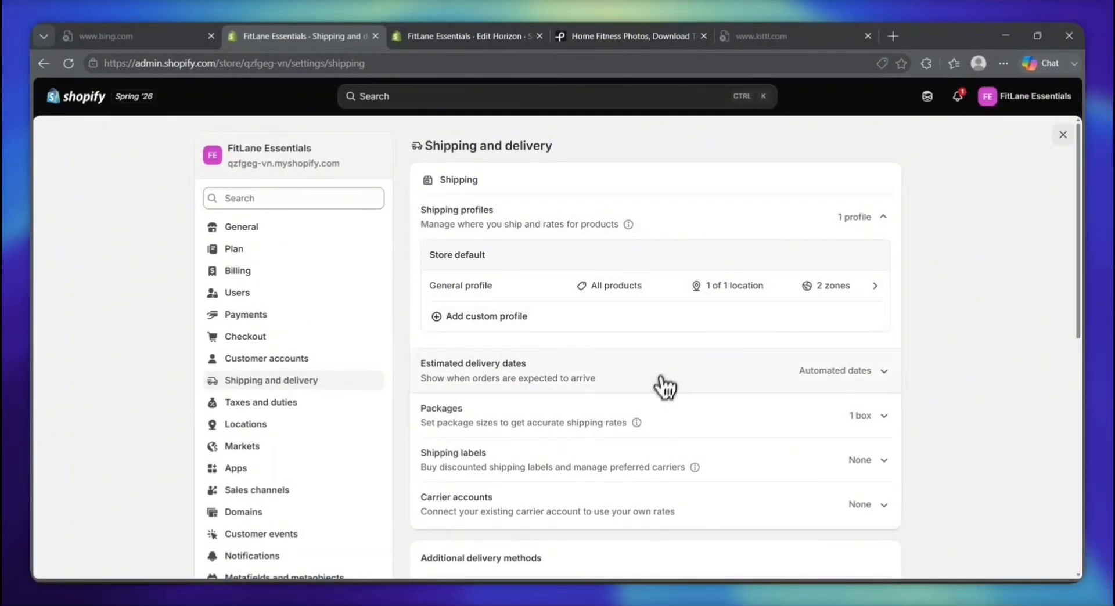
{"action": "scroll", "coordinate": [516, 454], "scroll_direction": "down", "scroll_amount": 2}
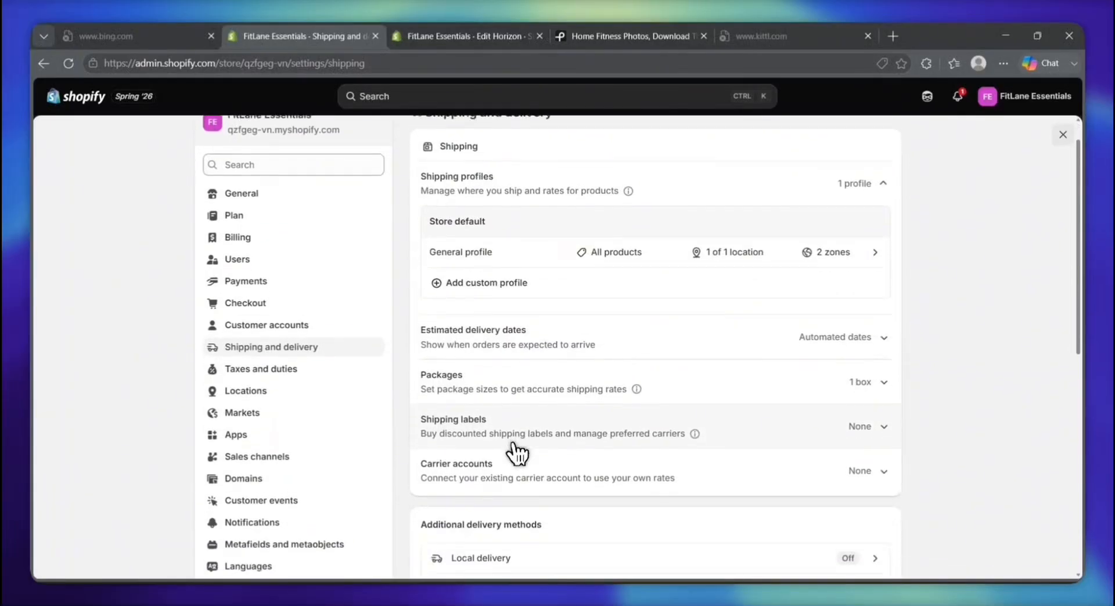
{"action": "scroll", "coordinate": [513, 443], "scroll_direction": "down", "scroll_amount": 3}
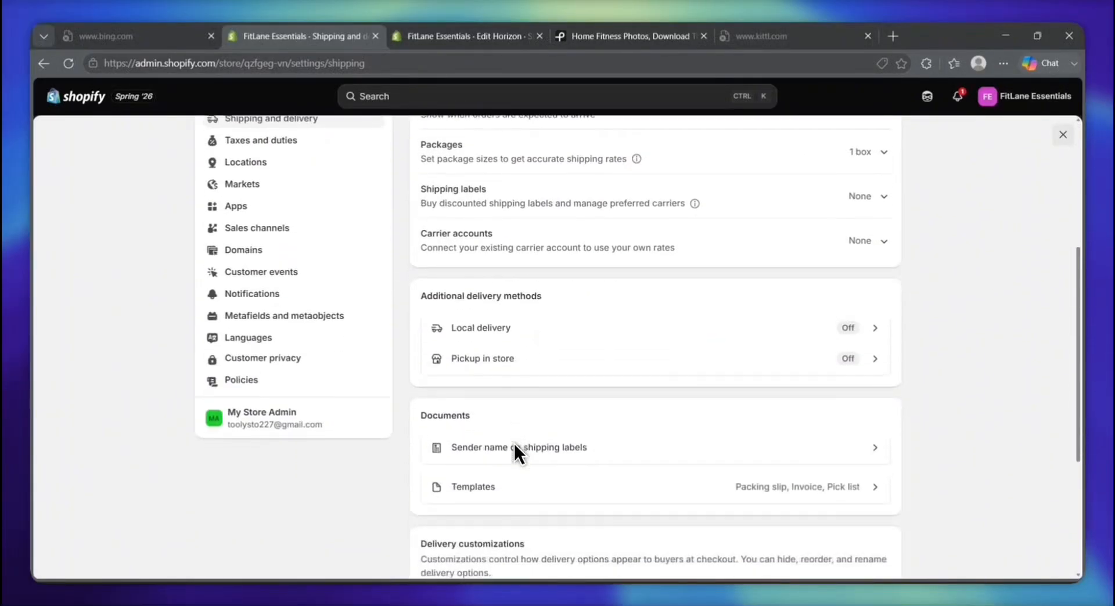
{"action": "scroll", "coordinate": [513, 447], "scroll_direction": "up", "scroll_amount": 5}
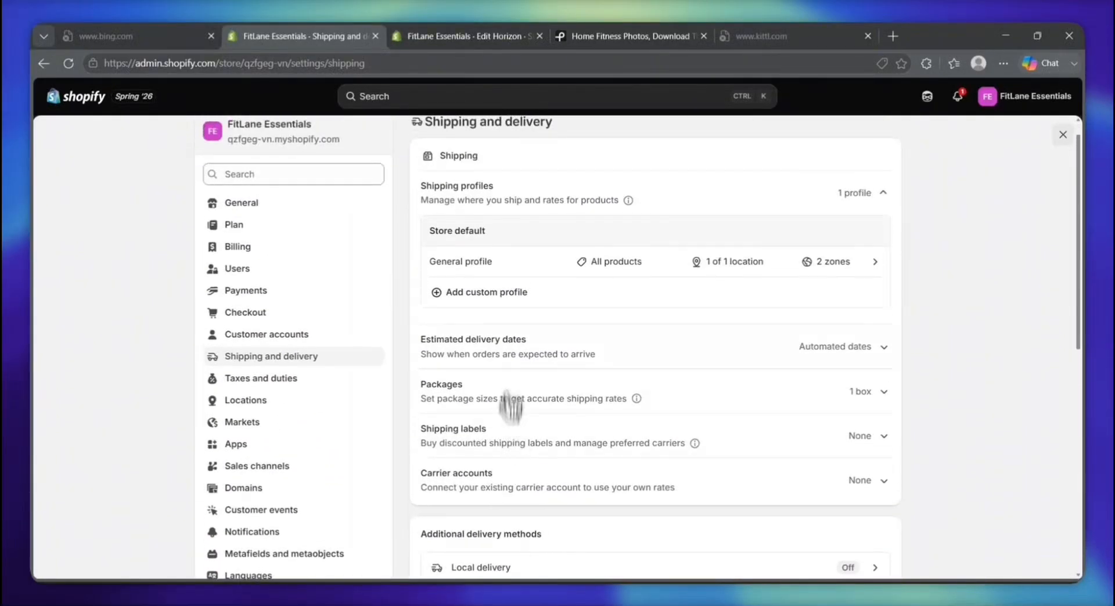
- Check the free shipping offer in the home page announcement bar in the theme editor, and return to the Shipping and delivery settings
{"action": "scroll", "coordinate": [714, 325], "scroll_direction": "down", "scroll_amount": 1}
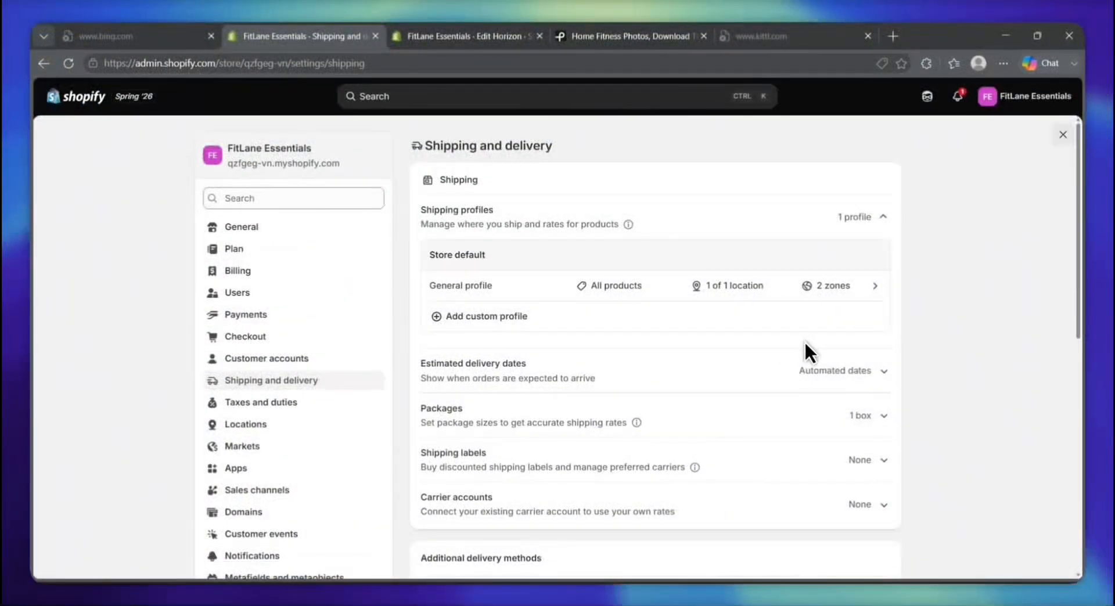
{"action": "left_click", "coordinate": [489, 40]}
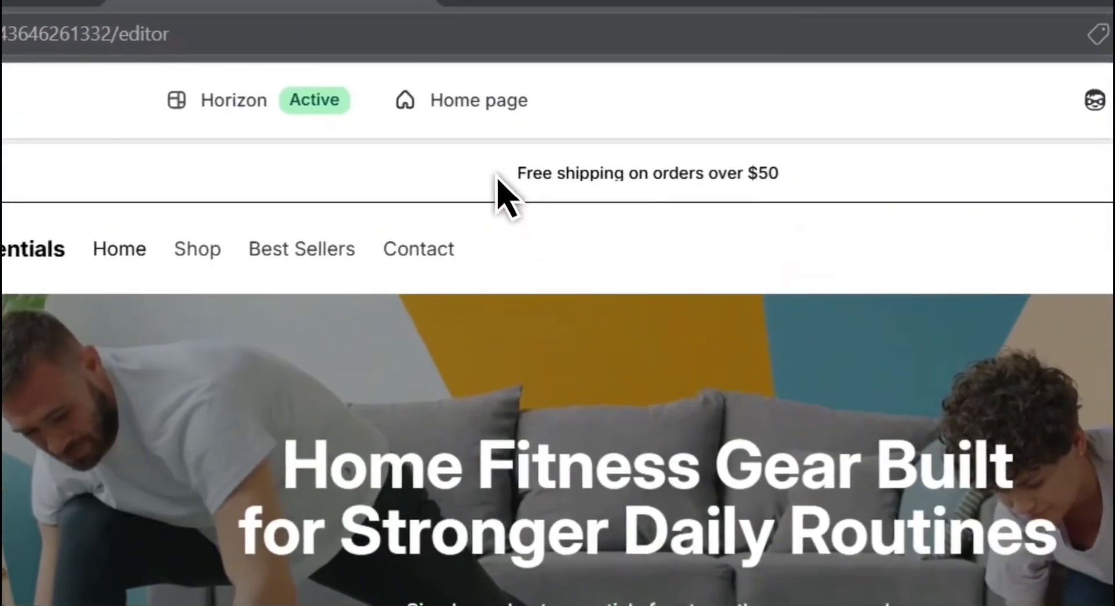
{"action": "left_click_drag", "start_coordinate": [533, 187], "coordinate": [664, 203]}
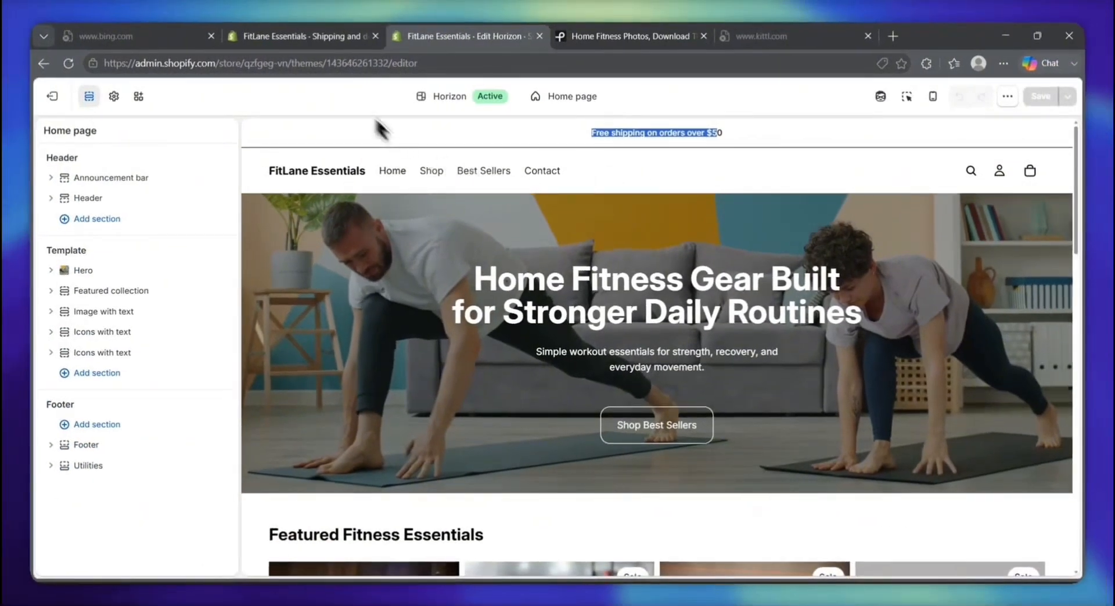
{"action": "left_click", "coordinate": [343, 36]}
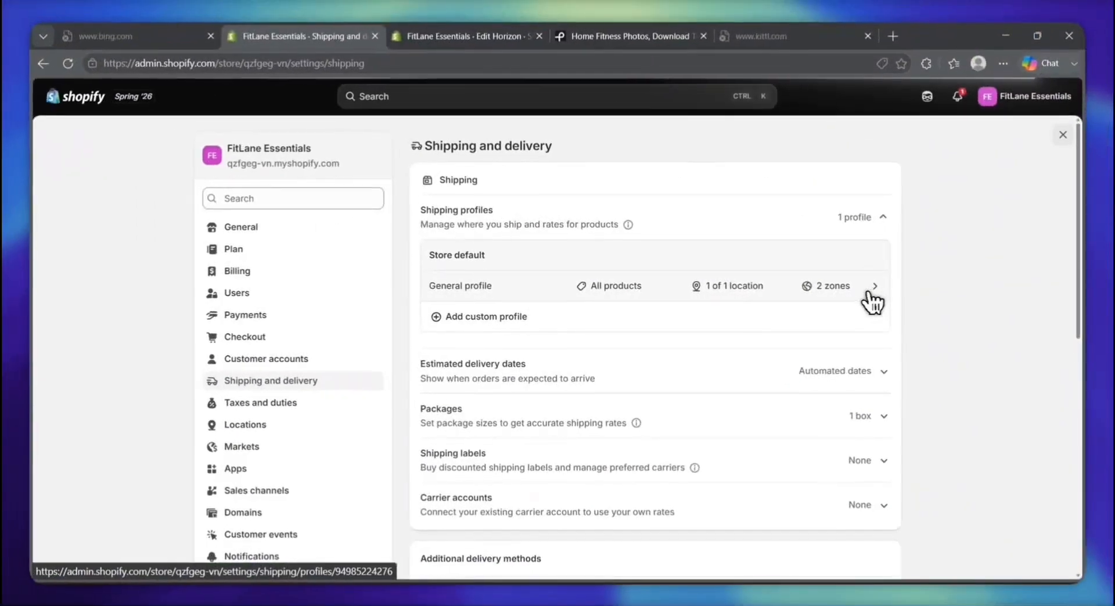
- Open the General profile and examine its products, fulfillment location, and Domestic and International shipping zones
{"action": "left_click", "coordinate": [663, 301]}
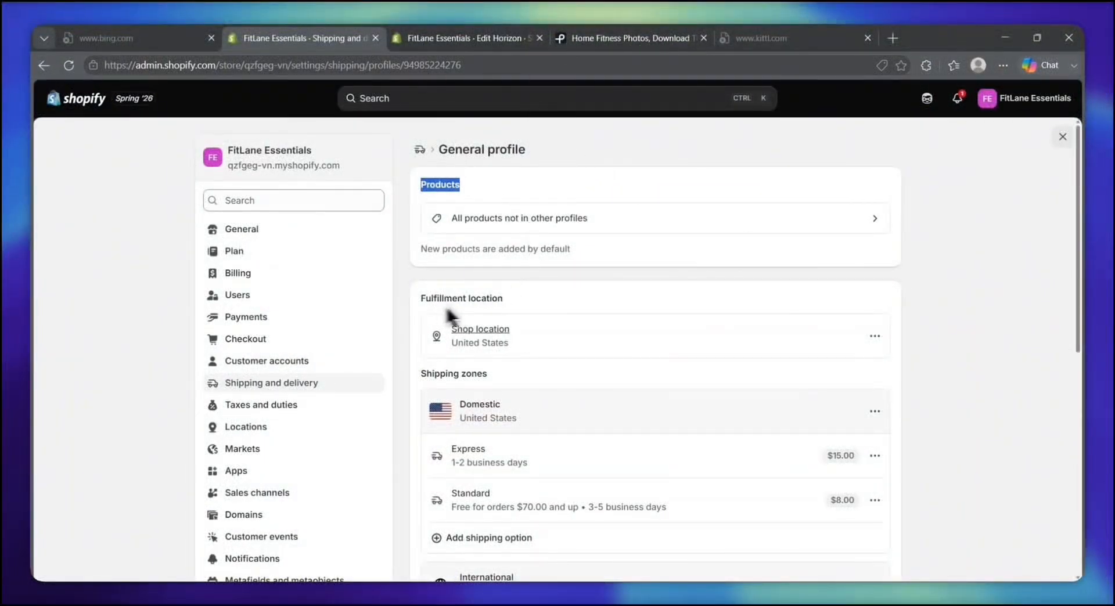
{"action": "left_click_drag", "start_coordinate": [468, 308], "coordinate": [497, 363]}
{"action": "left_click_drag", "start_coordinate": [423, 373], "coordinate": [468, 385]}
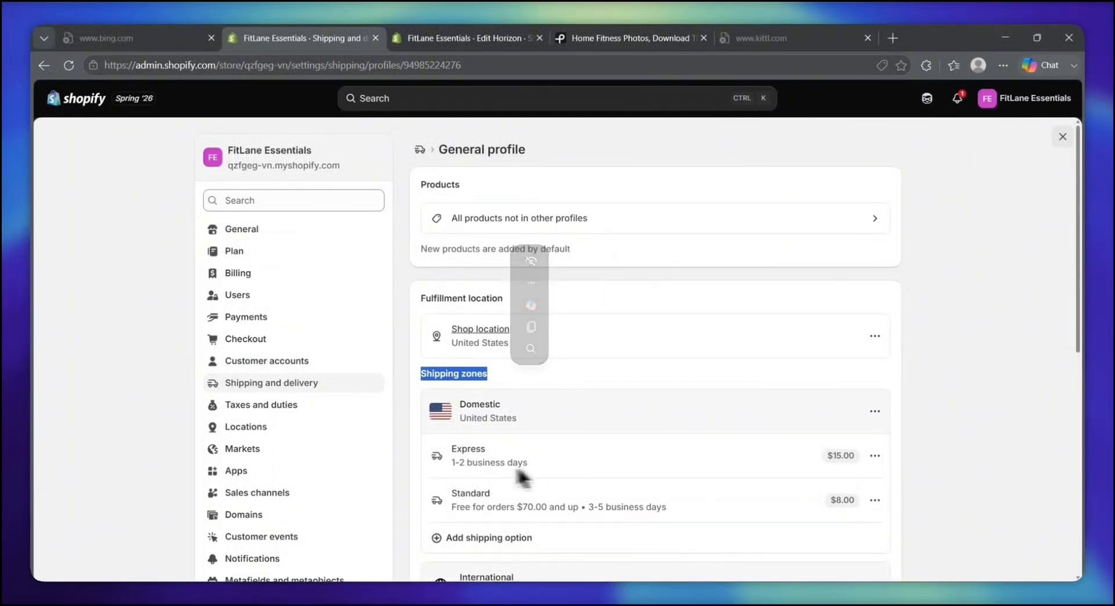
{"action": "scroll", "coordinate": [502, 459], "scroll_direction": "down", "scroll_amount": 2}
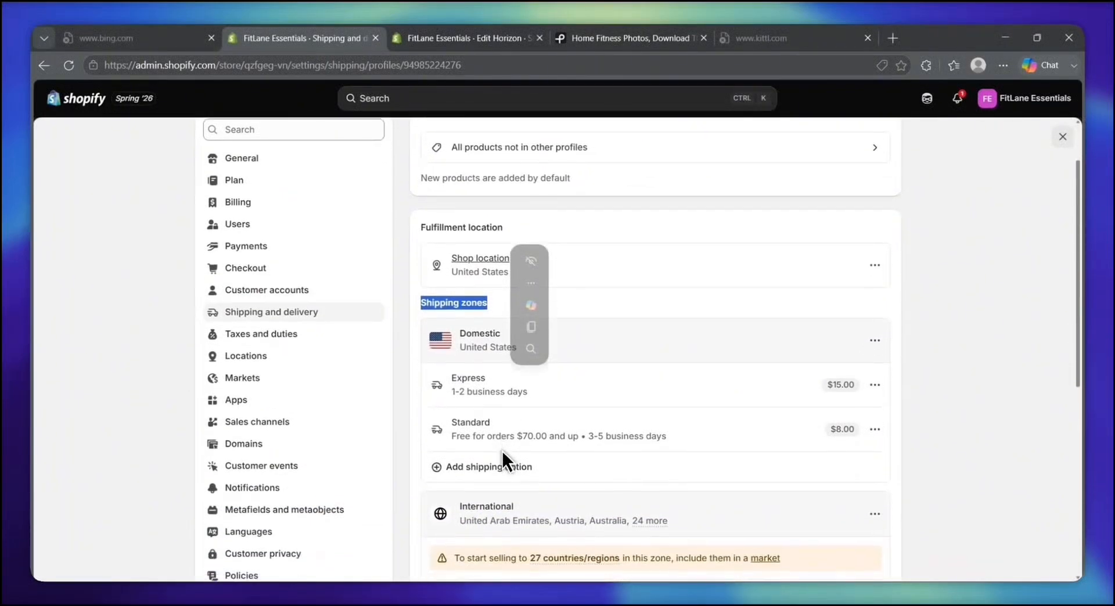
{"action": "triple_click", "coordinate": [614, 348]}
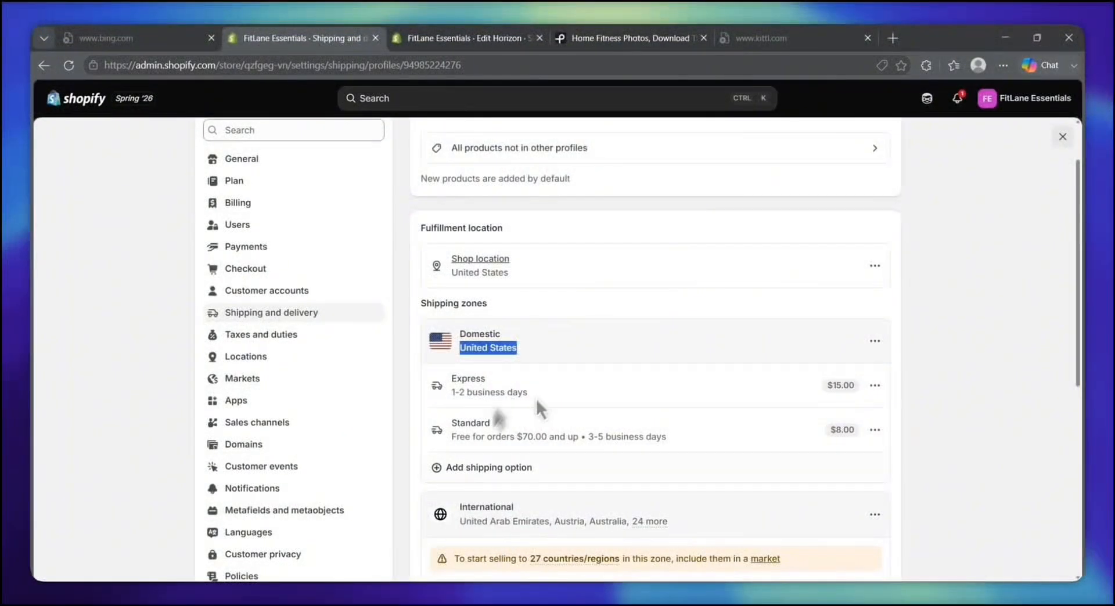
{"action": "scroll", "coordinate": [490, 494], "scroll_direction": "down", "scroll_amount": 1}
{"action": "double_click", "coordinate": [461, 468]}
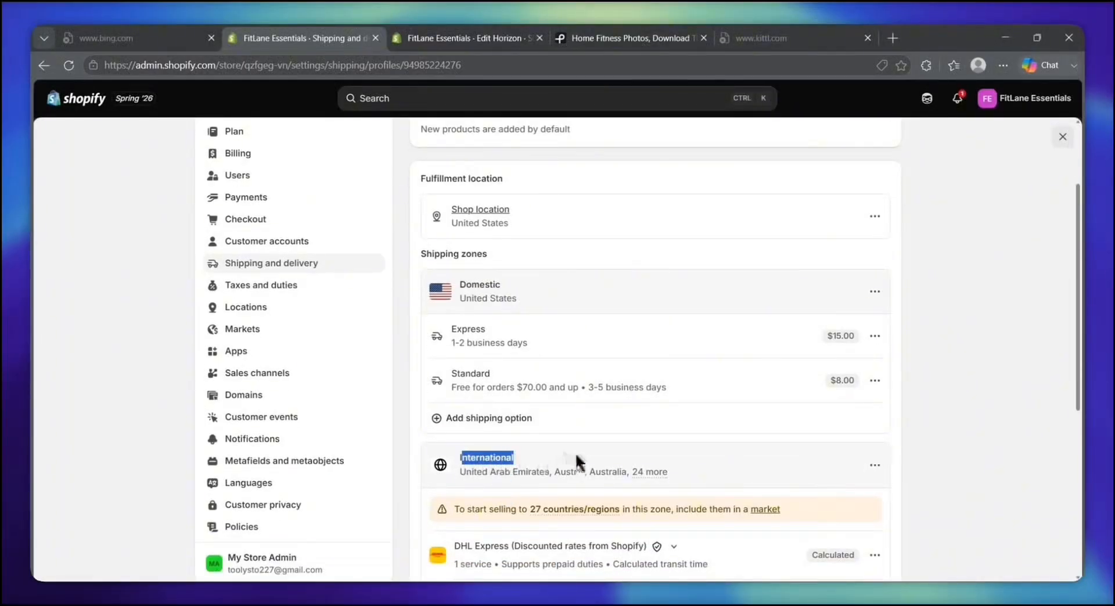
{"action": "left_click", "coordinate": [618, 437]}
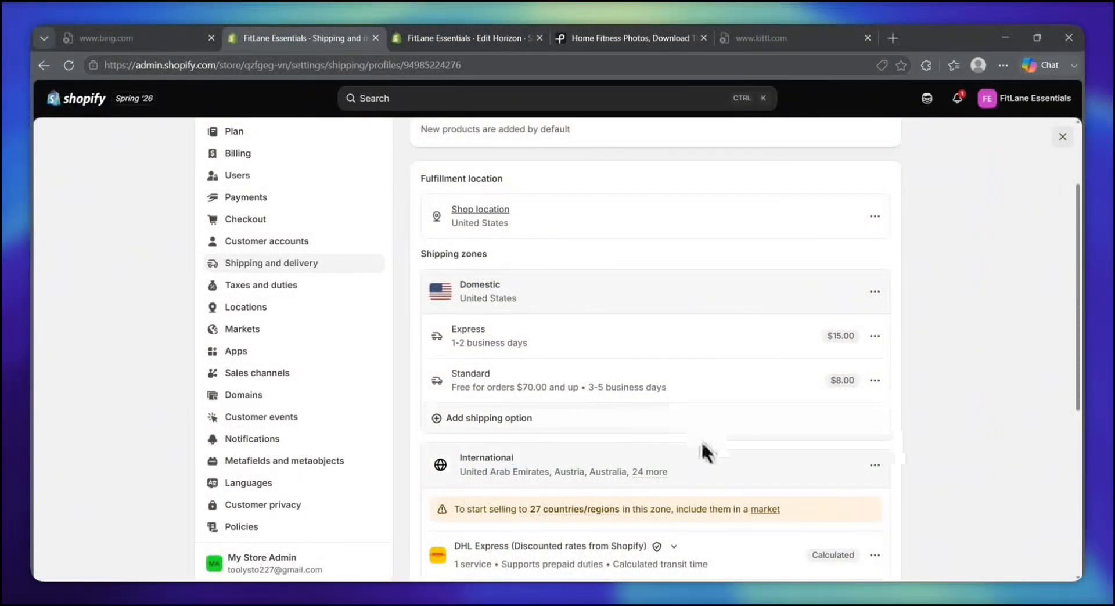
- Compare the shipping options of the Domestic zone with the DHL Express and USPS services of the International zone
{"action": "scroll", "coordinate": [646, 367], "scroll_direction": "up", "scroll_amount": 1}
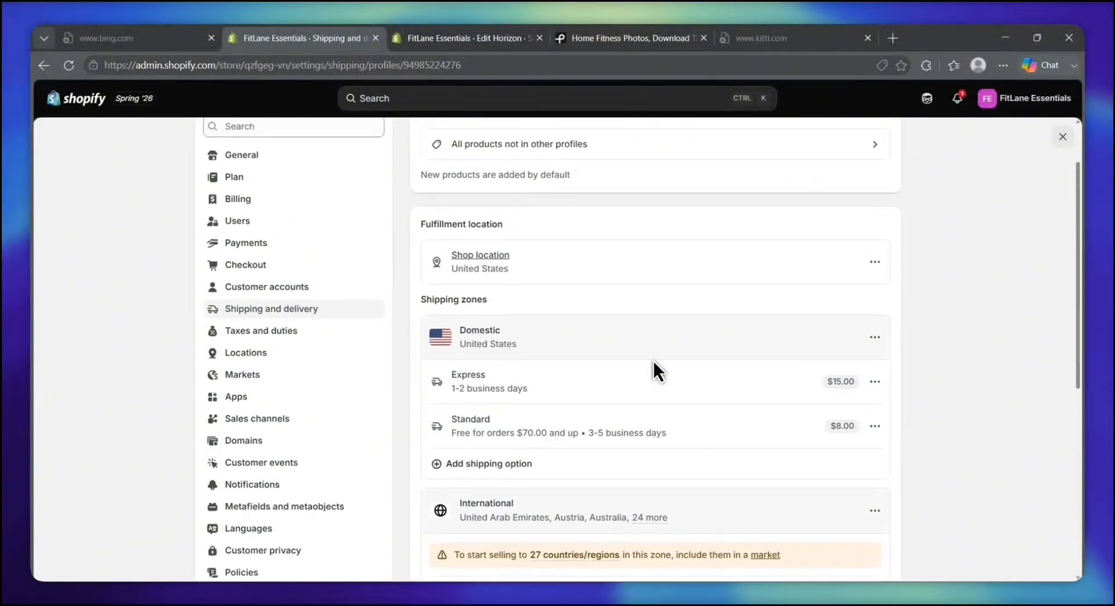
{"action": "scroll", "coordinate": [653, 362], "scroll_direction": "down", "scroll_amount": 1}
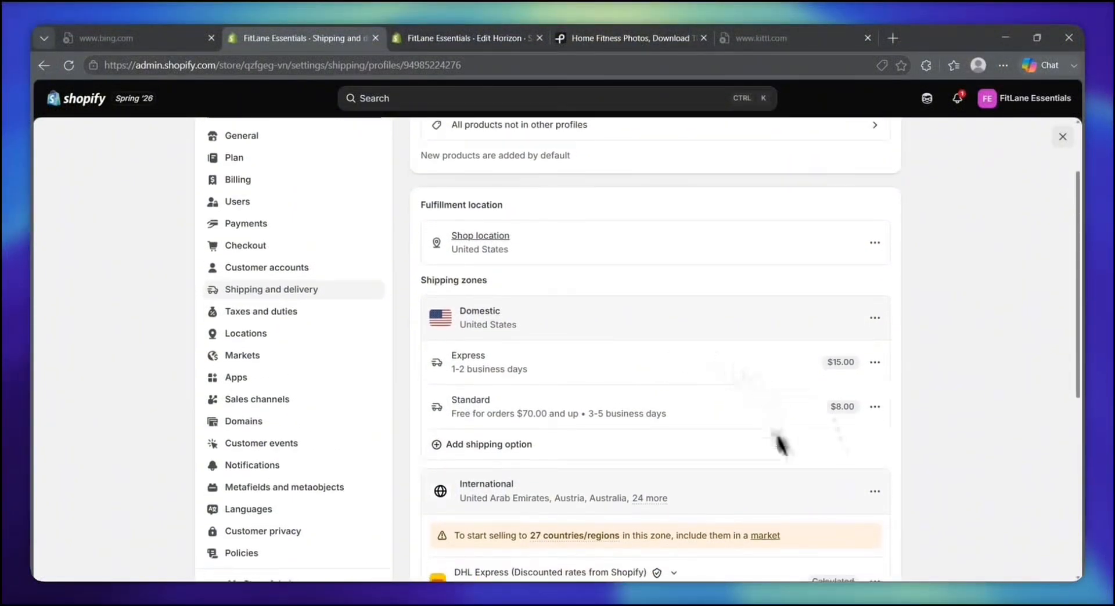
{"action": "scroll", "coordinate": [772, 502], "scroll_direction": "down", "scroll_amount": 3}
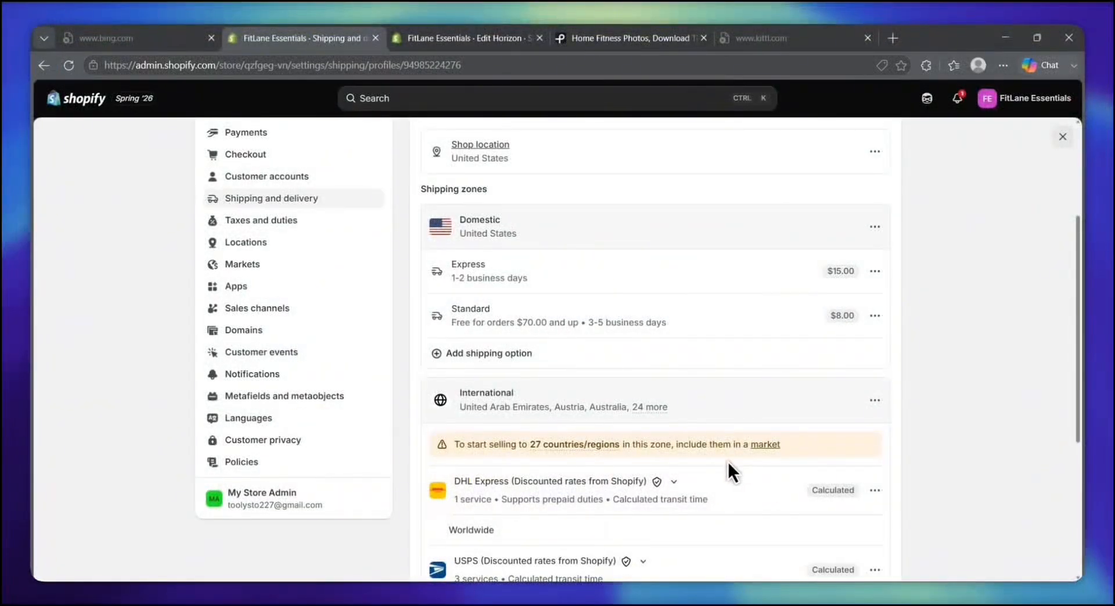
{"action": "scroll", "coordinate": [720, 511], "scroll_direction": "down", "scroll_amount": 3}
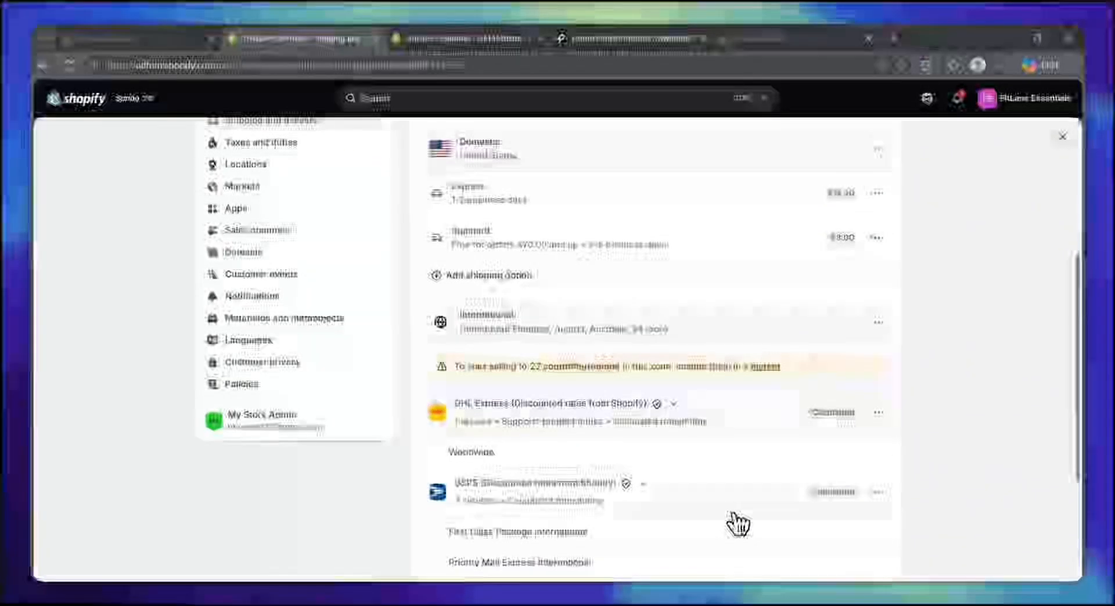
{"action": "scroll", "coordinate": [737, 524], "scroll_direction": "down", "scroll_amount": 1}
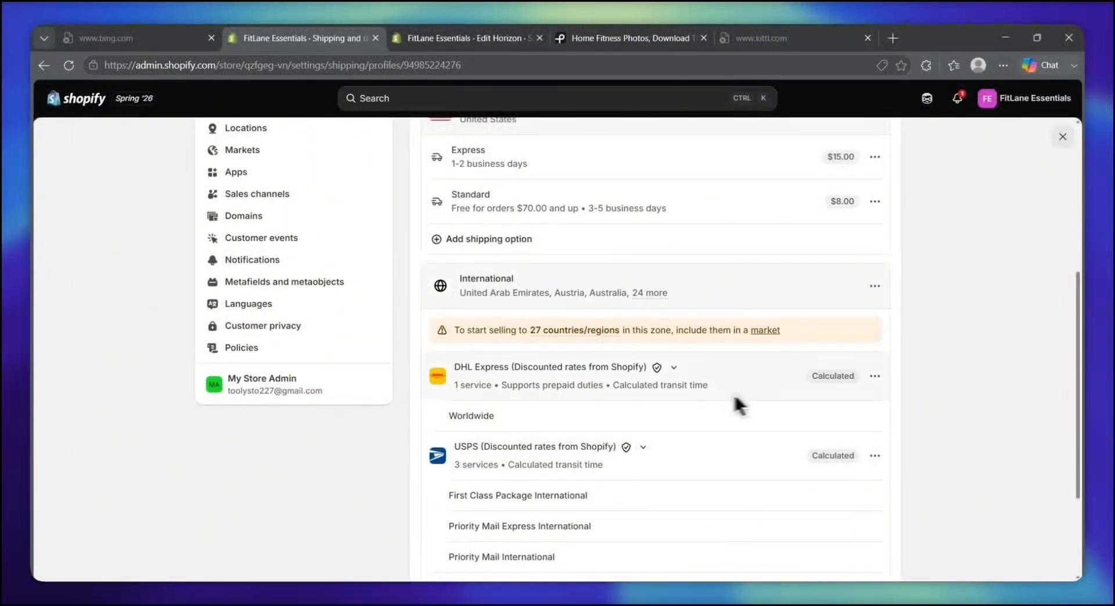
{"action": "scroll", "coordinate": [731, 273], "scroll_direction": "up", "scroll_amount": 5}
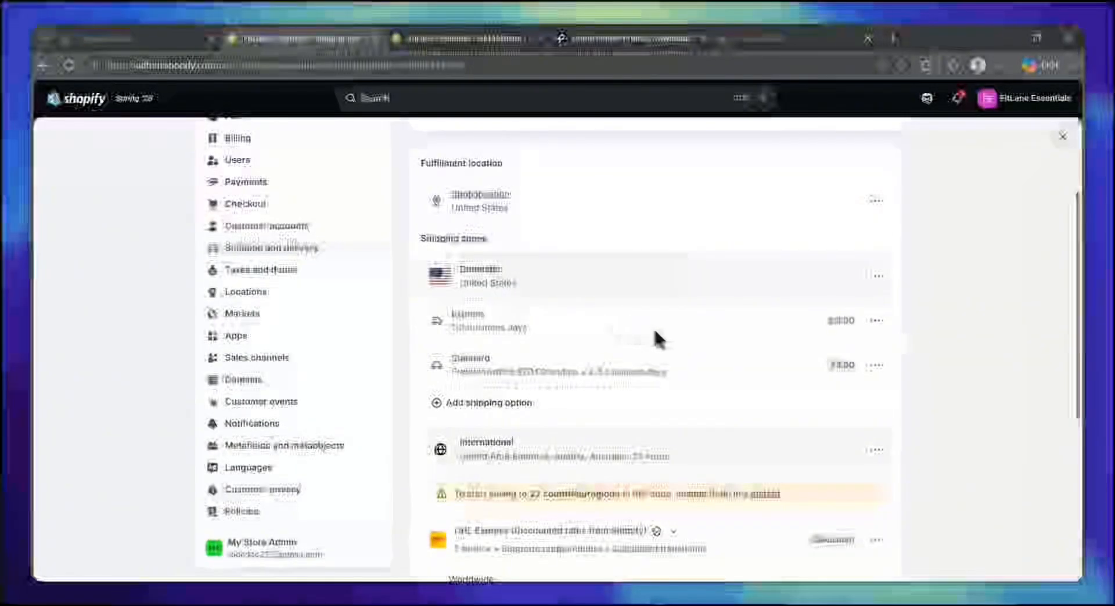
{"action": "scroll", "coordinate": [651, 456], "scroll_direction": "down", "scroll_amount": 3}
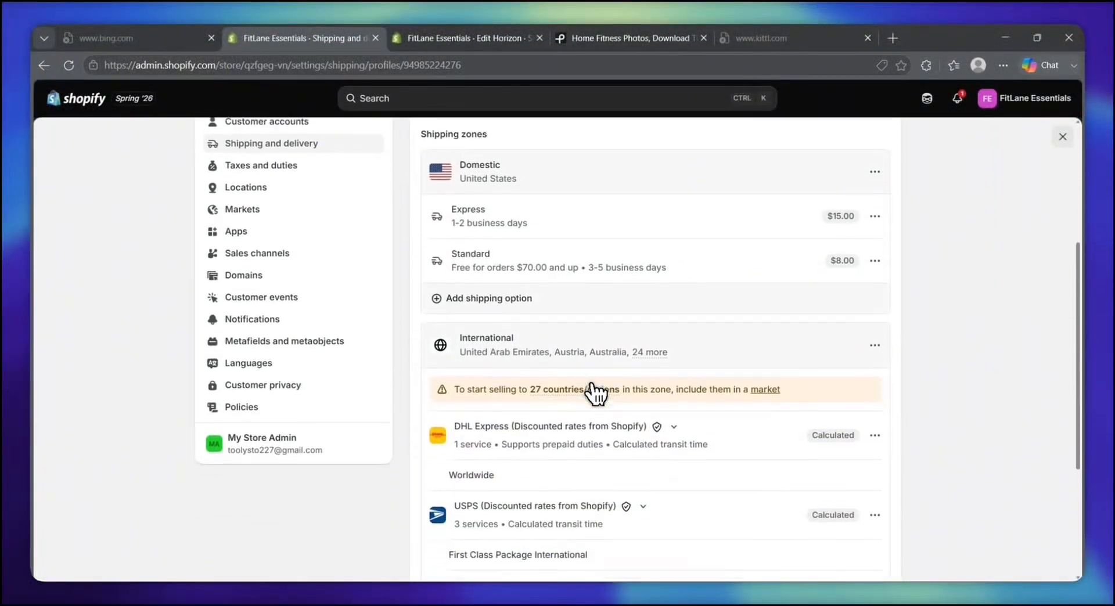
- Review the Domestic zone's Standard and Express rates, look over the whole General profile once more, and close the settings
{"action": "scroll", "coordinate": [592, 393], "scroll_direction": "up", "scroll_amount": 2}
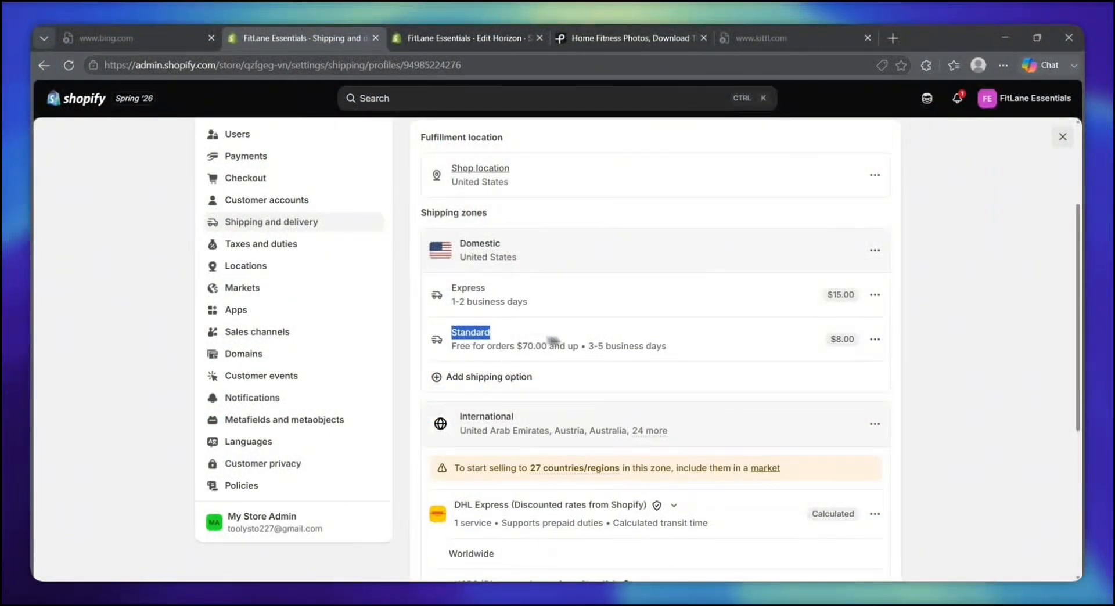
{"action": "left_click_drag", "start_coordinate": [553, 341], "coordinate": [674, 353]}
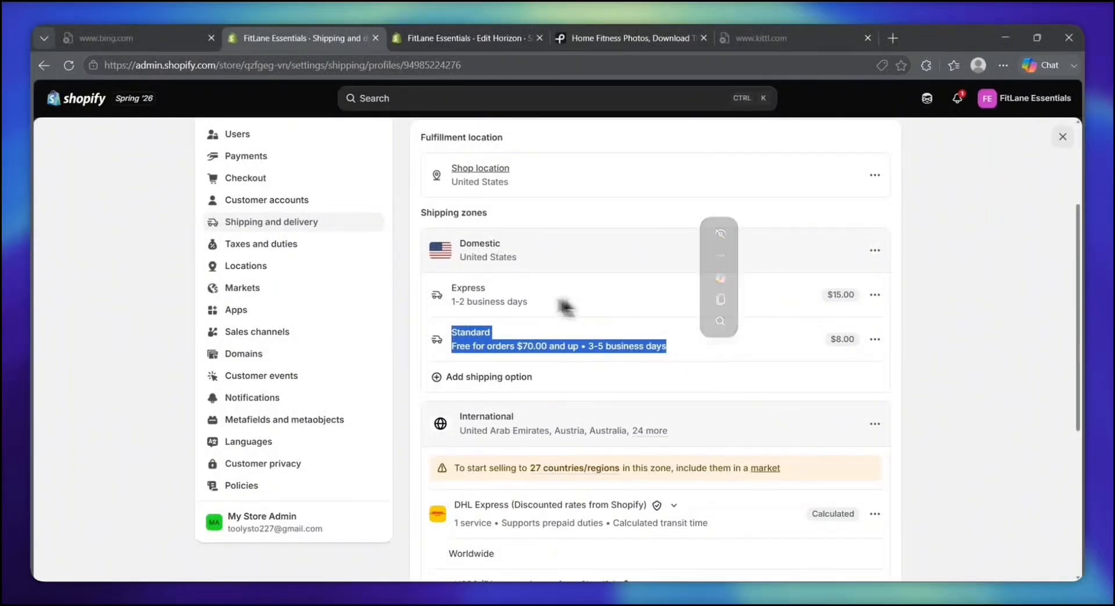
{"action": "left_click_drag", "start_coordinate": [448, 283], "coordinate": [541, 314]}
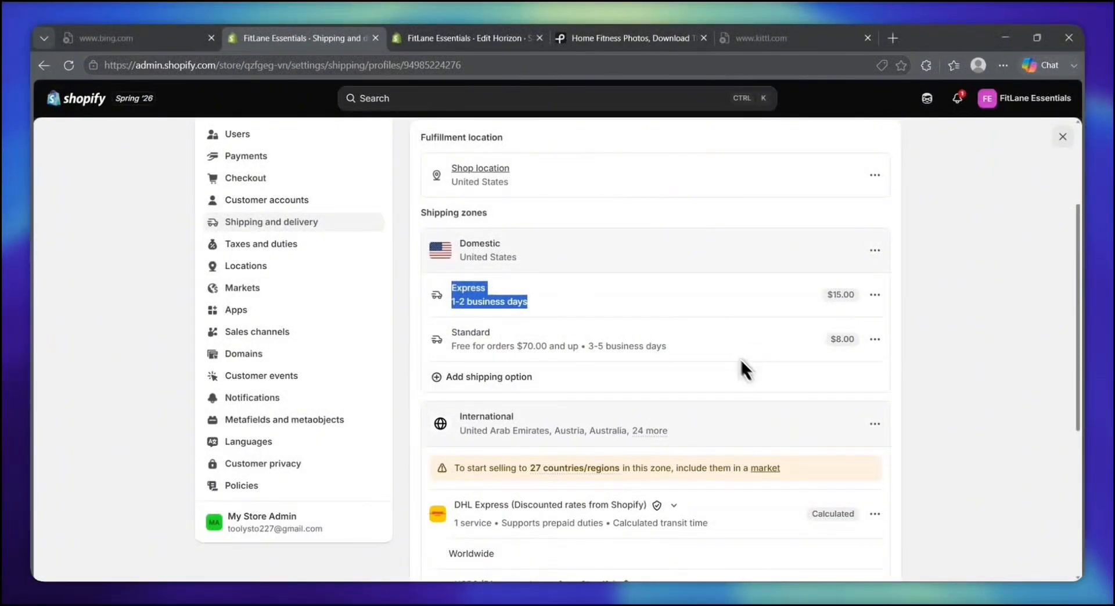
{"action": "left_click", "coordinate": [737, 395]}
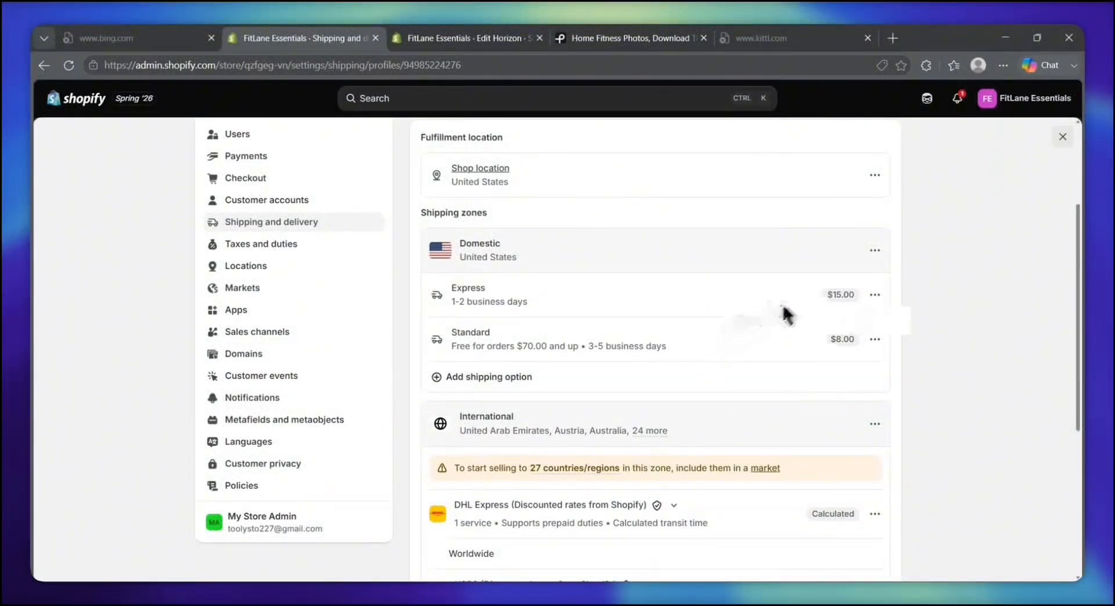
{"action": "scroll", "coordinate": [795, 331], "scroll_direction": "up", "scroll_amount": 5}
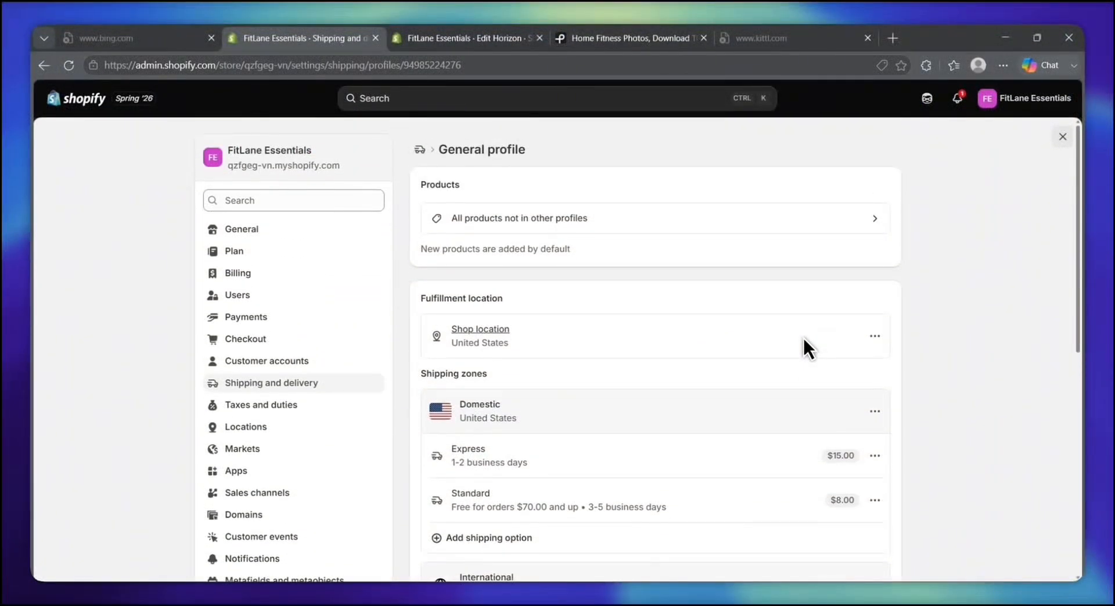
{"action": "scroll", "coordinate": [803, 339], "scroll_direction": "down", "scroll_amount": 8}
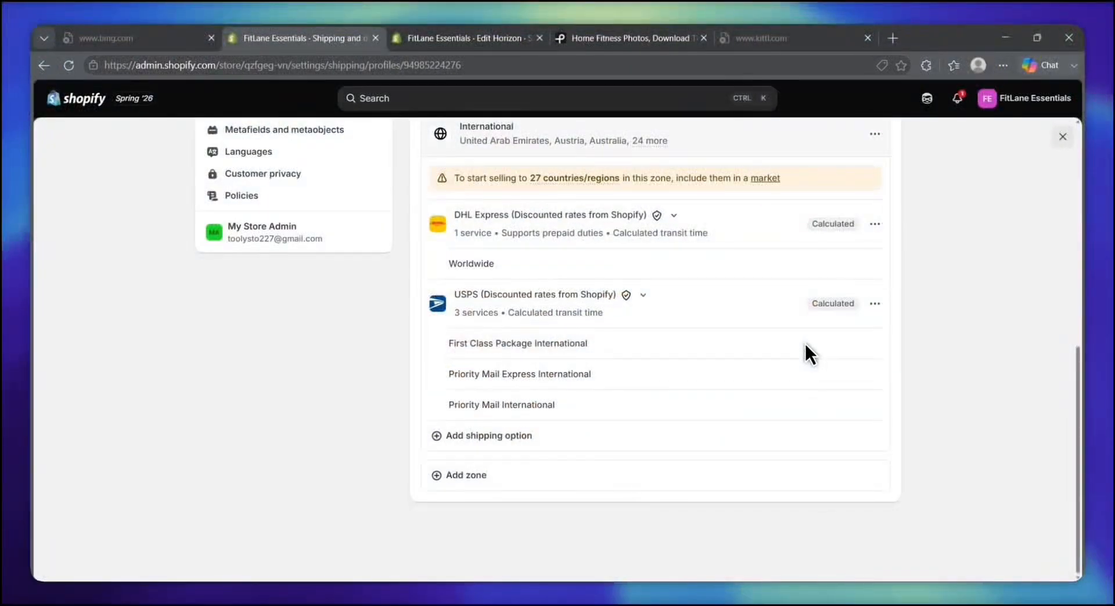
{"action": "scroll", "coordinate": [810, 354], "scroll_direction": "up", "scroll_amount": 8}
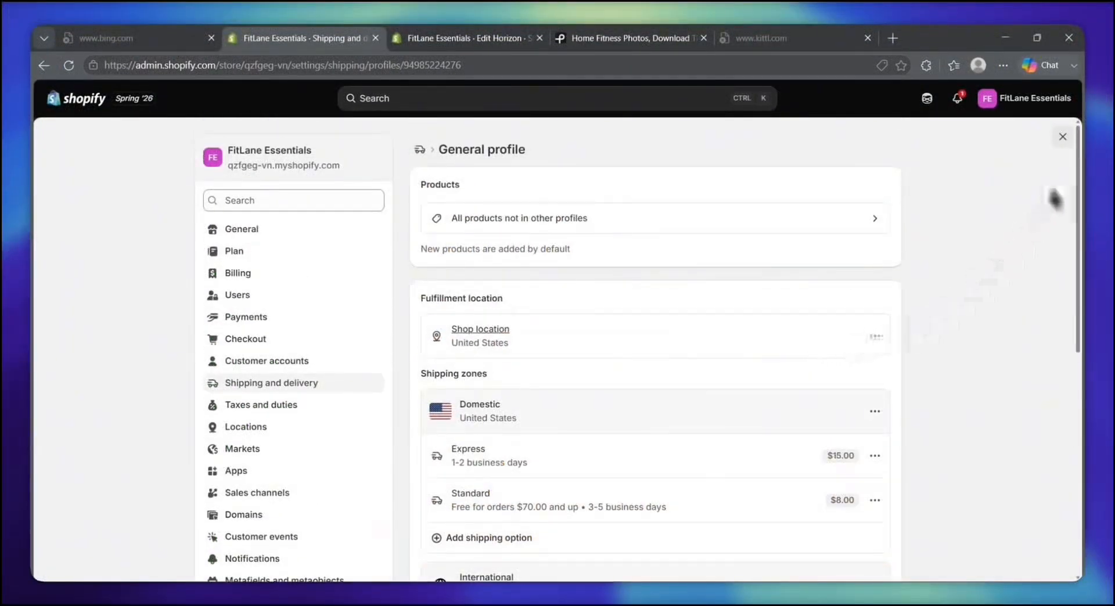
{"action": "left_click", "coordinate": [1063, 138]}
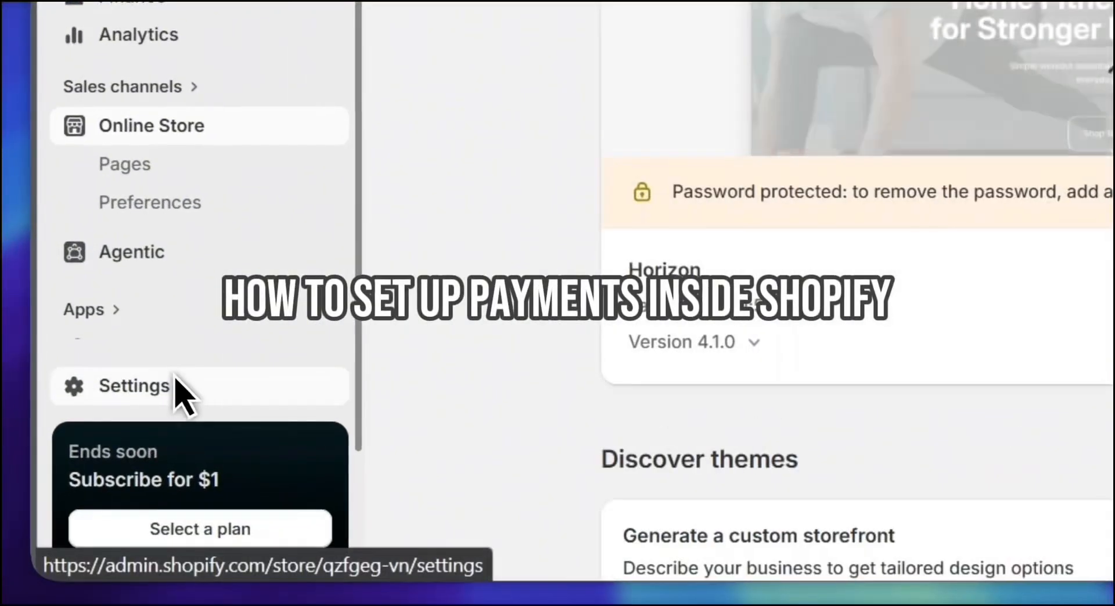
- Reopen the store settings and go to the Payments settings
{"action": "left_click", "coordinate": [134, 482]}
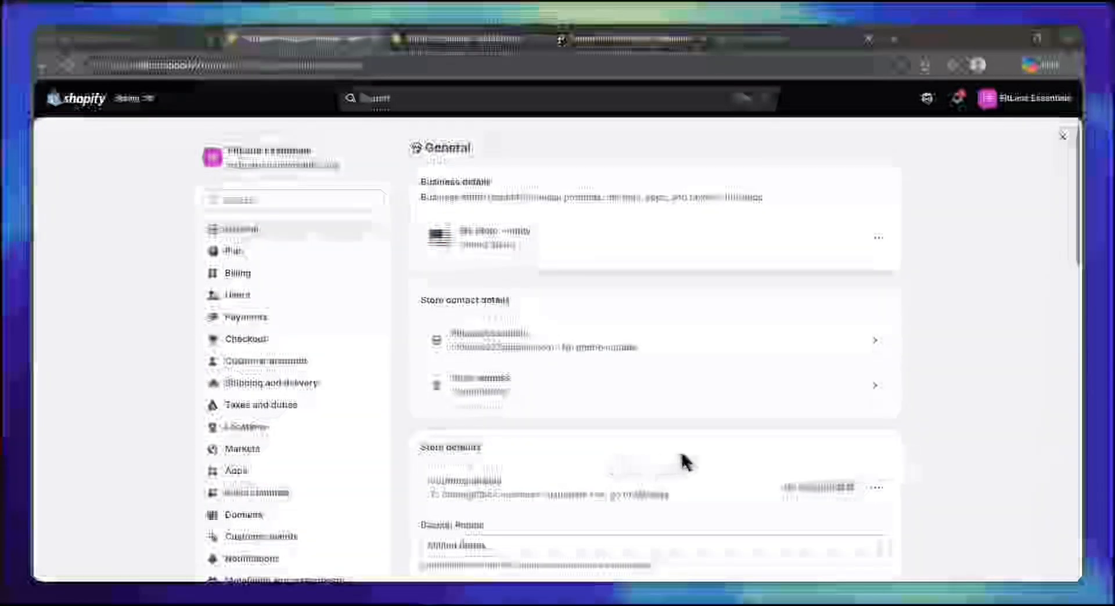
{"action": "scroll", "coordinate": [293, 489], "scroll_direction": "down", "scroll_amount": 1}
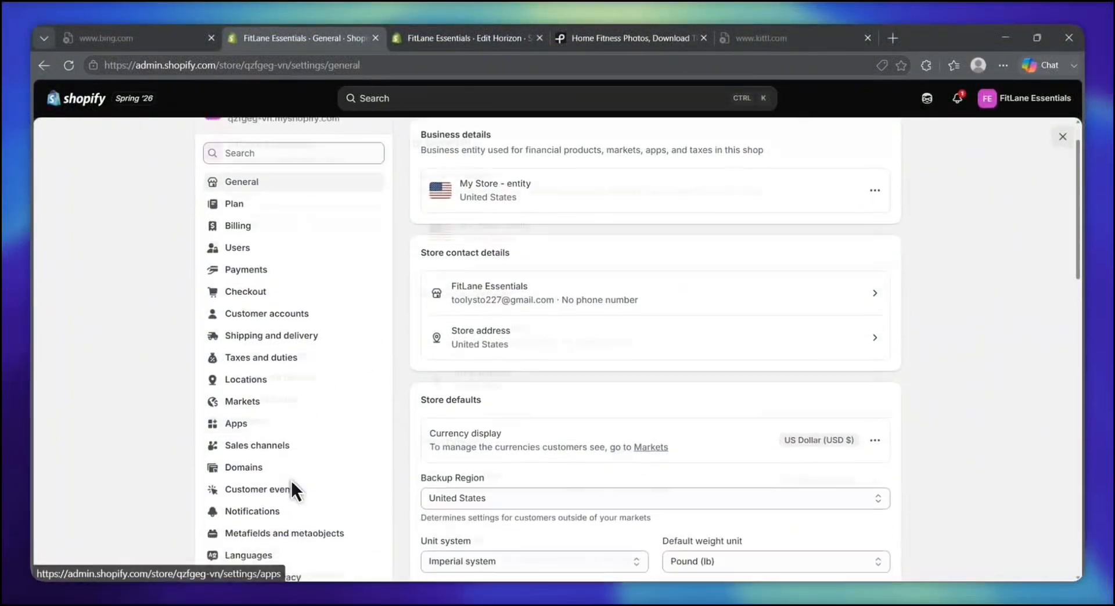
{"action": "scroll", "coordinate": [293, 489], "scroll_direction": "up", "scroll_amount": 1}
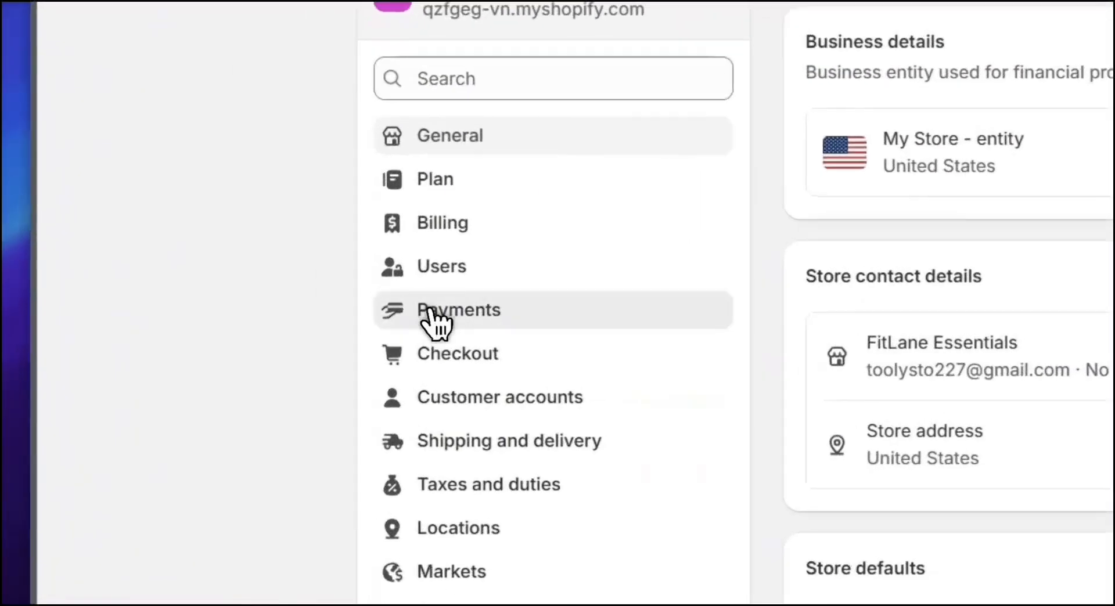
{"action": "left_click", "coordinate": [244, 313]}
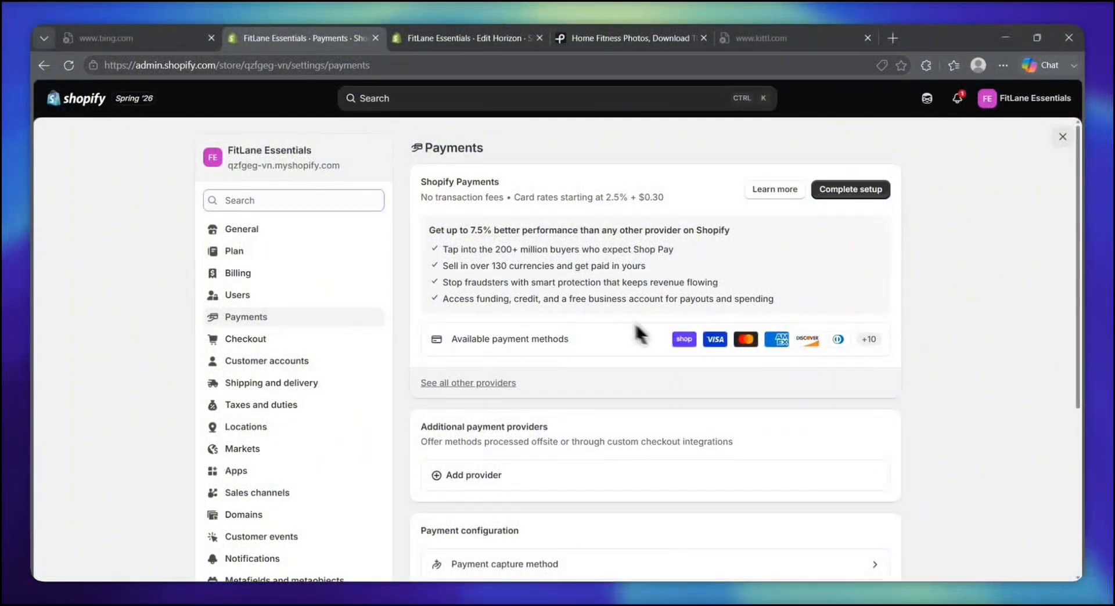
- Look over the Shopify Payments fees, setup option, benefits and available payment methods in the Payments settings
{"action": "left_click_drag", "start_coordinate": [419, 177], "coordinate": [664, 208]}
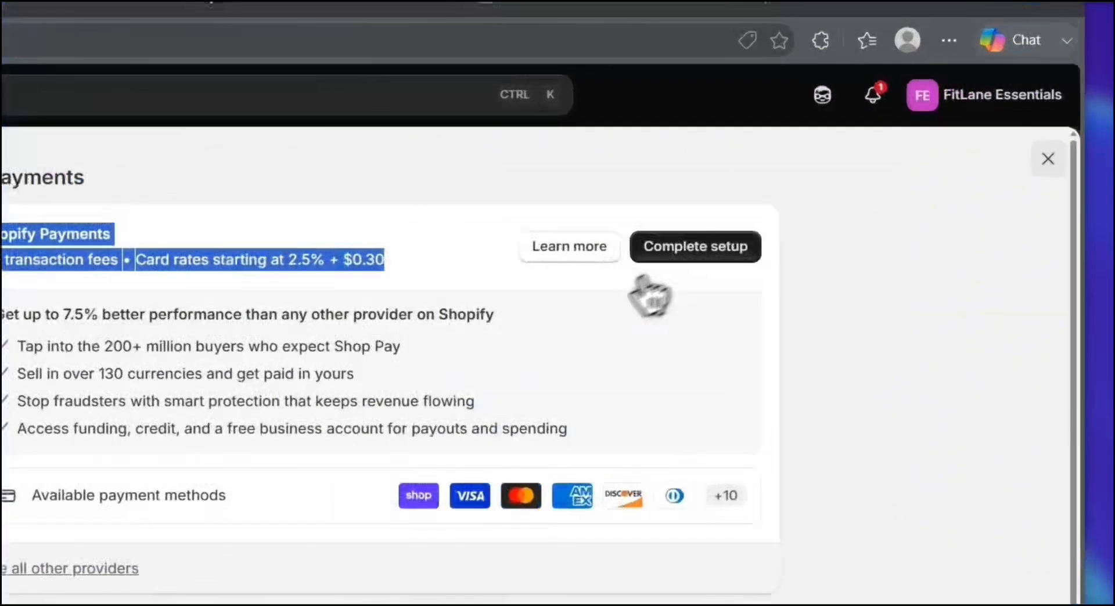
{"action": "left_click", "coordinate": [820, 206]}
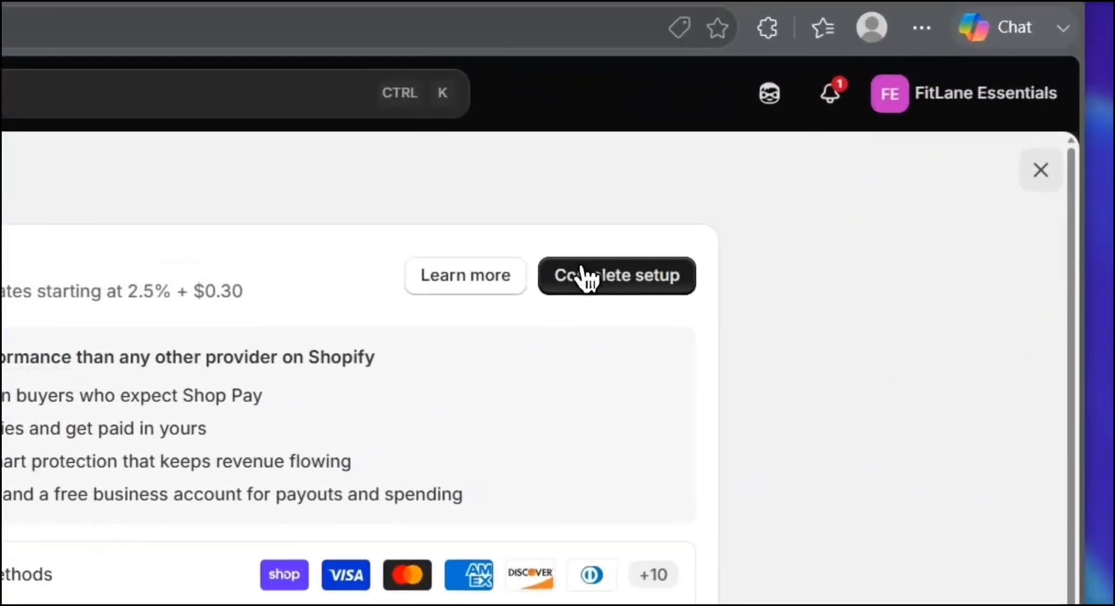
{"action": "left_click_drag", "start_coordinate": [613, 298], "coordinate": [605, 348]}
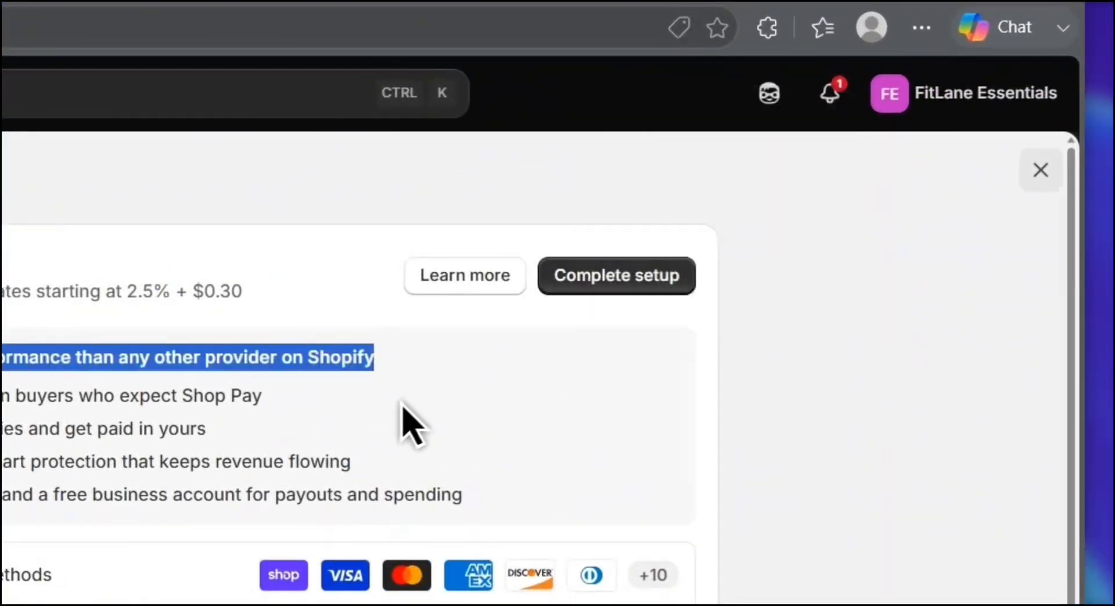
{"action": "left_click", "coordinate": [395, 401]}
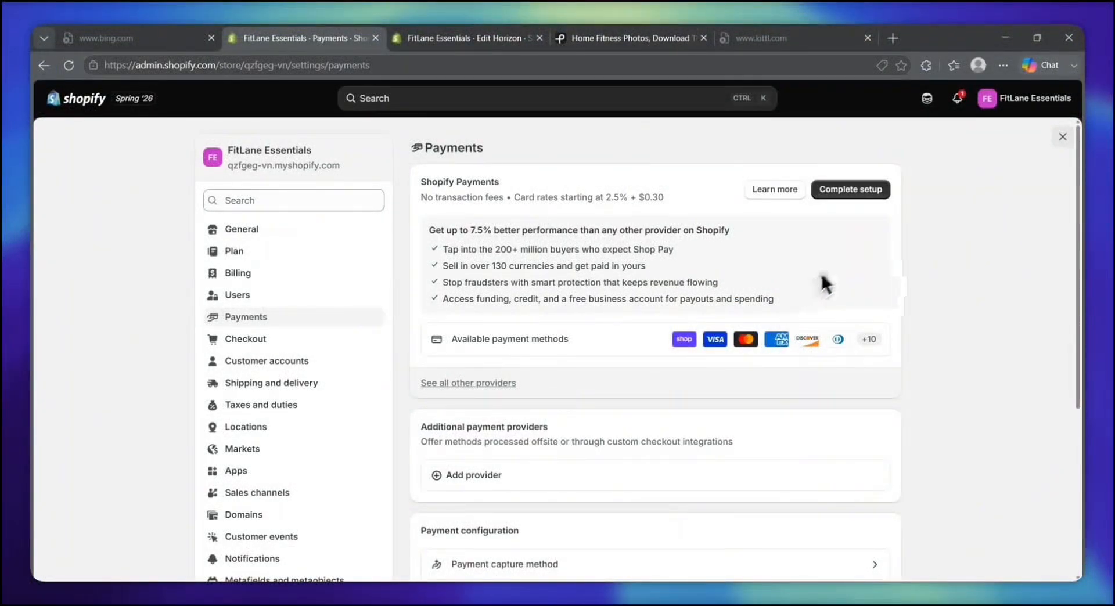
{"action": "scroll", "coordinate": [910, 268], "scroll_direction": "down", "scroll_amount": 1}
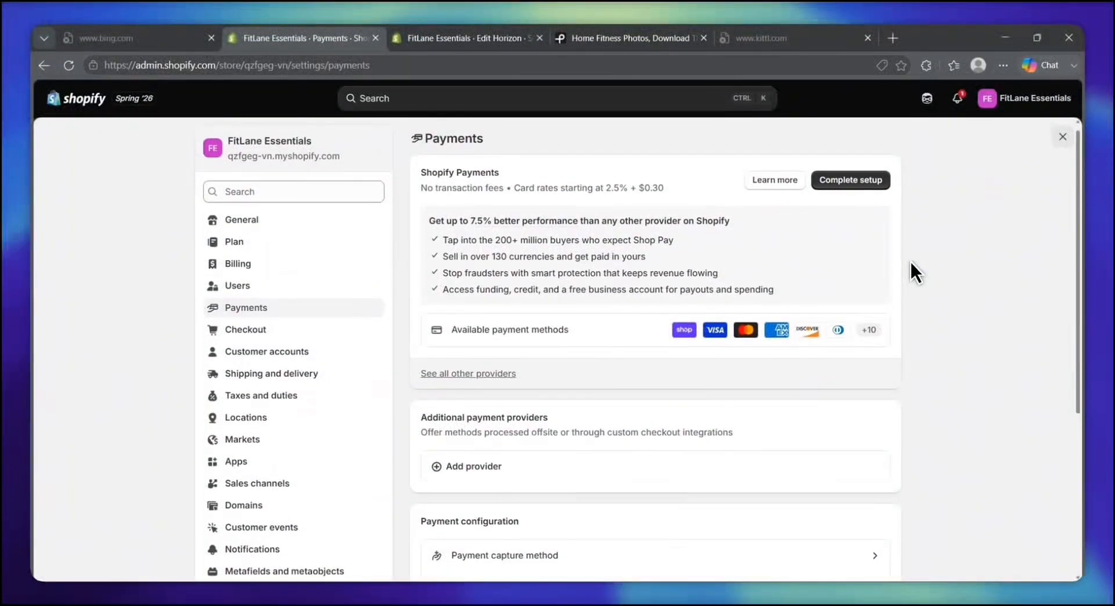
{"action": "scroll", "coordinate": [911, 263], "scroll_direction": "up", "scroll_amount": 1}
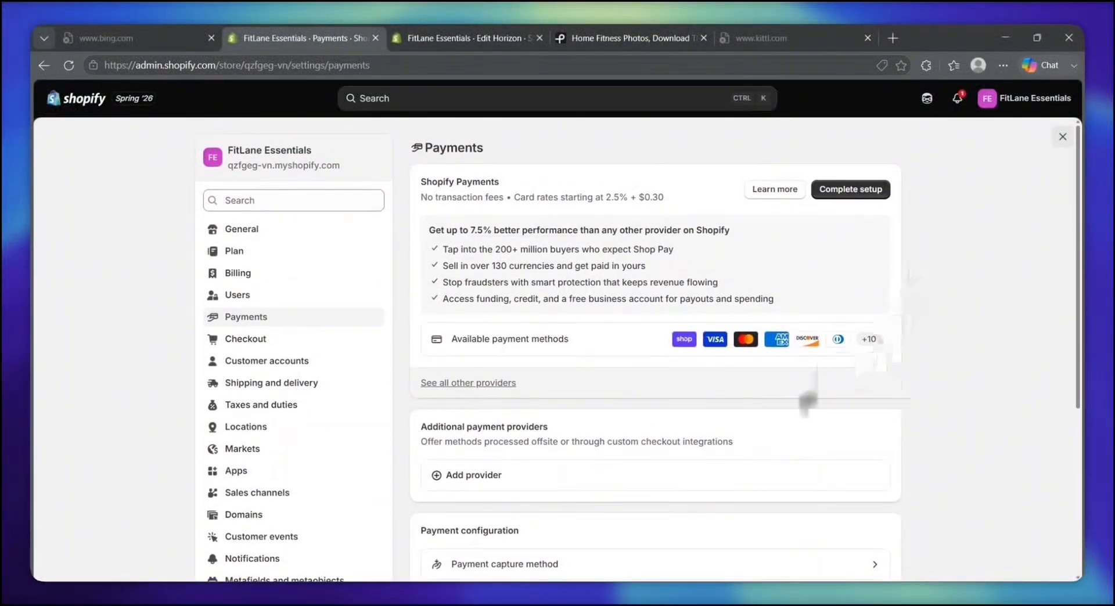
- Look over the additional payment providers section and the search options for adding a payment method
{"action": "scroll", "coordinate": [604, 418], "scroll_direction": "down", "scroll_amount": 2}
{"action": "left_click_drag", "start_coordinate": [451, 337], "coordinate": [437, 343]}
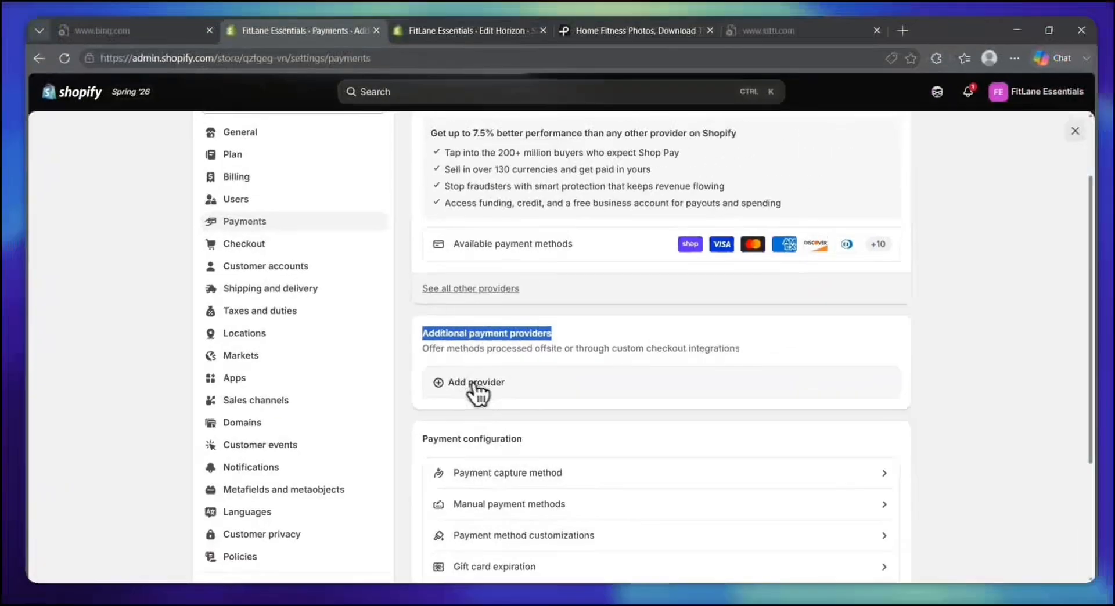
{"action": "left_click", "coordinate": [475, 384]}
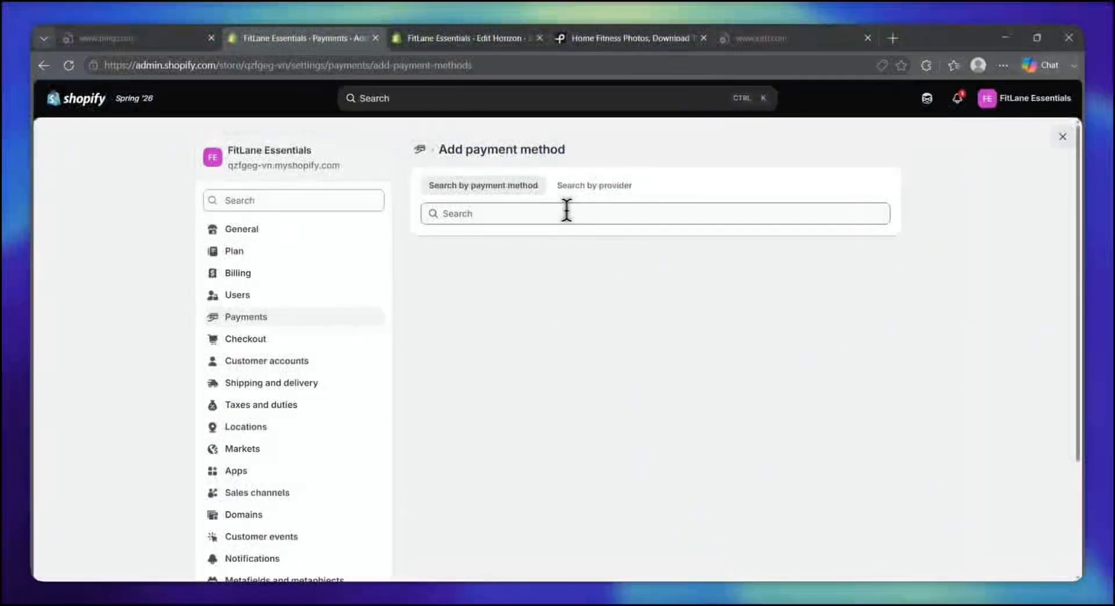
{"action": "left_click", "coordinate": [548, 213]}
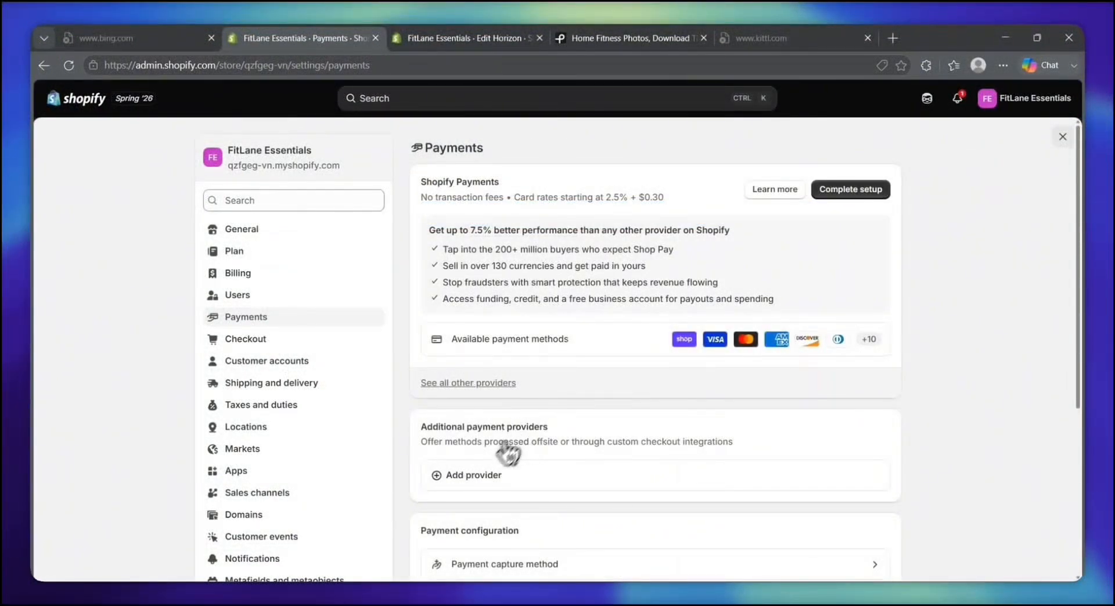
{"action": "scroll", "coordinate": [581, 444], "scroll_direction": "down", "scroll_amount": 1}
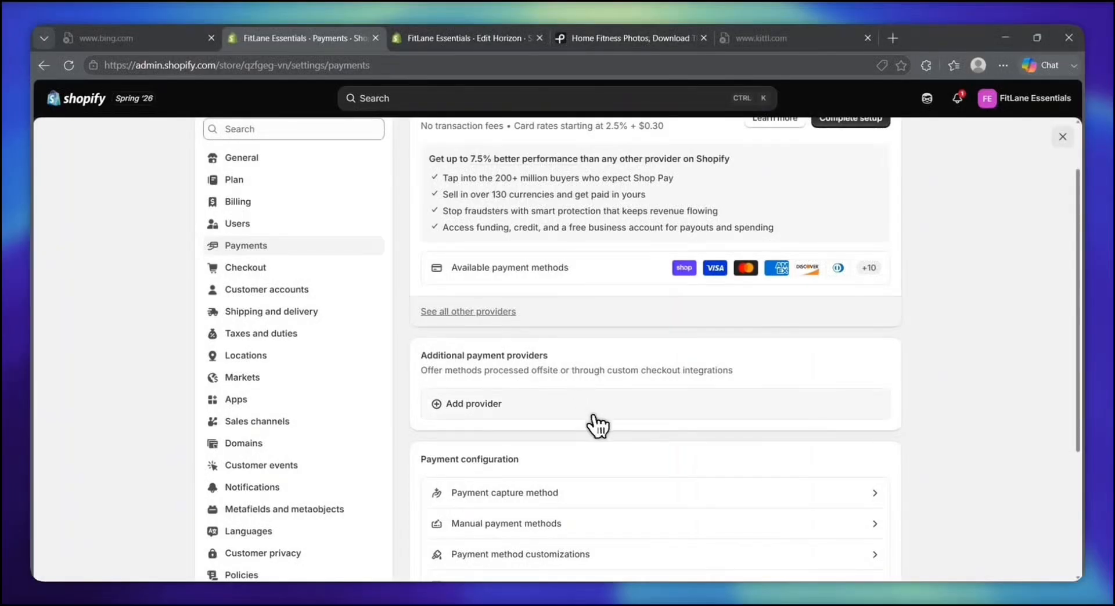
{"action": "scroll", "coordinate": [604, 439], "scroll_direction": "down", "scroll_amount": 3}
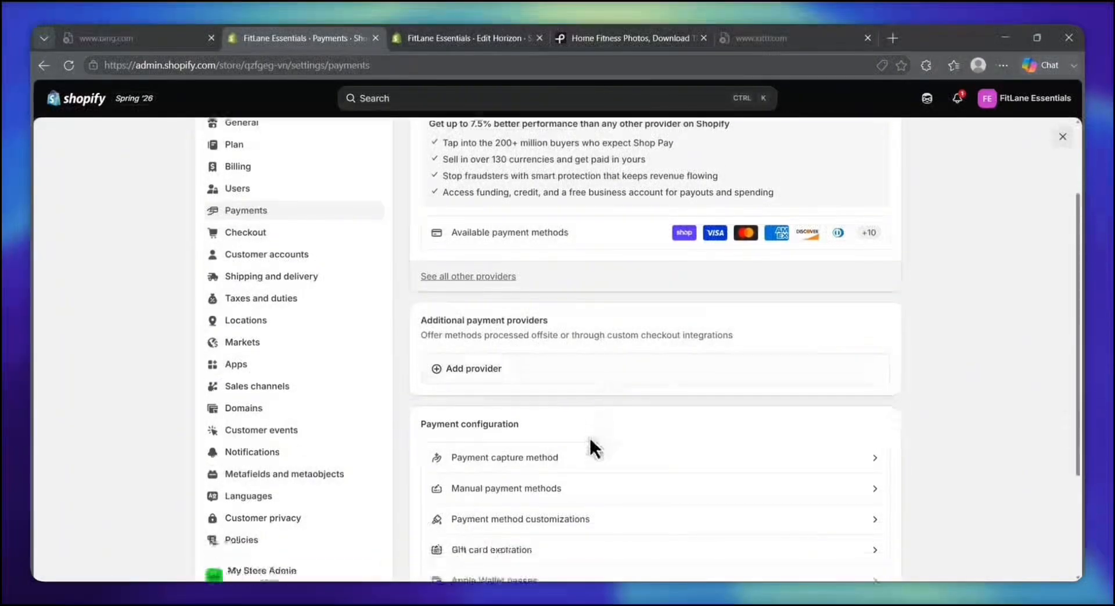
{"action": "left_click_drag", "start_coordinate": [421, 322], "coordinate": [545, 323]}
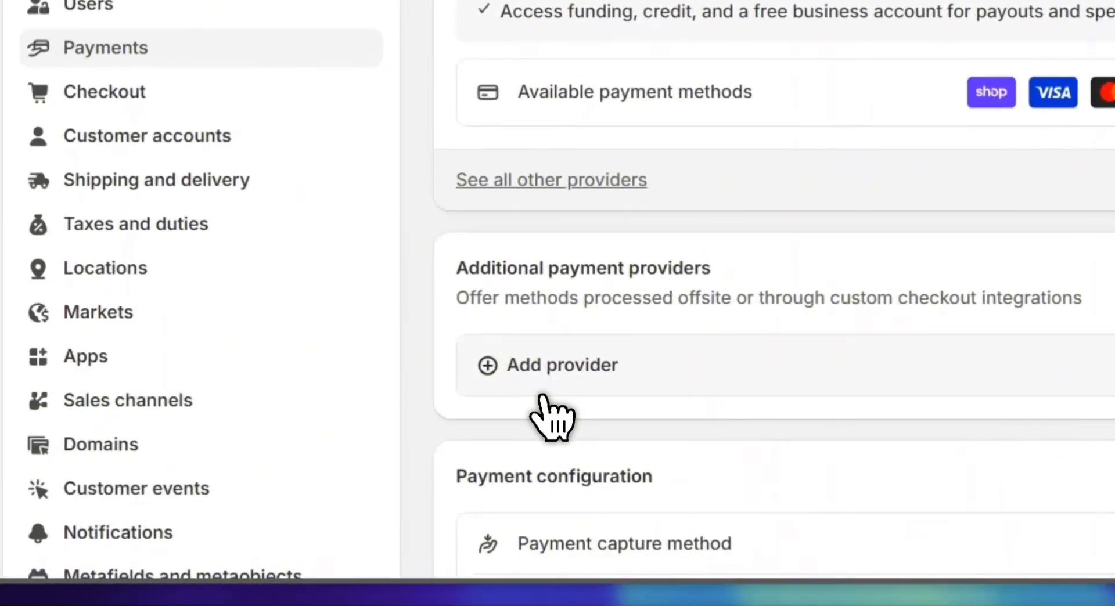
- Start adding an additional payment provider, search by provider for "Port" and choose PortOne Payments
{"action": "left_click", "coordinate": [468, 484]}
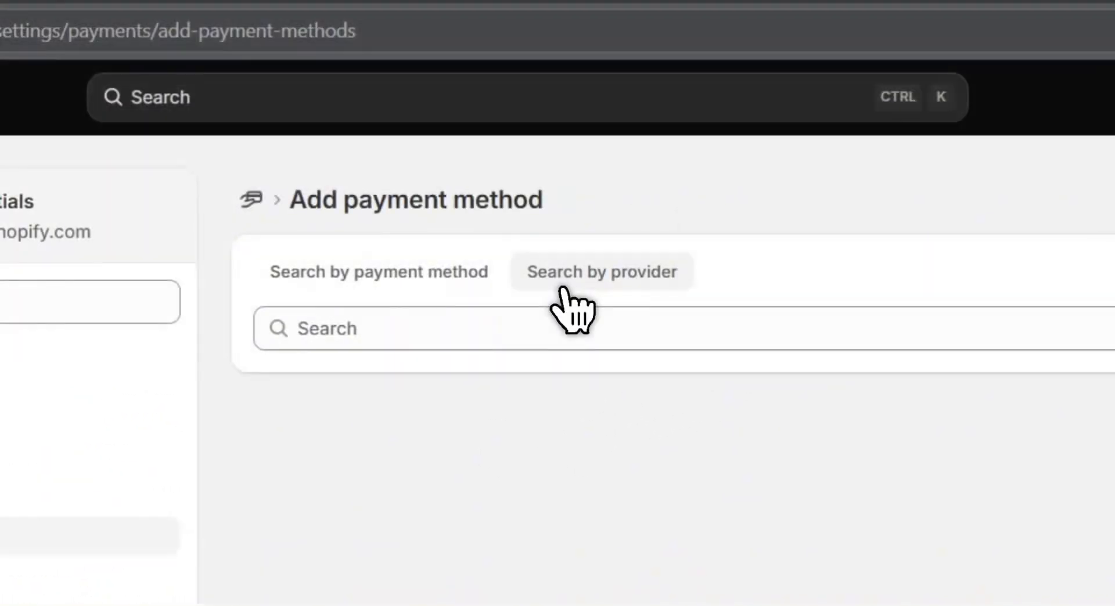
{"action": "left_click", "coordinate": [561, 287]}
{"action": "left_click", "coordinate": [440, 329]}
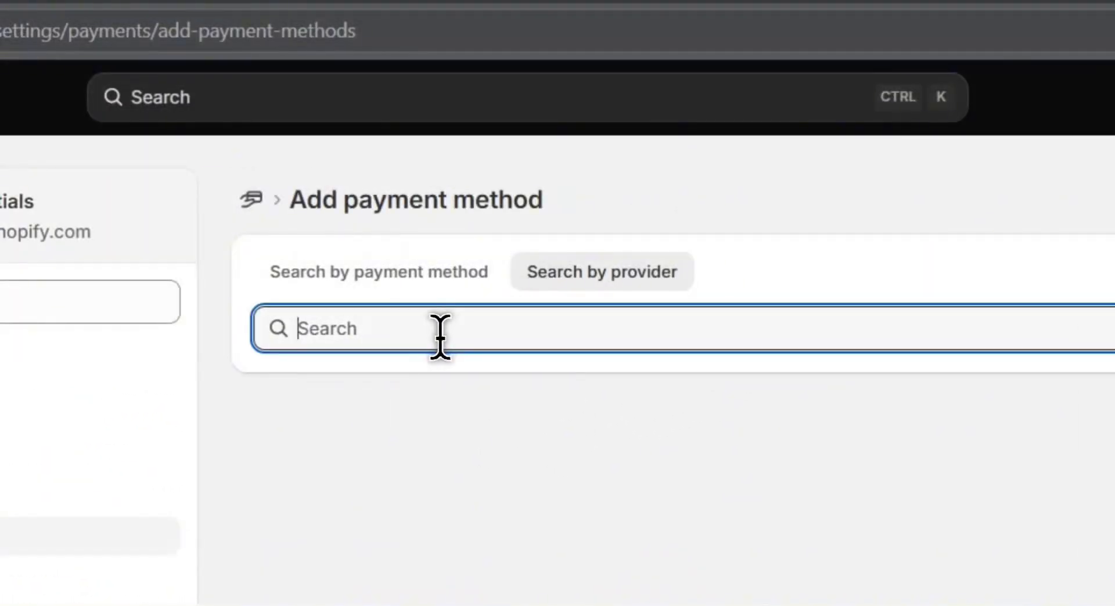
{"action": "type", "text": "Port"}
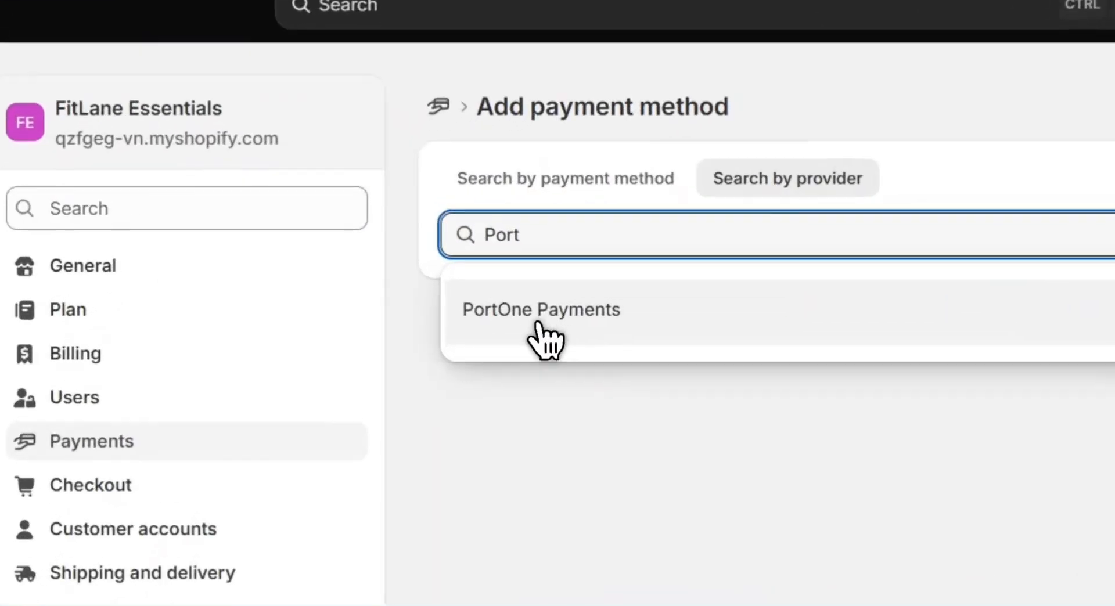
{"action": "left_click", "coordinate": [472, 254]}
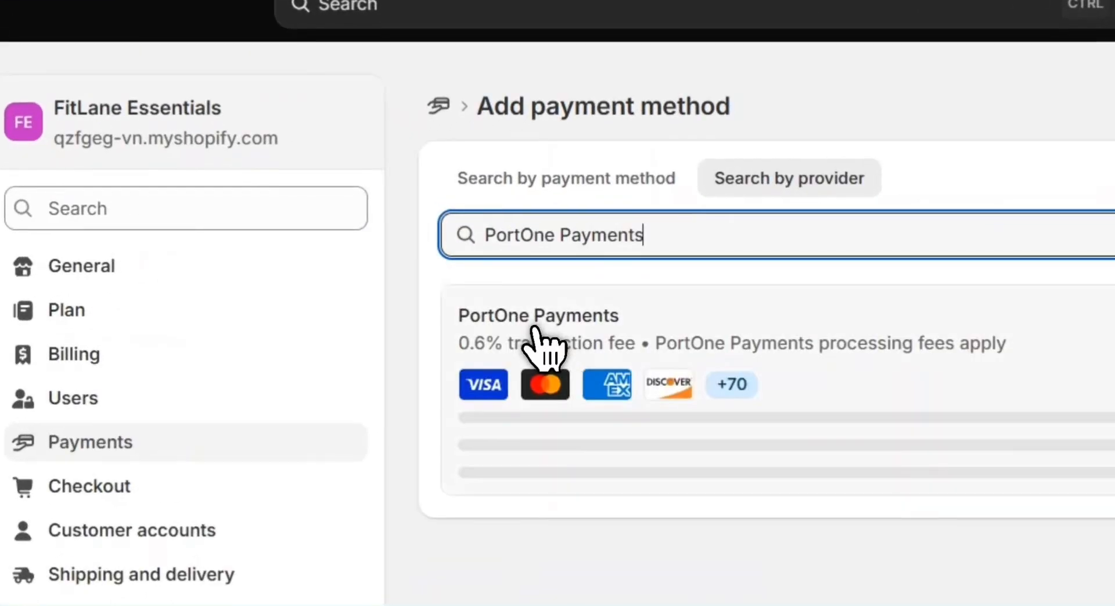
- Install PortOne Payments and activate it as an additional payment provider for the store
{"action": "left_click", "coordinate": [659, 343]}
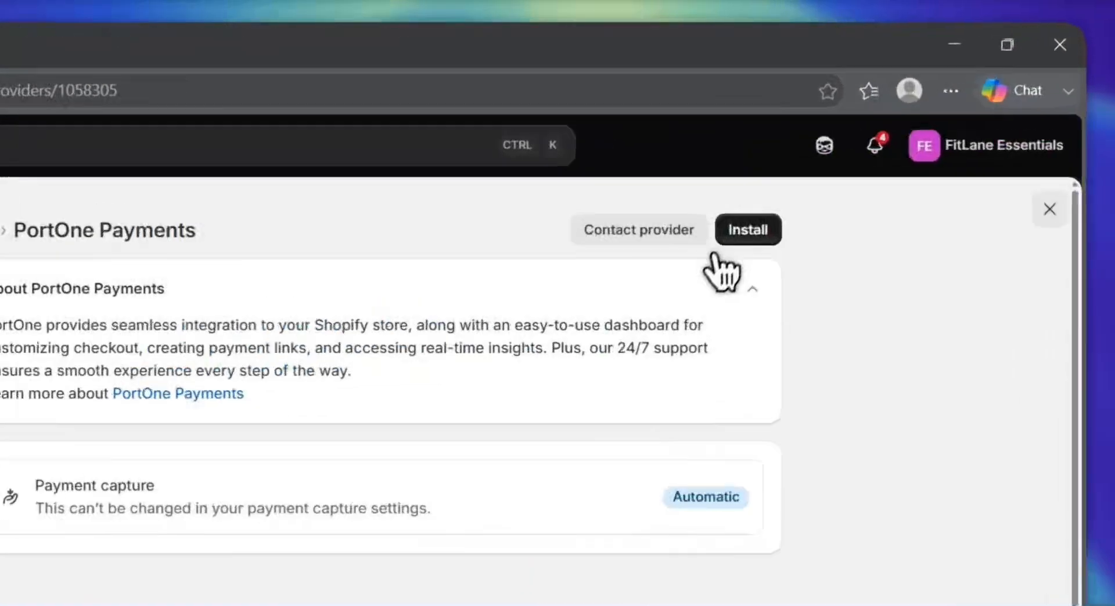
{"action": "left_click", "coordinate": [674, 274]}
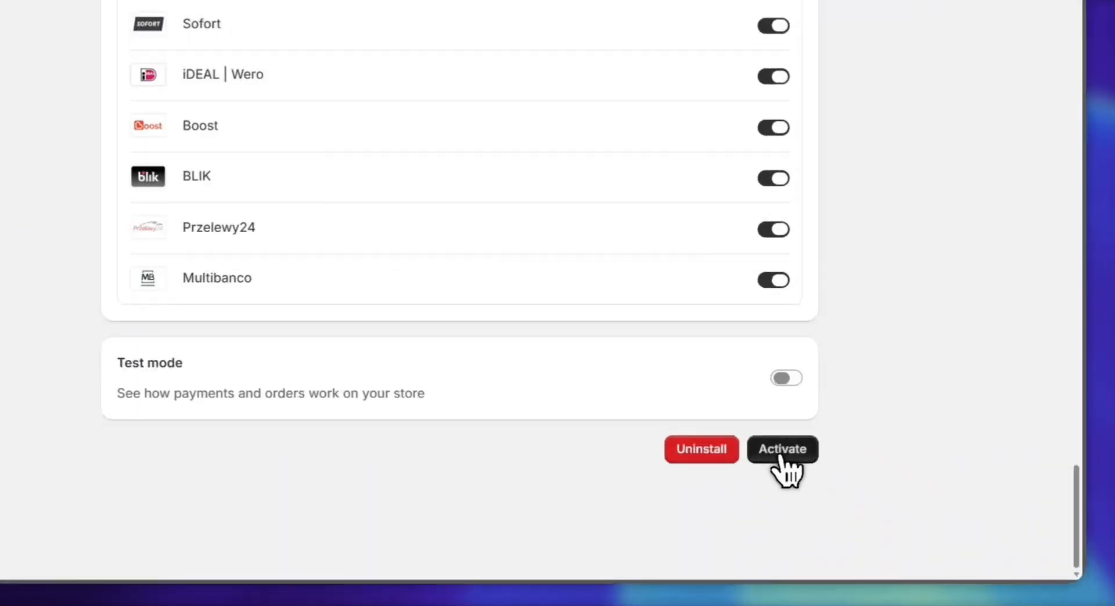
{"action": "left_click", "coordinate": [876, 494]}
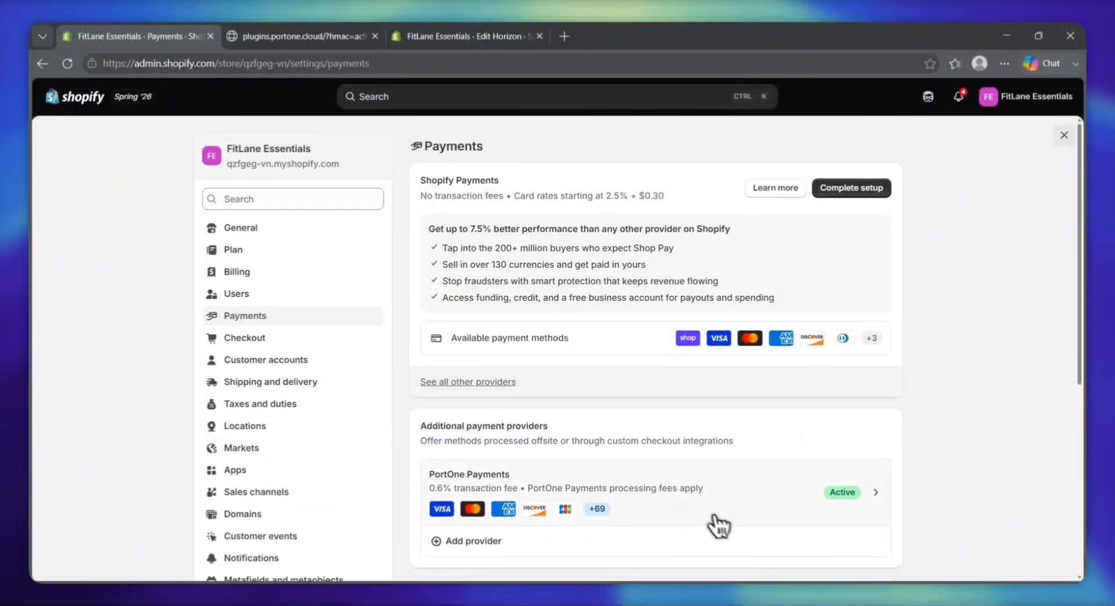
{"action": "scroll", "coordinate": [716, 524], "scroll_direction": "down", "scroll_amount": 2}
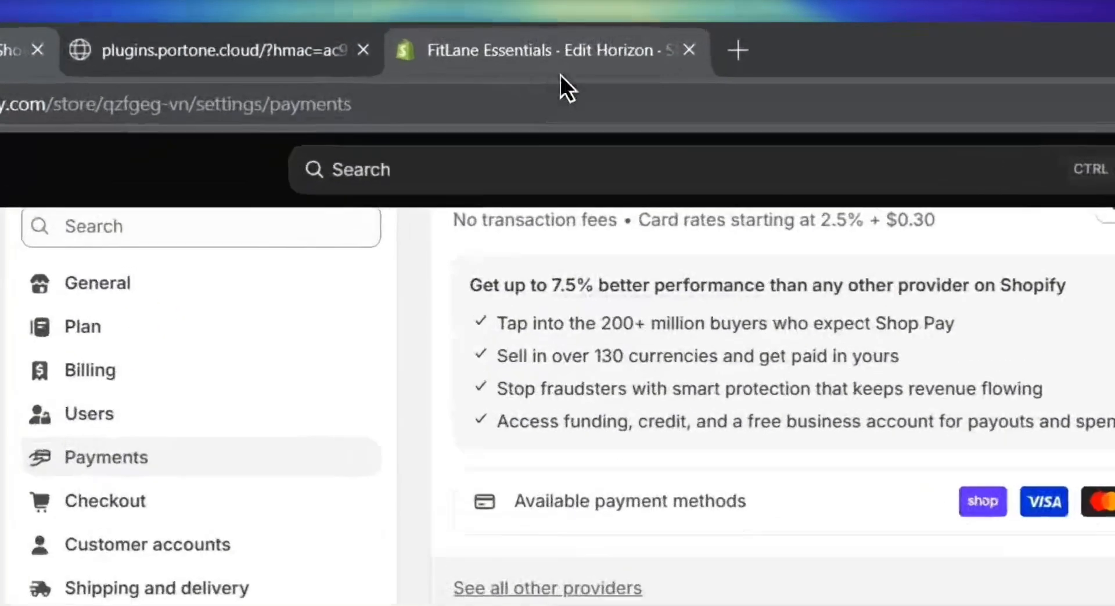
- Switch to the Horizon theme editor and change from the home page to the Checkout and customer accounts template
{"action": "left_click", "coordinate": [477, 39]}
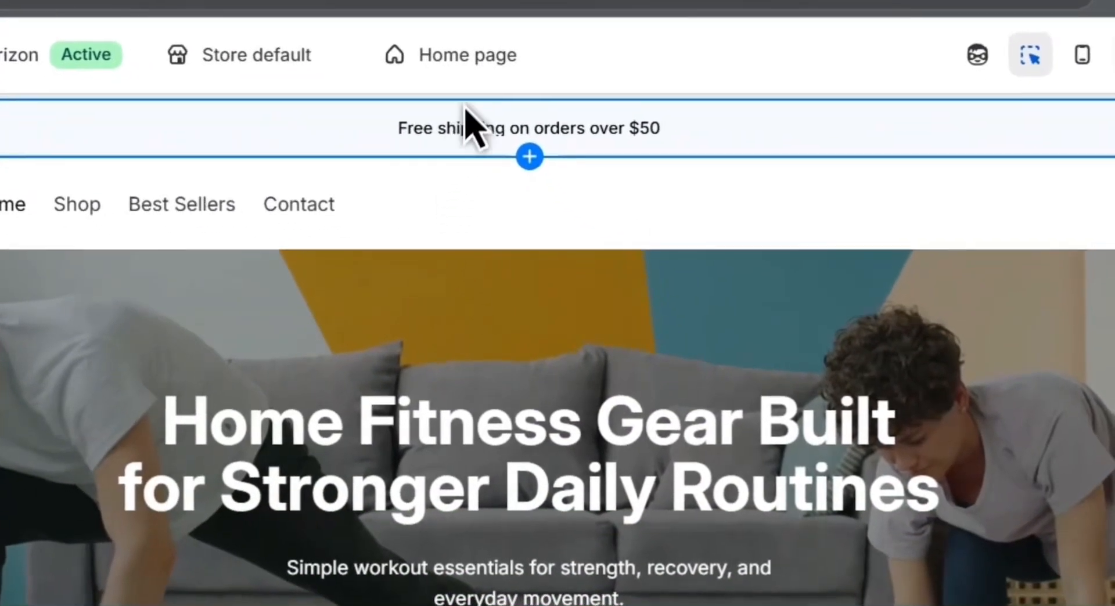
{"action": "left_click_drag", "start_coordinate": [518, 59], "coordinate": [440, 68]}
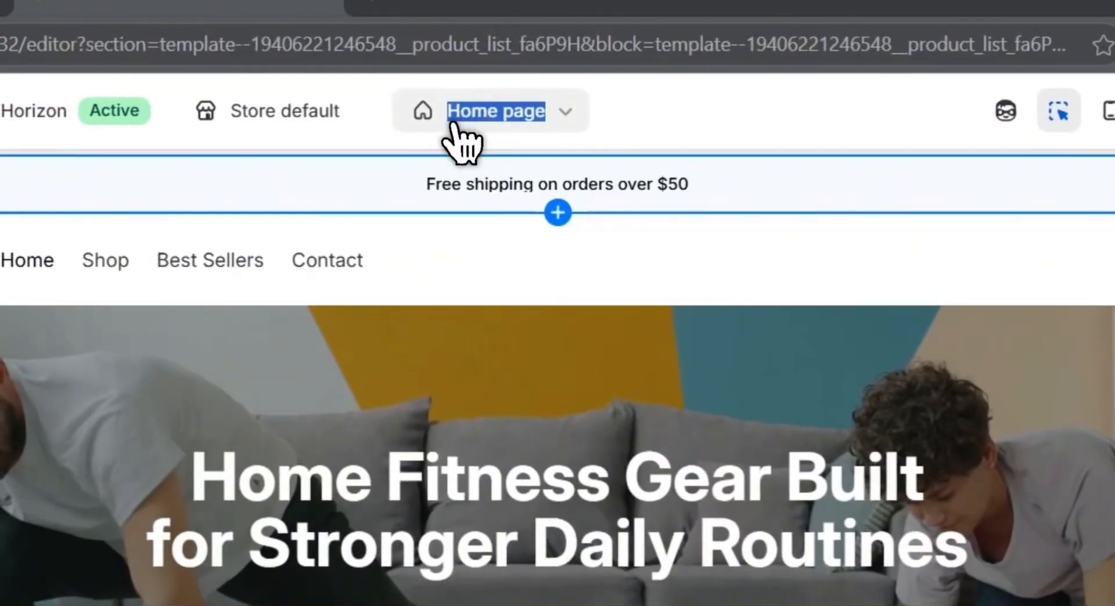
{"action": "left_click", "coordinate": [553, 119]}
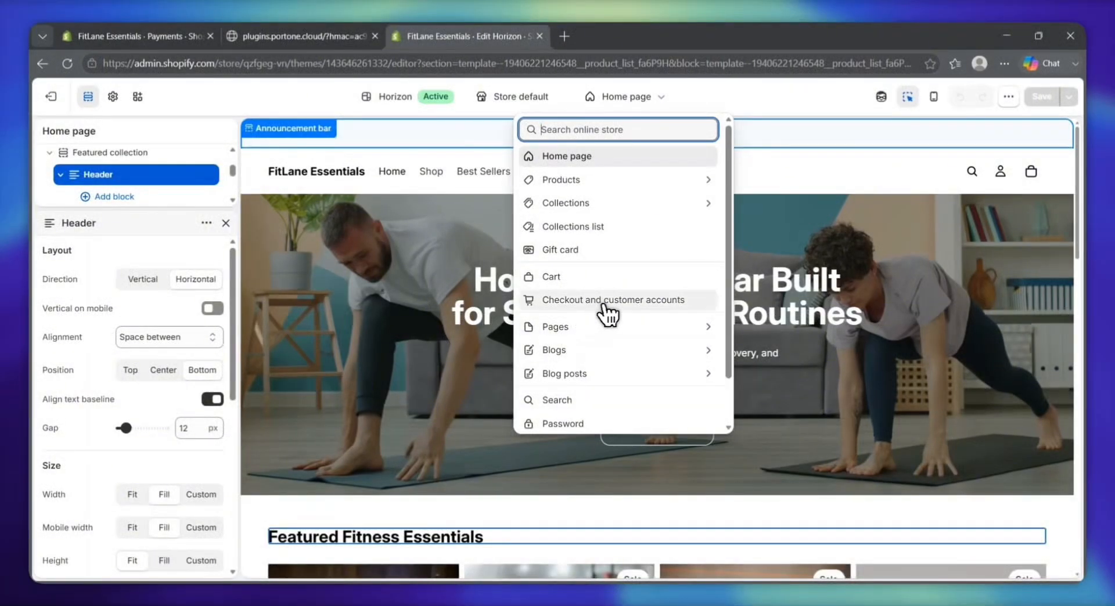
{"action": "scroll", "coordinate": [656, 299], "scroll_direction": "down", "scroll_amount": 2}
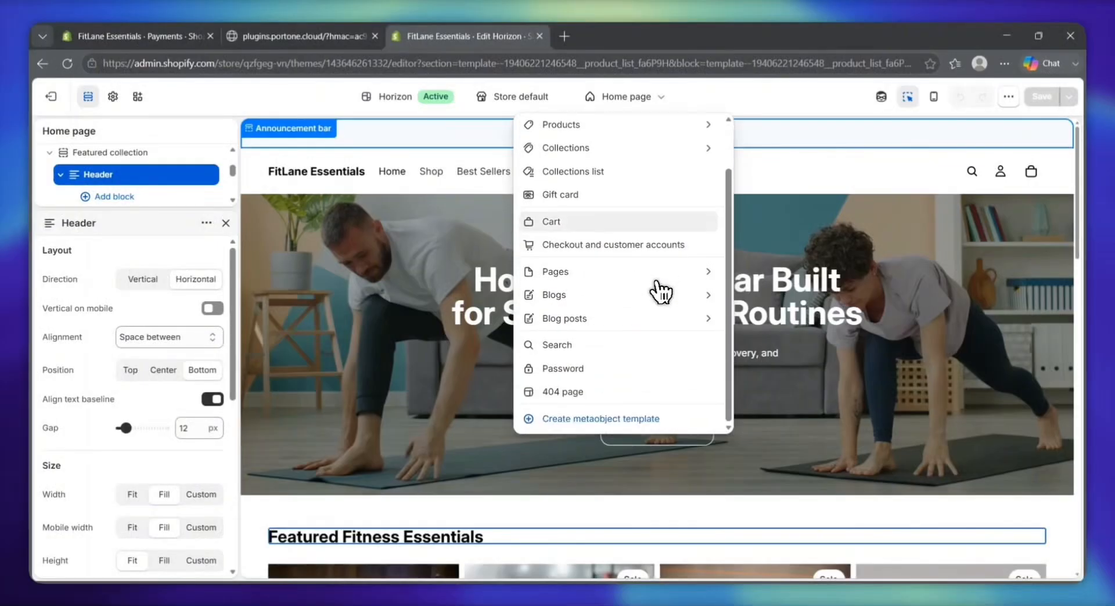
{"action": "scroll", "coordinate": [659, 287], "scroll_direction": "up", "scroll_amount": 1}
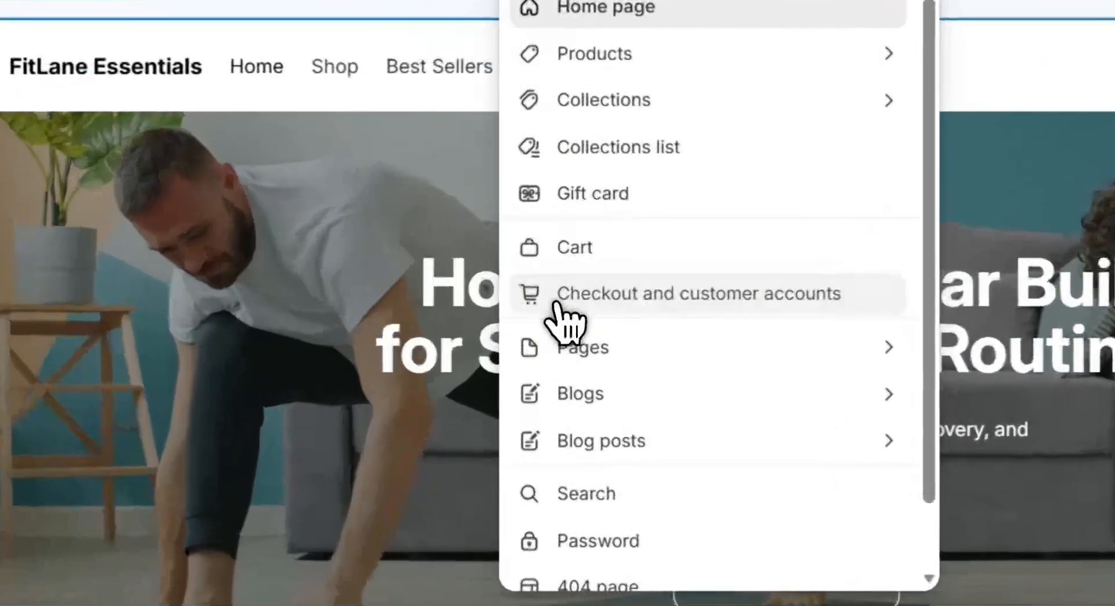
{"action": "left_click", "coordinate": [544, 289]}
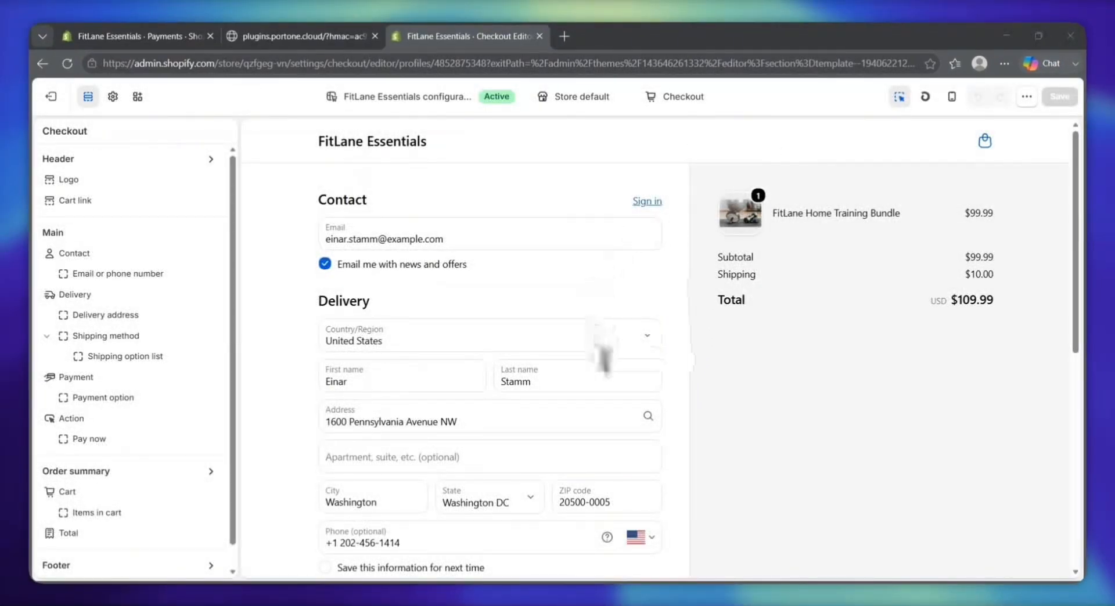
- Look over the checkout page preview, comparing the customer form with the order summary
{"action": "scroll", "coordinate": [639, 401], "scroll_direction": "down", "scroll_amount": 1}
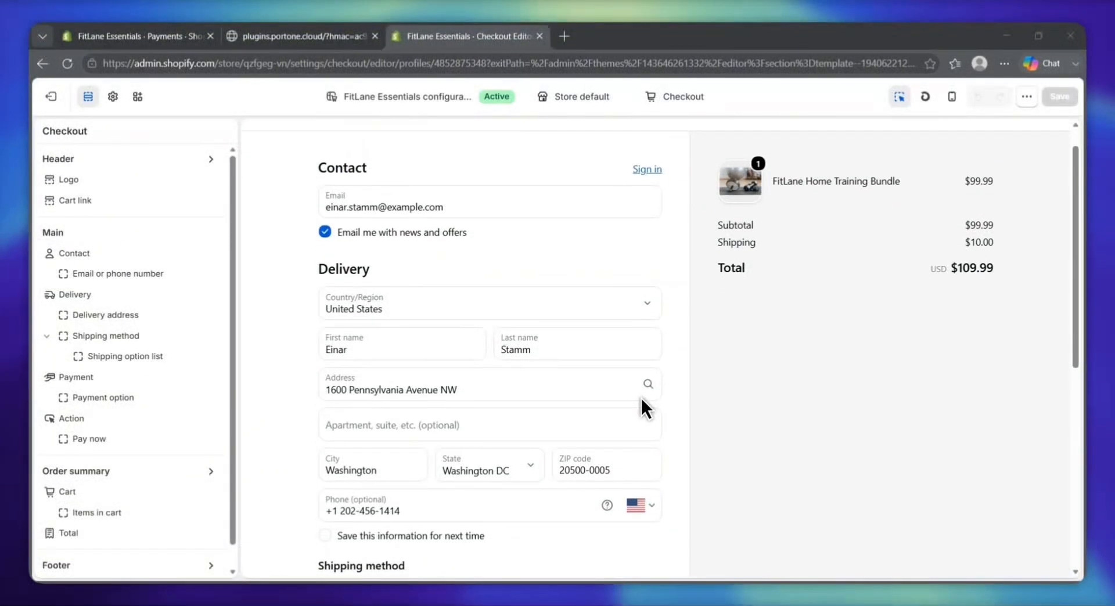
{"action": "scroll", "coordinate": [640, 396], "scroll_direction": "up", "scroll_amount": 1}
{"action": "scroll", "coordinate": [639, 389], "scroll_direction": "down", "scroll_amount": 3}
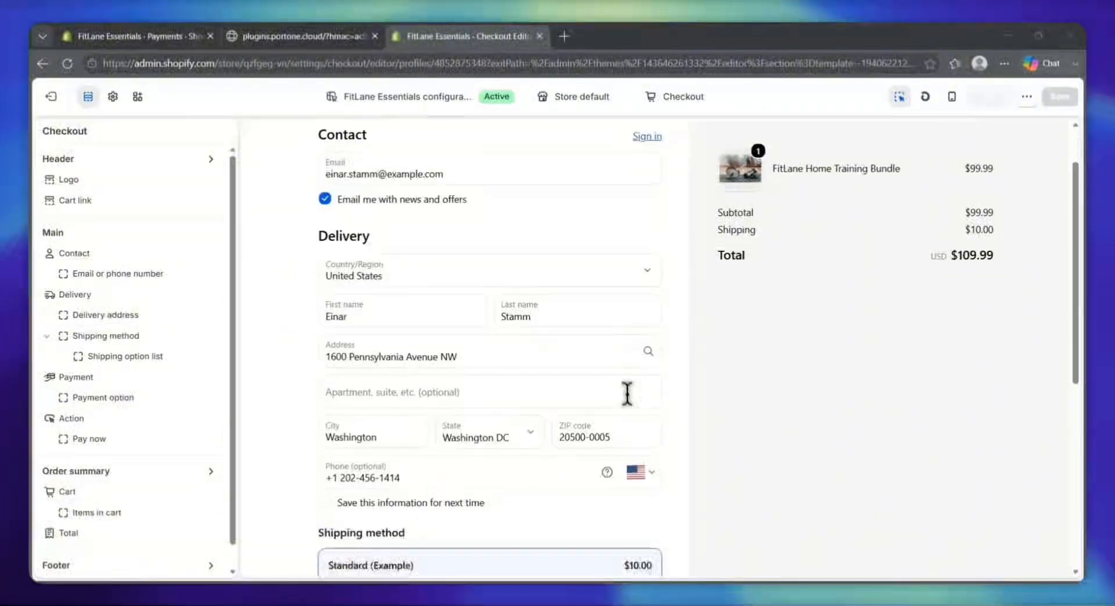
{"action": "scroll", "coordinate": [624, 381], "scroll_direction": "up", "scroll_amount": 3}
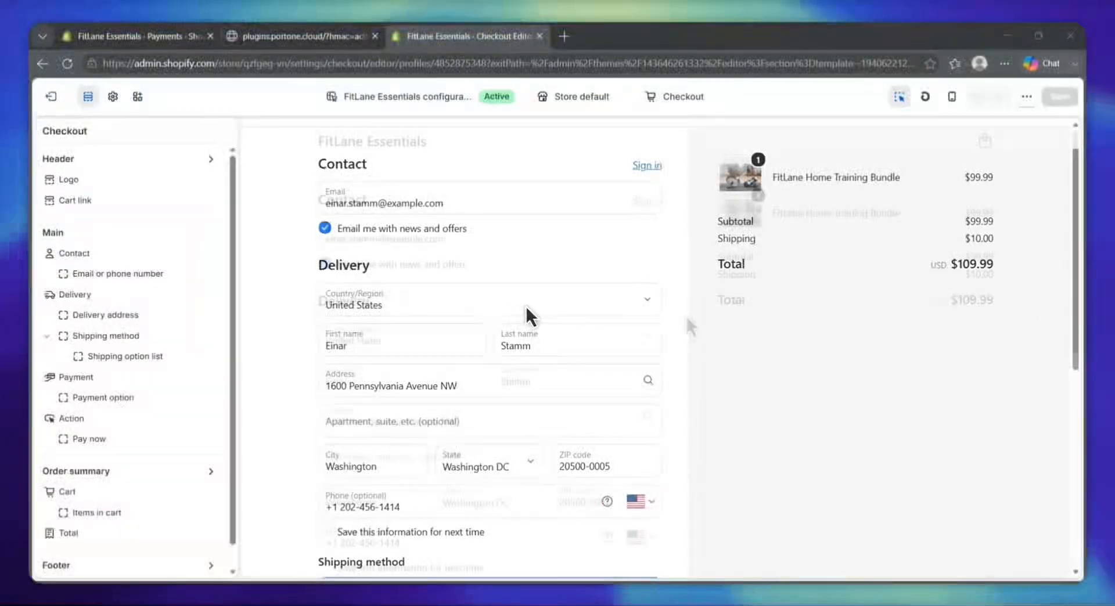
{"action": "scroll", "coordinate": [581, 299], "scroll_direction": "up", "scroll_amount": 1}
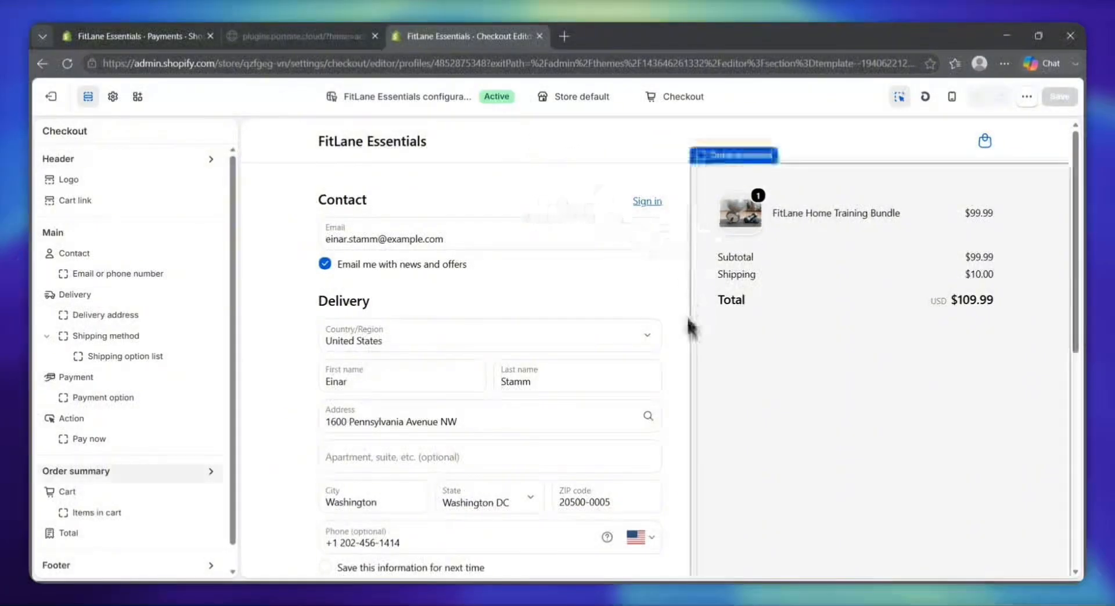
{"action": "scroll", "coordinate": [615, 374], "scroll_direction": "down", "scroll_amount": 2}
{"action": "scroll", "coordinate": [598, 360], "scroll_direction": "up", "scroll_amount": 2}
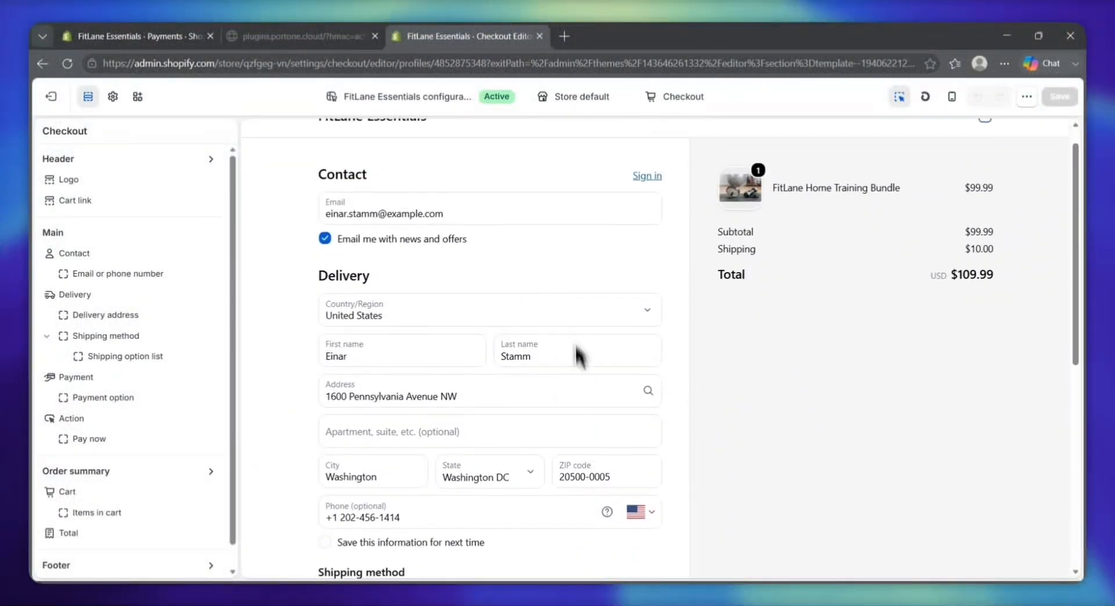
{"action": "scroll", "coordinate": [604, 337], "scroll_direction": "up", "scroll_amount": 1}
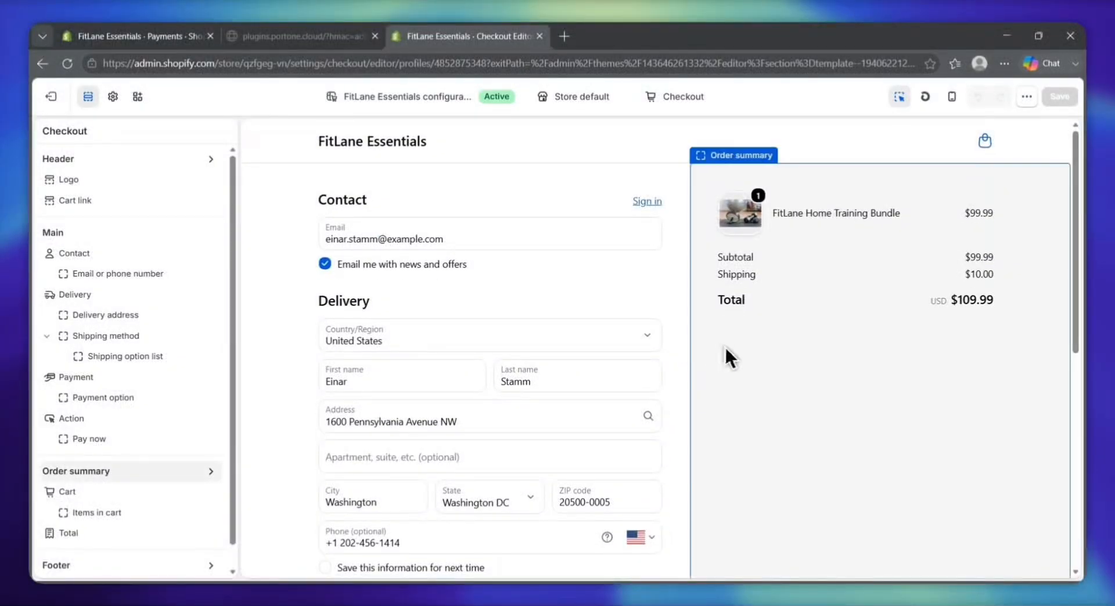
{"action": "scroll", "coordinate": [593, 366], "scroll_direction": "down", "scroll_amount": 3}
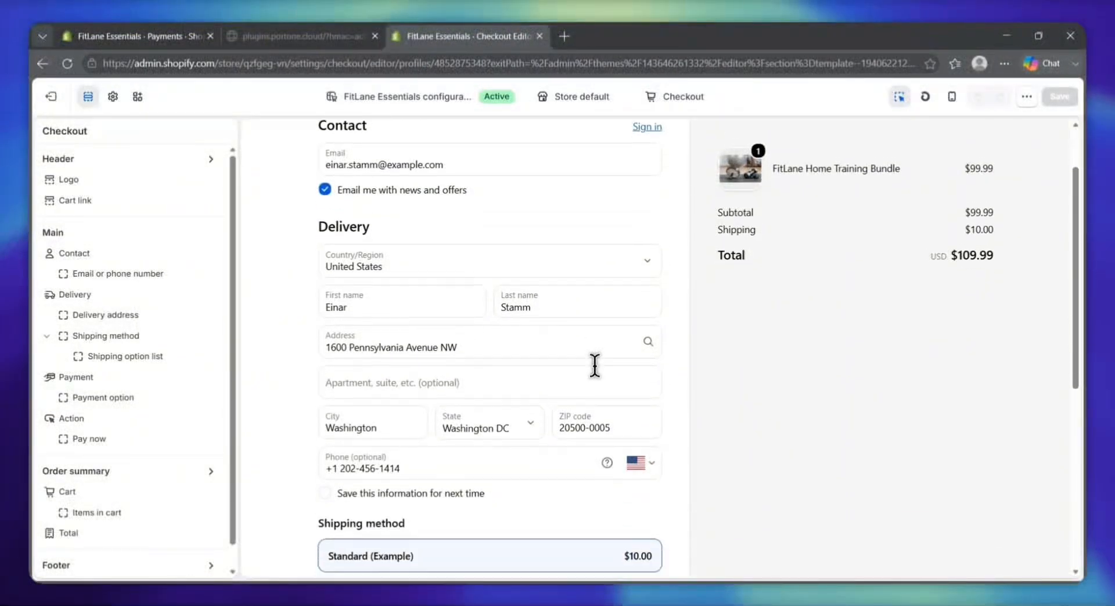
{"action": "scroll", "coordinate": [593, 369], "scroll_direction": "up", "scroll_amount": 2}
{"action": "scroll", "coordinate": [574, 375], "scroll_direction": "up", "scroll_amount": 1}
- Examine the Contact and Delivery sections of the checkout form
{"action": "double_click", "coordinate": [345, 190]}
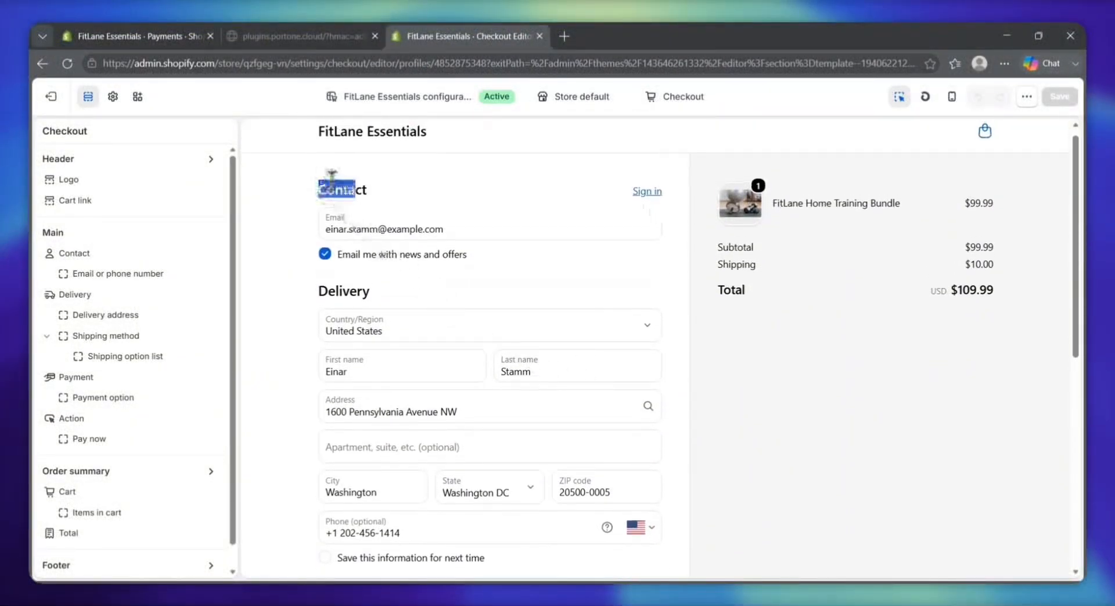
{"action": "scroll", "coordinate": [331, 290], "scroll_direction": "down", "scroll_amount": 2}
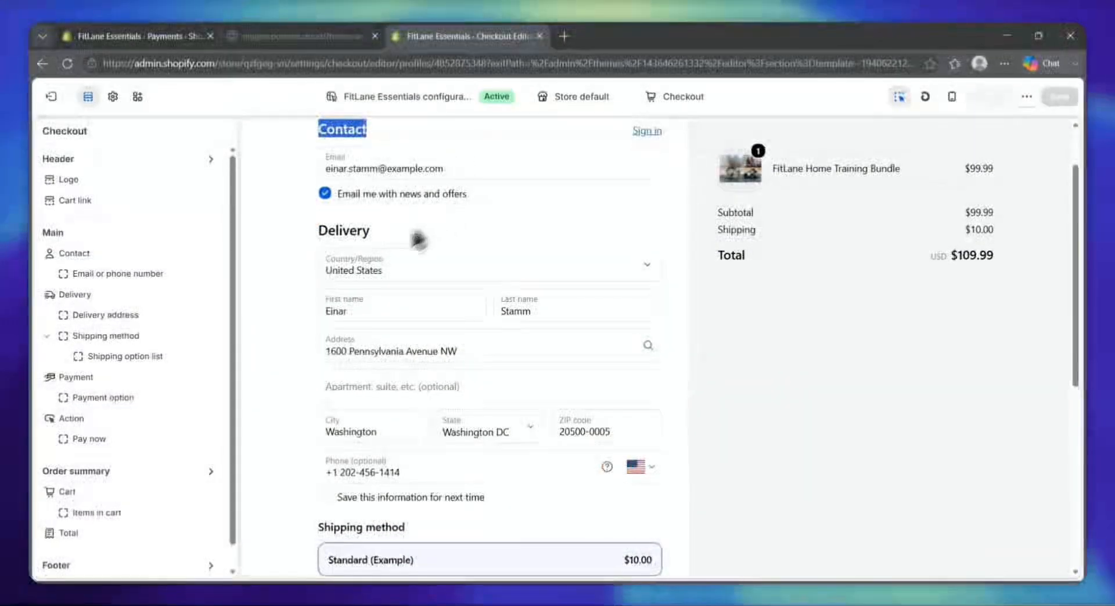
{"action": "left_click_drag", "start_coordinate": [319, 241], "coordinate": [368, 242]}
{"action": "scroll", "coordinate": [368, 242], "scroll_direction": "up", "scroll_amount": 1}
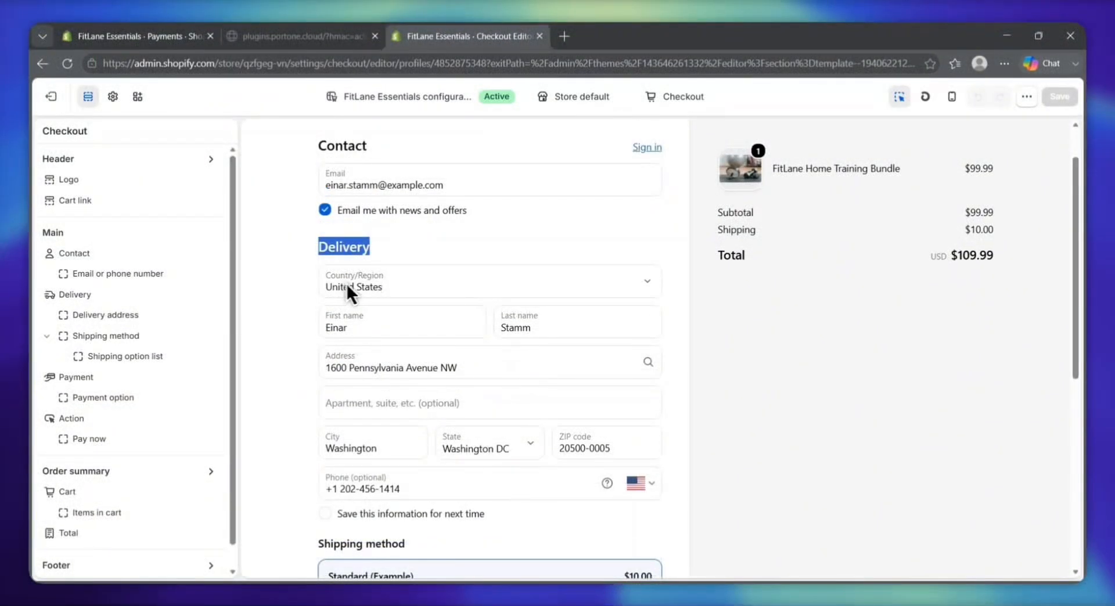
{"action": "scroll", "coordinate": [393, 372], "scroll_direction": "down", "scroll_amount": 3}
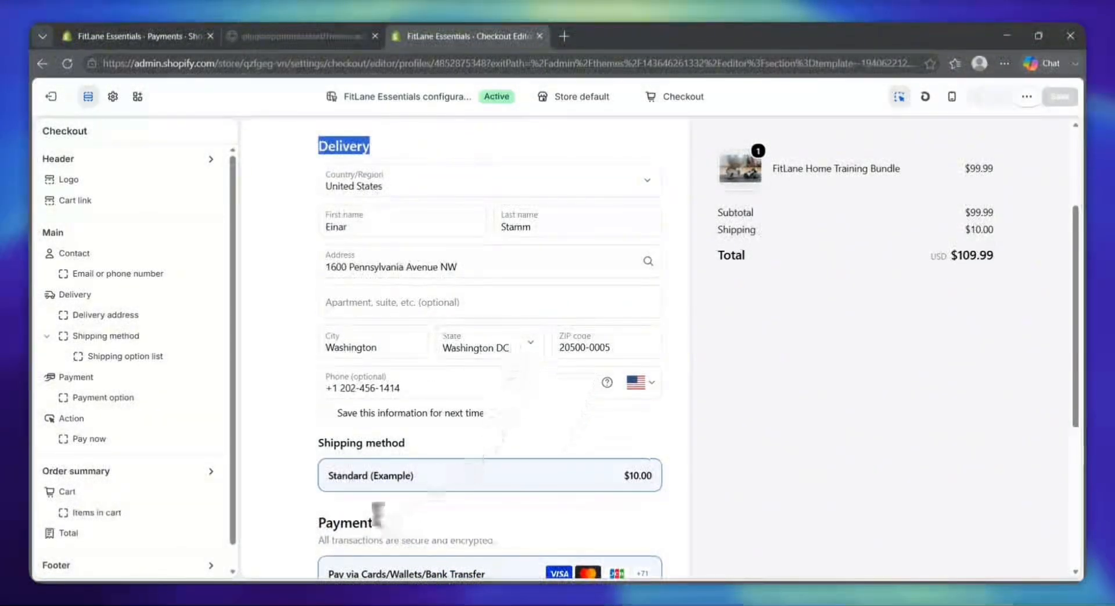
- Review the checkout's shipping method, its Payment section with the Pay via Cards/Wallets/Bank Transfer option, and the billing address choices
{"action": "scroll", "coordinate": [378, 514], "scroll_direction": "down", "scroll_amount": 3}
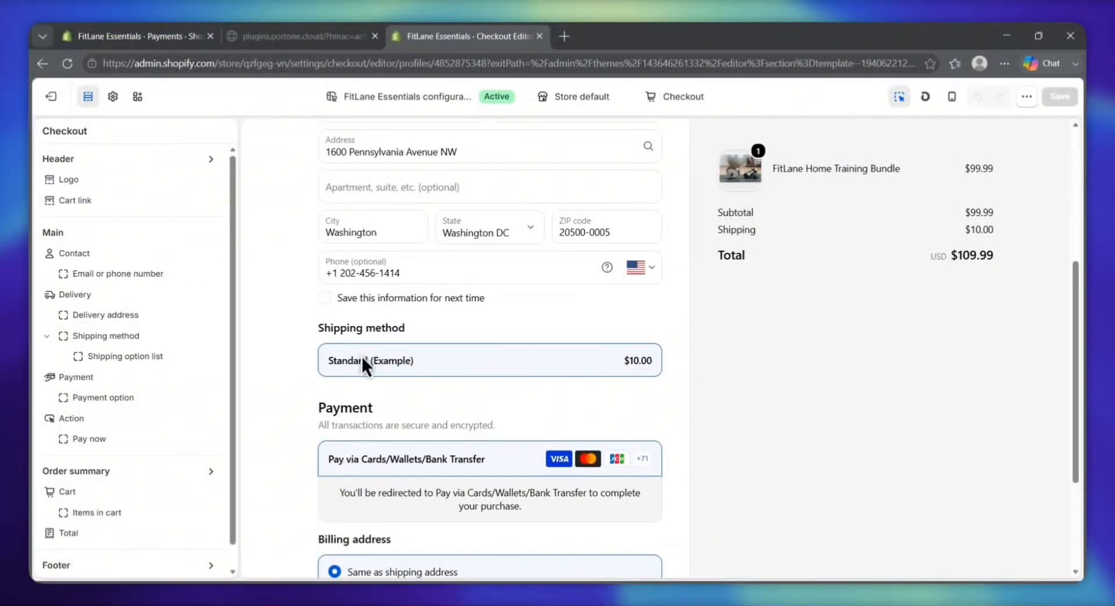
{"action": "left_click_drag", "start_coordinate": [318, 407], "coordinate": [396, 441]}
{"action": "scroll", "coordinate": [396, 481], "scroll_direction": "down", "scroll_amount": 2}
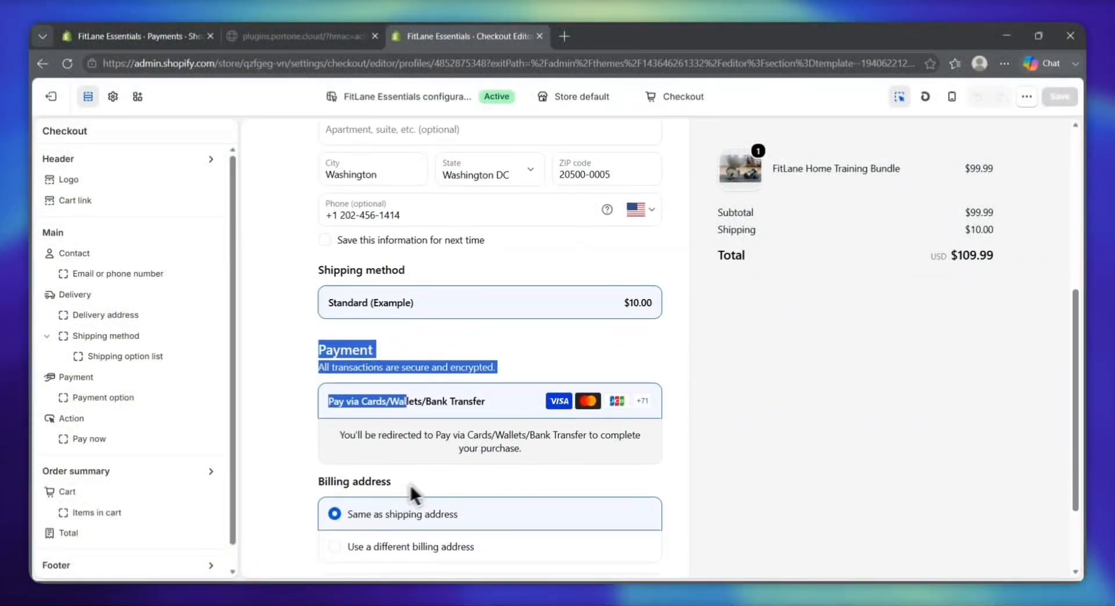
{"action": "left_click", "coordinate": [418, 481]}
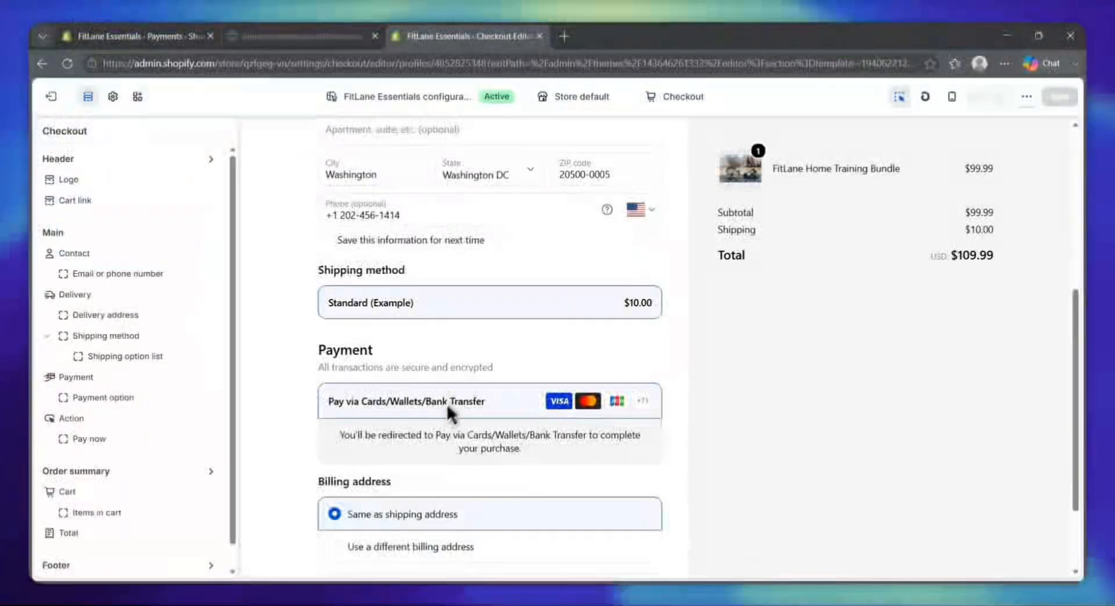
{"action": "left_click_drag", "start_coordinate": [485, 402], "coordinate": [328, 402]}
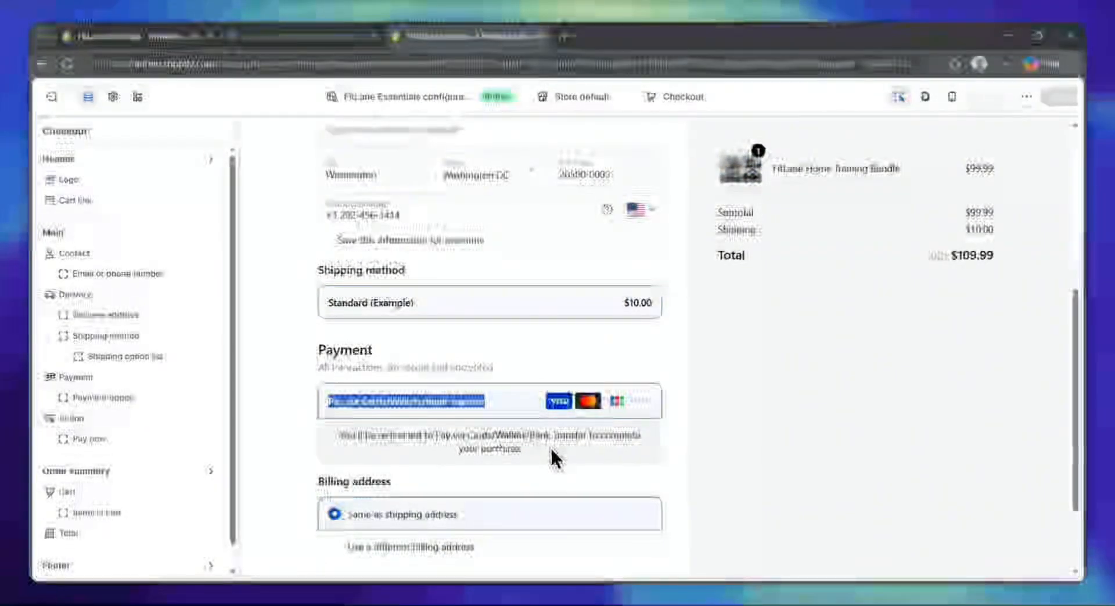
- Examine the checkout's accepted payment icons, redirect notice and billing address choices down to the payment button
{"action": "scroll", "coordinate": [549, 442], "scroll_direction": "down", "scroll_amount": 1}
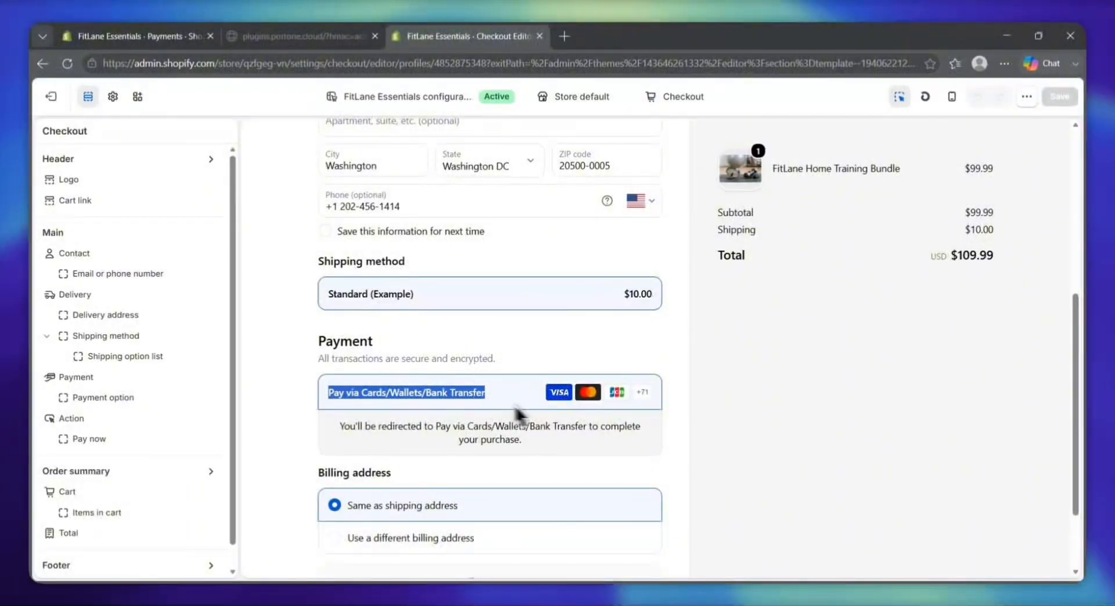
{"action": "left_click_drag", "start_coordinate": [651, 396], "coordinate": [615, 398]}
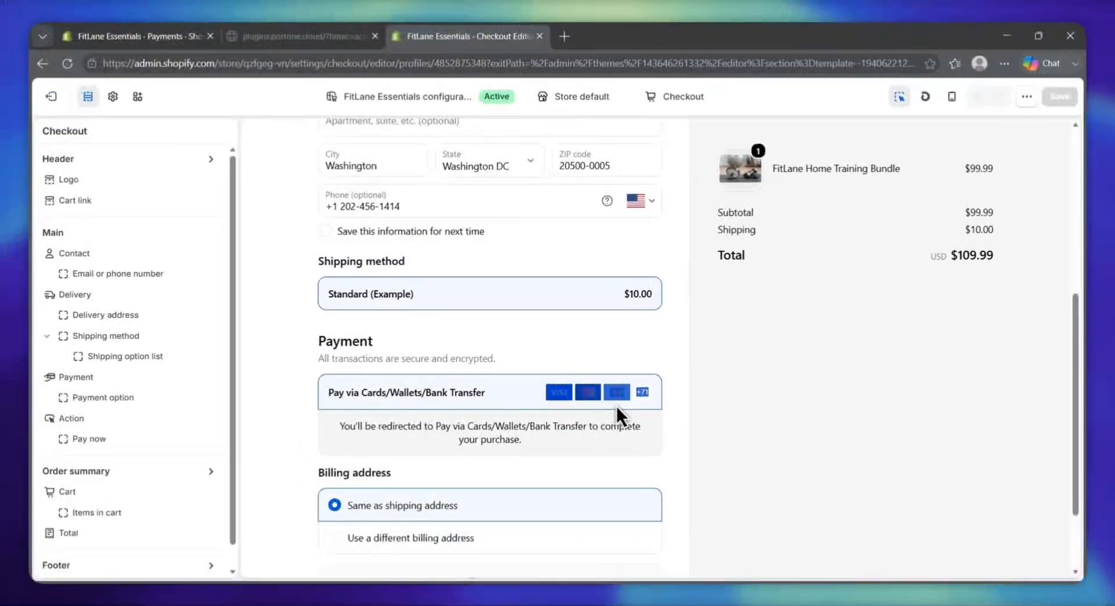
{"action": "left_click", "coordinate": [625, 405]}
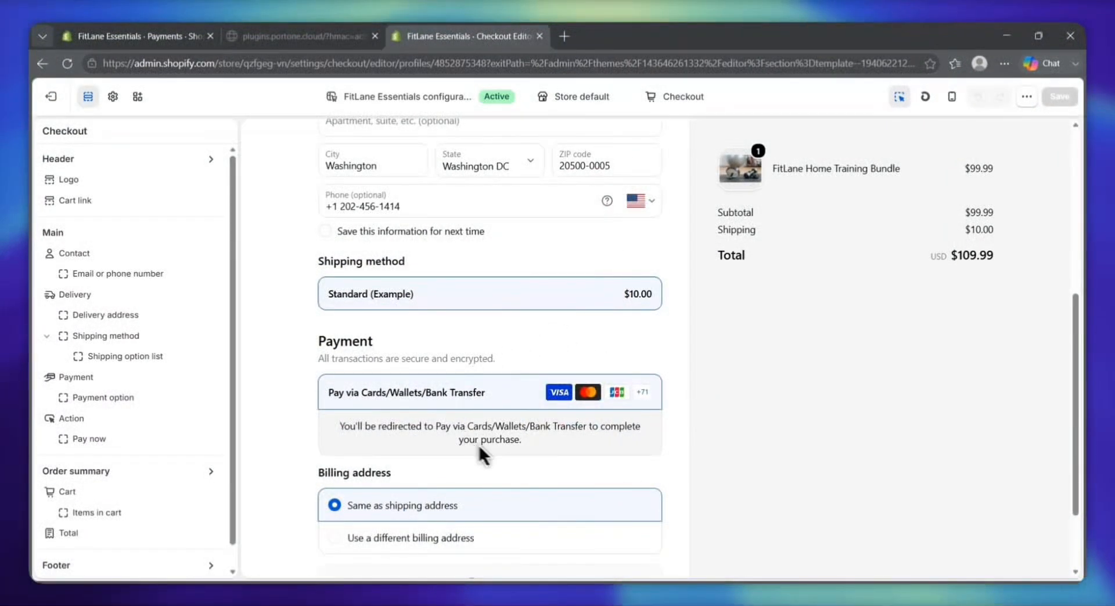
{"action": "scroll", "coordinate": [506, 411], "scroll_direction": "down", "scroll_amount": 1}
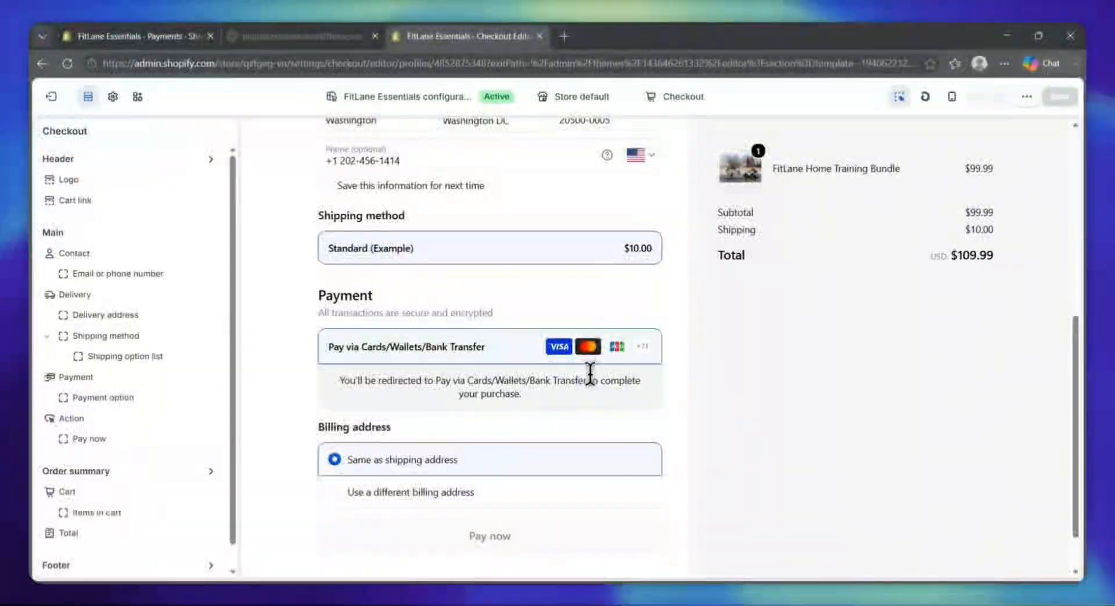
{"action": "left_click_drag", "start_coordinate": [319, 427], "coordinate": [375, 427]}
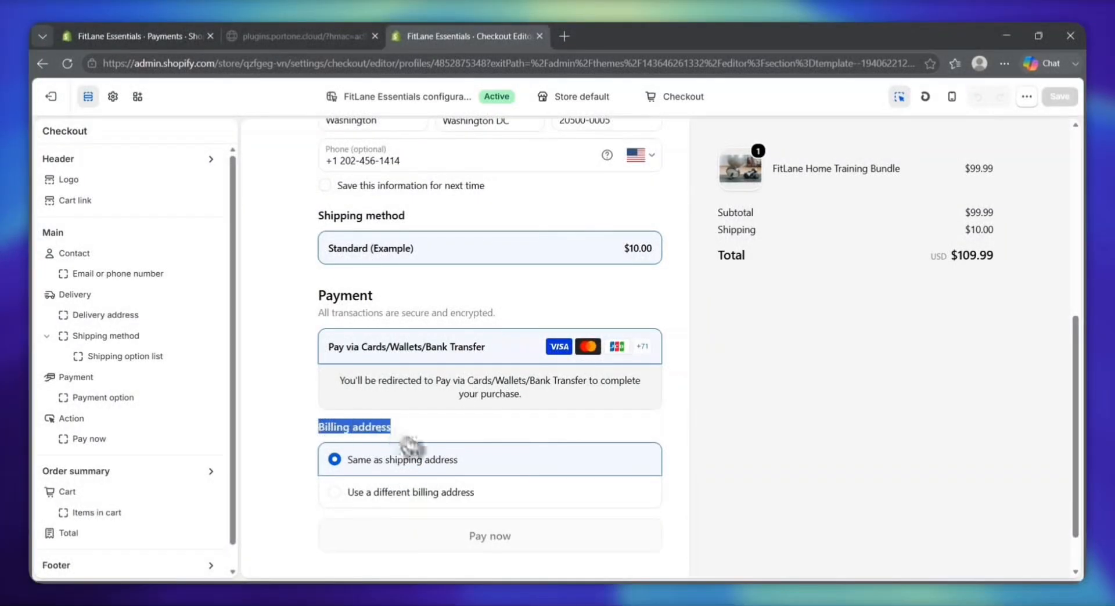
{"action": "scroll", "coordinate": [383, 516], "scroll_direction": "down", "scroll_amount": 1}
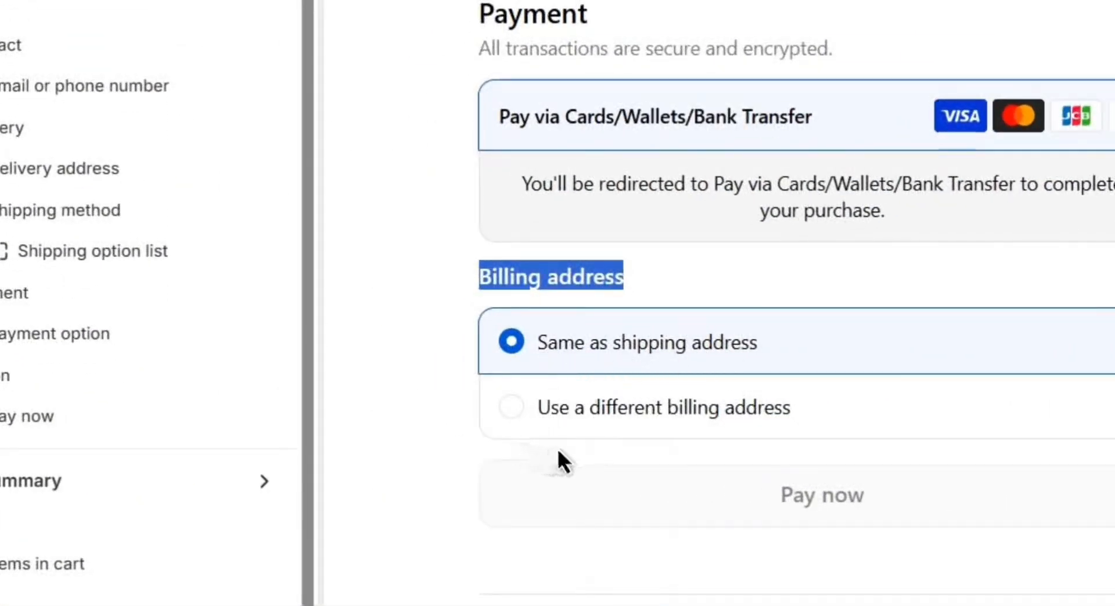
{"action": "left_click", "coordinate": [765, 441]}
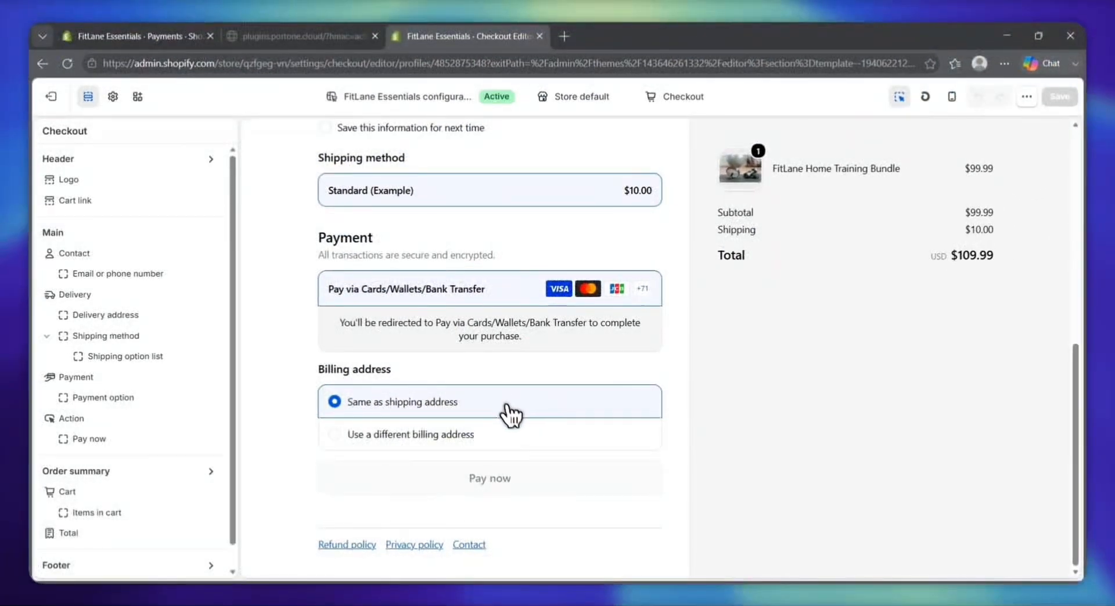
{"action": "scroll", "coordinate": [511, 414], "scroll_direction": "up", "scroll_amount": 1}
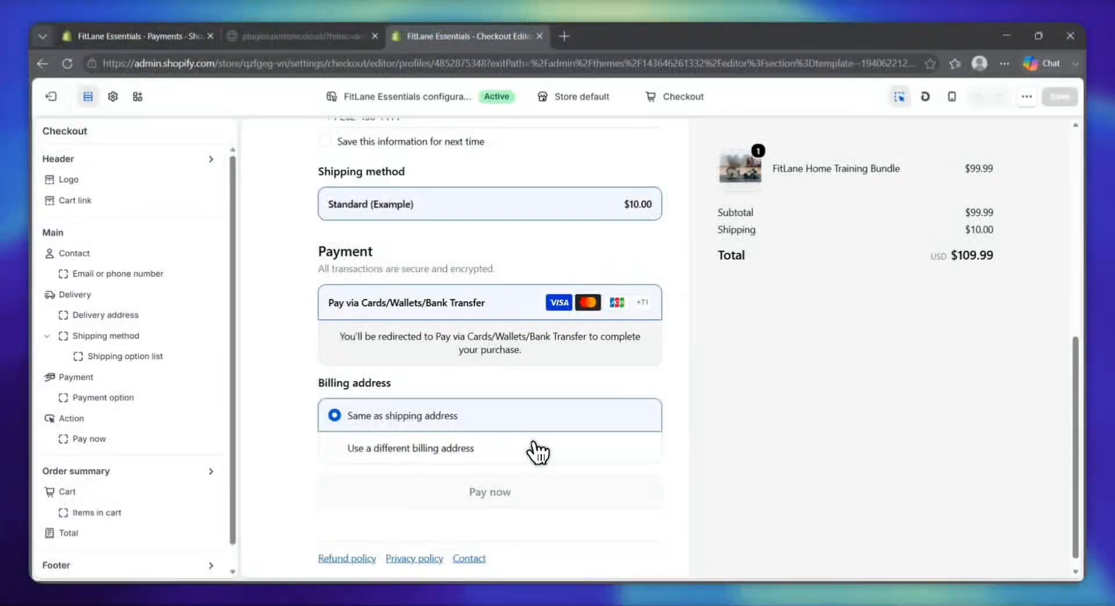
{"action": "scroll", "coordinate": [633, 392], "scroll_direction": "up", "scroll_amount": 5}
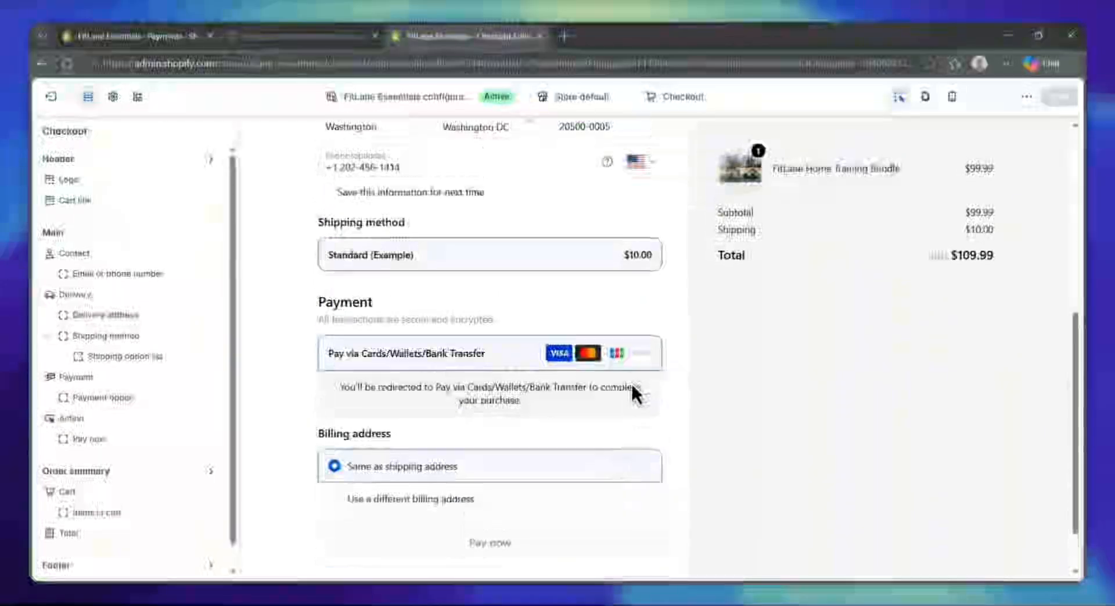
{"action": "scroll", "coordinate": [632, 385], "scroll_direction": "up", "scroll_amount": 3}
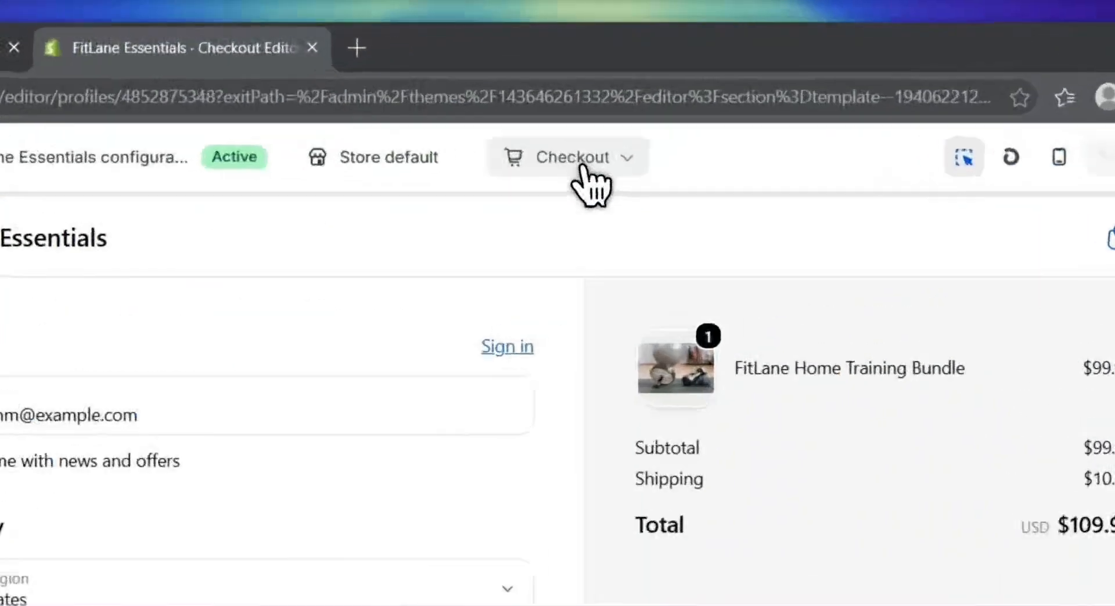
- Change the checkout editor preview to the post-purchase Thank you page and examine its order confirmation message
{"action": "left_click", "coordinate": [685, 99]}
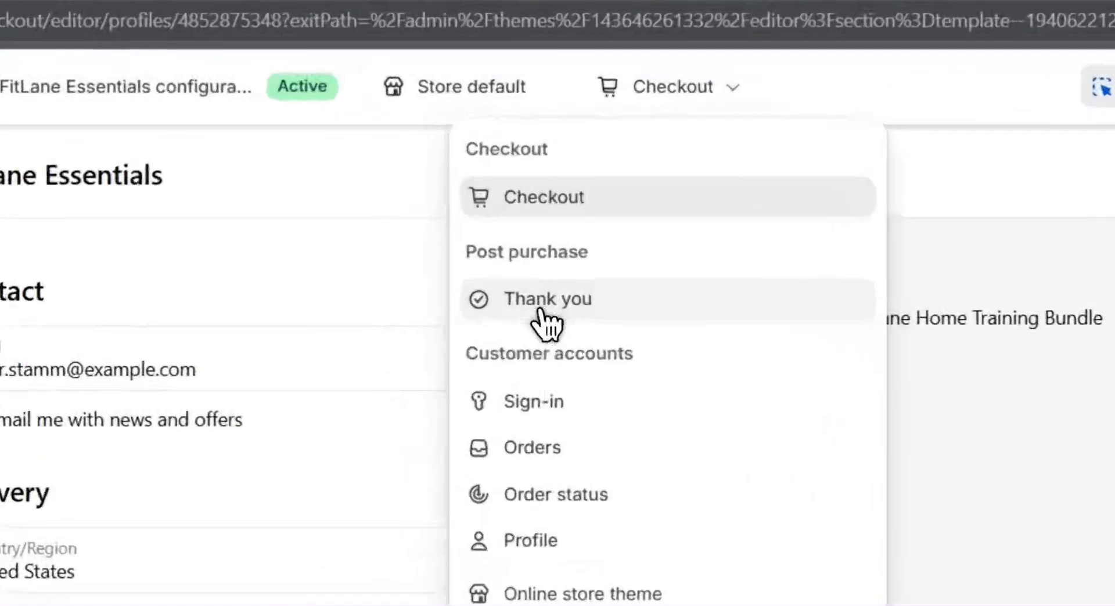
{"action": "left_click", "coordinate": [539, 313]}
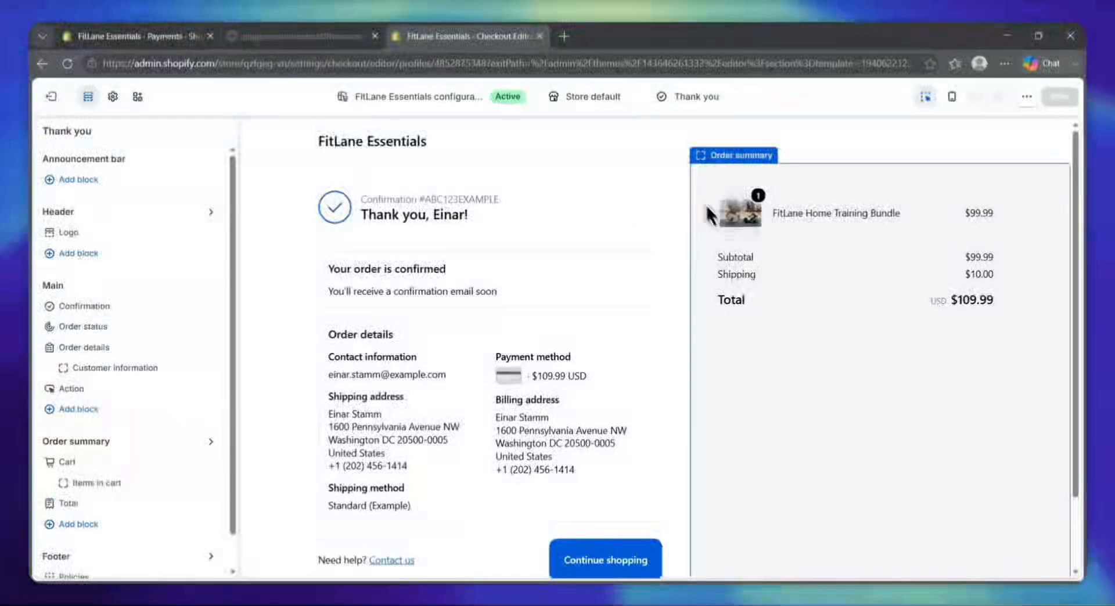
{"action": "scroll", "coordinate": [639, 325], "scroll_direction": "down", "scroll_amount": 1}
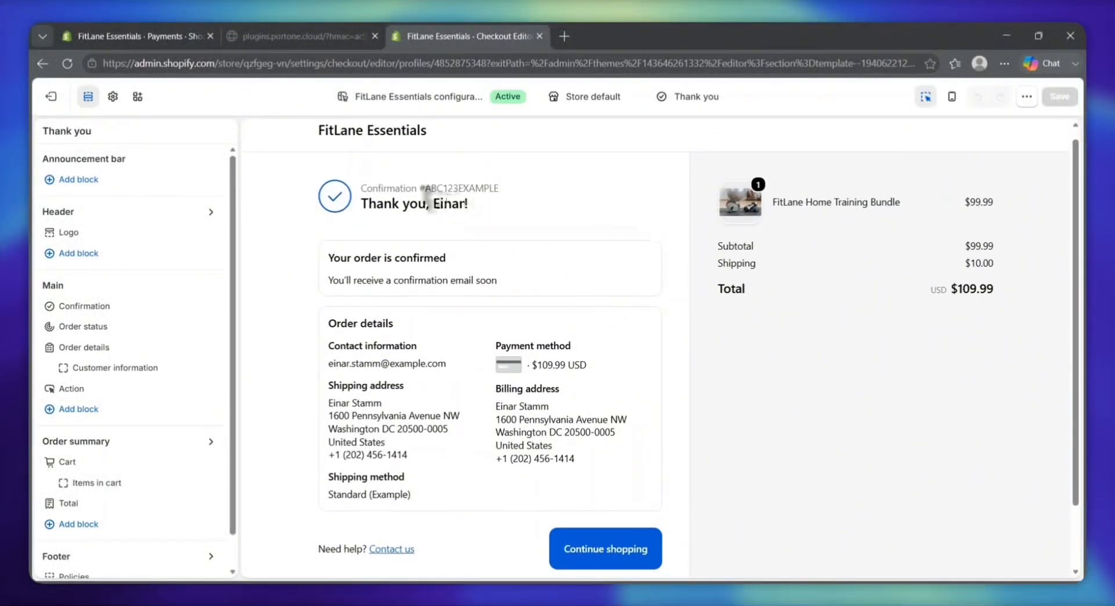
{"action": "left_click_drag", "start_coordinate": [360, 187], "coordinate": [571, 306]}
{"action": "left_click", "coordinate": [567, 307]}
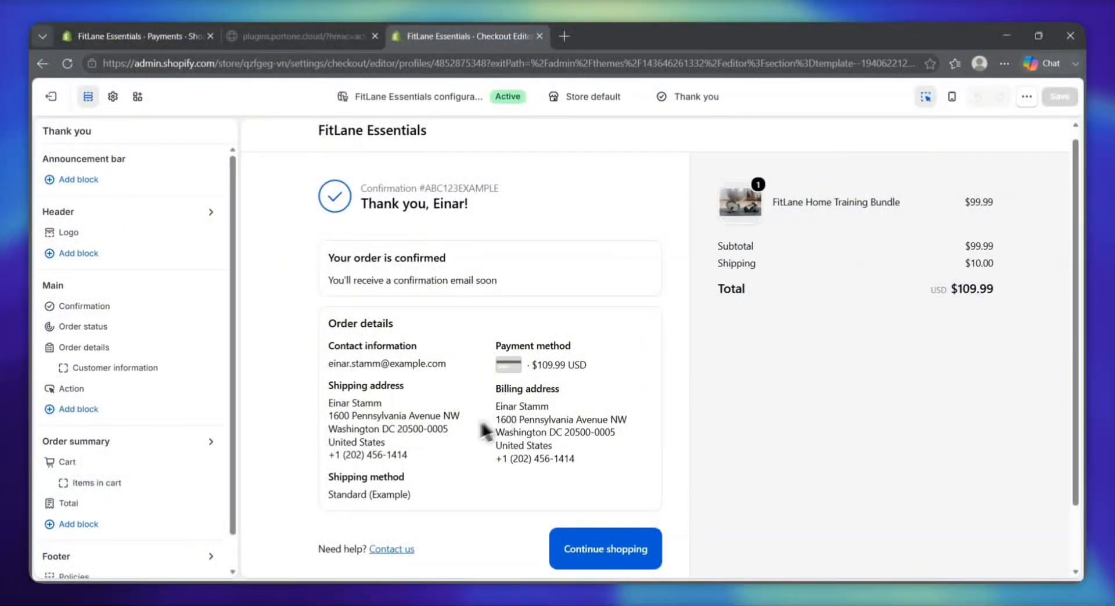
- Review the Thank you page's order details, shipping and billing information, order summary and footer policy links
{"action": "scroll", "coordinate": [577, 400], "scroll_direction": "down", "scroll_amount": 3}
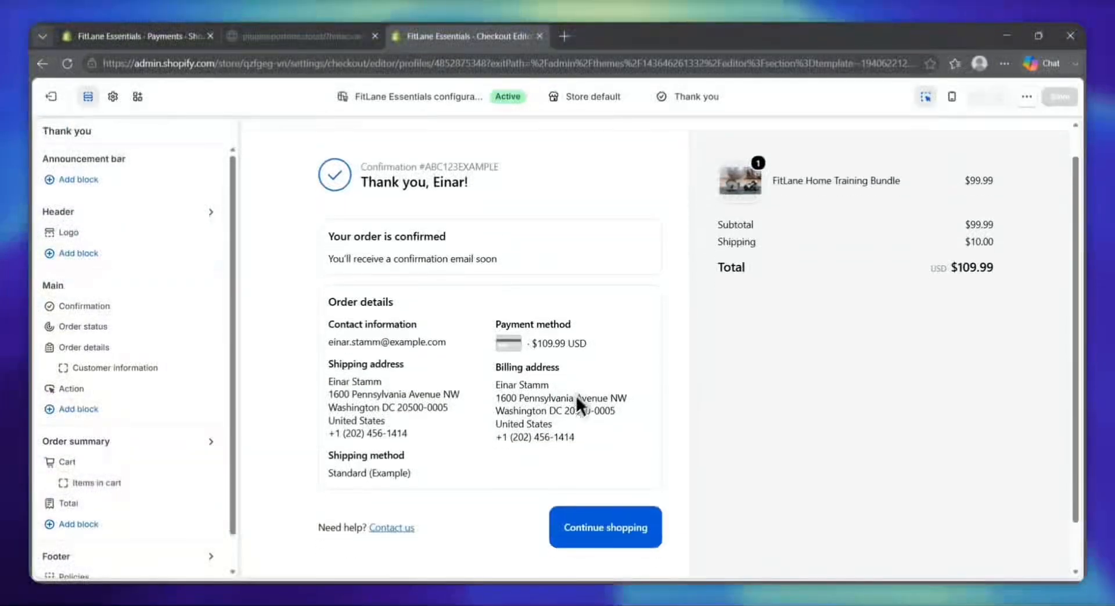
{"action": "scroll", "coordinate": [583, 388], "scroll_direction": "up", "scroll_amount": 3}
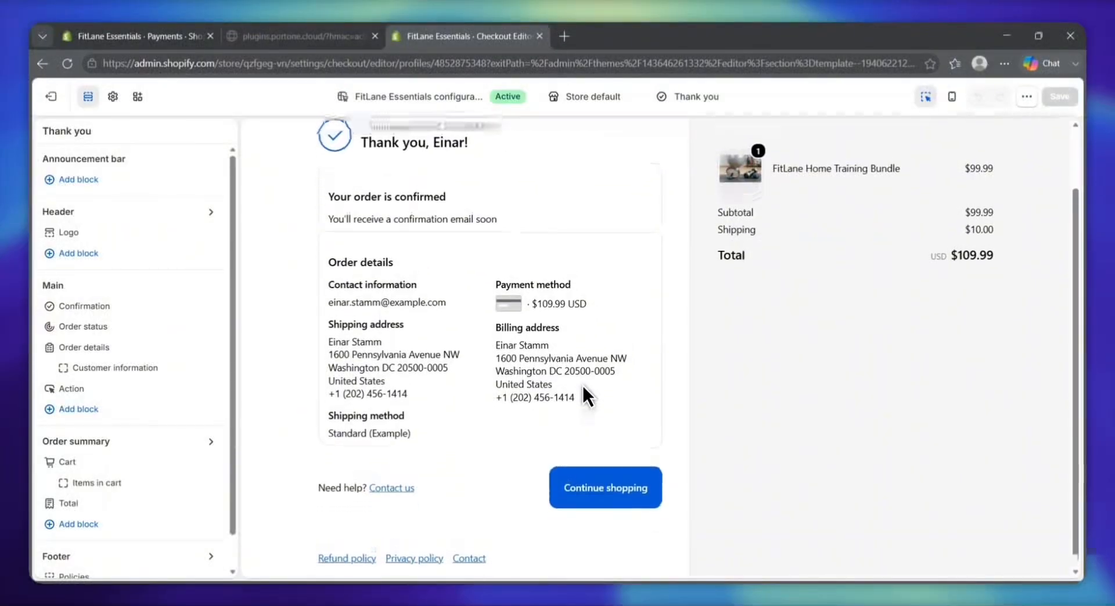
{"action": "scroll", "coordinate": [582, 383], "scroll_direction": "down", "scroll_amount": 1}
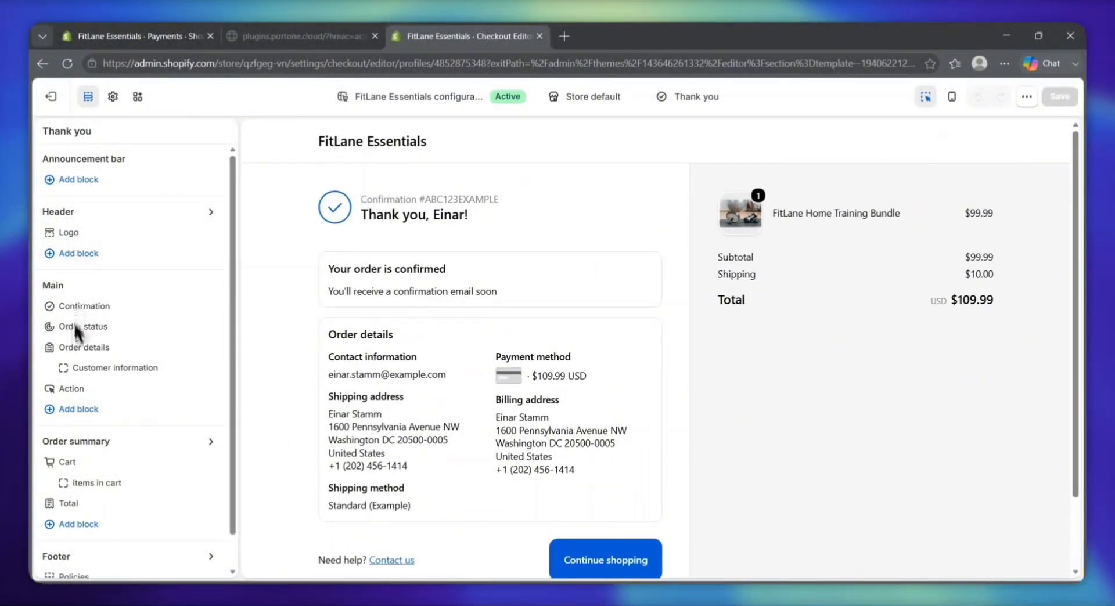
{"action": "scroll", "coordinate": [114, 326], "scroll_direction": "down", "scroll_amount": 2}
{"action": "scroll", "coordinate": [115, 326], "scroll_direction": "up", "scroll_amount": 2}
{"action": "scroll", "coordinate": [624, 398], "scroll_direction": "down", "scroll_amount": 1}
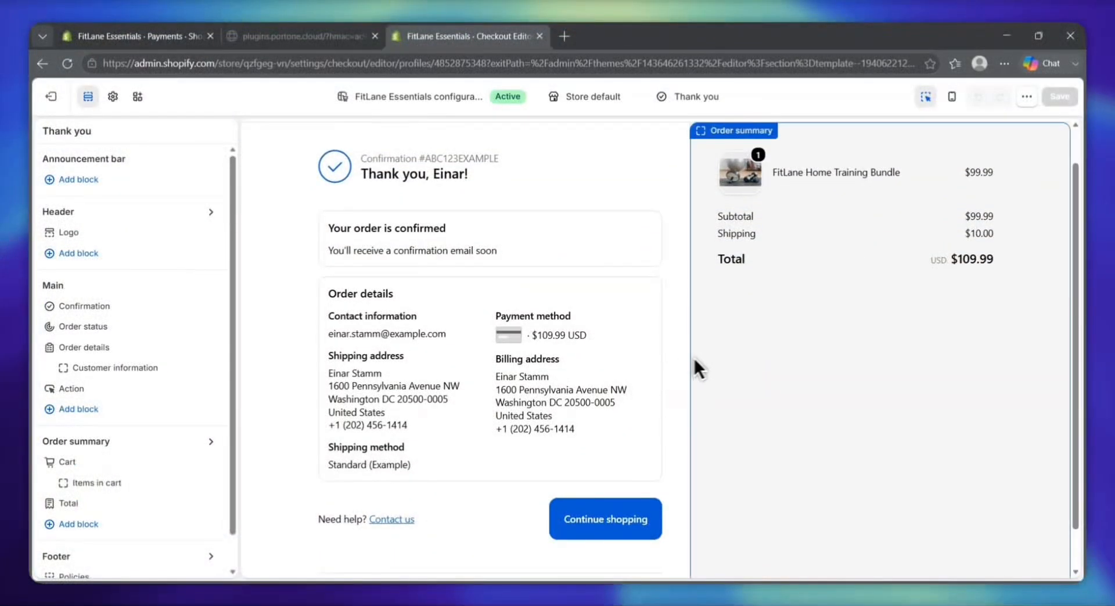
{"action": "scroll", "coordinate": [704, 389], "scroll_direction": "up", "scroll_amount": 1}
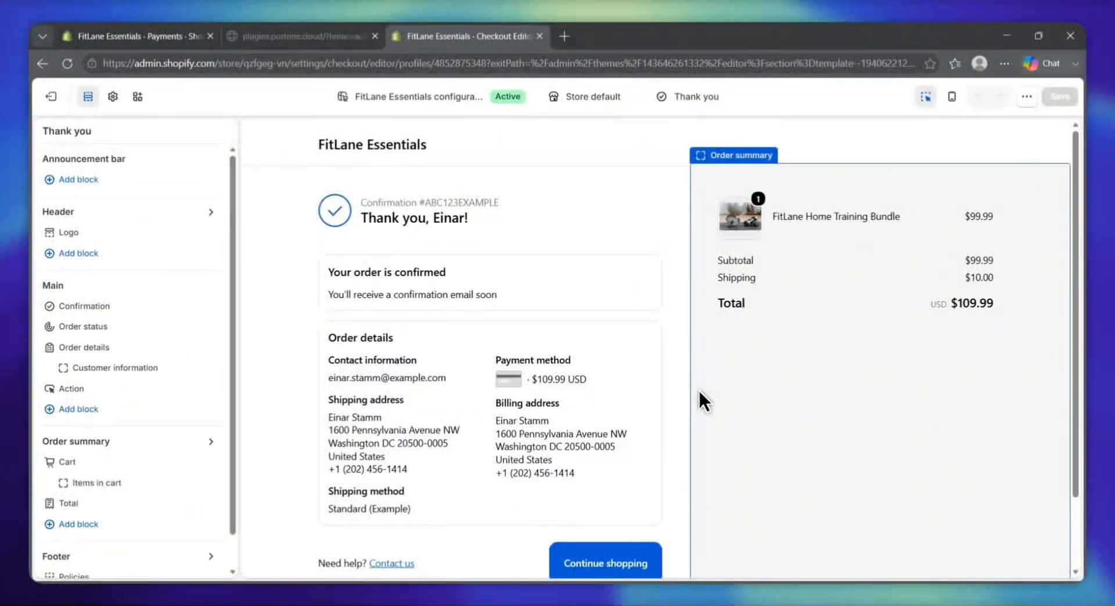
{"action": "scroll", "coordinate": [604, 407], "scroll_direction": "down", "scroll_amount": 1}
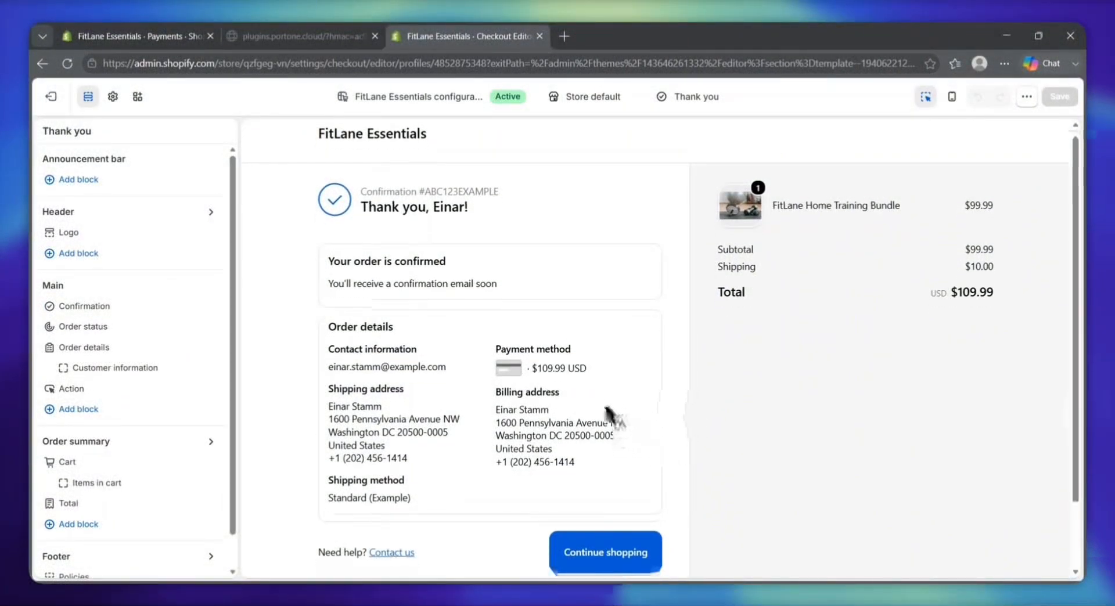
{"action": "scroll", "coordinate": [599, 376], "scroll_direction": "up", "scroll_amount": 1}
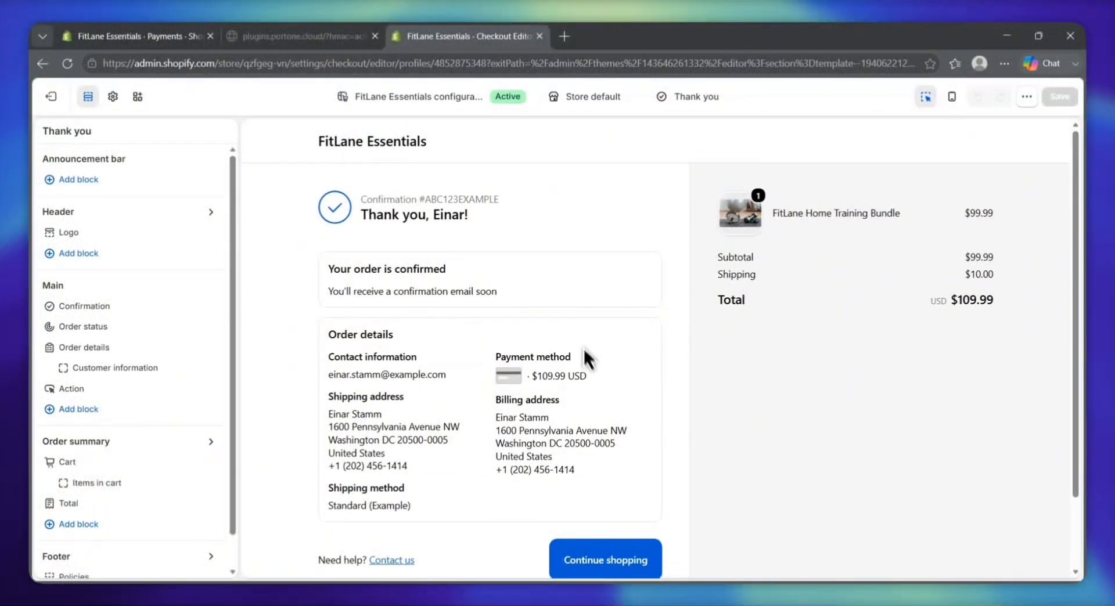
{"action": "scroll", "coordinate": [609, 401], "scroll_direction": "down", "scroll_amount": 2}
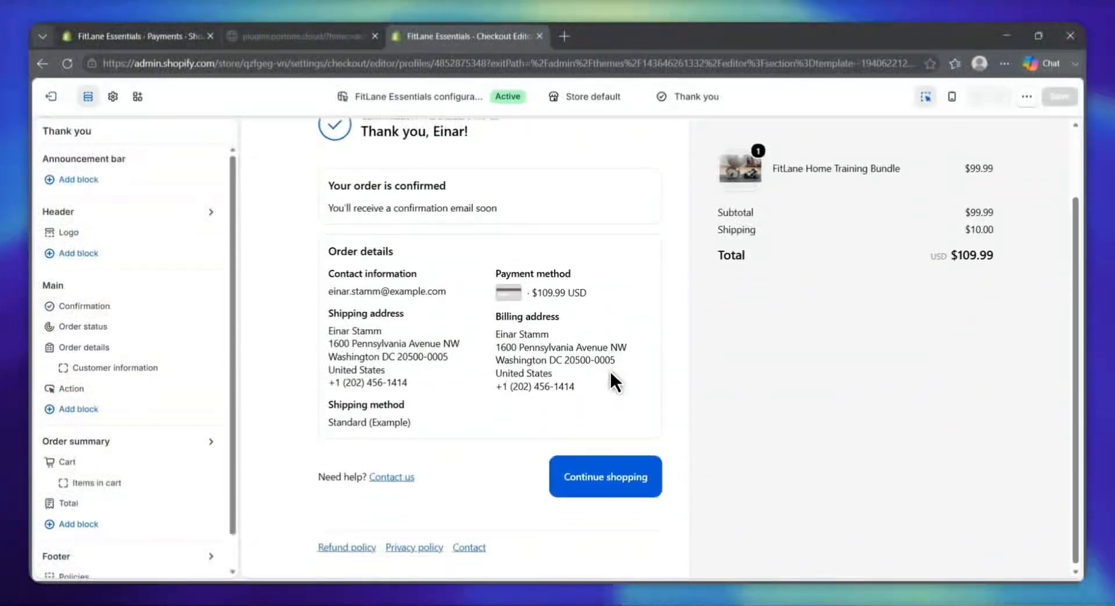
{"action": "scroll", "coordinate": [610, 371], "scroll_direction": "up", "scroll_amount": 2}
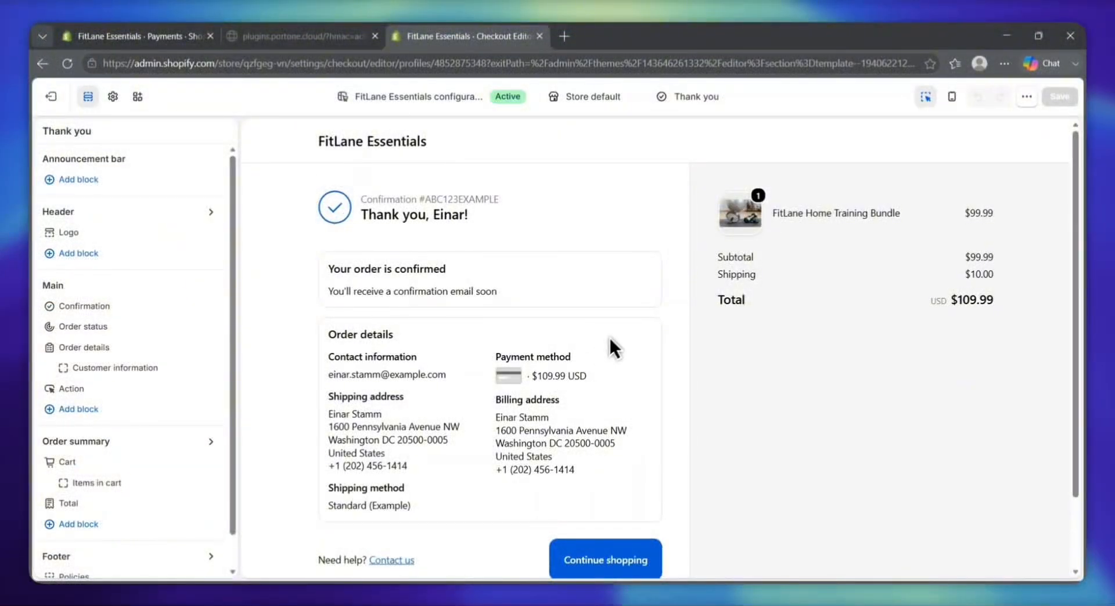
- Return the preview to the Checkout page and look over its delivery, shipping, payment and billing sections
{"action": "left_click", "coordinate": [685, 98]}
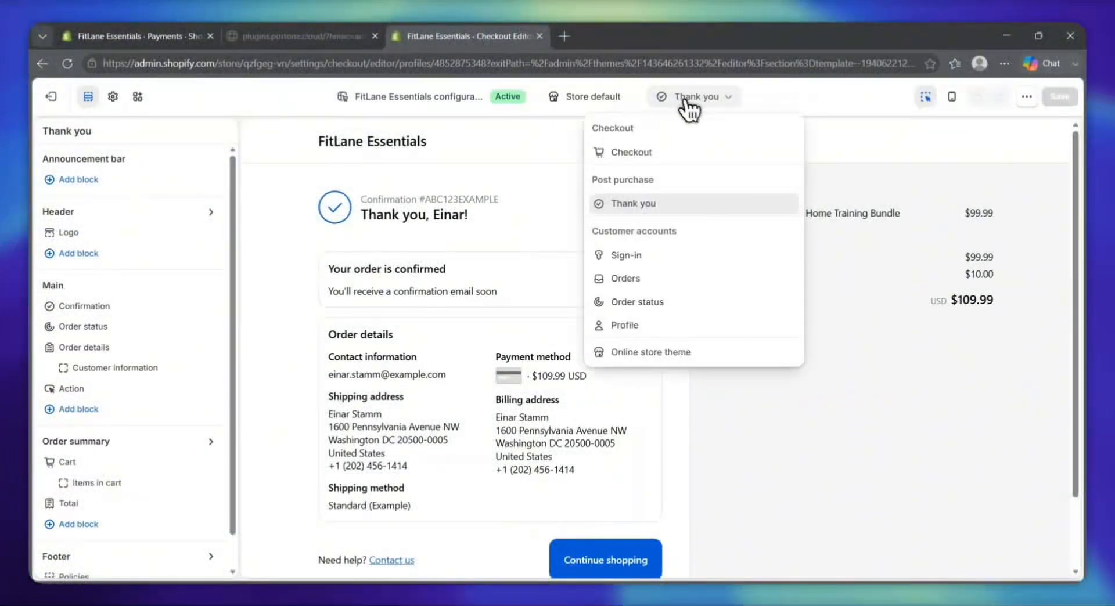
{"action": "left_click", "coordinate": [630, 154]}
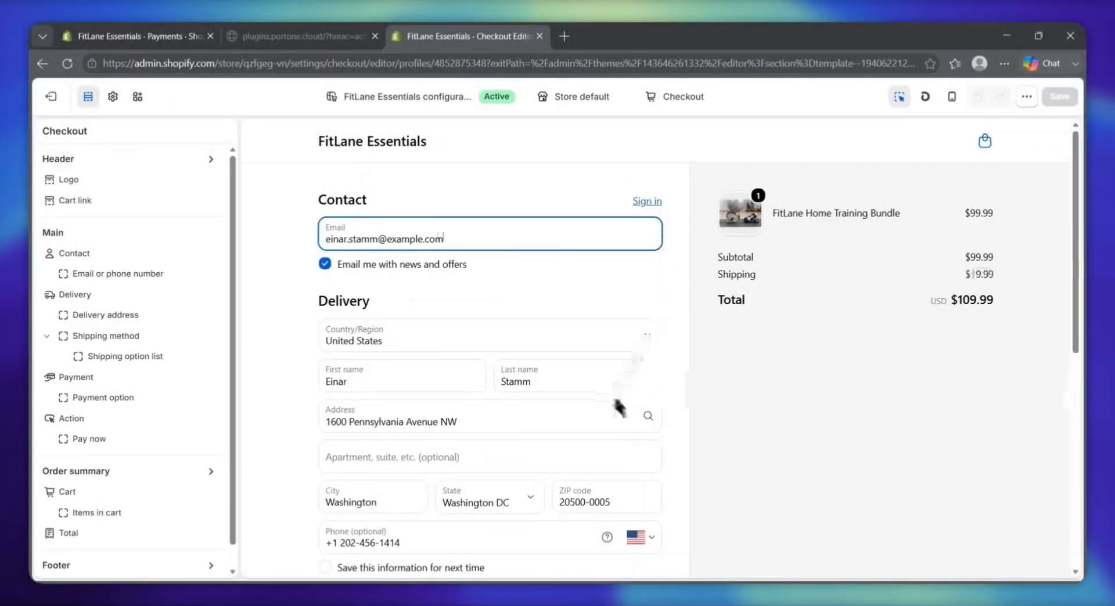
{"action": "scroll", "coordinate": [590, 360], "scroll_direction": "down", "scroll_amount": 4}
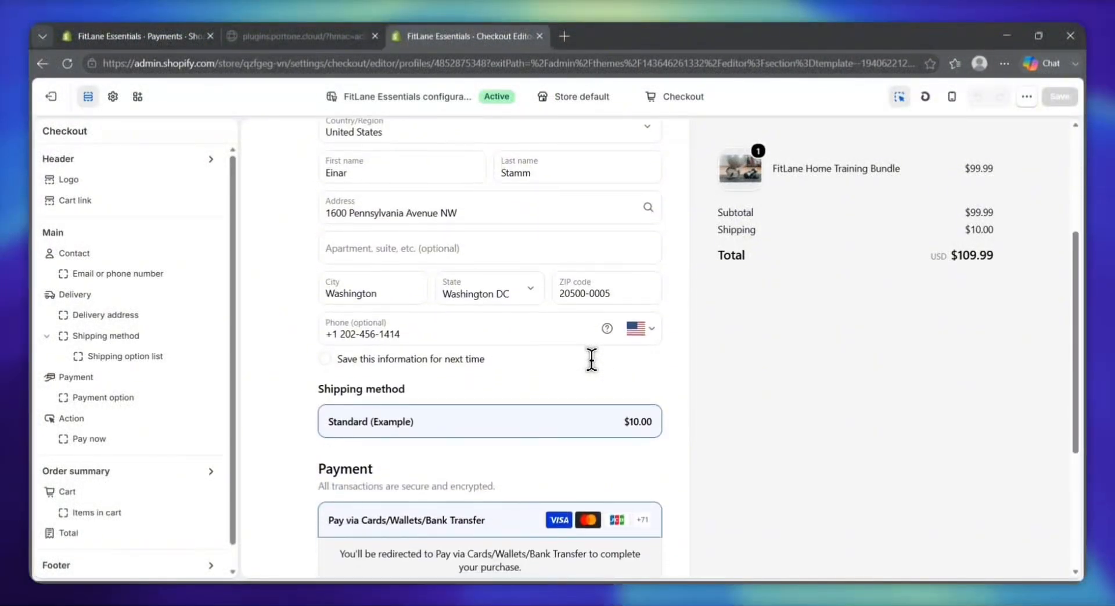
{"action": "scroll", "coordinate": [591, 360], "scroll_direction": "down", "scroll_amount": 4}
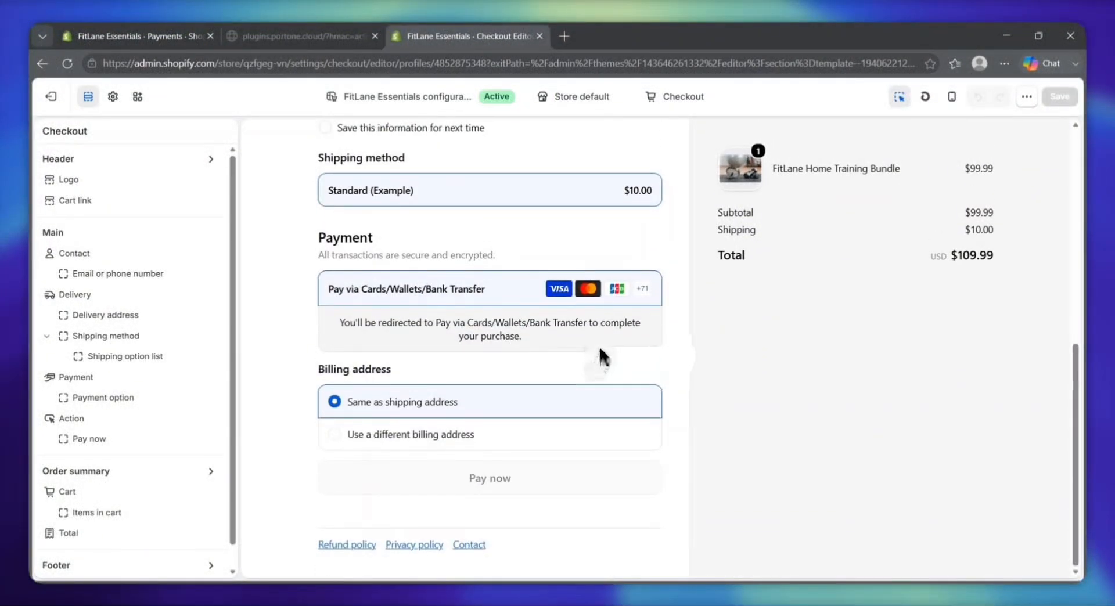
{"action": "scroll", "coordinate": [540, 238], "scroll_direction": "up", "scroll_amount": 3}
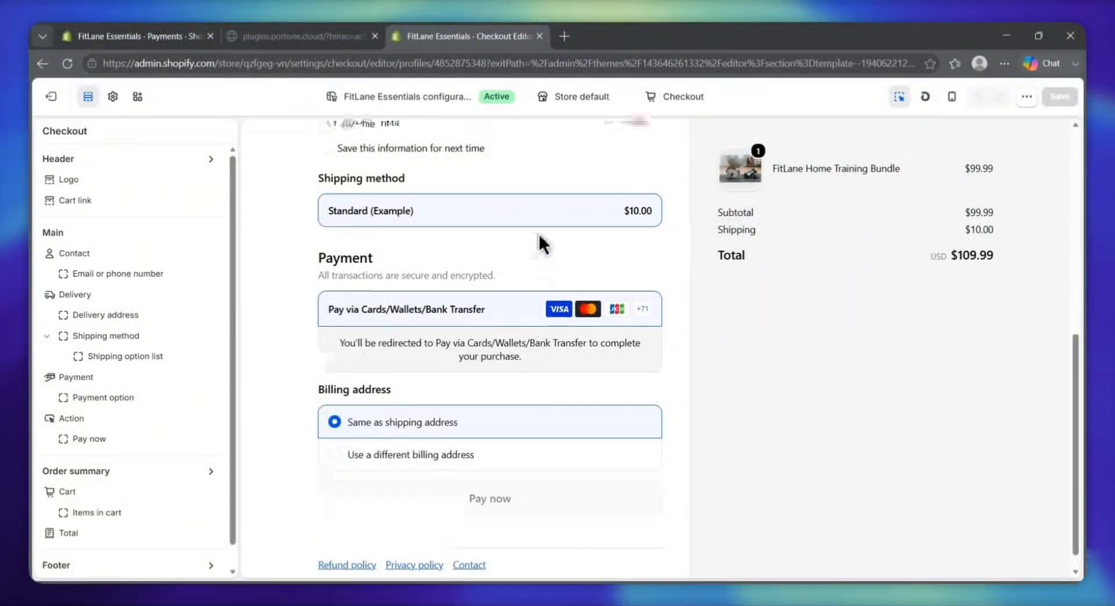
{"action": "scroll", "coordinate": [559, 235], "scroll_direction": "up", "scroll_amount": 5}
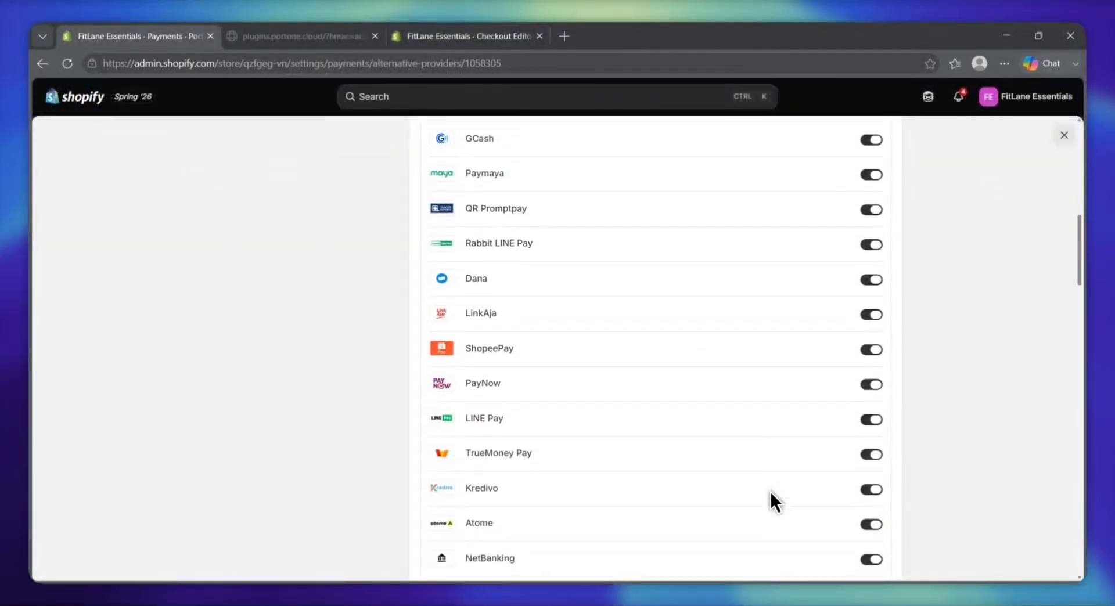
- Switch to the payment provider's settings page and review its enabled payment methods and the Test mode option
{"action": "scroll", "coordinate": [770, 492], "scroll_direction": "down", "scroll_amount": 20}
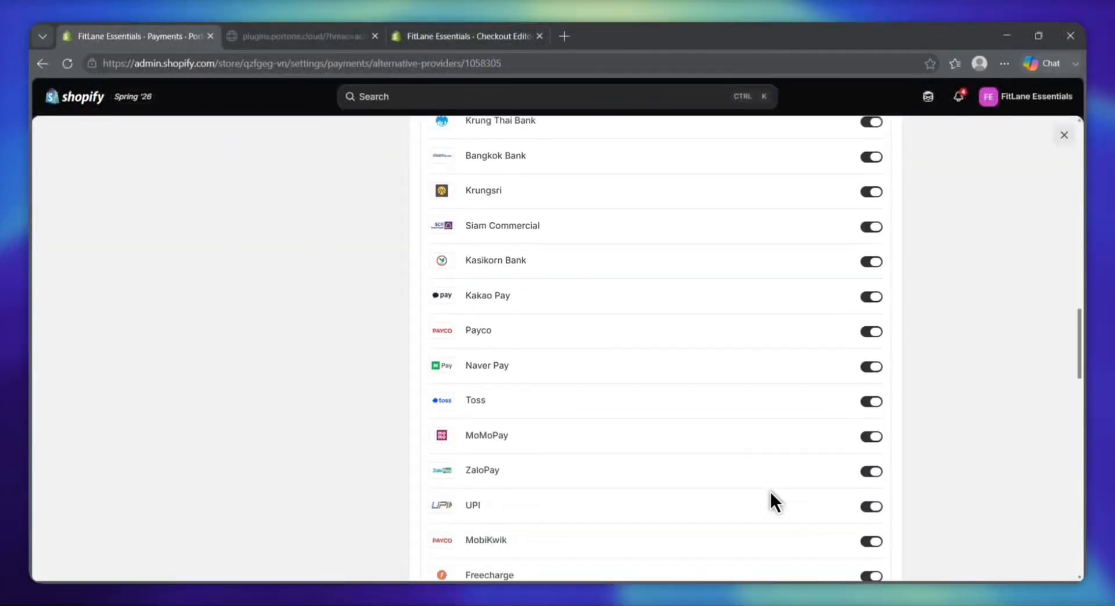
{"action": "scroll", "coordinate": [772, 465], "scroll_direction": "down", "scroll_amount": 10}
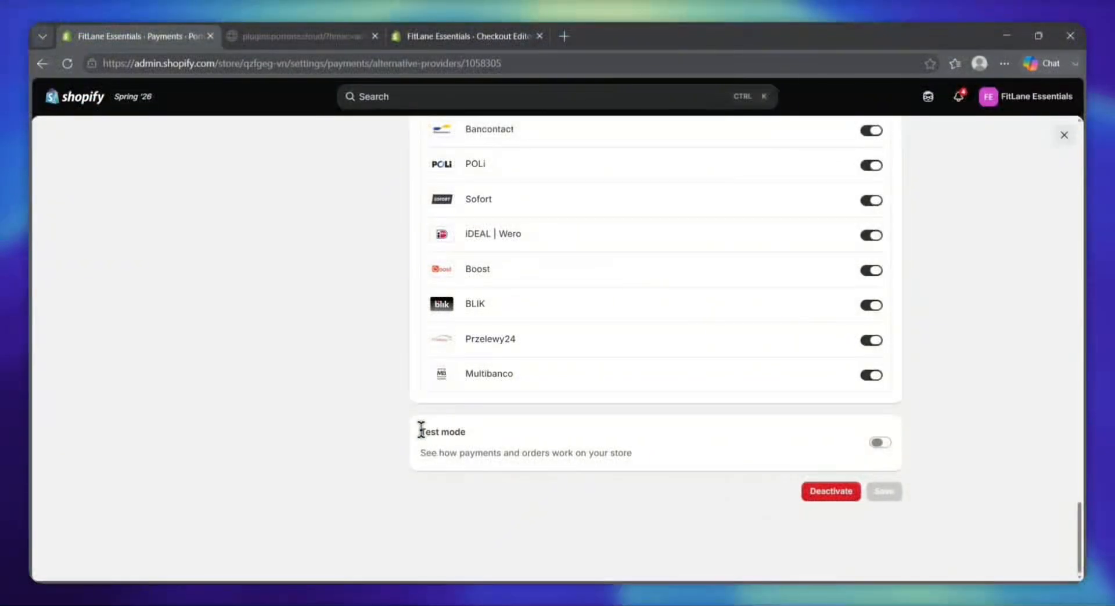
{"action": "left_click_drag", "start_coordinate": [420, 431], "coordinate": [645, 455]}
{"action": "mouse_move", "coordinate": [784, 416]}
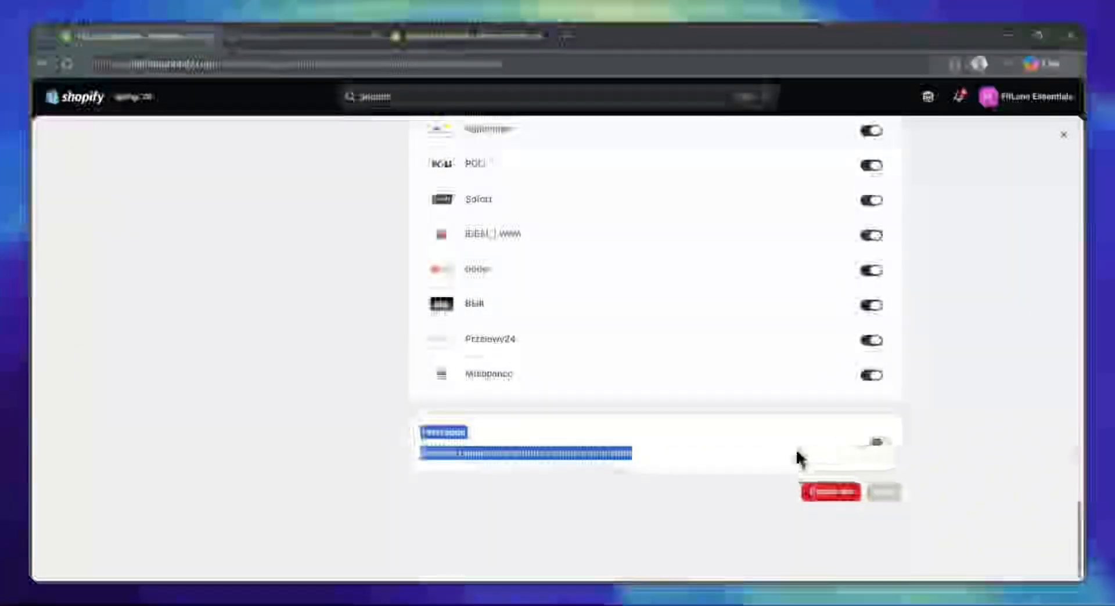
{"action": "left_click", "coordinate": [900, 463]}
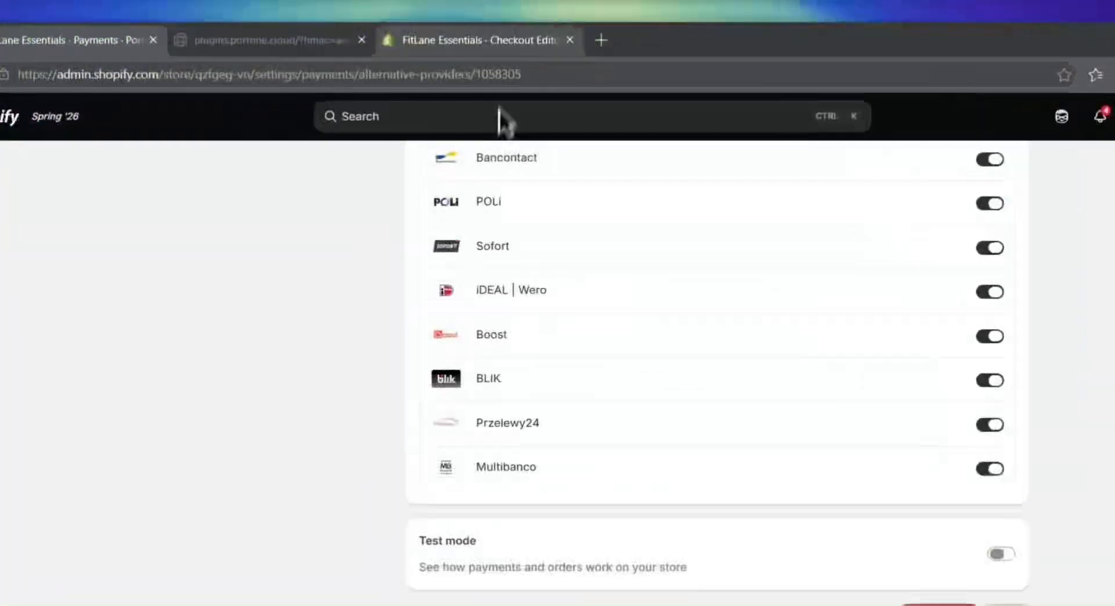
- Open the checkout editor's settings and review the logo, color, input field, typography, layout and address autocompletion options
{"action": "left_click", "coordinate": [497, 42]}
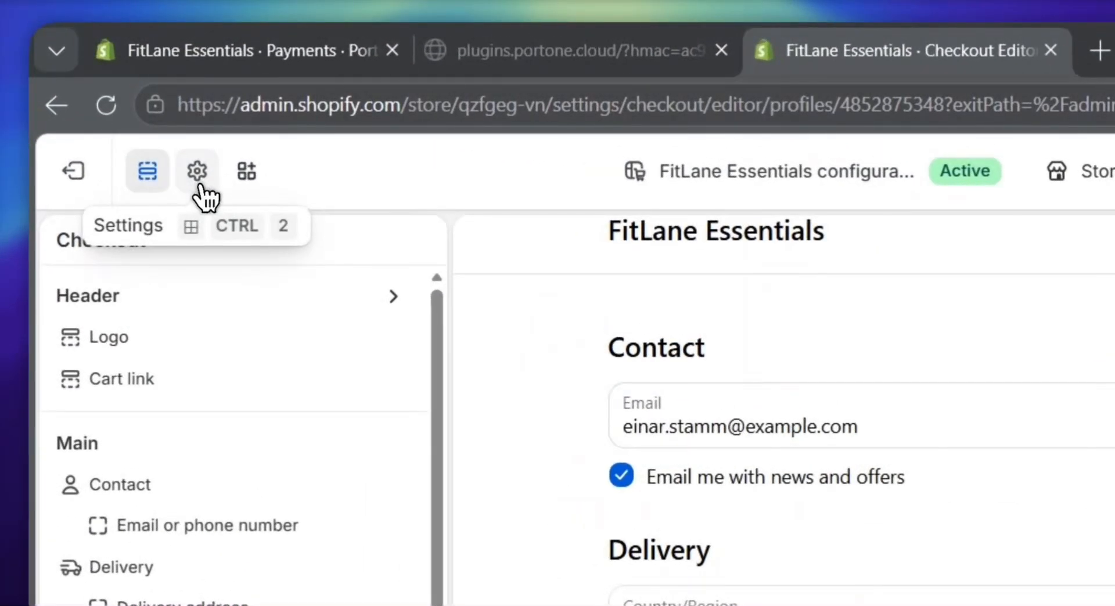
{"action": "left_click", "coordinate": [198, 181]}
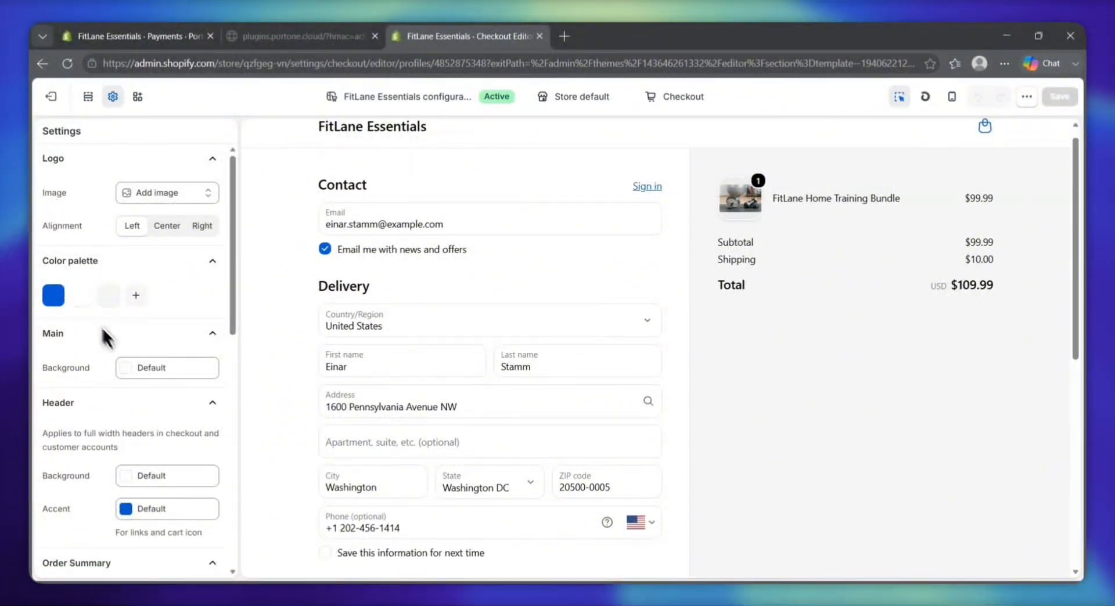
{"action": "scroll", "coordinate": [139, 323], "scroll_direction": "down", "scroll_amount": 1}
{"action": "scroll", "coordinate": [141, 303], "scroll_direction": "down", "scroll_amount": 3}
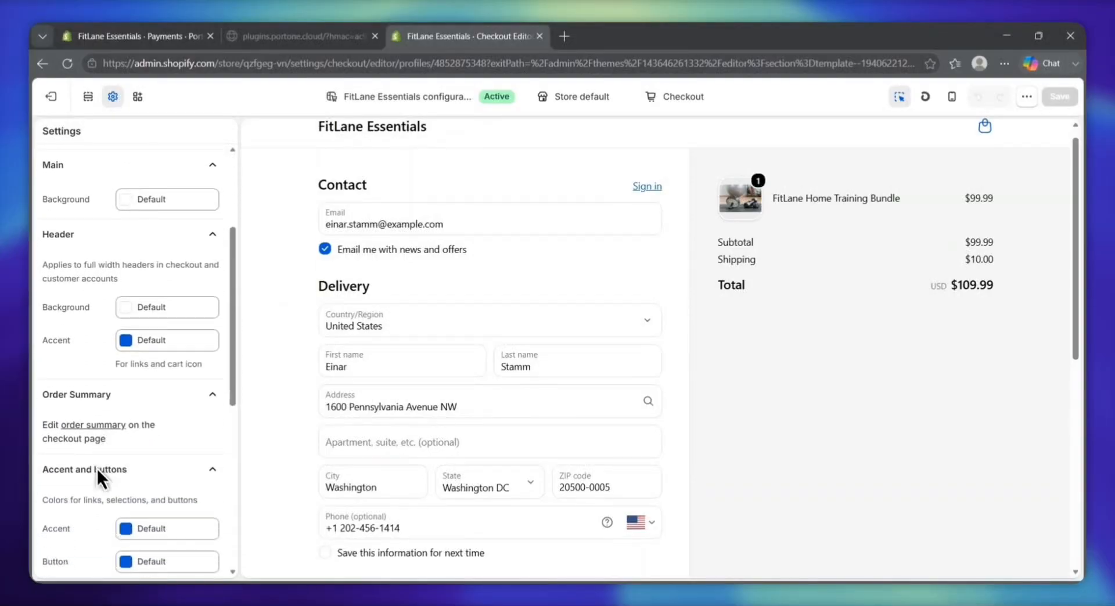
{"action": "scroll", "coordinate": [92, 461], "scroll_direction": "down", "scroll_amount": 1}
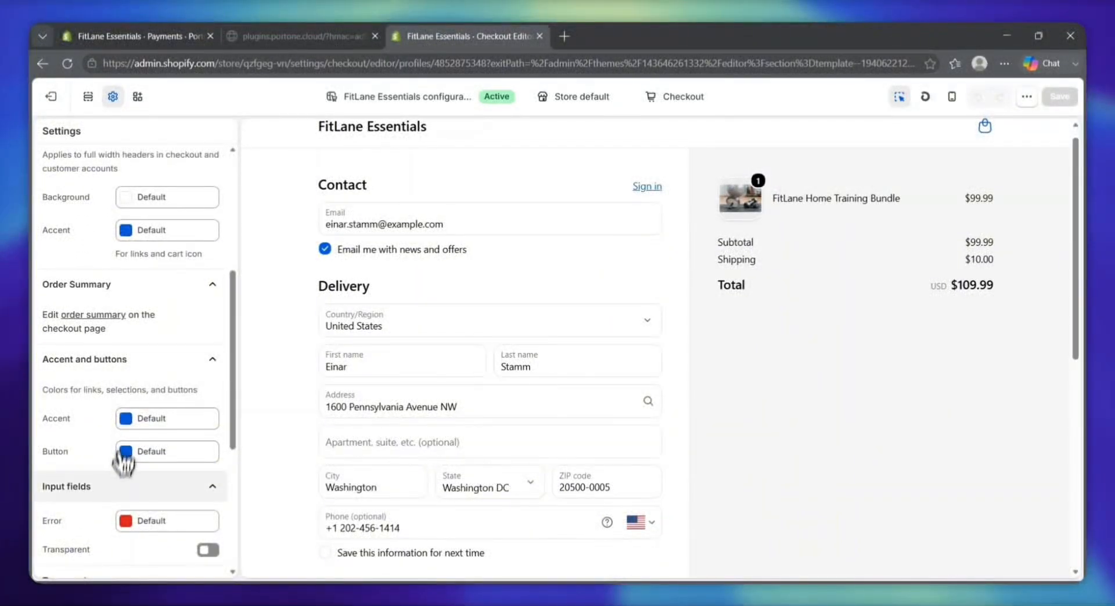
{"action": "scroll", "coordinate": [124, 450], "scroll_direction": "down", "scroll_amount": 2}
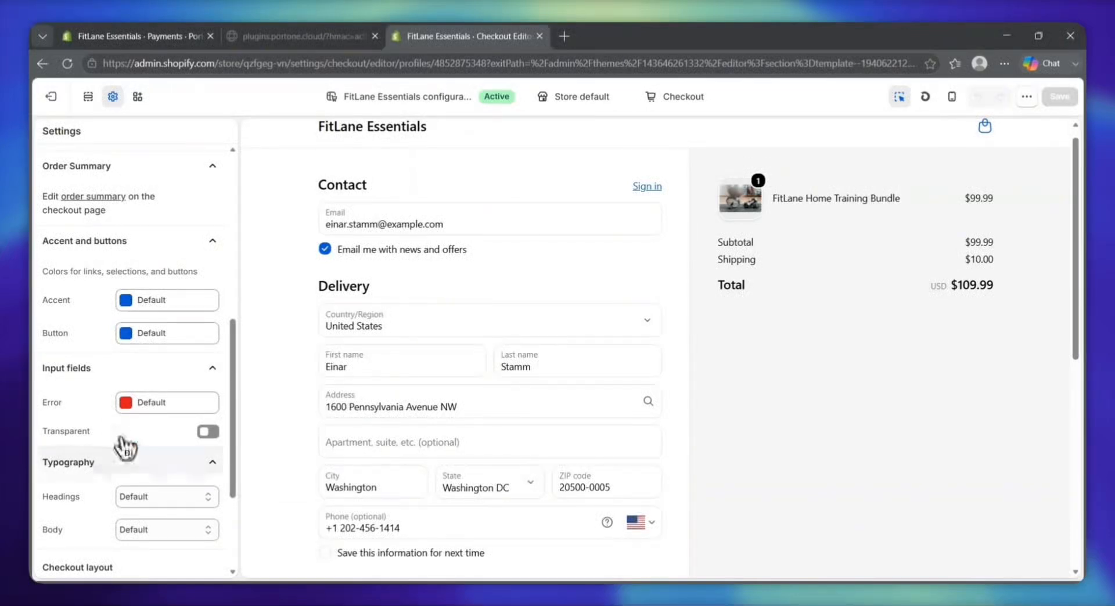
{"action": "scroll", "coordinate": [122, 446], "scroll_direction": "down", "scroll_amount": 1}
{"action": "scroll", "coordinate": [122, 447], "scroll_direction": "down", "scroll_amount": 1}
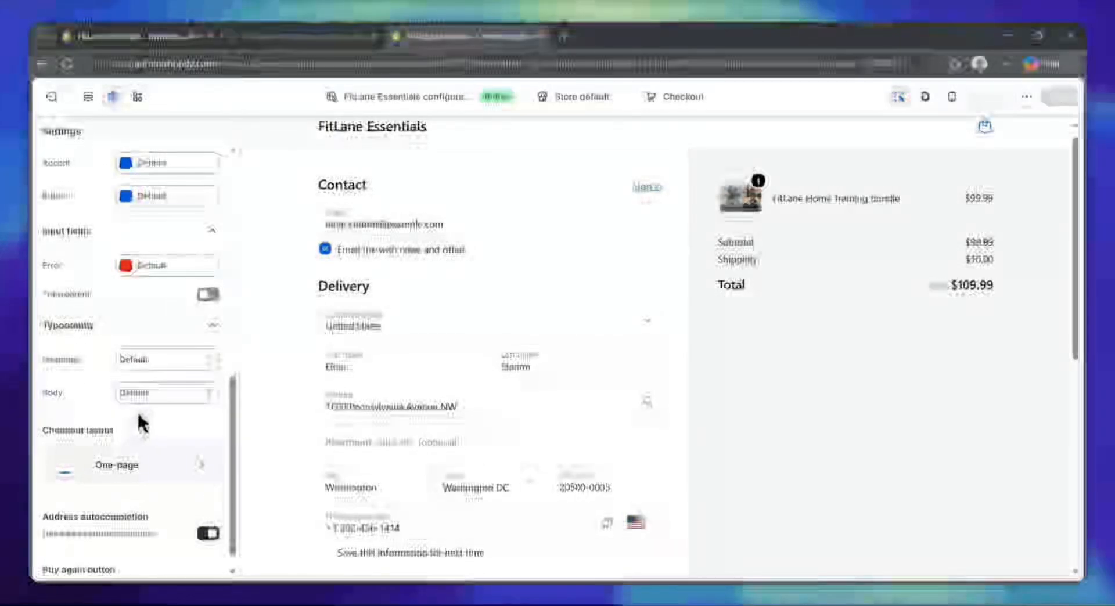
{"action": "scroll", "coordinate": [115, 500], "scroll_direction": "down", "scroll_amount": 1}
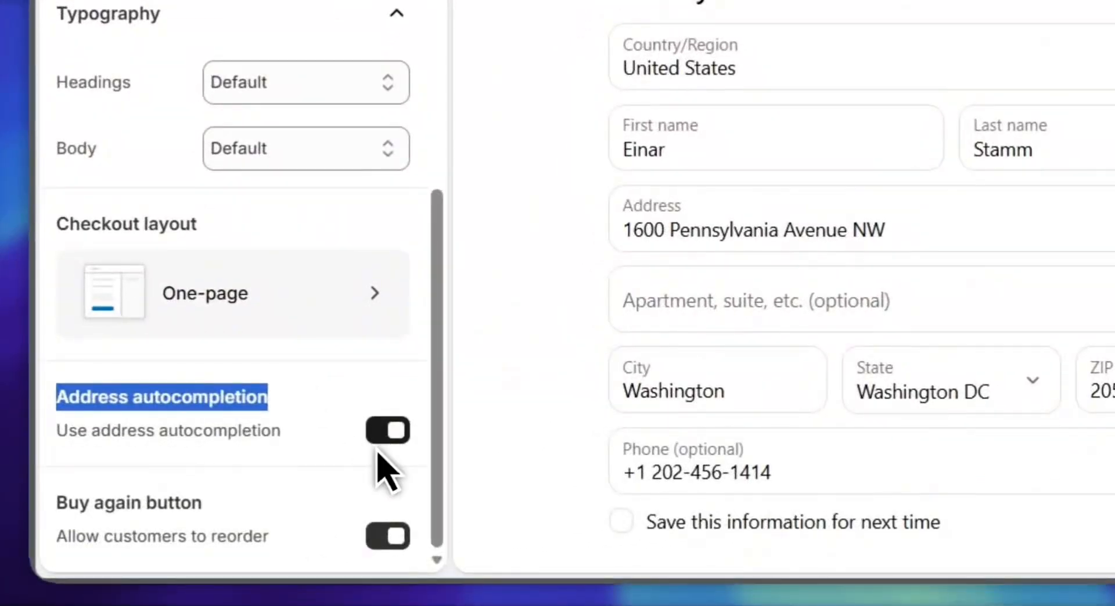
- Examine the address autocompletion option together with the Address field in the checkout preview's Delivery section
{"action": "left_click", "coordinate": [331, 457]}
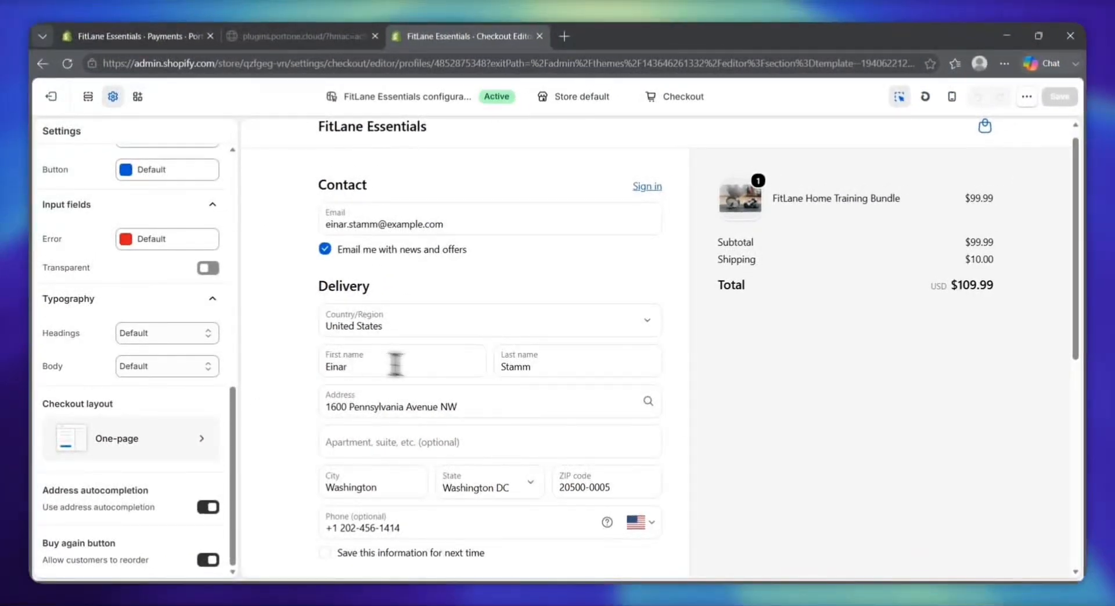
{"action": "left_click", "coordinate": [467, 406]}
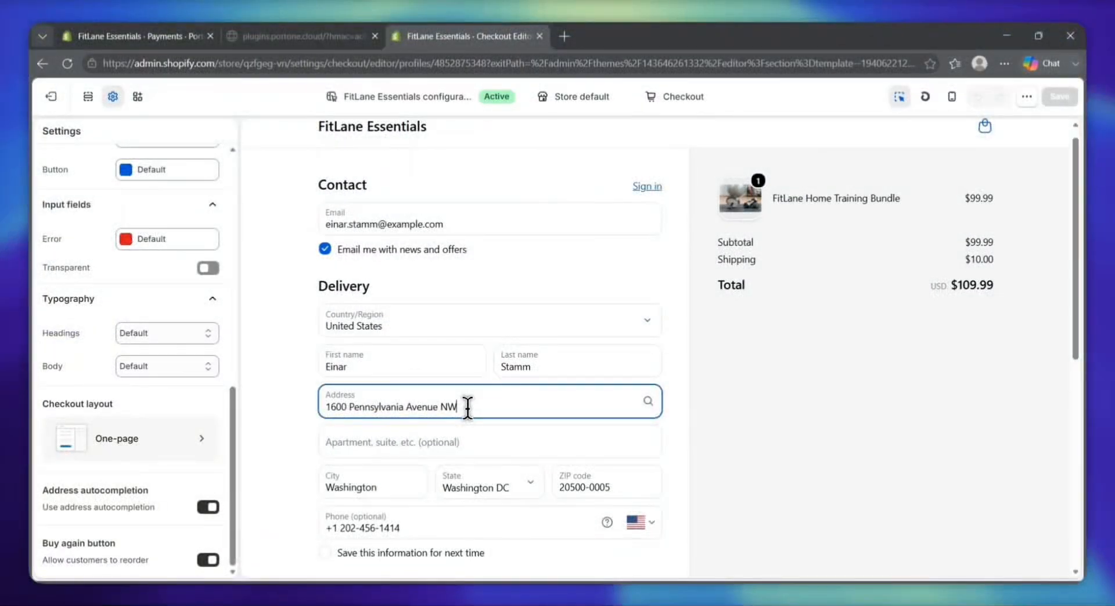
{"action": "left_click_drag", "start_coordinate": [458, 402], "coordinate": [408, 397]}
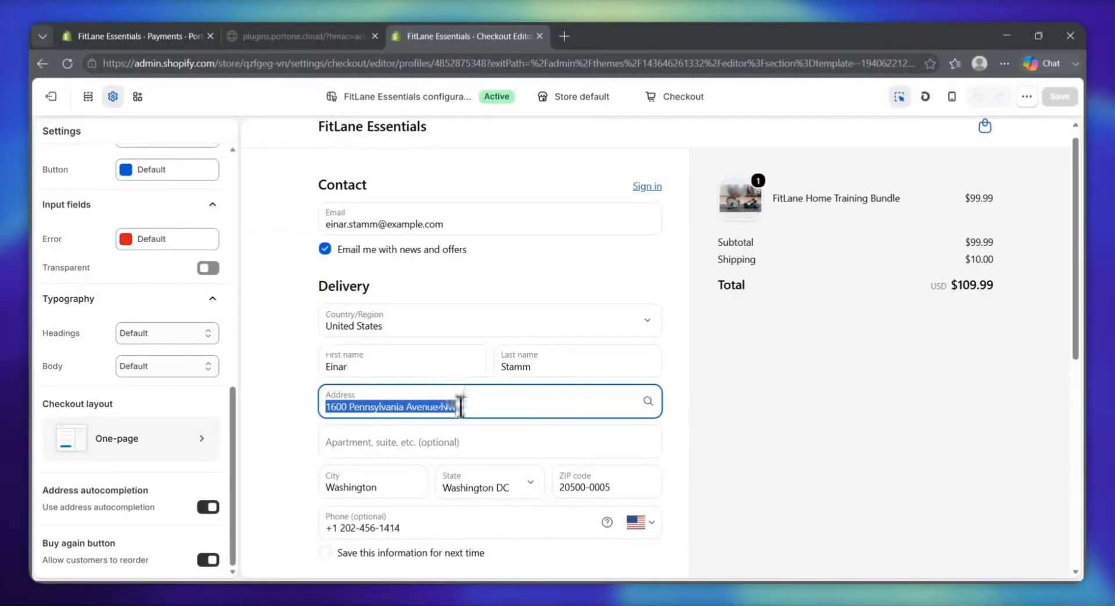
{"action": "left_click", "coordinate": [434, 419]}
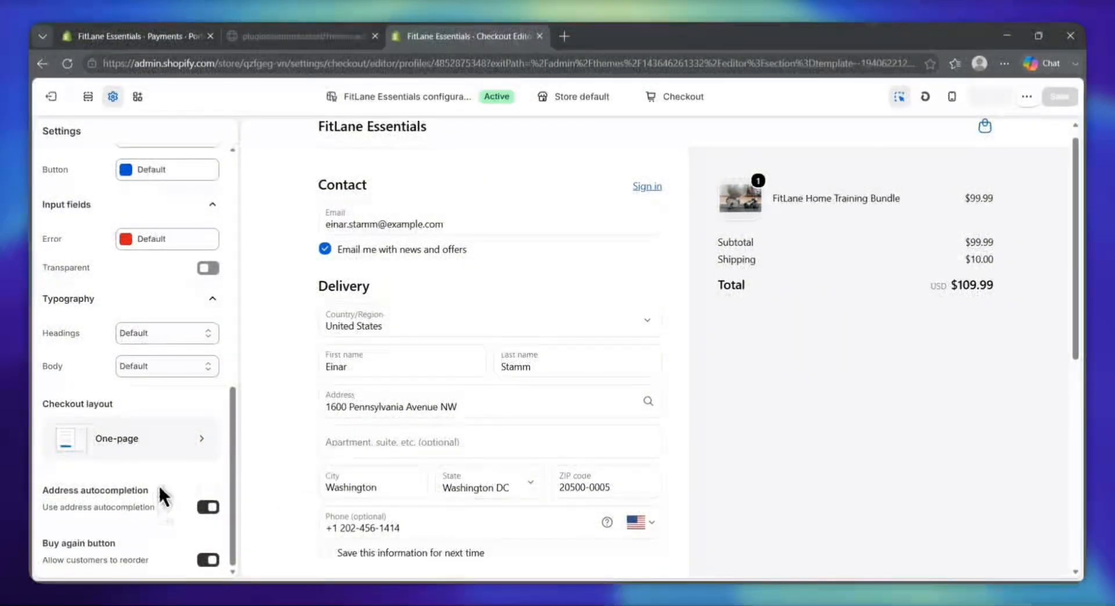
- Look back over the header and accent color settings and the previewed delivery, shipping and payment sections
{"action": "scroll", "coordinate": [158, 476], "scroll_direction": "up", "scroll_amount": 6}
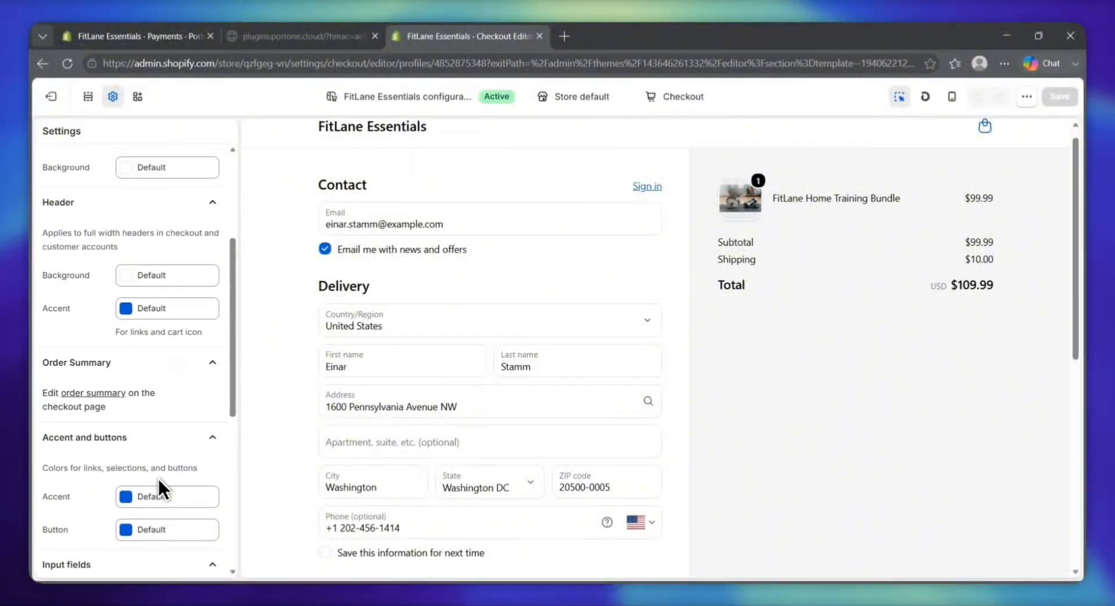
{"action": "scroll", "coordinate": [407, 349], "scroll_direction": "down", "scroll_amount": 7}
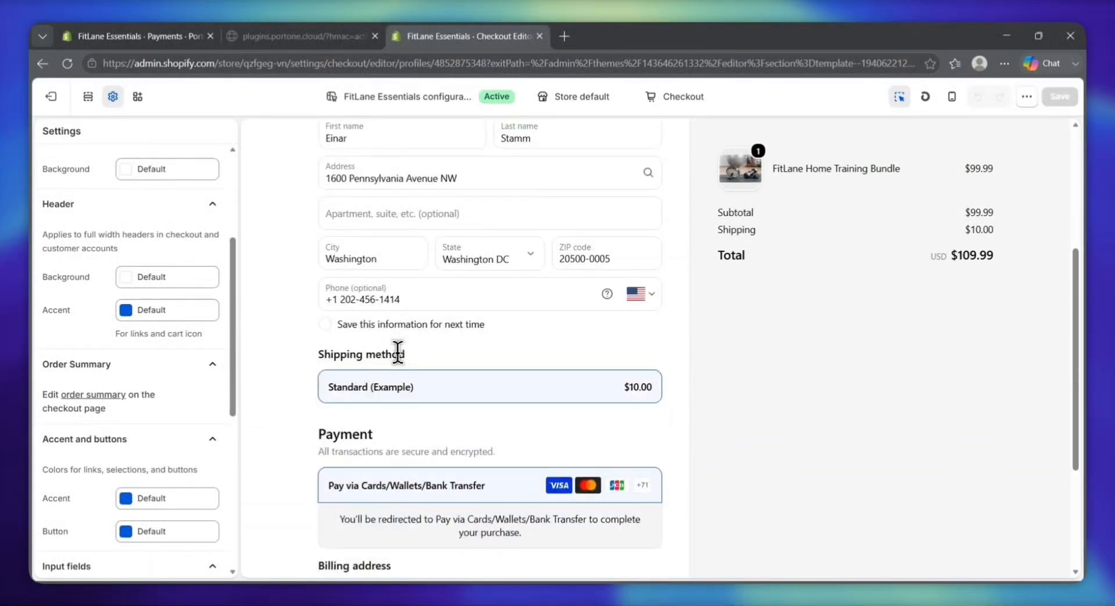
{"action": "scroll", "coordinate": [397, 352], "scroll_direction": "down", "scroll_amount": 1}
{"action": "scroll", "coordinate": [424, 314], "scroll_direction": "up", "scroll_amount": 8}
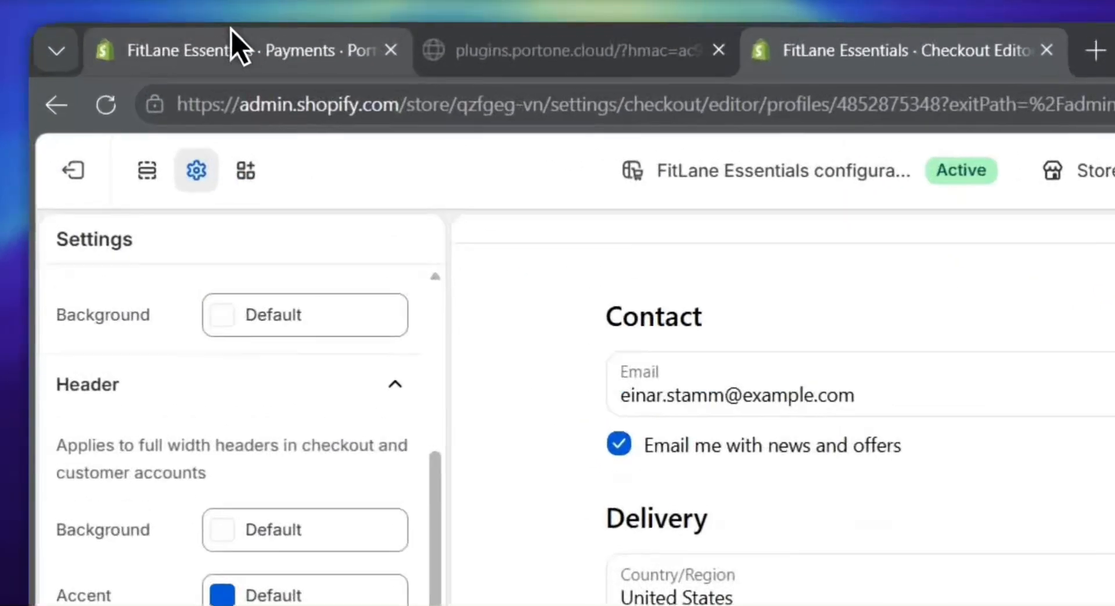
- Switch back to the payment provider's settings page and look back through its payment methods
{"action": "left_click", "coordinate": [236, 44]}
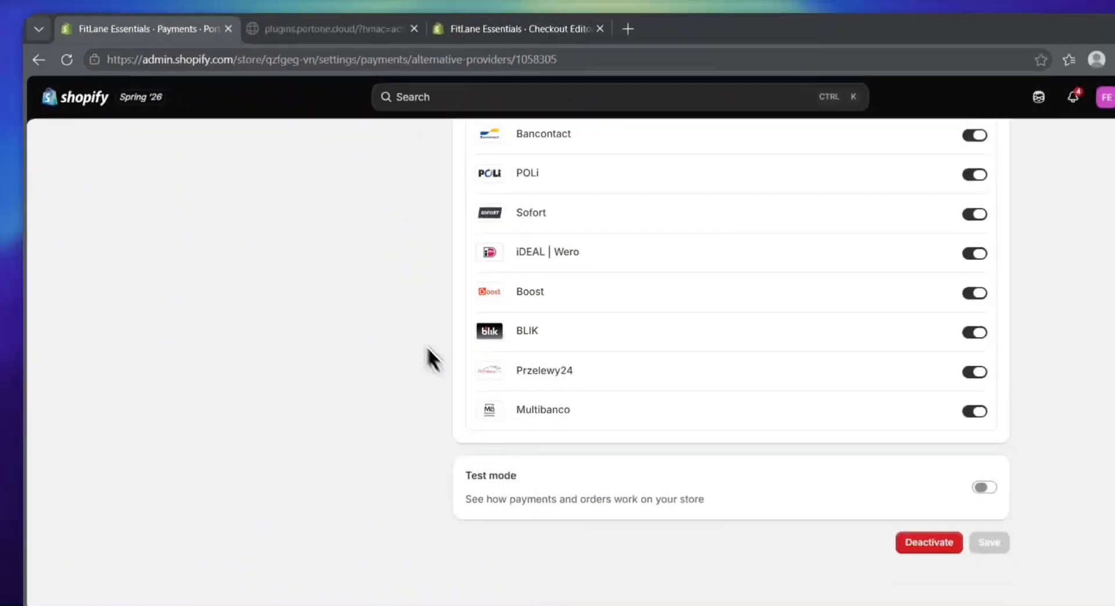
{"action": "scroll", "coordinate": [406, 339], "scroll_direction": "up", "scroll_amount": 5}
{"action": "scroll", "coordinate": [407, 339], "scroll_direction": "up", "scroll_amount": 10}
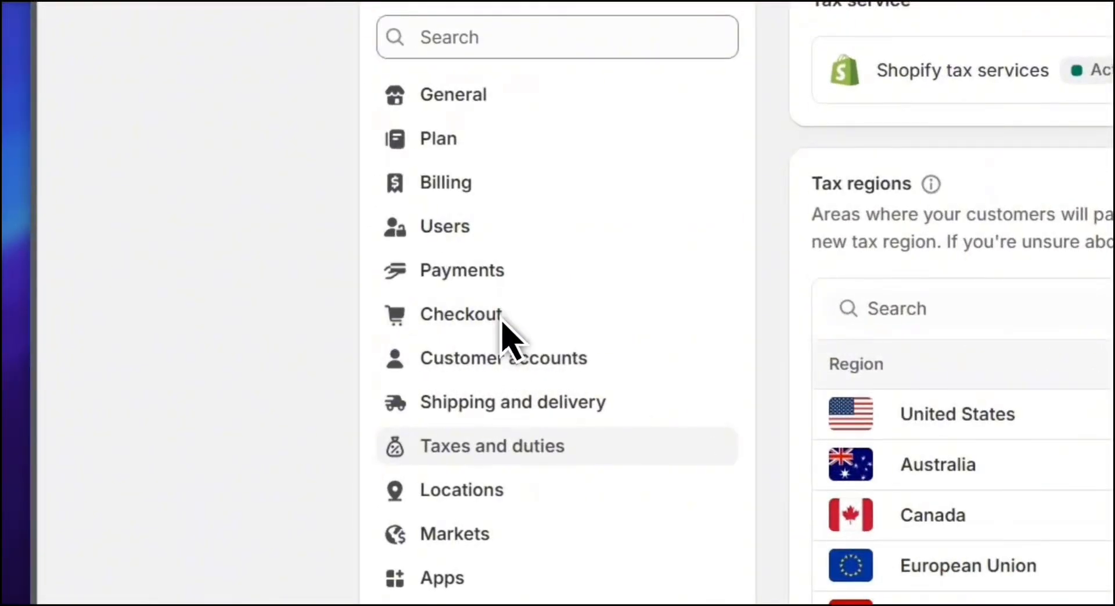
- Open the store's Checkout settings and look over the contact method, customer information and marketing opt-in sections
{"action": "left_click", "coordinate": [263, 341]}
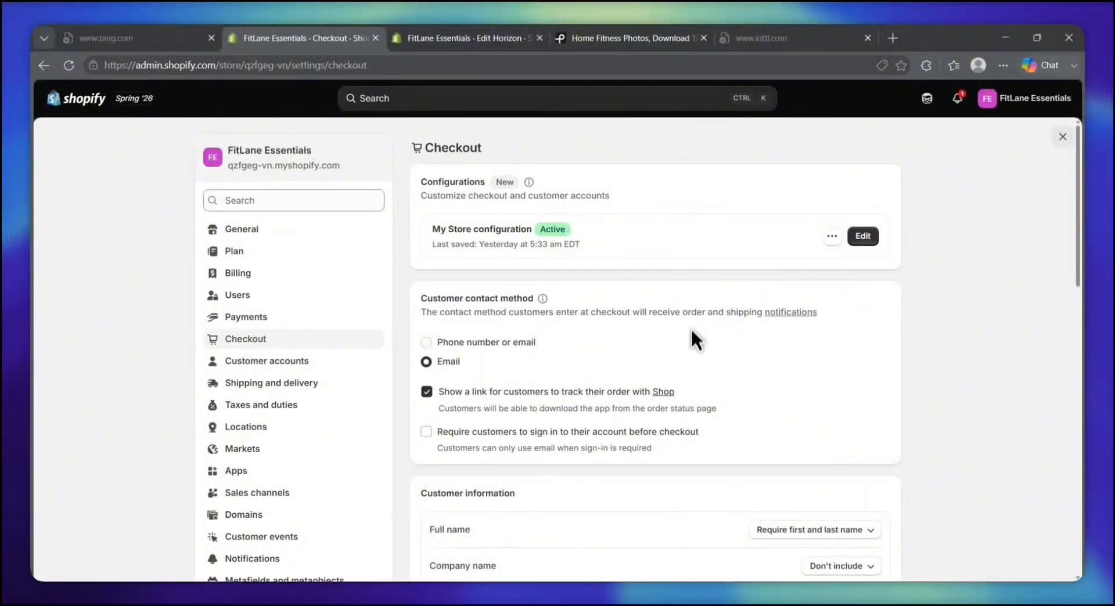
{"action": "scroll", "coordinate": [583, 354], "scroll_direction": "down", "scroll_amount": 2}
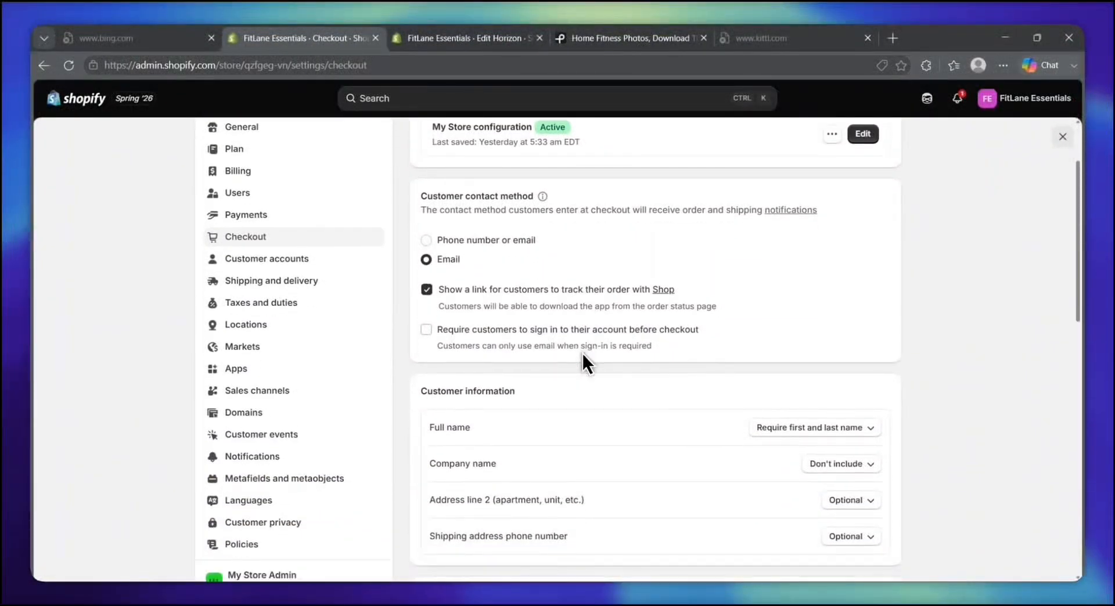
{"action": "scroll", "coordinate": [583, 355], "scroll_direction": "down", "scroll_amount": 4}
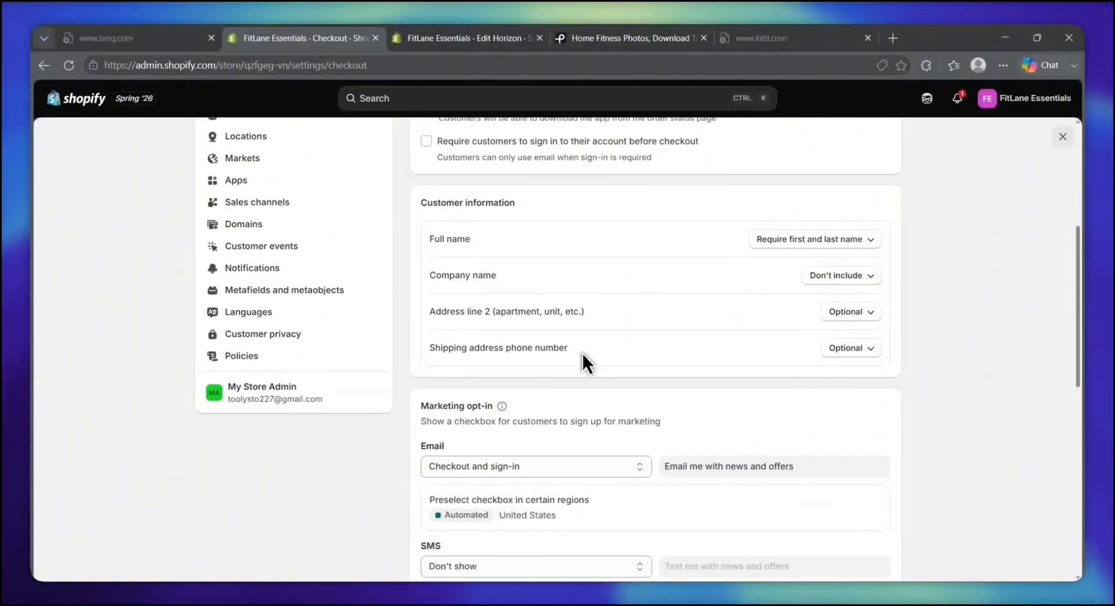
{"action": "scroll", "coordinate": [583, 356], "scroll_direction": "down", "scroll_amount": 3}
{"action": "scroll", "coordinate": [583, 355], "scroll_direction": "up", "scroll_amount": 5}
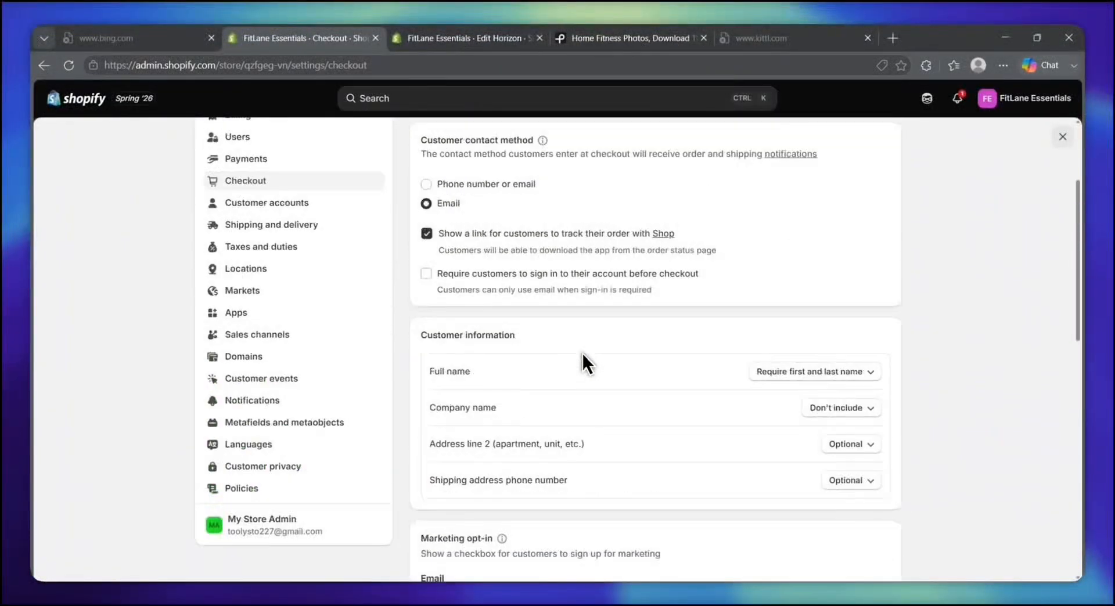
{"action": "scroll", "coordinate": [583, 354], "scroll_direction": "up", "scroll_amount": 3}
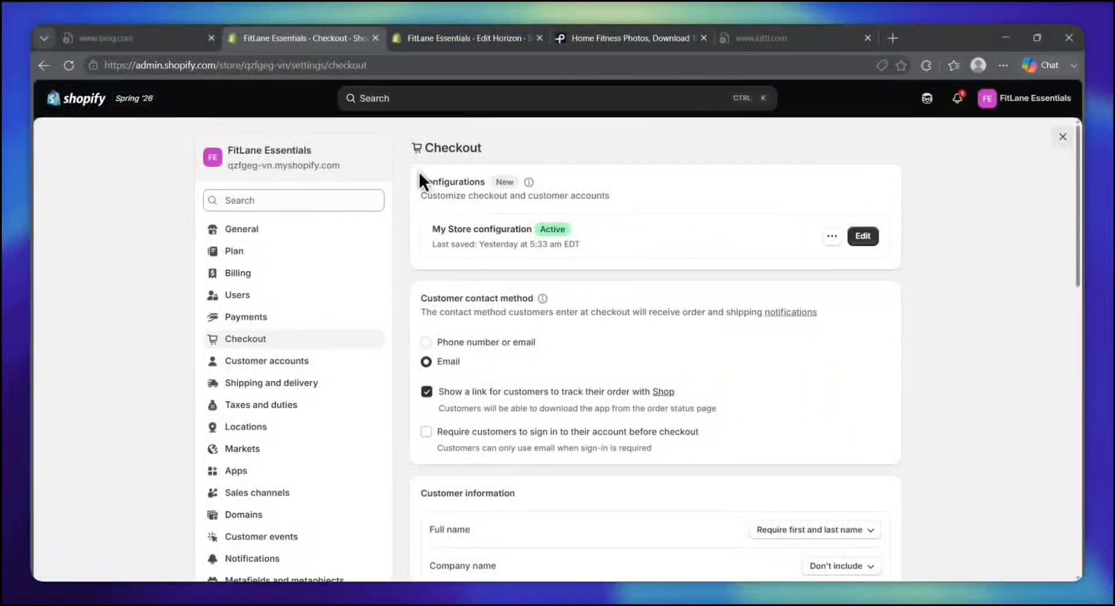
- Examine the Configurations section for checkout and customer accounts, including the active My Store configuration and its editing option
{"action": "left_click_drag", "start_coordinate": [419, 173], "coordinate": [474, 195]}
{"action": "left_click_drag", "start_coordinate": [593, 202], "coordinate": [618, 200]}
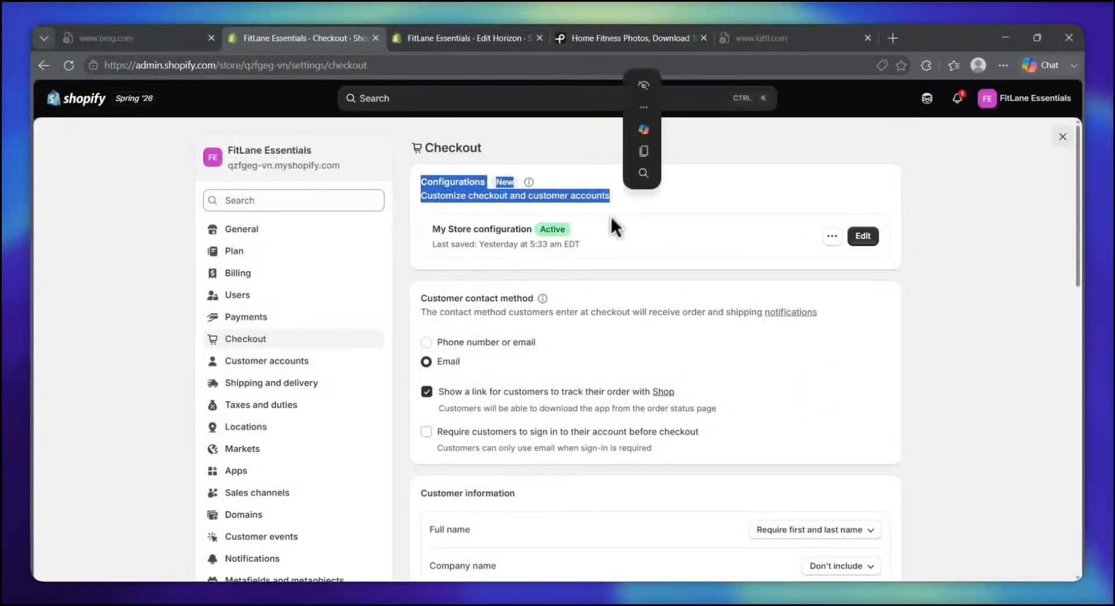
{"action": "left_click", "coordinate": [431, 244]}
{"action": "left_click_drag", "start_coordinate": [432, 230], "coordinate": [585, 249]}
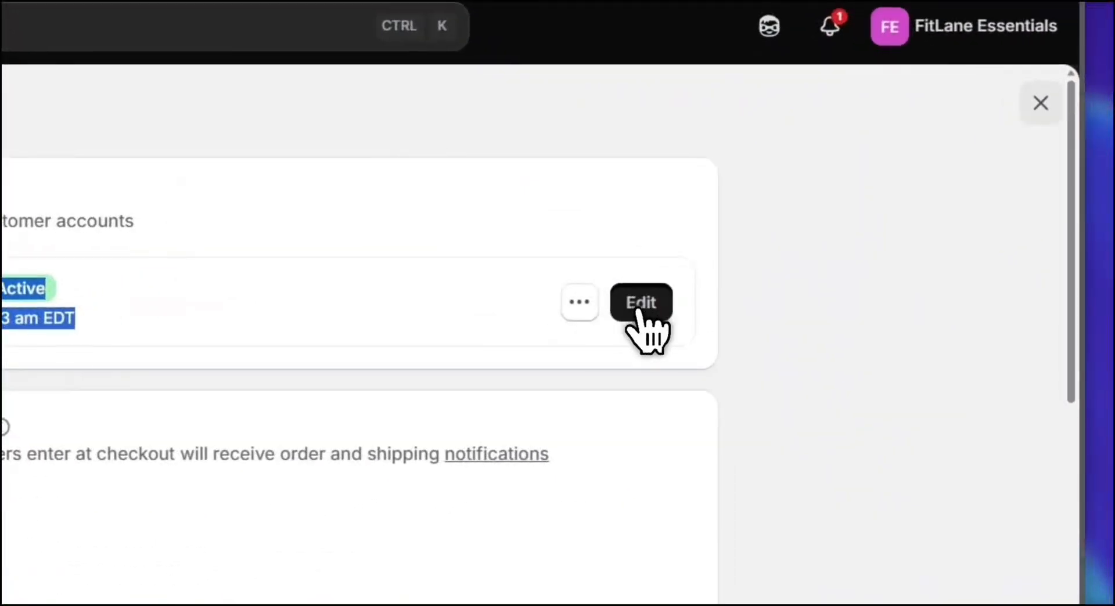
{"action": "left_click", "coordinate": [380, 387]}
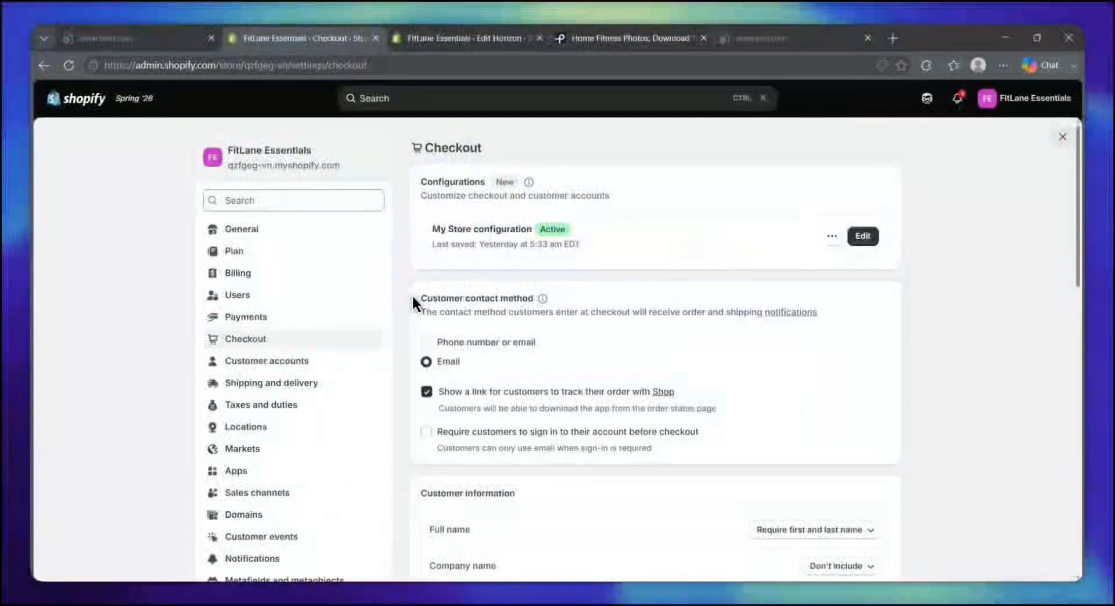
- Review the customer contact method choices and the option requiring customers to sign in before checkout
{"action": "left_click_drag", "start_coordinate": [412, 295], "coordinate": [568, 314]}
{"action": "left_click", "coordinate": [551, 346]}
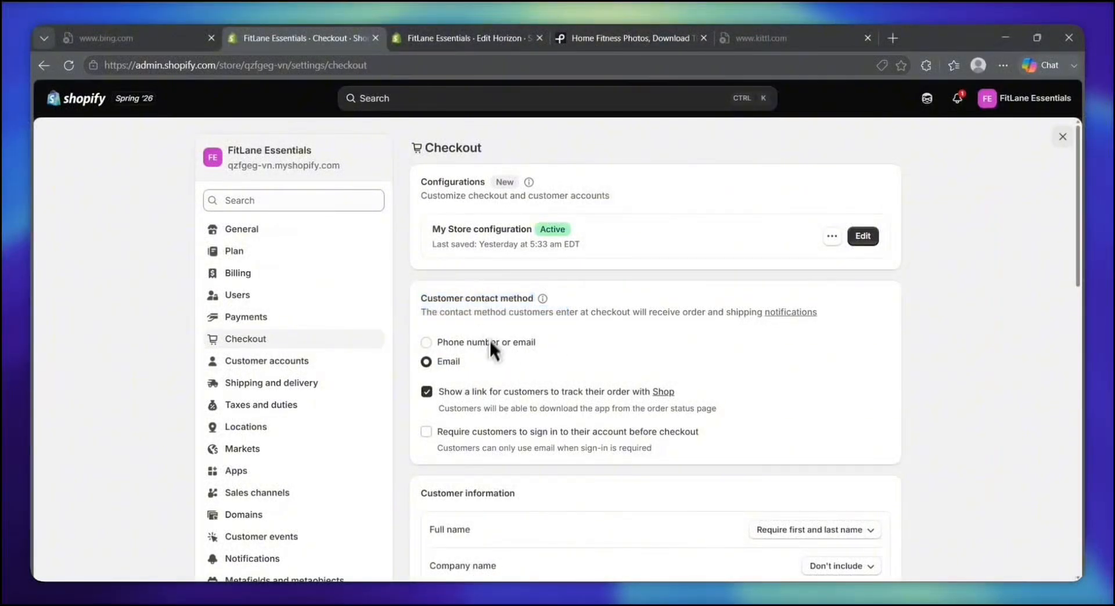
{"action": "left_click_drag", "start_coordinate": [455, 362], "coordinate": [466, 367]}
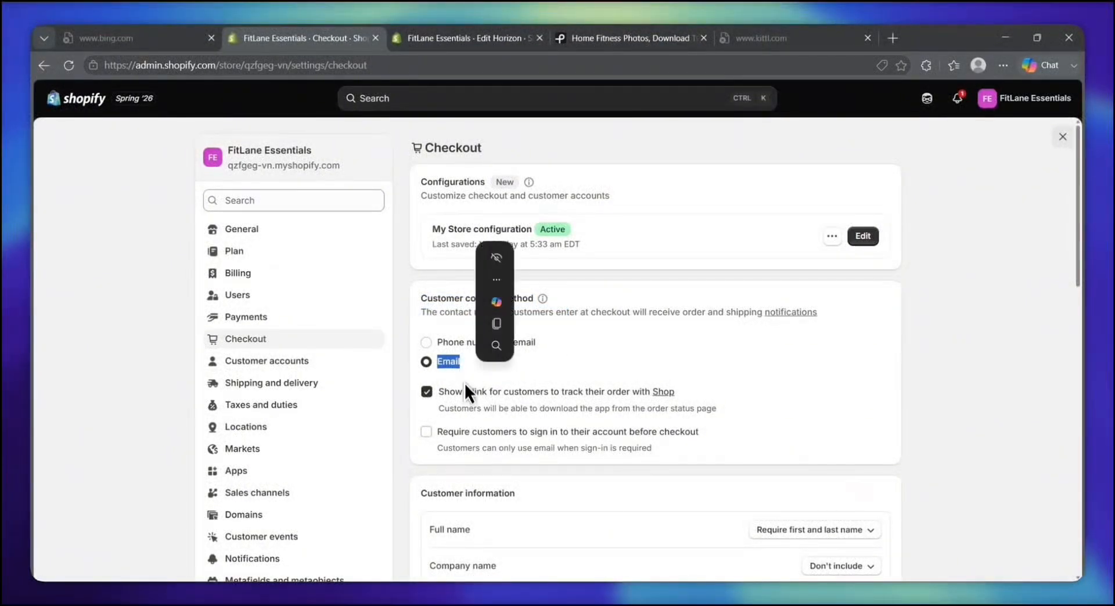
{"action": "left_click", "coordinate": [482, 343]}
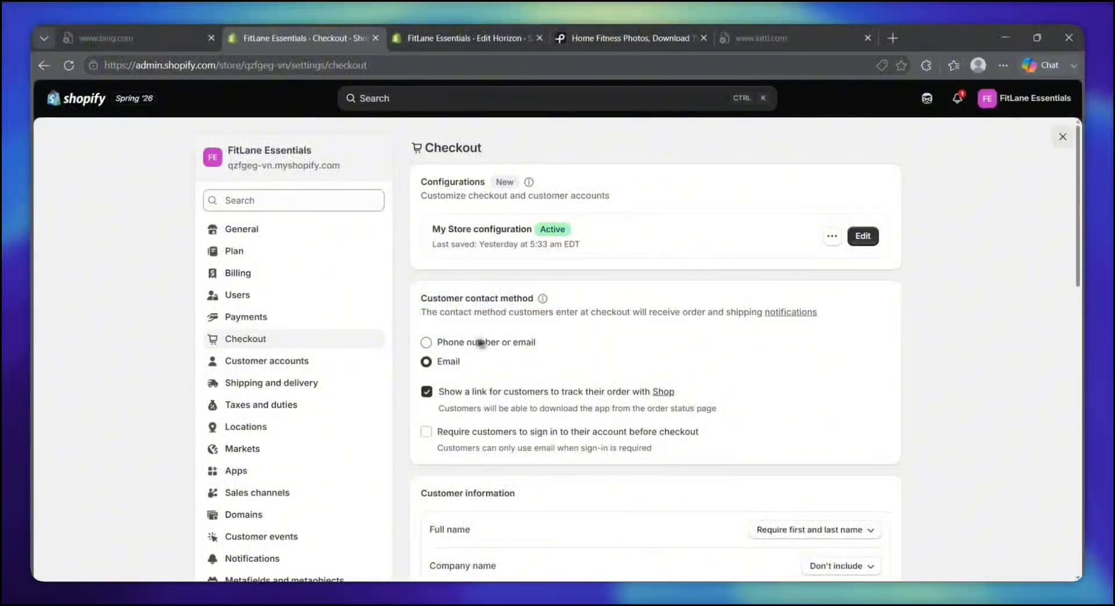
{"action": "triple_click", "coordinate": [538, 343]}
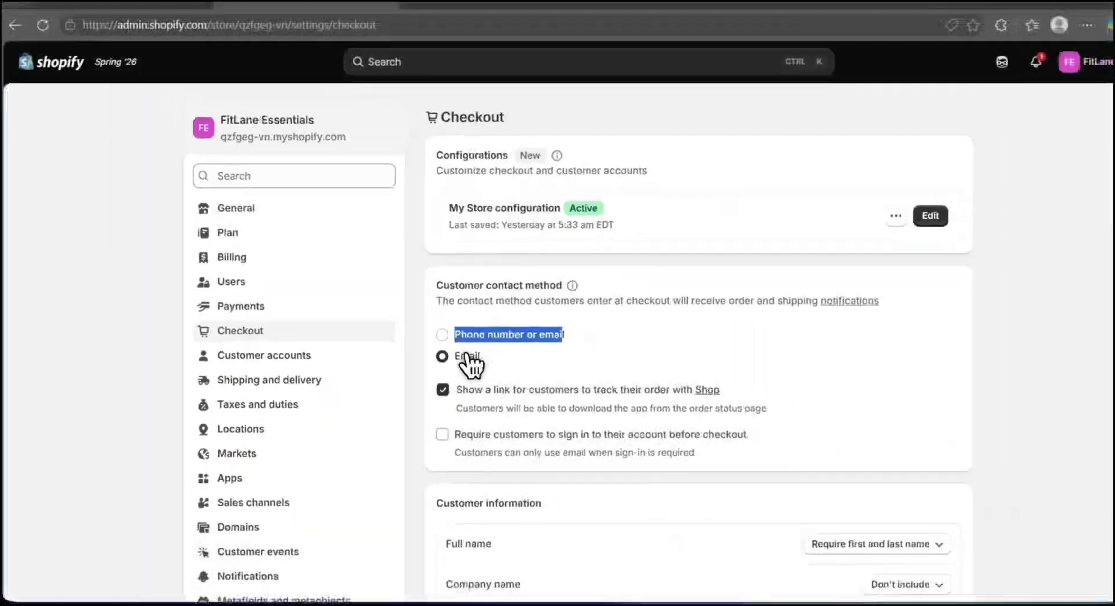
{"action": "left_click", "coordinate": [609, 314]}
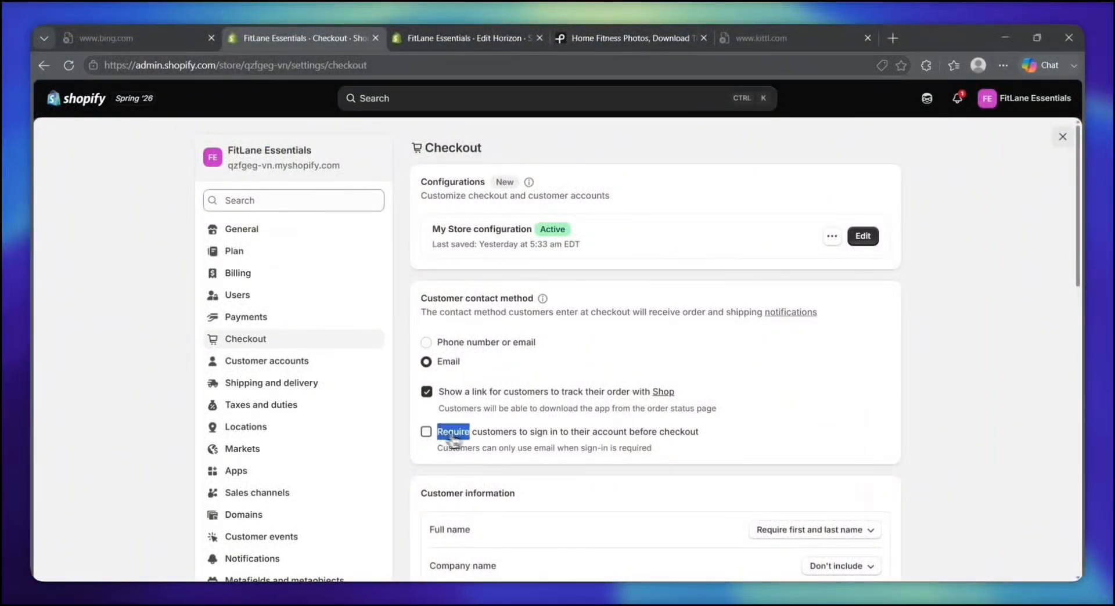
{"action": "left_click_drag", "start_coordinate": [454, 441], "coordinate": [665, 447]}
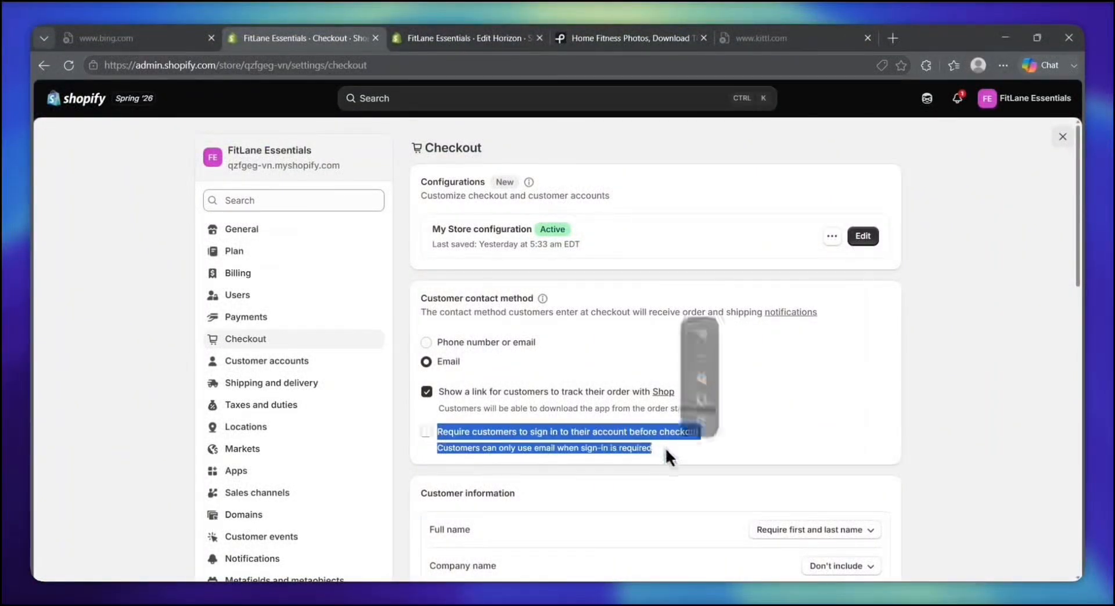
{"action": "left_click", "coordinate": [604, 476]}
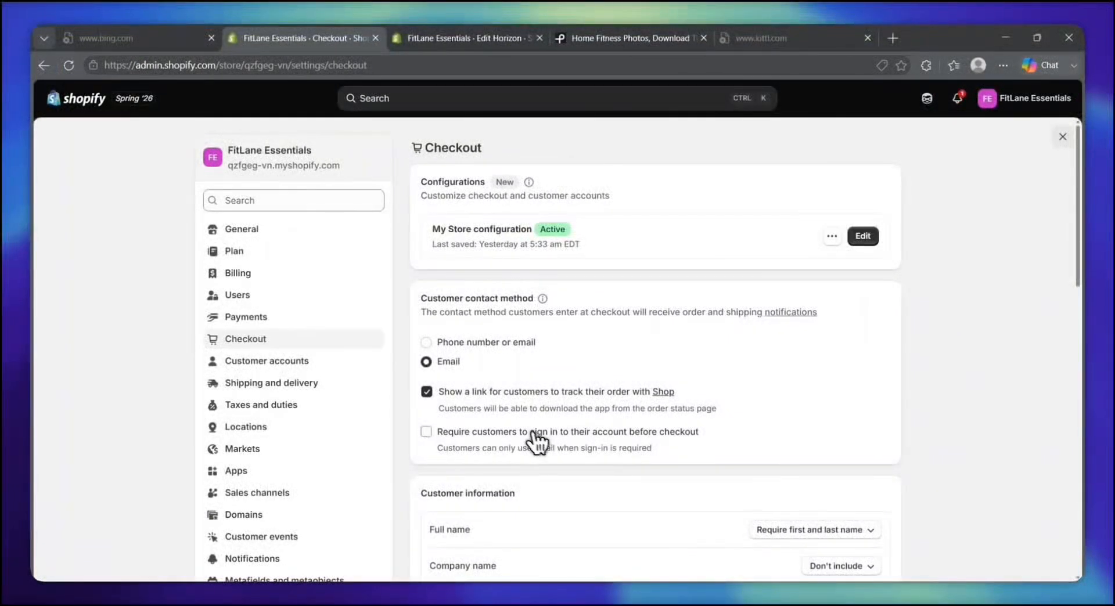
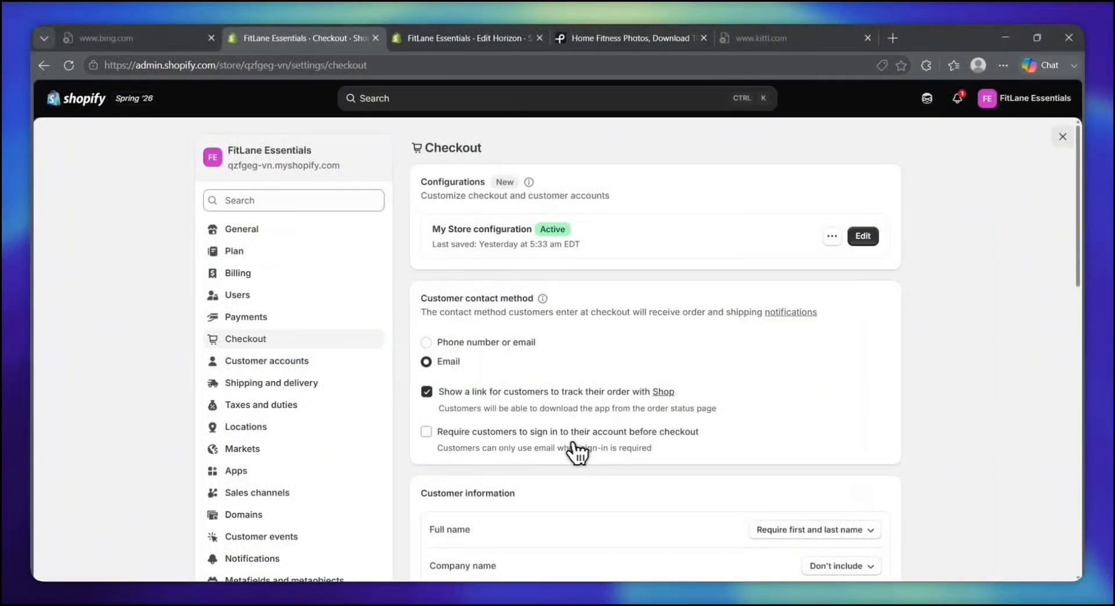
- Review the Customer information requirements for full name, company name, address line 2 and shipping address phone number
{"action": "scroll", "coordinate": [615, 473], "scroll_direction": "down", "scroll_amount": 3}
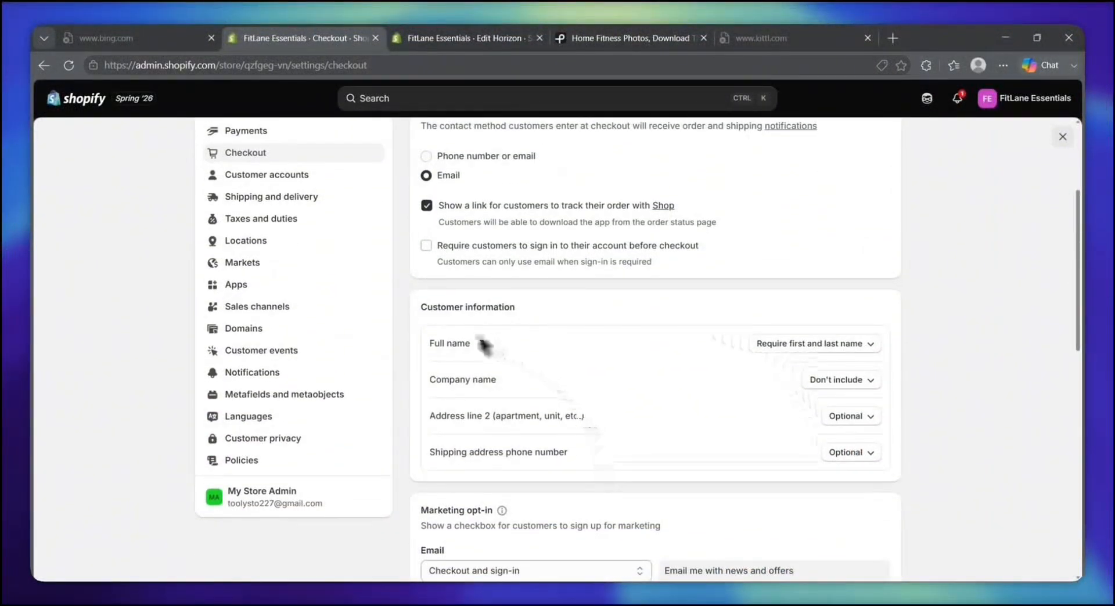
{"action": "left_click_drag", "start_coordinate": [427, 340], "coordinate": [575, 445]}
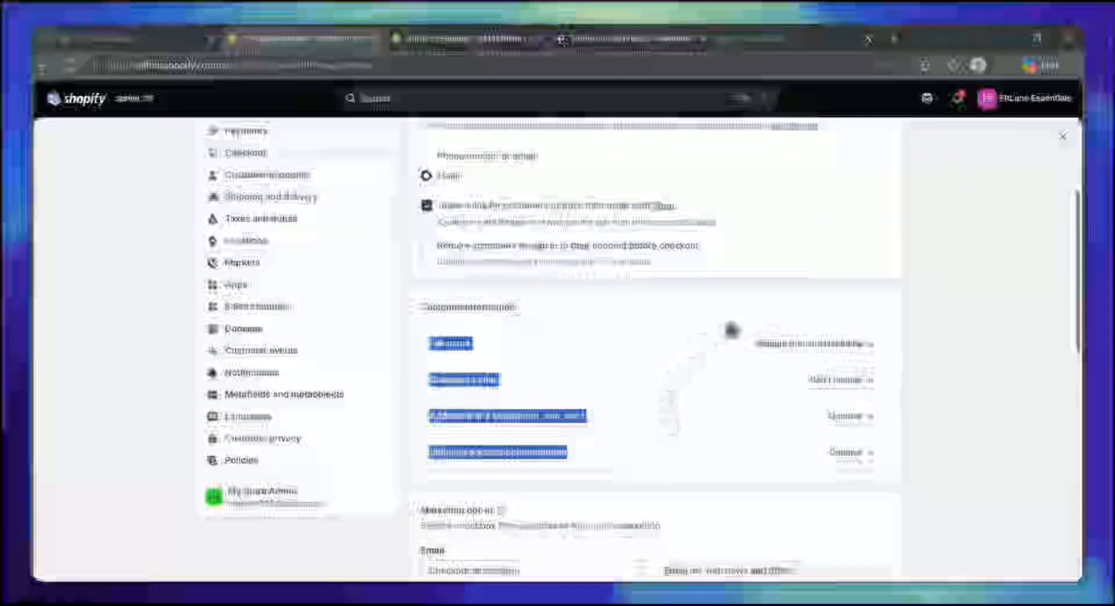
{"action": "left_click", "coordinate": [772, 478]}
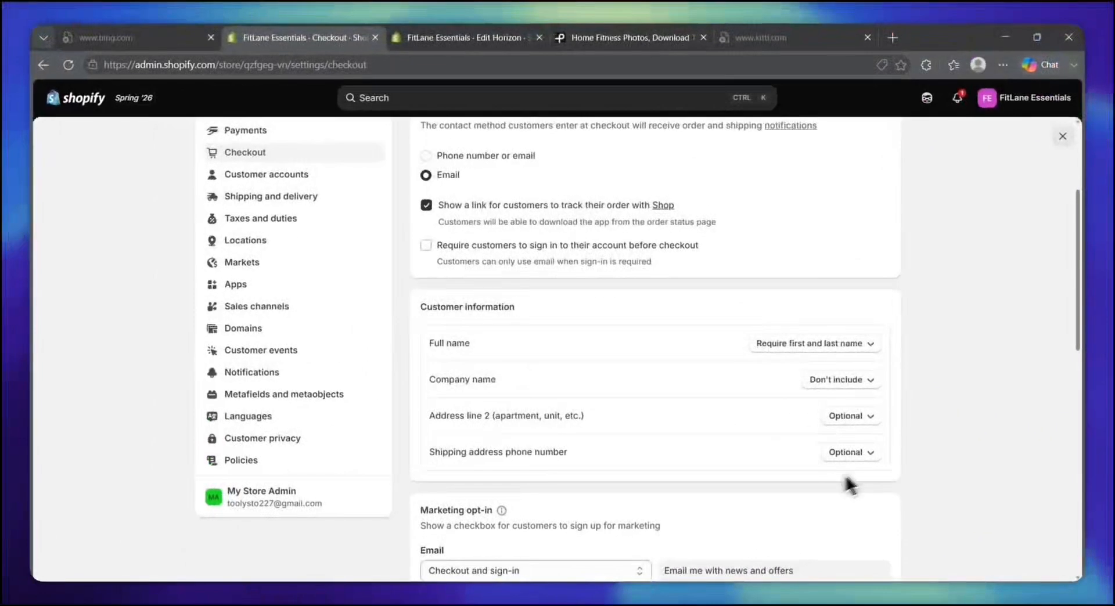
- Review the Marketing opt-in section, including the choices for where the email sign-up checkbox appears and its label text
{"action": "scroll", "coordinate": [759, 464], "scroll_direction": "down", "scroll_amount": 3}
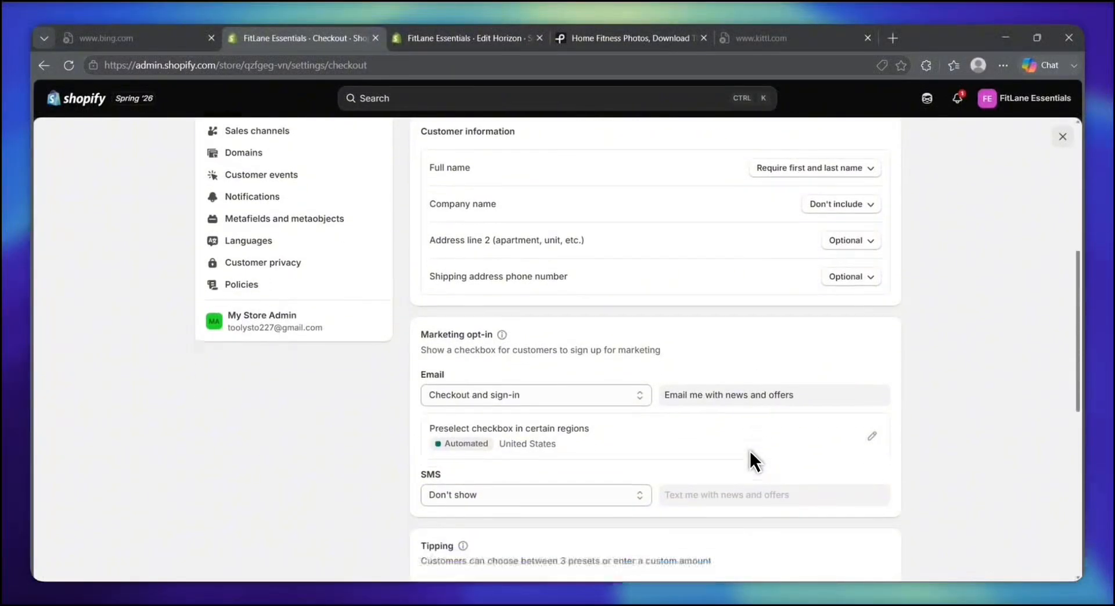
{"action": "scroll", "coordinate": [749, 458], "scroll_direction": "down", "scroll_amount": 1}
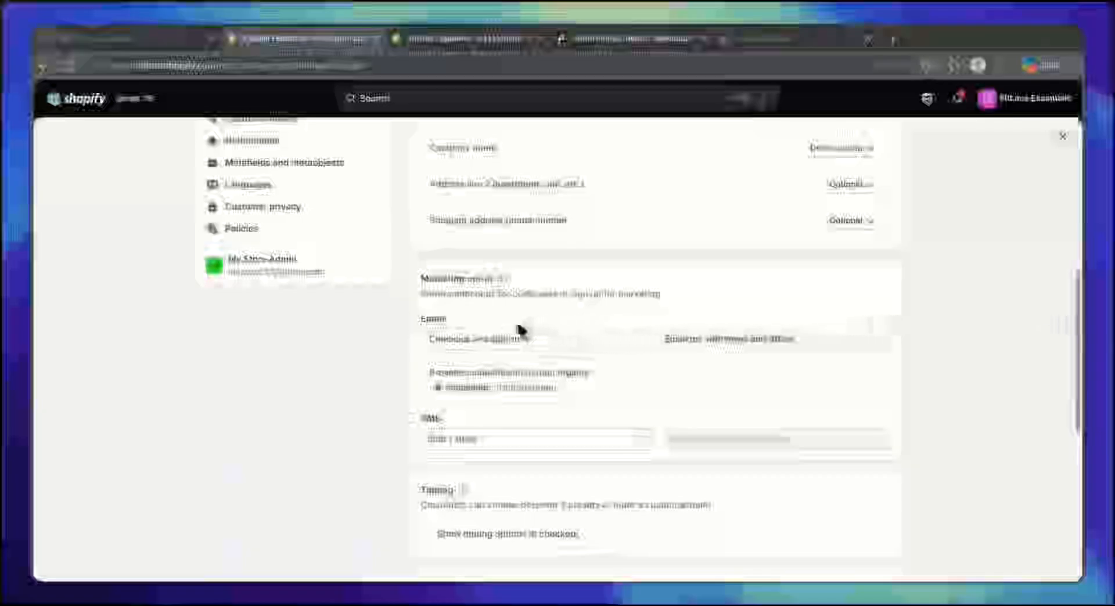
{"action": "left_click", "coordinate": [439, 341]}
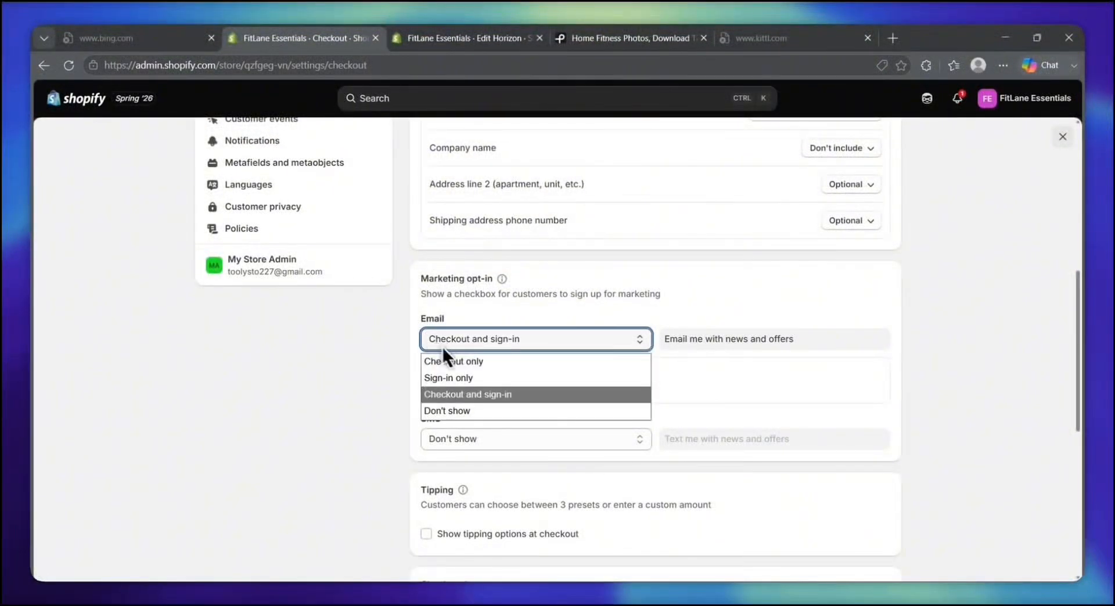
{"action": "left_click", "coordinate": [558, 320]}
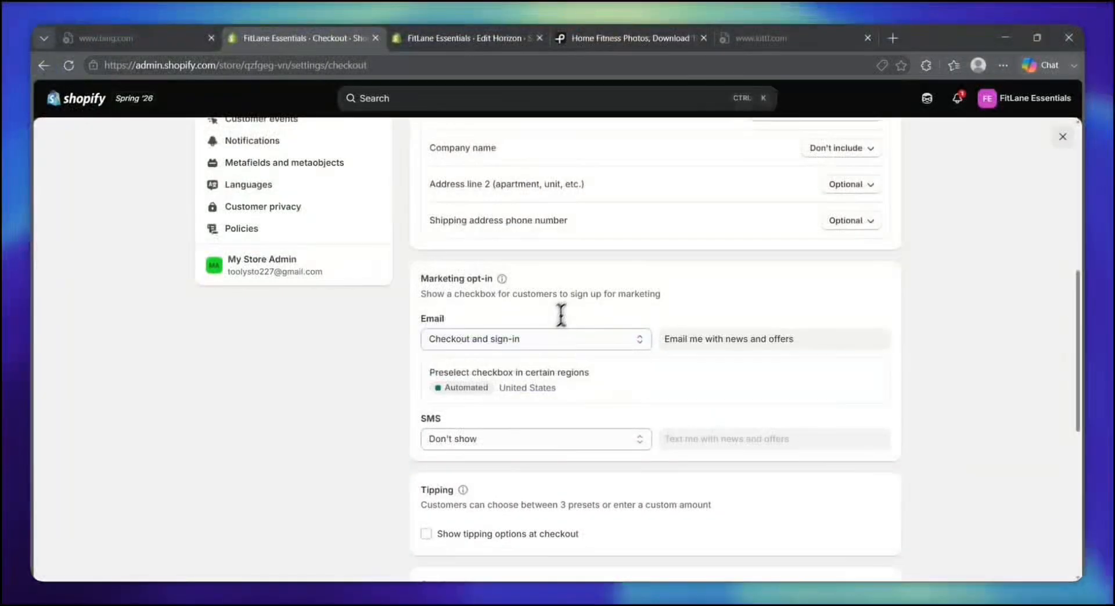
{"action": "left_click_drag", "start_coordinate": [667, 340], "coordinate": [795, 339]}
{"action": "left_click", "coordinate": [654, 388]}
- Review the Tipping section and its option for showing tipping options at checkout
{"action": "scroll", "coordinate": [498, 470], "scroll_direction": "down", "scroll_amount": 2}
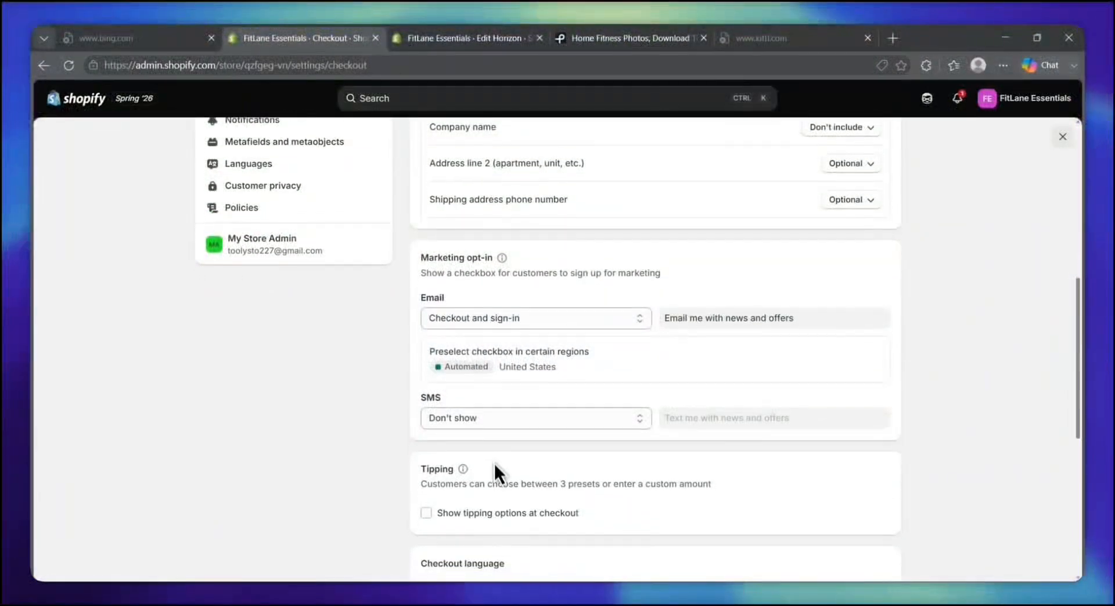
{"action": "double_click", "coordinate": [435, 406]}
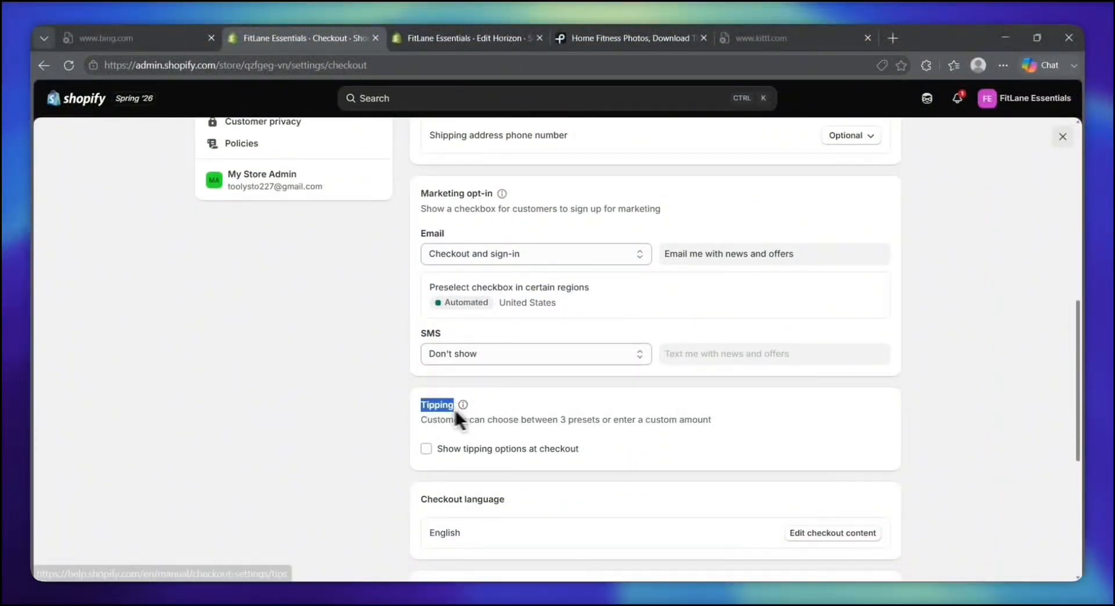
{"action": "left_click", "coordinate": [534, 434]}
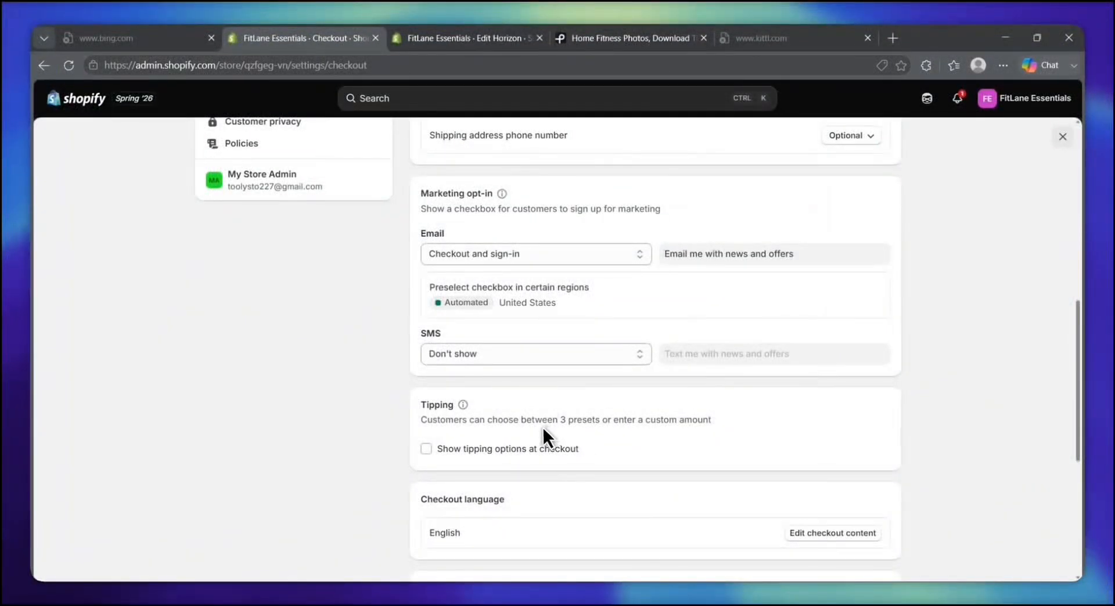
- Look over the checkout language, advanced preferences and checkout rules in the remainder of the Checkout settings
{"action": "scroll", "coordinate": [496, 440], "scroll_direction": "down", "scroll_amount": 2}
{"action": "scroll", "coordinate": [496, 439], "scroll_direction": "down", "scroll_amount": 2}
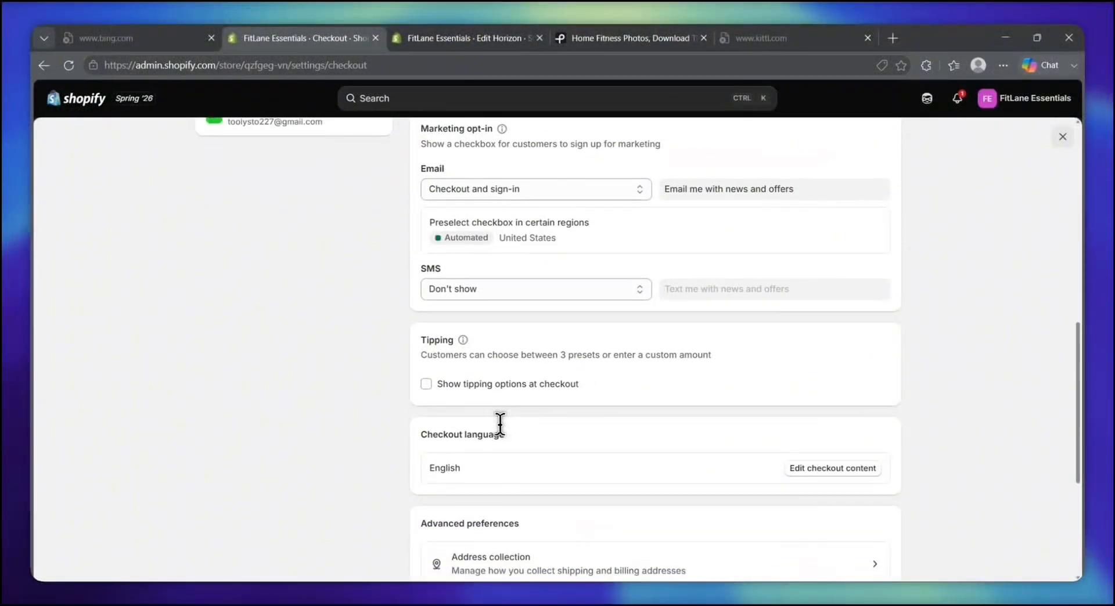
{"action": "scroll", "coordinate": [492, 455], "scroll_direction": "down", "scroll_amount": 3}
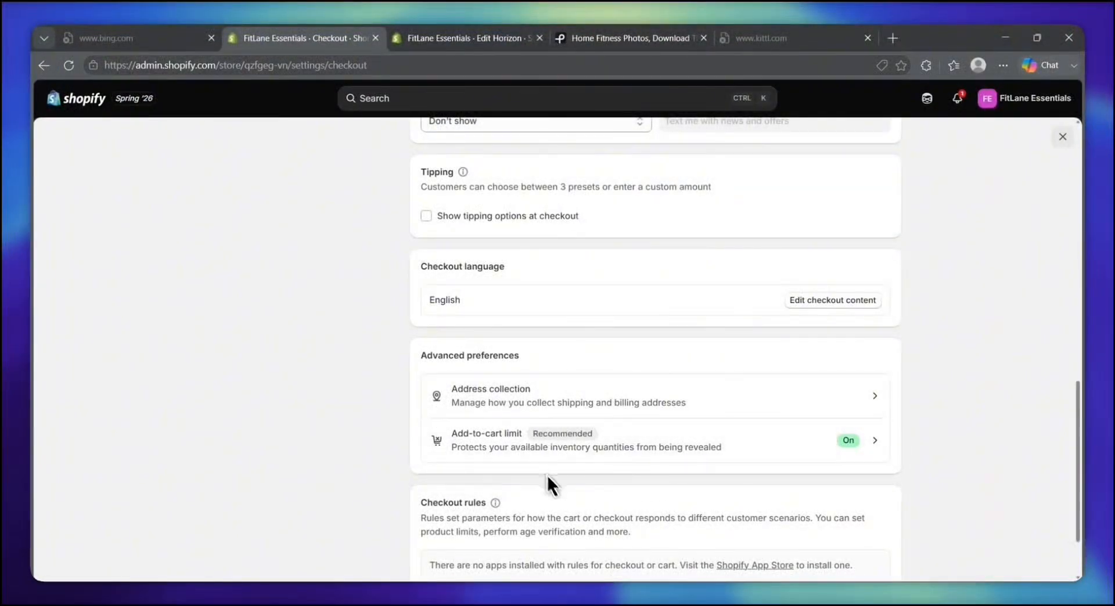
{"action": "scroll", "coordinate": [622, 459], "scroll_direction": "down", "scroll_amount": 2}
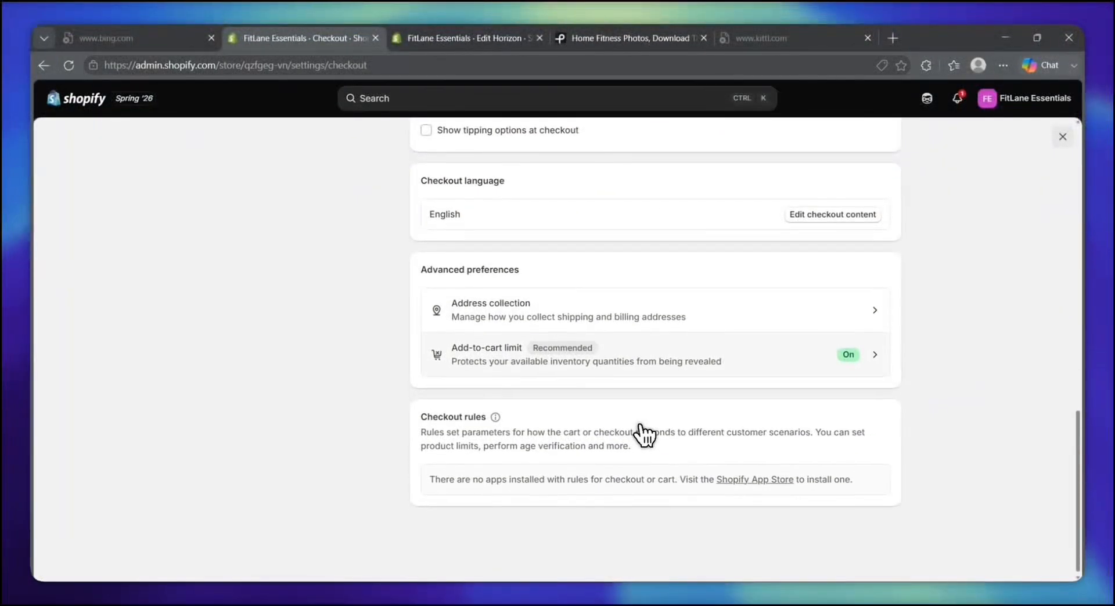
{"action": "scroll", "coordinate": [643, 435], "scroll_direction": "up", "scroll_amount": 4}
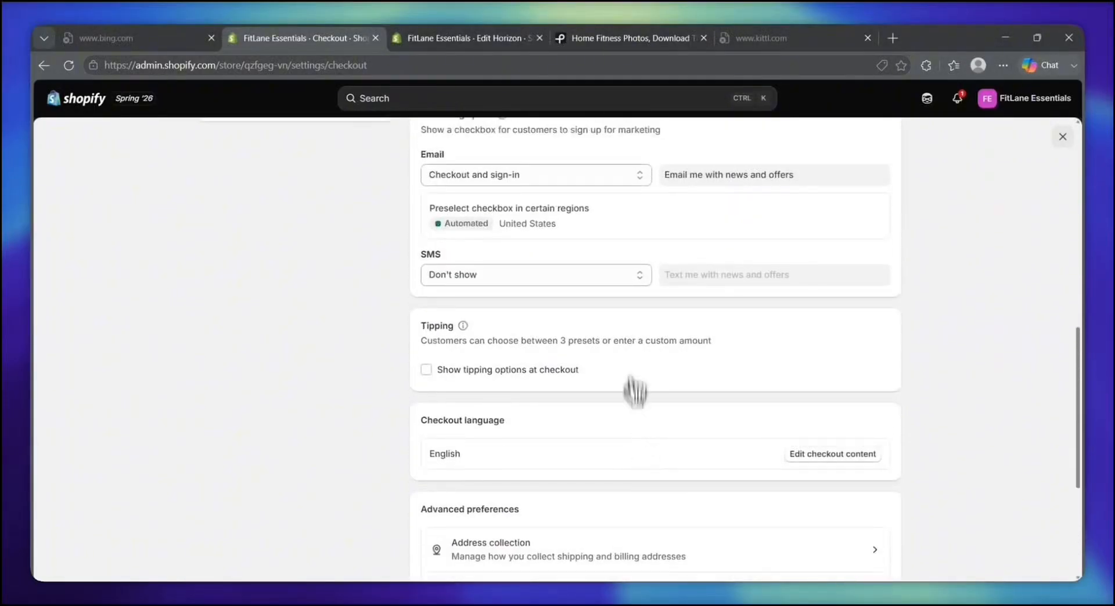
{"action": "scroll", "coordinate": [720, 251], "scroll_direction": "up", "scroll_amount": 10}
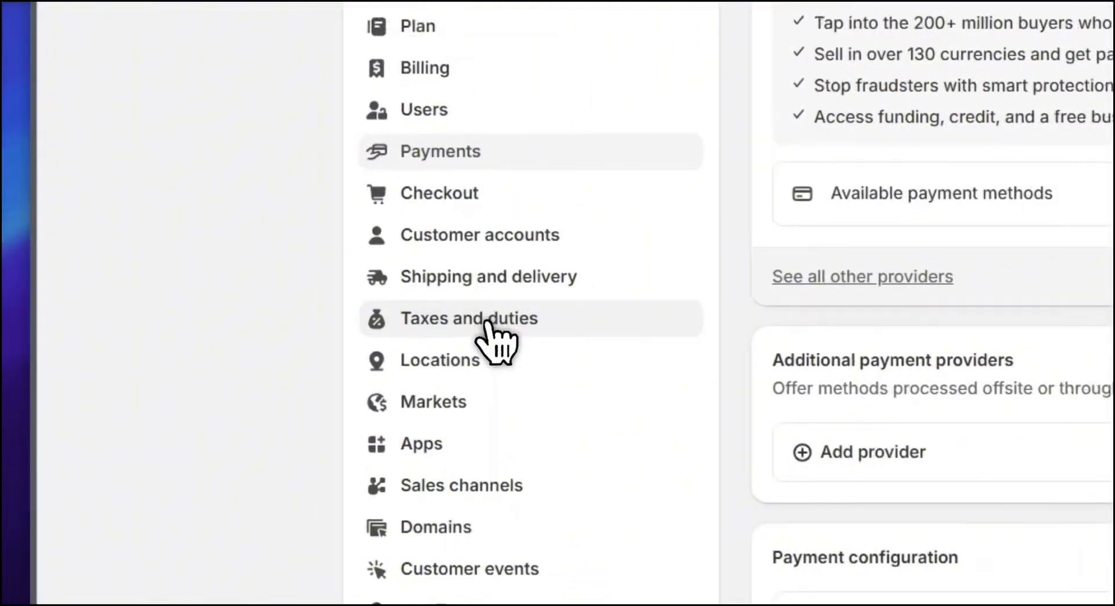
- Open the store's Taxes and duties settings and look over the tax service, tax regions, duties and additional configuration sections
{"action": "left_click", "coordinate": [486, 324]}
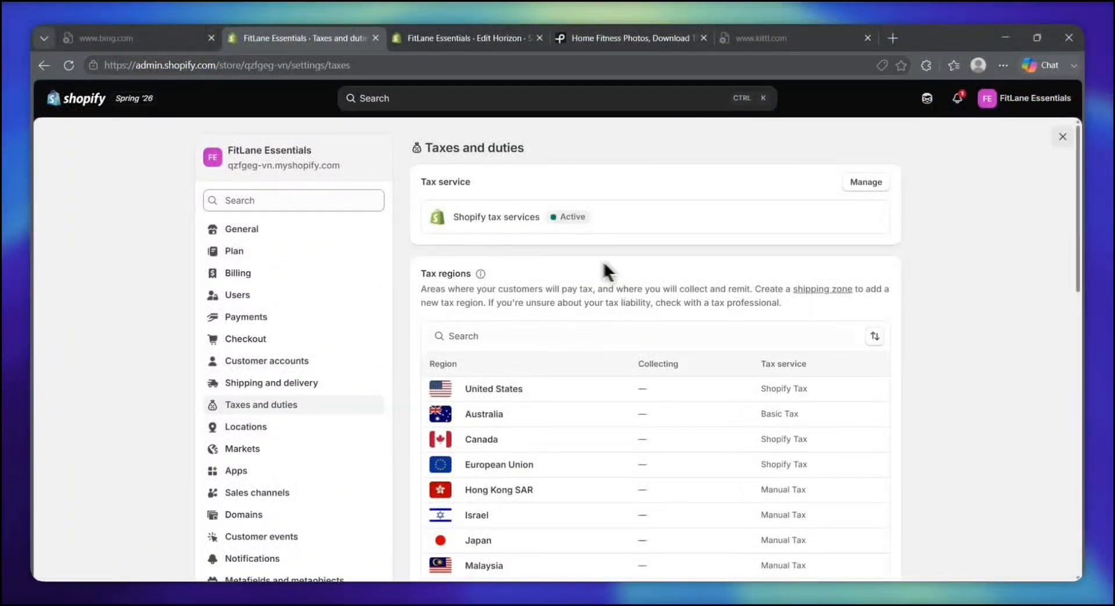
{"action": "left_click_drag", "start_coordinate": [422, 274], "coordinate": [476, 276]}
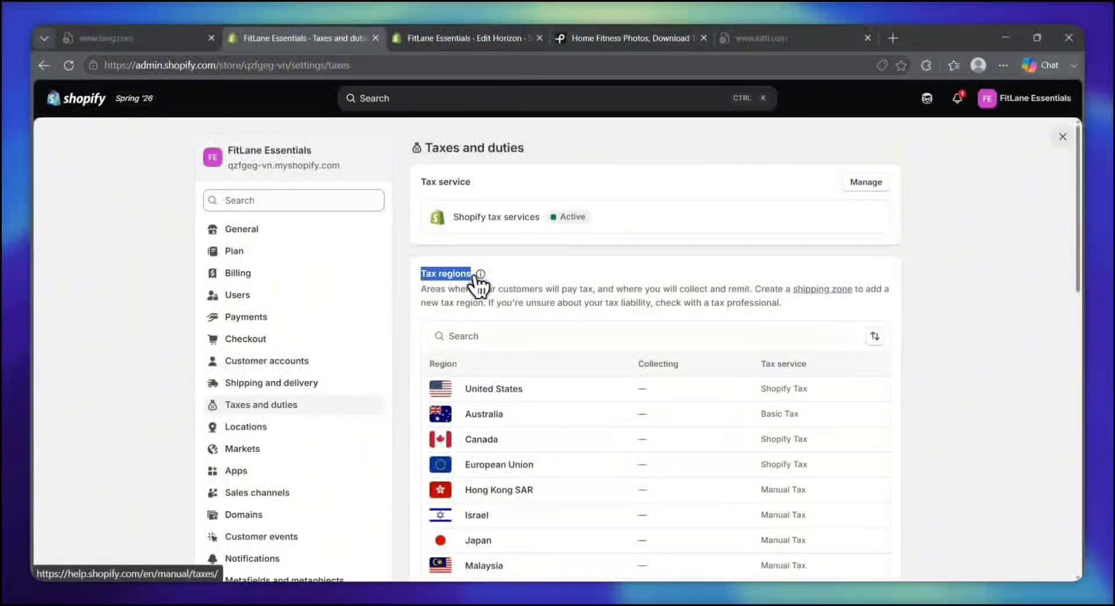
{"action": "left_click_drag", "start_coordinate": [421, 182], "coordinate": [470, 182]}
{"action": "scroll", "coordinate": [505, 450], "scroll_direction": "down", "scroll_amount": 5}
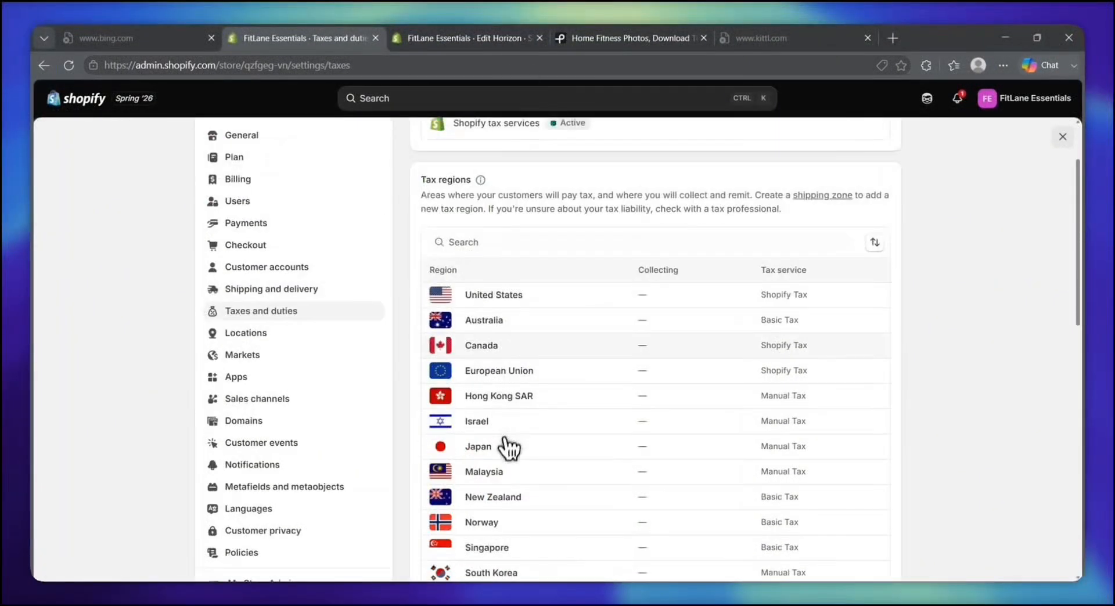
{"action": "scroll", "coordinate": [505, 453], "scroll_direction": "down", "scroll_amount": 7}
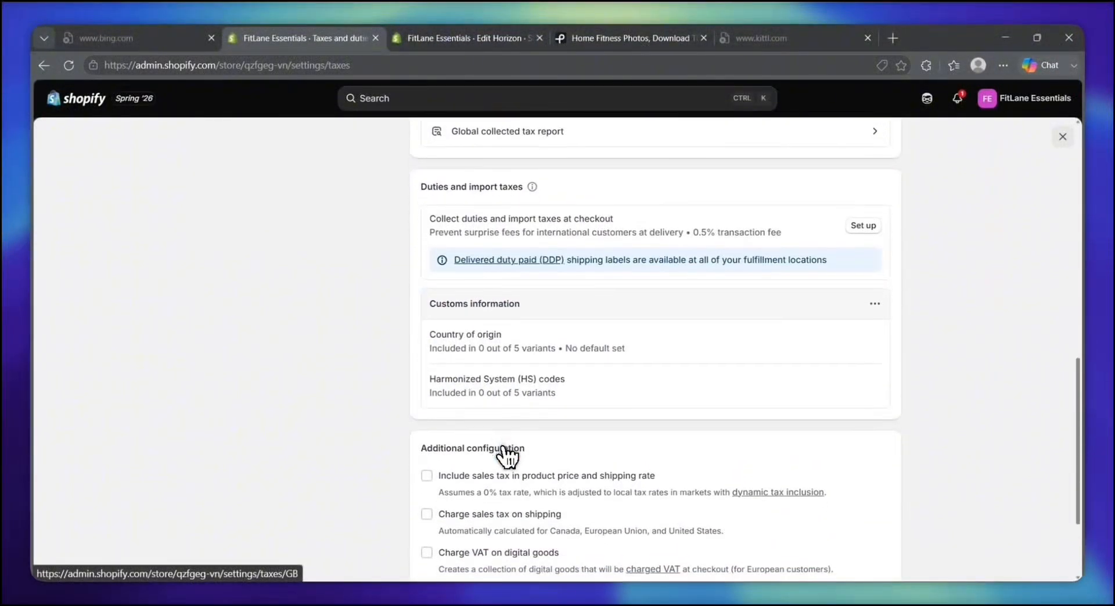
{"action": "scroll", "coordinate": [504, 446], "scroll_direction": "down", "scroll_amount": 1}
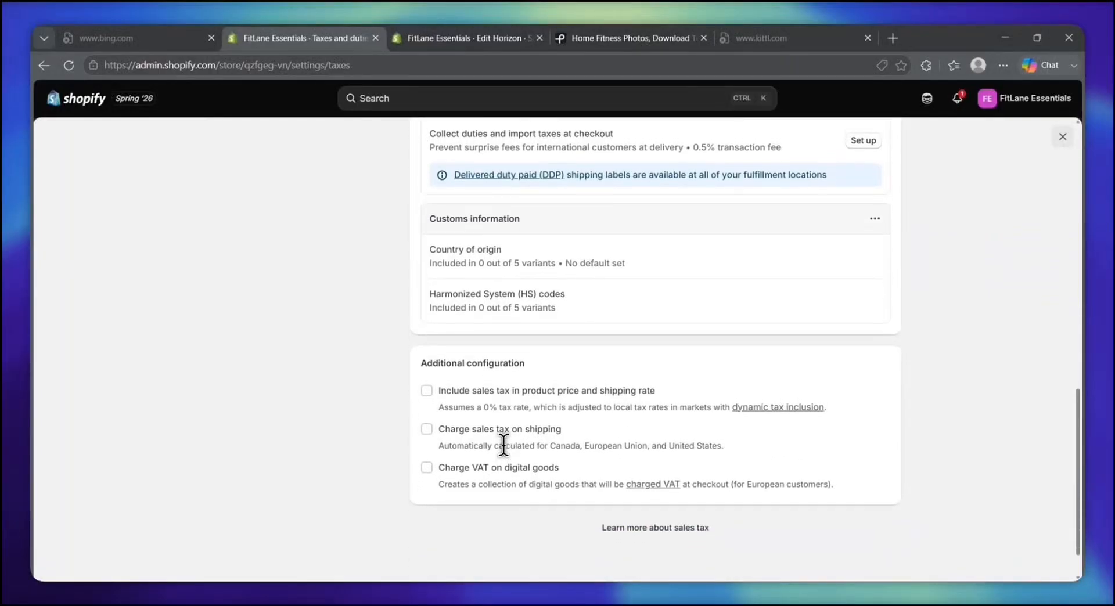
{"action": "scroll", "coordinate": [746, 270], "scroll_direction": "up", "scroll_amount": 13}
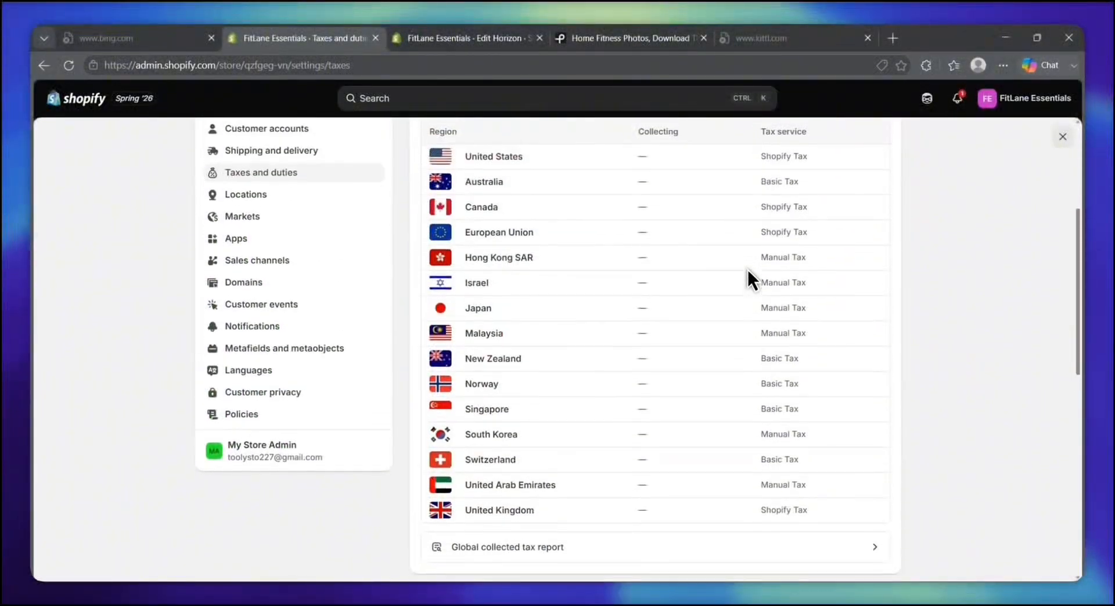
{"action": "scroll", "coordinate": [748, 270], "scroll_direction": "up", "scroll_amount": 1}
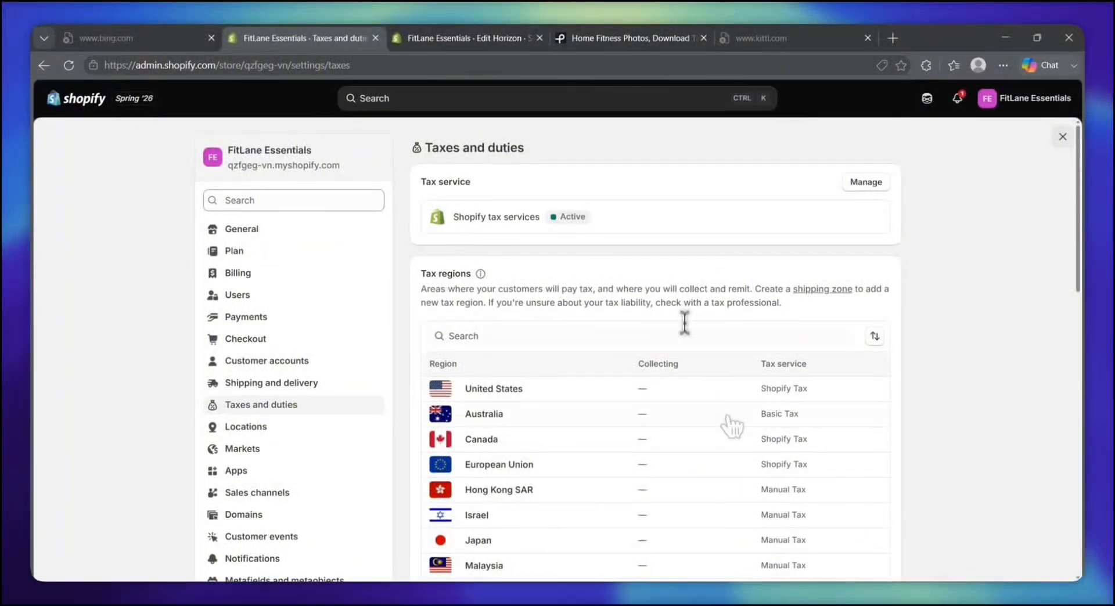
- Examine the list of tax regions from the United States to the United Kingdom
{"action": "scroll", "coordinate": [735, 363], "scroll_direction": "down", "scroll_amount": 2}
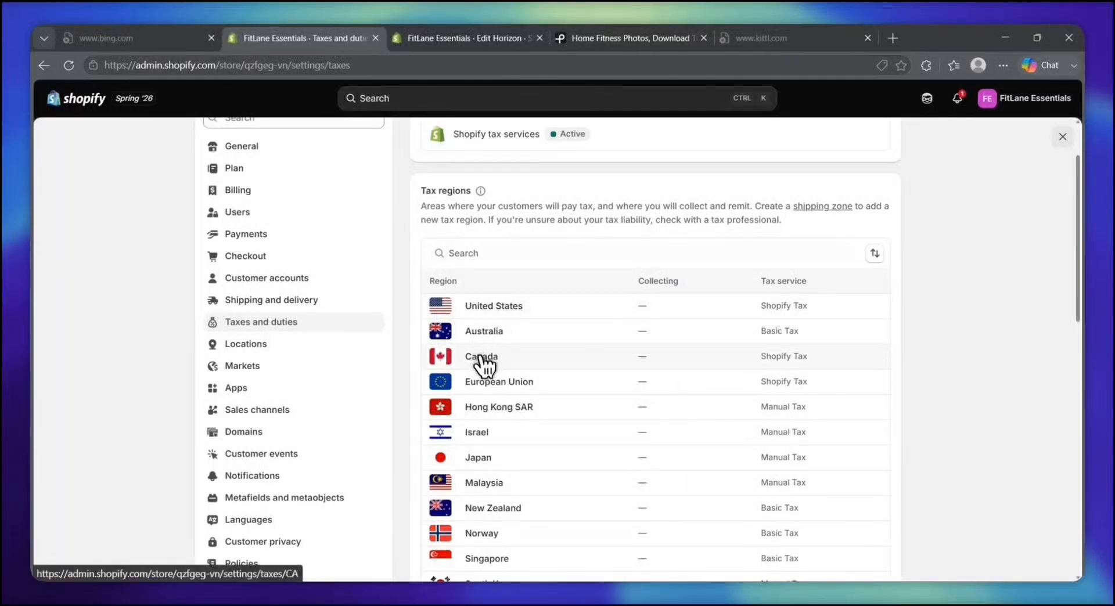
{"action": "scroll", "coordinate": [476, 511], "scroll_direction": "down", "scroll_amount": 2}
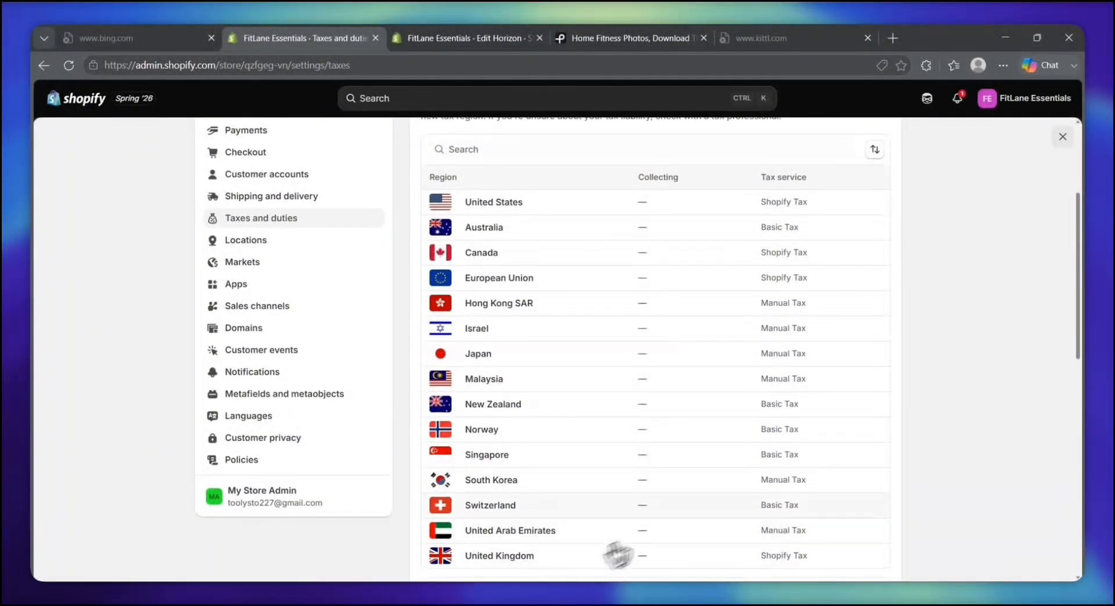
{"action": "scroll", "coordinate": [695, 359], "scroll_direction": "up", "scroll_amount": 1}
{"action": "scroll", "coordinate": [693, 366], "scroll_direction": "up", "scroll_amount": 3}
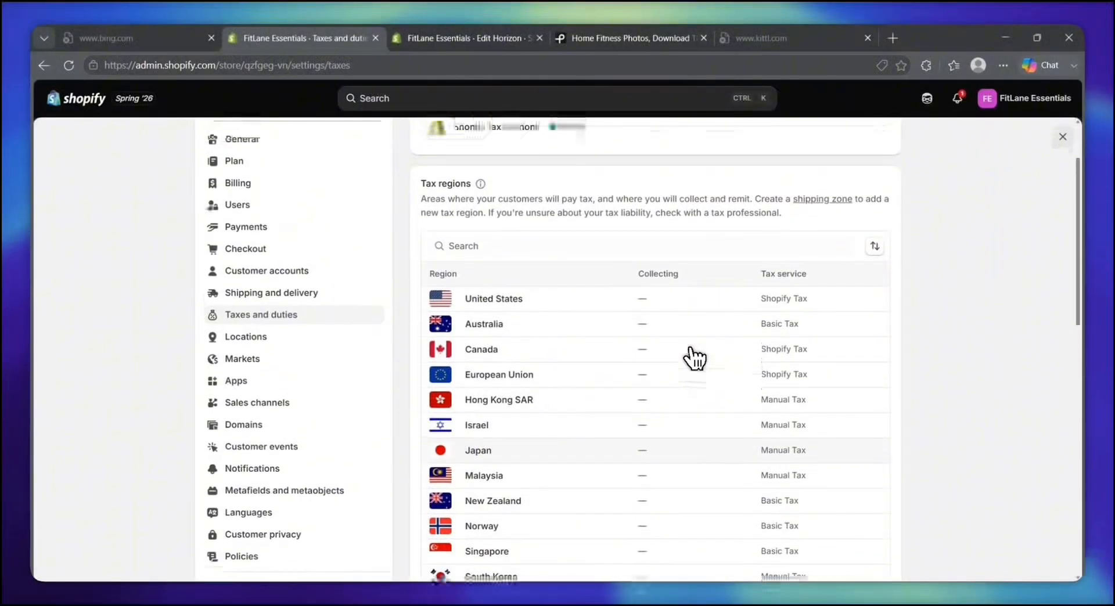
- Review the additional configuration options for including sales tax in prices, charging sales tax on shipping and charging VAT on digital goods
{"action": "scroll", "coordinate": [650, 436], "scroll_direction": "down", "scroll_amount": 10}
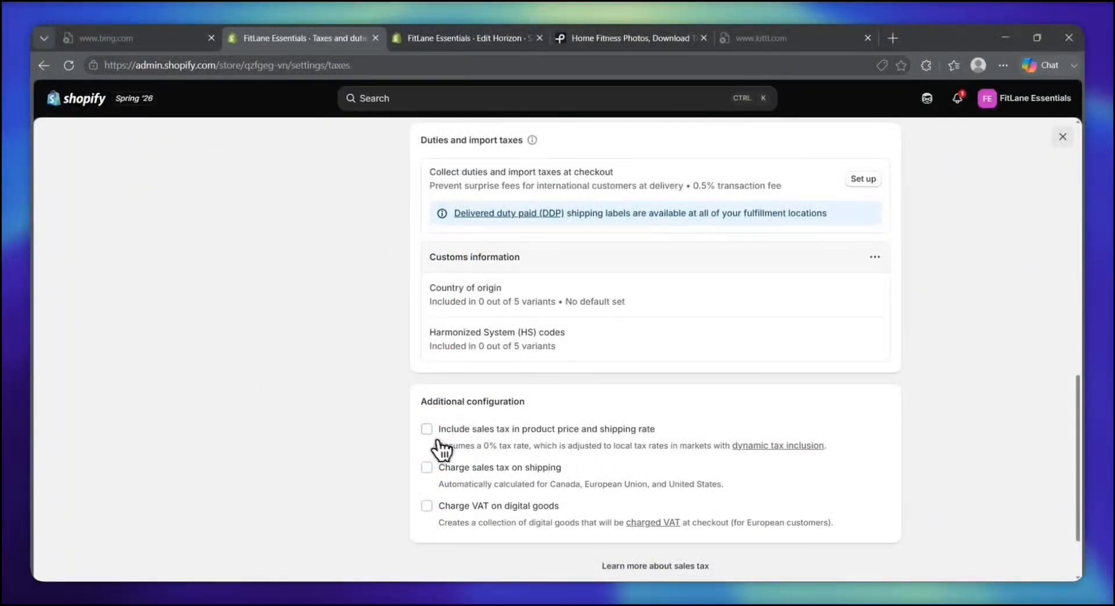
{"action": "left_click_drag", "start_coordinate": [437, 429], "coordinate": [695, 445]}
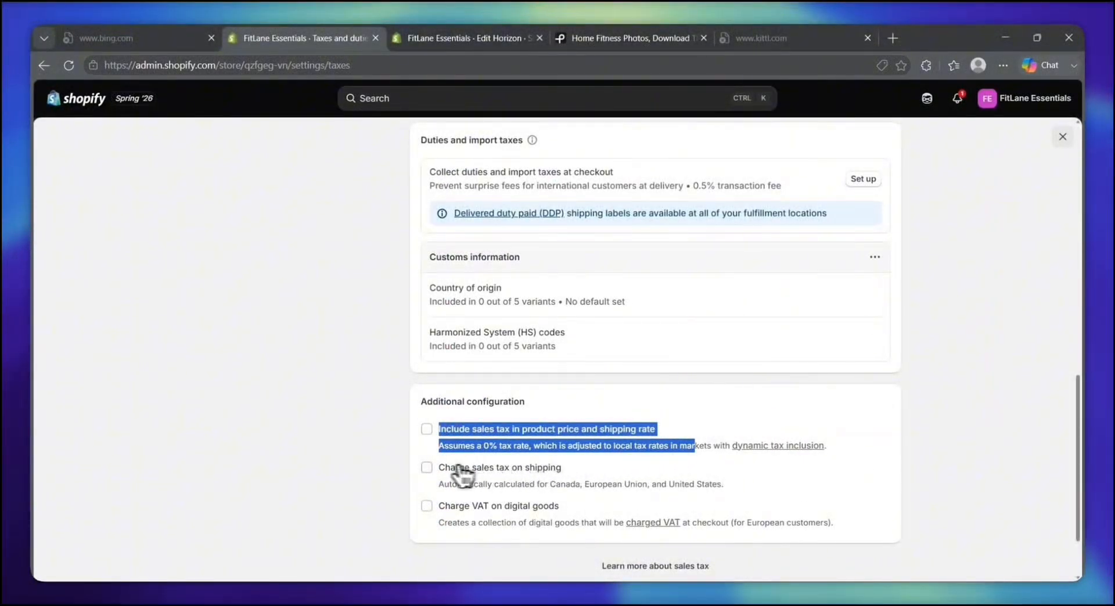
{"action": "left_click_drag", "start_coordinate": [439, 468], "coordinate": [587, 487]}
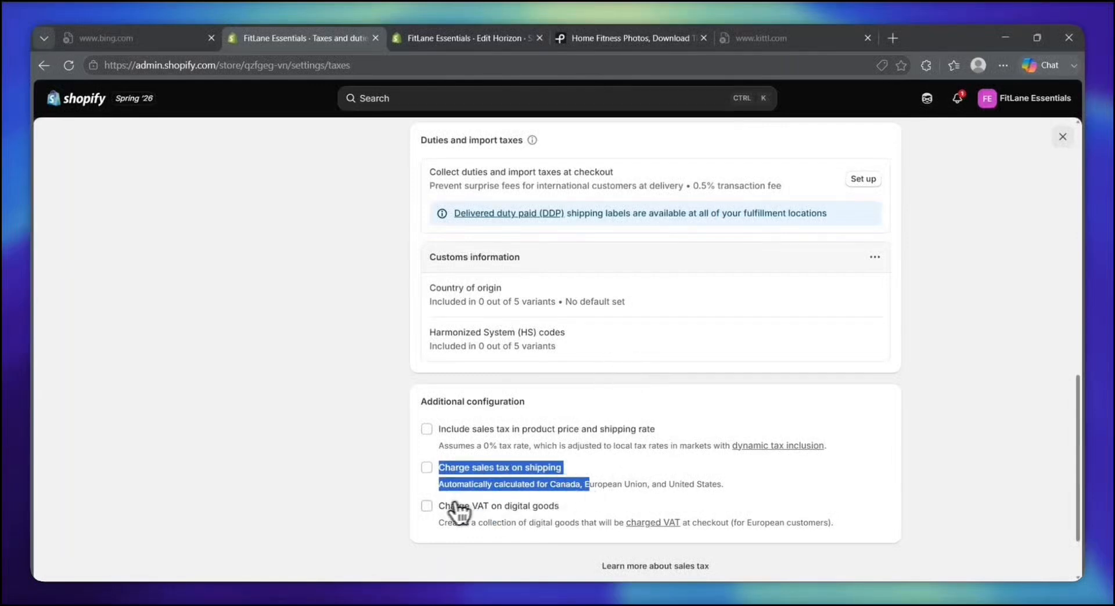
{"action": "left_click_drag", "start_coordinate": [446, 506], "coordinate": [829, 529]}
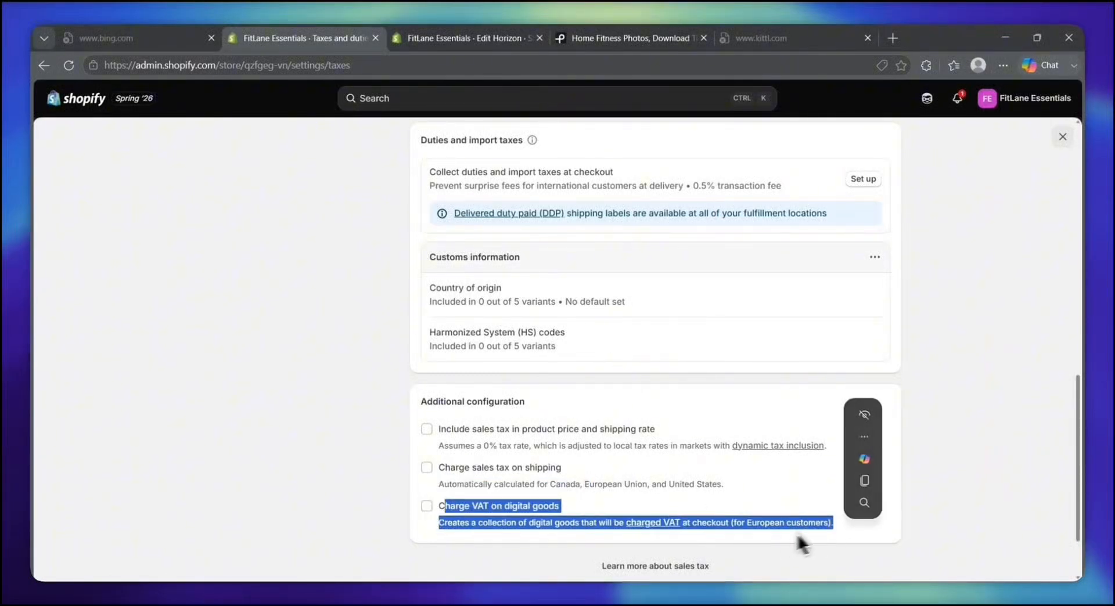
{"action": "left_click", "coordinate": [691, 550]}
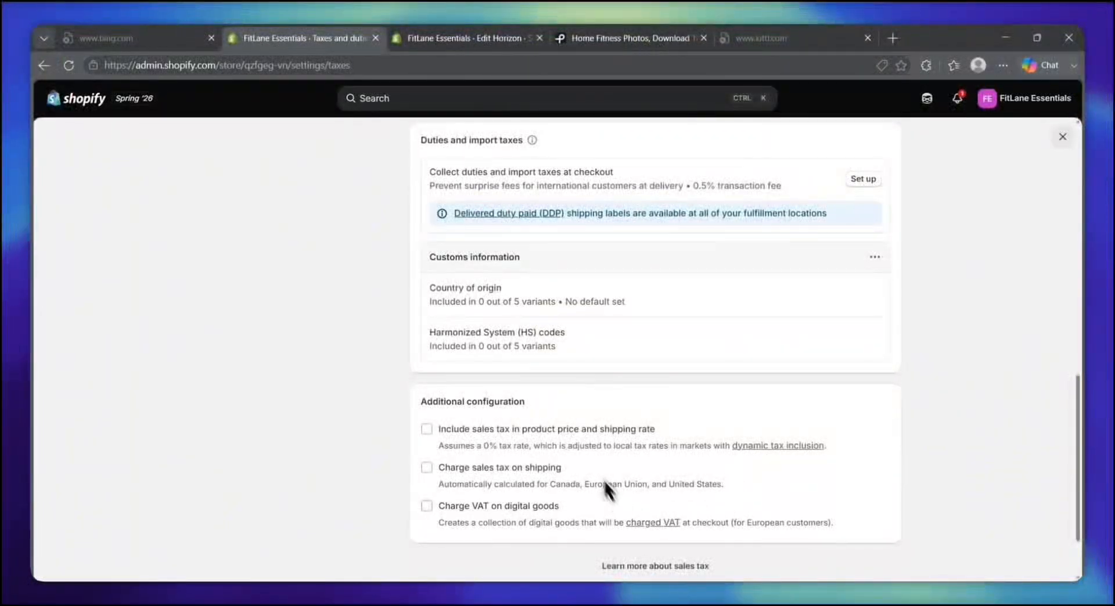
- Review the duties and import taxes section, and compare the tax service assigned to each tax region
{"action": "scroll", "coordinate": [631, 378], "scroll_direction": "up", "scroll_amount": 2}
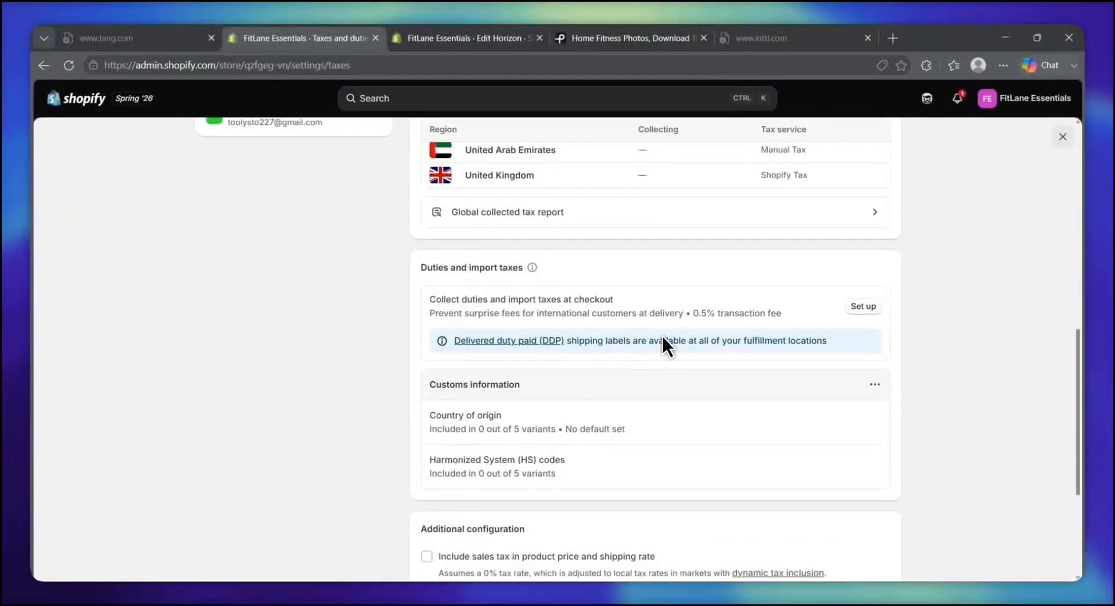
{"action": "scroll", "coordinate": [663, 337], "scroll_direction": "up", "scroll_amount": 5}
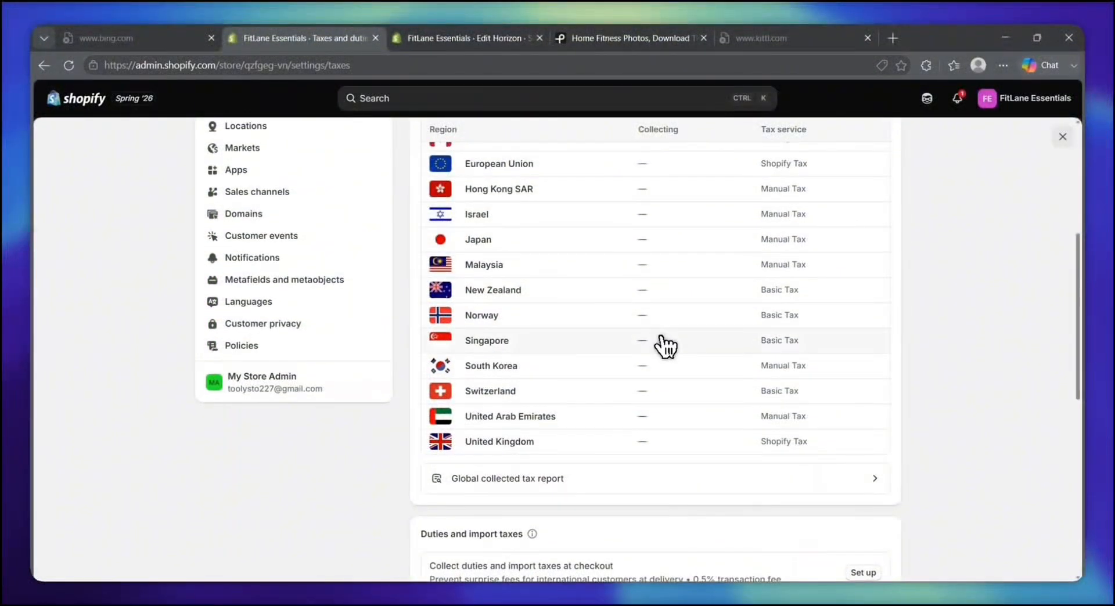
{"action": "scroll", "coordinate": [662, 337], "scroll_direction": "up", "scroll_amount": 3}
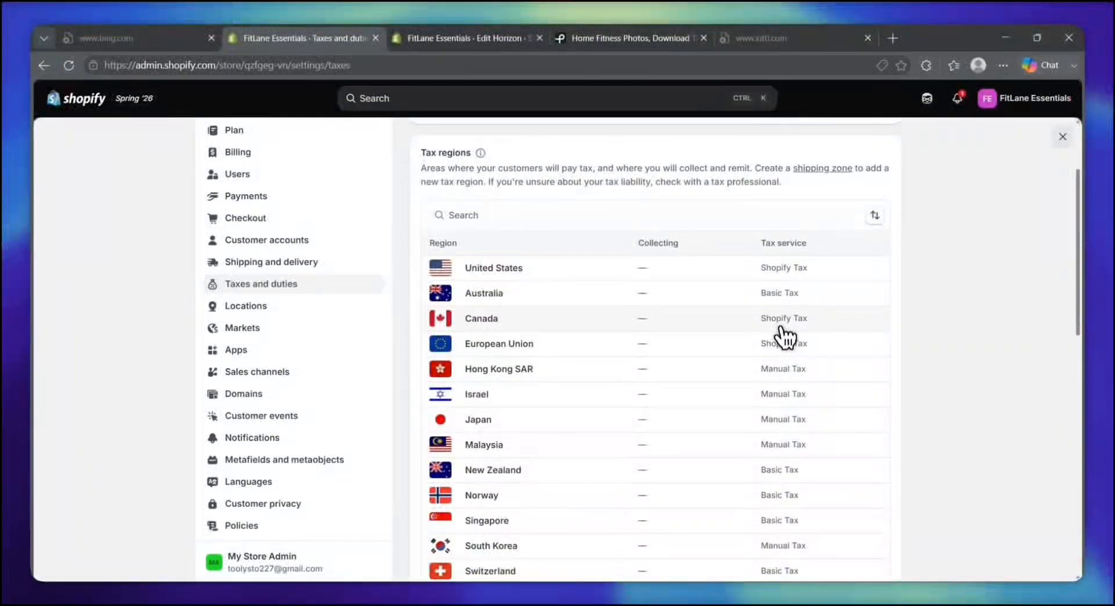
{"action": "scroll", "coordinate": [787, 334], "scroll_direction": "down", "scroll_amount": 1}
{"action": "scroll", "coordinate": [785, 331], "scroll_direction": "down", "scroll_amount": 1}
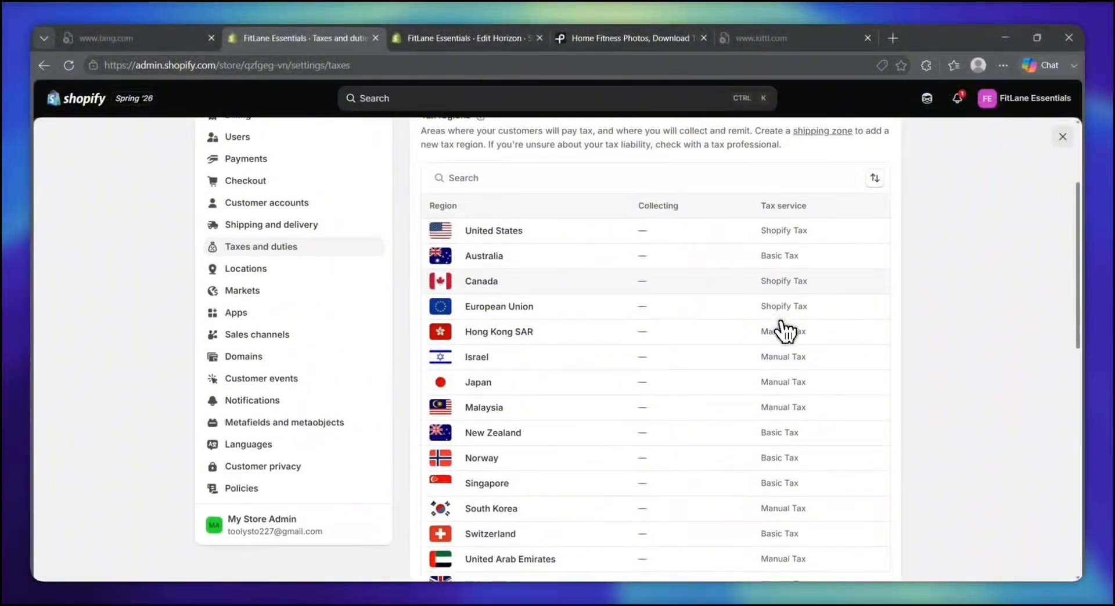
{"action": "scroll", "coordinate": [785, 331], "scroll_direction": "up", "scroll_amount": 1}
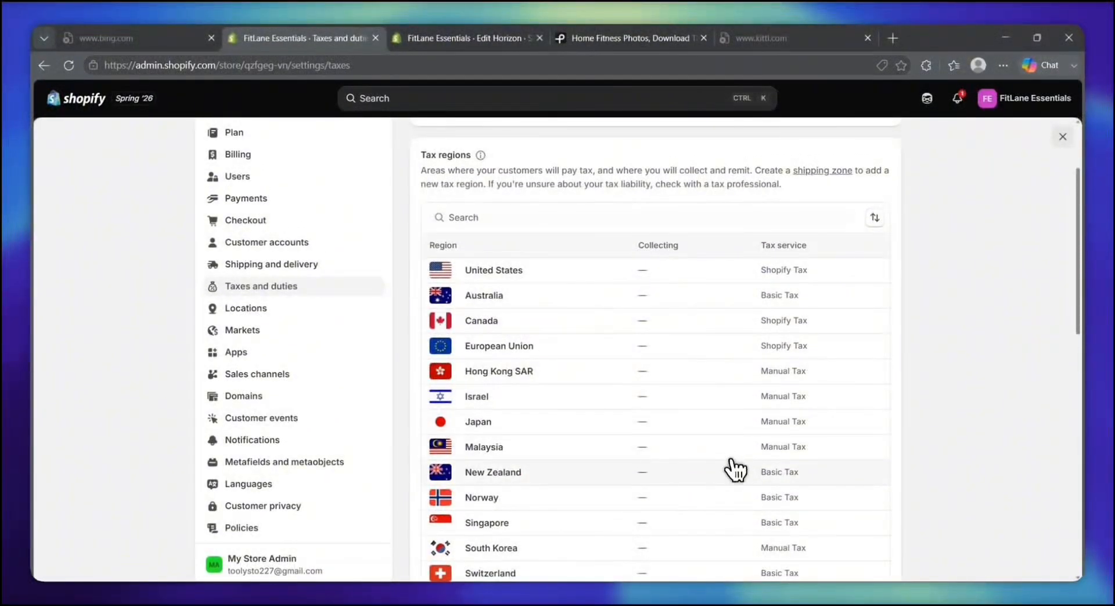
{"action": "scroll", "coordinate": [744, 483], "scroll_direction": "down", "scroll_amount": 3}
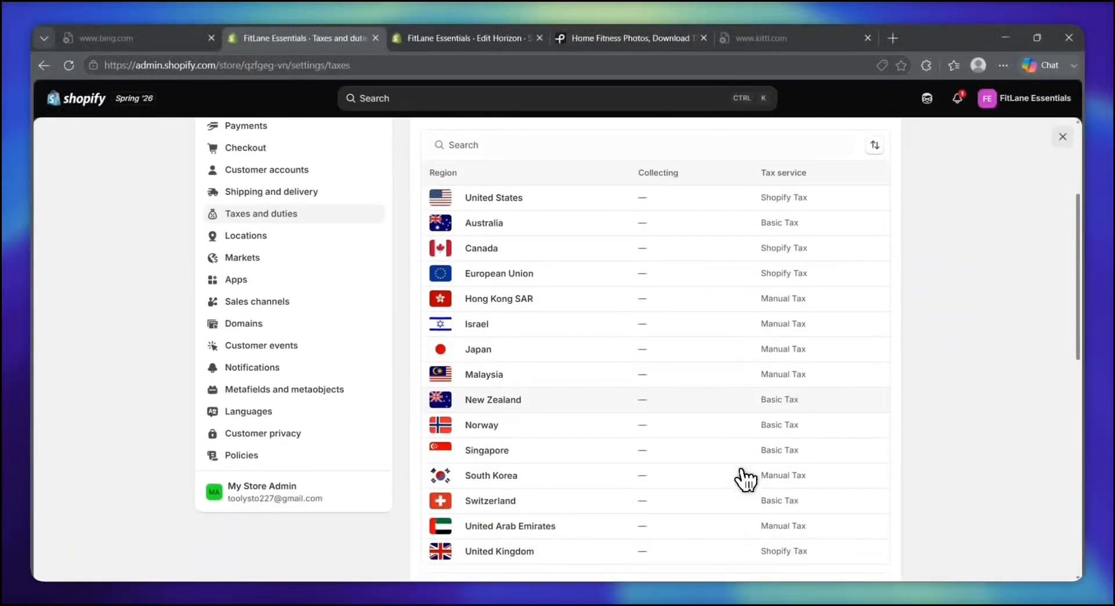
{"action": "scroll", "coordinate": [745, 482], "scroll_direction": "up", "scroll_amount": 5}
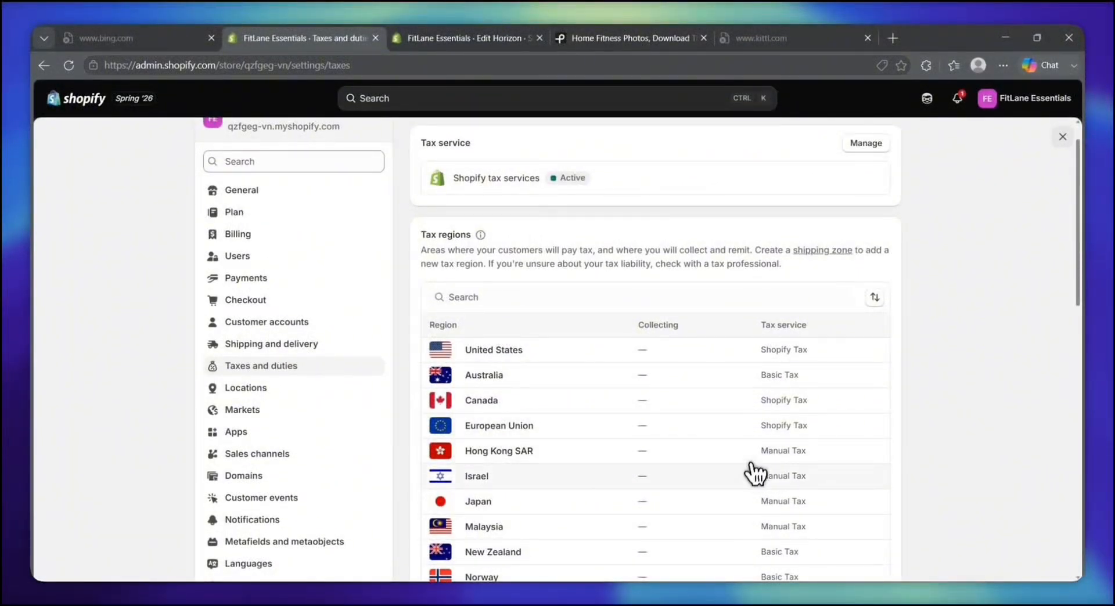
{"action": "scroll", "coordinate": [758, 520], "scroll_direction": "down", "scroll_amount": 2}
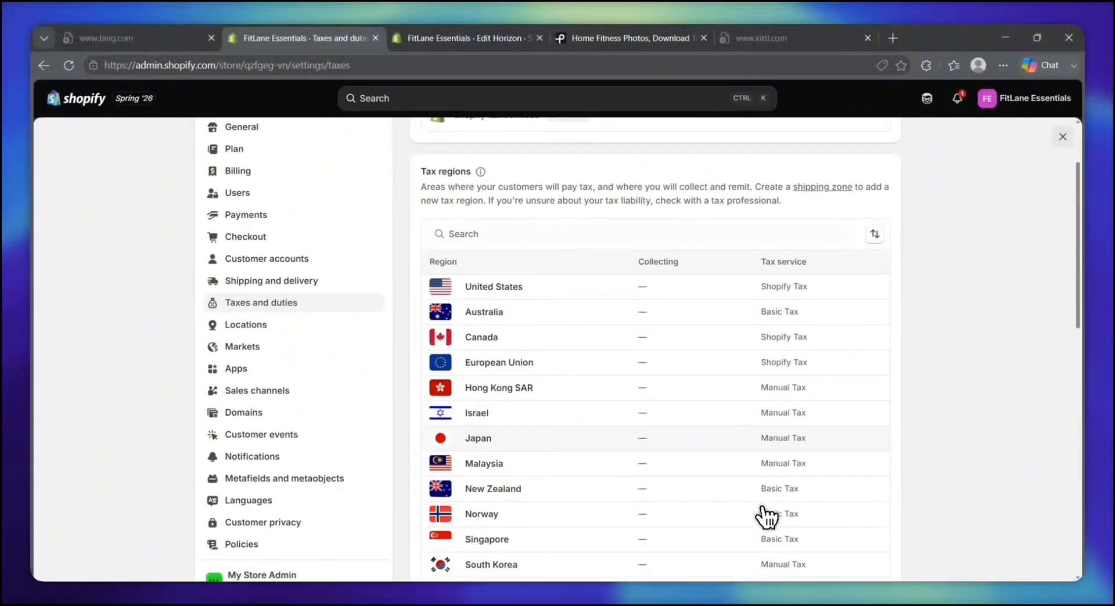
- Go through the tax regions from the United States to the United Kingdom again and check the store's active tax service
{"action": "scroll", "coordinate": [765, 517], "scroll_direction": "down", "scroll_amount": 1}
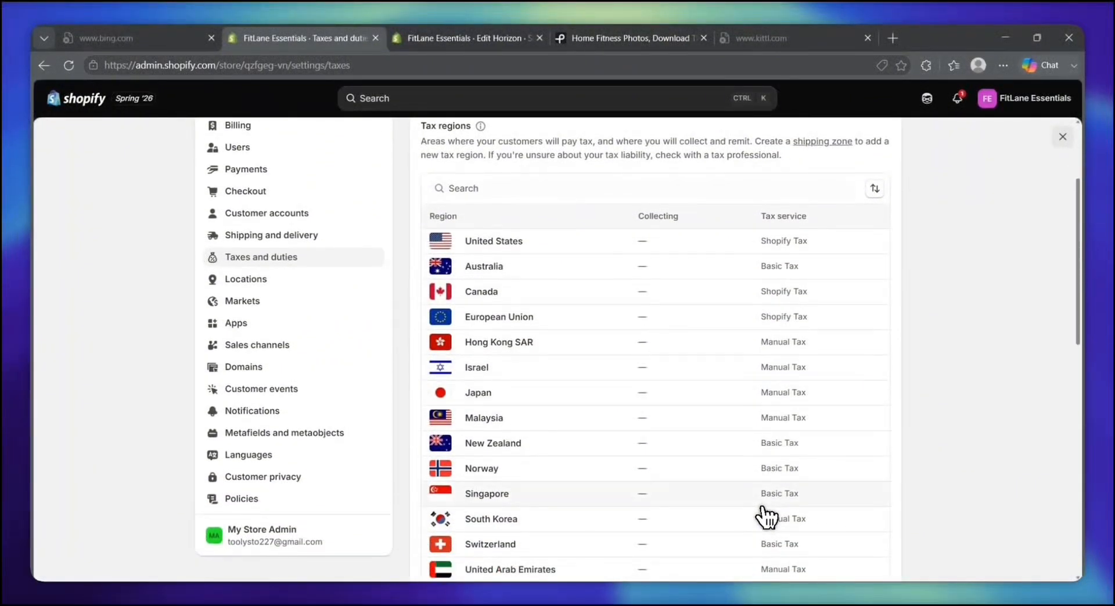
{"action": "scroll", "coordinate": [765, 516], "scroll_direction": "down", "scroll_amount": 3}
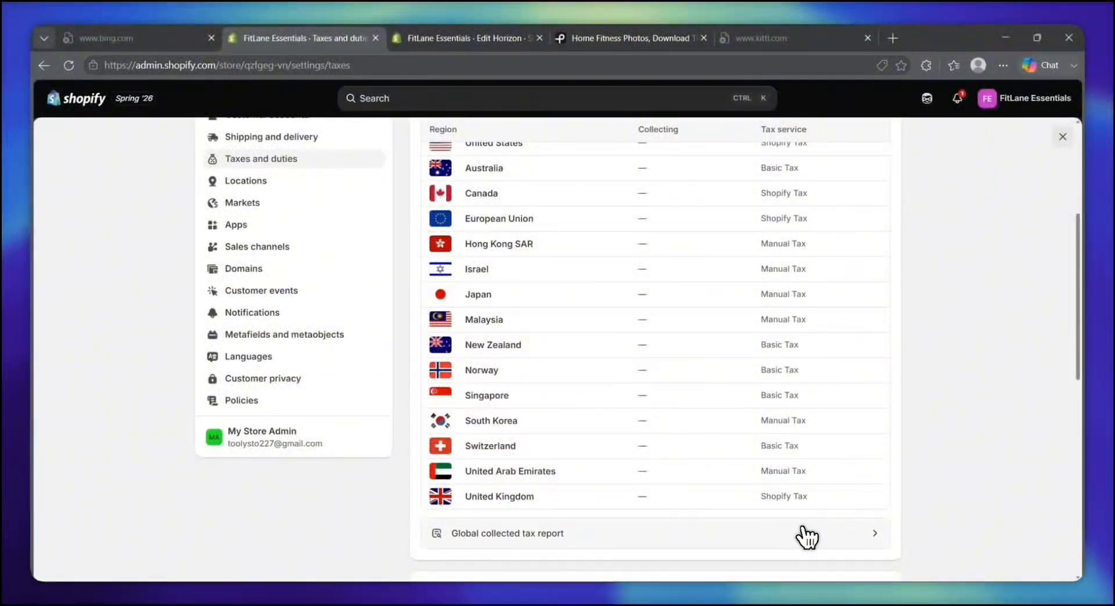
{"action": "scroll", "coordinate": [807, 534], "scroll_direction": "down", "scroll_amount": 1}
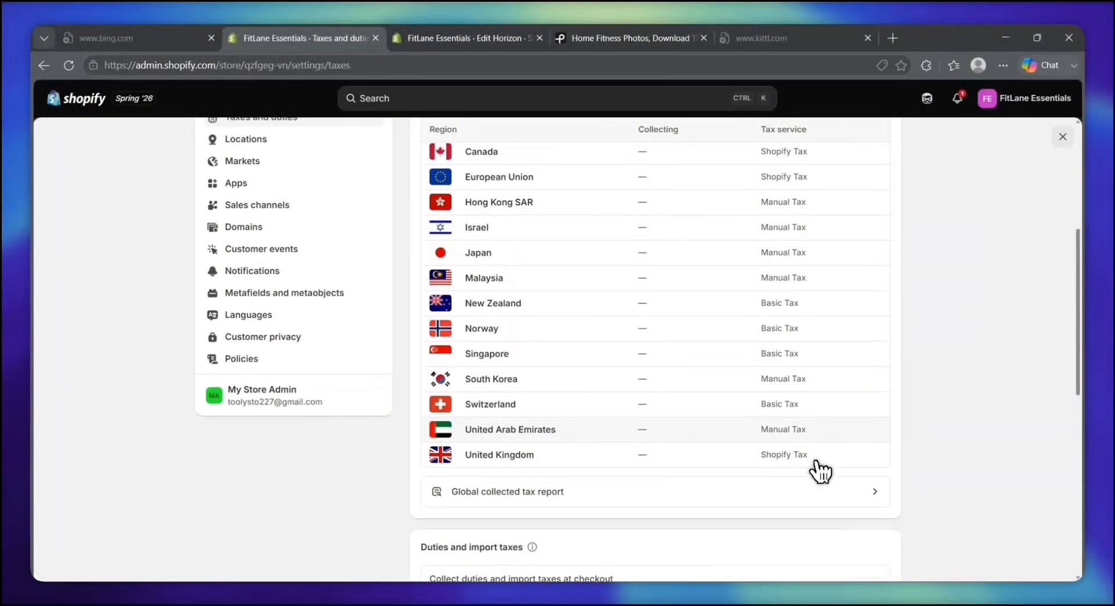
{"action": "scroll", "coordinate": [820, 472], "scroll_direction": "up", "scroll_amount": 1}
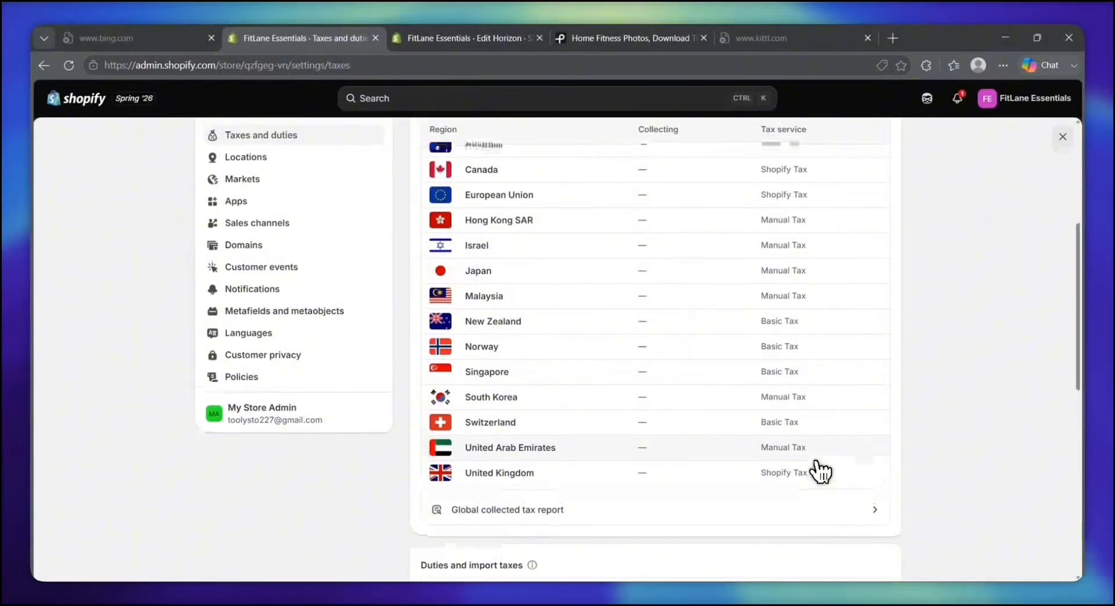
{"action": "scroll", "coordinate": [819, 472], "scroll_direction": "up", "scroll_amount": 1}
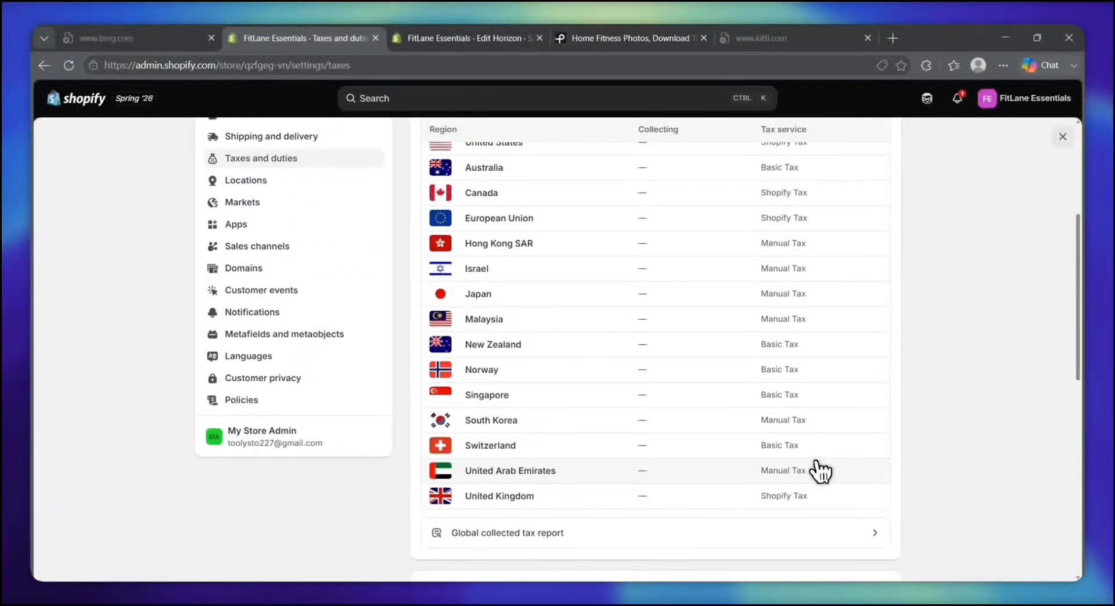
{"action": "scroll", "coordinate": [820, 471], "scroll_direction": "up", "scroll_amount": 1}
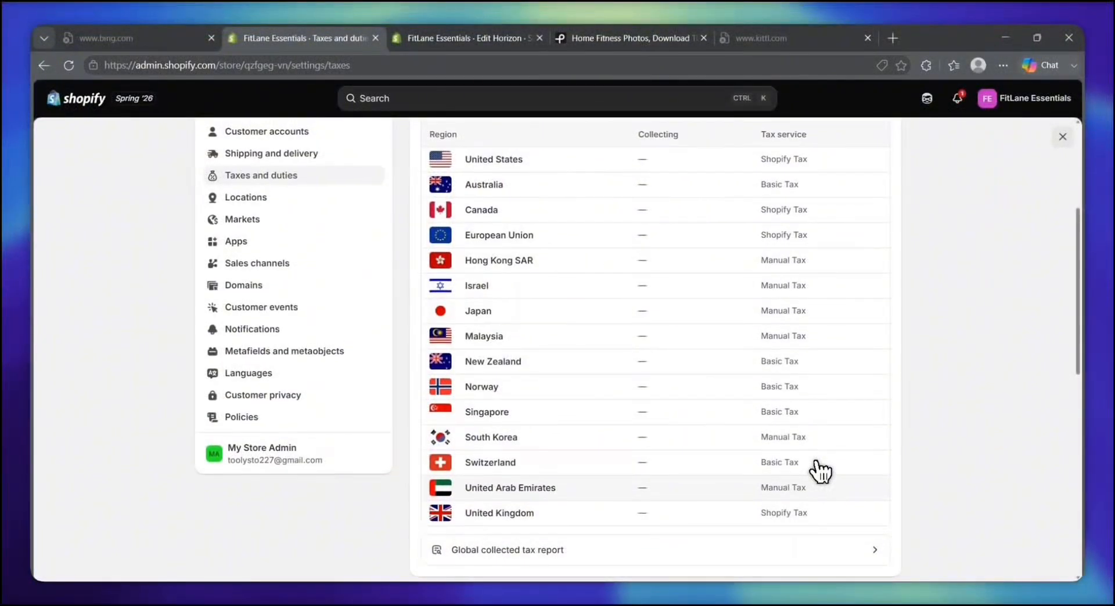
{"action": "scroll", "coordinate": [820, 471], "scroll_direction": "down", "scroll_amount": 1}
{"action": "scroll", "coordinate": [820, 468], "scroll_direction": "up", "scroll_amount": 5}
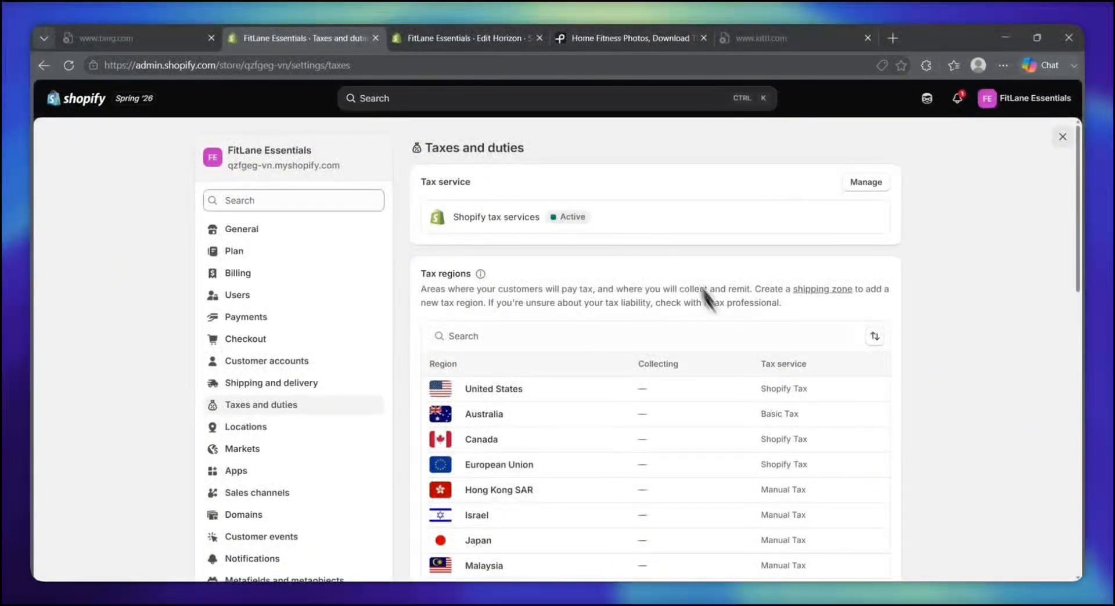
{"action": "left_click_drag", "start_coordinate": [489, 222], "coordinate": [477, 219]}
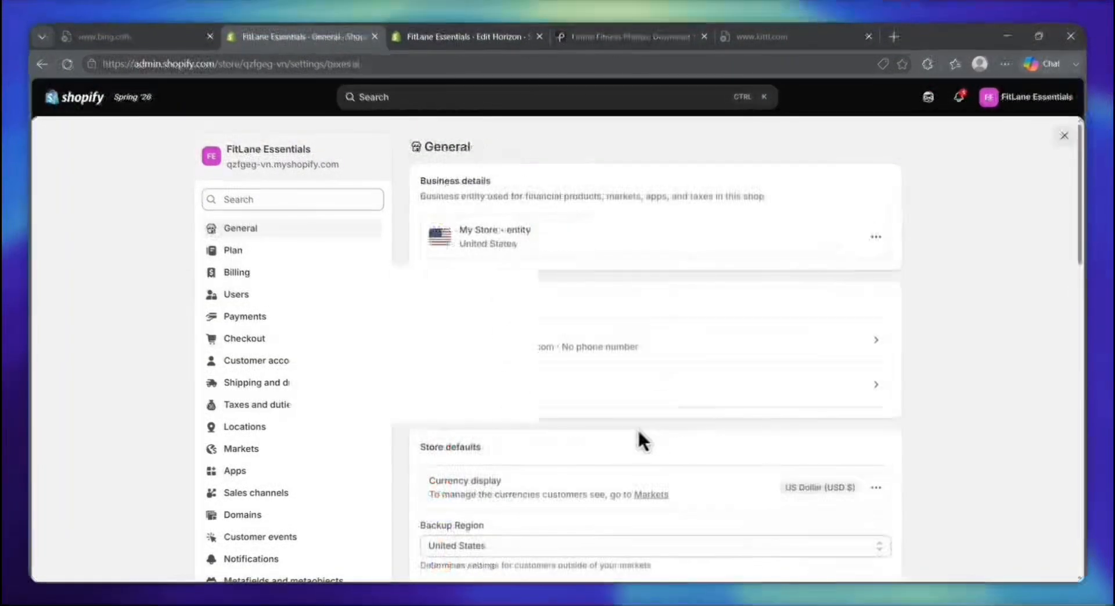
- Switch to the Horizon theme editor and look over the home page's hero banner and Featured Fitness Essentials collection
{"action": "left_click", "coordinate": [475, 41]}
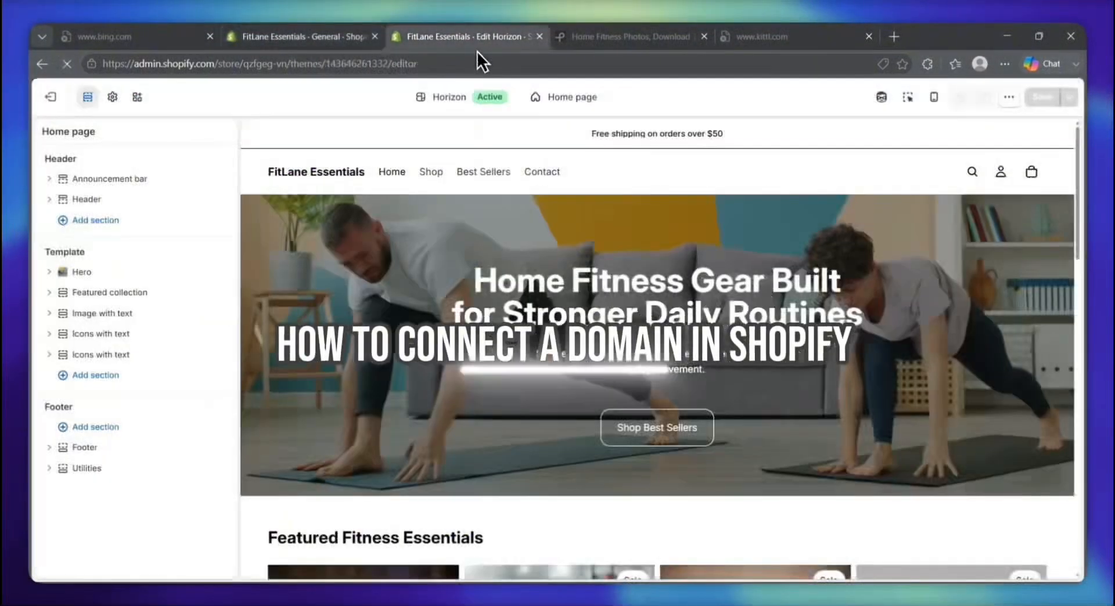
{"action": "scroll", "coordinate": [625, 298], "scroll_direction": "down", "scroll_amount": 5}
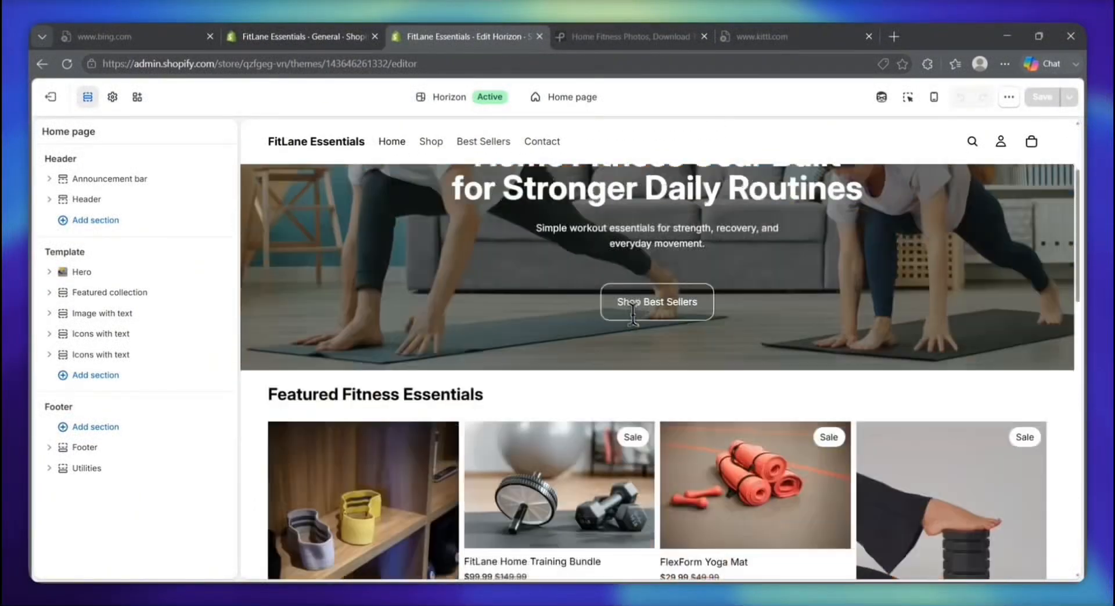
{"action": "scroll", "coordinate": [626, 302], "scroll_direction": "up", "scroll_amount": 2}
{"action": "scroll", "coordinate": [627, 302], "scroll_direction": "up", "scroll_amount": 2}
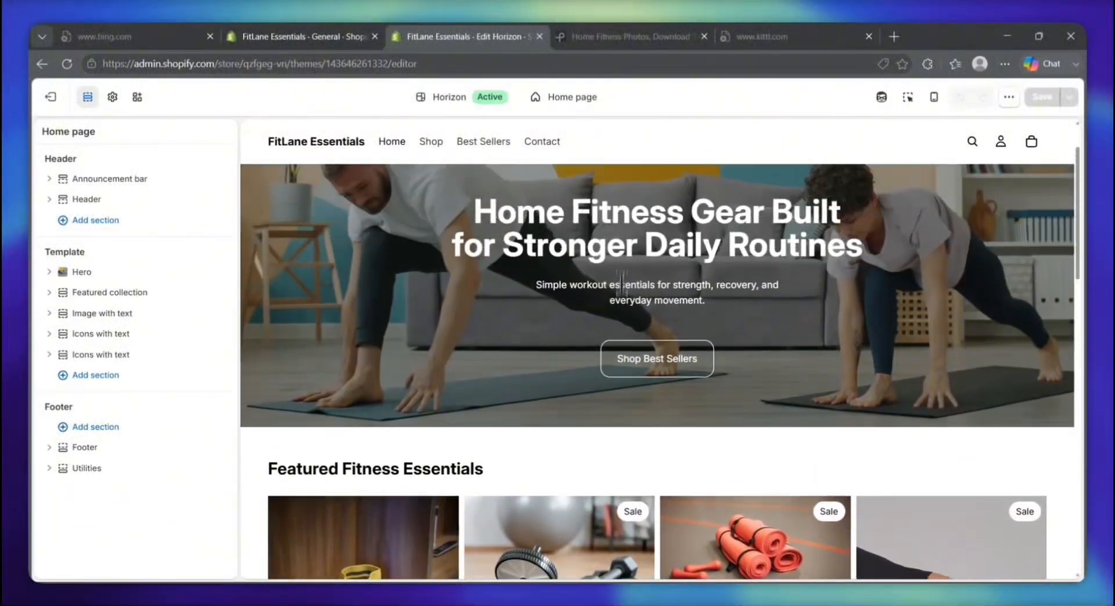
{"action": "scroll", "coordinate": [691, 245], "scroll_direction": "up", "scroll_amount": 1}
{"action": "scroll", "coordinate": [713, 415], "scroll_direction": "down", "scroll_amount": 2}
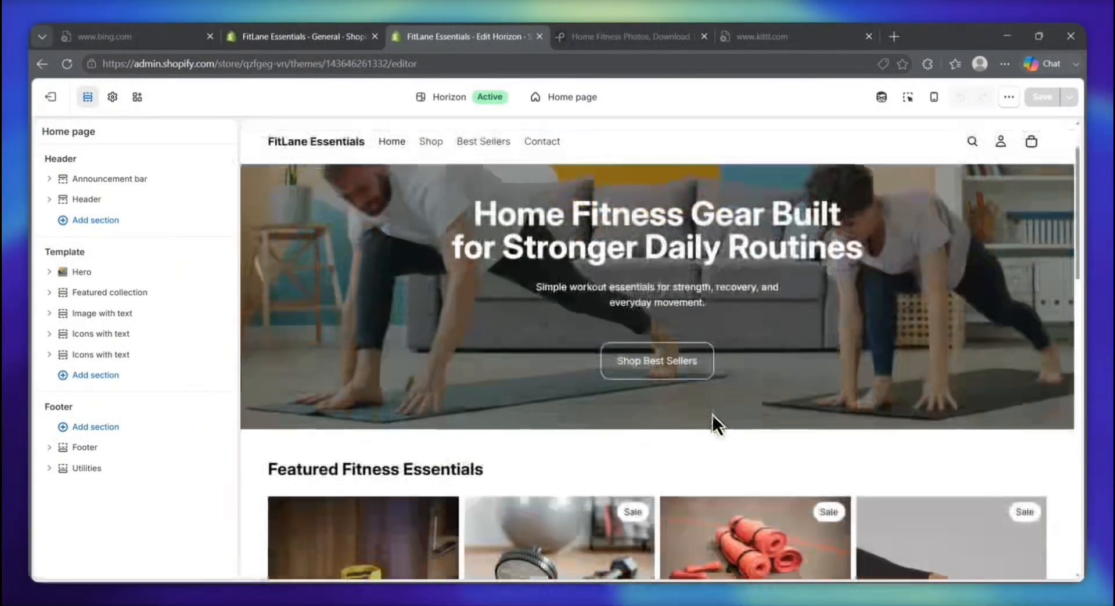
{"action": "scroll", "coordinate": [712, 412], "scroll_direction": "down", "scroll_amount": 1}
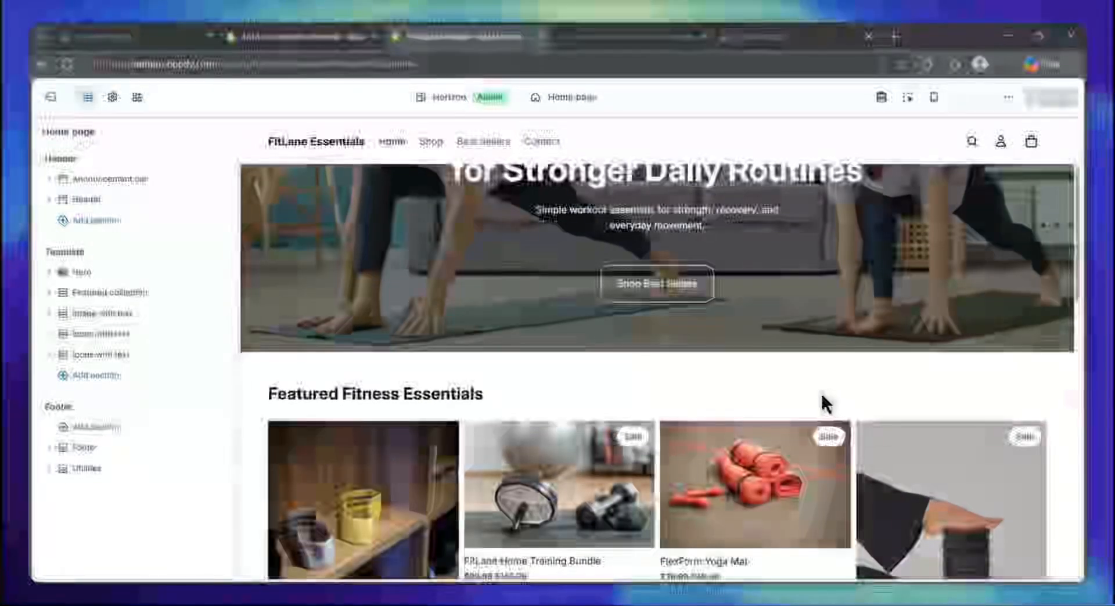
{"action": "scroll", "coordinate": [752, 355], "scroll_direction": "down", "scroll_amount": 1}
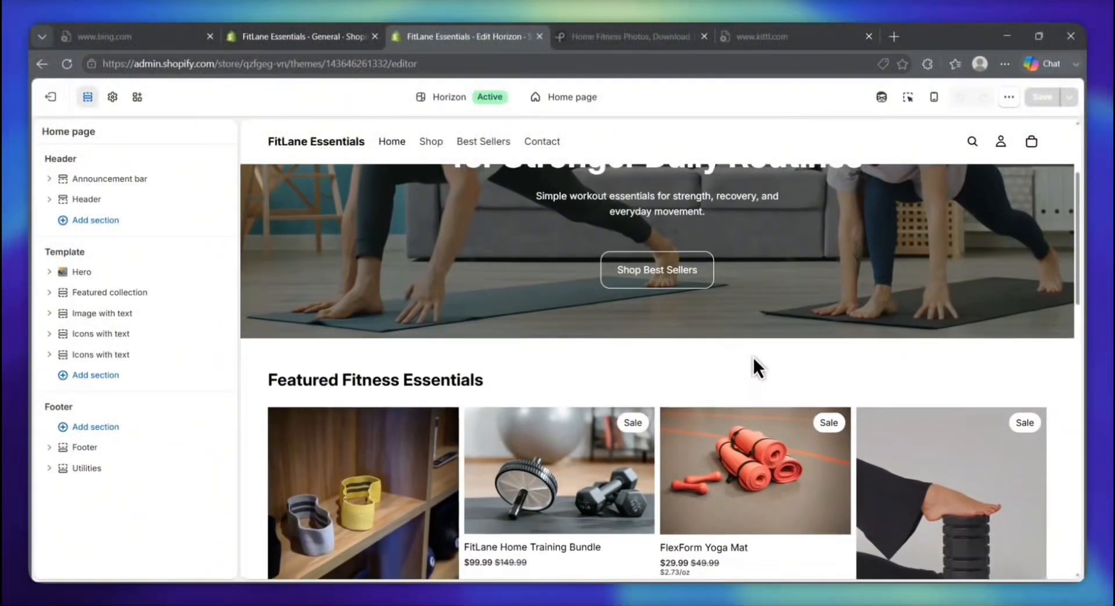
{"action": "scroll", "coordinate": [753, 354], "scroll_direction": "up", "scroll_amount": 3}
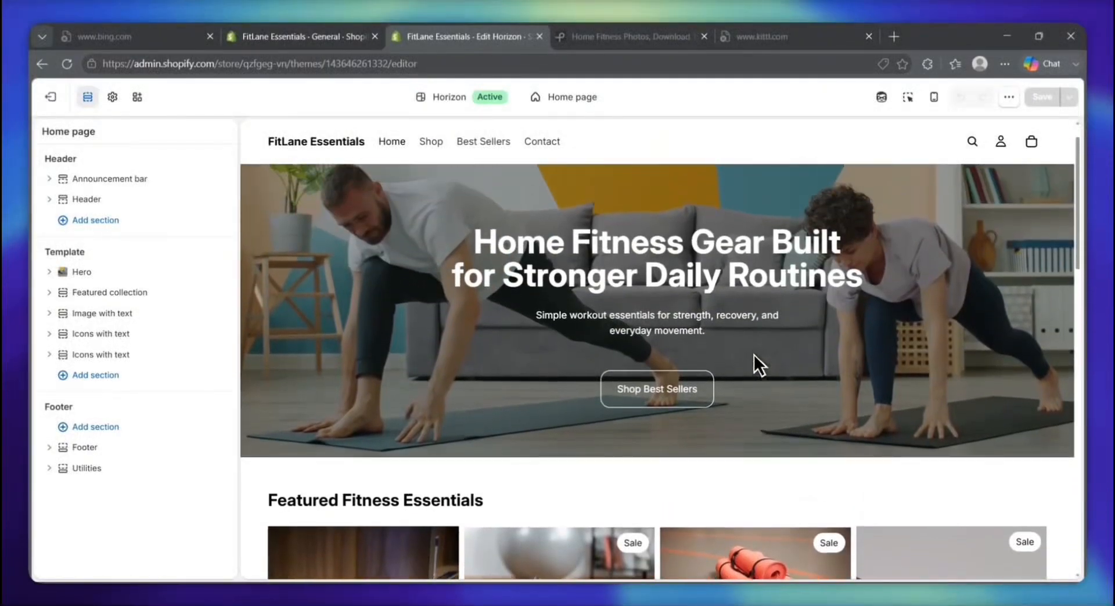
- Open the store's Domains settings and look at the form for connecting an existing domain, closing it without entering one
{"action": "left_click", "coordinate": [340, 36]}
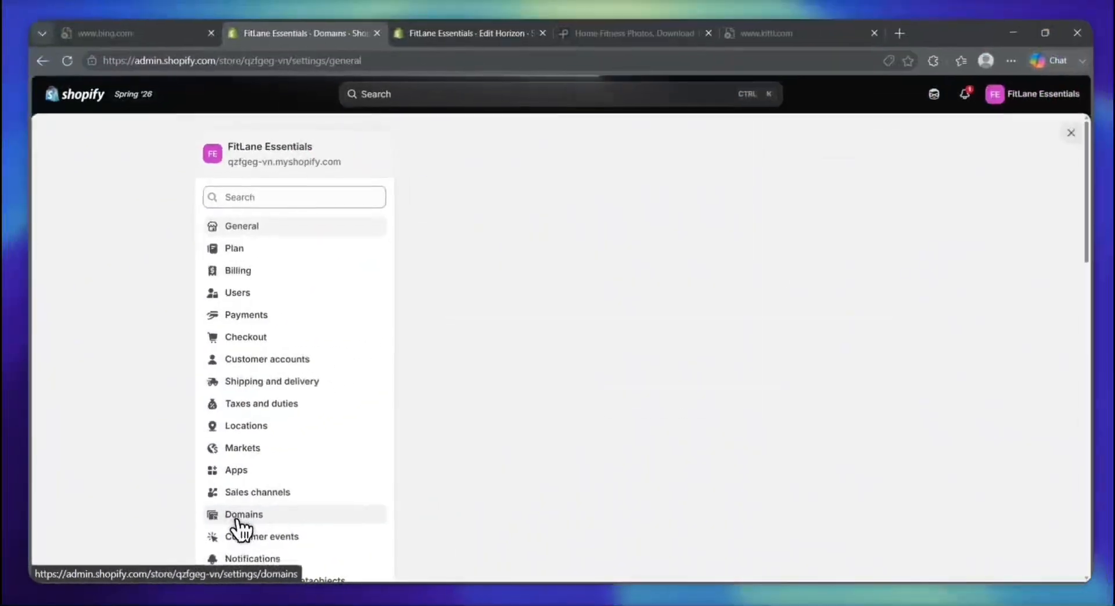
{"action": "left_click", "coordinate": [434, 452]}
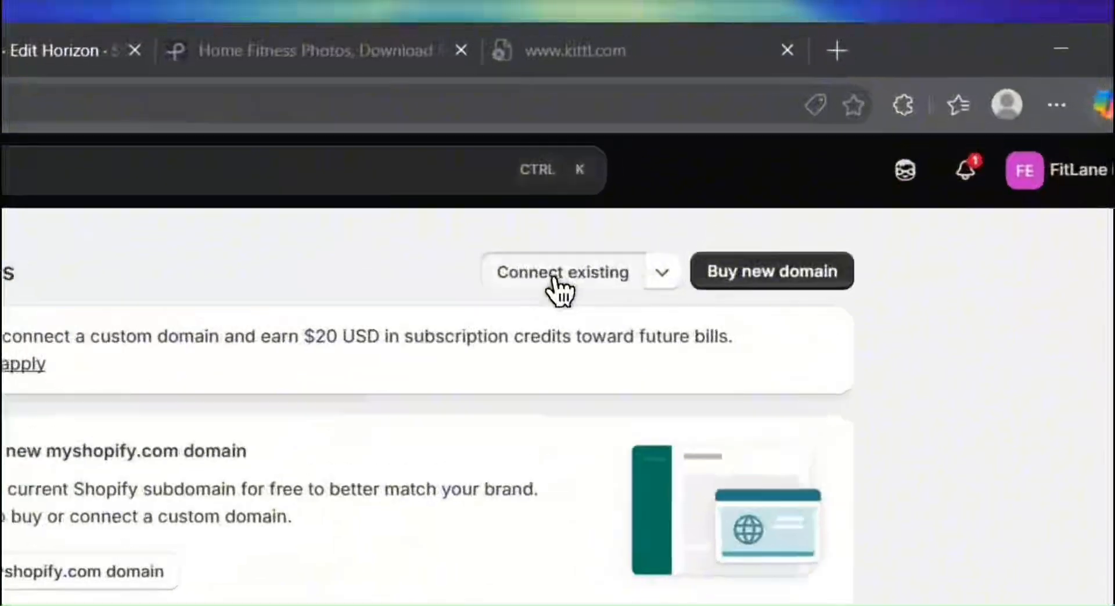
{"action": "left_click", "coordinate": [559, 287]}
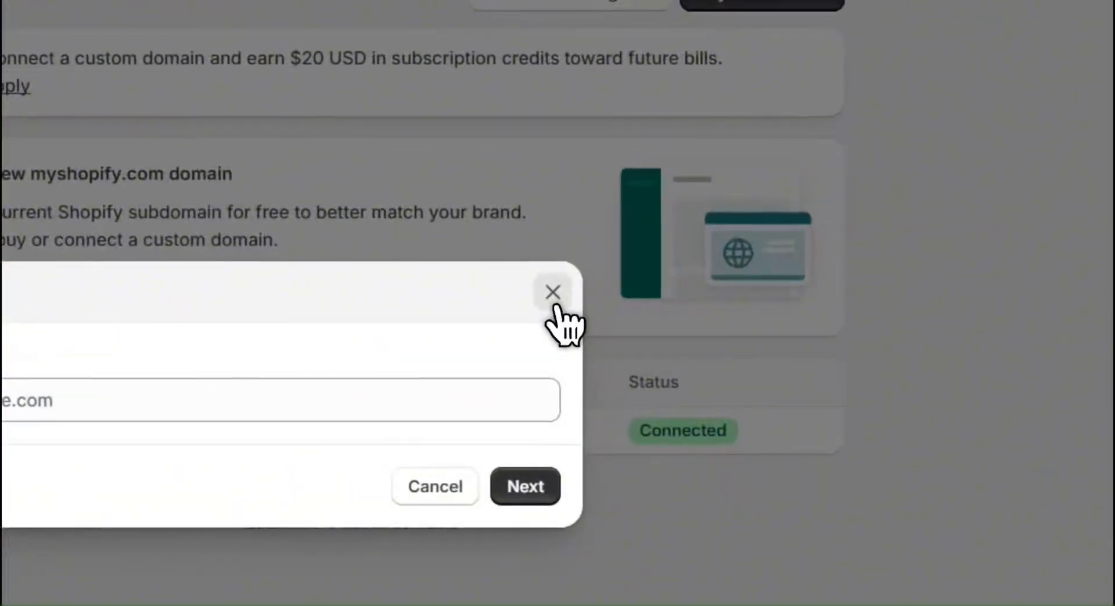
{"action": "left_click", "coordinate": [756, 299]}
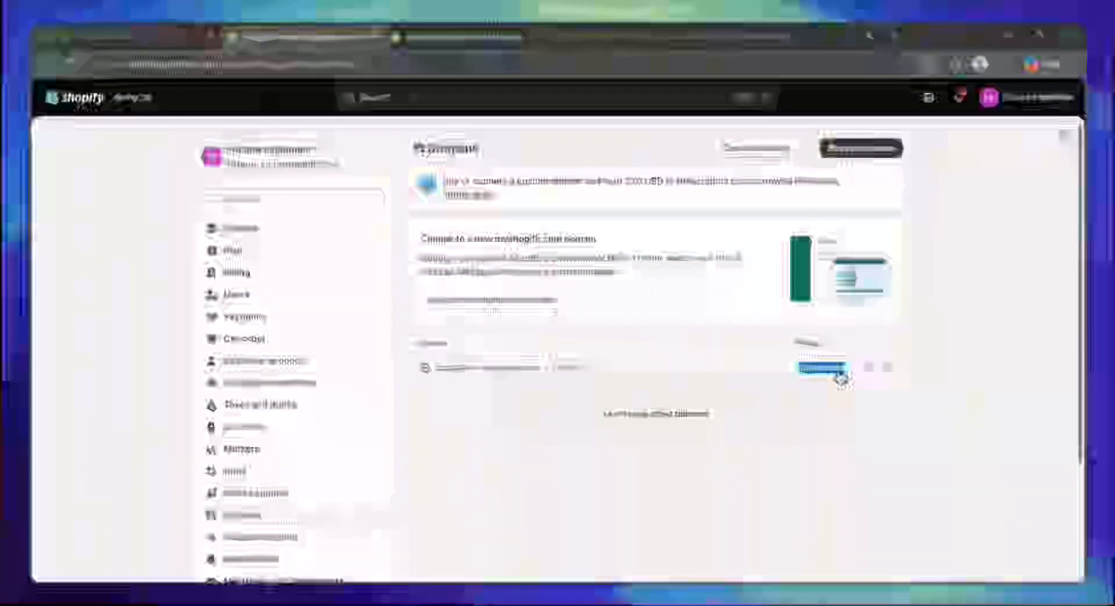
- Open the details of the store's primary myshopify.com domain, check its target and type, and return to the domain list
{"action": "left_click", "coordinate": [839, 371]}
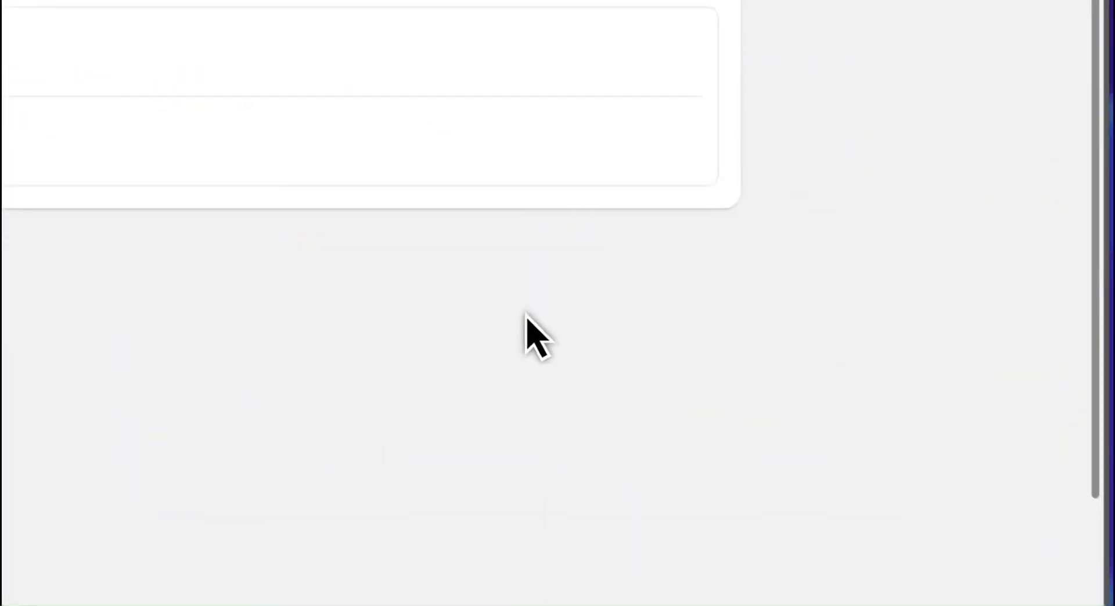
{"action": "left_click_drag", "start_coordinate": [354, 217], "coordinate": [423, 235]}
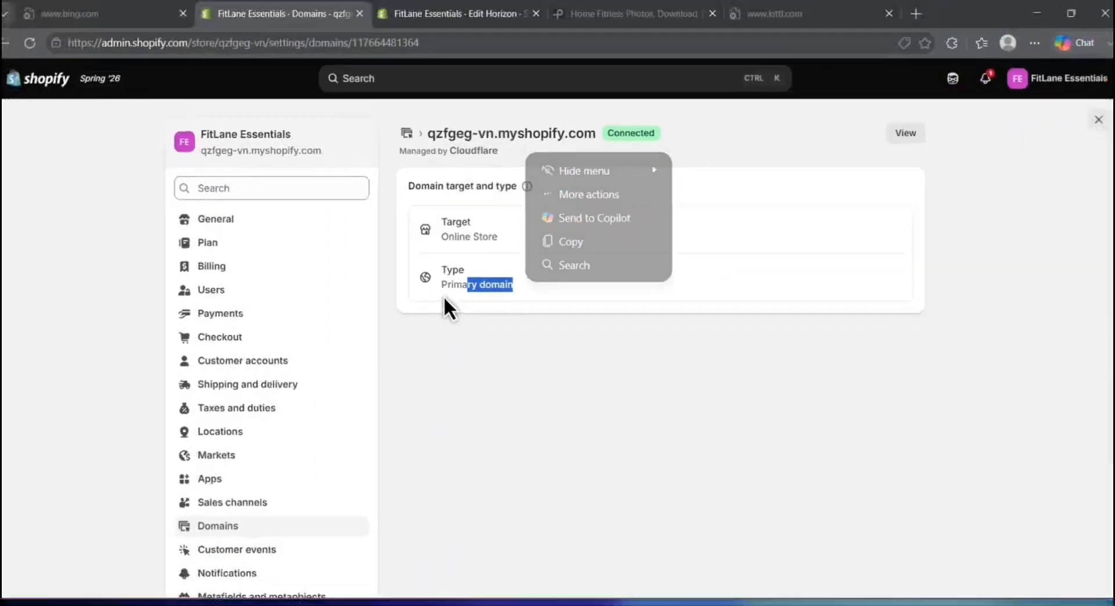
{"action": "left_click", "coordinate": [308, 233]}
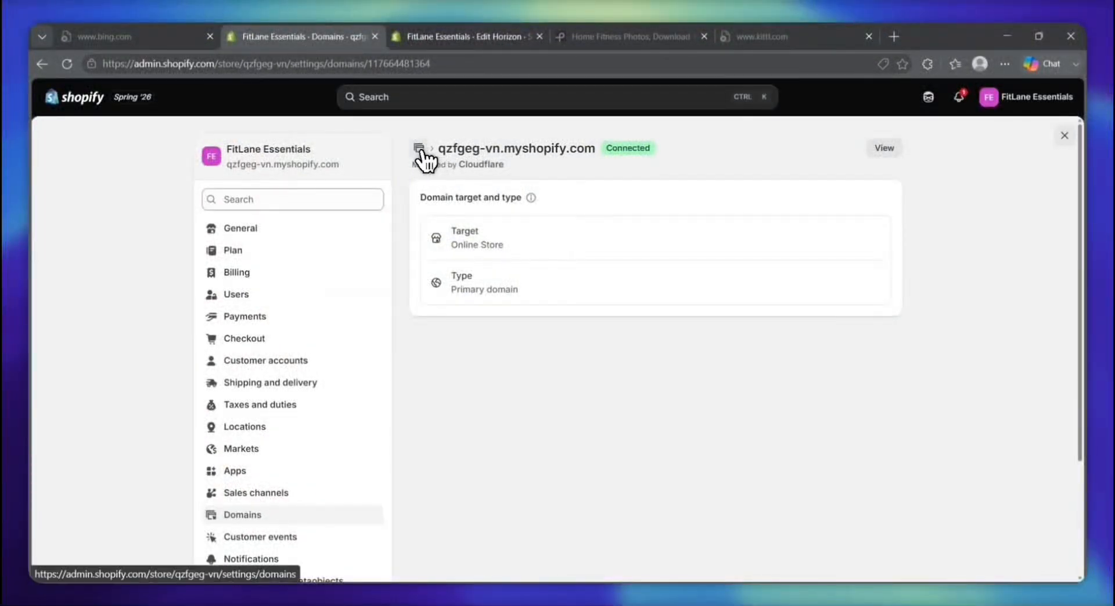
{"action": "left_click", "coordinate": [451, 152]}
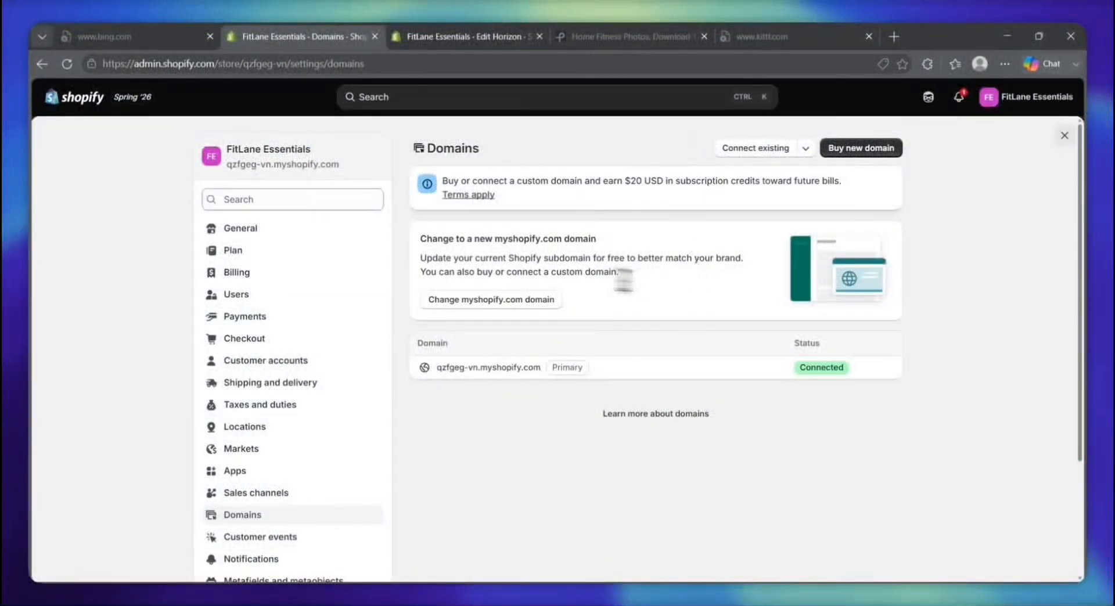
- Return to the theme editor and check the home page's navigation menu, announcement bar, content sections and Terms and Policies footer link
{"action": "left_click", "coordinate": [441, 37]}
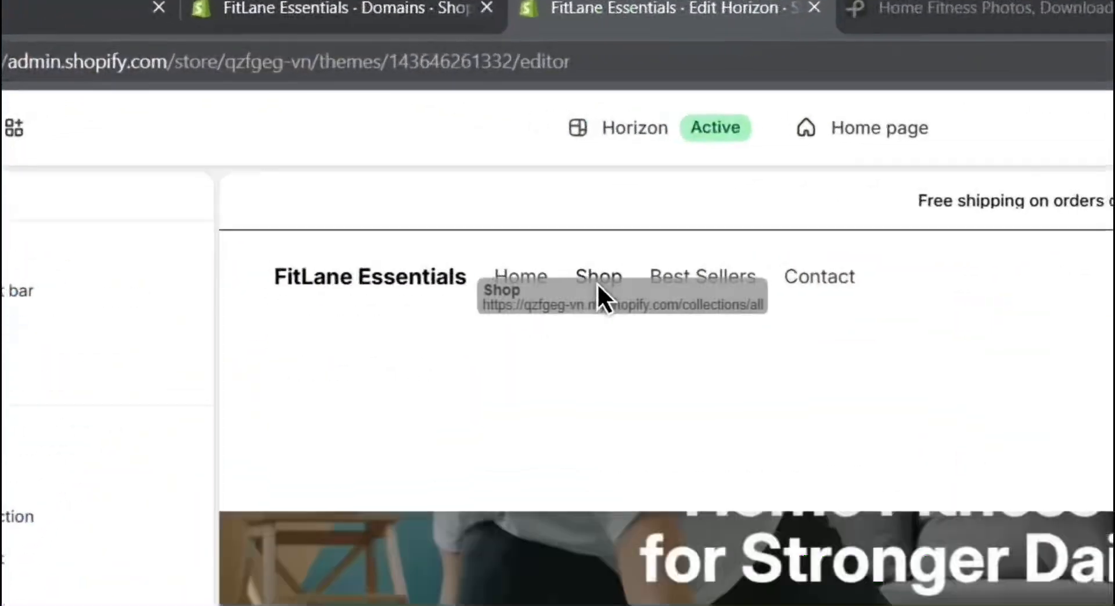
{"action": "left_click_drag", "start_coordinate": [597, 283], "coordinate": [600, 304]}
{"action": "mouse_move", "coordinate": [599, 302]}
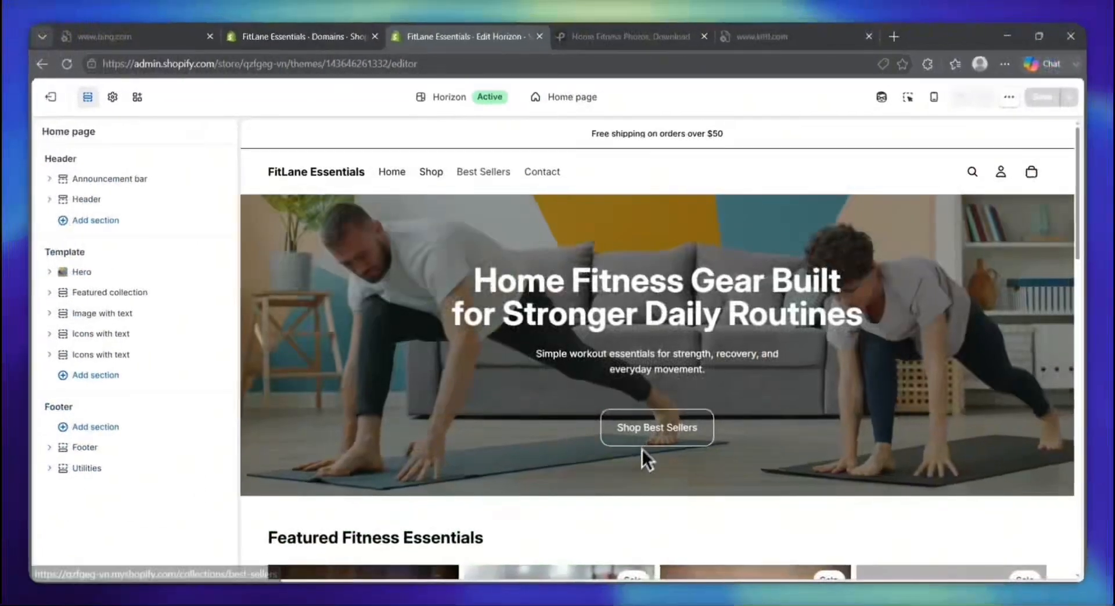
{"action": "scroll", "coordinate": [641, 447], "scroll_direction": "down", "scroll_amount": 3}
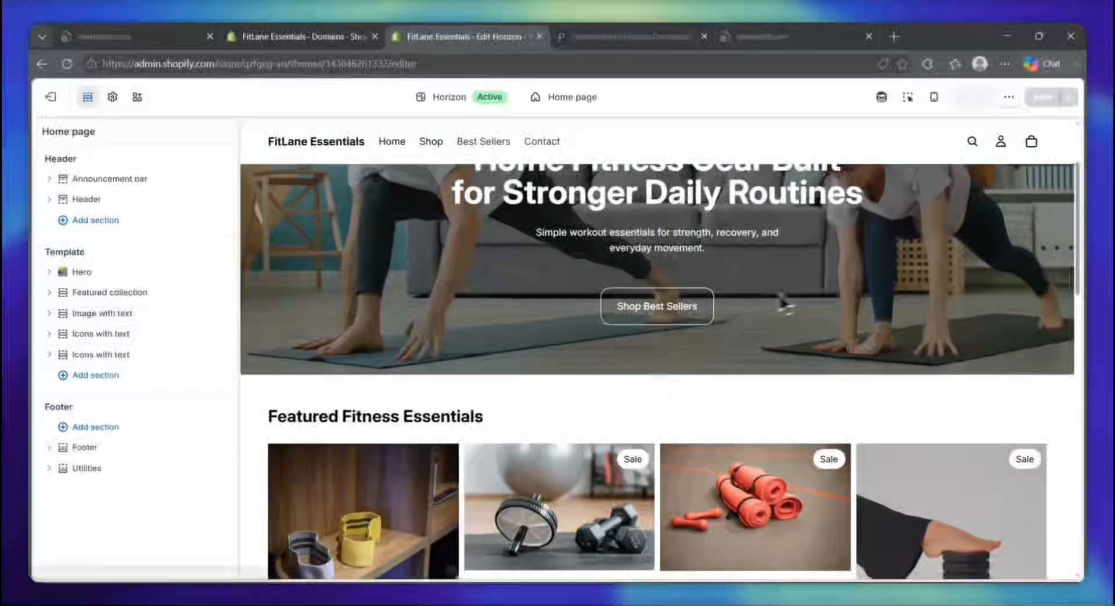
{"action": "scroll", "coordinate": [871, 354], "scroll_direction": "up", "scroll_amount": 3}
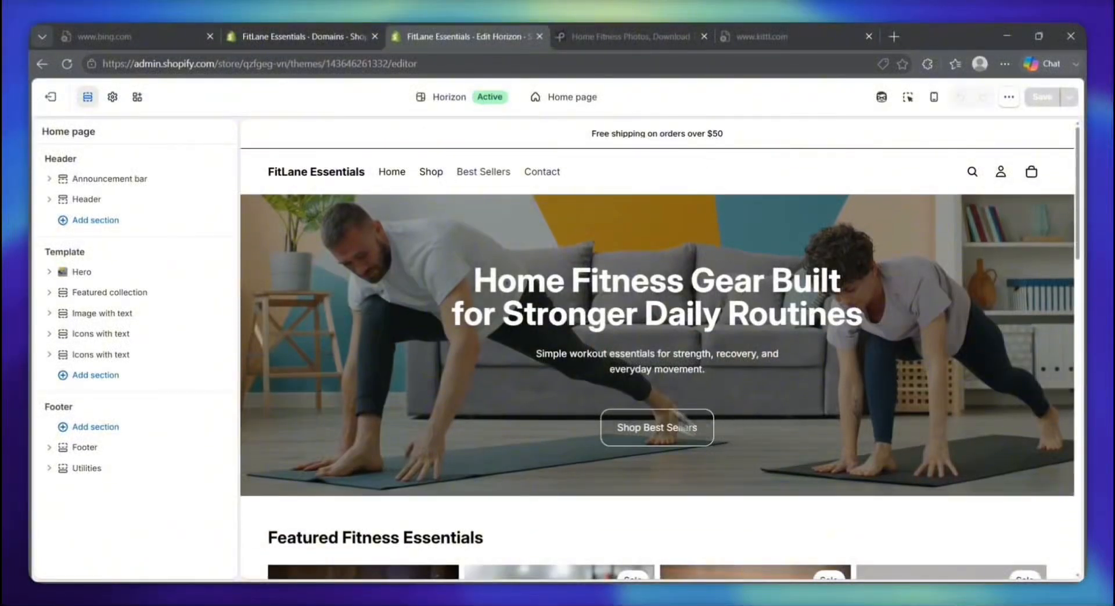
{"action": "left_click_drag", "start_coordinate": [589, 134], "coordinate": [712, 134]}
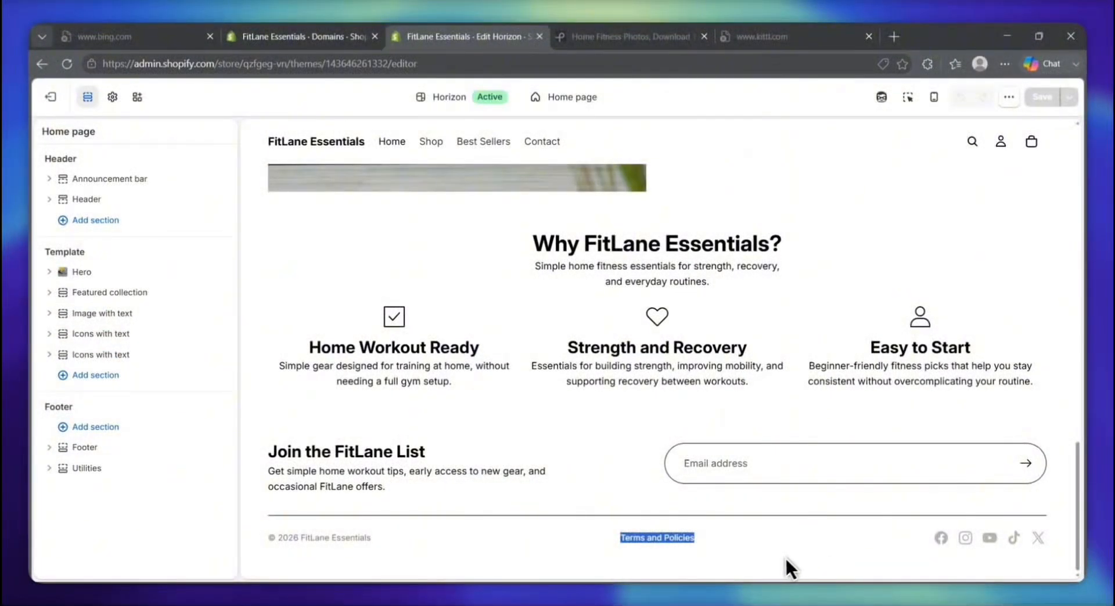
{"action": "scroll", "coordinate": [754, 316], "scroll_direction": "up", "scroll_amount": 10}
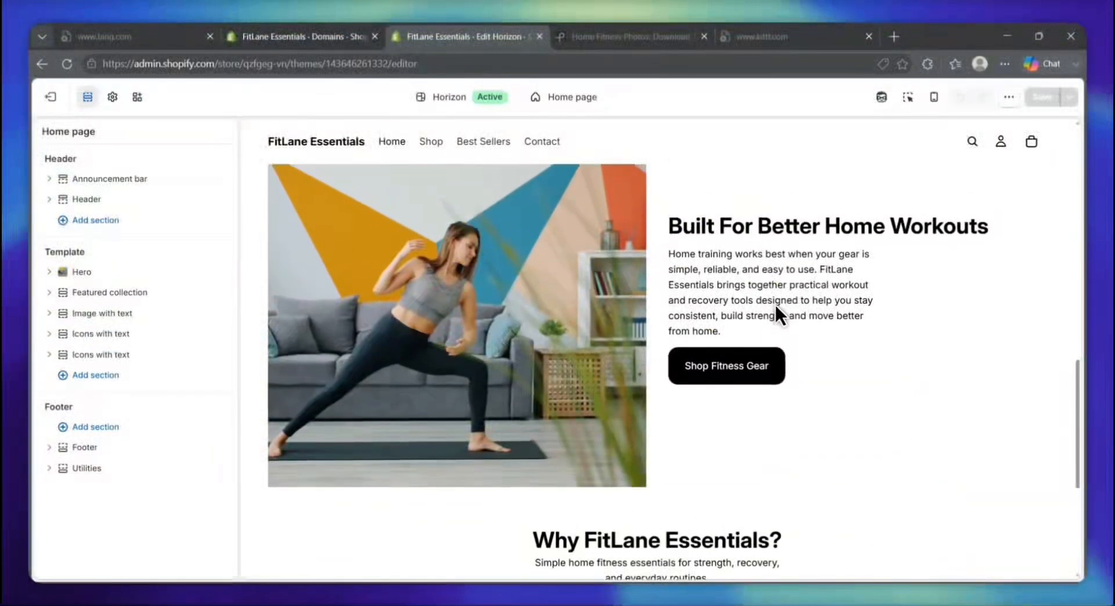
{"action": "scroll", "coordinate": [775, 315], "scroll_direction": "up", "scroll_amount": 4}
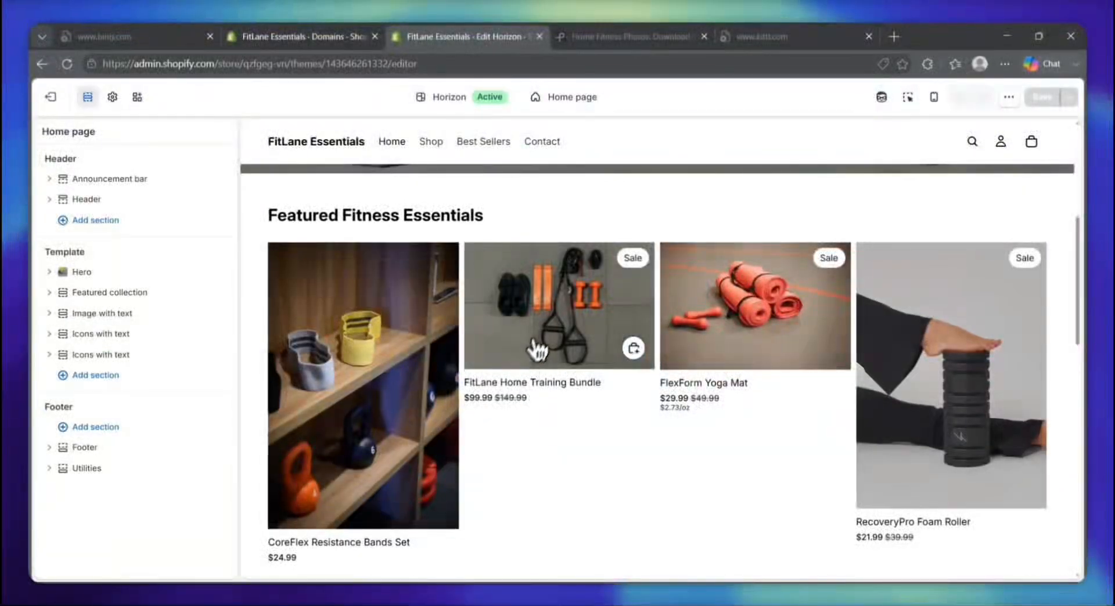
- Preview the FitLane Home Training Bundle product page, and return to the home page's featured products
{"action": "left_click", "coordinate": [637, 266]}
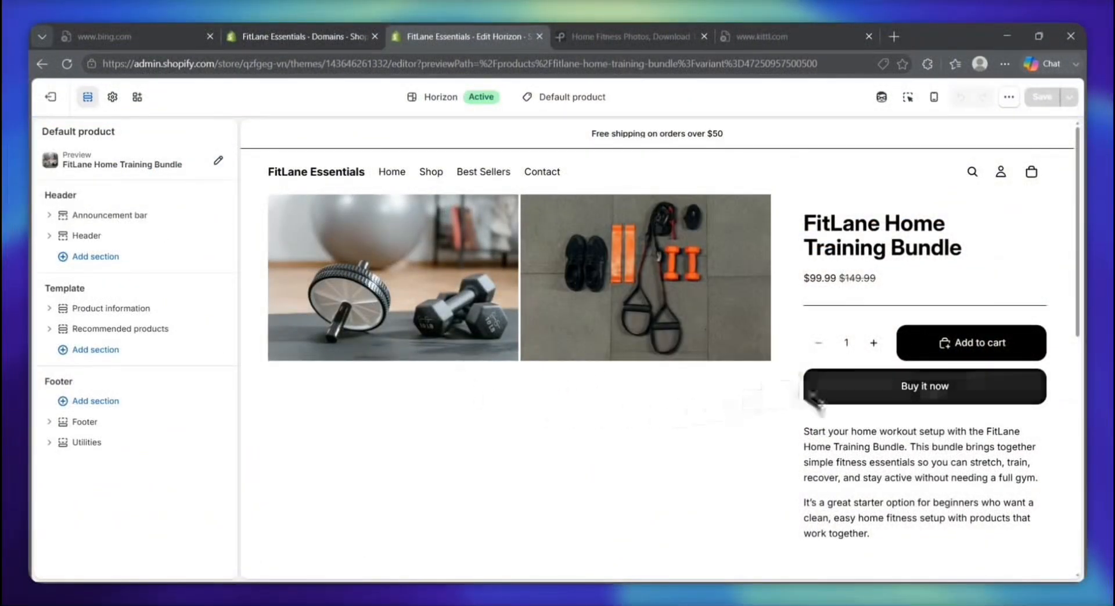
{"action": "scroll", "coordinate": [813, 390], "scroll_direction": "down", "scroll_amount": 1}
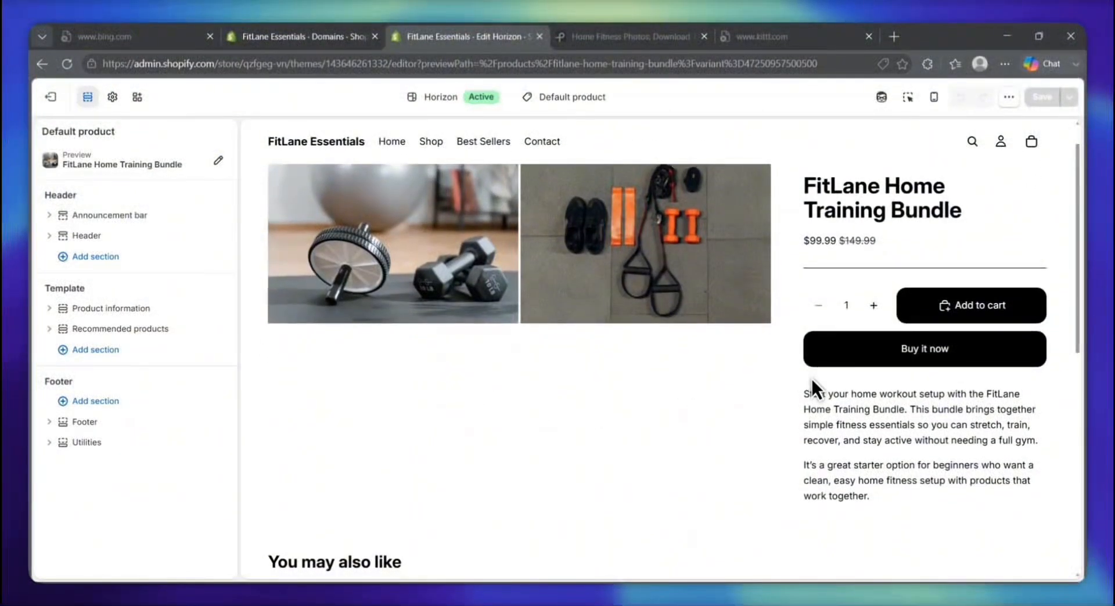
{"action": "scroll", "coordinate": [810, 376], "scroll_direction": "up", "scroll_amount": 1}
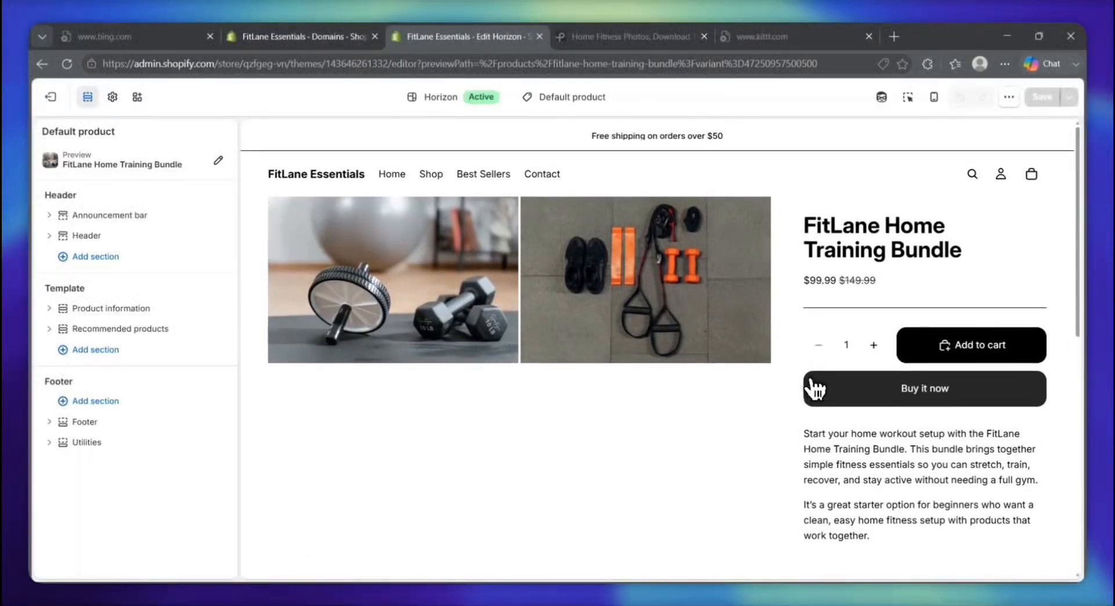
{"action": "left_click", "coordinate": [399, 173]}
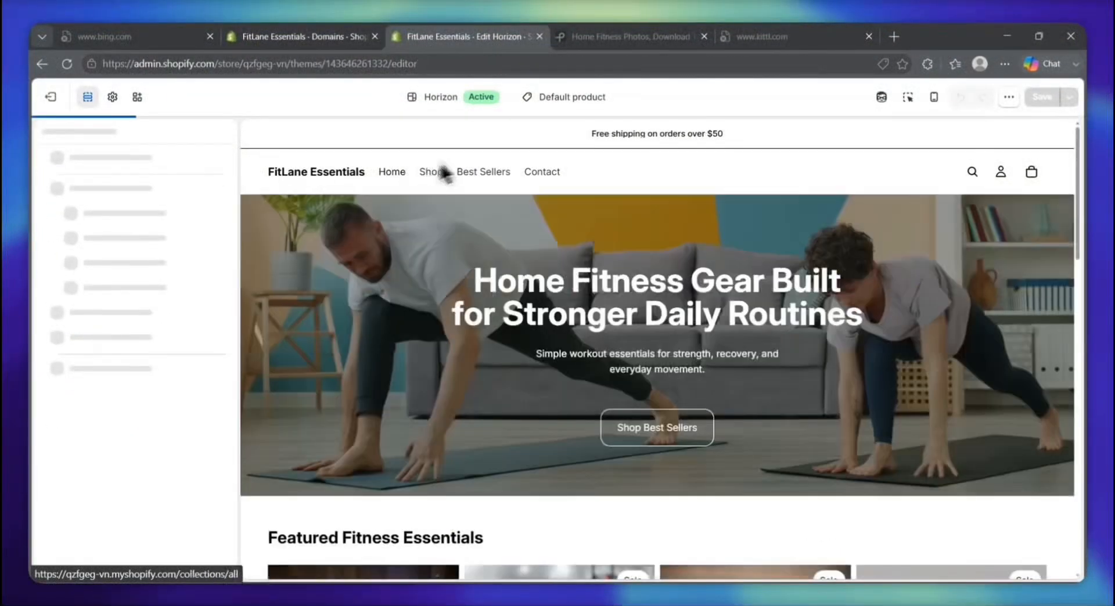
{"action": "scroll", "coordinate": [757, 396], "scroll_direction": "down", "scroll_amount": 4}
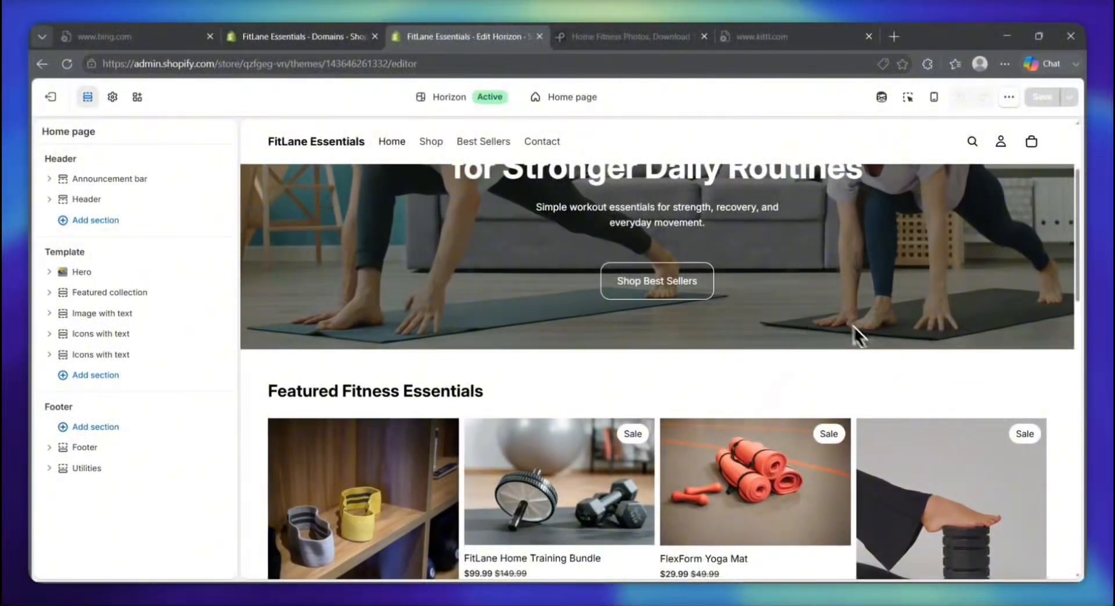
- Look over the home page preview once more, from the hero banner to the Featured Fitness Essentials products
{"action": "scroll", "coordinate": [877, 374], "scroll_direction": "down", "scroll_amount": 2}
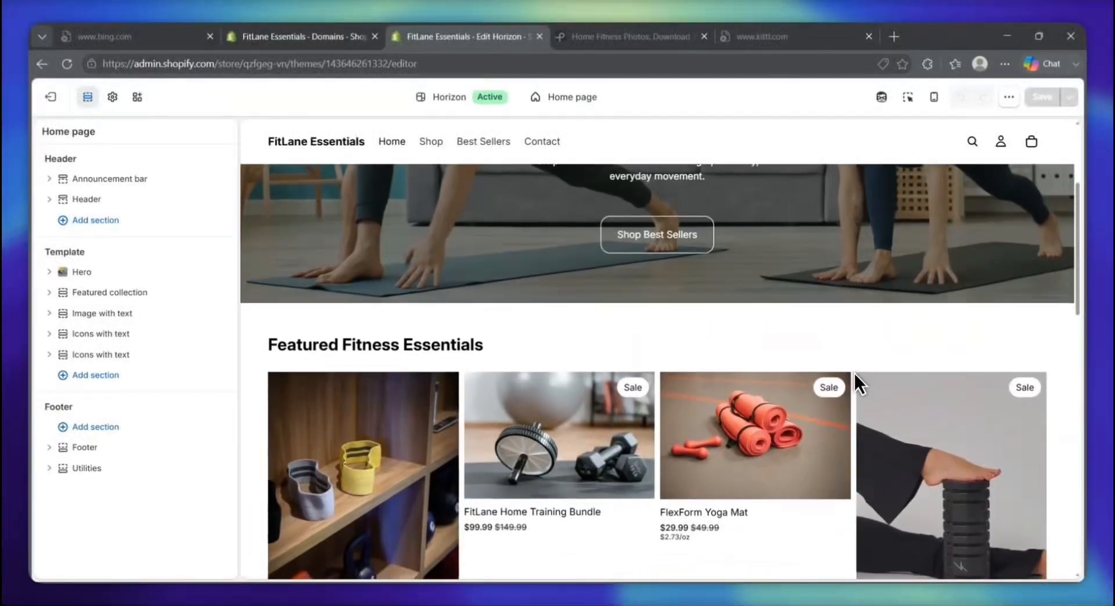
{"action": "scroll", "coordinate": [854, 374], "scroll_direction": "down", "scroll_amount": 2}
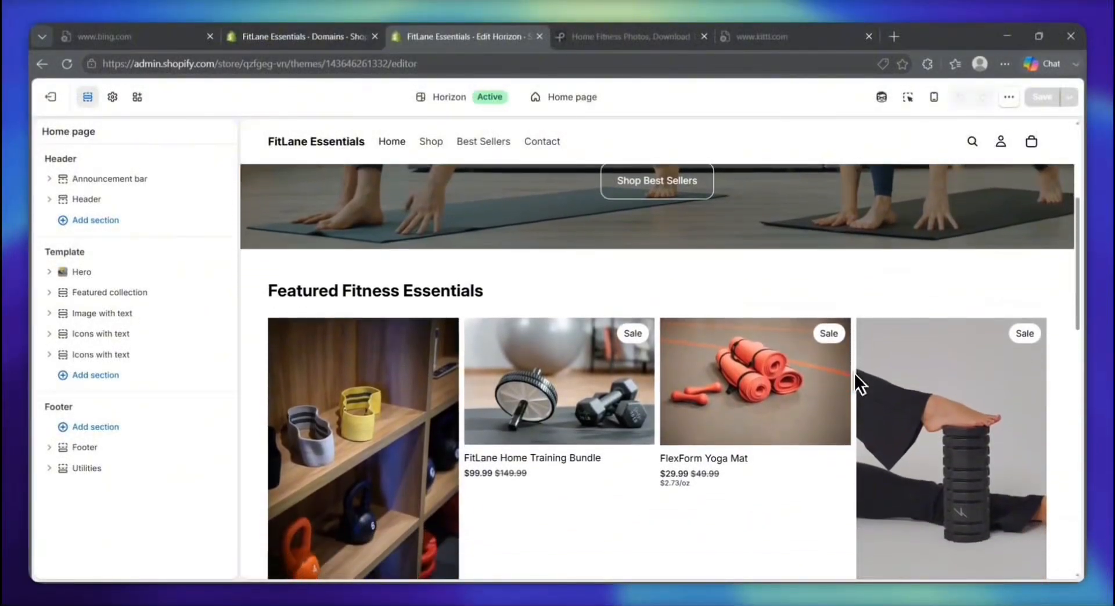
{"action": "scroll", "coordinate": [855, 374], "scroll_direction": "down", "scroll_amount": 2}
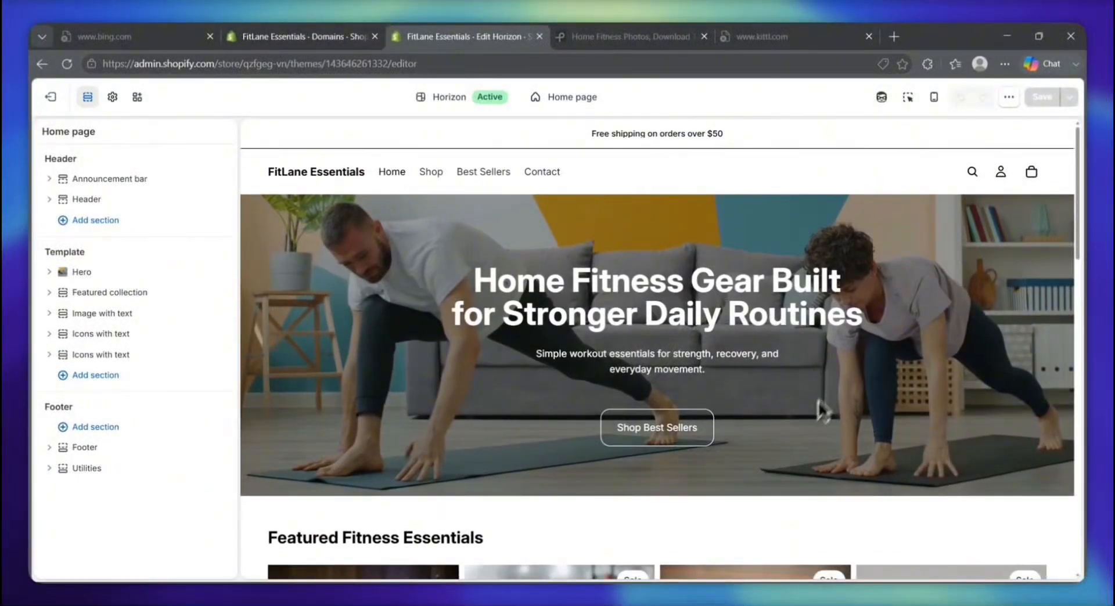
{"action": "scroll", "coordinate": [702, 476], "scroll_direction": "down", "scroll_amount": 4}
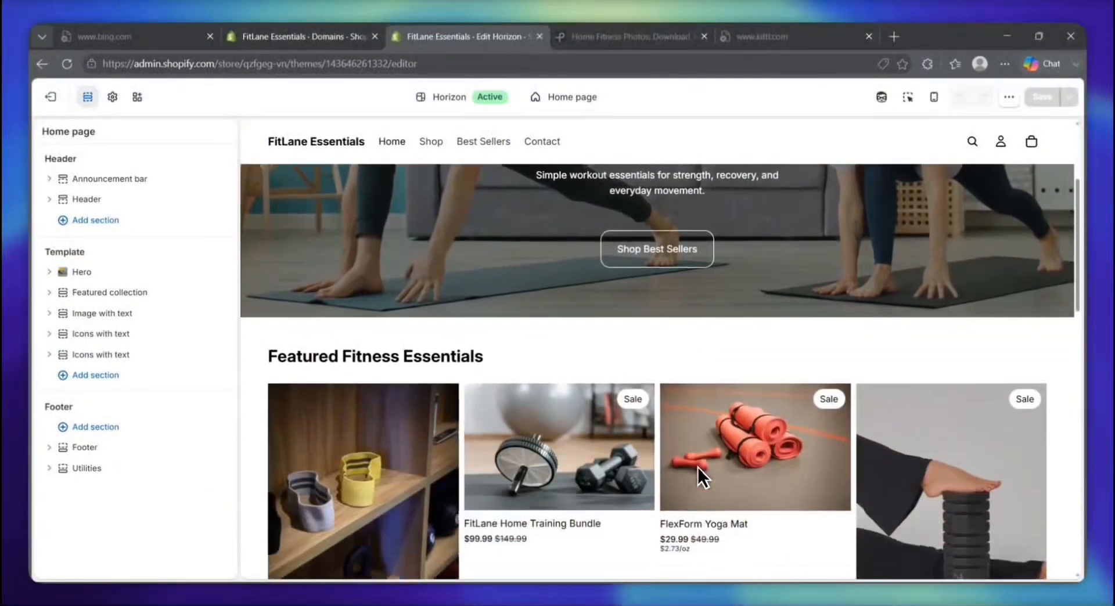
{"action": "scroll", "coordinate": [698, 468], "scroll_direction": "up", "scroll_amount": 1}
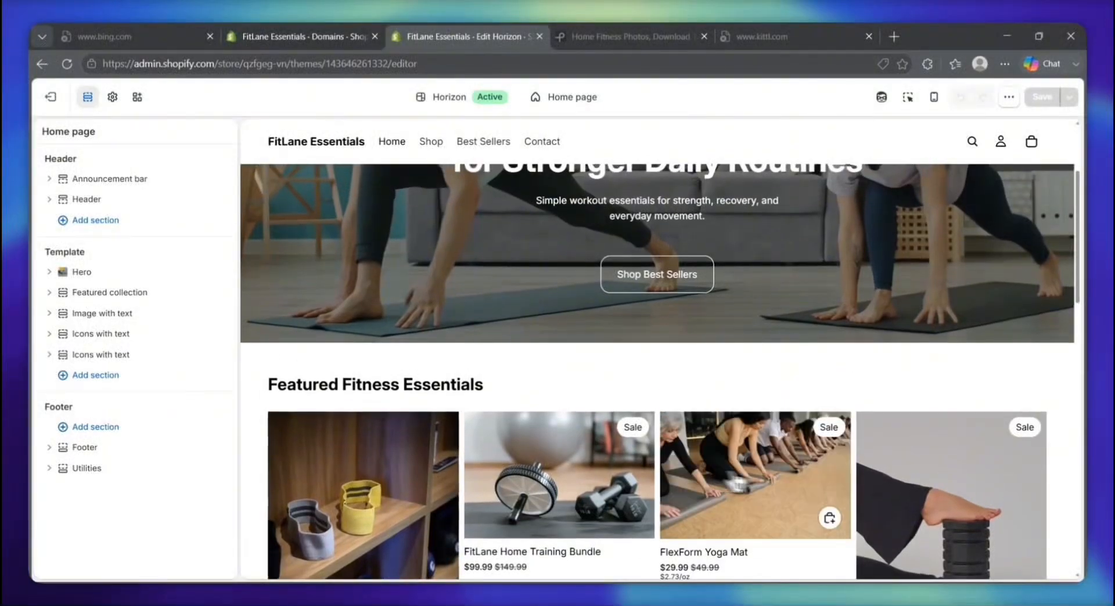
{"action": "scroll", "coordinate": [880, 393], "scroll_direction": "up", "scroll_amount": 2}
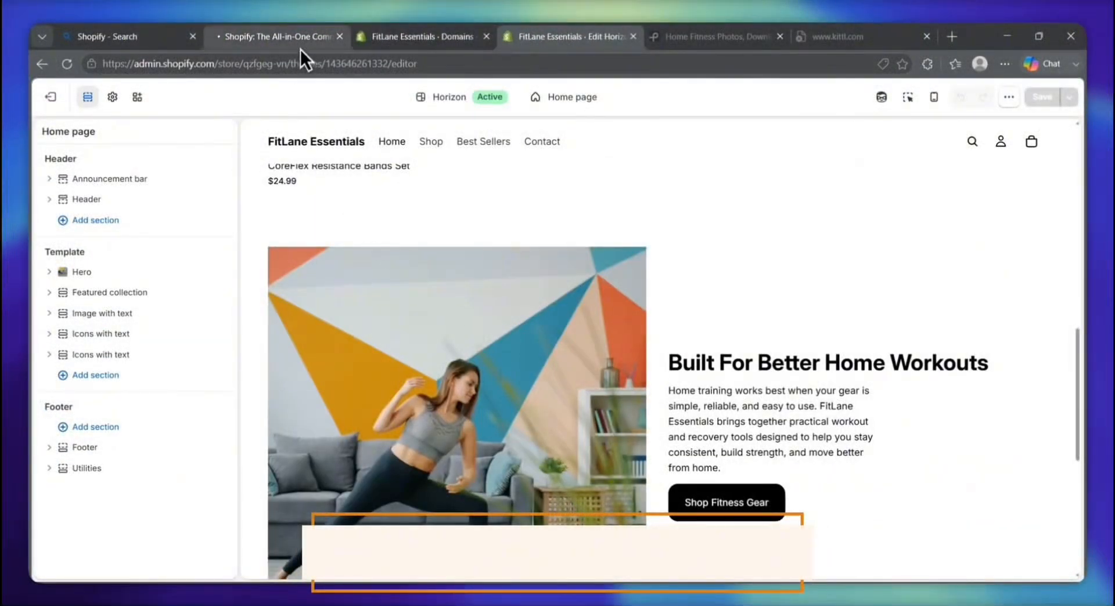
- Switch to the Shopify website and look through its landing page's hero and the section on selling everywhere people shop
{"action": "left_click", "coordinate": [302, 46]}
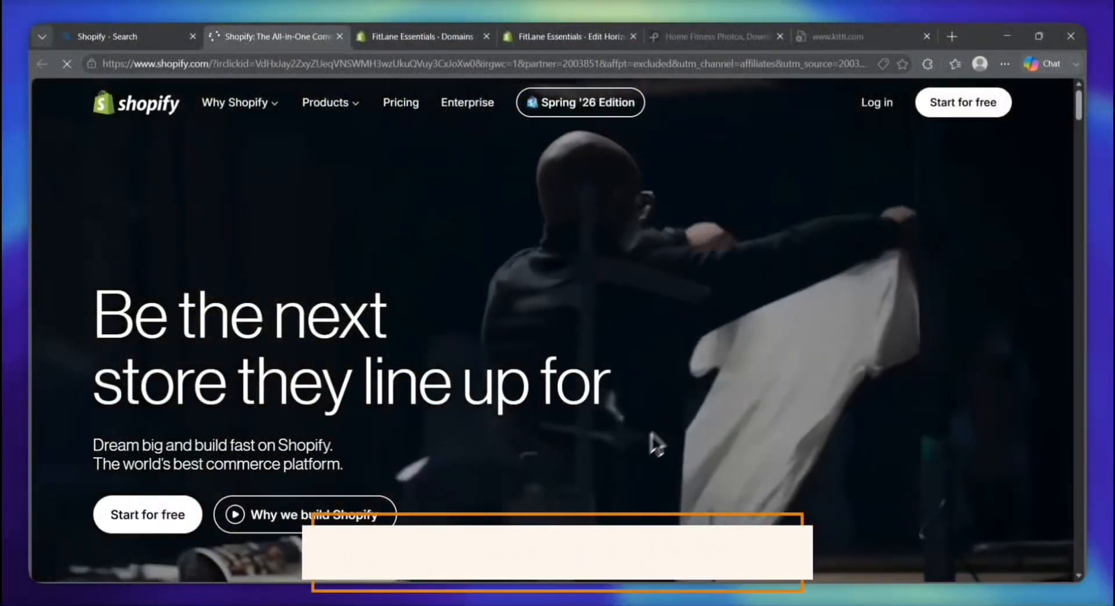
{"action": "scroll", "coordinate": [617, 391], "scroll_direction": "down", "scroll_amount": 1}
{"action": "scroll", "coordinate": [617, 391], "scroll_direction": "down", "scroll_amount": 1}
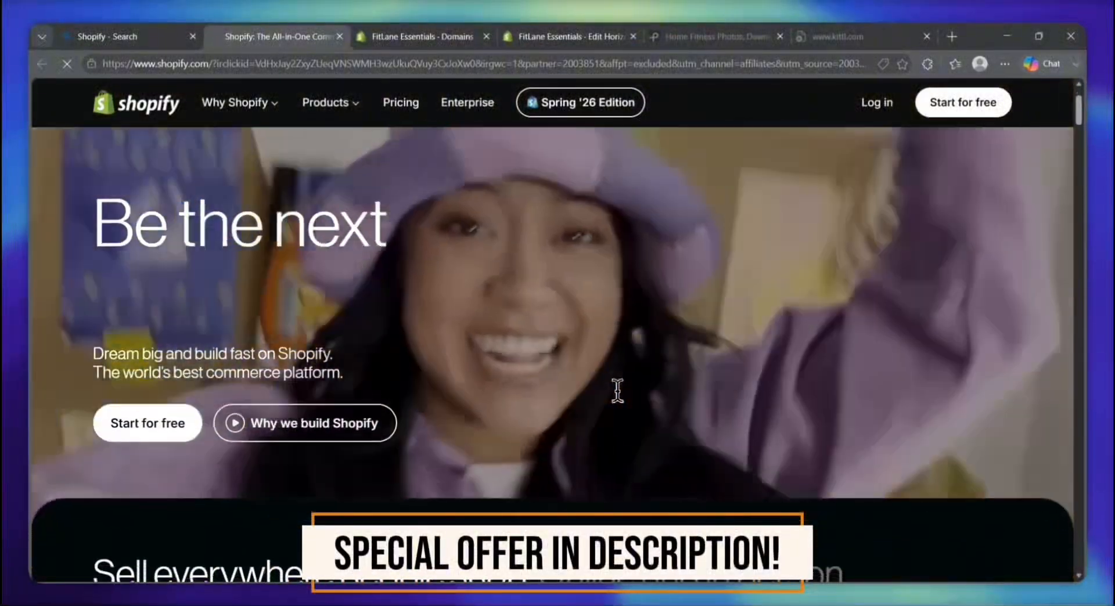
{"action": "scroll", "coordinate": [619, 392], "scroll_direction": "up", "scroll_amount": 1}
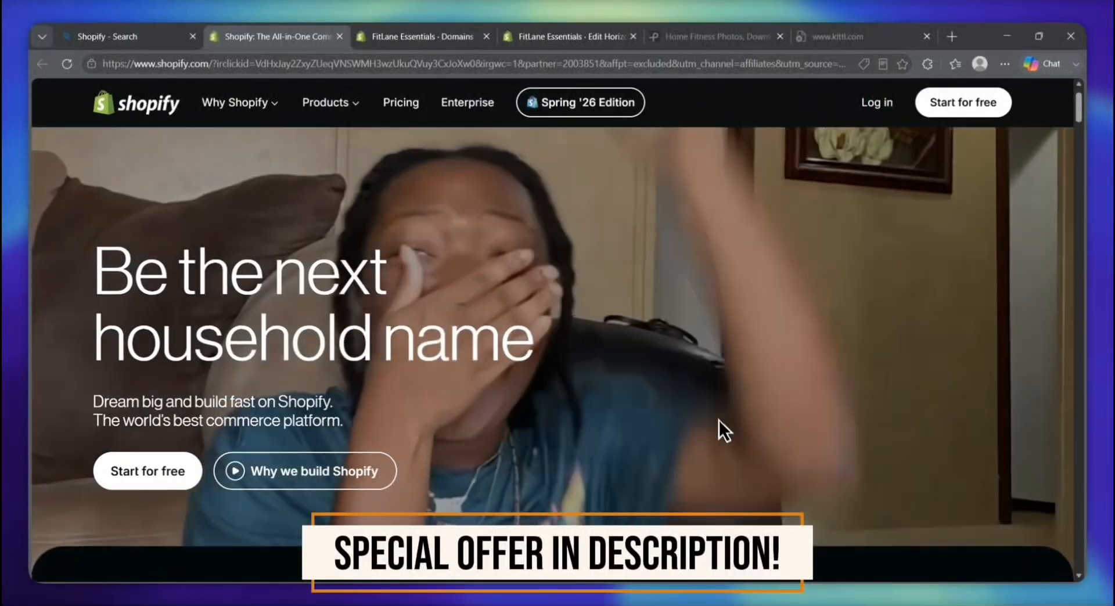
{"action": "scroll", "coordinate": [718, 413], "scroll_direction": "down", "scroll_amount": 5}
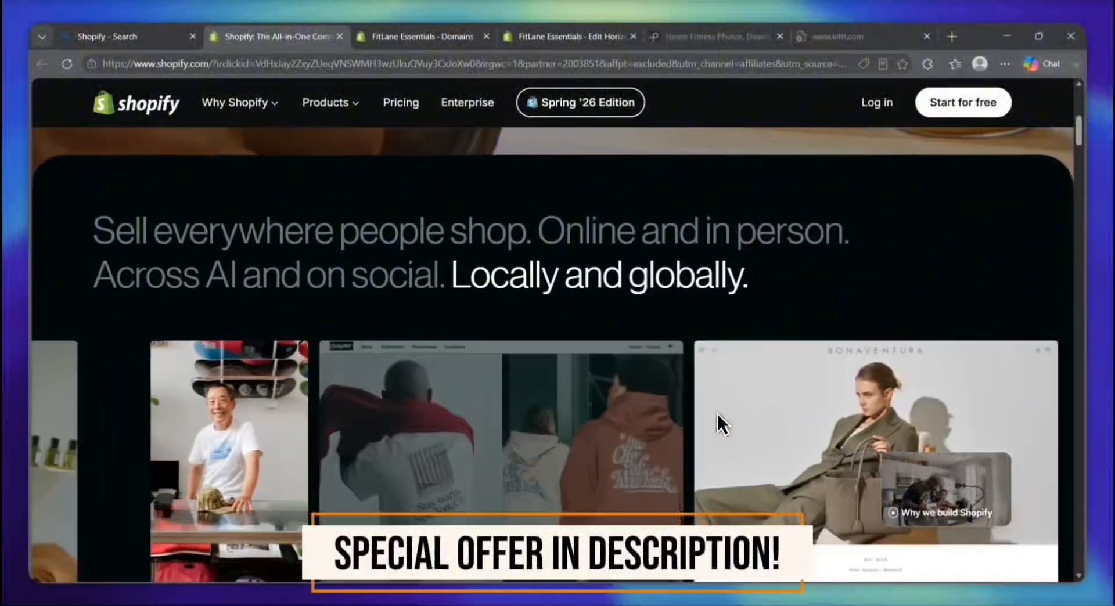
{"action": "scroll", "coordinate": [718, 413], "scroll_direction": "down", "scroll_amount": 3}
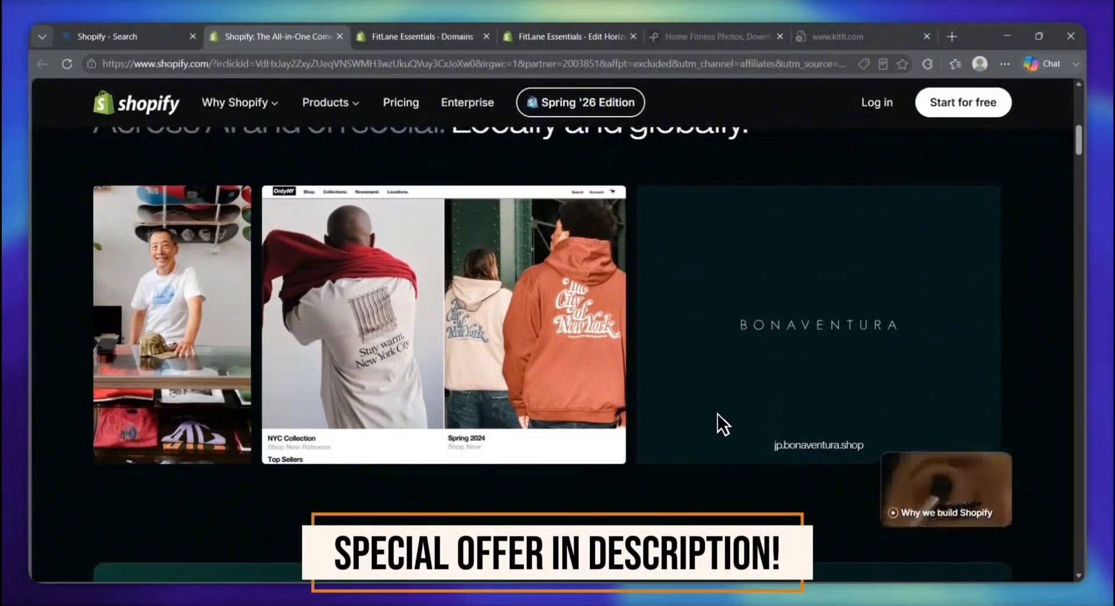
{"action": "scroll", "coordinate": [716, 414], "scroll_direction": "up", "scroll_amount": 1}
{"action": "scroll", "coordinate": [716, 413], "scroll_direction": "up", "scroll_amount": 2}
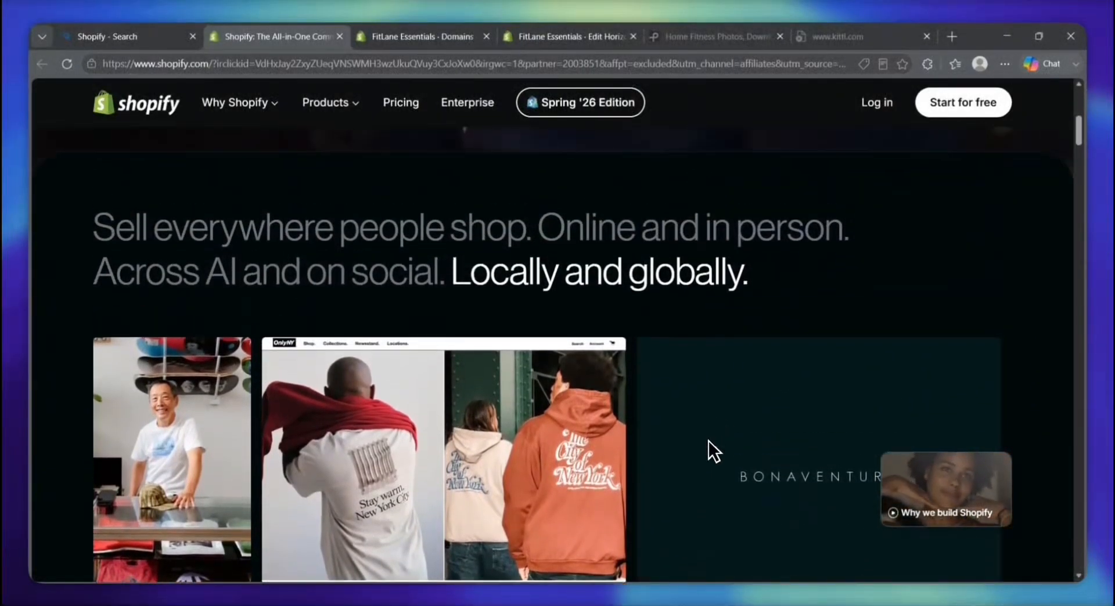
{"action": "scroll", "coordinate": [865, 255], "scroll_direction": "up", "scroll_amount": 2}
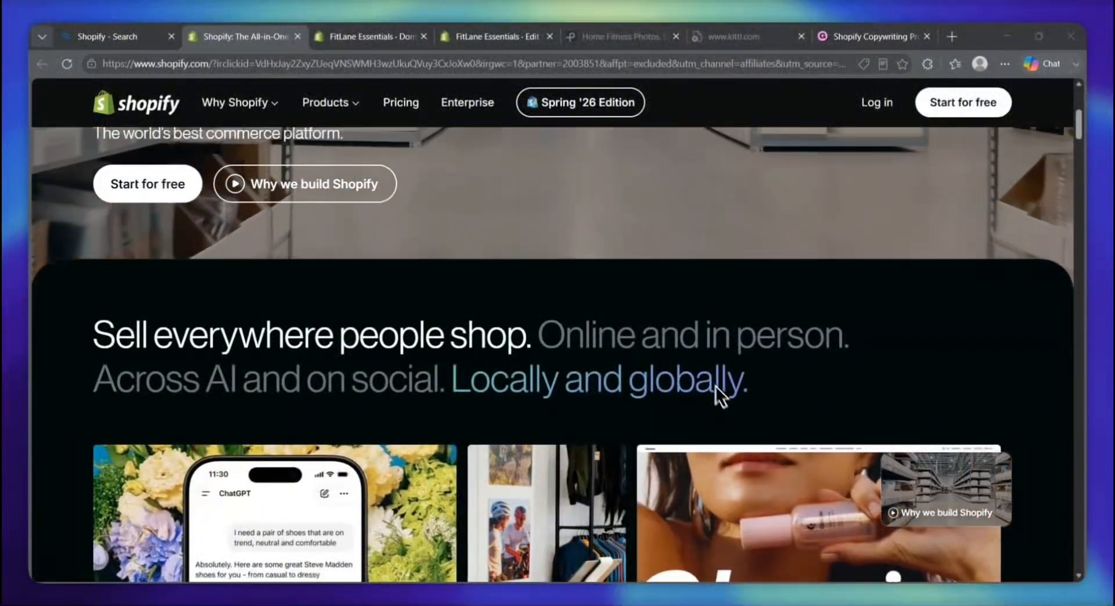
{"action": "scroll", "coordinate": [725, 398], "scroll_direction": "down", "scroll_amount": 3}
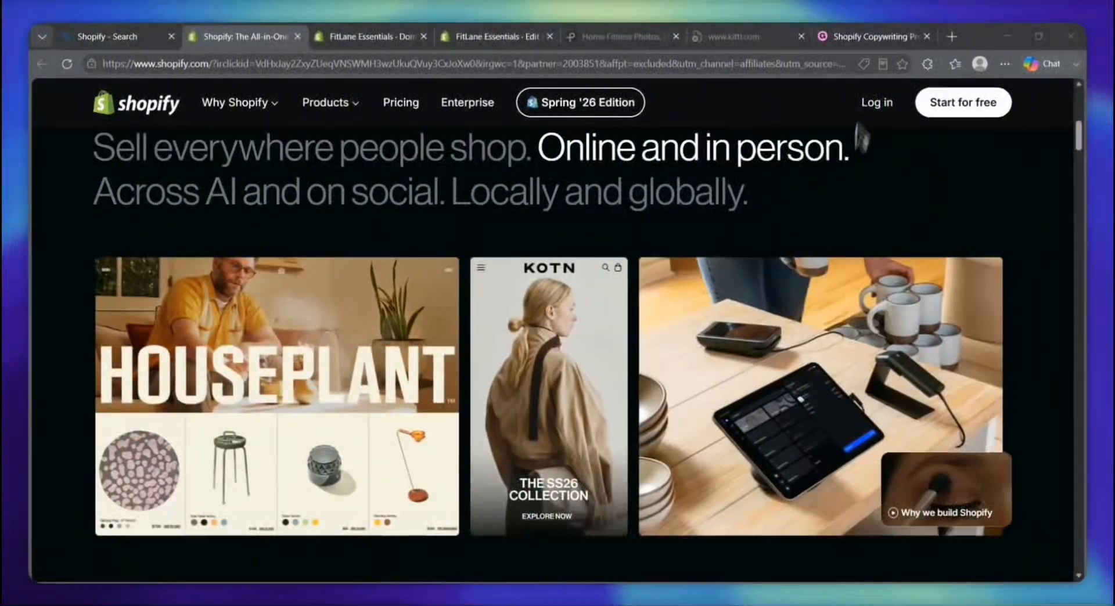
- Switch to the Shopify Copywriting Prompt Pack page on Gumroad and view the product's cover image and list of contents
{"action": "left_click", "coordinate": [863, 39]}
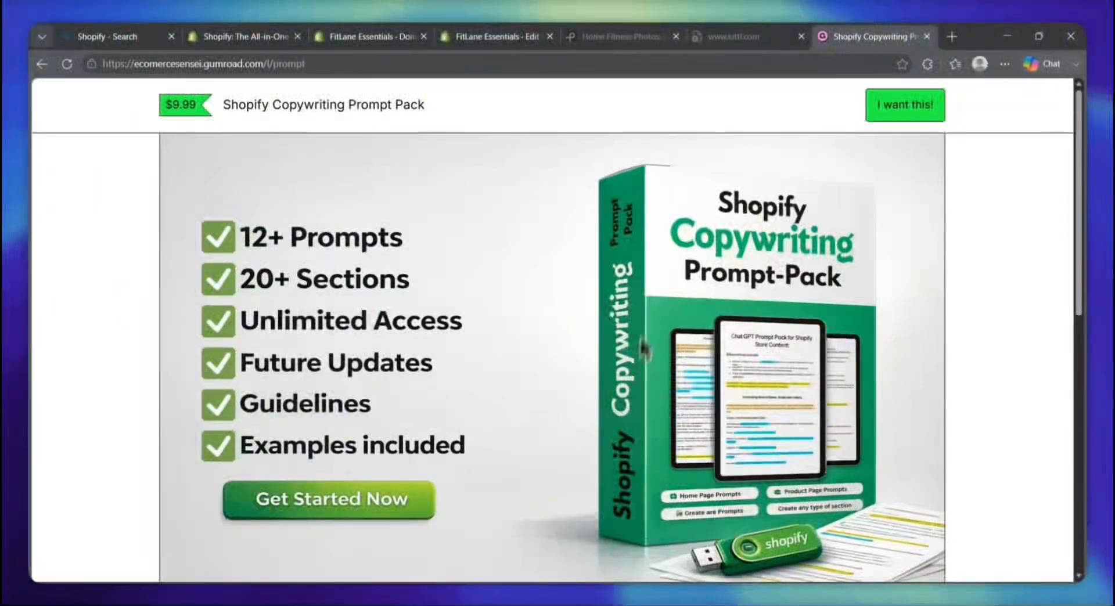
{"action": "scroll", "coordinate": [648, 309], "scroll_direction": "down", "scroll_amount": 2}
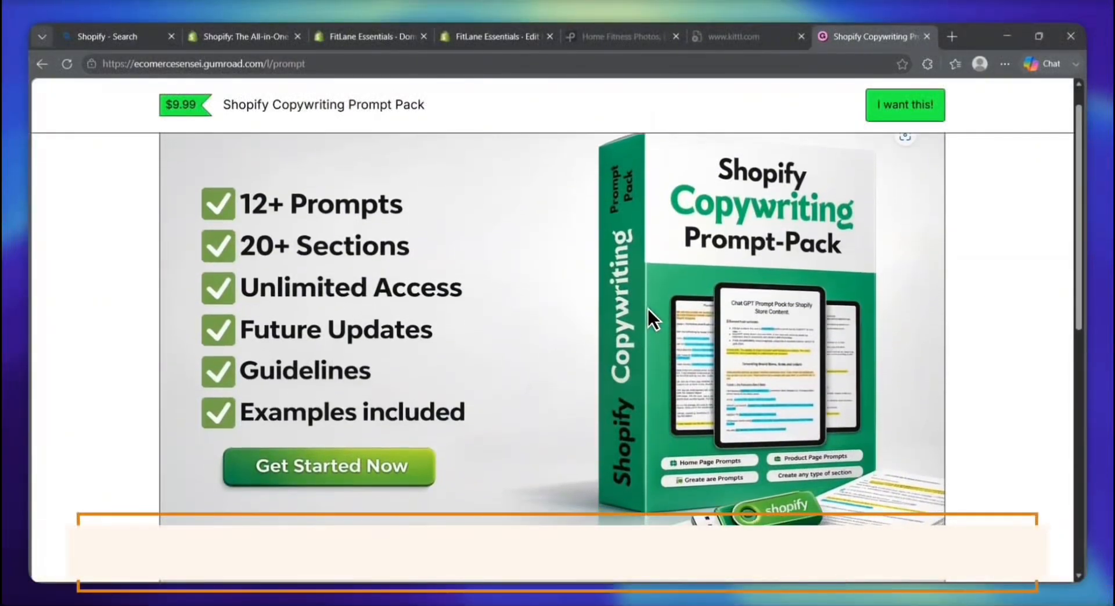
{"action": "scroll", "coordinate": [648, 308], "scroll_direction": "down", "scroll_amount": 1}
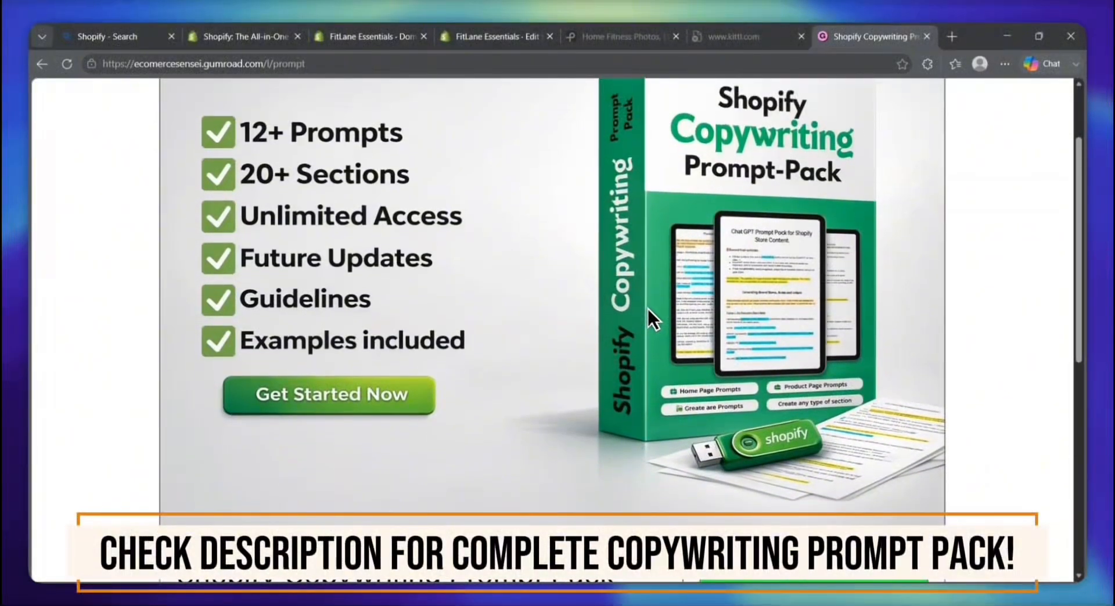
{"action": "scroll", "coordinate": [648, 309], "scroll_direction": "up", "scroll_amount": 1}
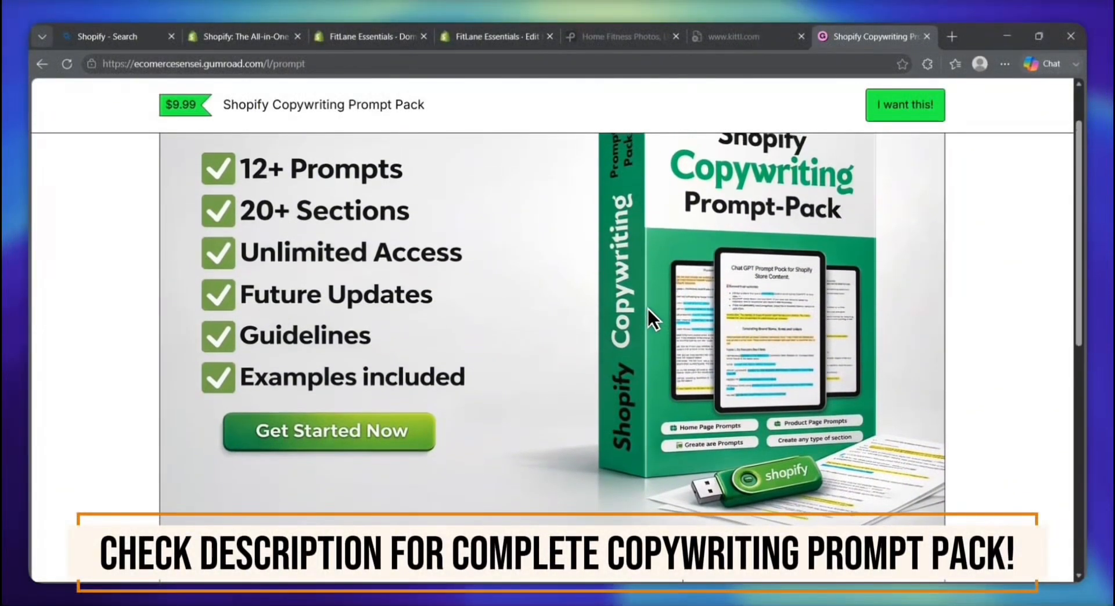
{"action": "scroll", "coordinate": [648, 309], "scroll_direction": "up", "scroll_amount": 2}
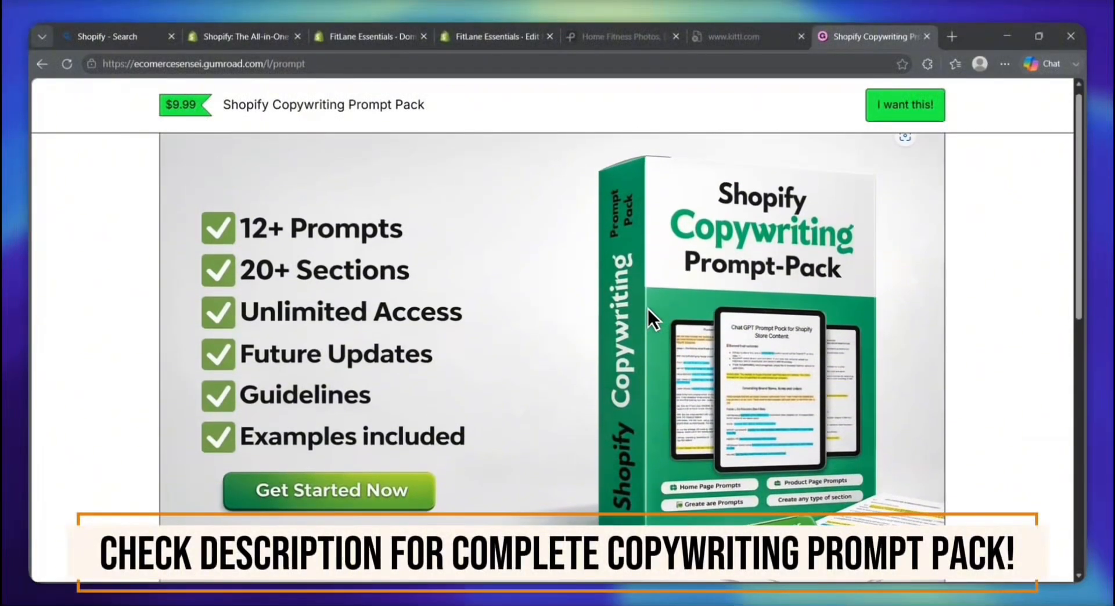